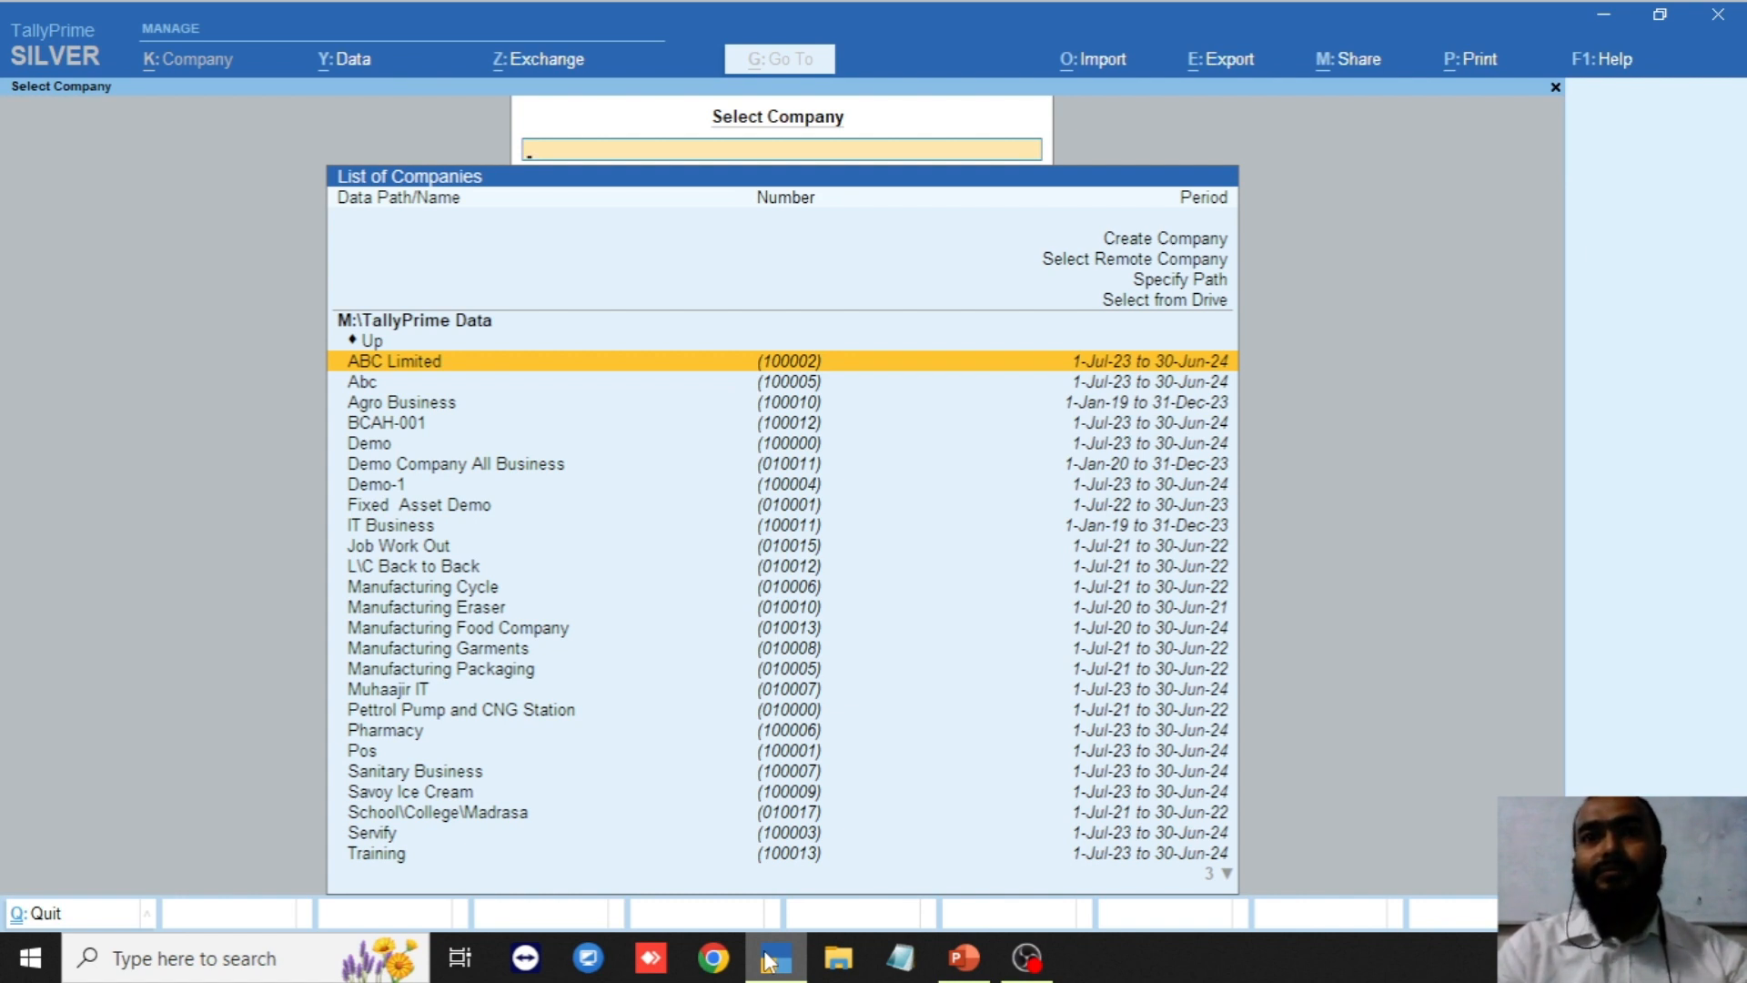
# Select company BCAH-001 and log in with its username and password.
pyautogui.press('Down')
pyautogui.press('Down')
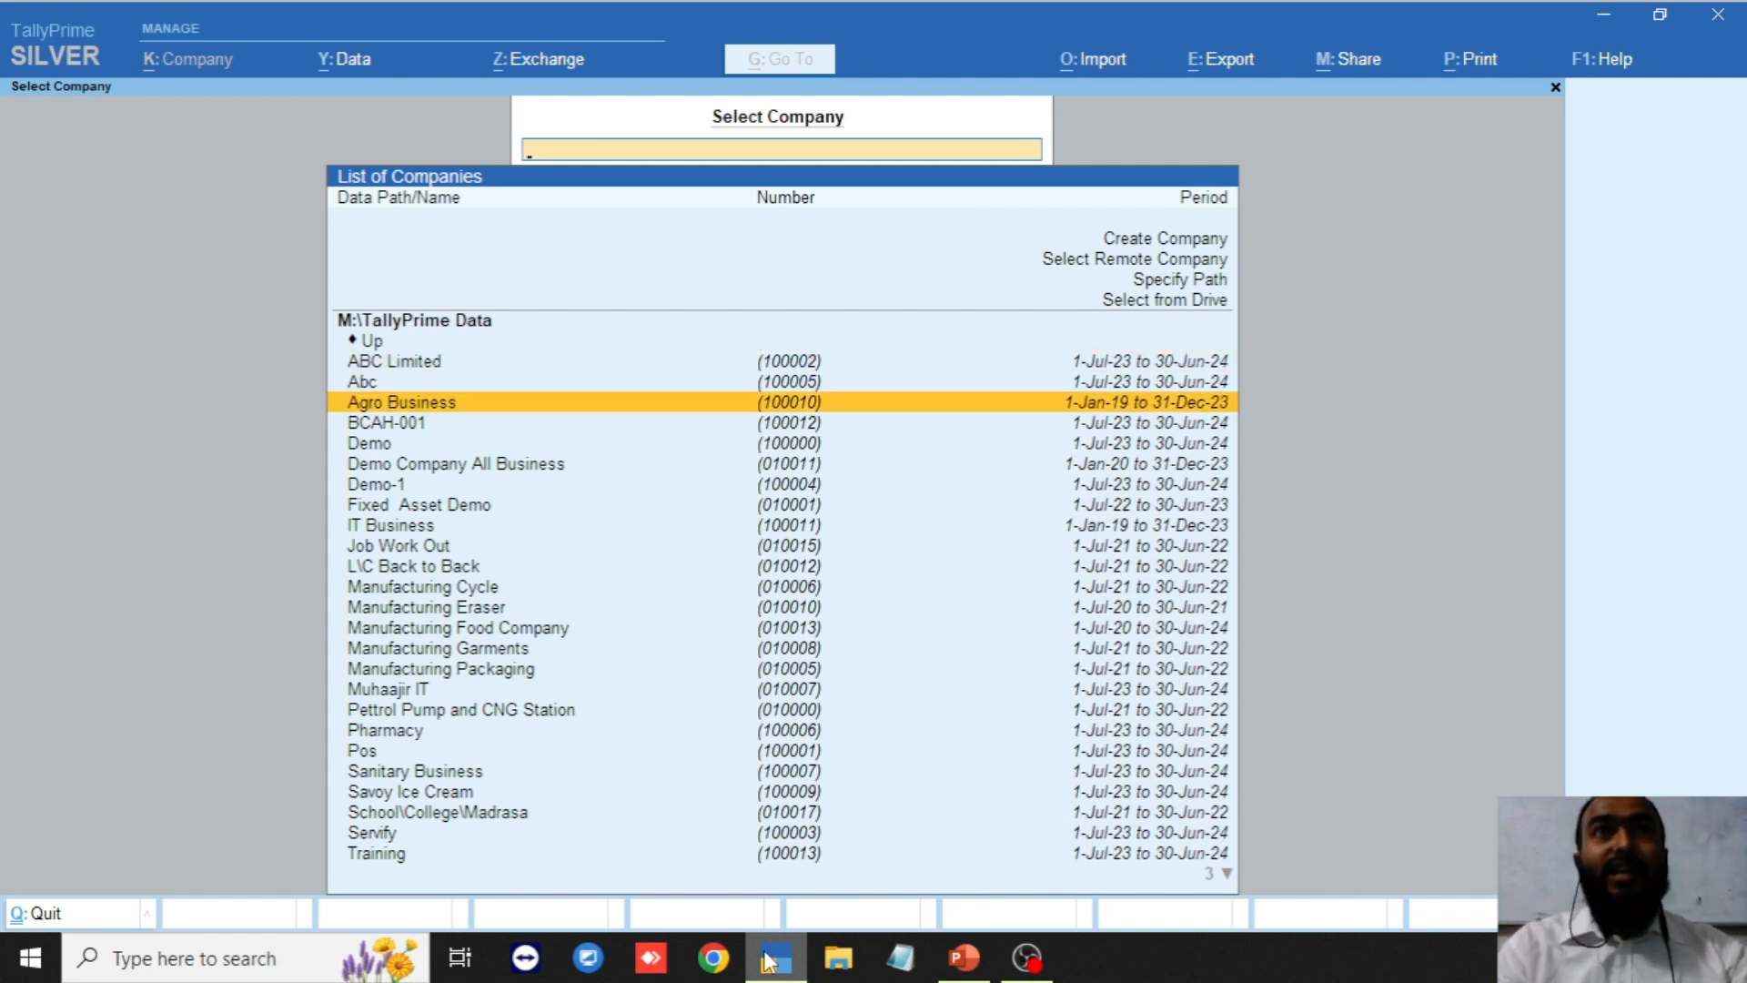
pyautogui.press('Down')
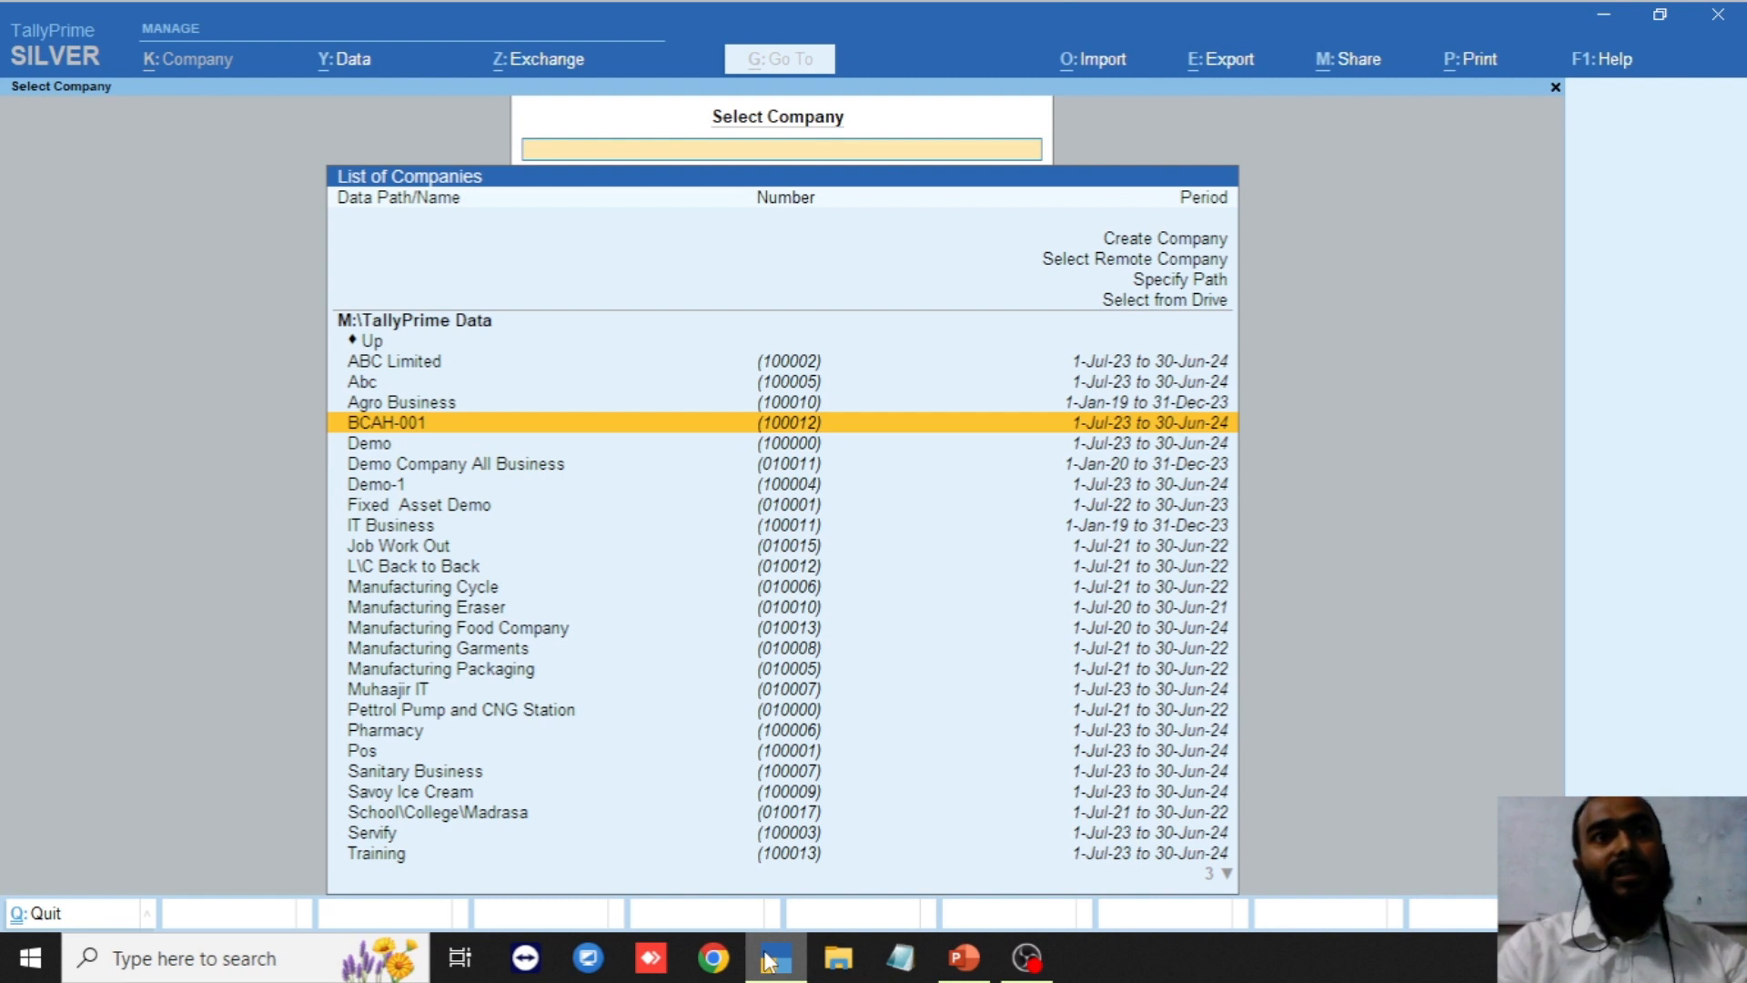
pyautogui.press('Return')
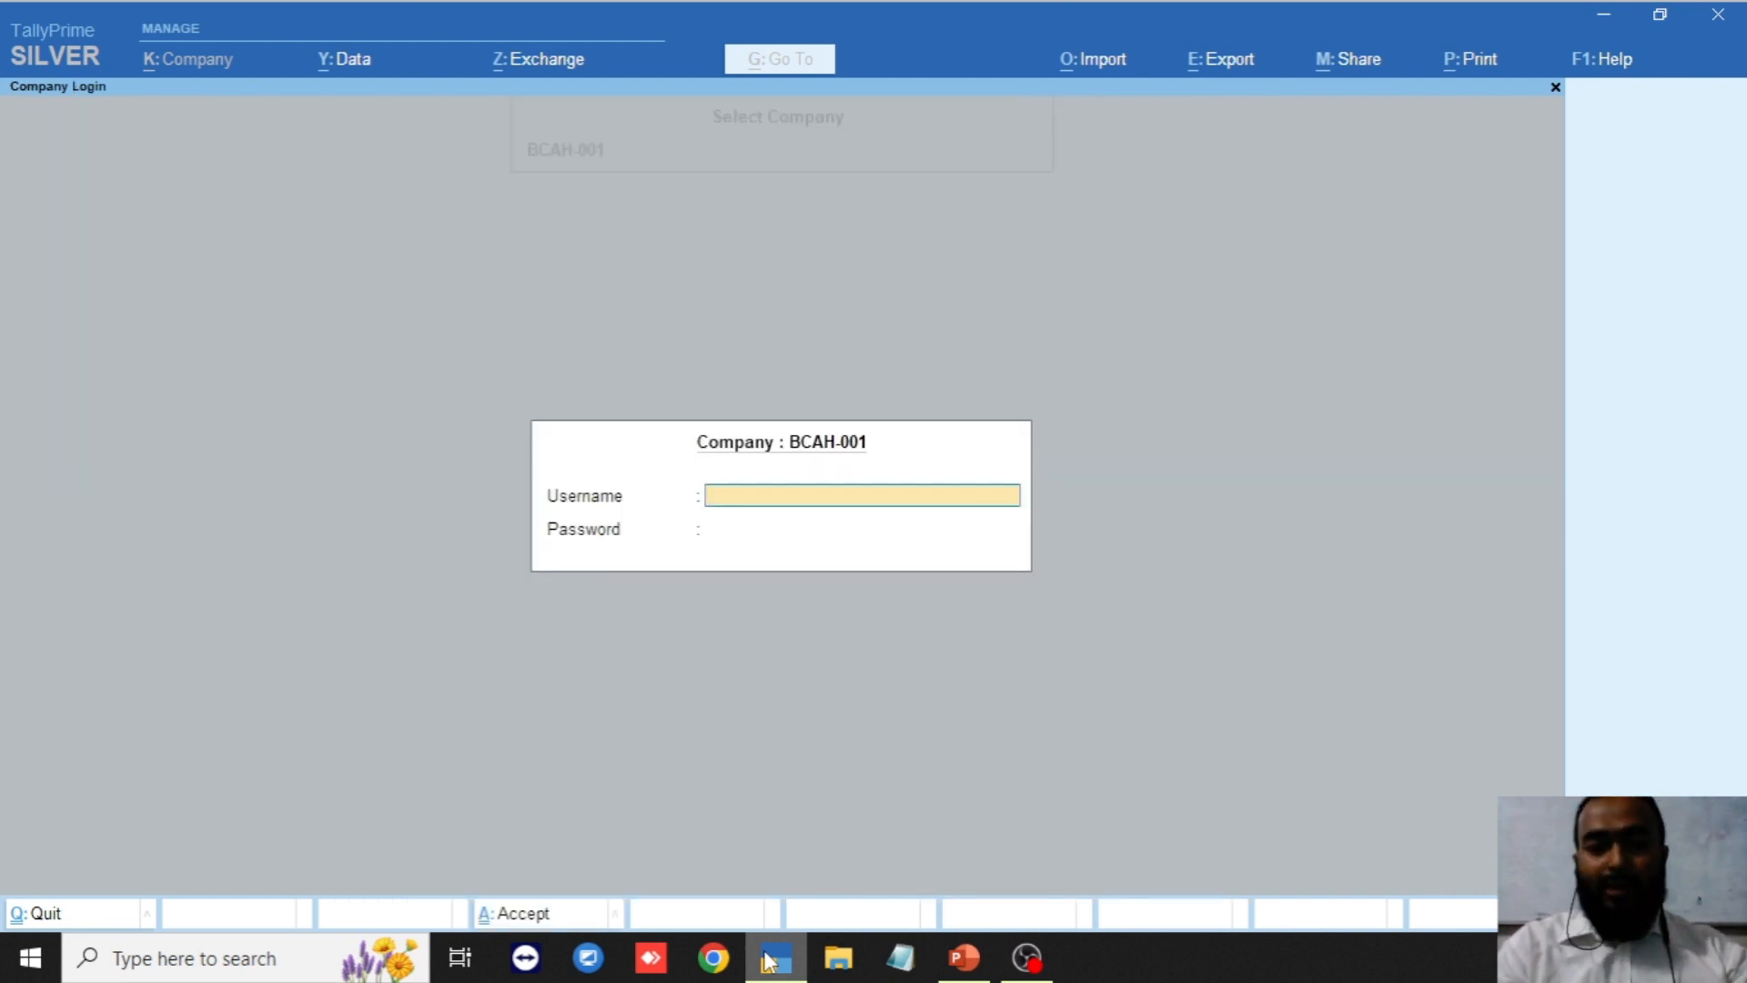
pyautogui.write('admin')
pyautogui.press('Return')
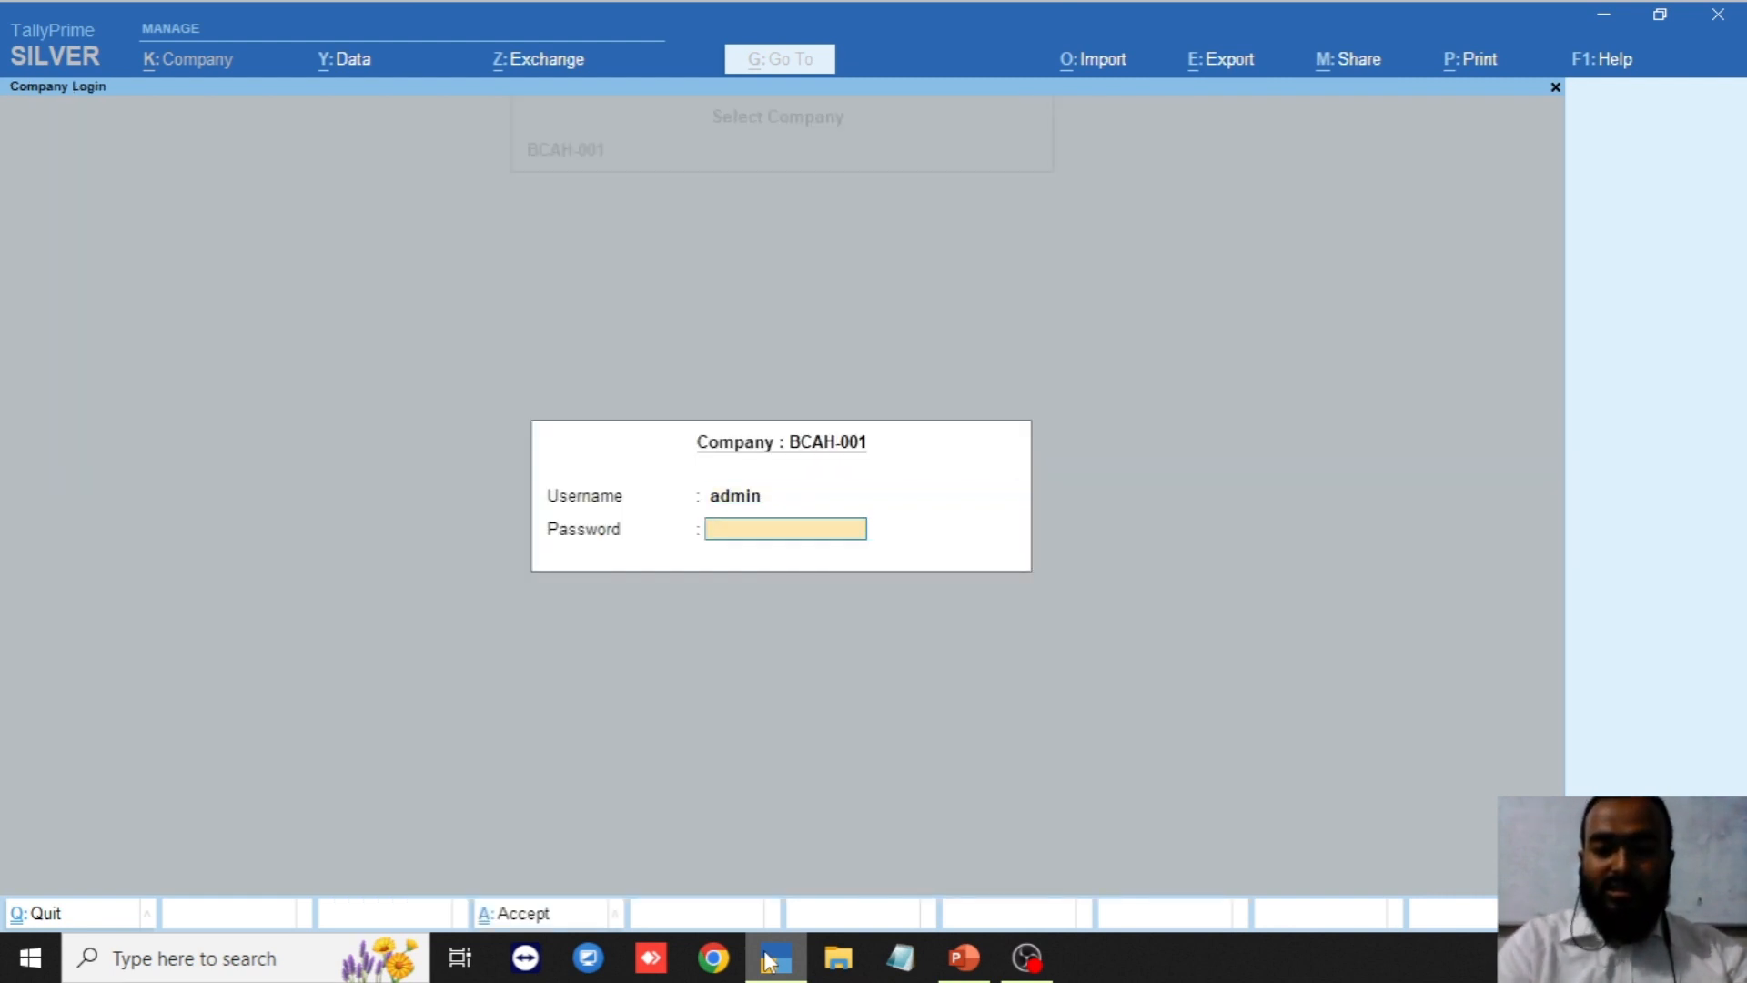
pyautogui.press('Return')
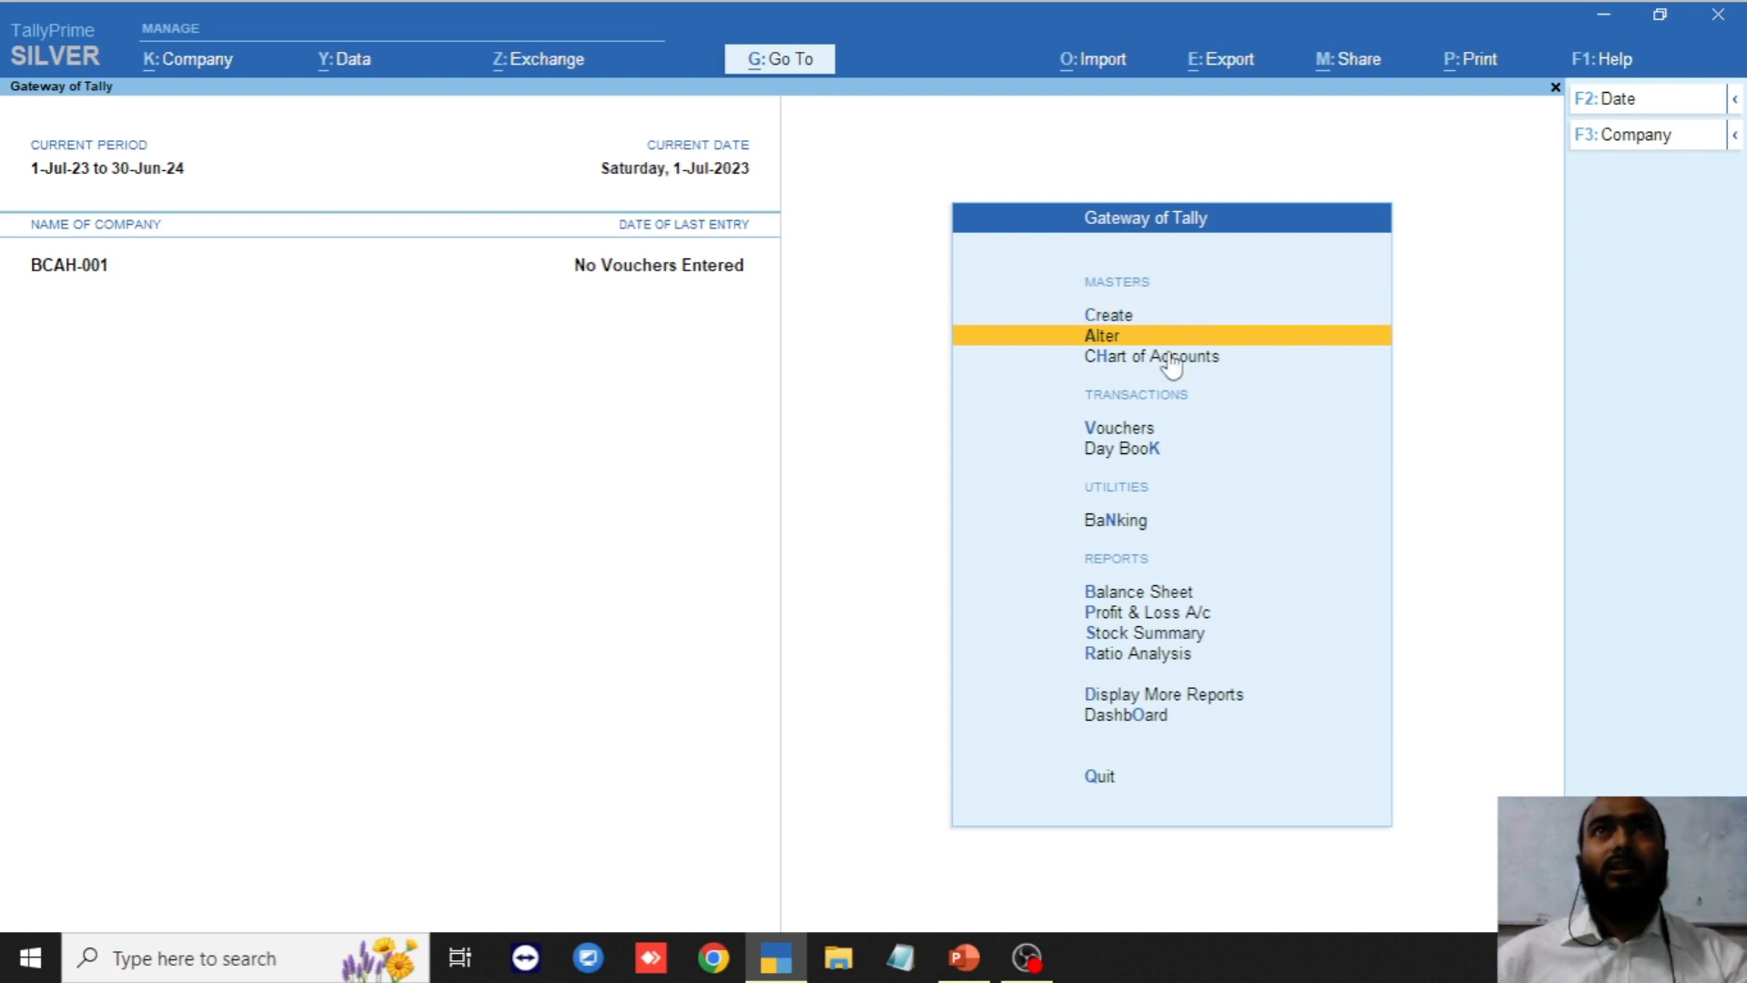
pyautogui.press('Up')
pyautogui.press('Up')
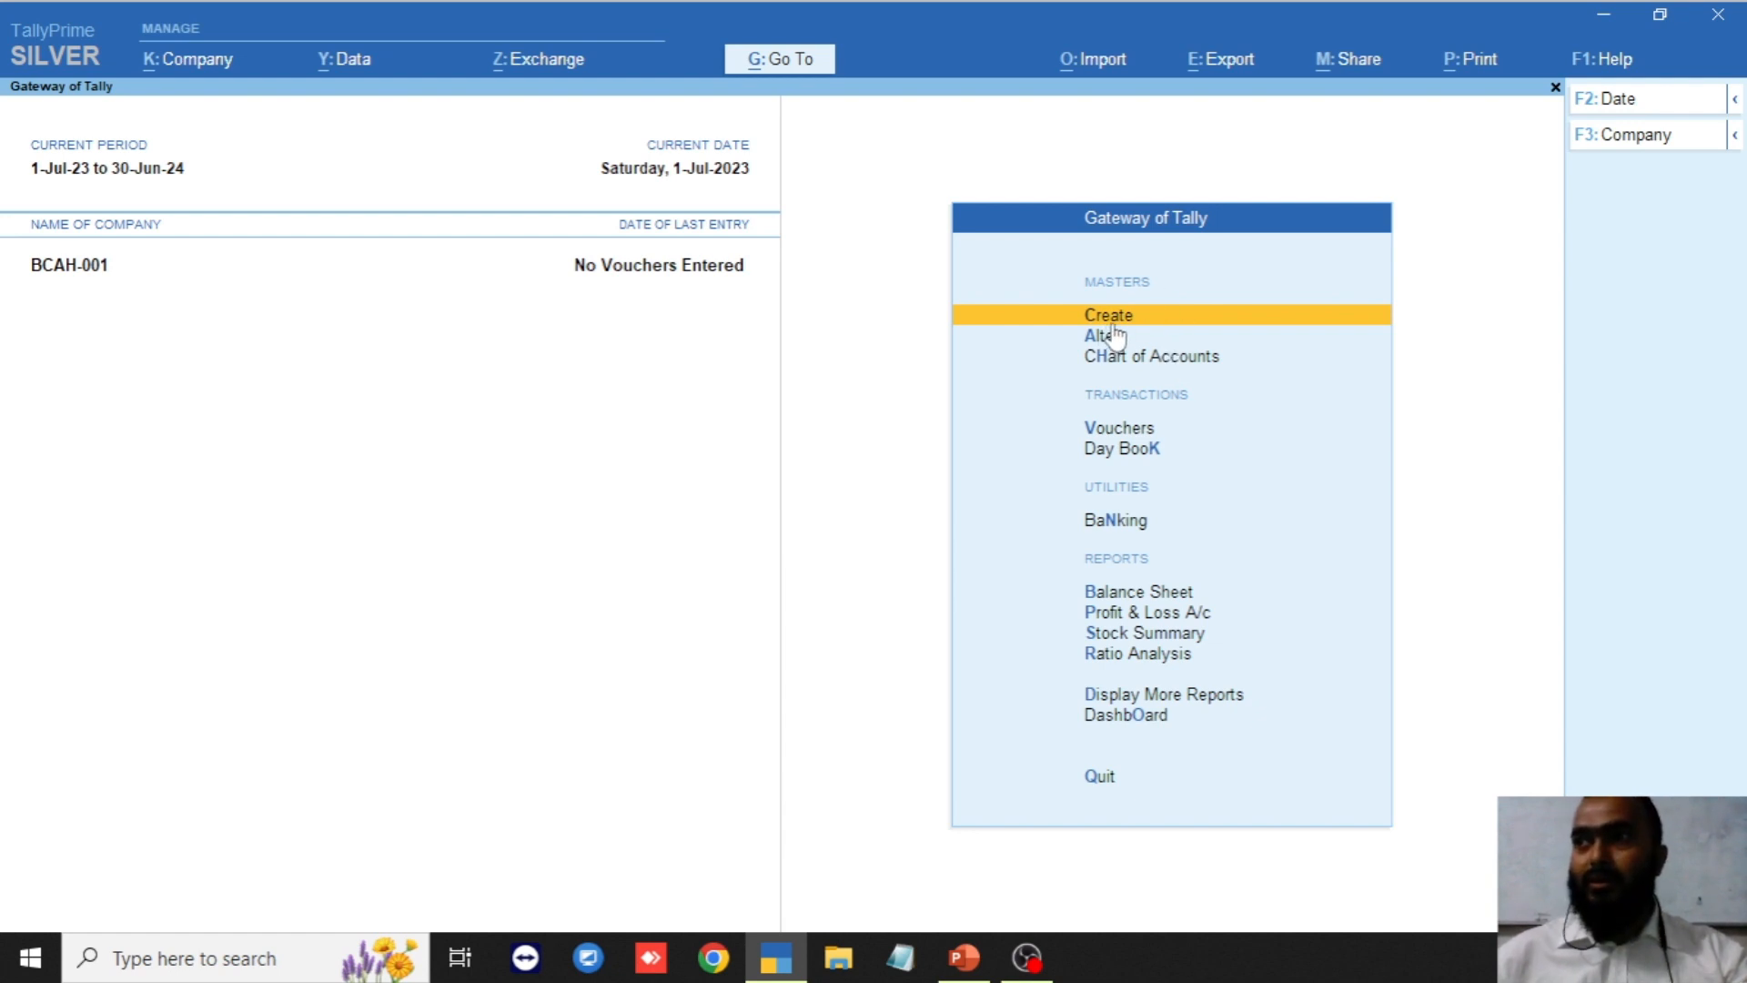
pyautogui.press('Down')
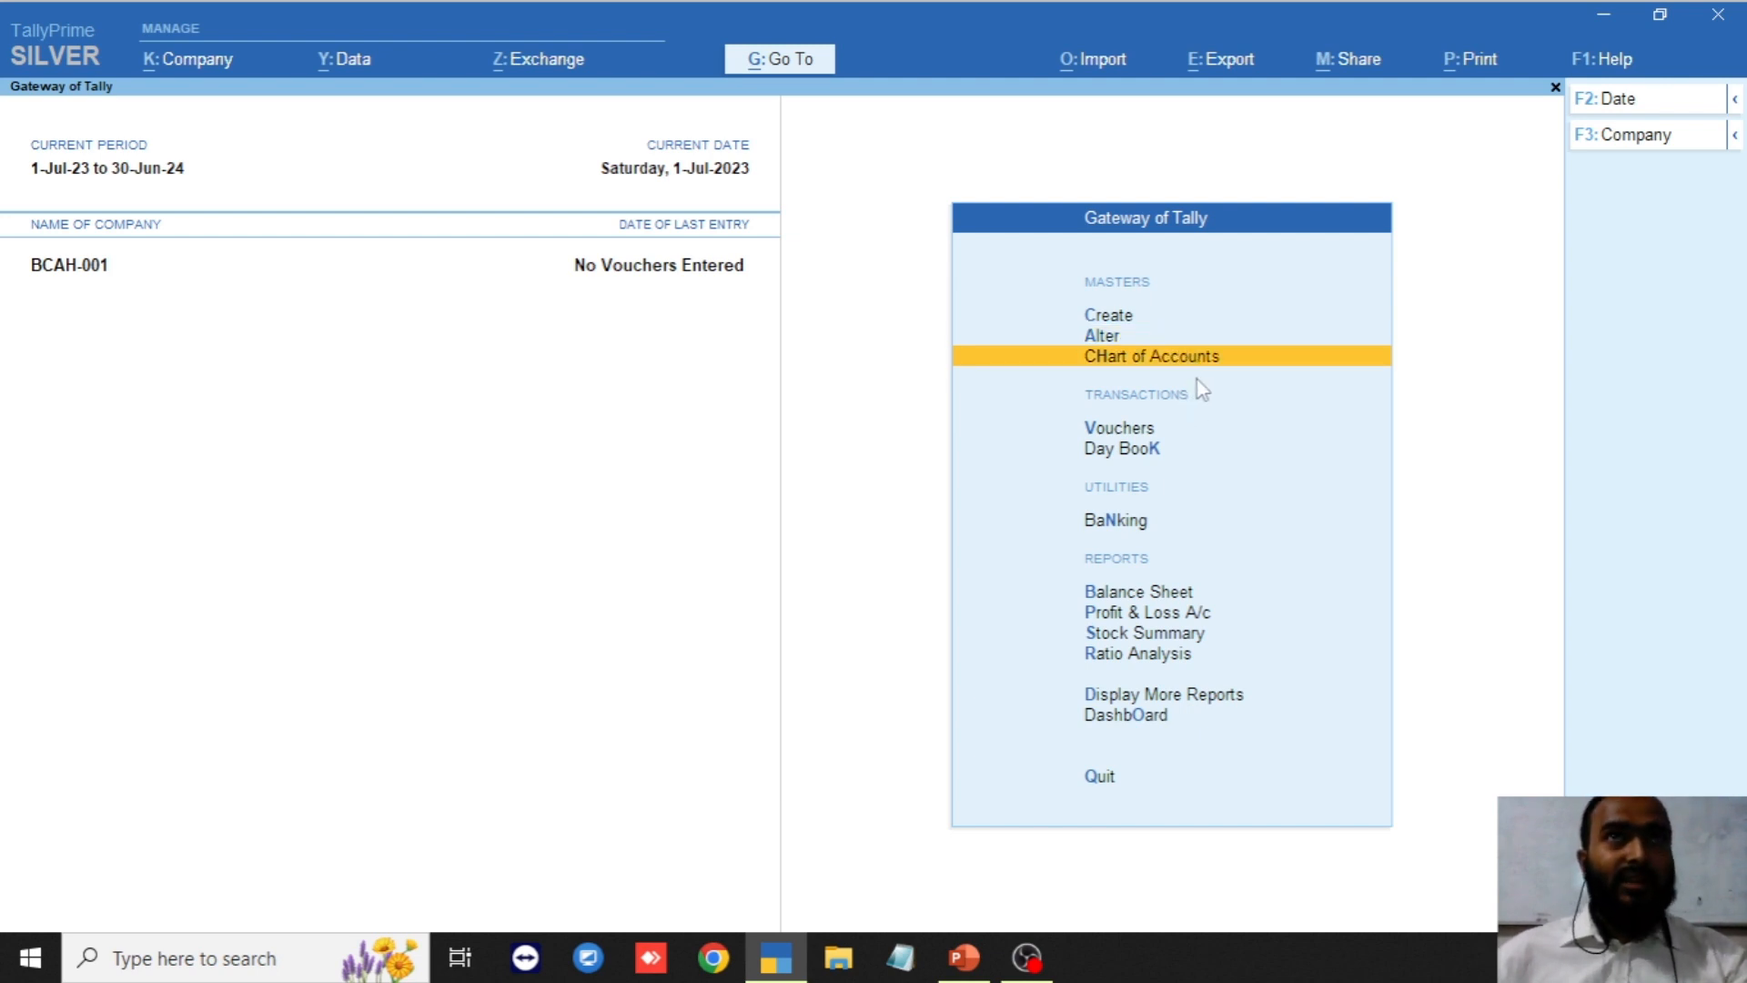
pyautogui.press('Up')
pyautogui.press('Up')
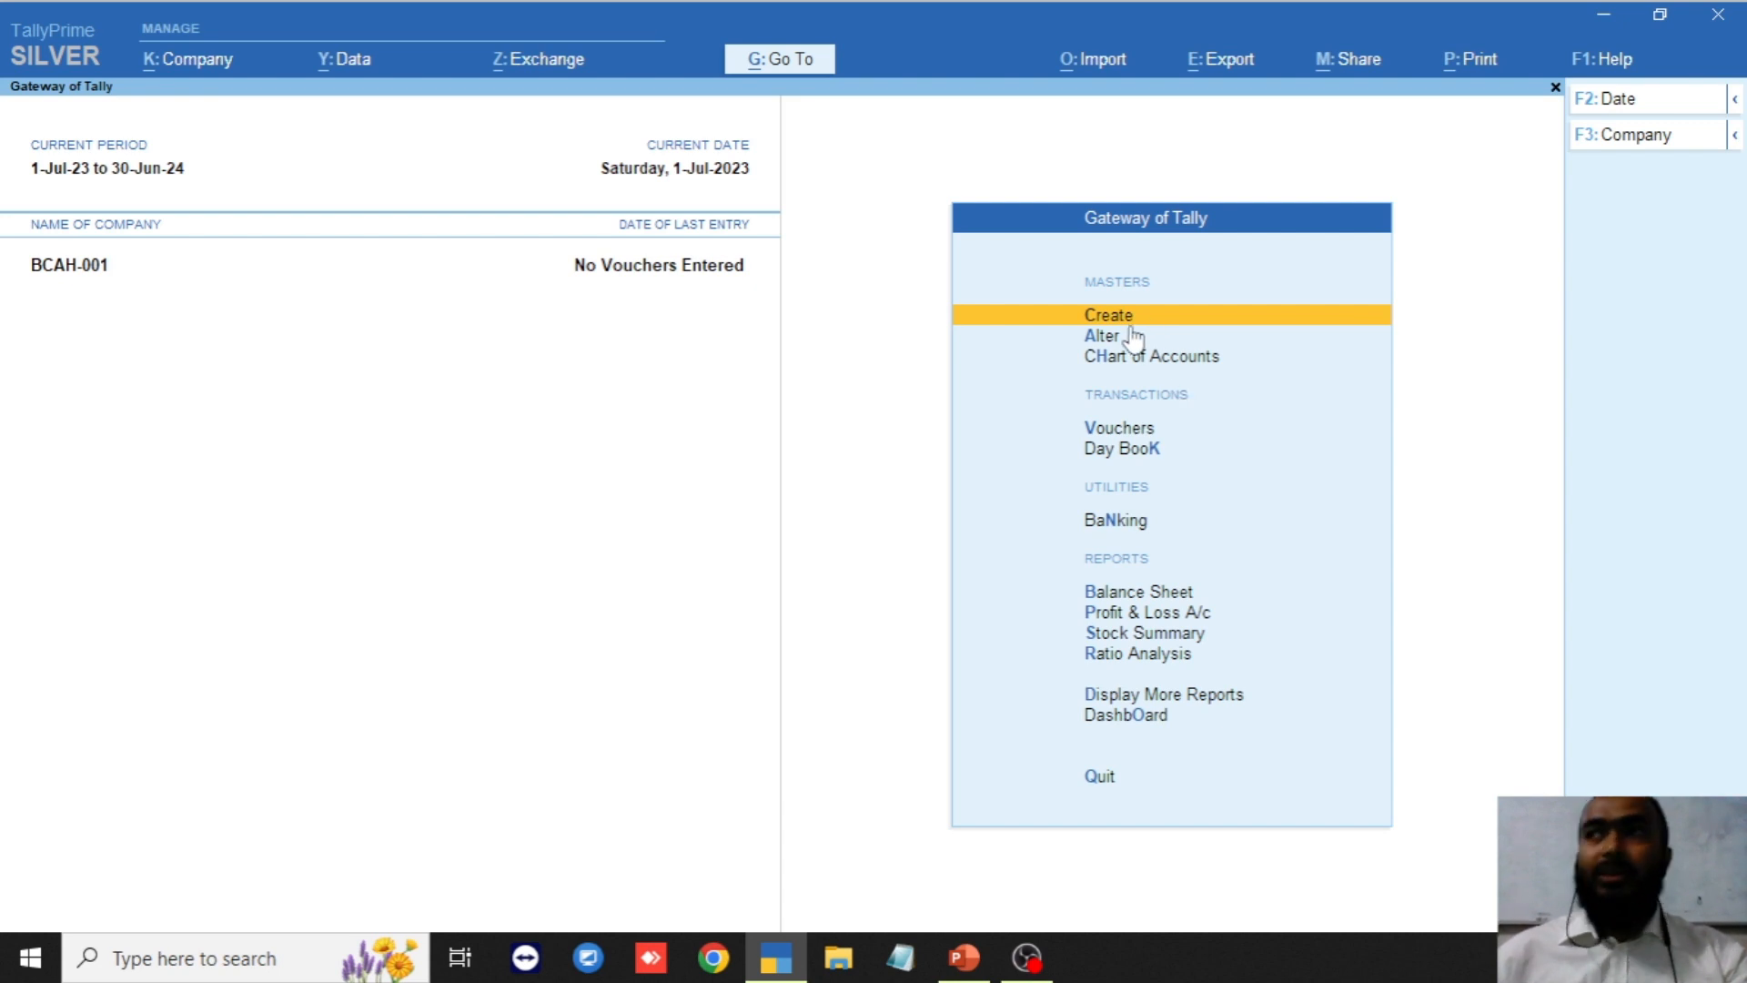
pyautogui.press('Down')
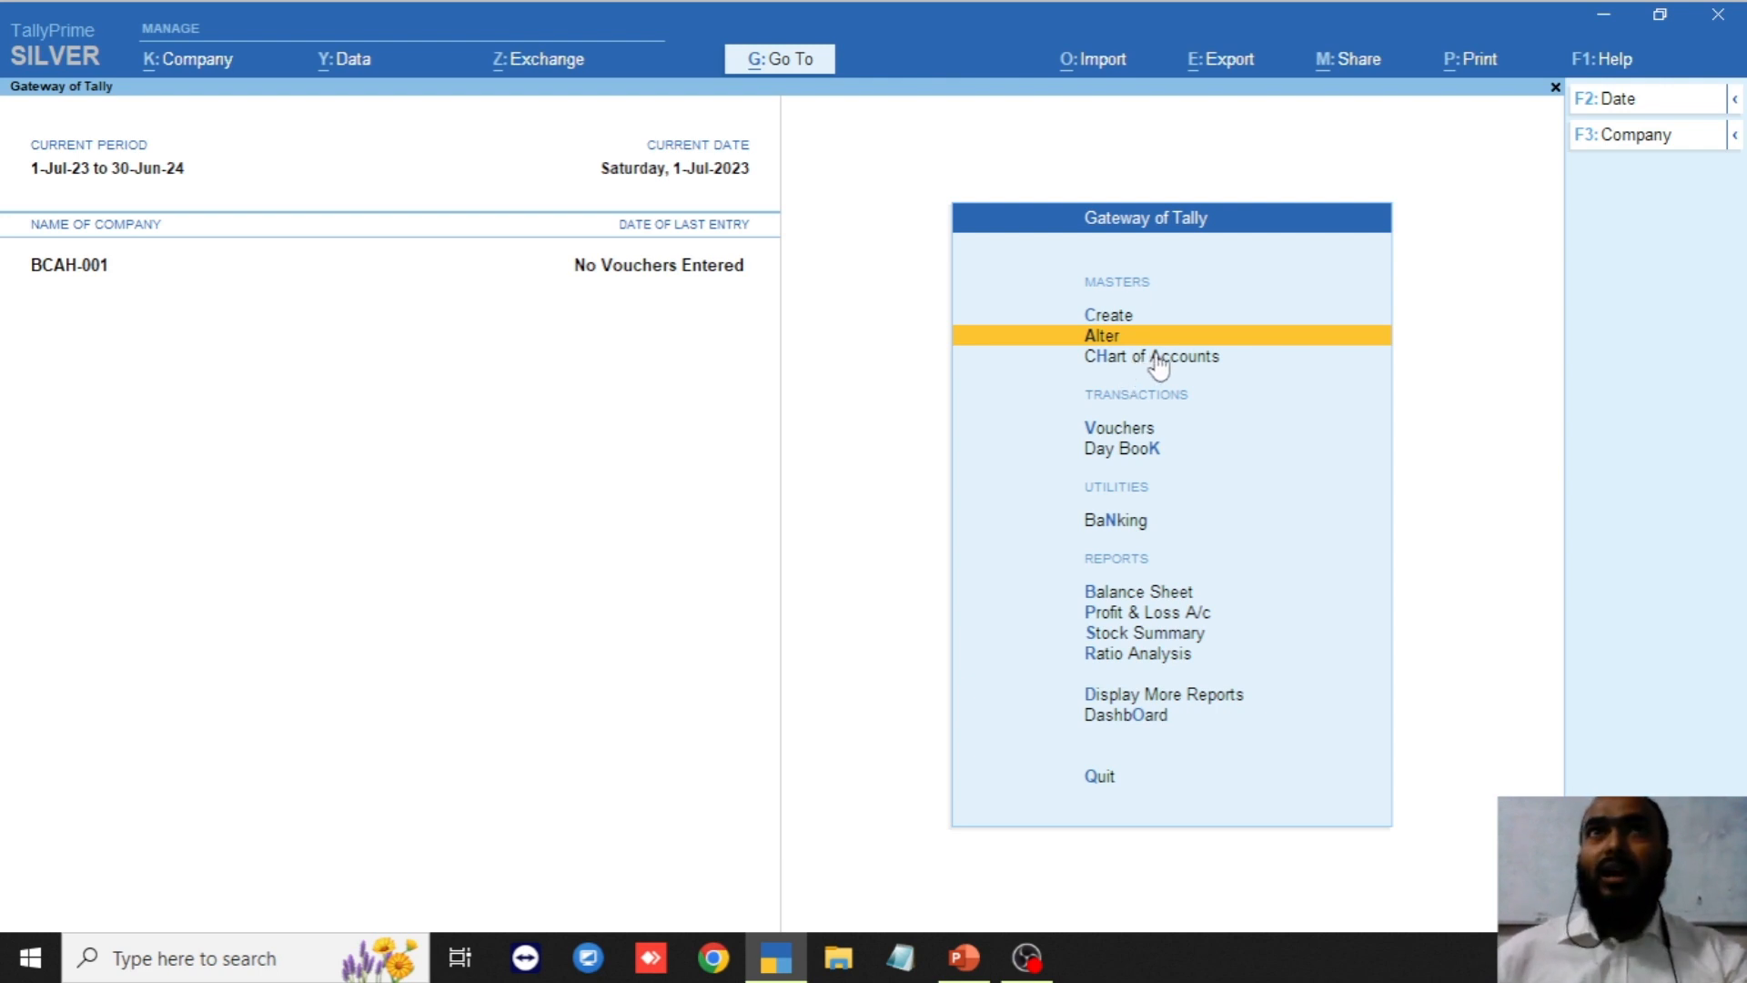
pyautogui.press('Down')
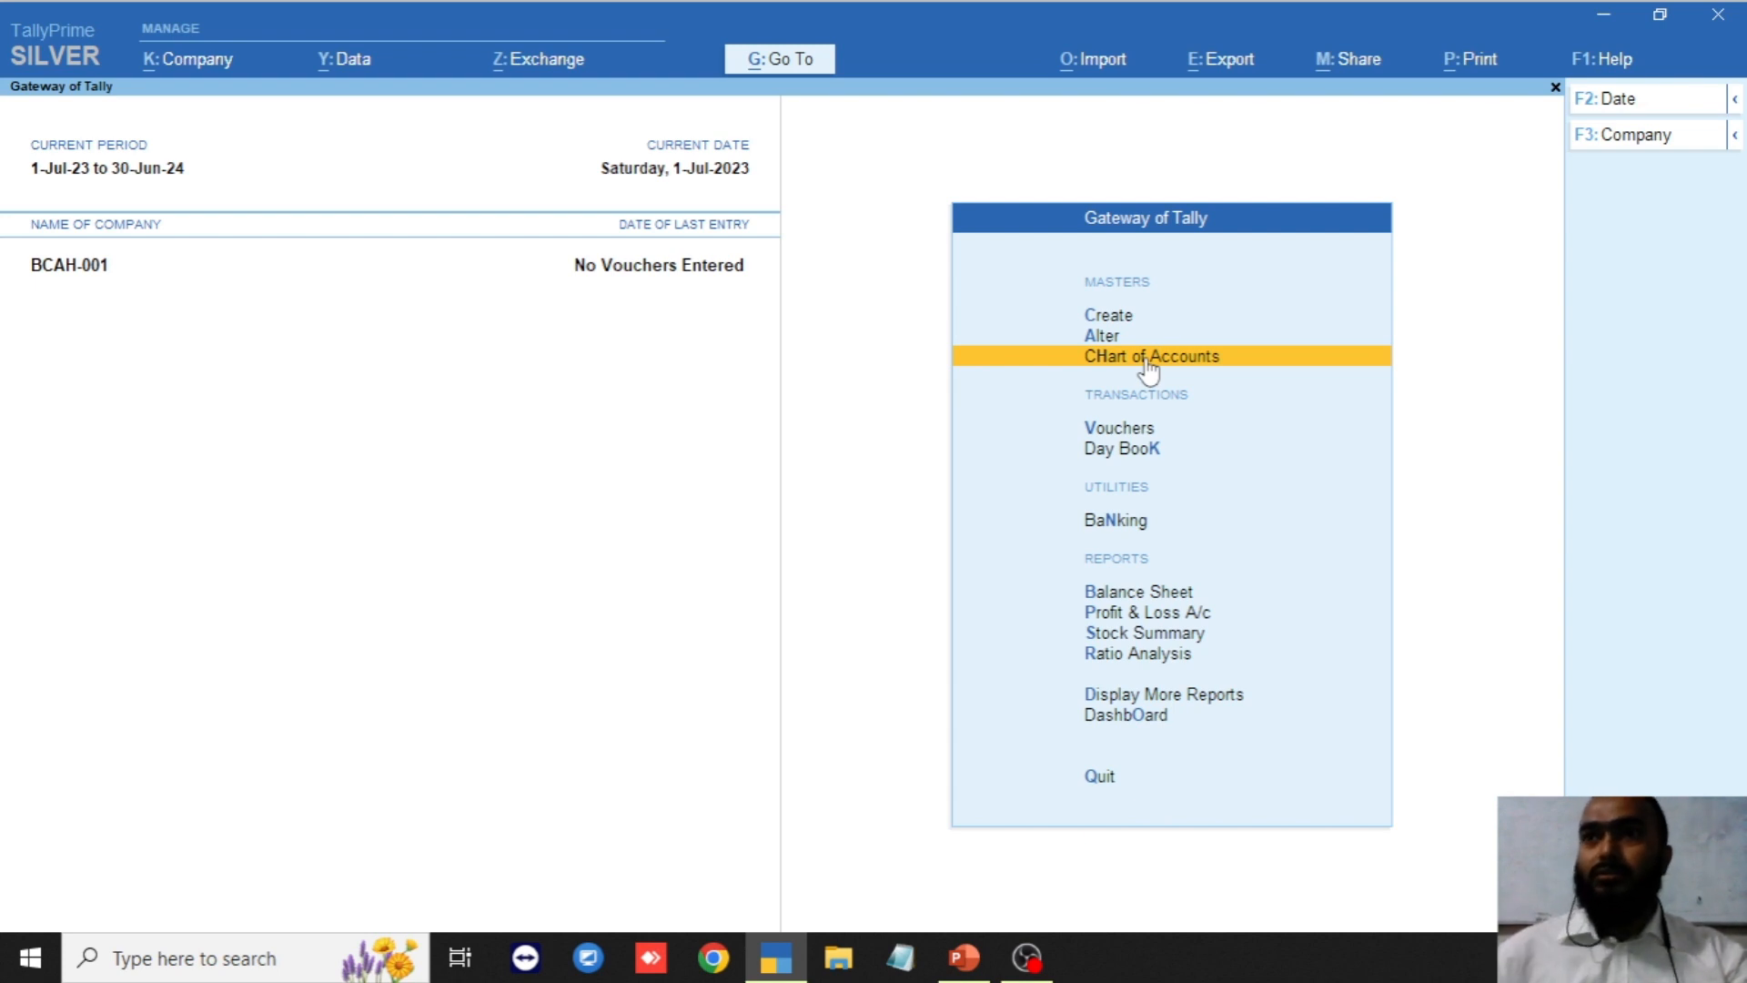
pyautogui.press('Up')
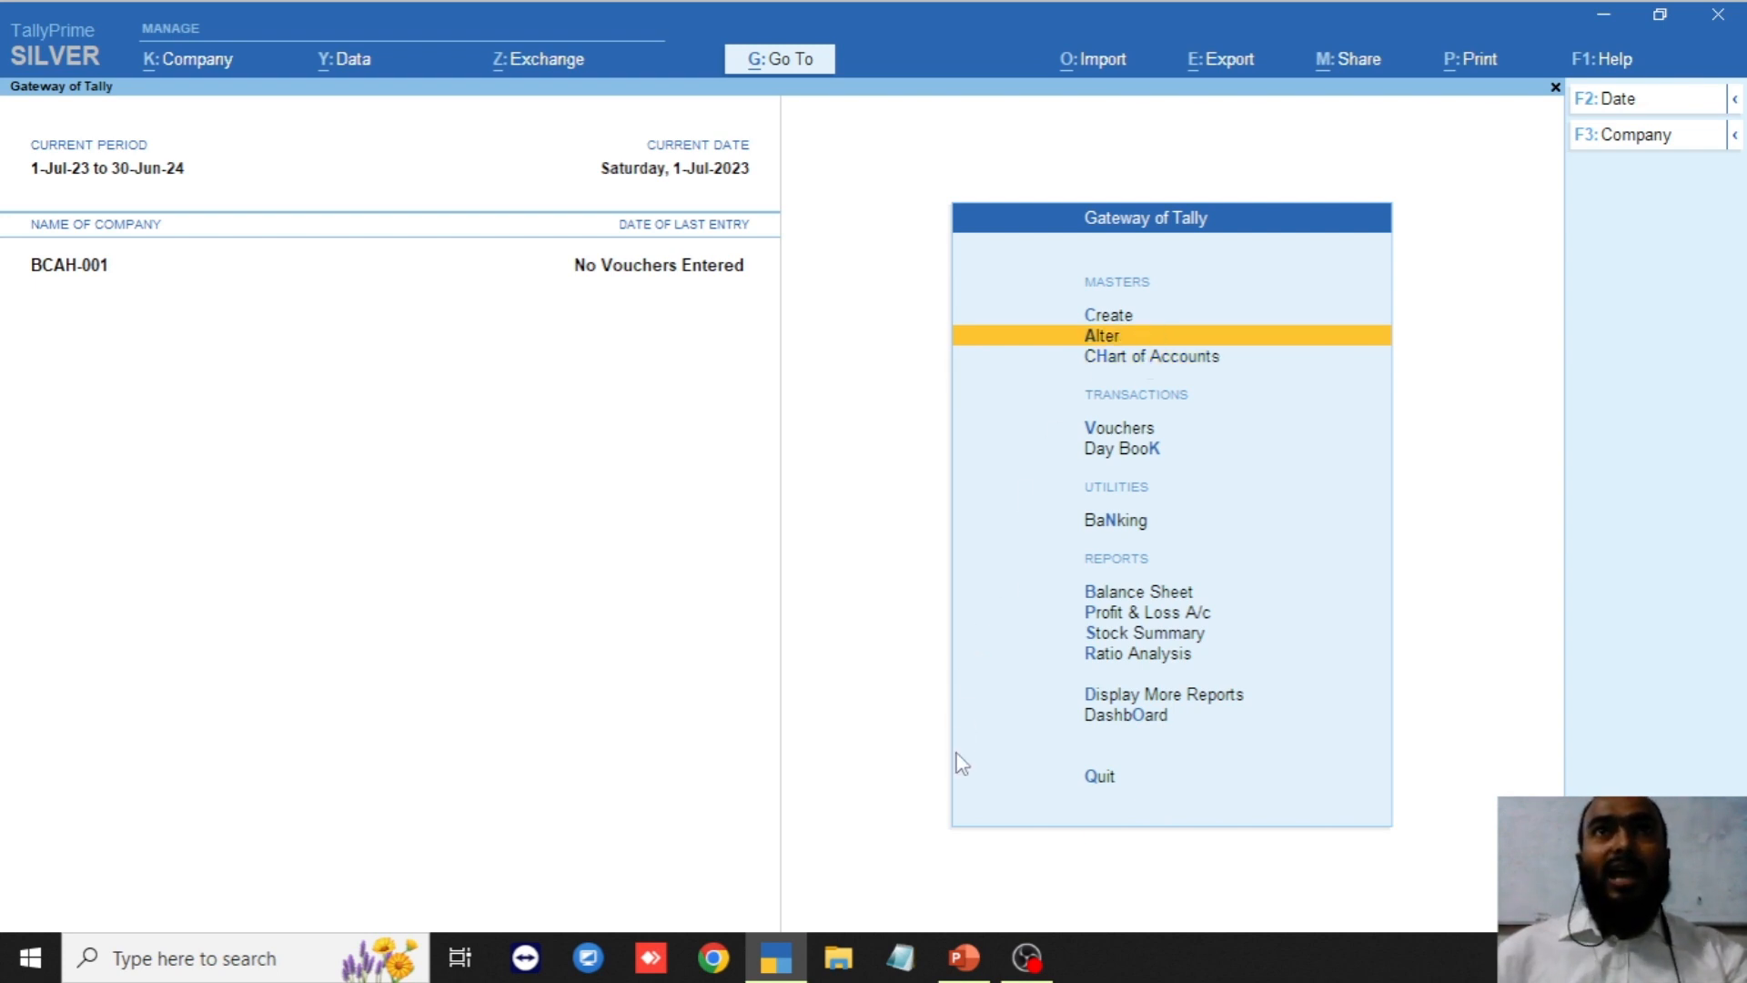
# Show slide 19, 'Day 2 – Accounts Info', in the training slide show, then return to TallyPrime.
pyautogui.click(964, 957)
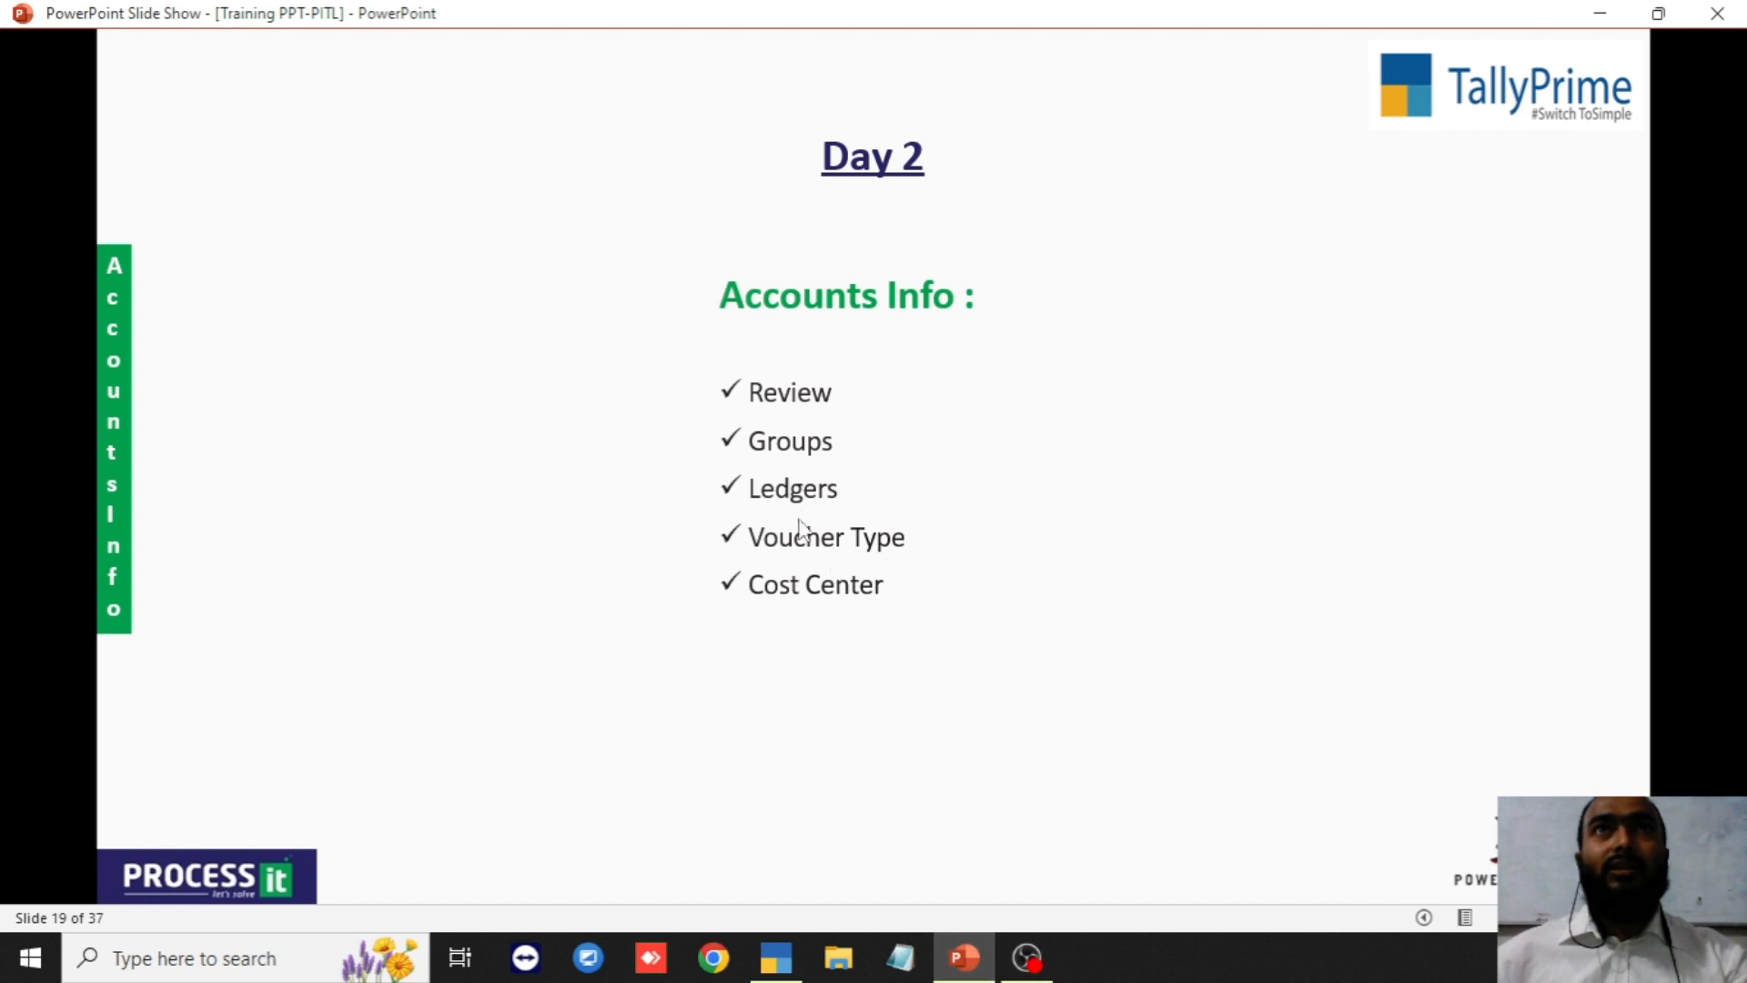
pyautogui.click(752, 455)
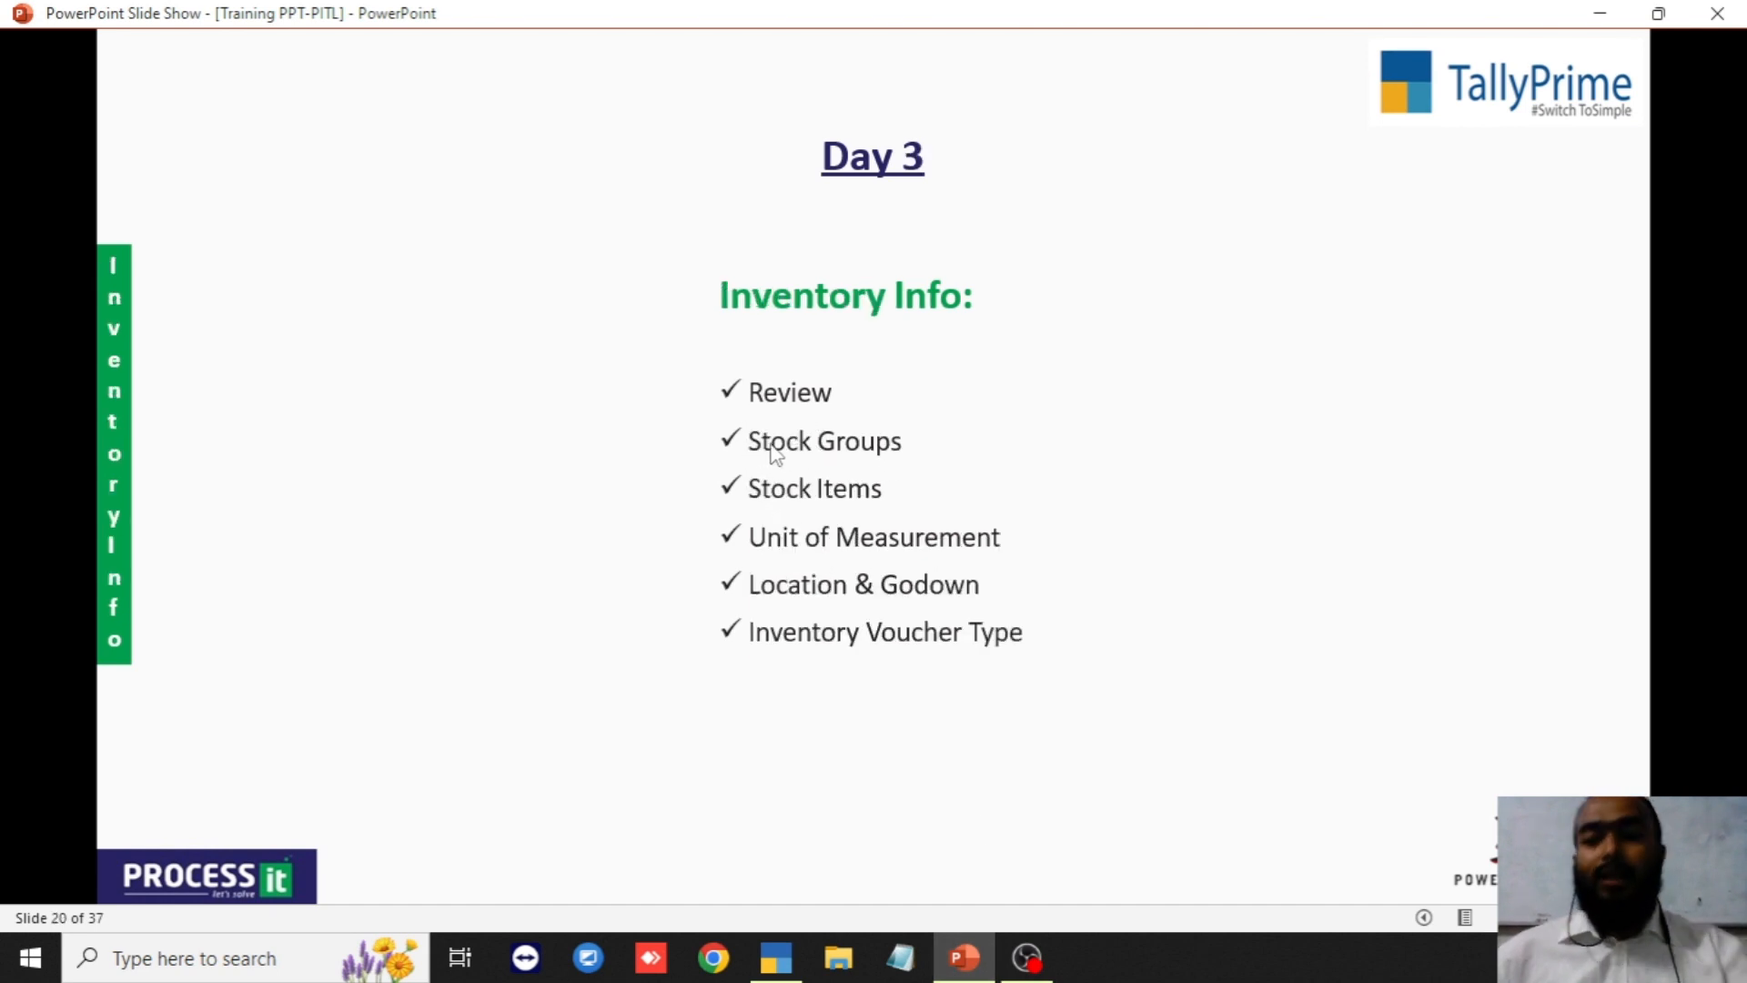
pyautogui.scroll(1, 770, 444)
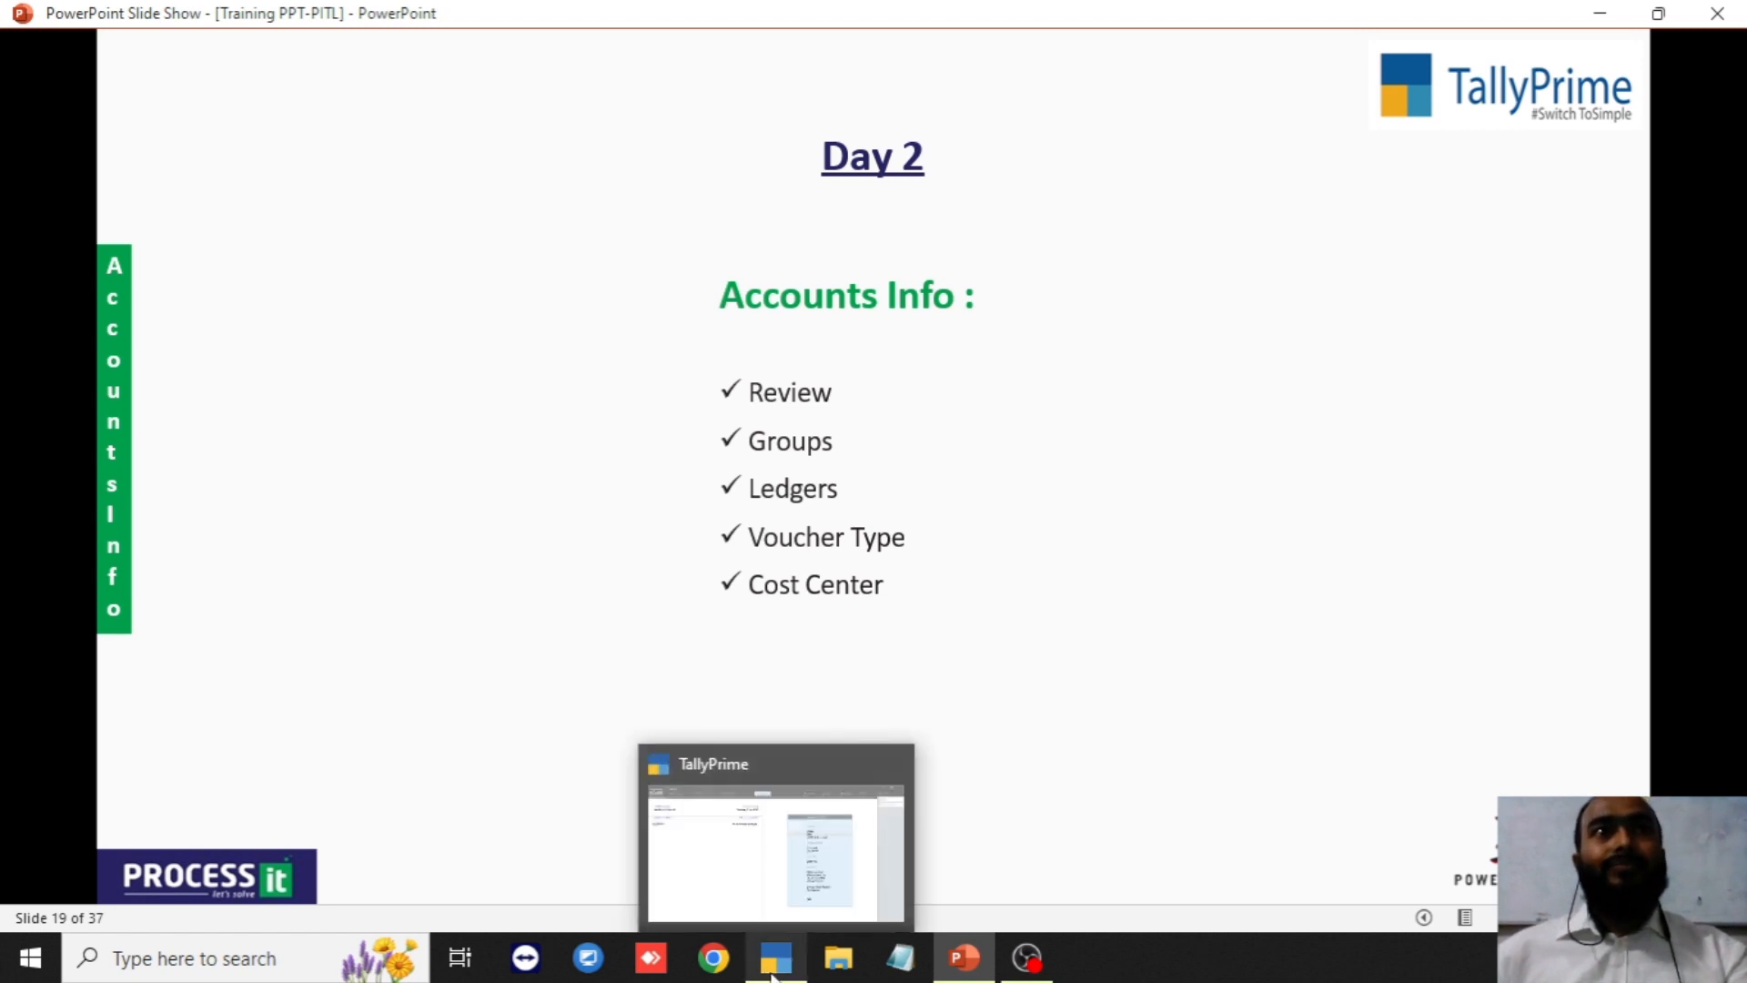
pyautogui.click(772, 971)
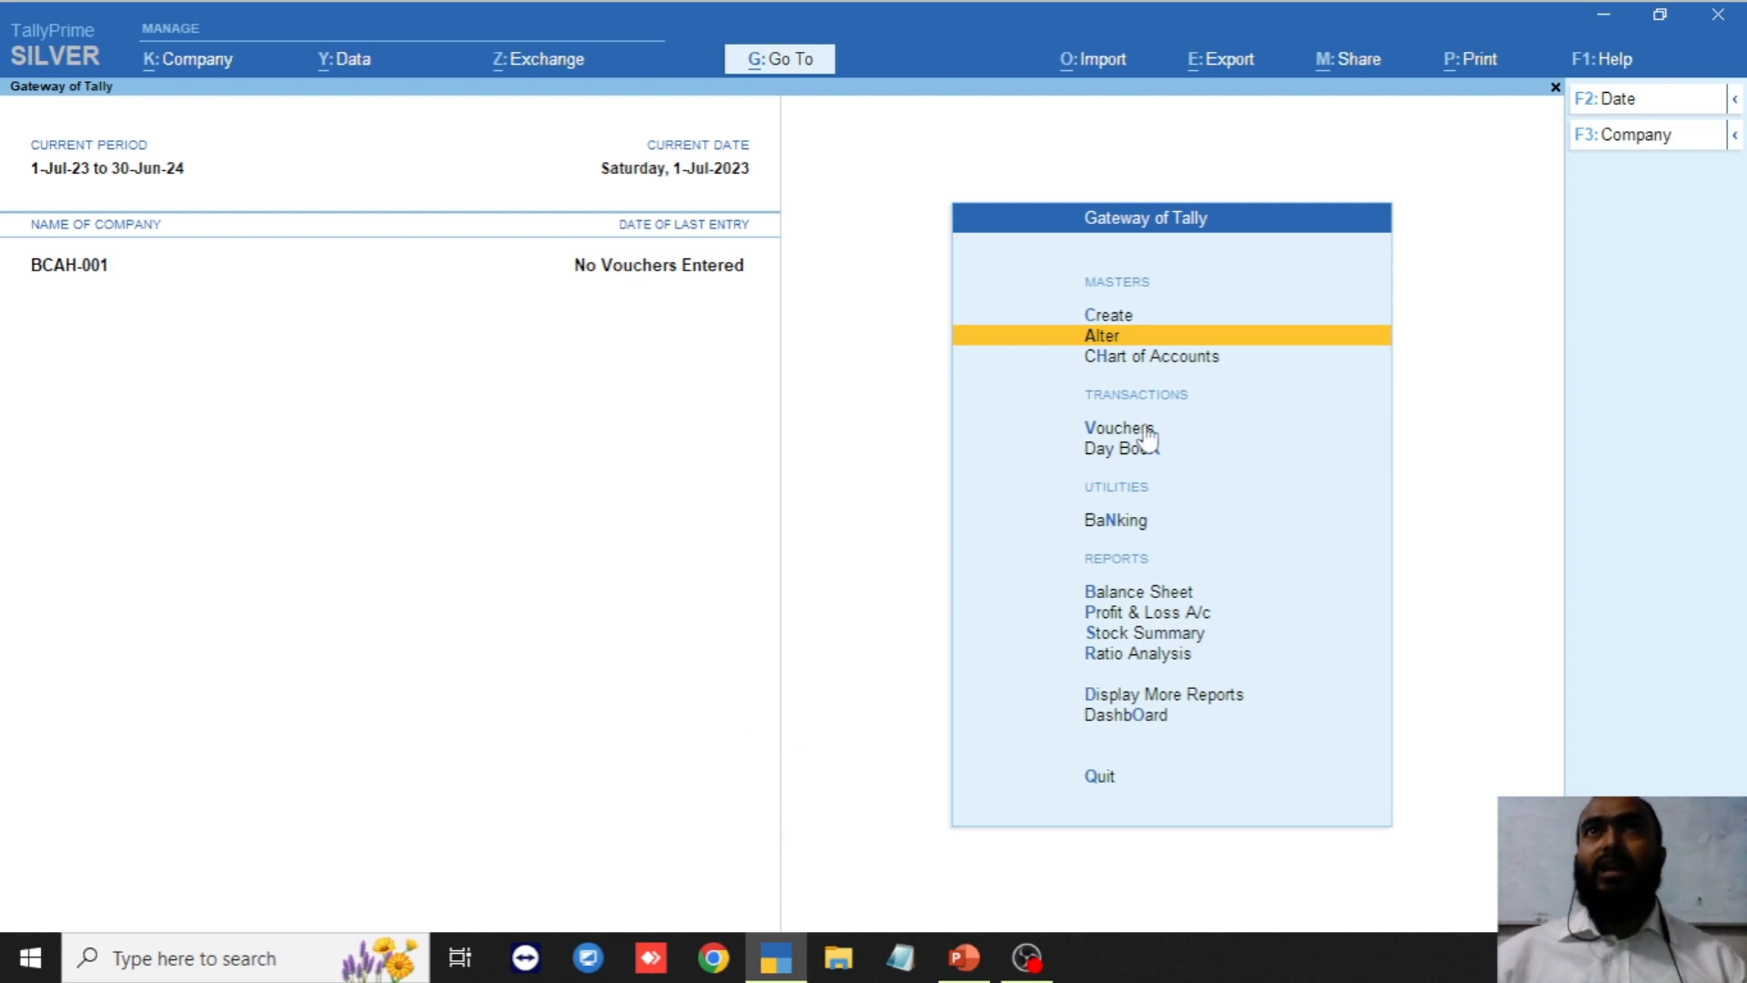
pyautogui.press('Down')
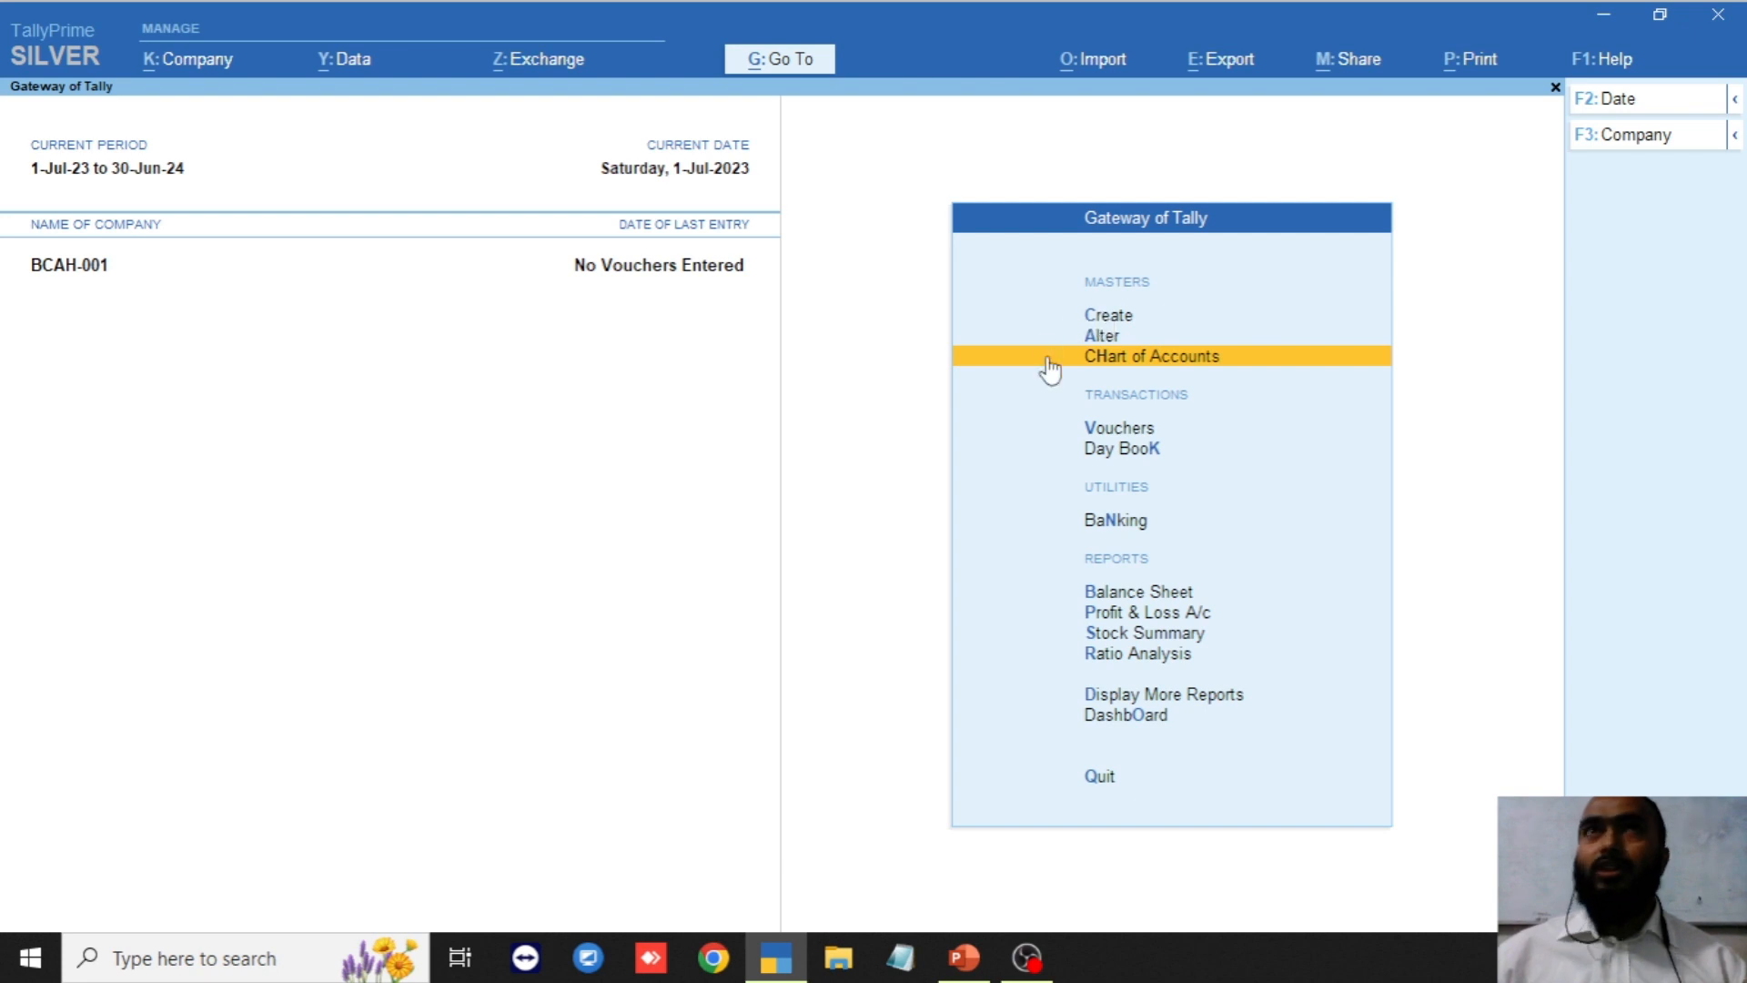
# Show the Chart of Accounts list of ledgers for BCAH-001: 28 groups and 2 ledgers.
pyautogui.click(1145, 359)
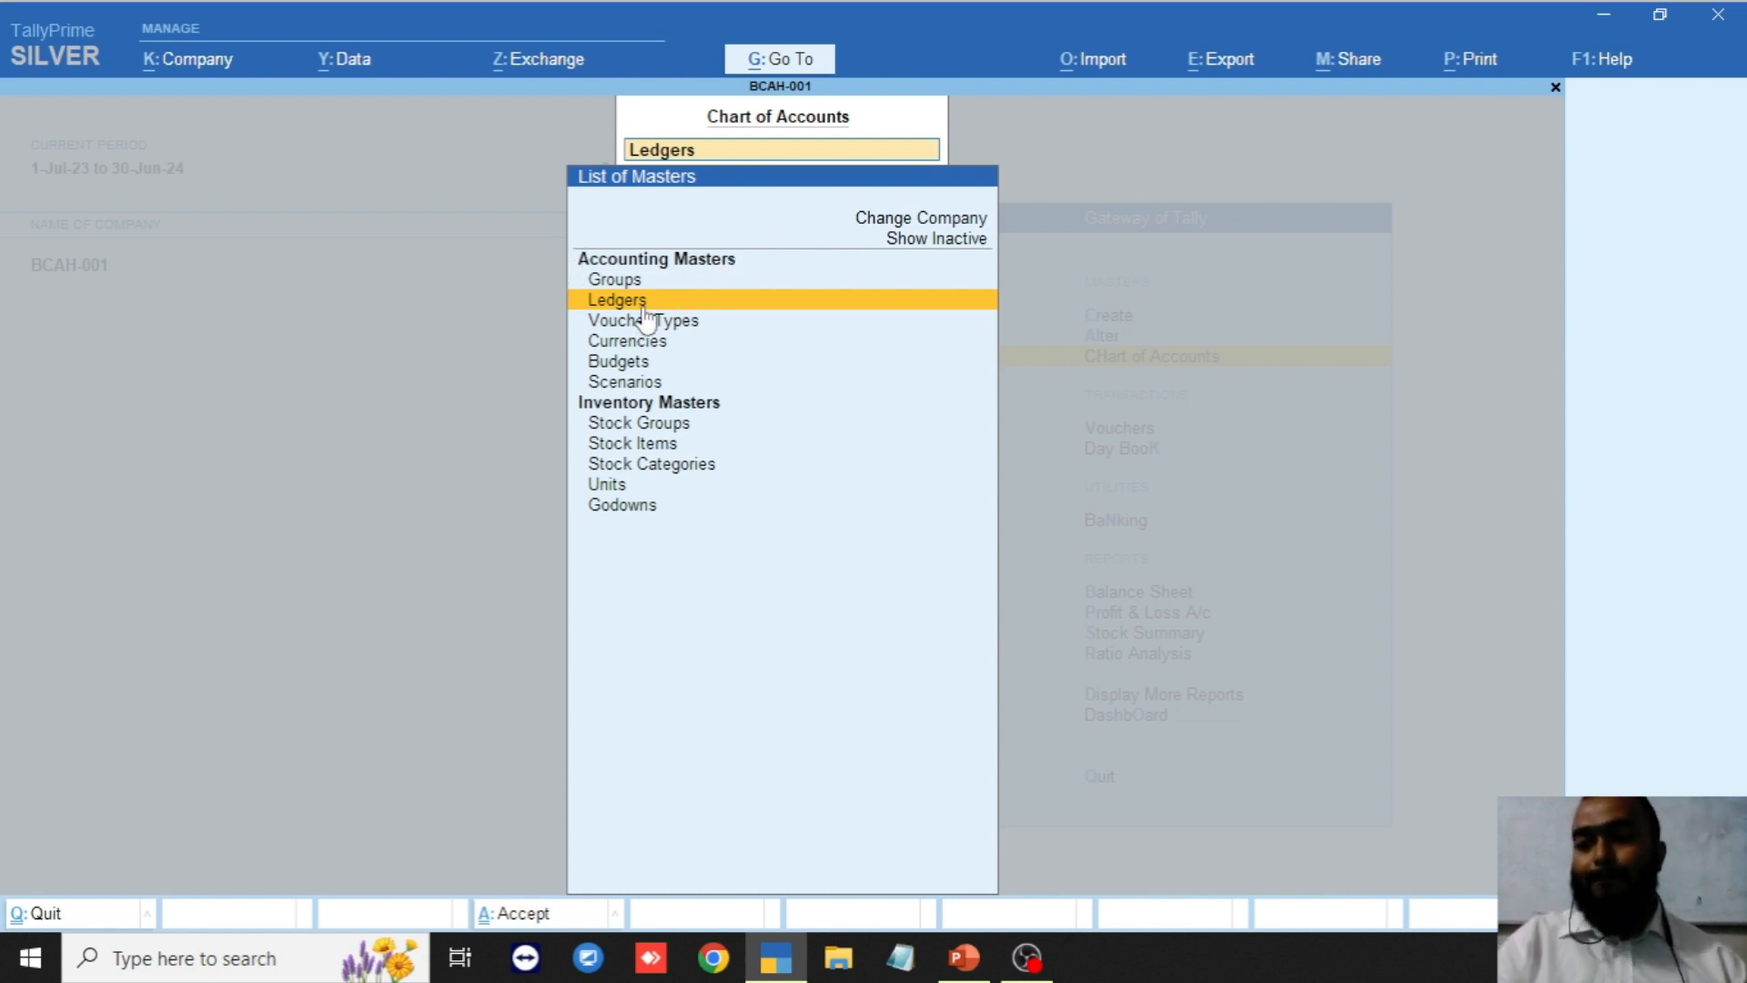
pyautogui.click(643, 308)
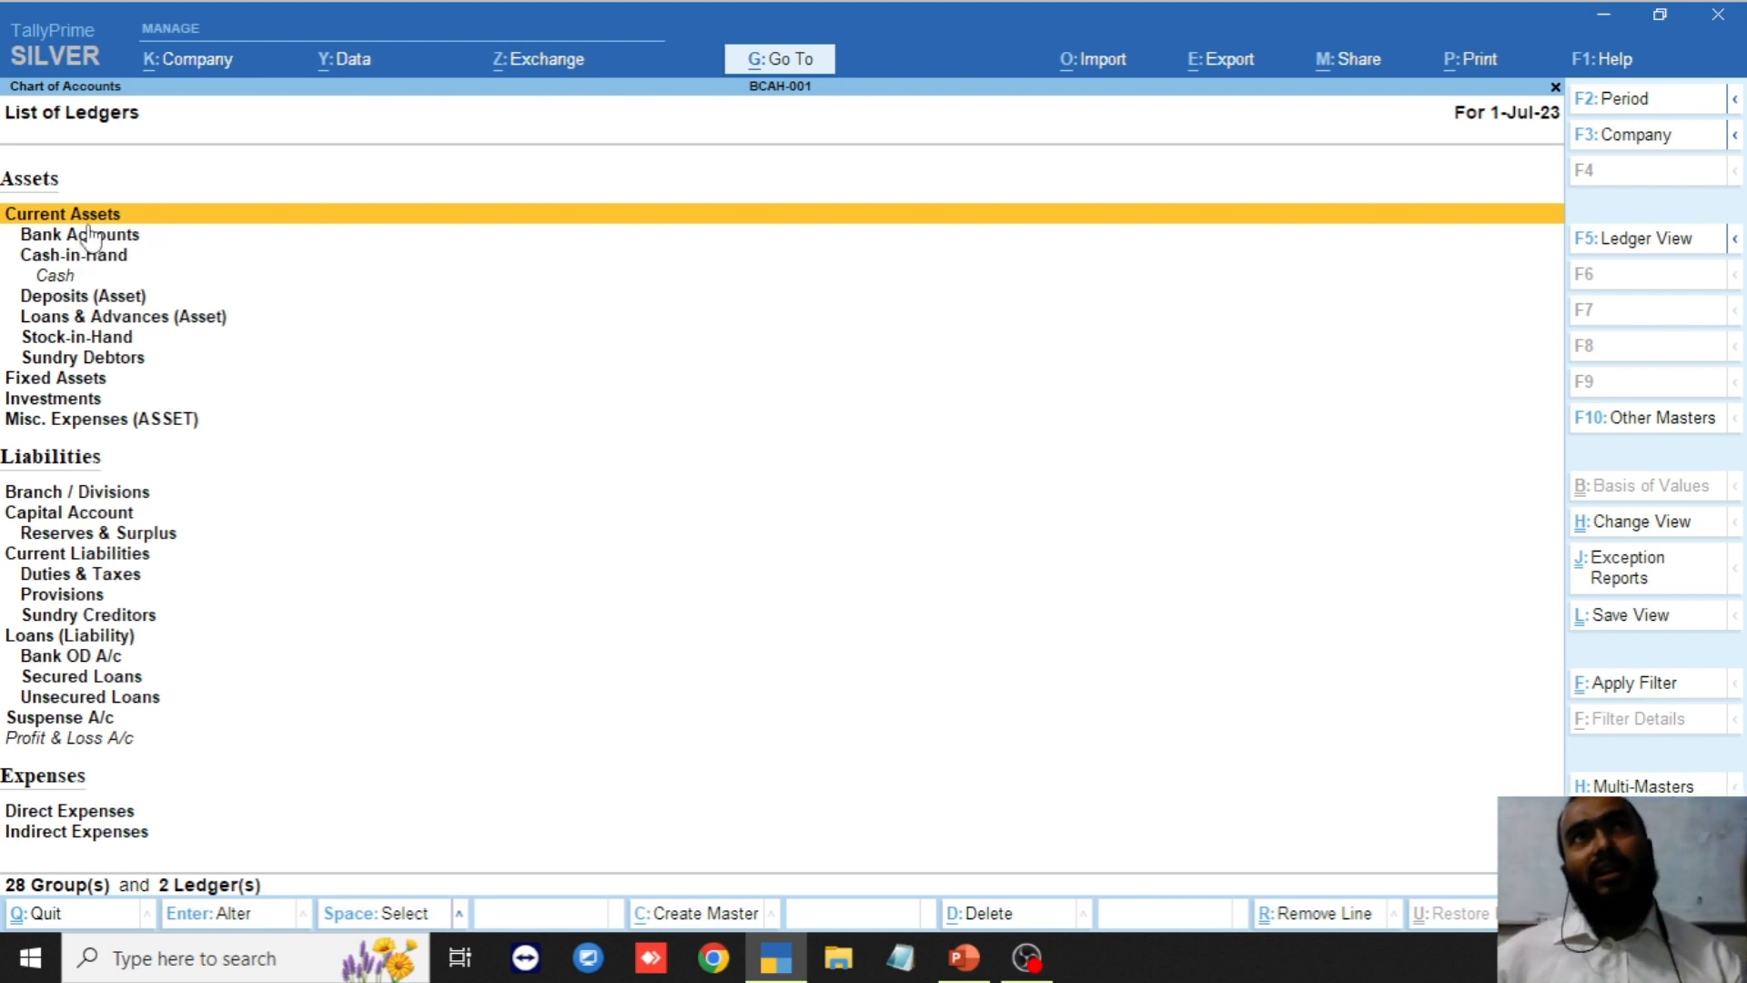
pyautogui.press('Down')
pyautogui.press('Down')
pyautogui.press('Down')
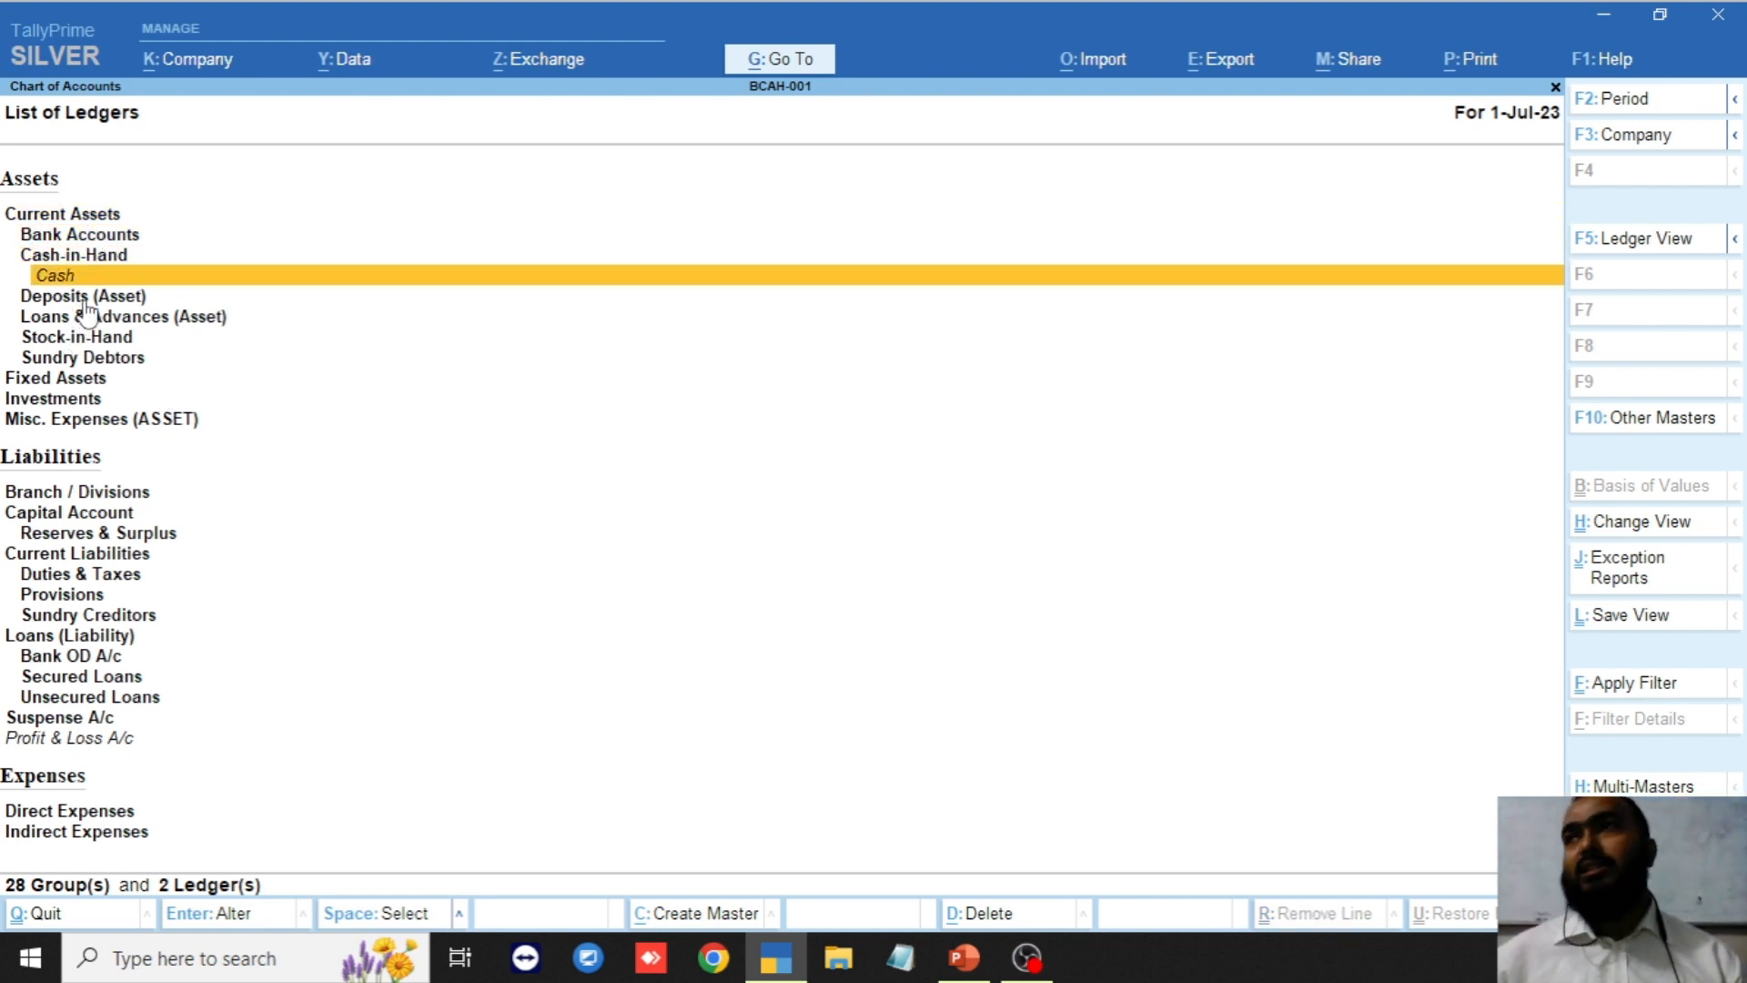
pyautogui.press('Home')
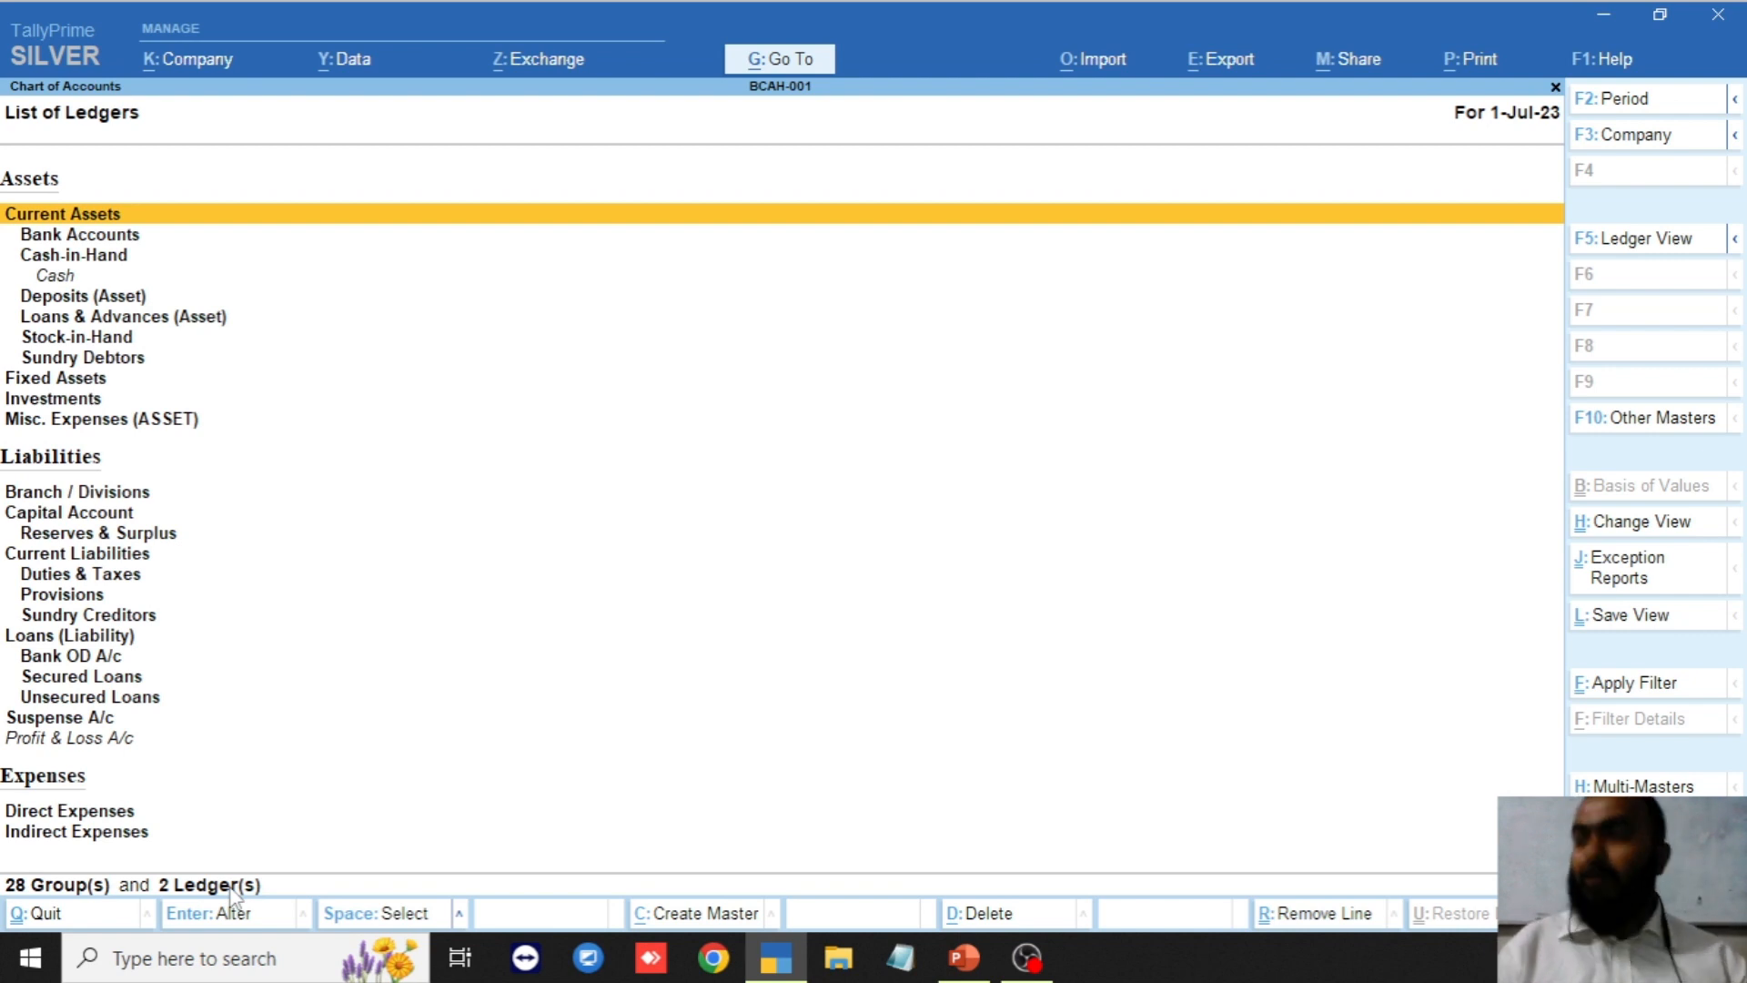
pyautogui.press('Down')
pyautogui.press('Down')
pyautogui.press('Down')
pyautogui.press('Down')
pyautogui.press('Down')
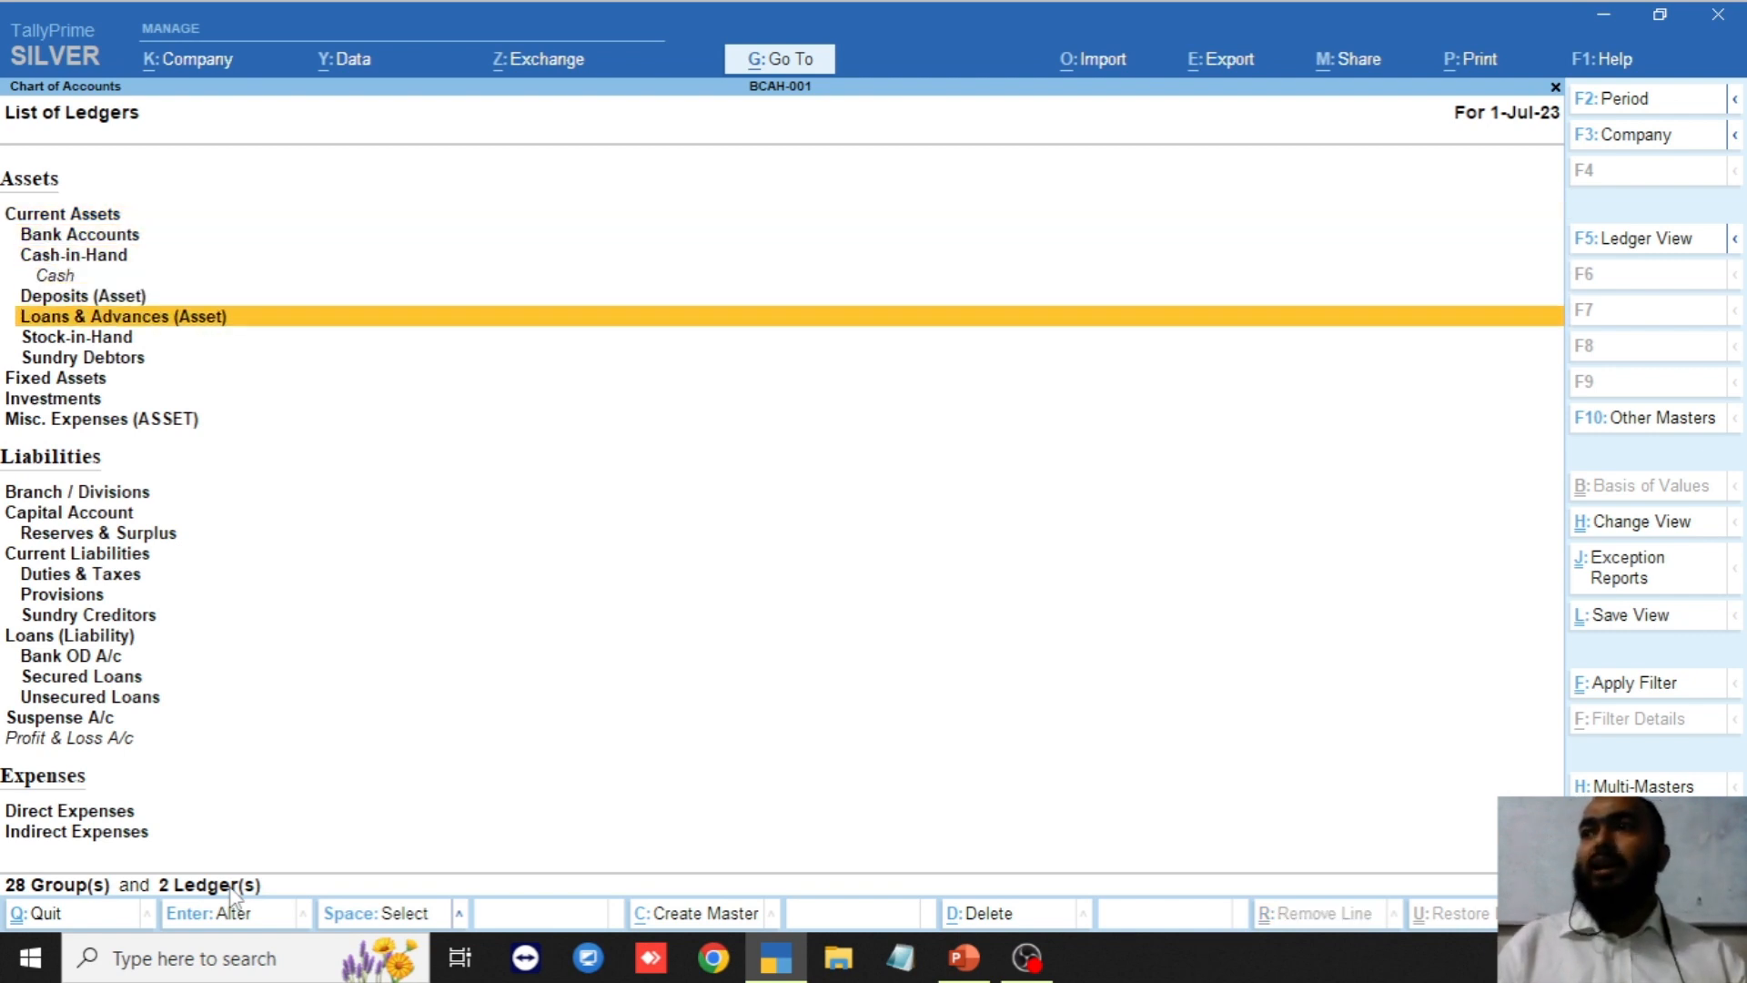
pyautogui.press('Up')
pyautogui.press('Up')
pyautogui.press('Up')
pyautogui.press('Up')
pyautogui.press('Up')
pyautogui.press('Down')
pyautogui.press('Down')
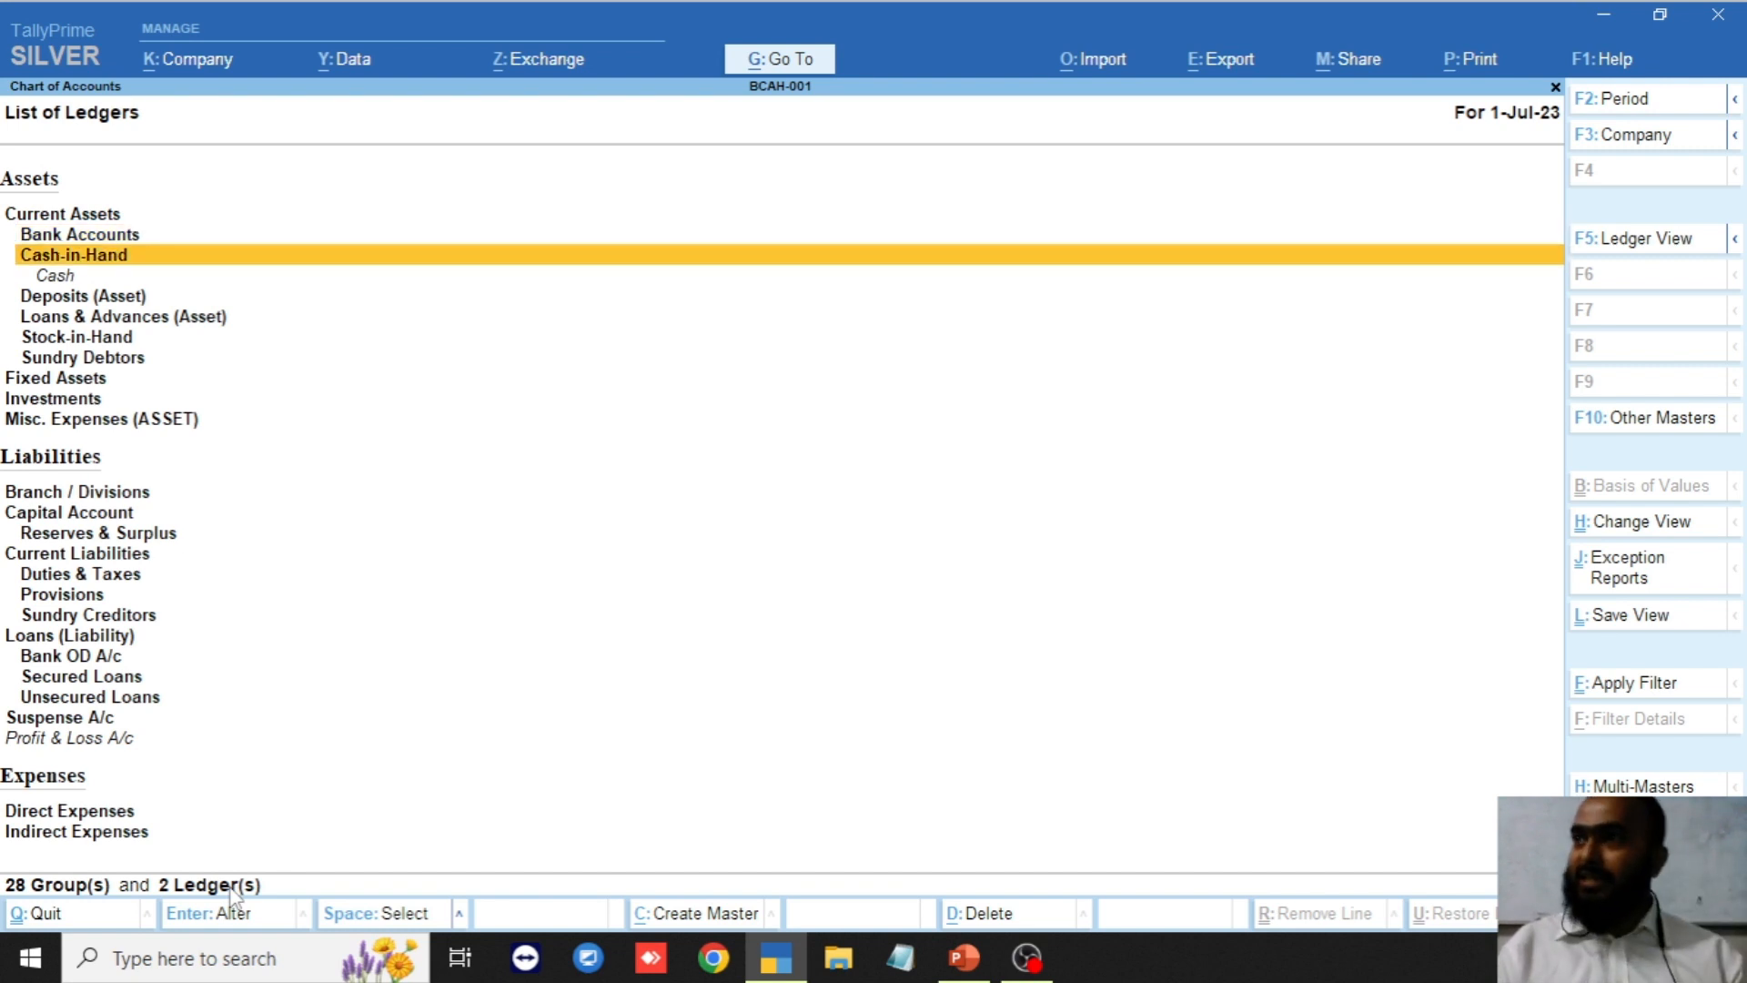
pyautogui.press('Up')
pyautogui.press('Up')
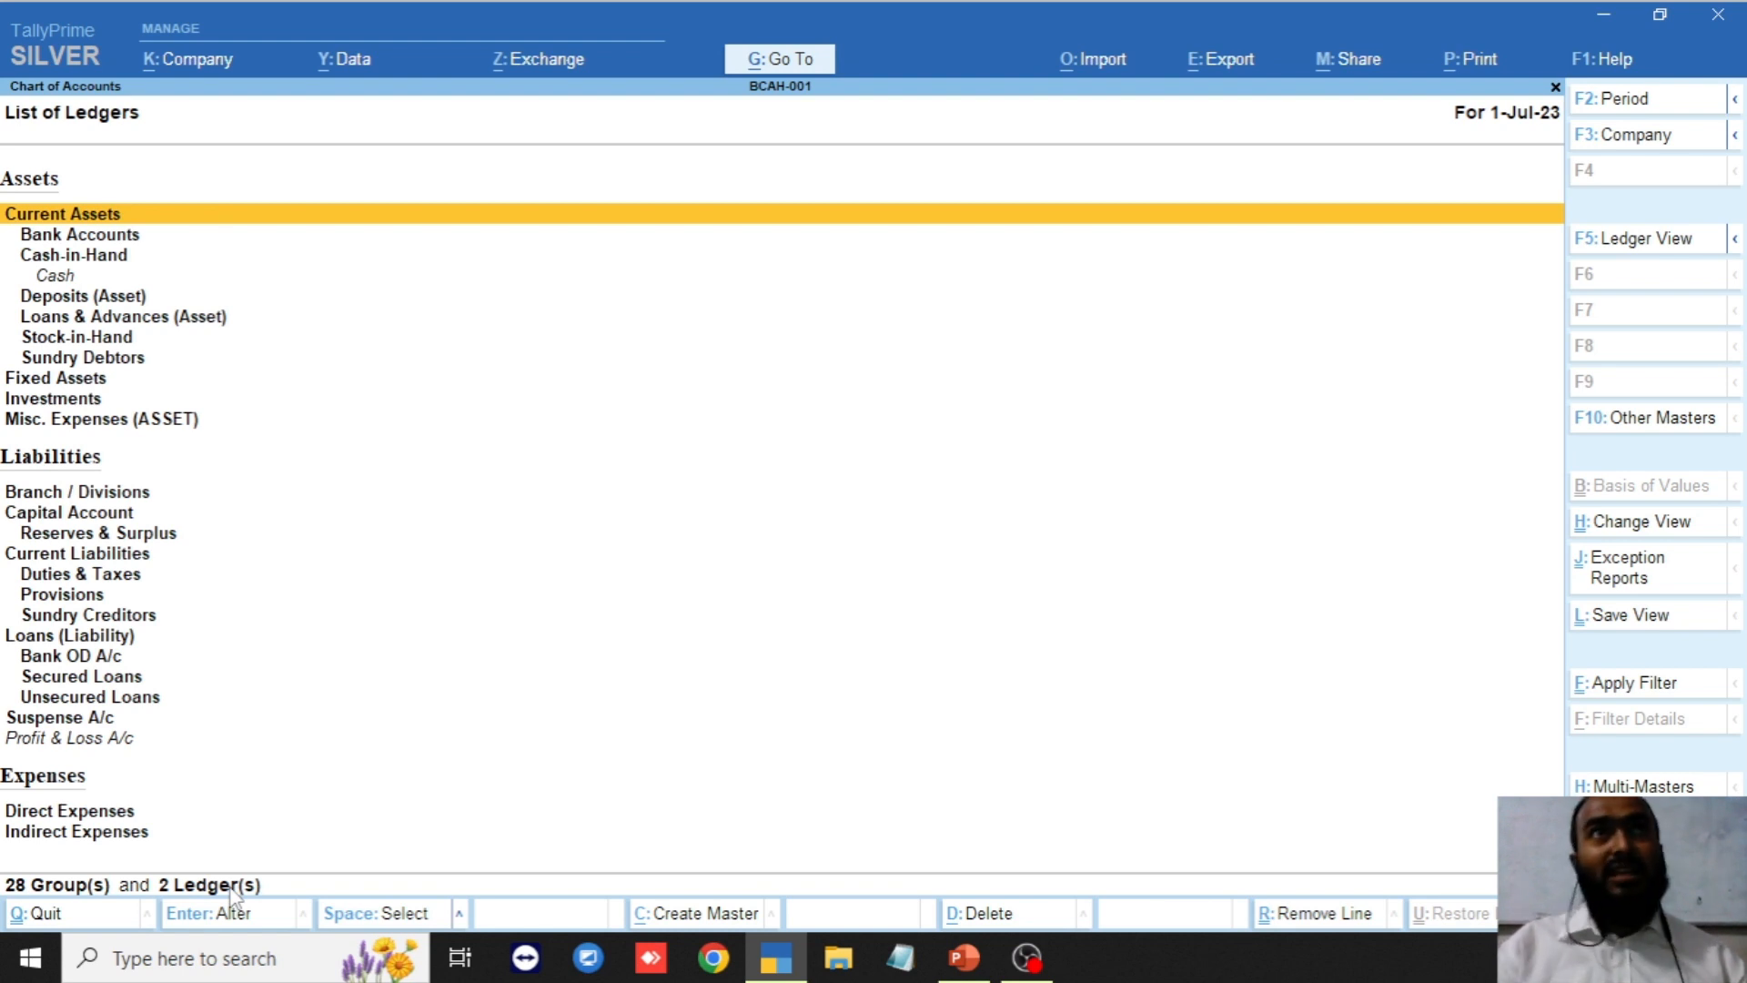
pyautogui.press('Down')
pyautogui.press('Down')
pyautogui.press('Down')
pyautogui.press('Down')
pyautogui.press('Down')
pyautogui.press('Down')
pyautogui.press('Down')
pyautogui.press('Down')
pyautogui.press('Down')
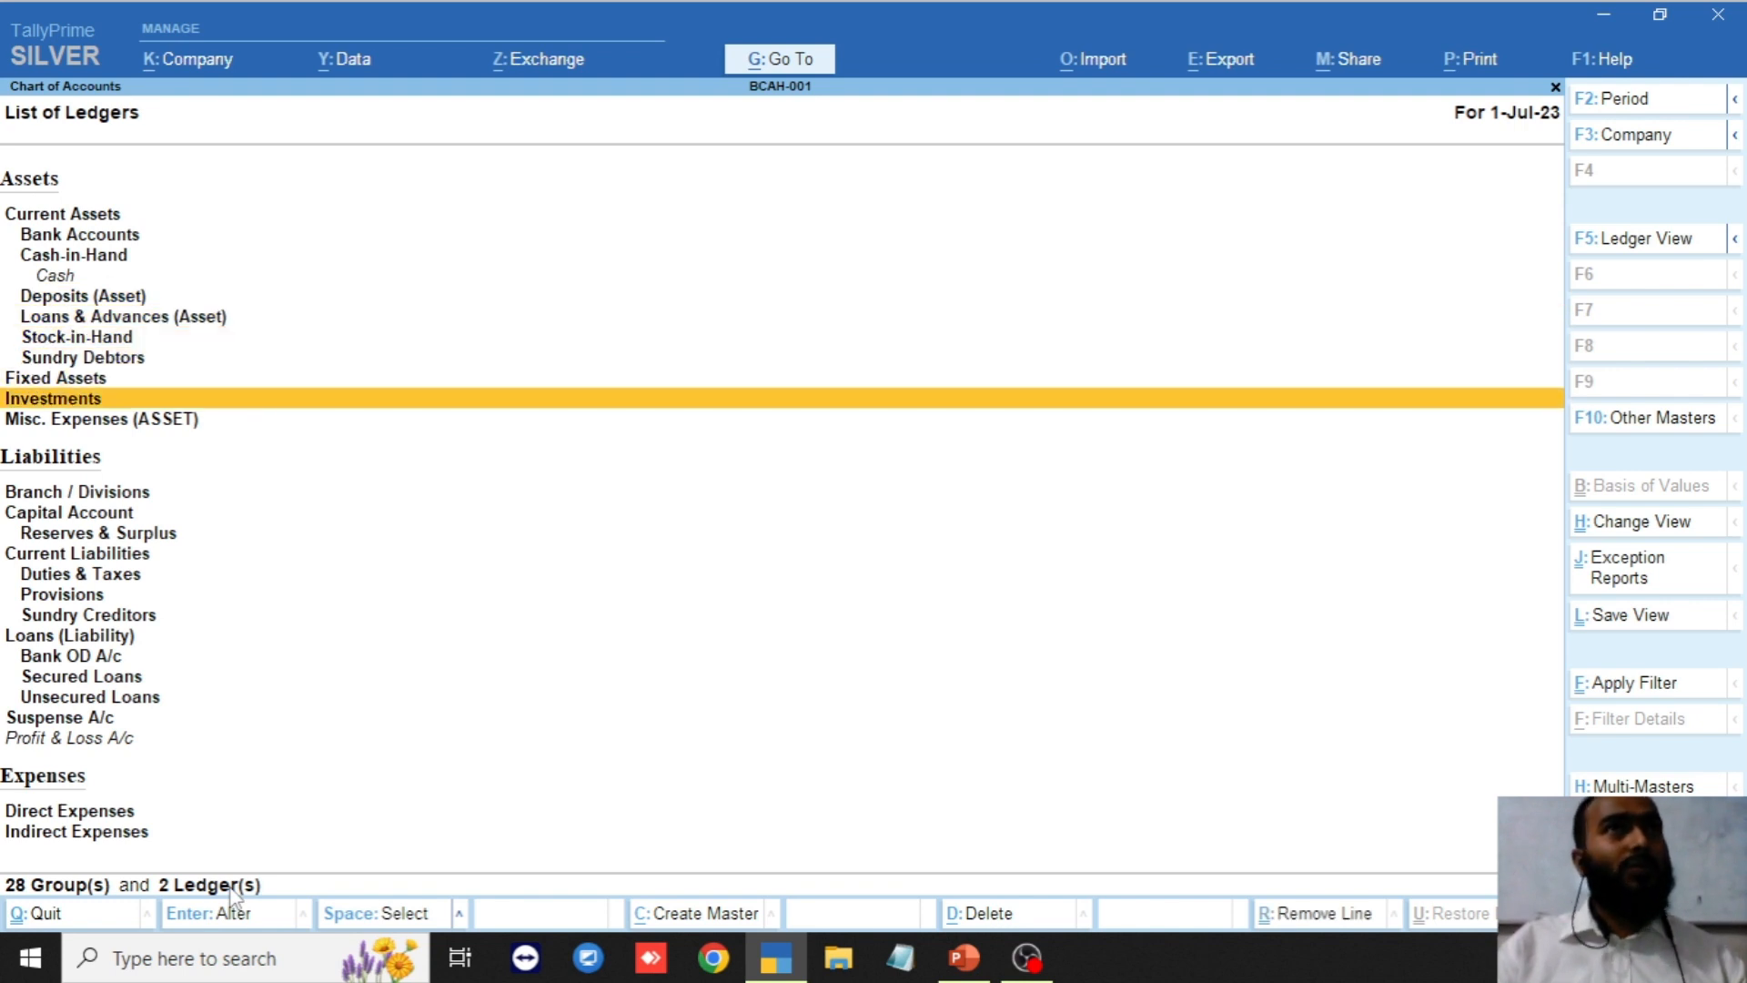
pyautogui.press('Down')
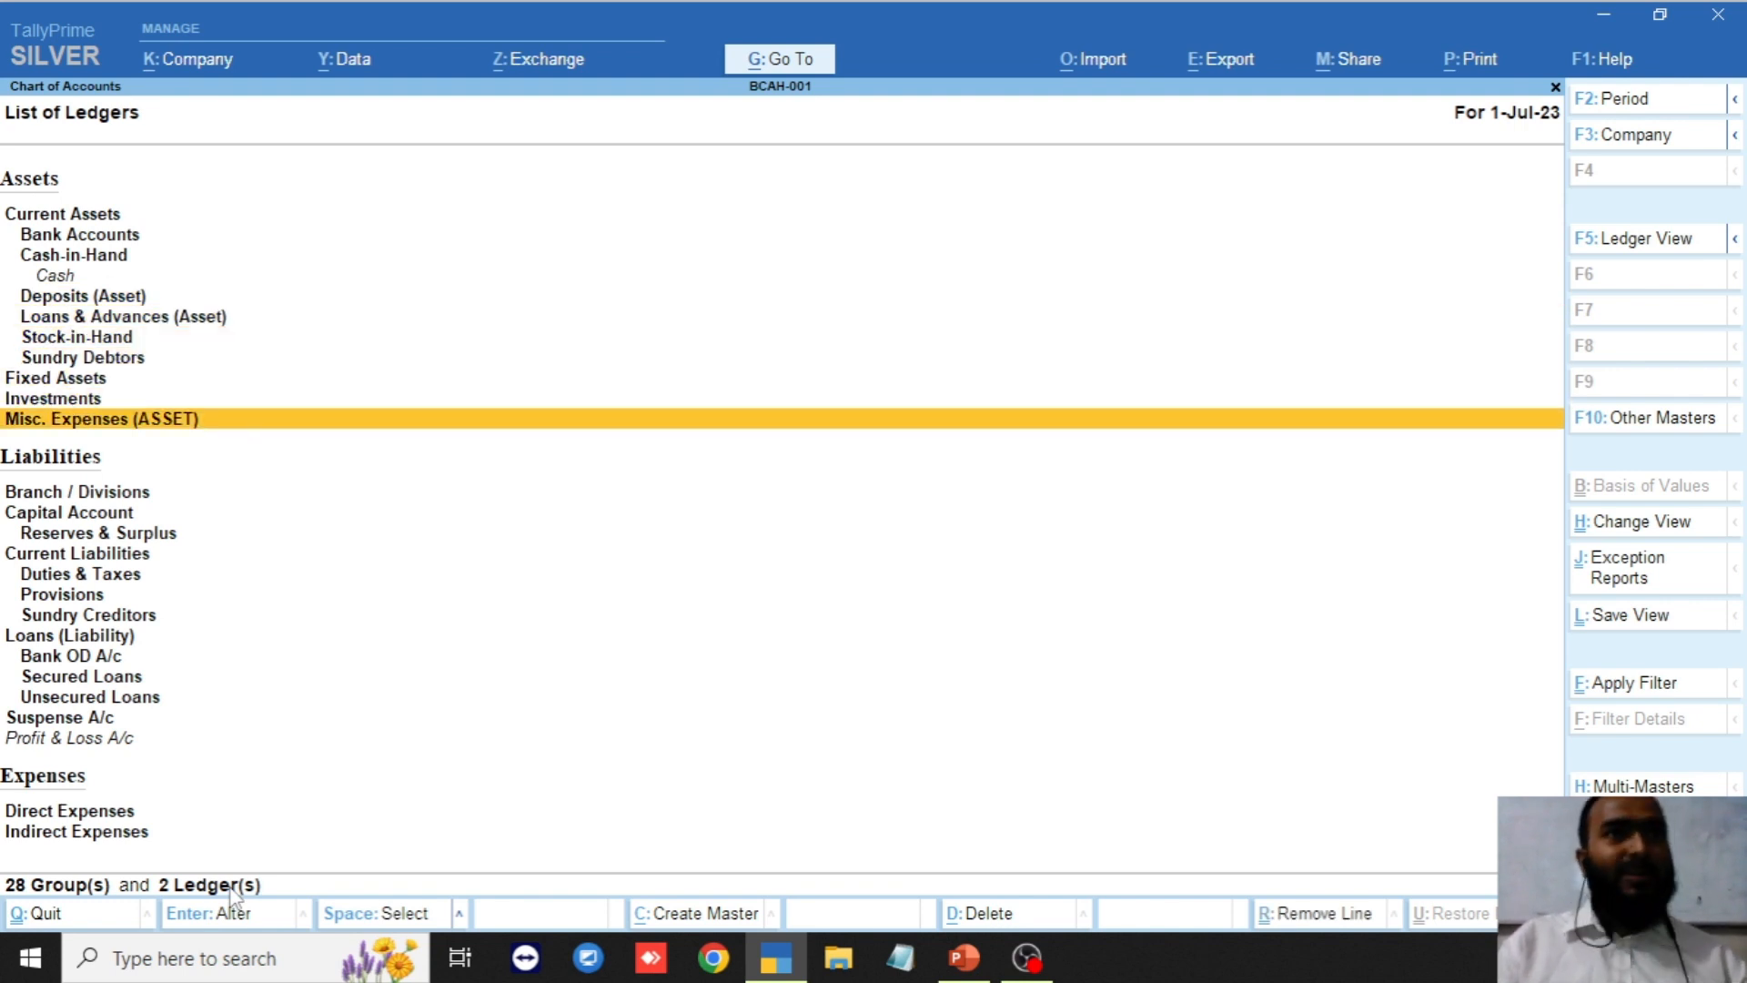
pyautogui.press('Up')
pyautogui.press('Up')
pyautogui.press('Up')
pyautogui.press('Up')
pyautogui.press('Up')
pyautogui.press('Up')
pyautogui.press('Up')
pyautogui.press('Up')
pyautogui.press('Up')
pyautogui.press('Up')
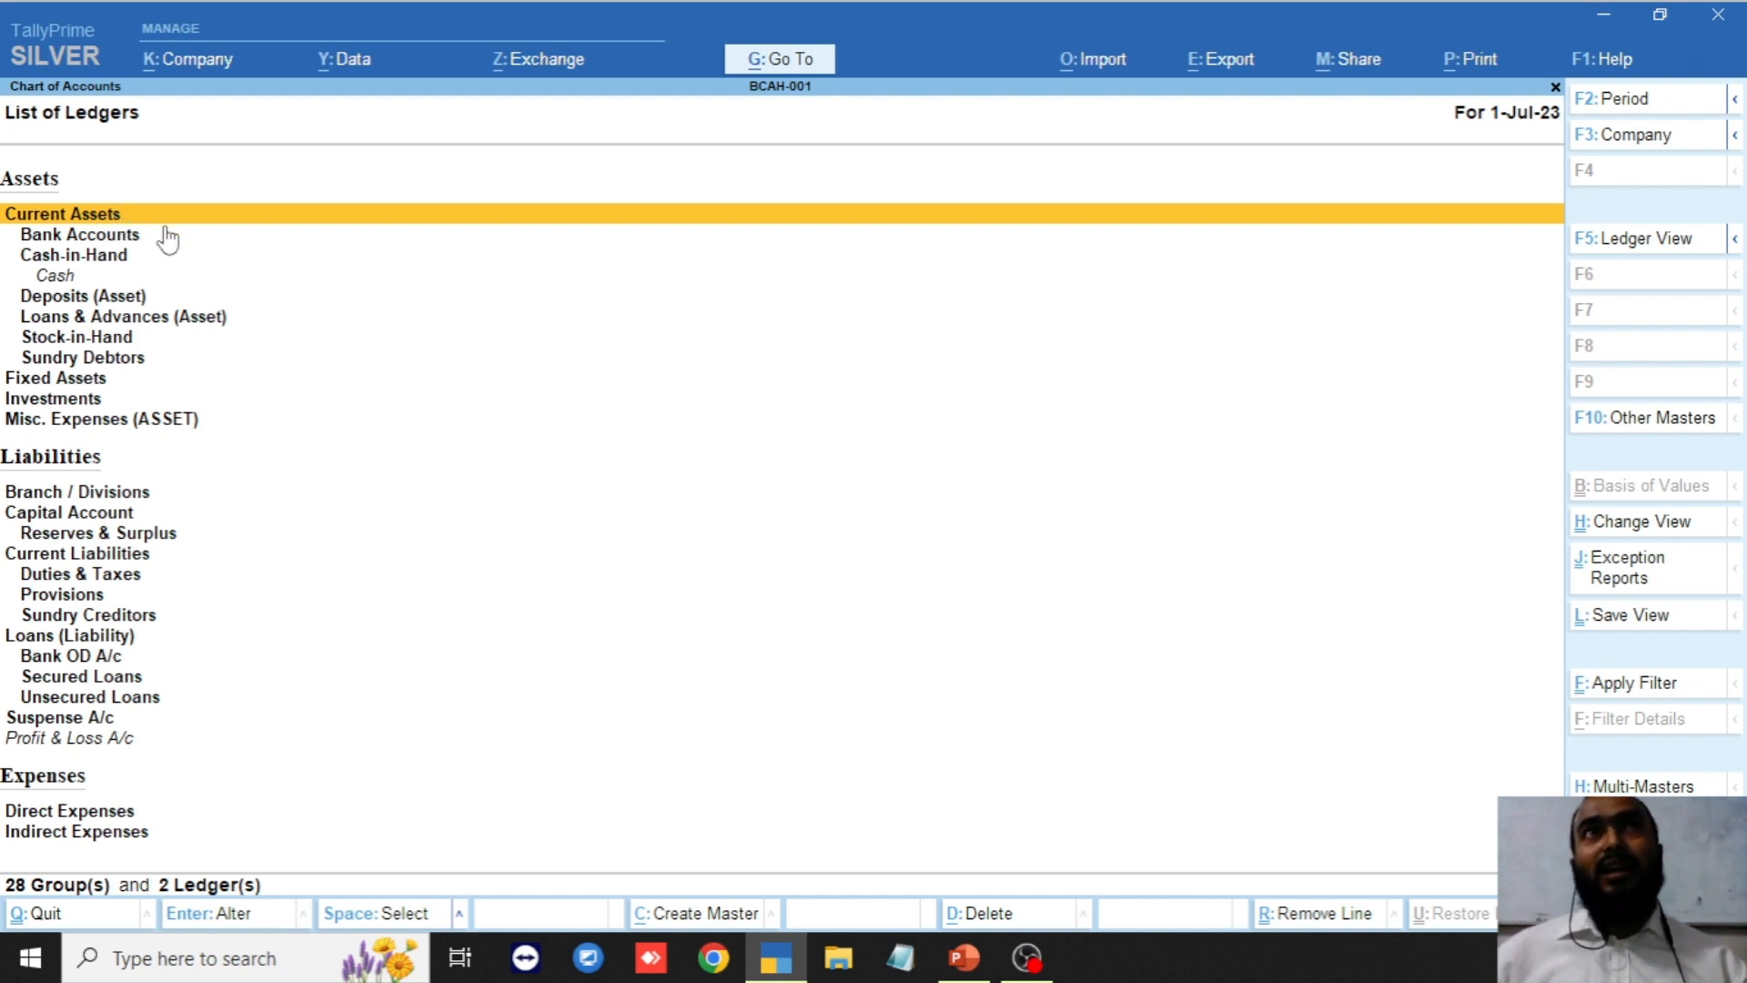
pyautogui.press('Down')
pyautogui.press('Down')
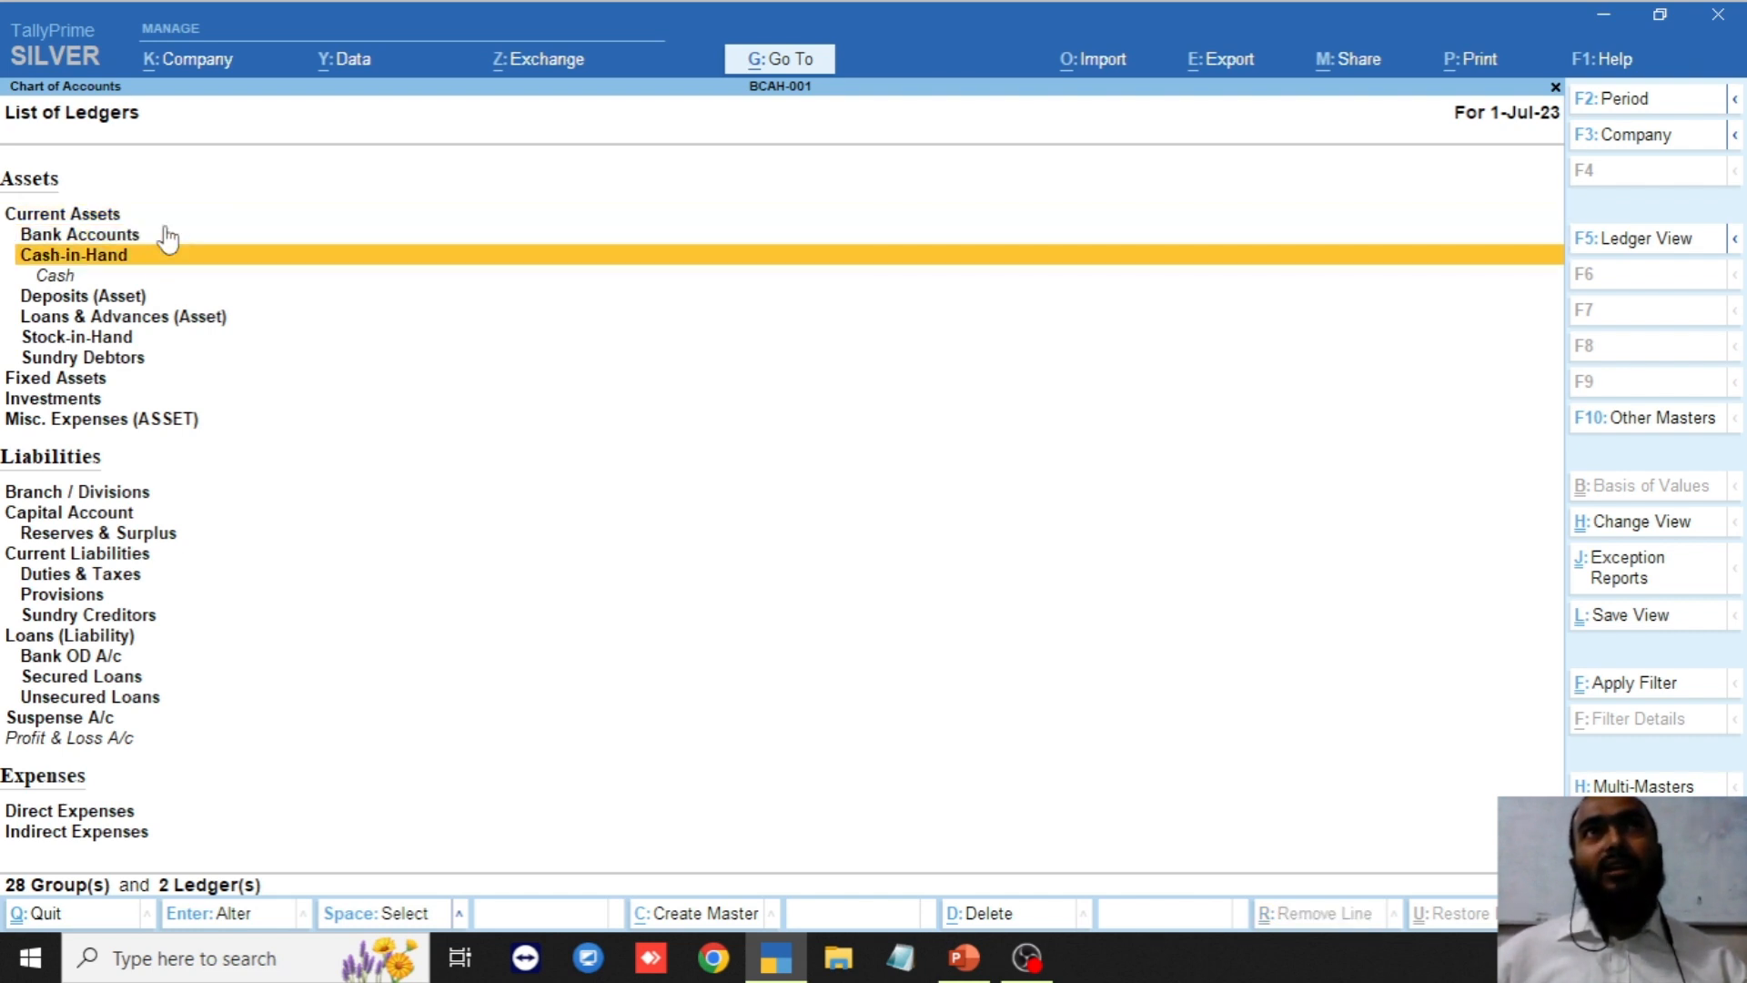
pyautogui.click(103, 278)
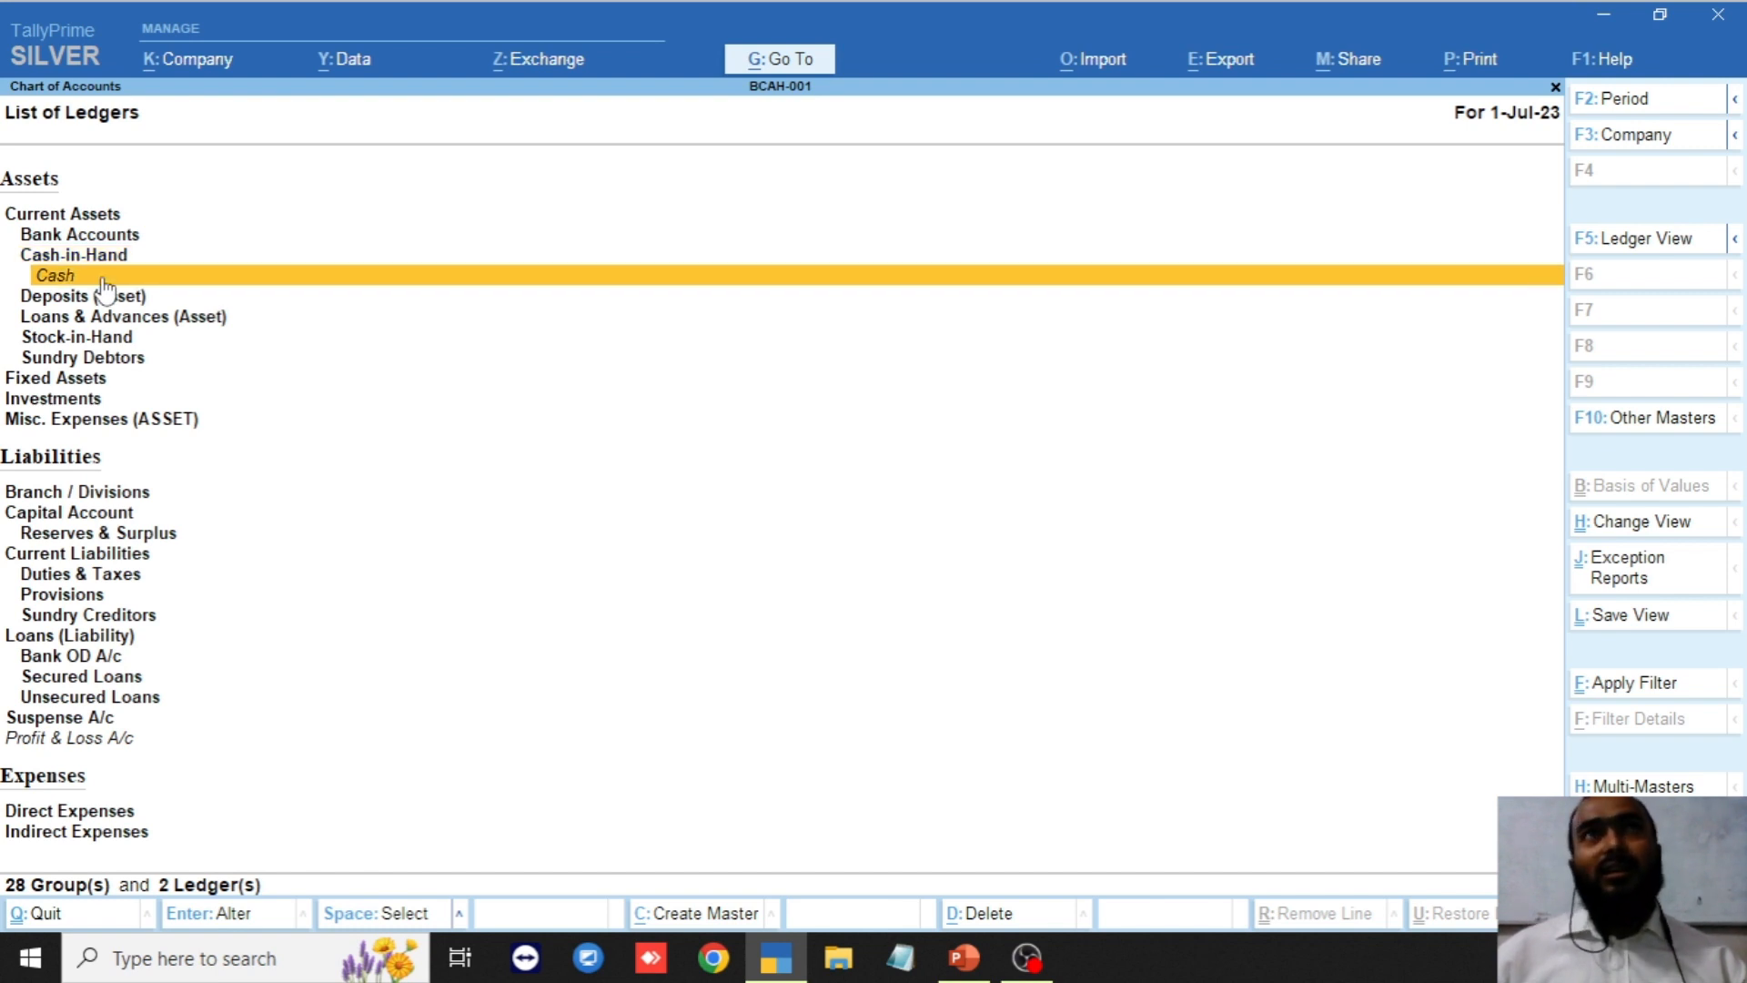
pyautogui.click(127, 295)
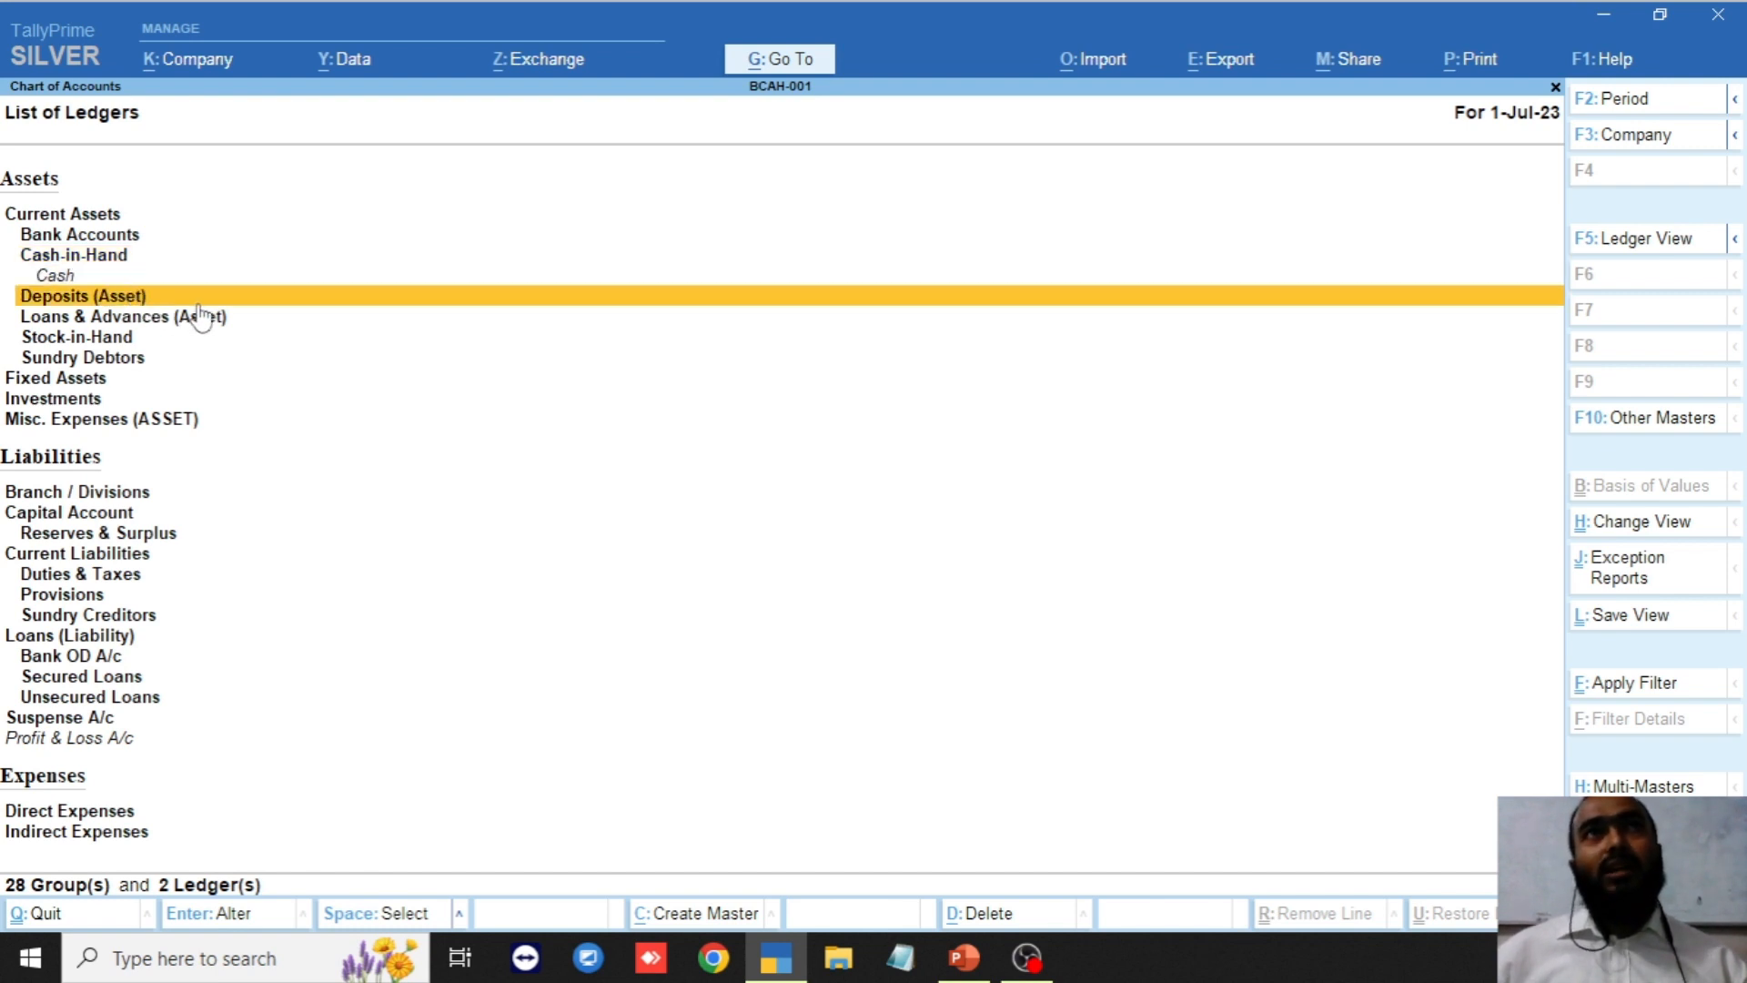
pyautogui.press('Down')
pyautogui.press('Down')
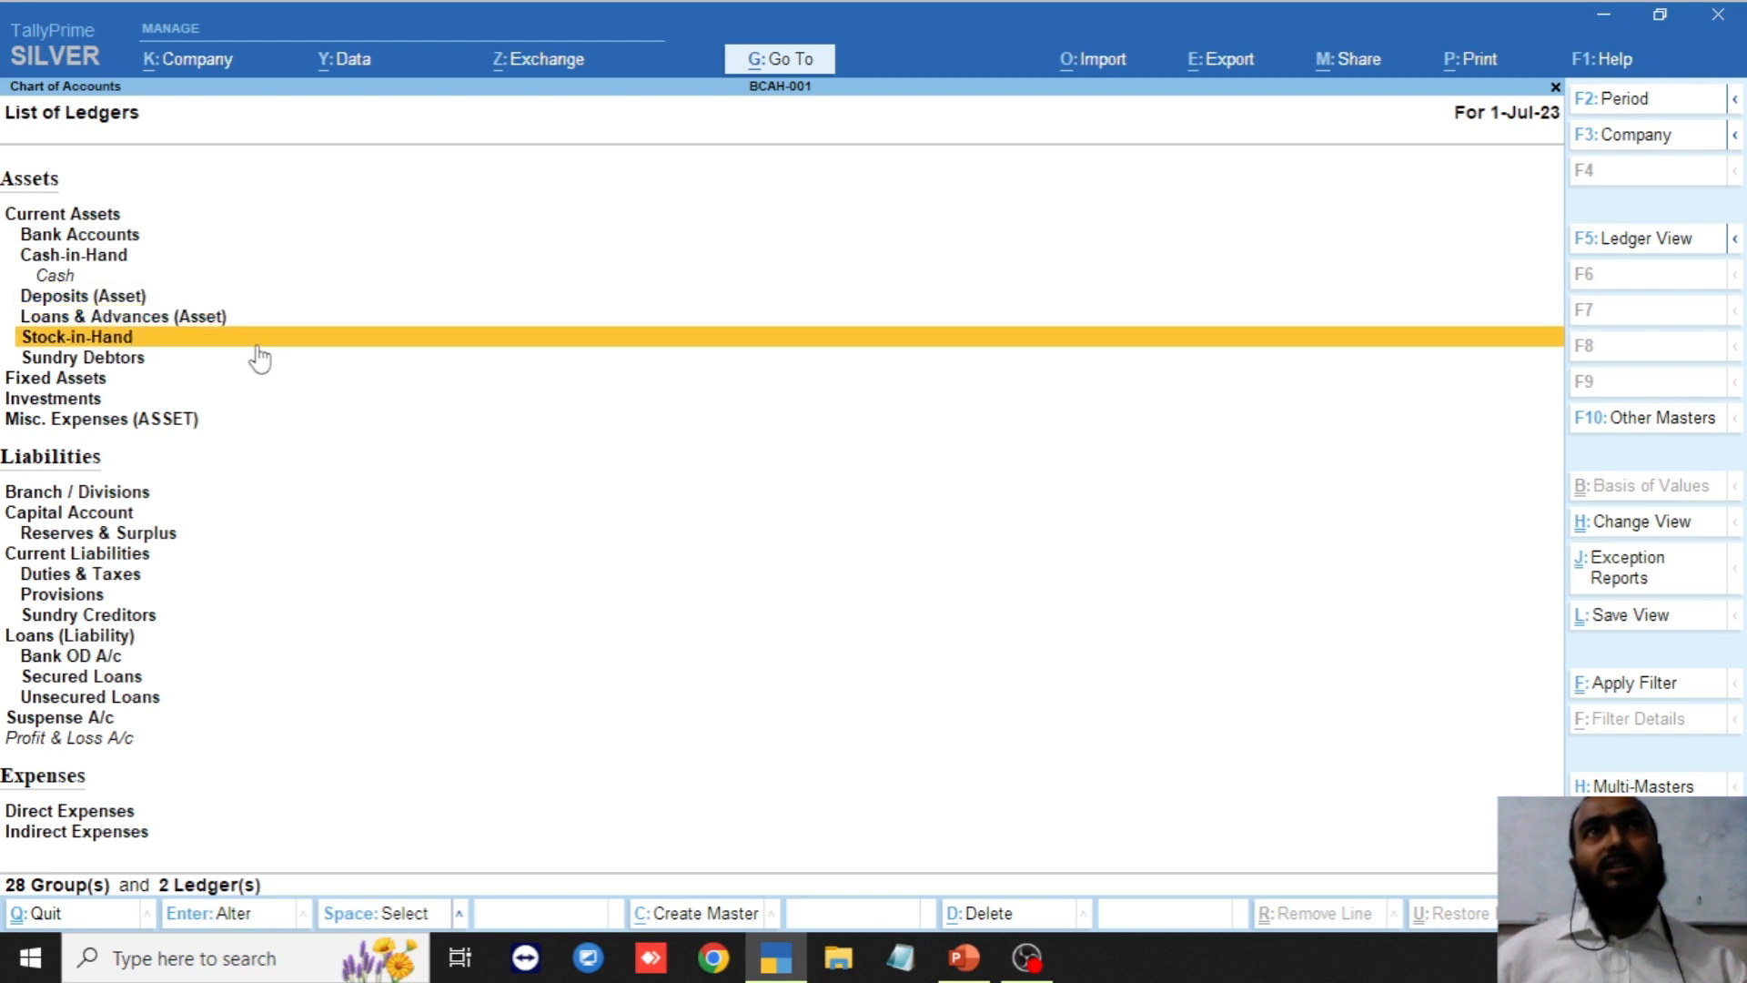
pyautogui.press('Down')
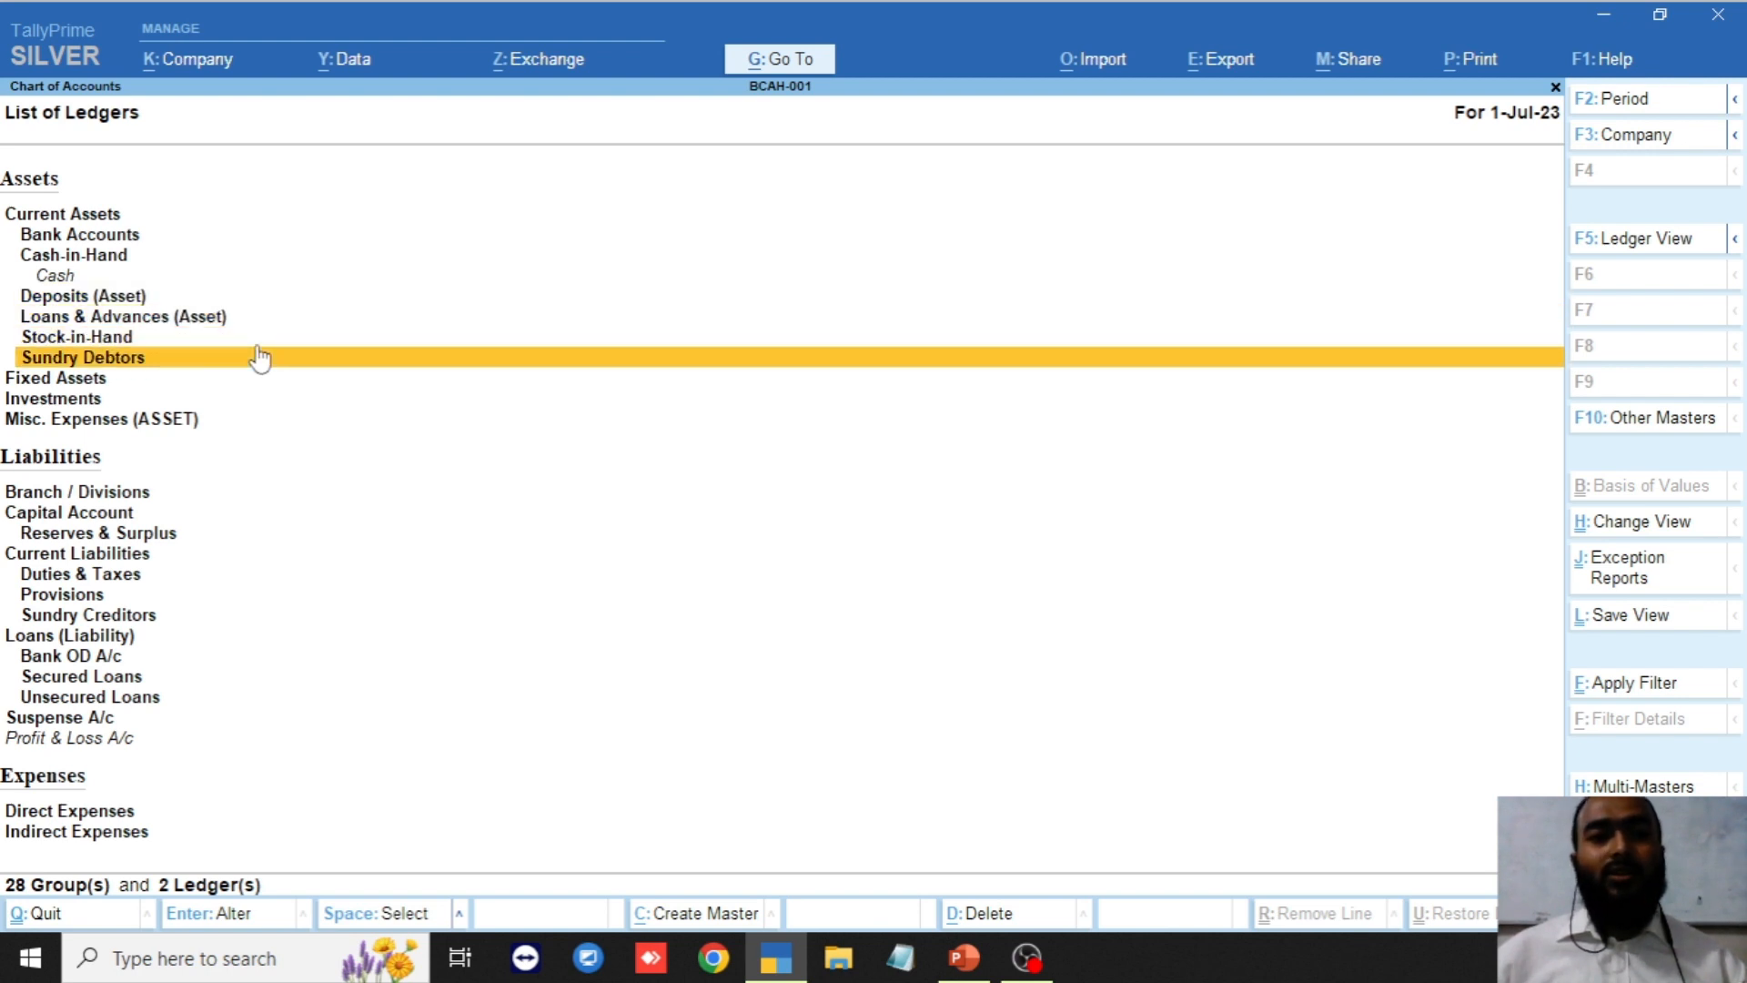
pyautogui.press('Down')
pyautogui.press('Down')
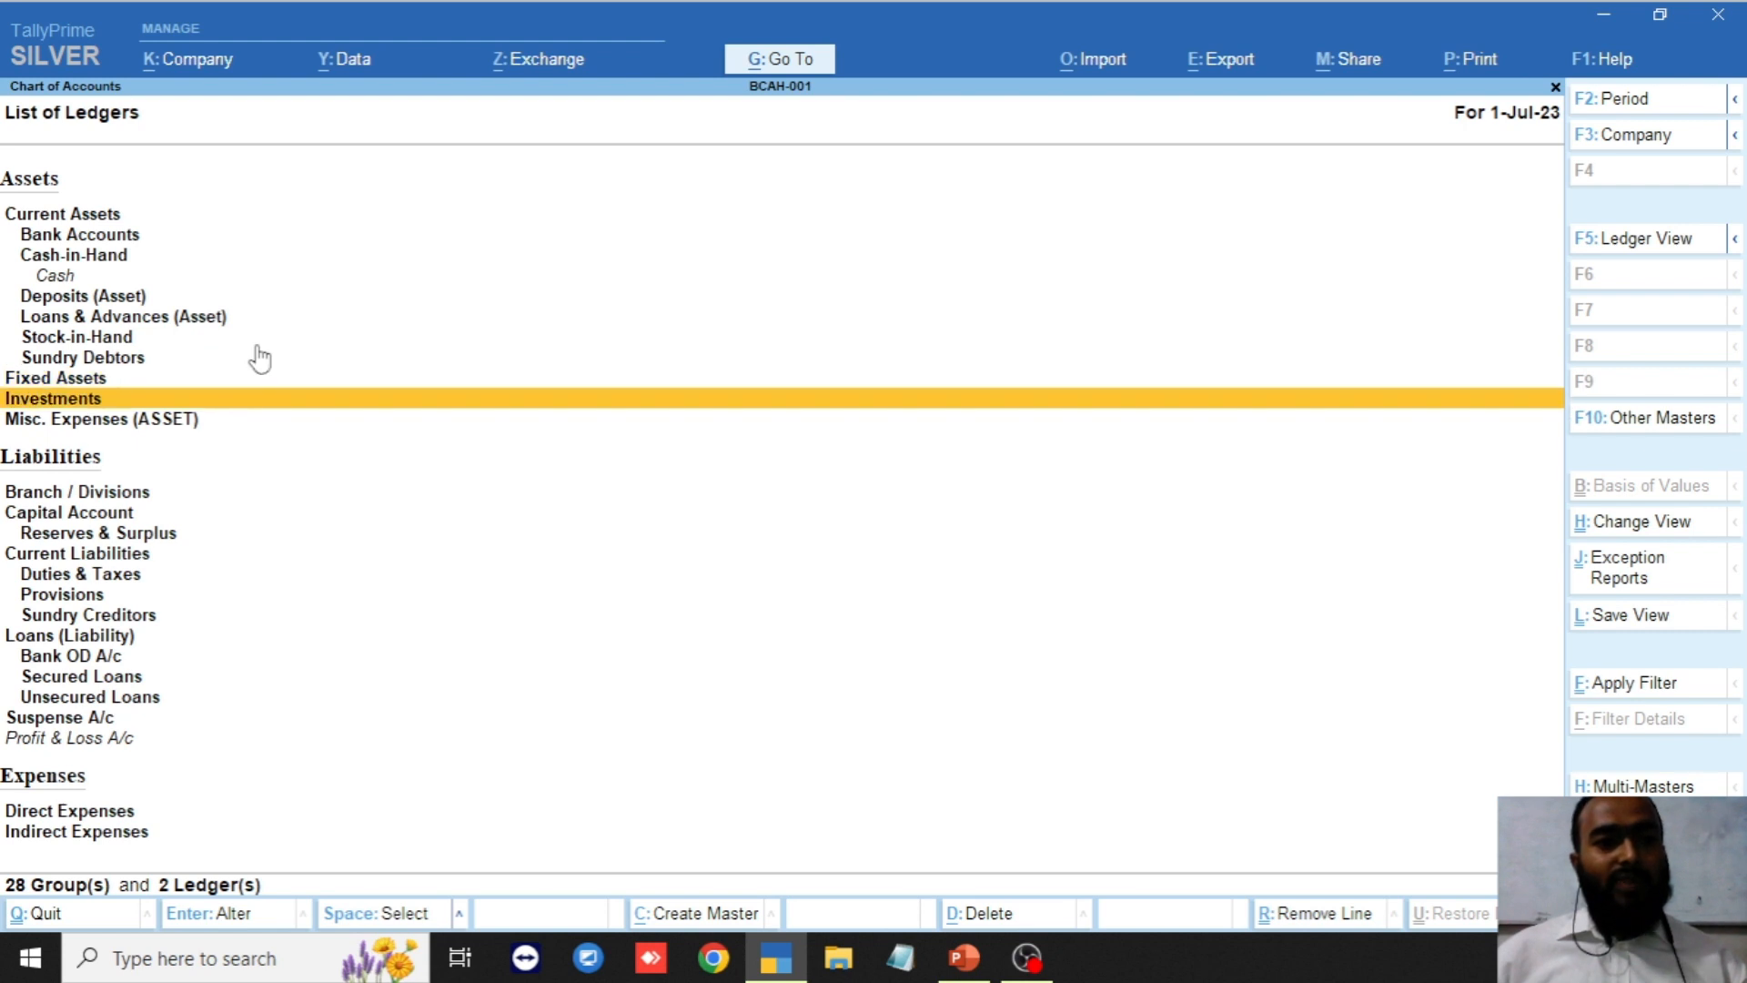
pyautogui.press('Down')
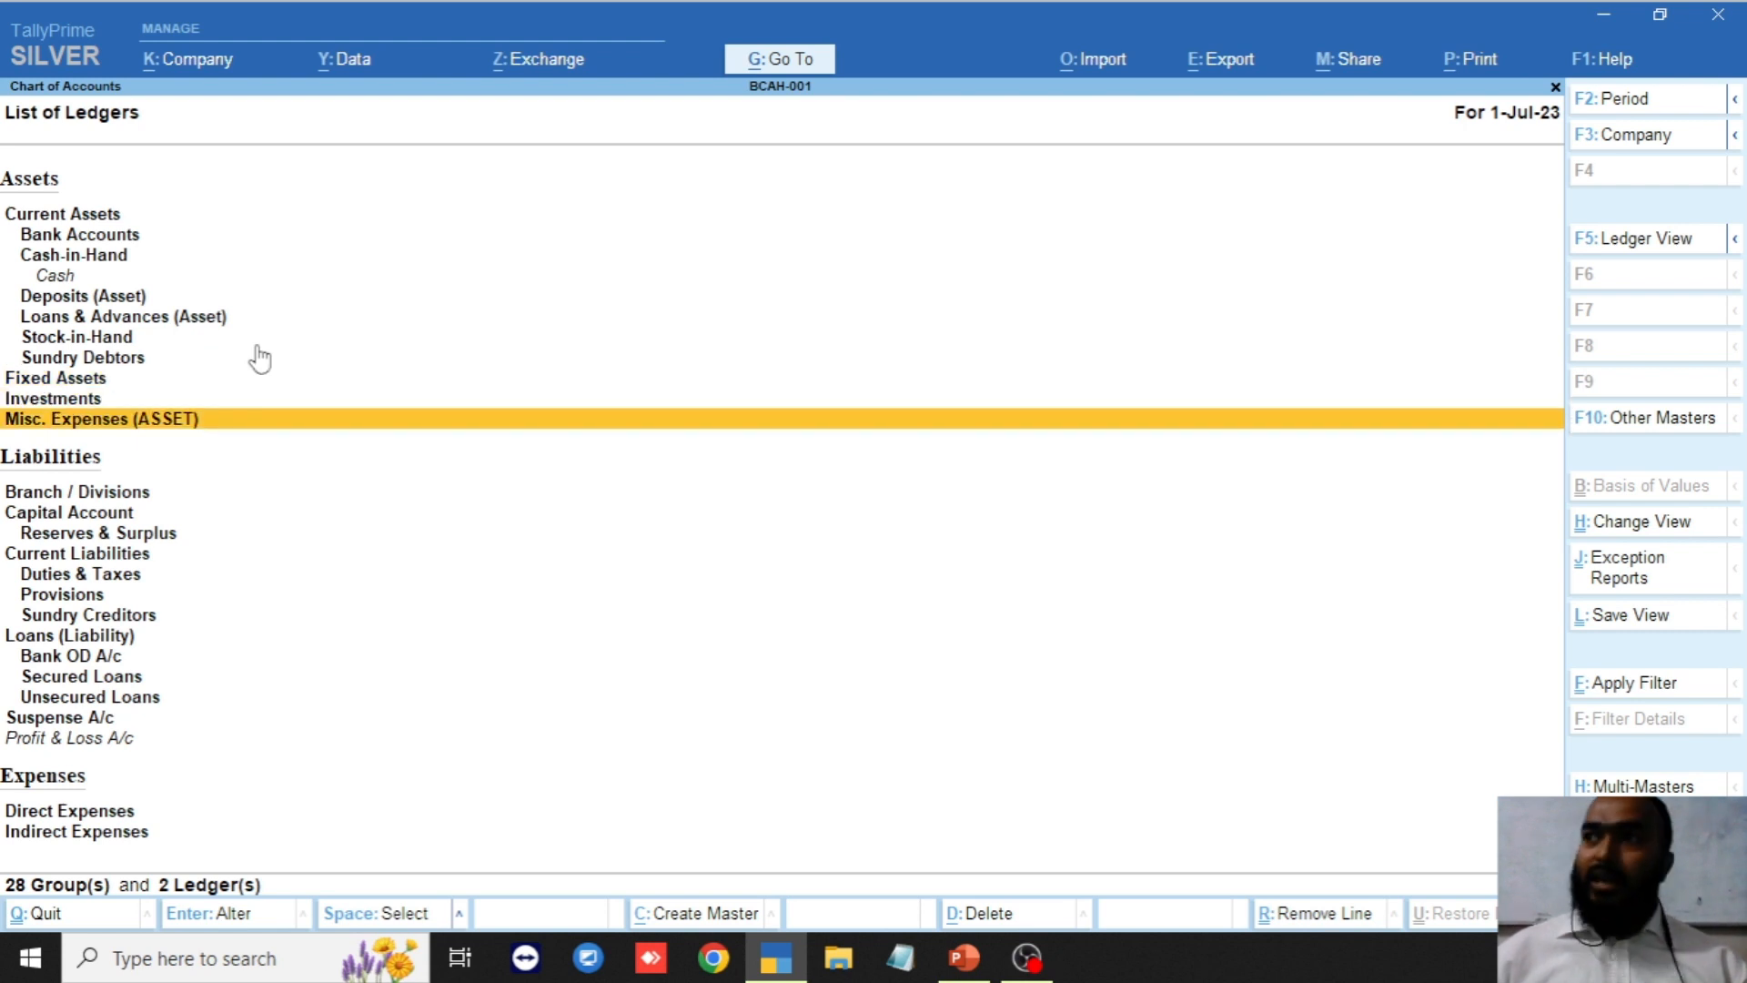
pyautogui.press('Up')
pyautogui.press('Up')
pyautogui.press('Up')
pyautogui.press('Up')
pyautogui.press('Up')
pyautogui.press('Up')
pyautogui.press('Up')
pyautogui.press('Up')
pyautogui.press('Up')
pyautogui.press('Up')
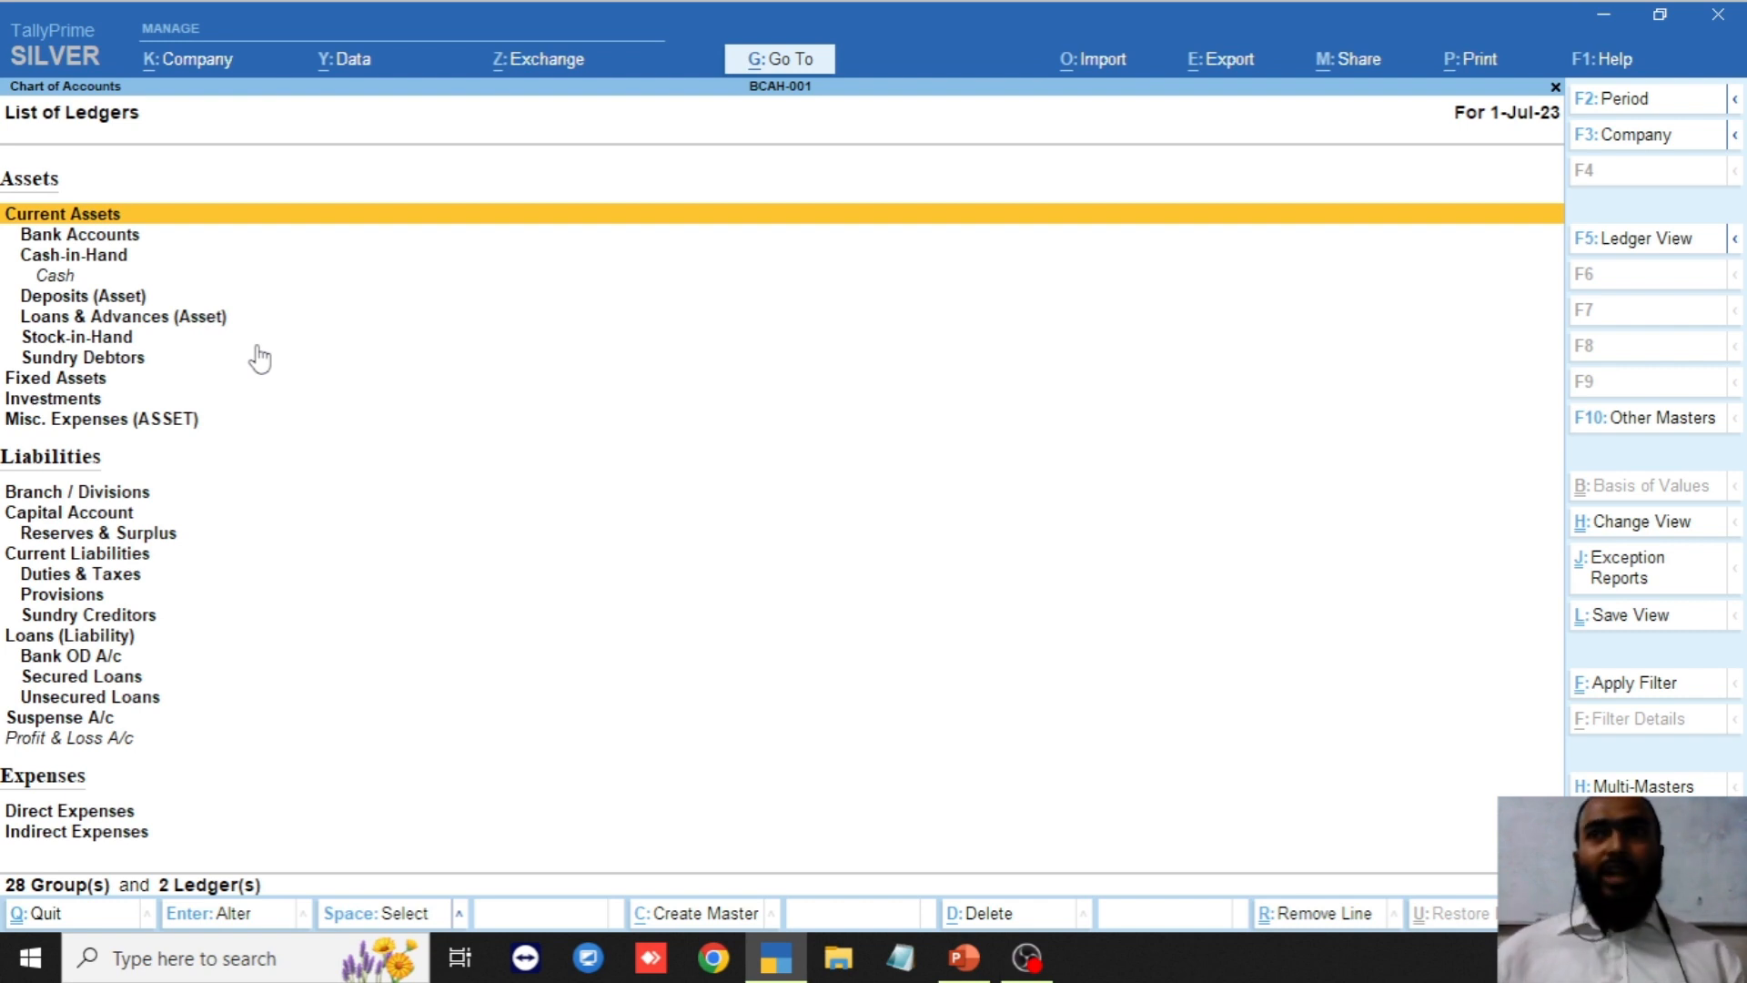
pyautogui.press('Down')
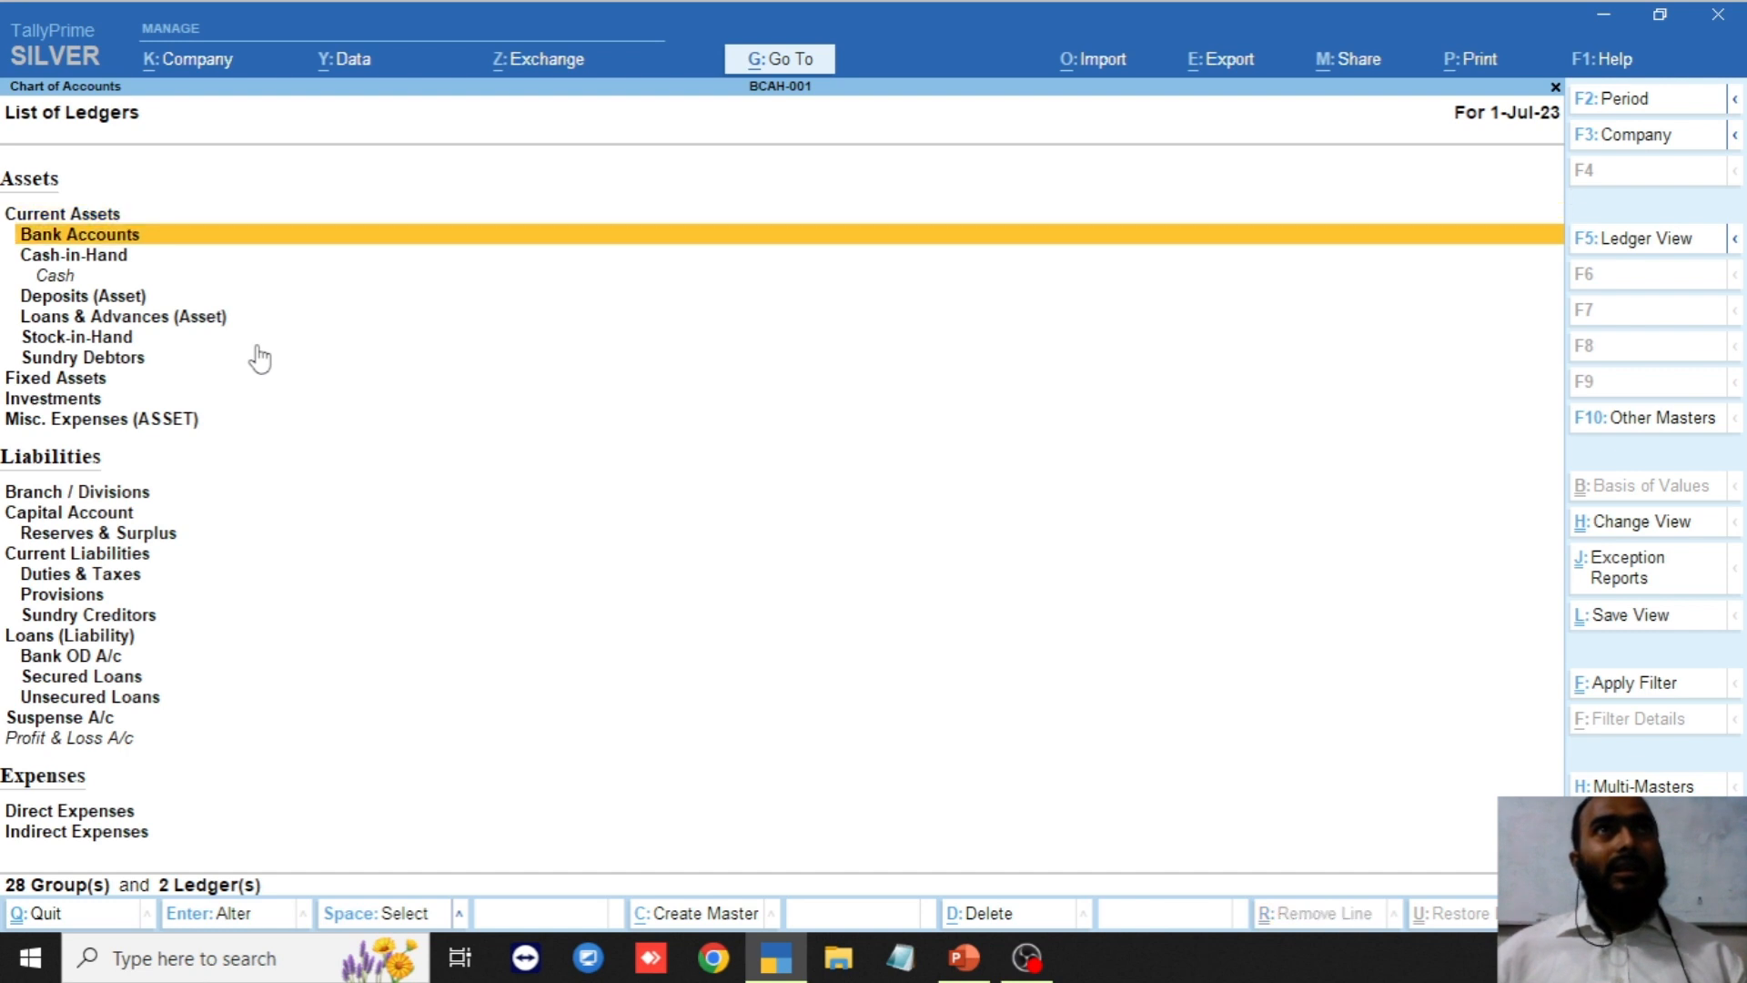
pyautogui.press('Up')
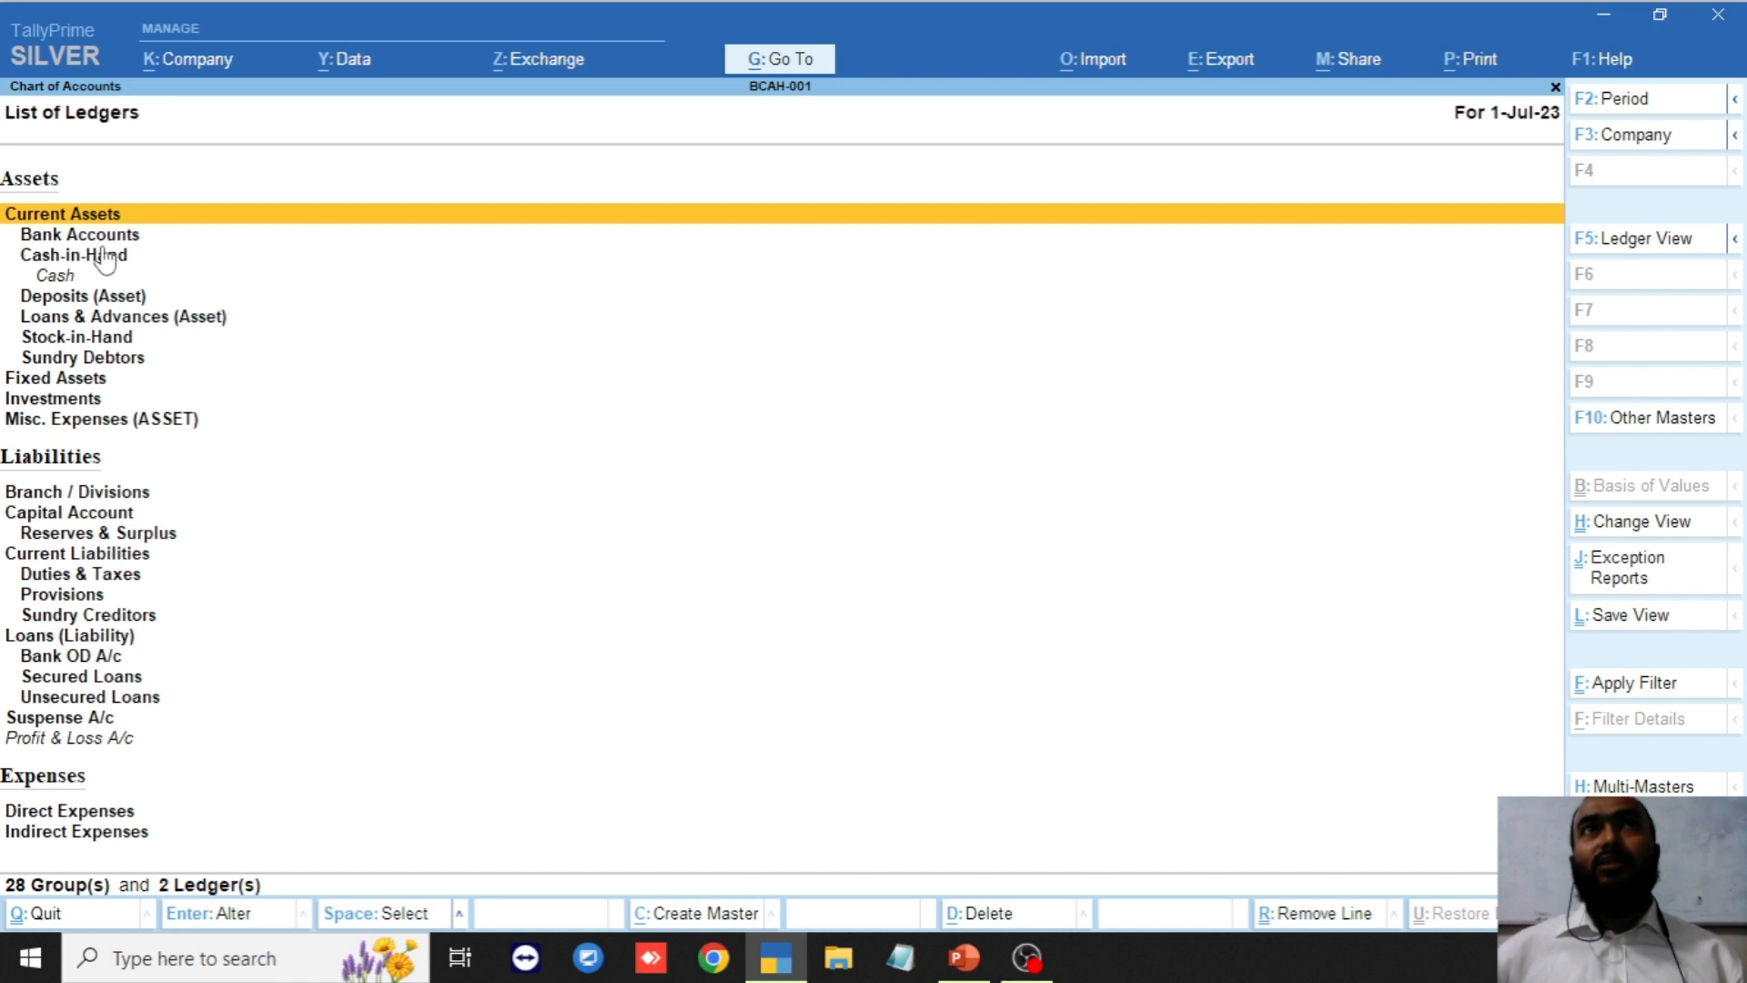
pyautogui.press('Down')
pyautogui.press('Down')
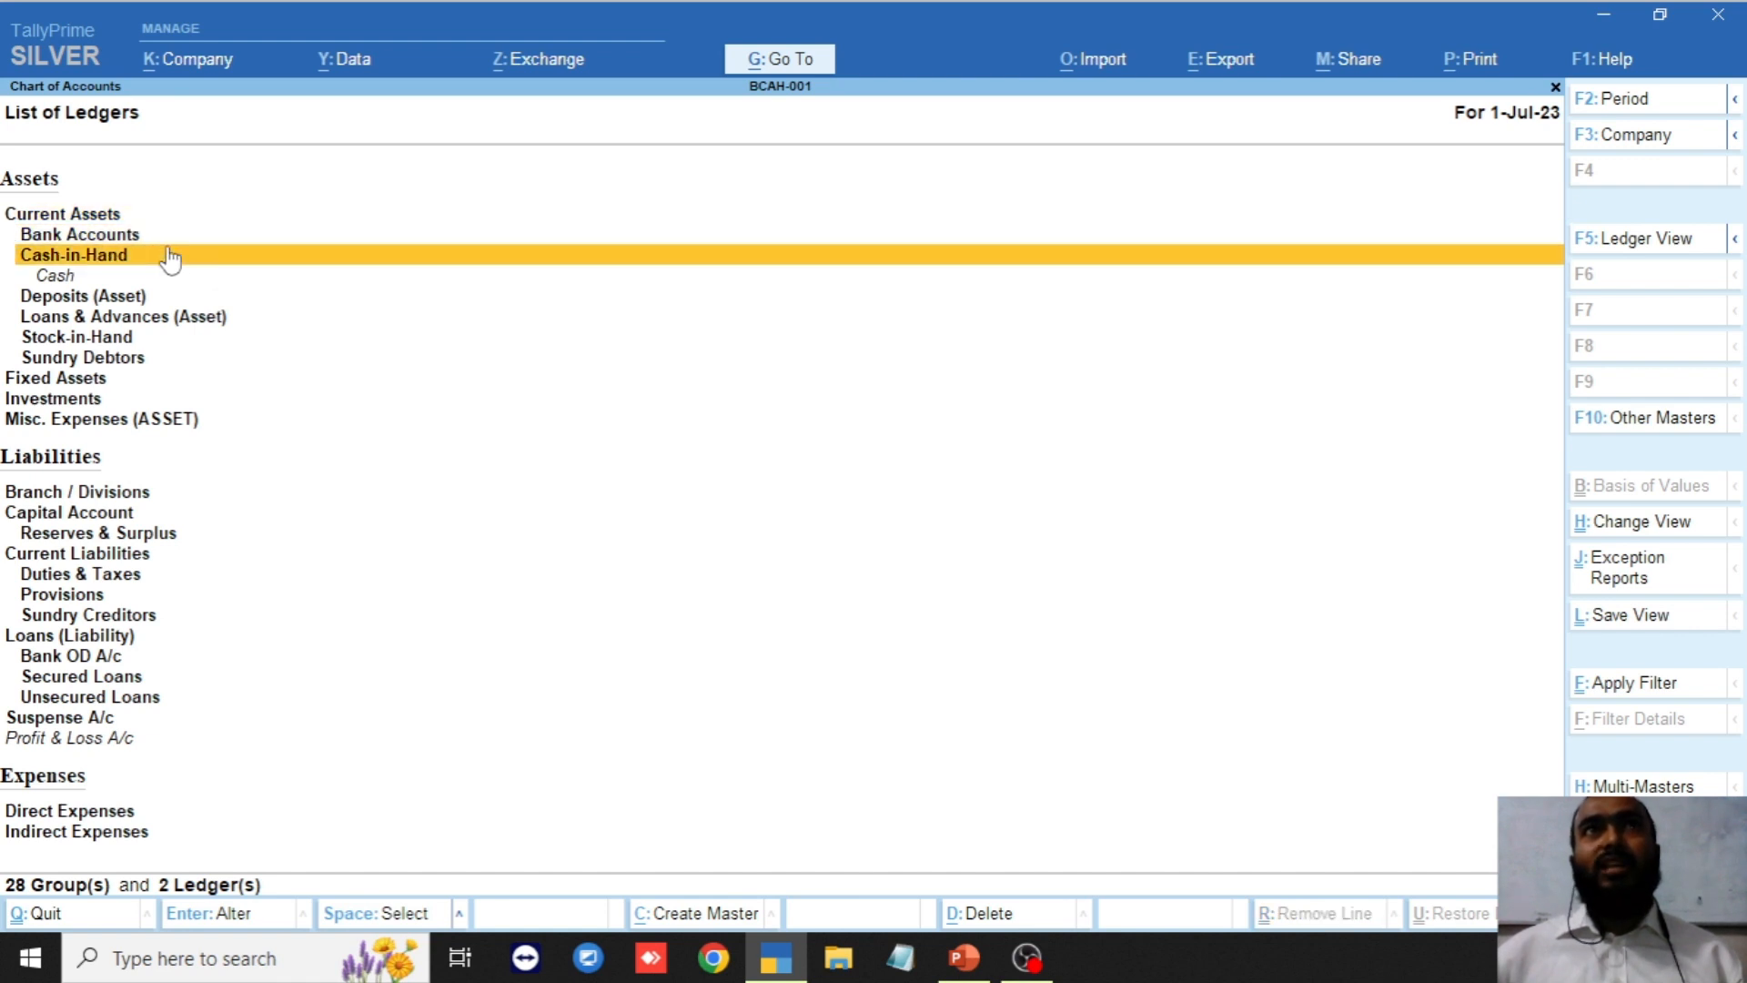
pyautogui.press('Down')
pyautogui.press('Down')
pyautogui.press('Down')
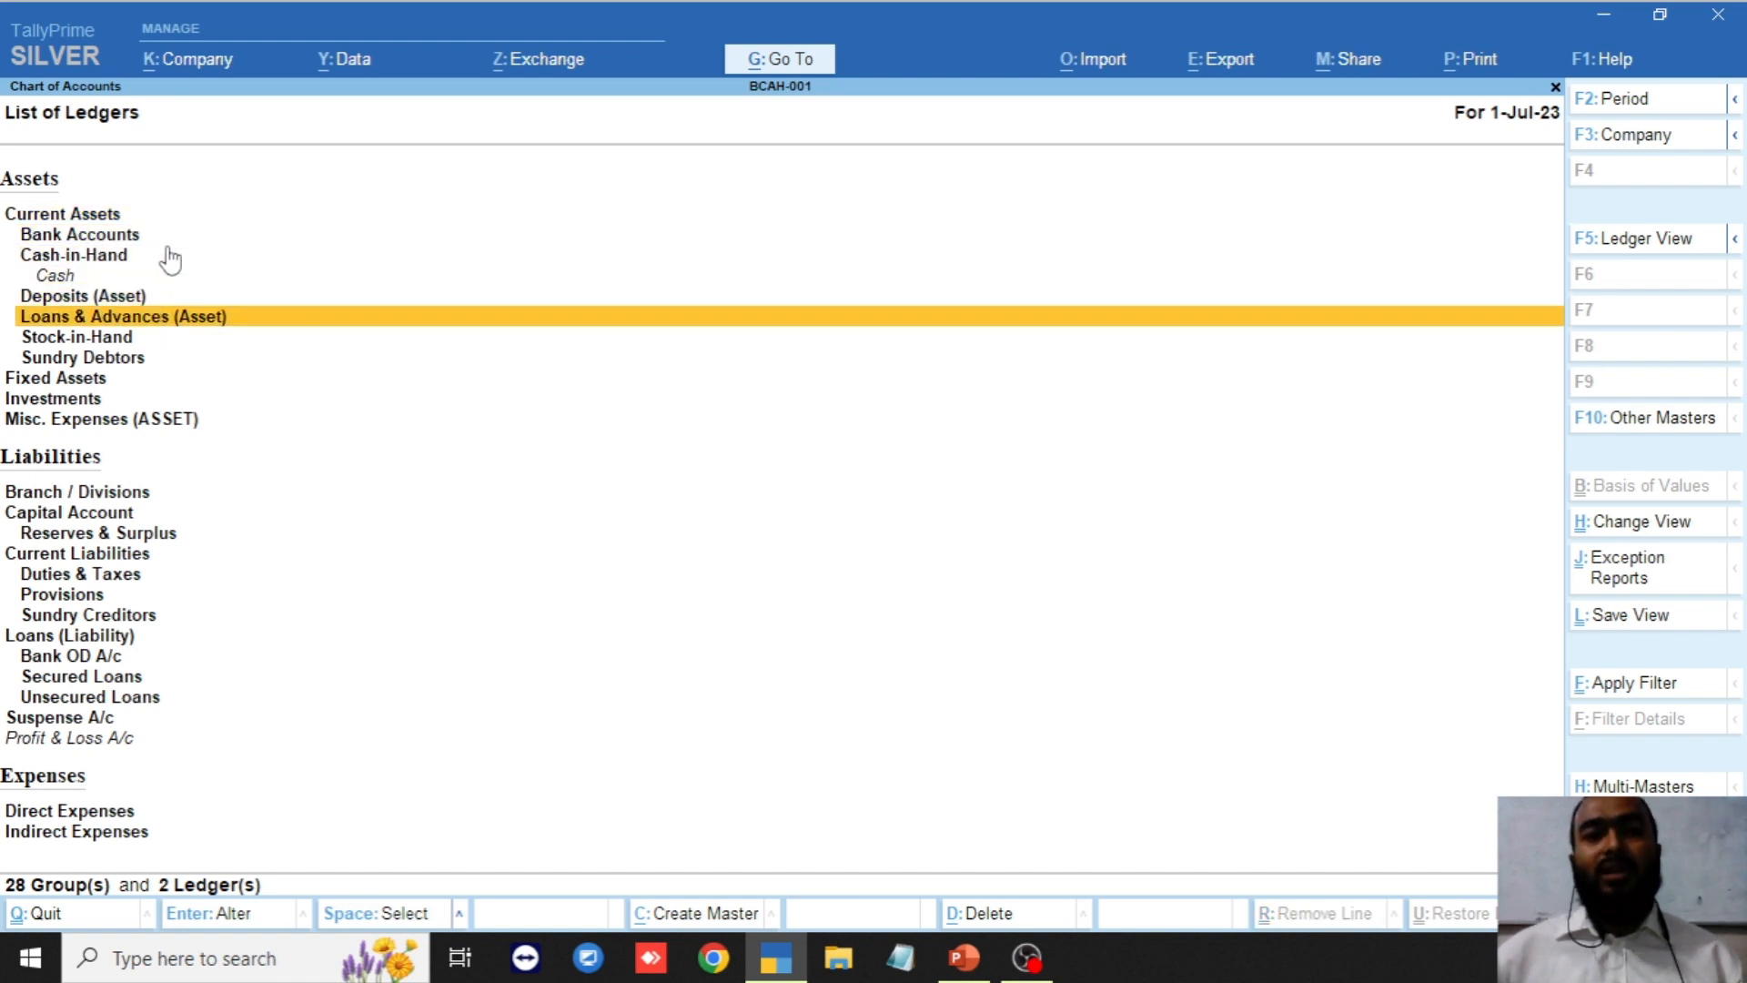
pyautogui.press('Down')
pyautogui.press('Down')
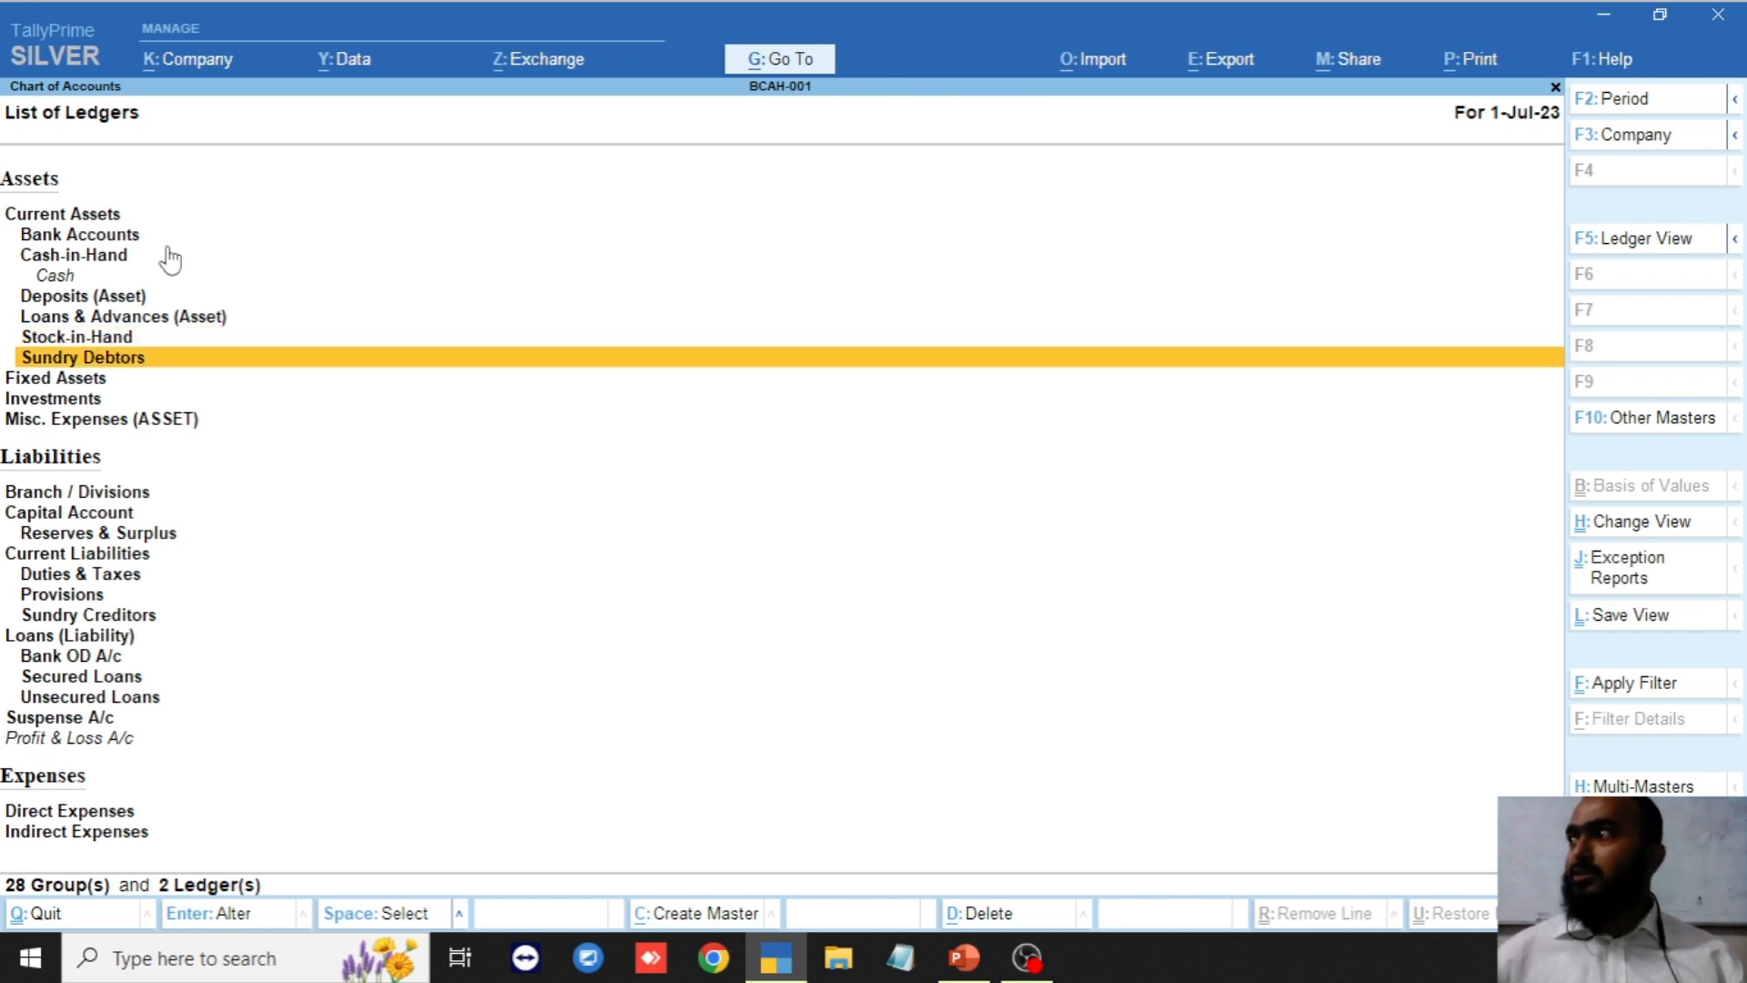
pyautogui.press('Up')
pyautogui.press('Up')
pyautogui.press('Up')
pyautogui.press('Up')
pyautogui.press('Up')
pyautogui.press('Up')
pyautogui.press('Up')
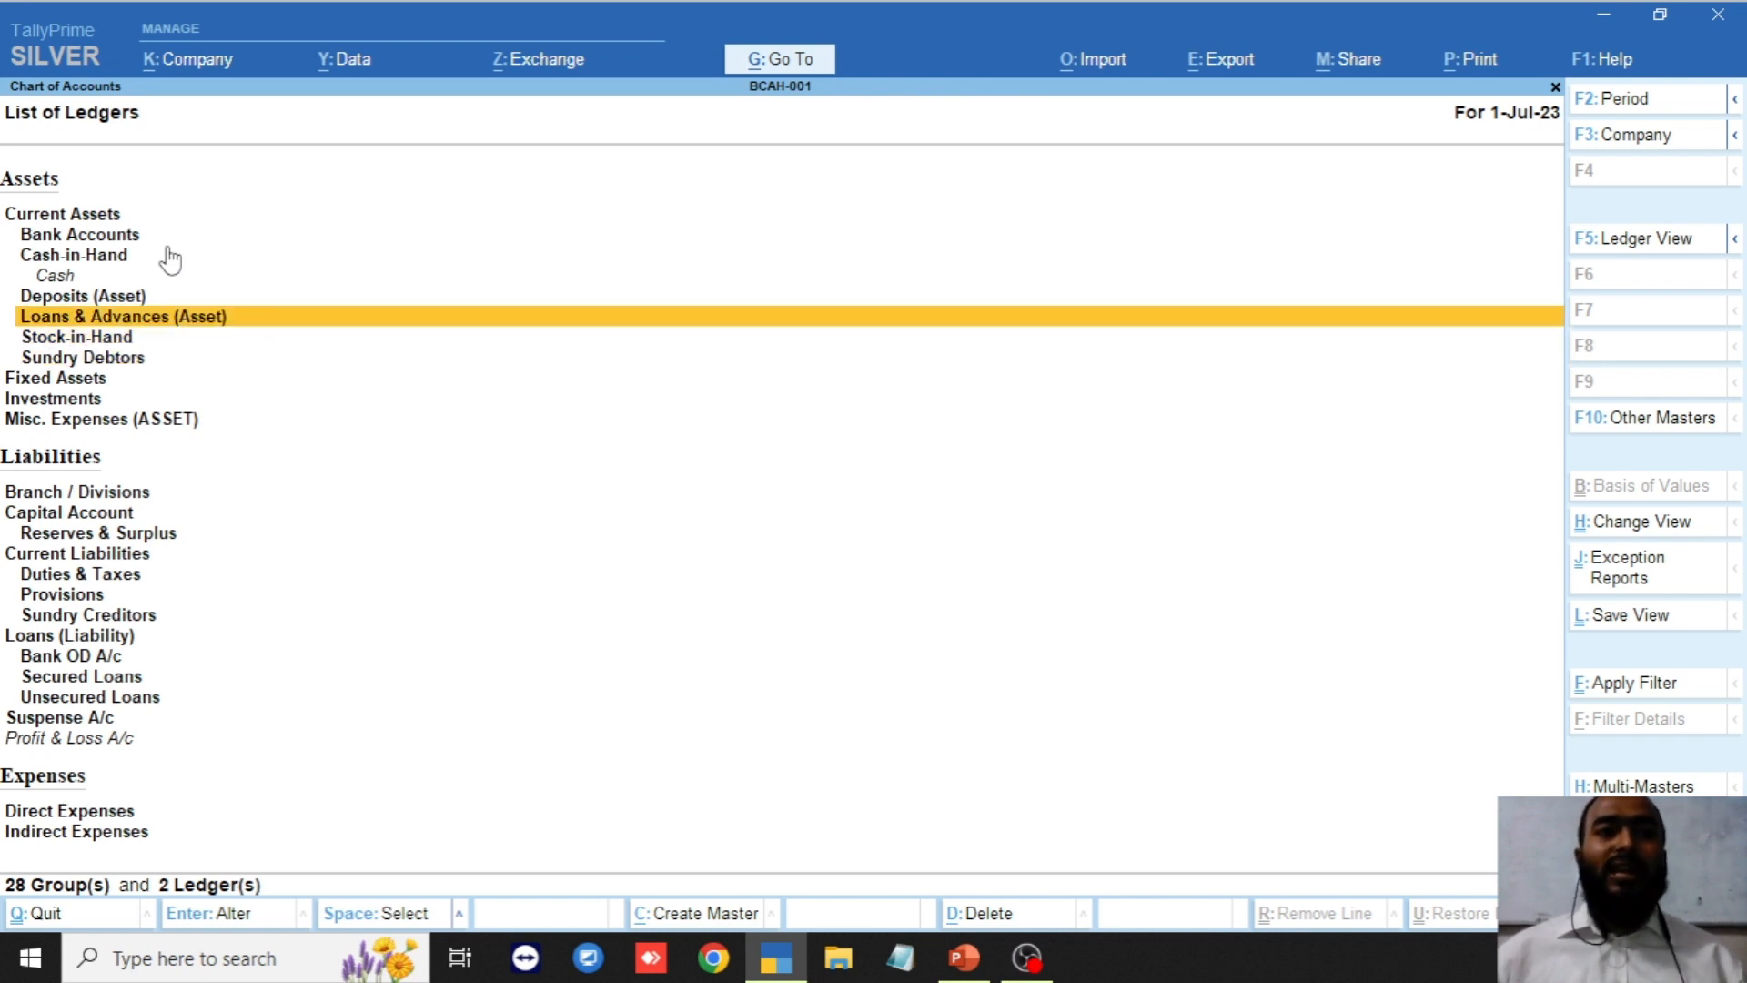
pyautogui.press('Down')
pyautogui.press('Down')
pyautogui.press('Down')
pyautogui.press('Down')
pyautogui.press('Down')
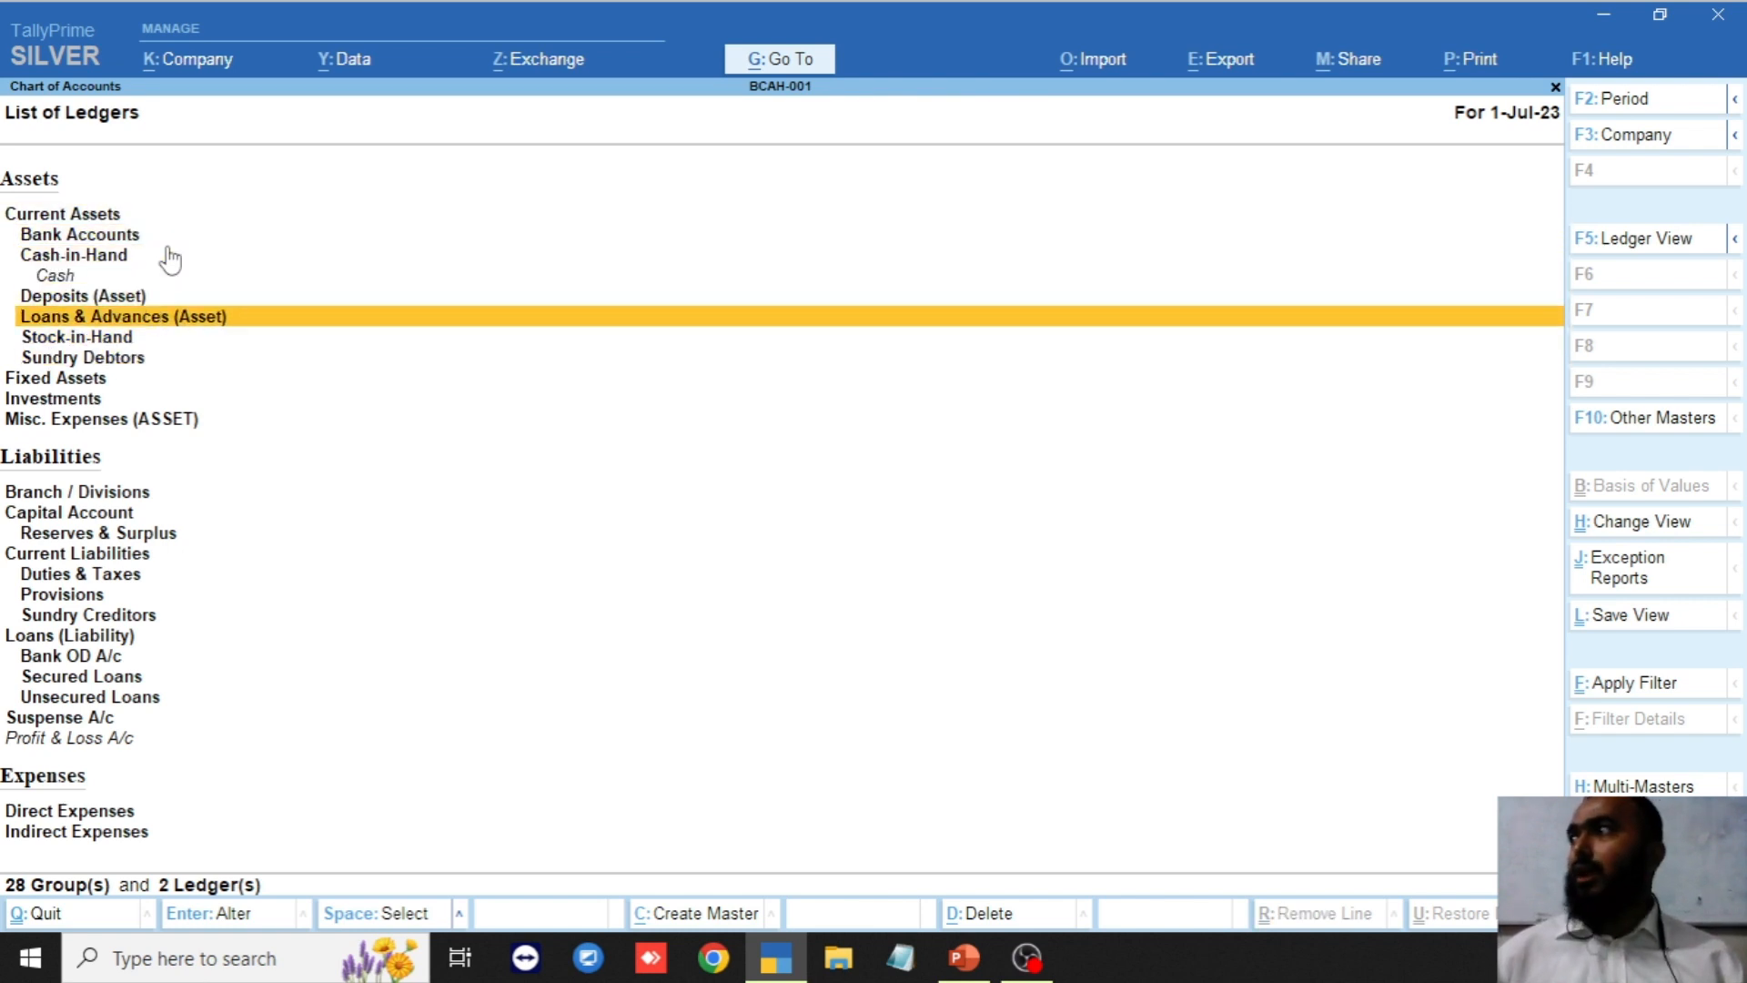
pyautogui.press('Down')
pyautogui.press('Up')
pyautogui.press('Up')
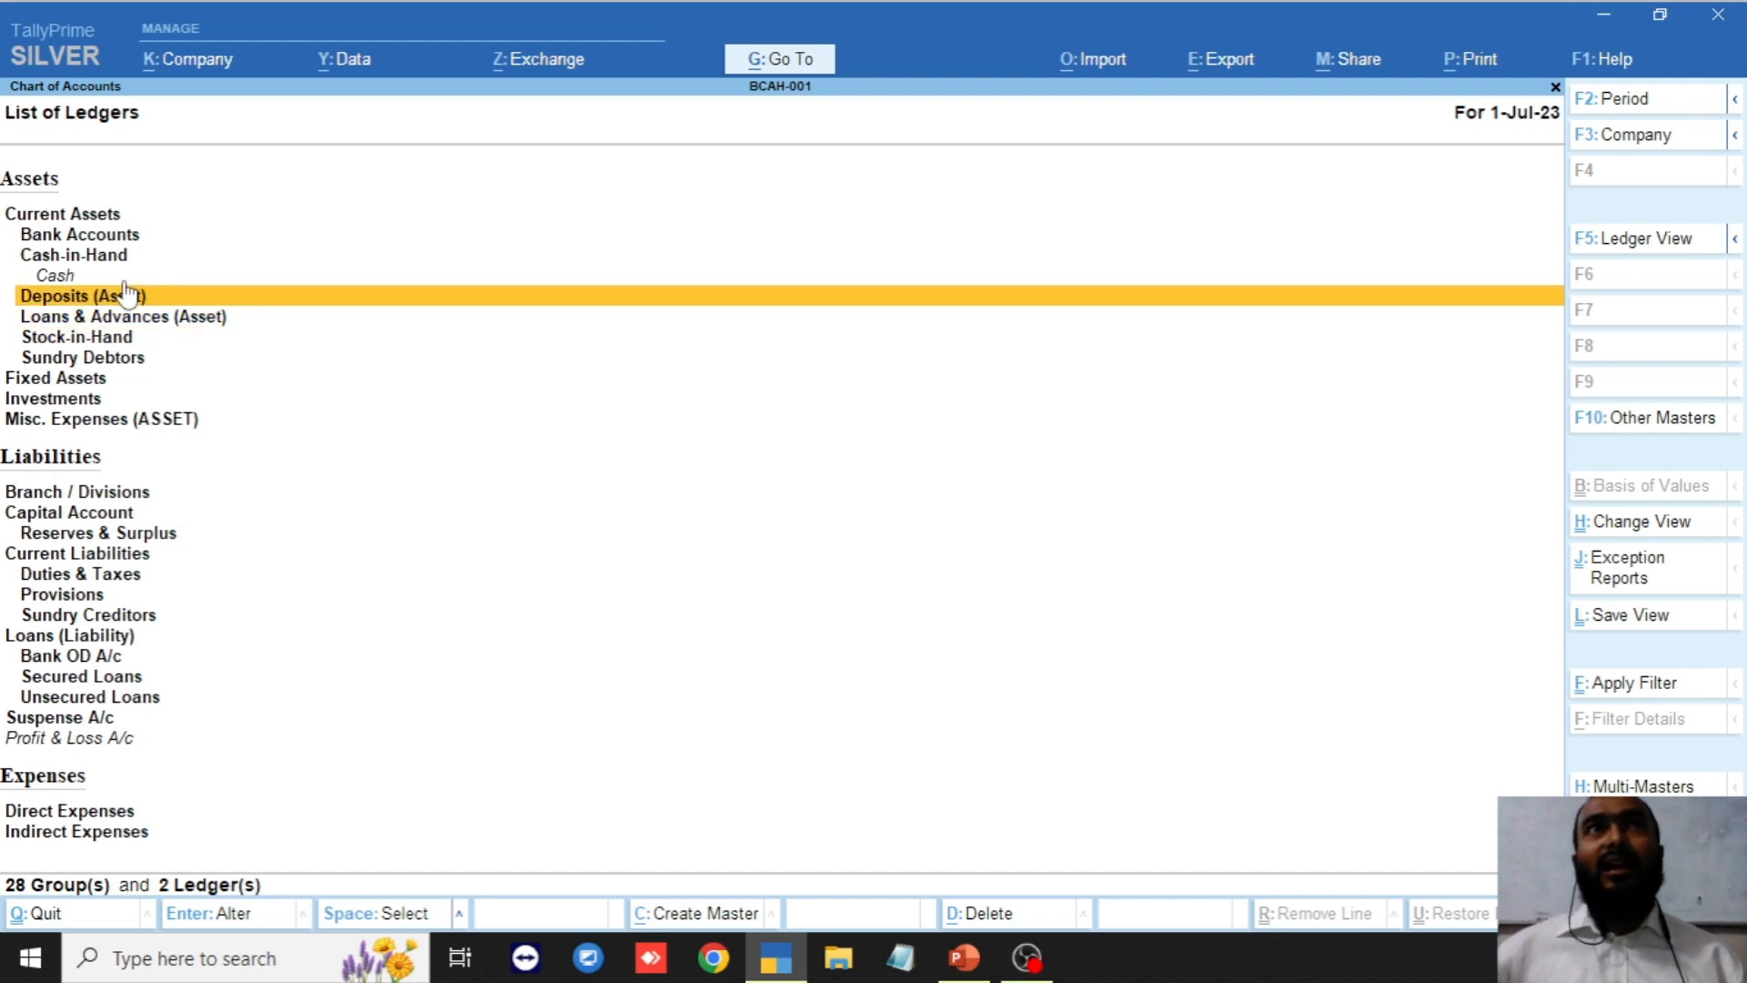
pyautogui.press('Up')
pyautogui.press('Down')
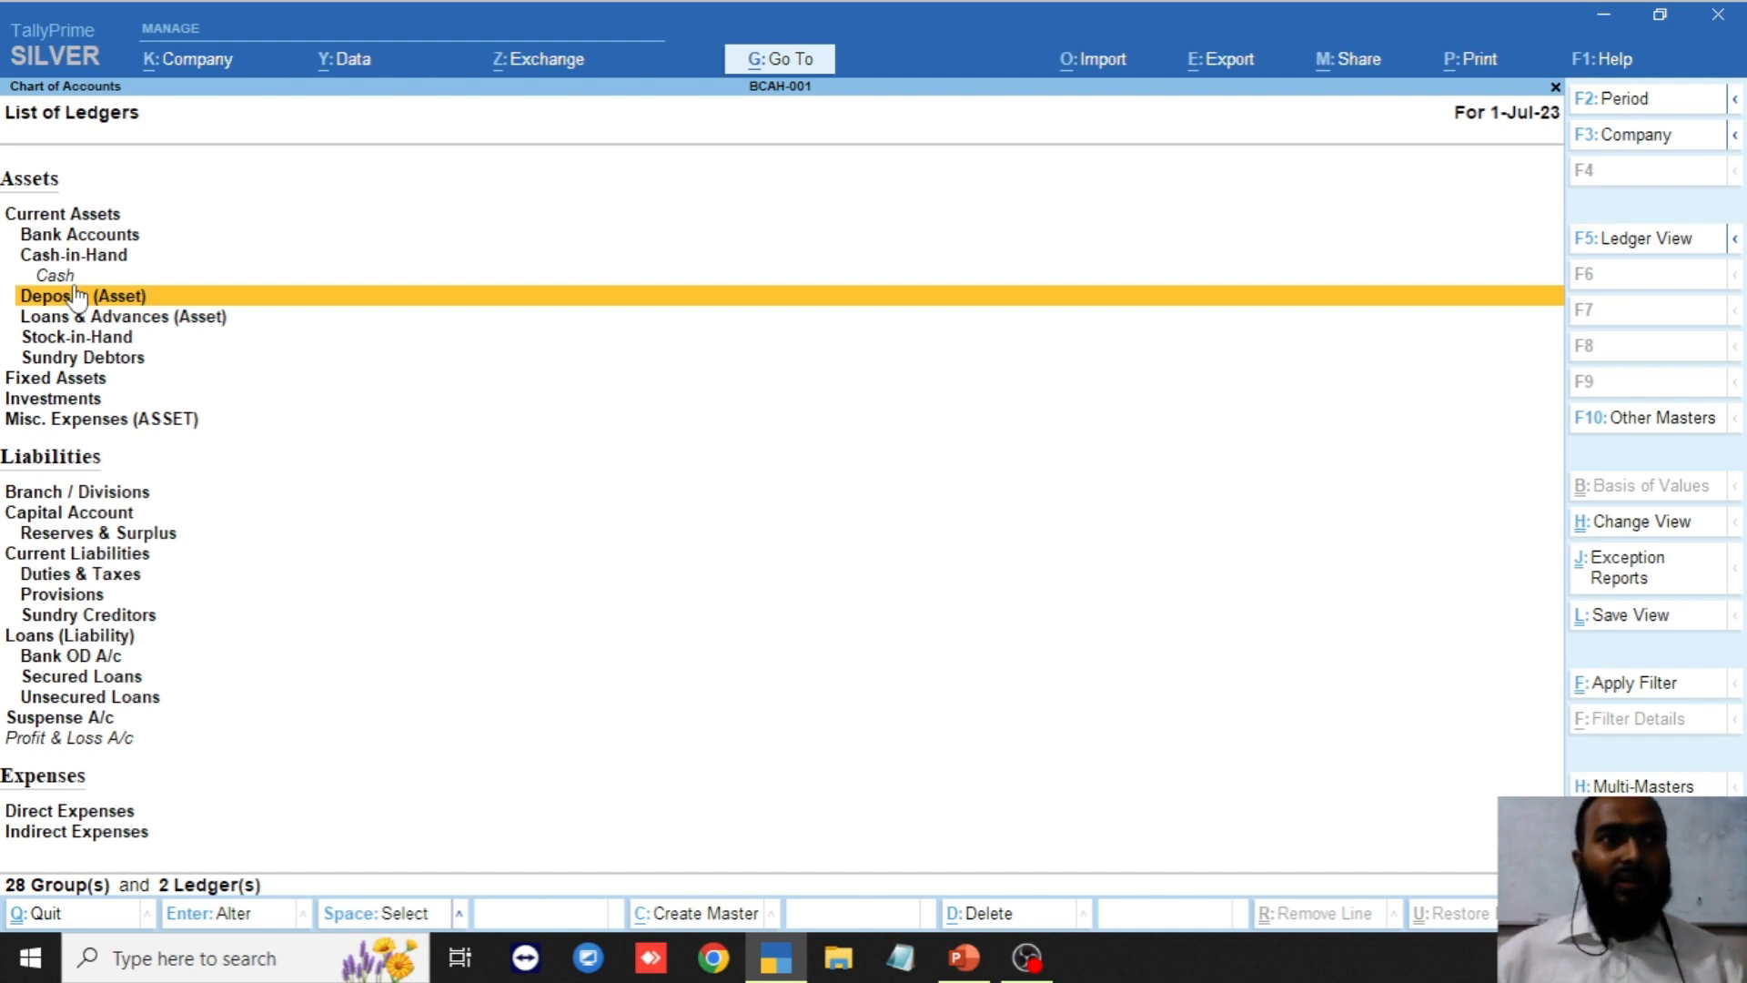
pyautogui.press('Up')
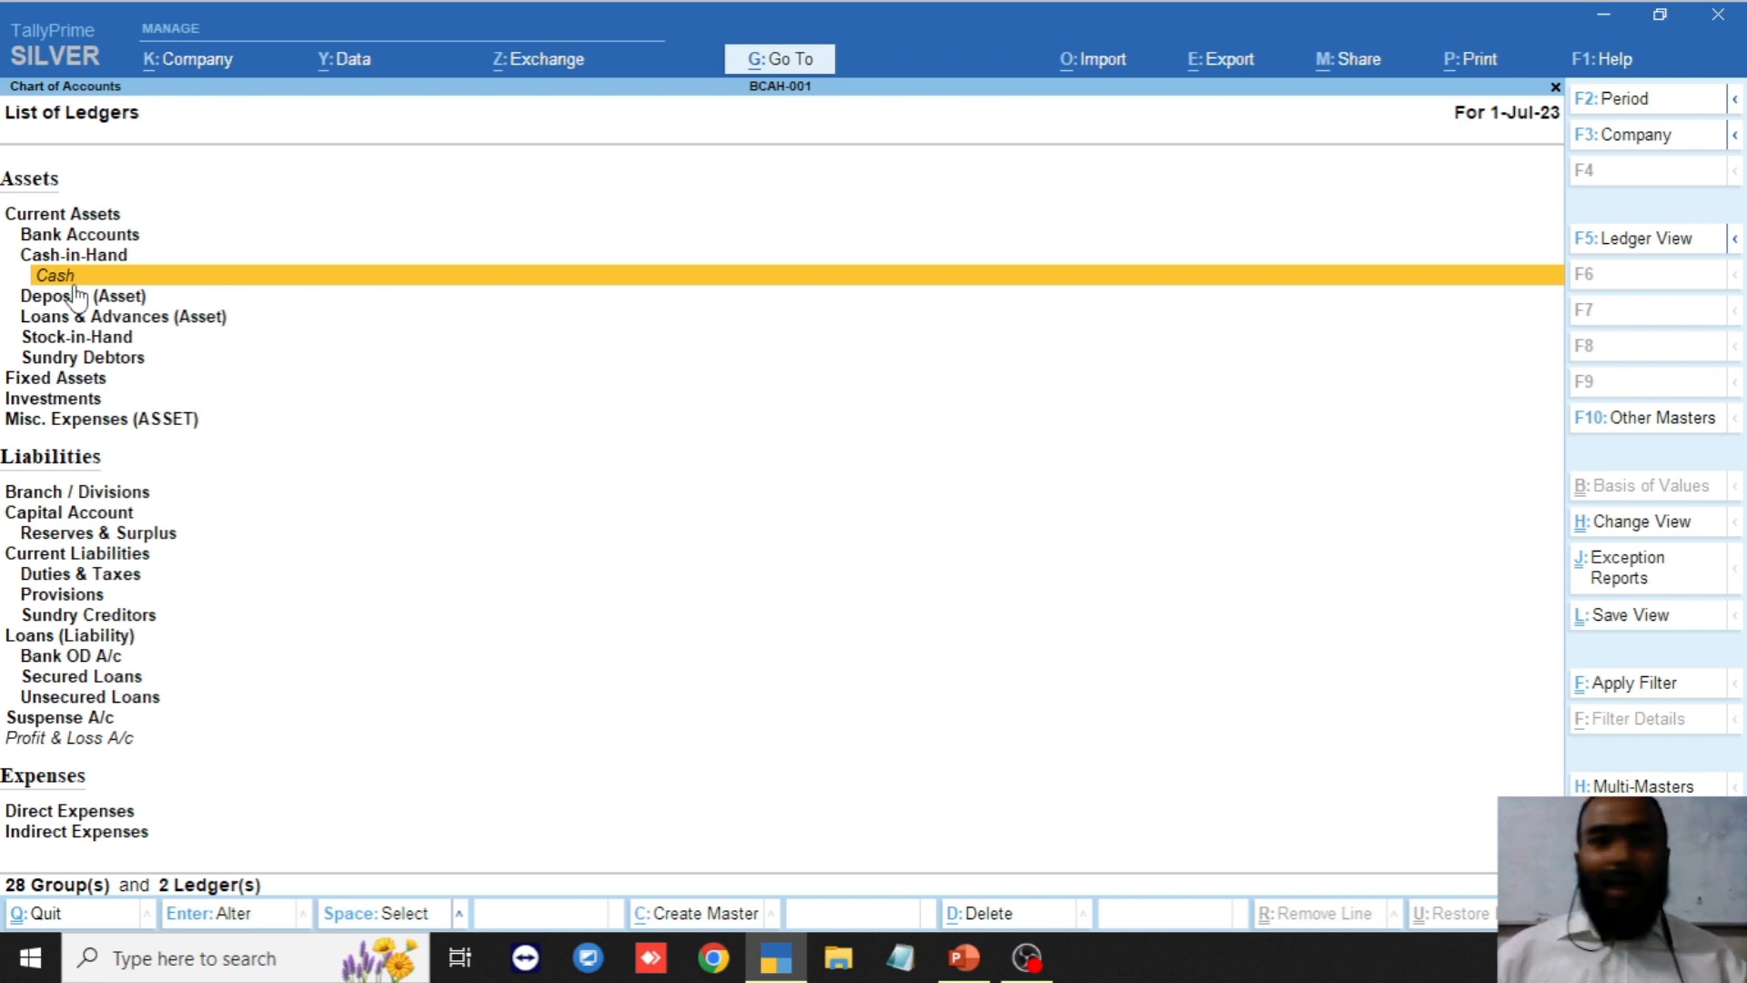
pyautogui.press('Up')
pyautogui.press('Down')
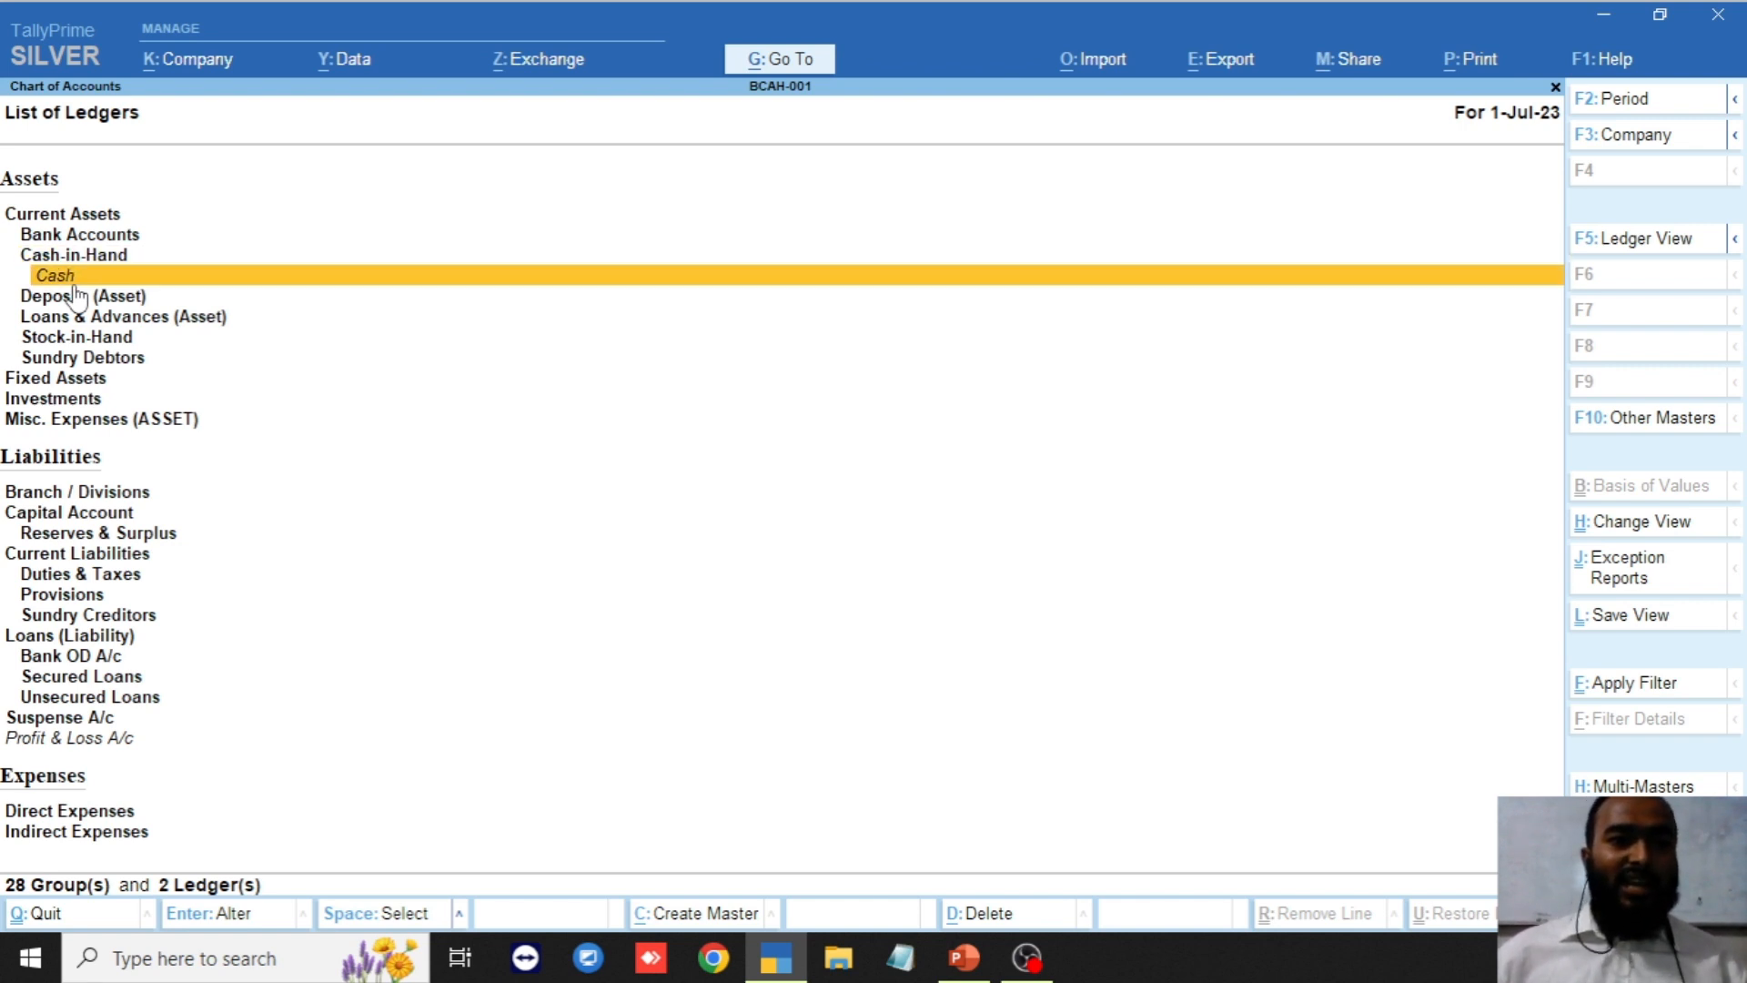
pyautogui.press('Up')
pyautogui.press('Down')
pyautogui.press('Down')
pyautogui.press('Down')
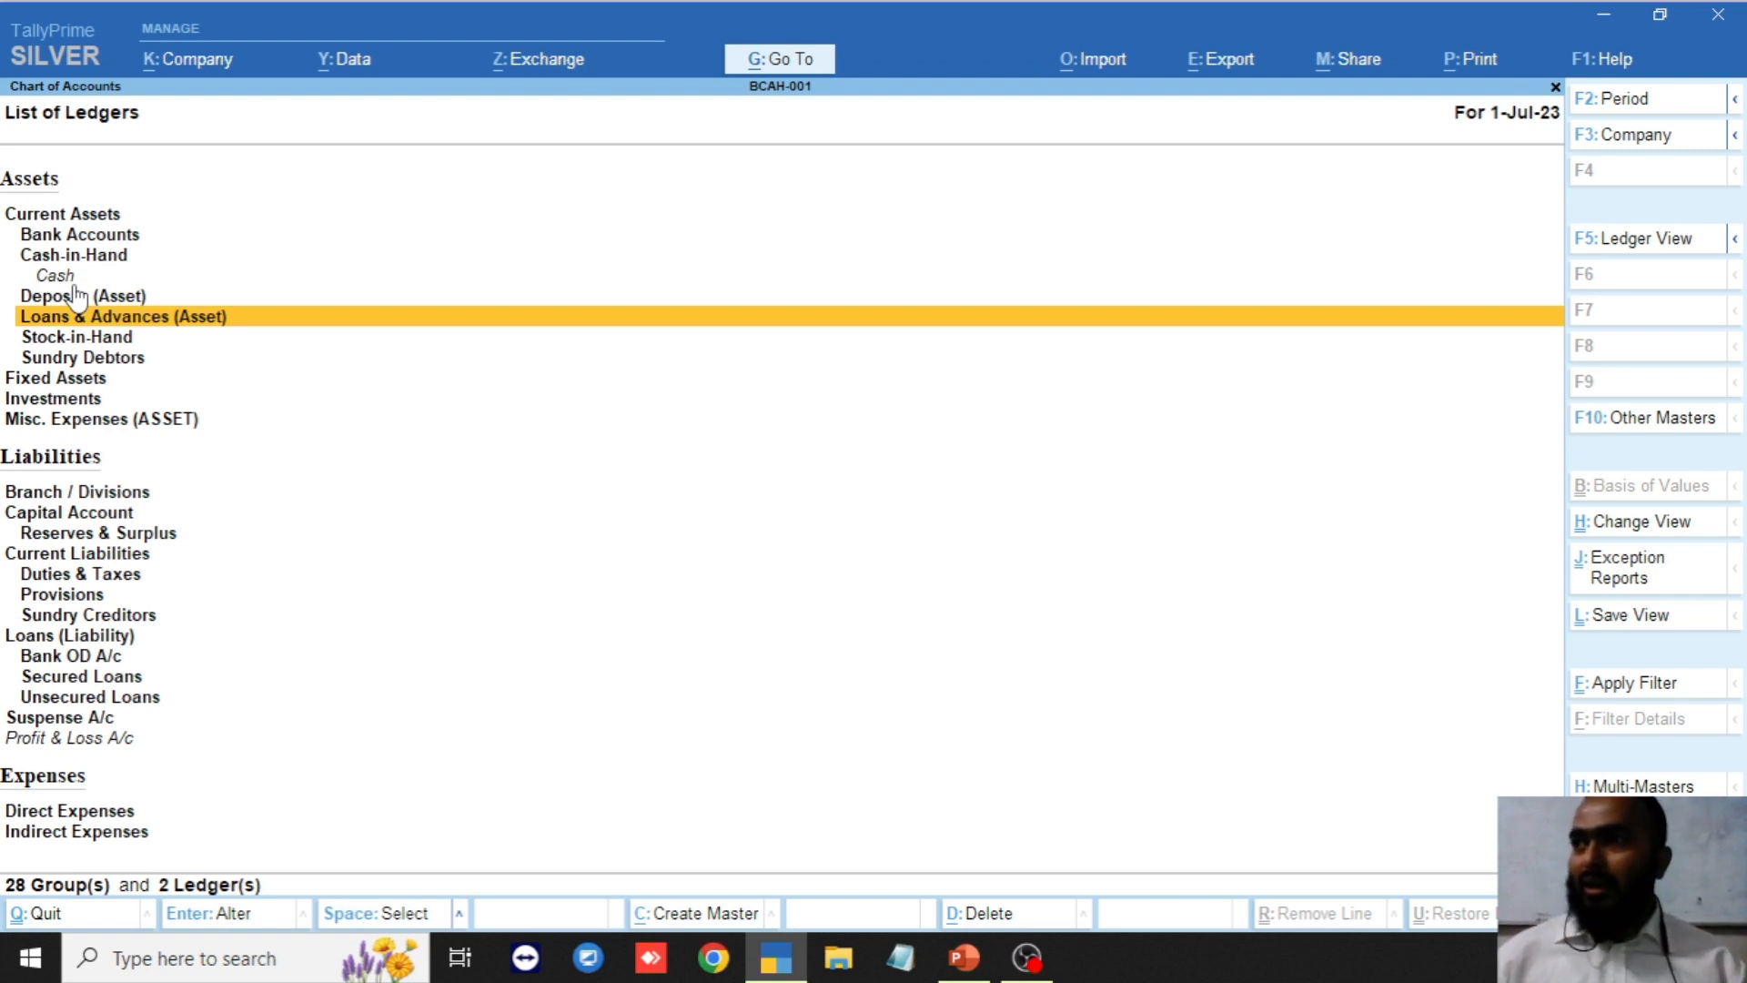
pyautogui.press('Up')
pyautogui.press('Up')
pyautogui.press('Up')
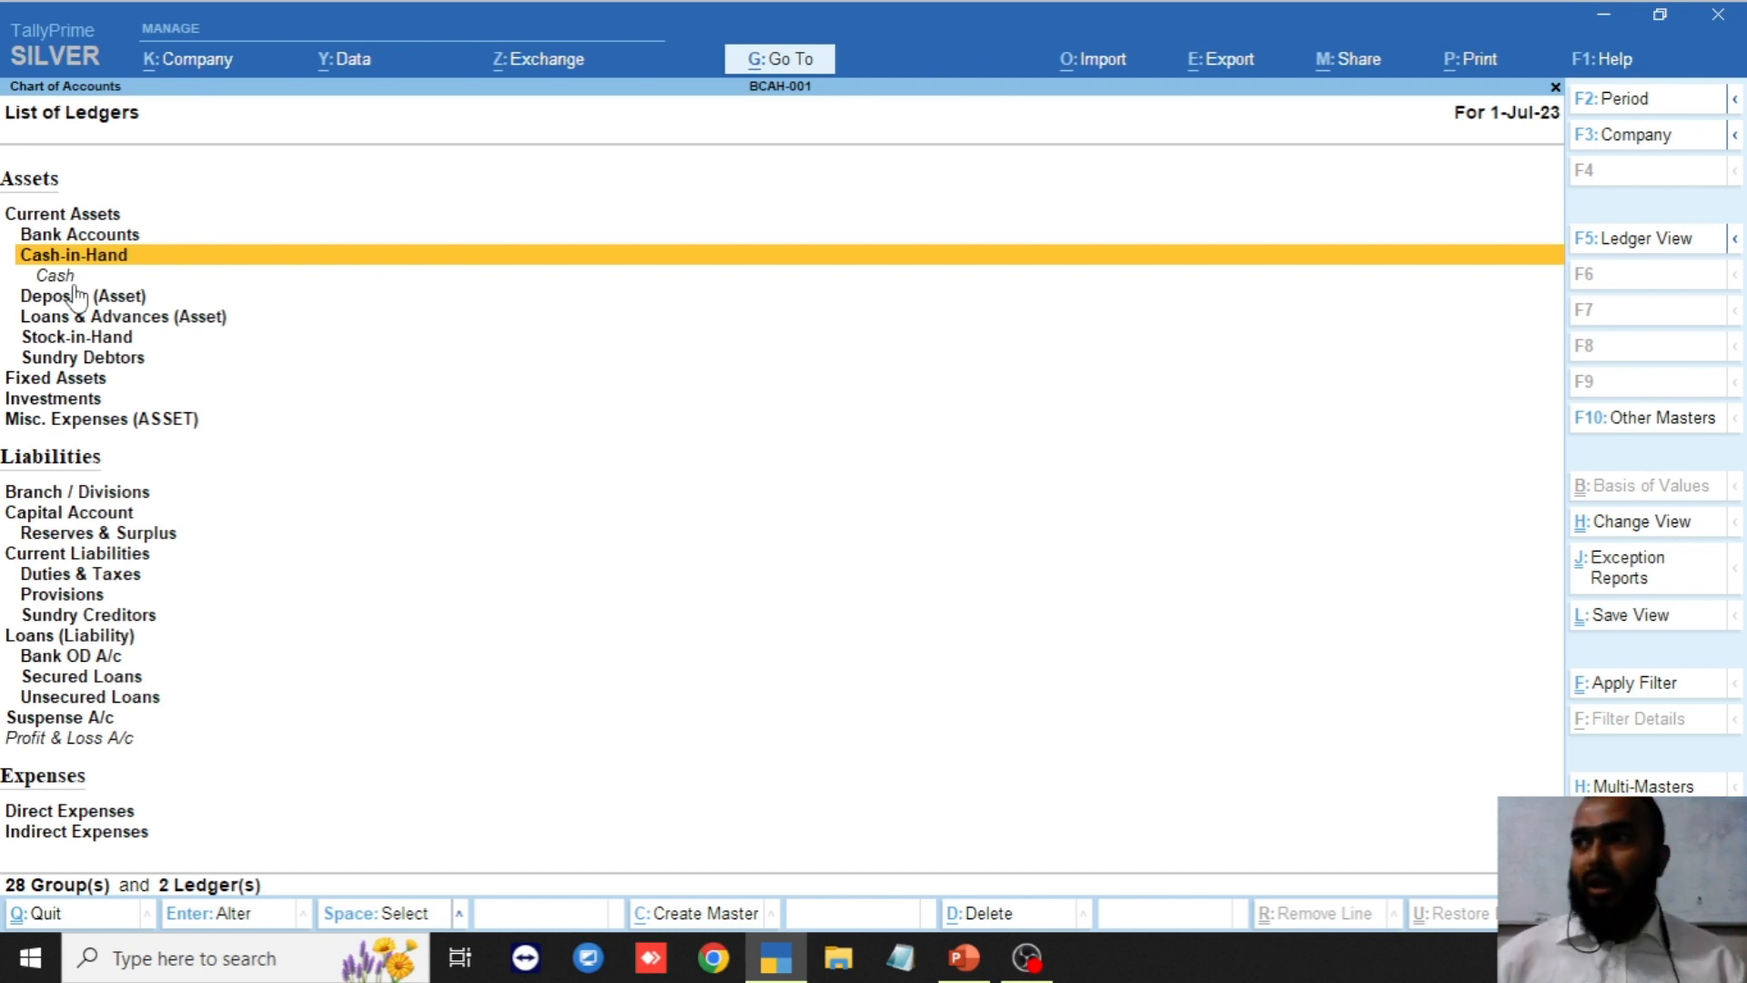
pyautogui.press('Up')
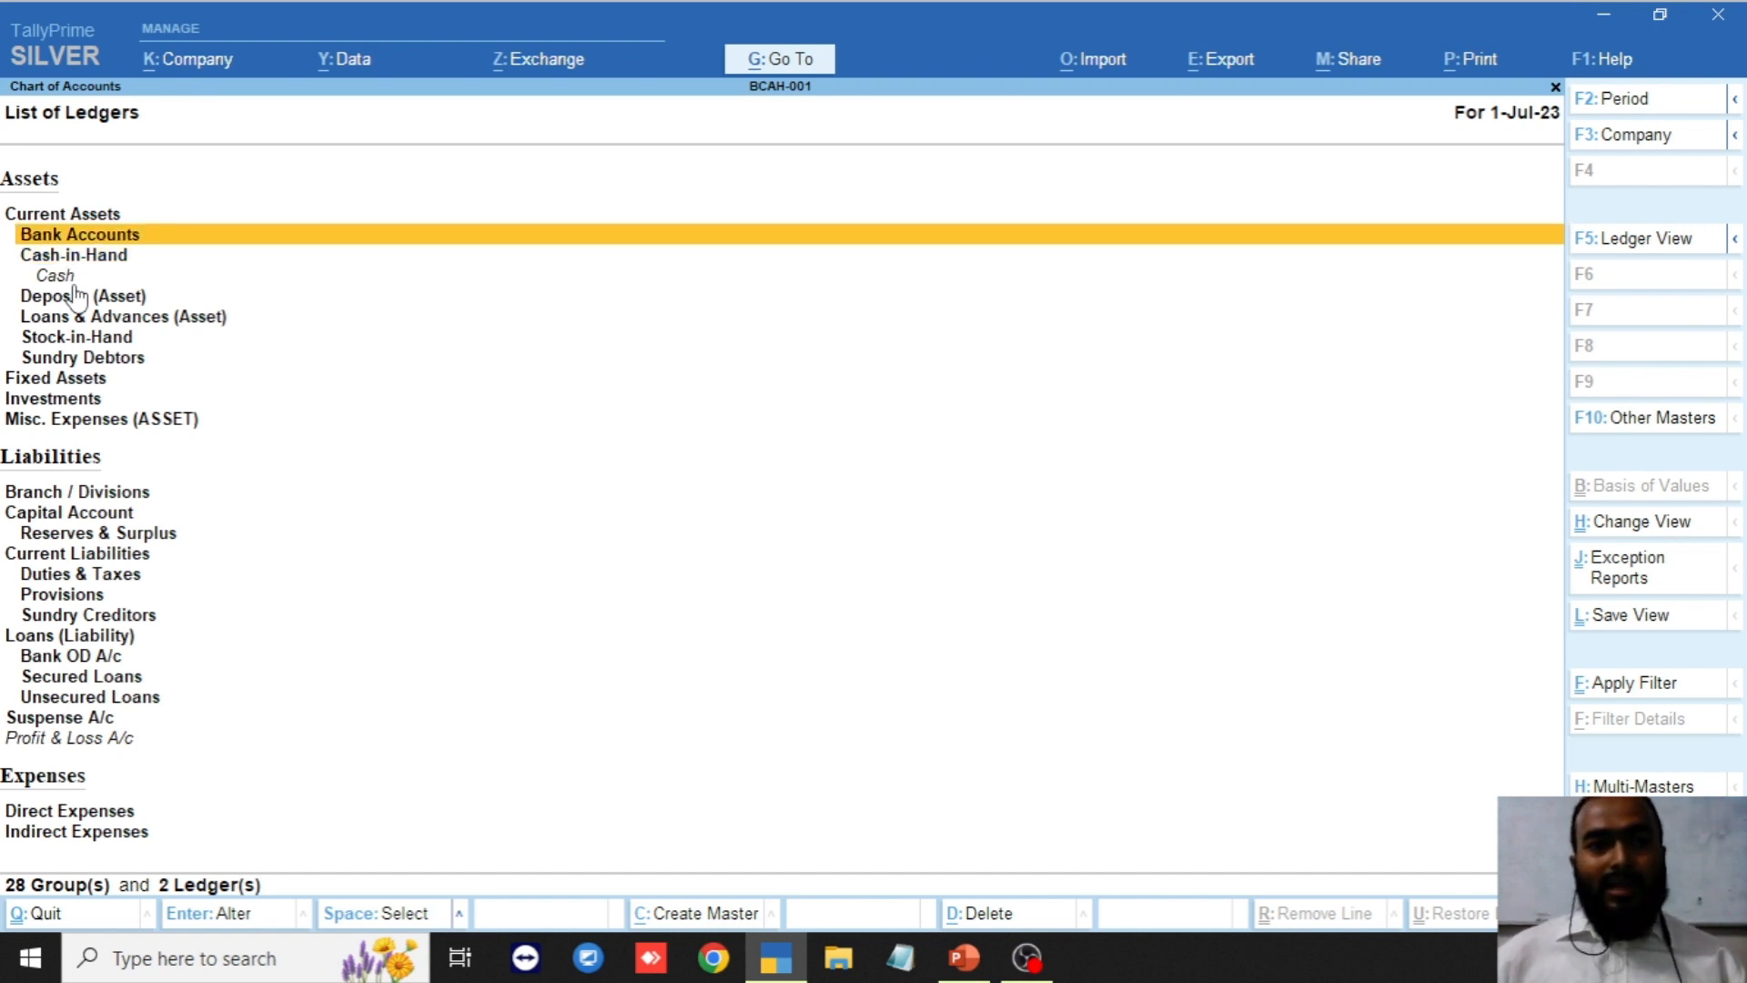
pyautogui.press('Down')
pyautogui.press('Down')
pyautogui.press('Down')
pyautogui.press('Down')
pyautogui.press('Down')
pyautogui.press('Down')
pyautogui.press('Up')
pyautogui.press('Up')
pyautogui.press('Up')
pyautogui.press('Up')
pyautogui.press('Up')
pyautogui.press('Up')
pyautogui.press('Up')
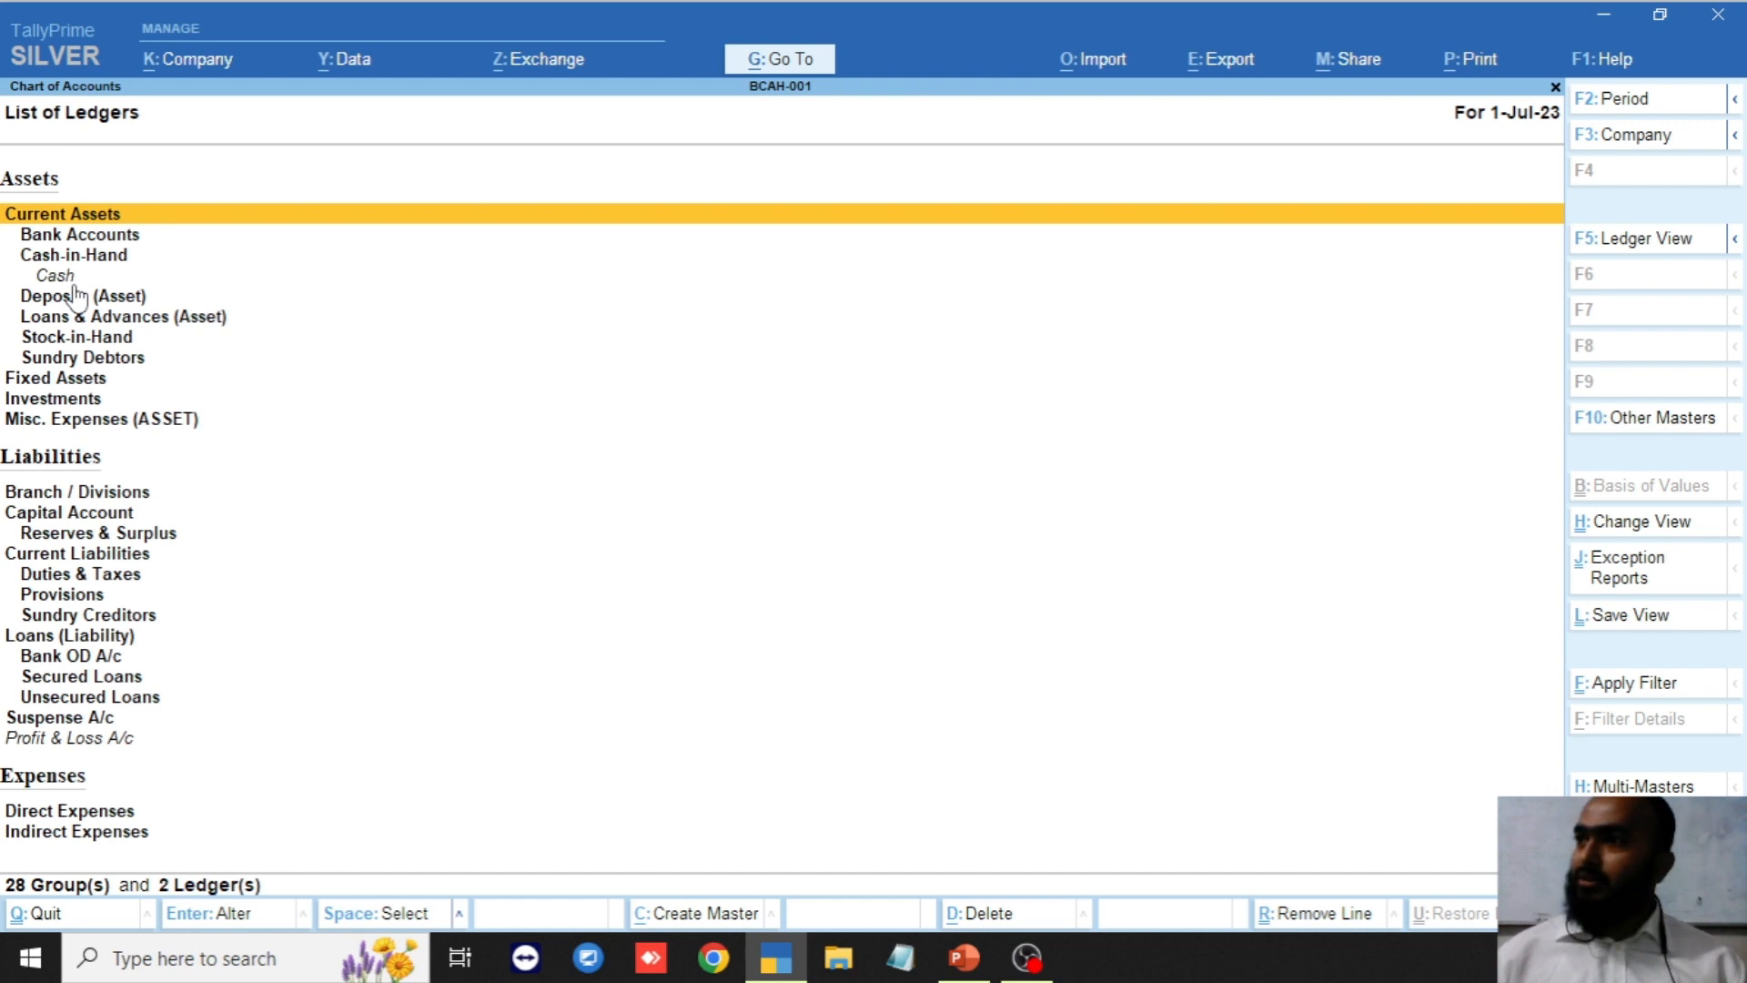
pyautogui.press('Down')
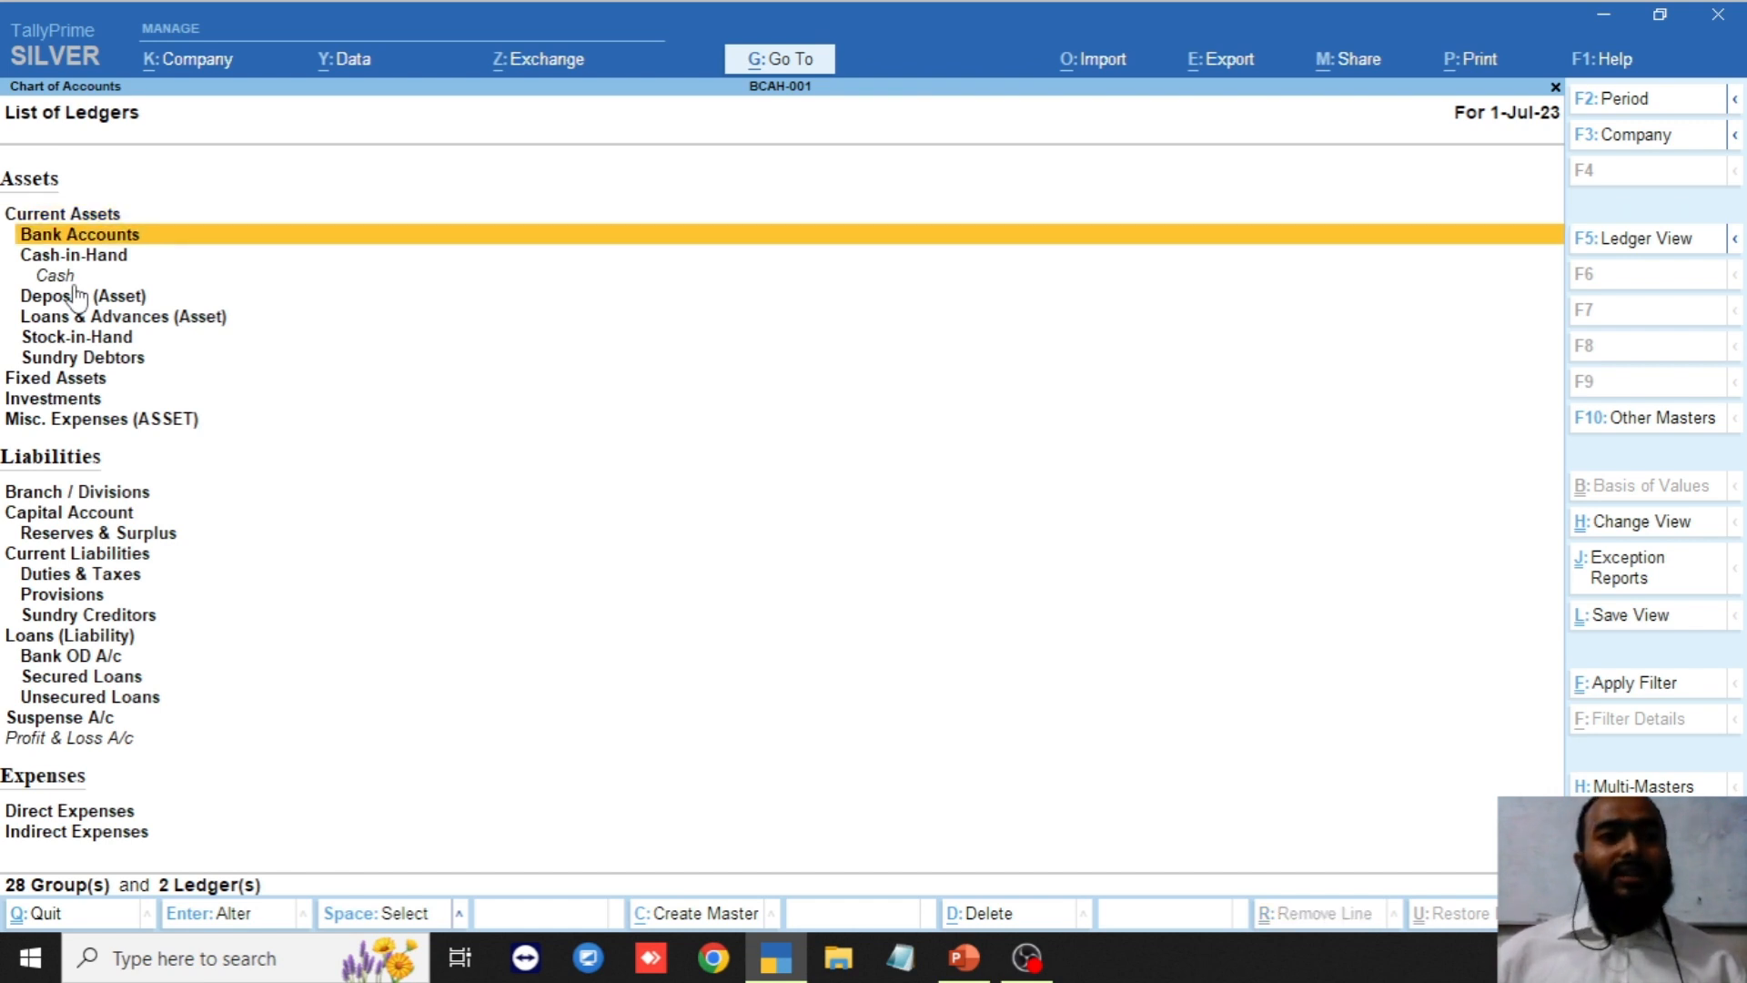
pyautogui.press('Down')
pyautogui.press('Up')
pyautogui.press('Up')
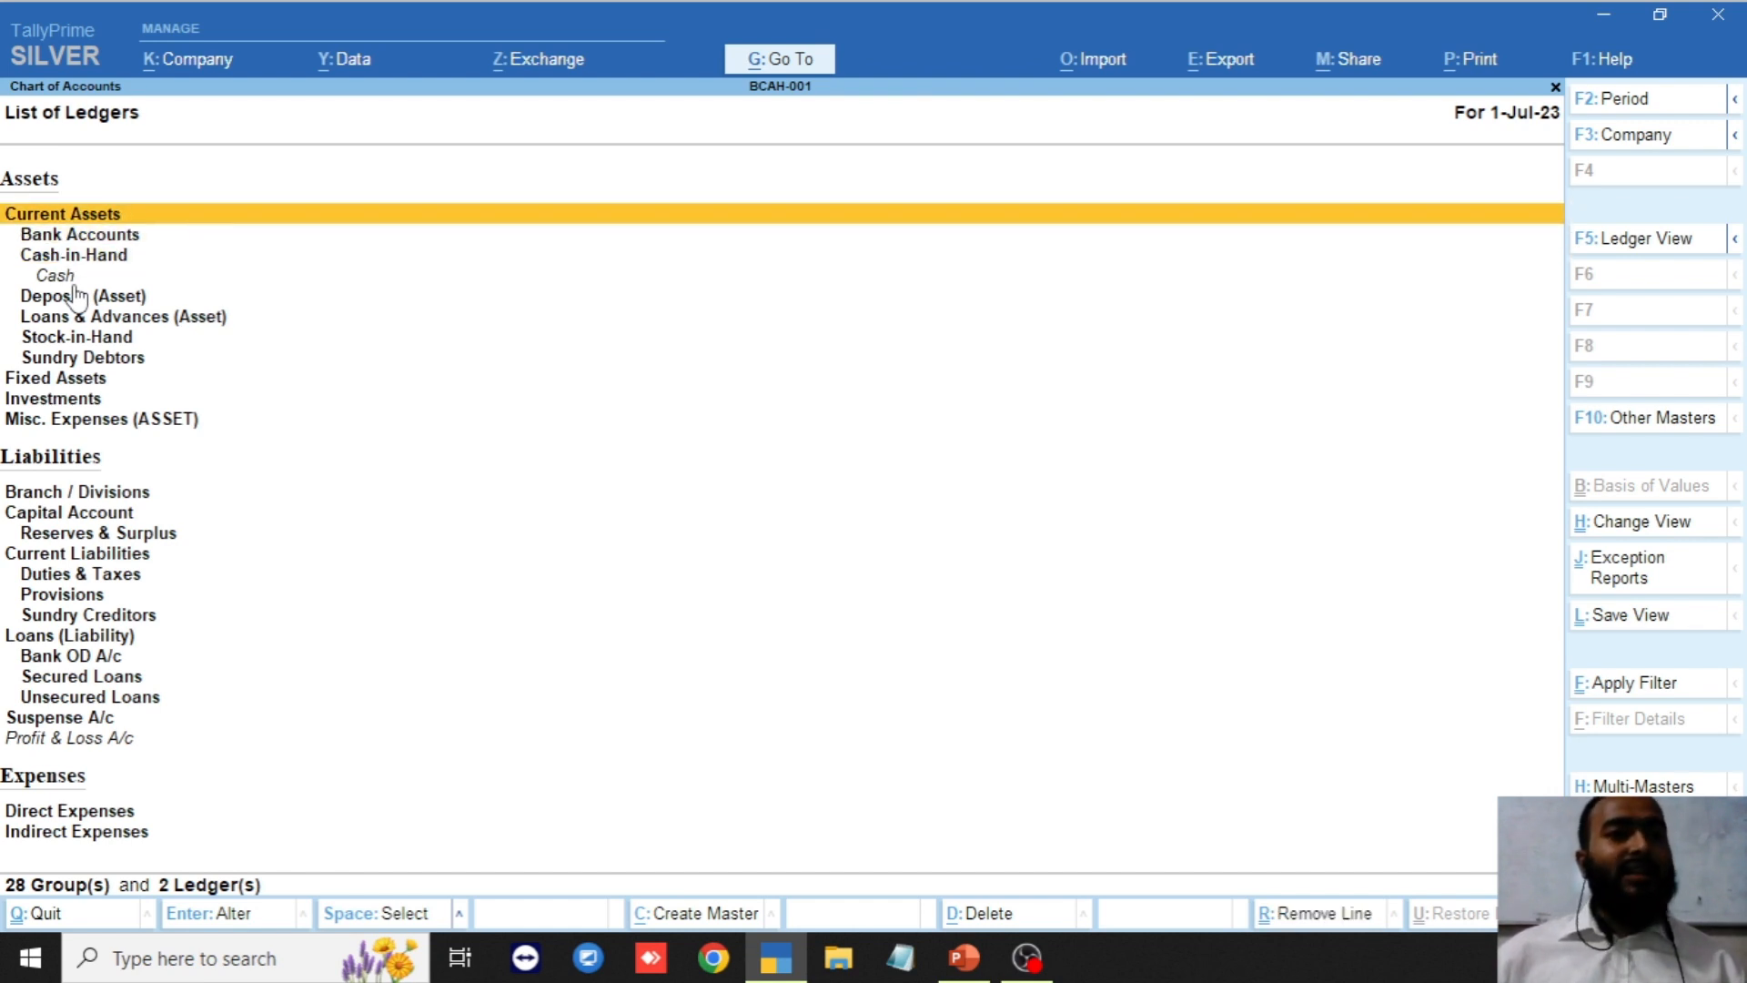
pyautogui.press('Down')
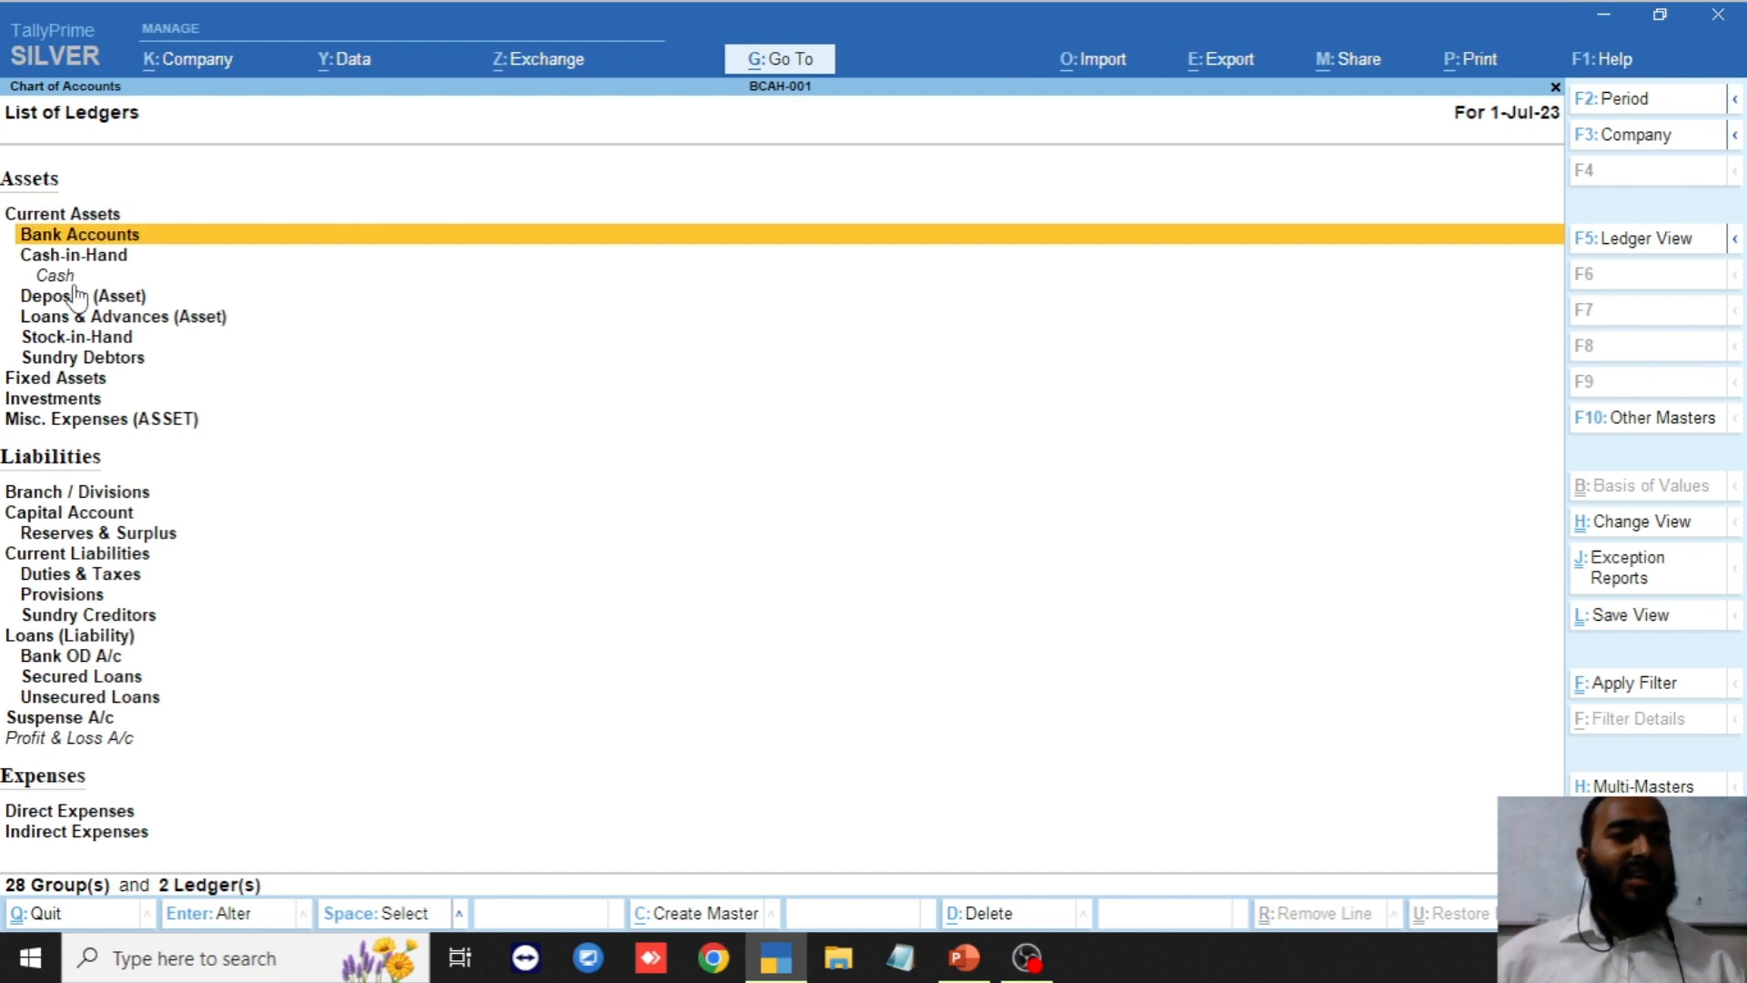
pyautogui.press('Up')
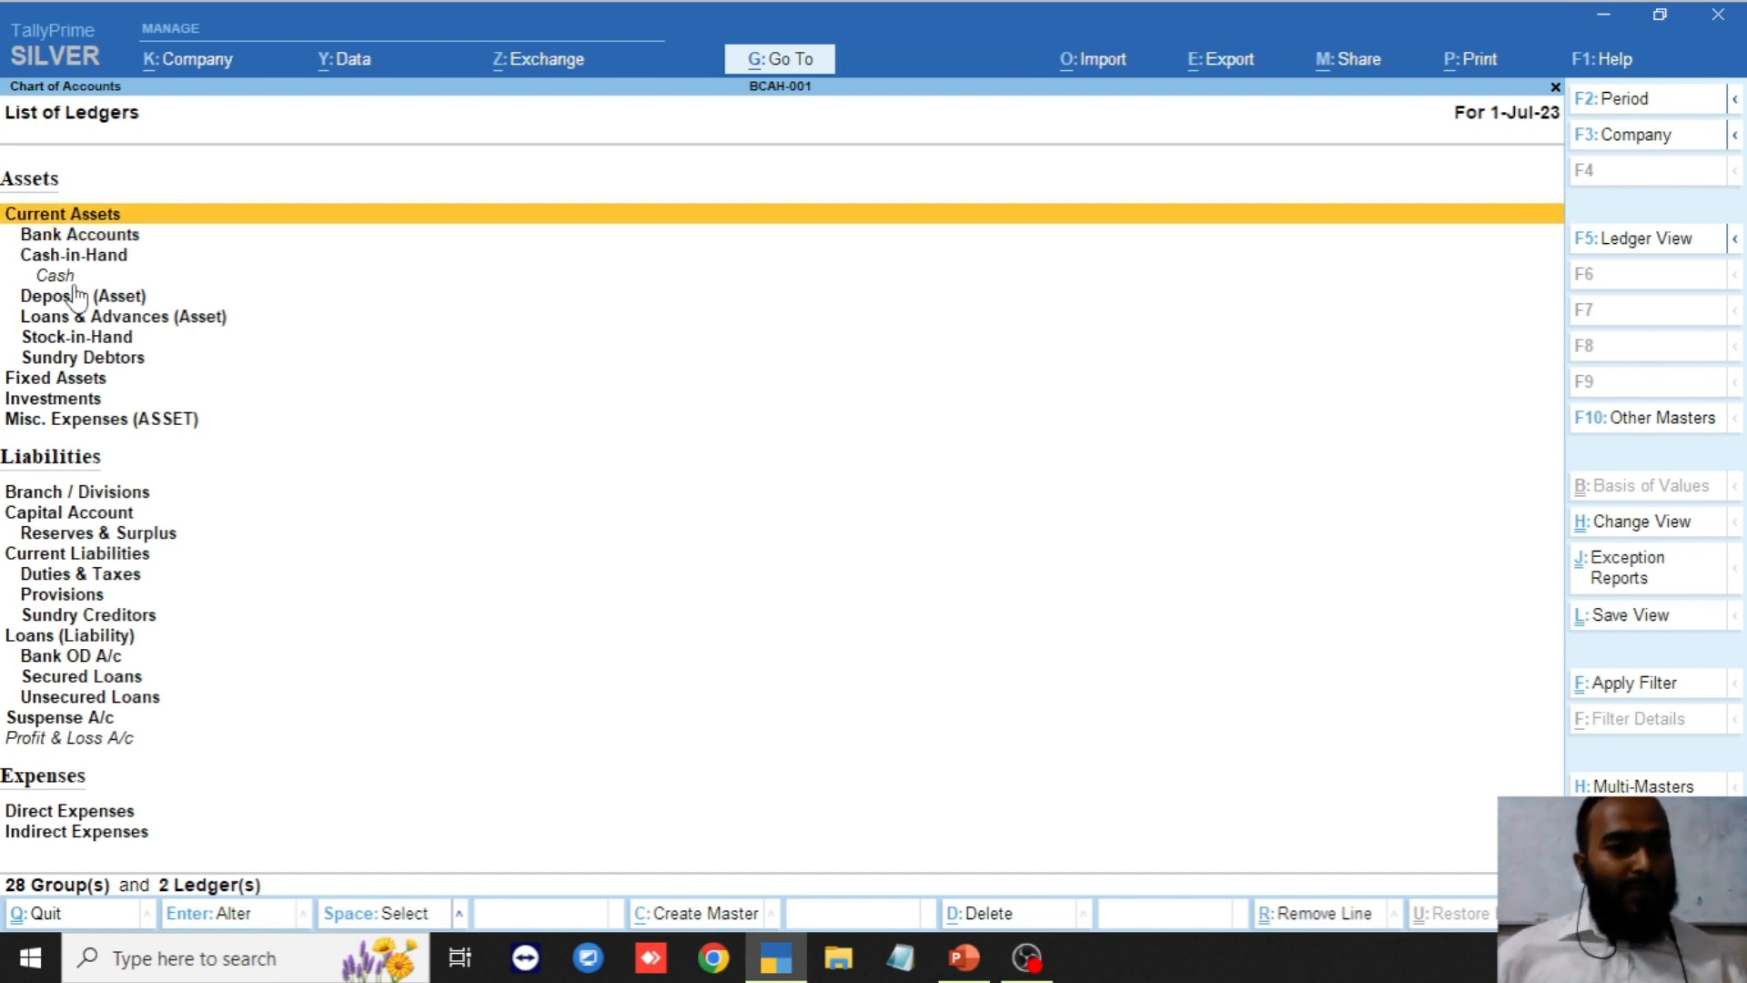
pyautogui.press('Down')
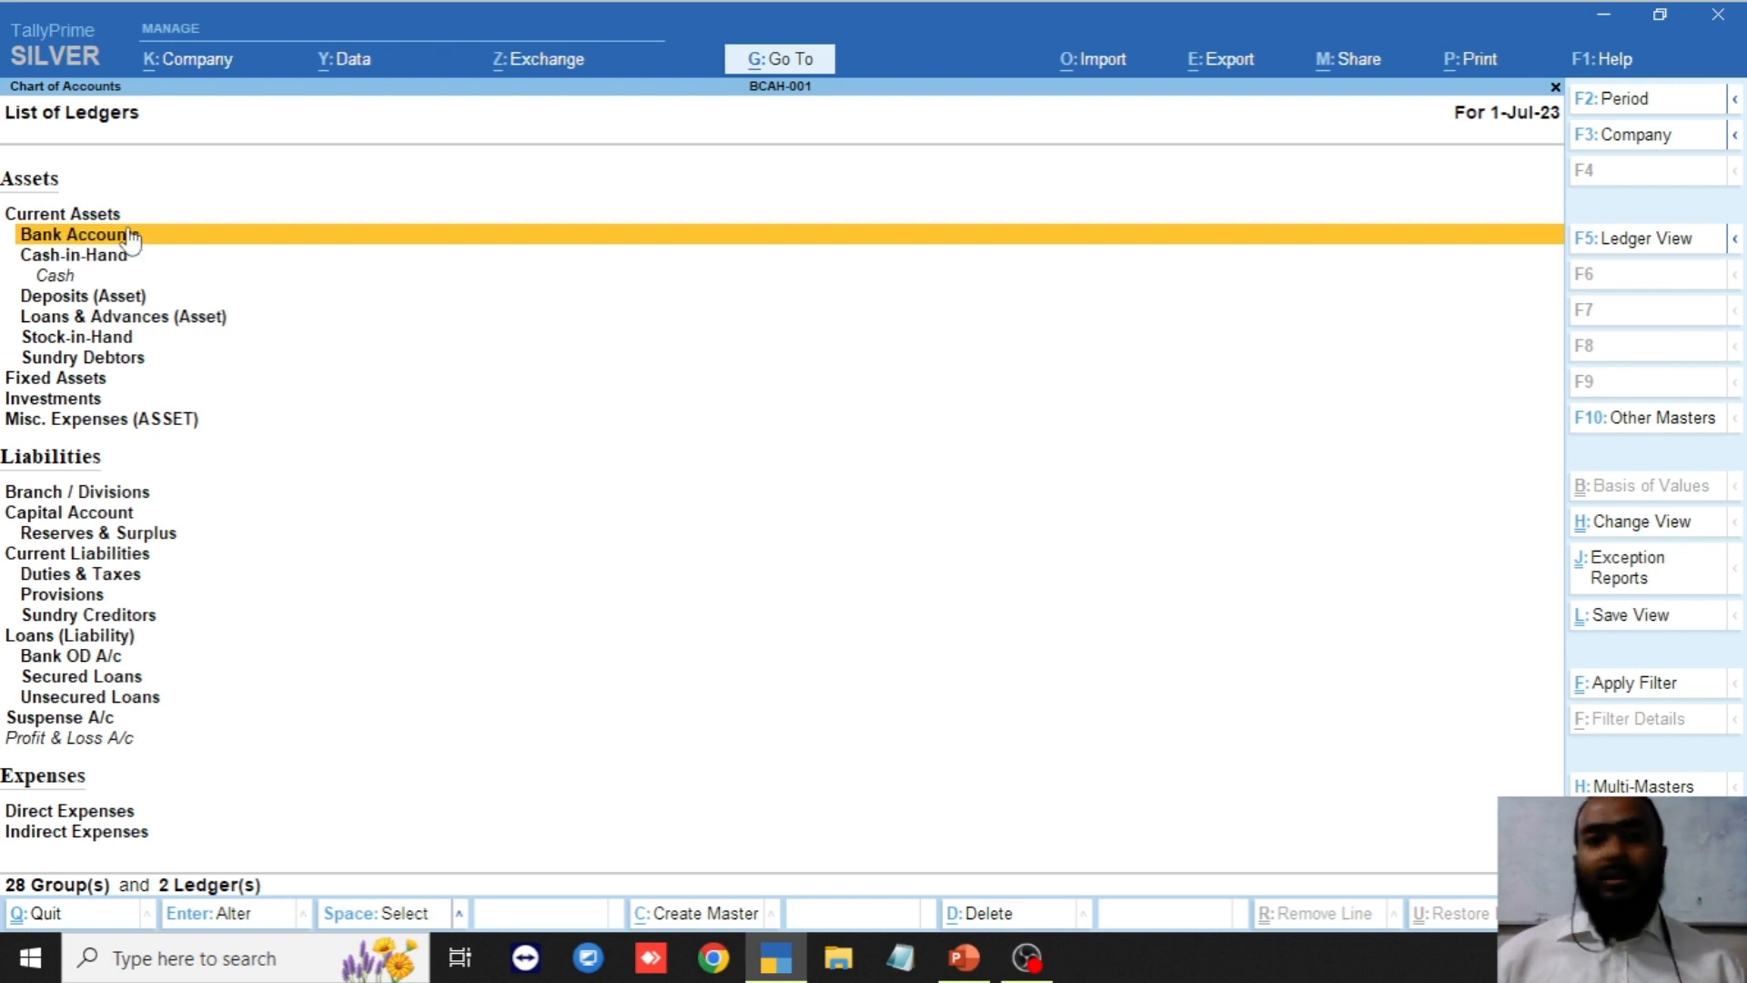
pyautogui.press('Down')
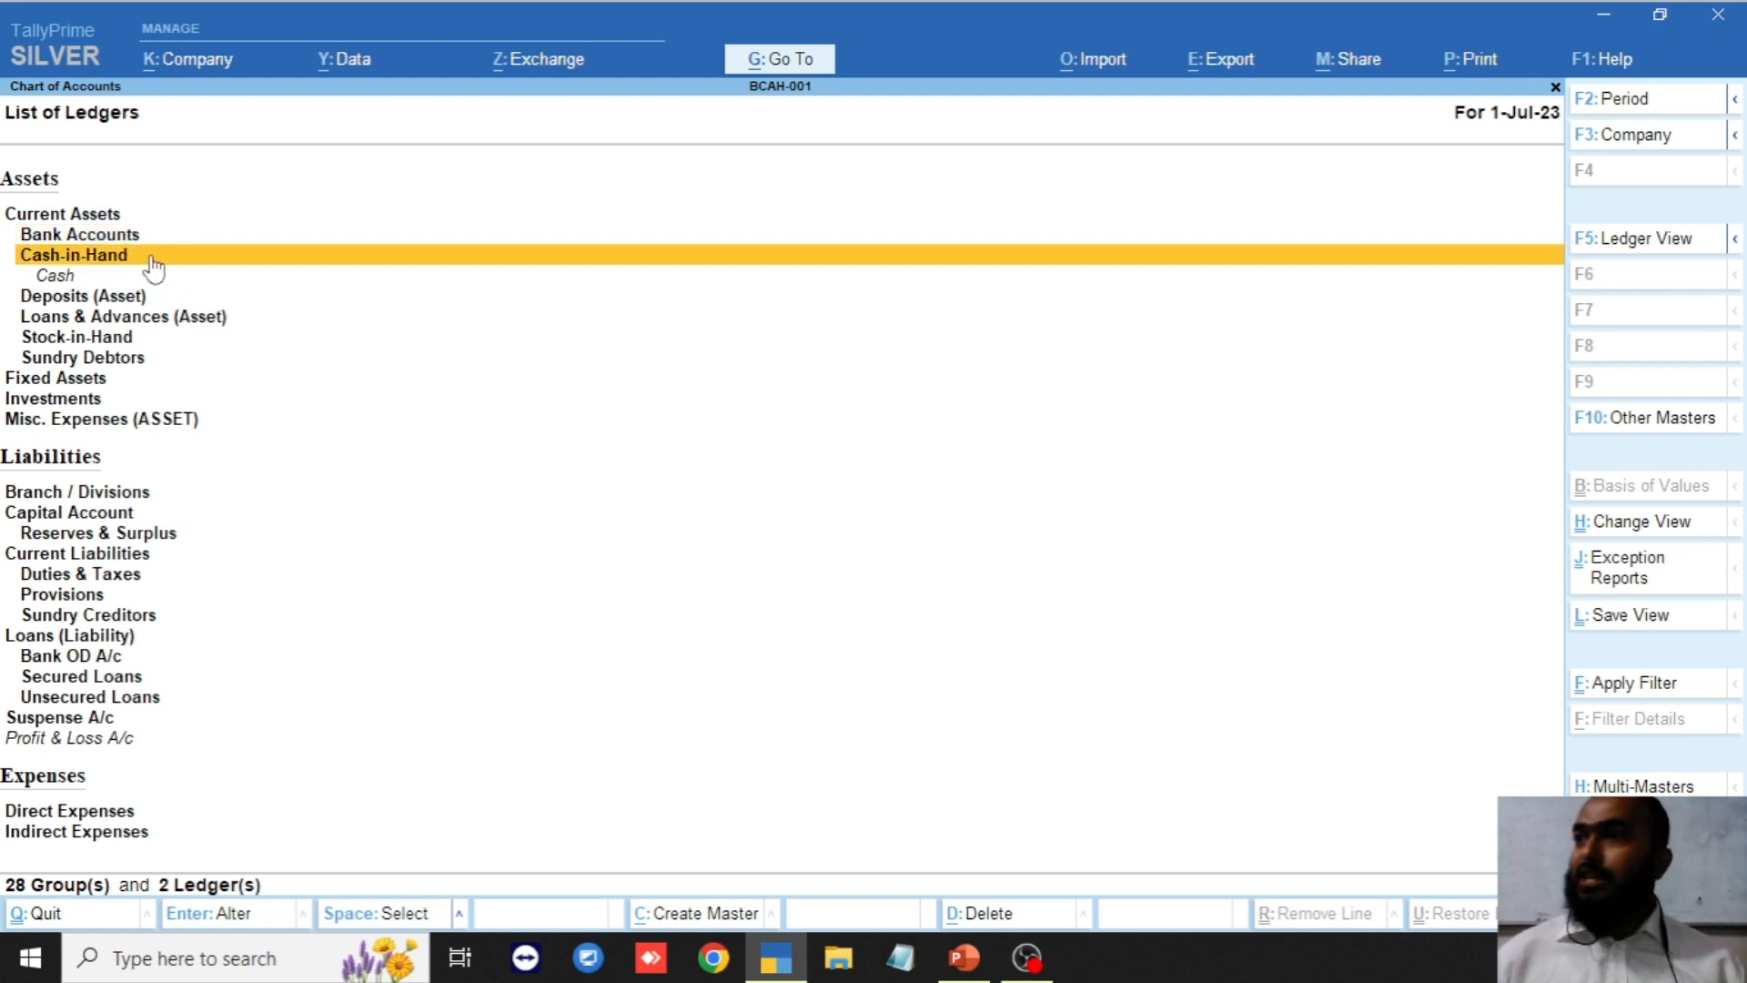
pyautogui.press('Down')
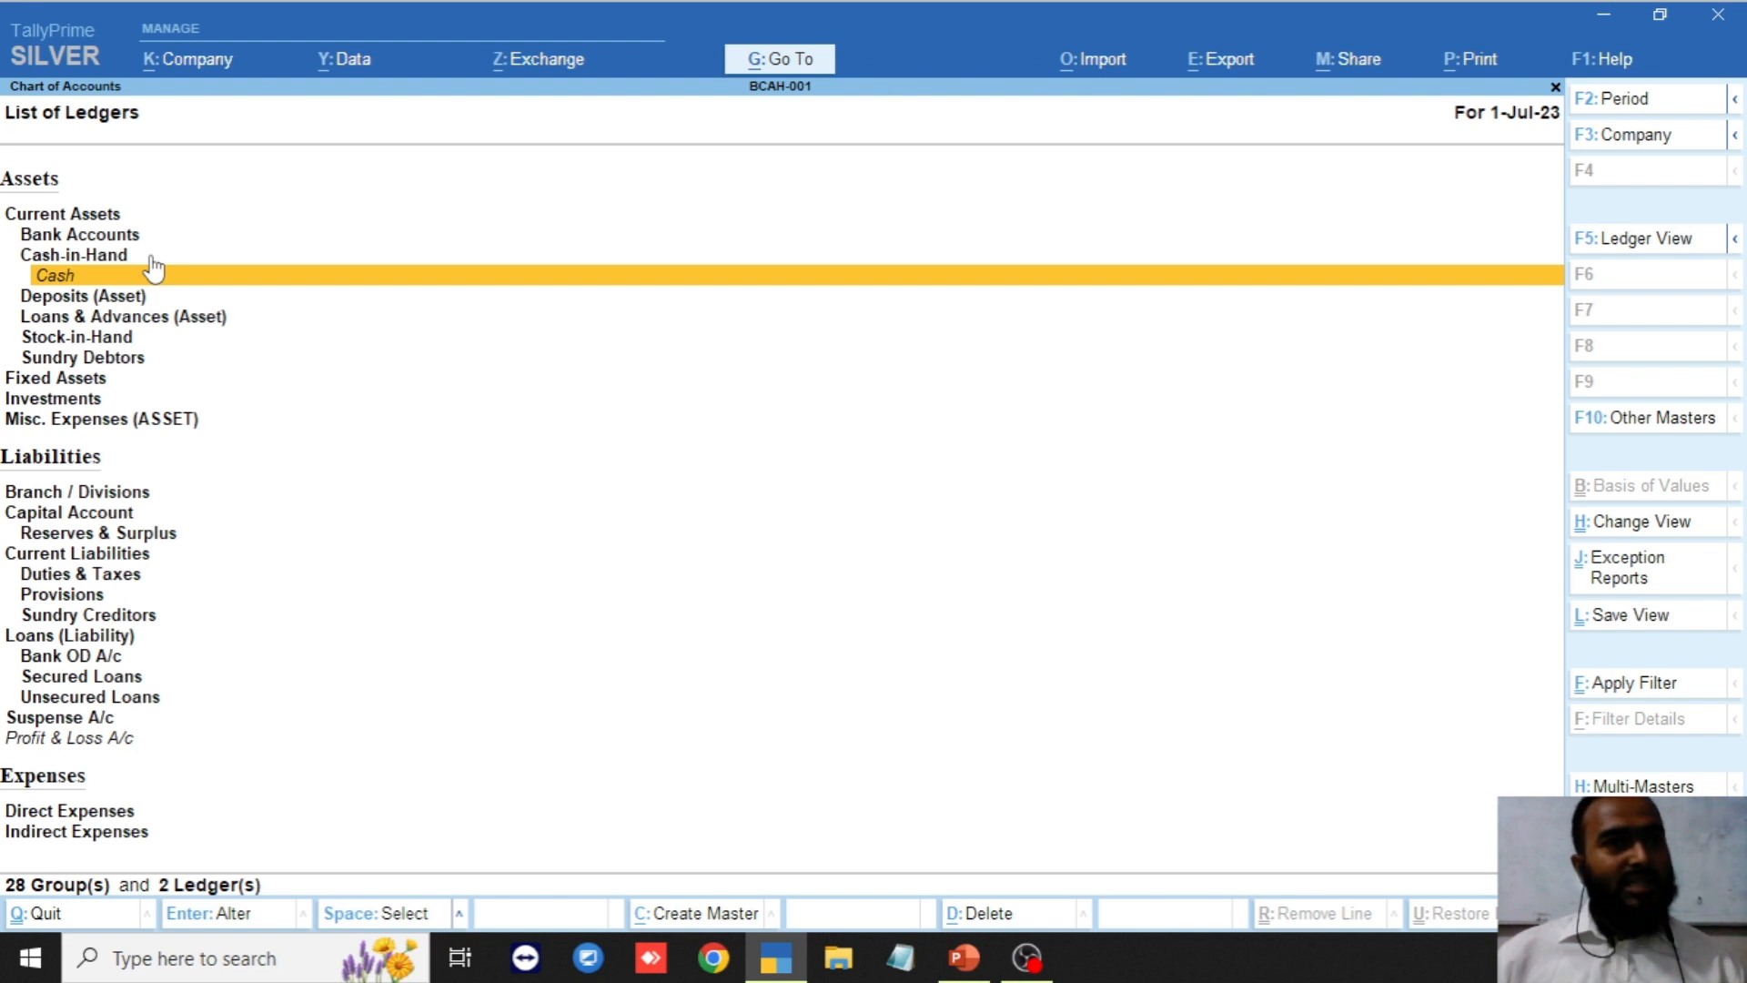
pyautogui.press('Up')
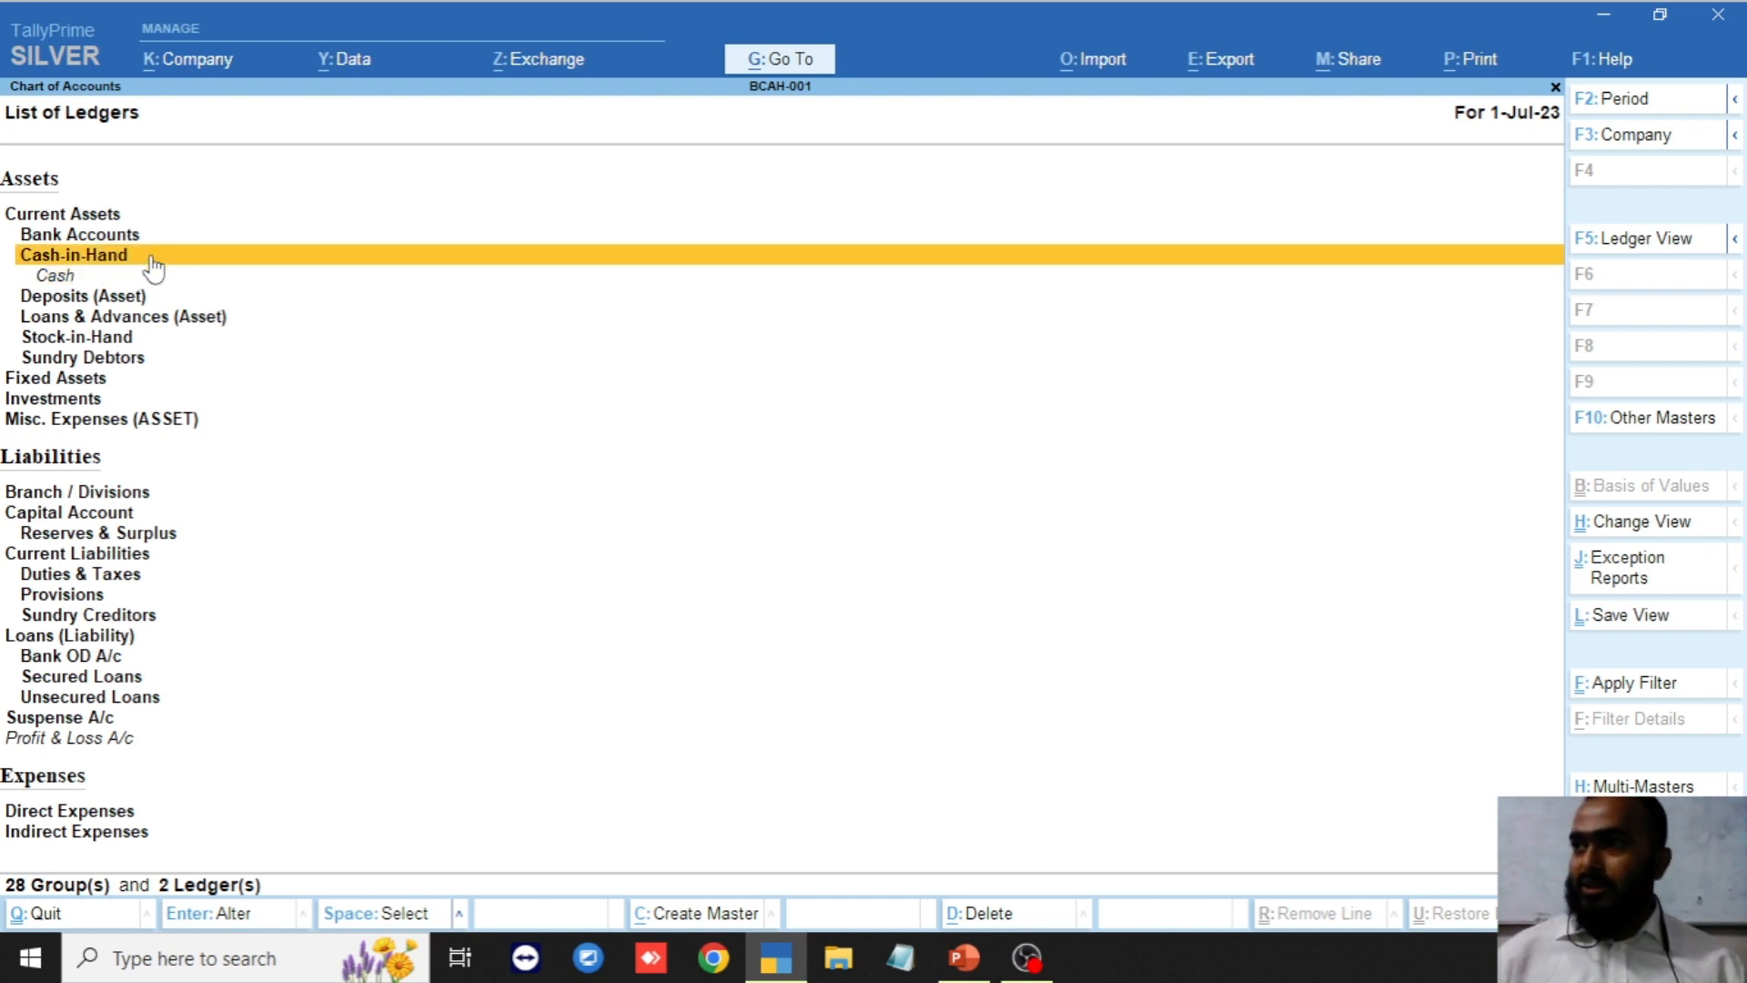
pyautogui.press('Down')
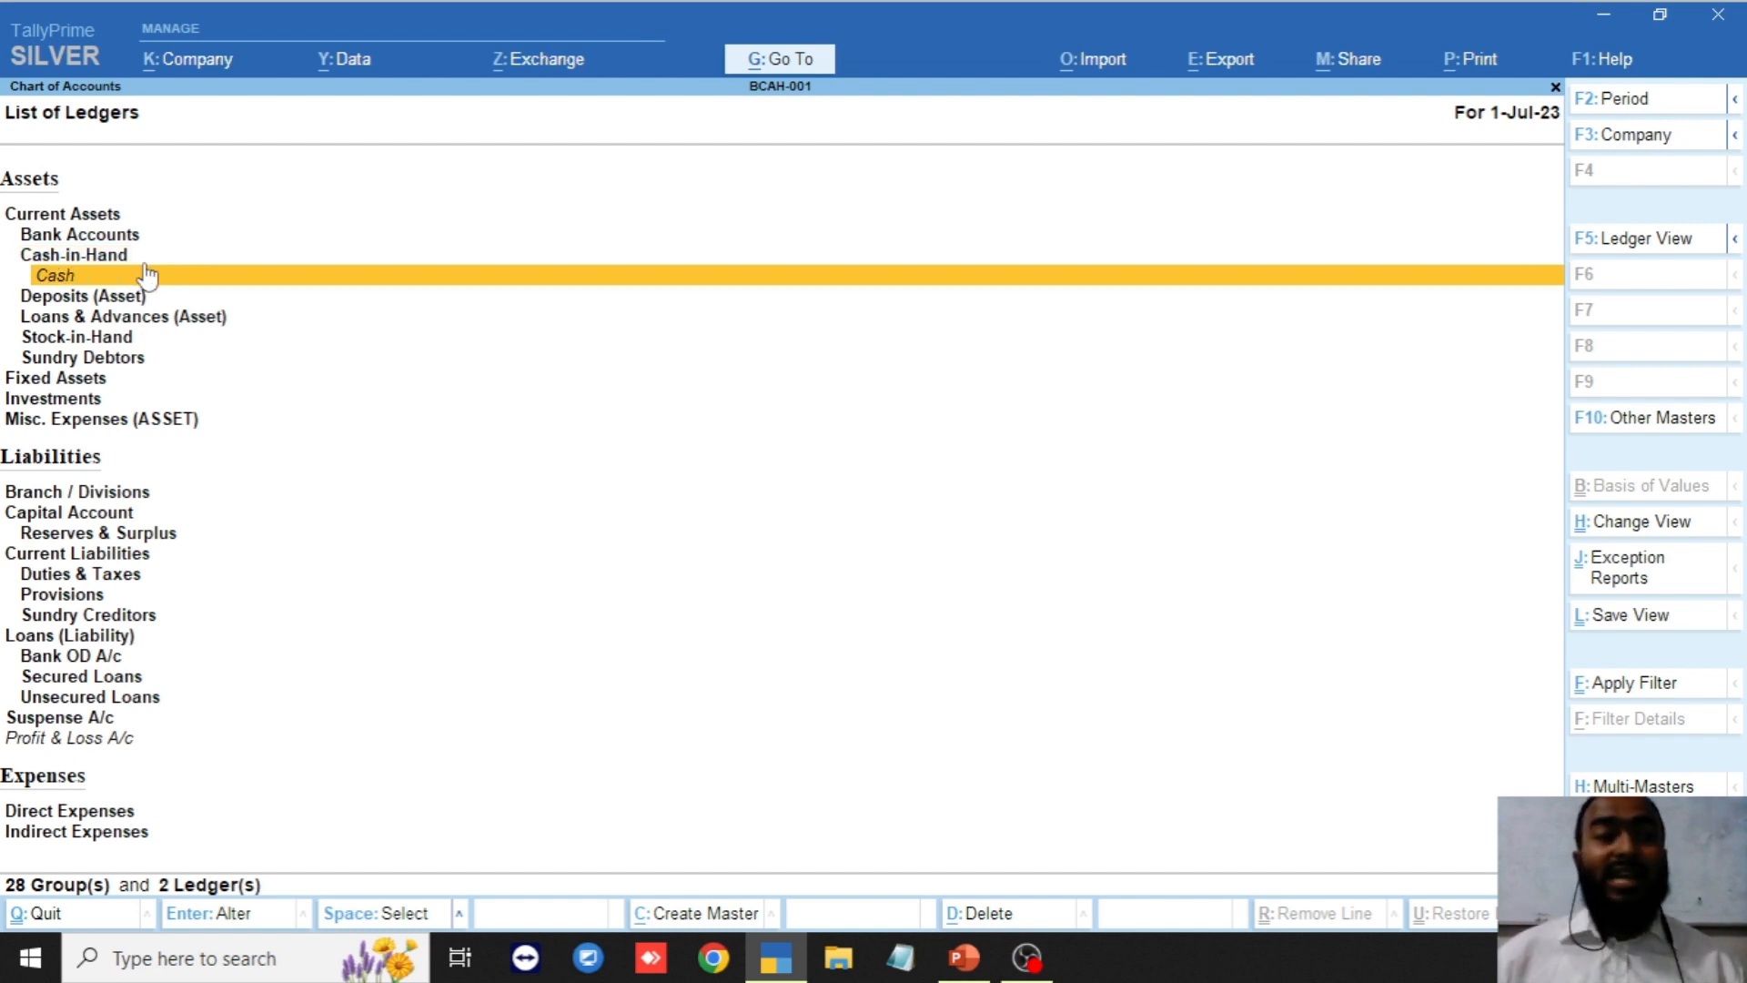
pyautogui.press('Up')
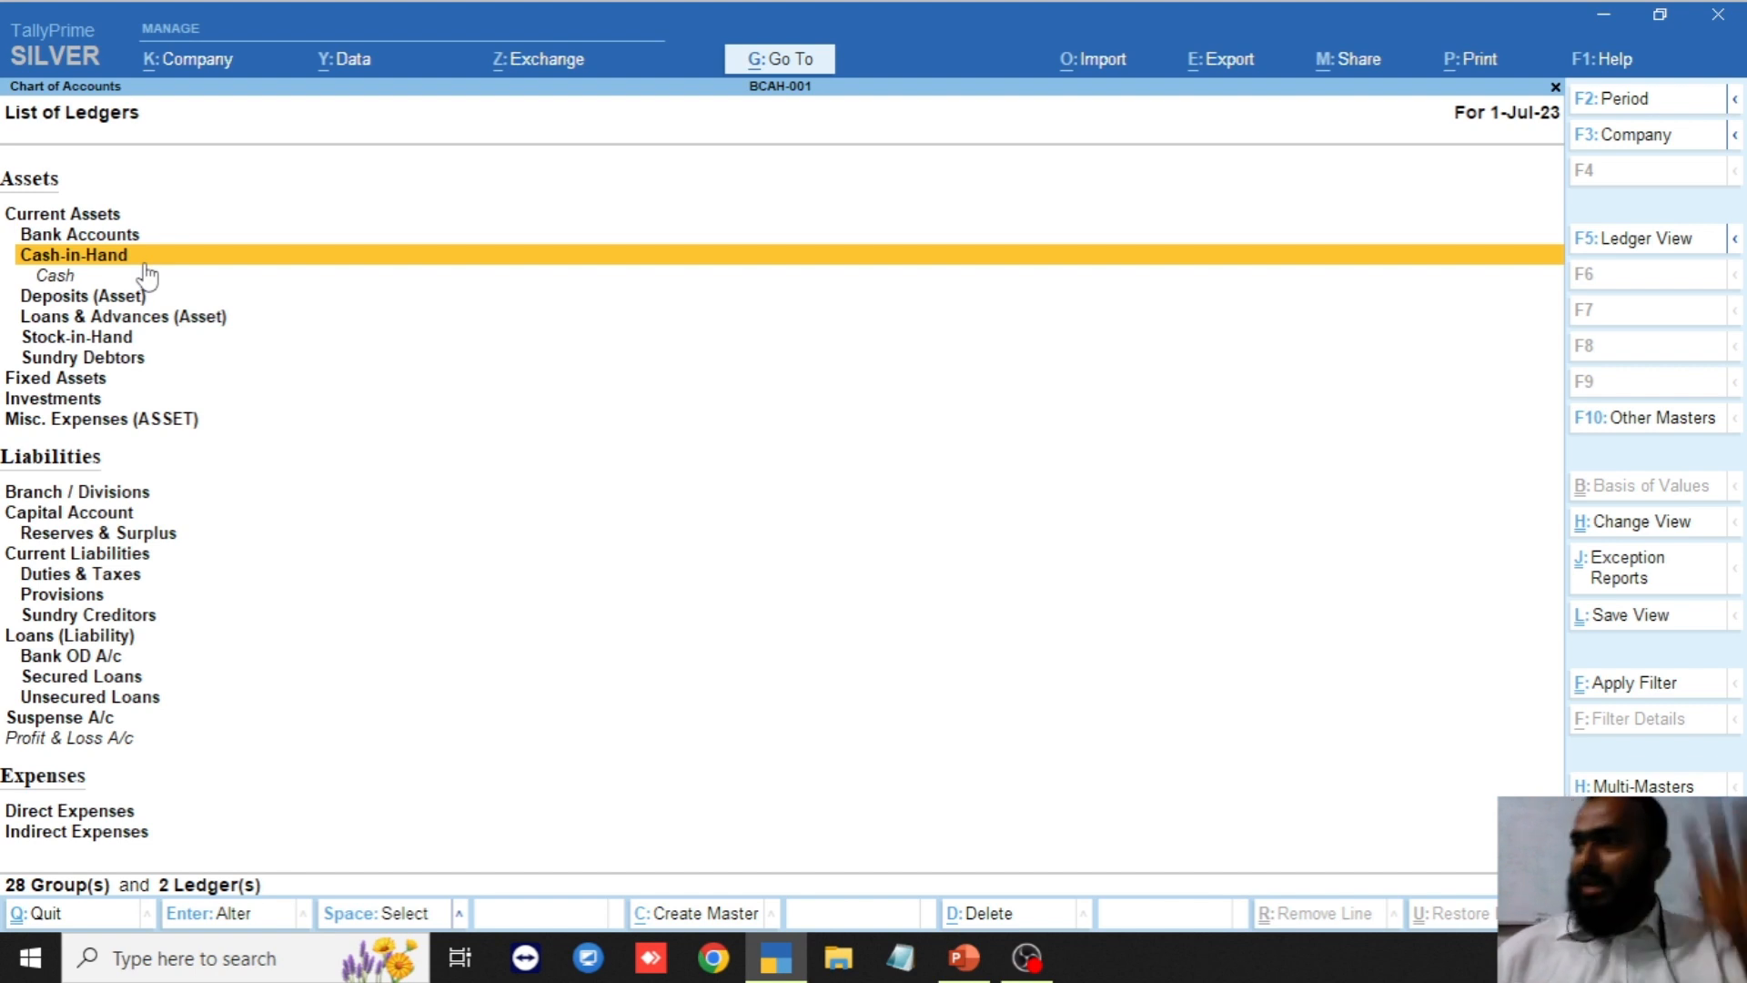
pyautogui.press('Down')
pyautogui.press('Down')
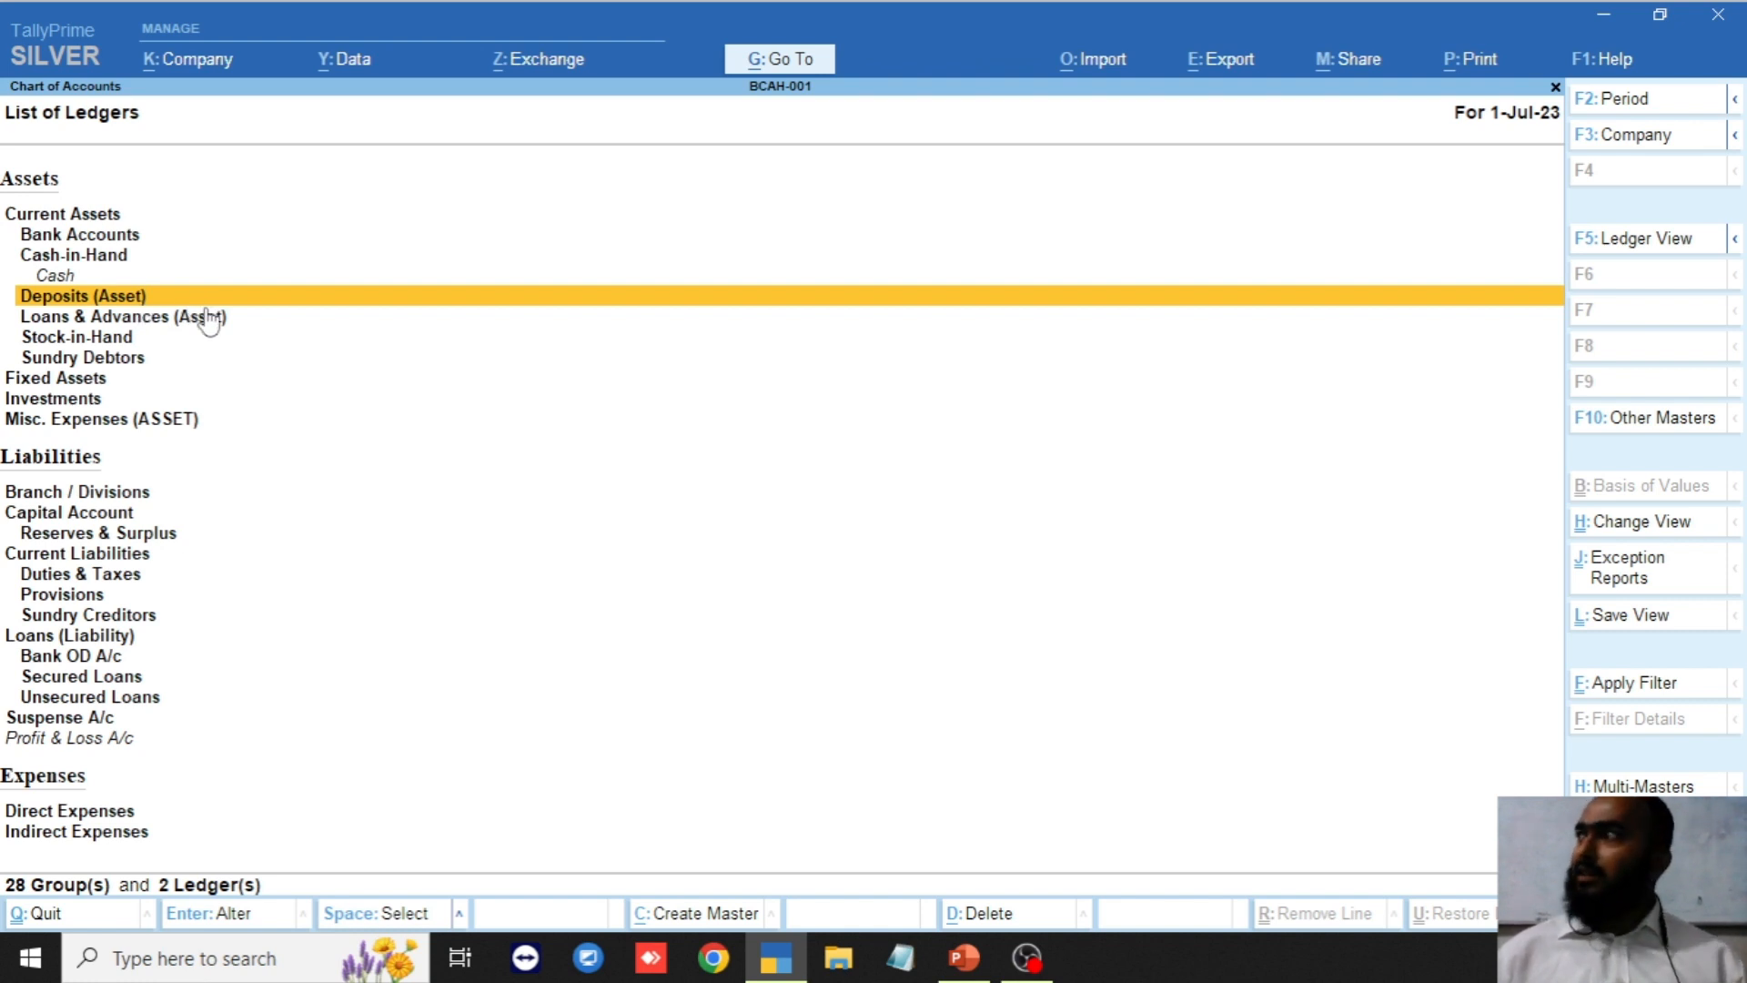
pyautogui.press('Down')
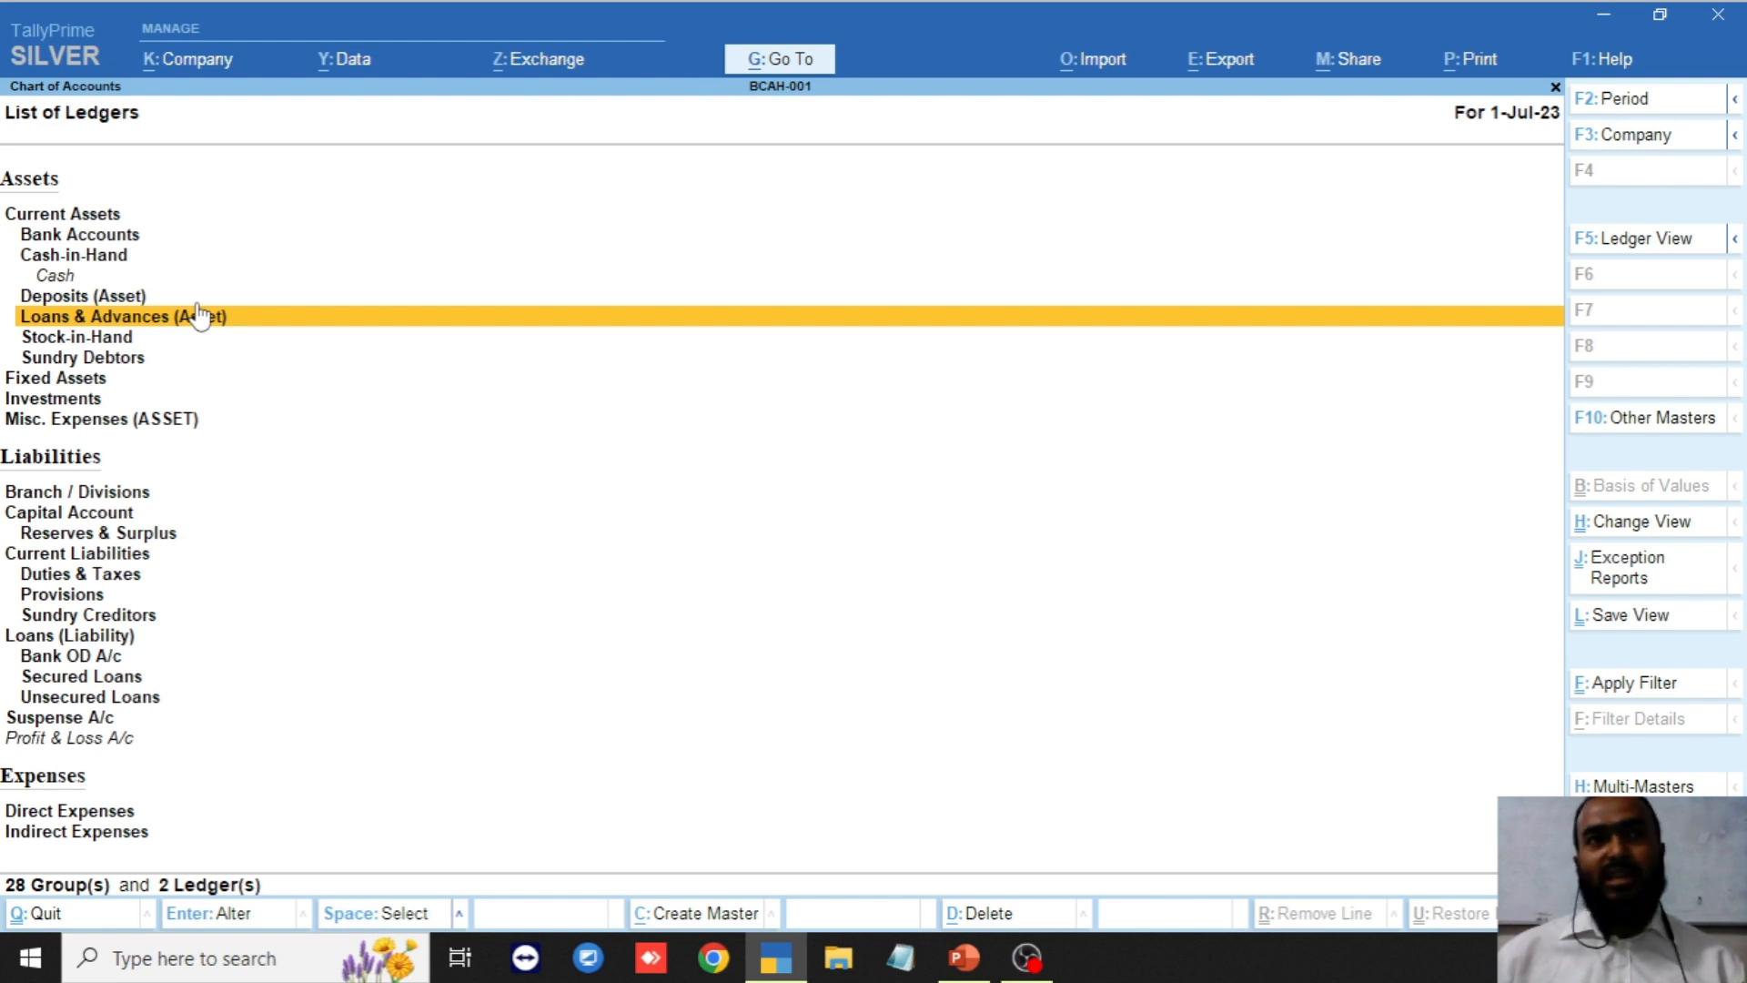
pyautogui.click(162, 341)
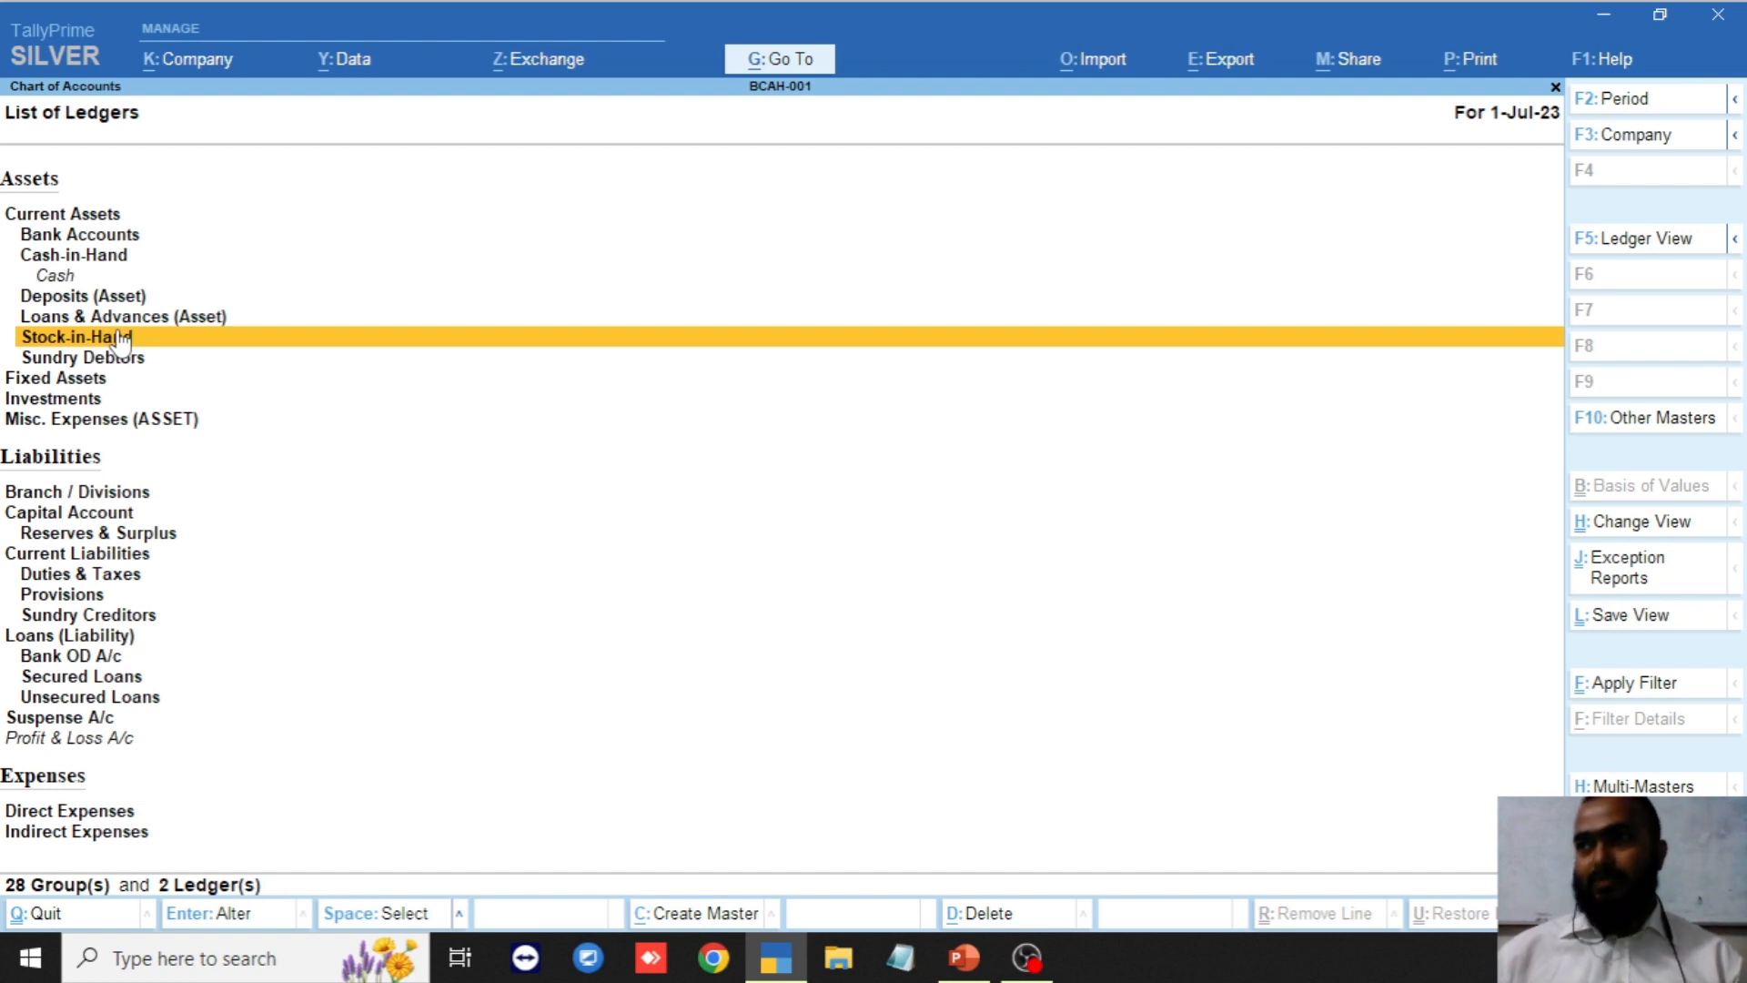
pyautogui.click(197, 355)
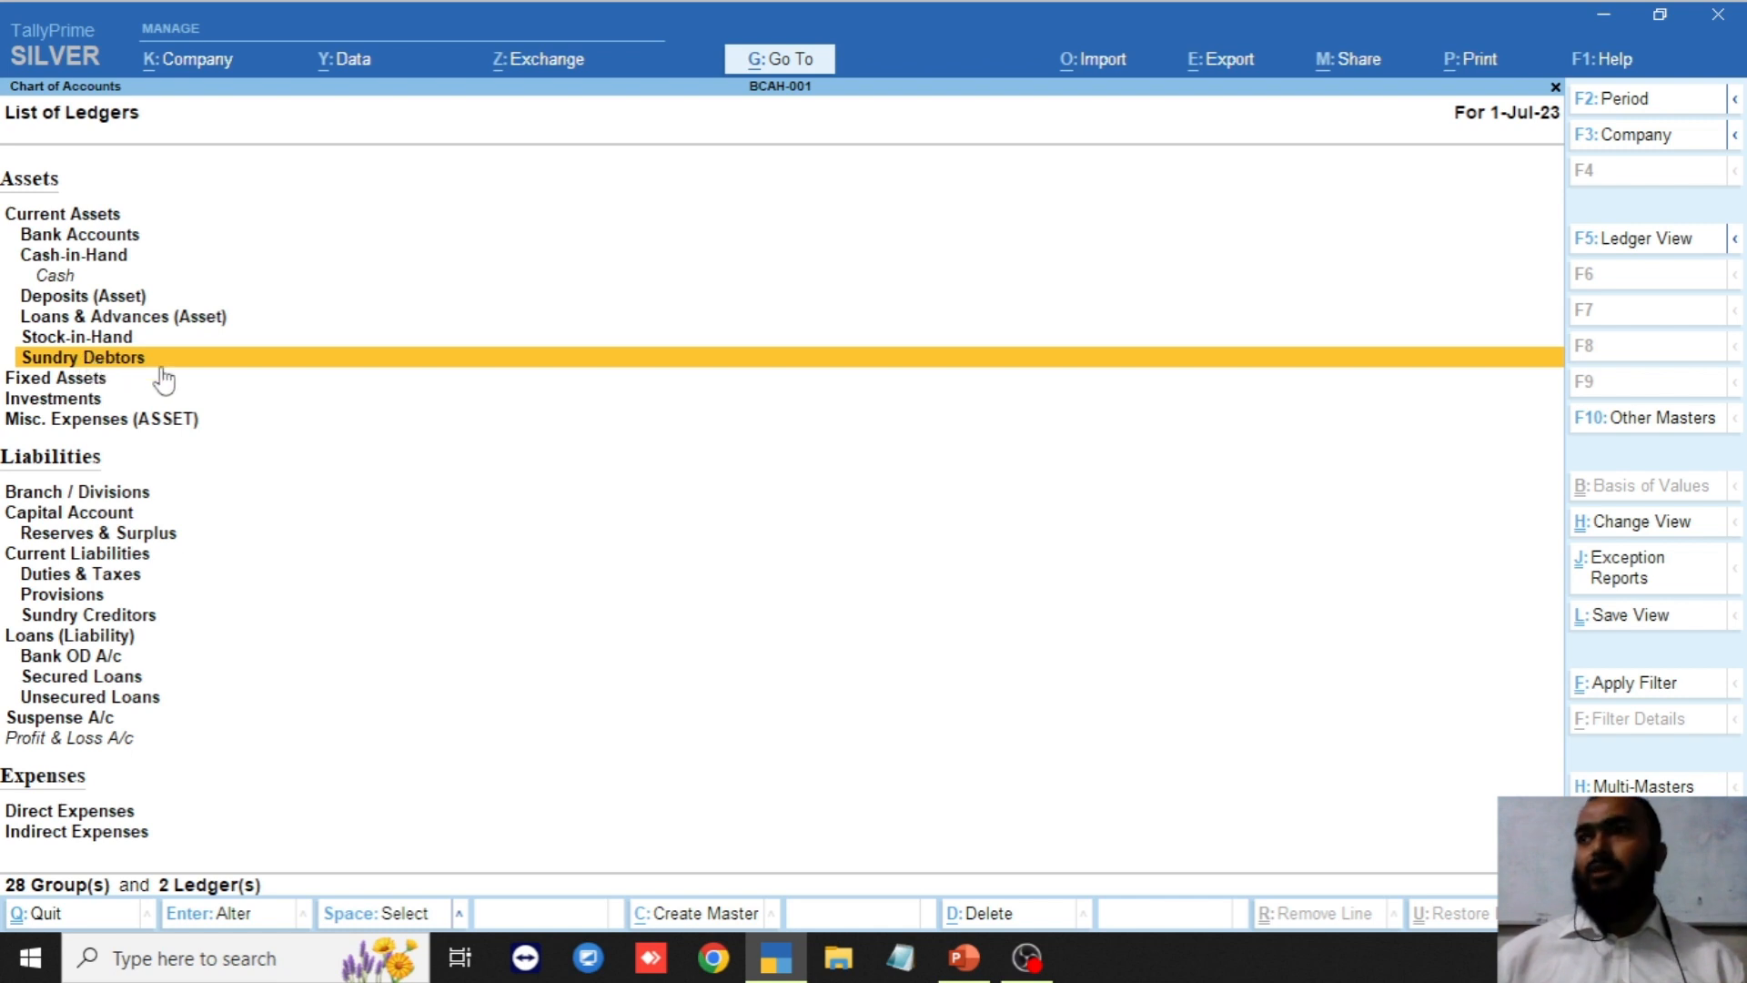
pyautogui.click(164, 378)
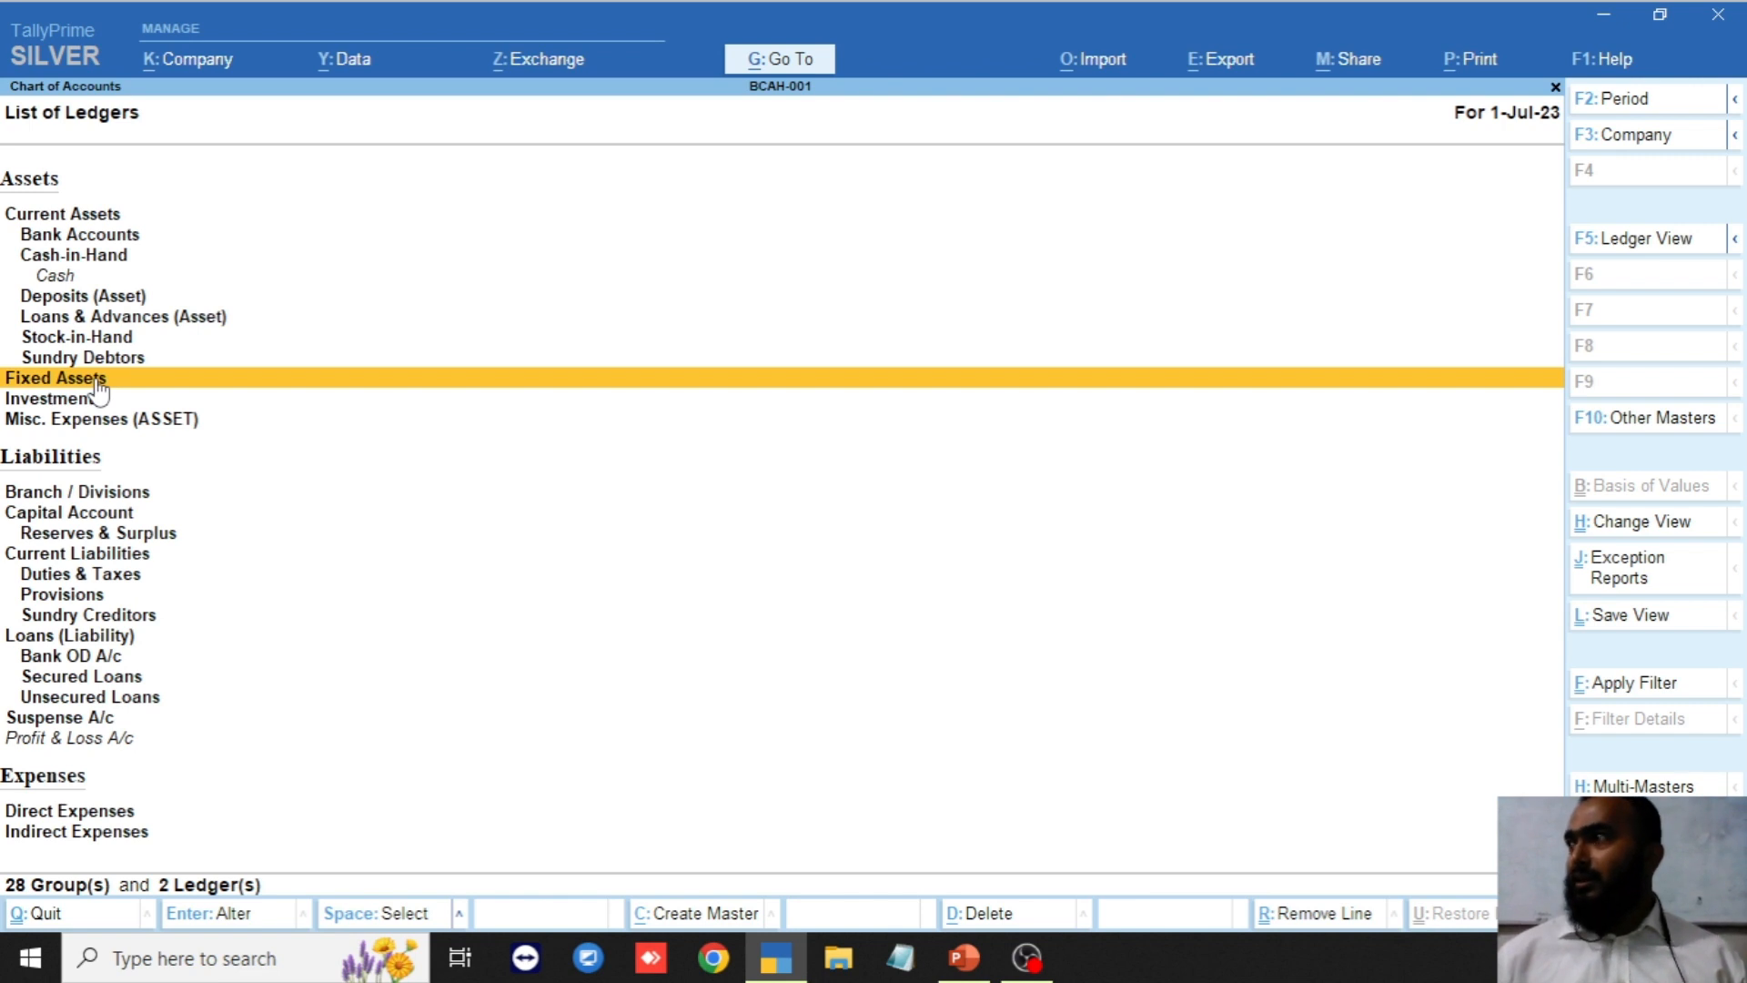
pyautogui.click(102, 395)
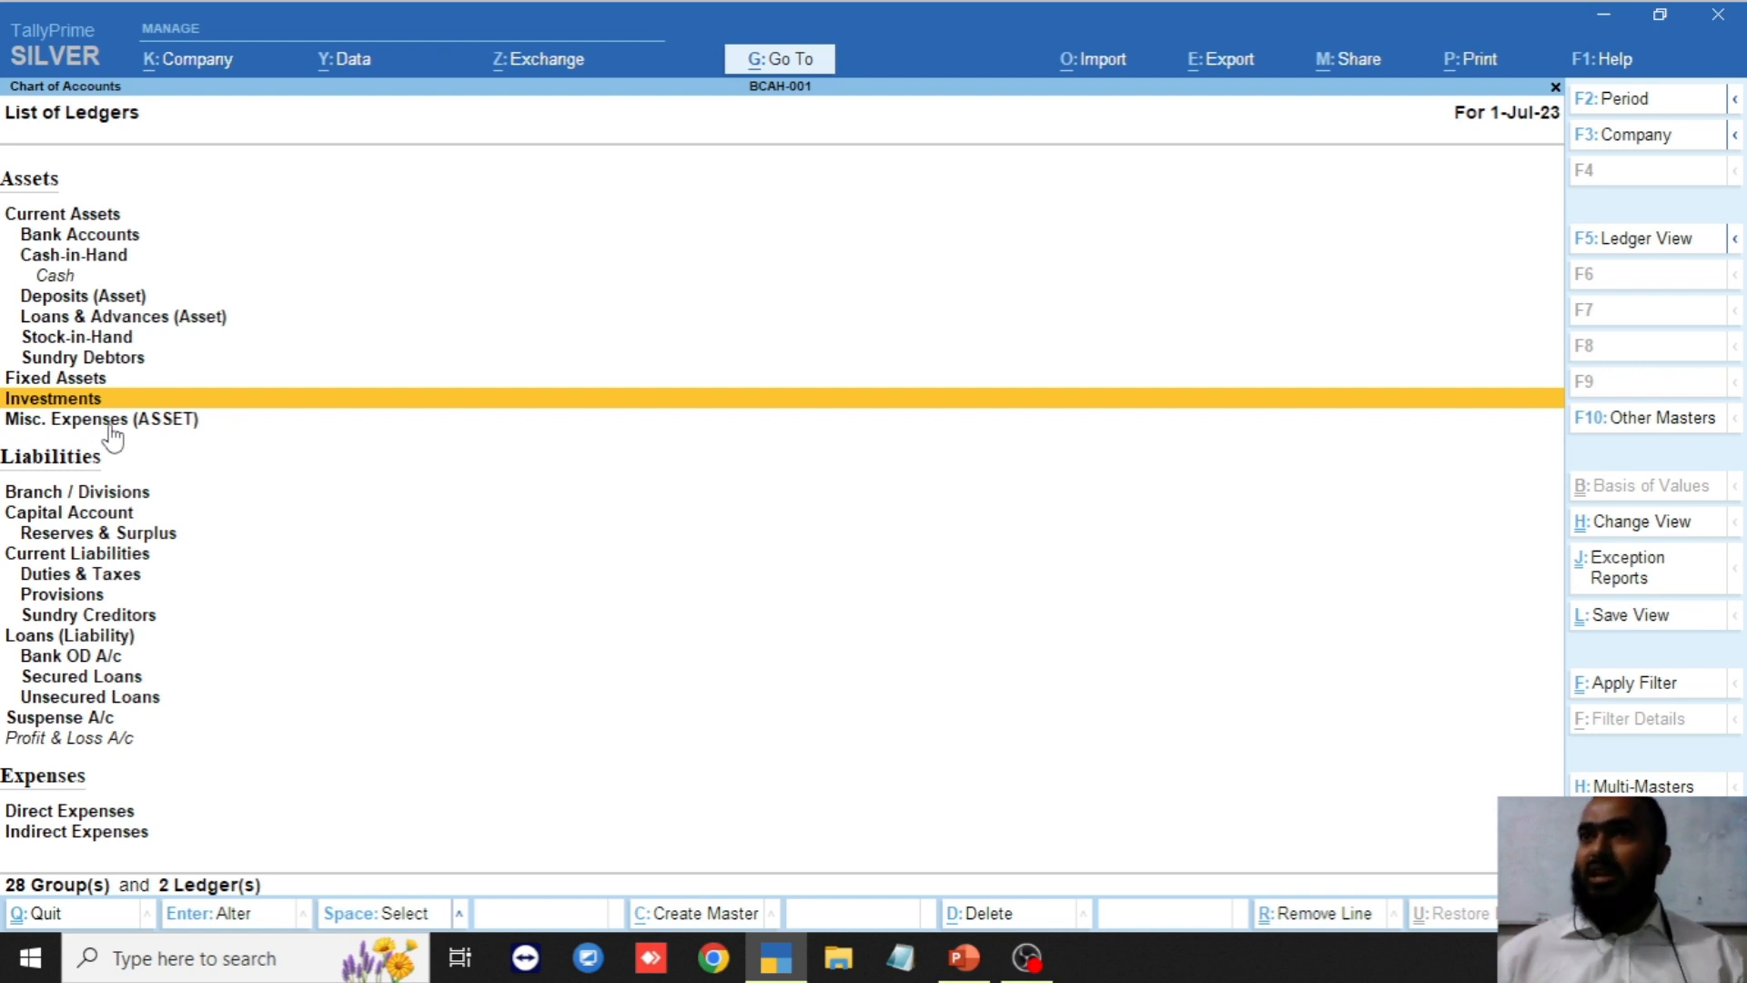
pyautogui.press('Up')
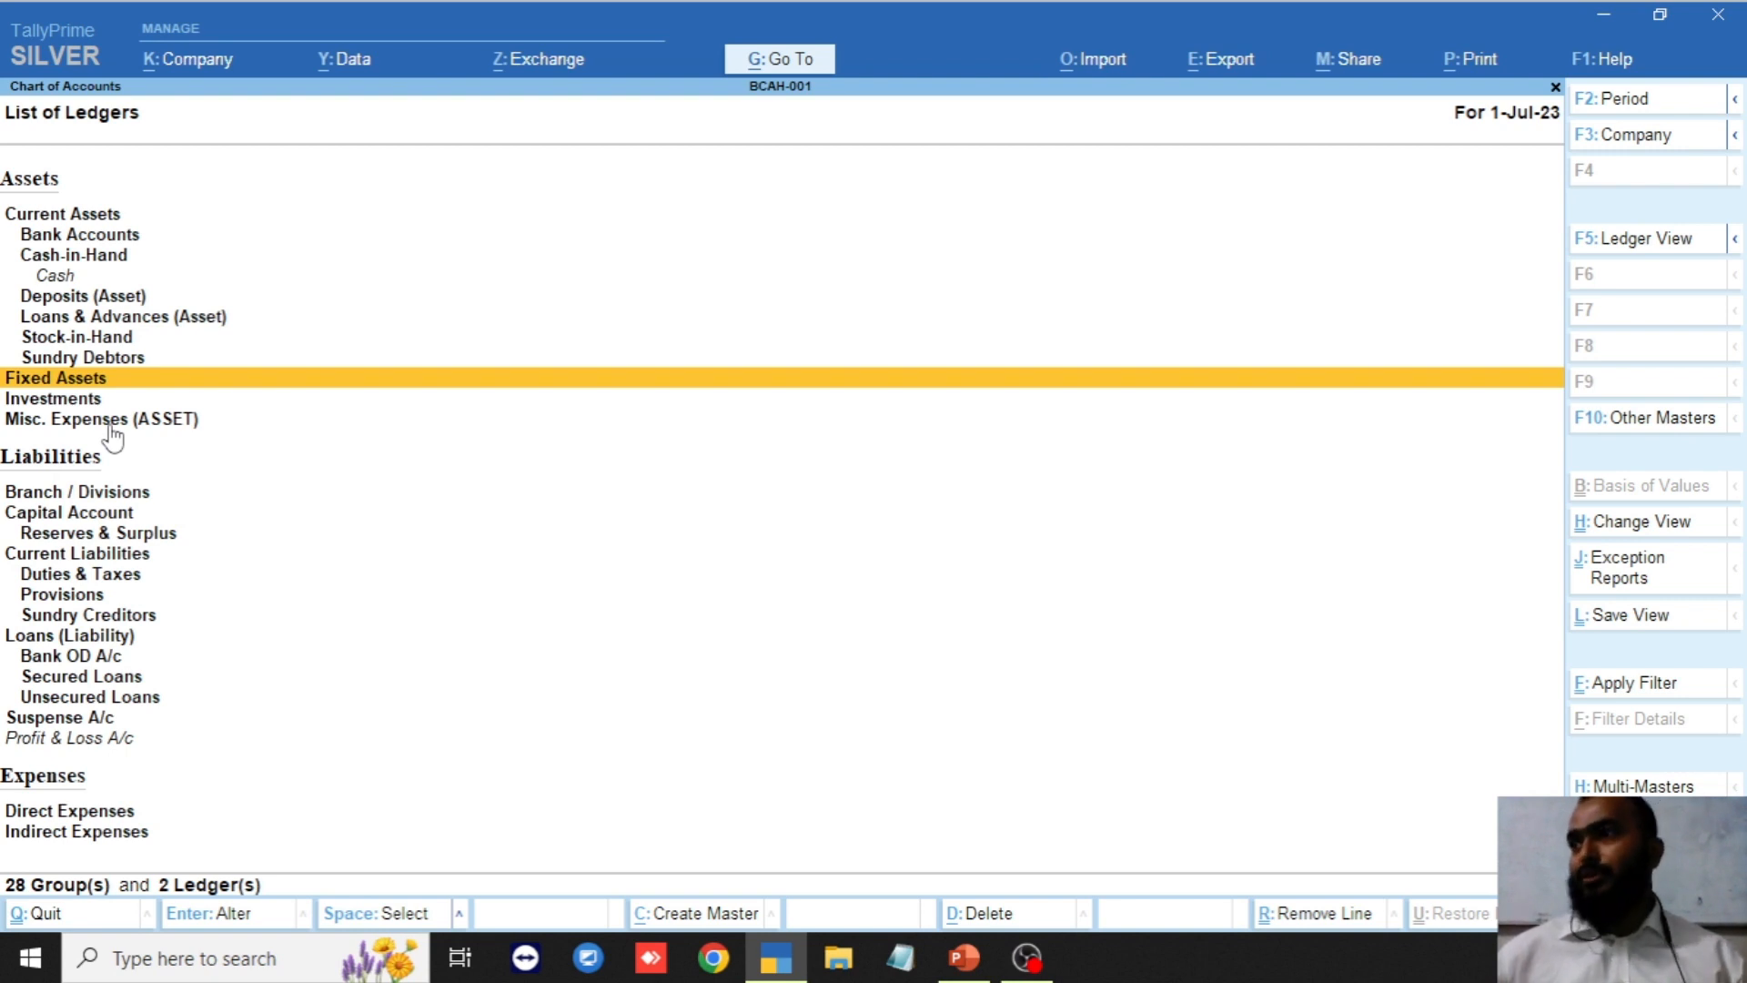
pyautogui.press('Down')
pyautogui.press('Down')
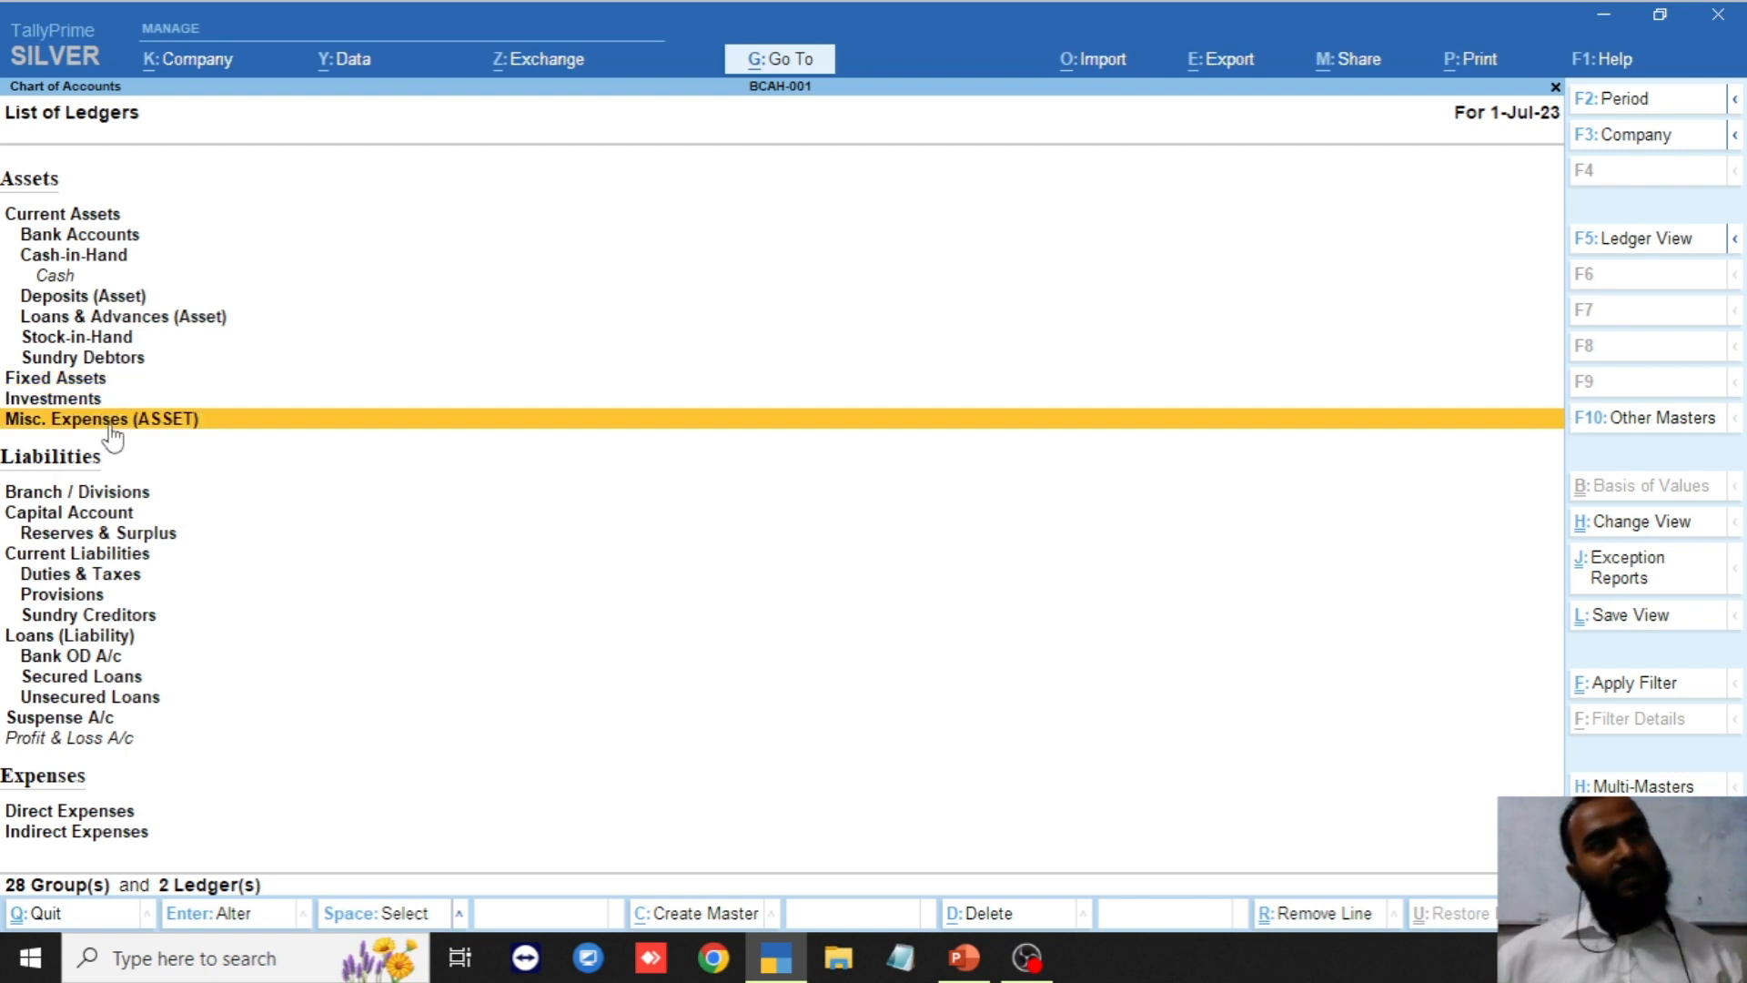
pyautogui.press('Down')
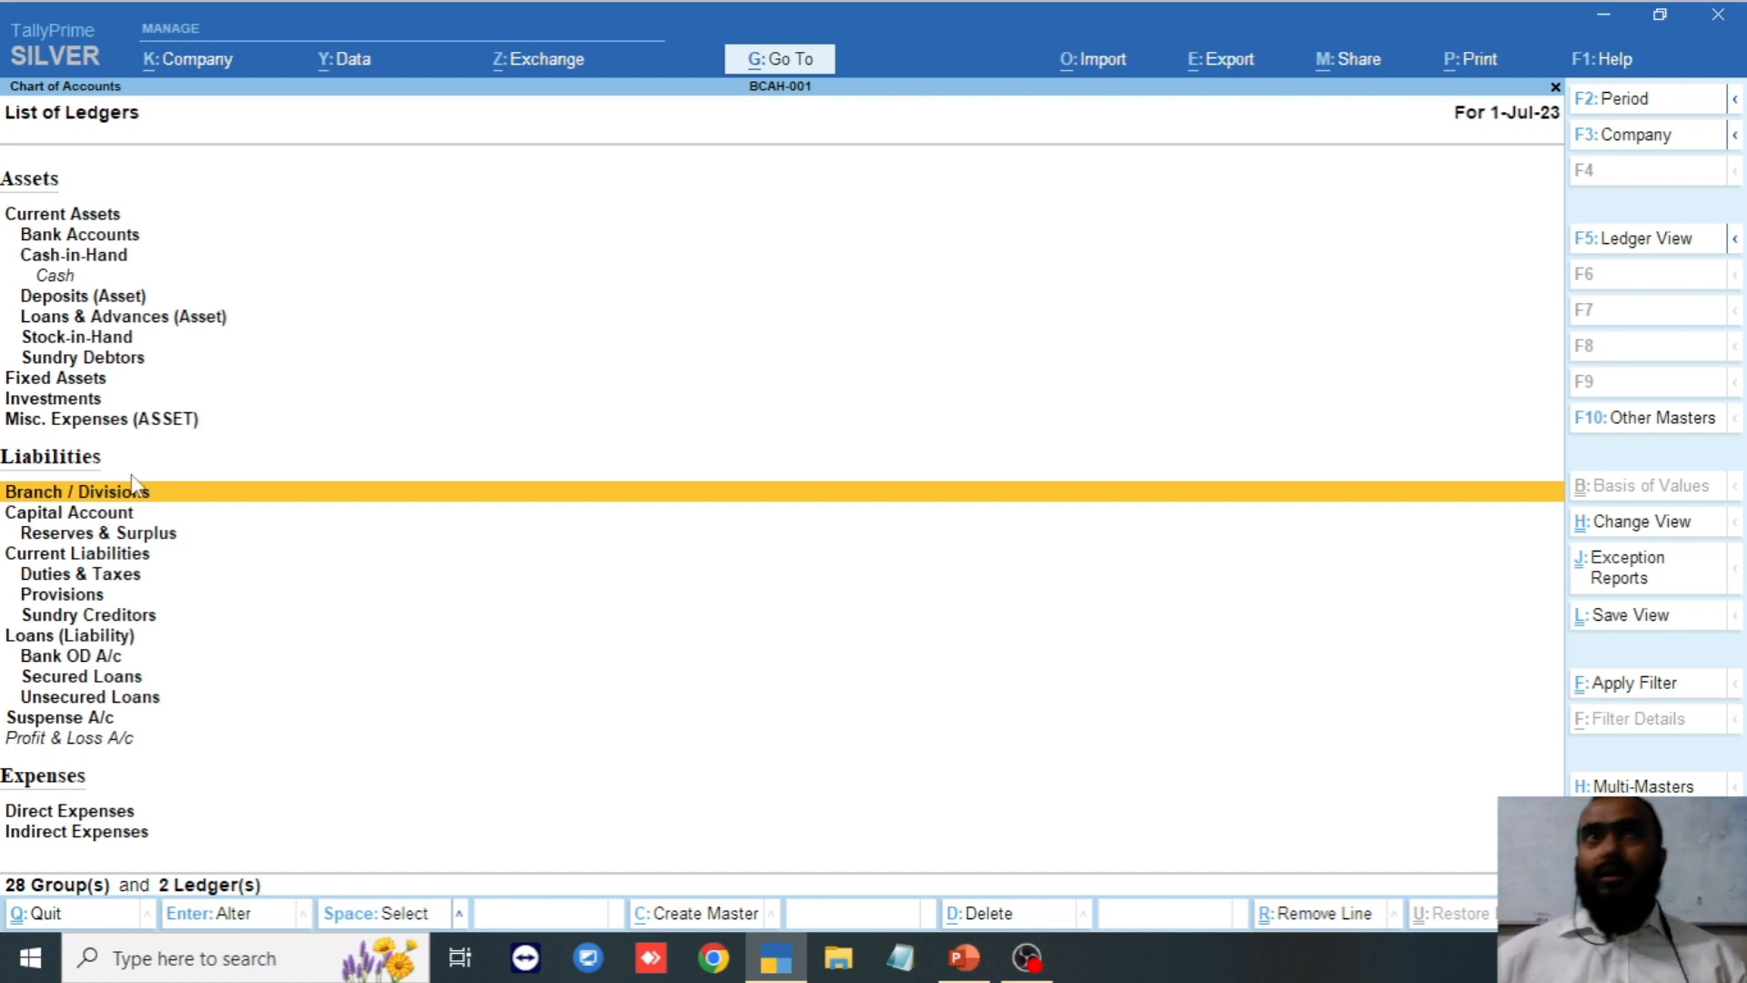
pyautogui.press('Down')
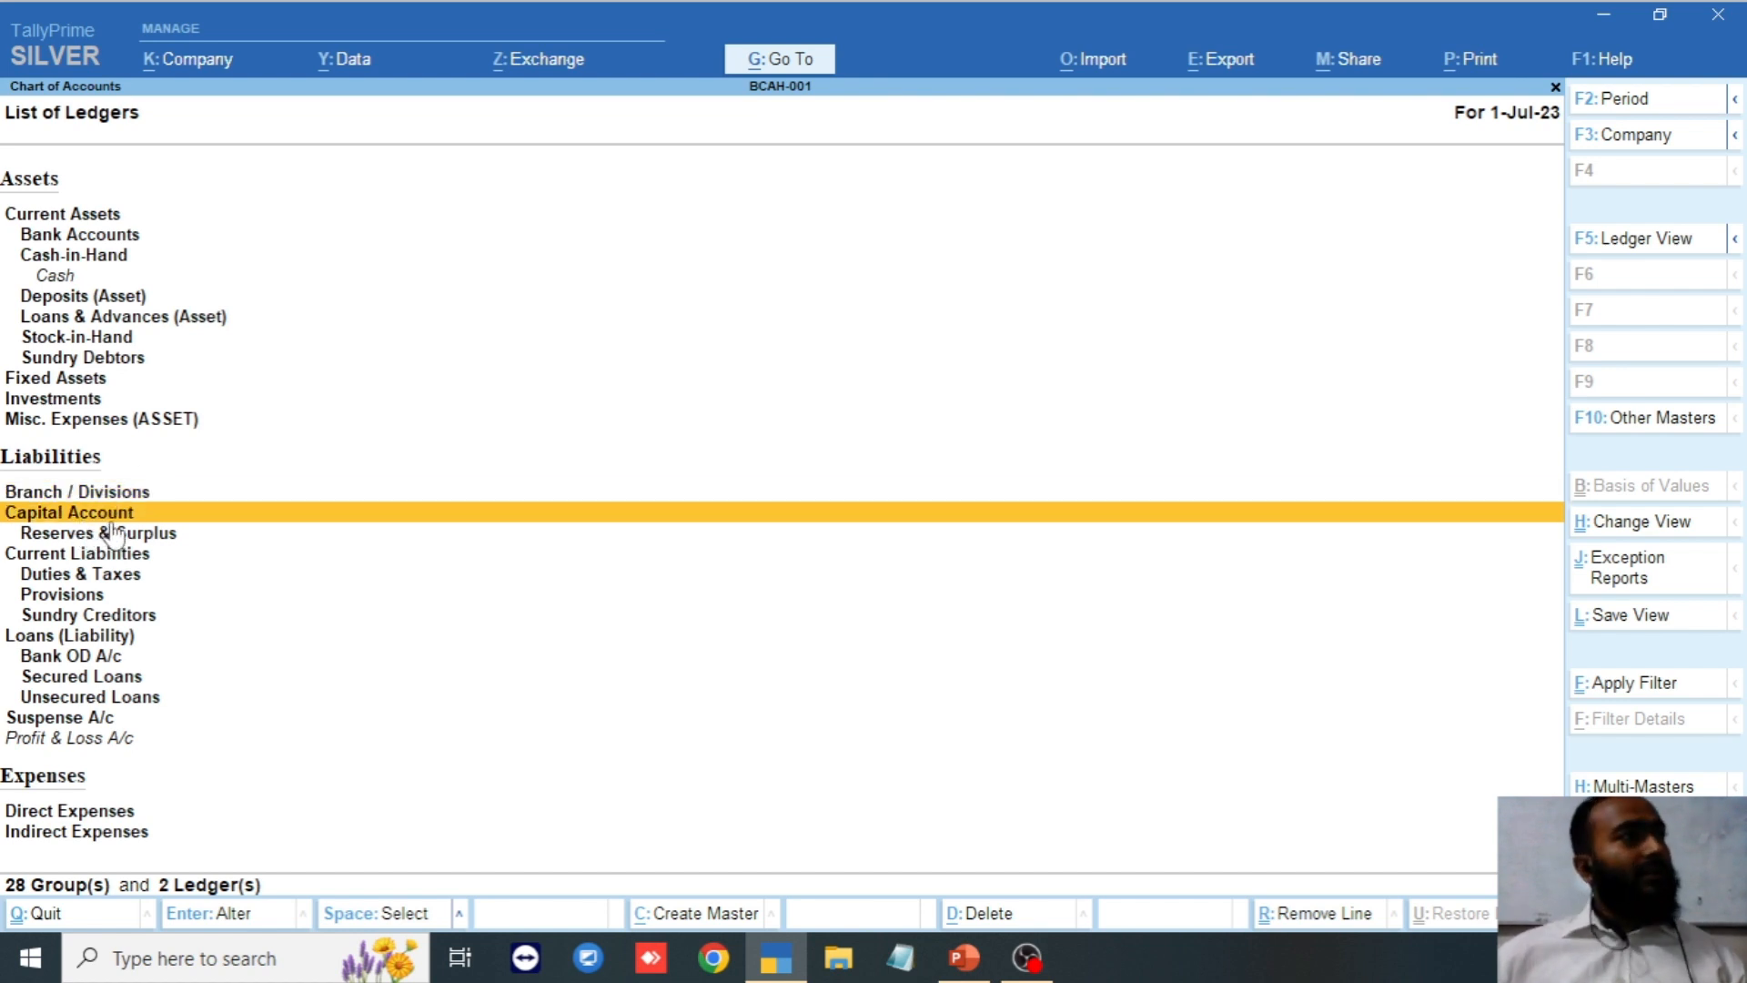
pyautogui.click(112, 534)
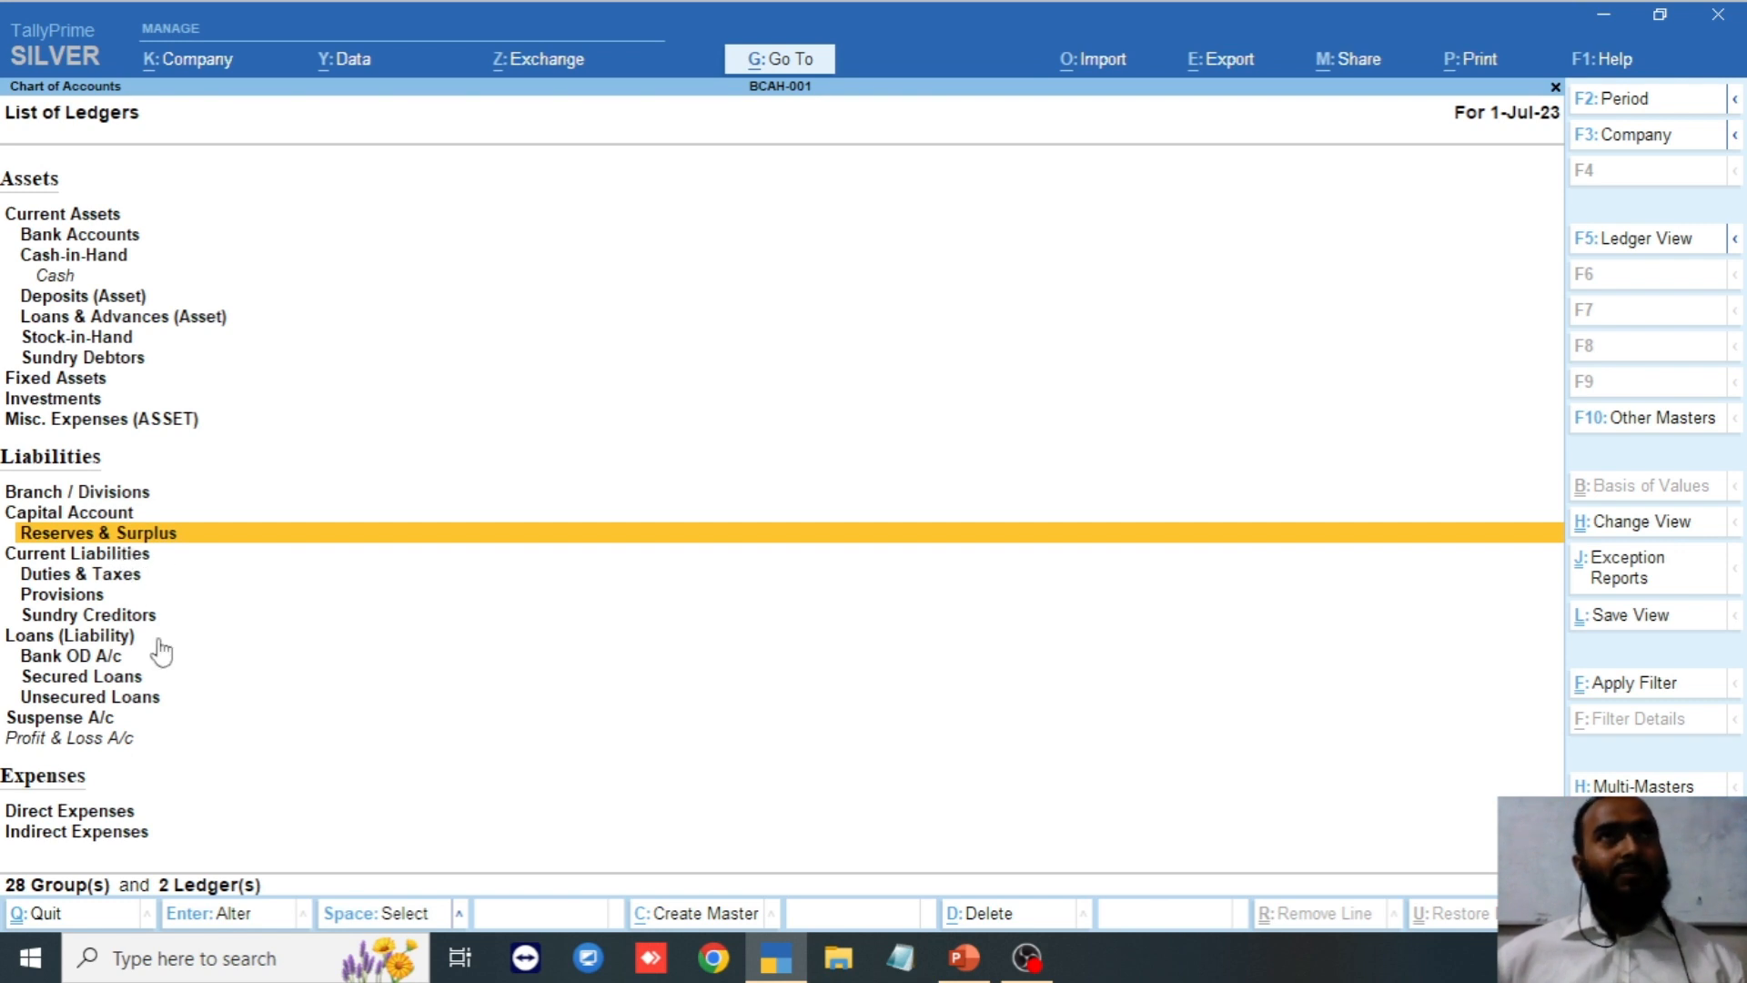
pyautogui.press('Down')
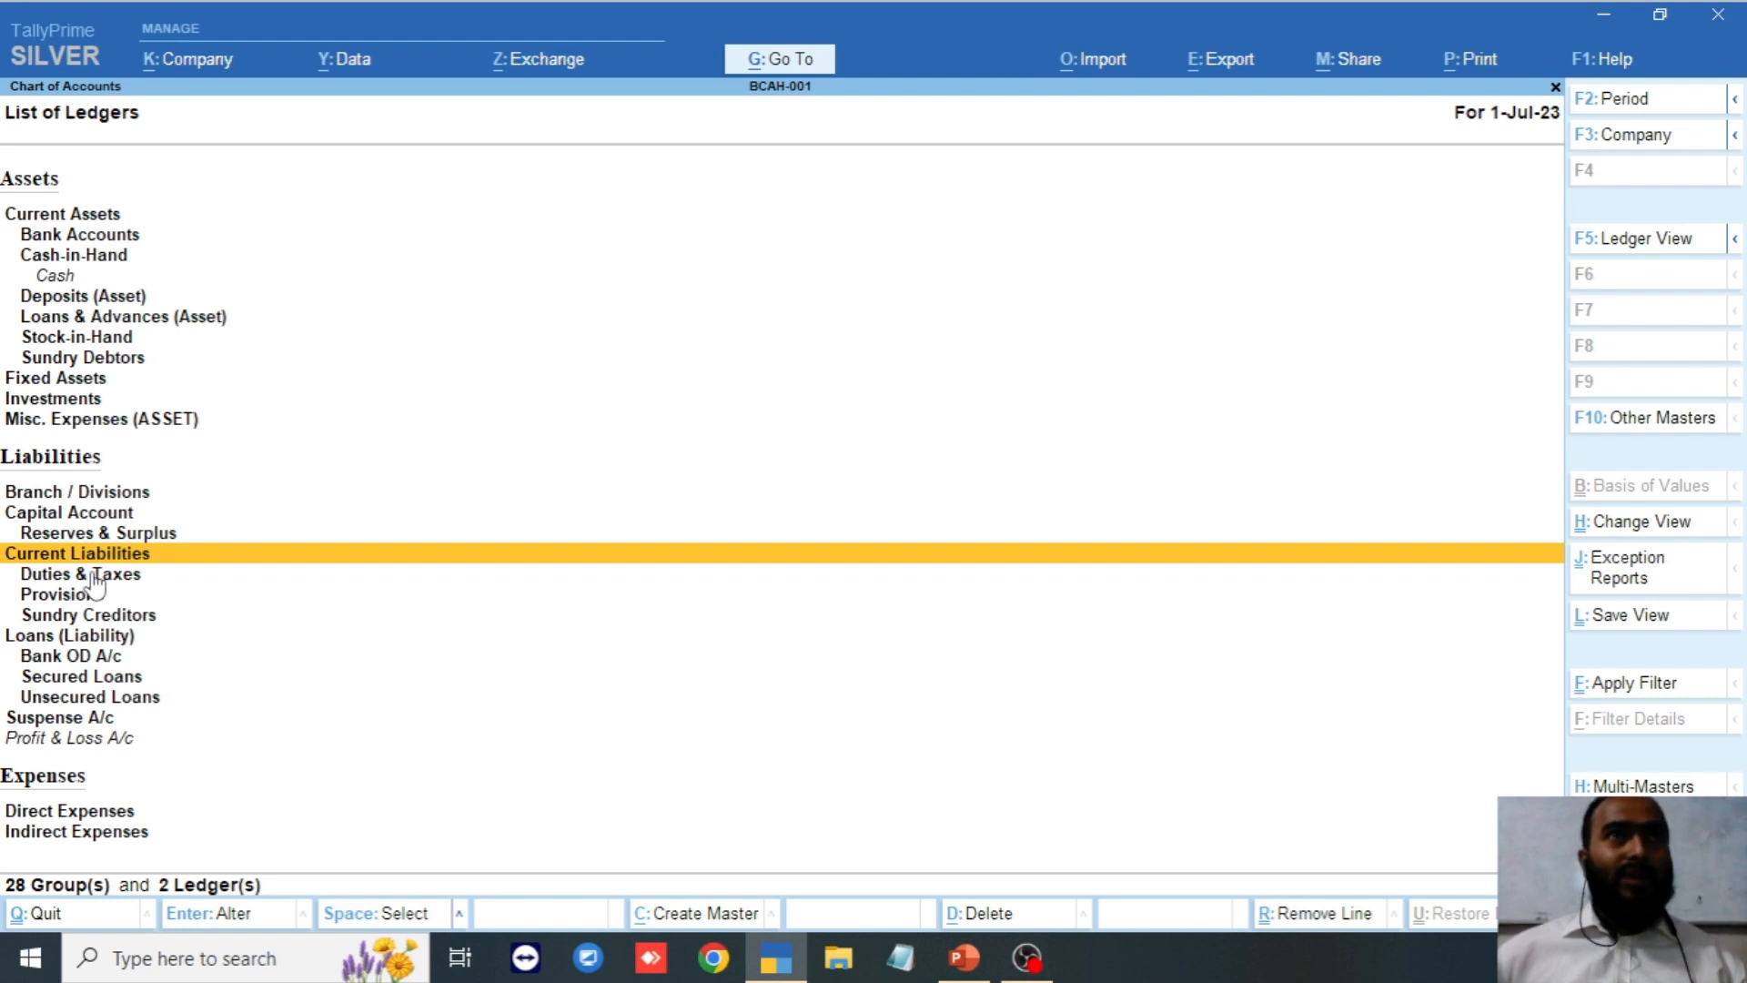
pyautogui.click(162, 585)
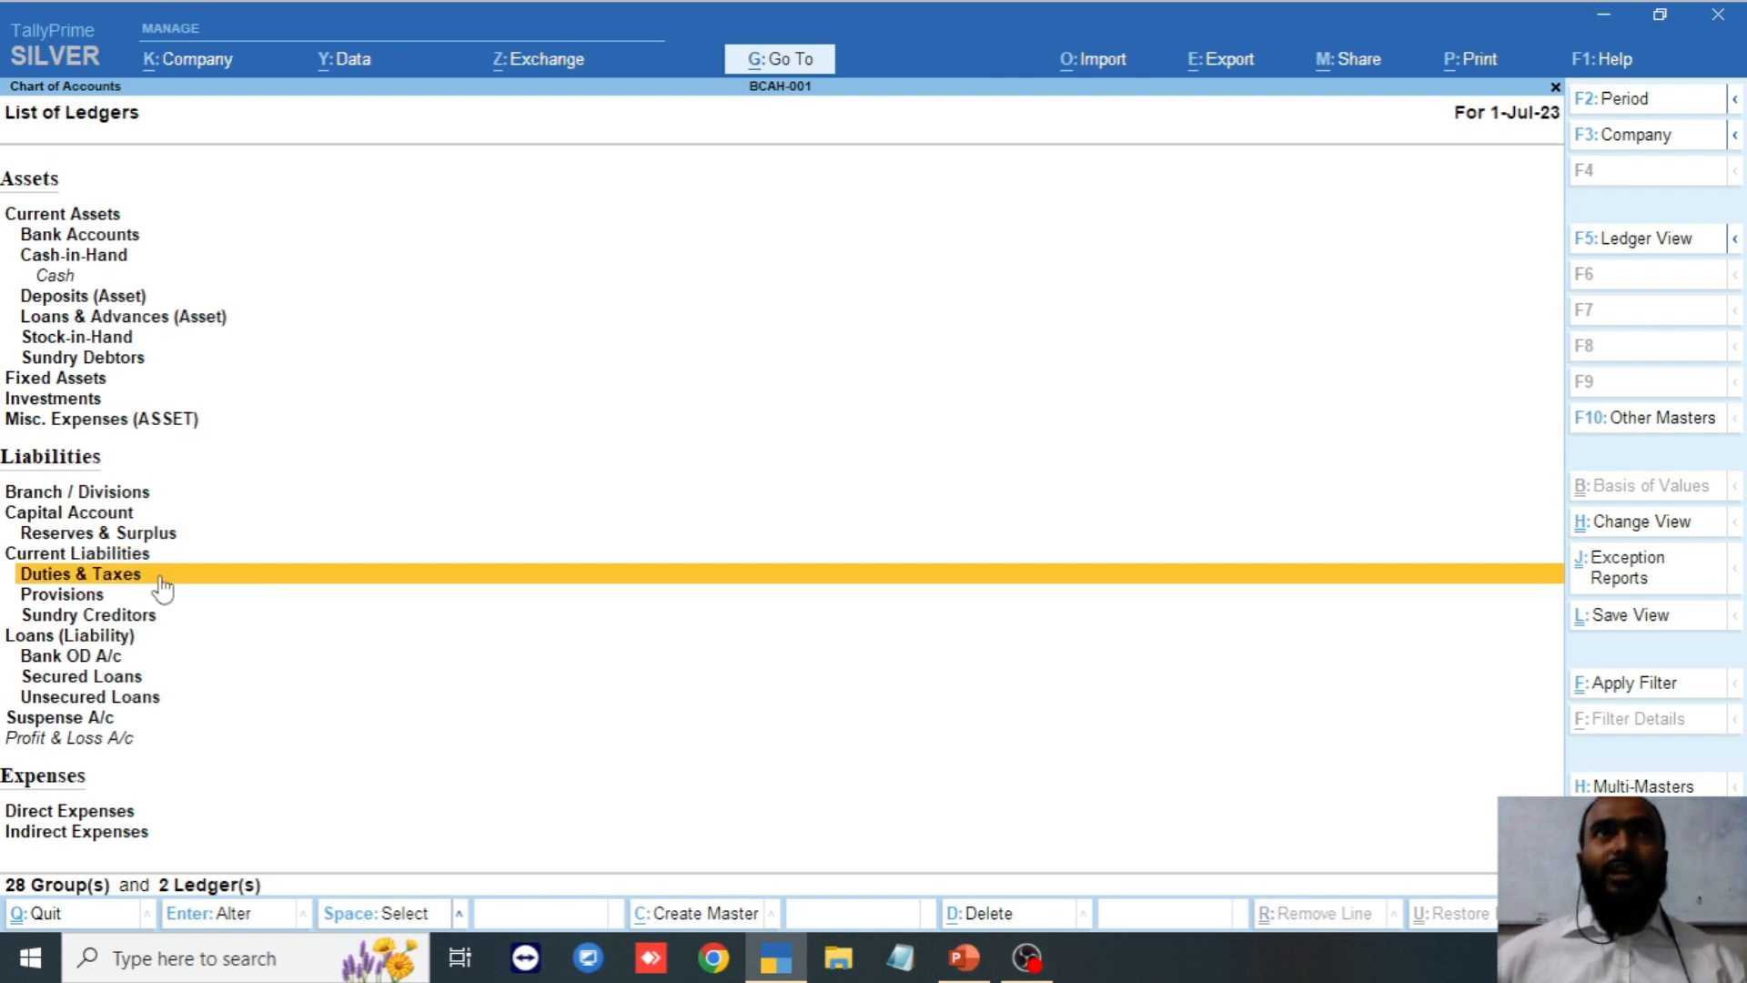
pyautogui.press('Down')
pyautogui.press('Down')
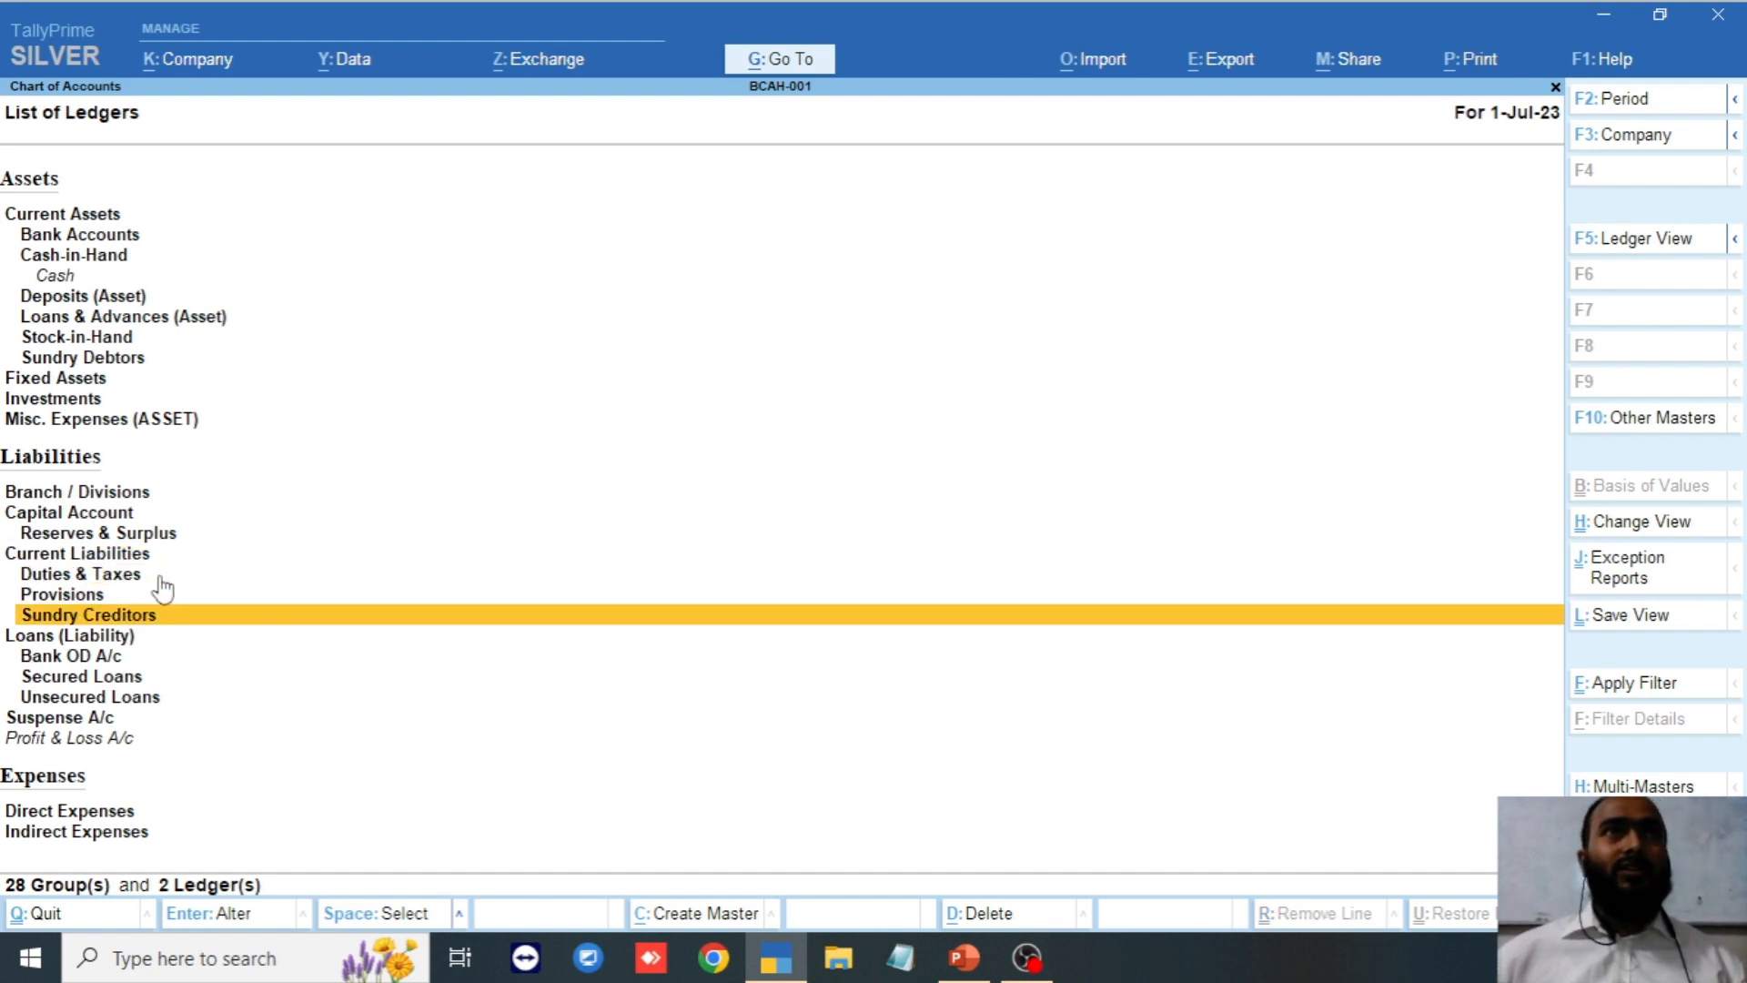
pyautogui.click(162, 585)
pyautogui.press('Up')
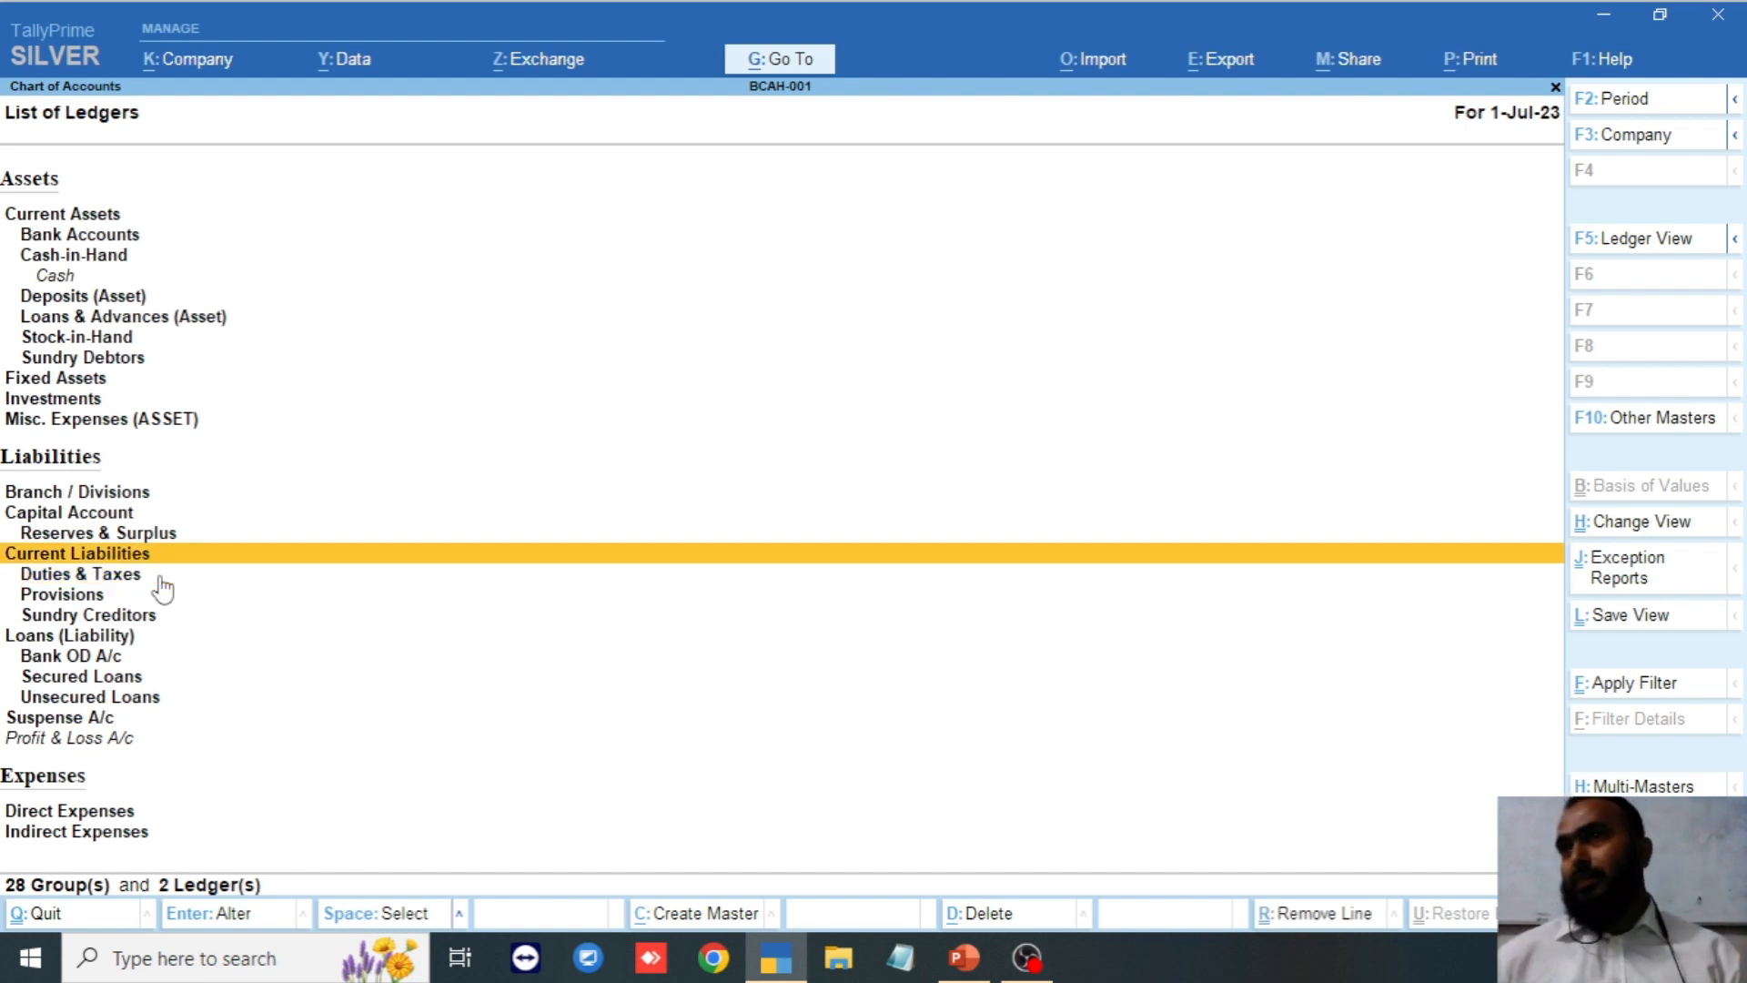
pyautogui.press('Down')
pyautogui.press('Down')
pyautogui.press('Down')
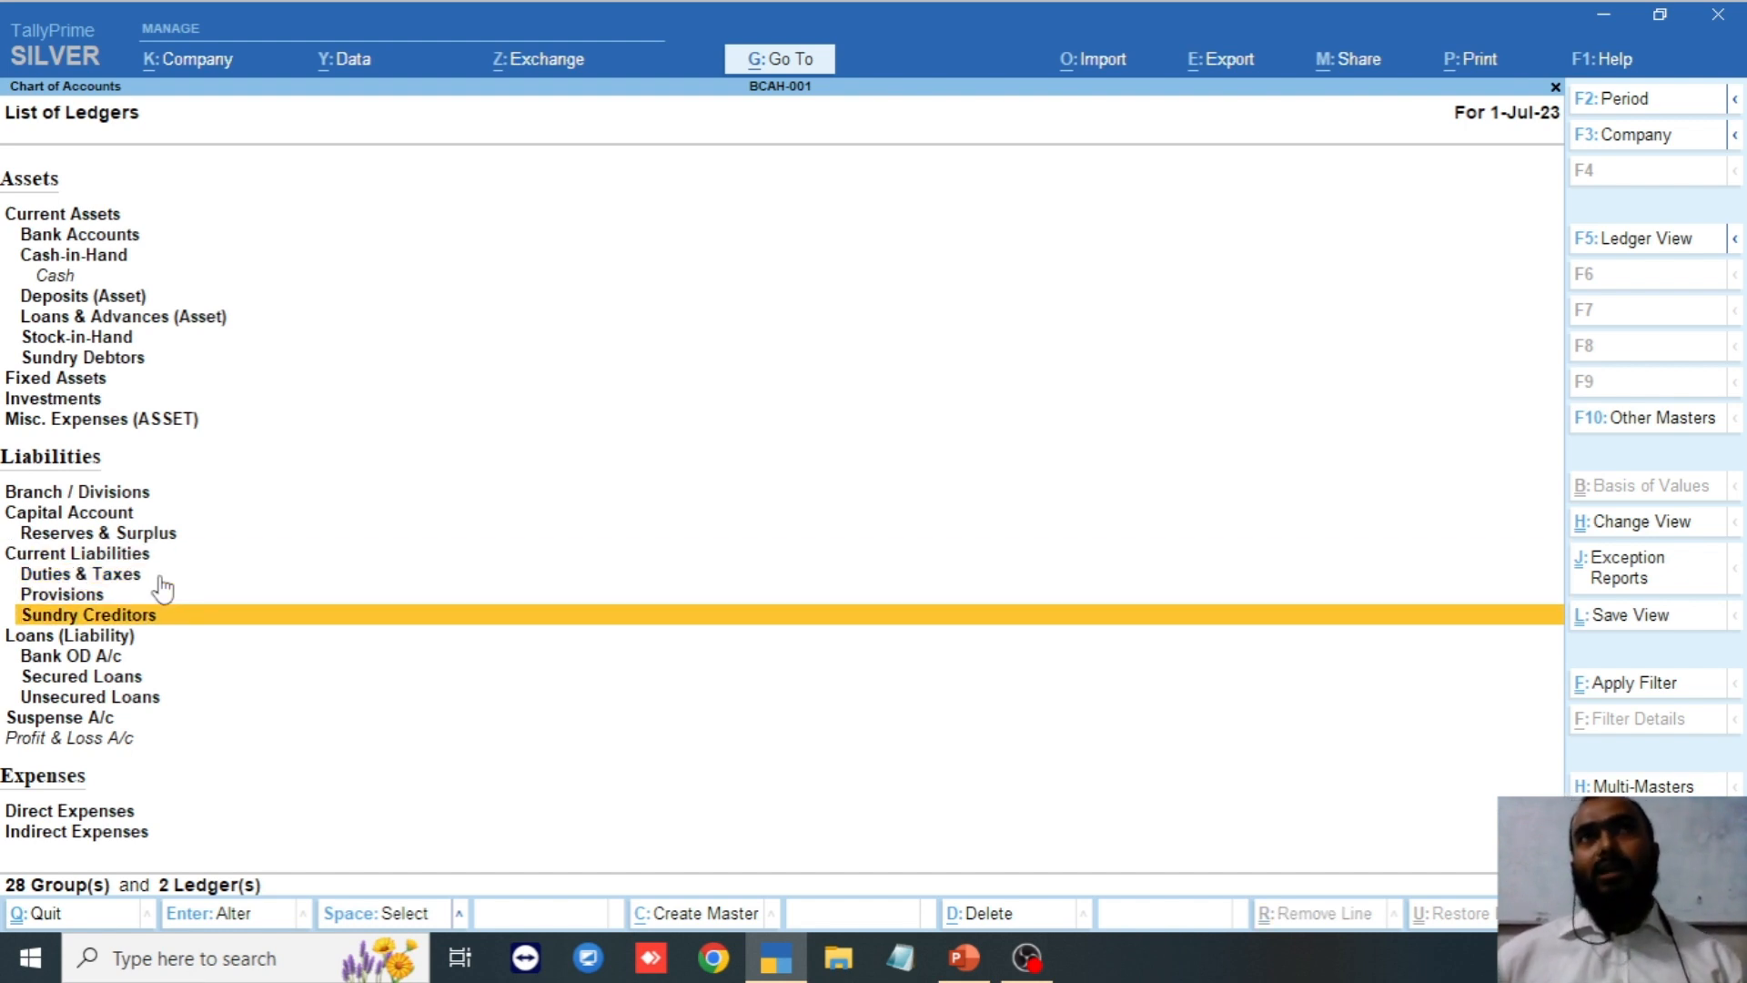
pyautogui.press('Up')
pyautogui.press('Up')
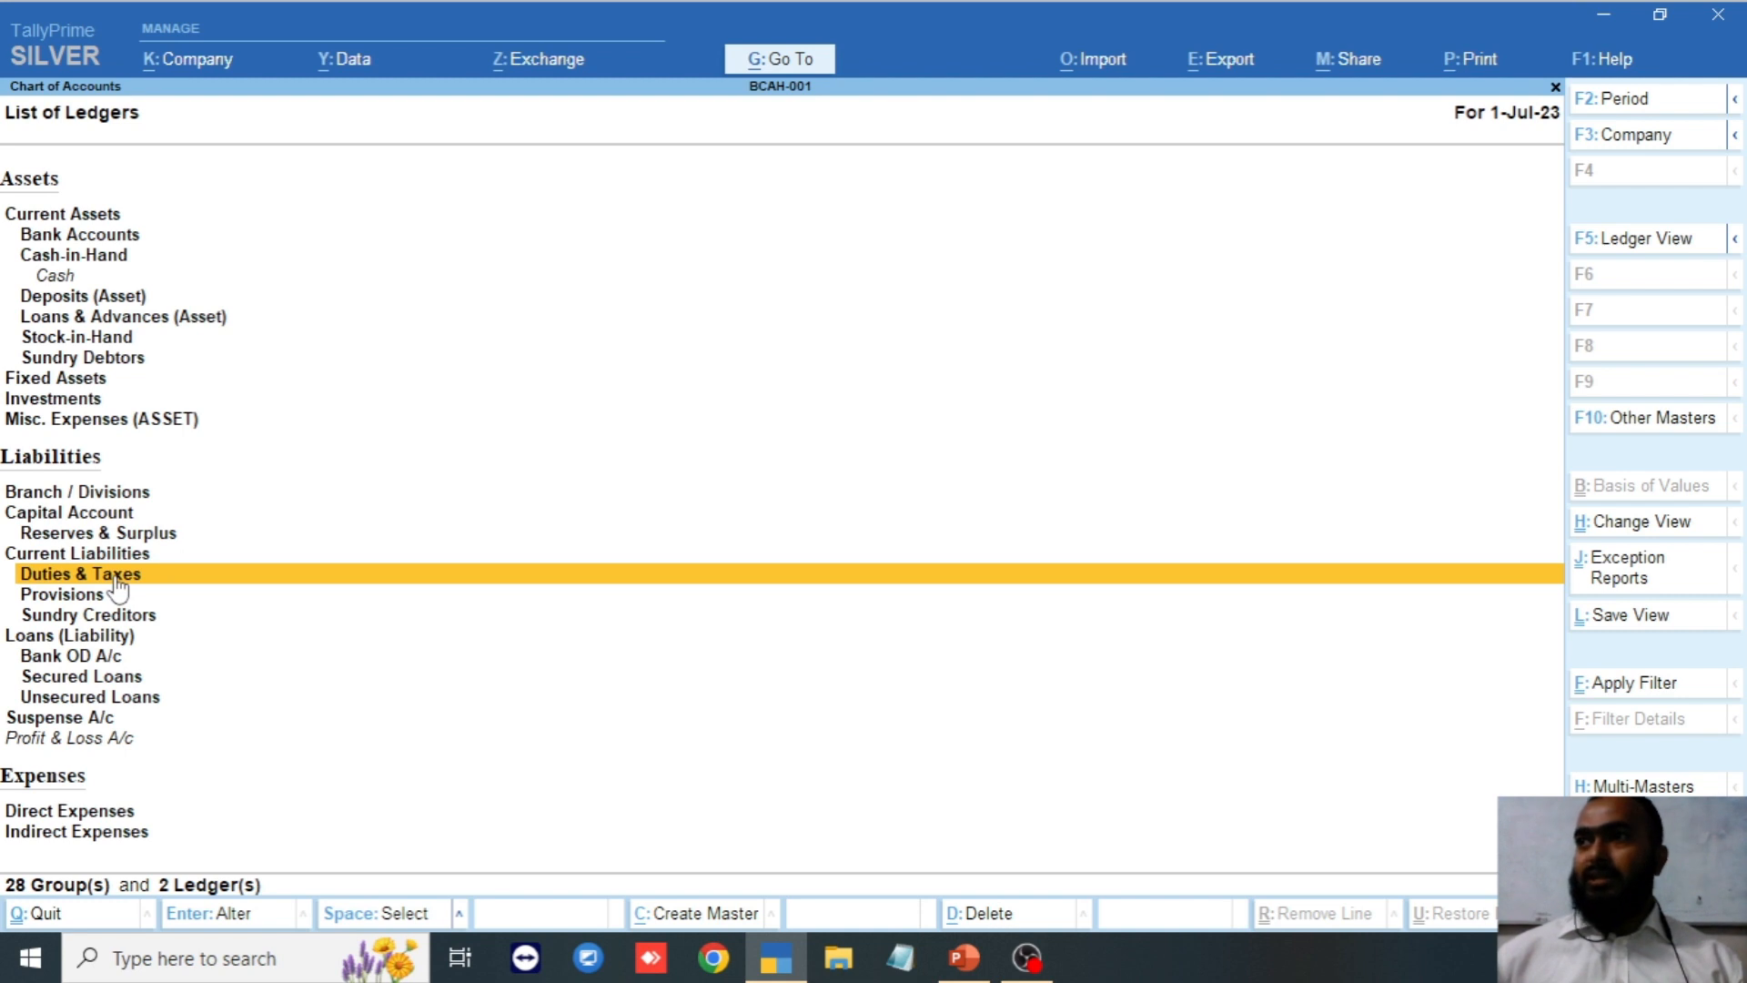
pyautogui.press('Down')
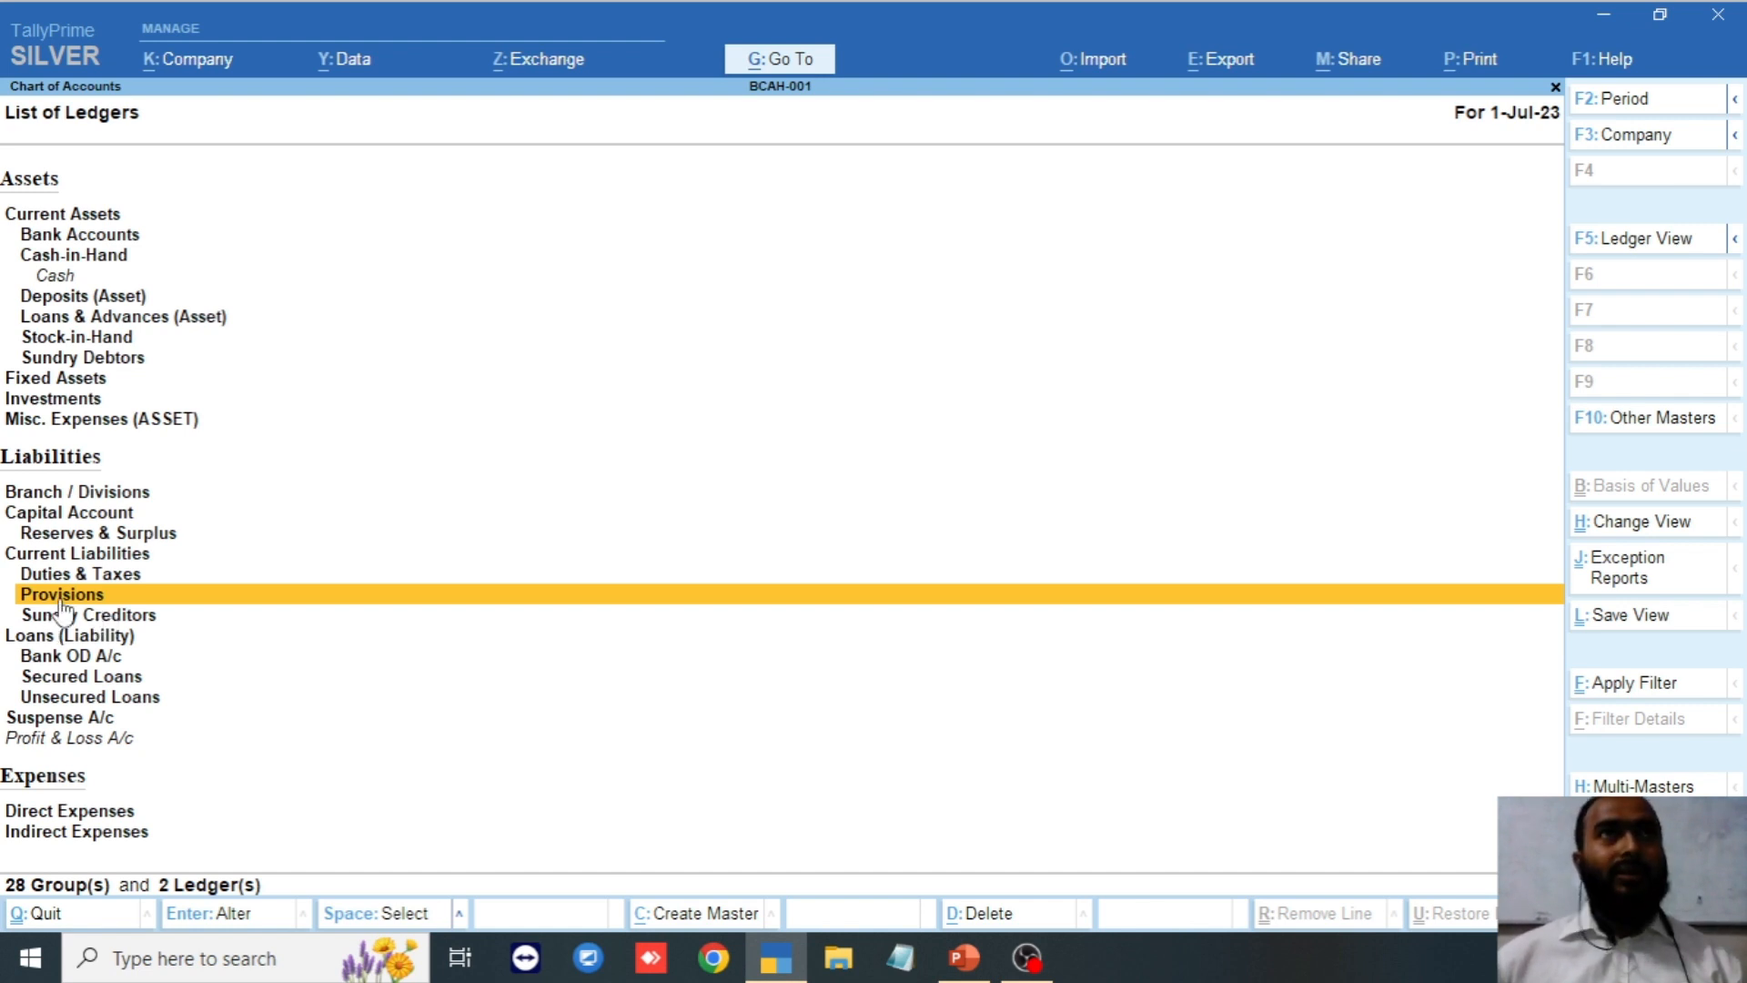
pyautogui.click(187, 620)
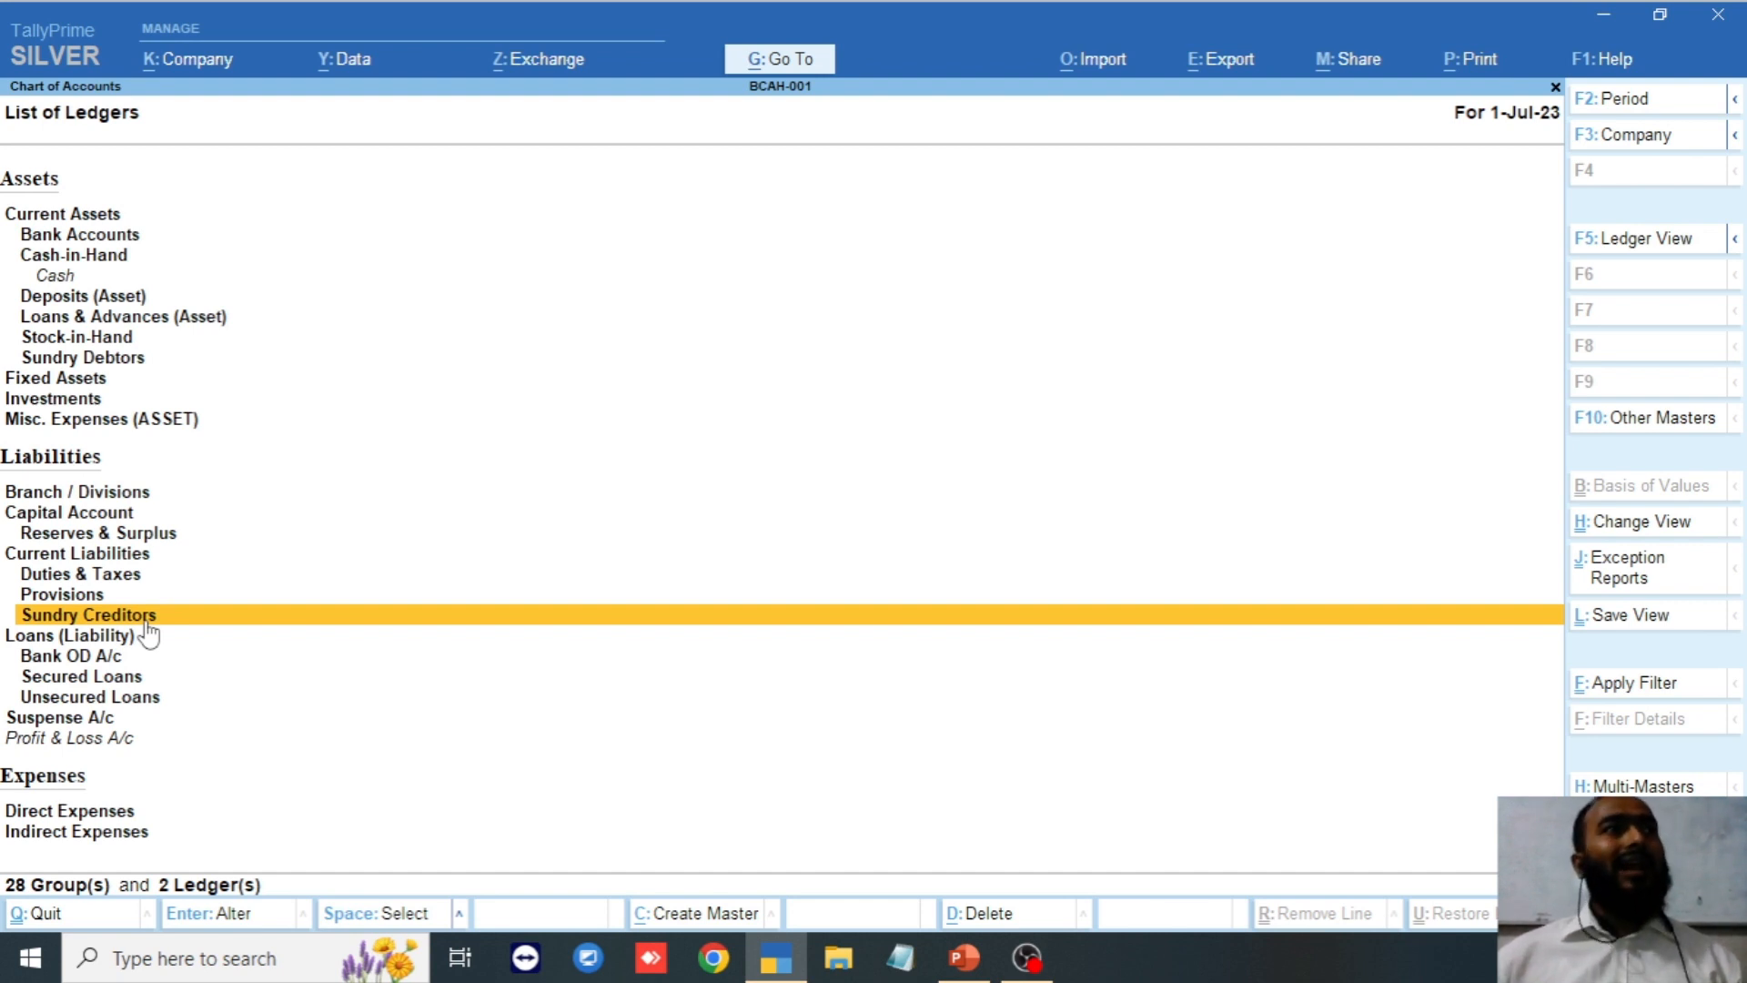
pyautogui.press('Up')
pyautogui.press('Up')
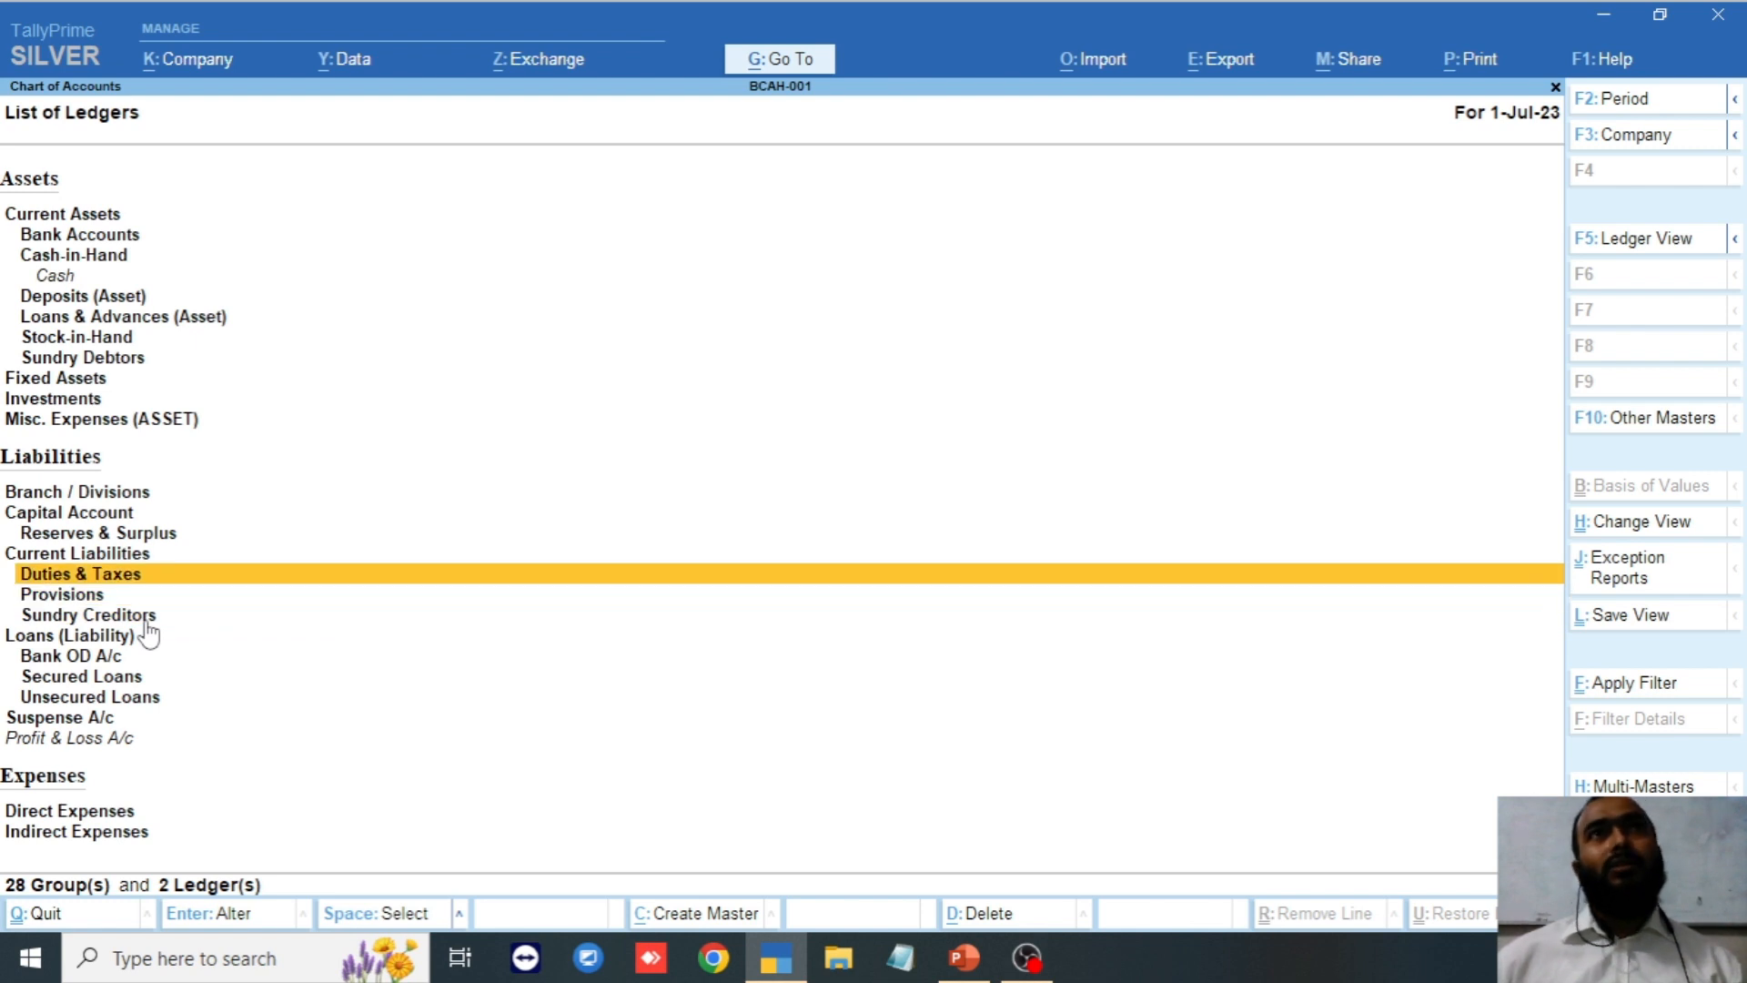
pyautogui.press('Up')
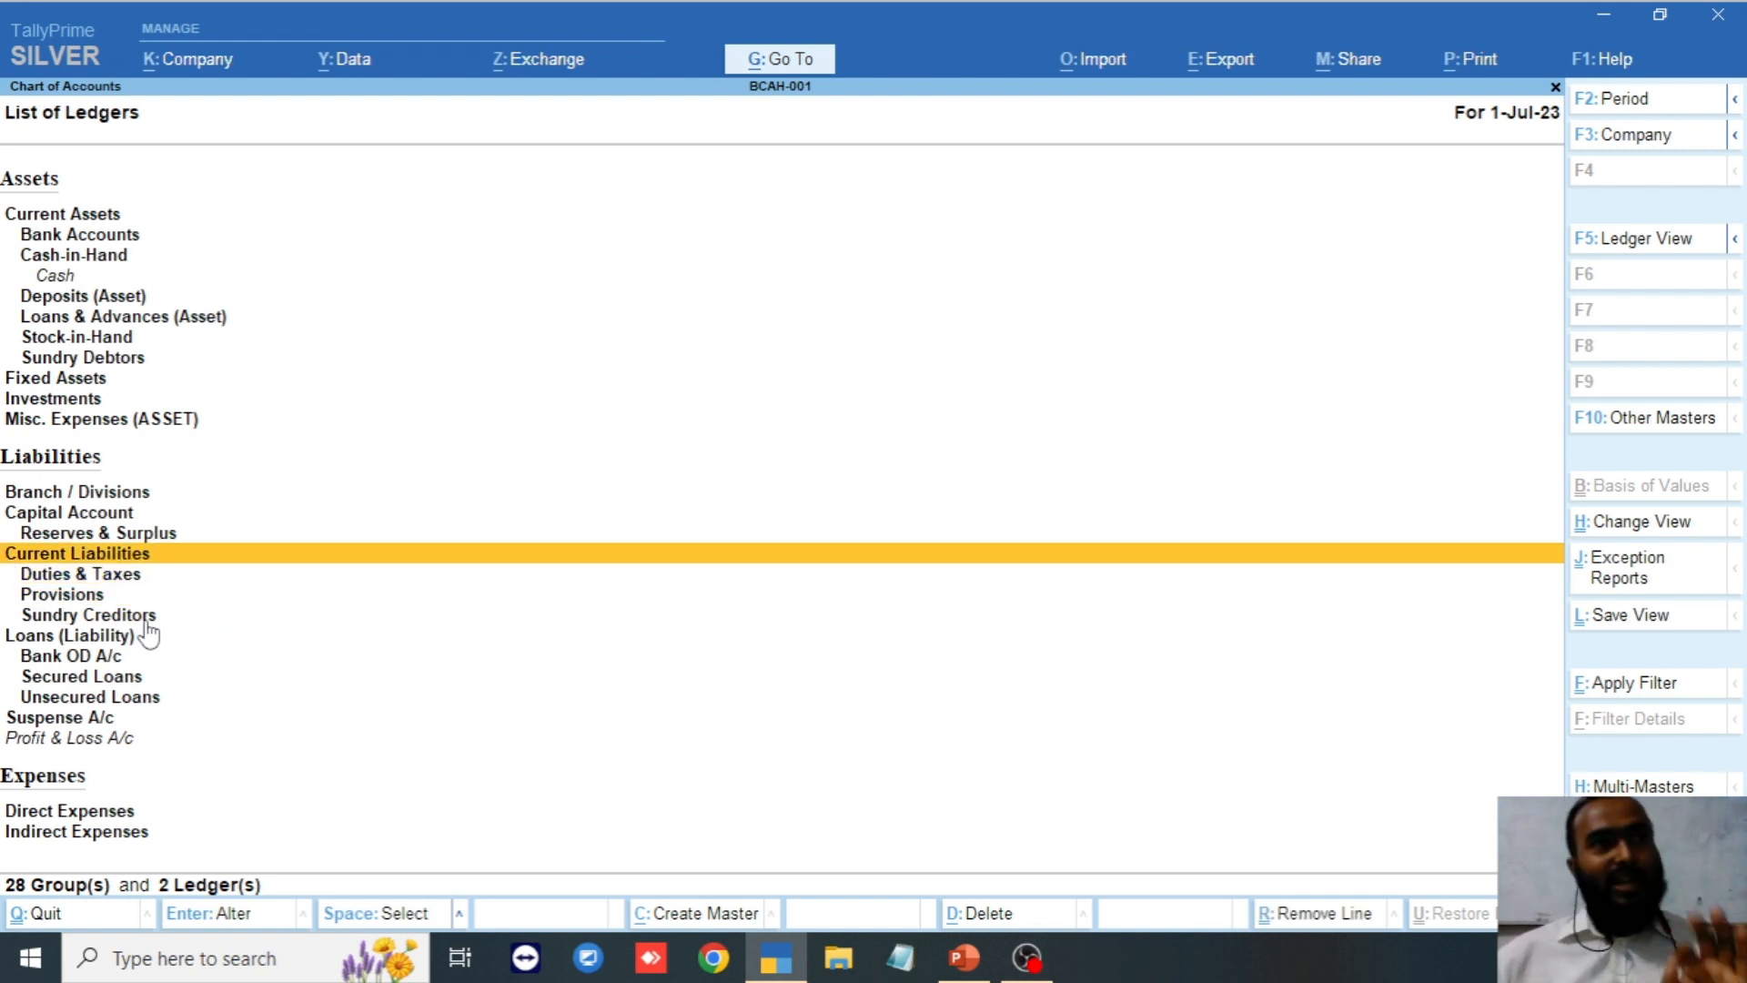
pyautogui.press('Down')
pyautogui.press('Down')
pyautogui.press('Down')
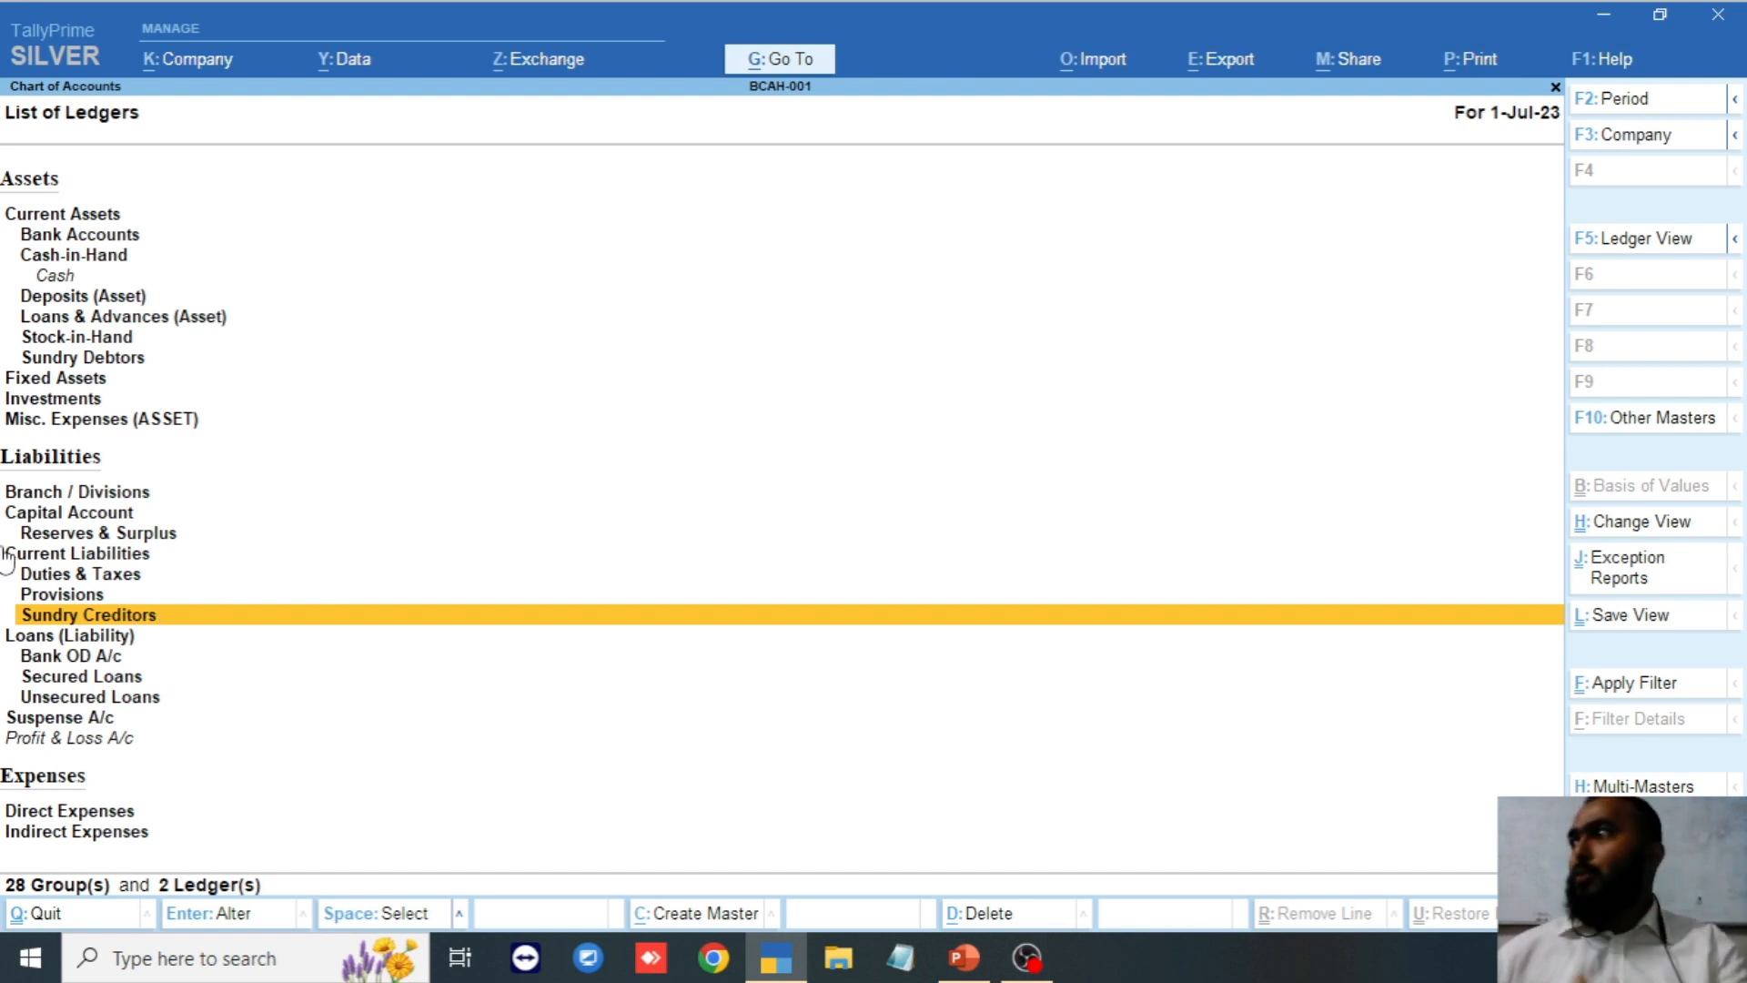
pyautogui.press('Down')
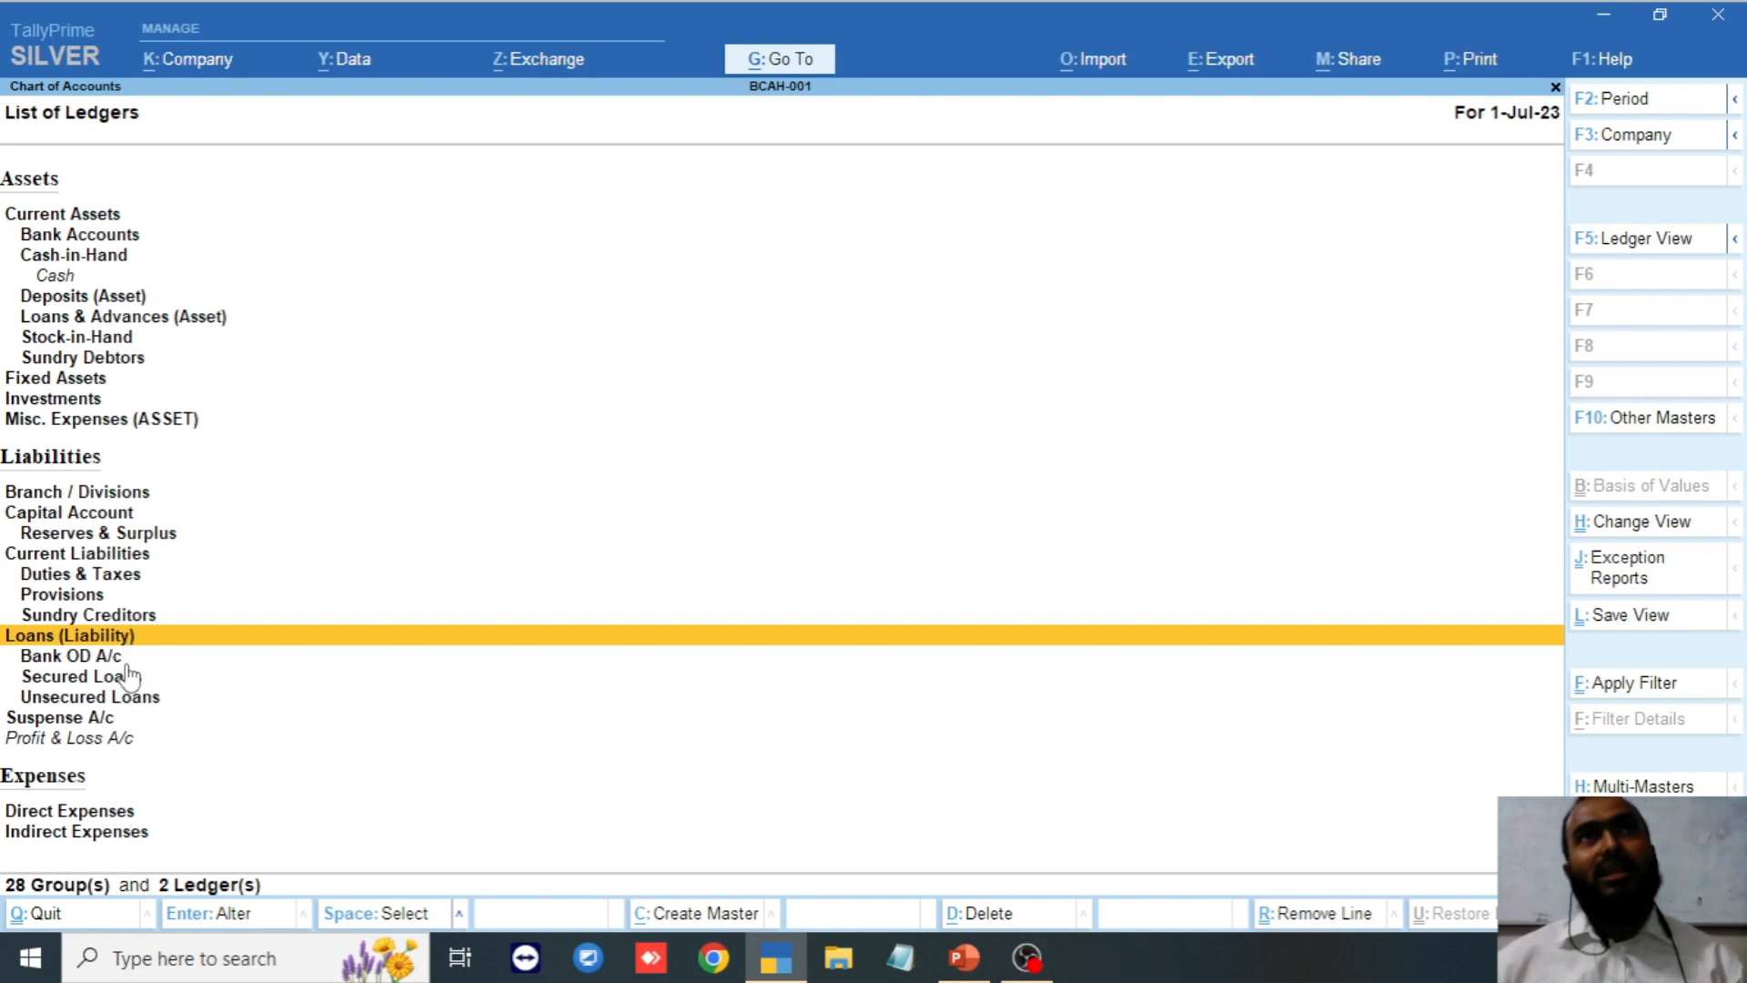
pyautogui.press('Down')
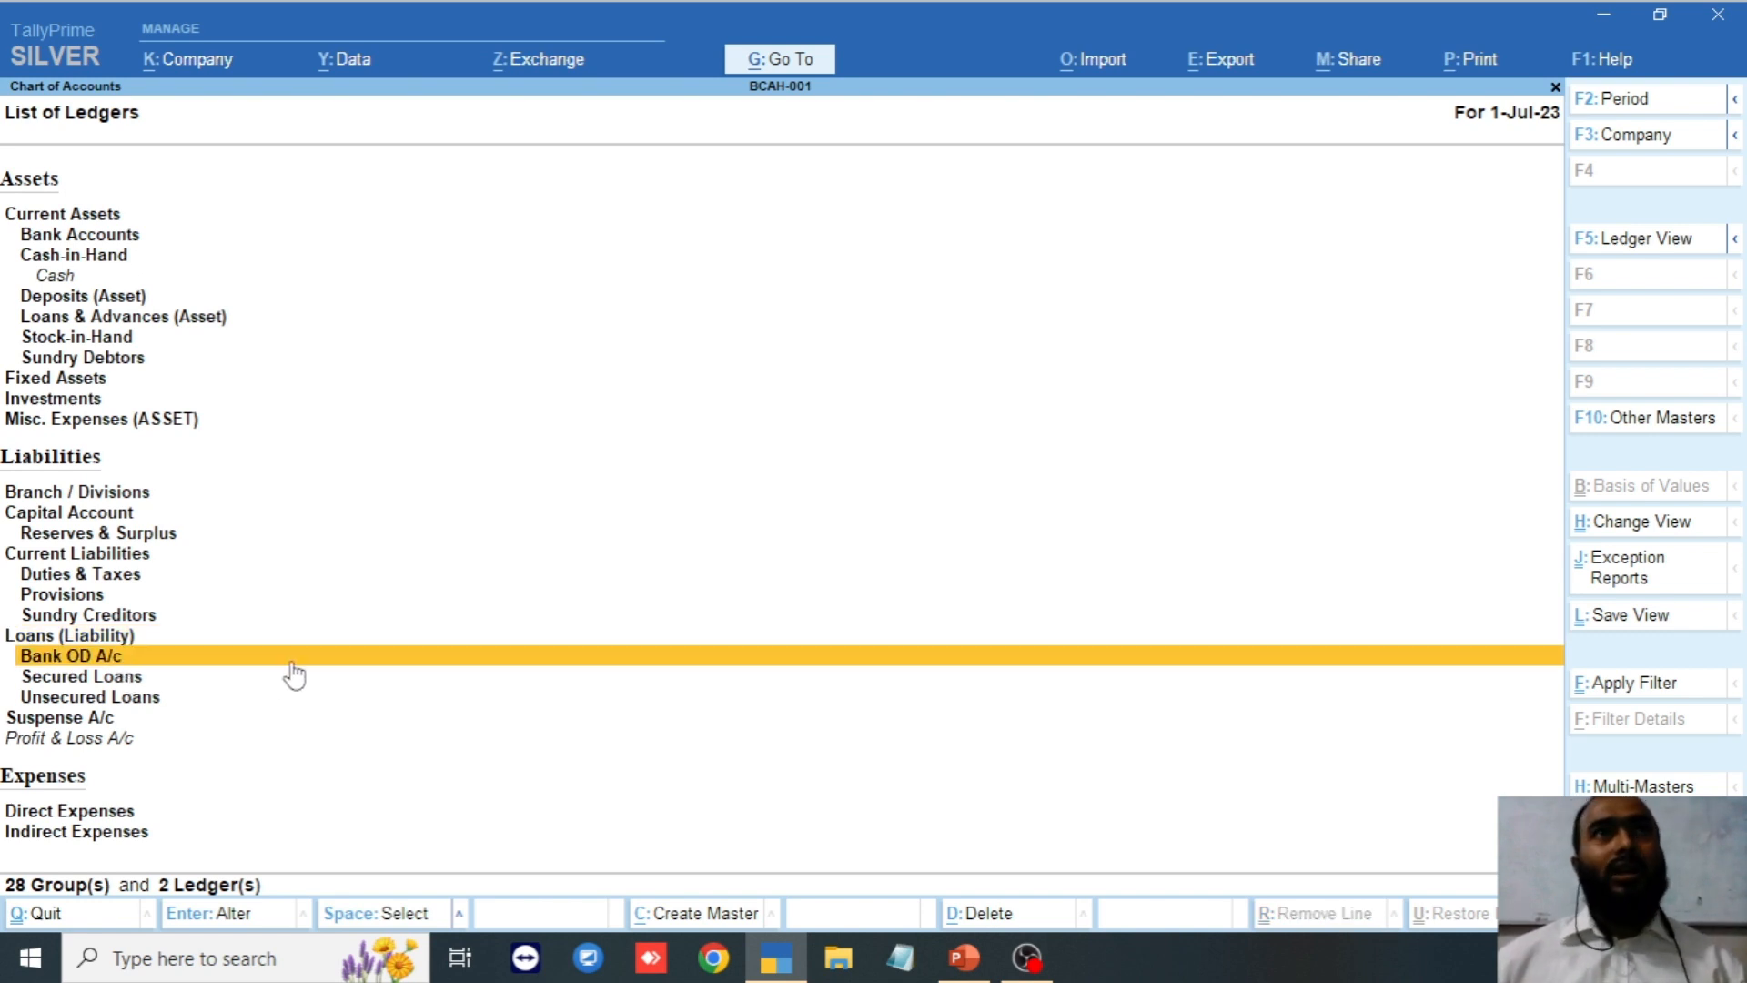
pyautogui.press('Down')
pyautogui.press('Down')
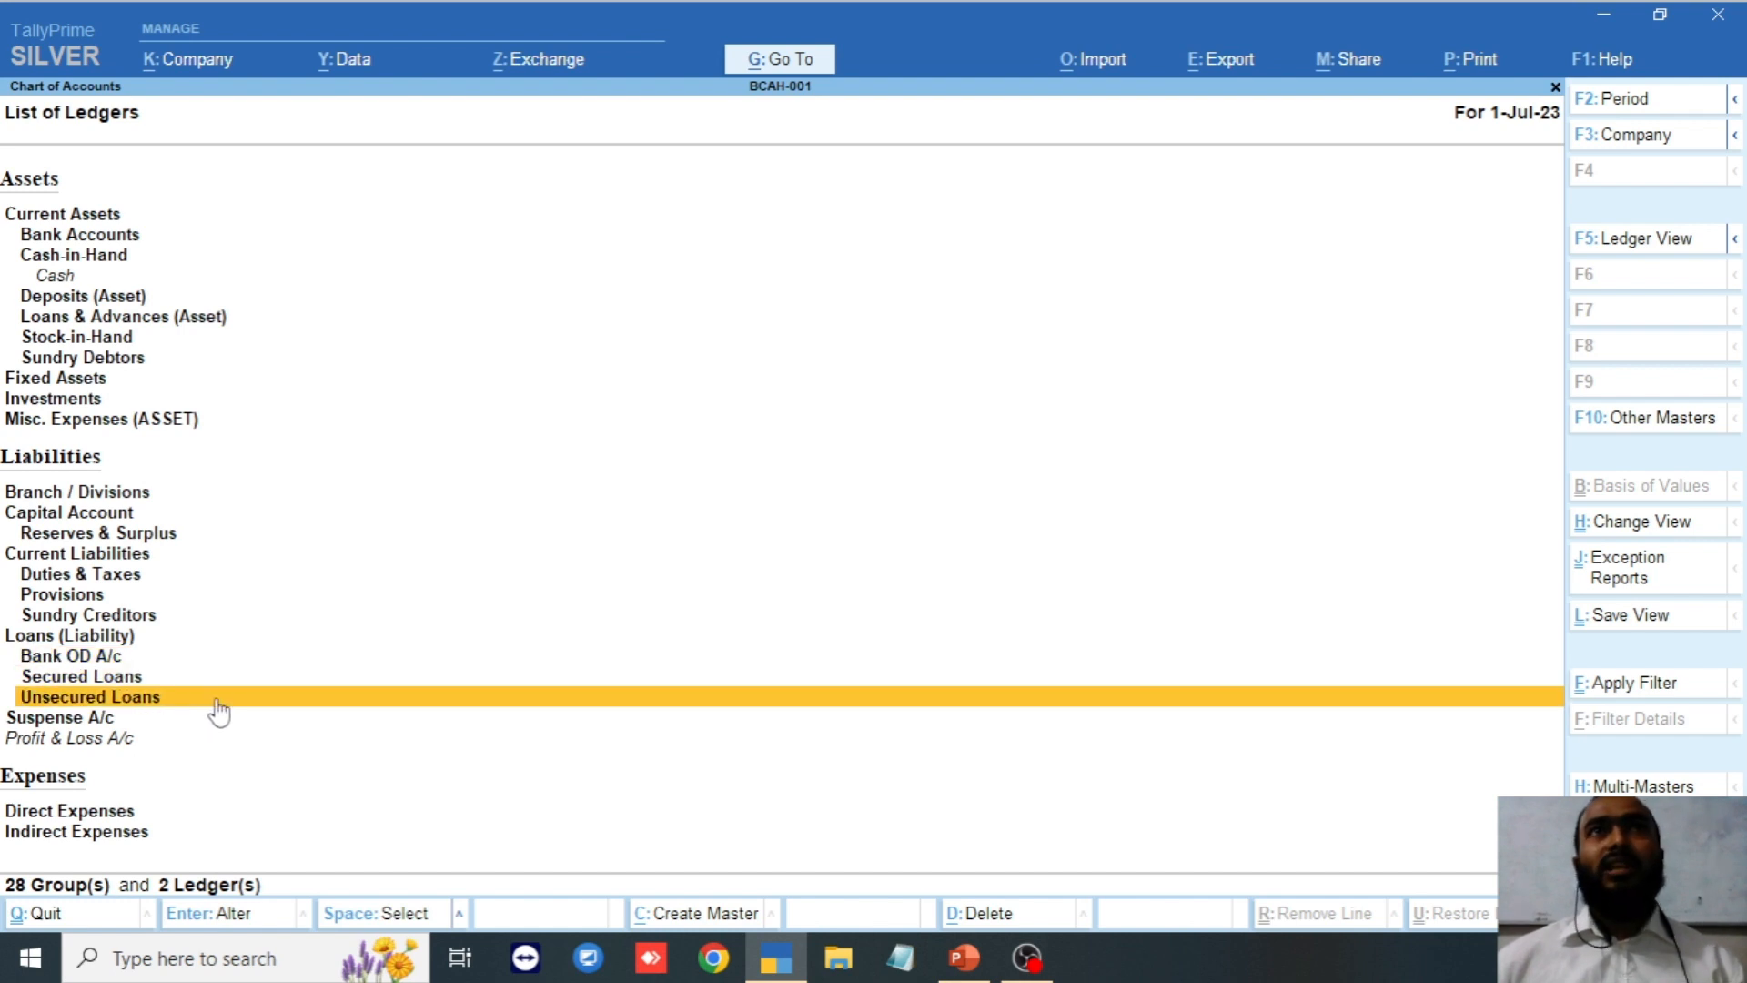
pyautogui.press('Up')
pyautogui.press('Up')
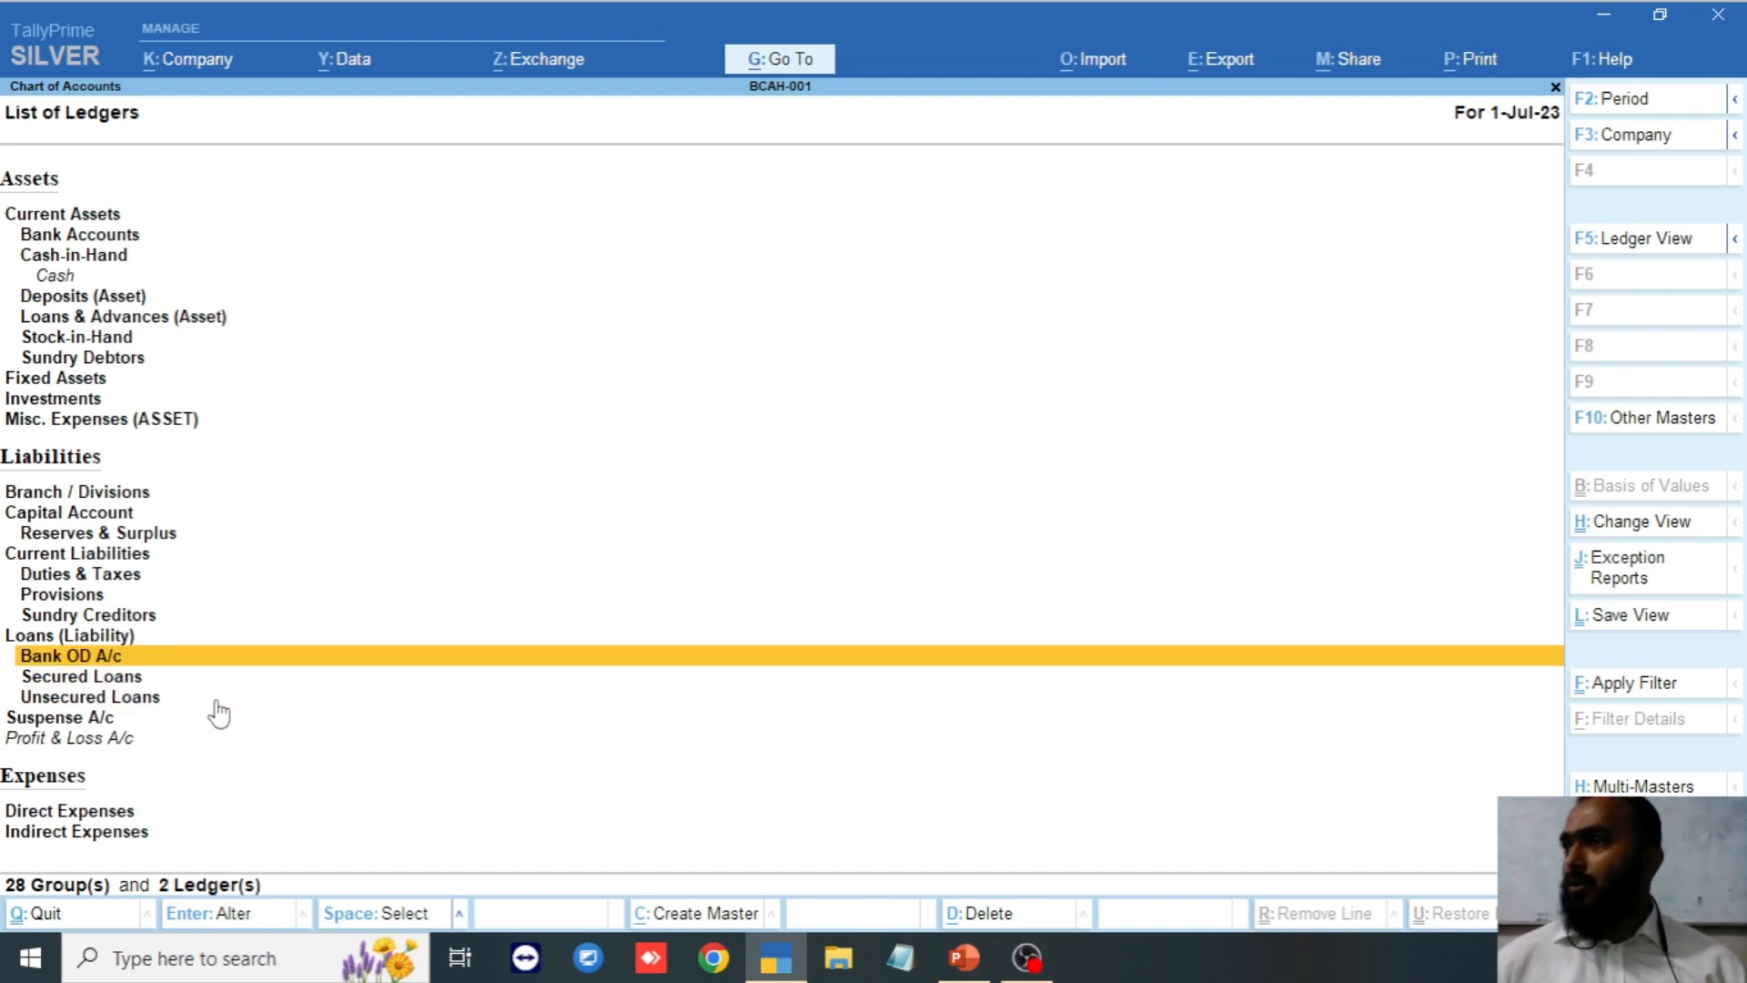
pyautogui.press('Up')
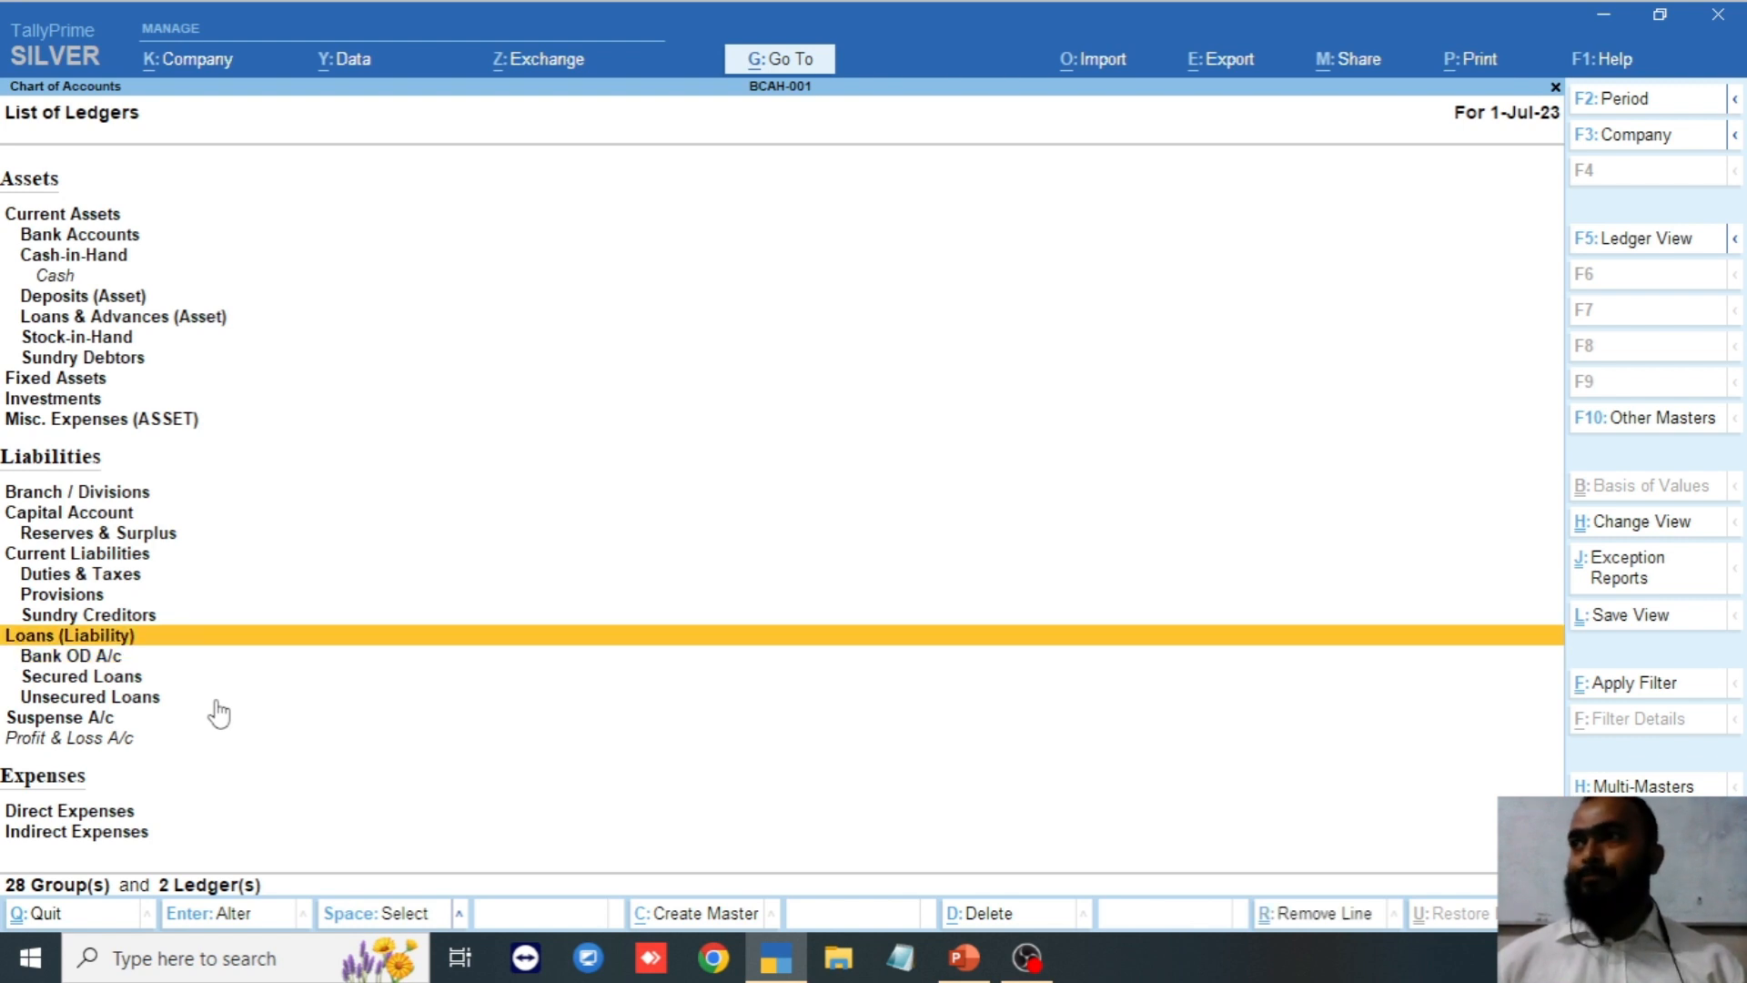
pyautogui.press('Down')
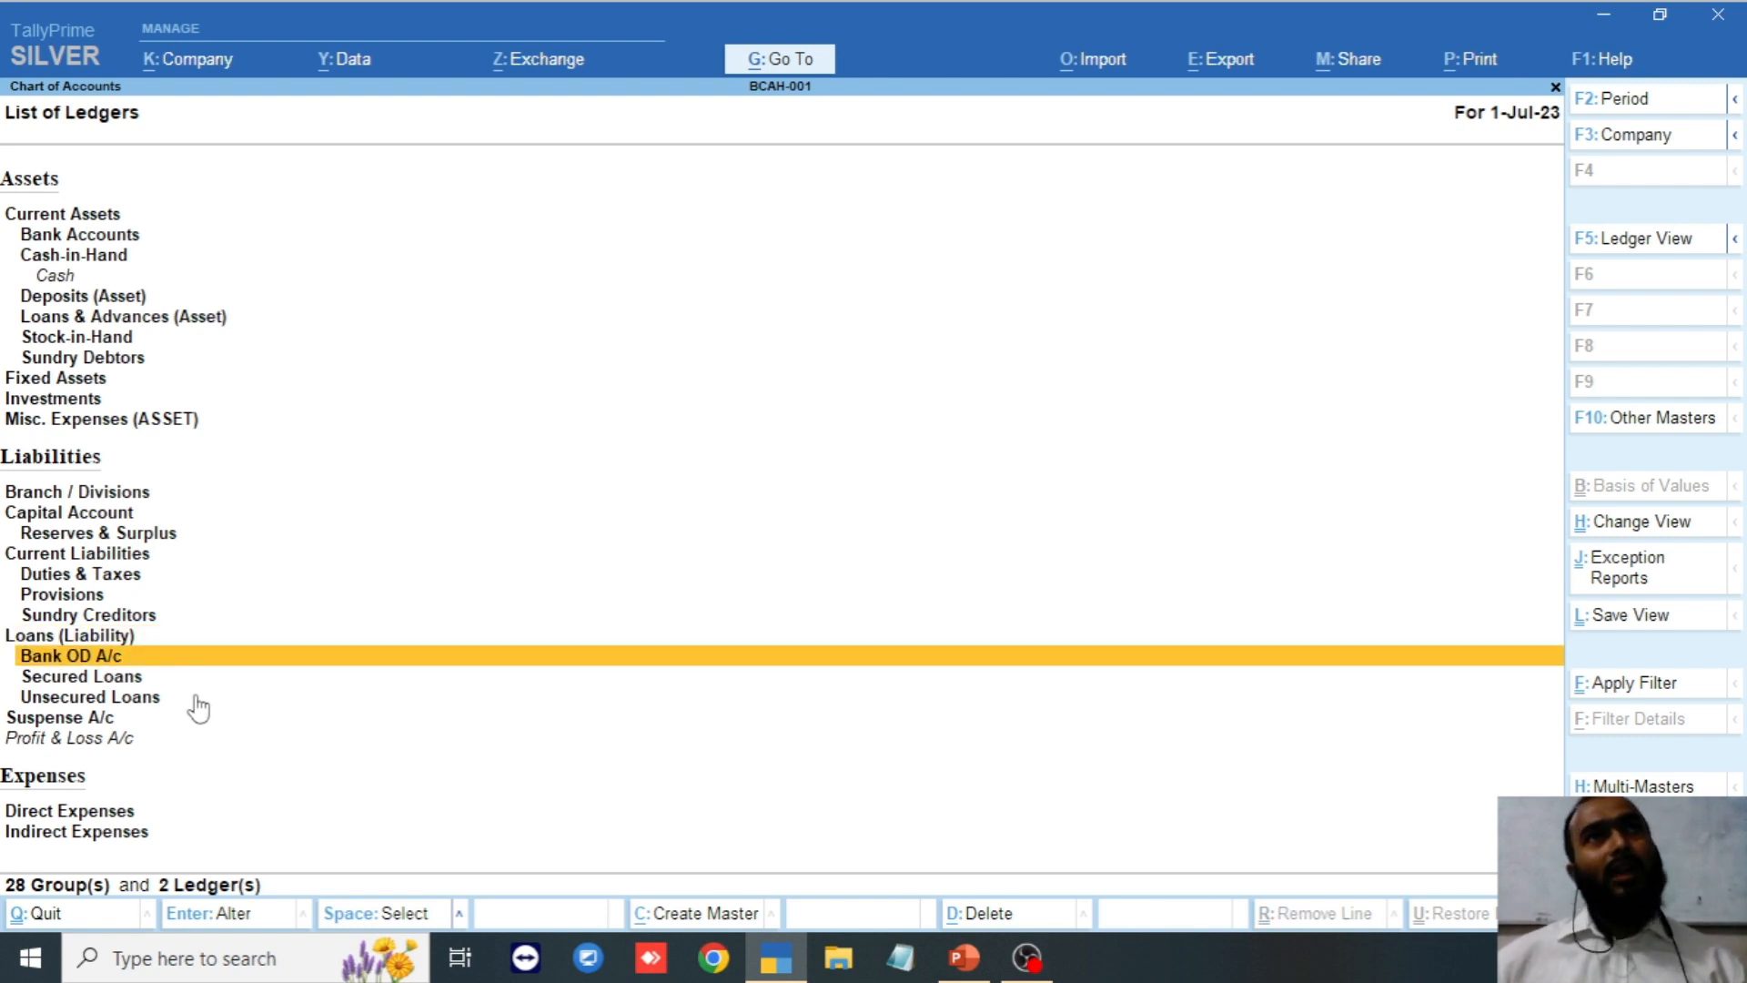
pyautogui.press('Up')
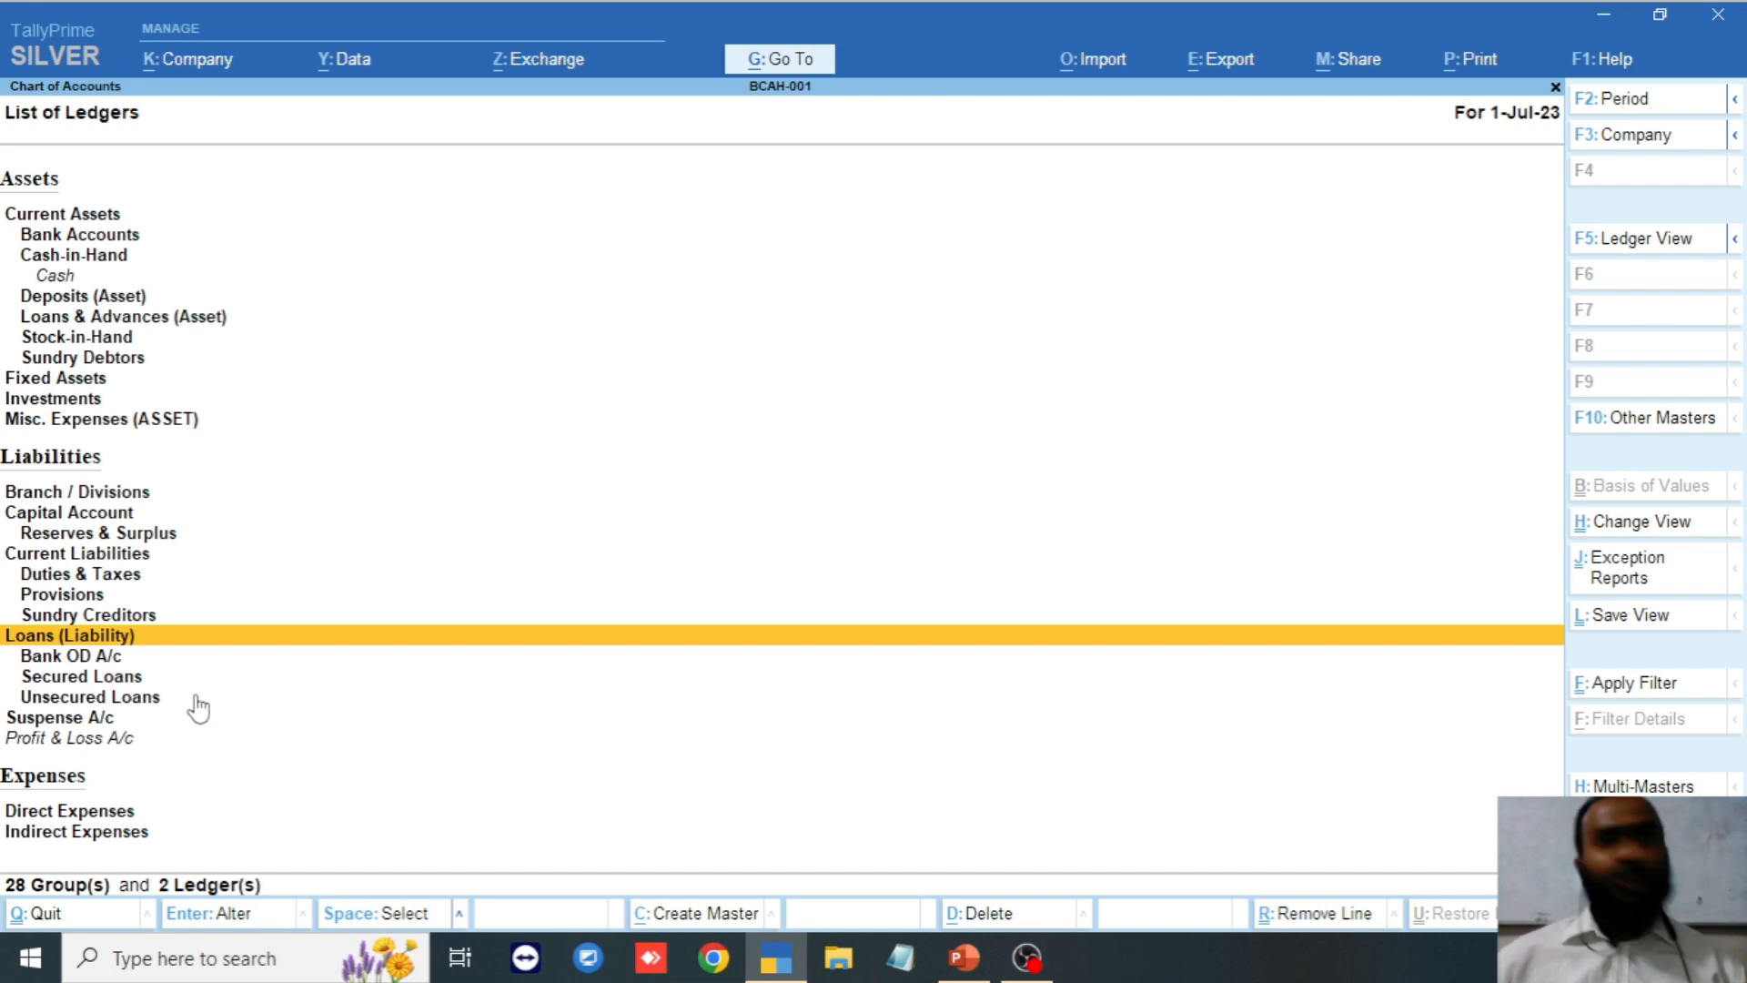
pyautogui.press('Down')
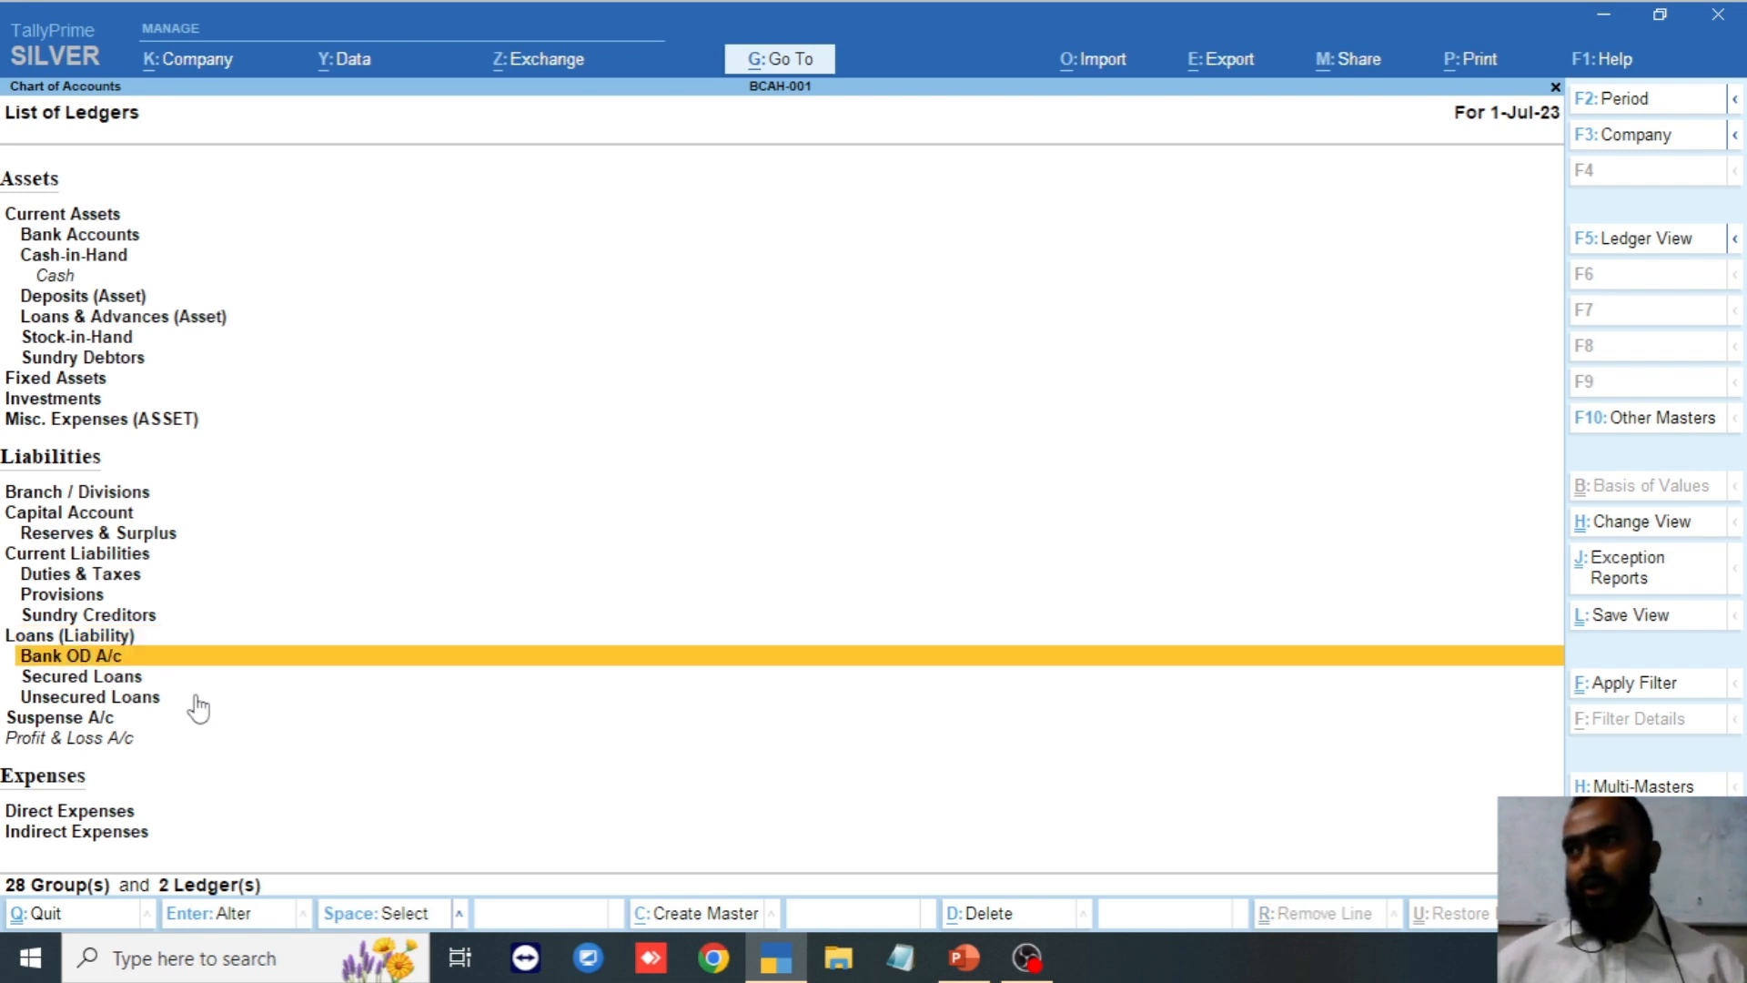
pyautogui.press('Down')
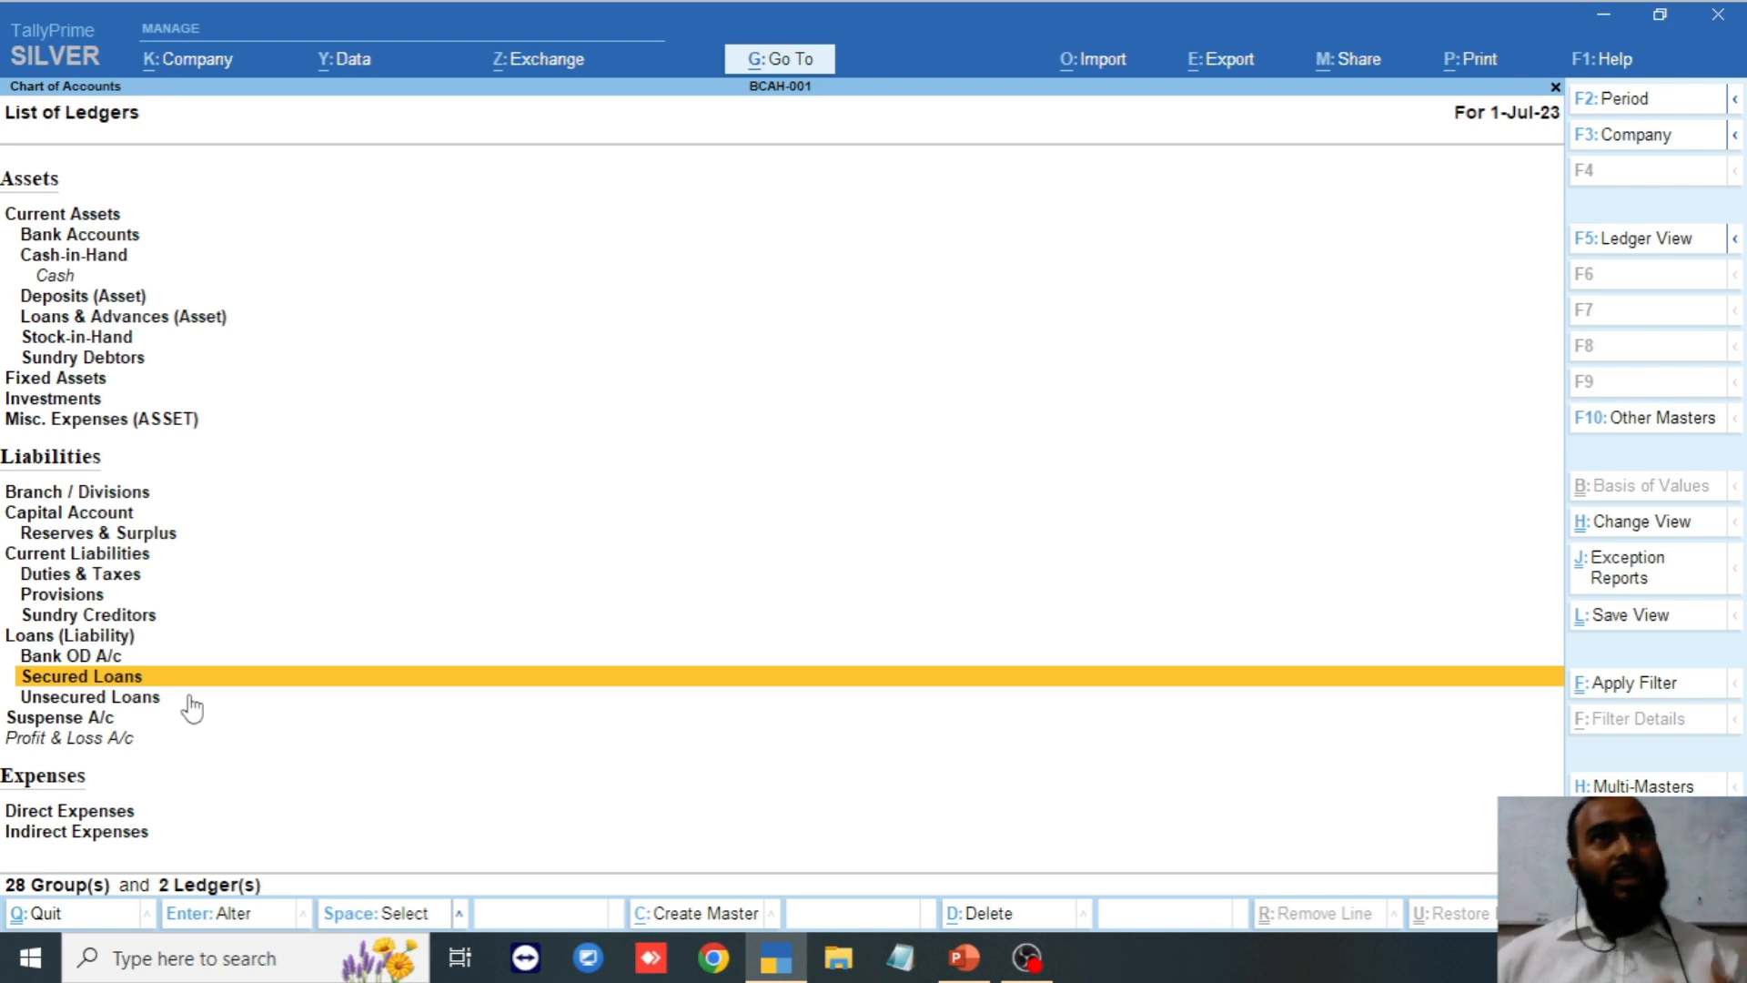
pyautogui.click(142, 697)
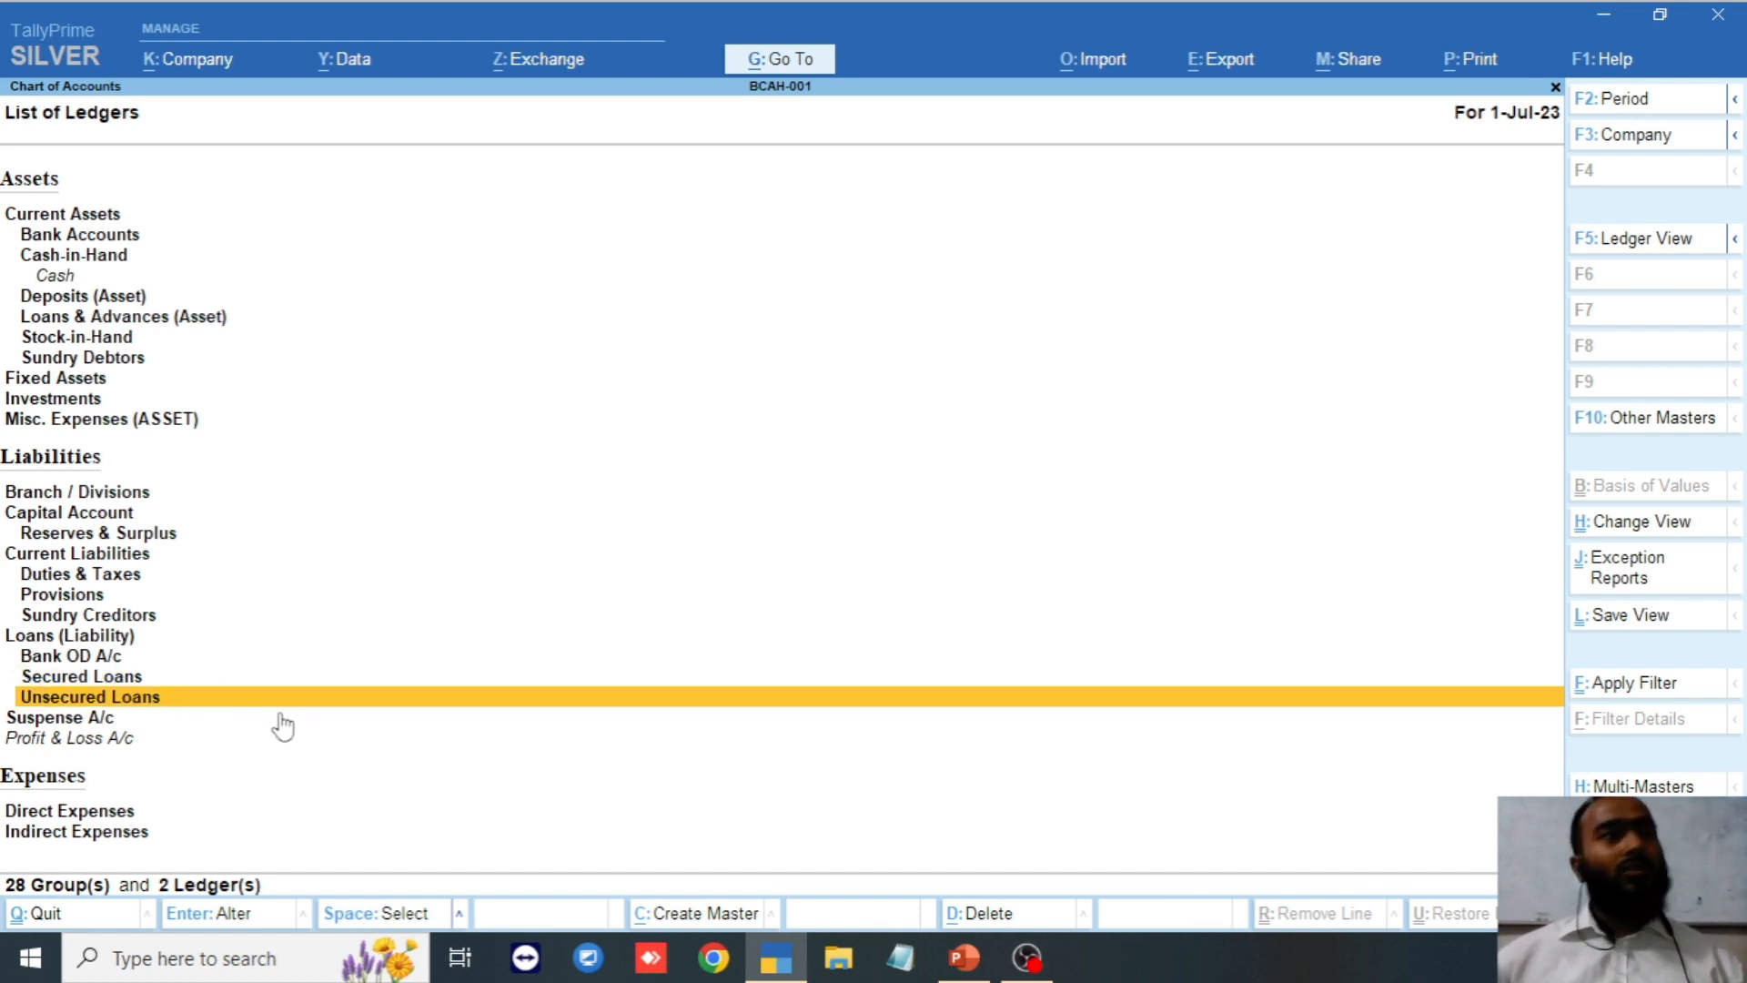
pyautogui.click(203, 725)
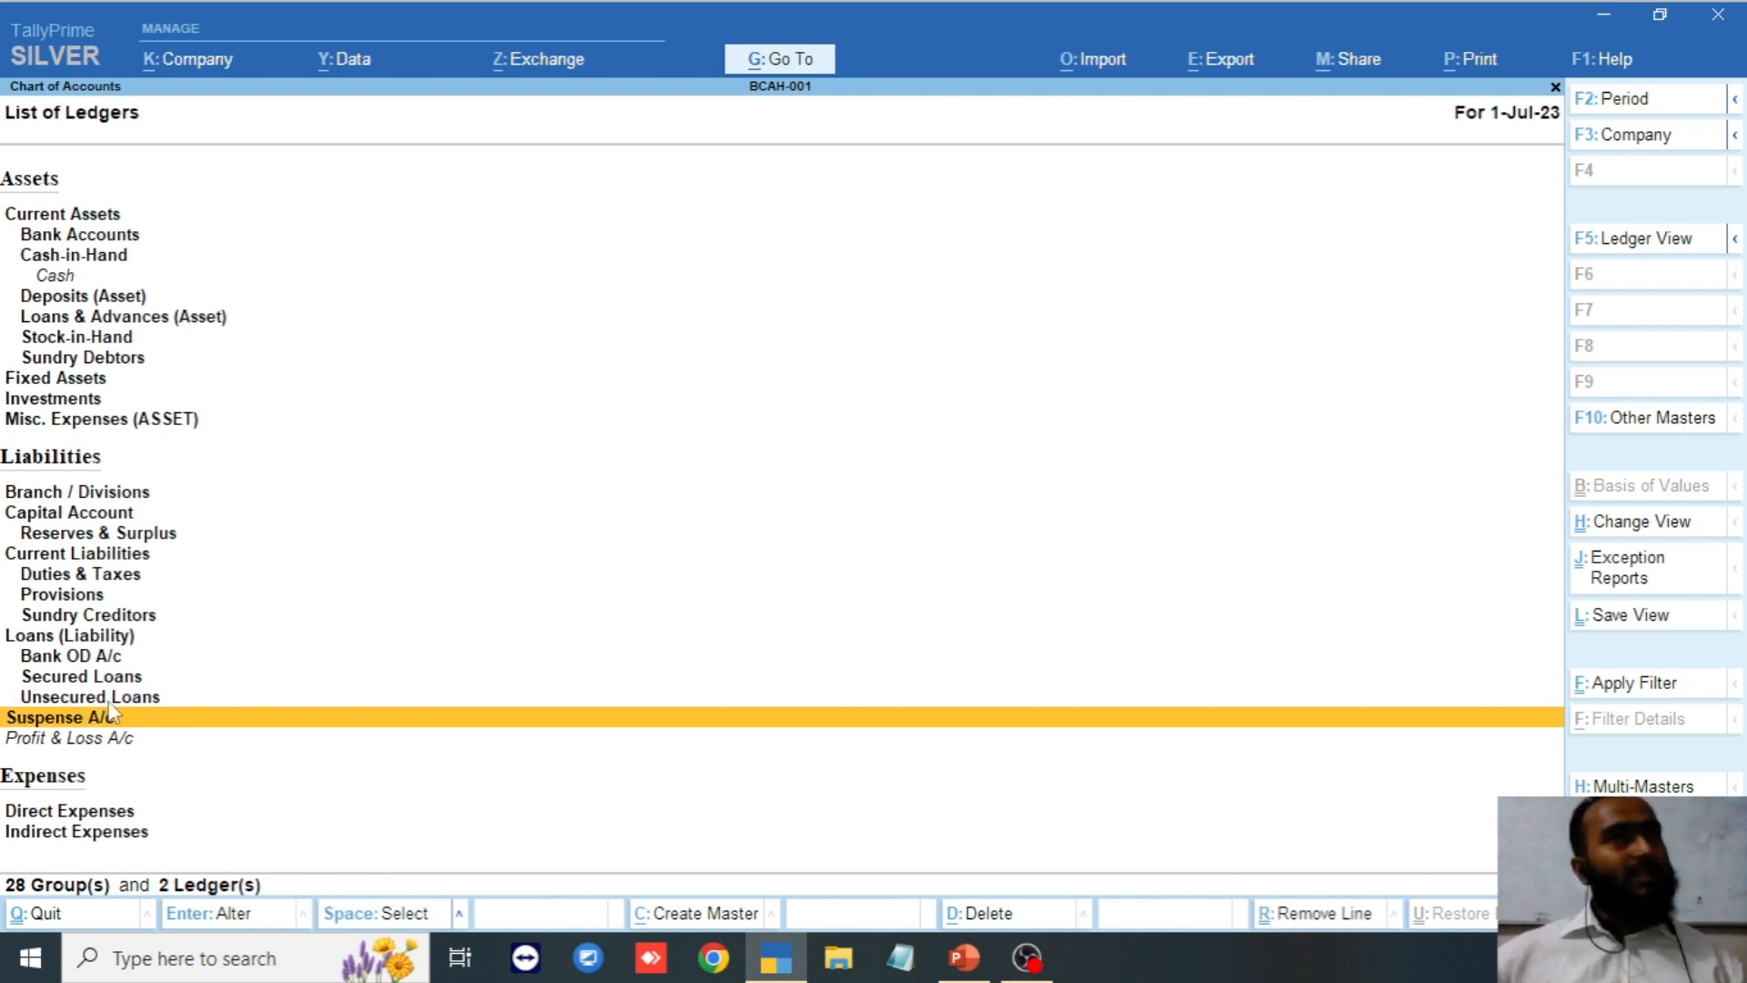
pyautogui.click(160, 740)
pyautogui.press('Down')
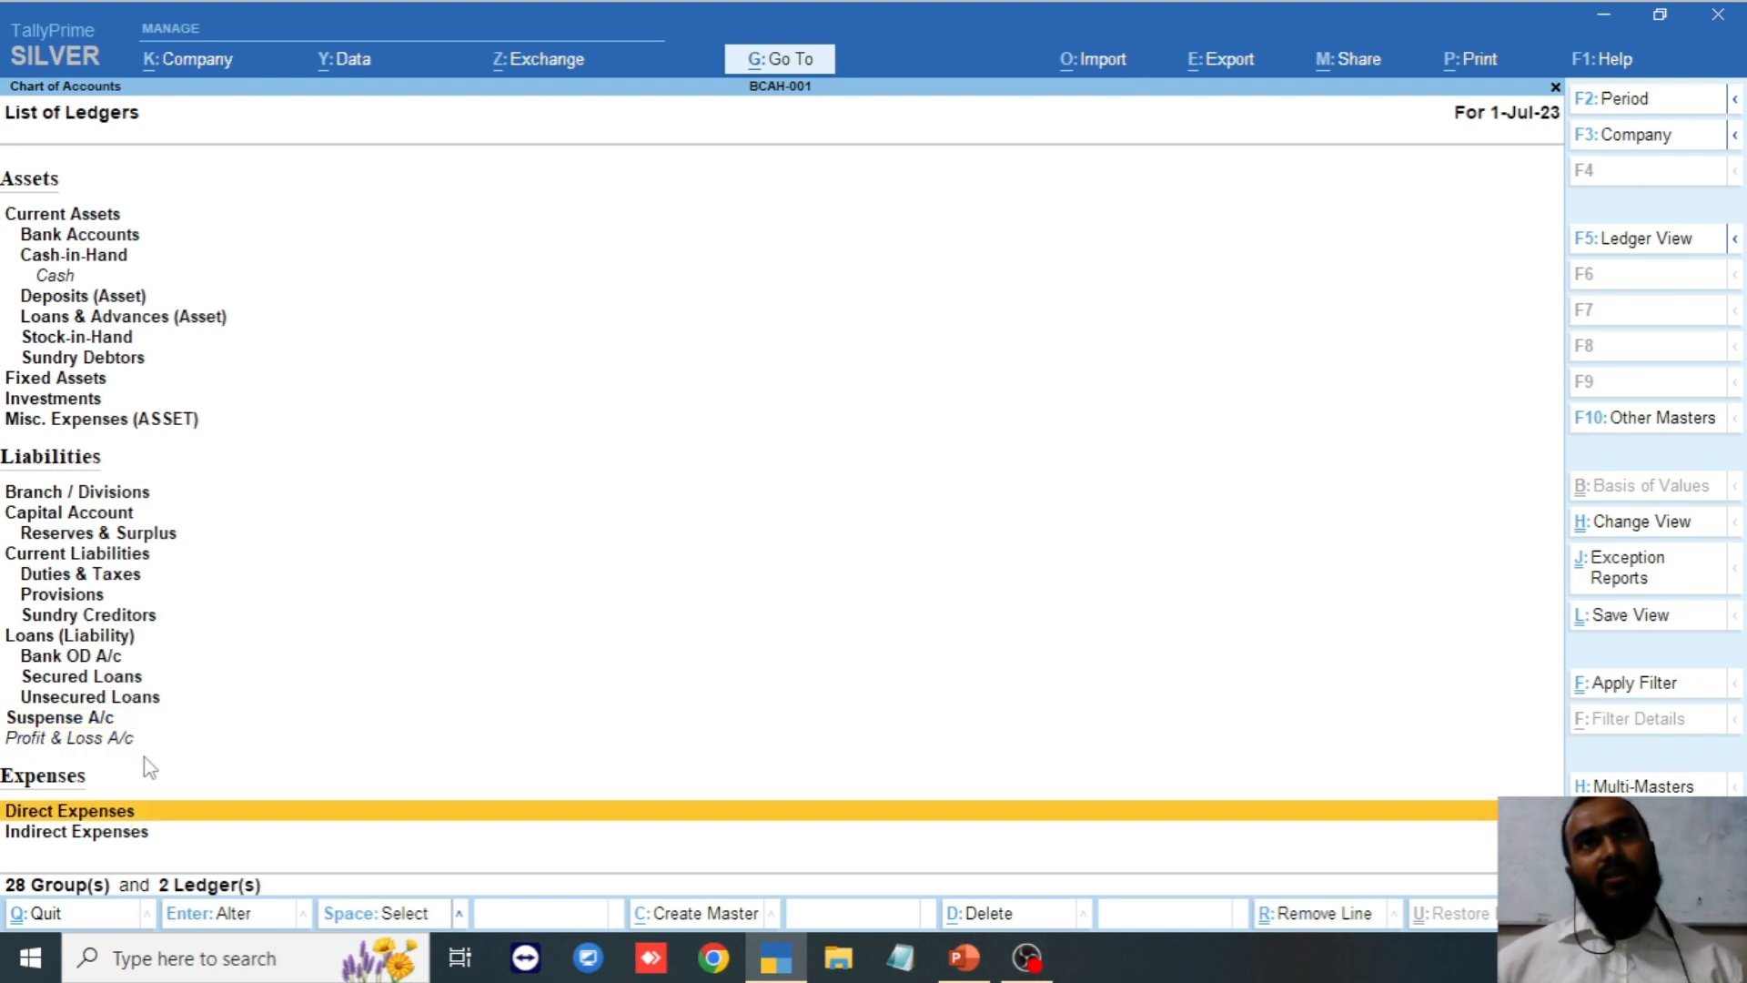
pyautogui.click(90, 747)
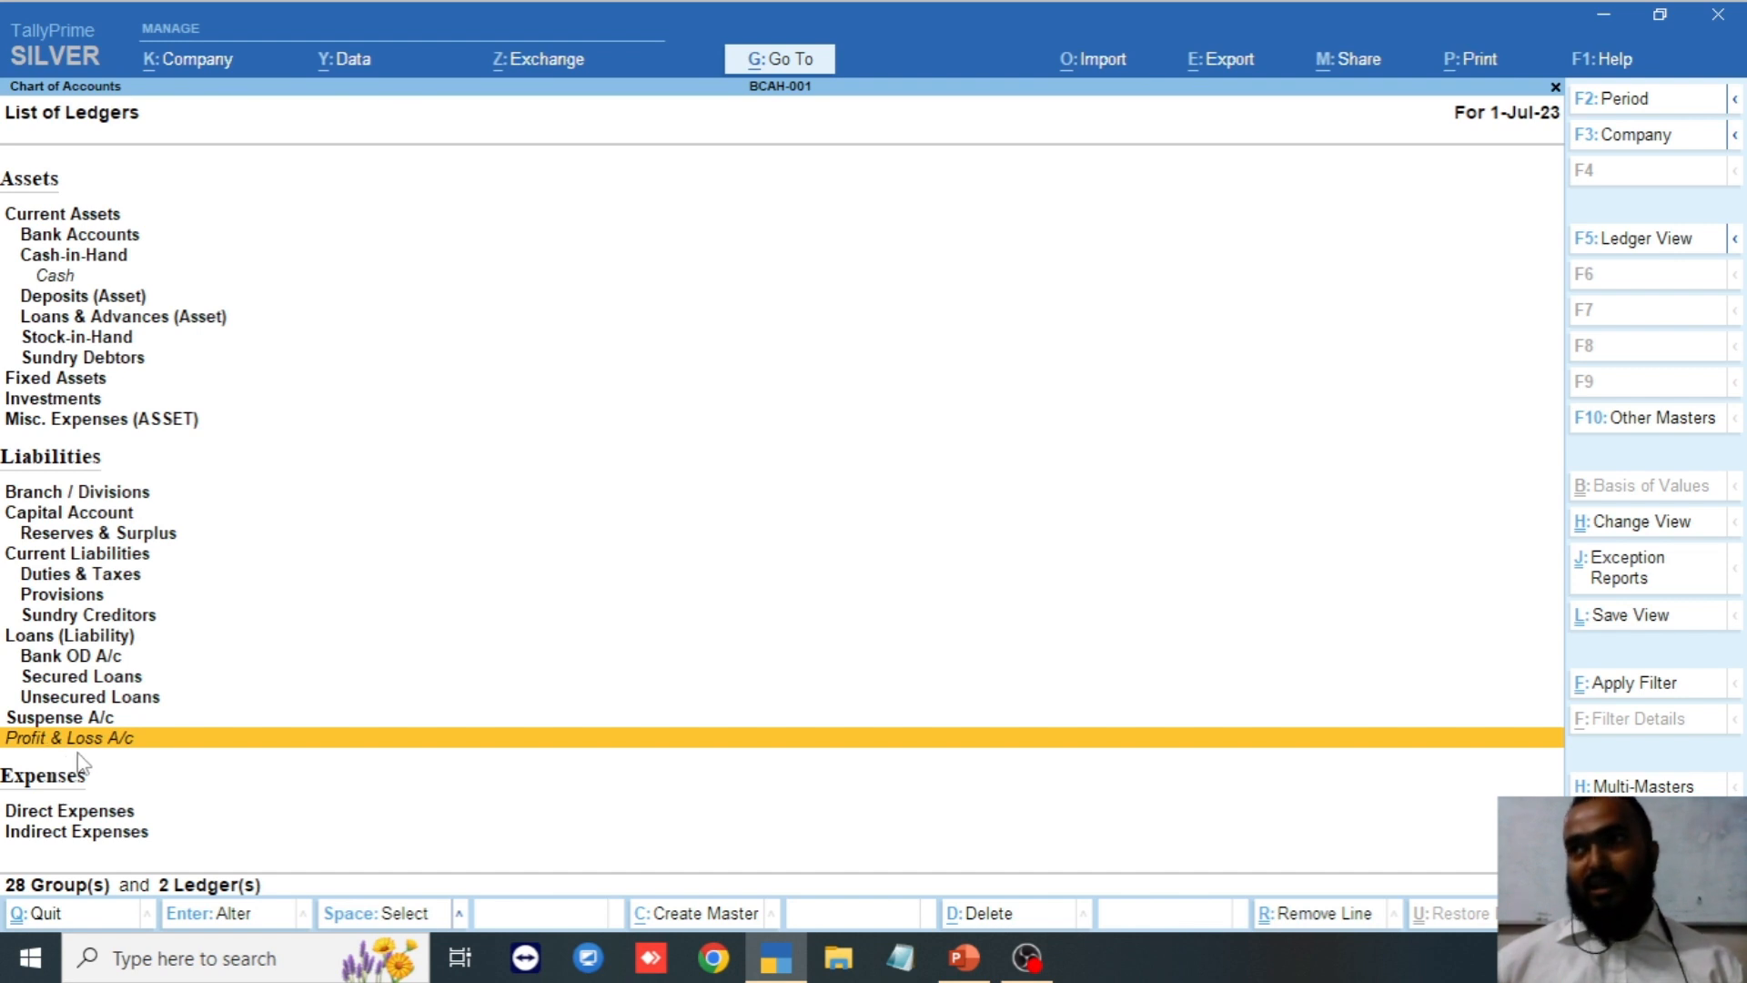
pyautogui.press('Down')
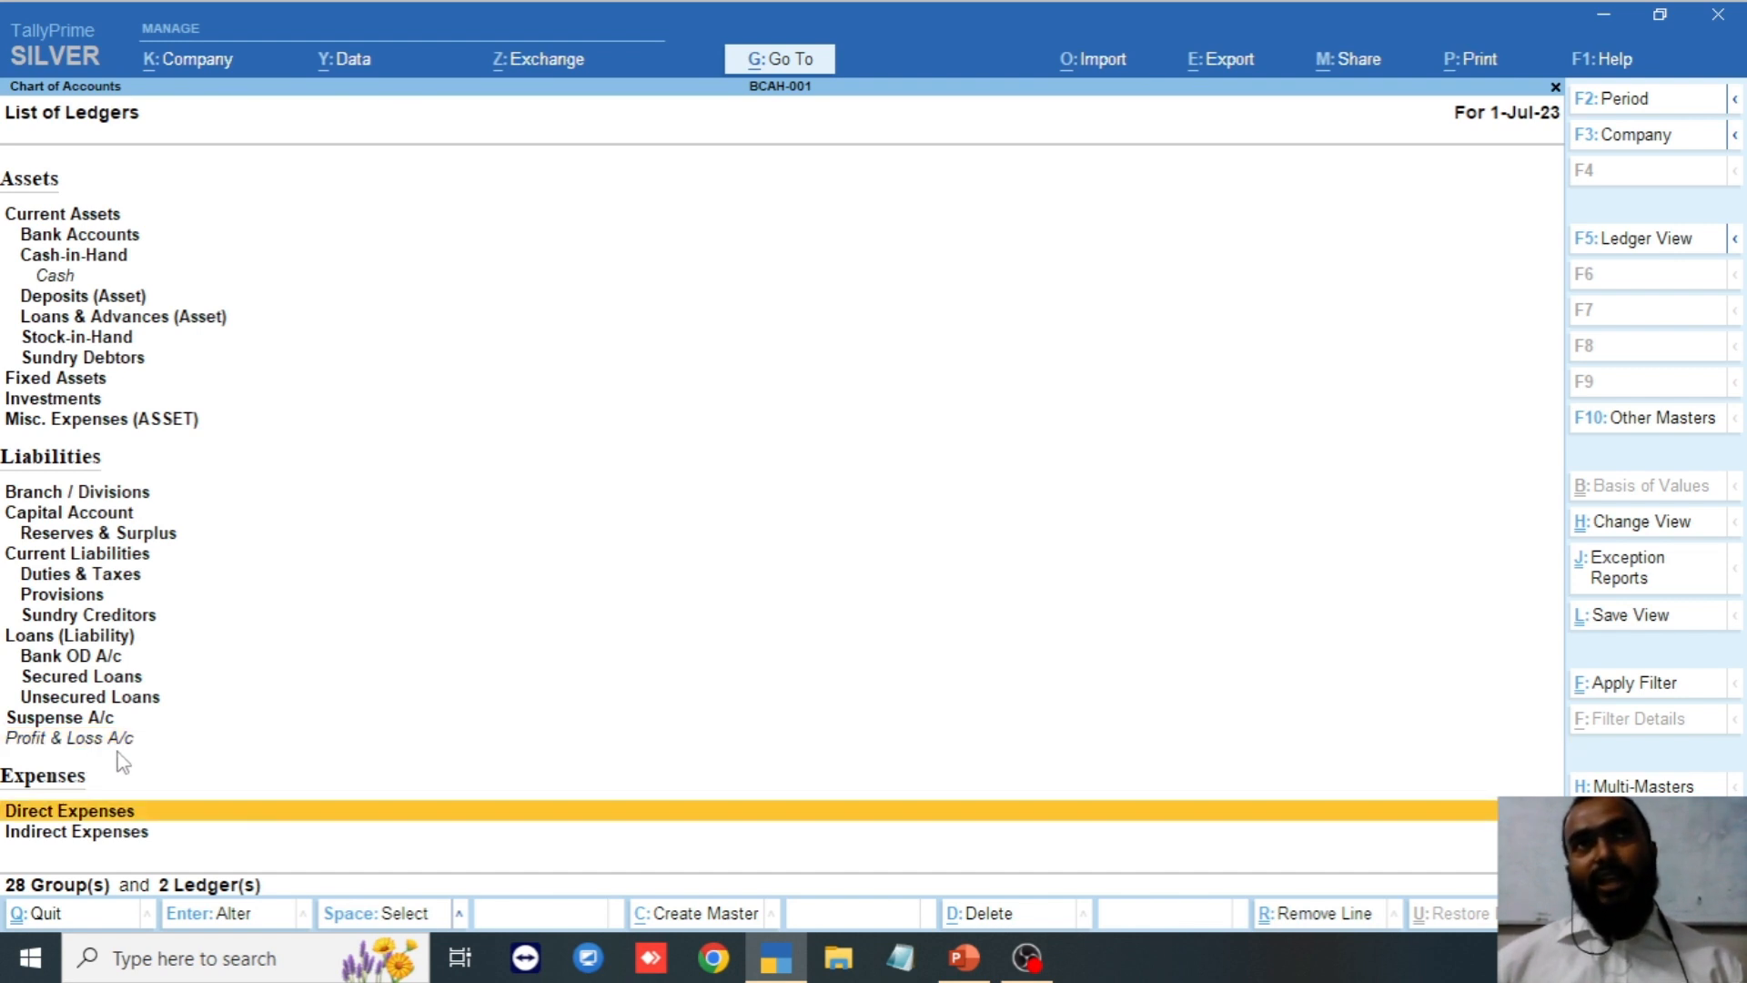
pyautogui.press('Up')
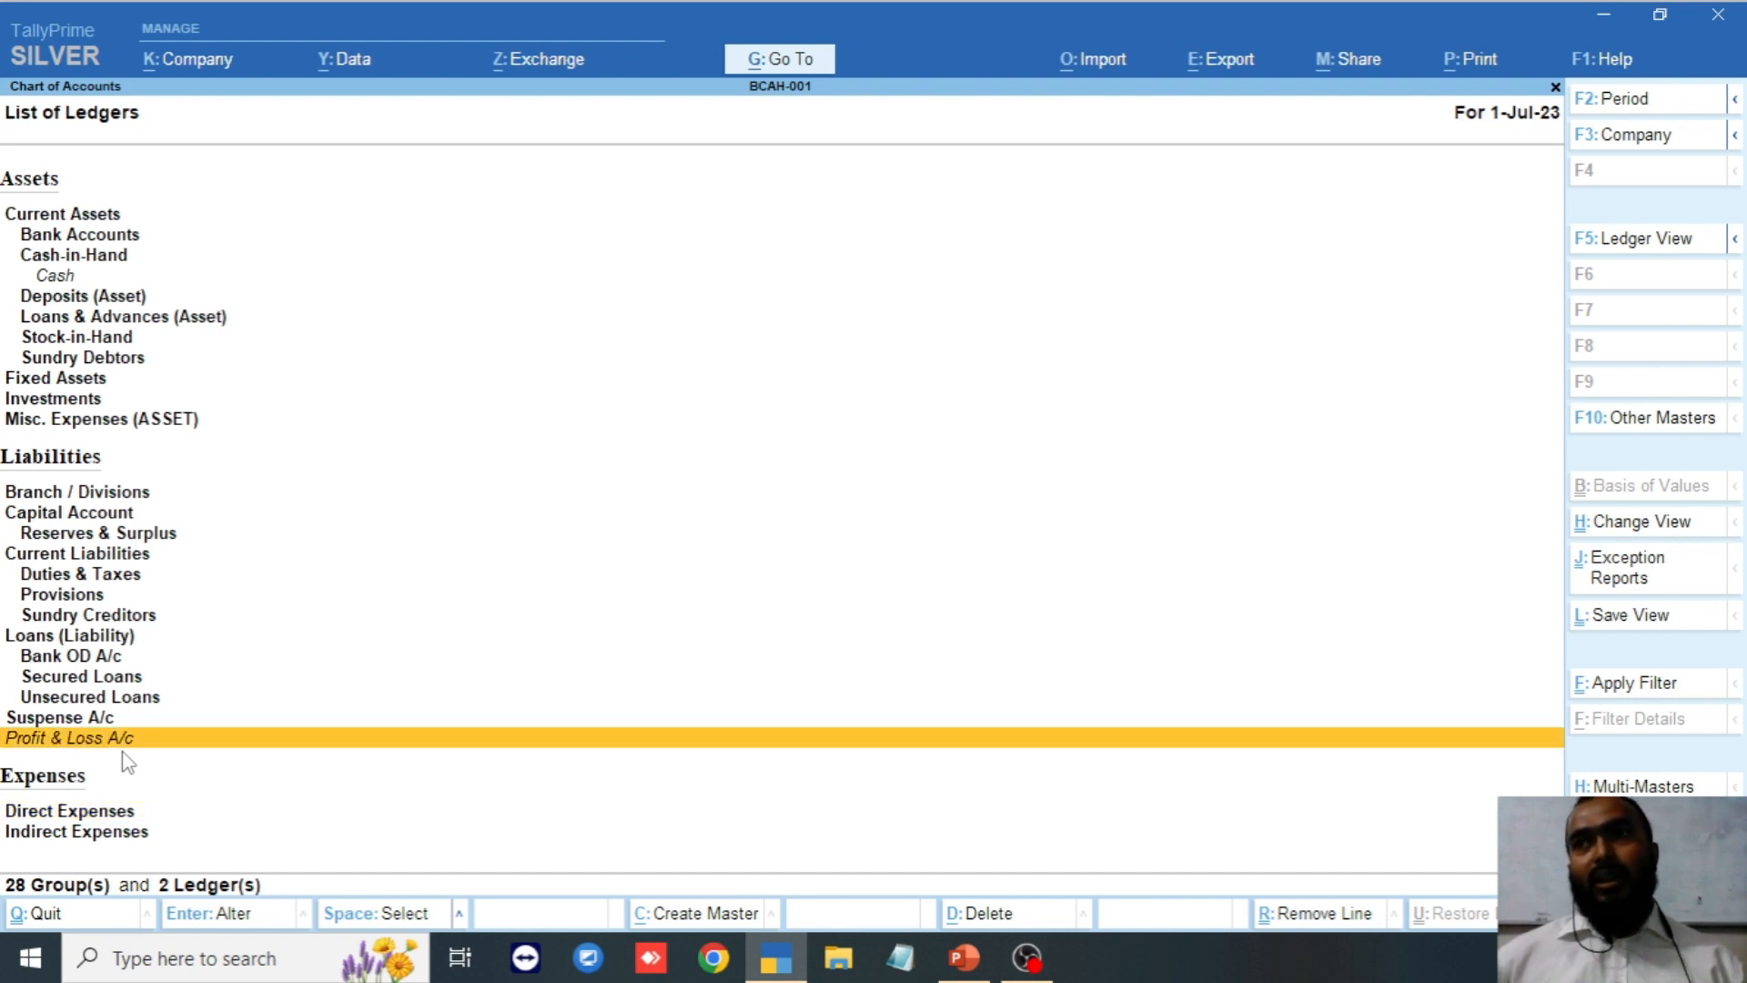
pyautogui.press('Down')
pyautogui.press('Up')
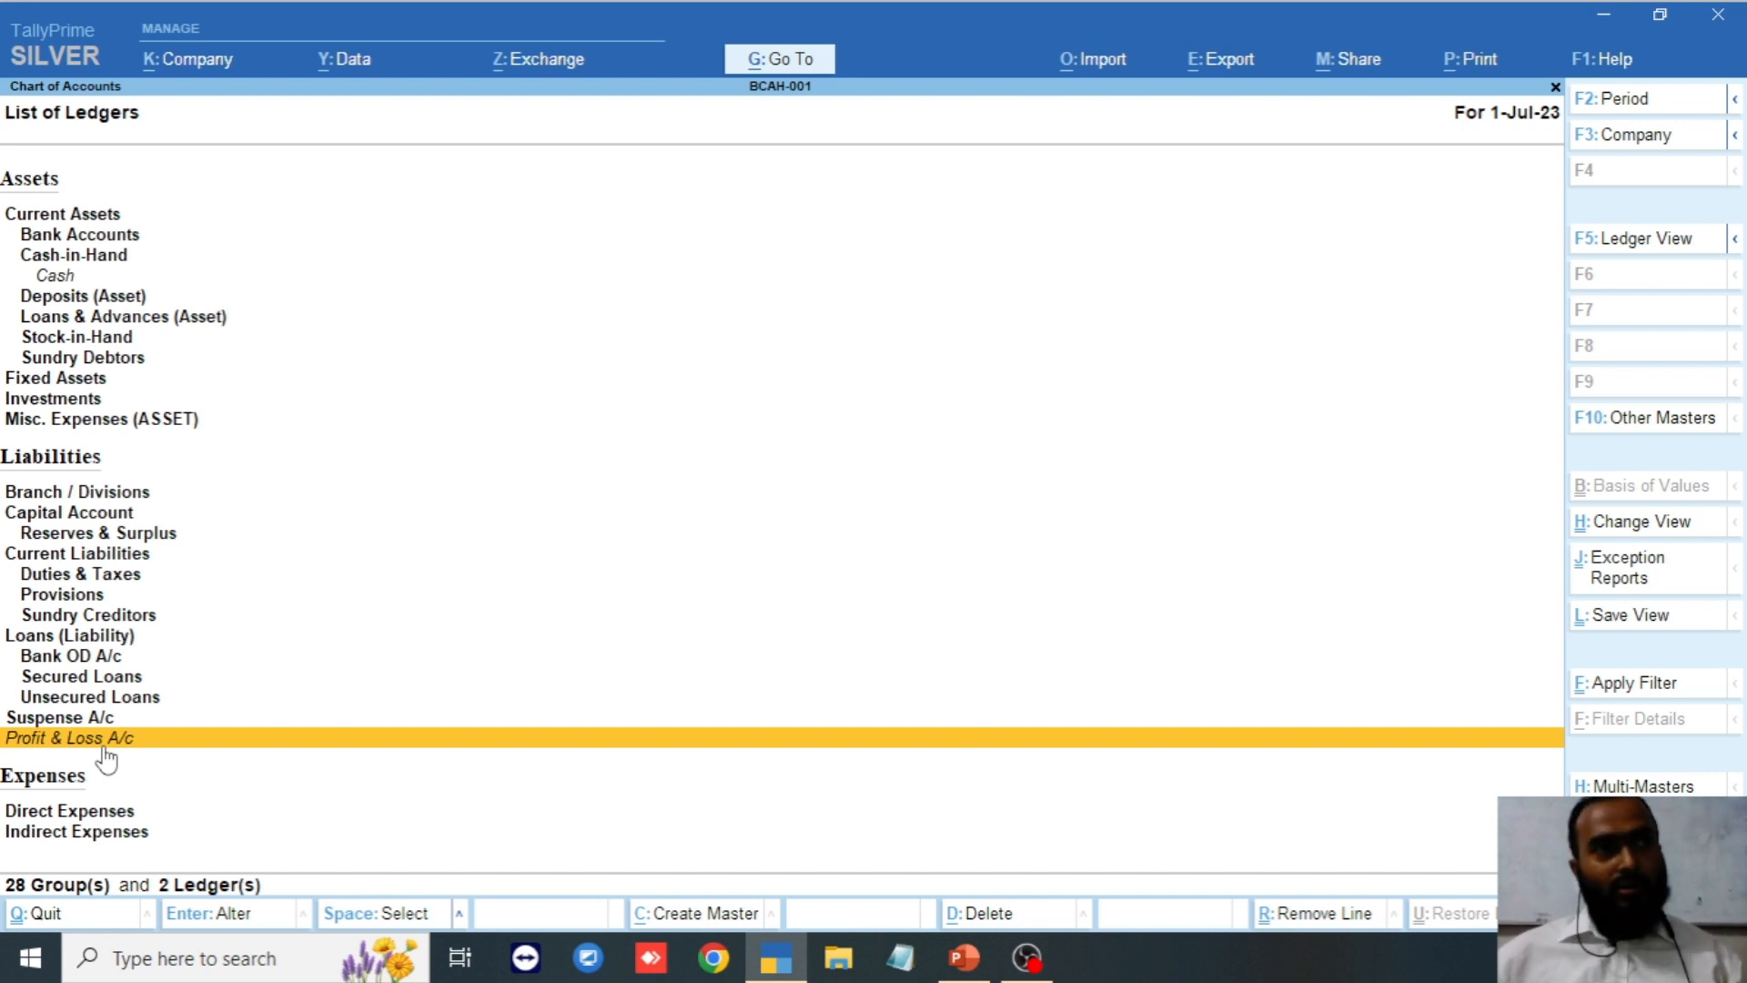
pyautogui.press('Down')
pyautogui.press('Down')
pyautogui.press('Down')
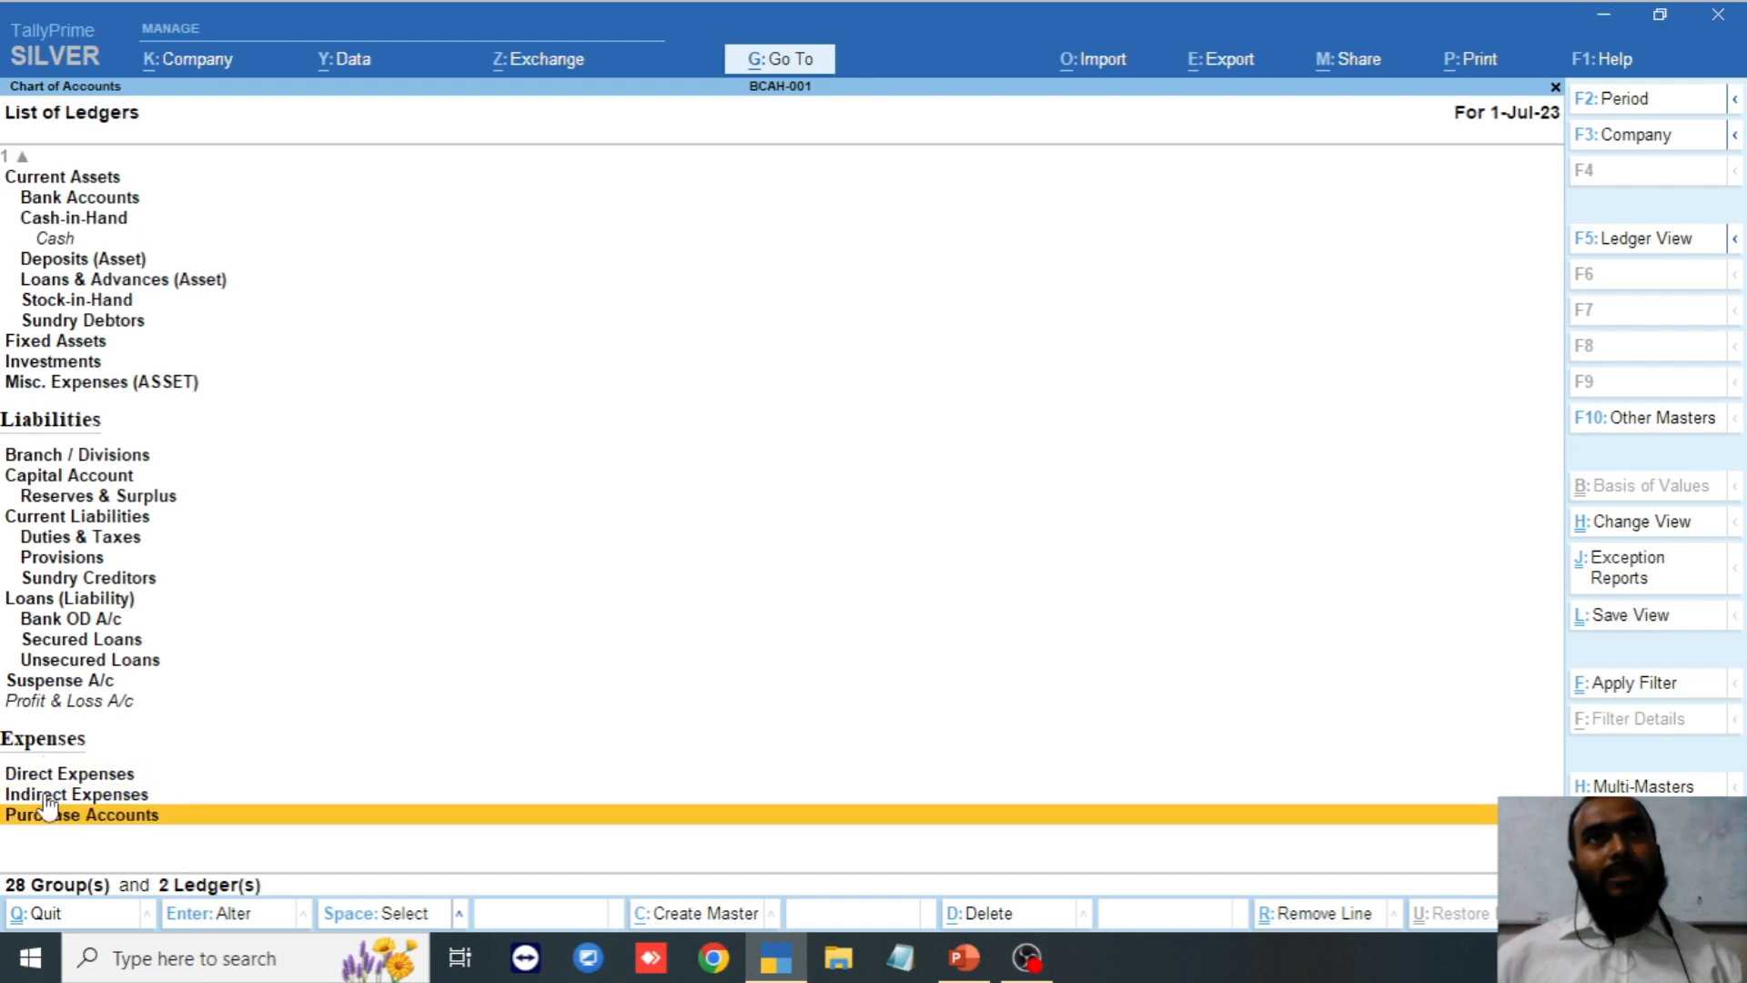
pyautogui.press('Down')
pyautogui.press('Up')
pyautogui.press('Up')
pyautogui.press('Up')
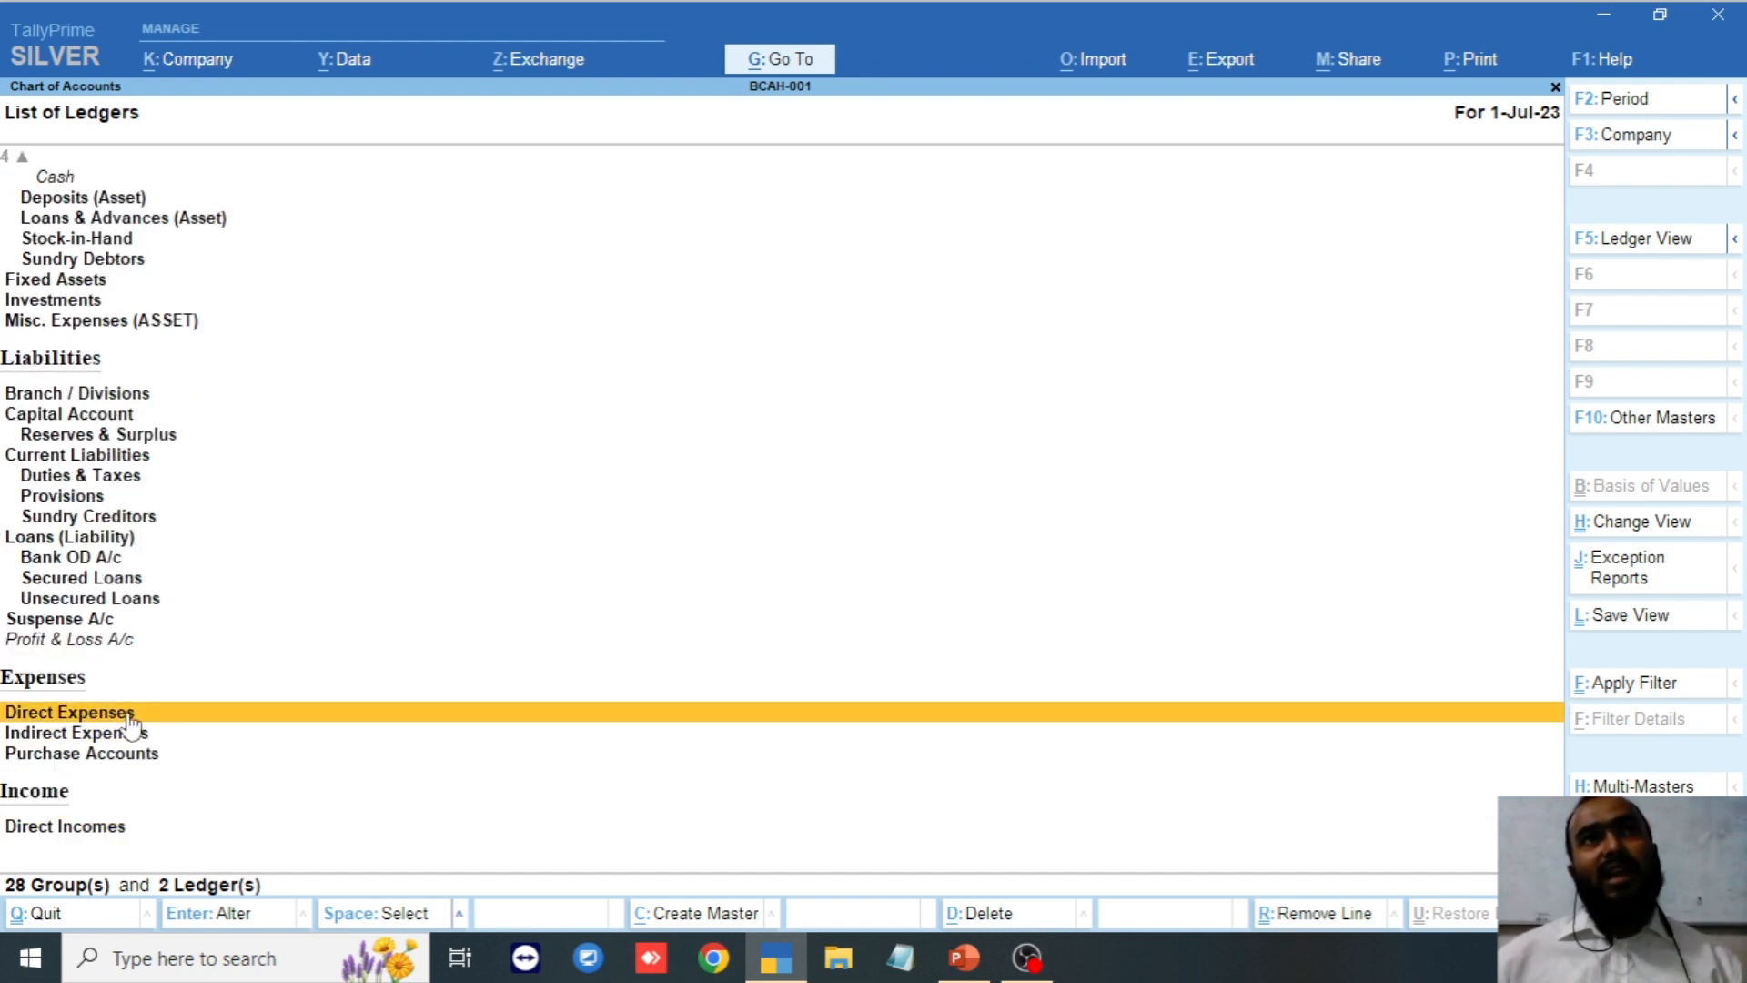
pyautogui.press('Down')
pyautogui.press('Down')
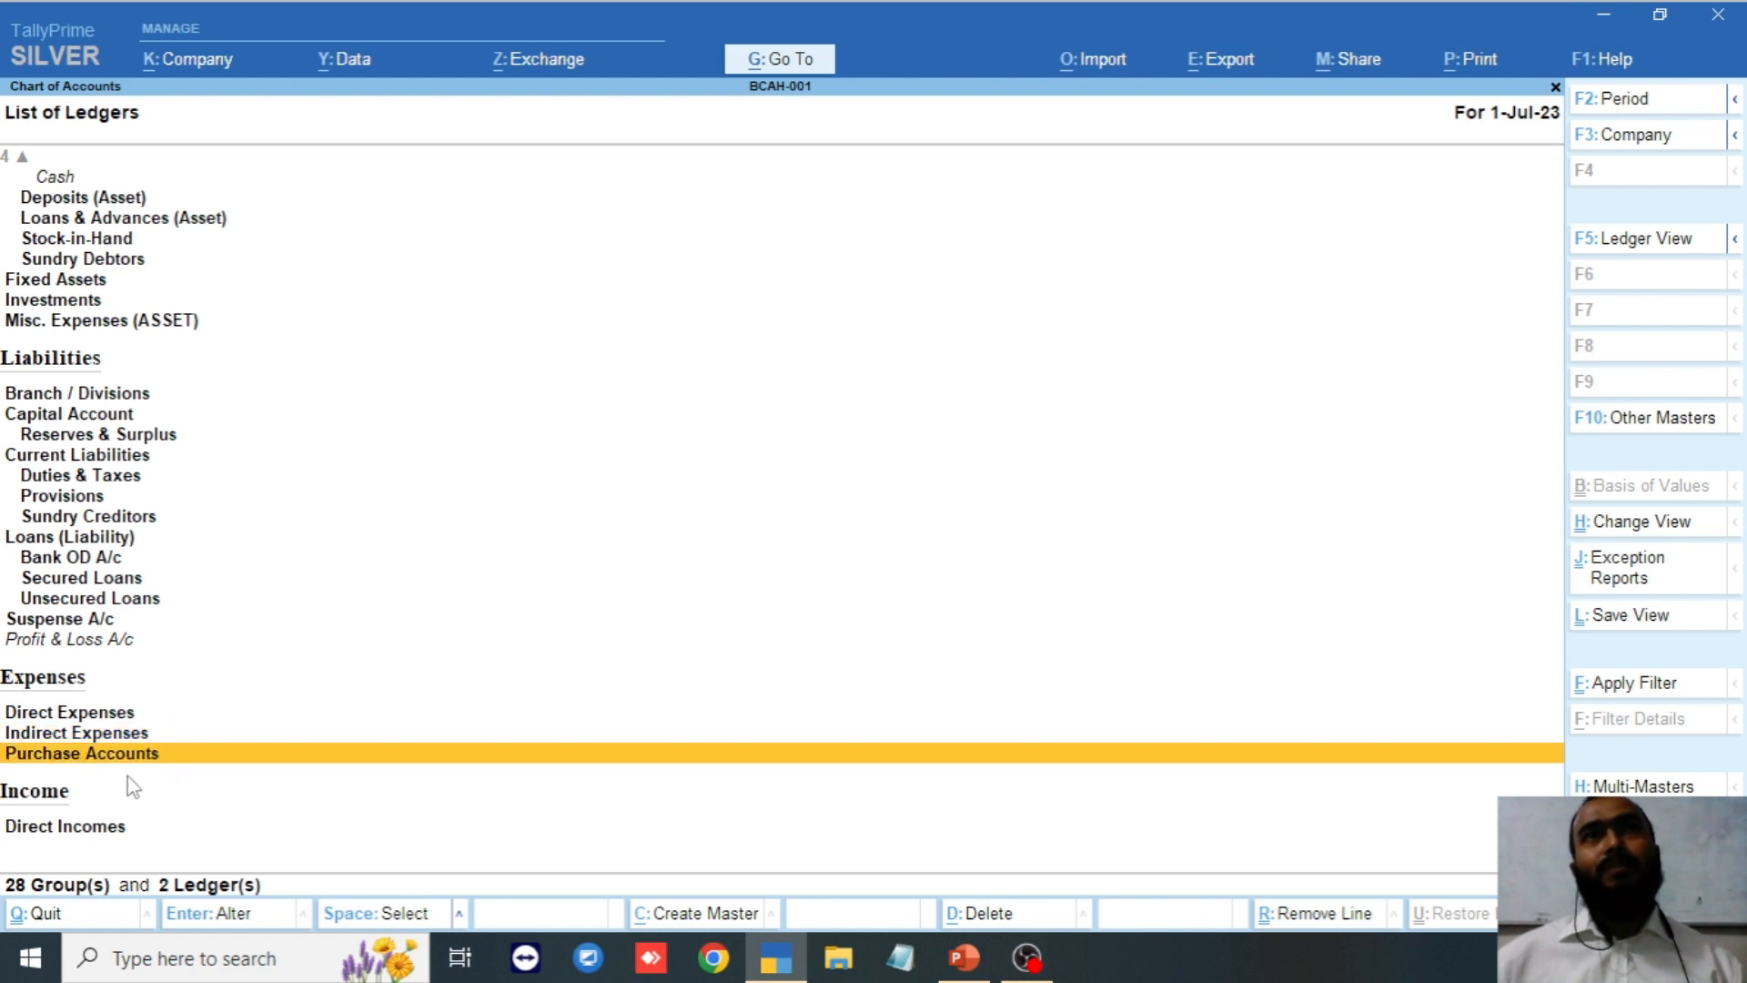
pyautogui.press('Up')
pyautogui.press('Up')
pyautogui.press('Up')
pyautogui.press('Down')
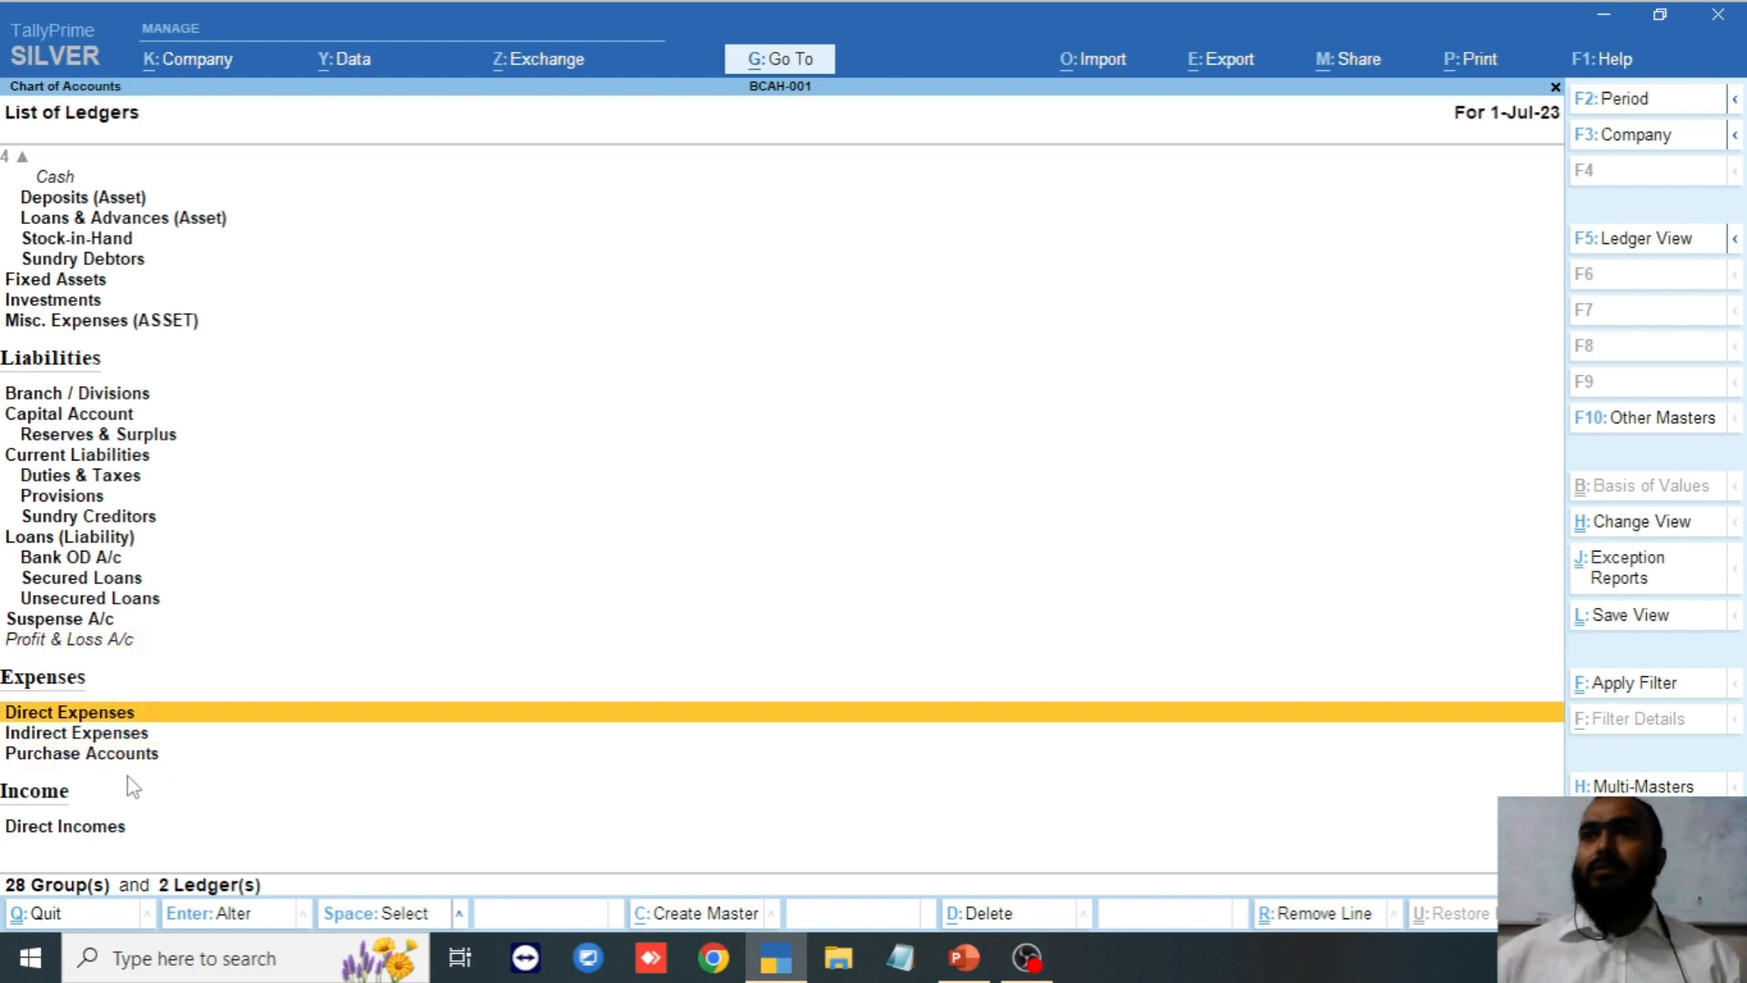
pyautogui.click(181, 734)
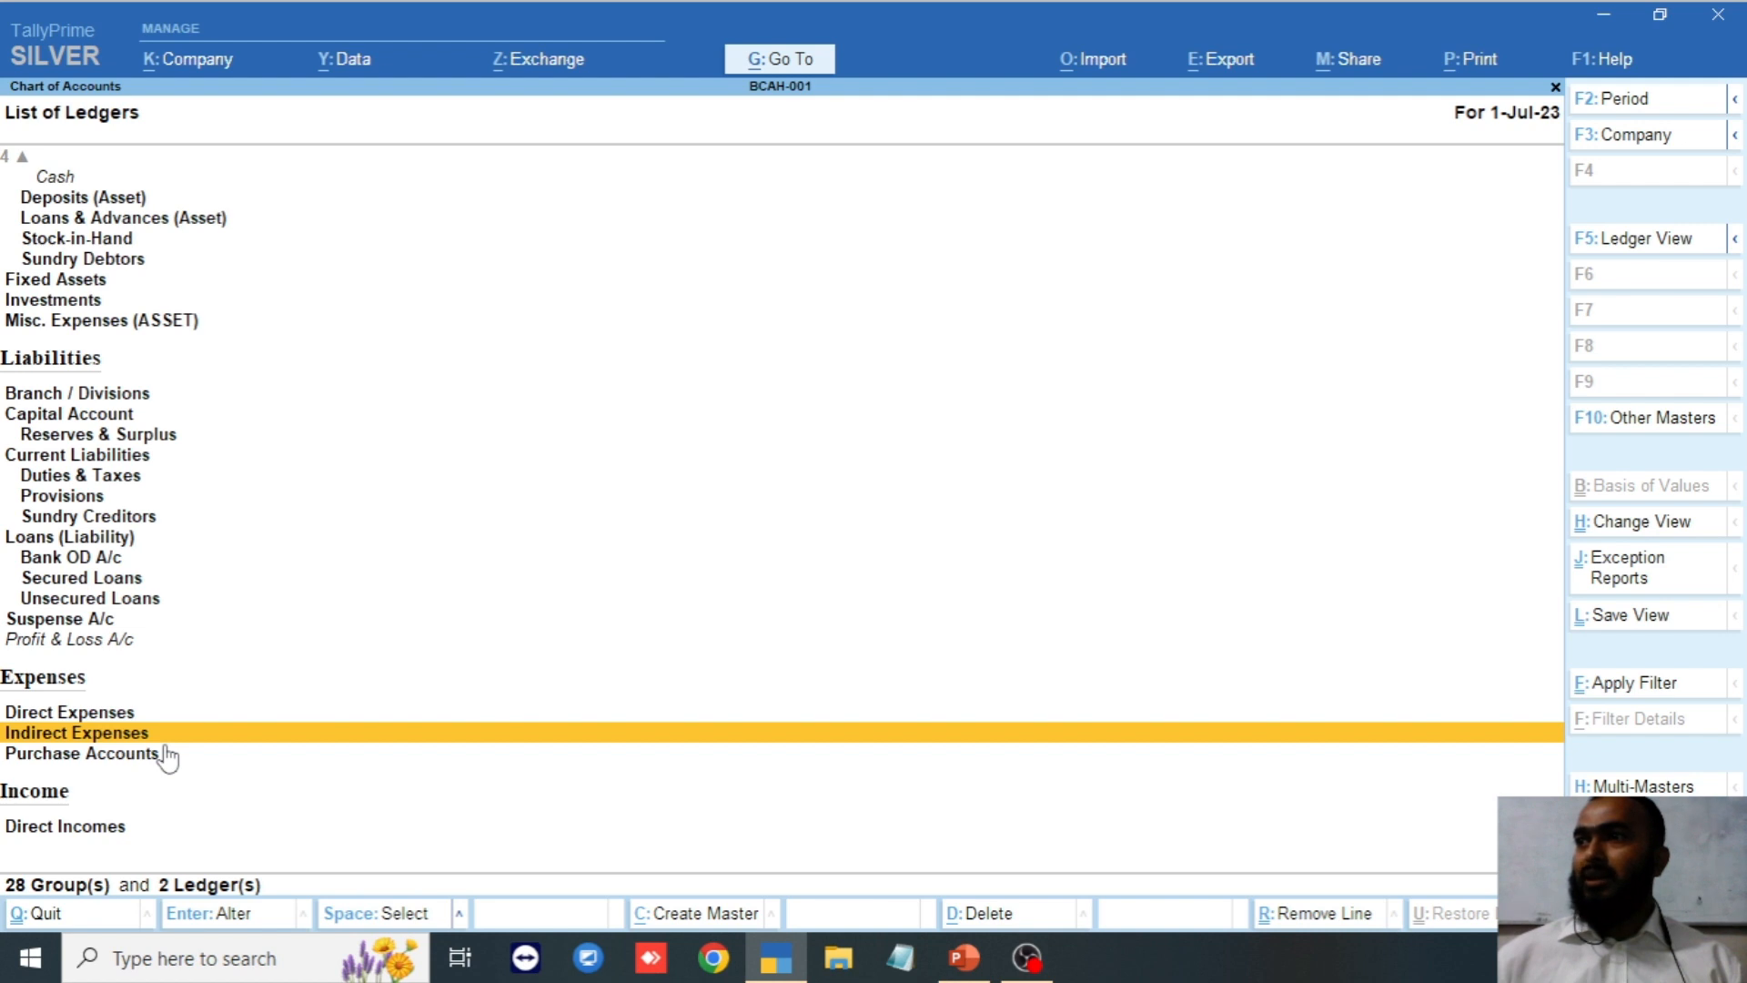
pyautogui.press('Up')
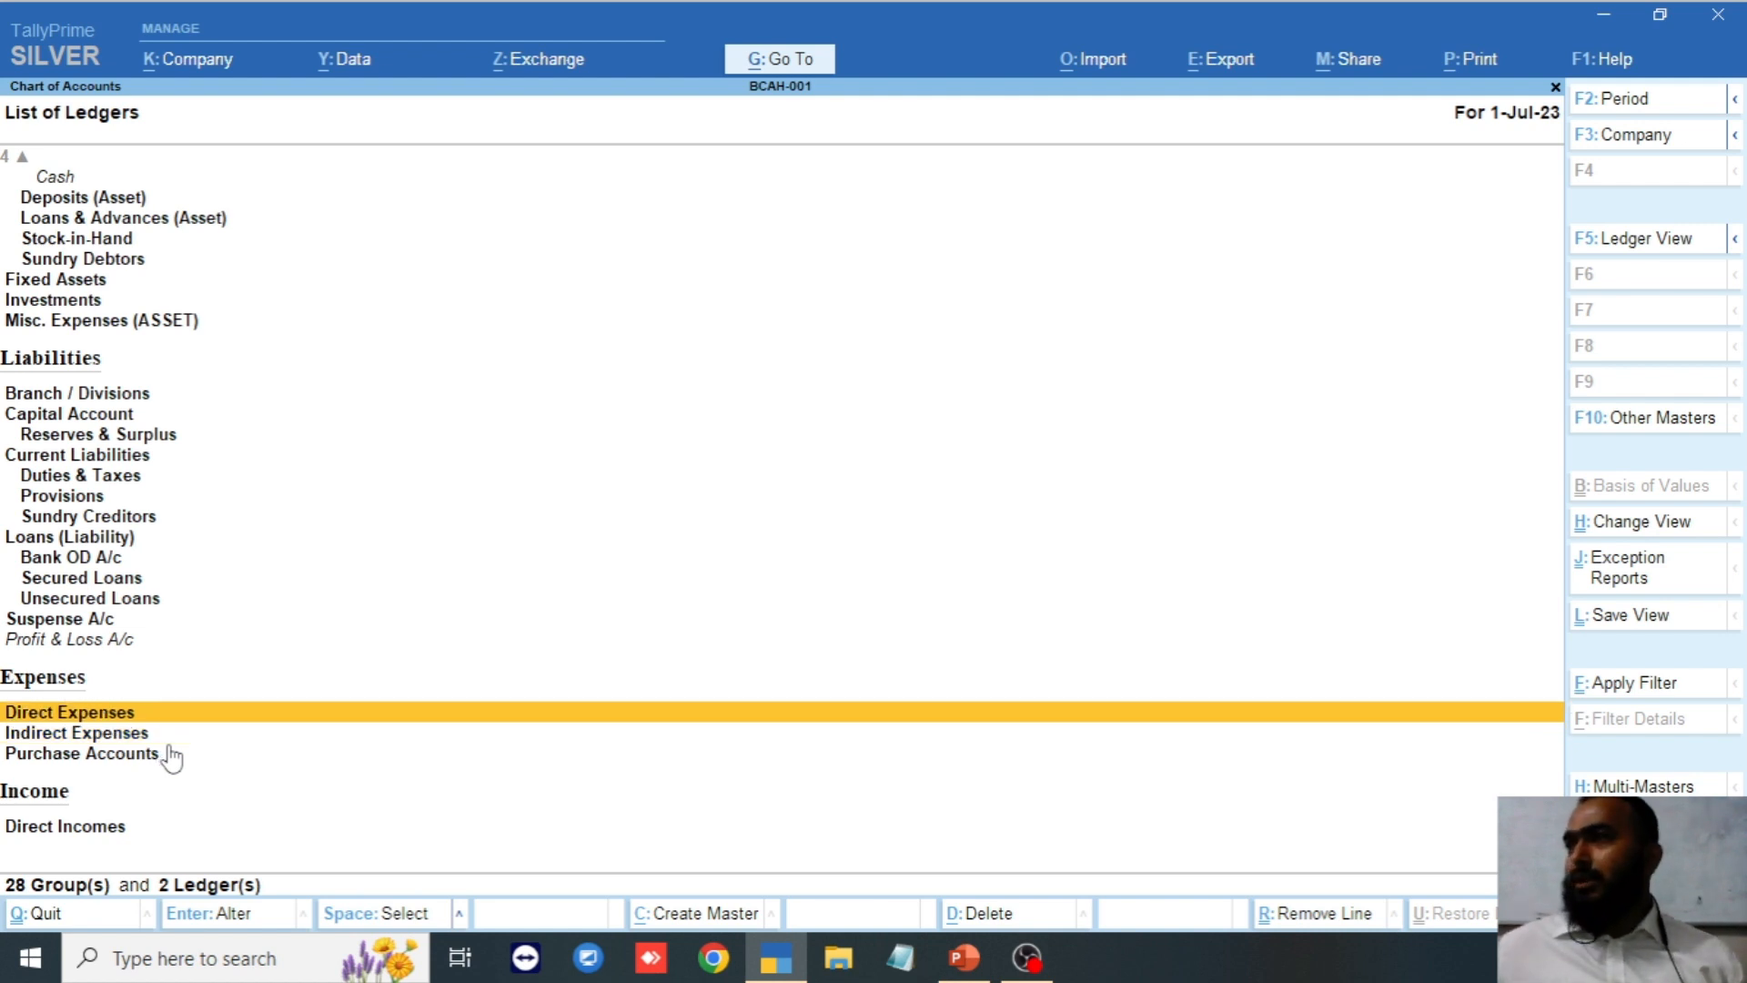
pyautogui.press('Down')
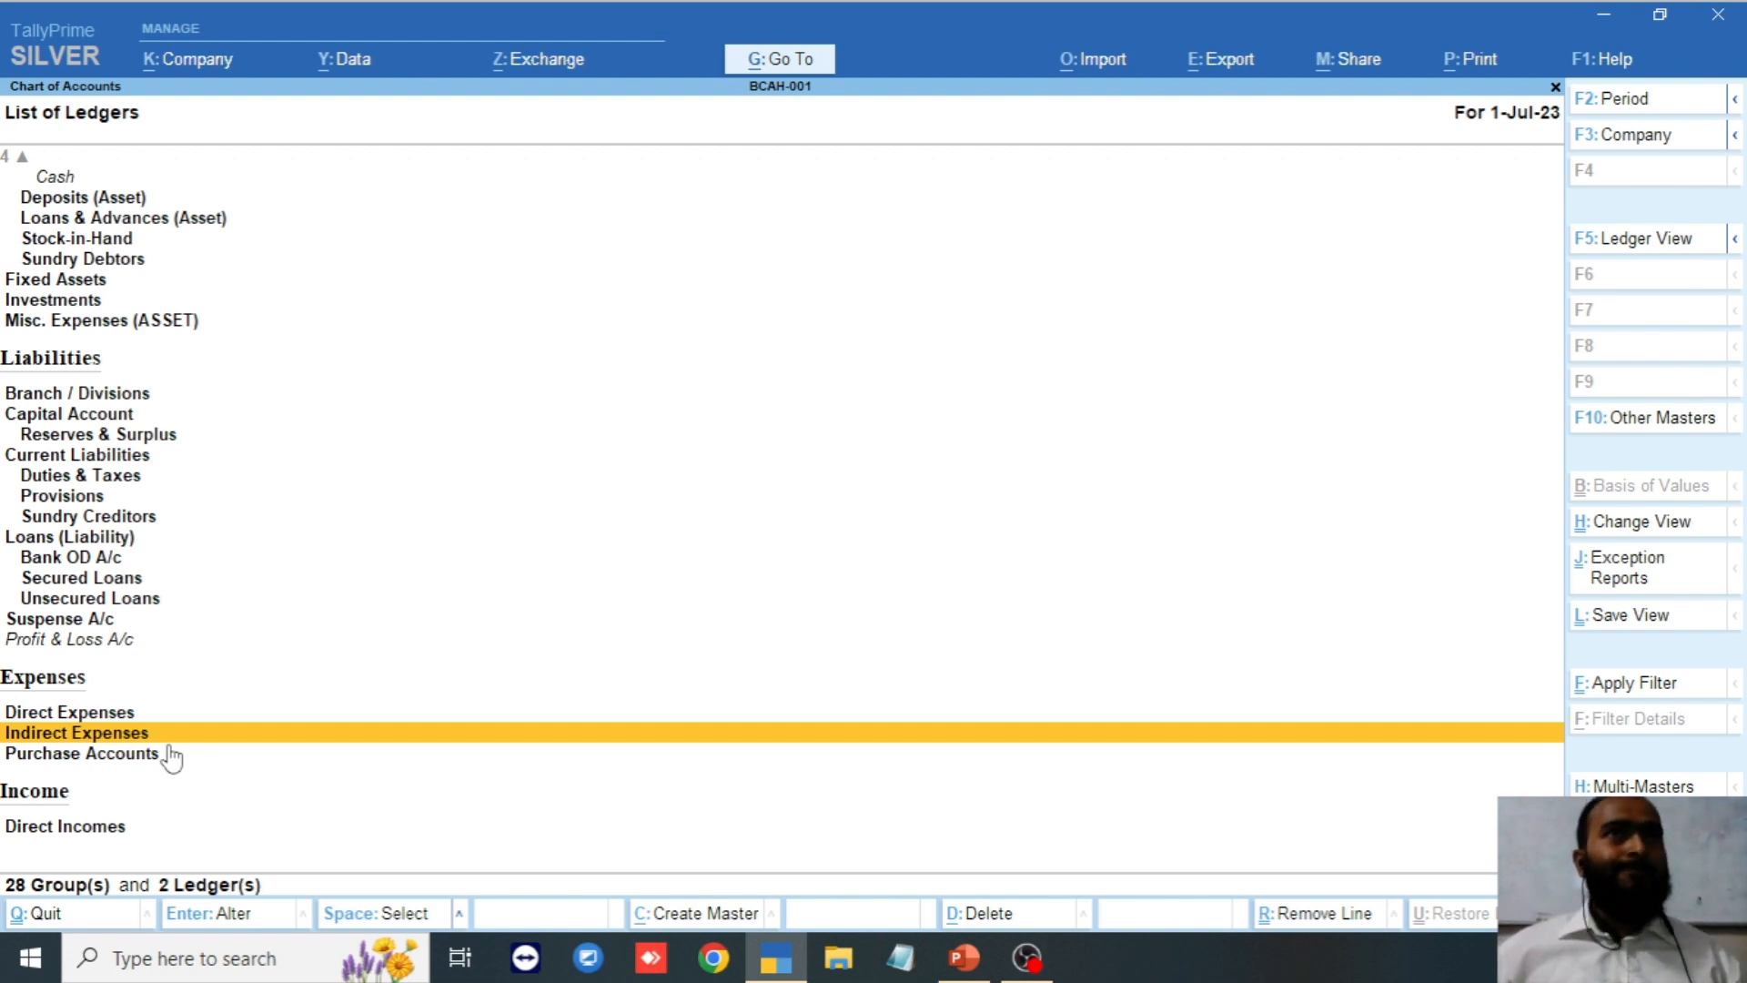
pyautogui.press('Down')
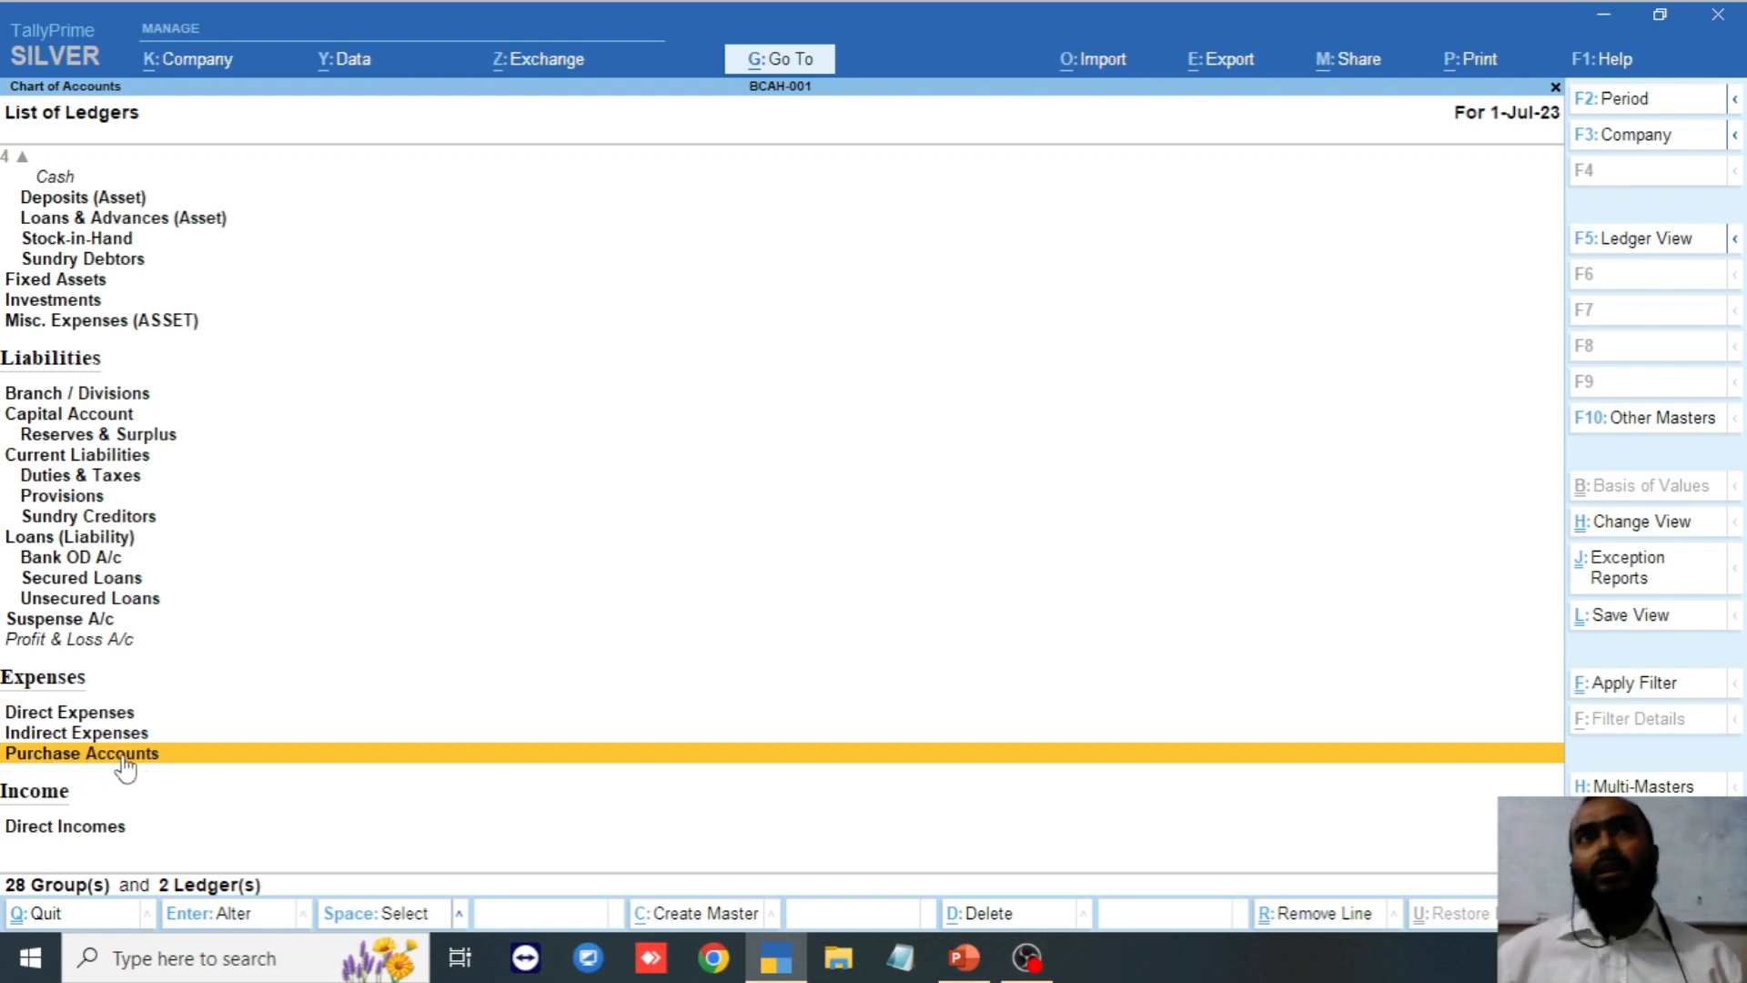
pyautogui.press('Down')
pyautogui.press('Down')
pyautogui.press('Down')
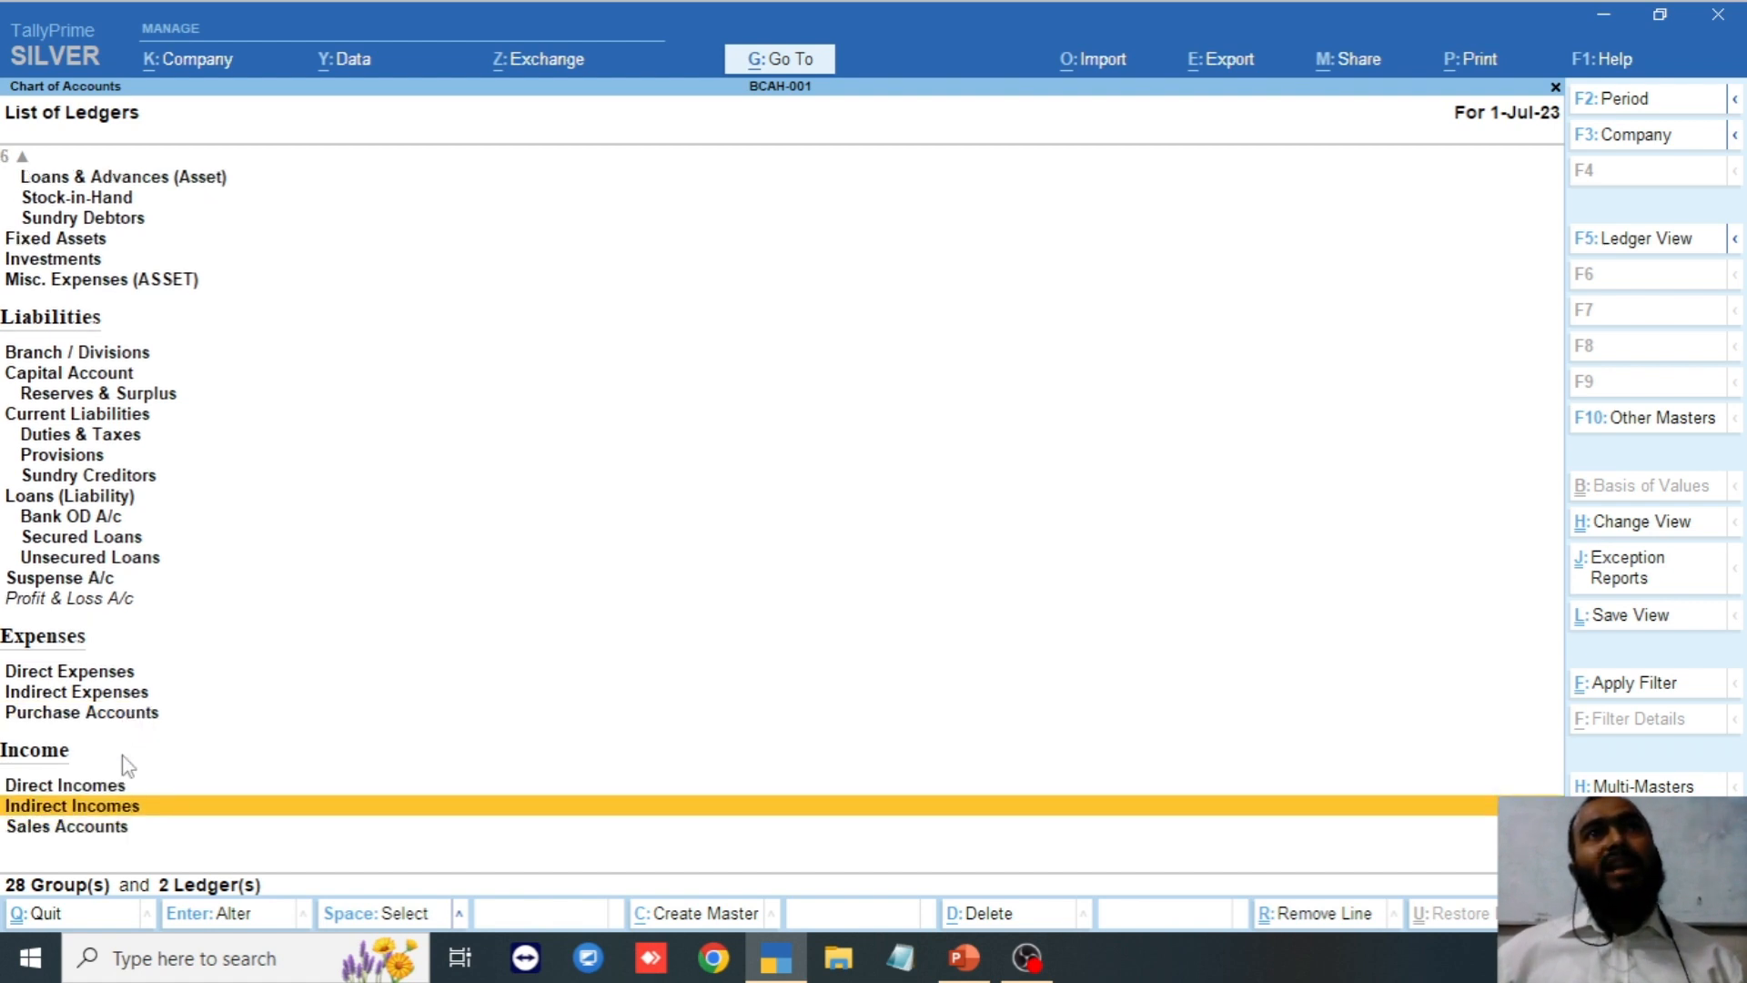
pyautogui.press('Up')
pyautogui.press('Up')
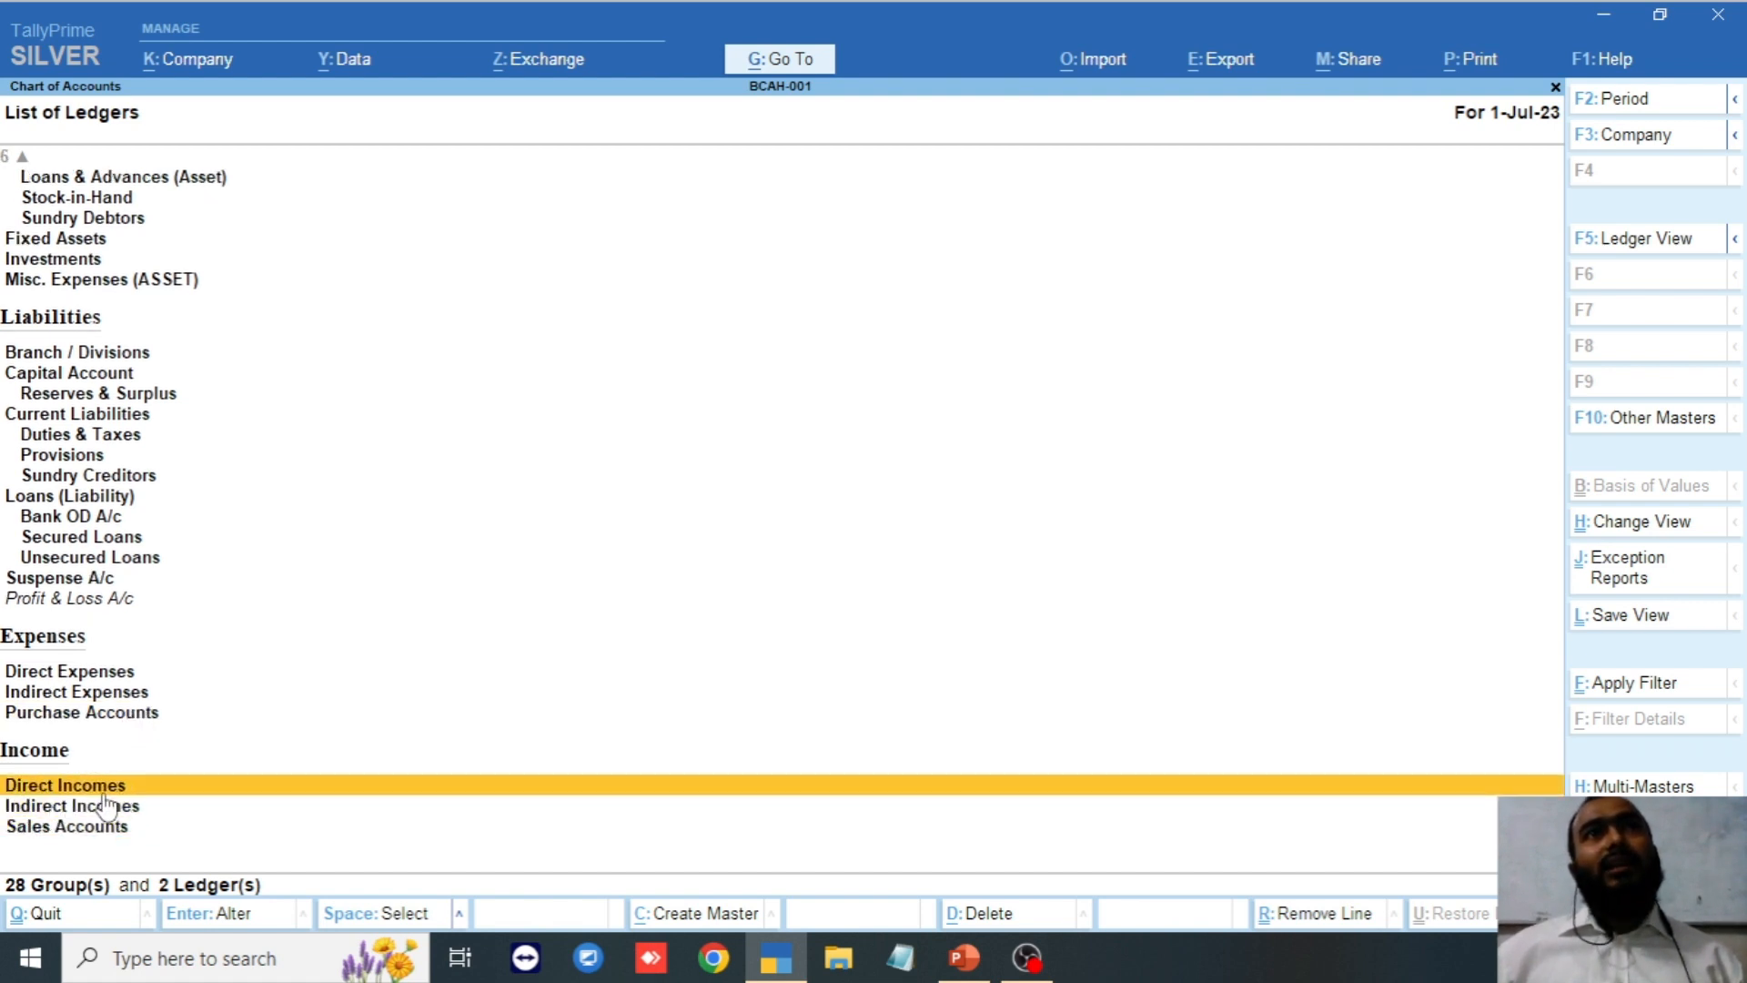
pyautogui.click(107, 806)
pyautogui.press('Down')
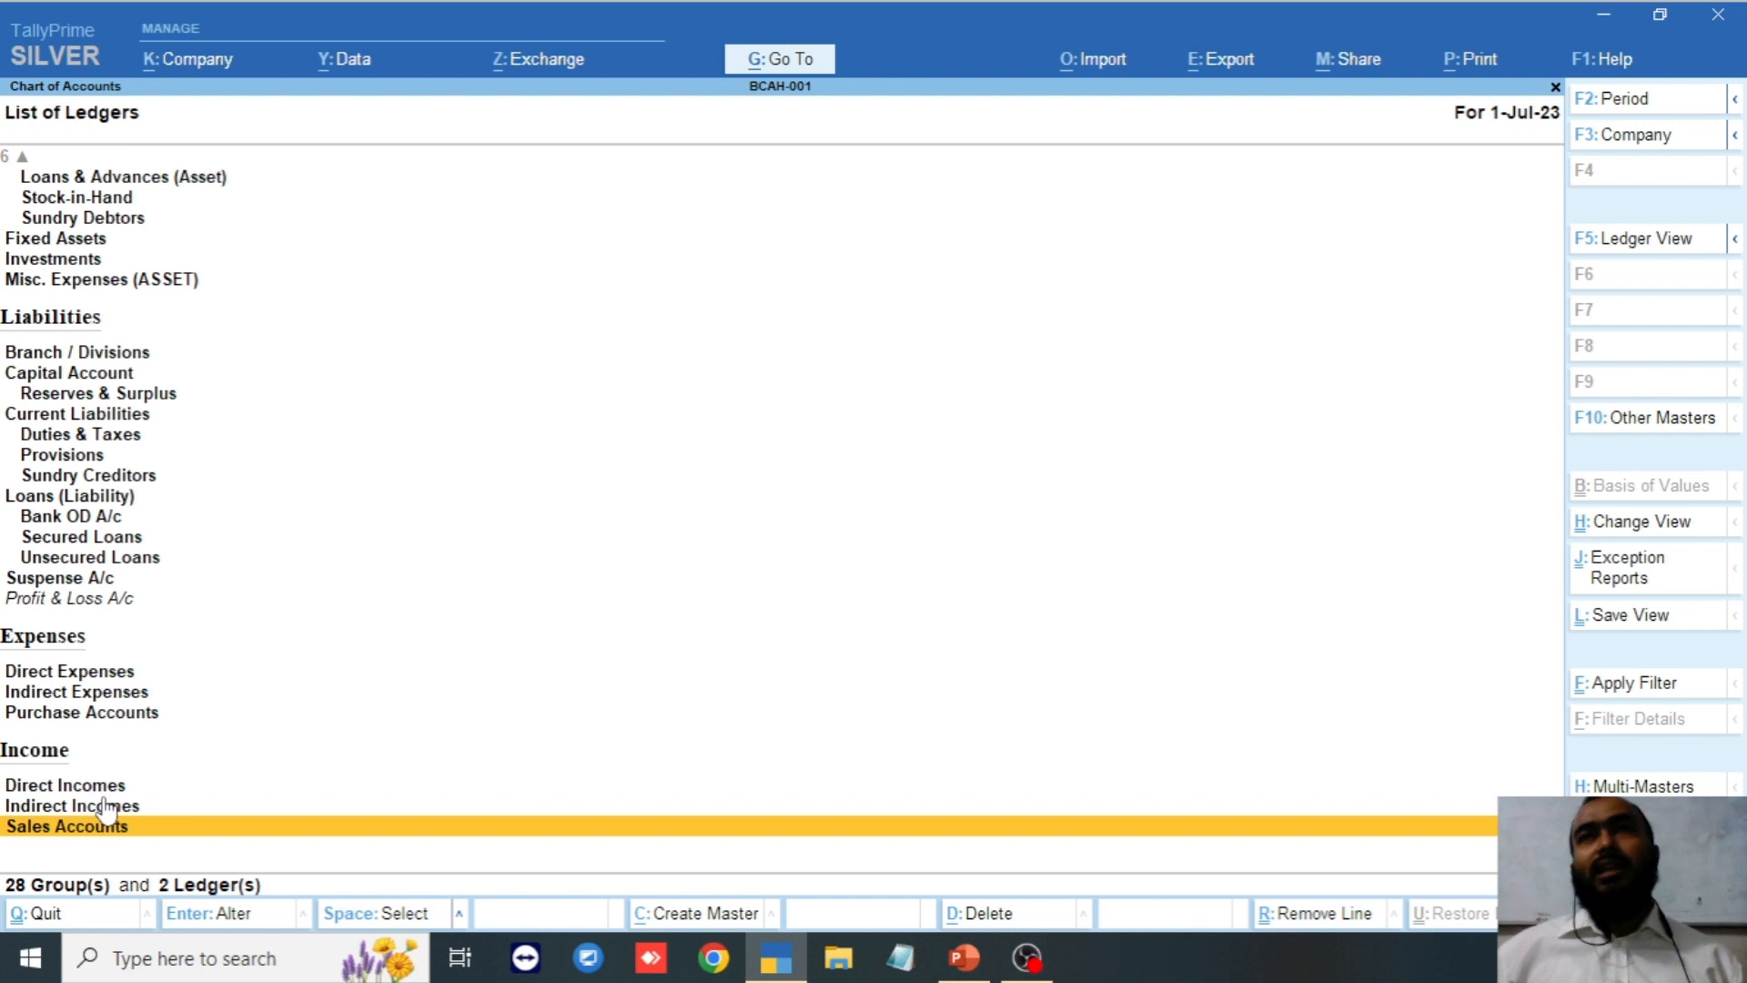
pyautogui.press('Up')
pyautogui.press('Up')
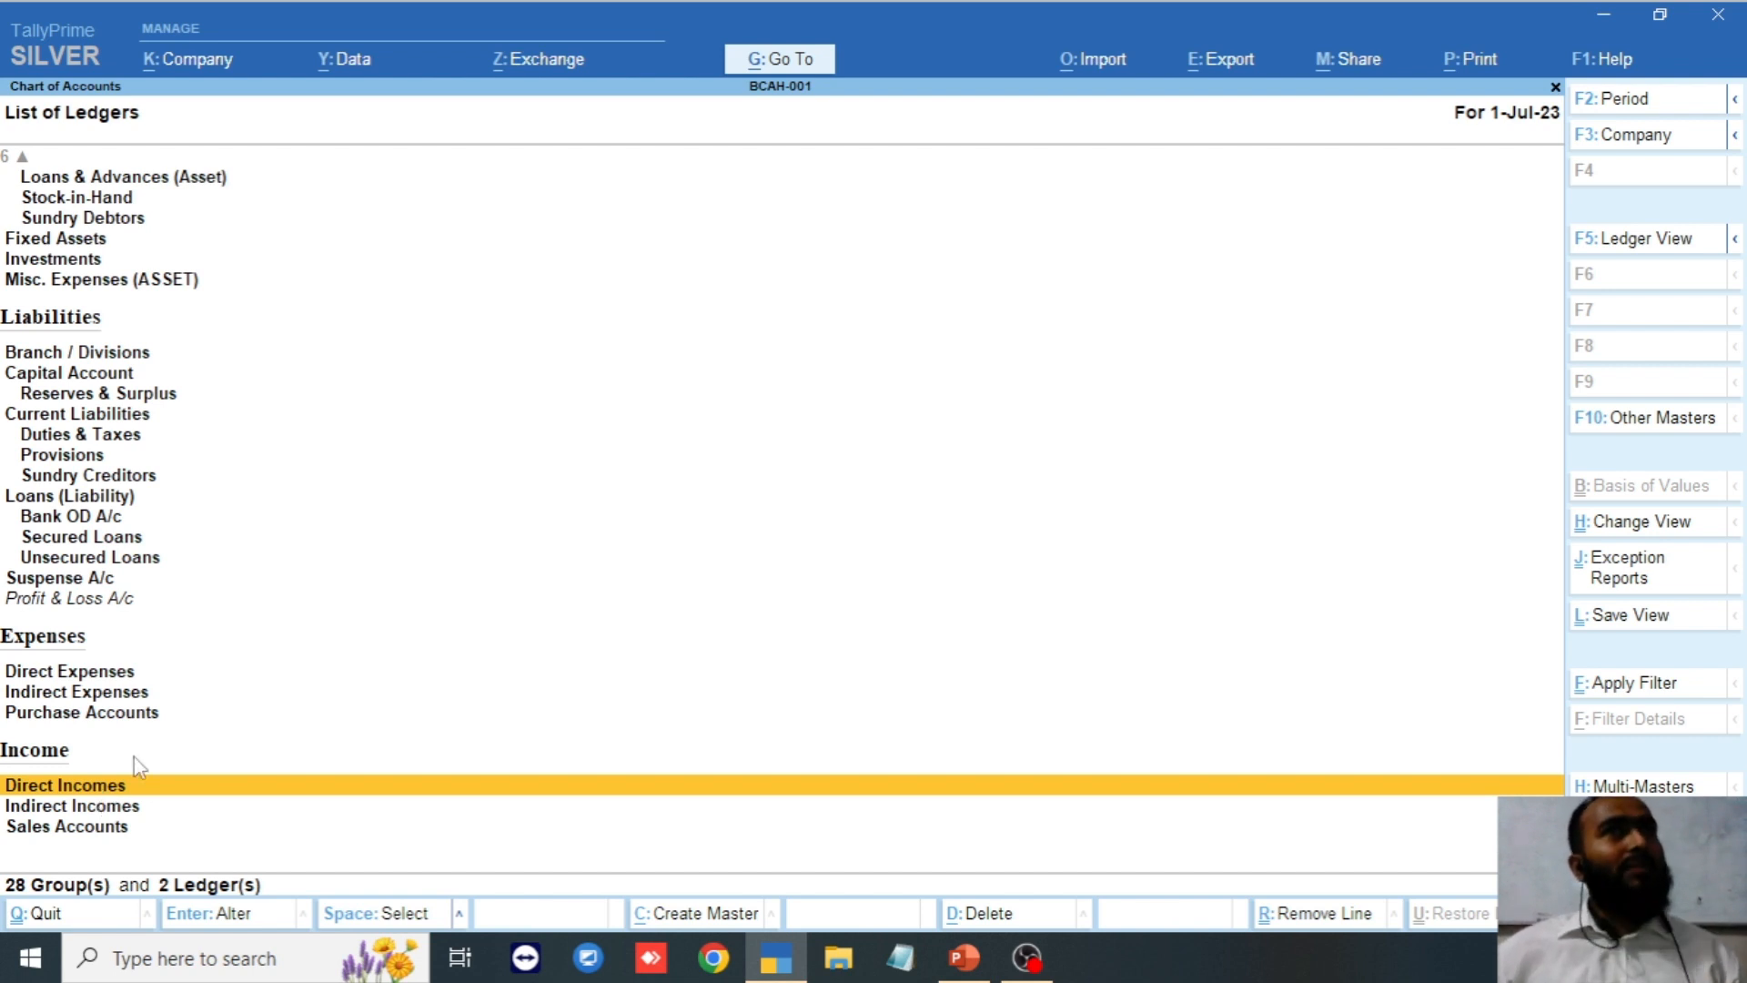
pyautogui.click(80, 807)
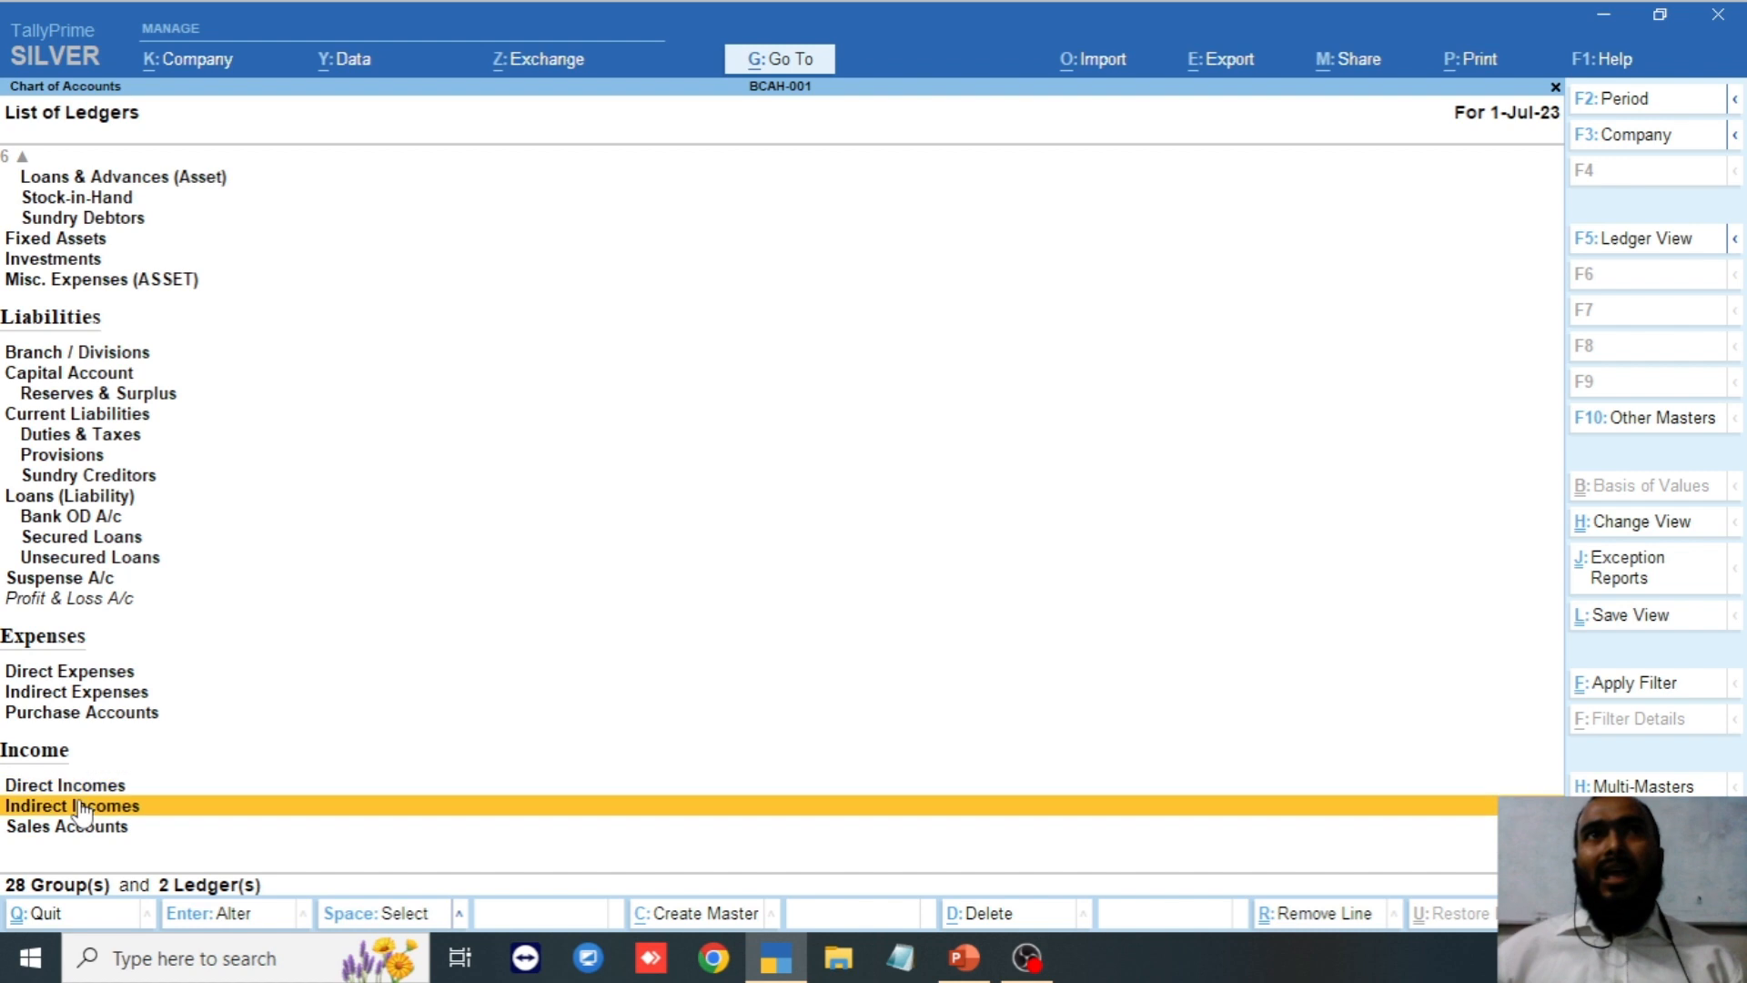
pyautogui.click(130, 824)
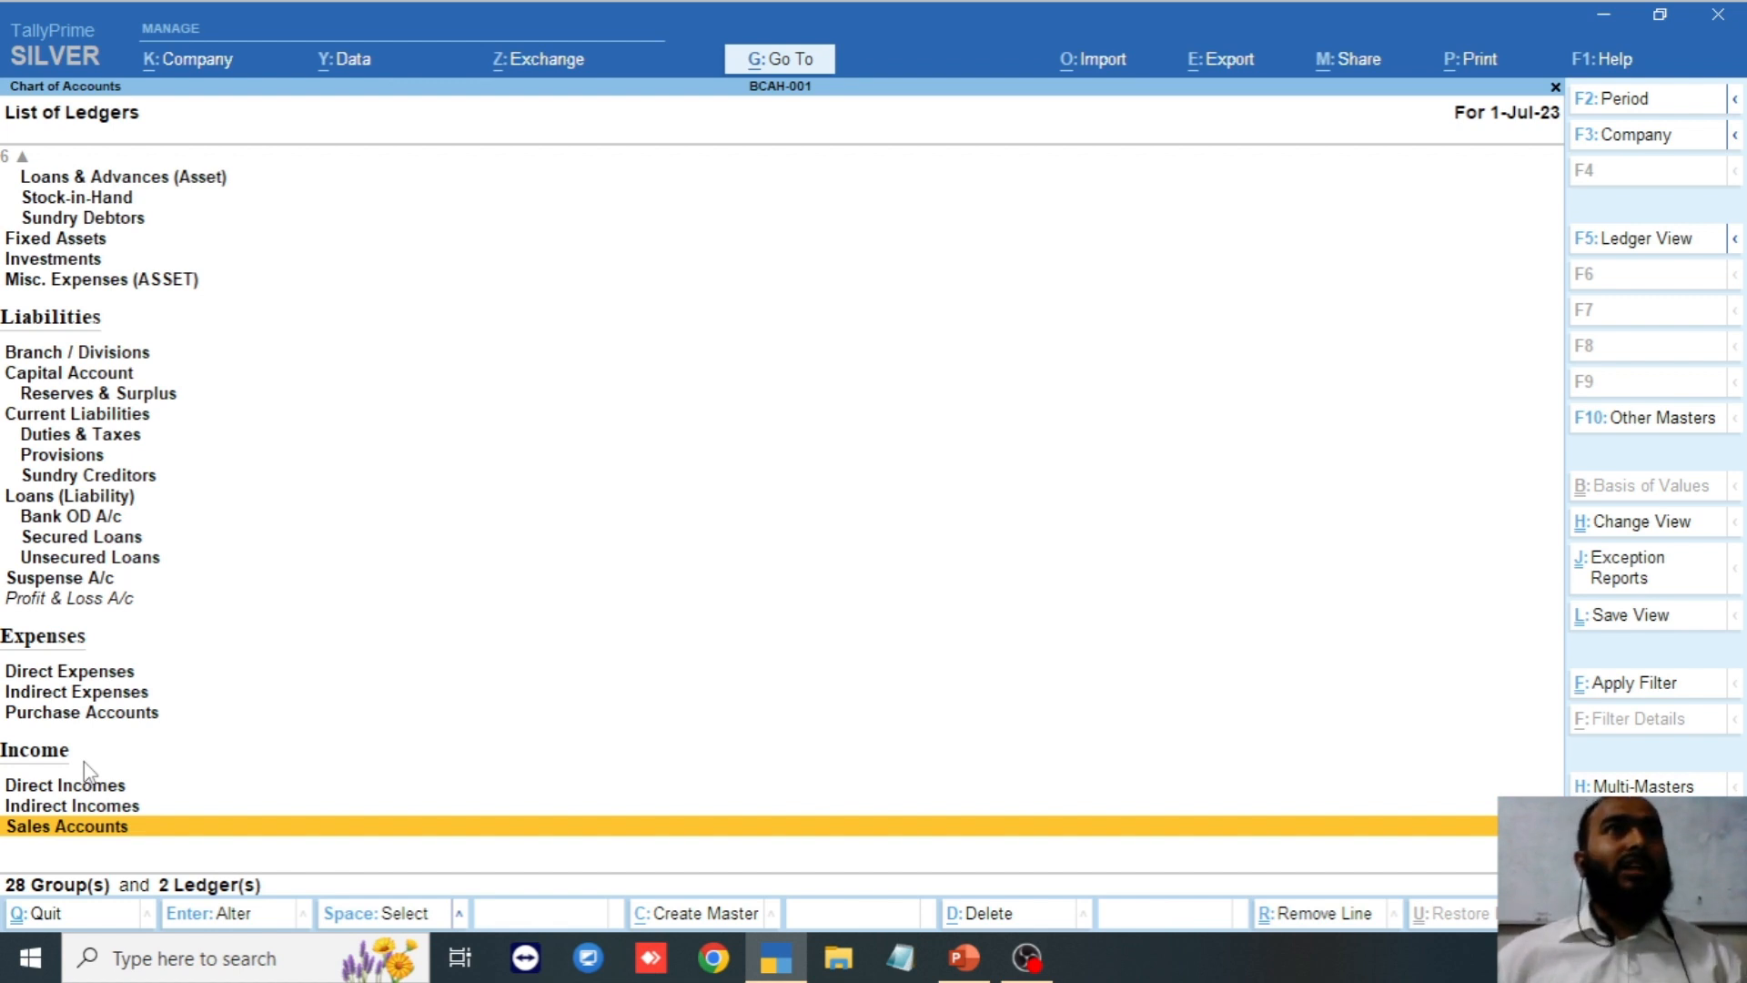
pyautogui.press('Up')
pyautogui.press('Up')
pyautogui.press('Up')
pyautogui.press('Up')
pyautogui.press('Up')
pyautogui.press('Up')
pyautogui.press('Up')
pyautogui.press('Up')
pyautogui.press('Up')
pyautogui.press('Up')
pyautogui.press('Up')
pyautogui.press('Up')
pyautogui.press('Up')
pyautogui.press('Up')
pyautogui.press('Up')
pyautogui.press('Up')
pyautogui.press('Up')
pyautogui.press('Up')
pyautogui.press('Up')
pyautogui.press('Up')
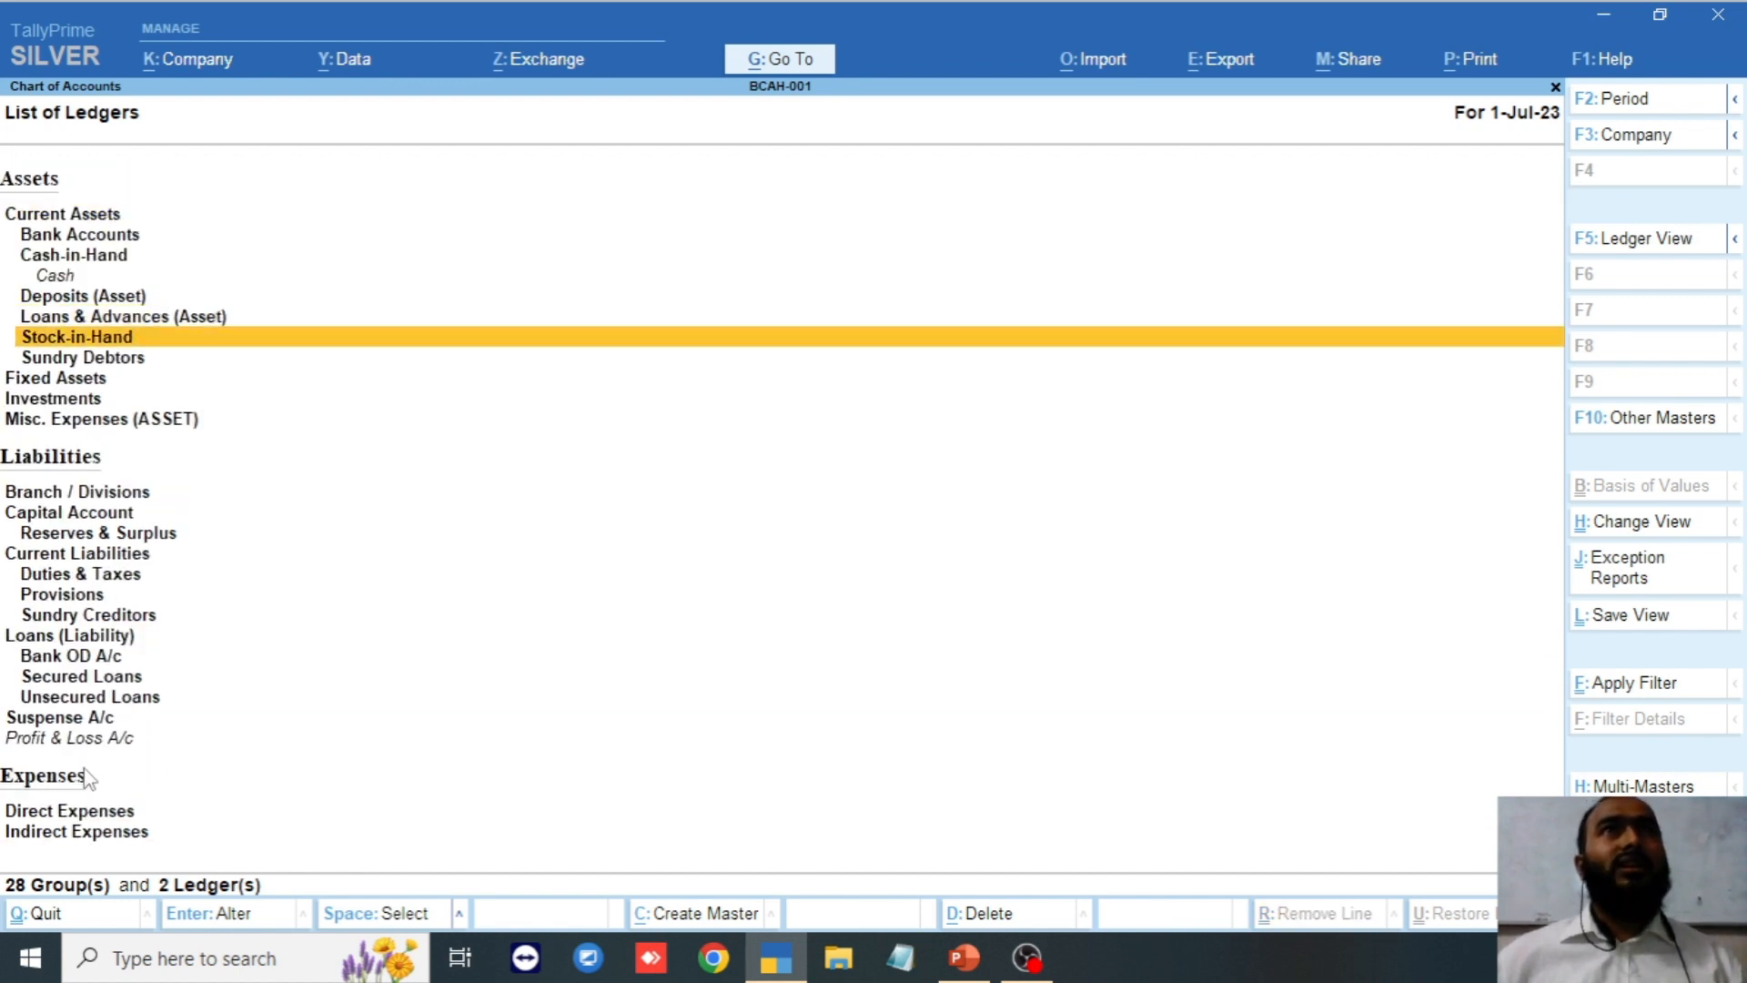
pyautogui.press('Down')
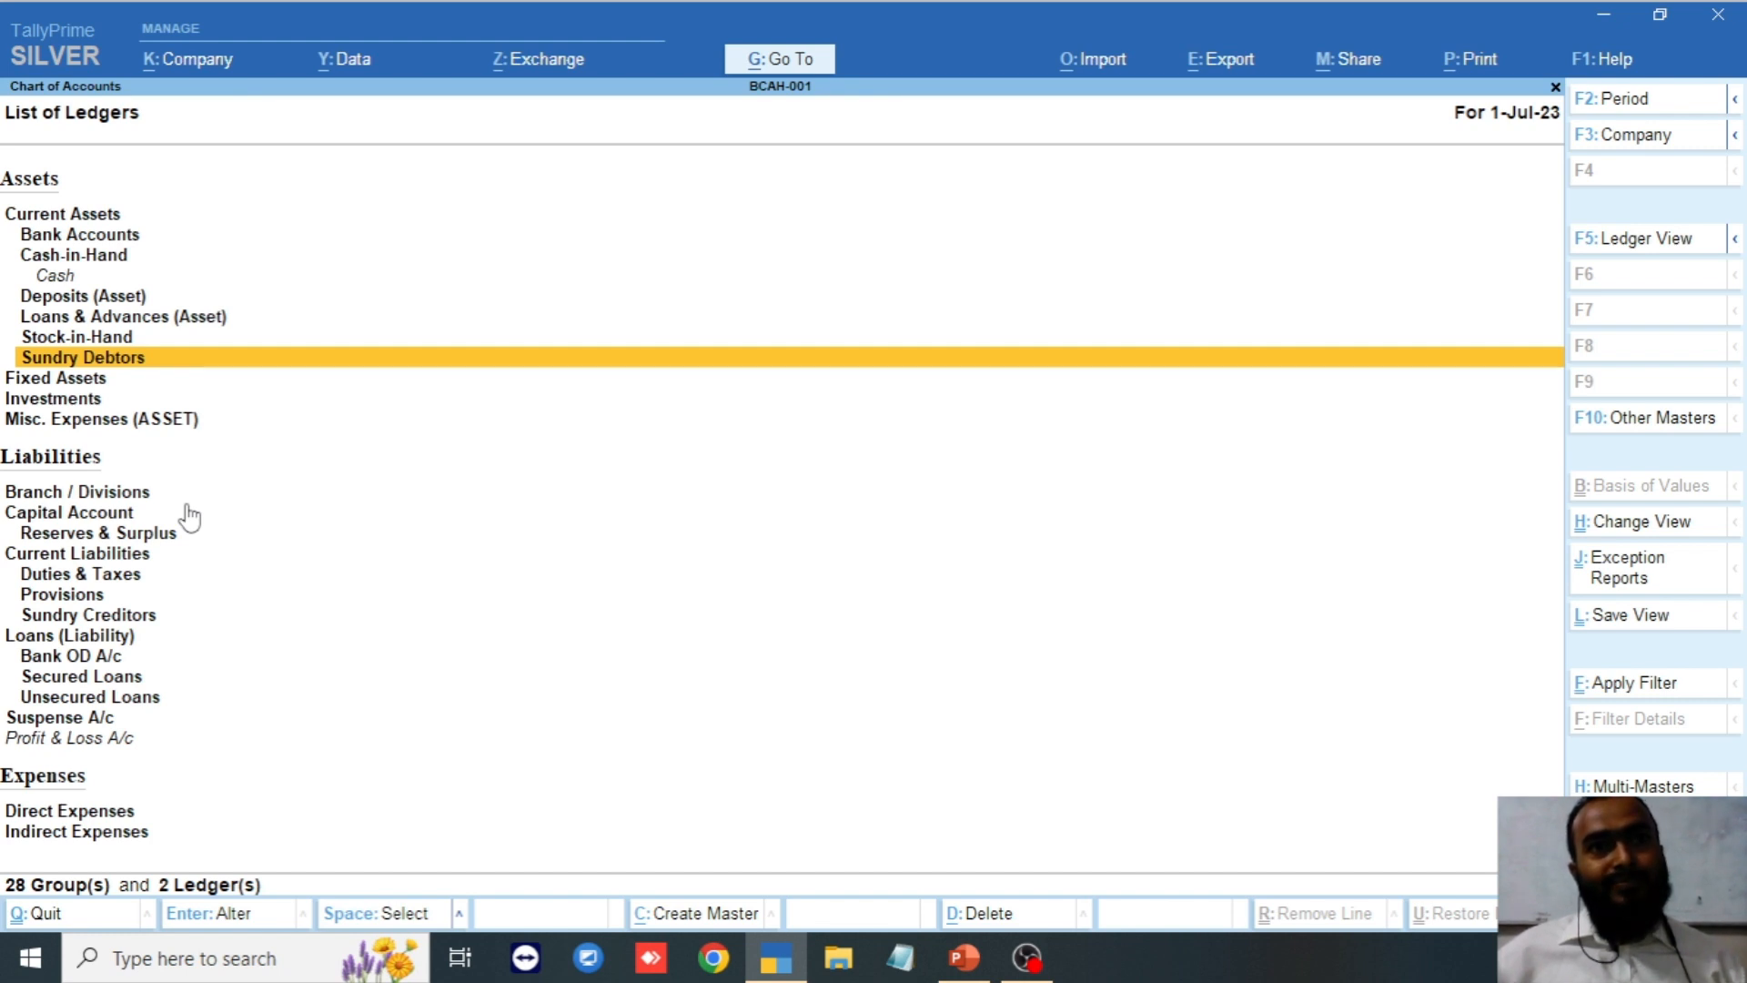
pyautogui.press('Up')
pyautogui.press('Up')
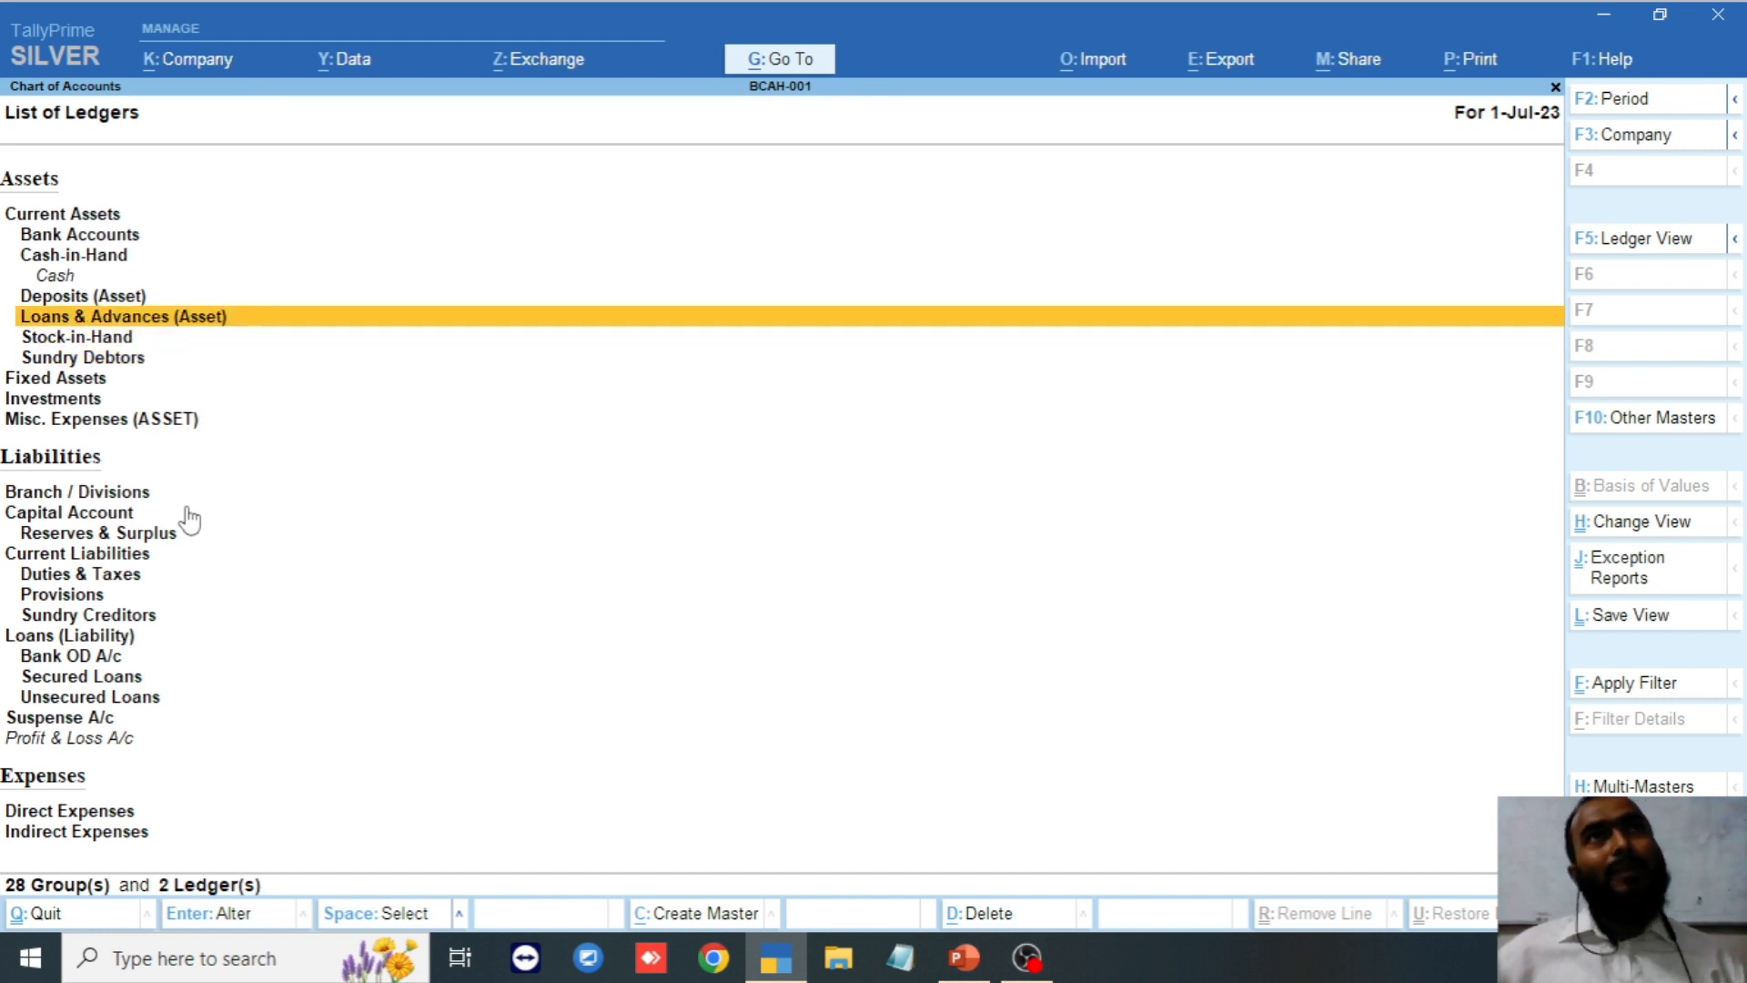
pyautogui.press('Up')
pyautogui.press('Down')
pyautogui.press('Down')
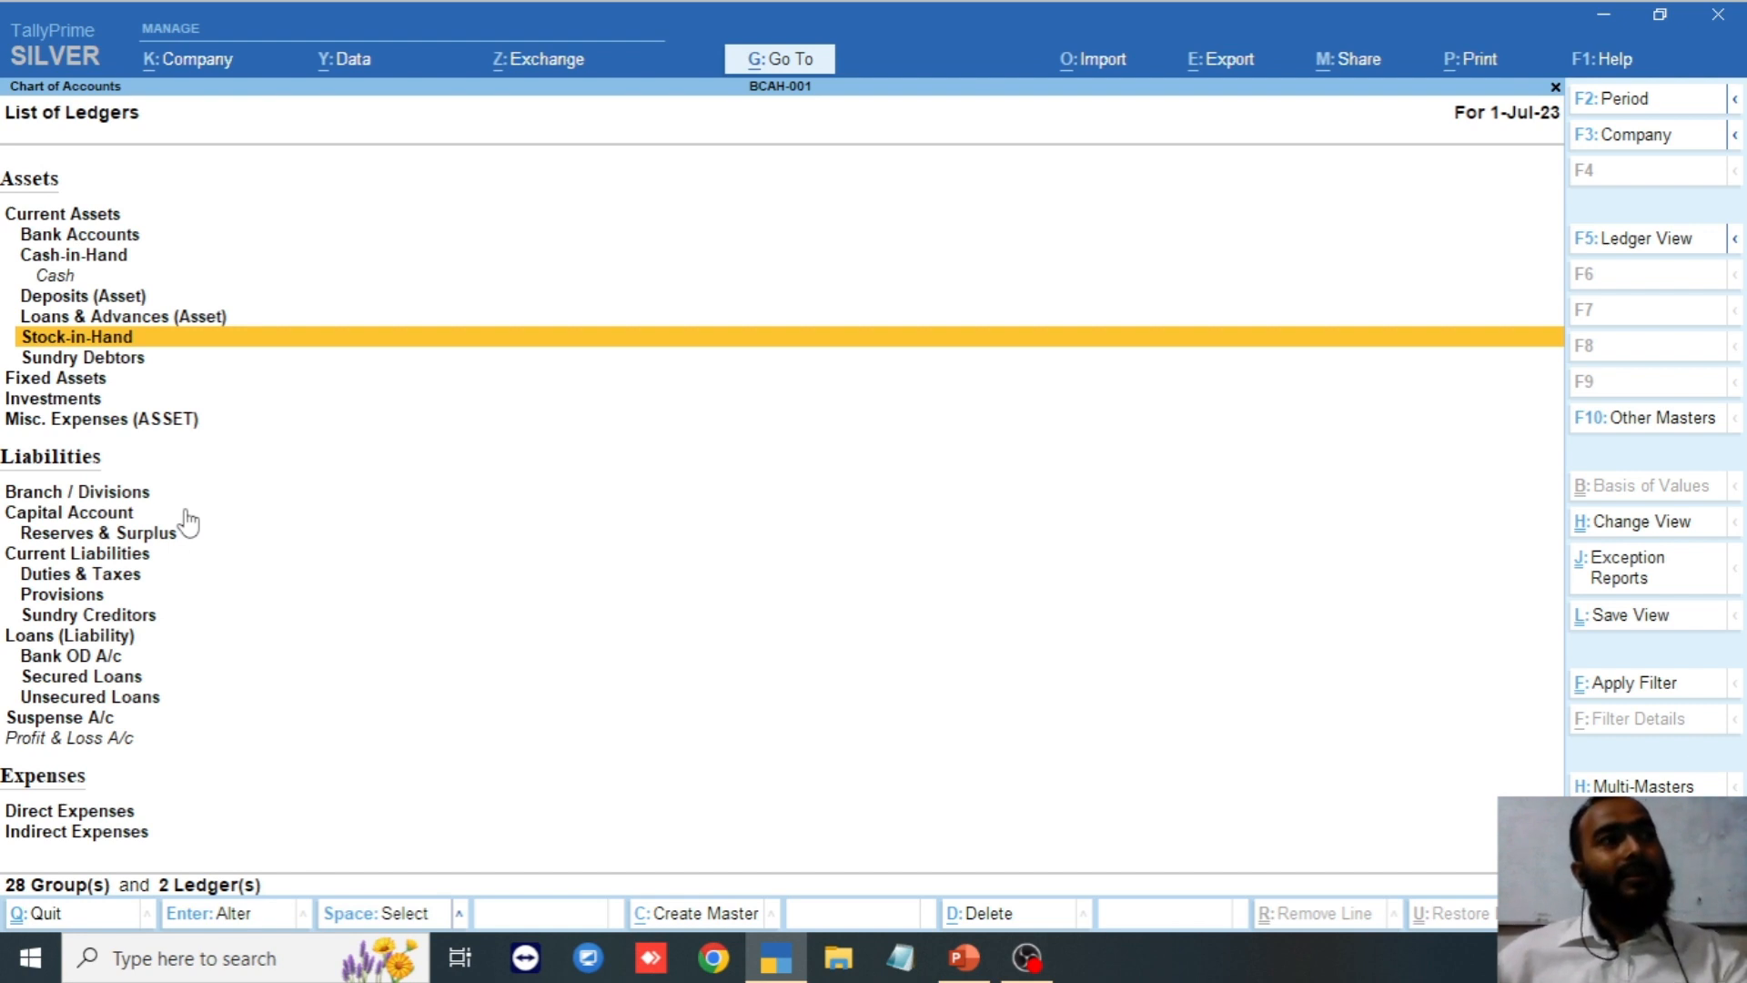
pyautogui.click(182, 530)
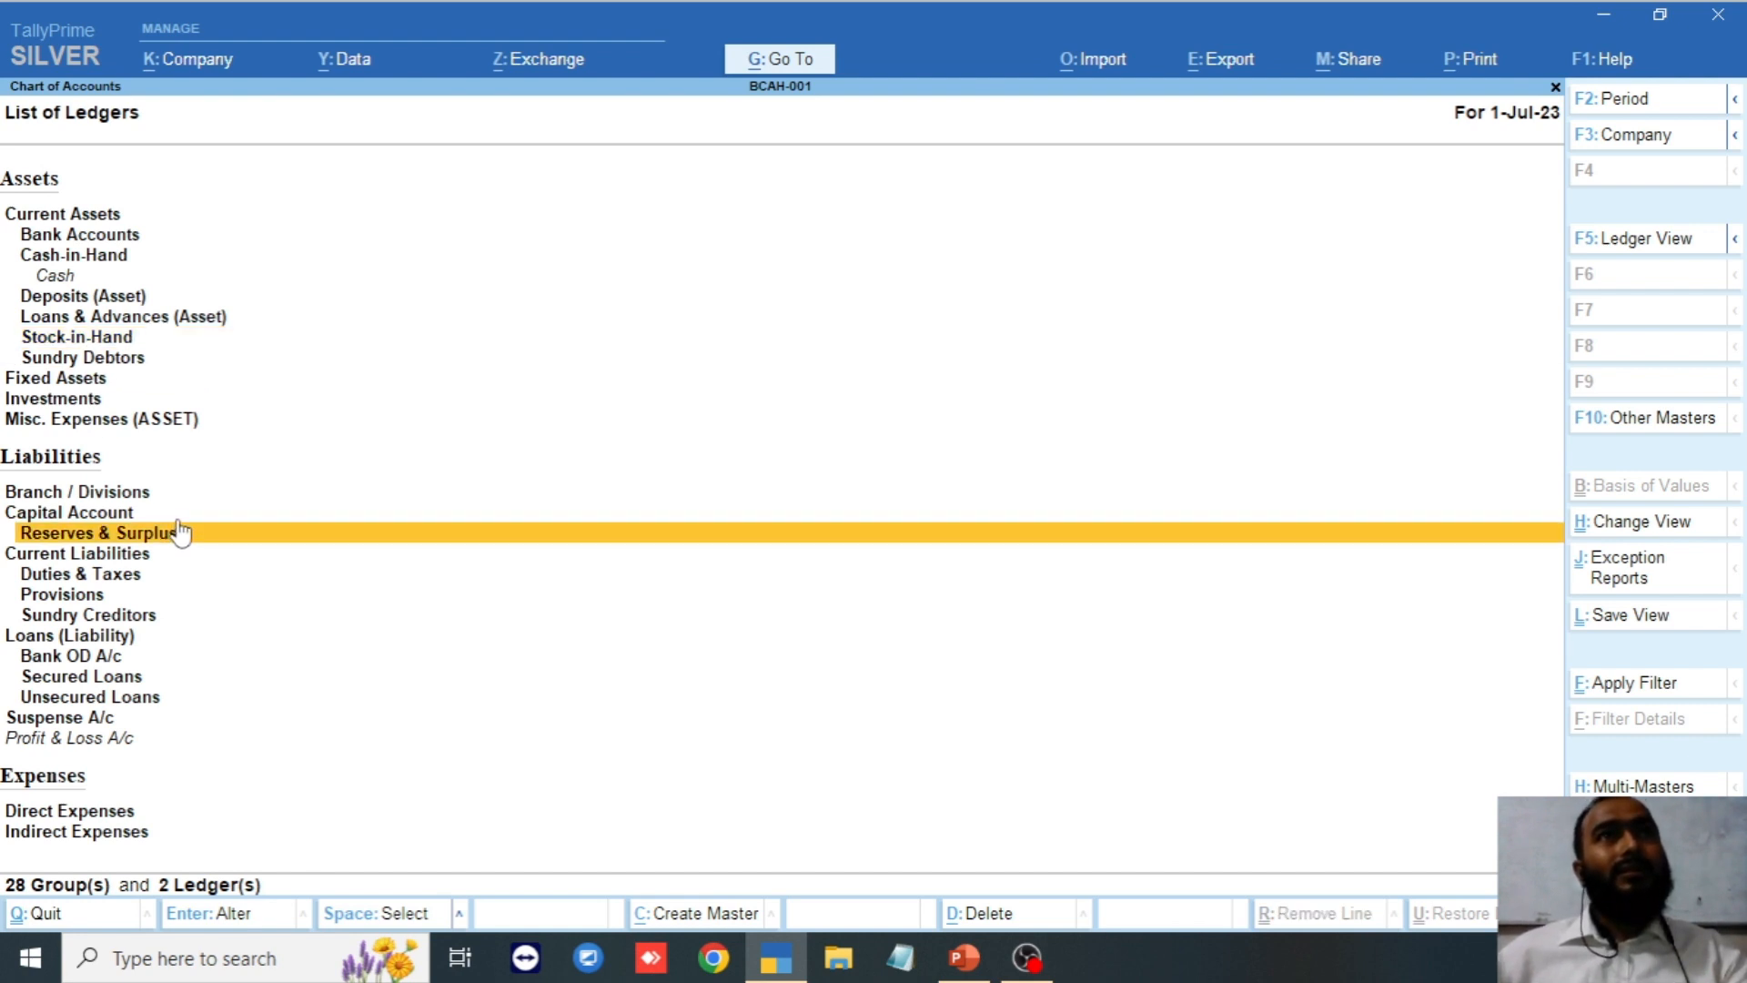
pyautogui.press('Up')
pyautogui.press('Up')
pyautogui.press('Down')
pyautogui.press('Down')
pyautogui.press('Down')
pyautogui.press('Down')
pyautogui.press('Down')
pyautogui.press('Down')
pyautogui.press('Down')
pyautogui.press('Down')
pyautogui.press('Up')
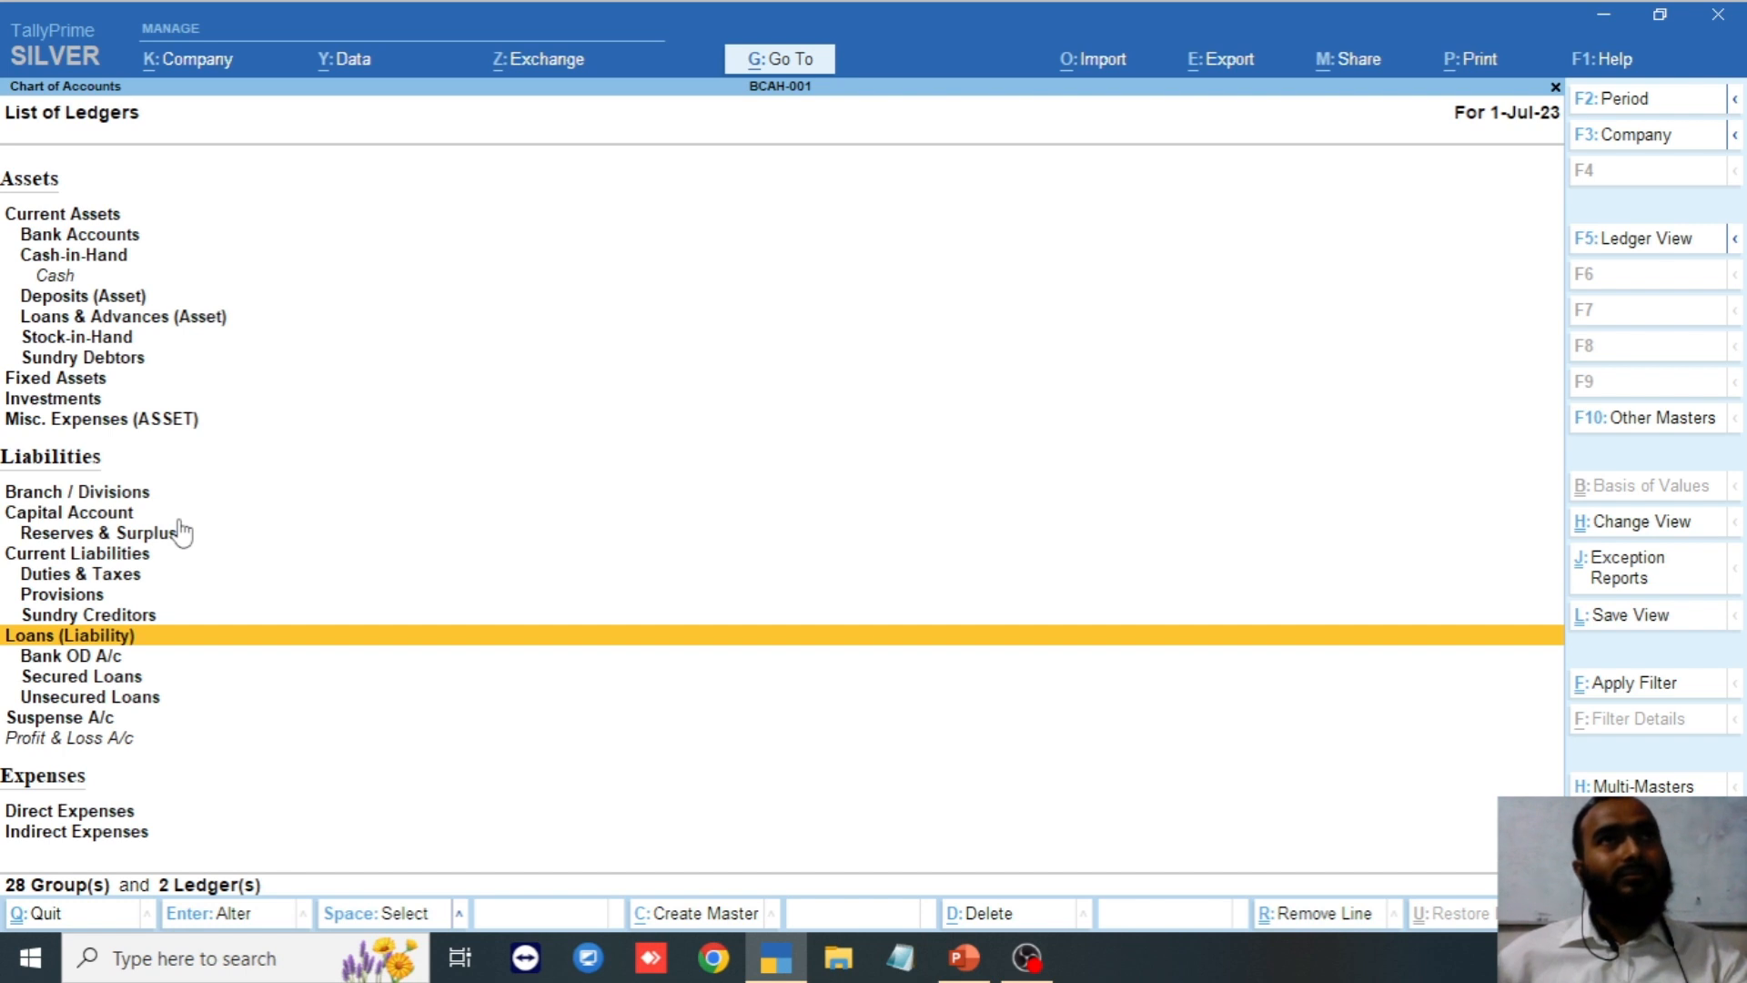
pyautogui.press('Up')
pyautogui.press('Up')
pyautogui.press('Down')
pyautogui.press('Down')
pyautogui.press('Down')
pyautogui.press('Up')
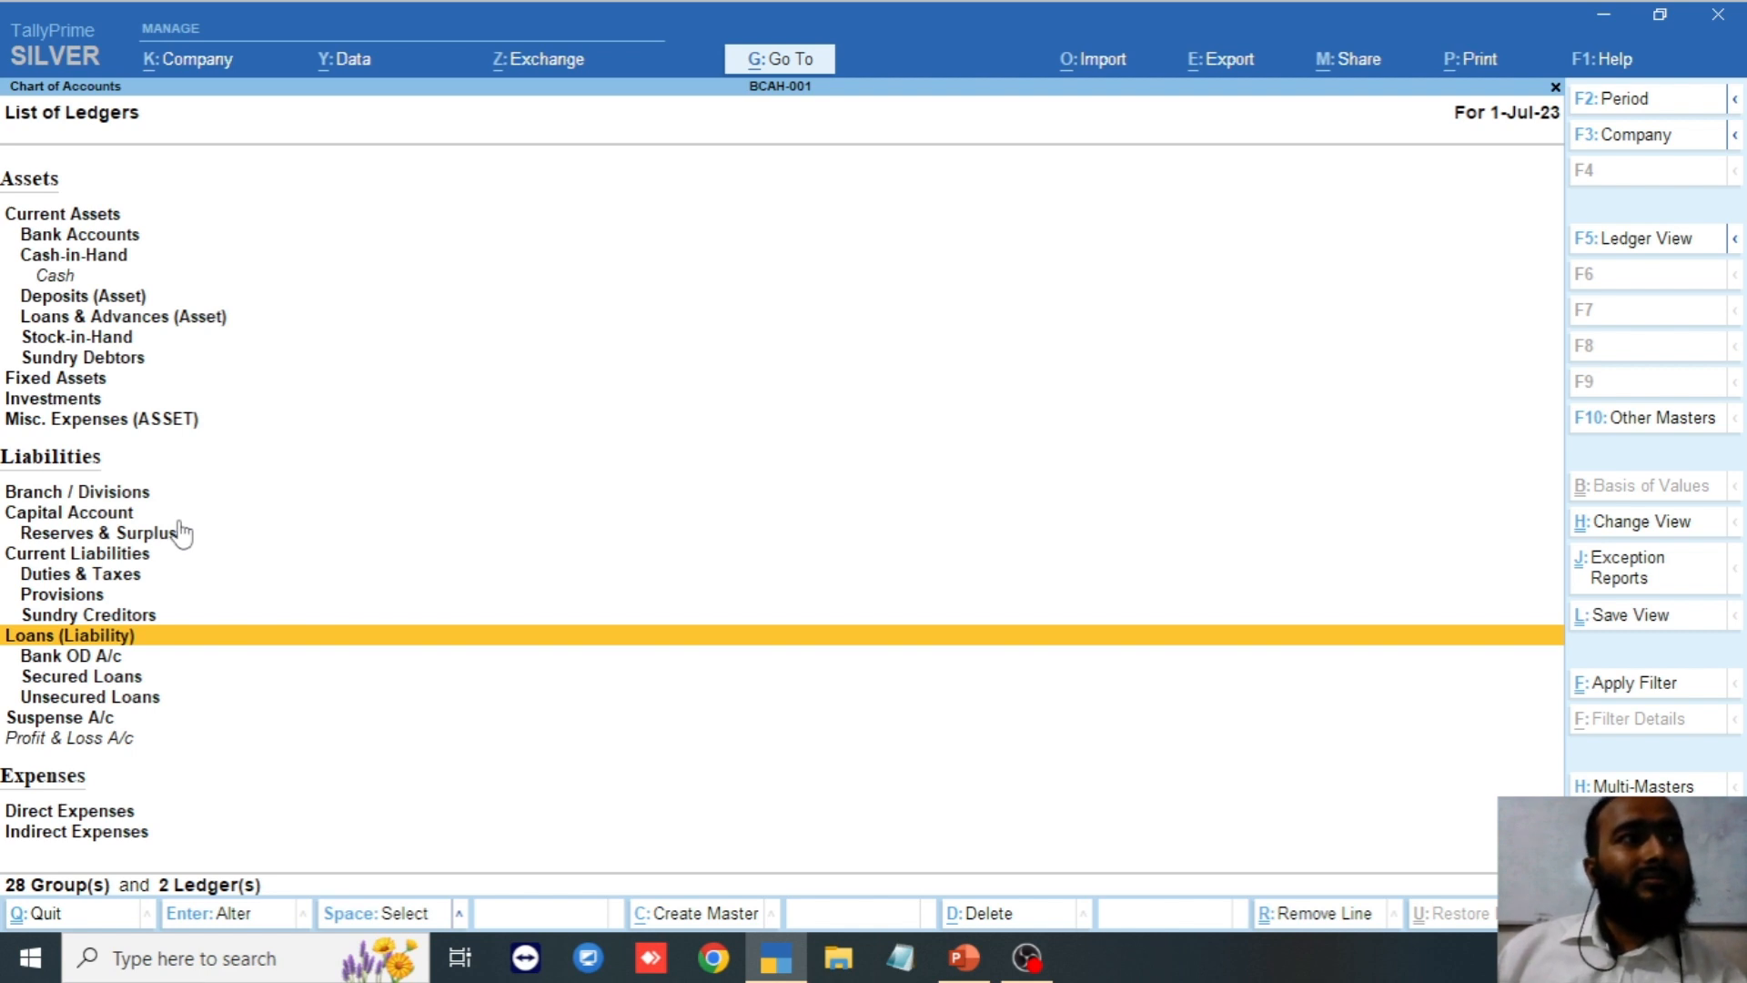
pyautogui.press('Up')
pyautogui.press('Up')
pyautogui.press('Up')
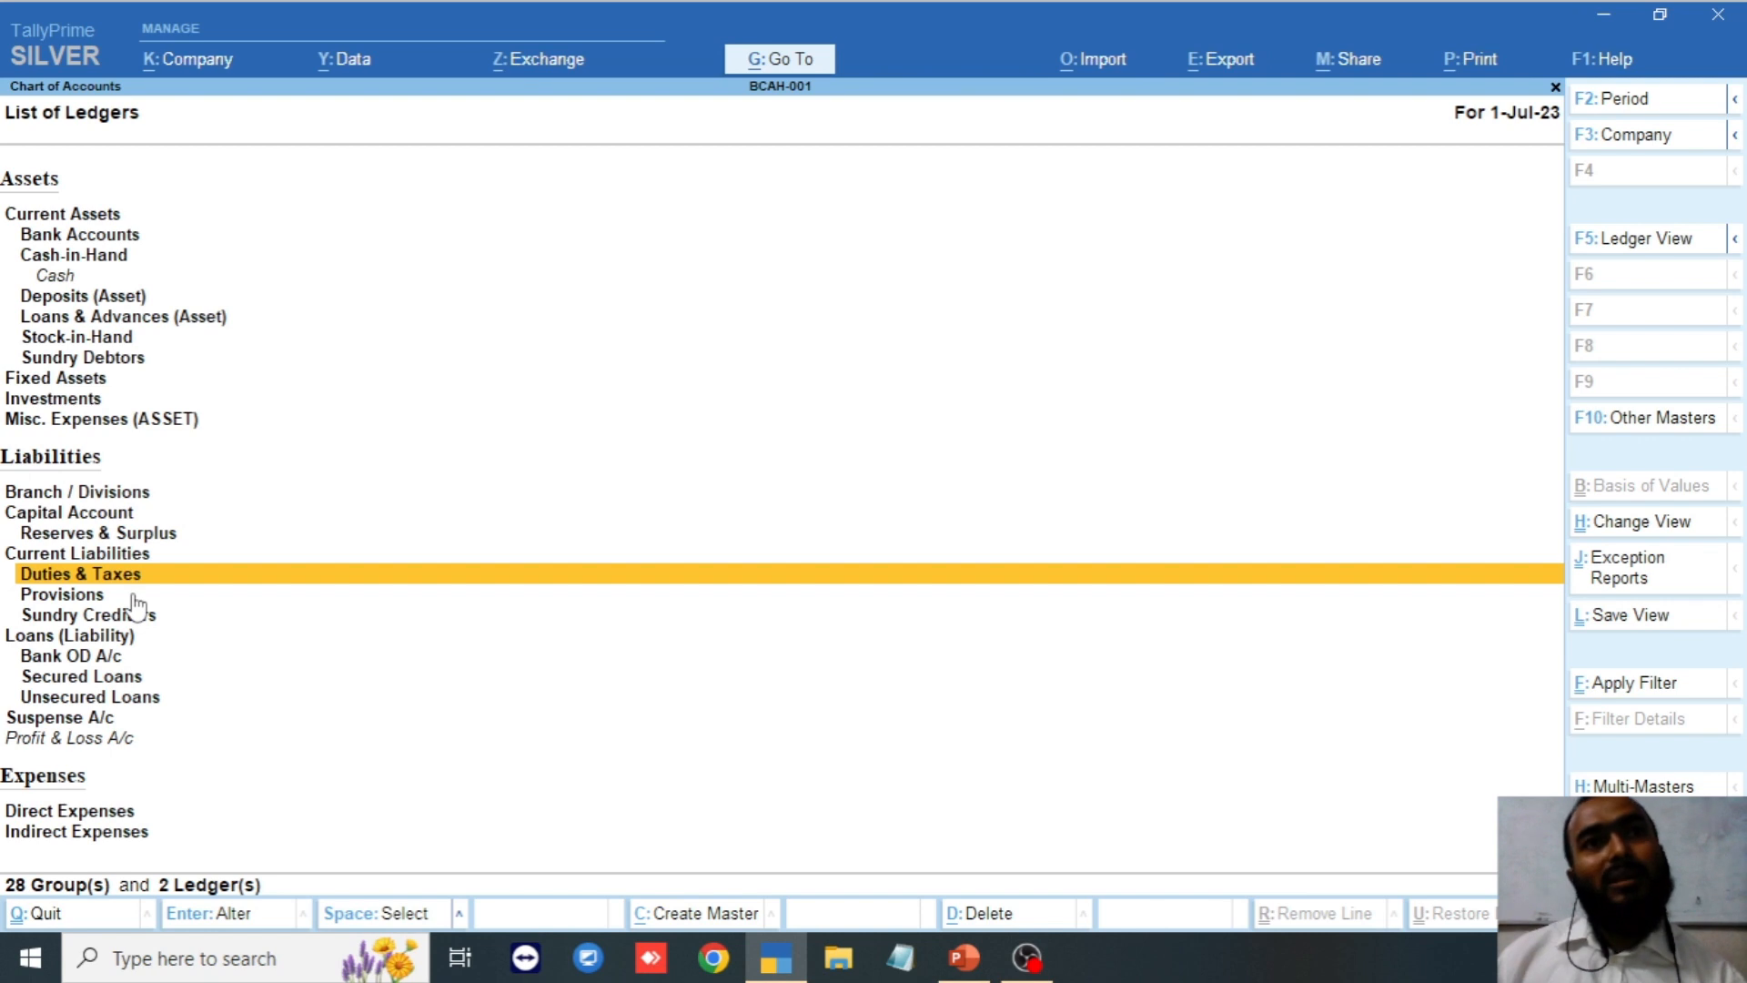
pyautogui.click(134, 597)
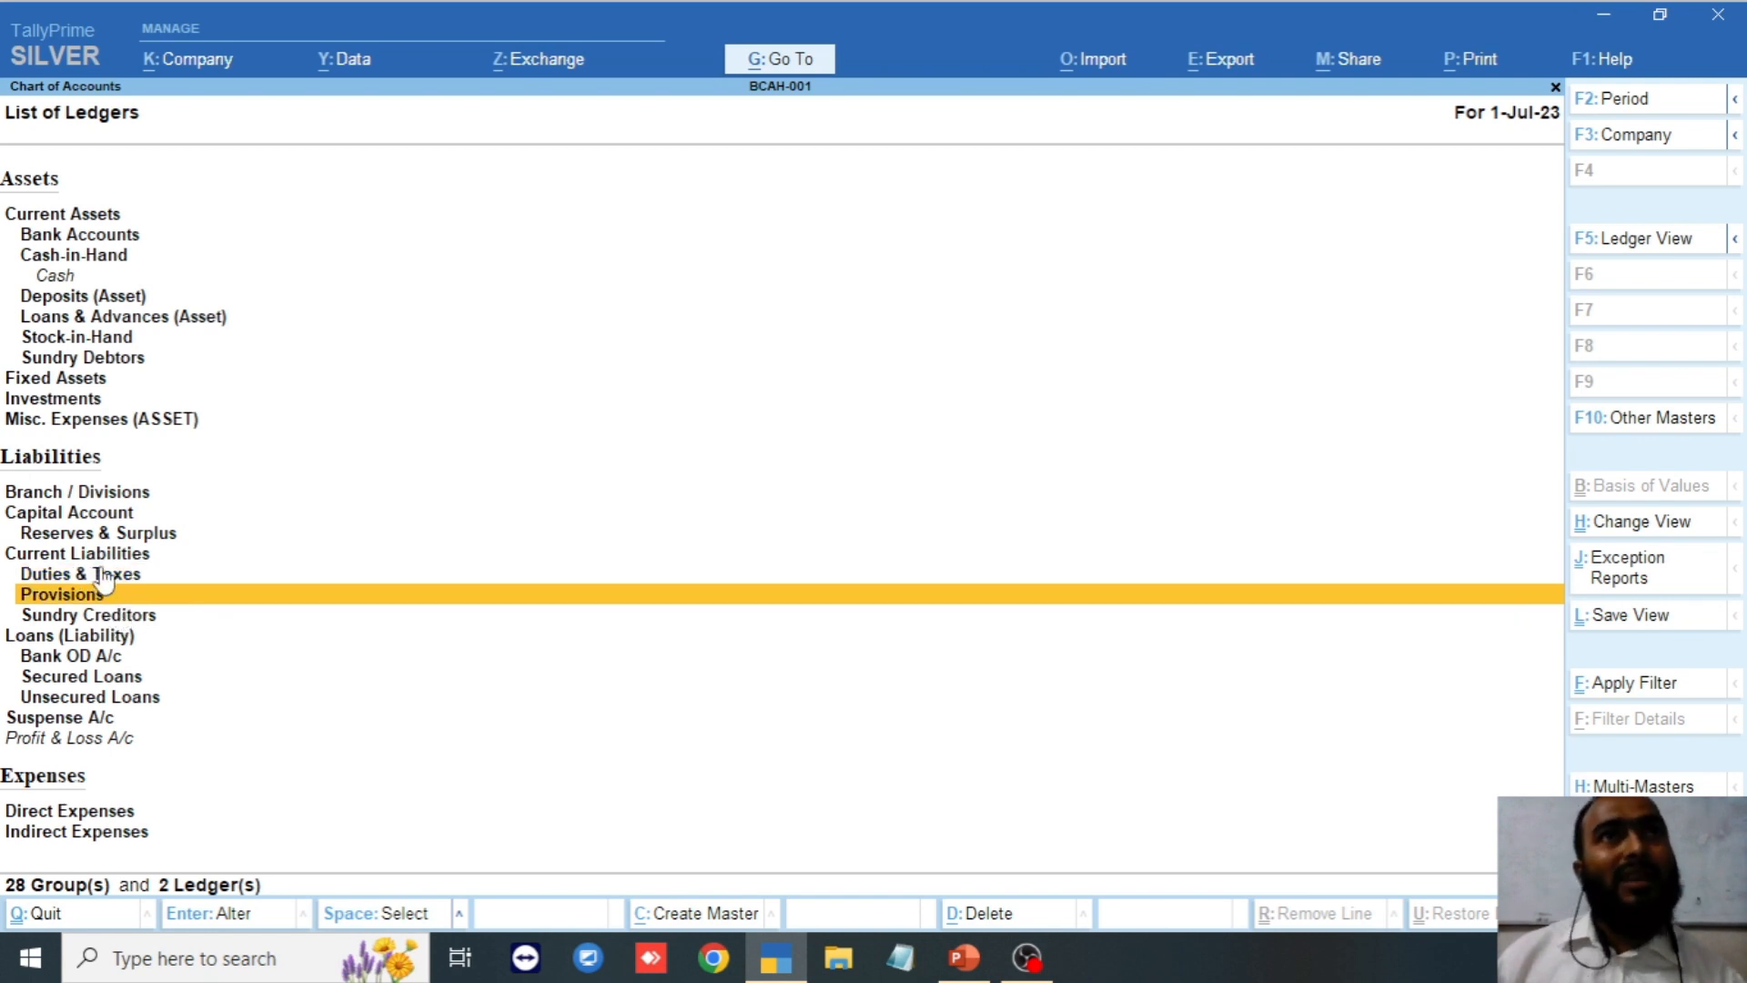
pyautogui.press('Up')
pyautogui.press('Up')
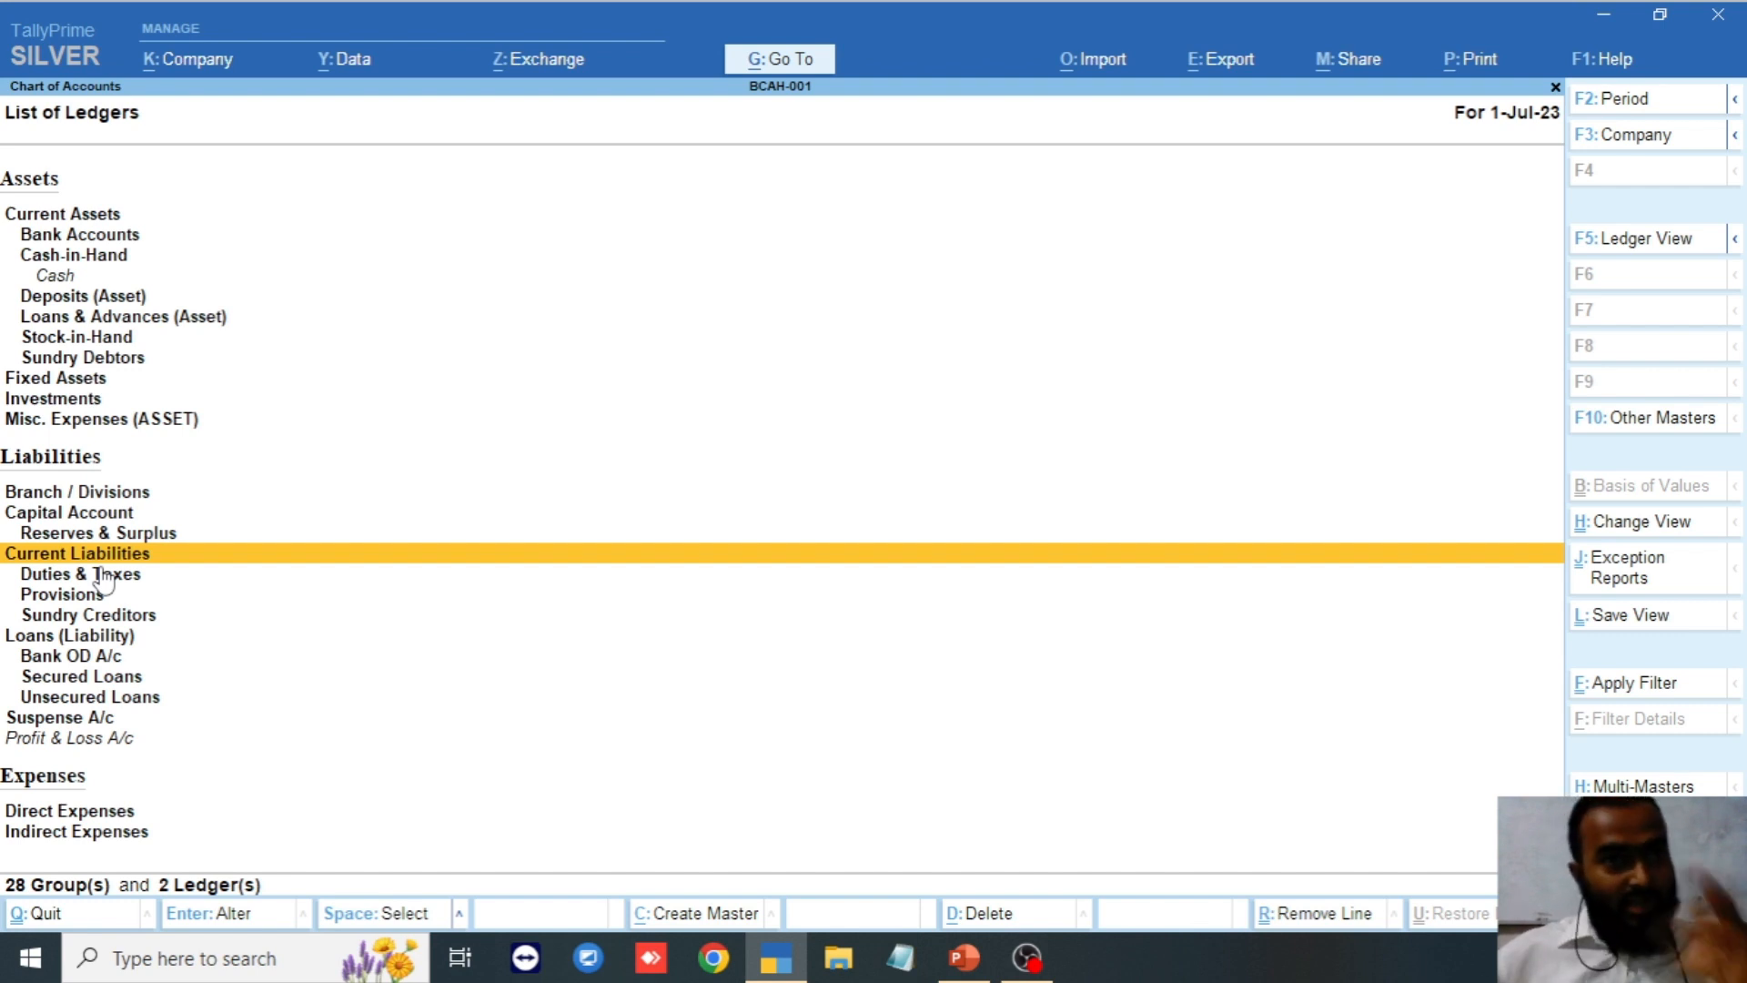
pyautogui.scroll(5, 238, 471)
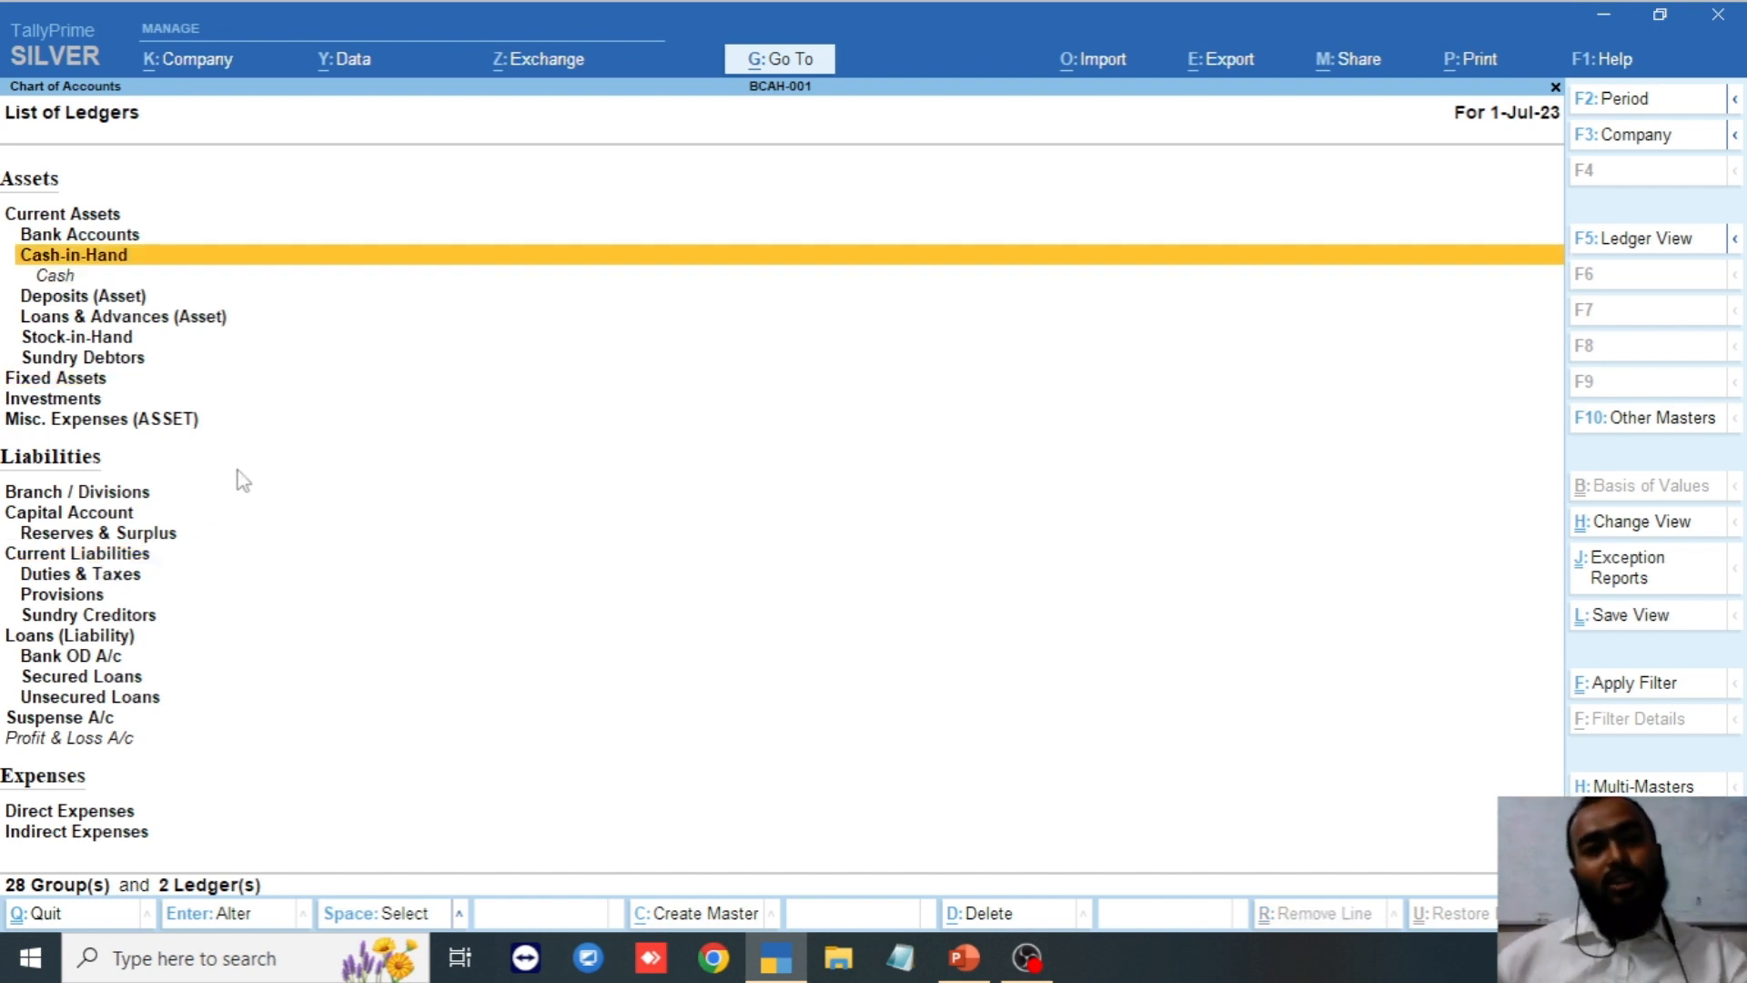
pyautogui.scroll(-2, 237, 471)
pyautogui.scroll(2, 238, 470)
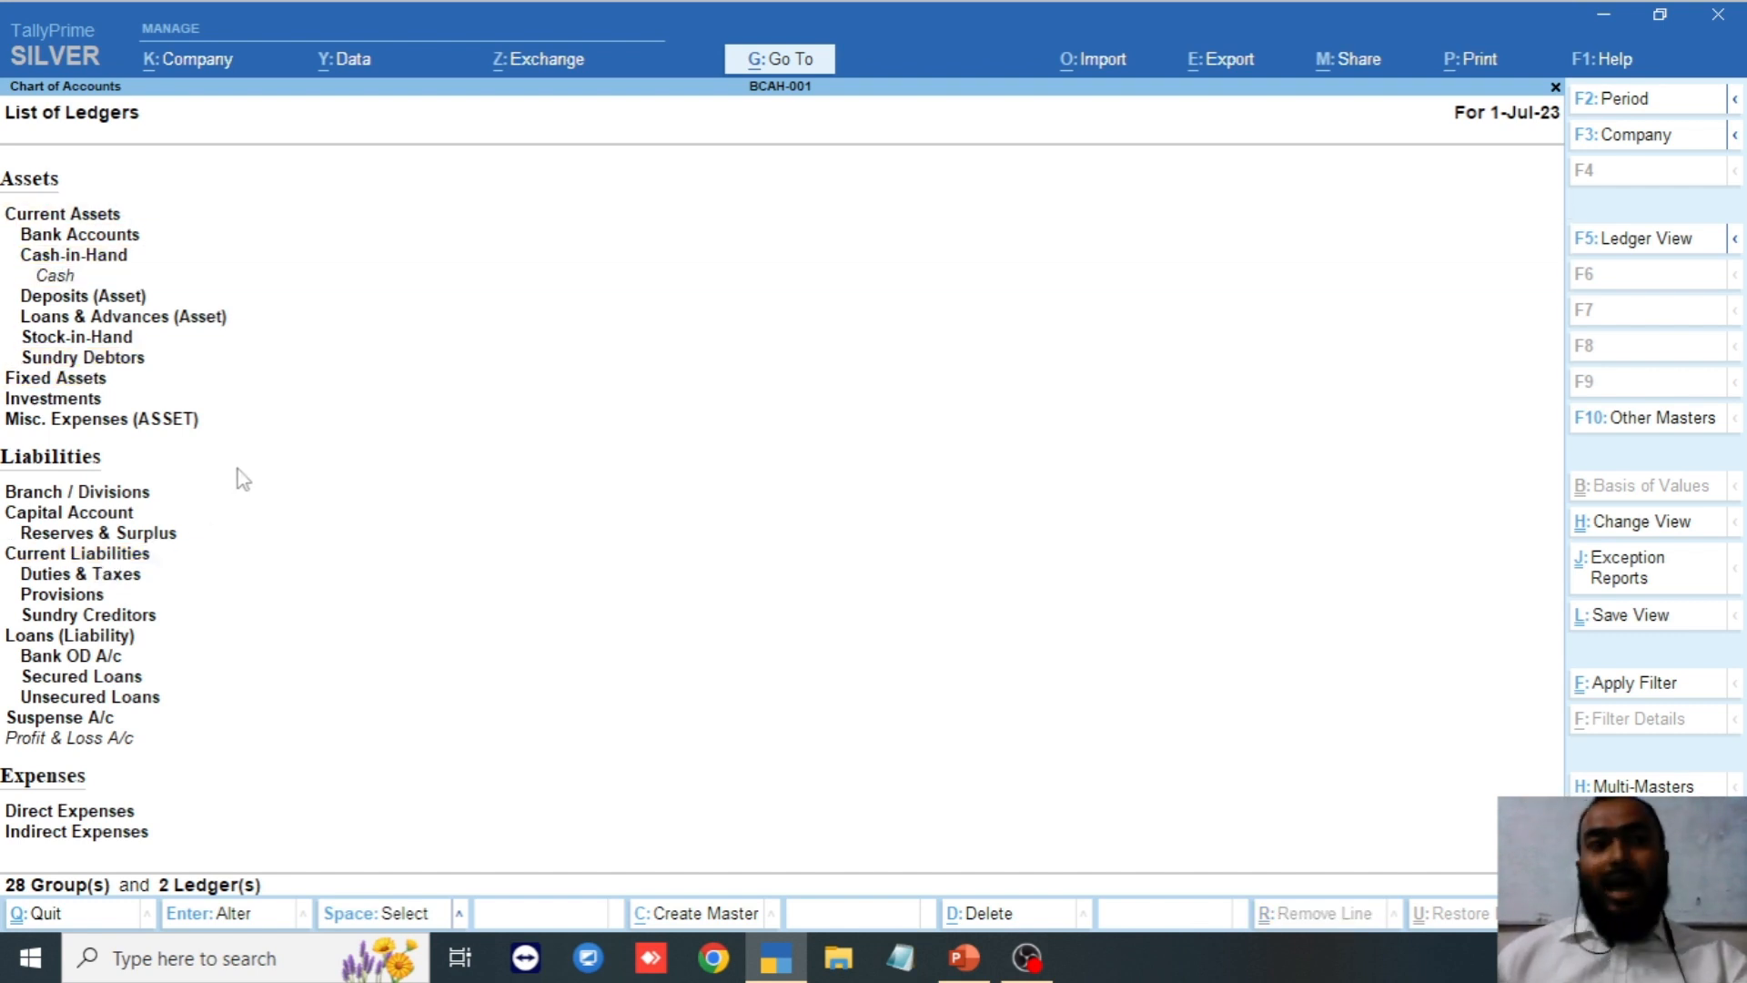
pyautogui.scroll(-1, 238, 468)
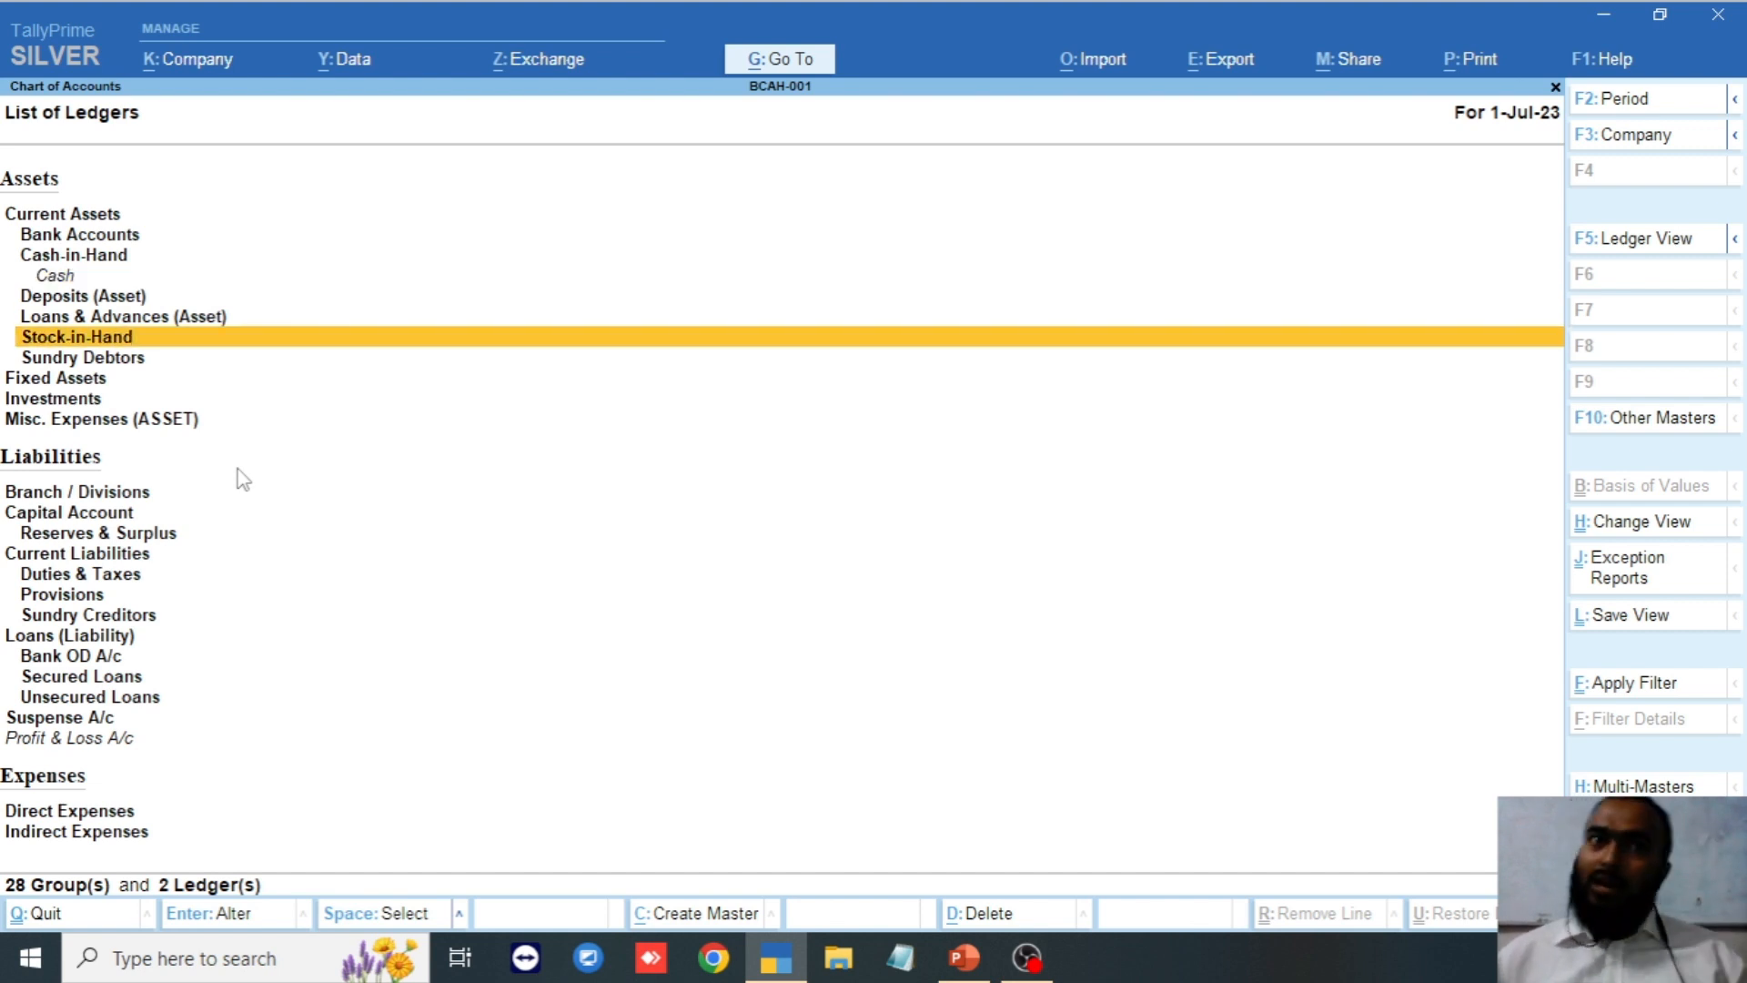
pyautogui.scroll(2, 246, 478)
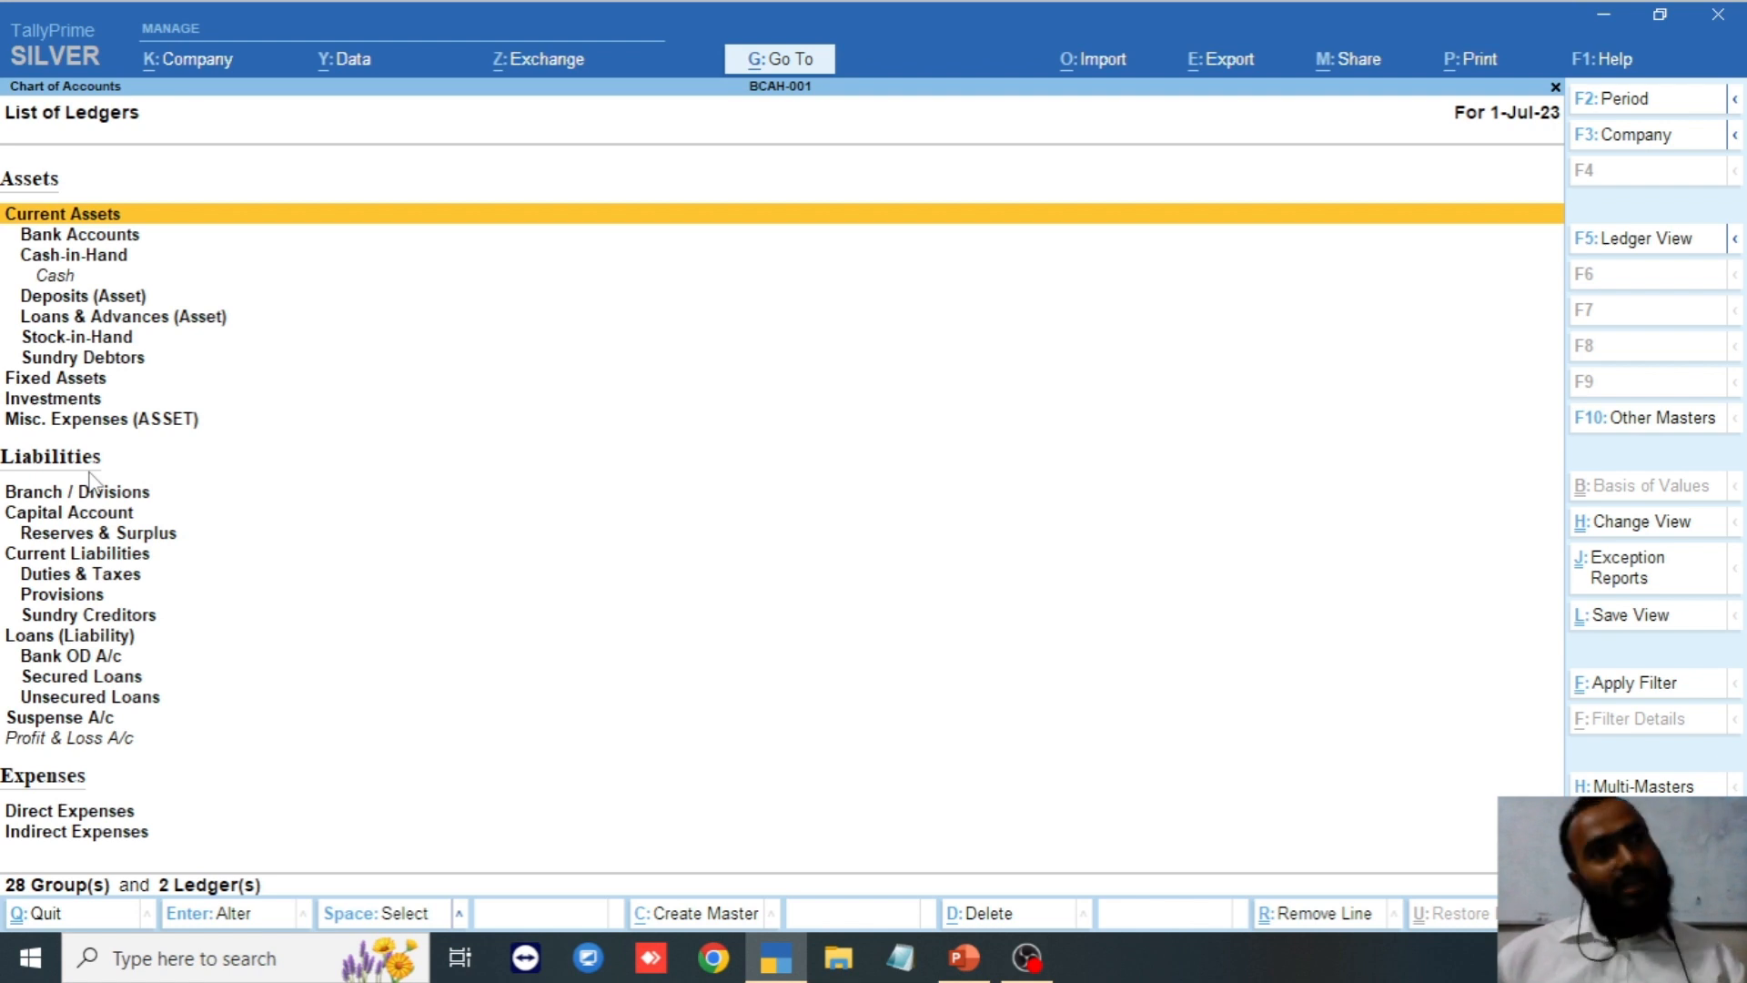
pyautogui.press('Down')
pyautogui.press('Down')
pyautogui.press('Down')
pyautogui.press('Down')
pyautogui.press('Down')
pyautogui.press('Down')
pyautogui.press('Down')
pyautogui.press('Down')
pyautogui.press('Down')
pyautogui.press('Down')
pyautogui.press('Down')
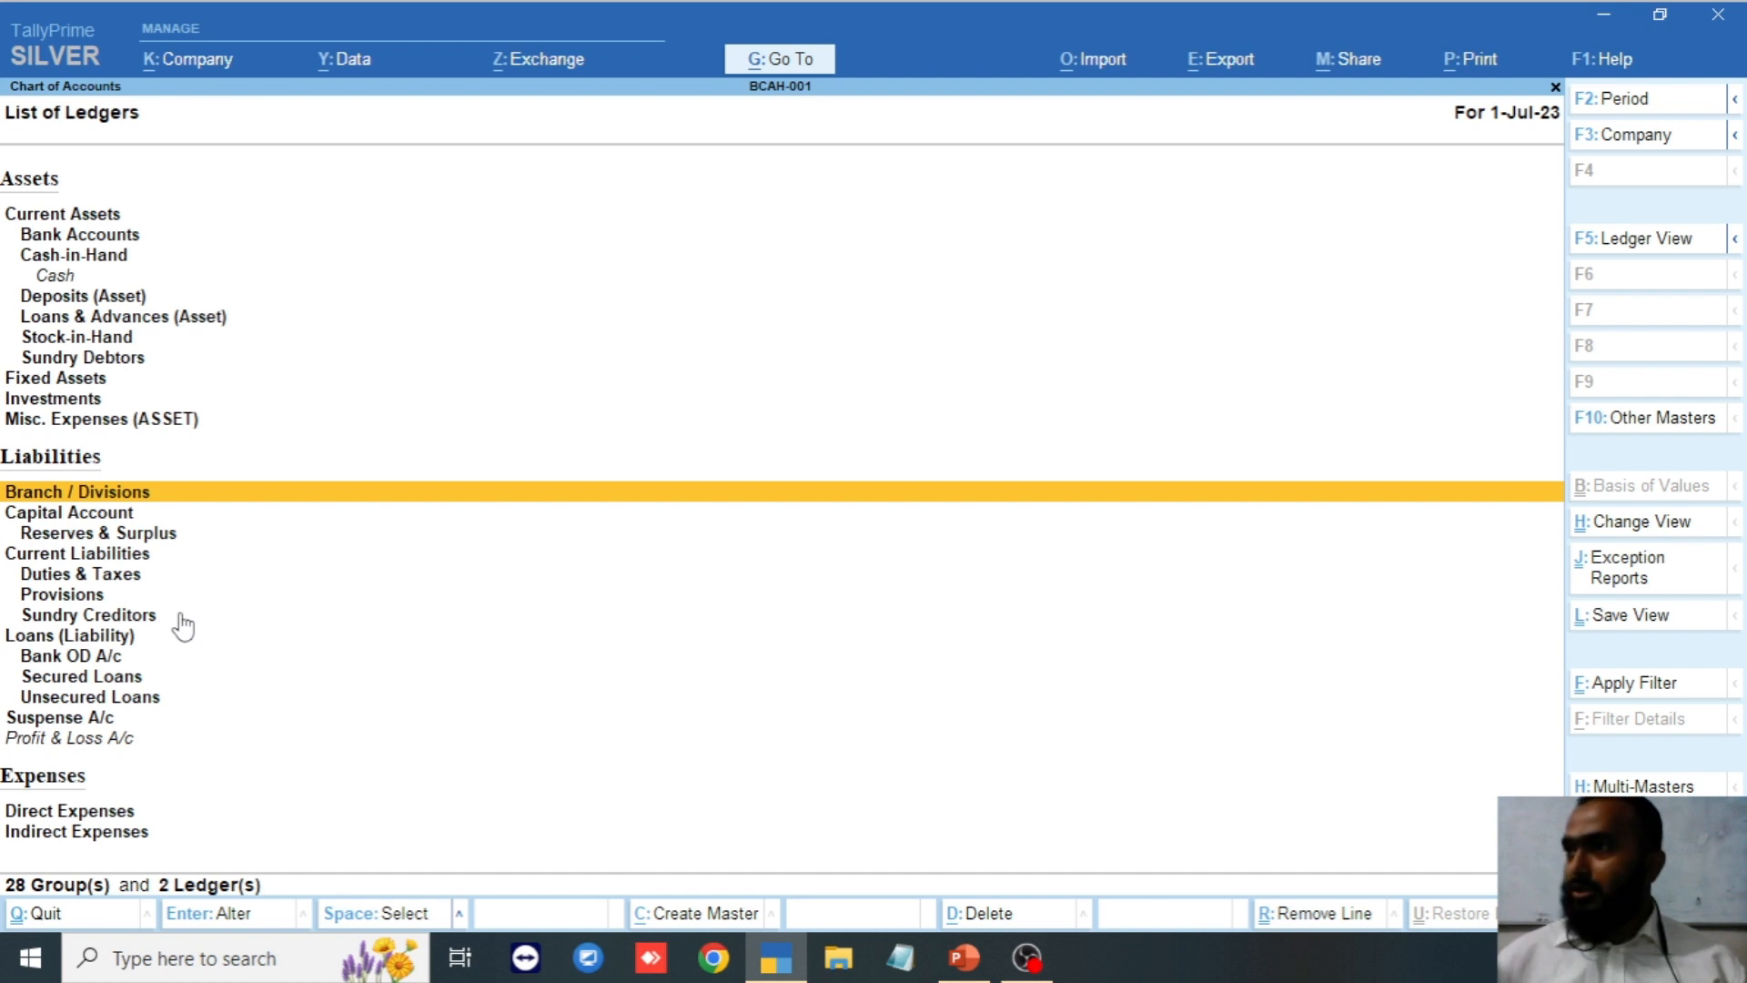
pyautogui.scroll(-18, 185, 613)
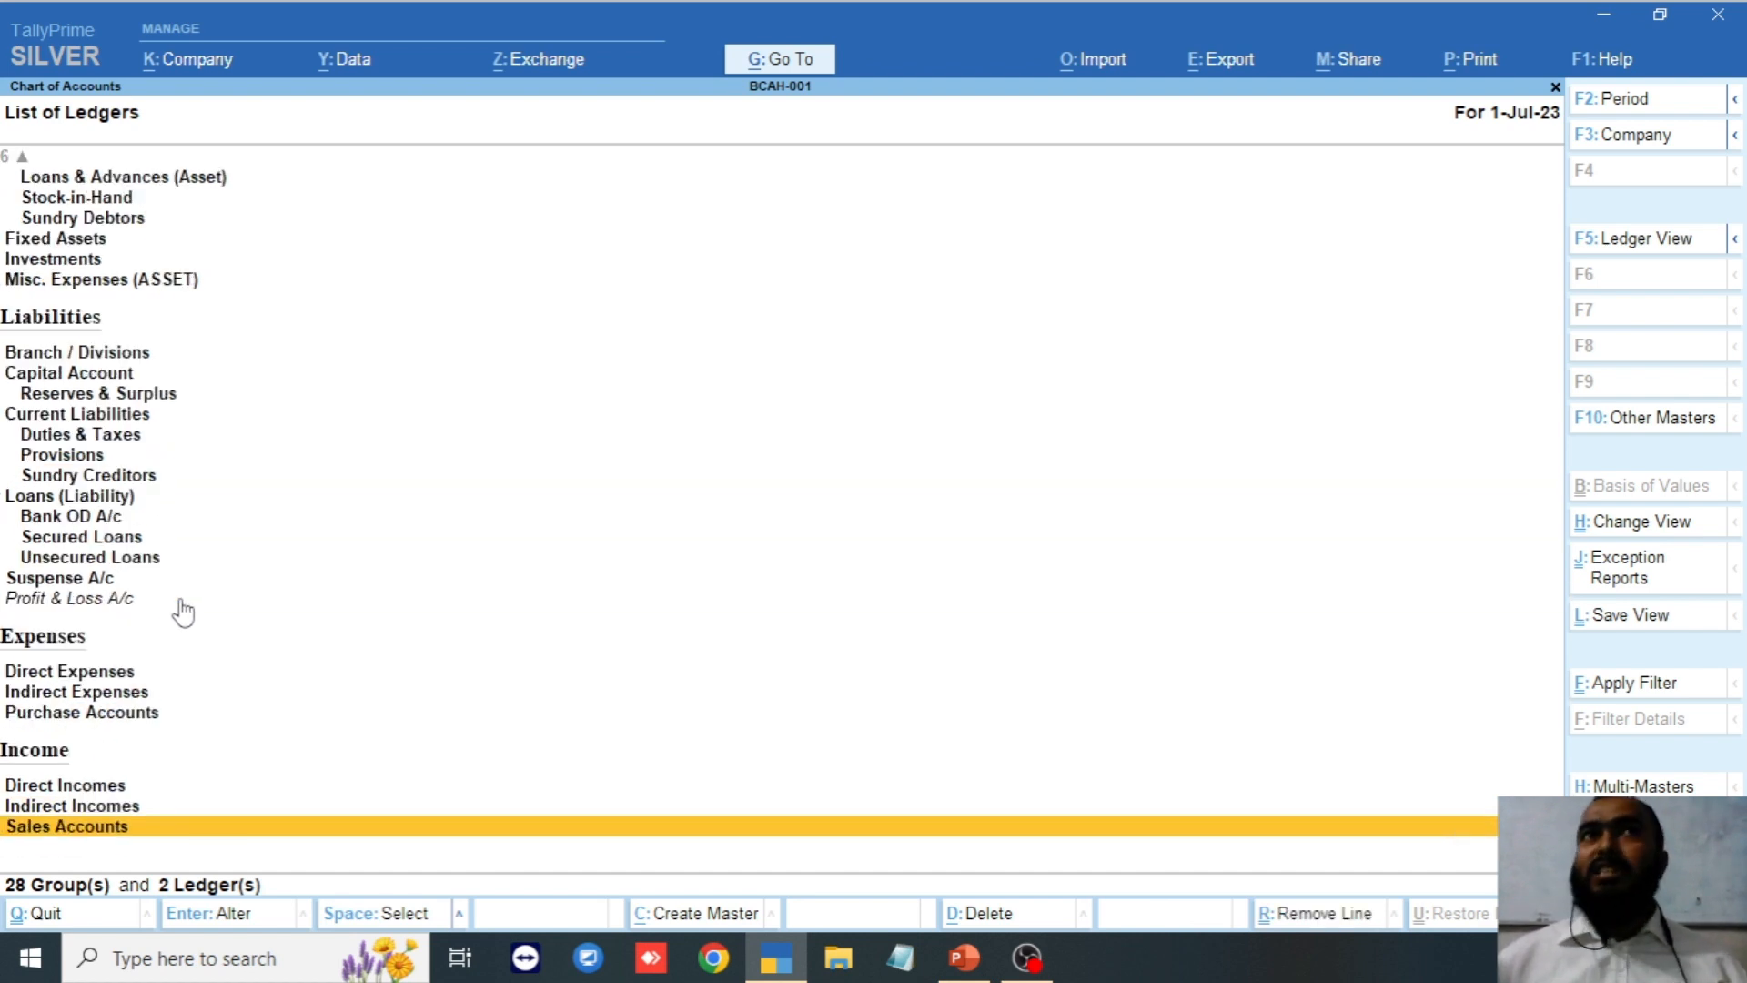
pyautogui.scroll(4, 185, 612)
pyautogui.scroll(1, 183, 612)
pyautogui.scroll(-2, 183, 612)
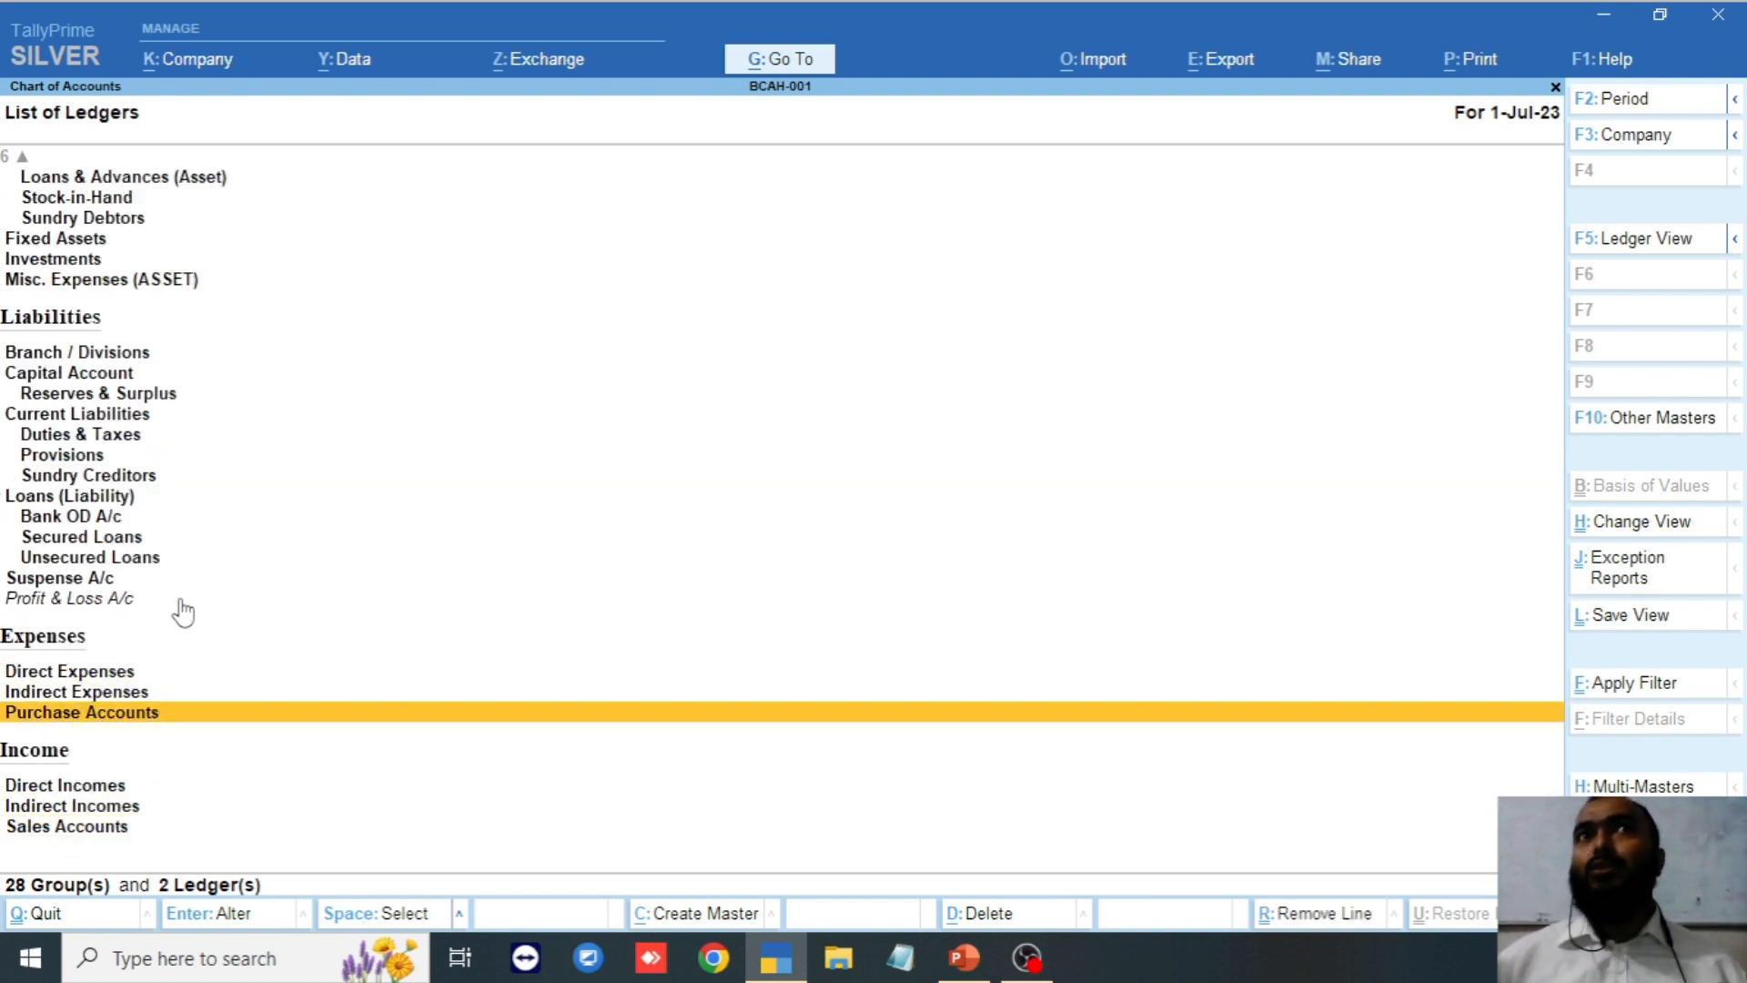
pyautogui.scroll(-3, 183, 612)
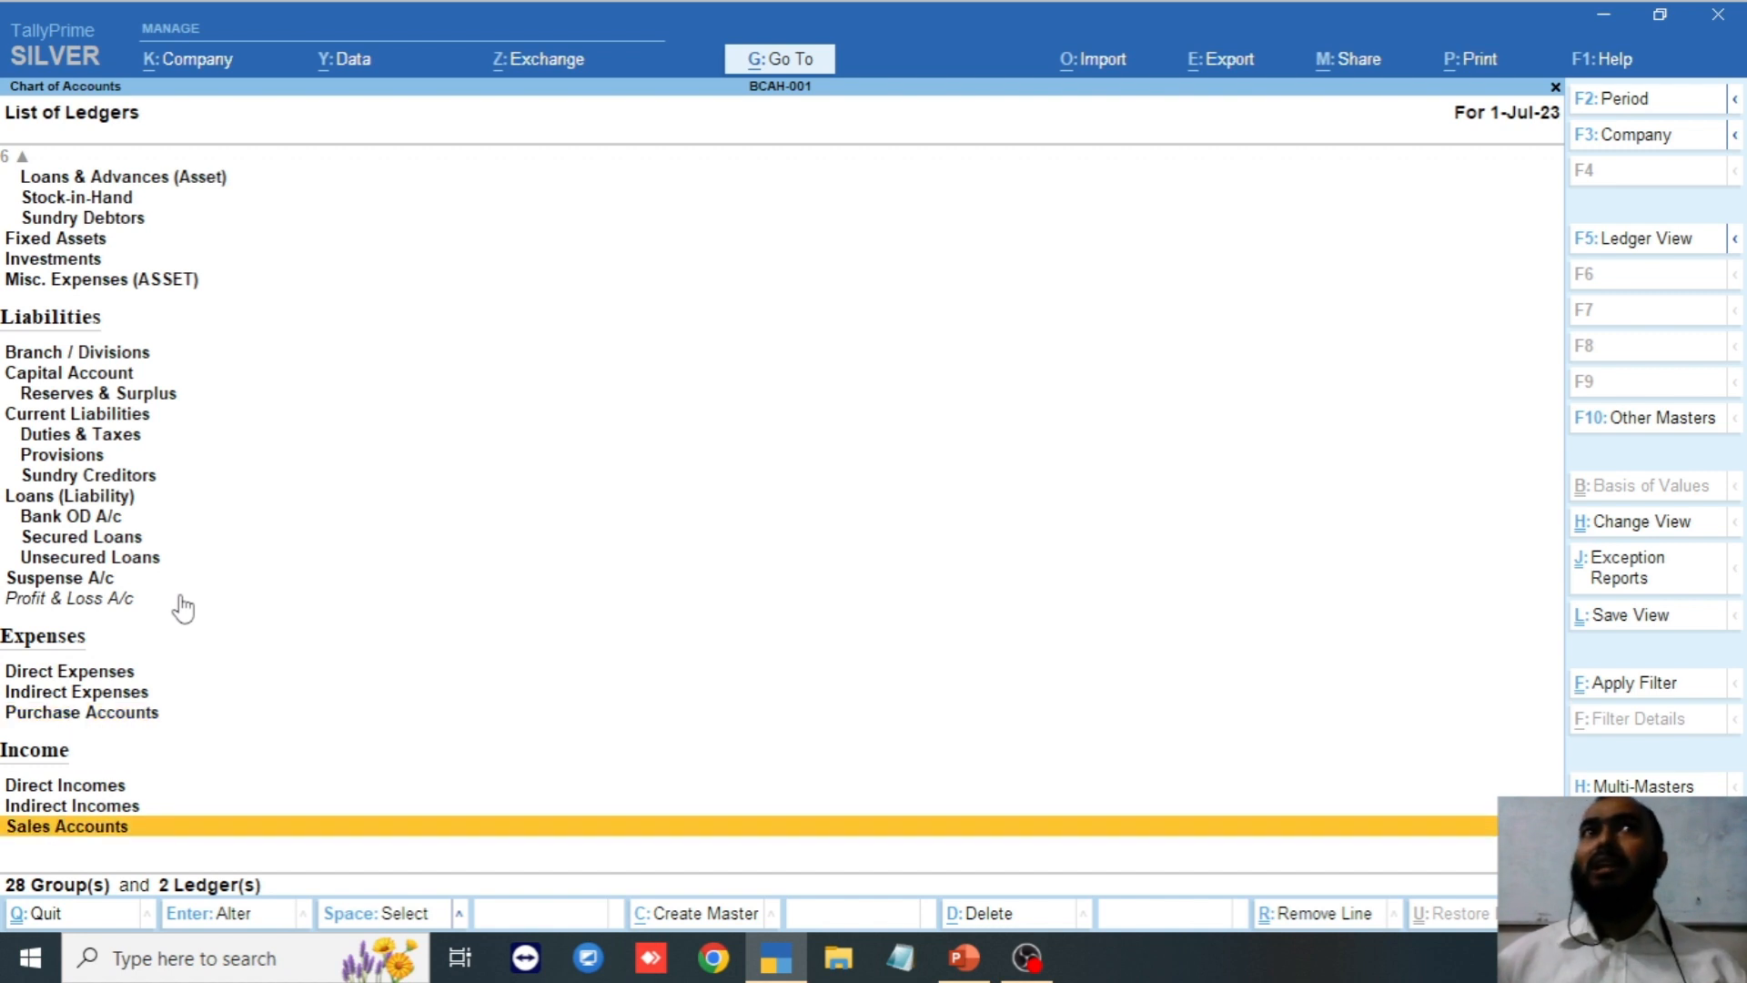
pyautogui.scroll(3, 182, 608)
pyautogui.scroll(-2, 183, 608)
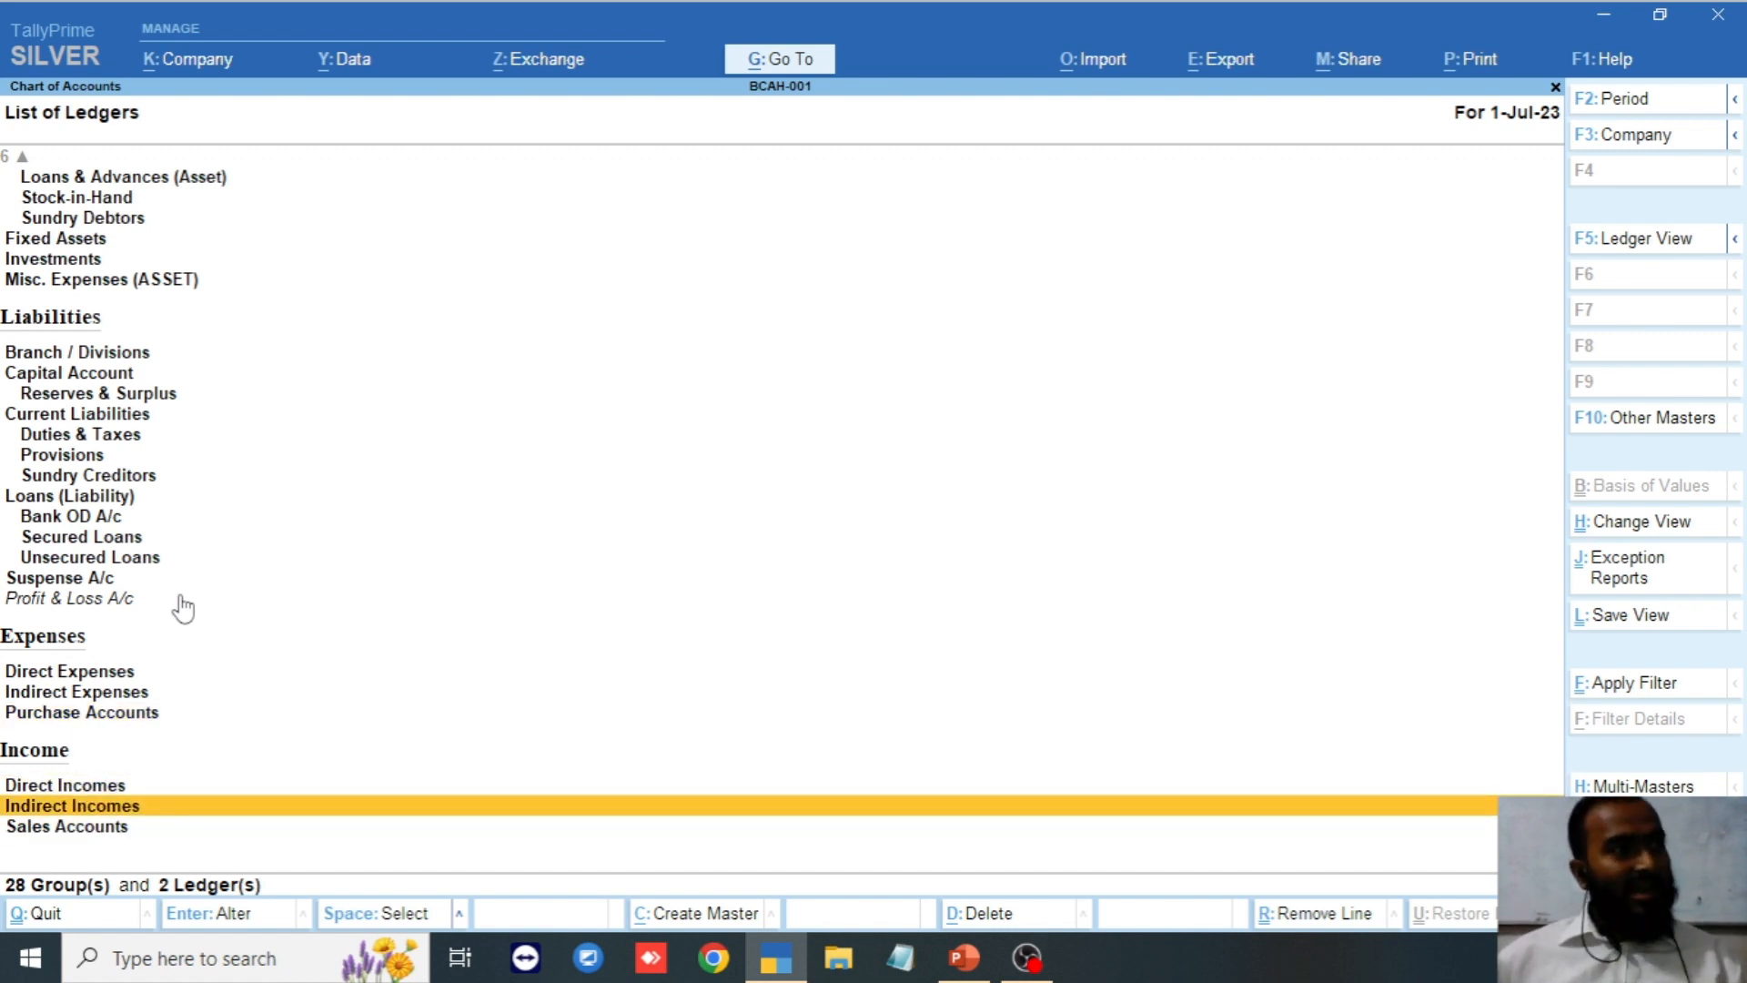
pyautogui.scroll(4, 182, 608)
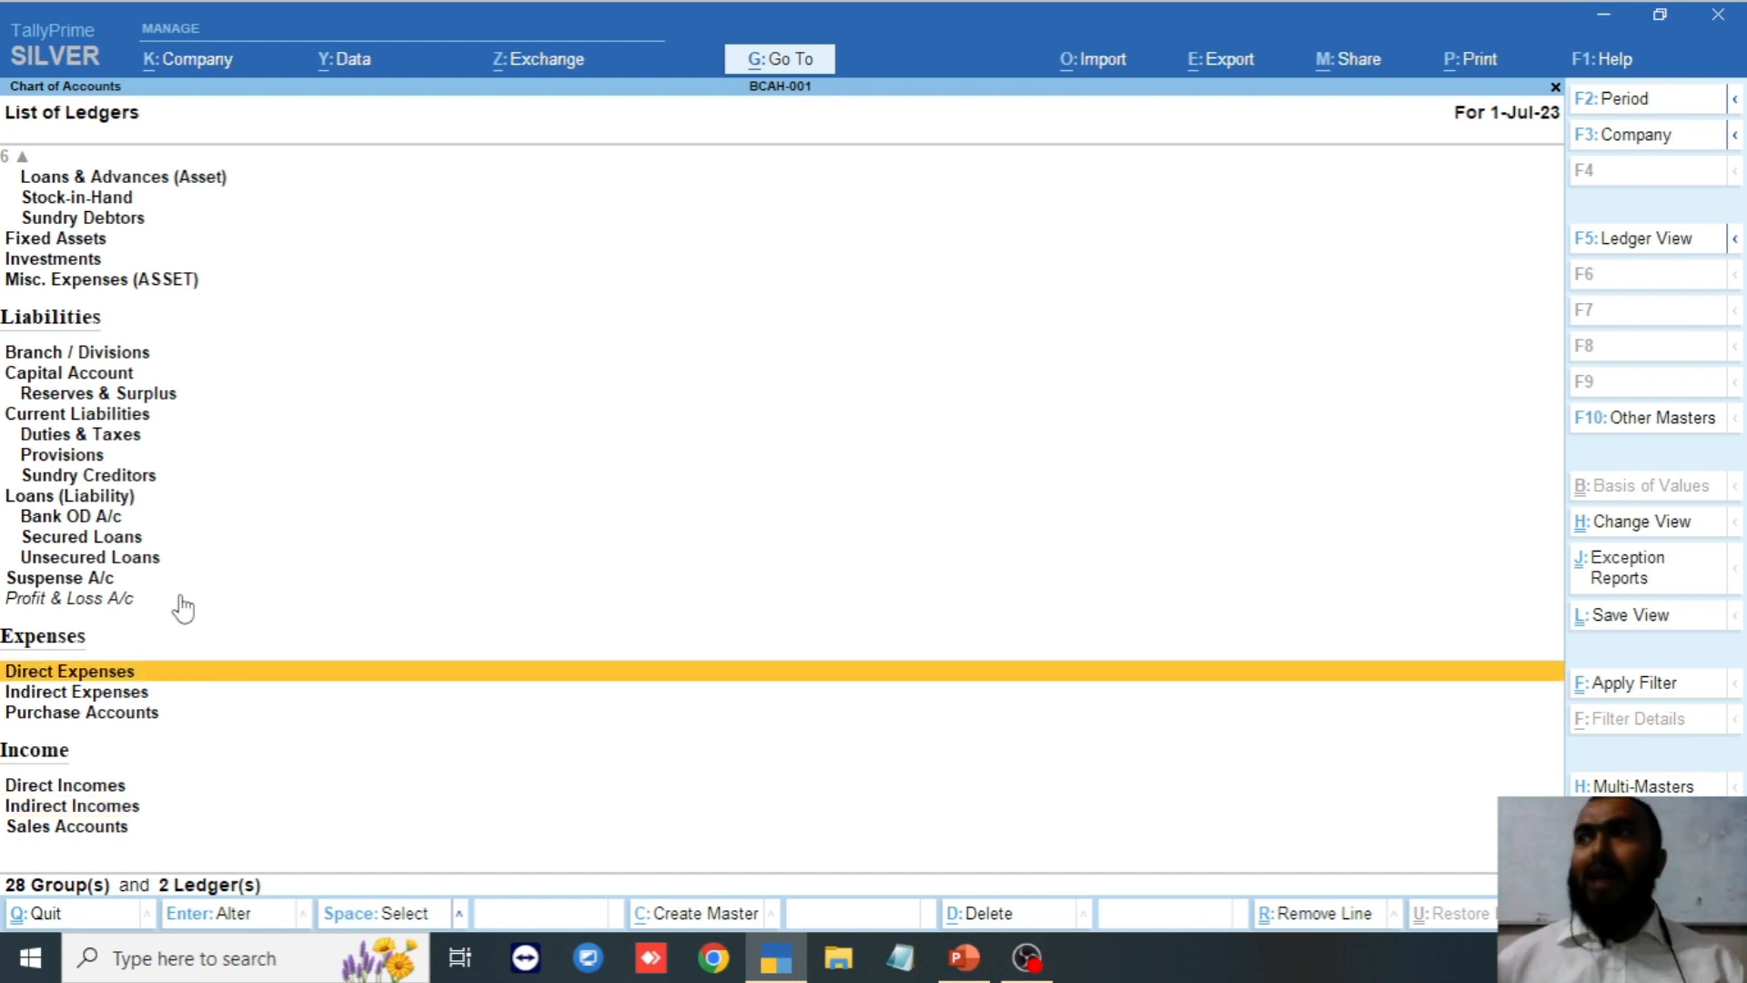
pyautogui.scroll(8, 183, 608)
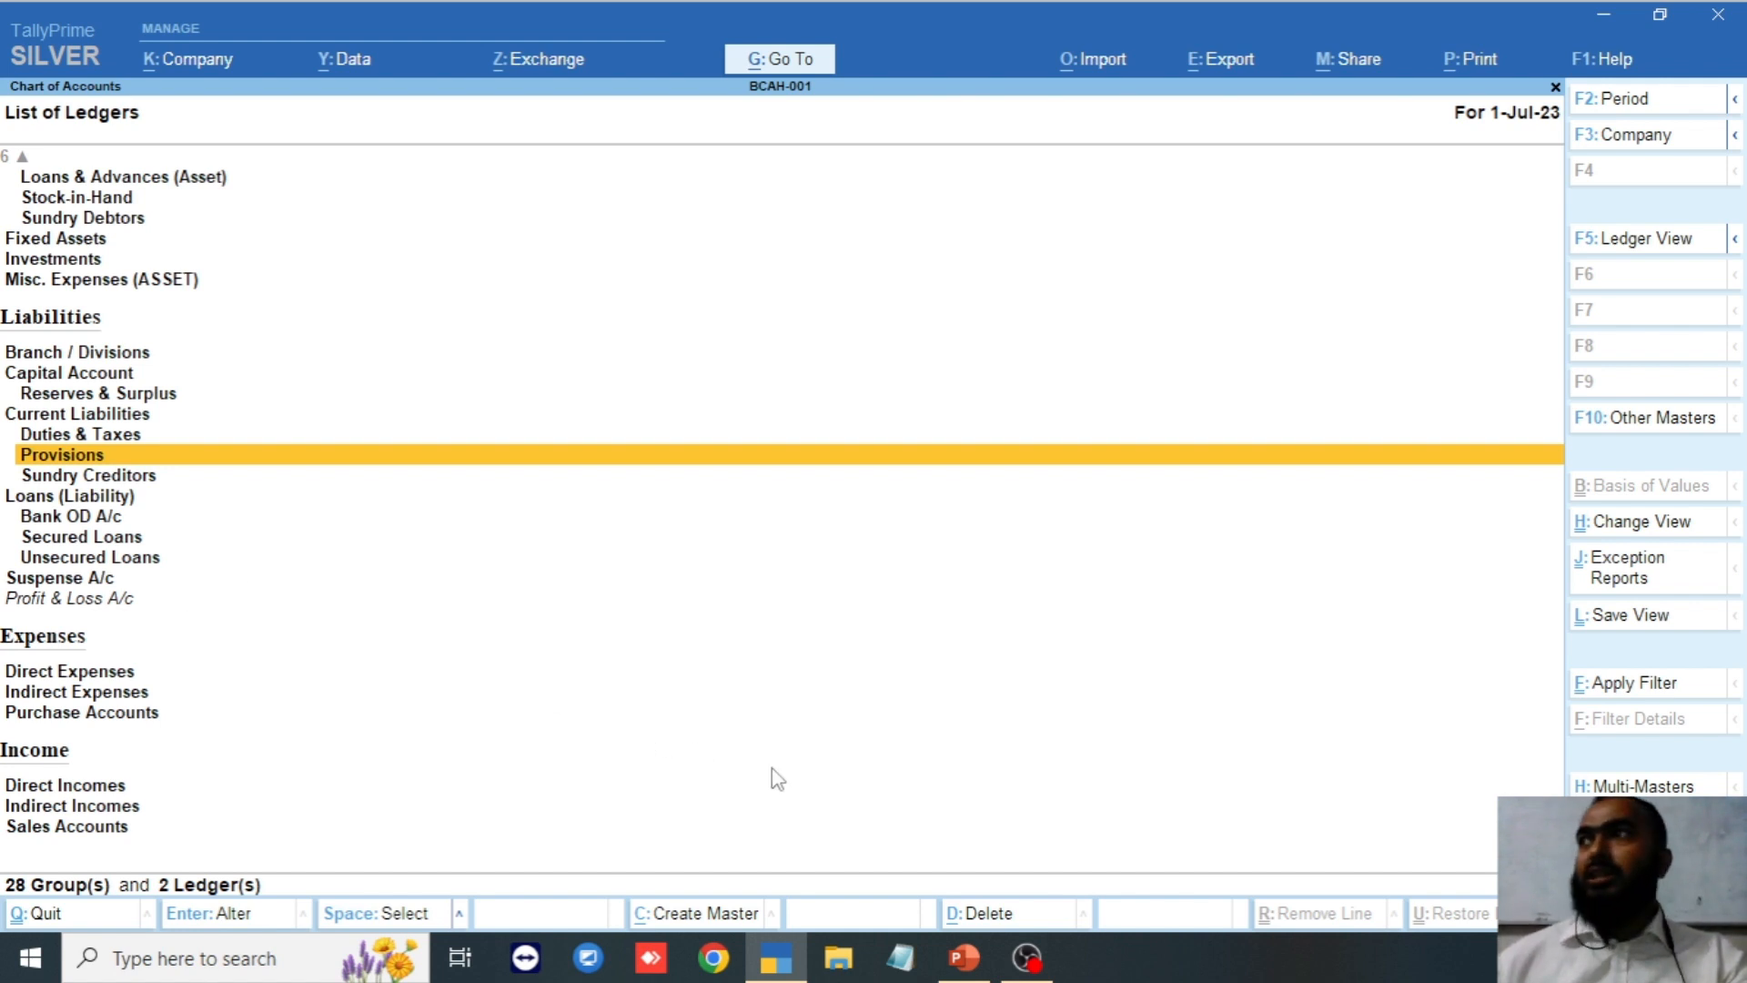
# Close the chart of accounts to the Gateway of Tally with Create highlighted.
pyautogui.press('Escape')
pyautogui.press('Escape')
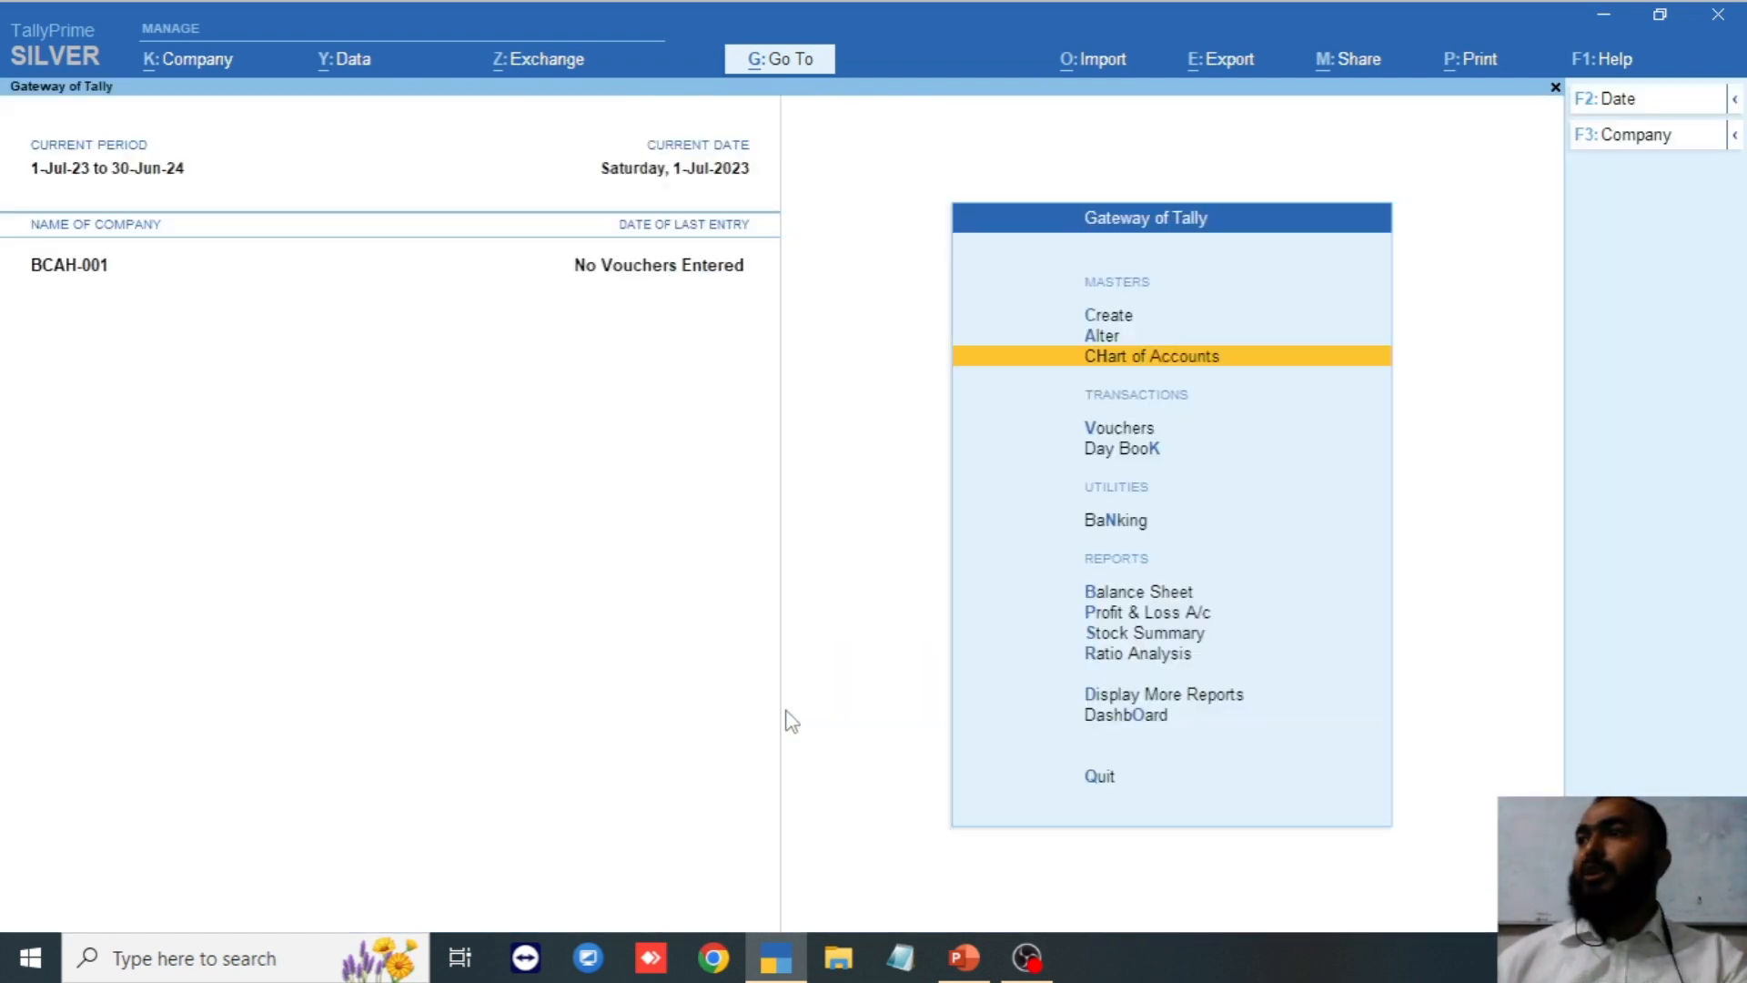
pyautogui.press('Up')
pyautogui.press('Up')
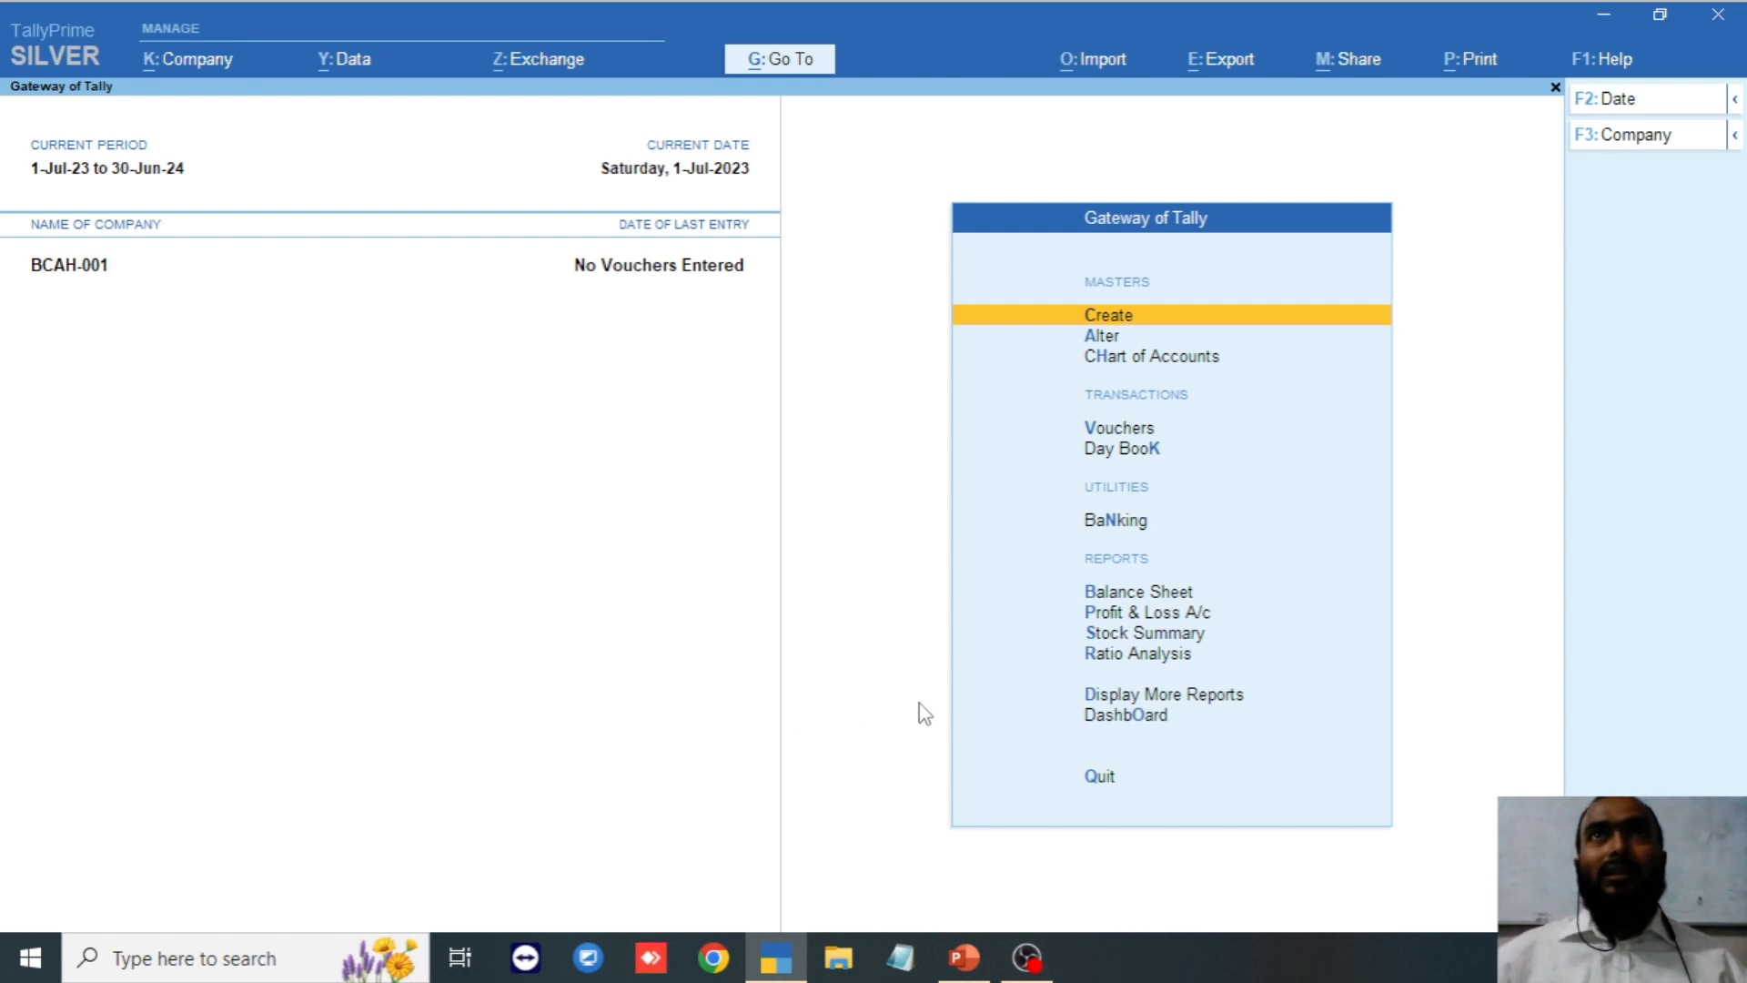
# Start a new Group Creation form from the Create list of masters.
pyautogui.click(1132, 321)
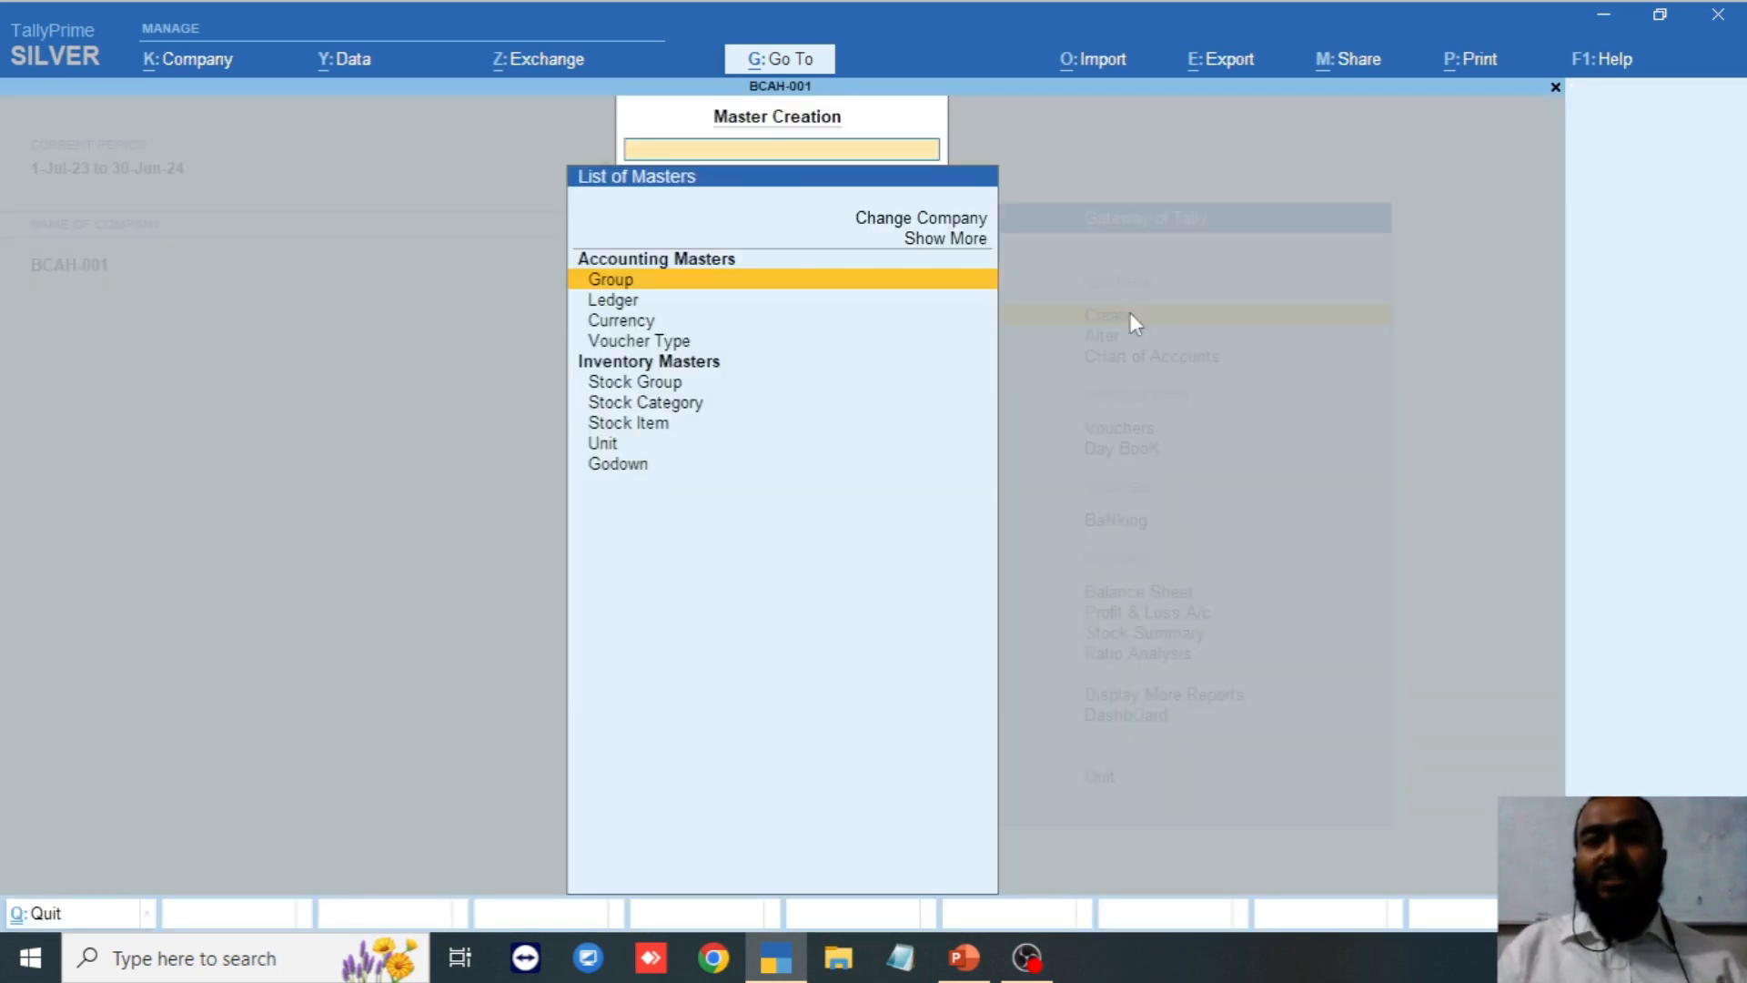
pyautogui.press('Down')
pyautogui.press('Up')
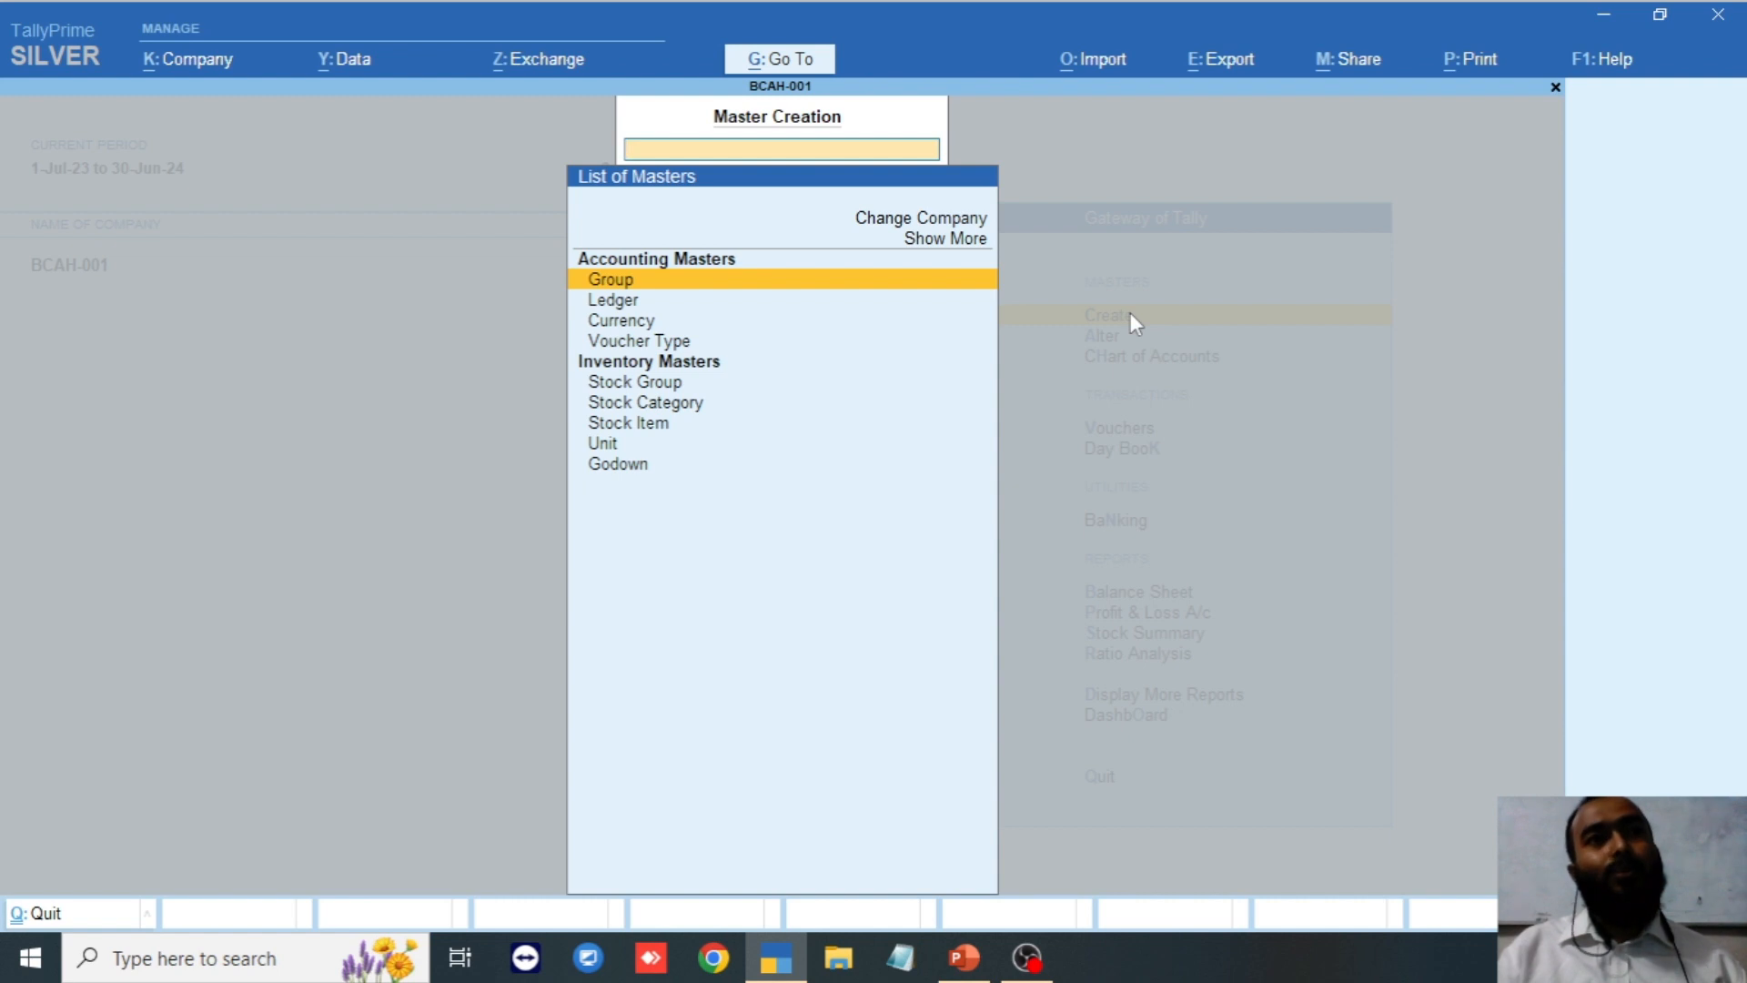
pyautogui.press('Return')
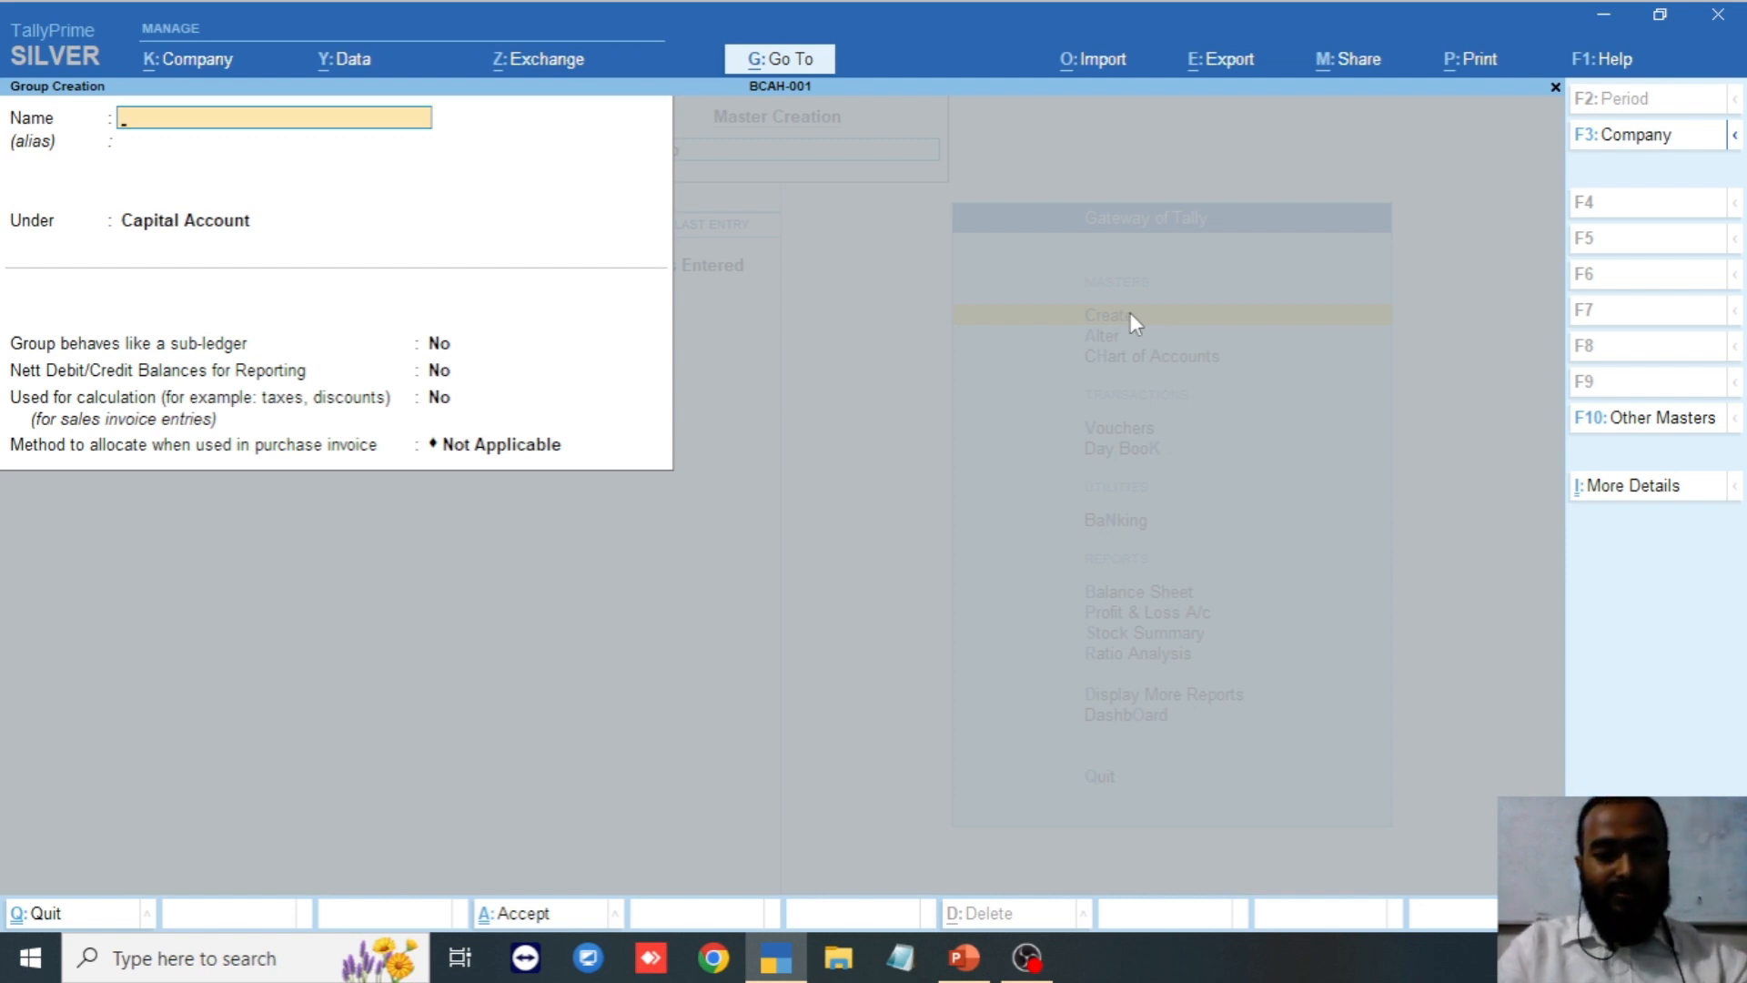
# Create the group 'Dhaka Divition' under Sundry Debtors with default settings and save it.
pyautogui.write('Dhaka')
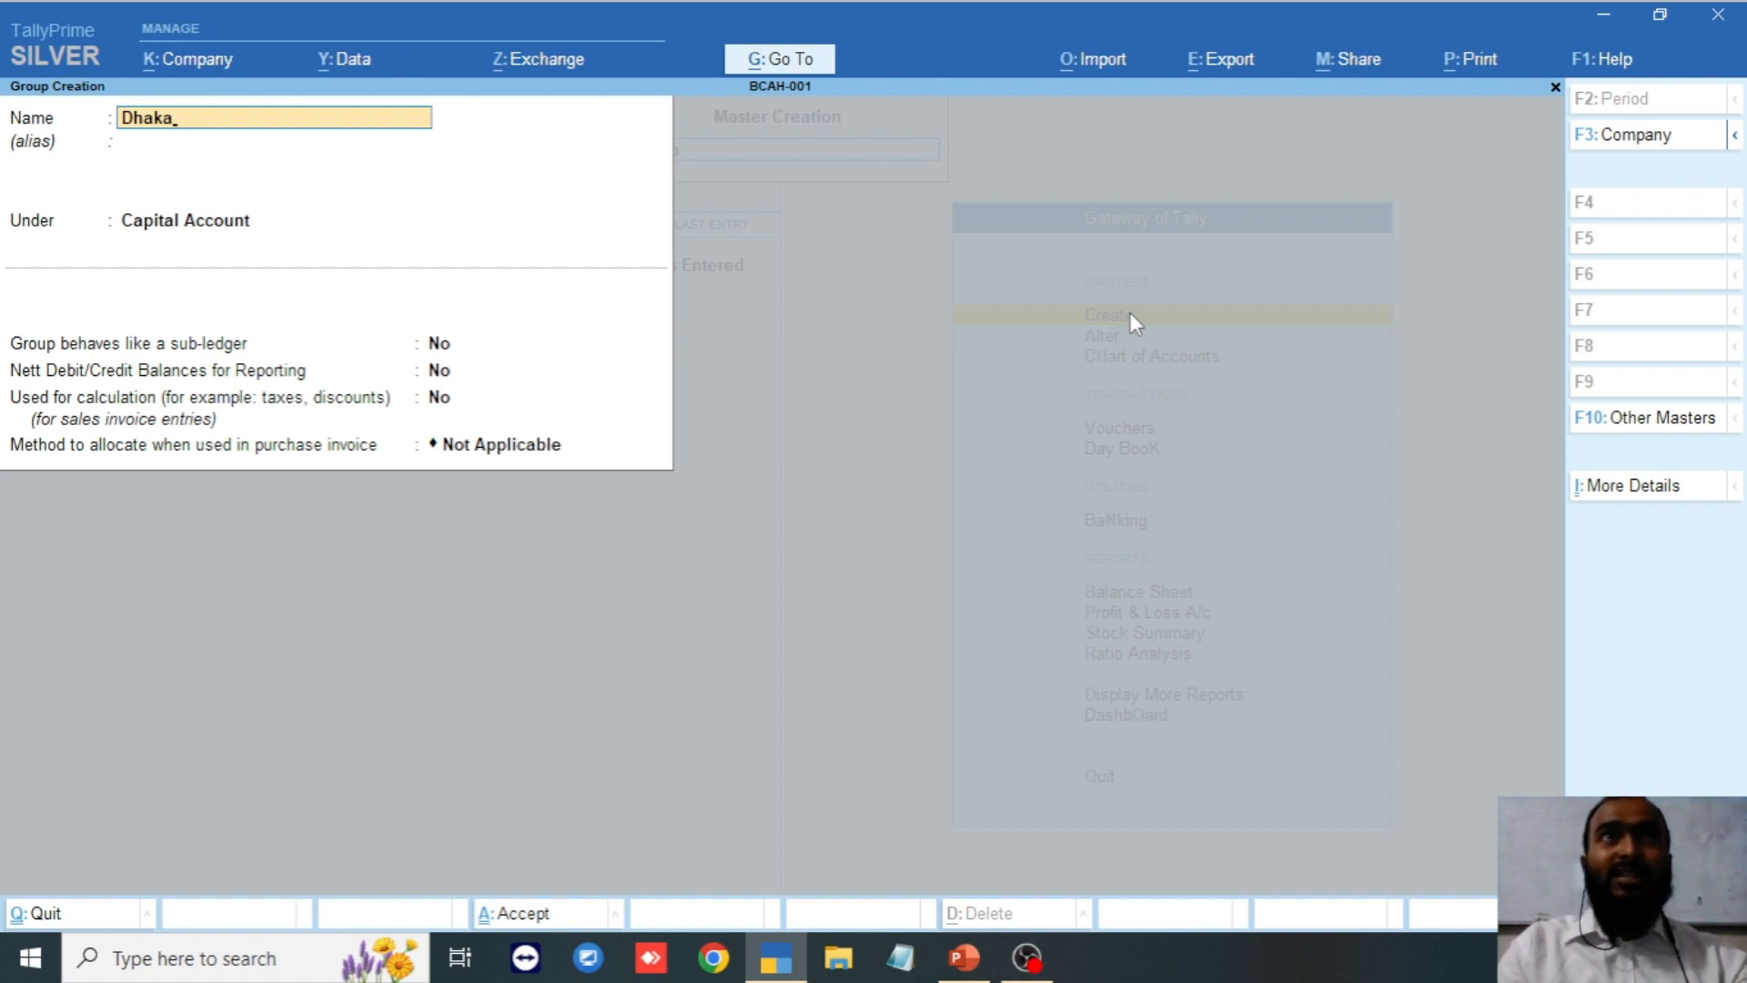
pyautogui.write('D')
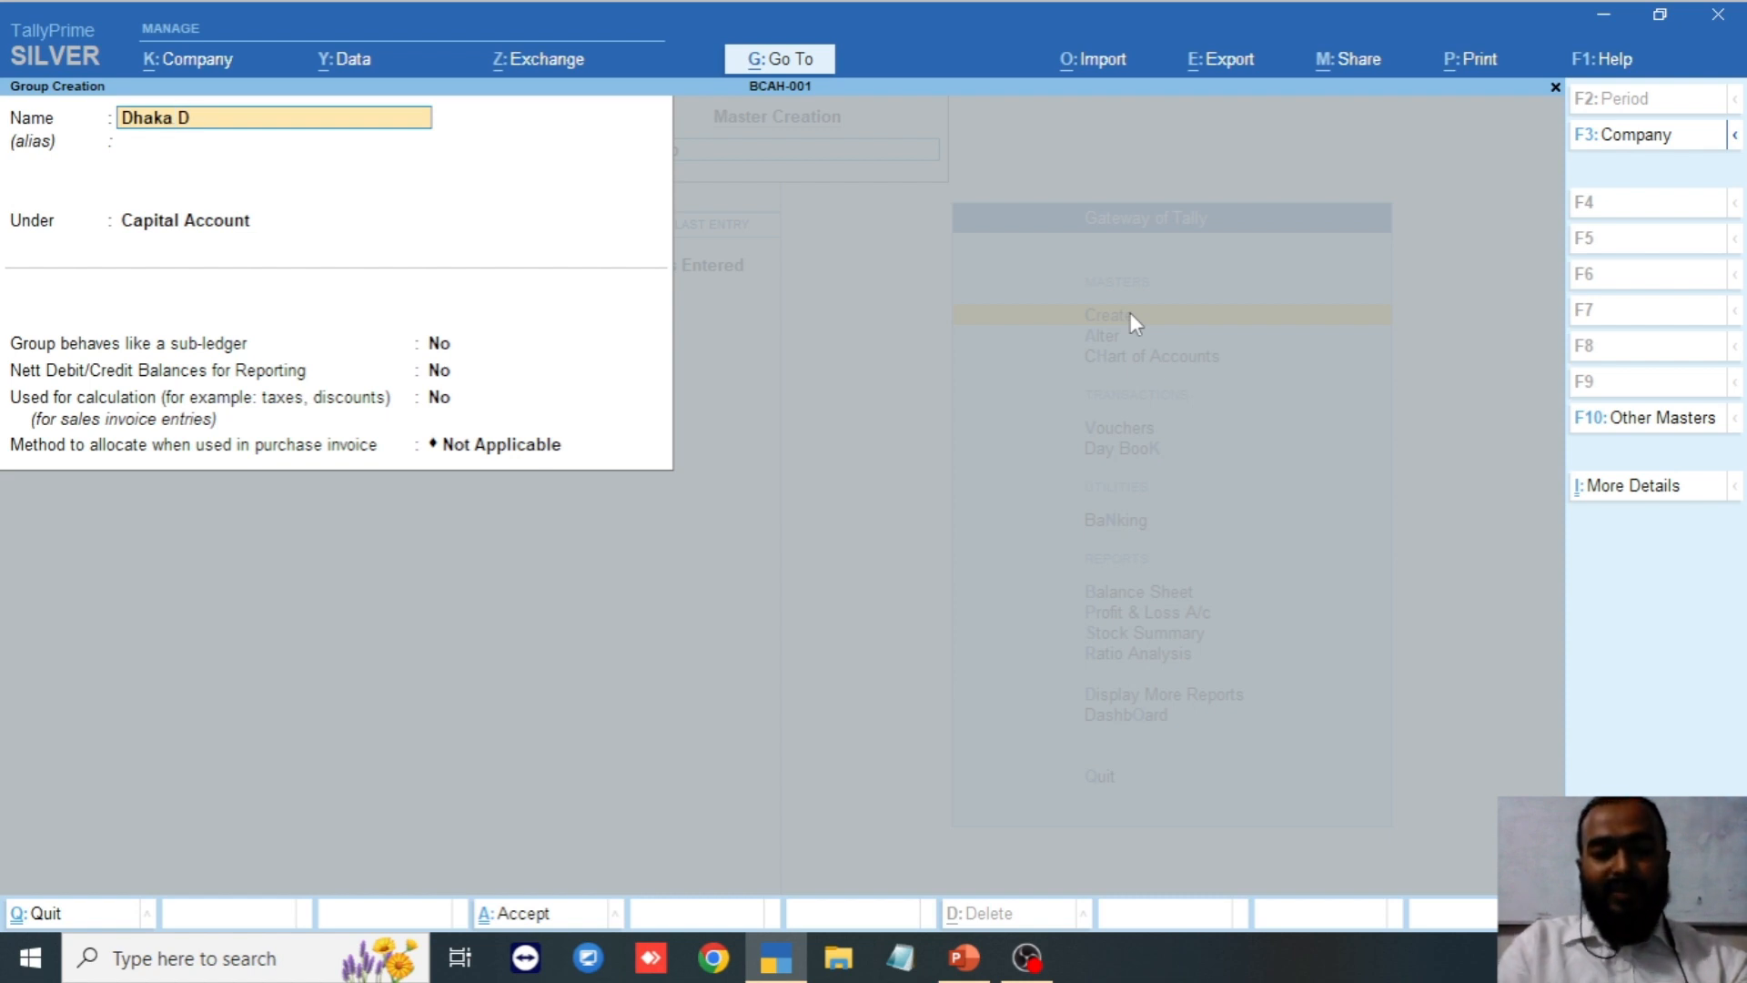
pyautogui.write('iition')
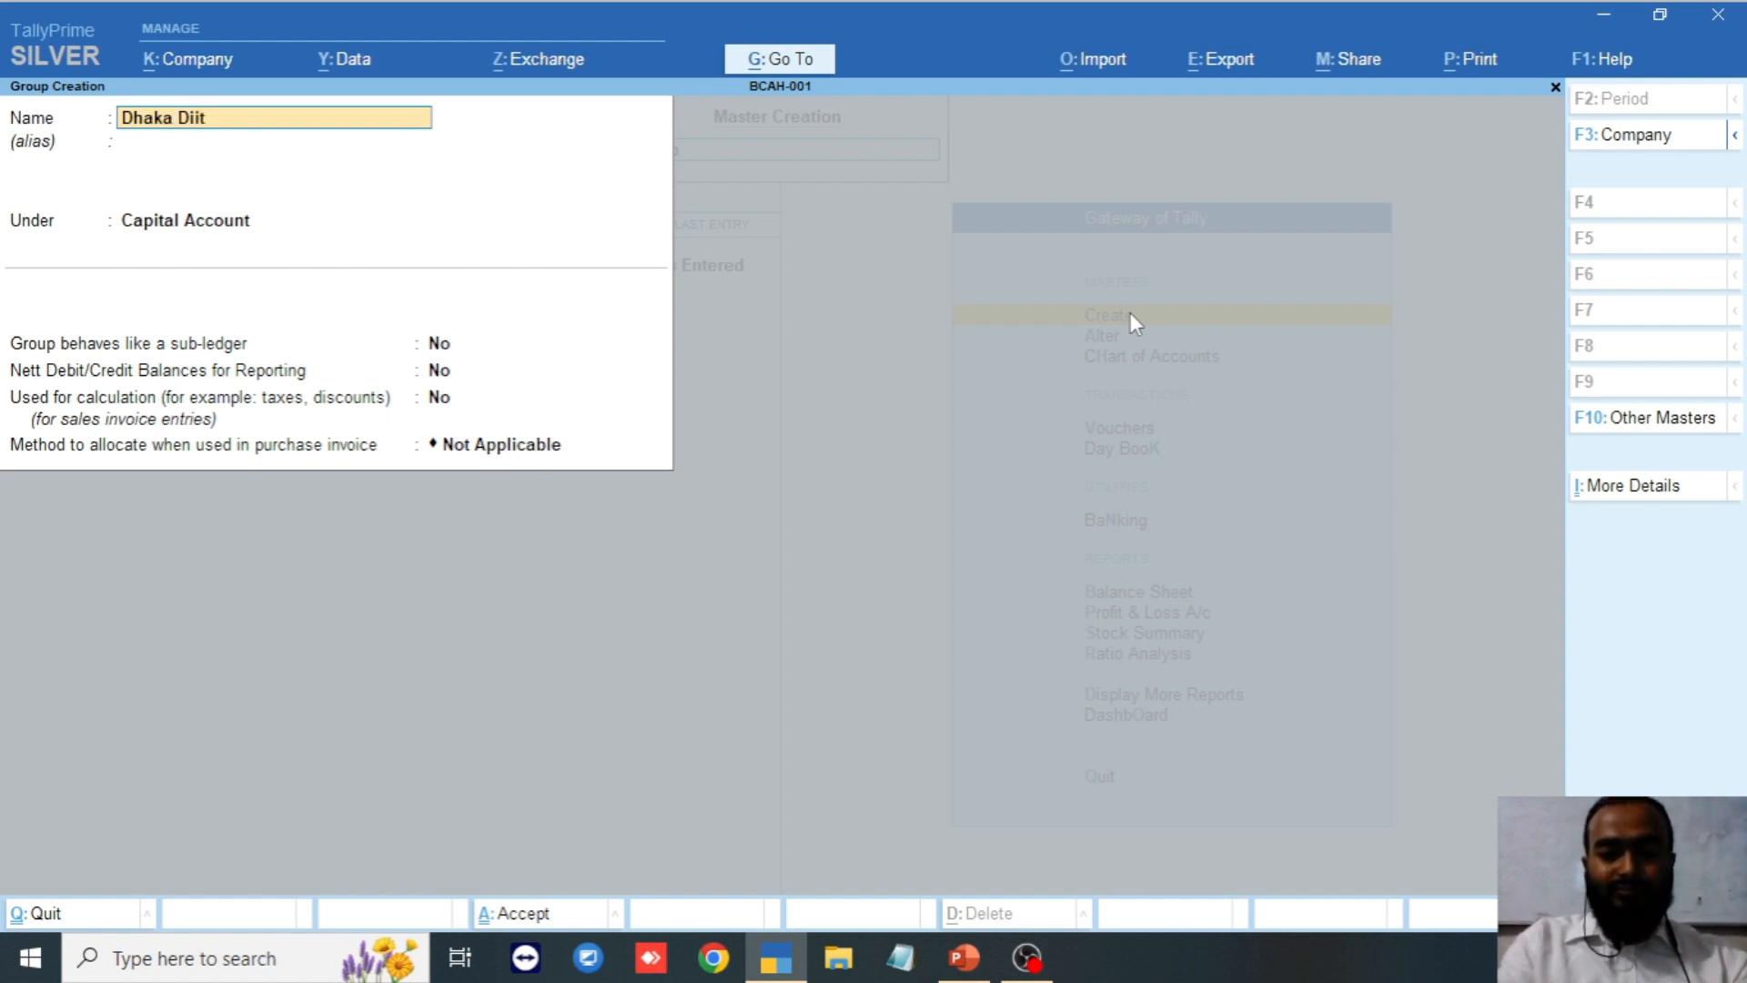
pyautogui.press('BackSpace')
pyautogui.press('BackSpace')
pyautogui.press('BackSpace')
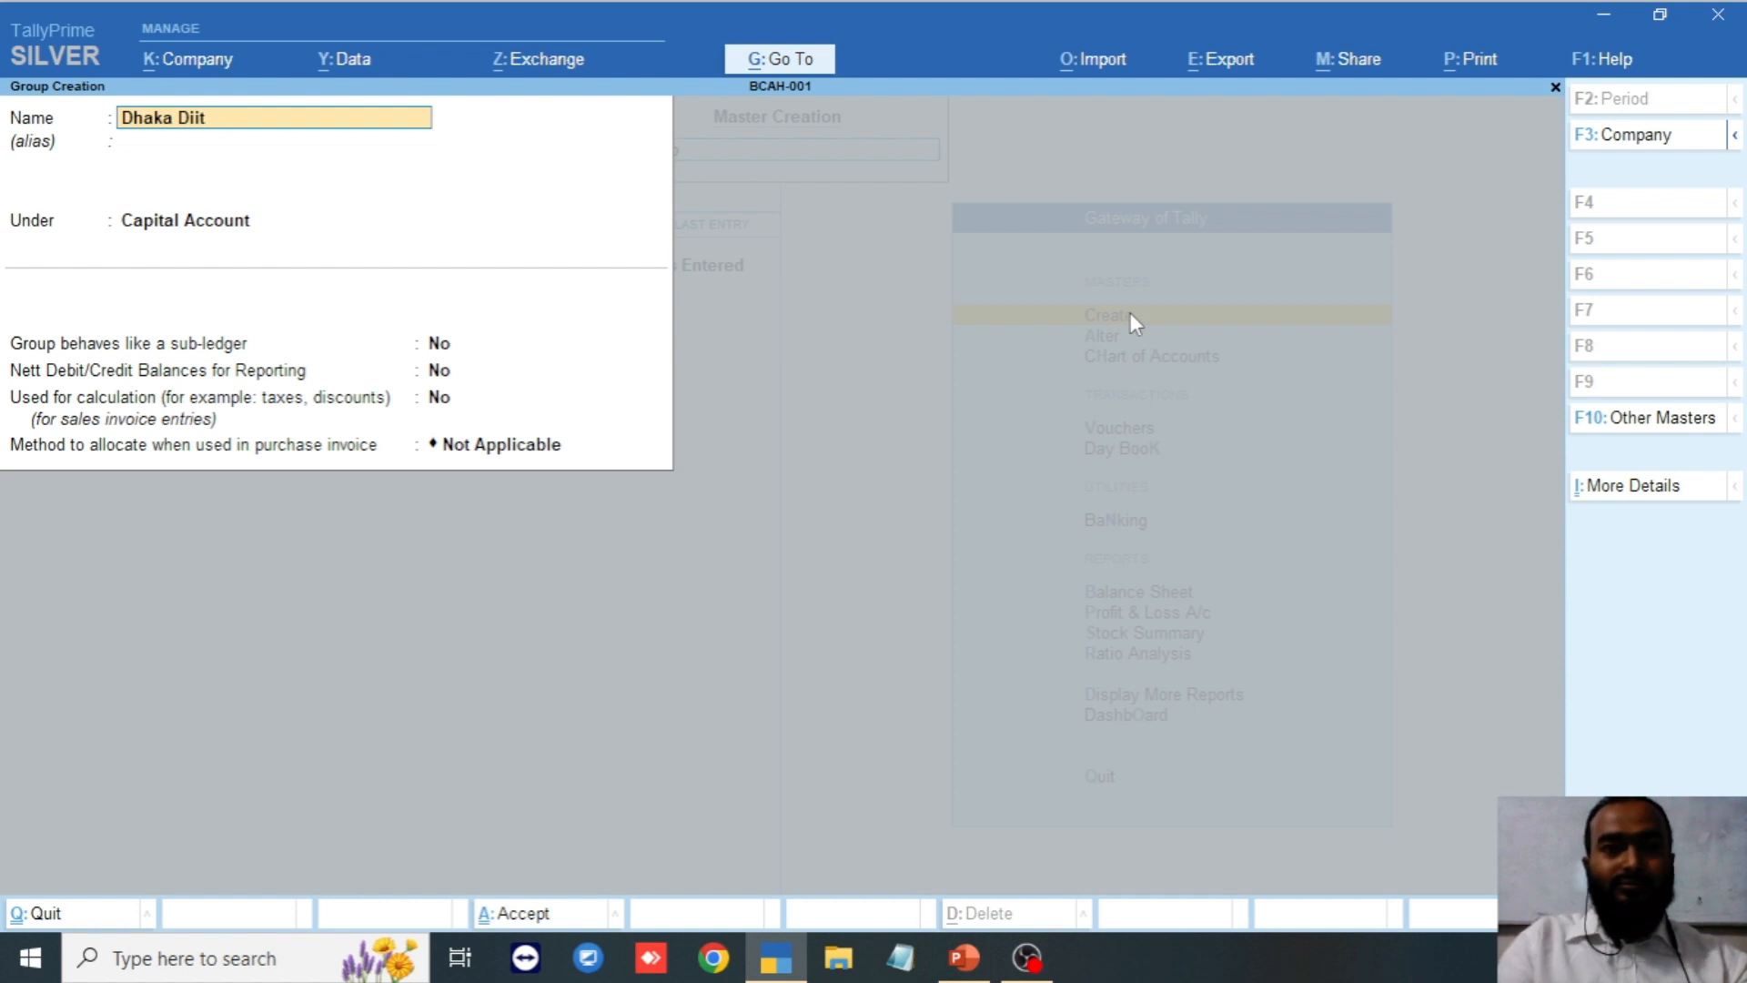
pyautogui.press('BackSpace')
pyautogui.write('vit')
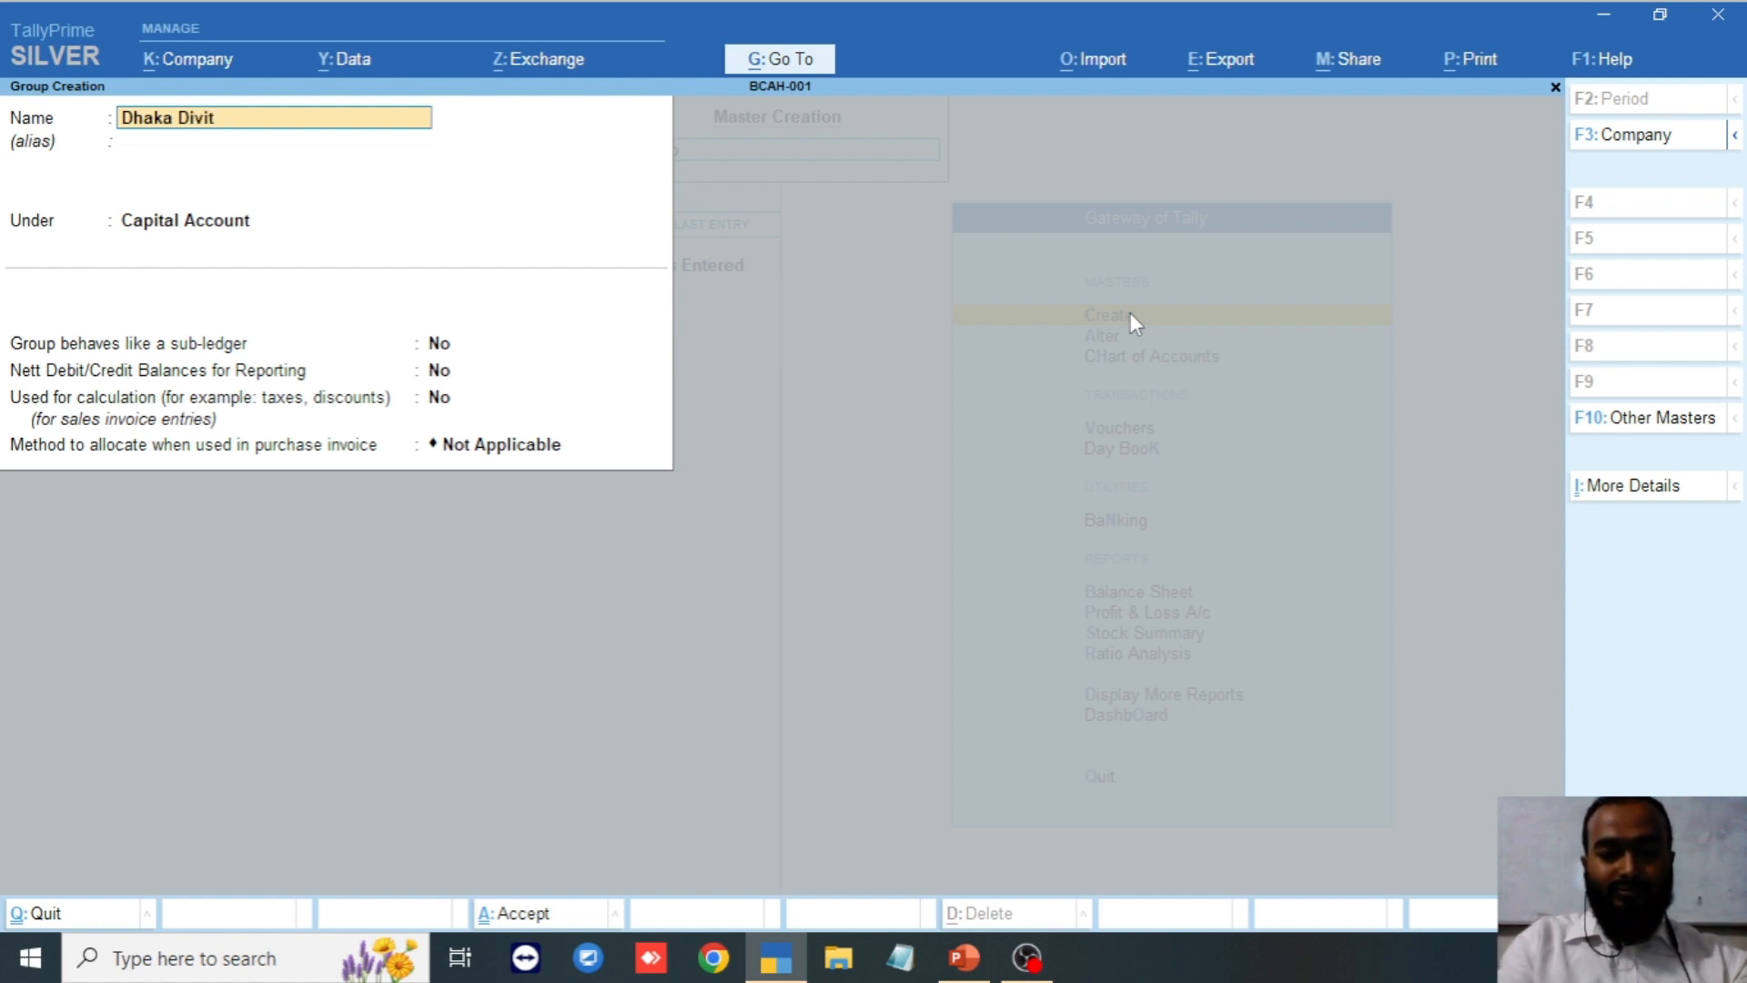
pyautogui.write('ion')
pyautogui.press('Return')
pyautogui.press('Return')
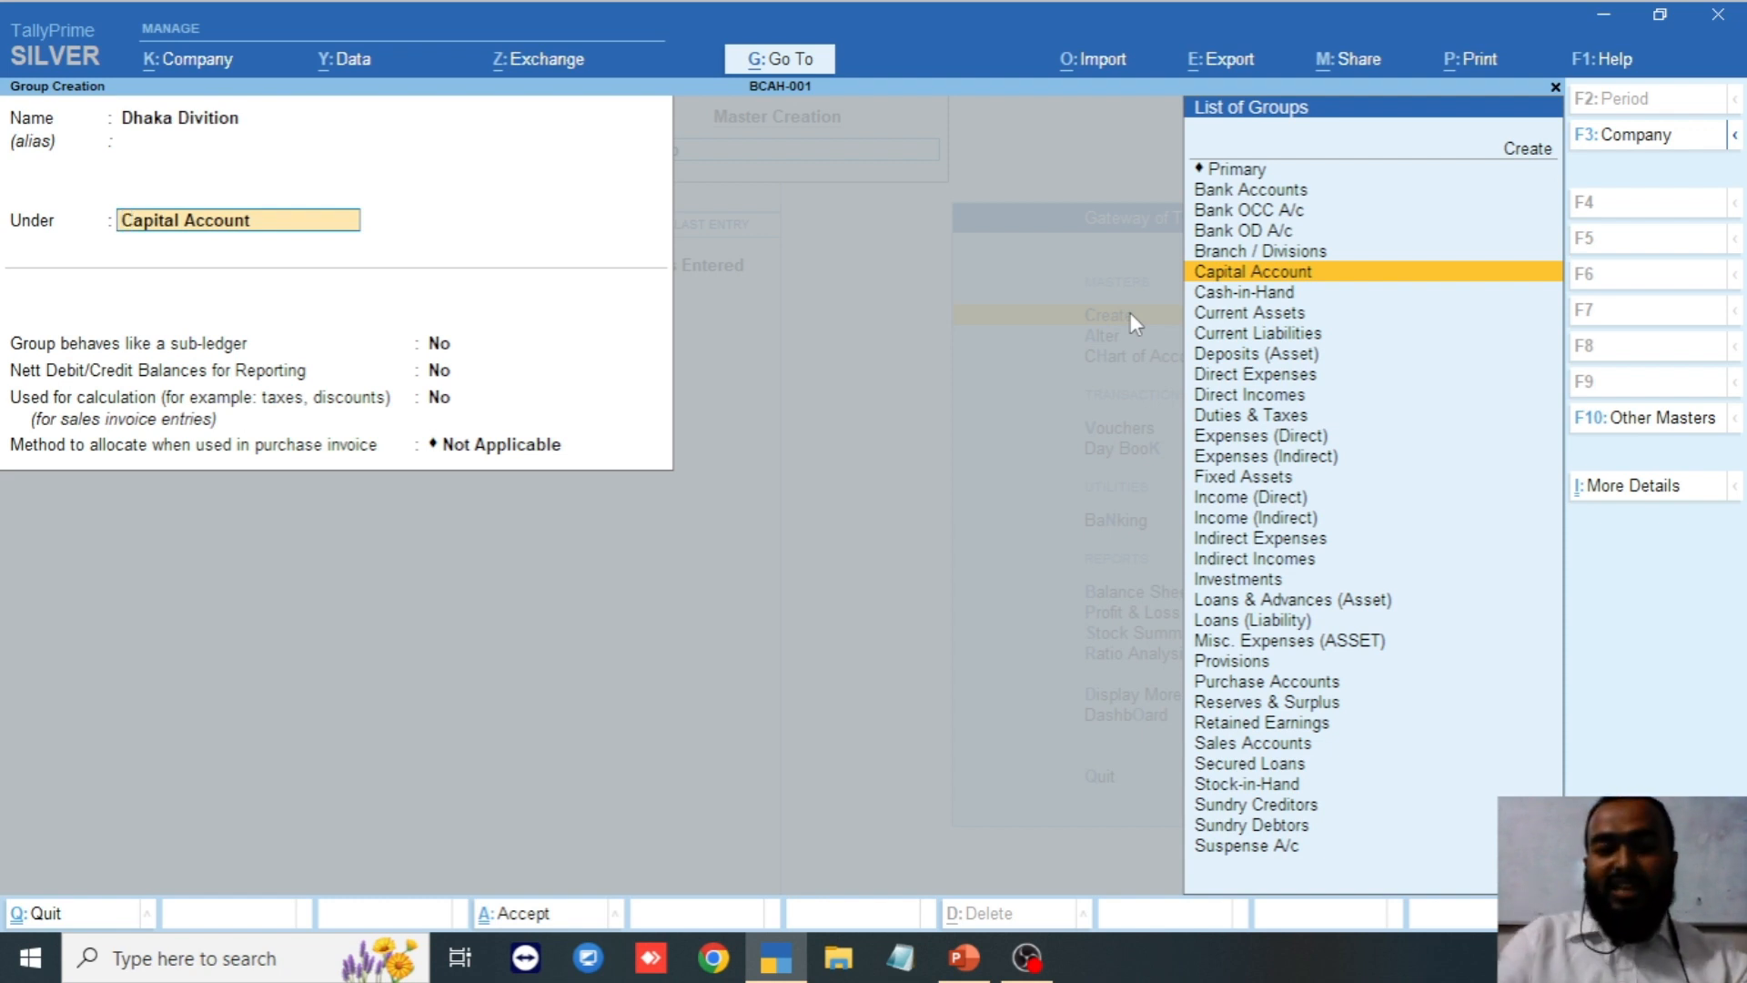
pyautogui.write('Sun')
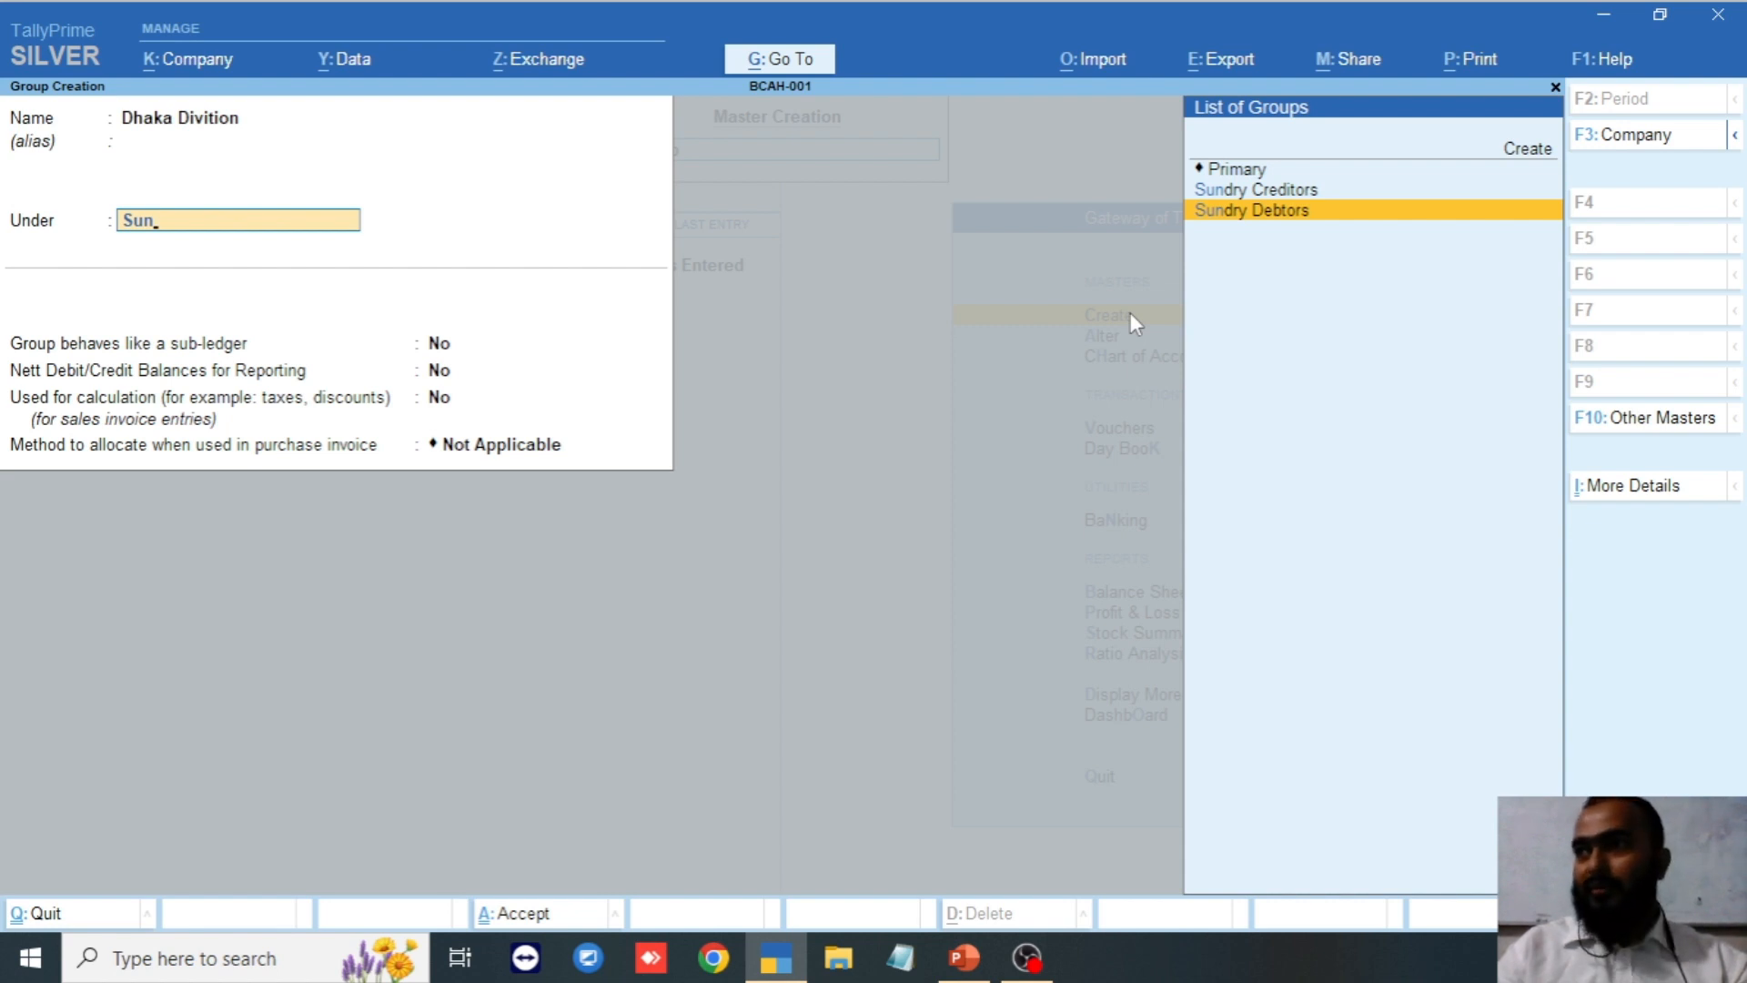
pyautogui.press('Return')
pyautogui.press('BackSpace')
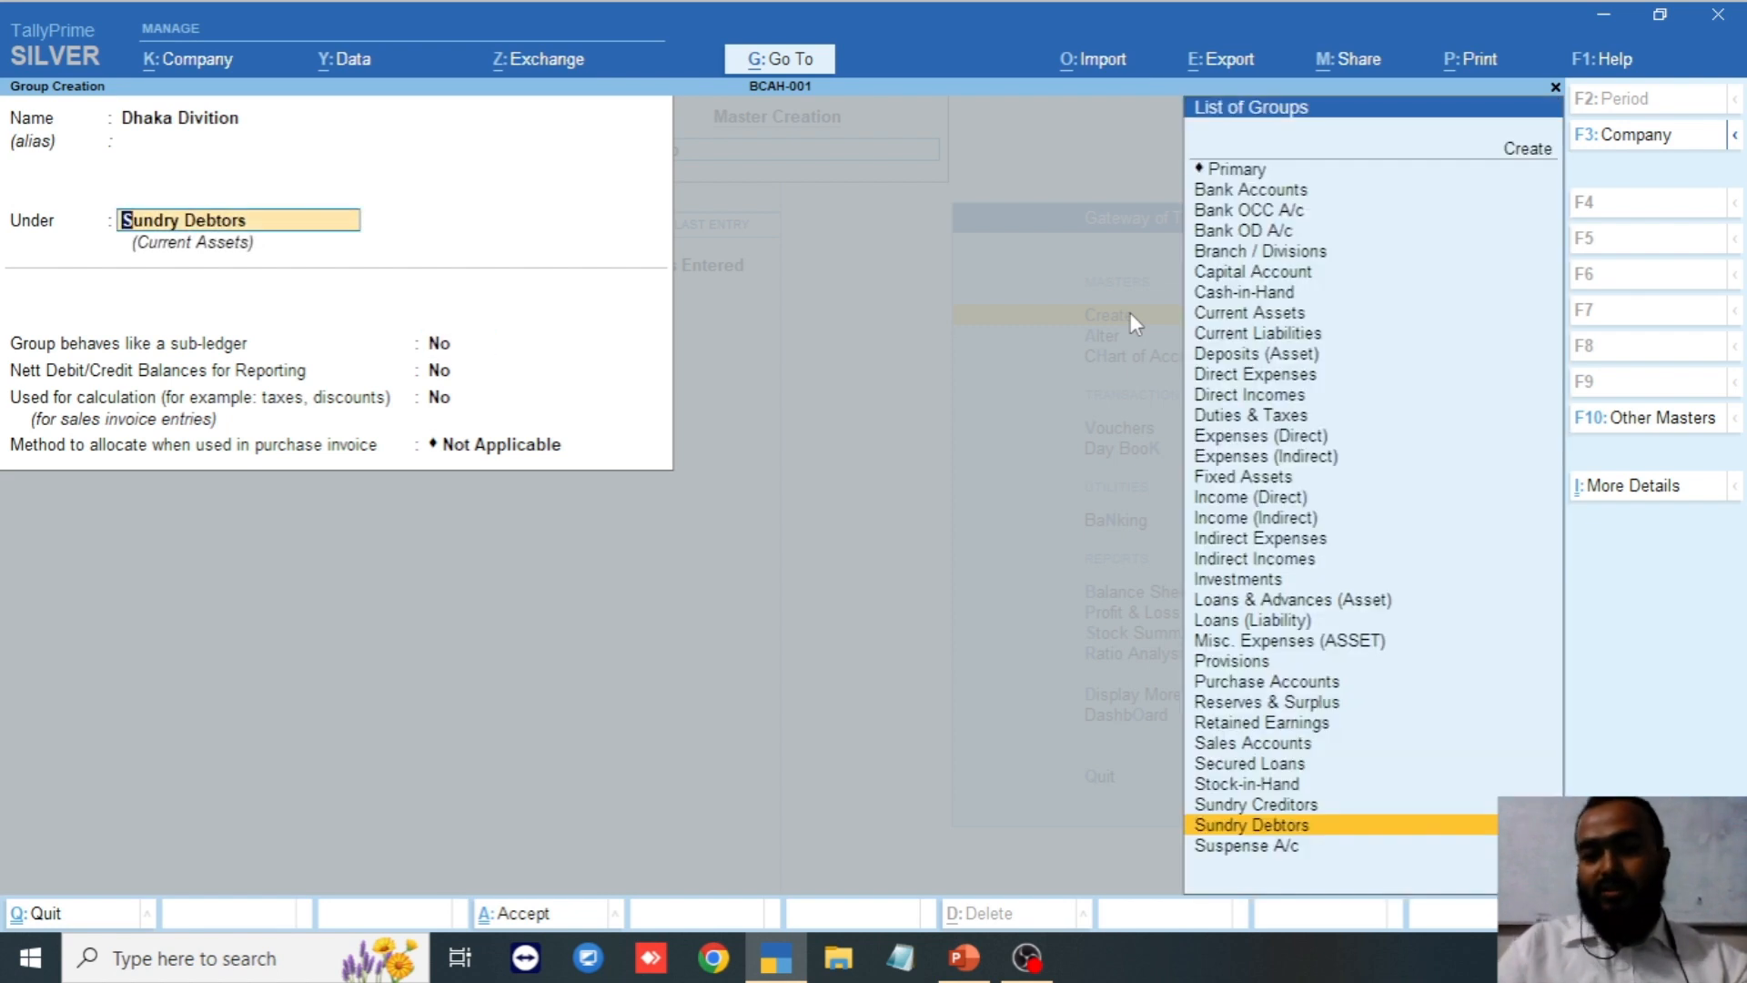
pyautogui.press('Return')
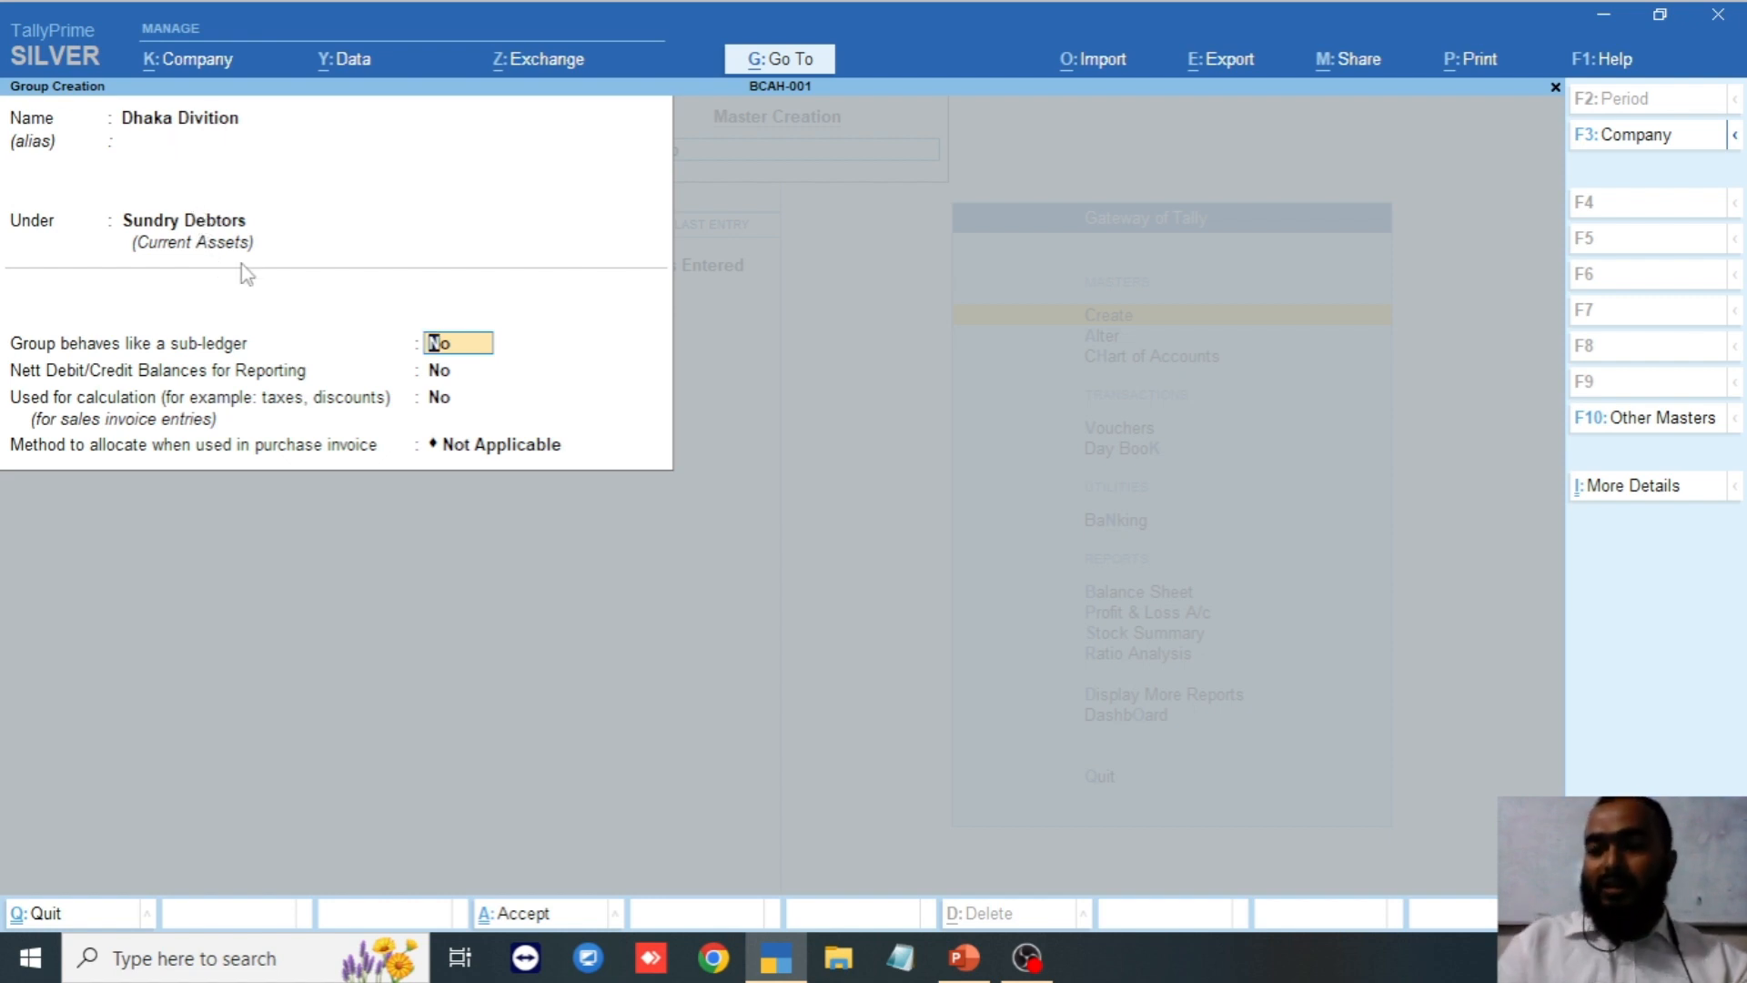
pyautogui.press('Return')
pyautogui.press('Return')
pyautogui.press('Return')
pyautogui.press('Return')
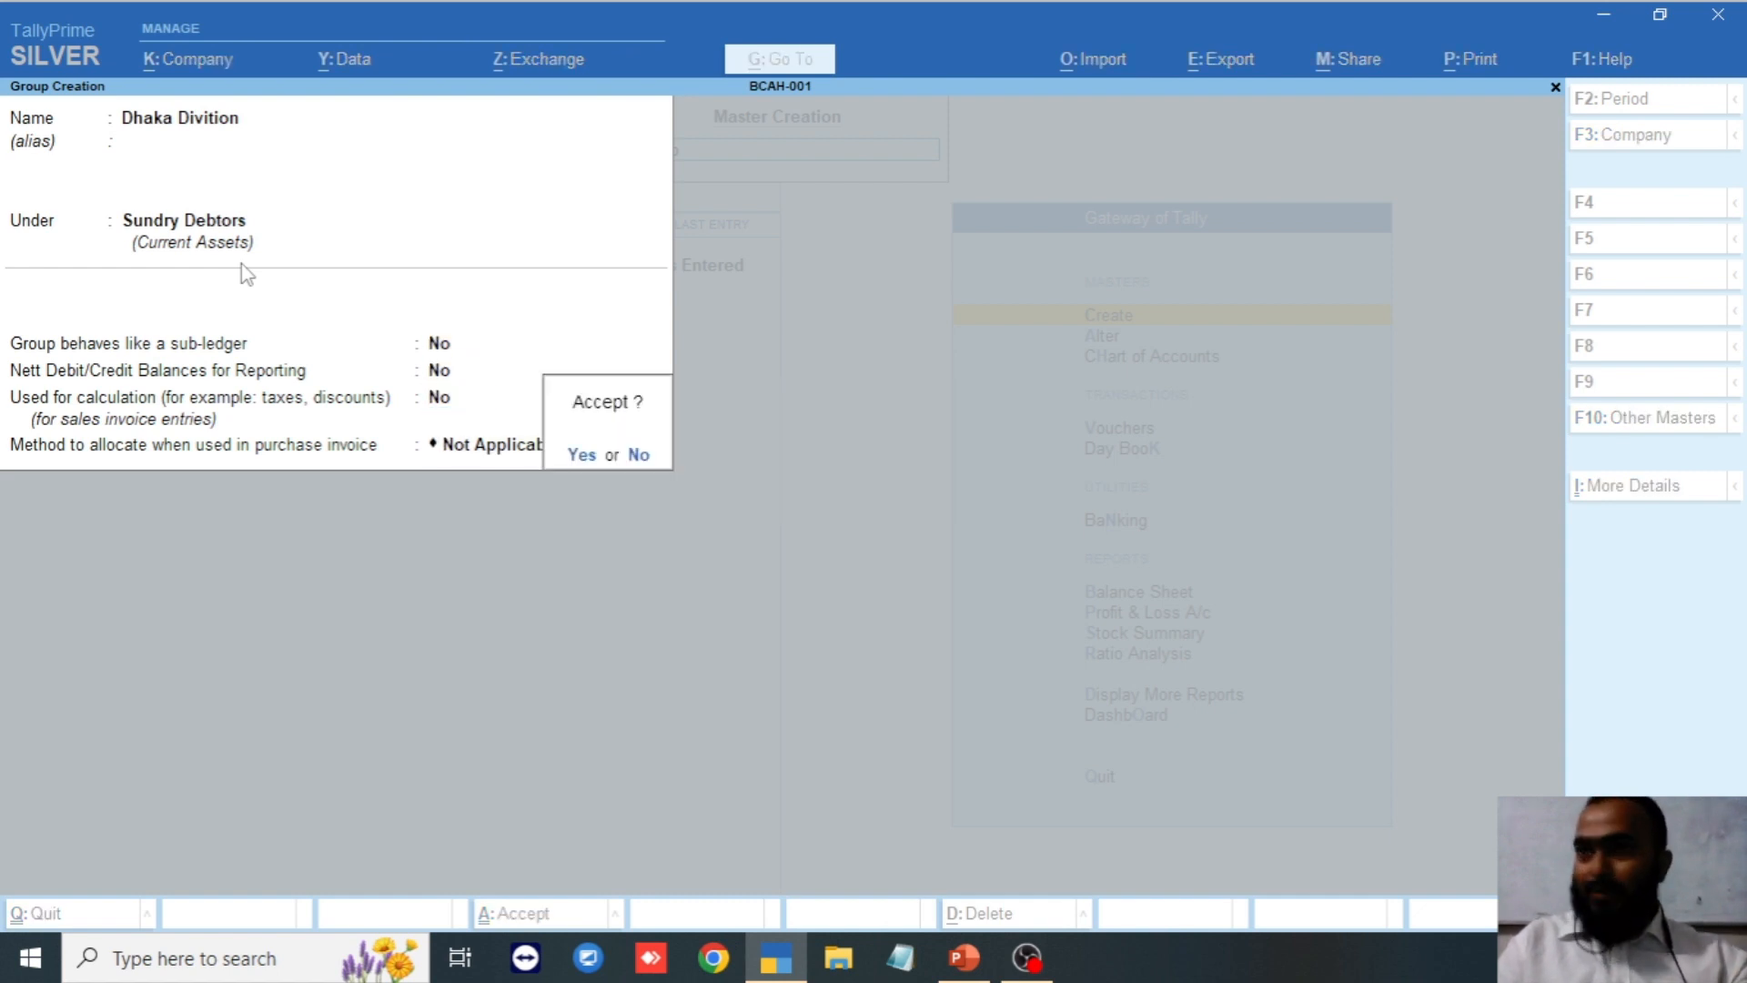
pyautogui.press('Return')
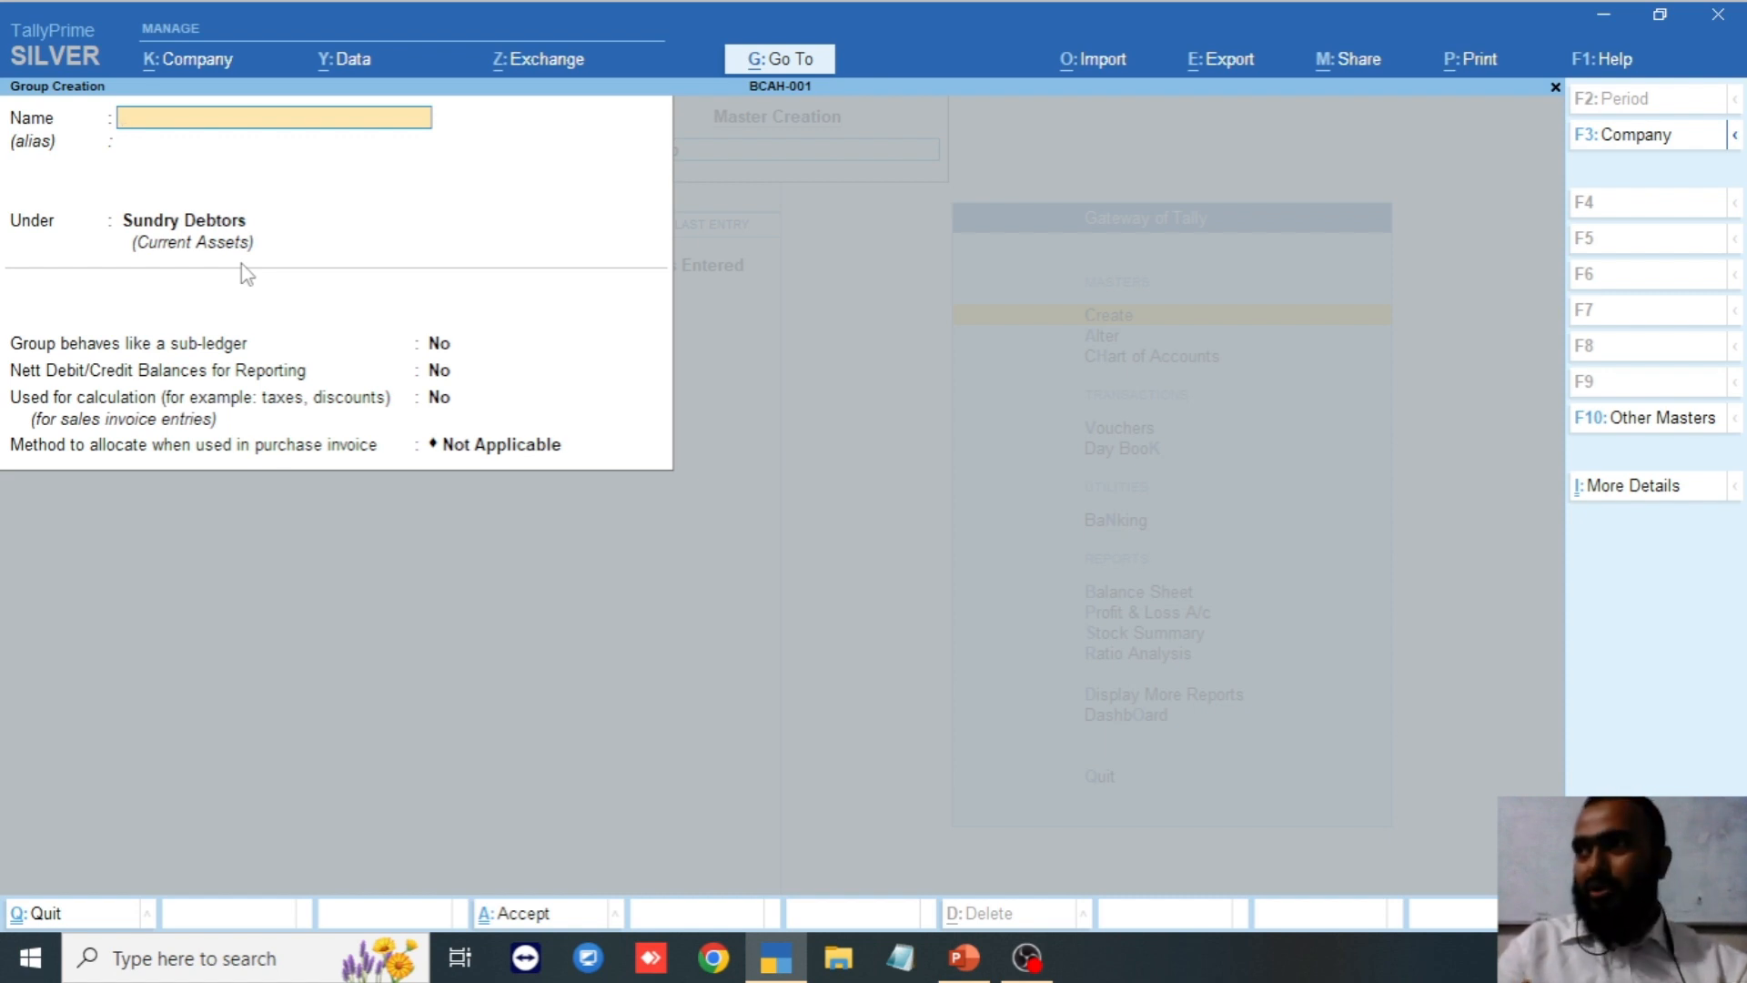
# Create and save the group 'Barishal Divition' under Sundry Debtors.
pyautogui.write('Barishal')
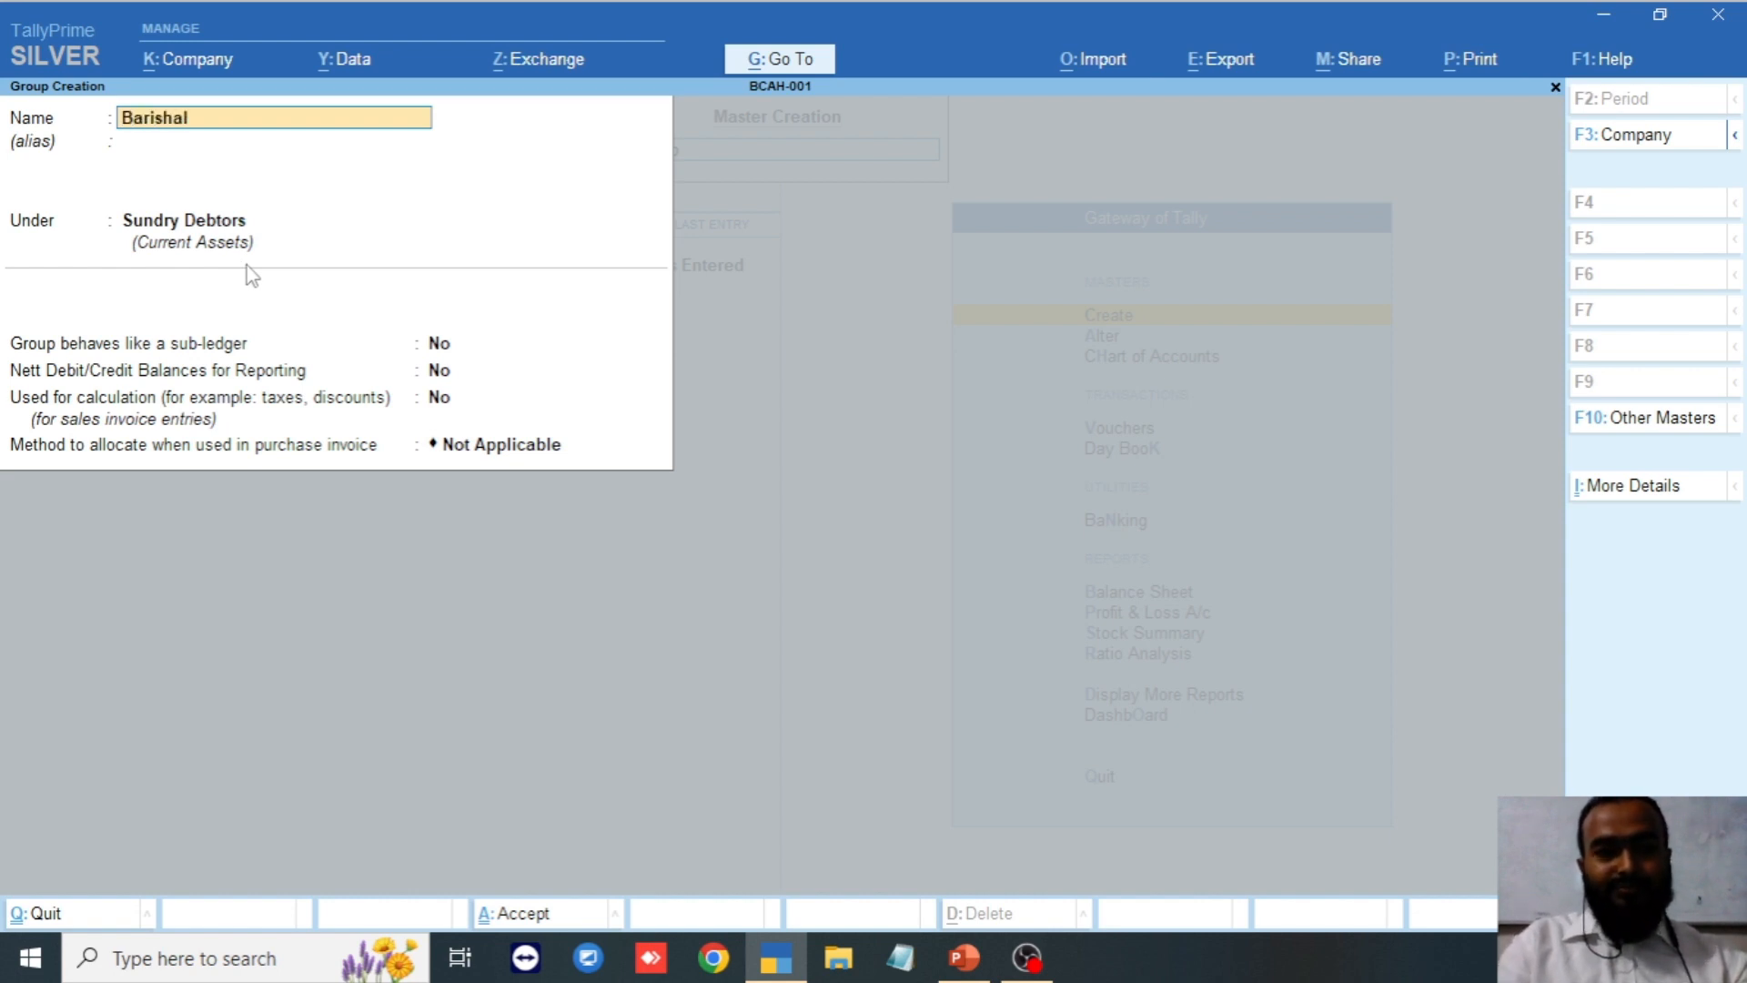
pyautogui.write(' Di')
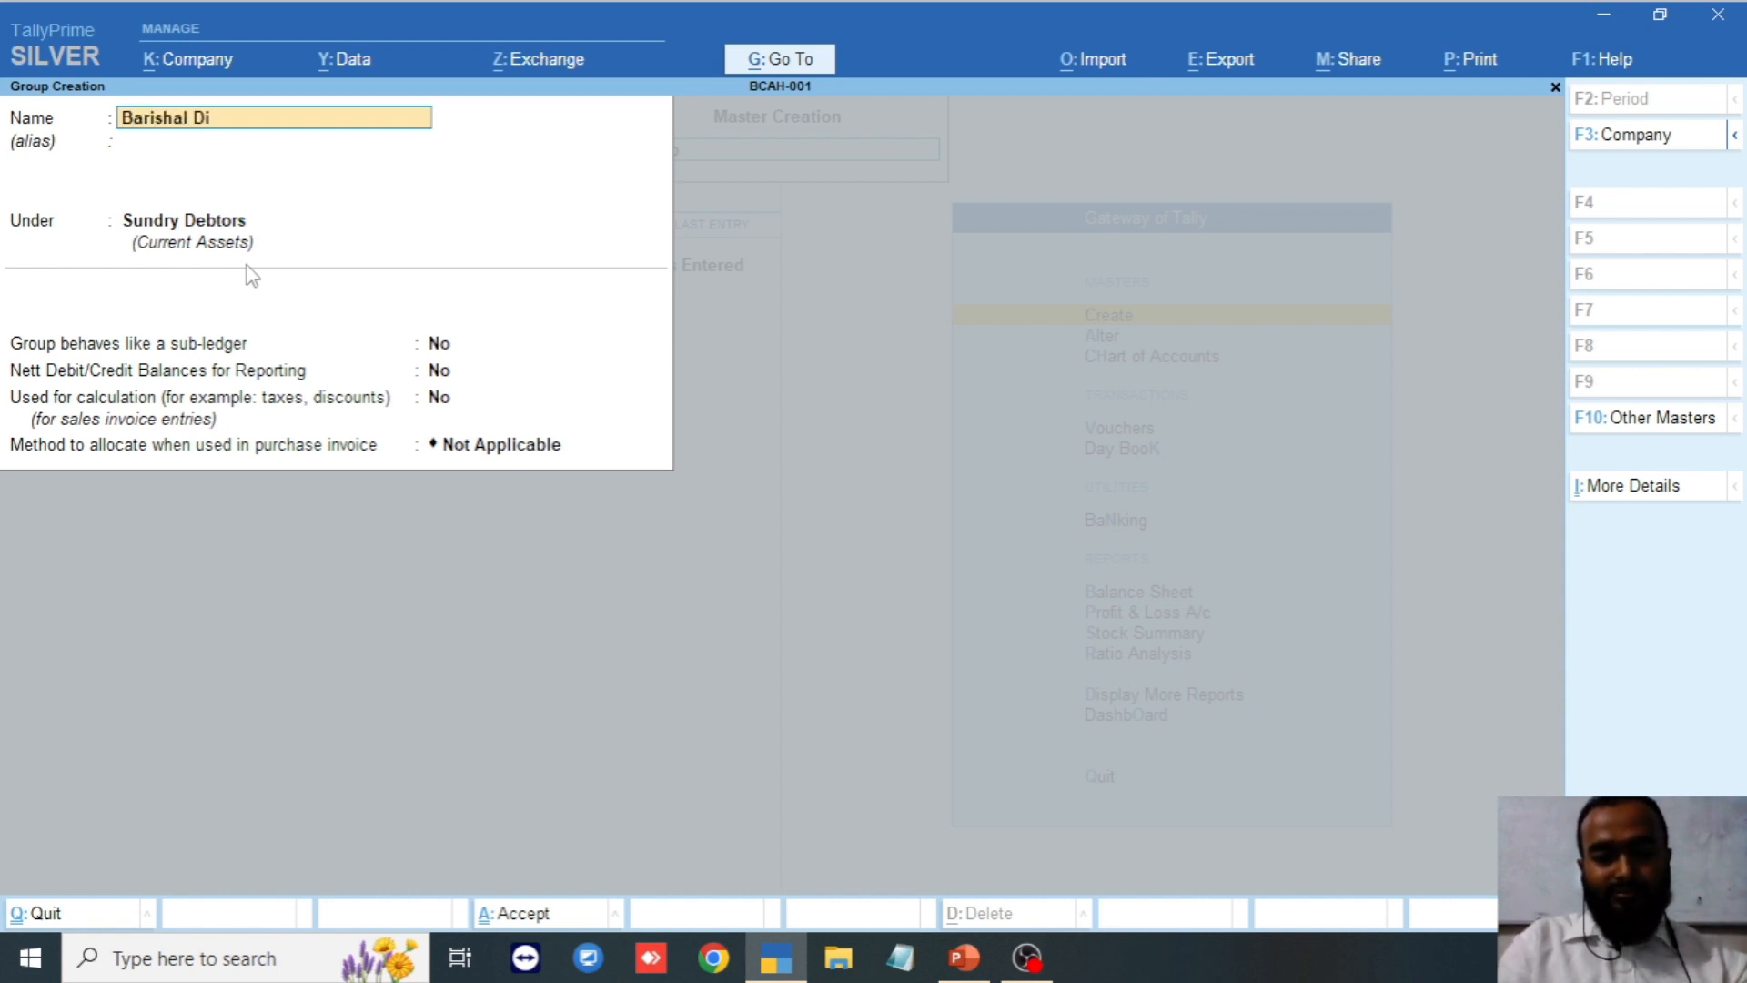
pyautogui.write('vition')
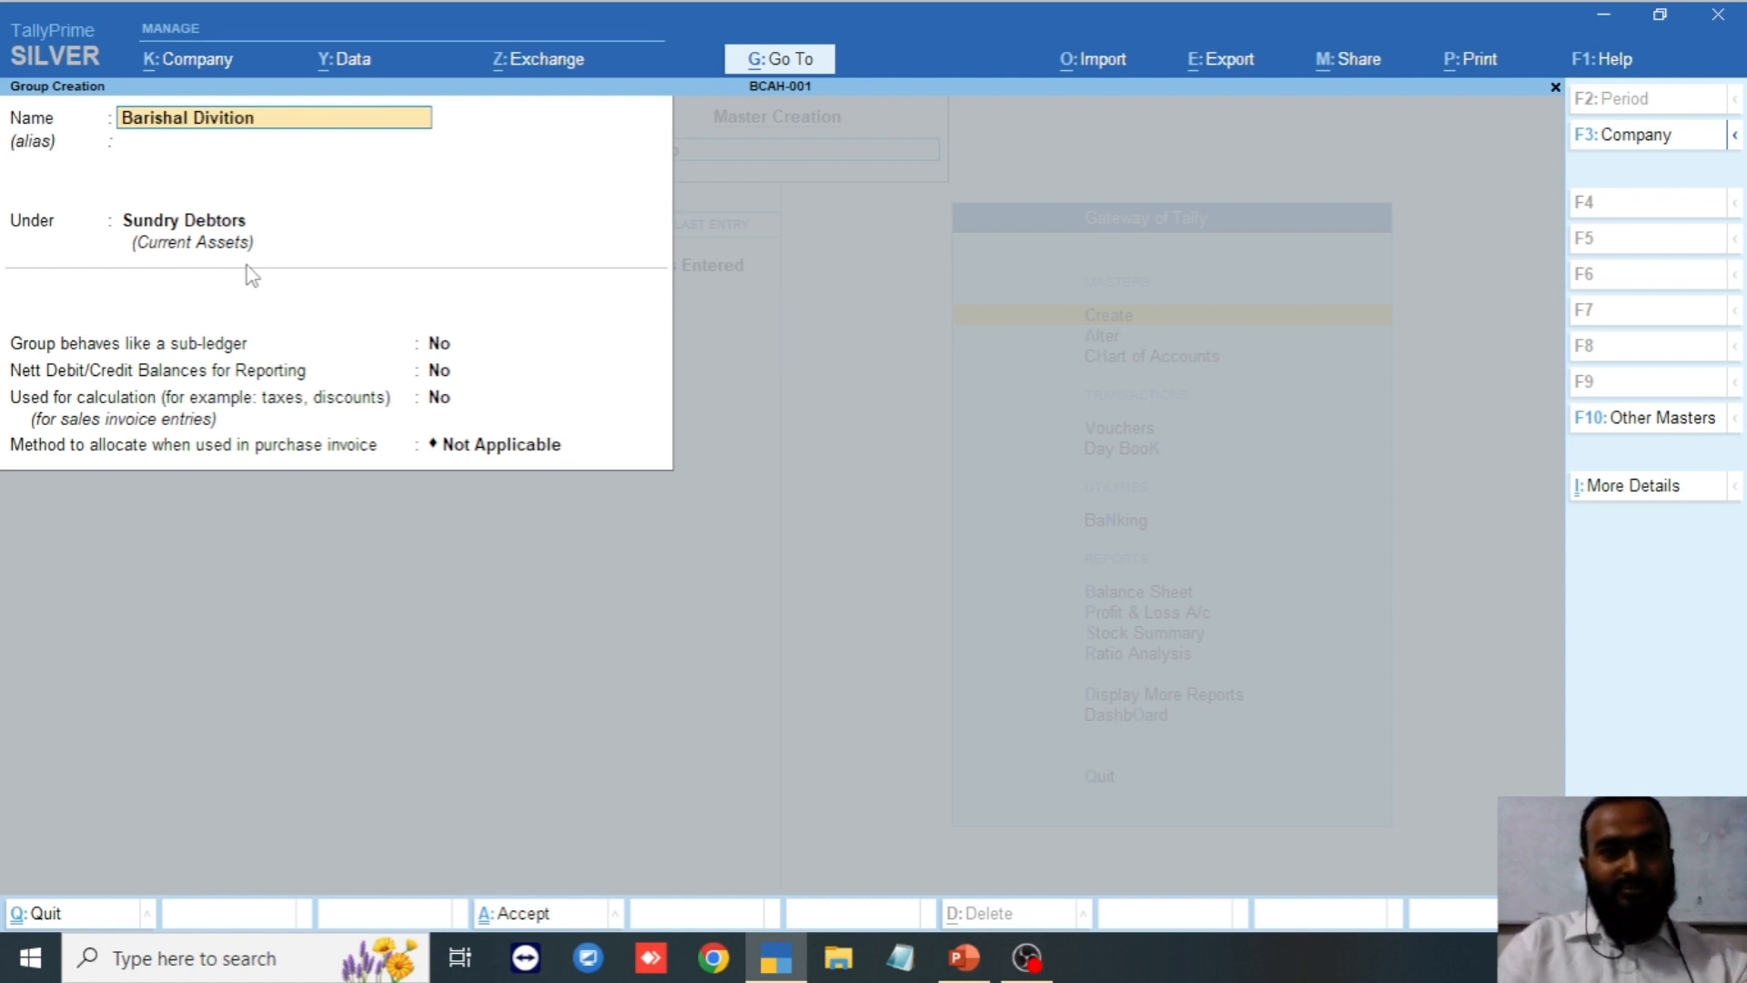
pyautogui.press('Return')
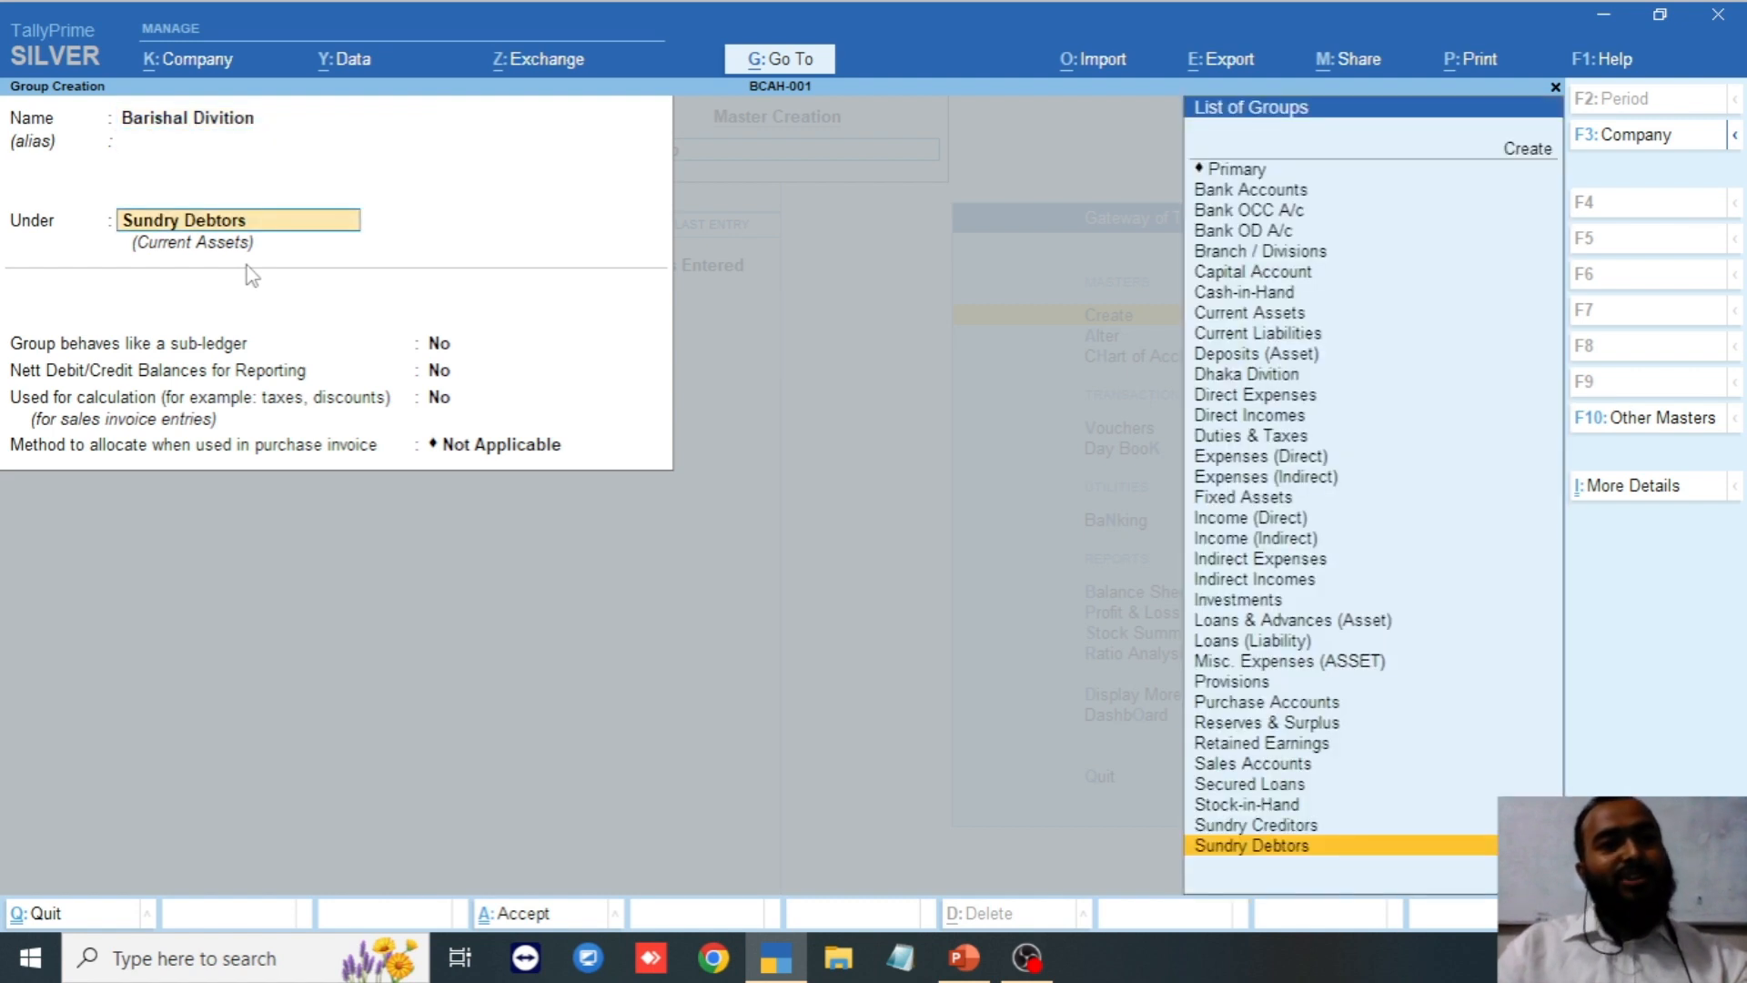
pyautogui.press('Return')
pyautogui.press('Return')
pyautogui.press('Return')
pyautogui.press('Return')
pyautogui.press('Return')
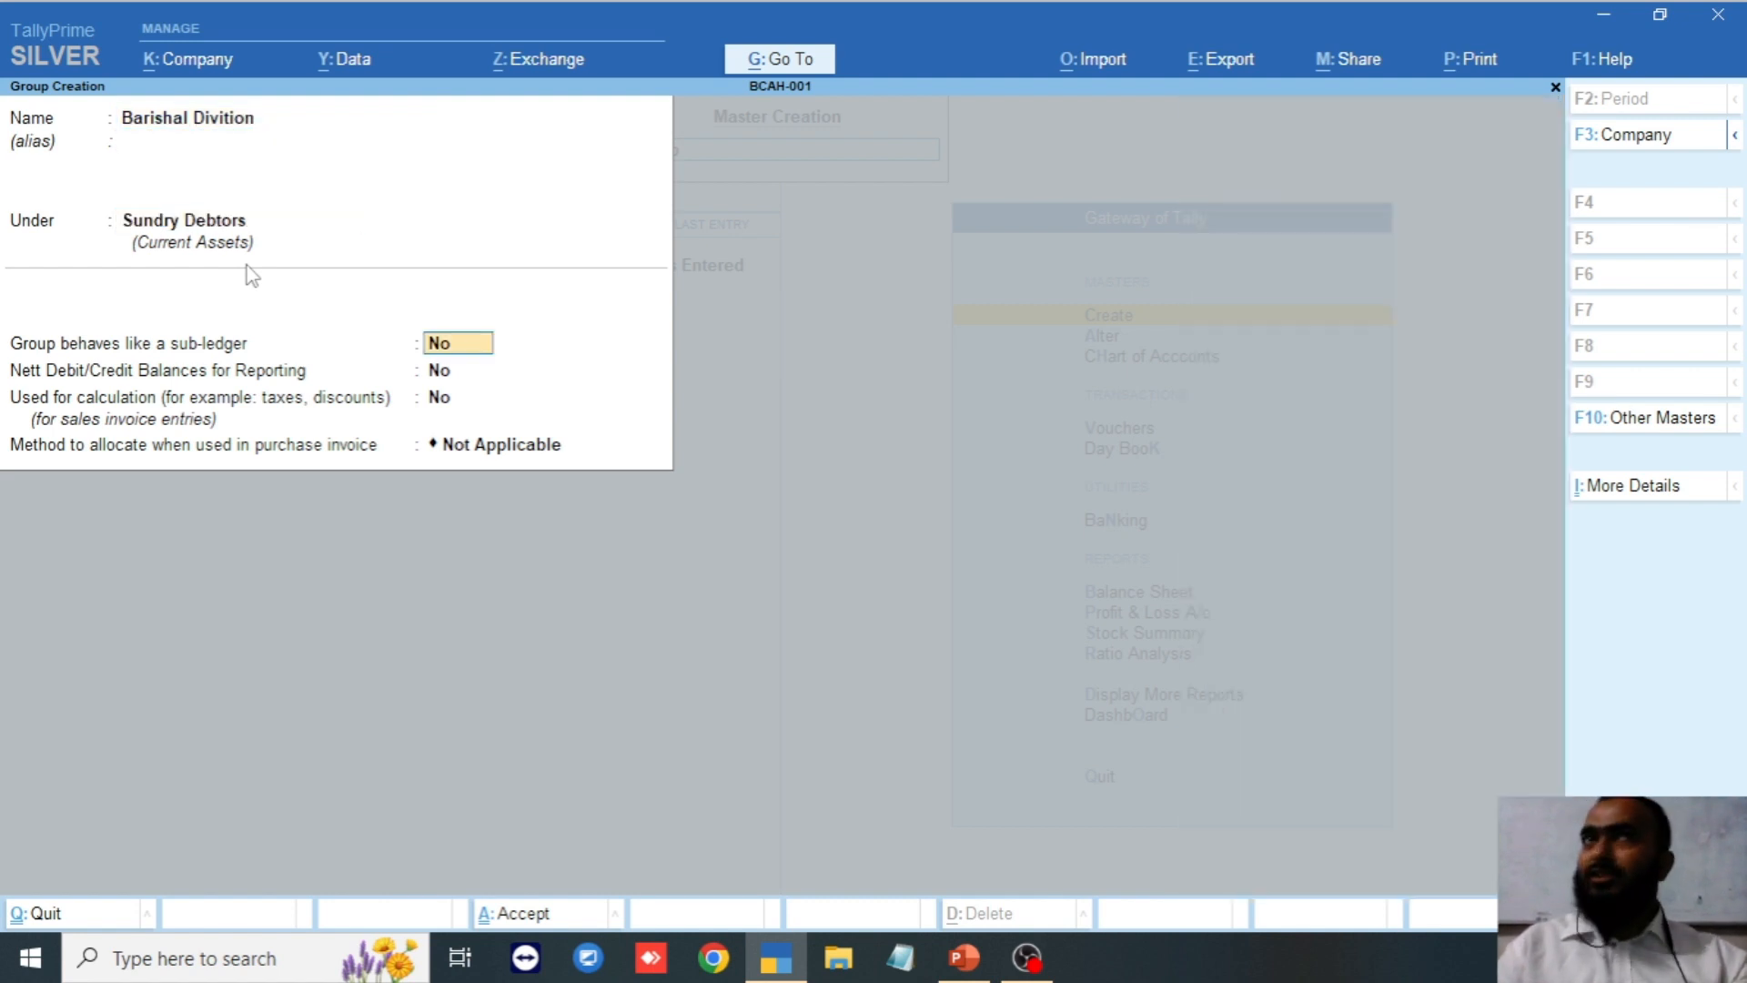
pyautogui.press('Return')
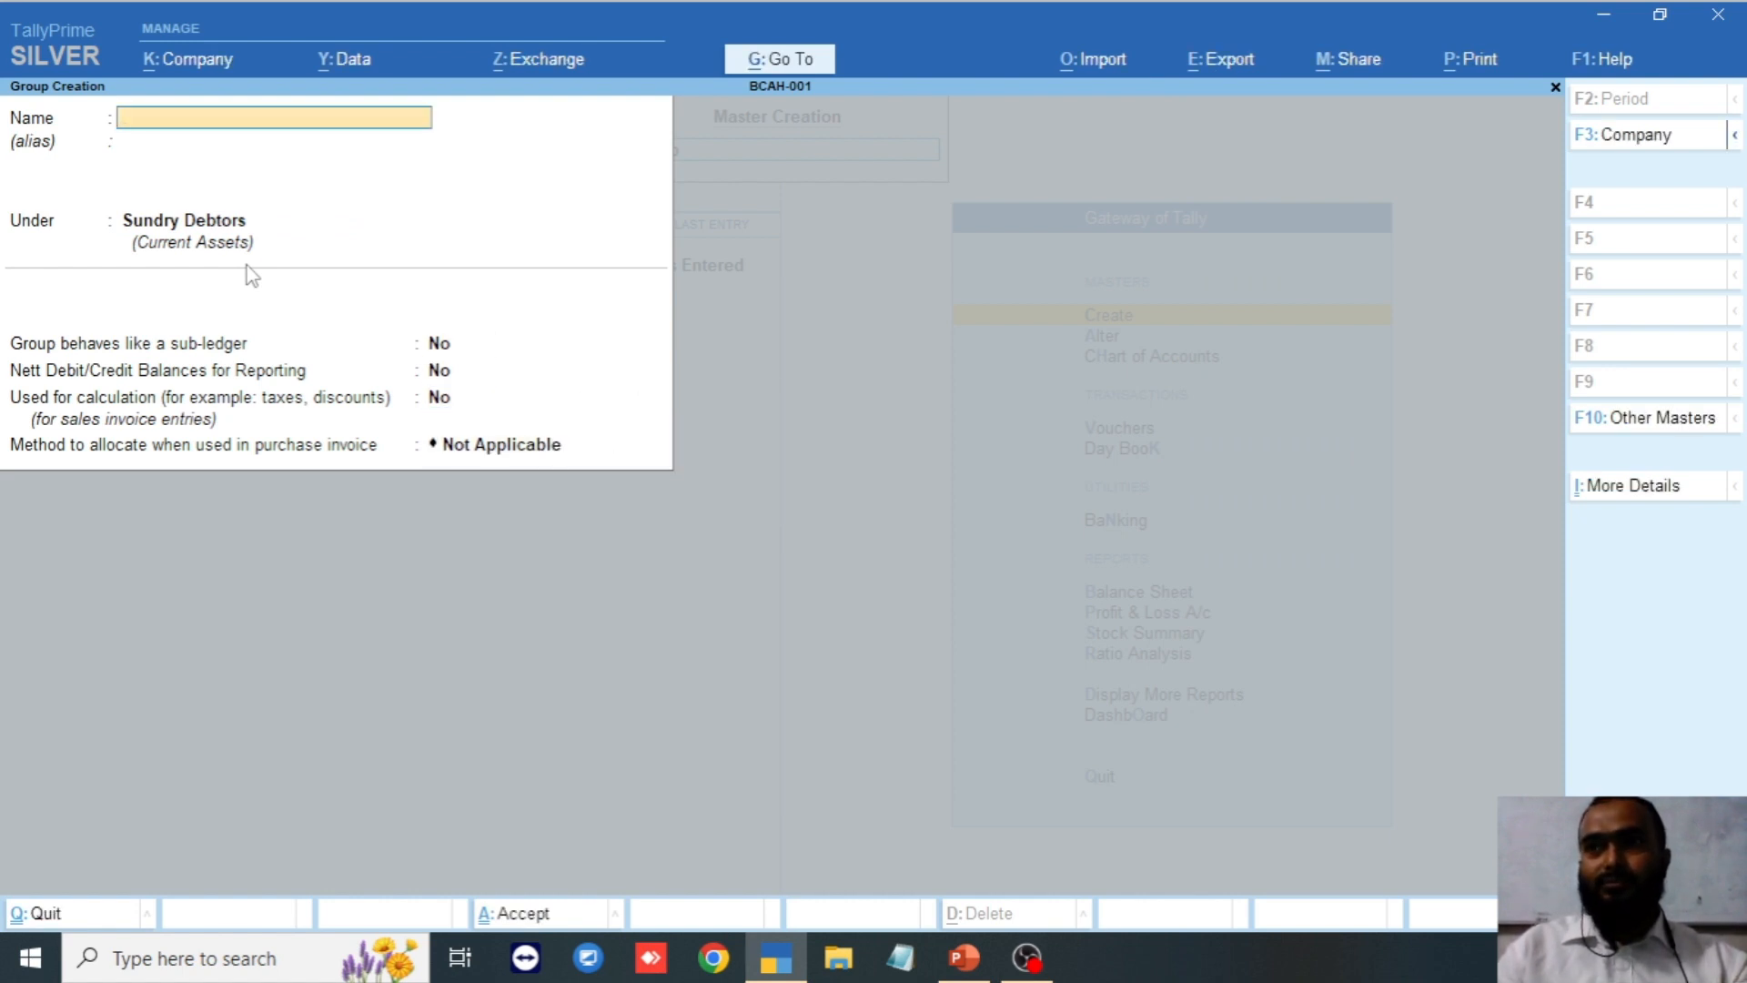
# Create the group 'Rangpur Divition' under Sundry Debtors and save it.
pyautogui.write('Rang')
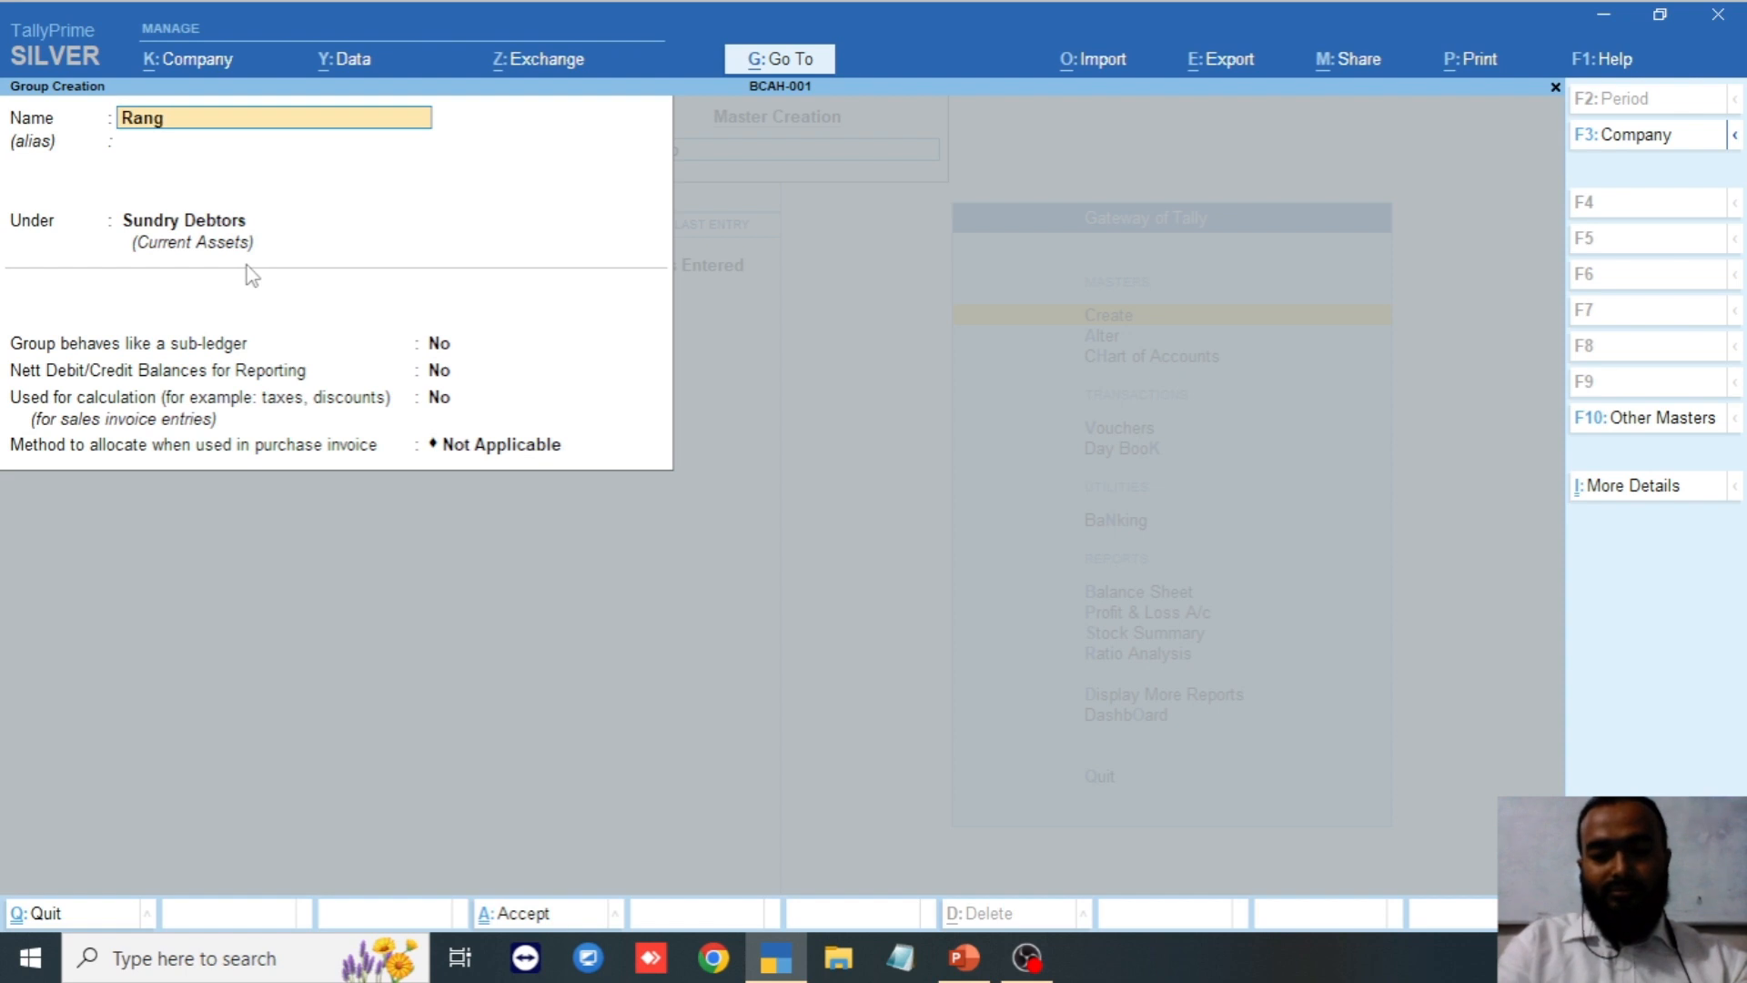
pyautogui.write('purn')
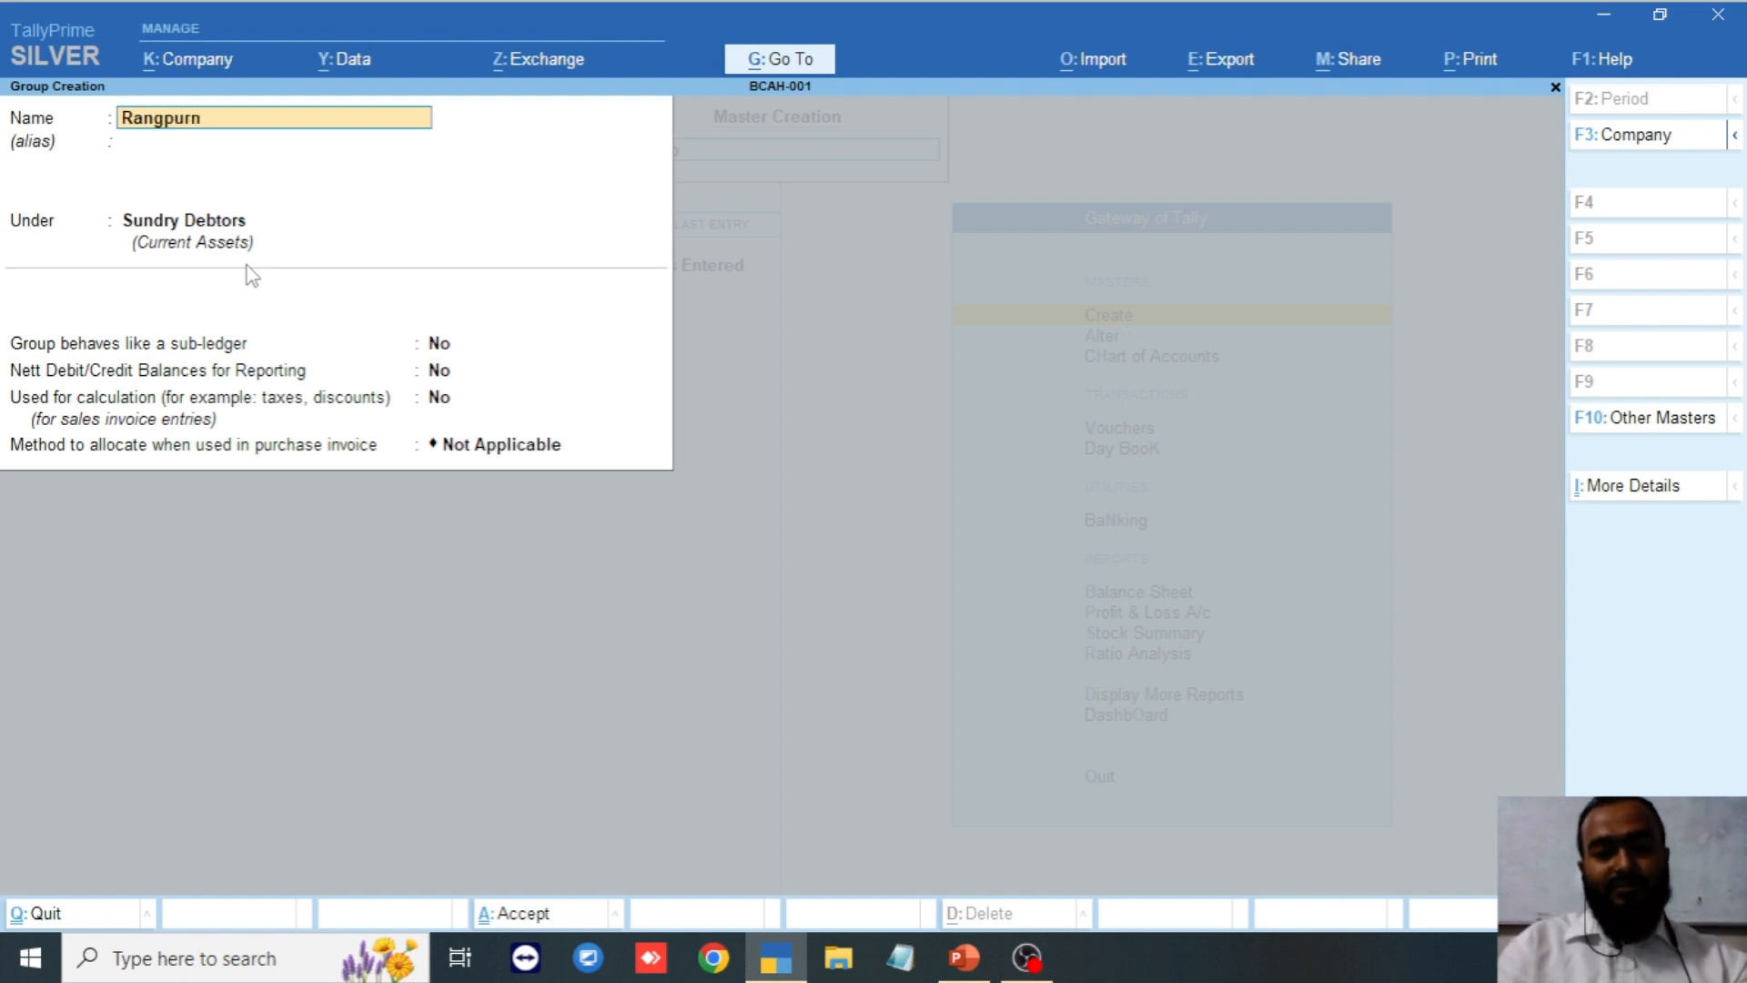
pyautogui.press('BackSpace')
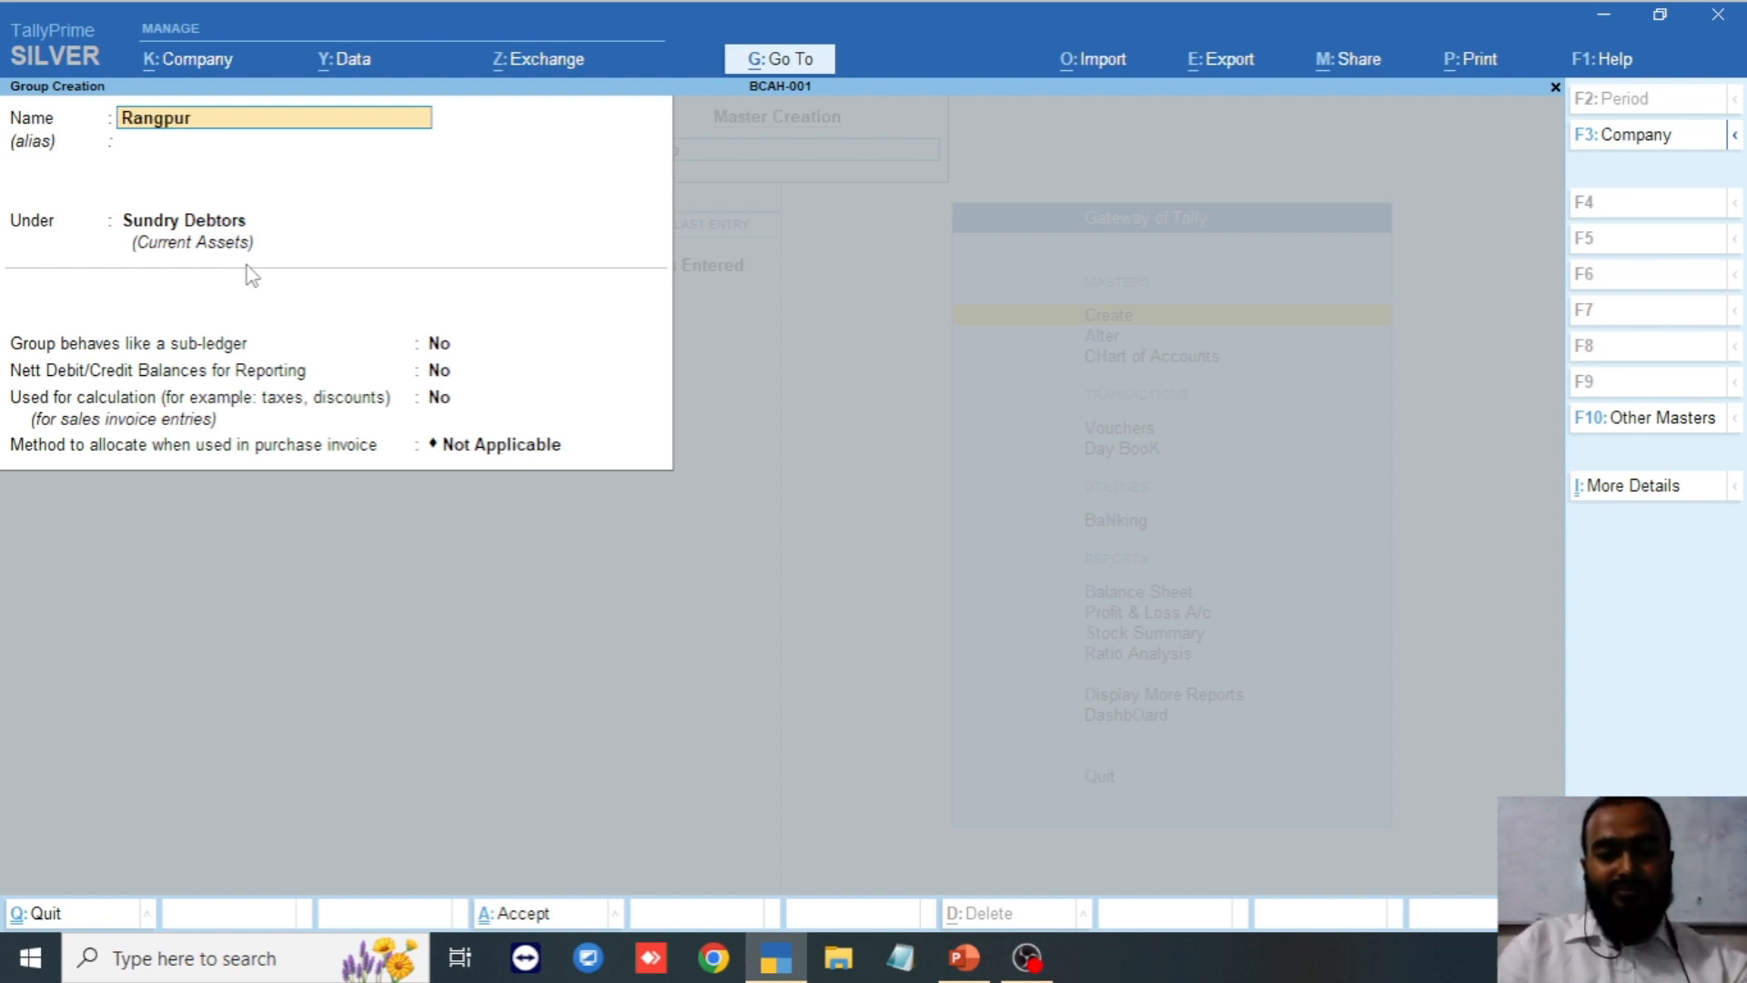
pyautogui.write('Divition')
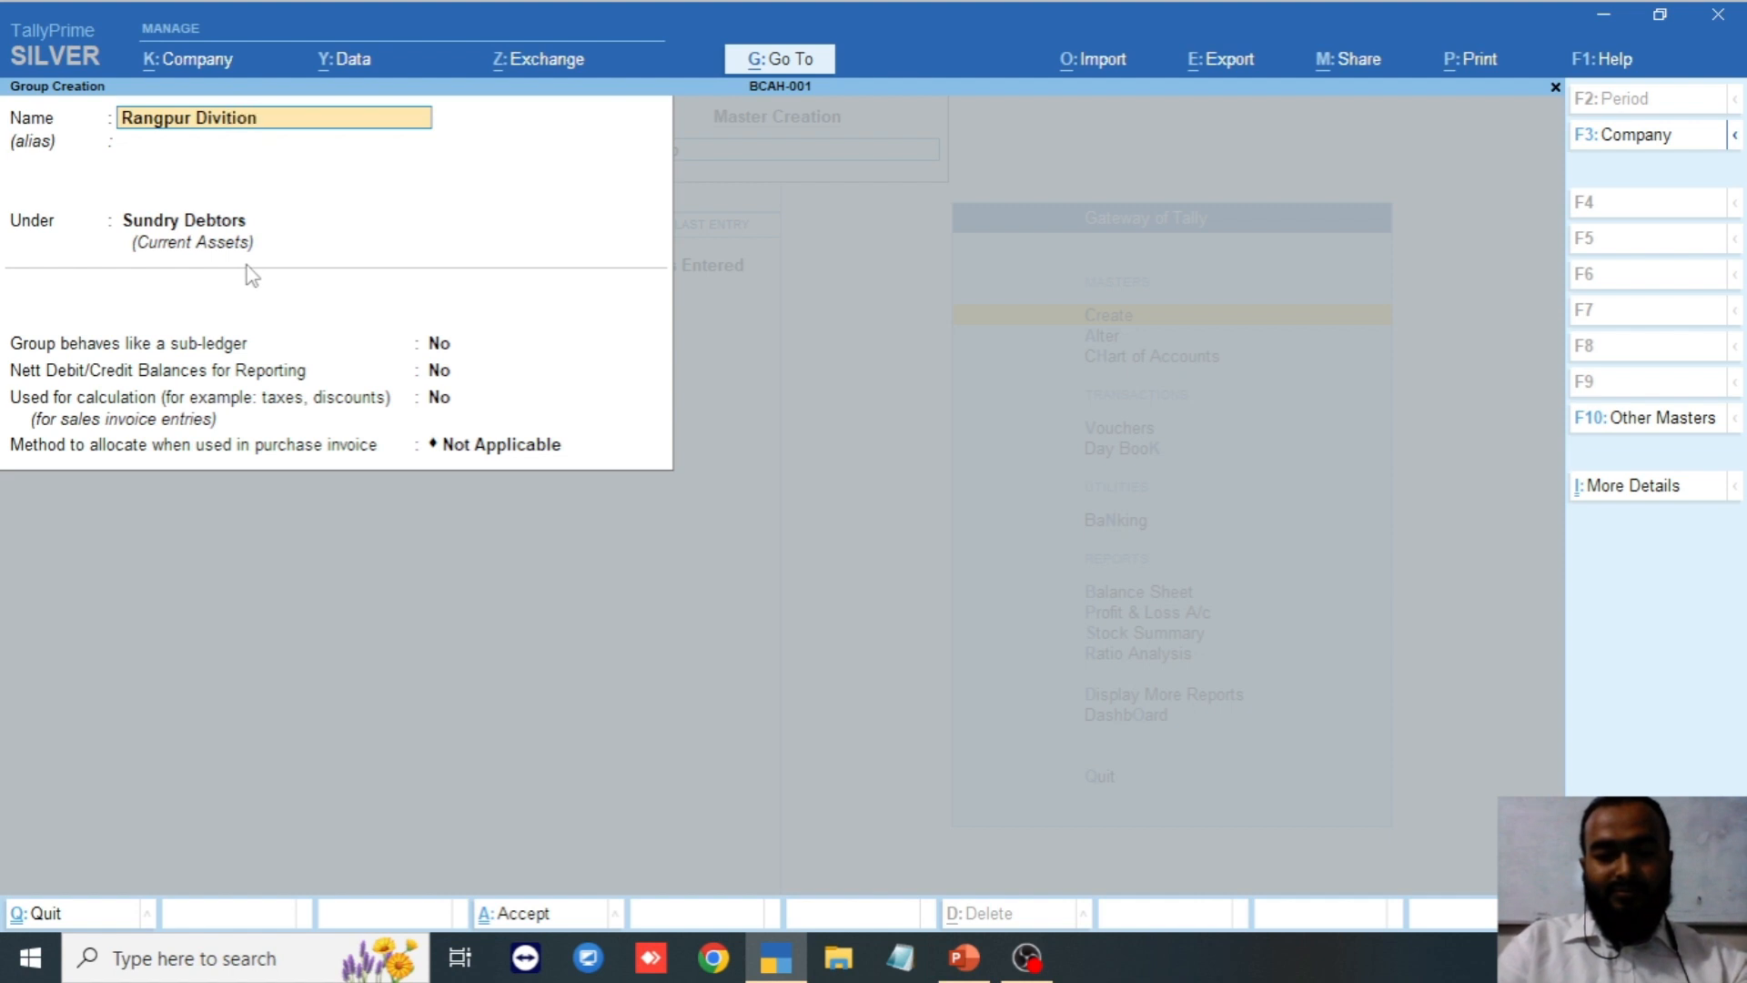
pyautogui.press('Return')
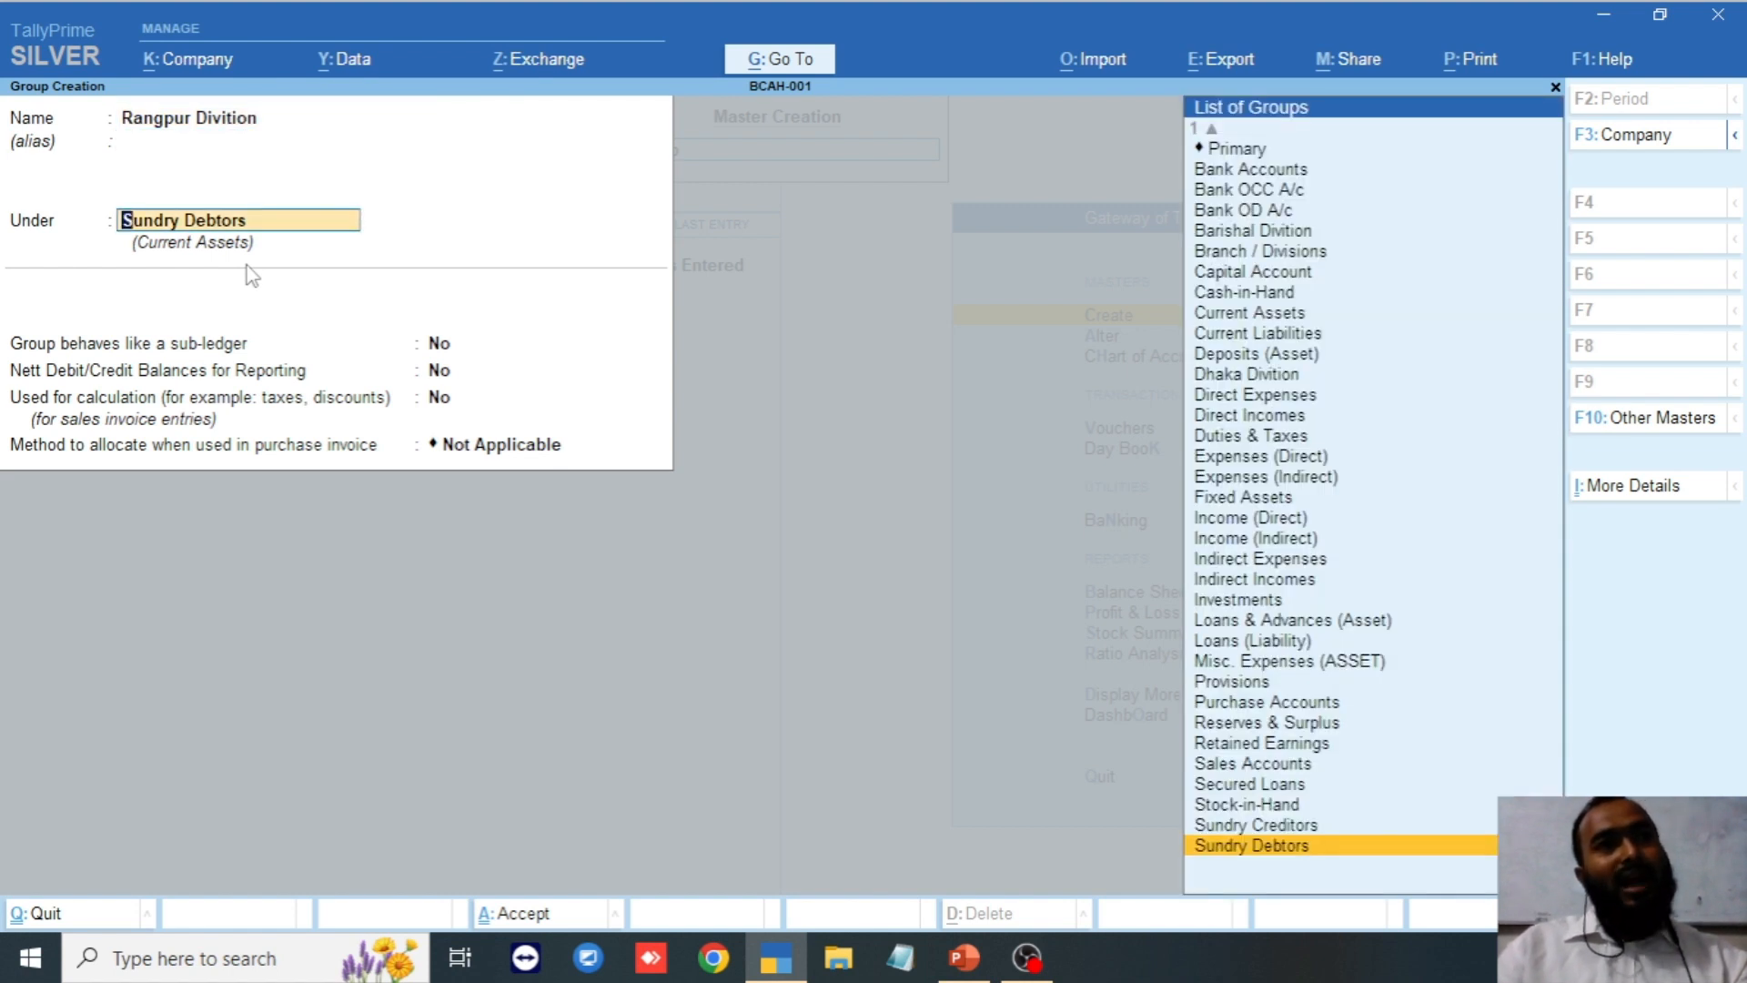
pyautogui.press('Return')
pyautogui.press('Return')
pyautogui.press('Return')
pyautogui.press('Return')
pyautogui.press('Return')
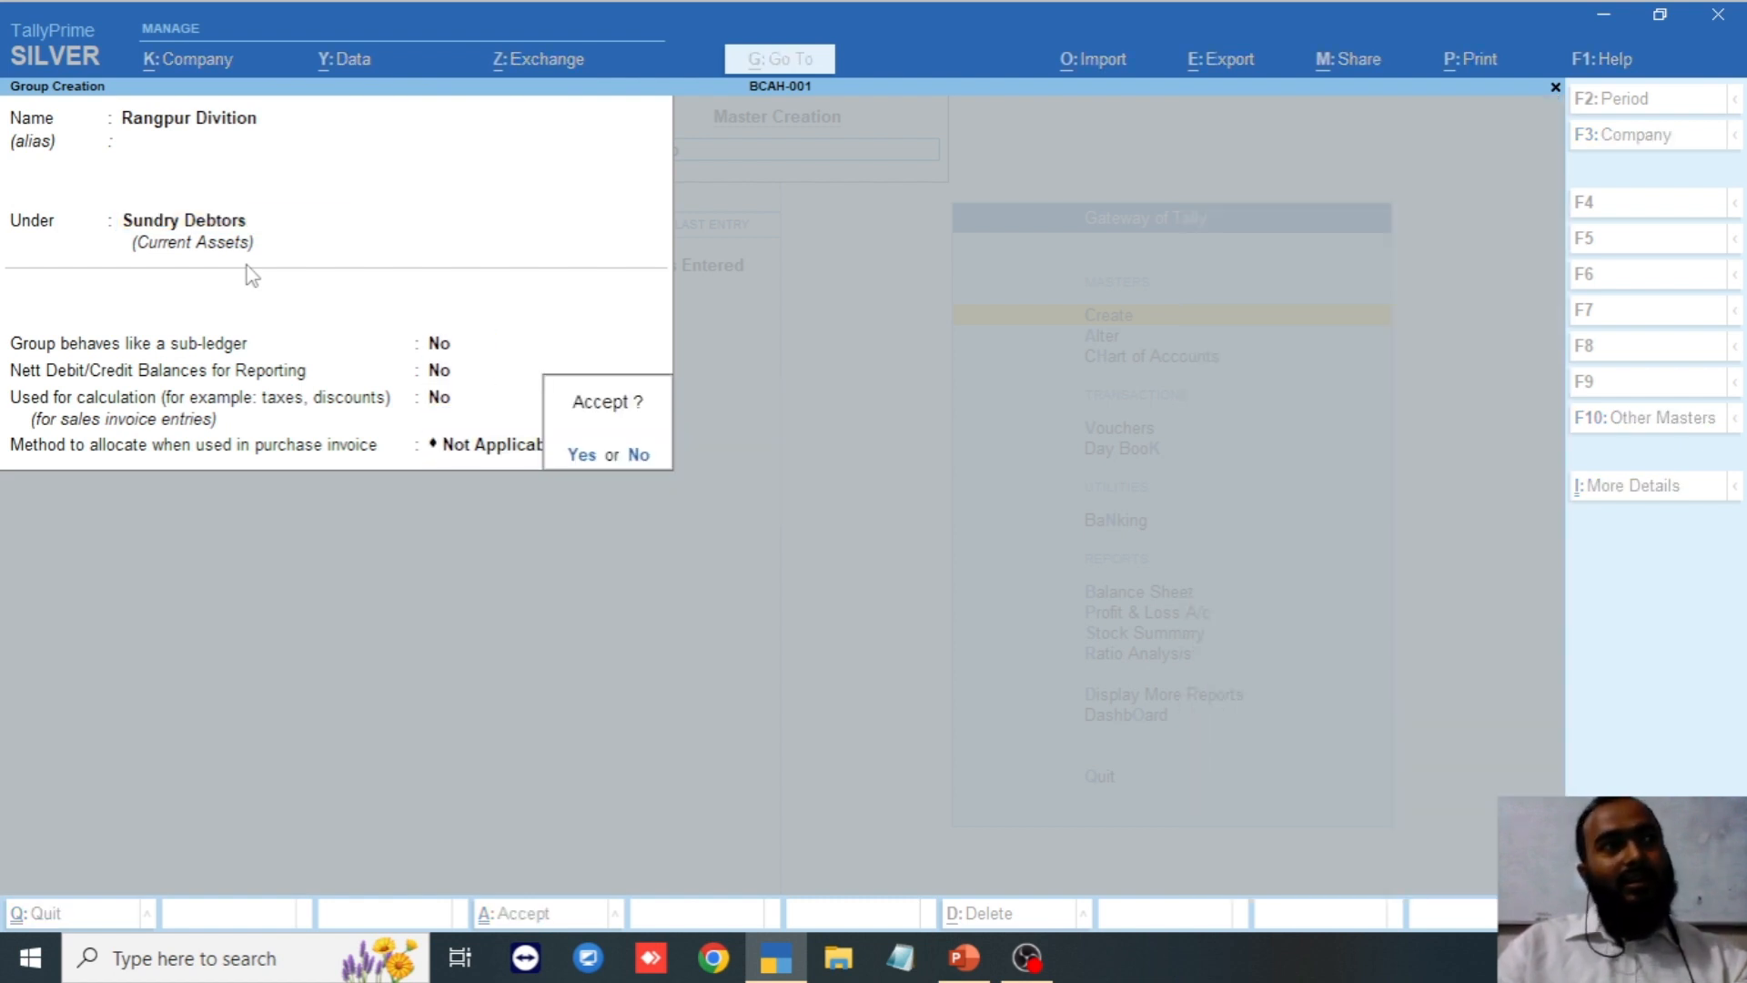
pyautogui.press('Return')
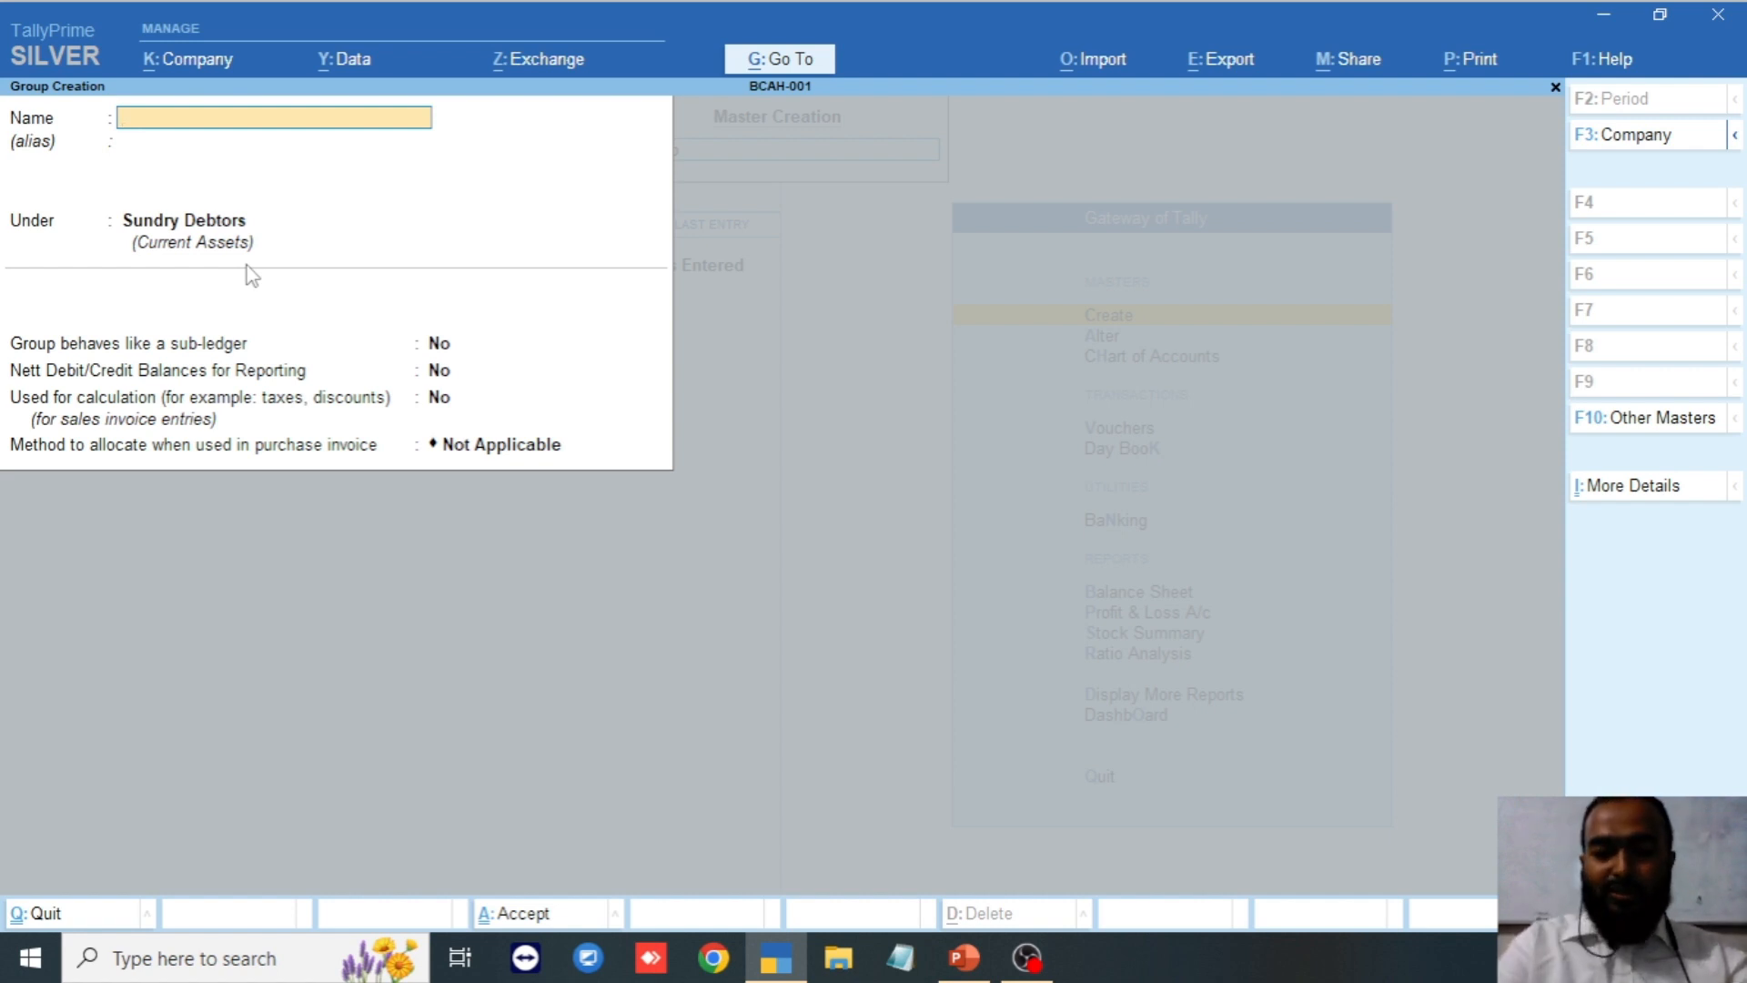
# Create the group 'Mirpur' with Dhaka Divition as its parent and save it.
pyautogui.write('Mirp')
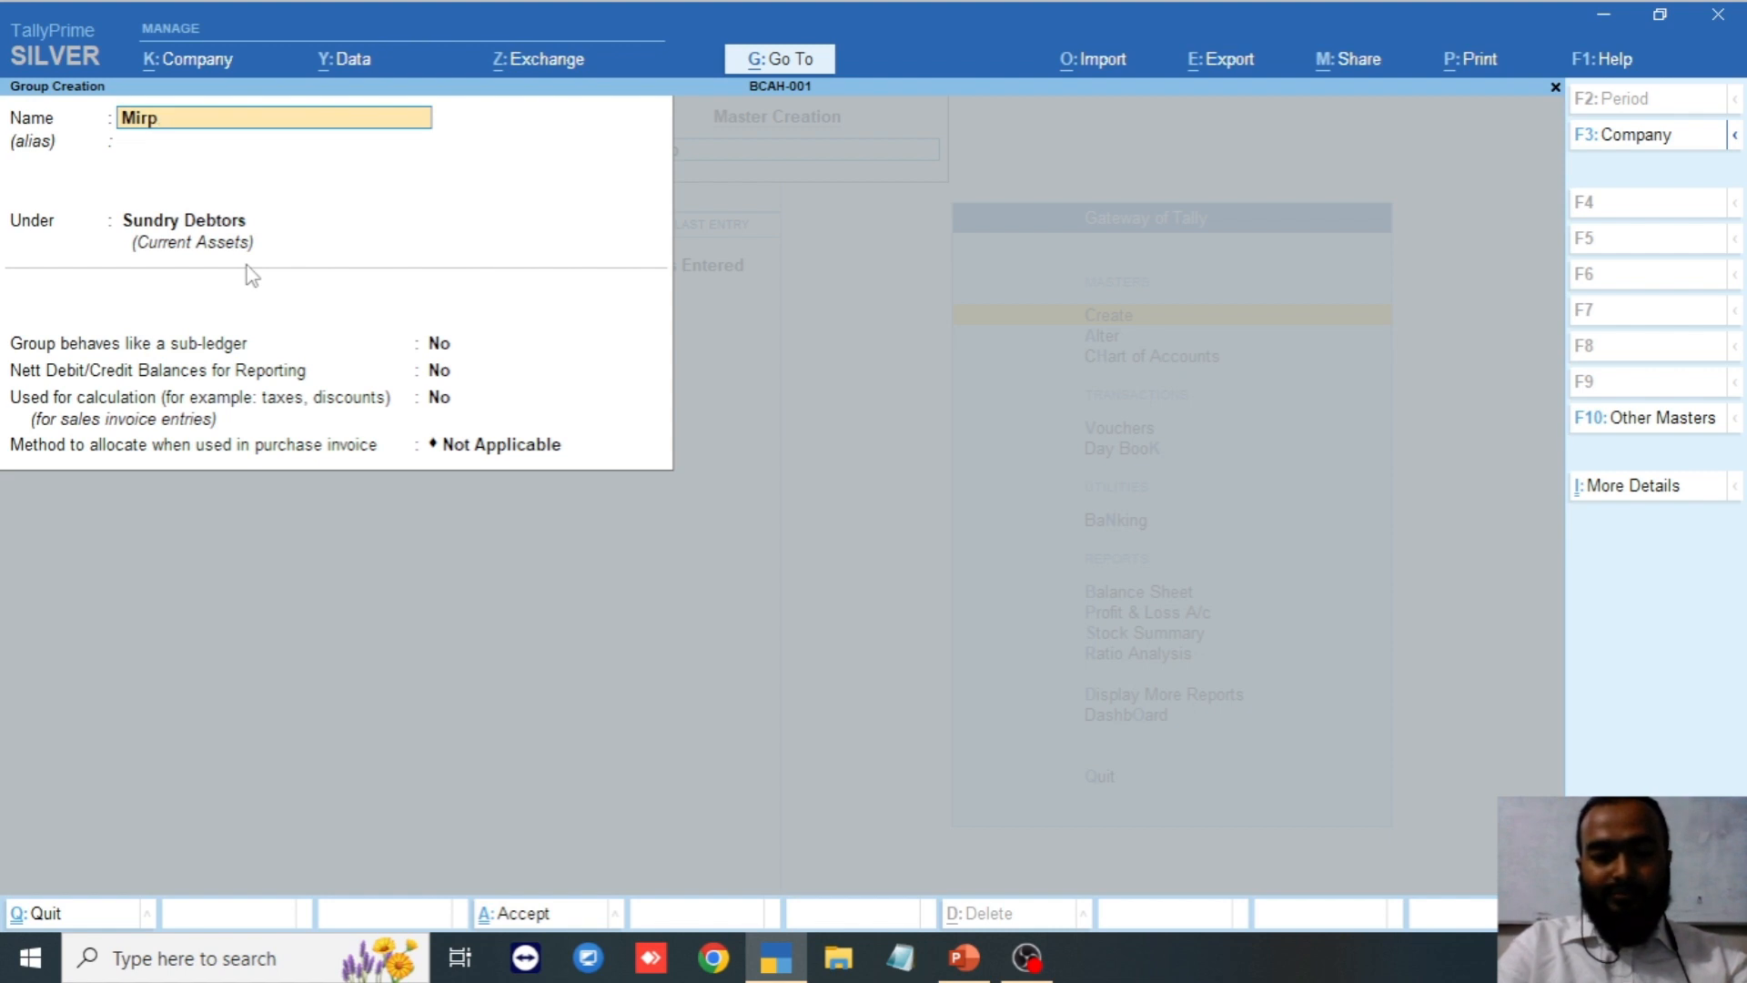
pyautogui.write('ur')
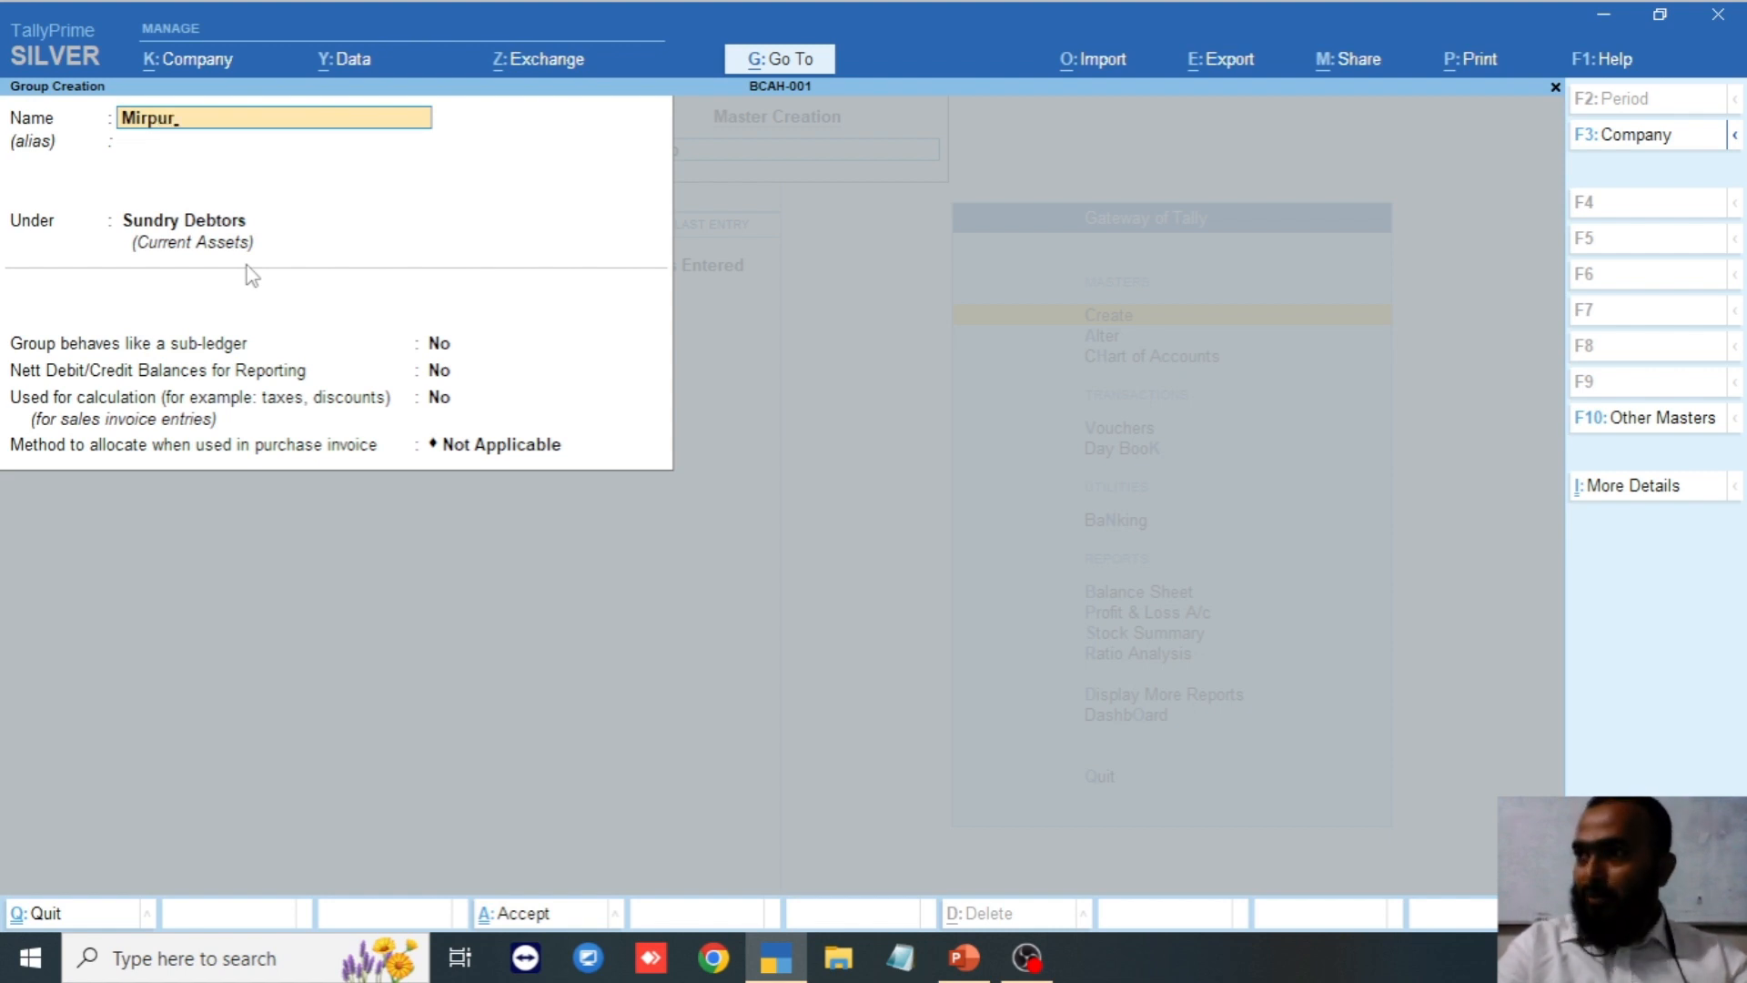
pyautogui.press('Return')
pyautogui.press('Return')
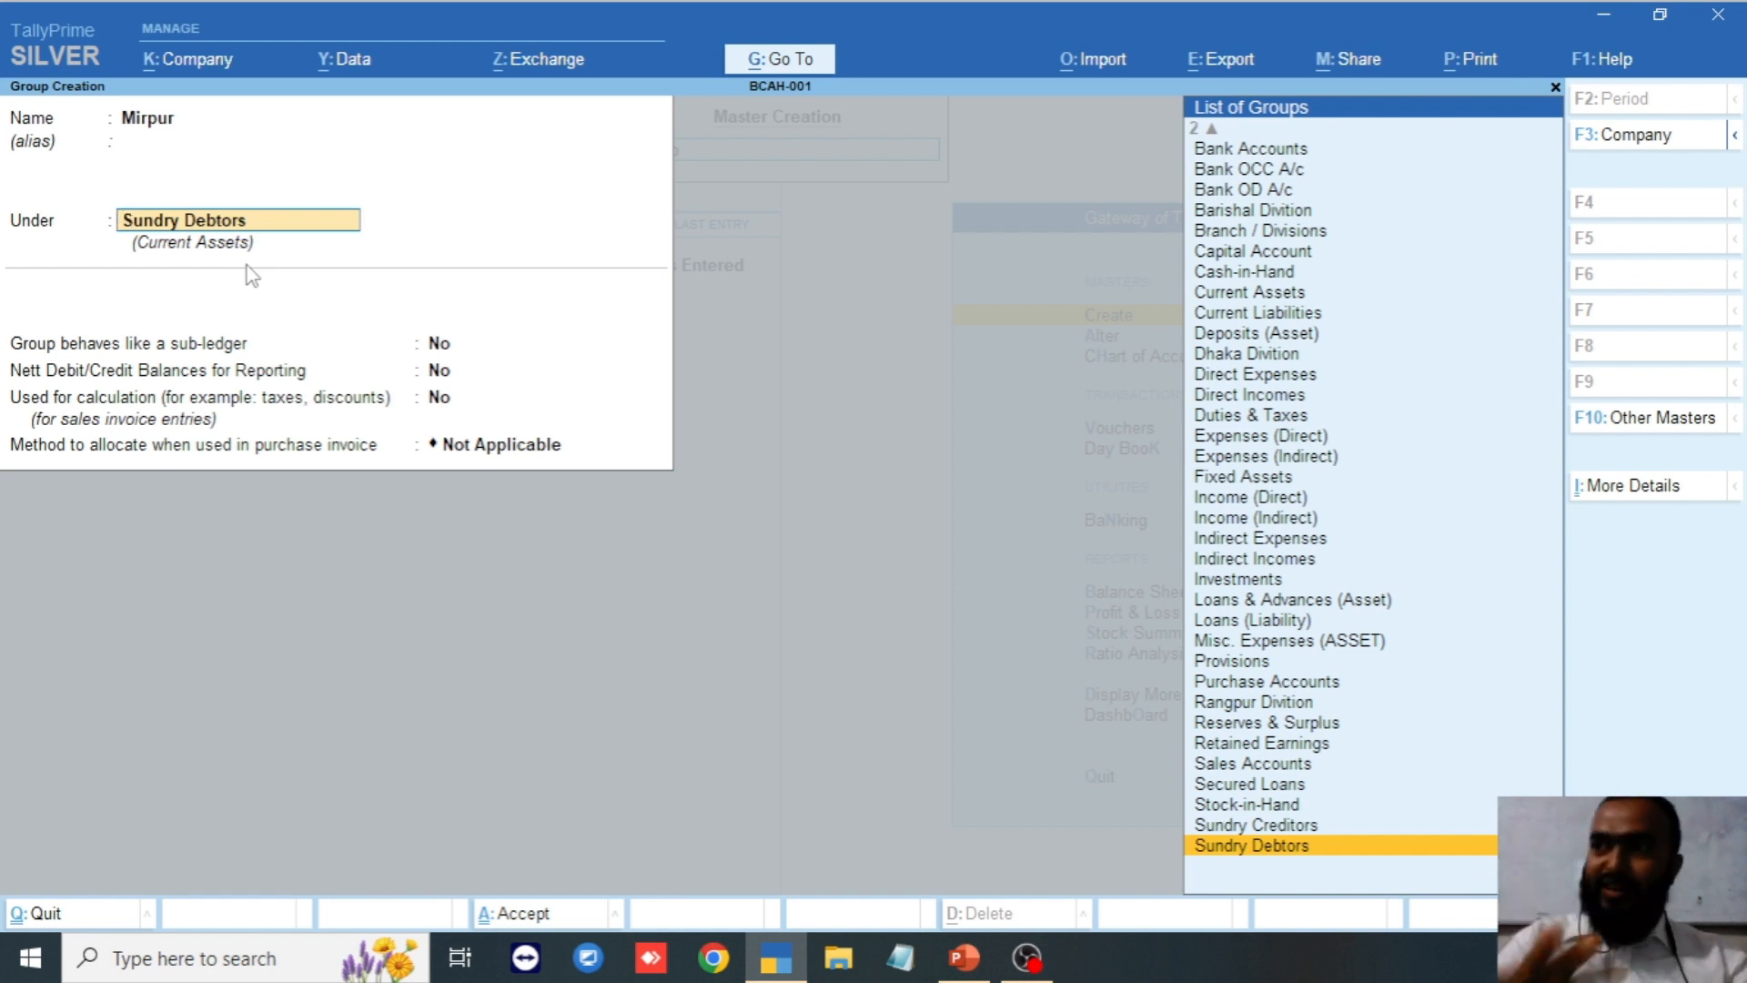
pyautogui.write('Dhak')
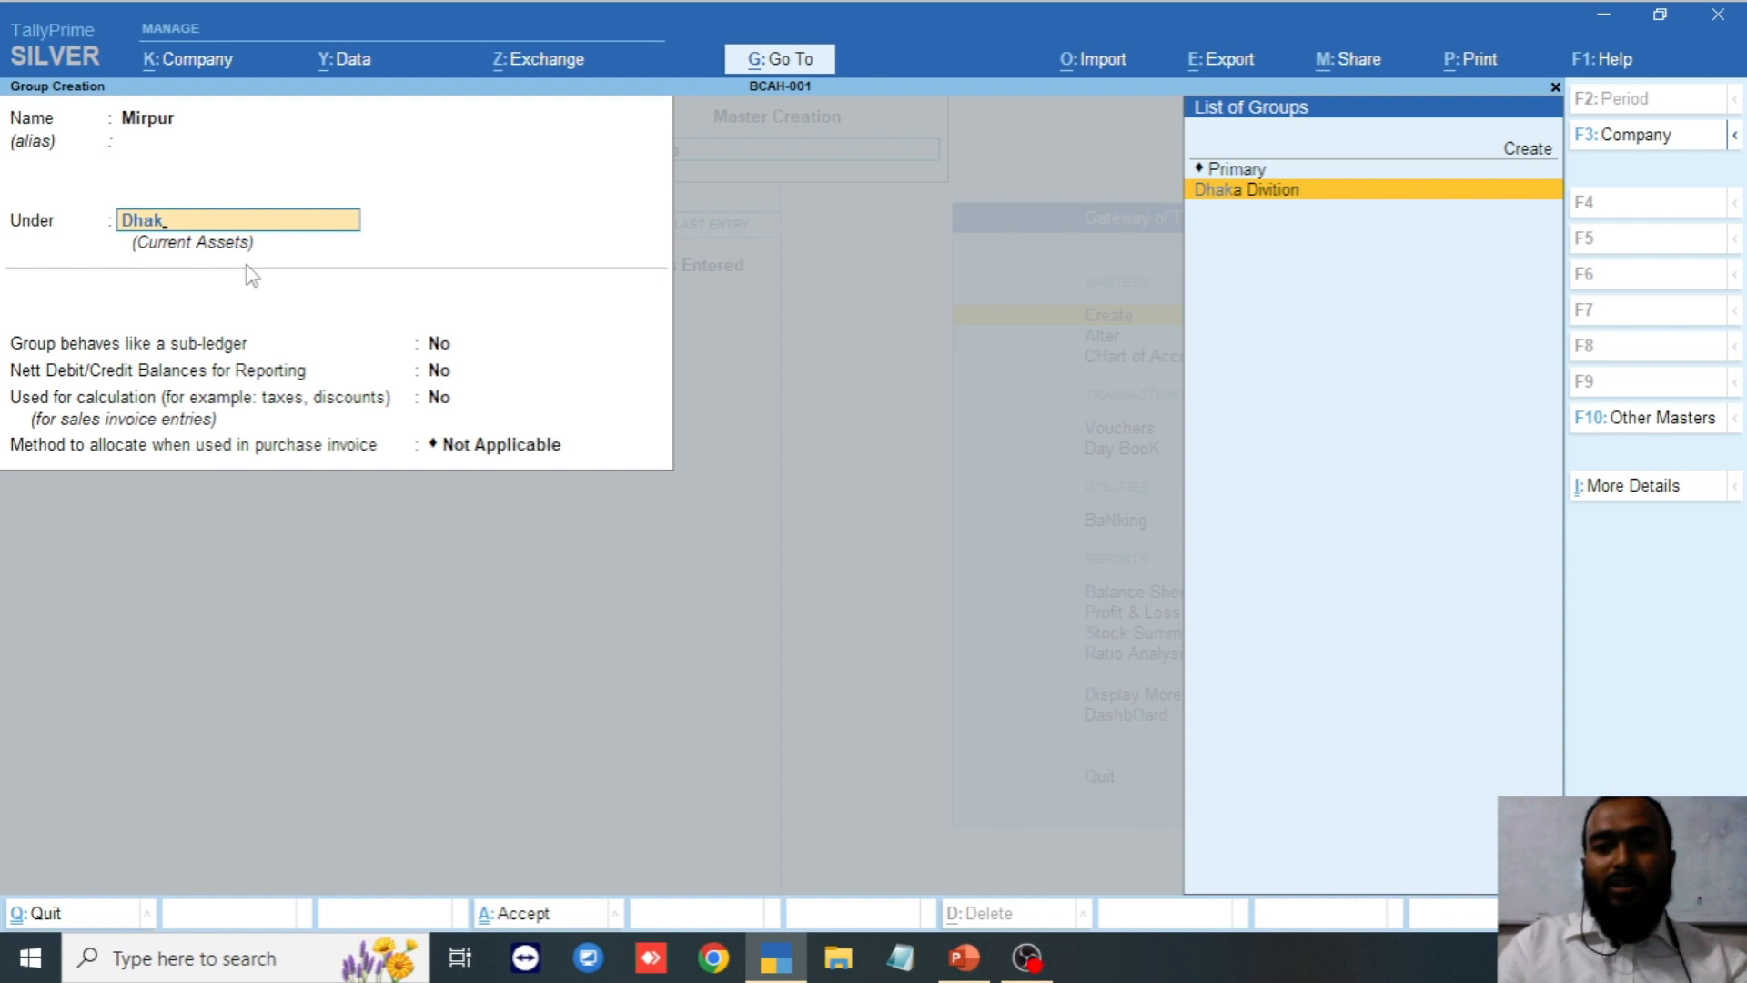
pyautogui.press('Return')
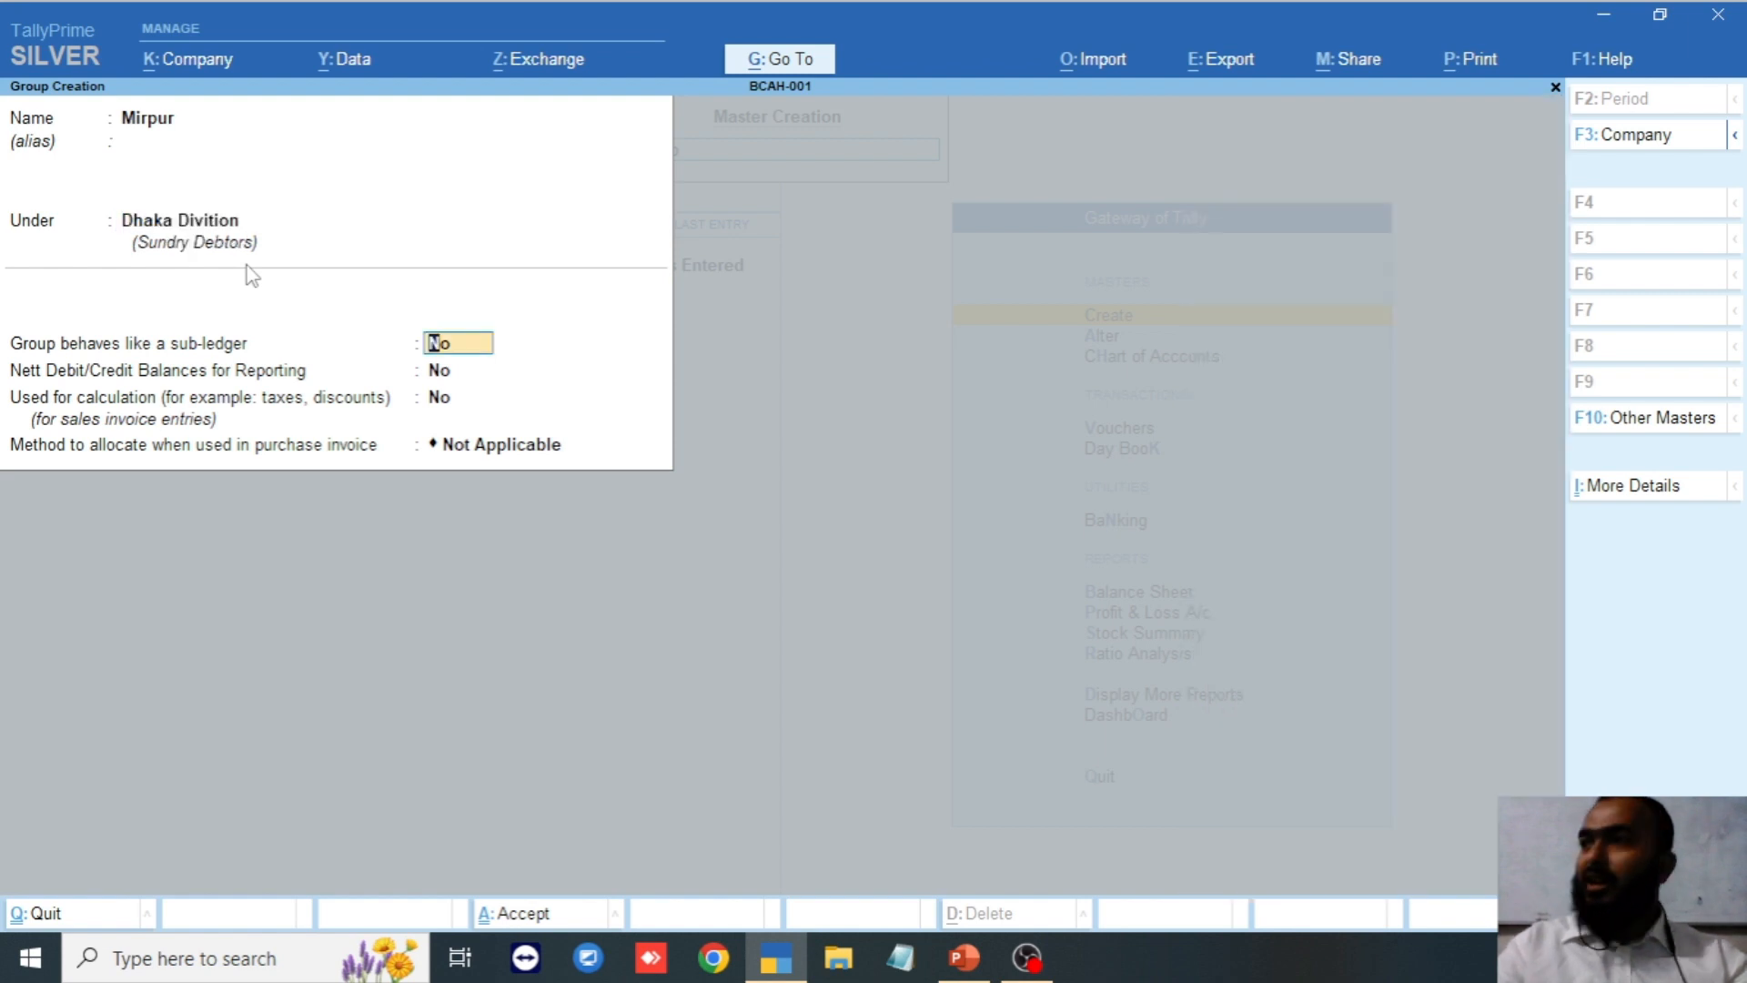
pyautogui.press('Return')
pyautogui.press('Return')
pyautogui.press('Return')
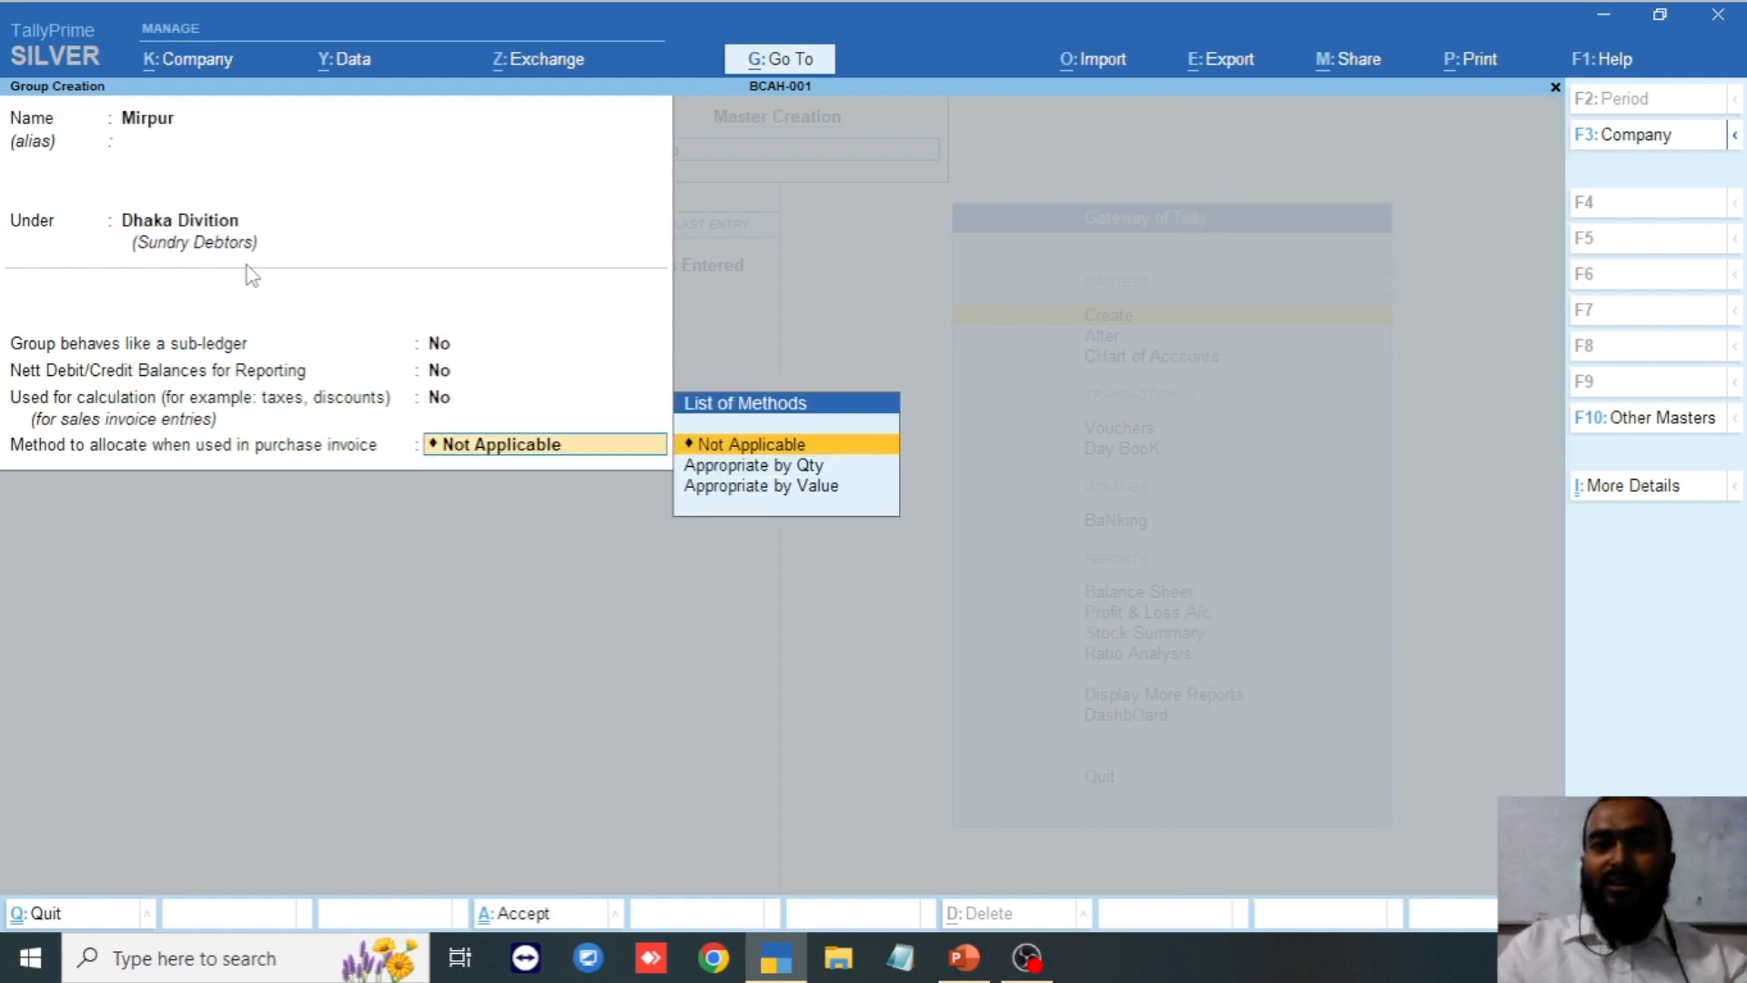
pyautogui.press('Return')
pyautogui.press('Return')
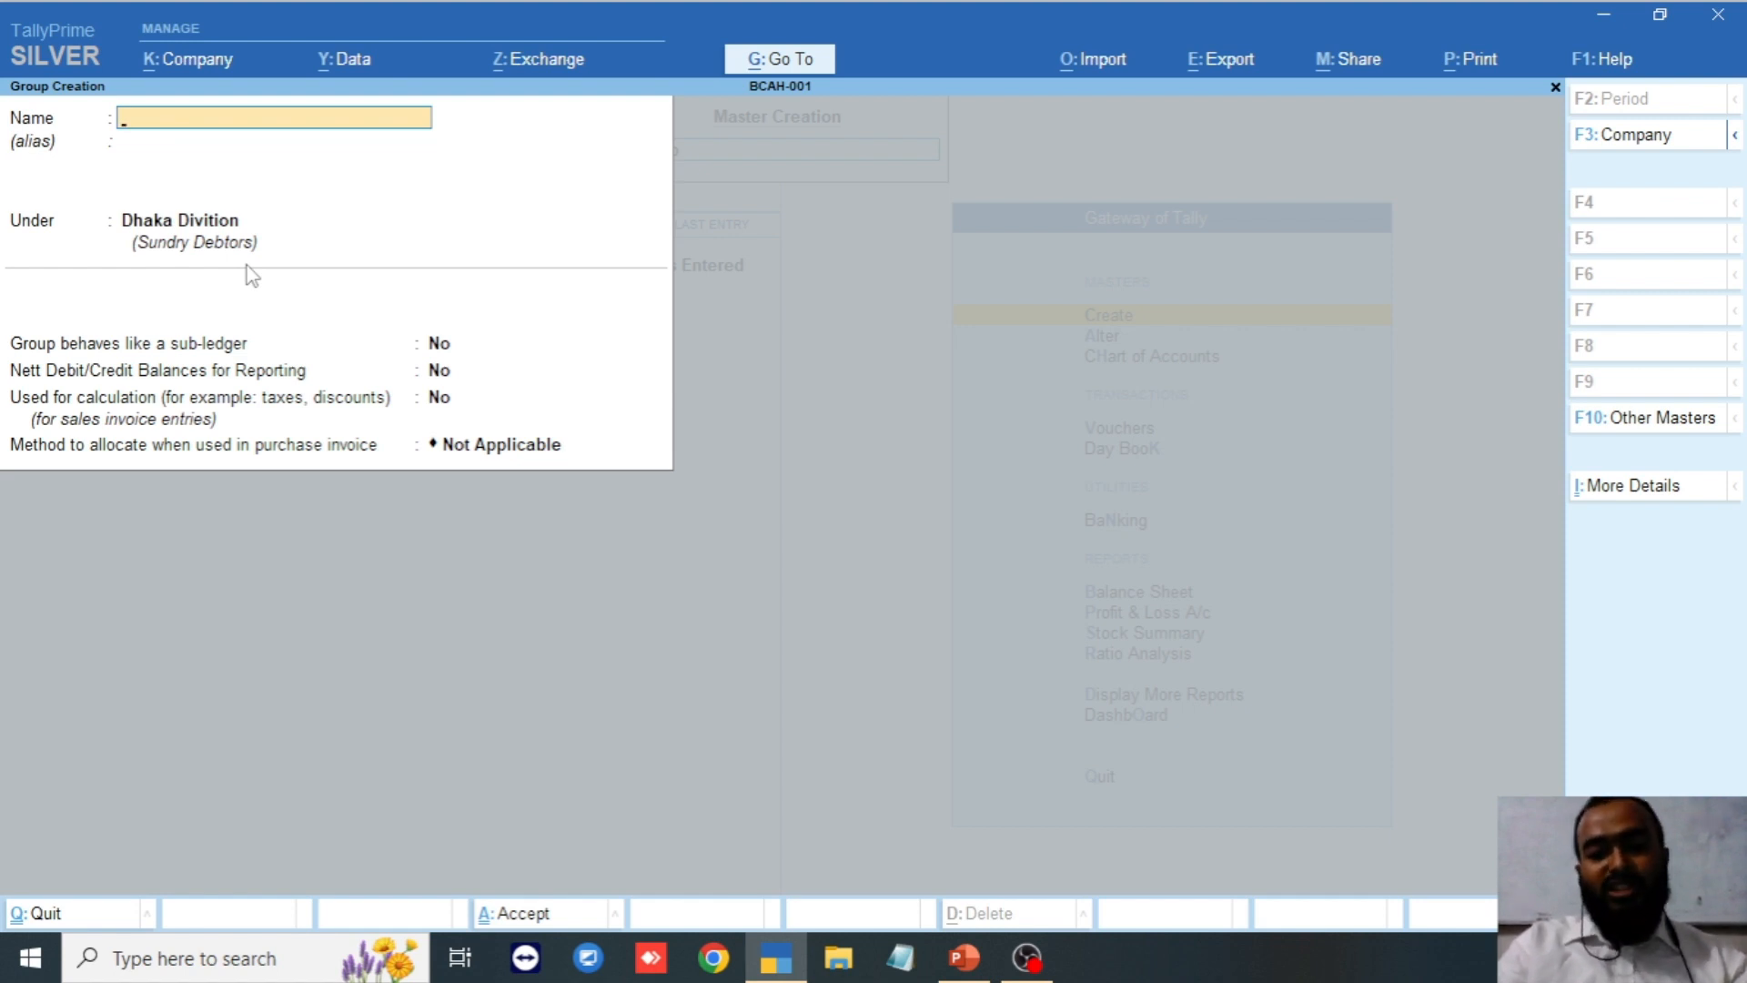
# Create and save the group 'Motijheel' under Dhaka Divition.
pyautogui.write('Motijhe')
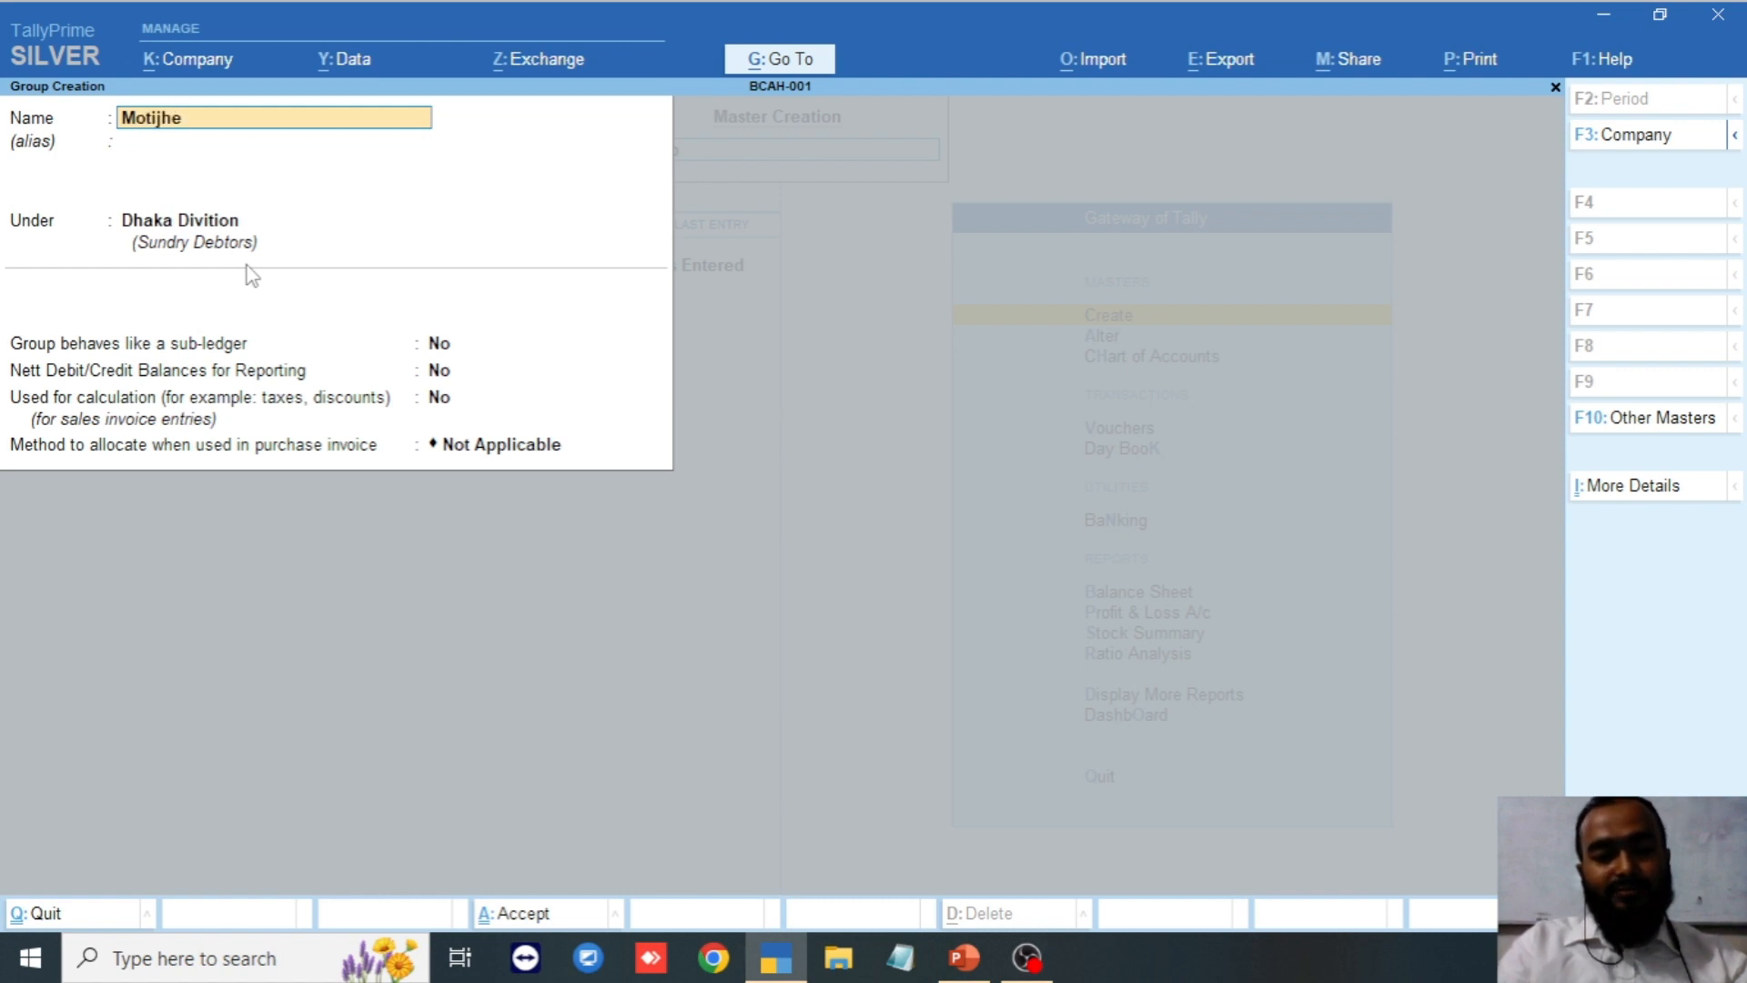
pyautogui.write('el')
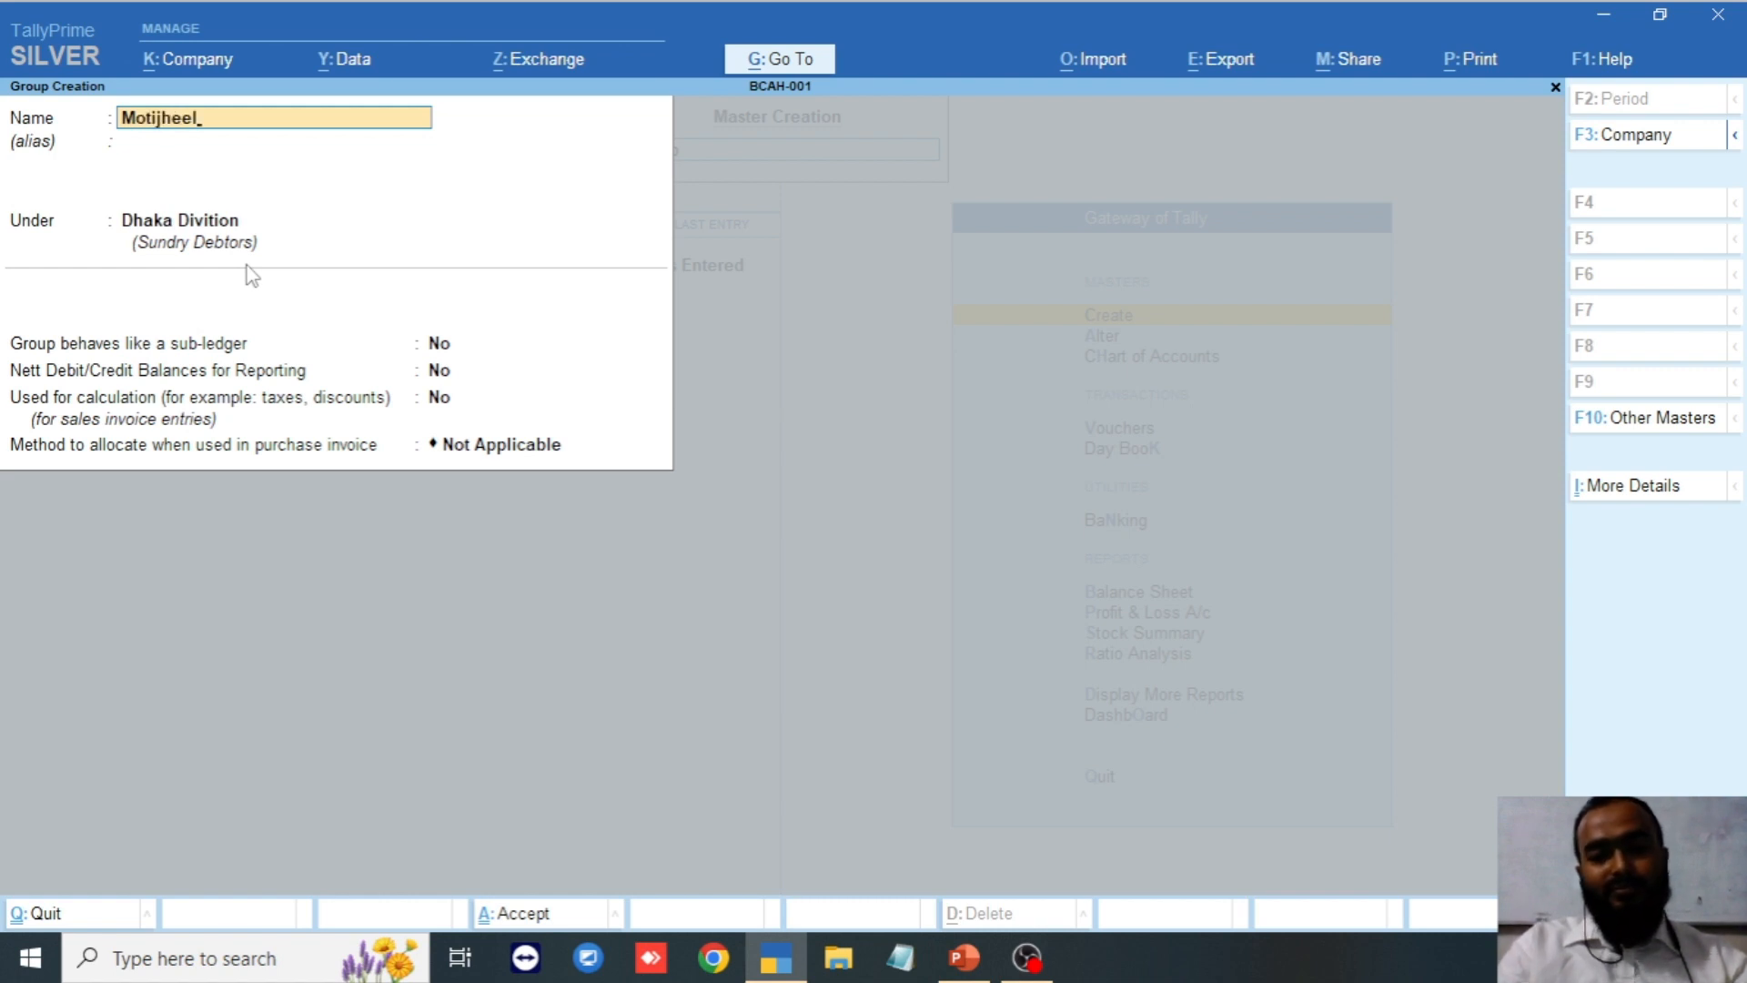
pyautogui.press('Return')
pyautogui.press('Return')
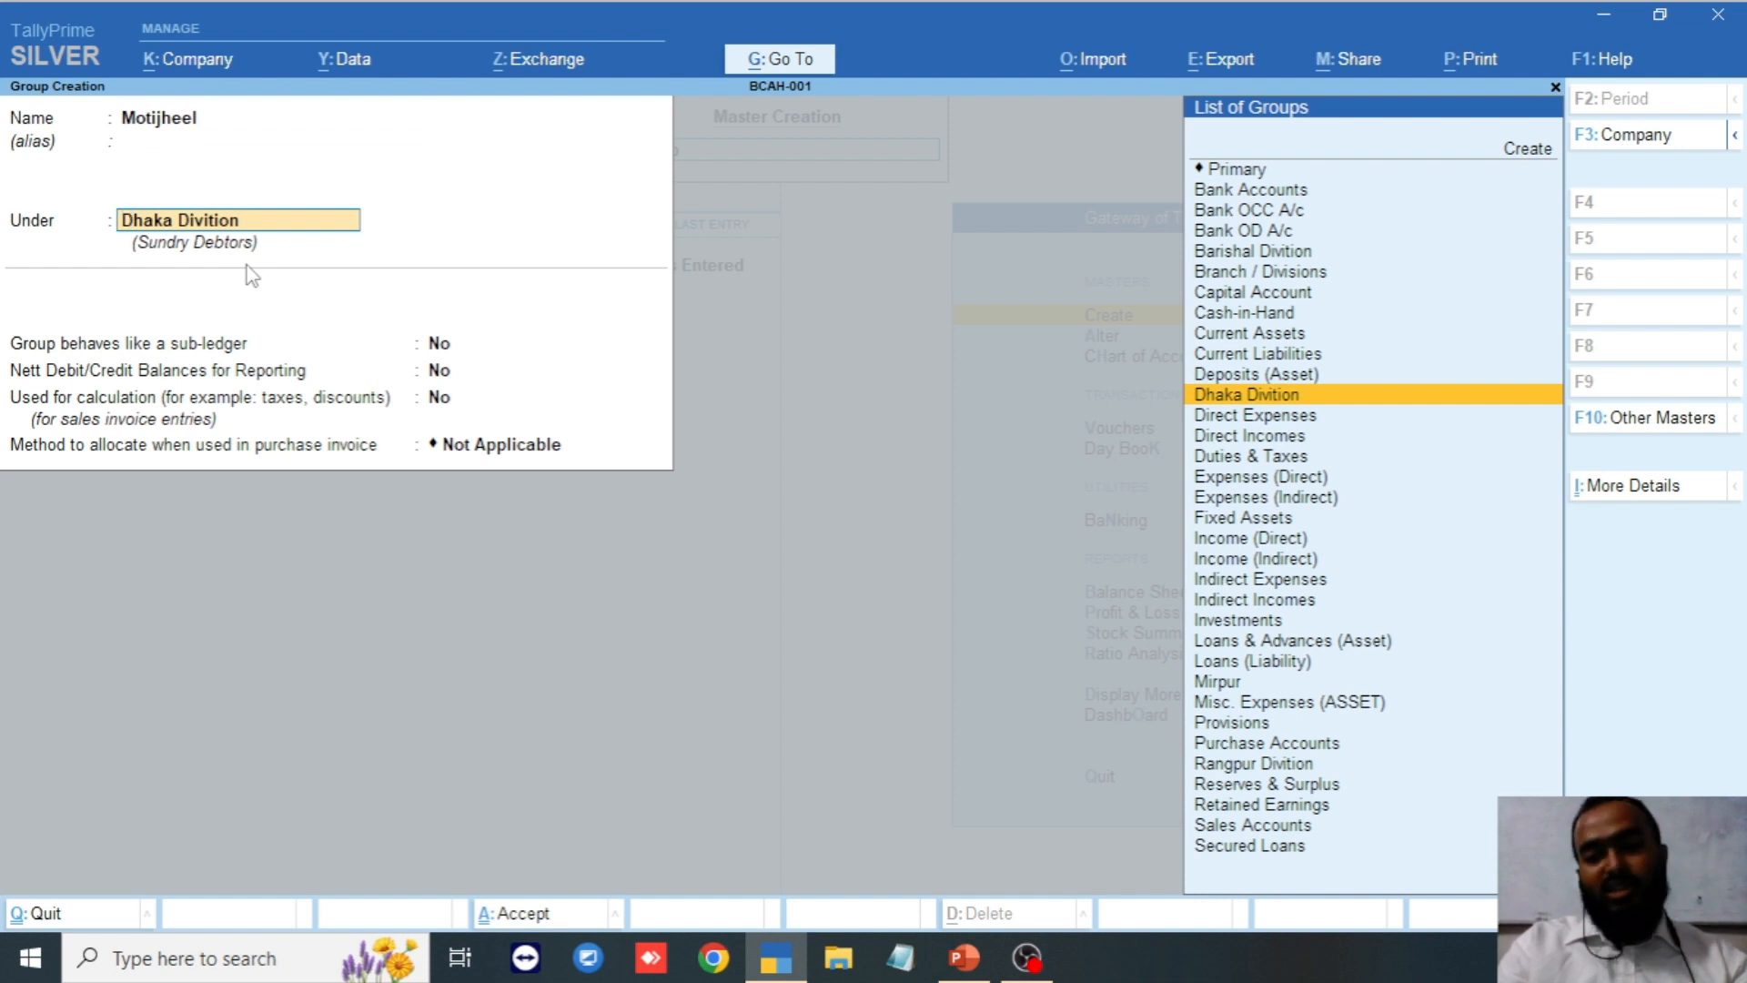
pyautogui.press('Return')
pyautogui.press('Return')
pyautogui.press('Return')
pyautogui.press('Return')
pyautogui.press('Return')
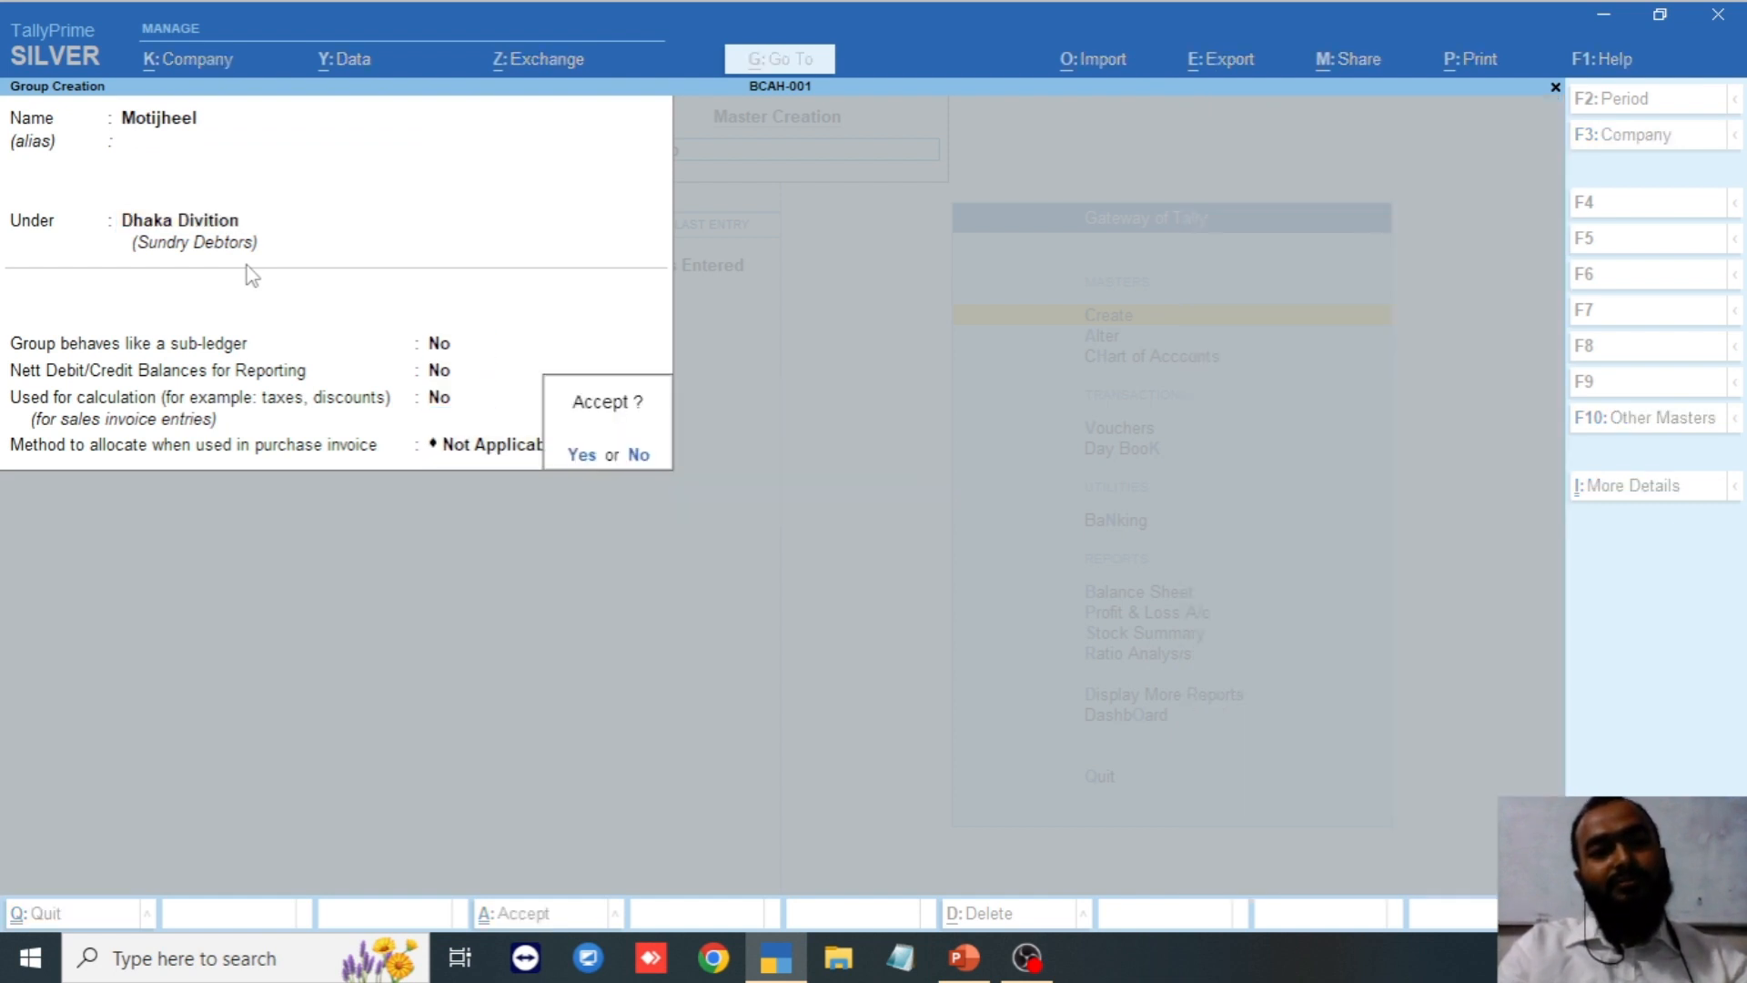
pyautogui.press('Return')
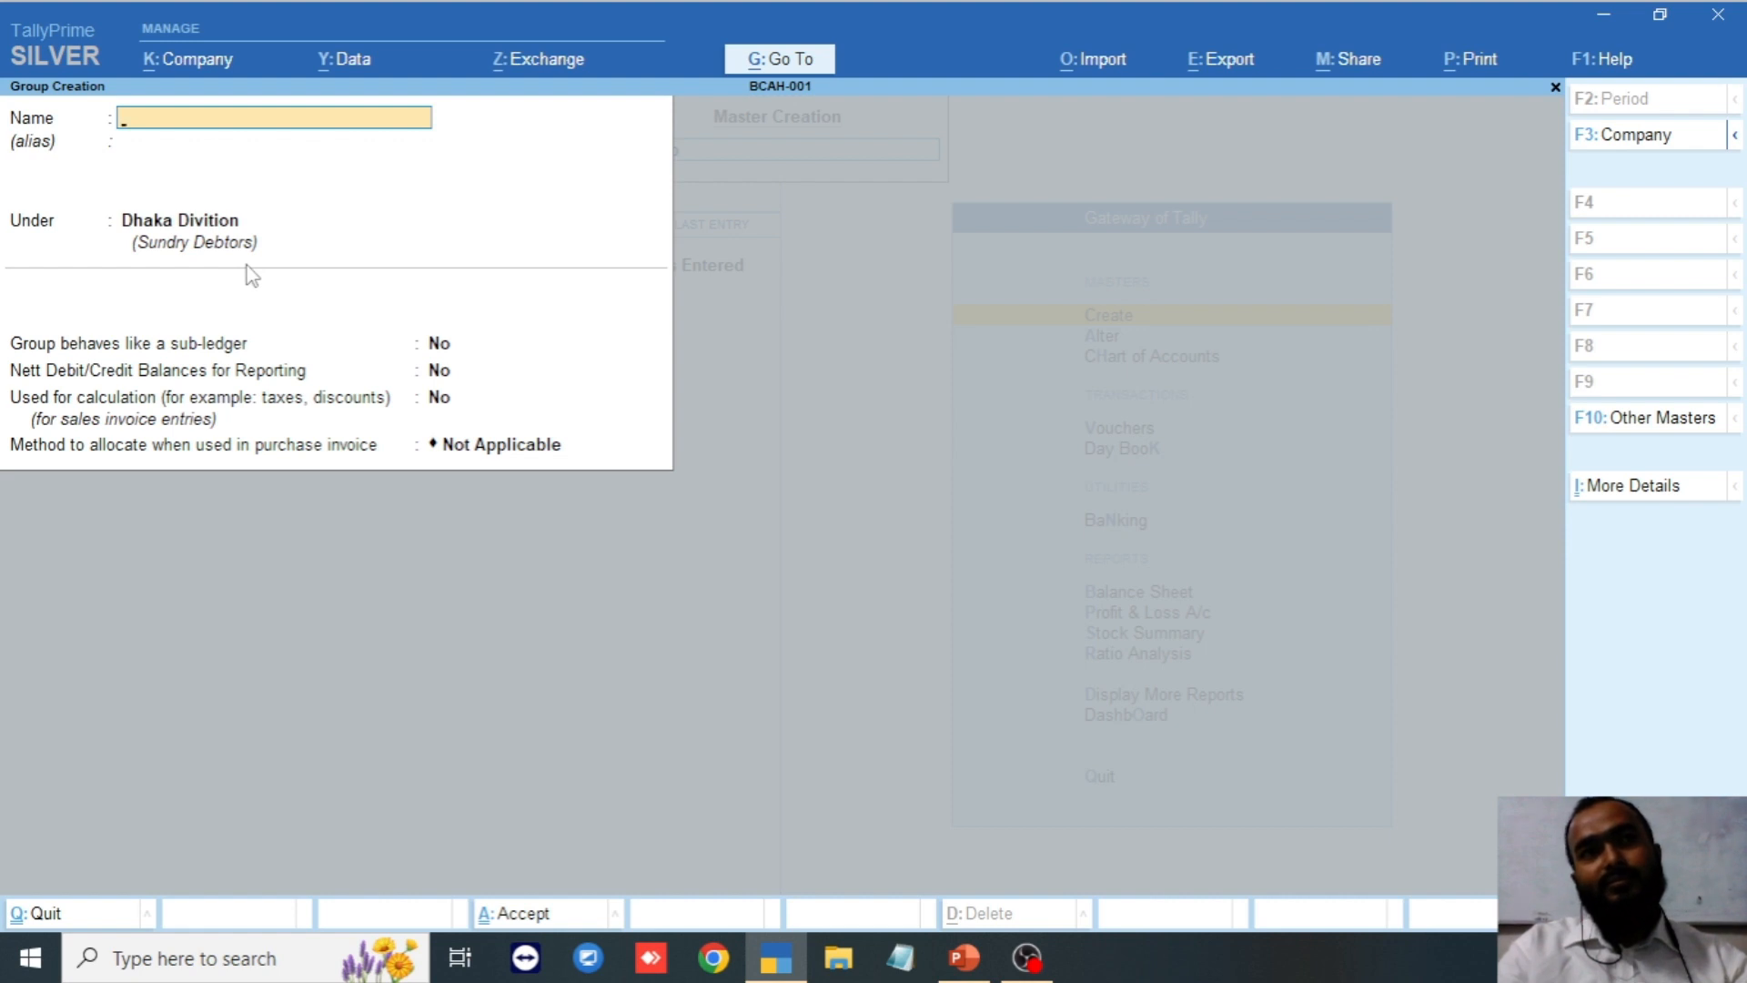
# Create and save 'Banani' under Dhaka Divition, then leave Group Creation.
pyautogui.write('Banani')
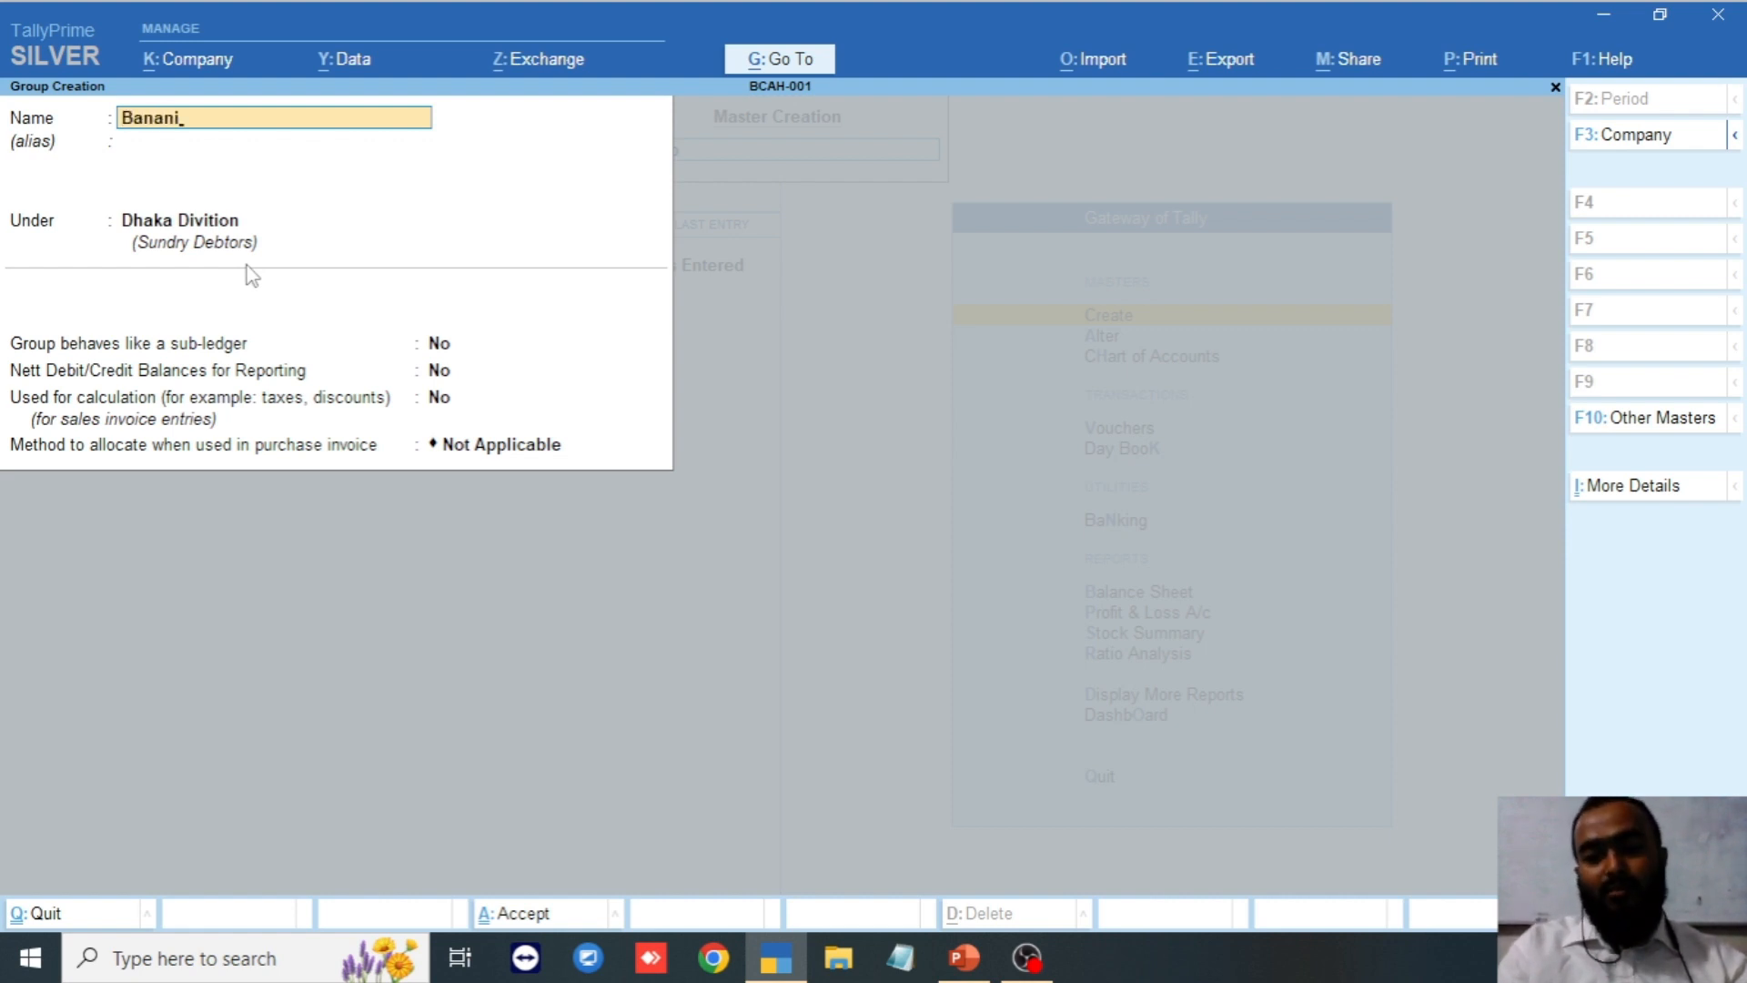
pyautogui.press('Return')
pyautogui.press('Return')
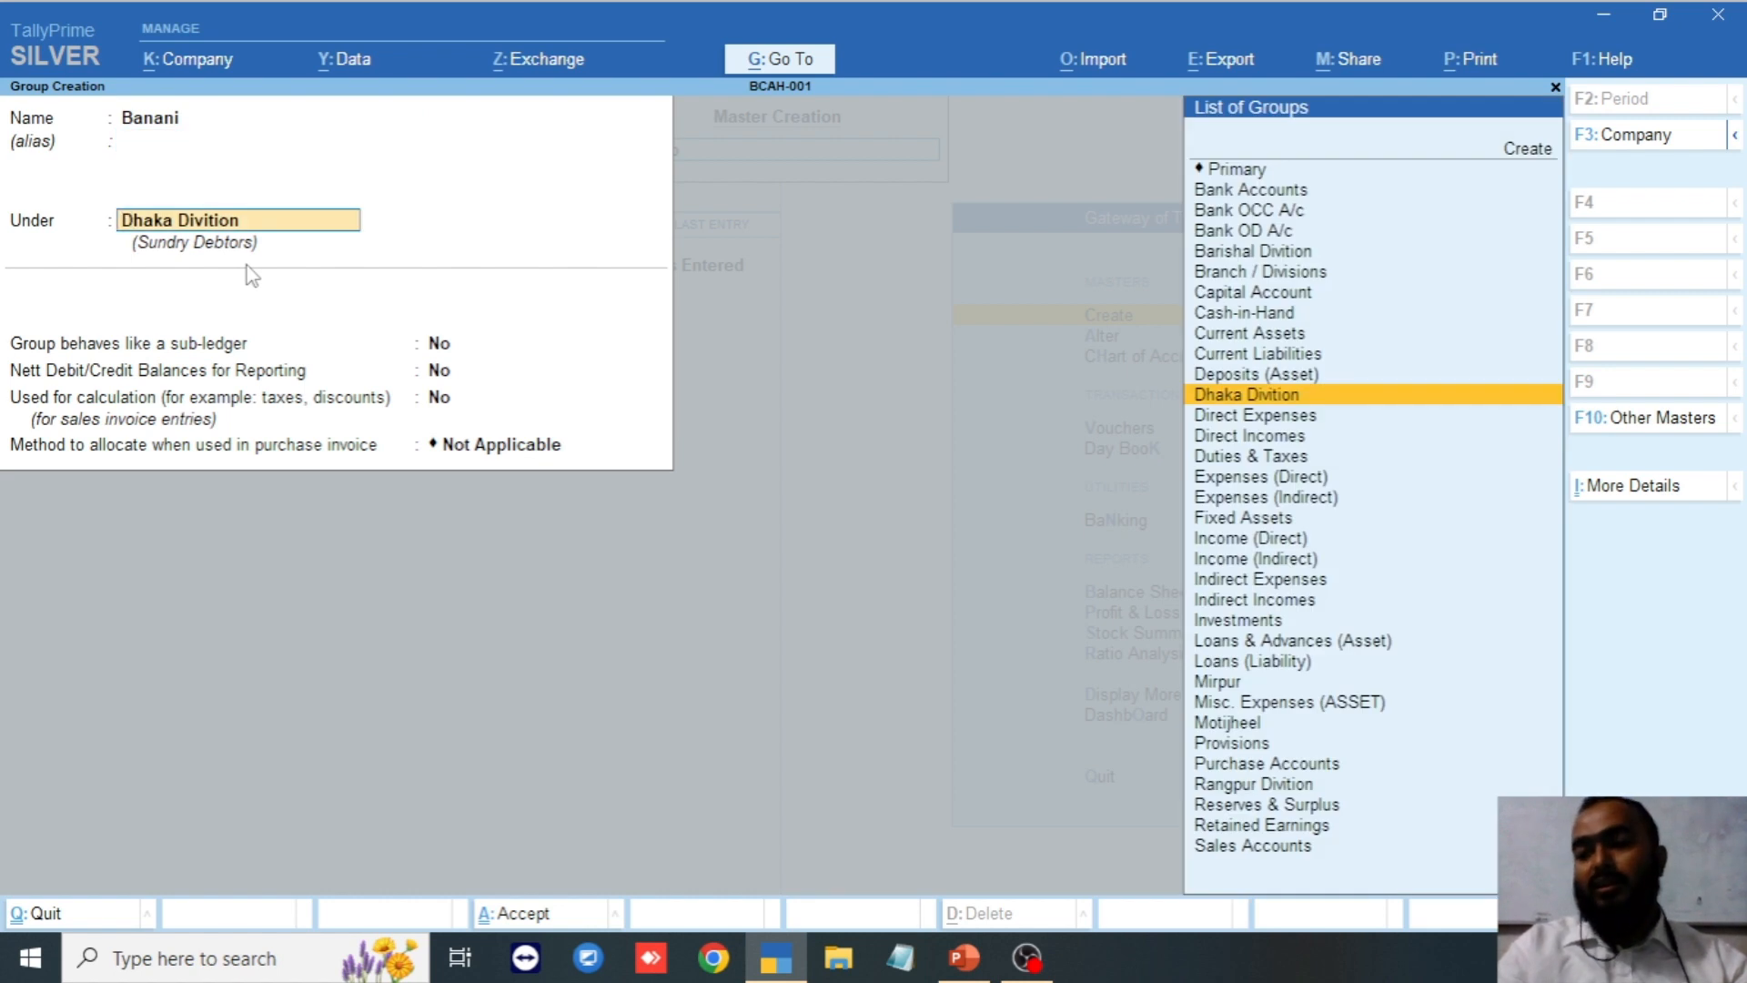
pyautogui.press('Return')
pyautogui.press('Return')
pyautogui.press('Return')
pyautogui.press('Return')
pyautogui.press('Return')
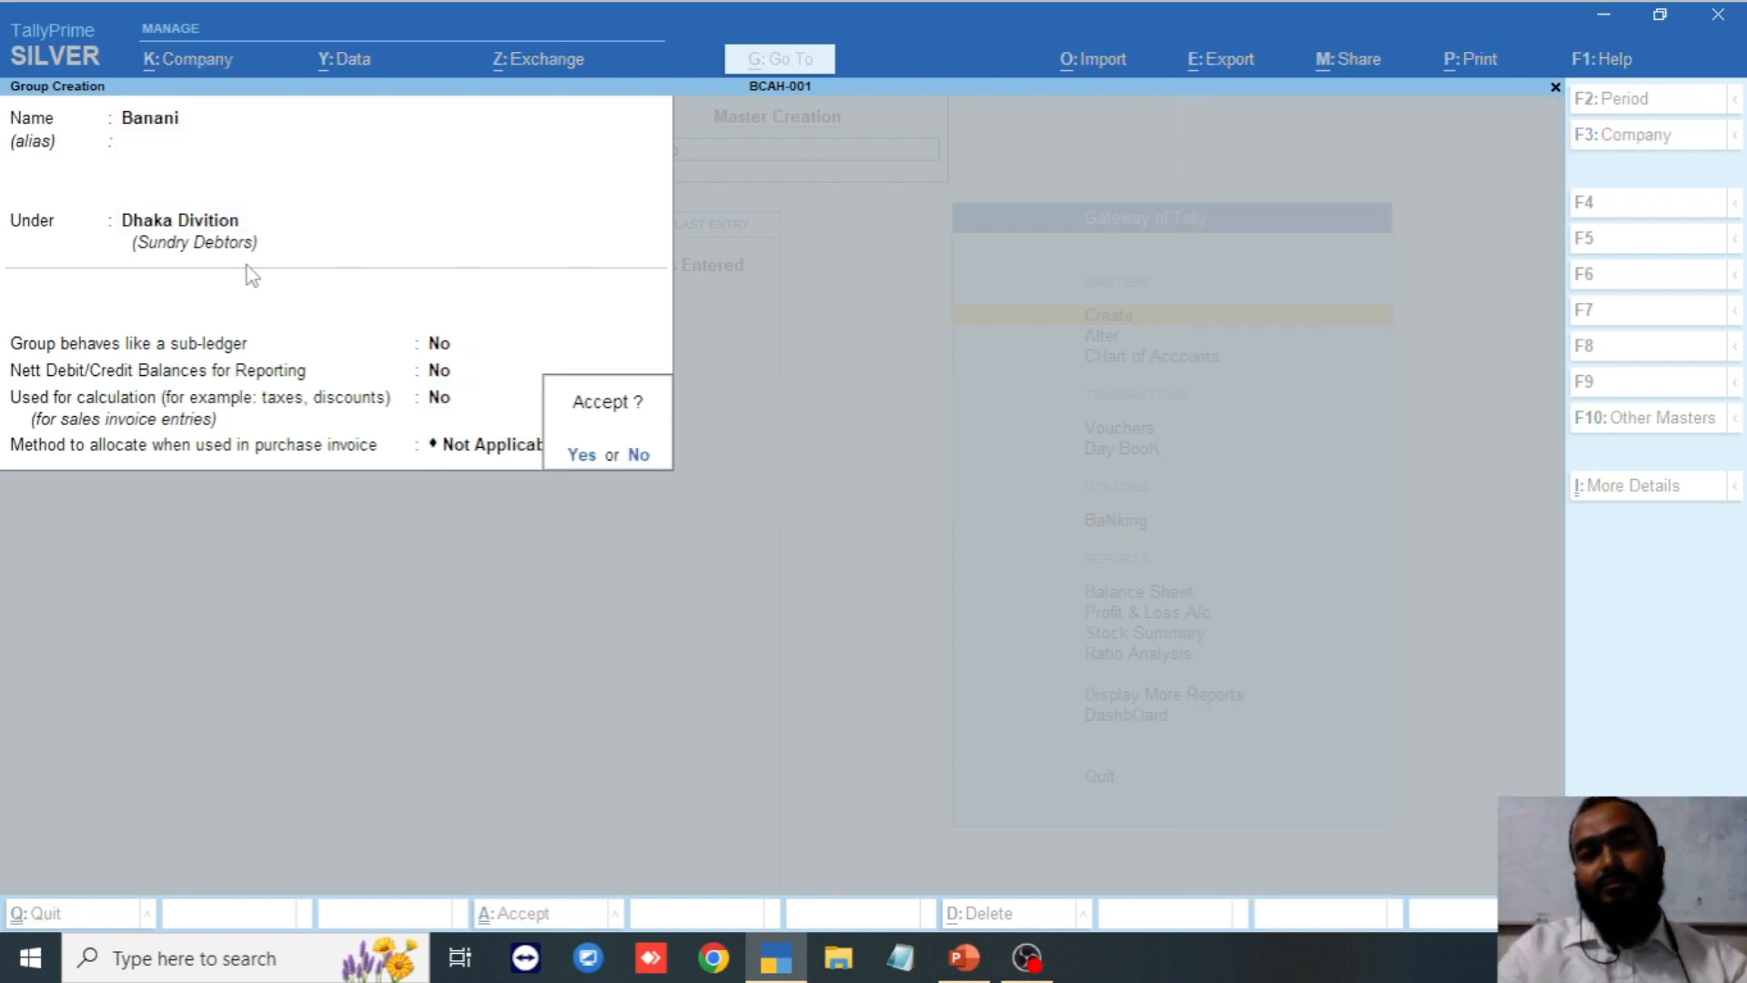
pyautogui.press('Return')
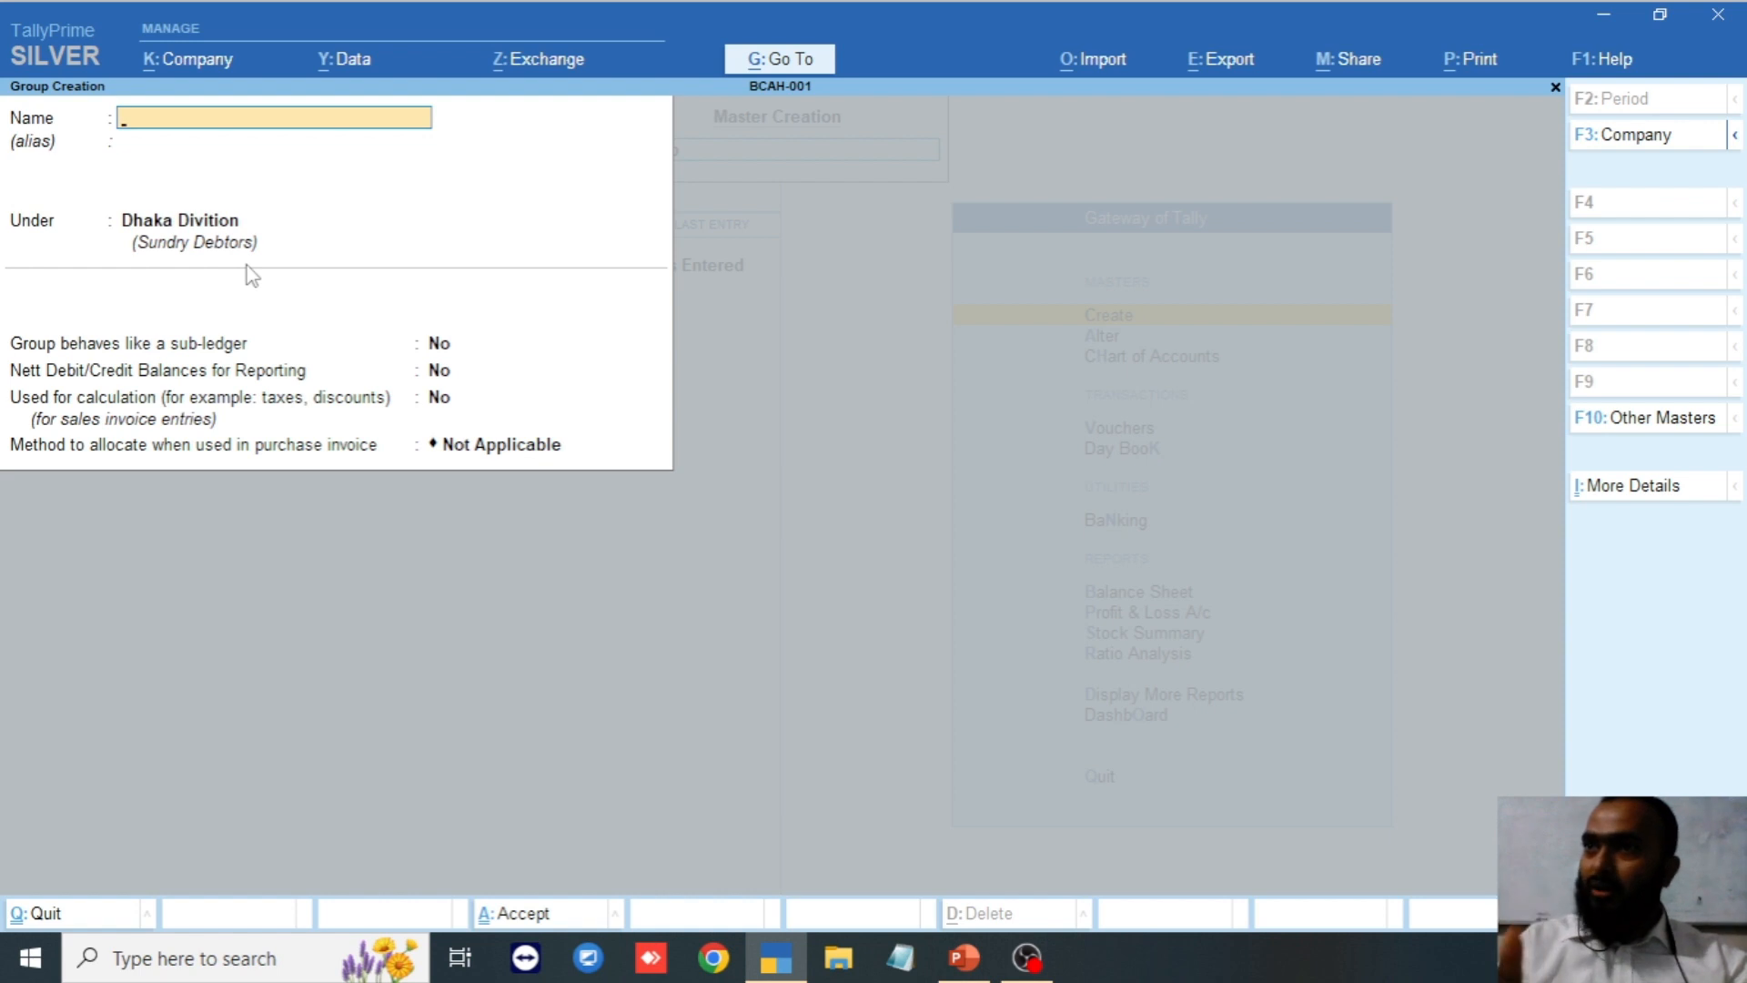
pyautogui.press('Escape')
# Exit group creation and reopen the Chart of Accounts list of ledgers.
pyautogui.press('Return')
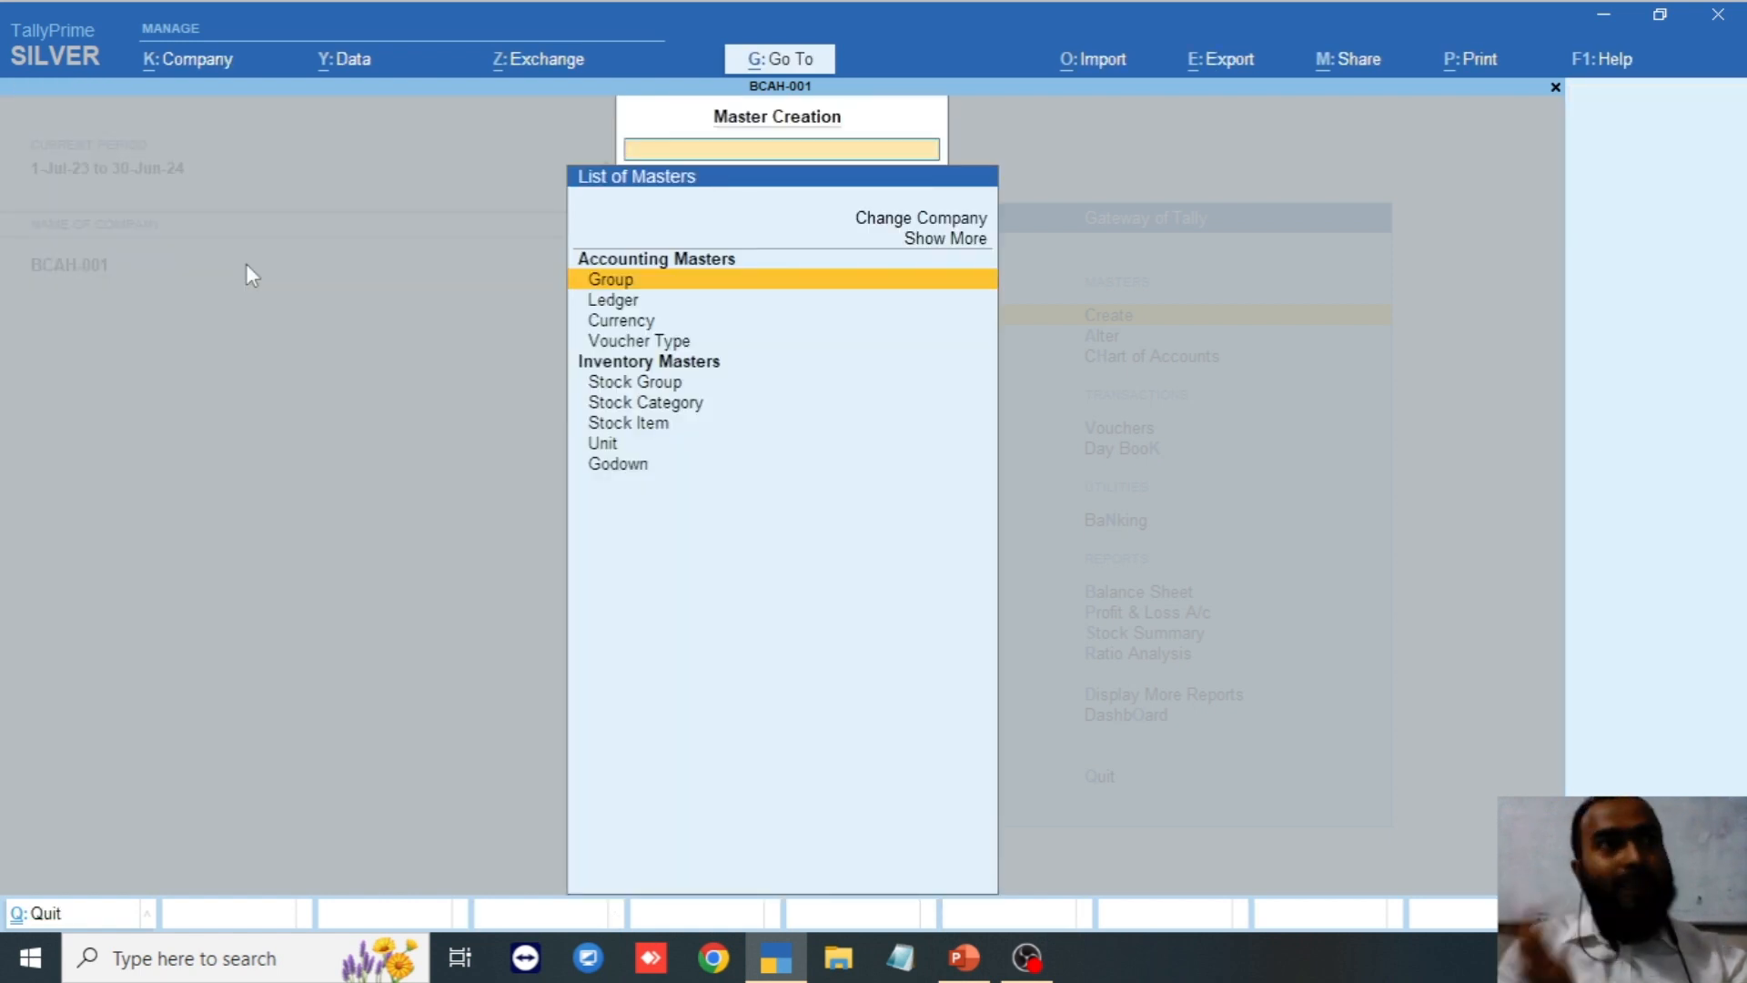
pyautogui.press('Escape')
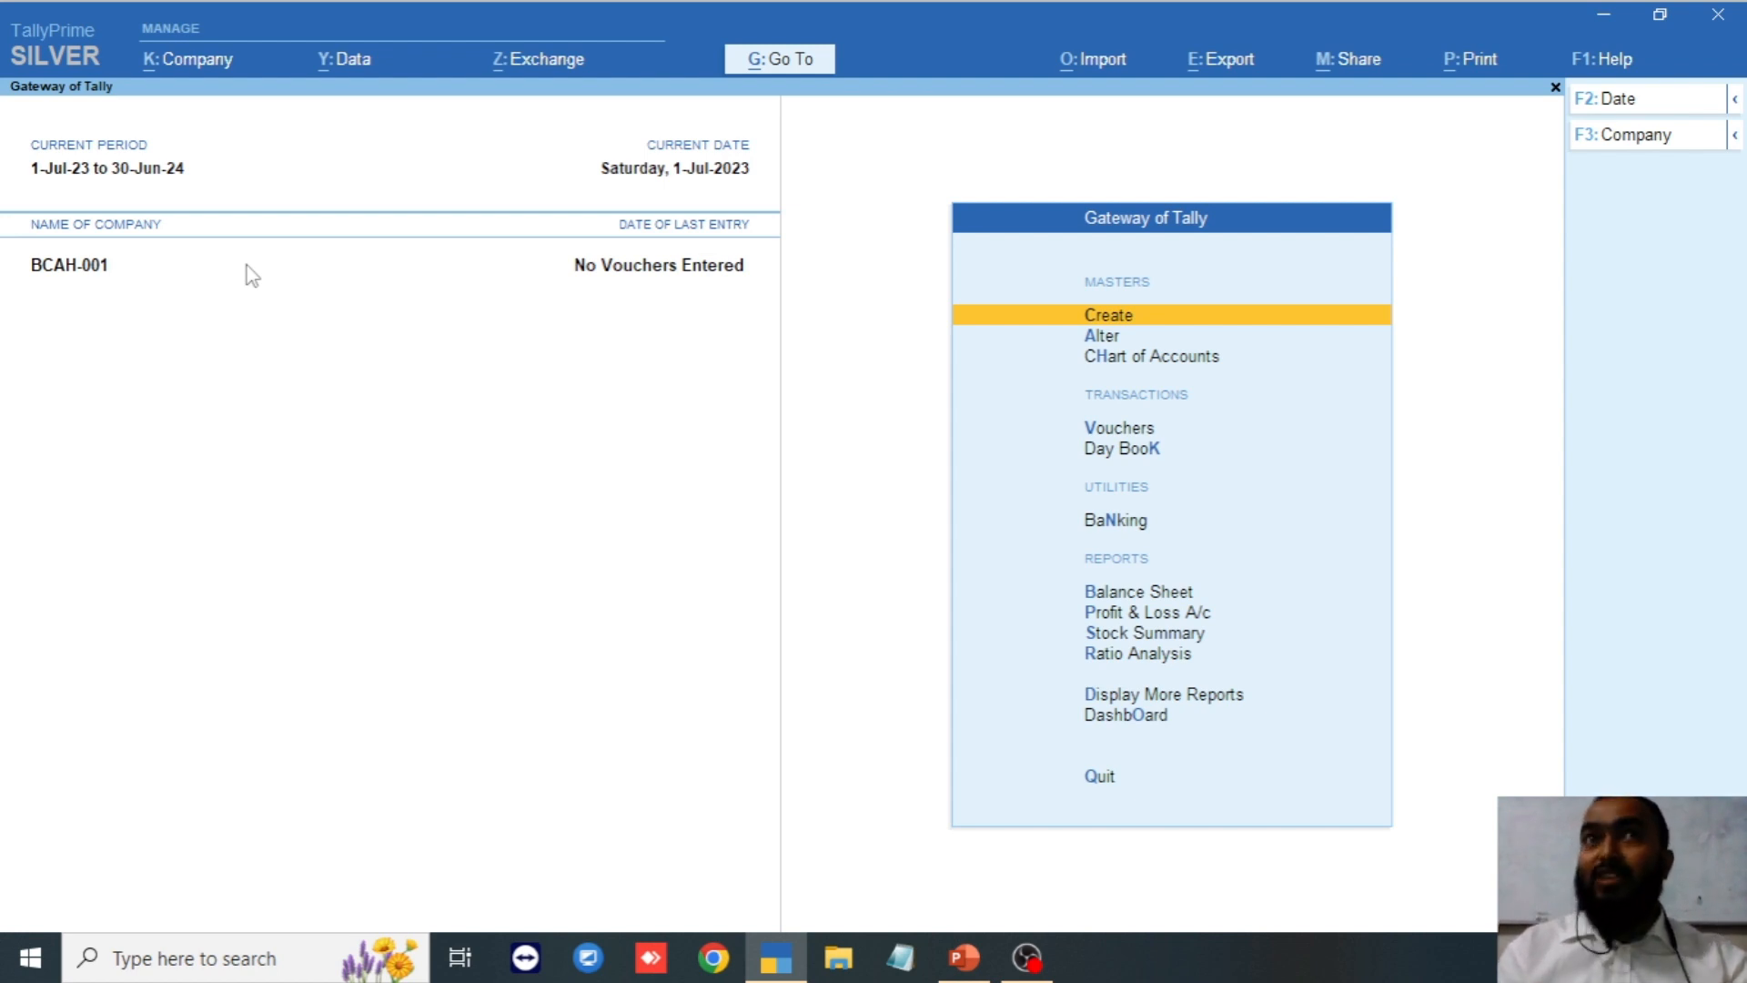
pyautogui.press('Down')
pyautogui.press('Down')
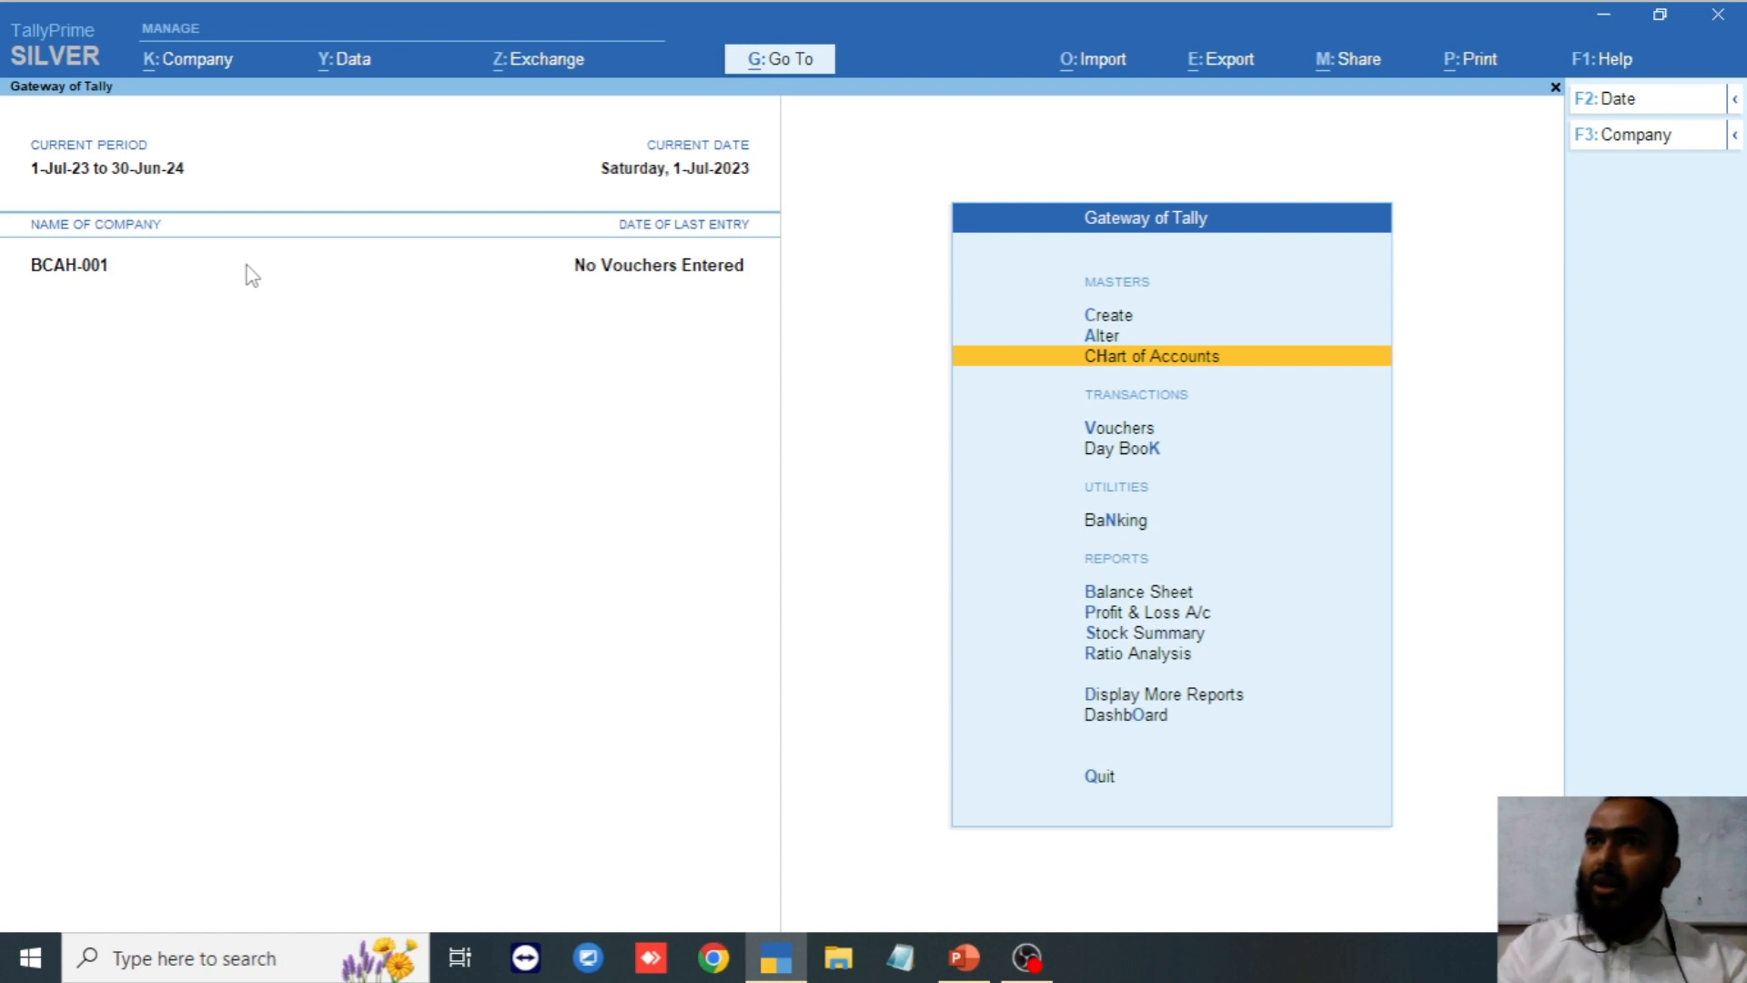
pyautogui.press('Return')
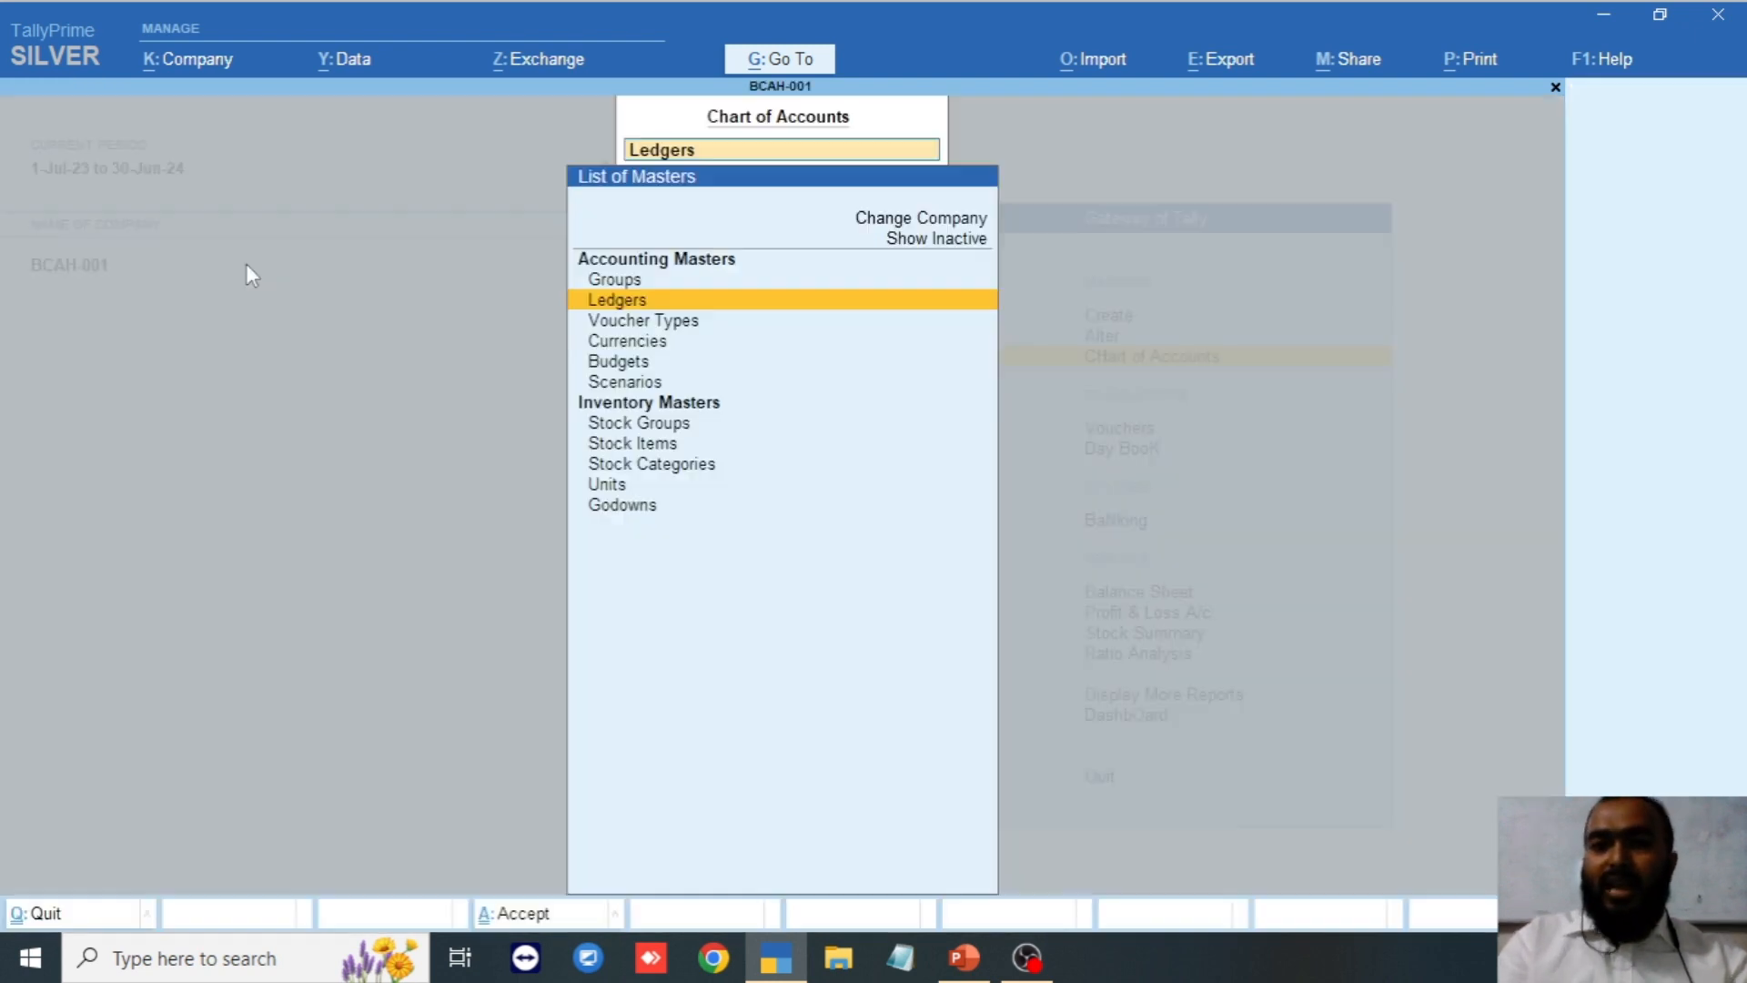
pyautogui.press('Return')
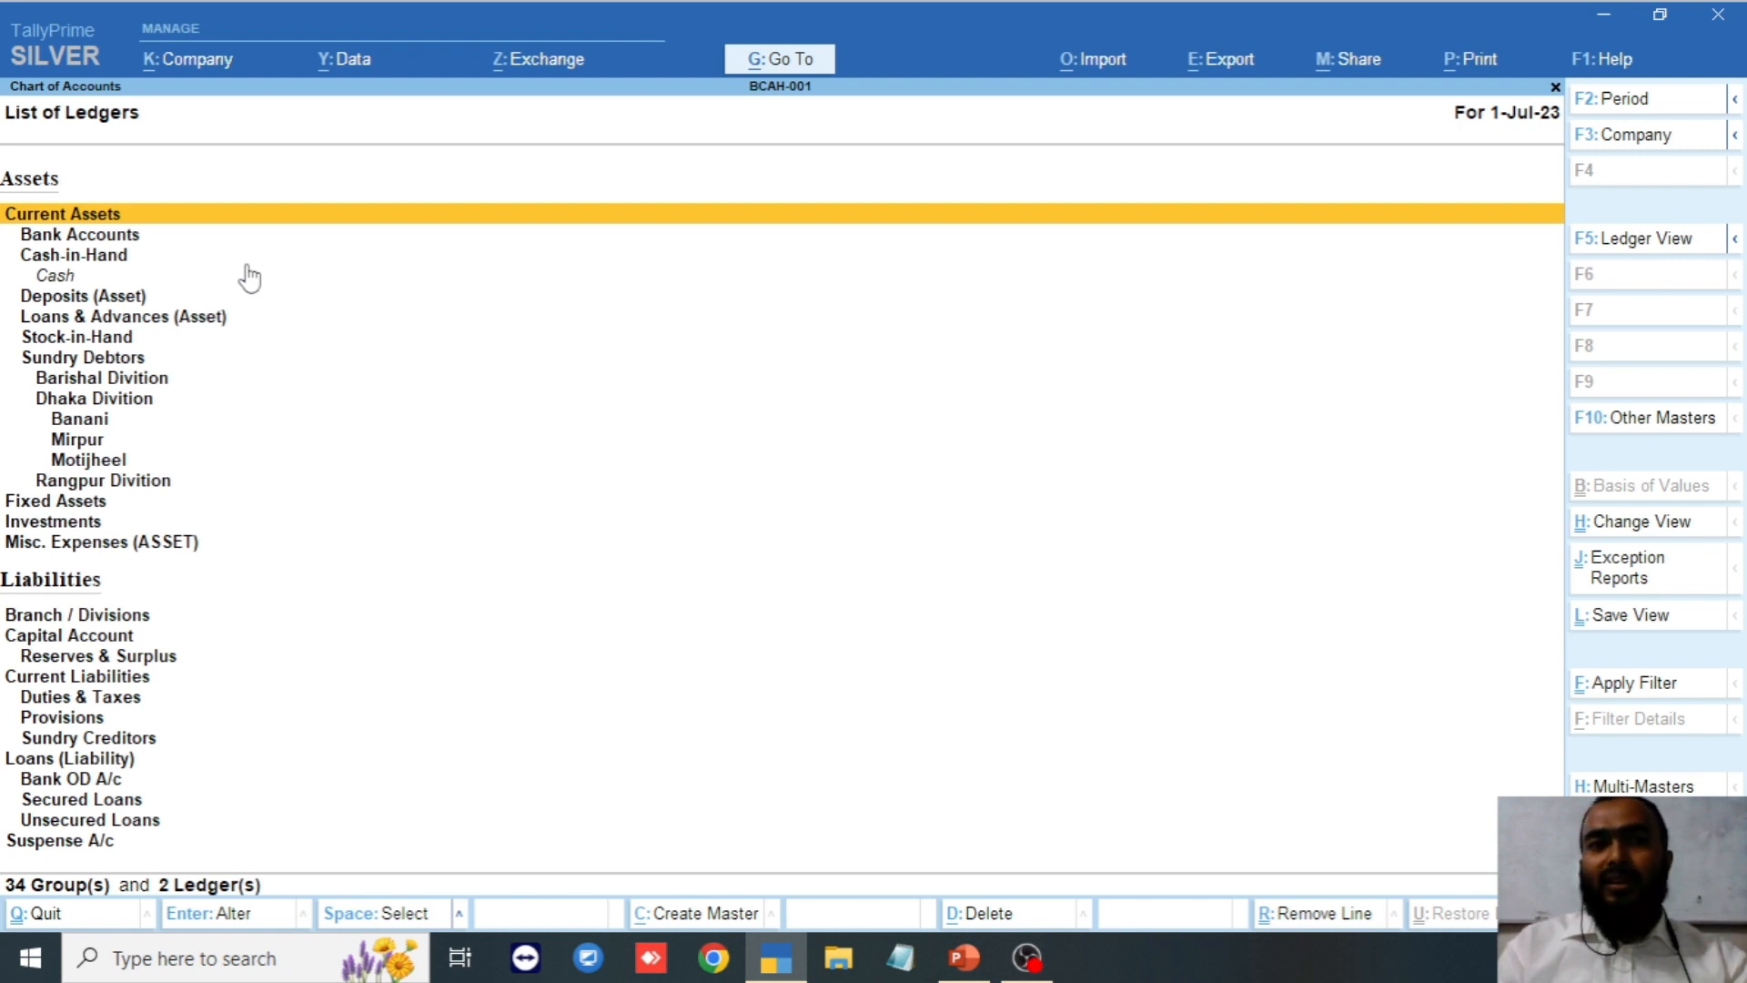
# Review the new division and area groups under Sundry Debtors, then return to Gateway of Tally.
pyautogui.press('Down')
pyautogui.press('Down')
pyautogui.press('Down')
pyautogui.press('Down')
pyautogui.press('Down')
pyautogui.press('Down')
pyautogui.press('Down')
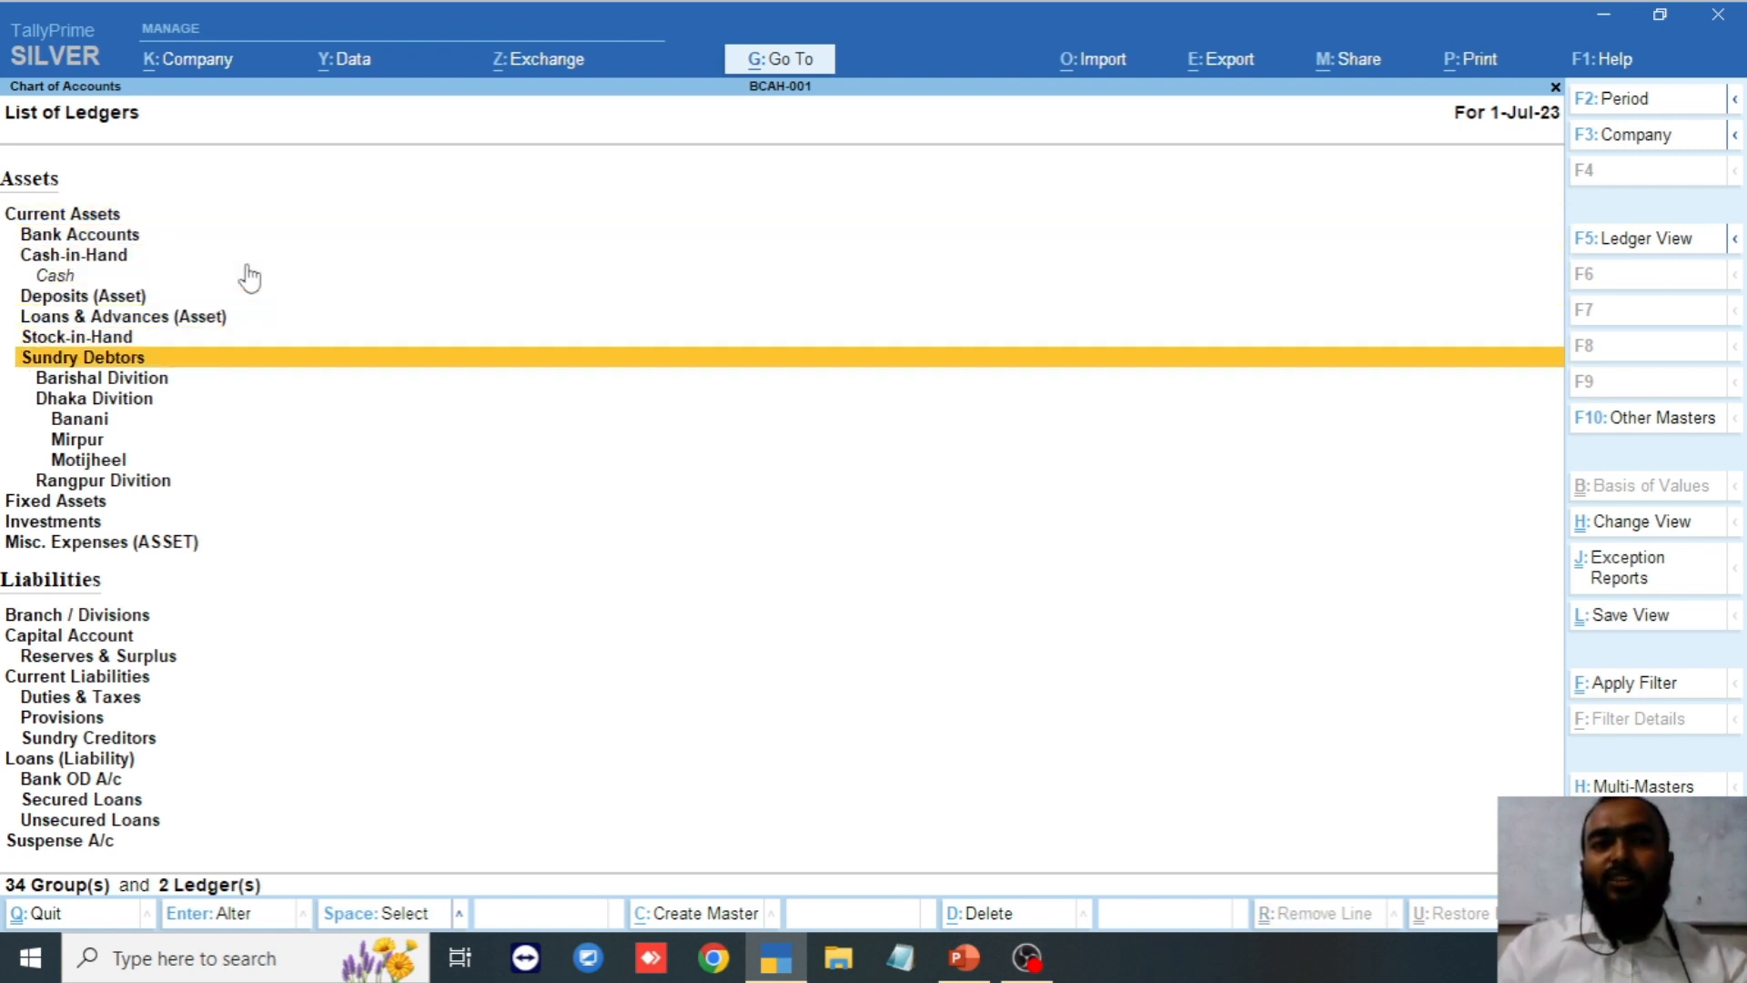
pyautogui.press('Down')
pyautogui.press('Down')
pyautogui.press('Down')
pyautogui.press('Down')
pyautogui.press('Down')
pyautogui.press('Down')
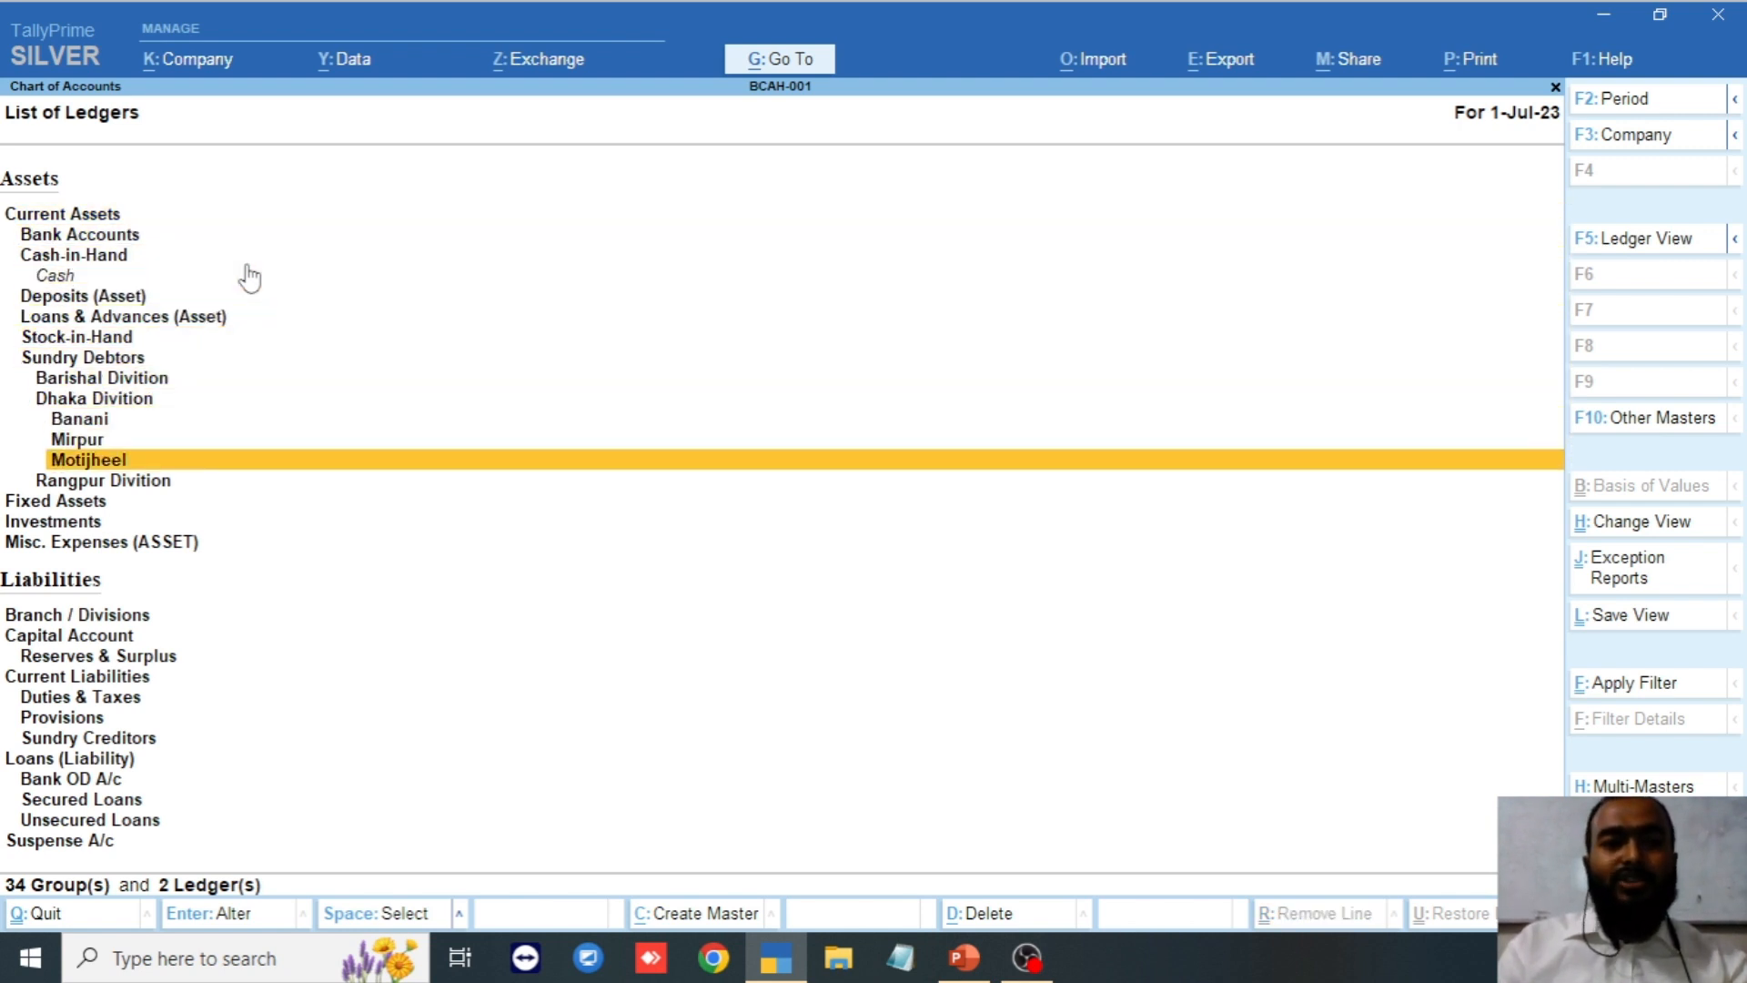
pyautogui.press('Up')
pyautogui.press('Up')
pyautogui.press('Up')
pyautogui.press('Up')
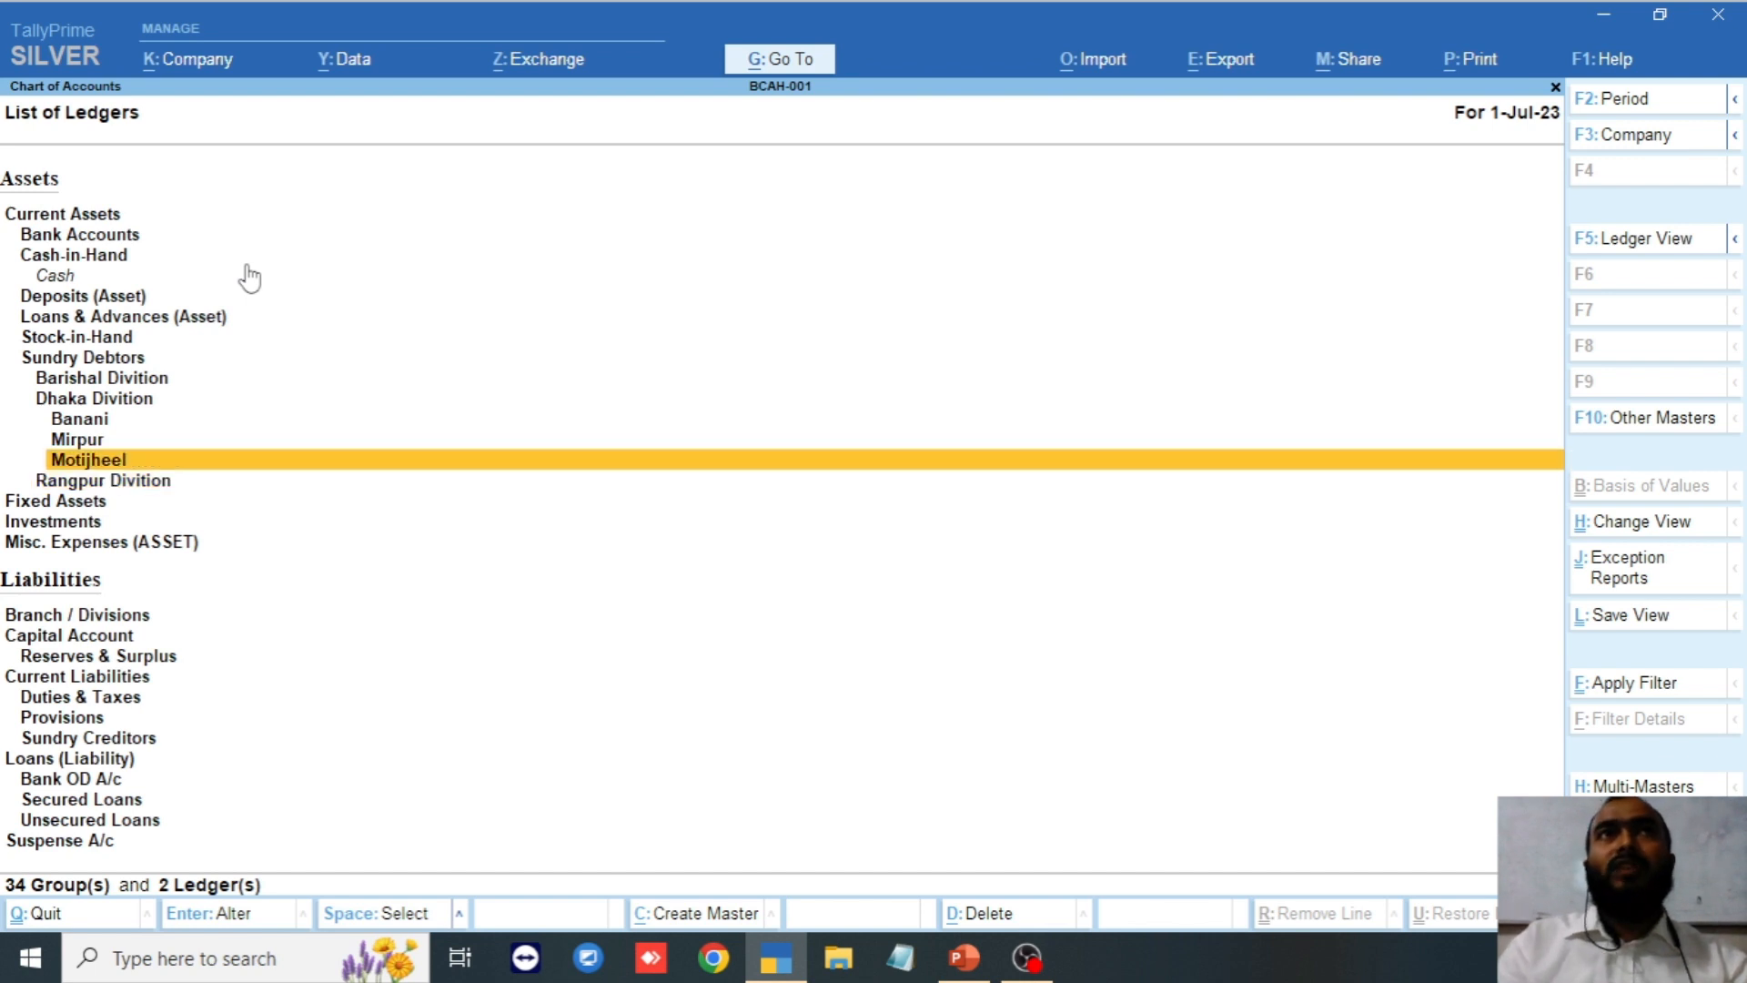
pyautogui.press('Down')
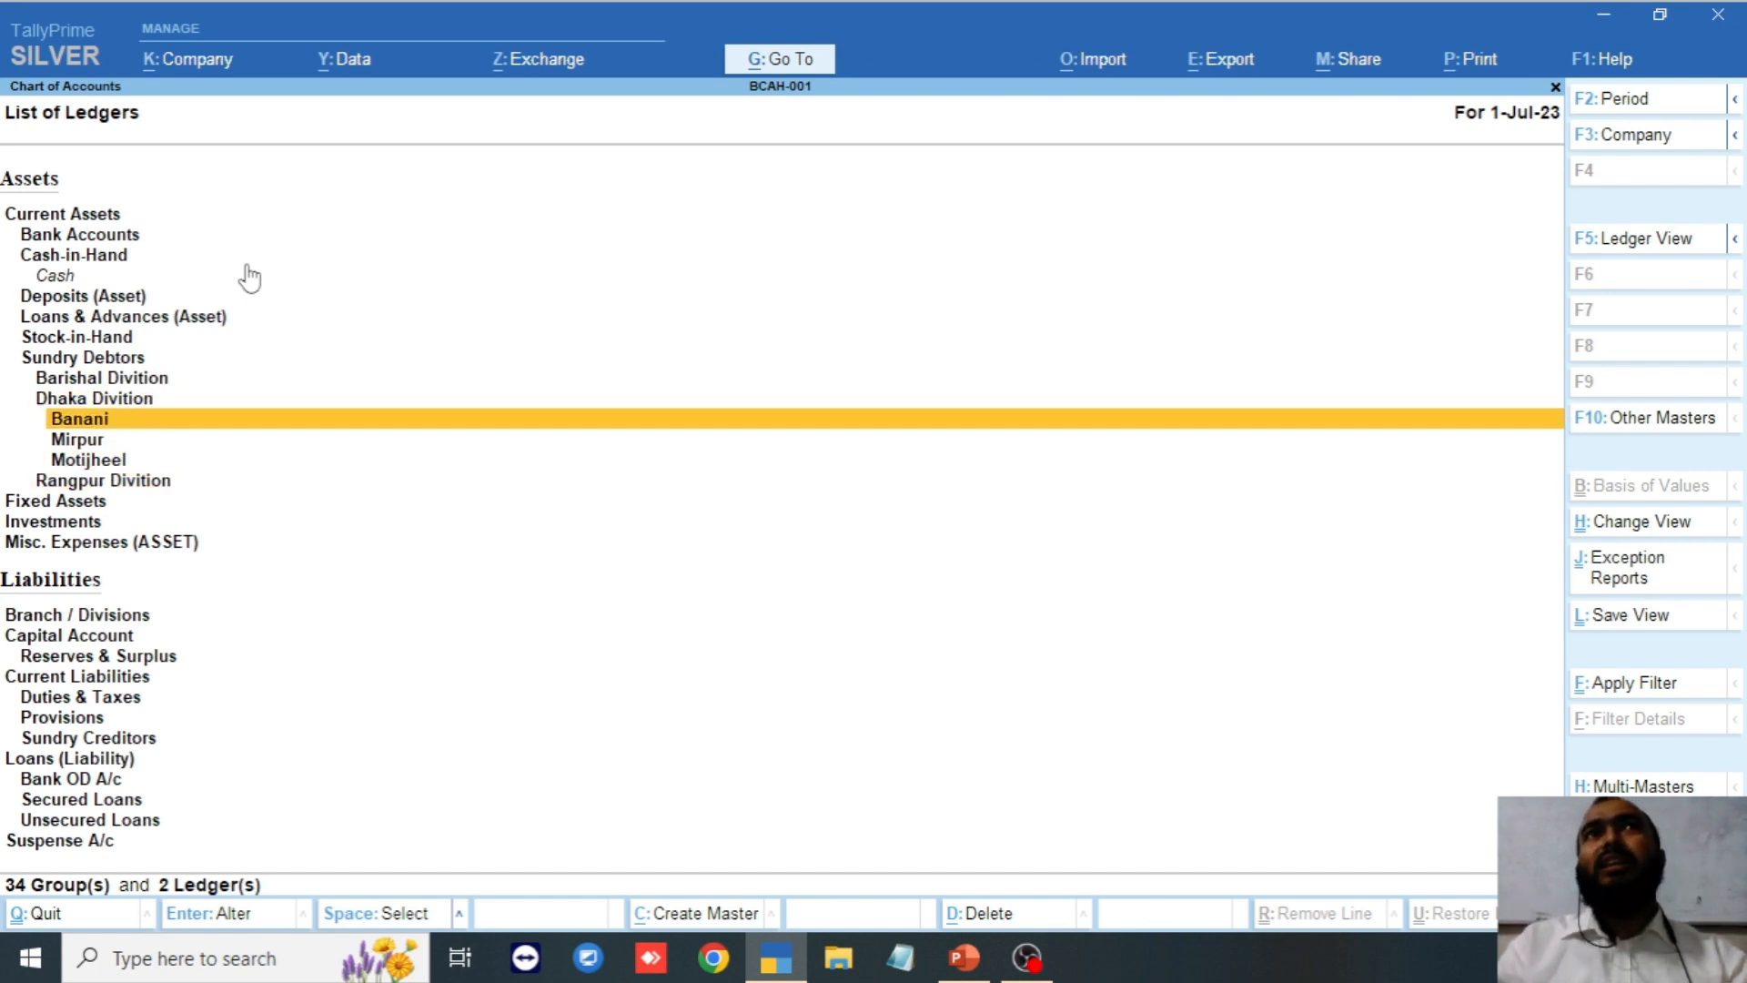
pyautogui.press('Down')
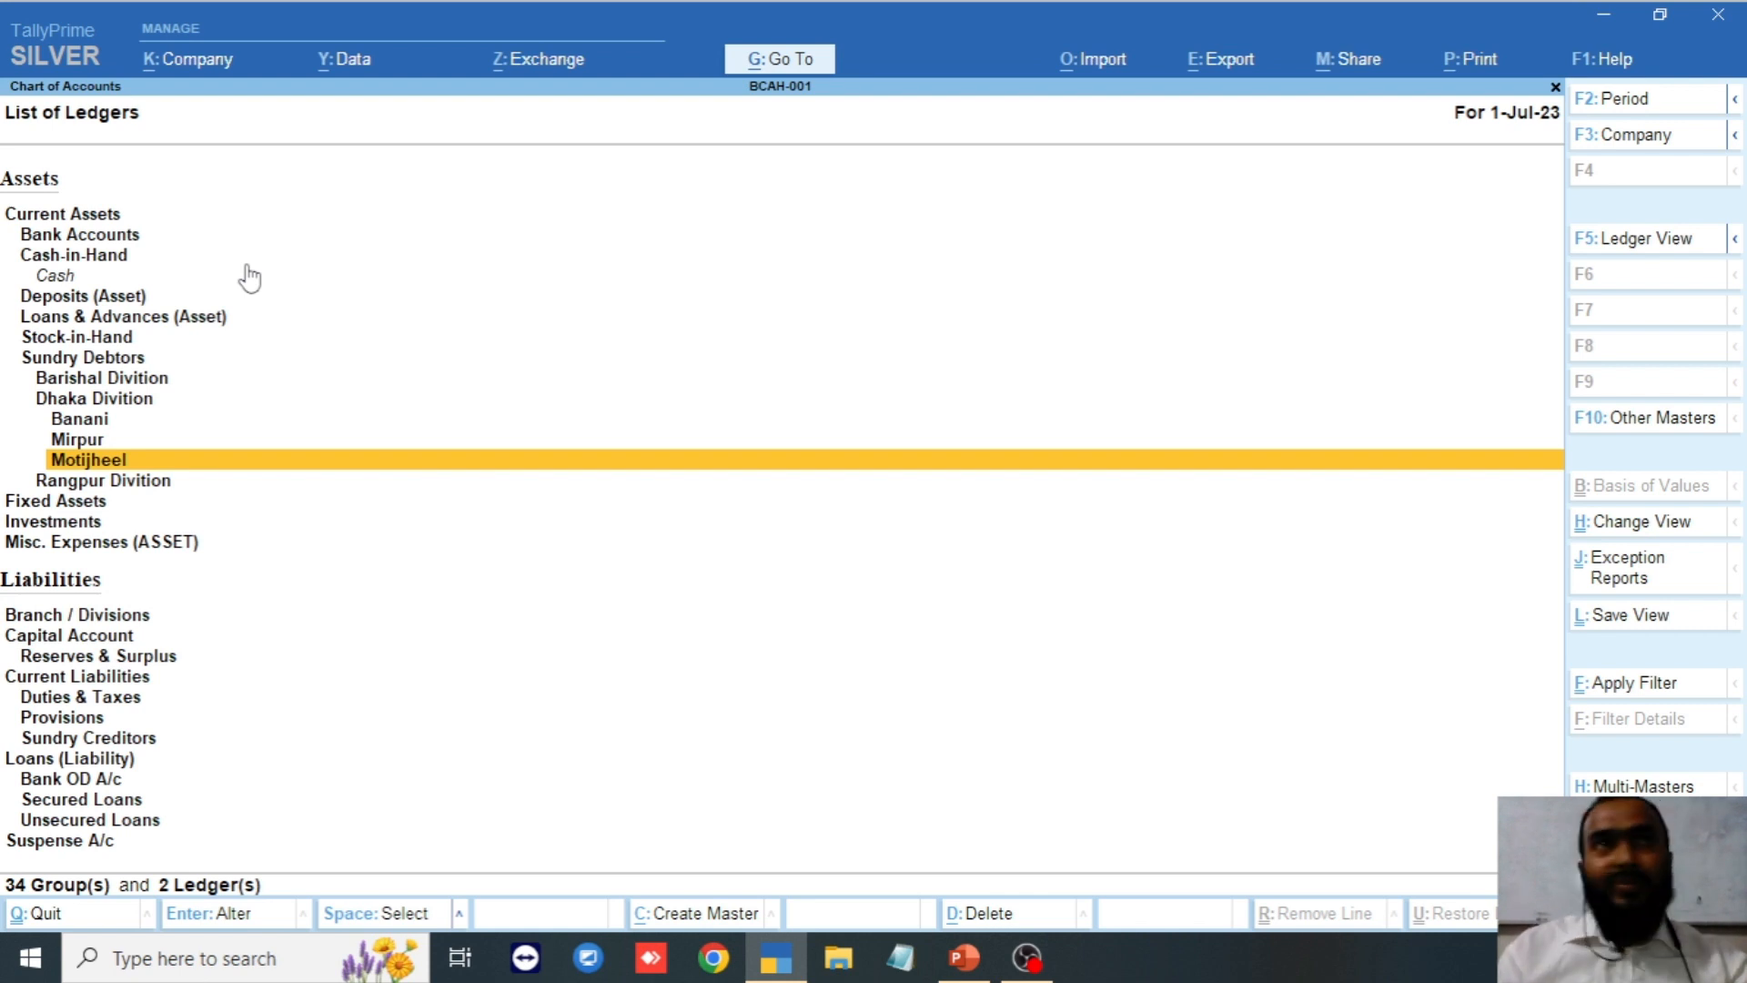
pyautogui.press('Escape')
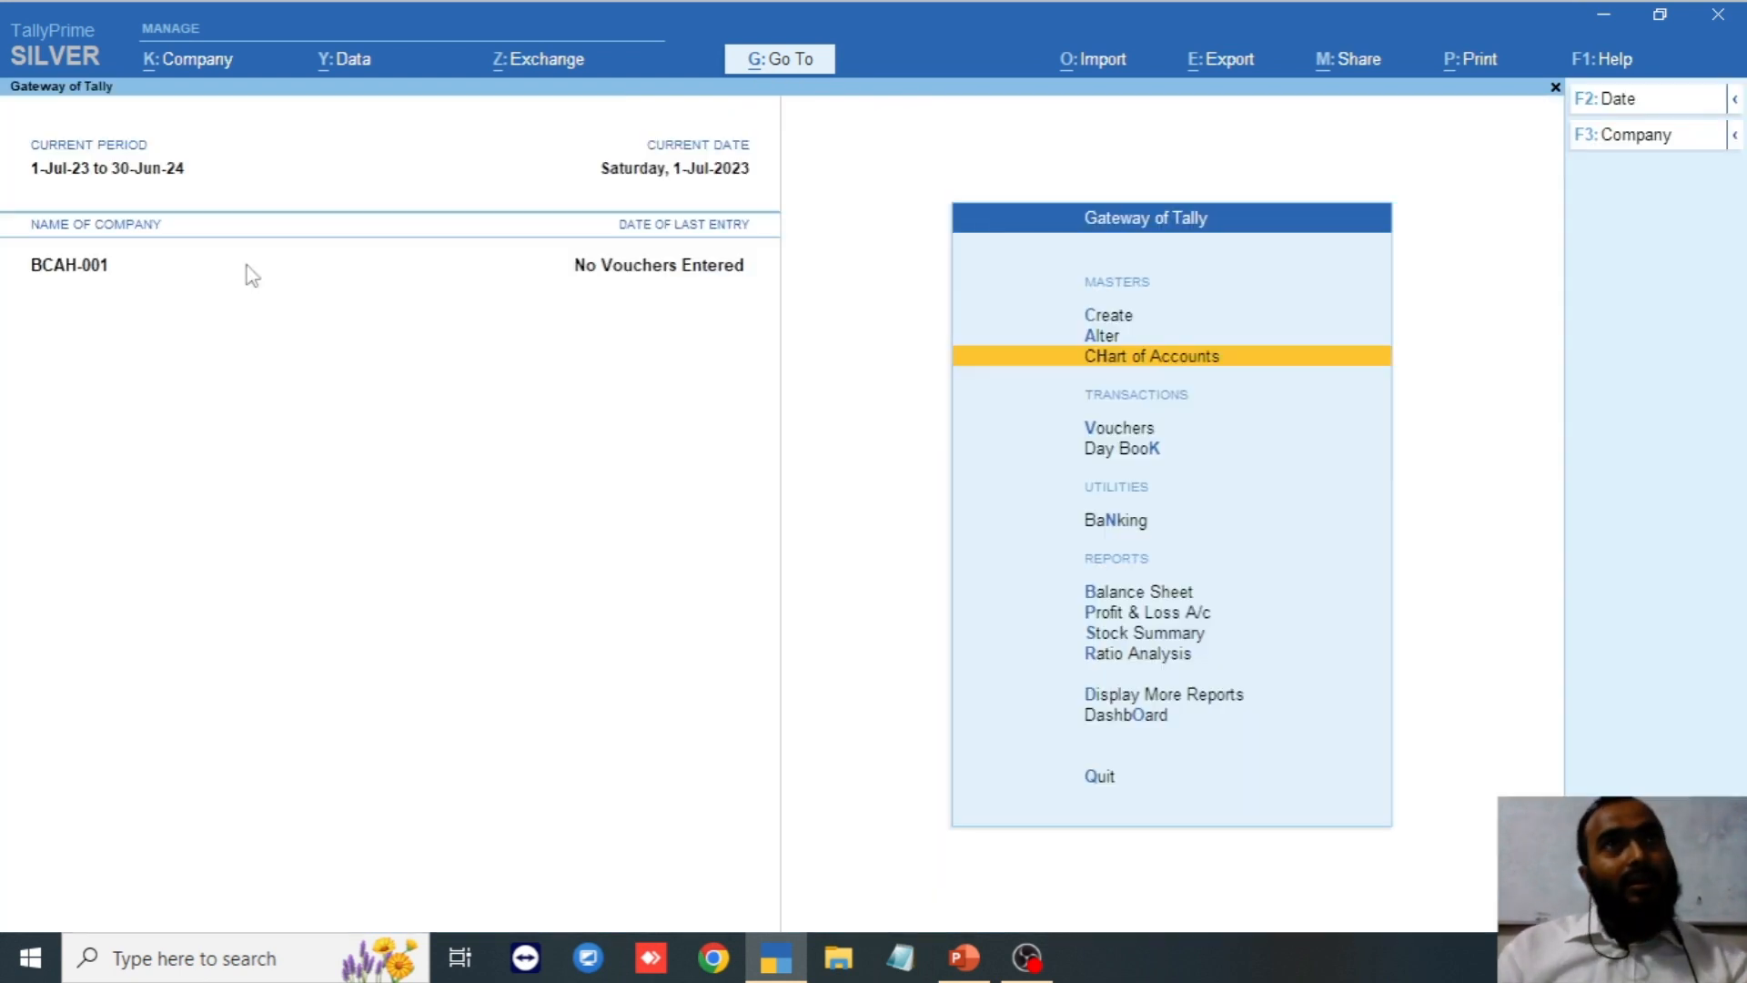
# Dismiss the quit prompt and open Master Alteration's list of masters from Gateway of Tally.
pyautogui.press('Escape')
pyautogui.press('Escape')
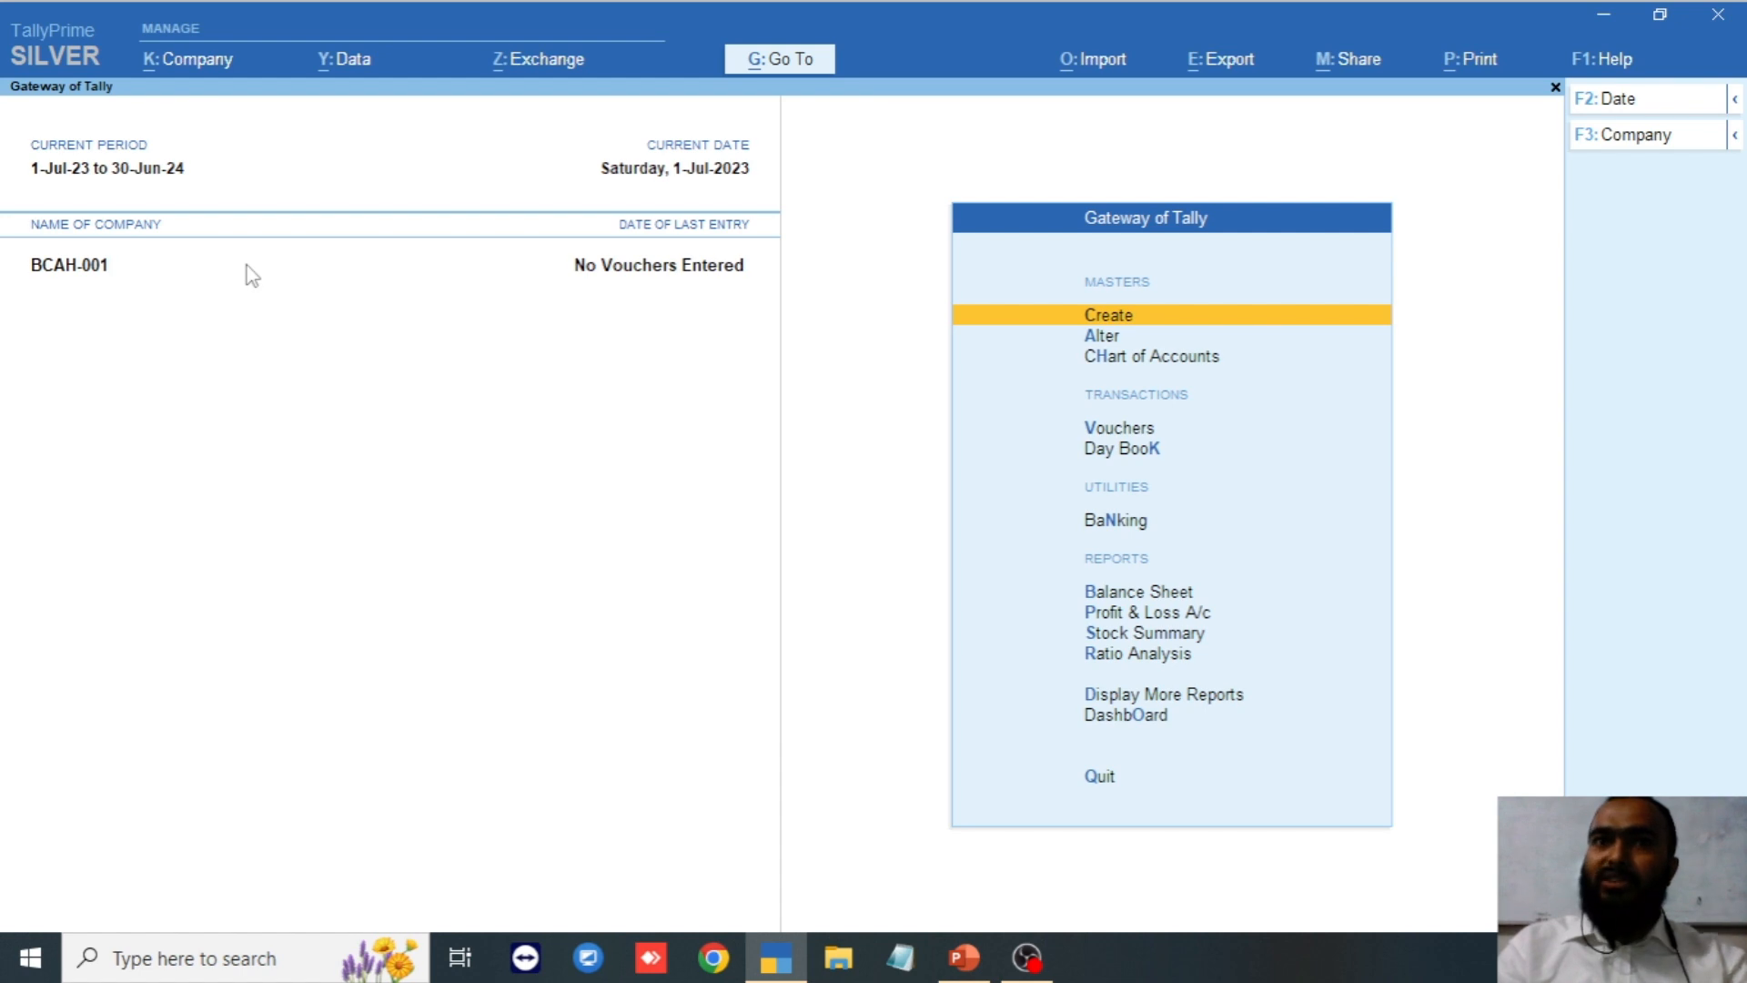
pyautogui.press('Down')
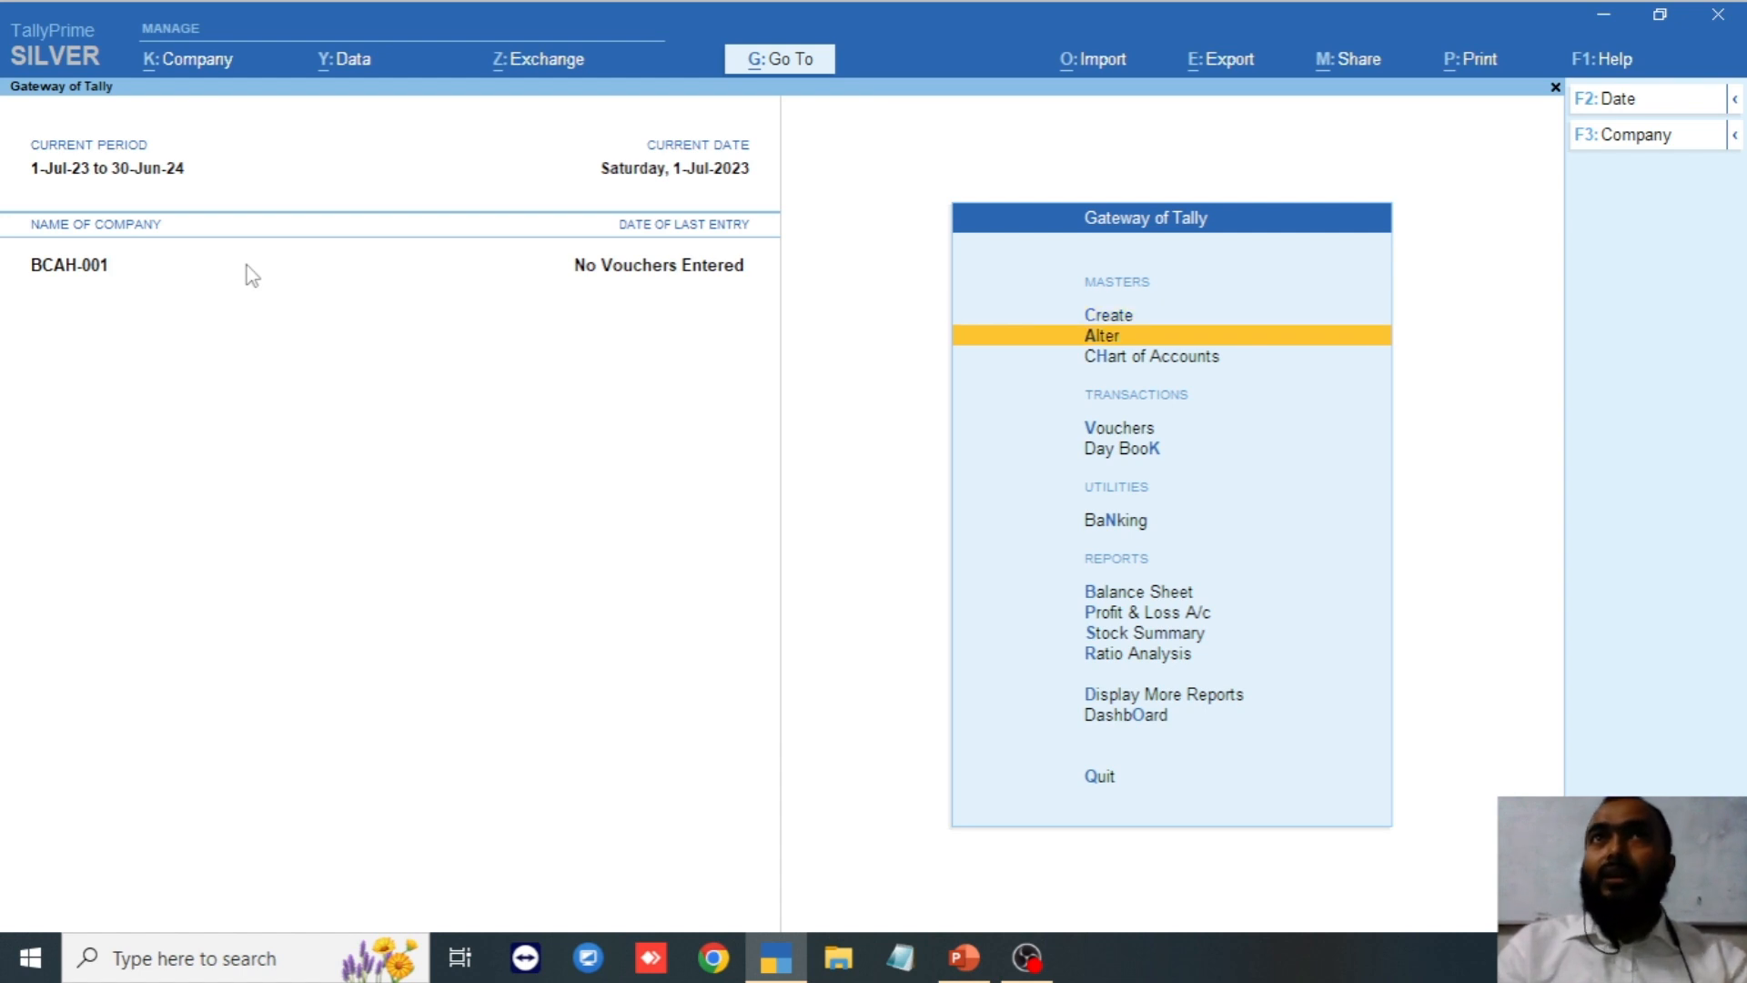
pyautogui.press('Return')
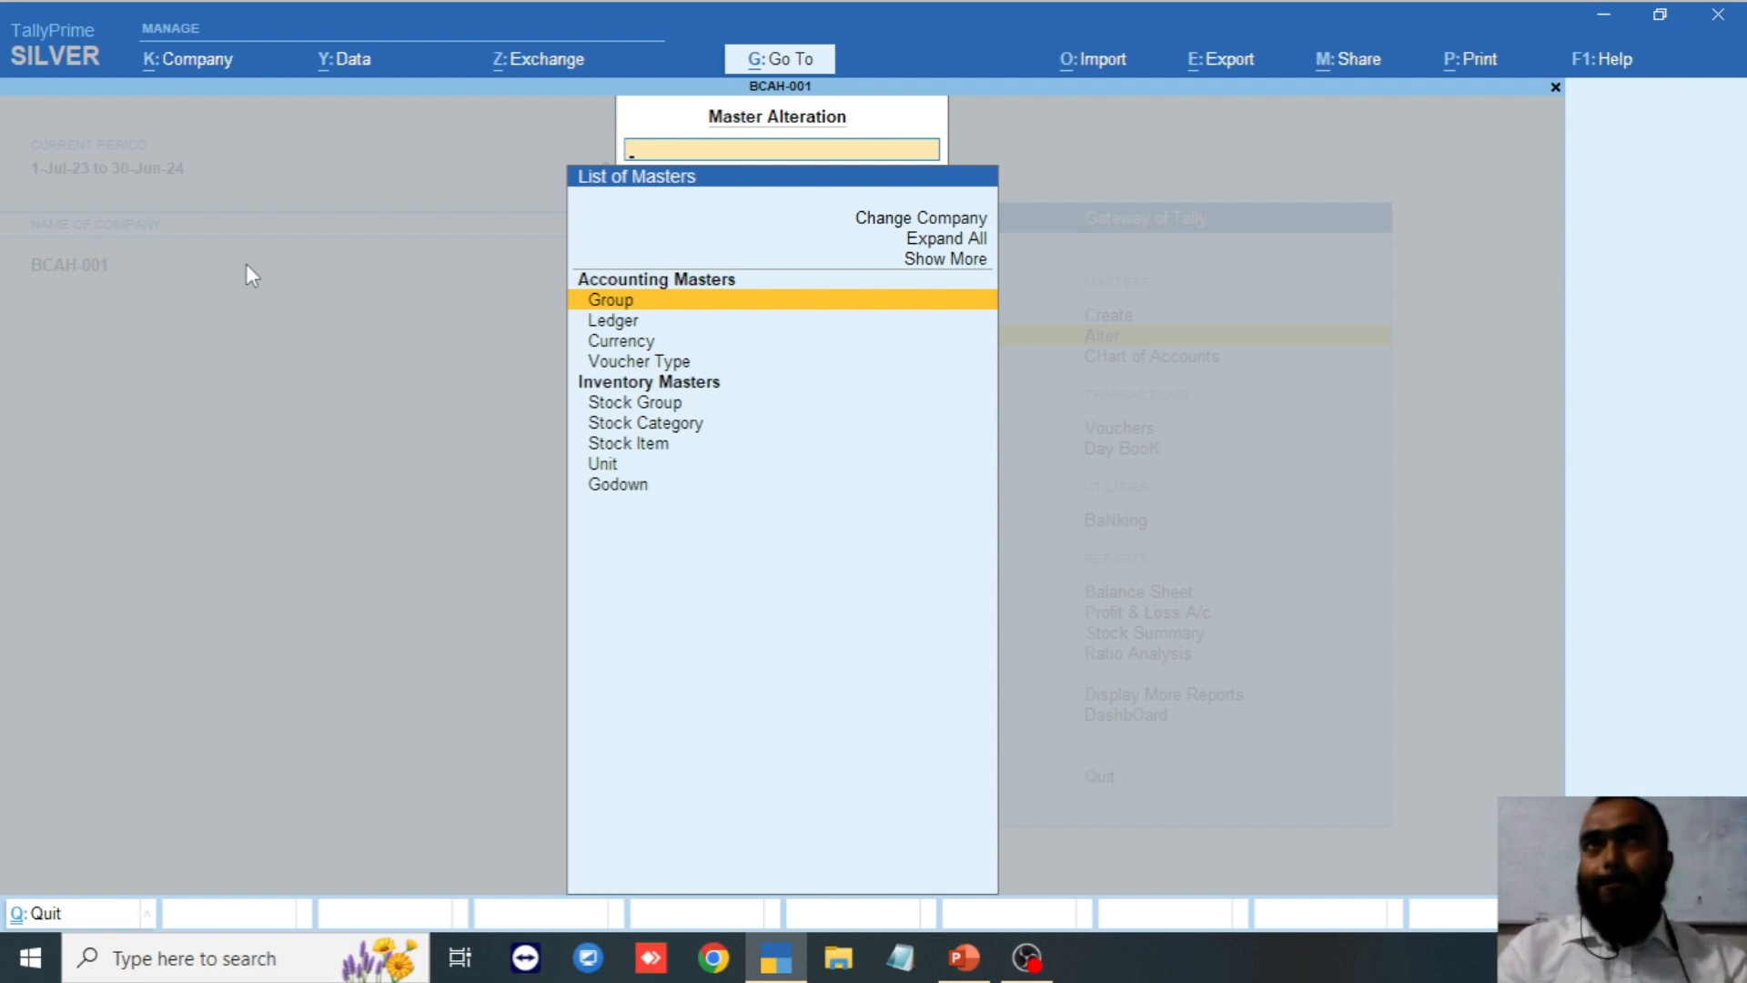
# Open the Banani group for alteration and change its name to Gulshan.
pyautogui.press('Down')
pyautogui.press('Down')
pyautogui.press('Down')
pyautogui.press('Down')
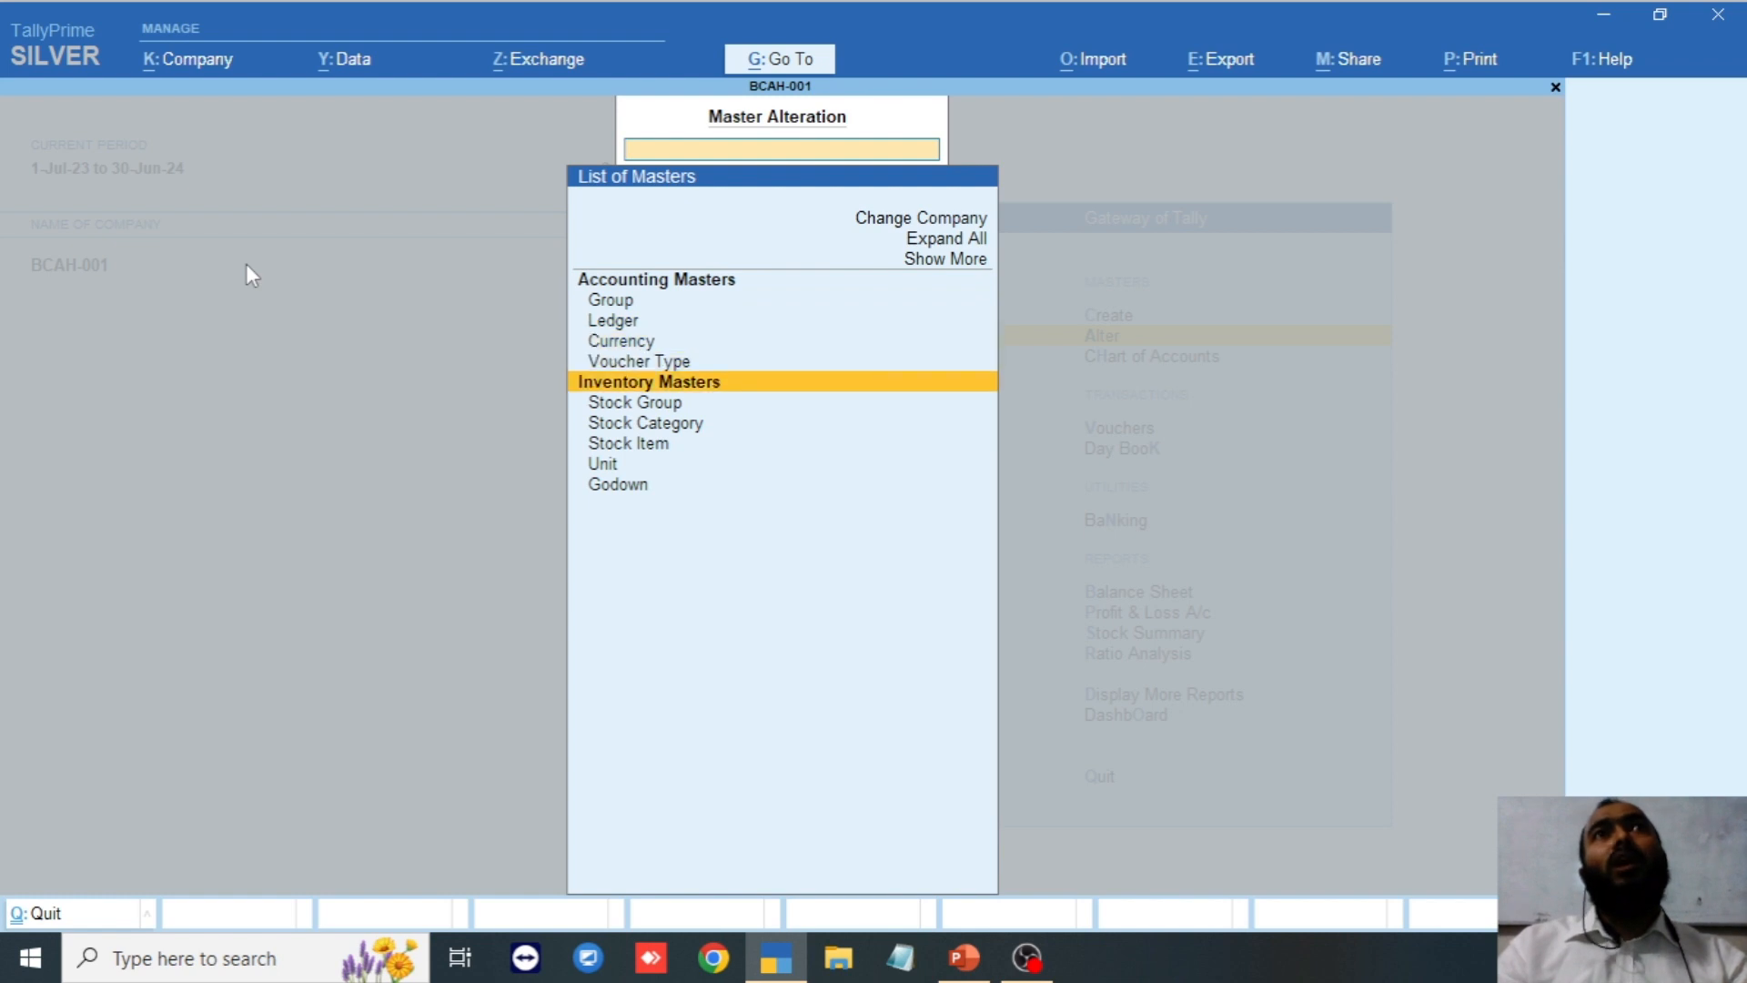
pyautogui.press('Up')
pyautogui.press('Up')
pyautogui.press('Up')
pyautogui.press('Up')
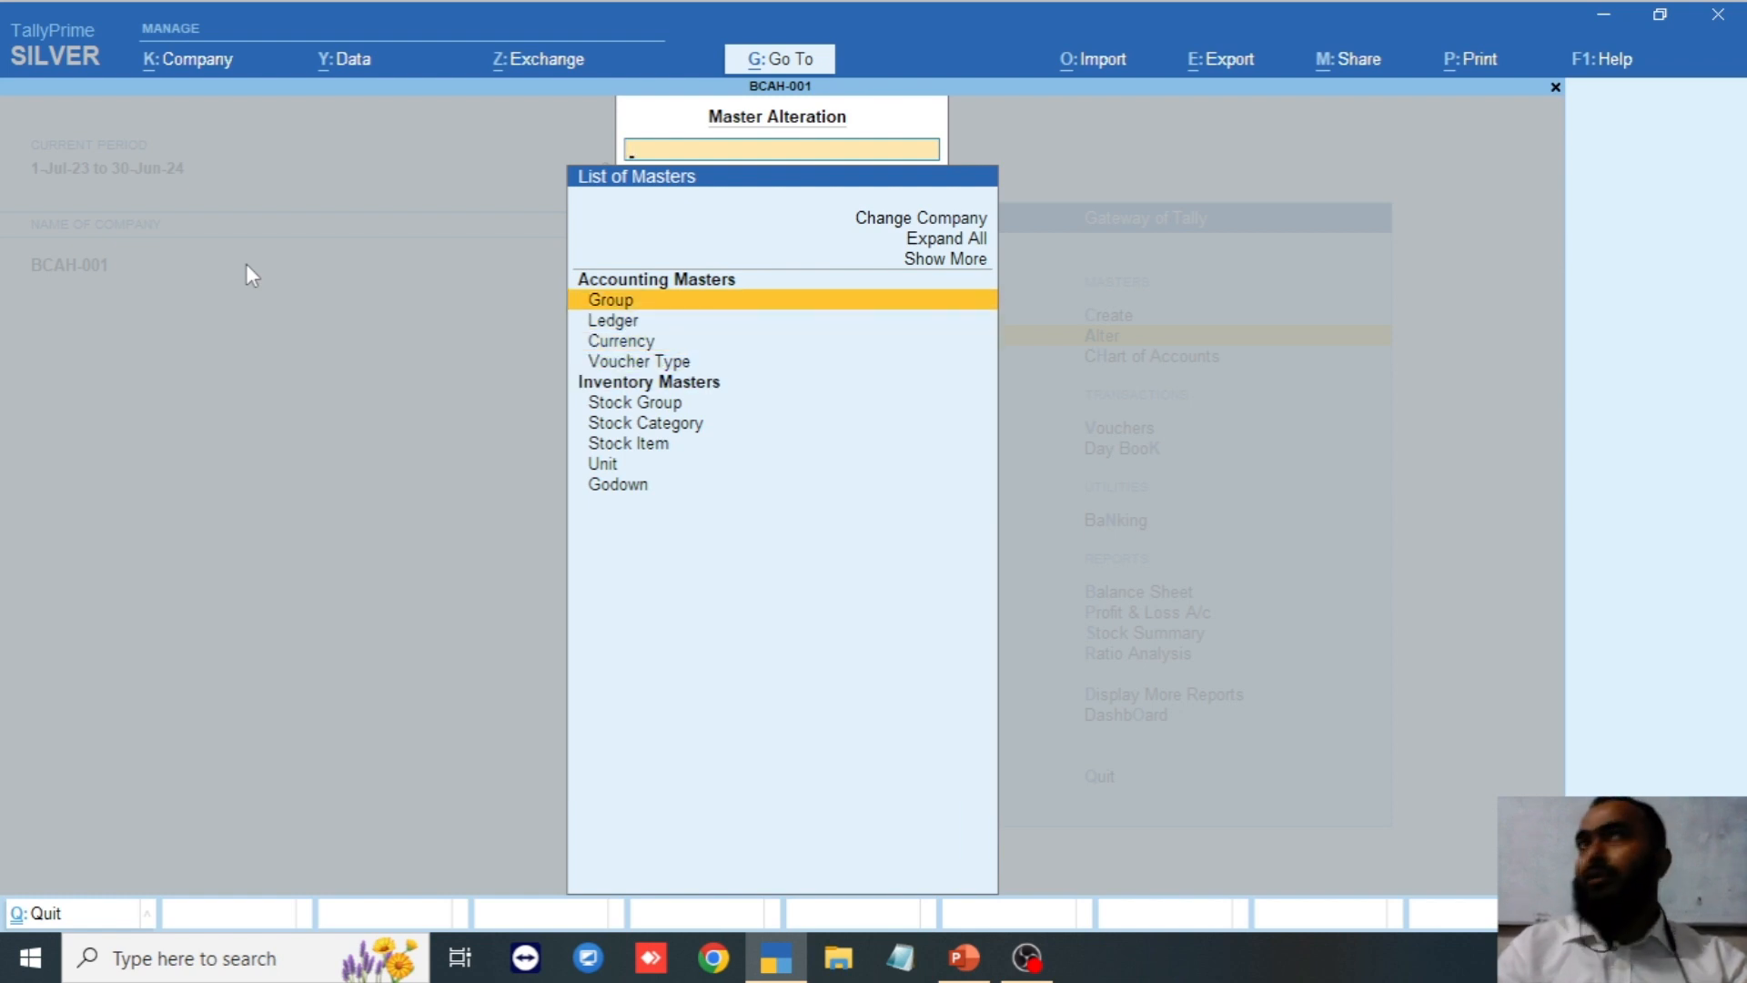
pyautogui.press('Return')
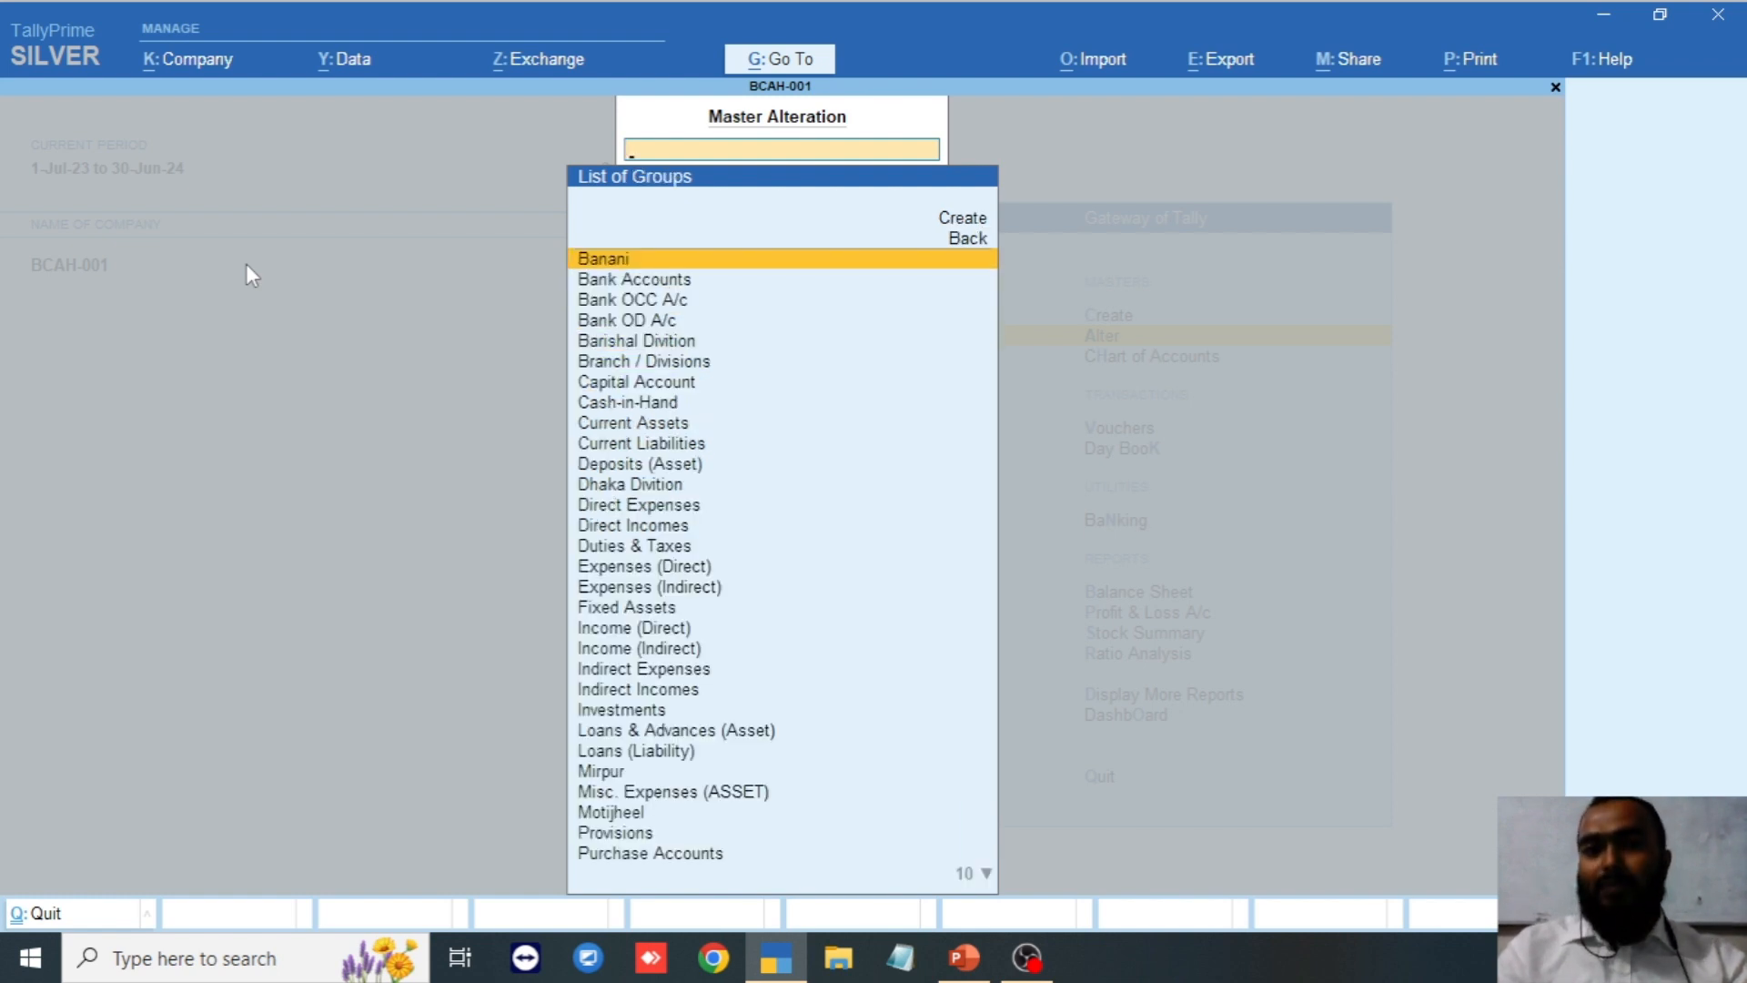
pyautogui.press('Return')
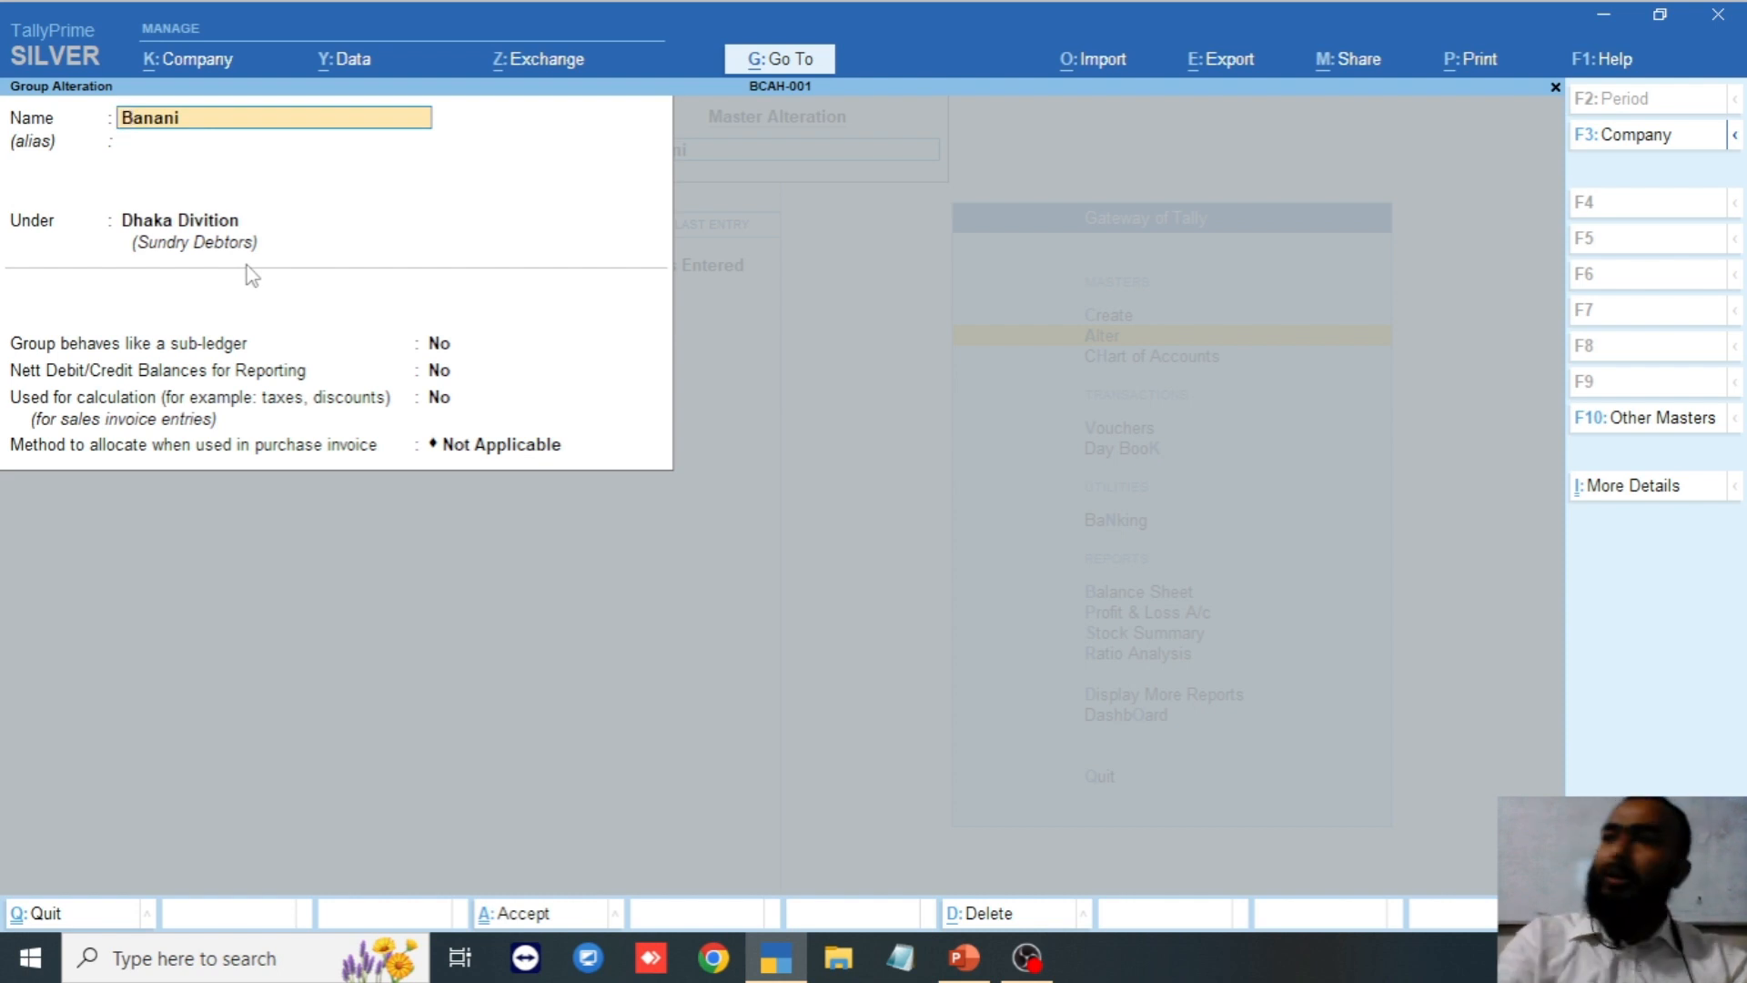
pyautogui.write('G')
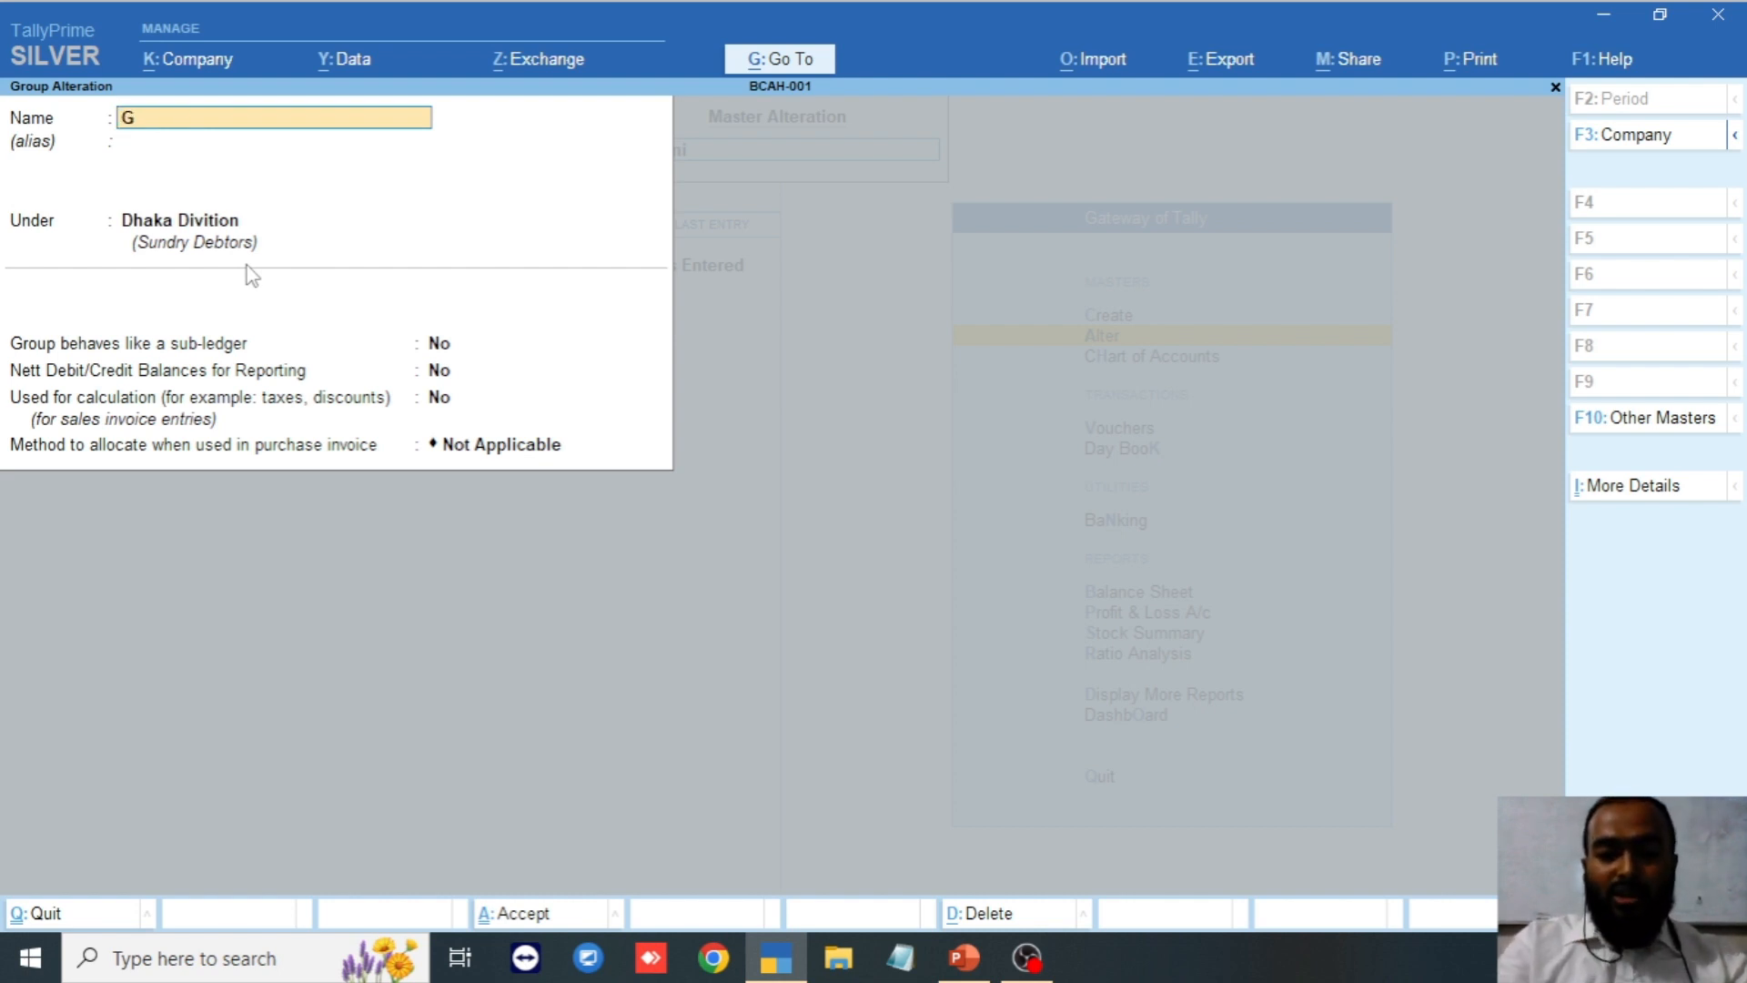
pyautogui.write('ulshan')
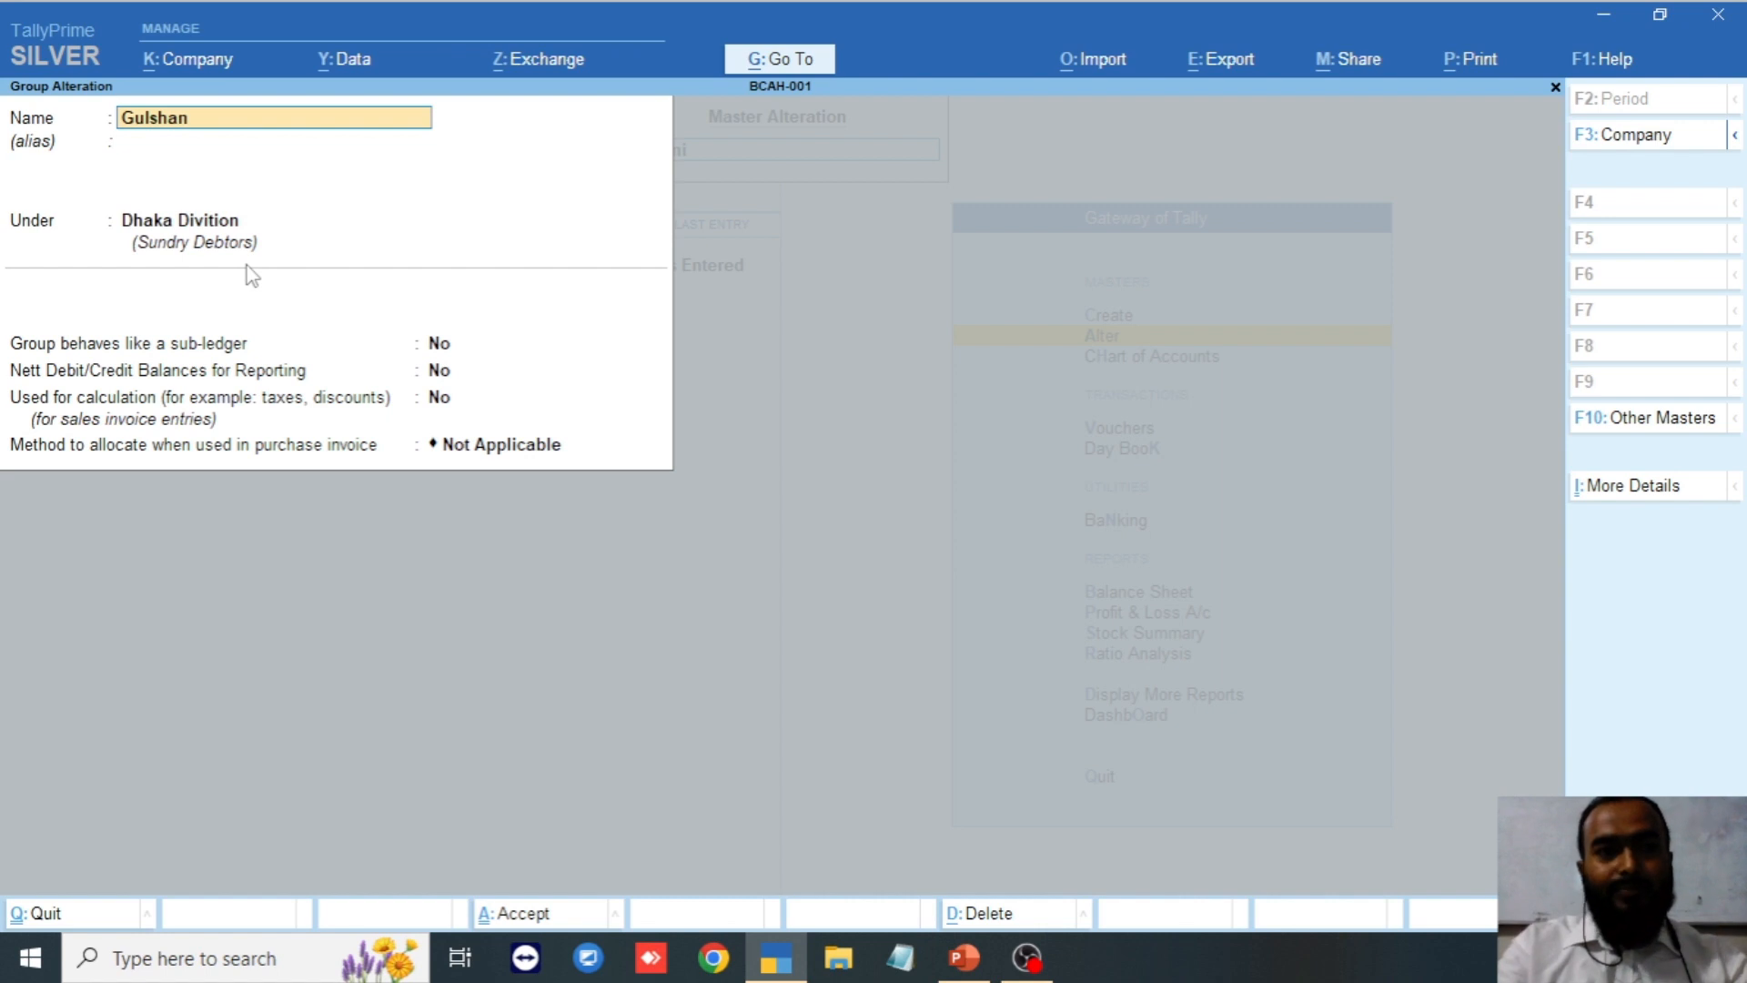
pyautogui.write('-1')
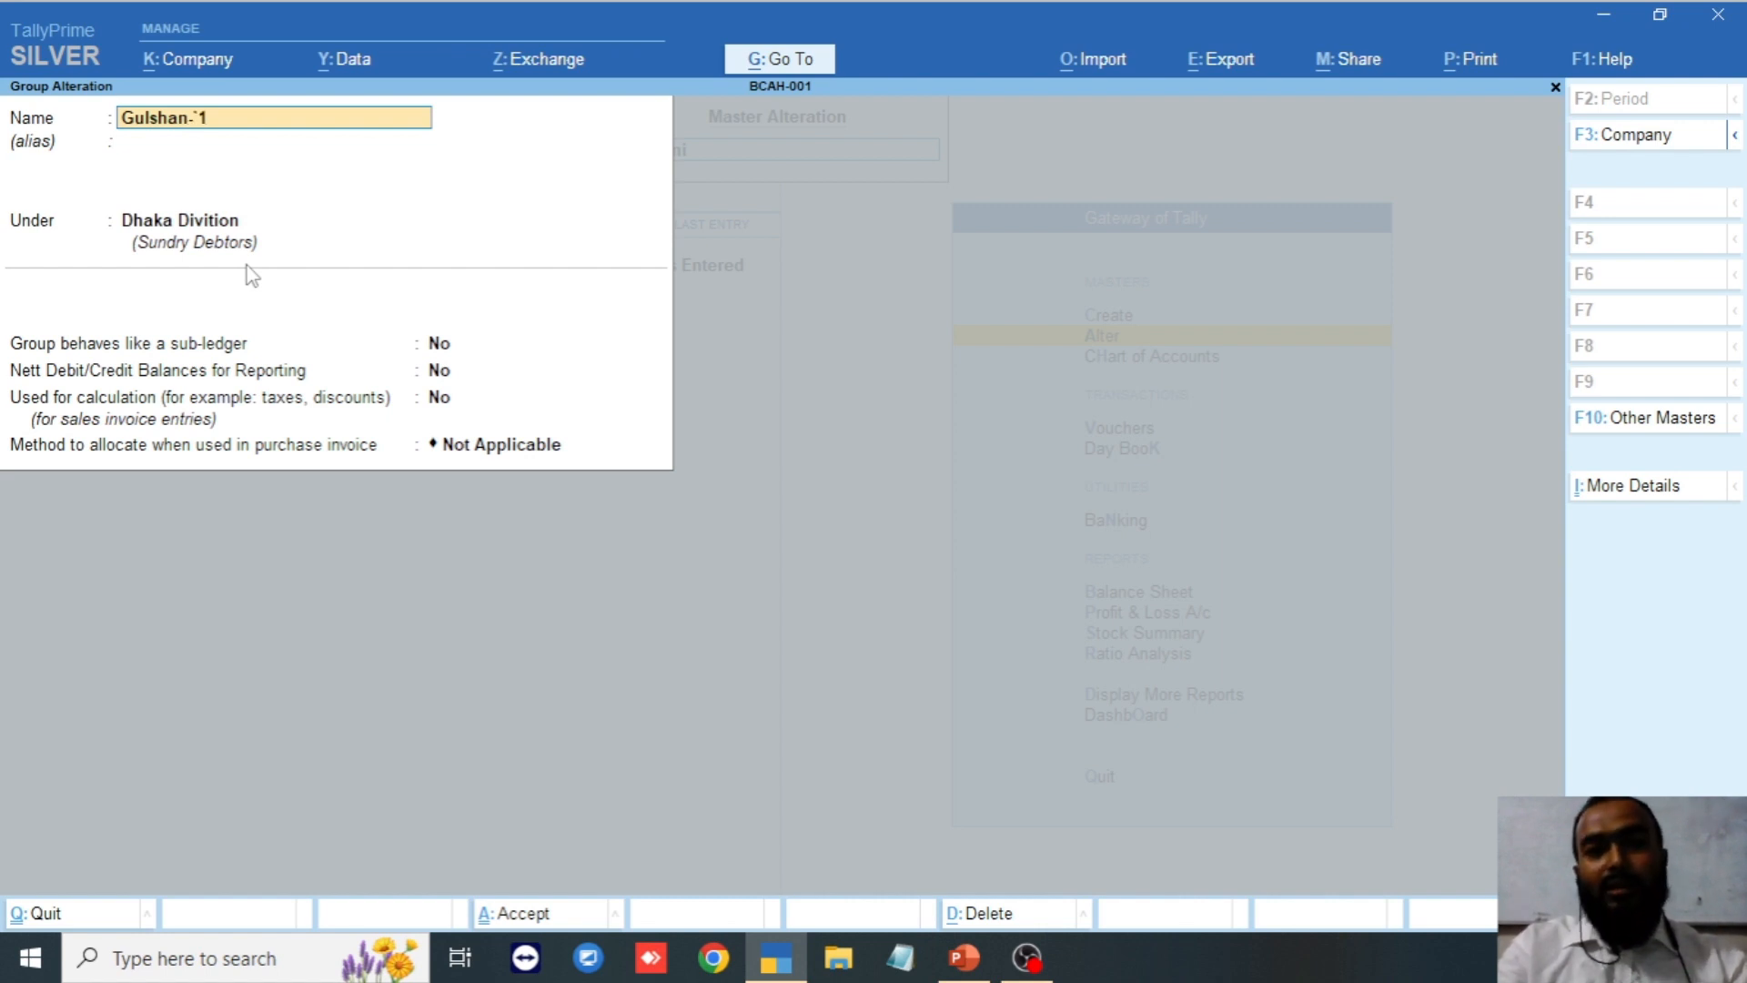
pyautogui.press('BackSpace')
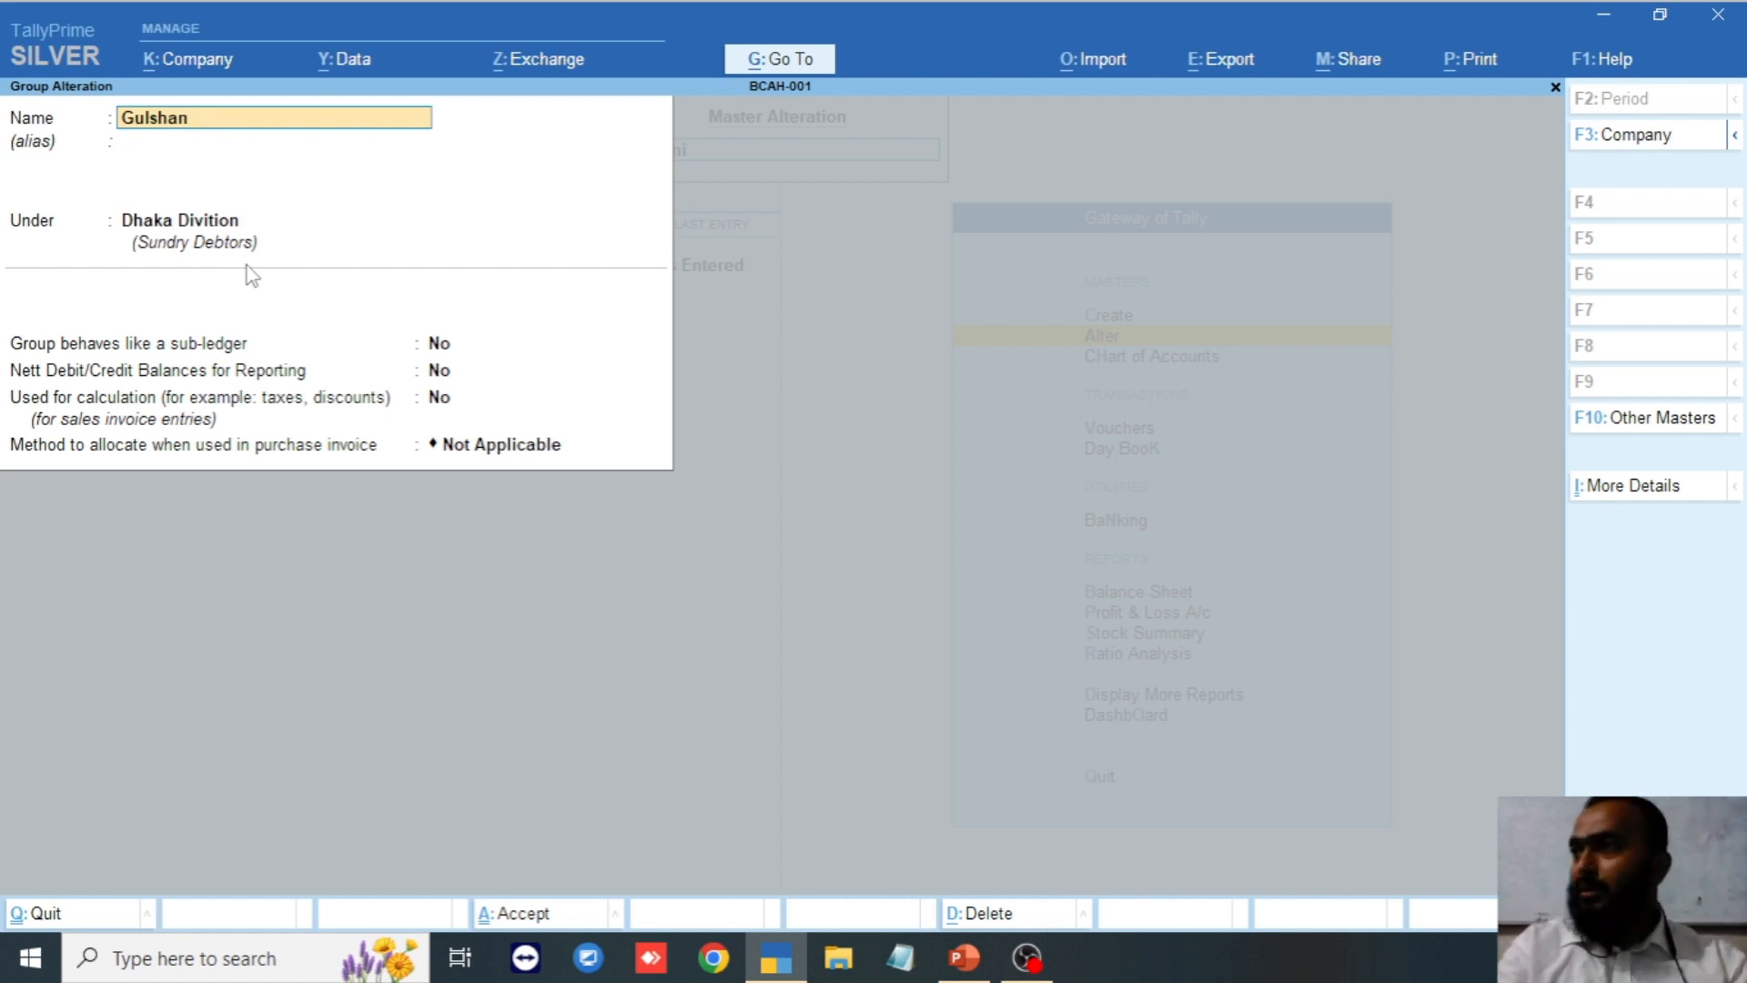
pyautogui.press('Return')
pyautogui.press('Return')
pyautogui.press('Return')
pyautogui.press('Return')
pyautogui.press('Return')
pyautogui.press('Return')
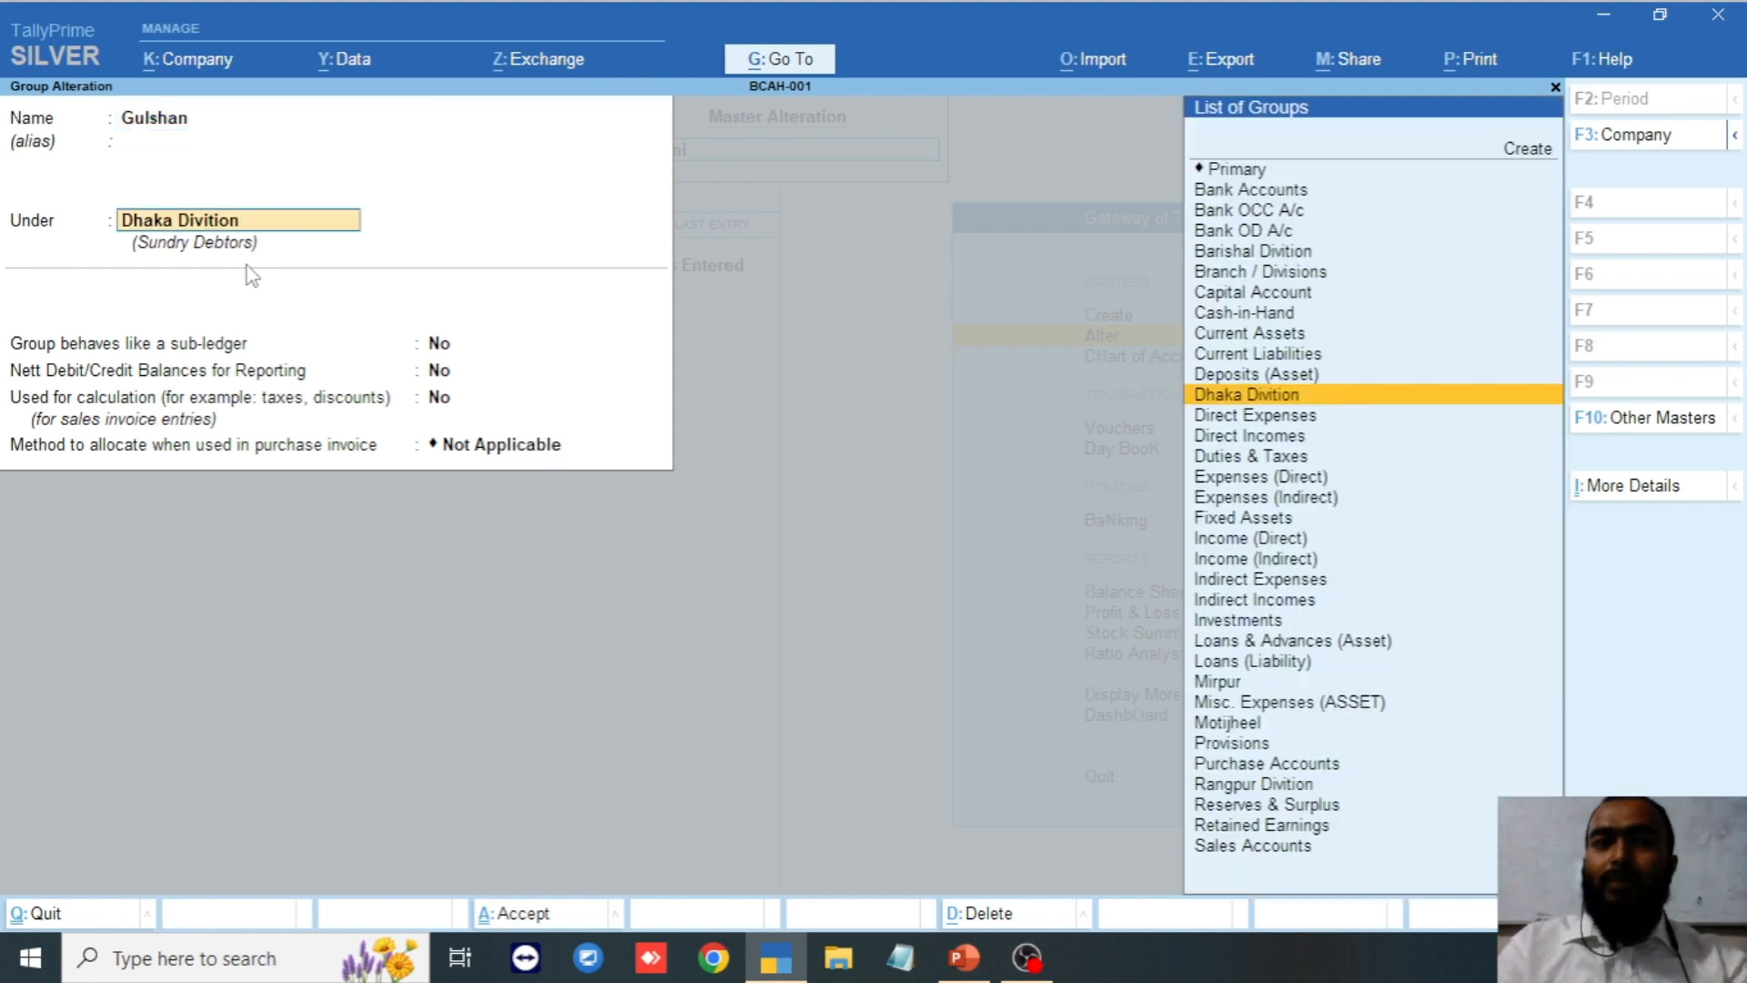
# Accept the Gulshan group, reopen it, and cancel the Alt+D delete request.
pyautogui.press('Return')
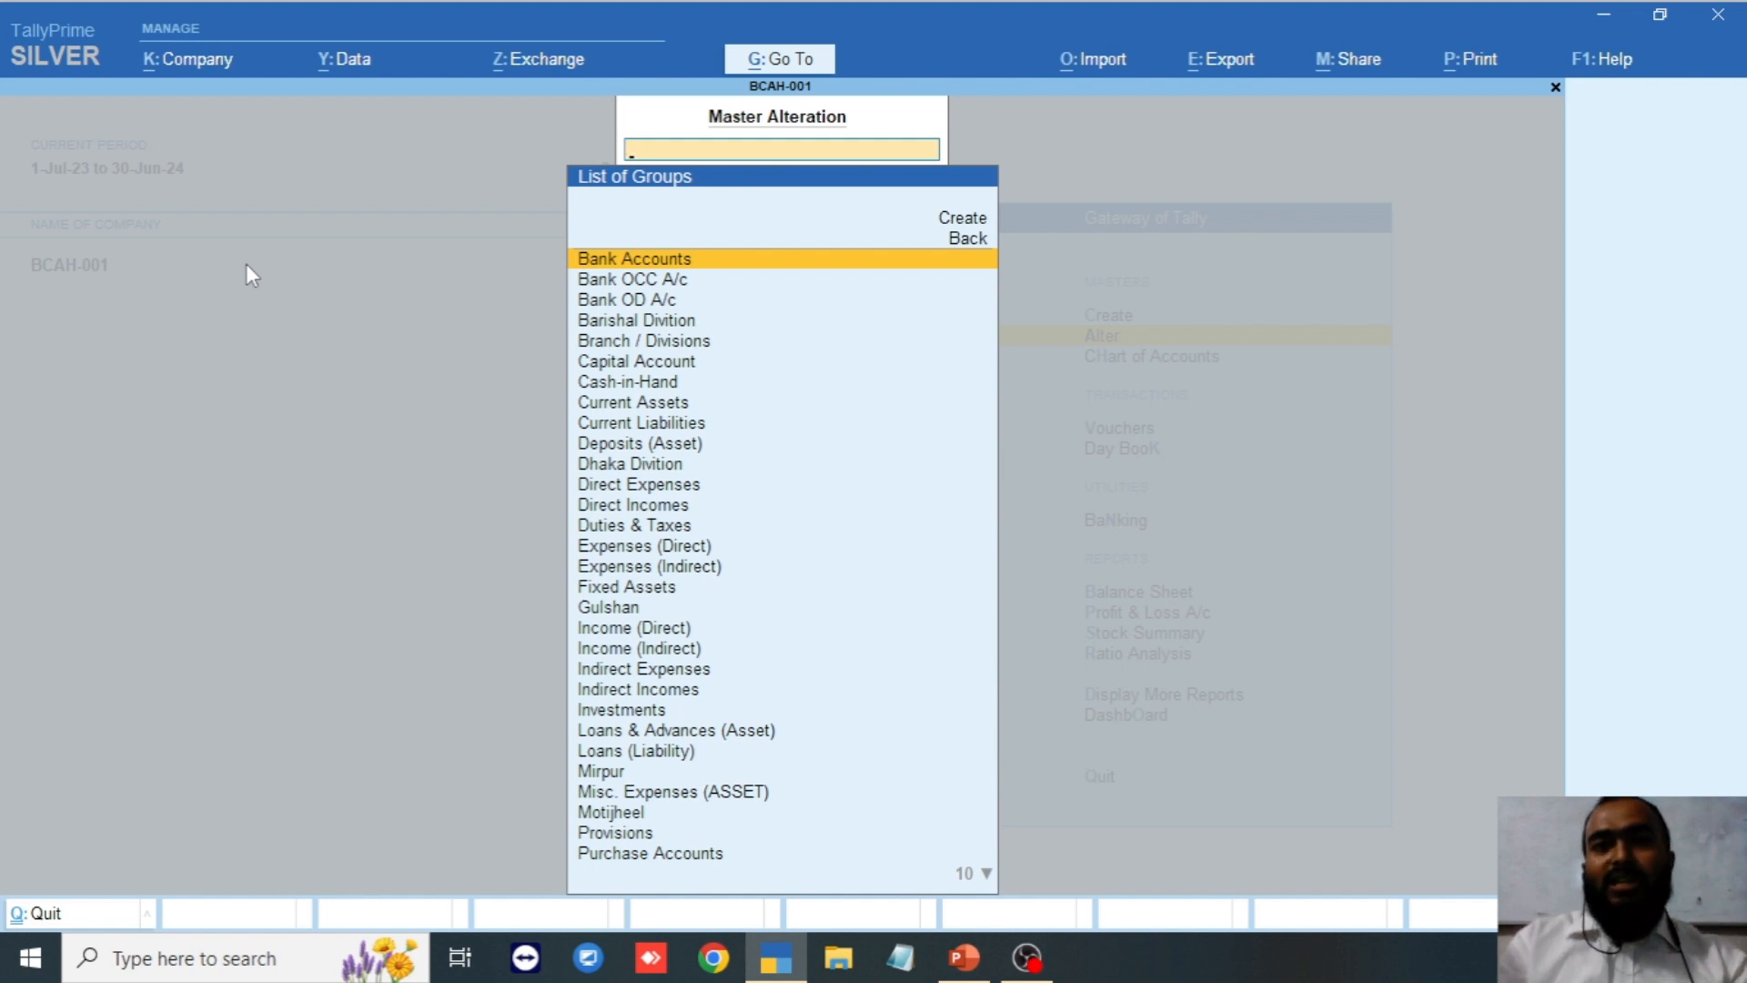
pyautogui.write('gu')
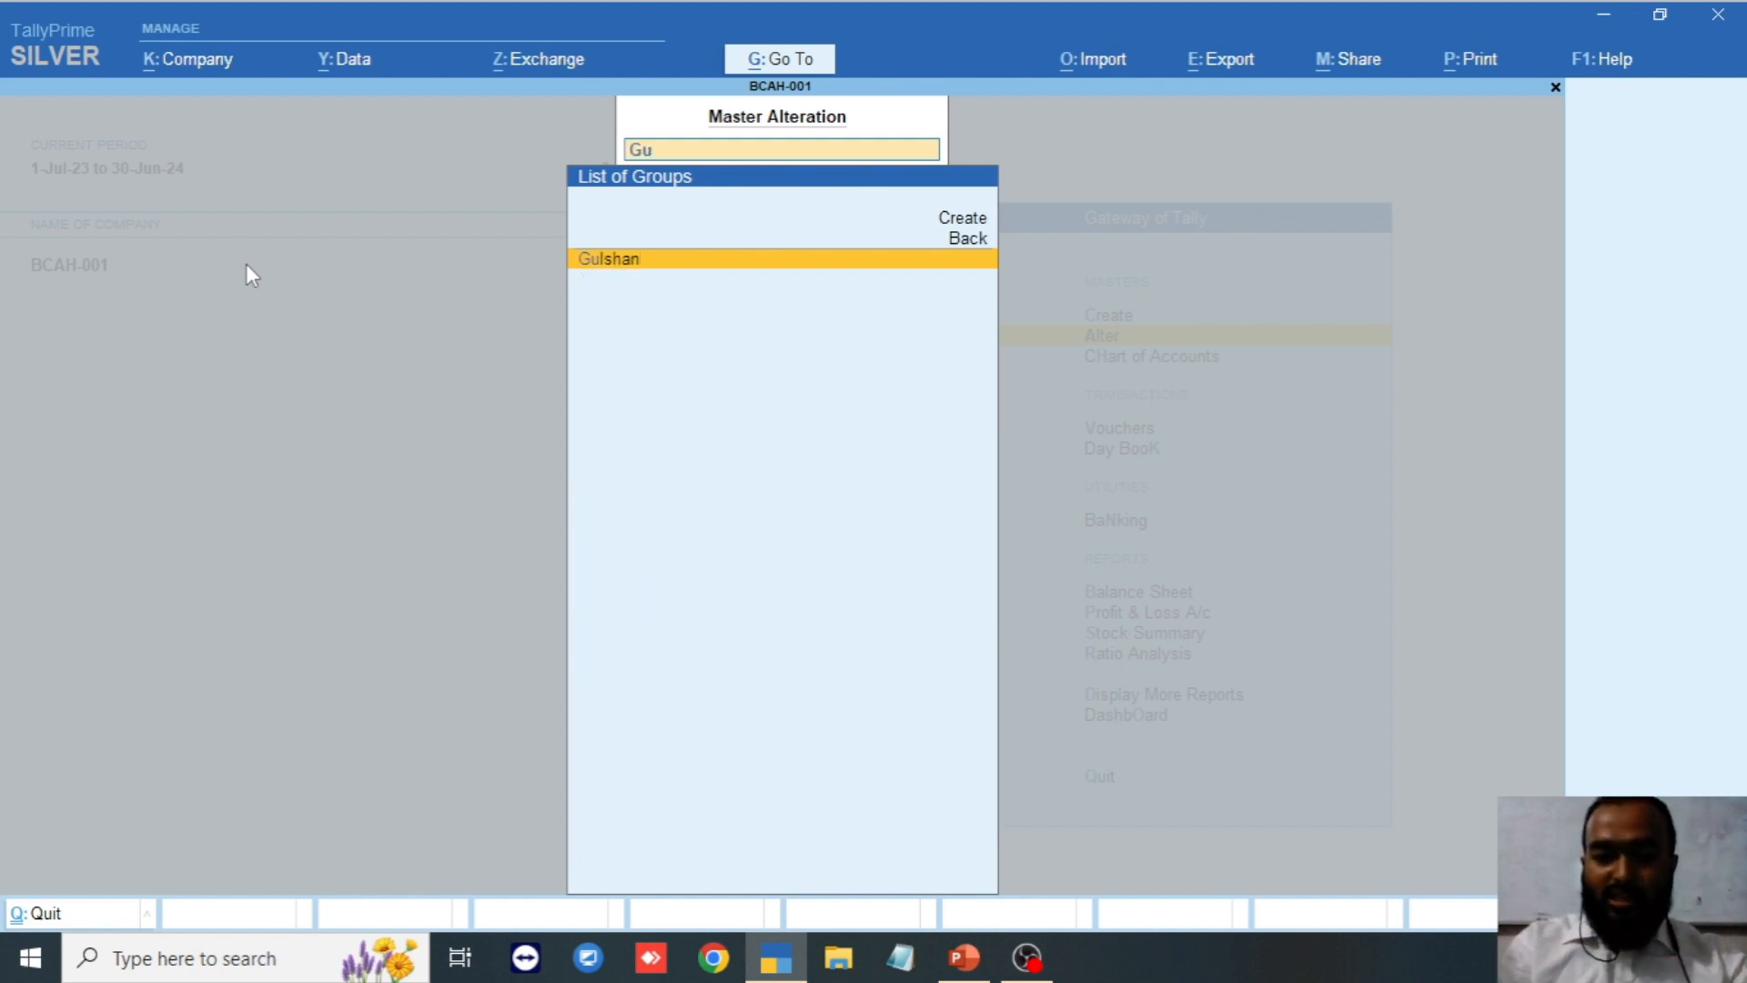
pyautogui.press('Return')
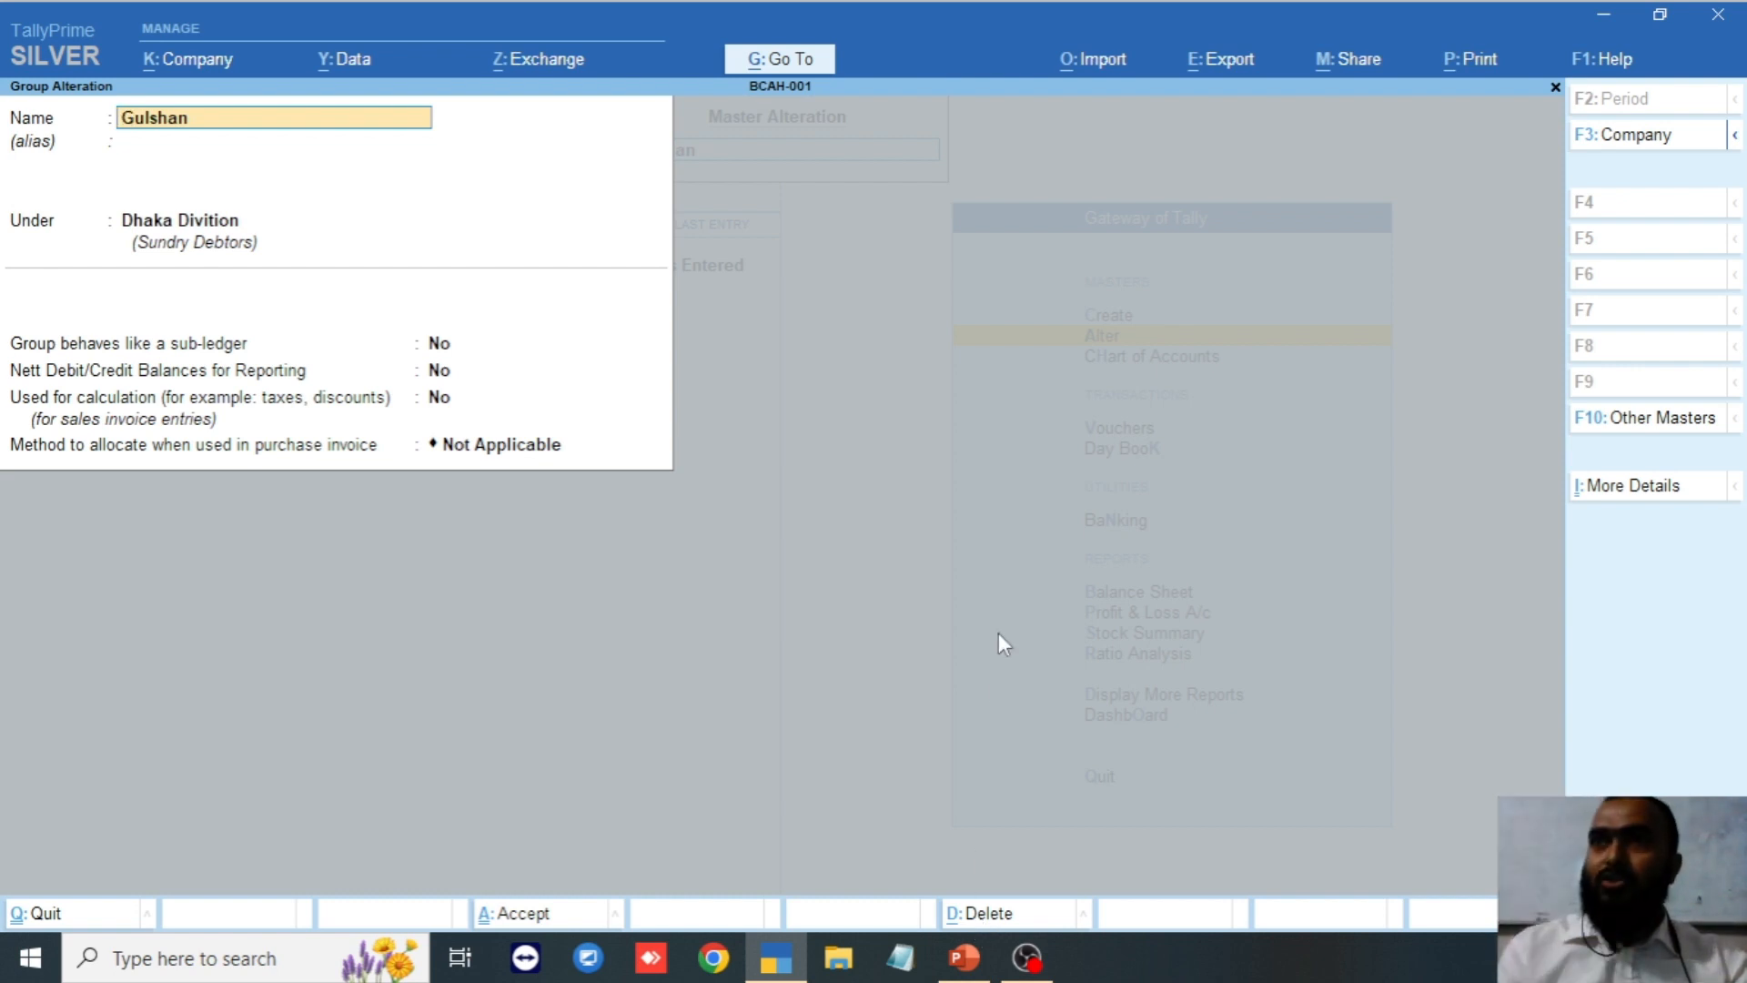
pyautogui.hotkey('alt', 'd')
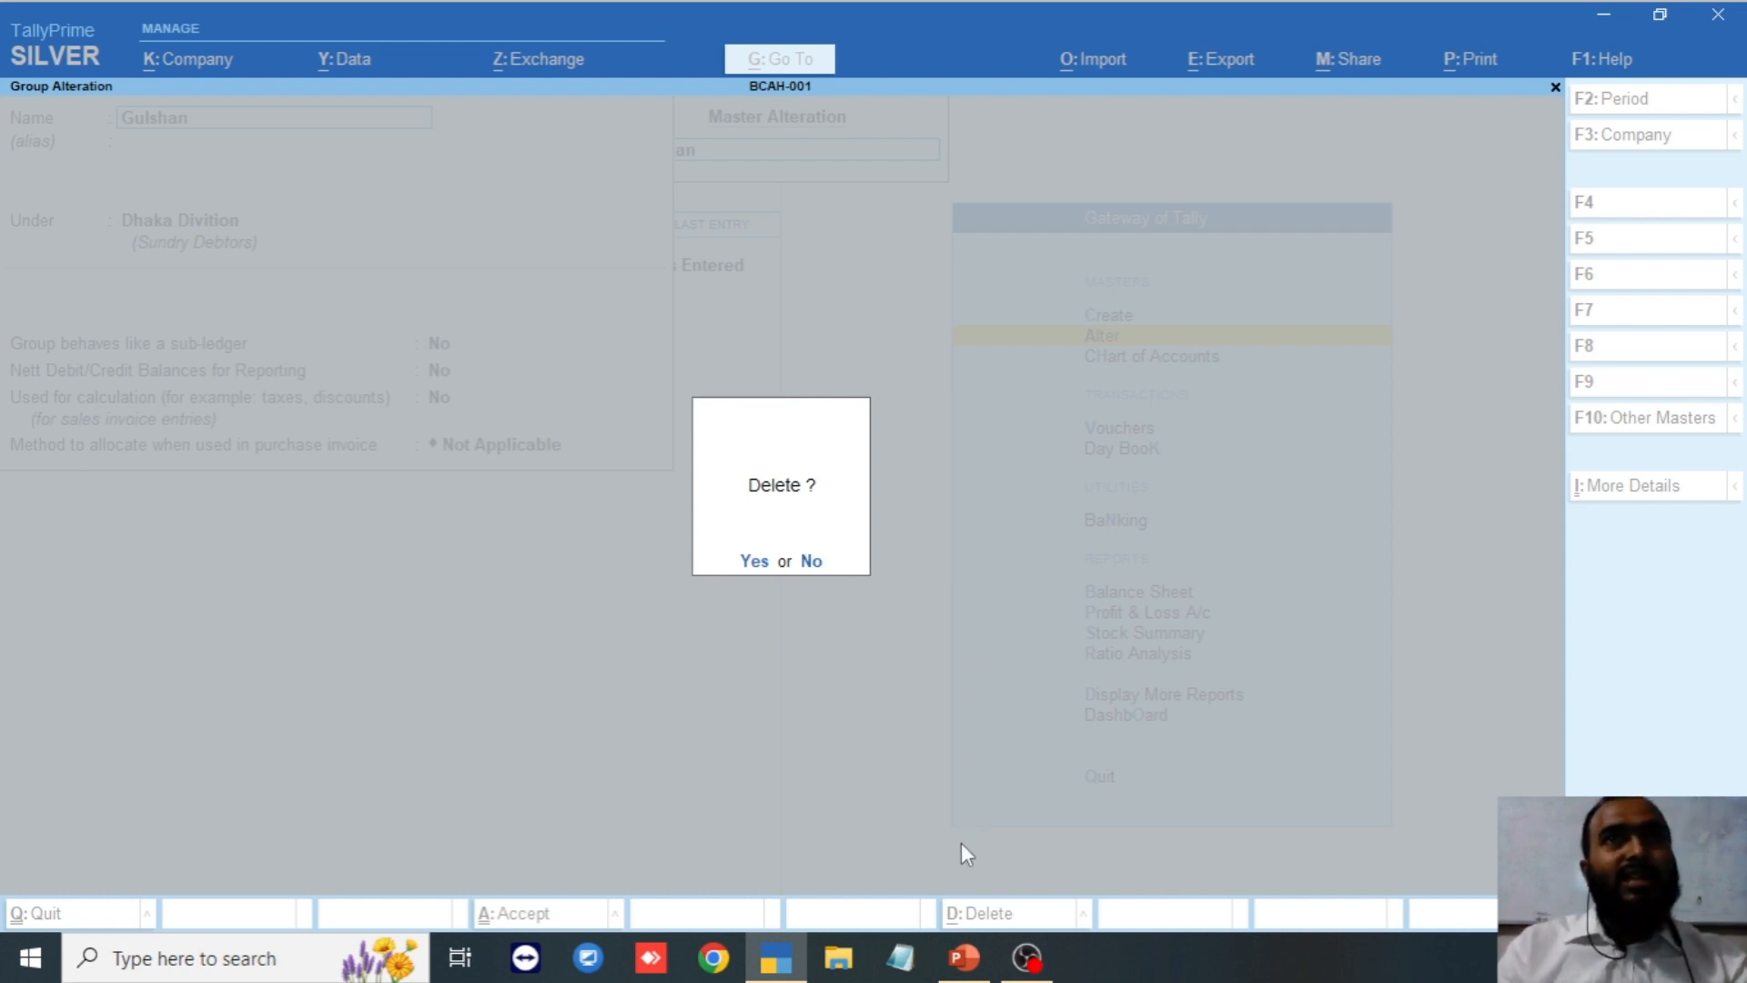
pyautogui.press('Escape')
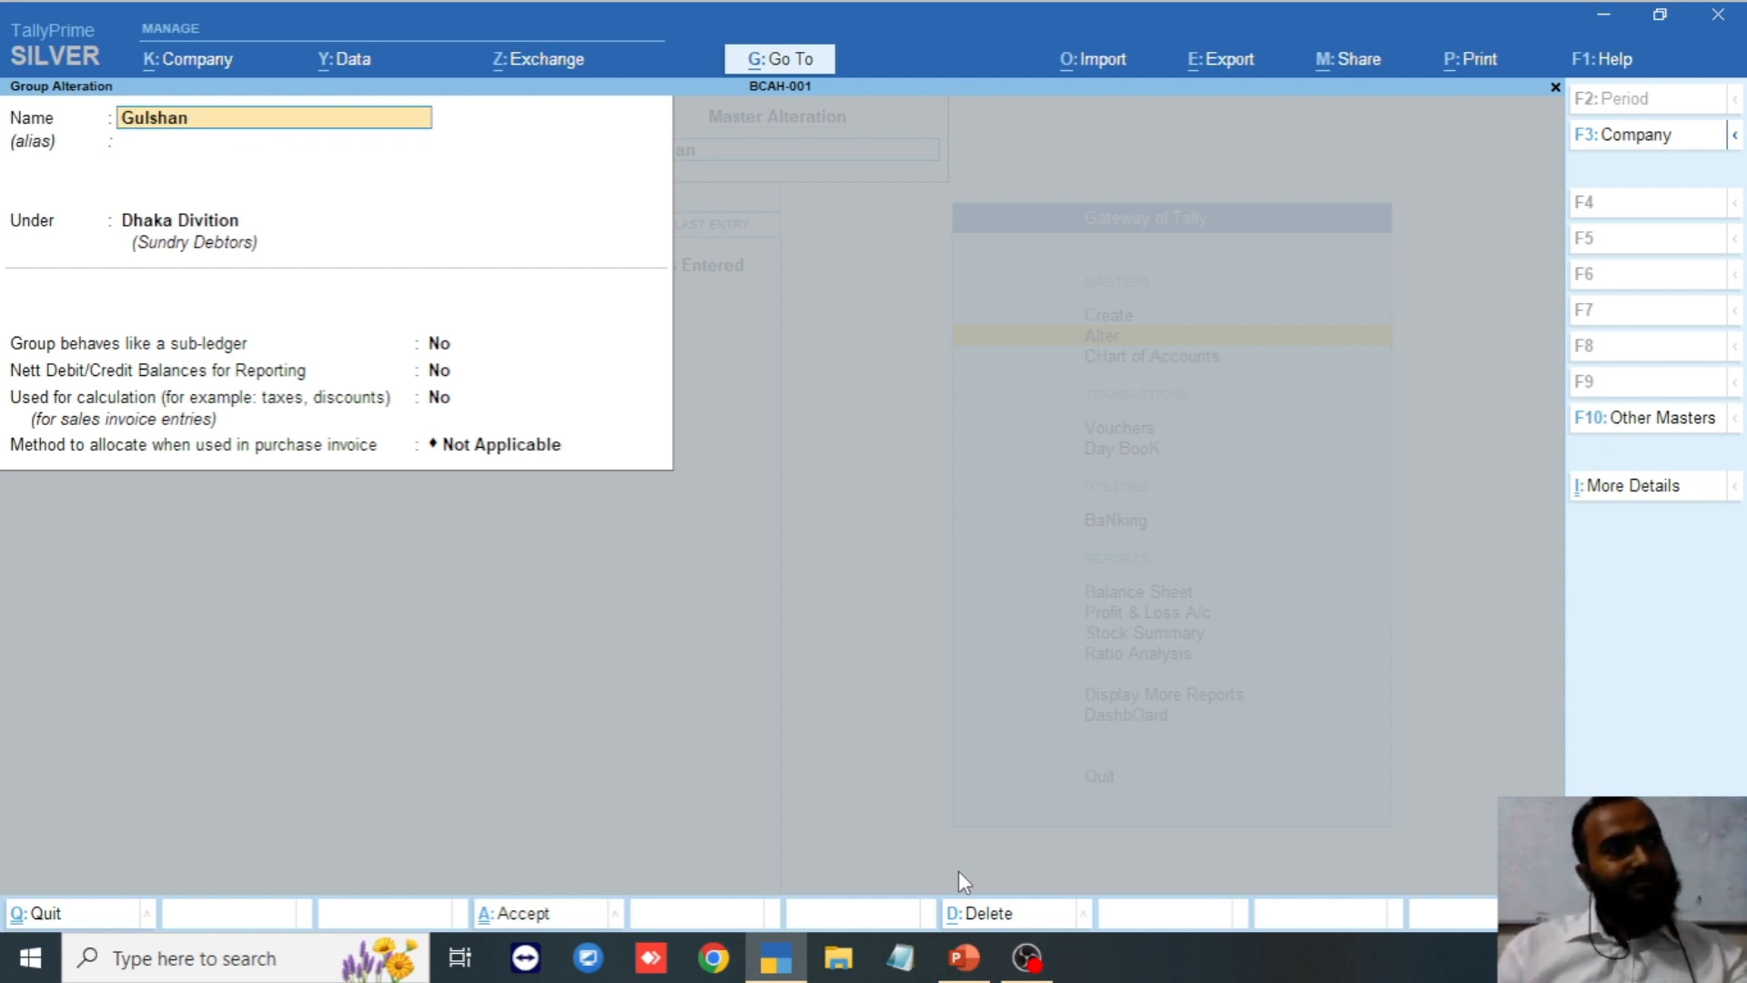
# Return to Gateway of Tally and open Master Creation's list of masters.
pyautogui.press('Escape')
pyautogui.press('Escape')
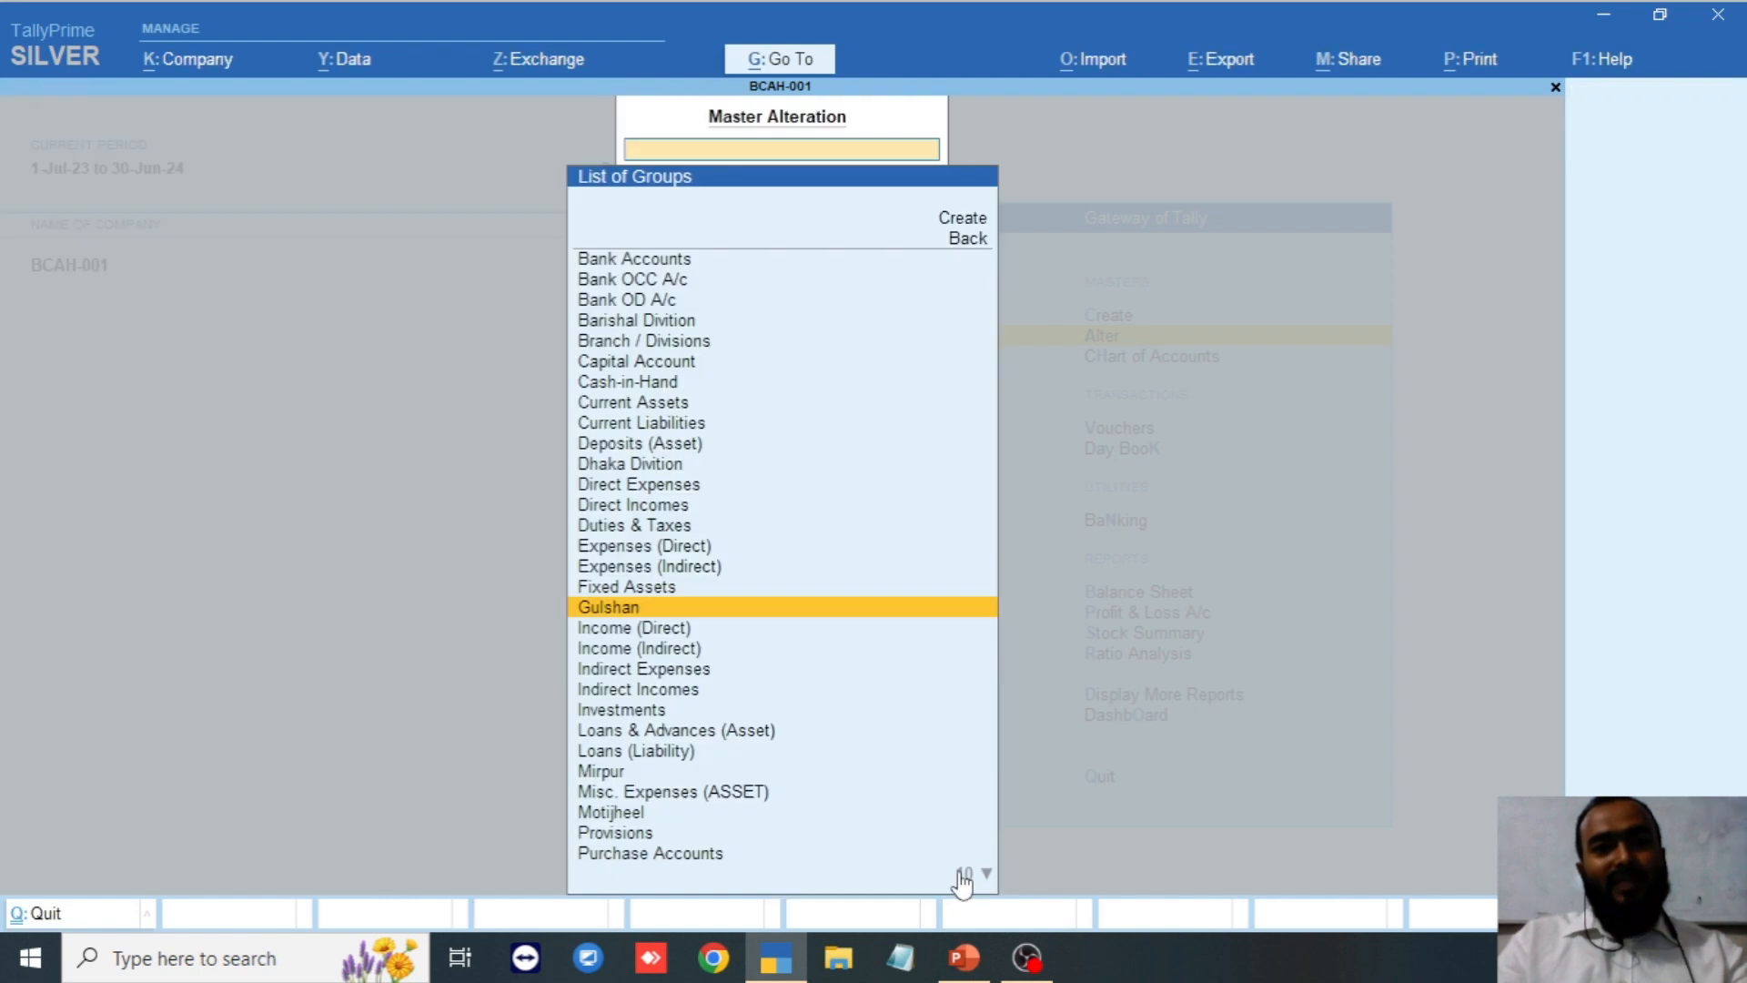
pyautogui.press('Escape')
pyautogui.press('Escape')
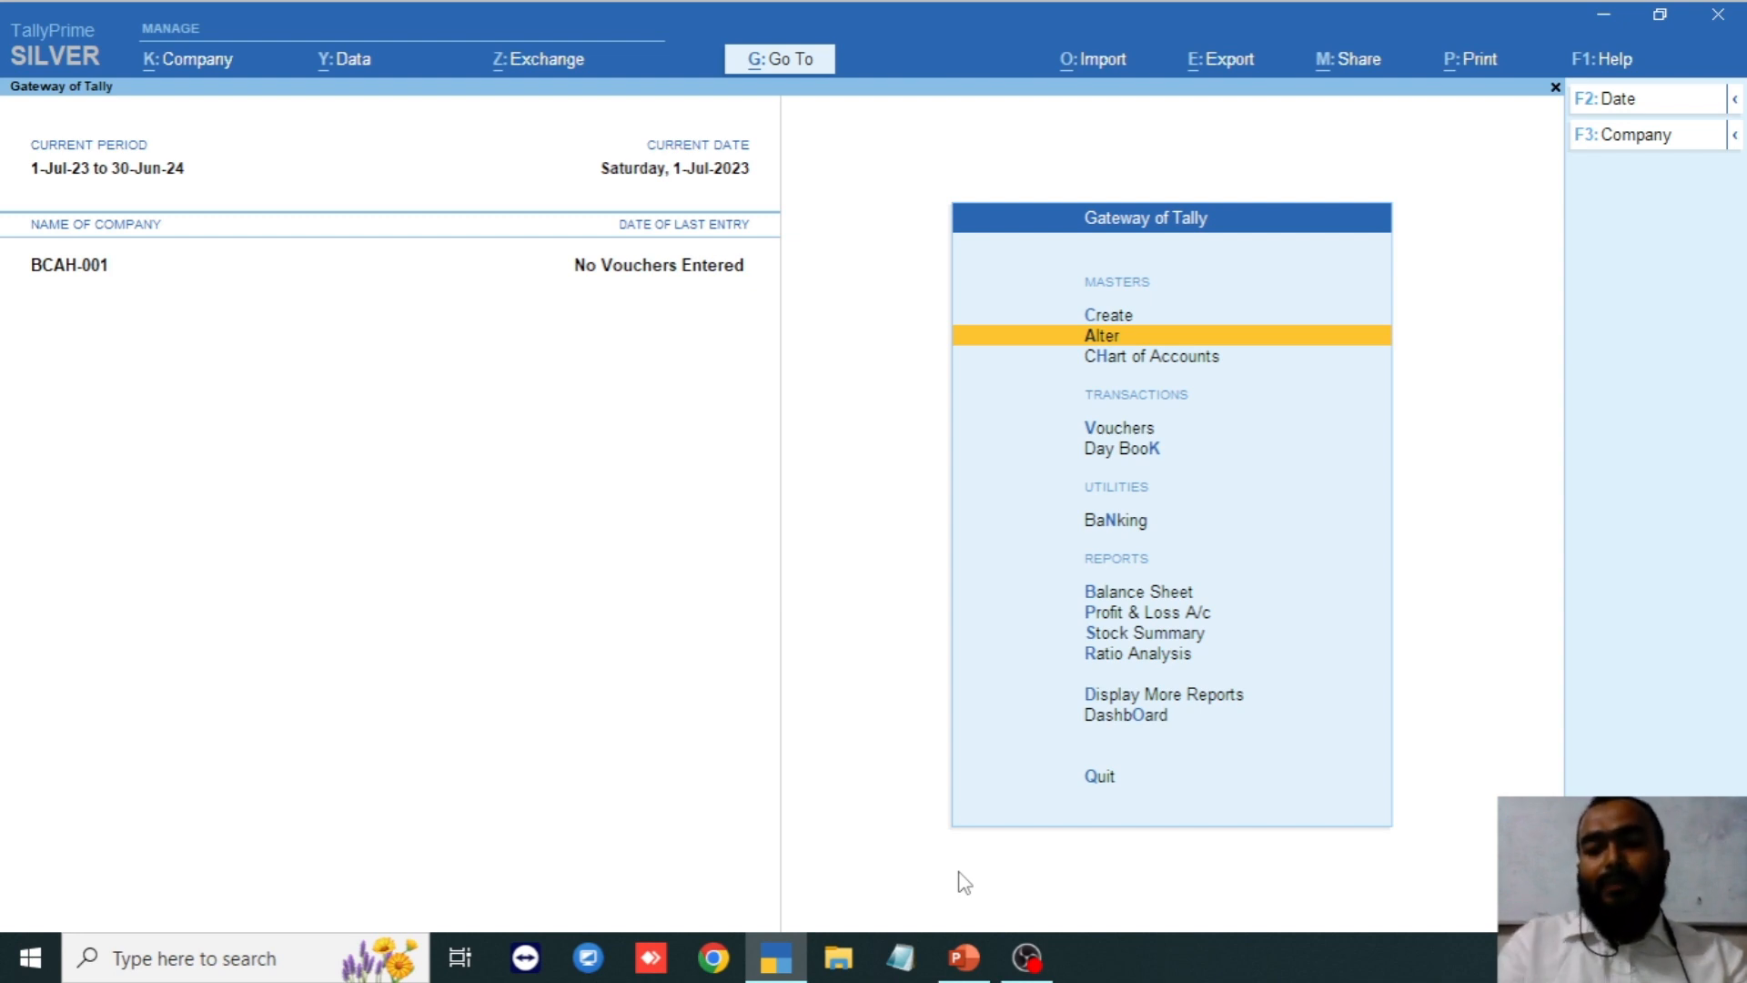
pyautogui.press('Up')
pyautogui.press('Return')
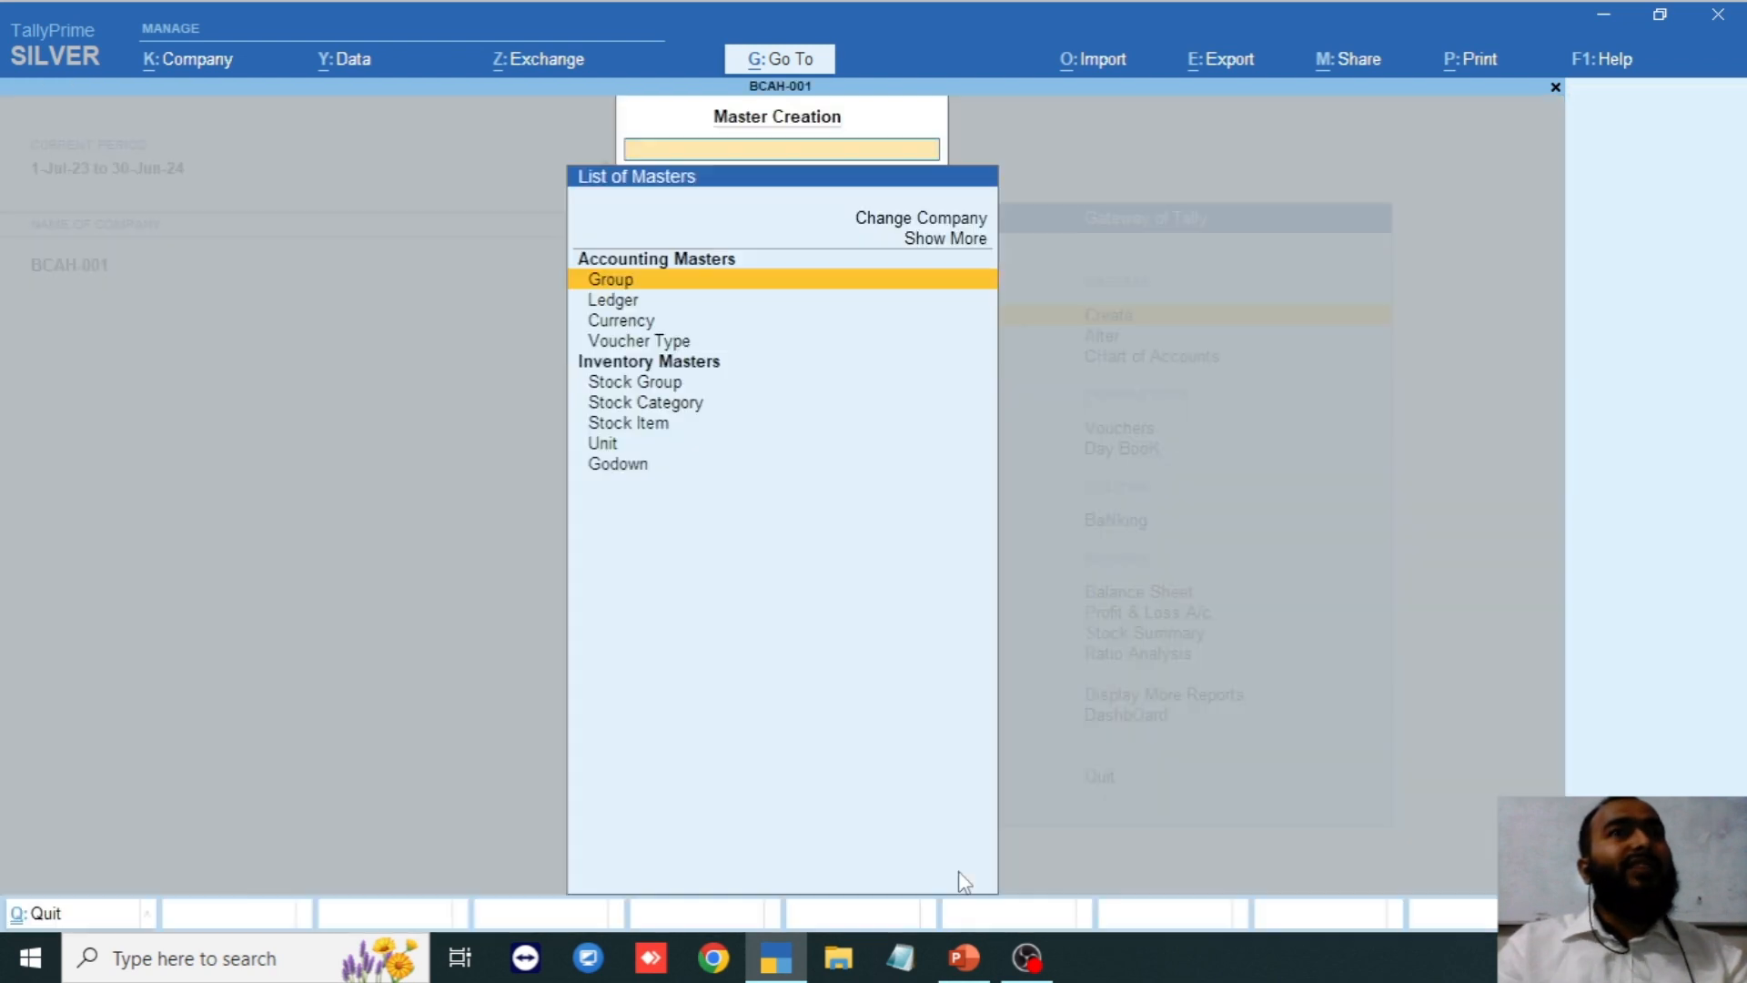
# Start a new group and enter the trial name Abc.
pyautogui.press('Down')
pyautogui.press('Up')
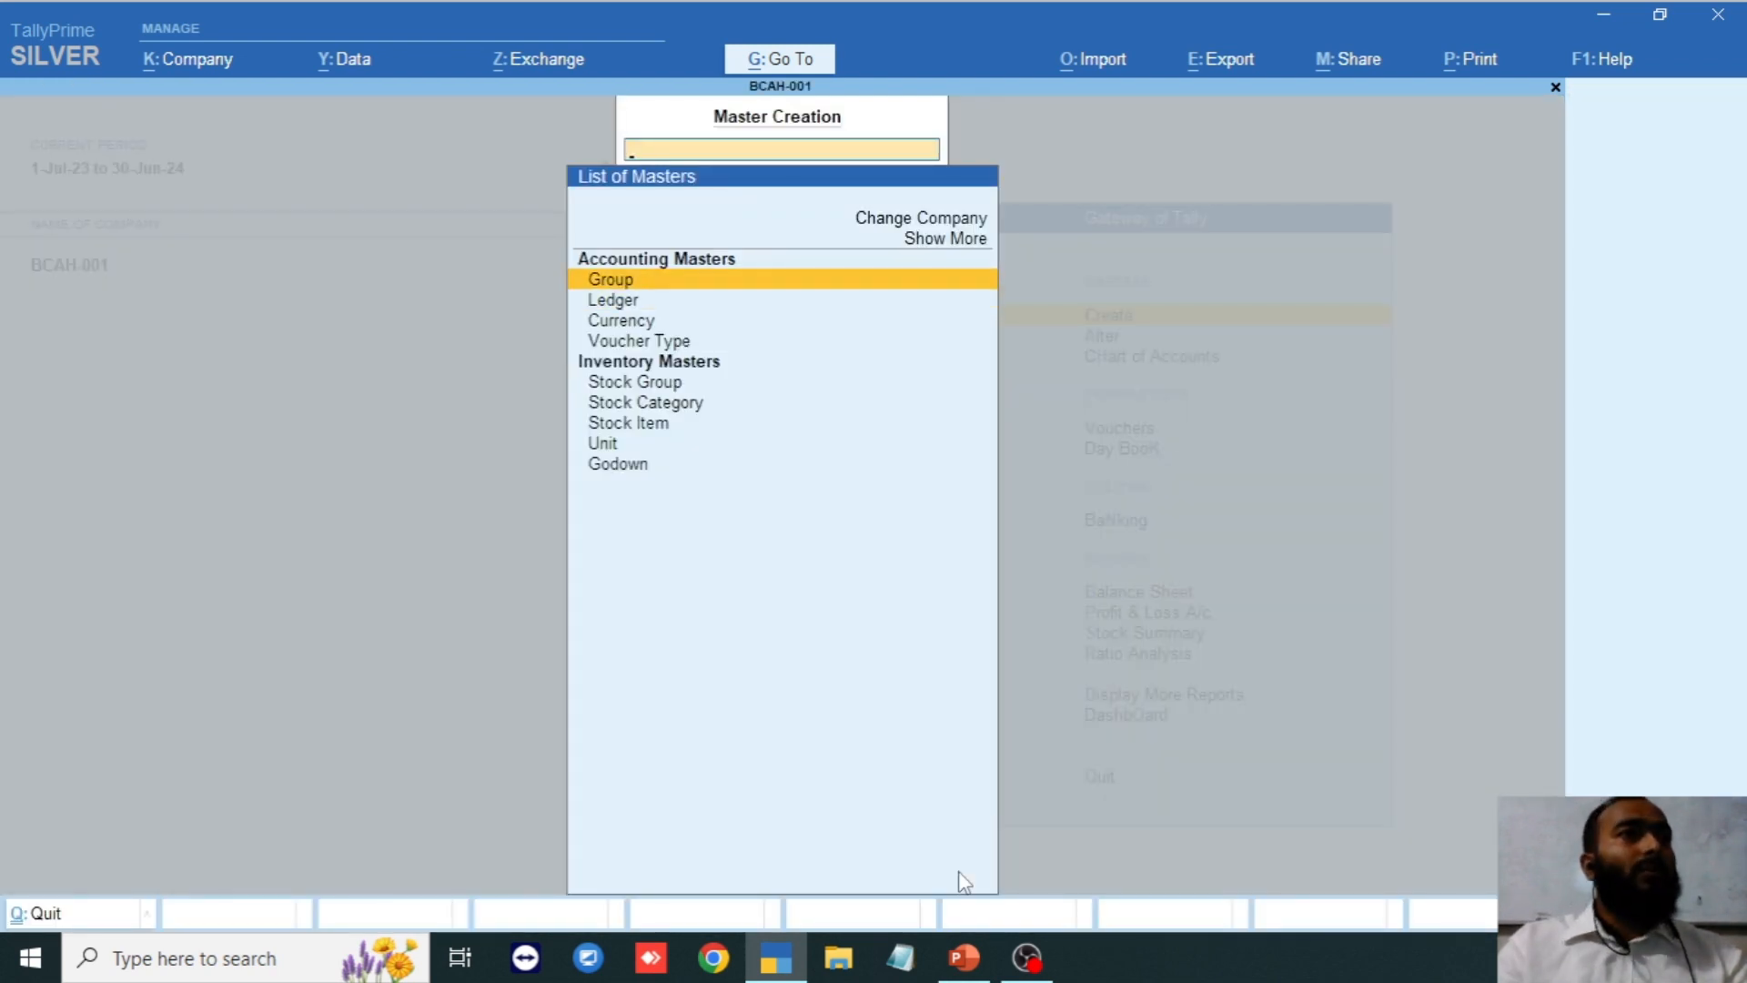
pyautogui.press('Return')
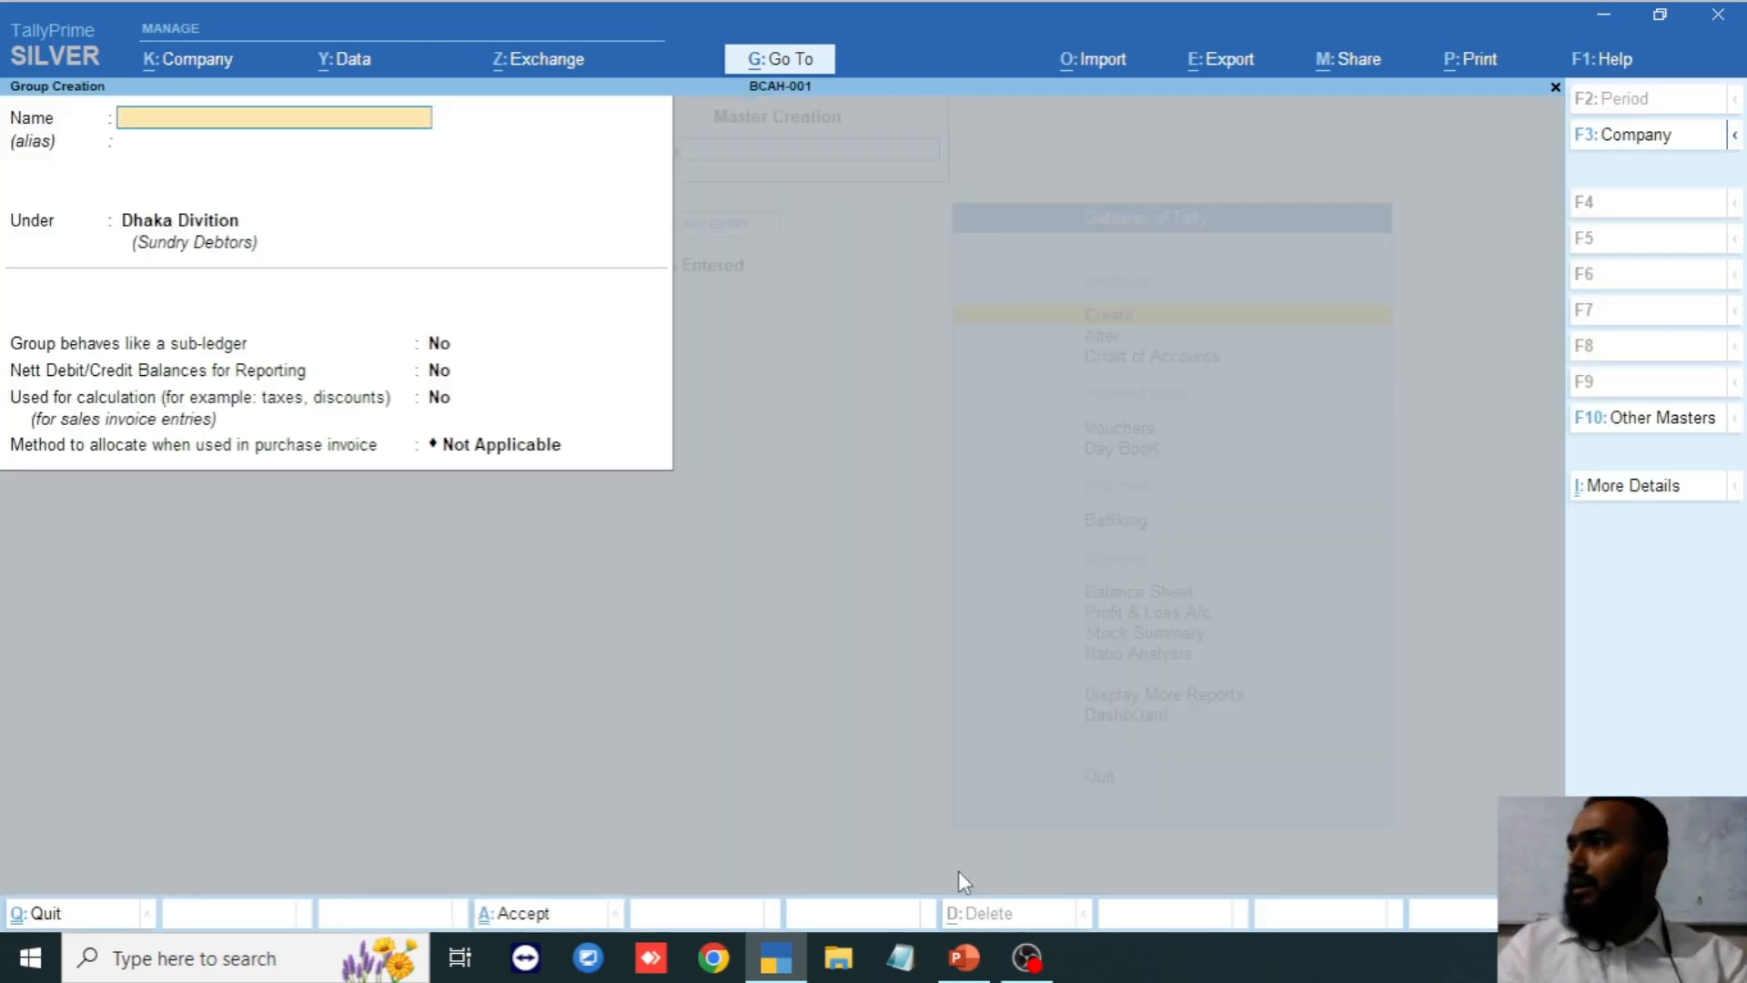
pyautogui.write('Dsfsdfs')
pyautogui.press('BackSpace')
pyautogui.press('BackSpace')
pyautogui.press('BackSpace')
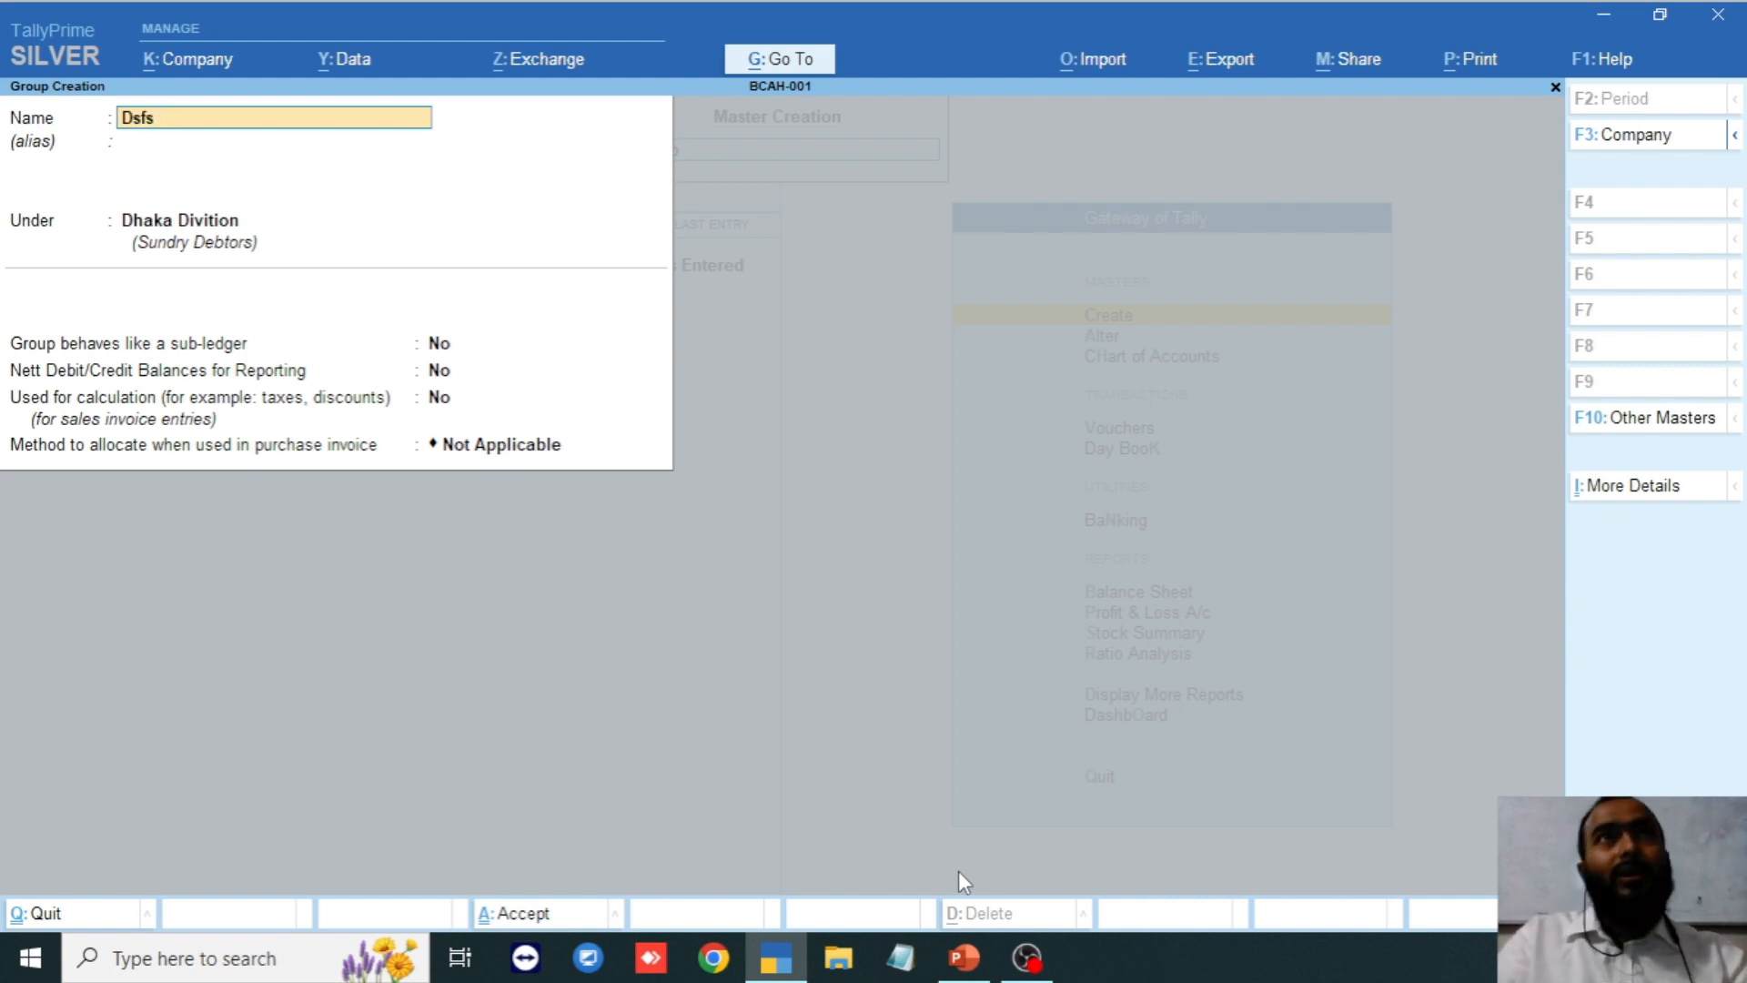
pyautogui.press('BackSpace')
pyautogui.press('BackSpace')
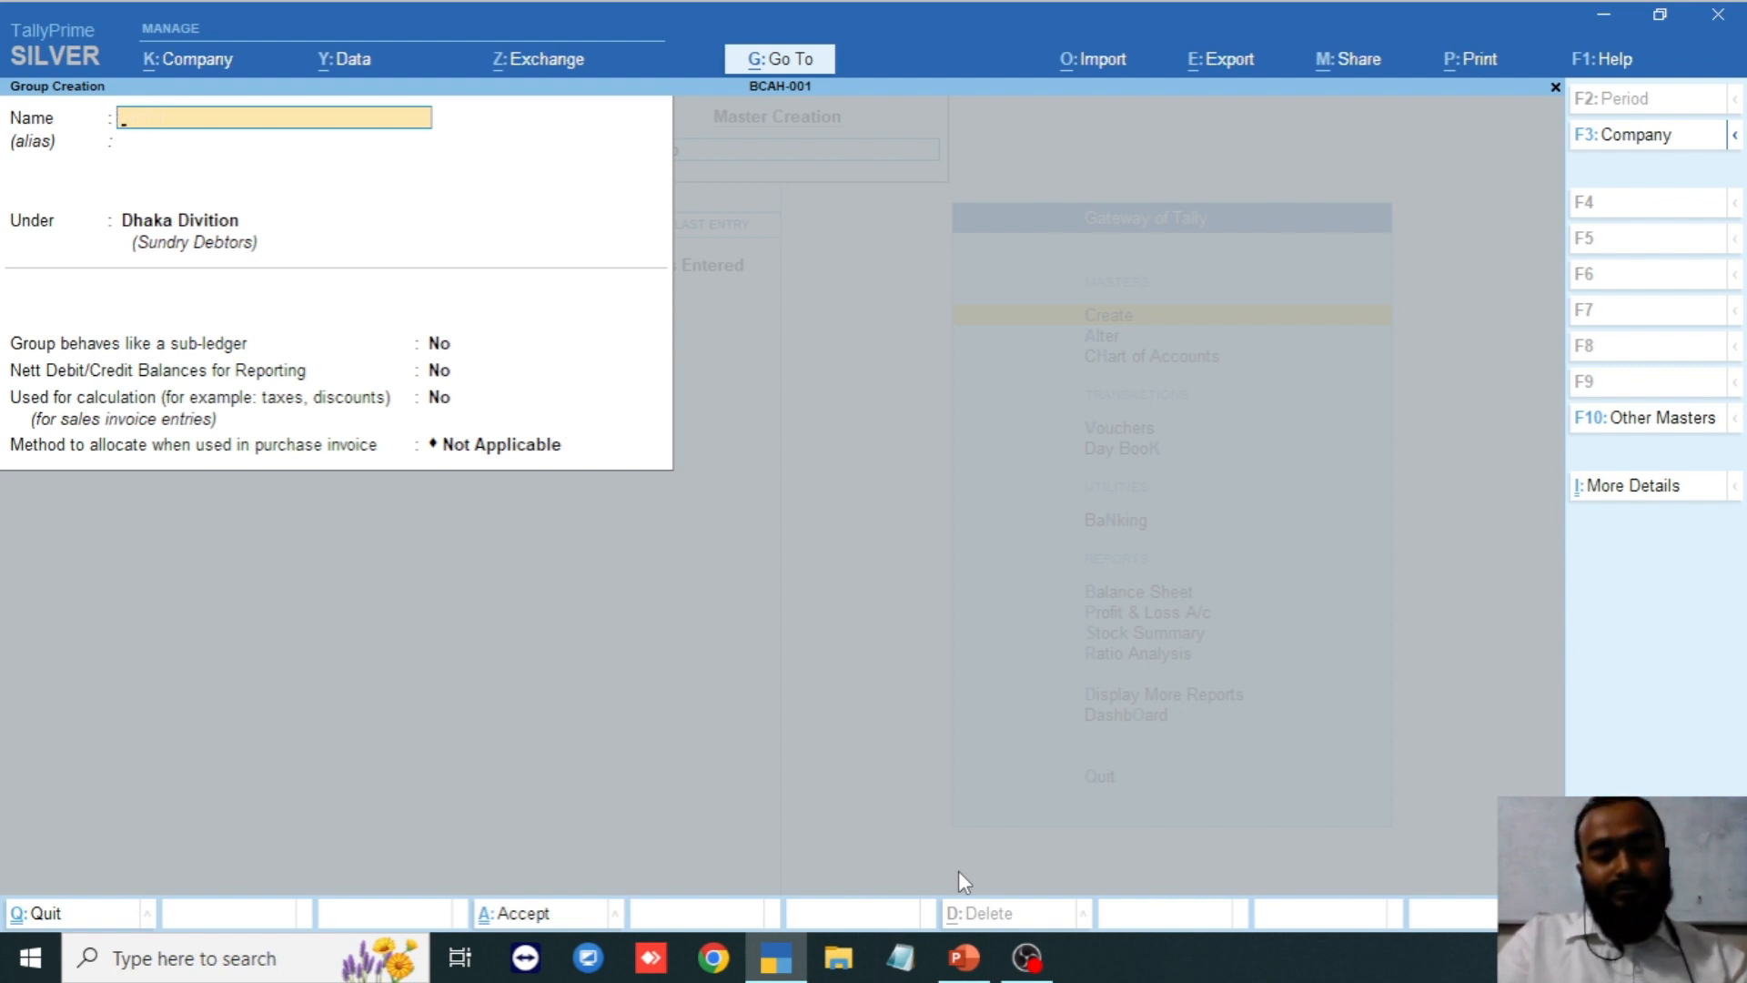
pyautogui.write('Abc')
pyautogui.press('Return')
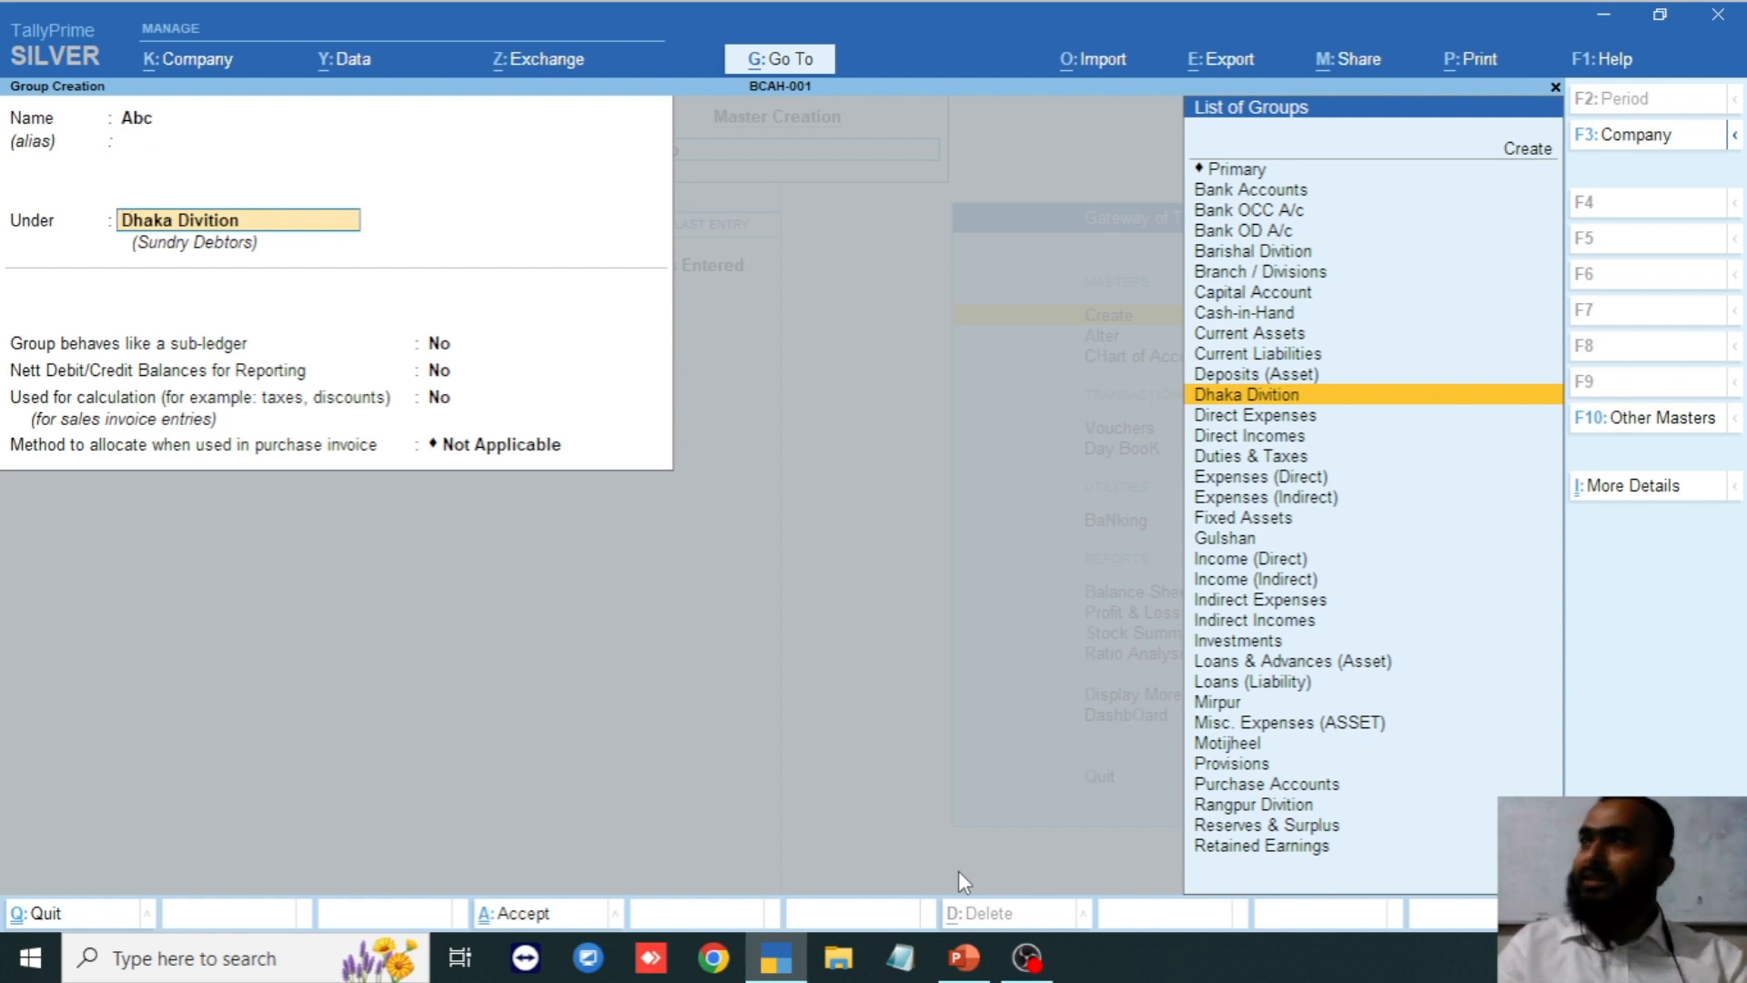
# Clear the Under field and quit the Abc group without saving.
pyautogui.press('space')
pyautogui.press('Down')
pyautogui.press('Down')
pyautogui.press('Down')
pyautogui.press('Down')
pyautogui.press('Down')
pyautogui.press('Down')
pyautogui.press('Down')
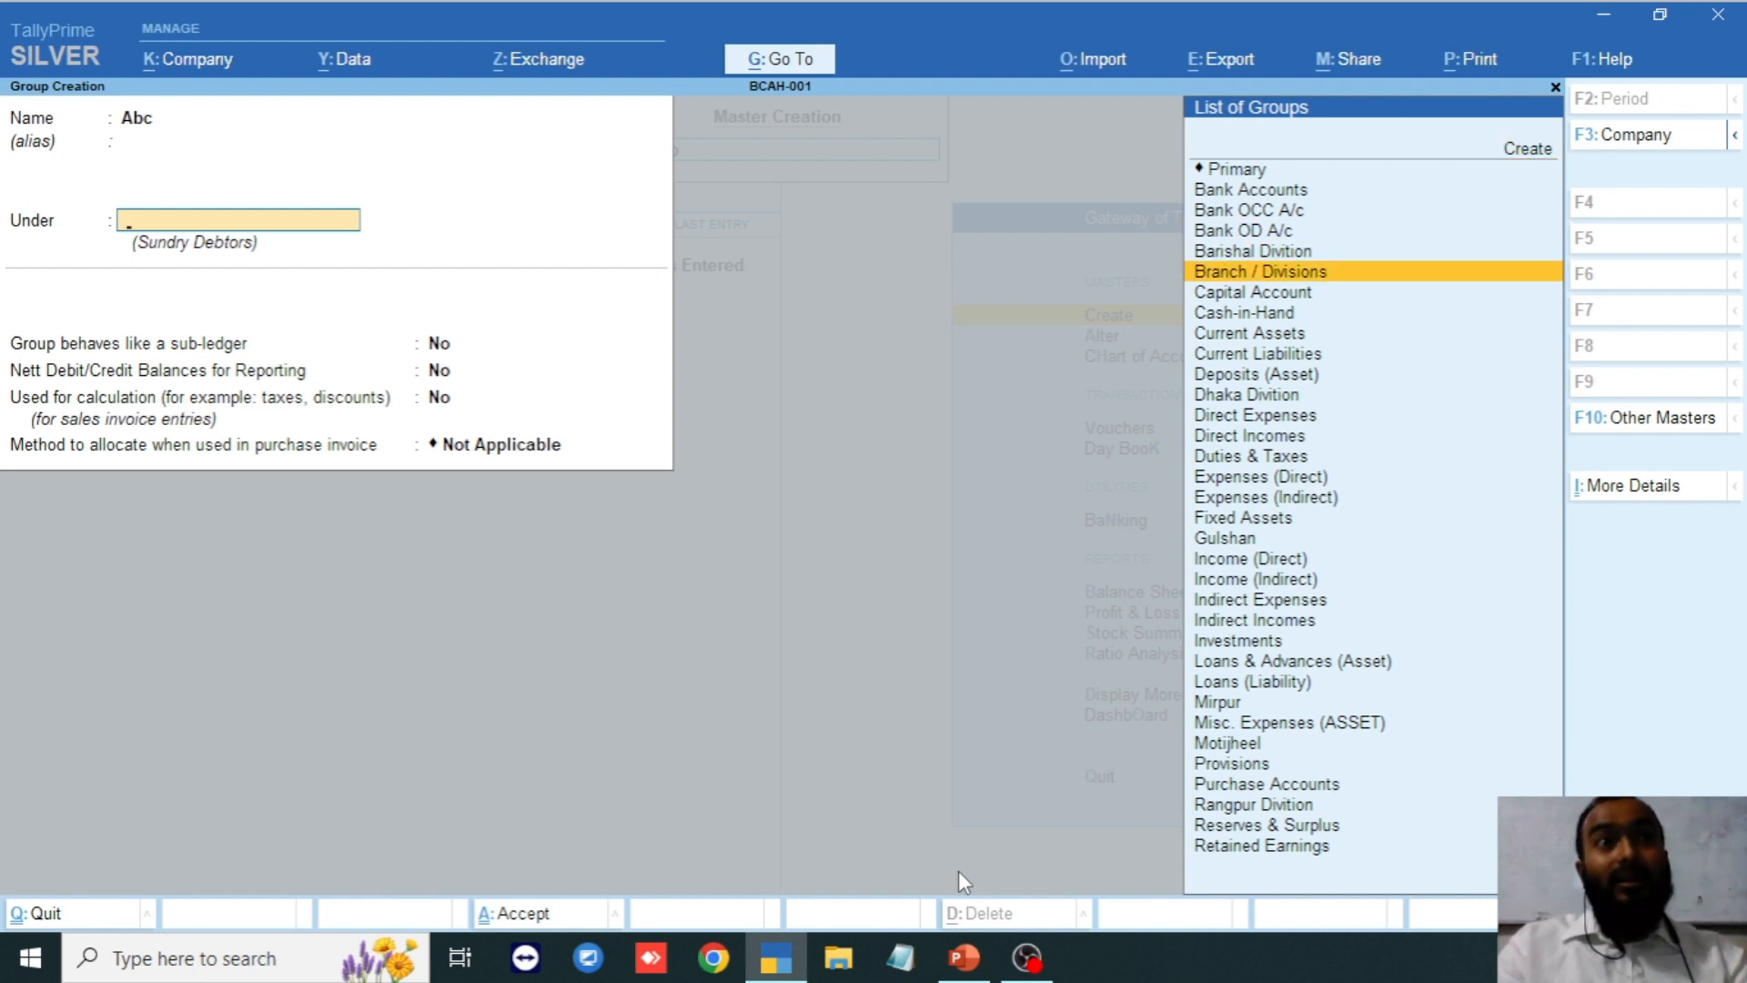
pyautogui.press('Up')
pyautogui.press('Up')
pyautogui.press('Up')
pyautogui.press('Up')
pyautogui.press('Escape')
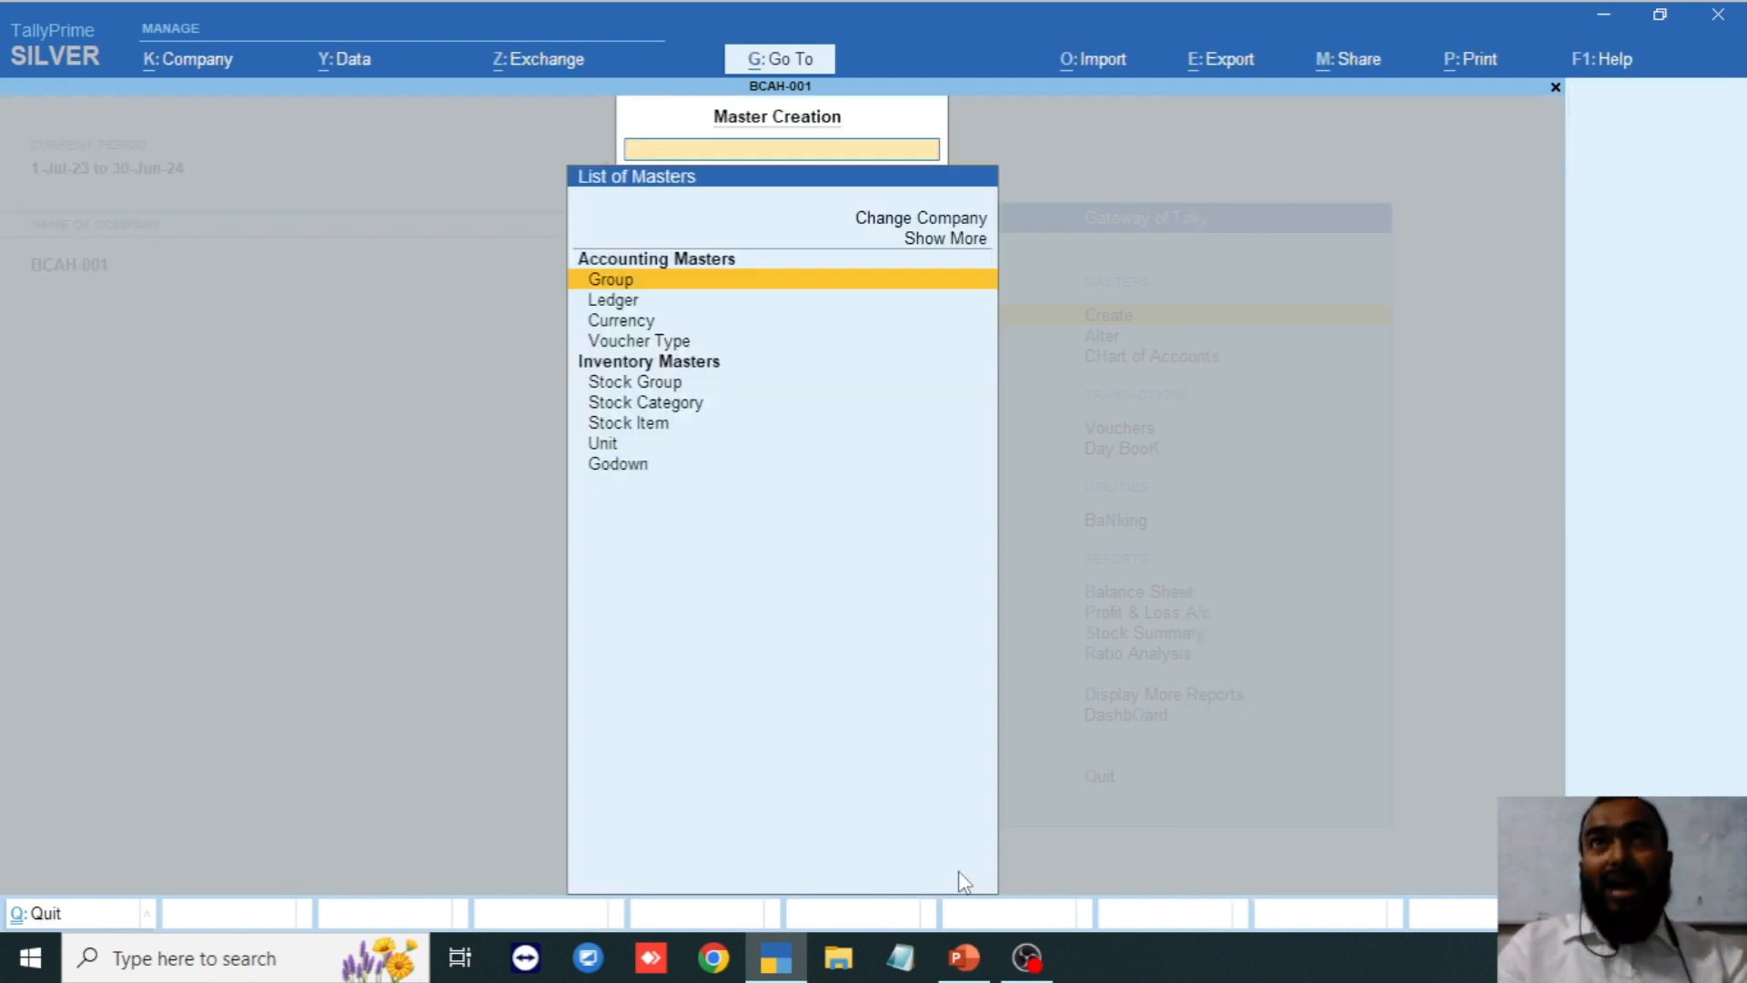
pyautogui.press('Escape')
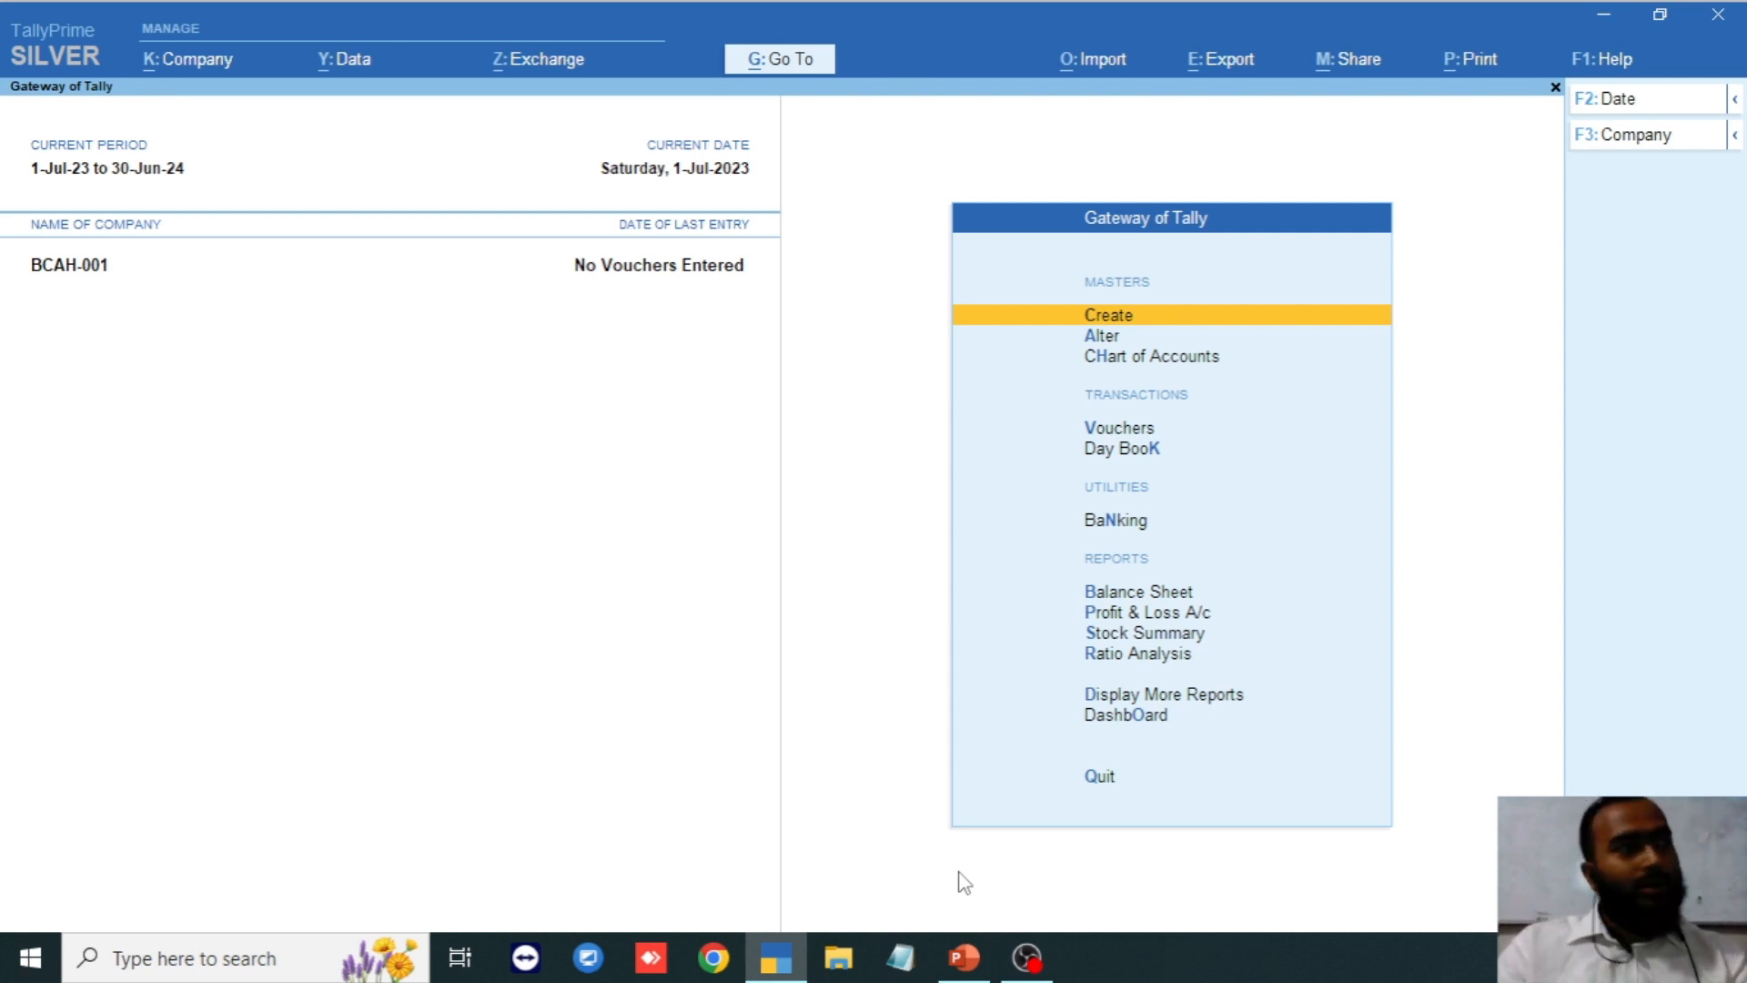
# Create the group Admin Overhead with Indirect Expenses as its parent and accept it.
pyautogui.press('Return')
pyautogui.press('Down')
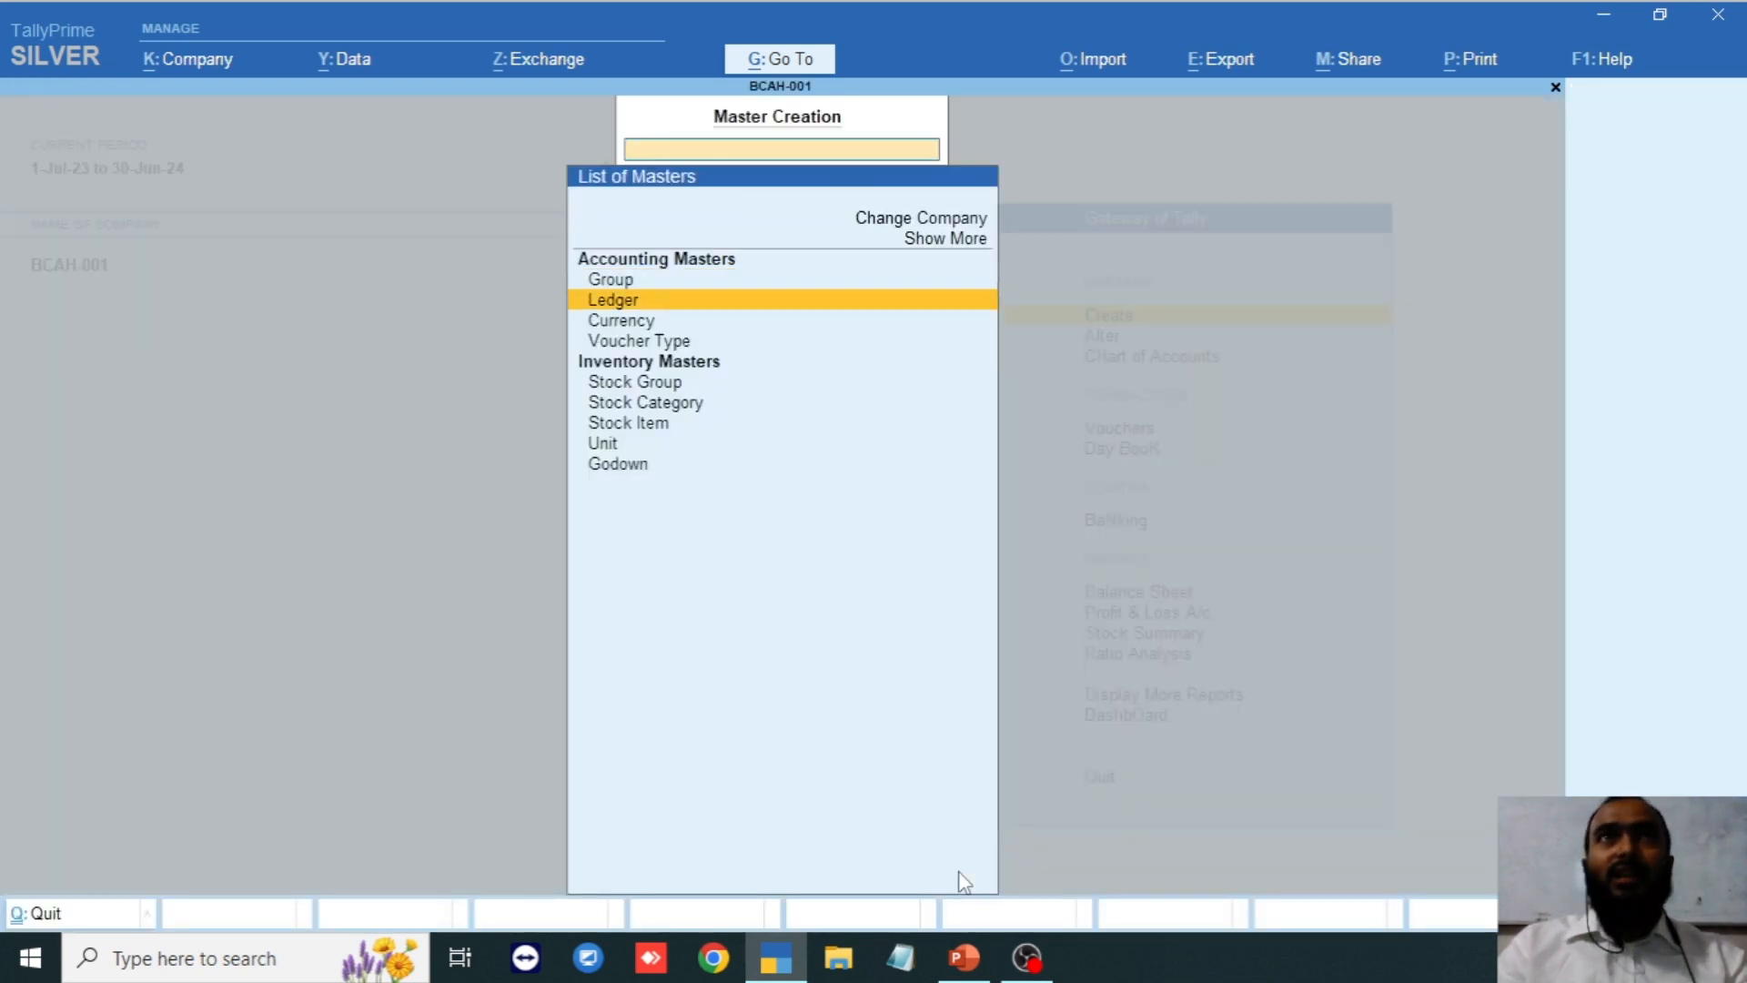
pyautogui.press('Up')
pyautogui.press('Return')
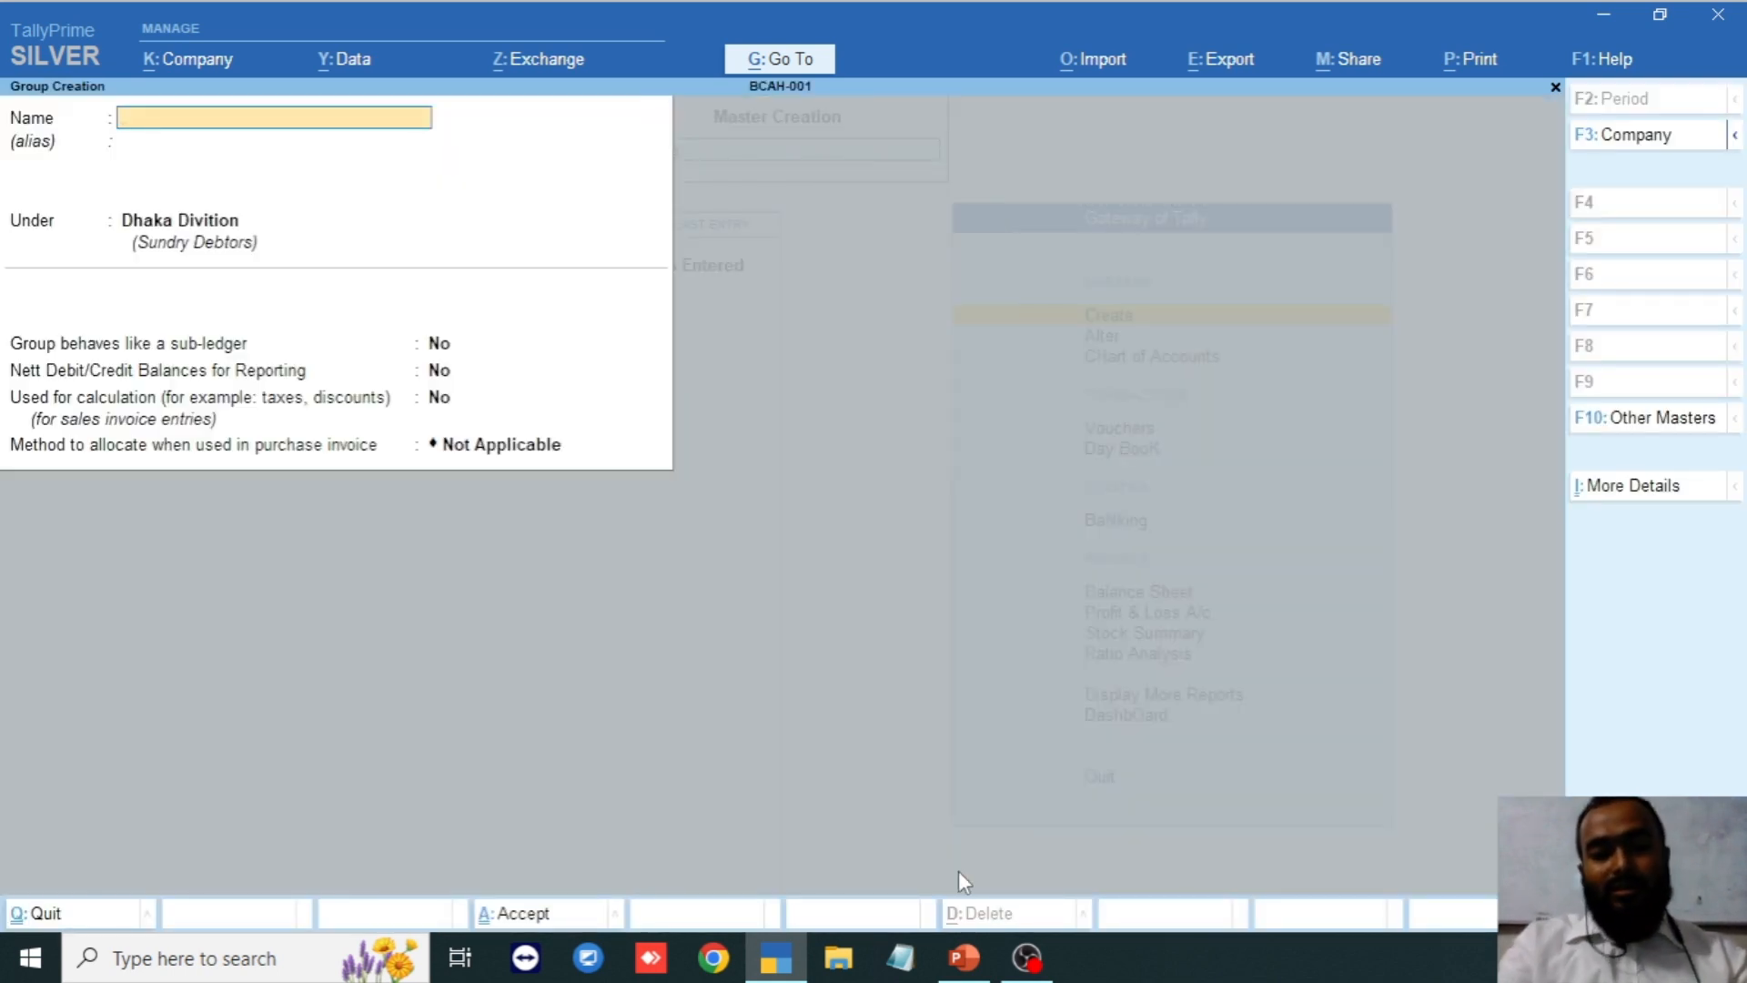
pyautogui.write('Admin')
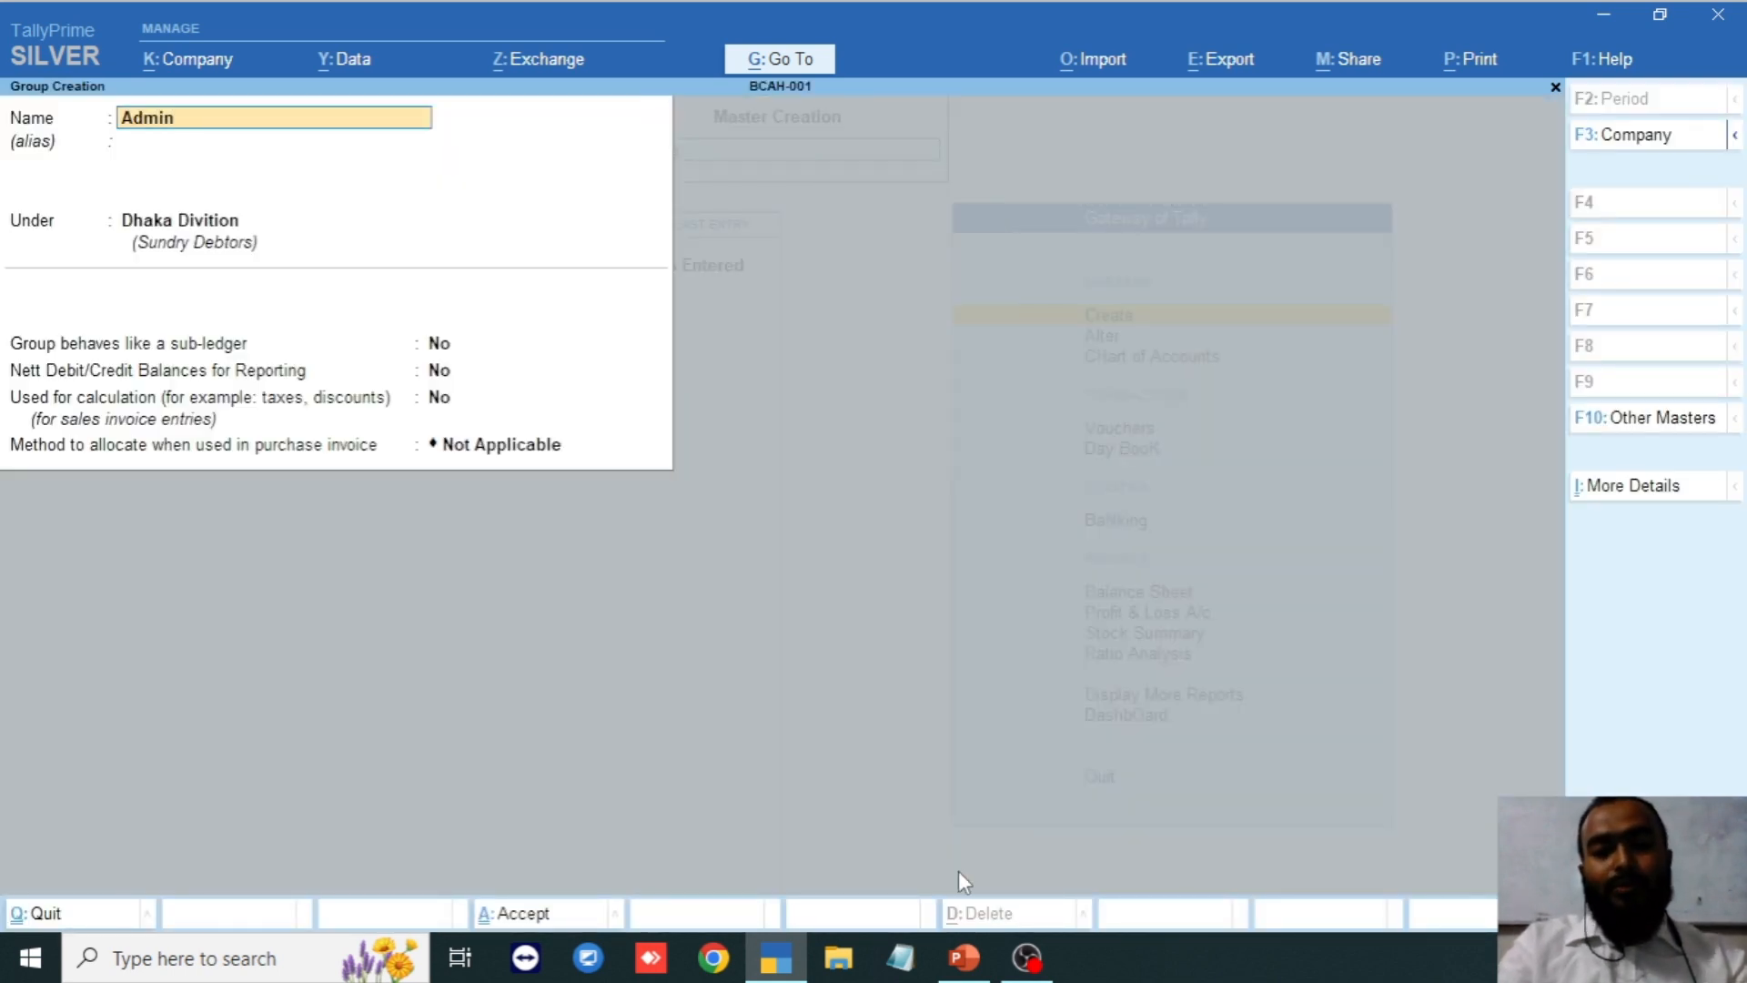
pyautogui.write(' Overhe')
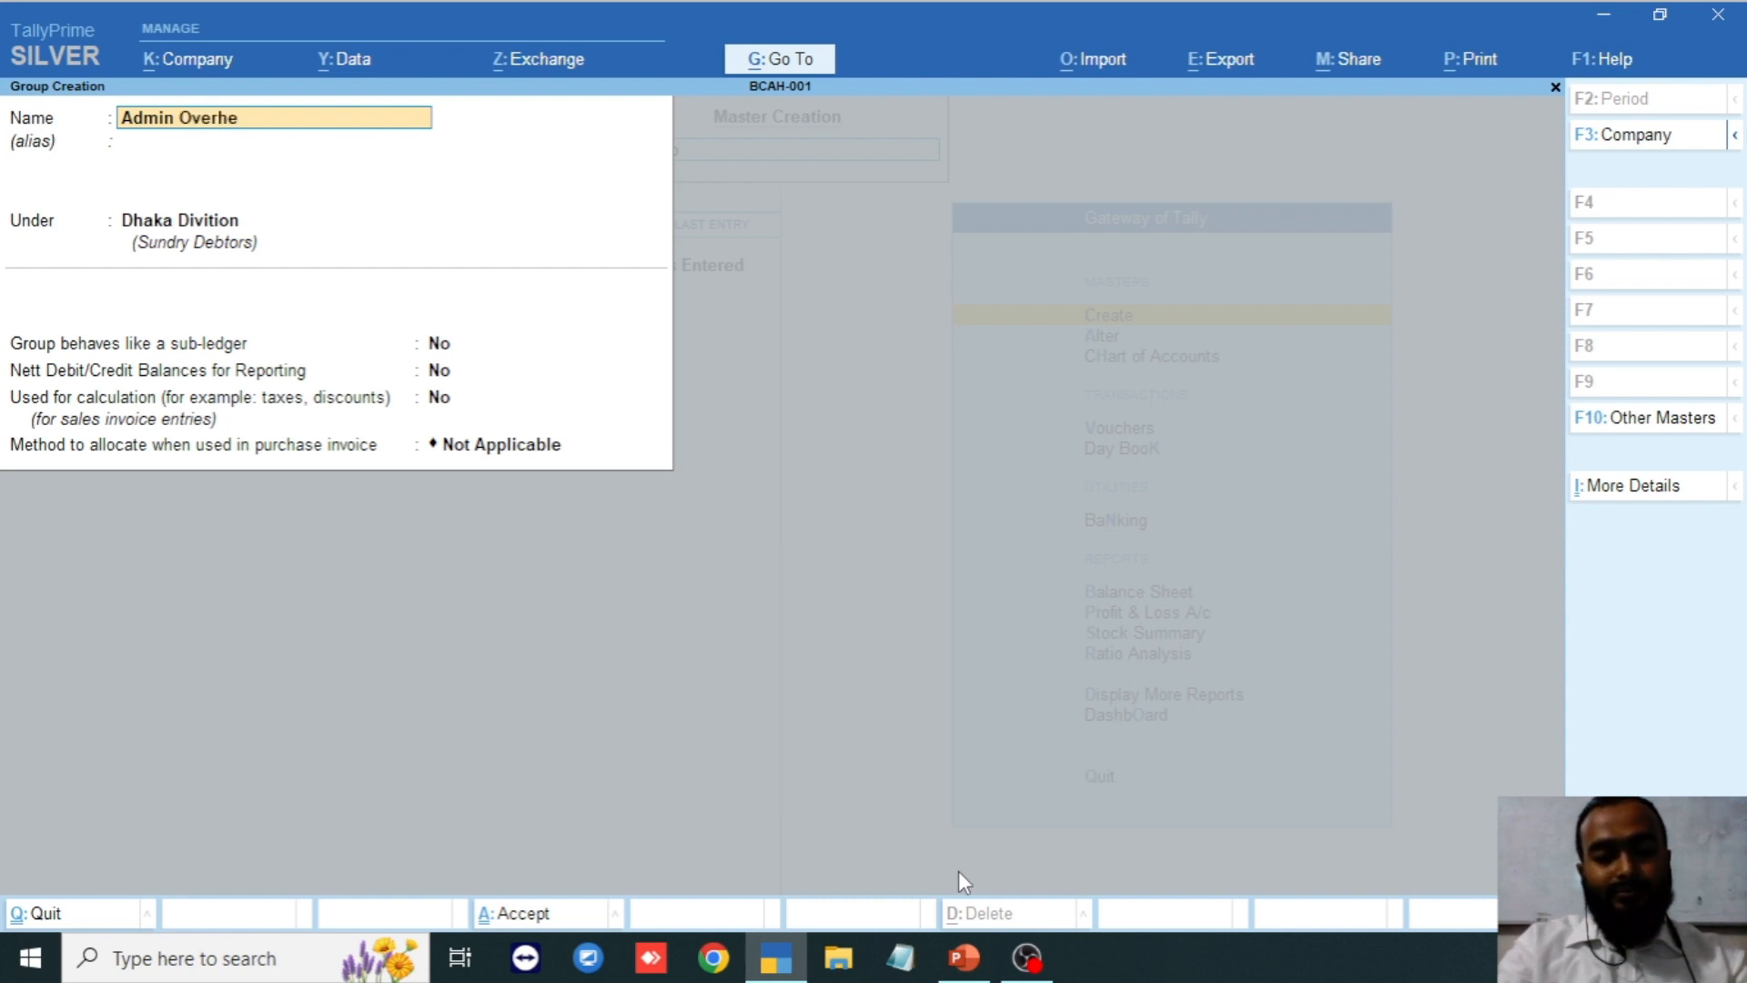
pyautogui.write('ad')
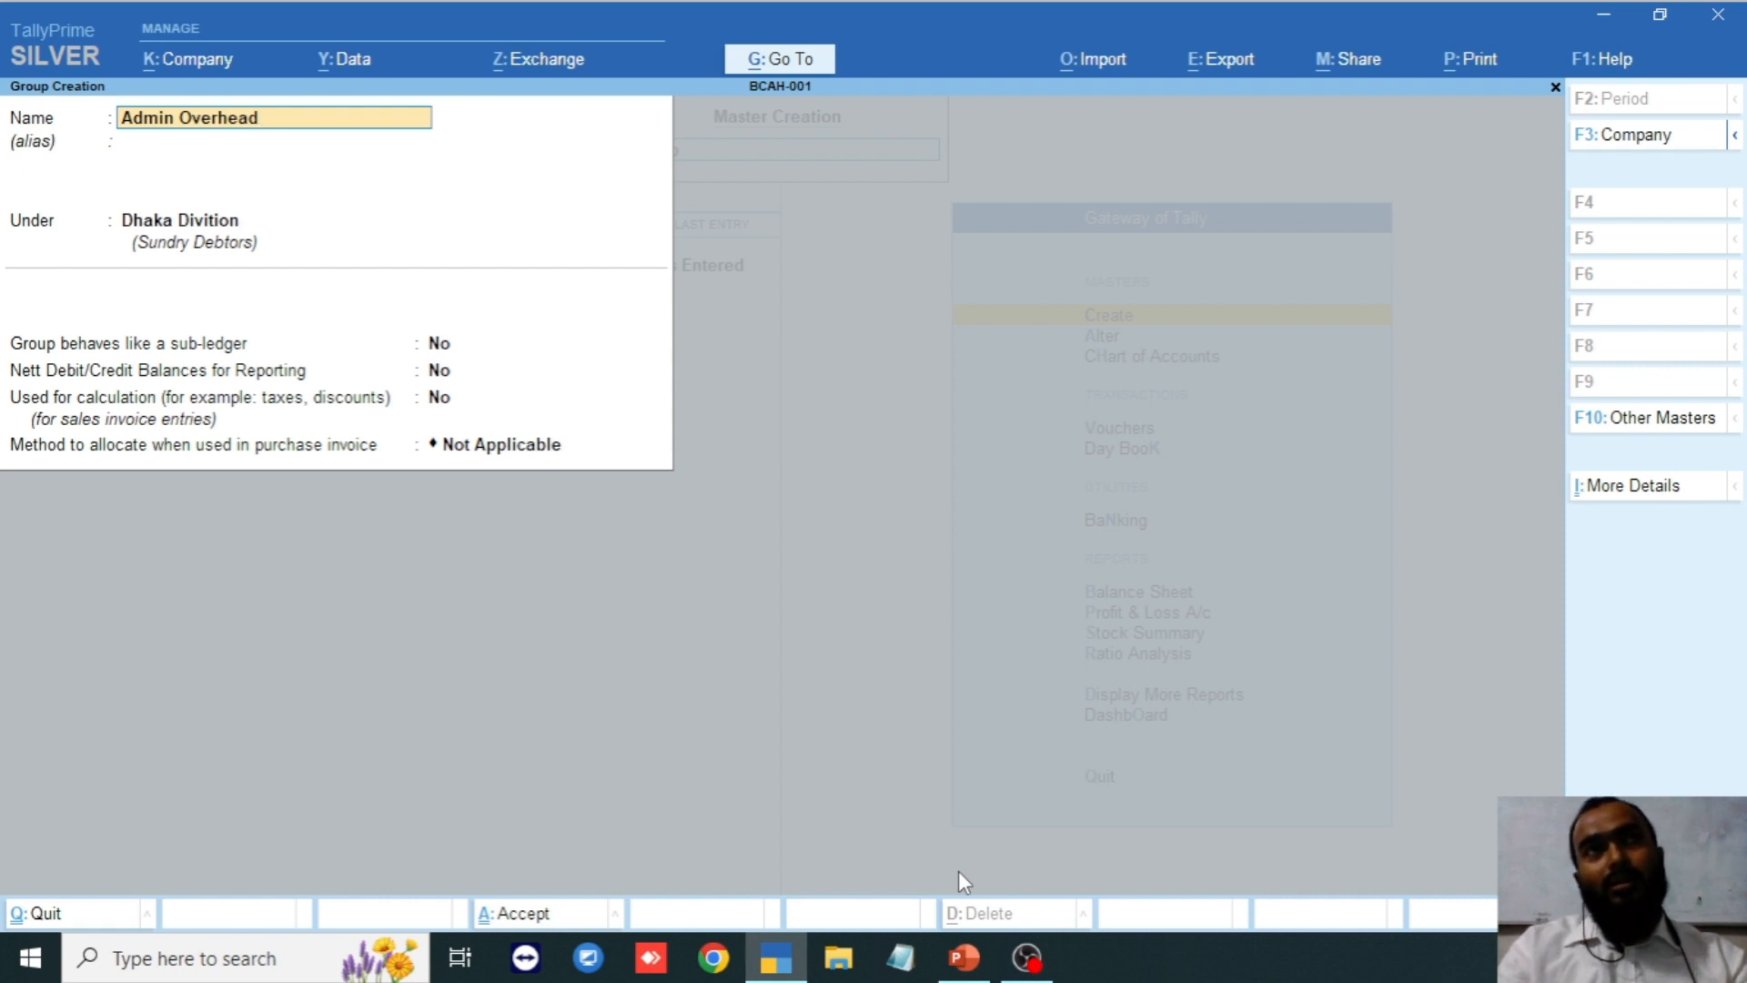
pyautogui.press('Return')
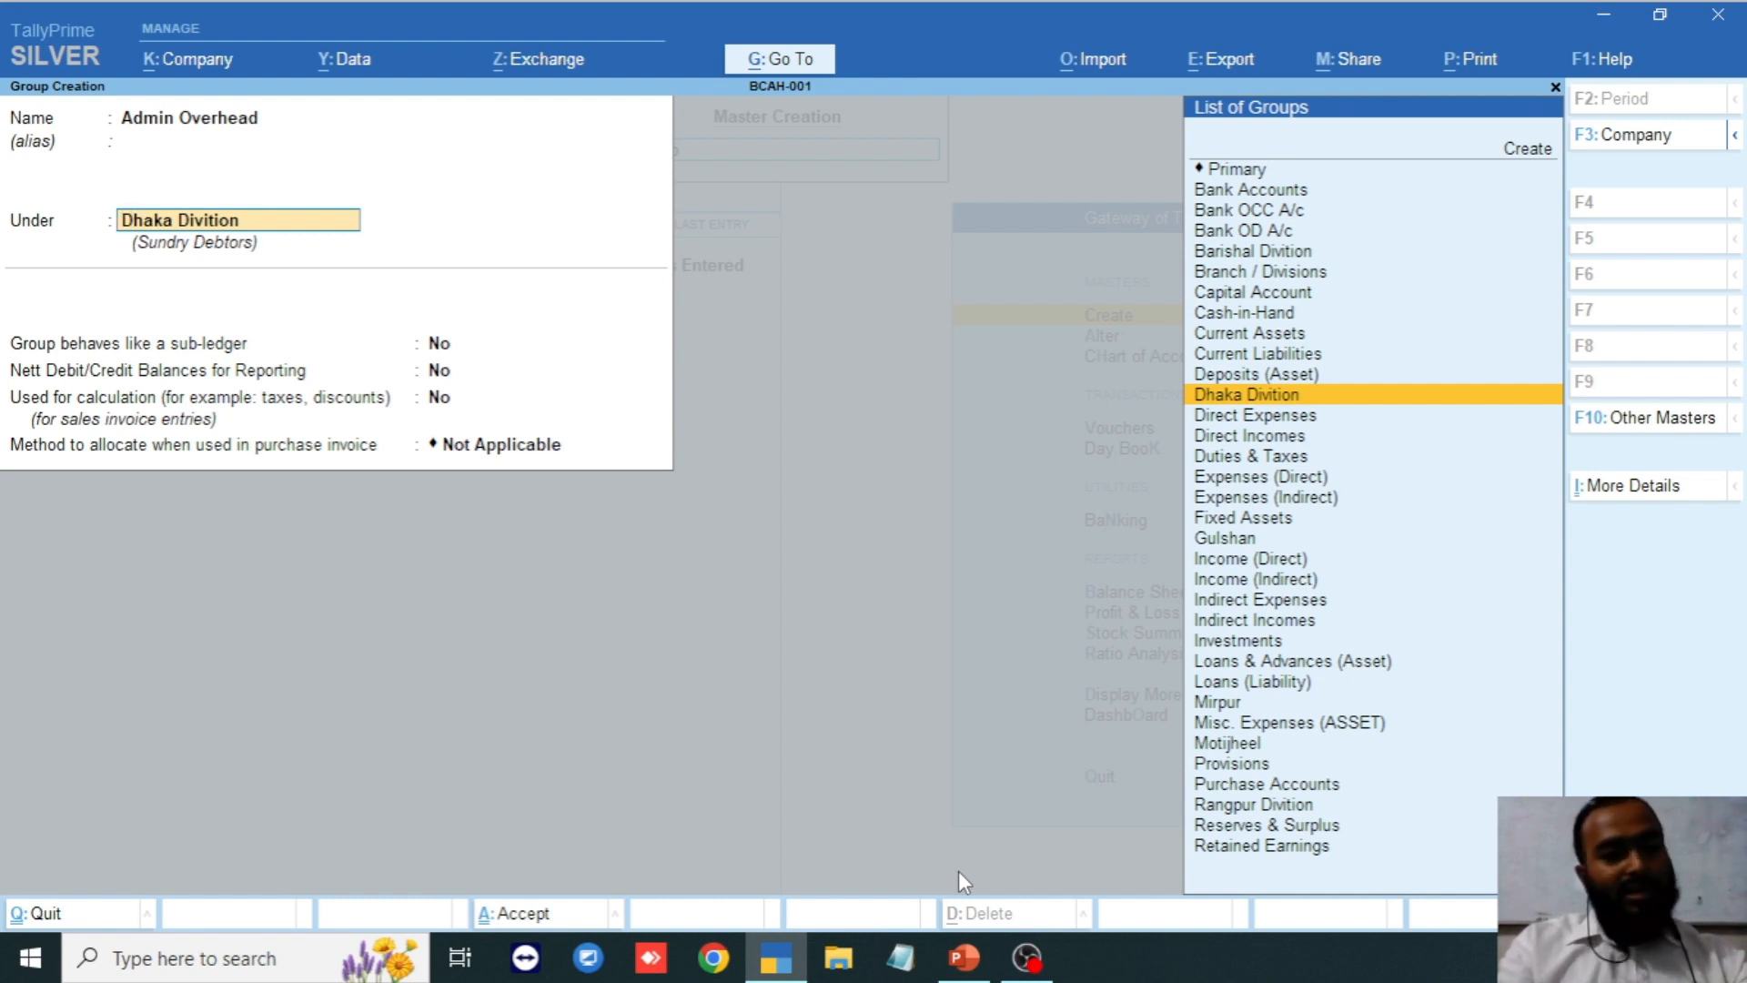
pyautogui.write('Ind')
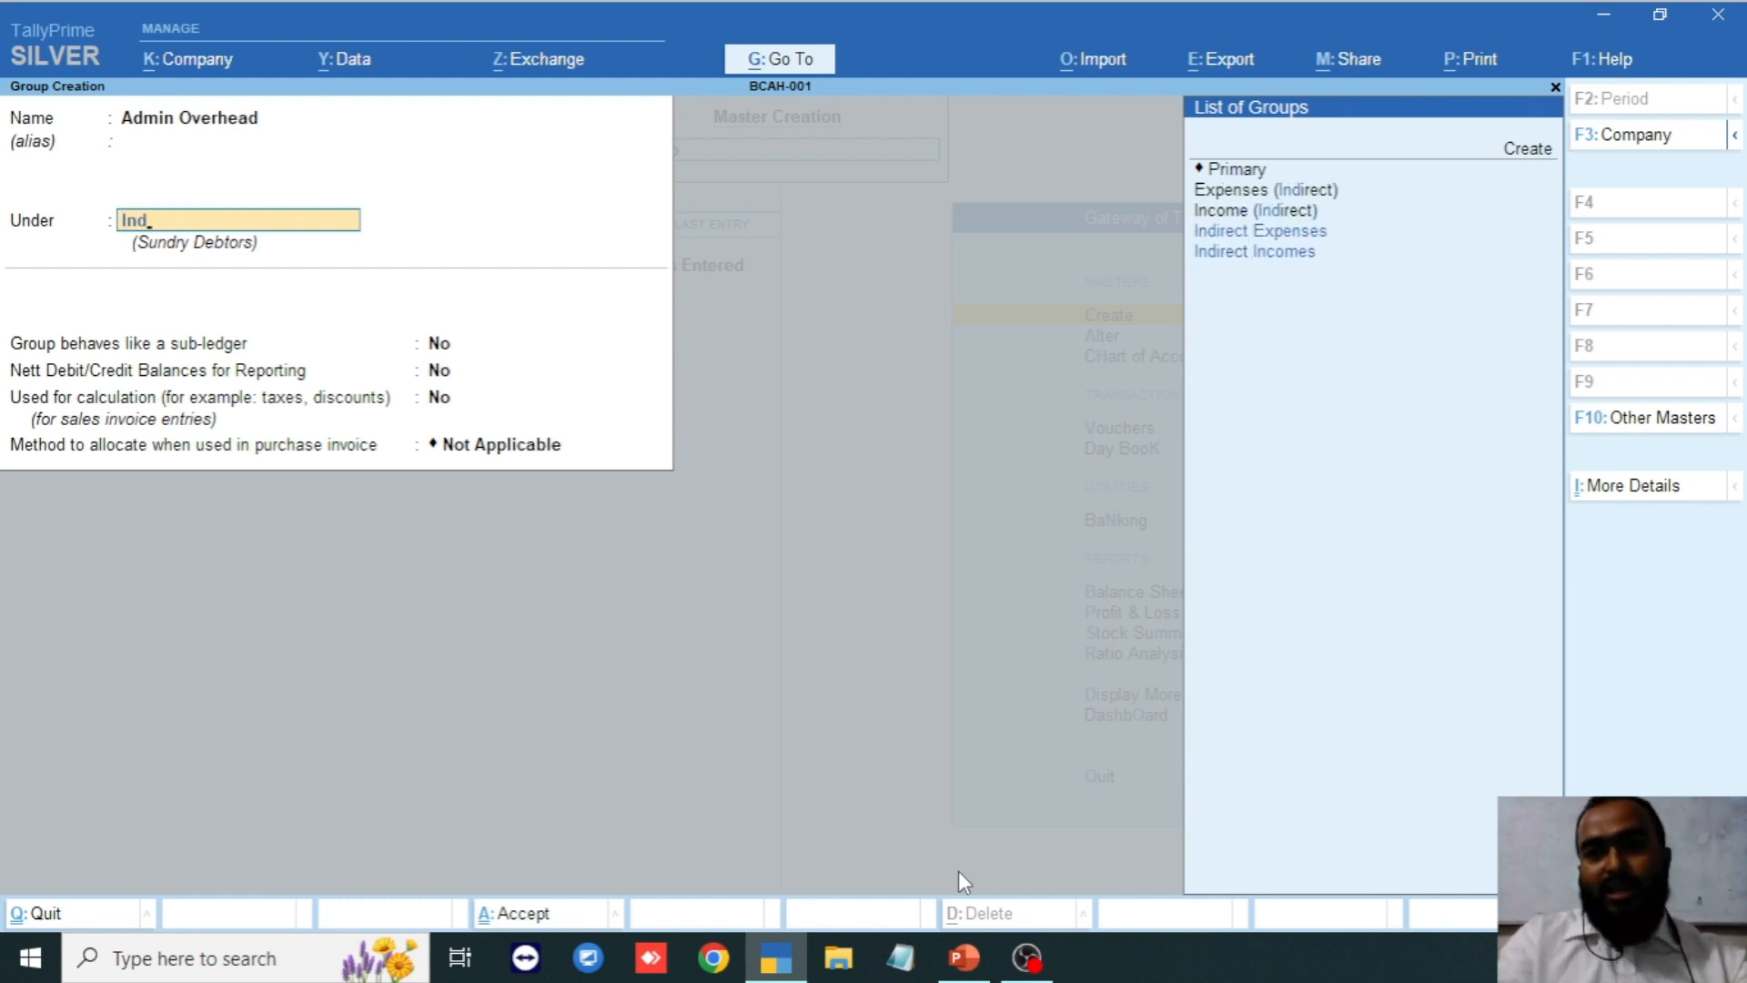
pyautogui.press('Return')
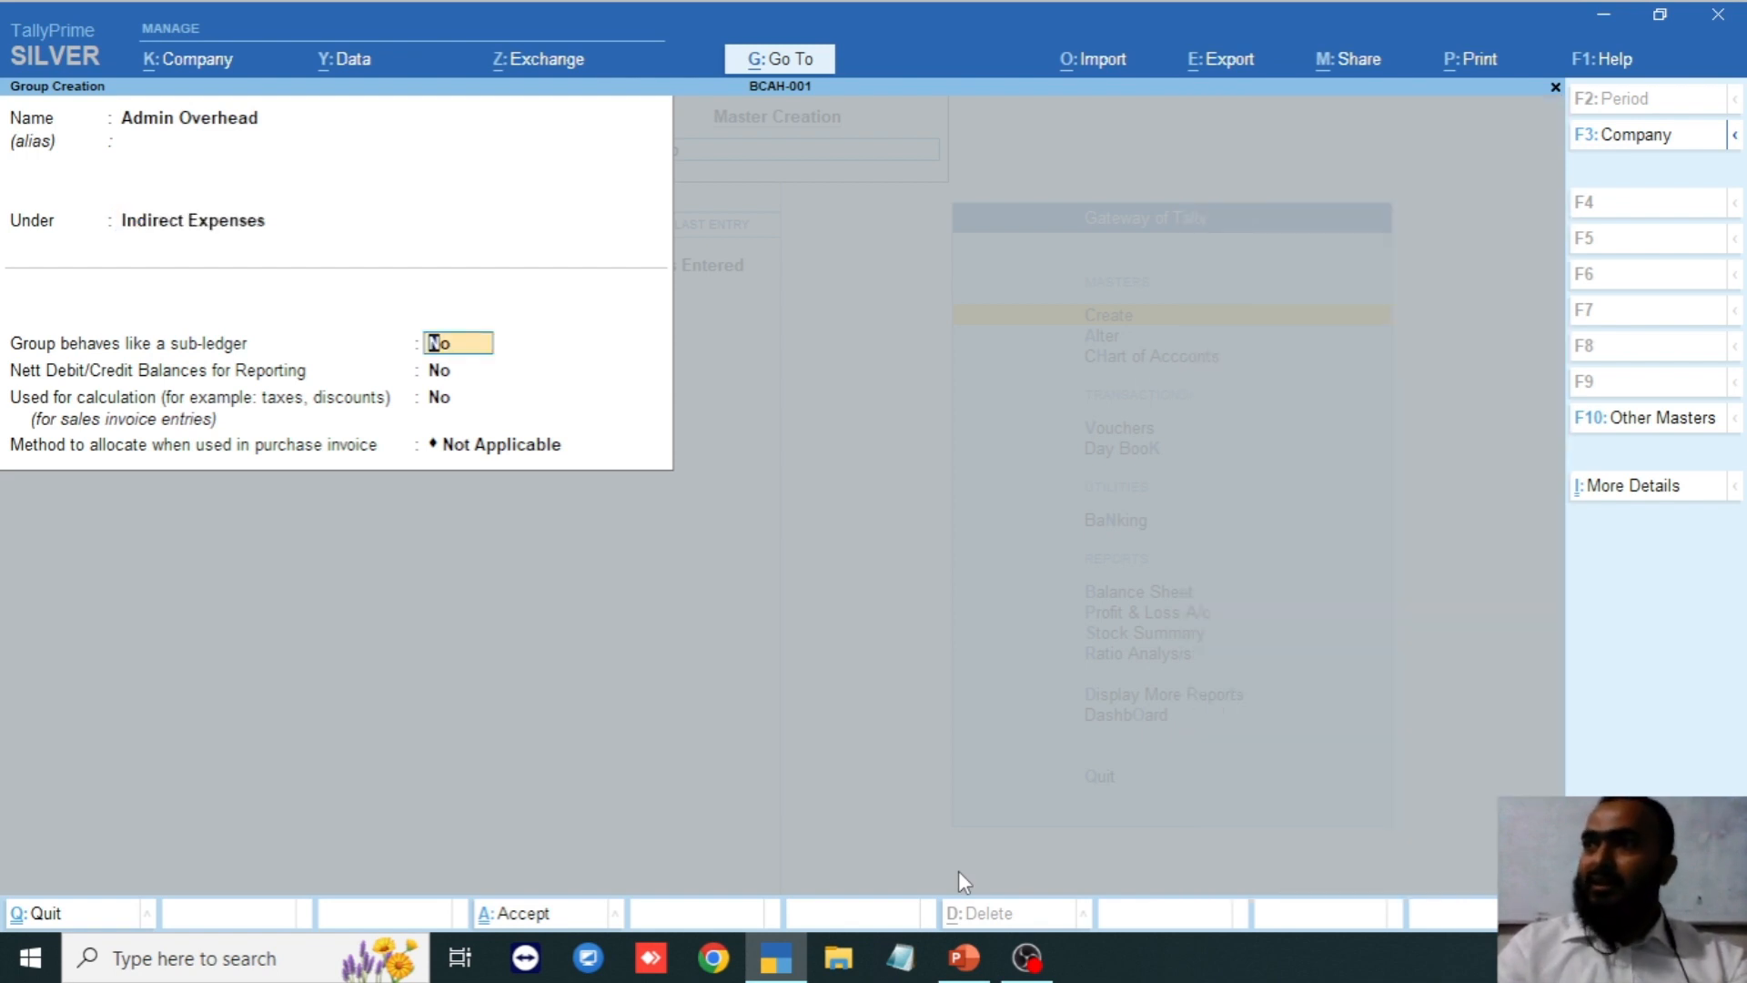
pyautogui.press('Return')
pyautogui.press('Return')
pyautogui.press('Return')
pyautogui.press('Return')
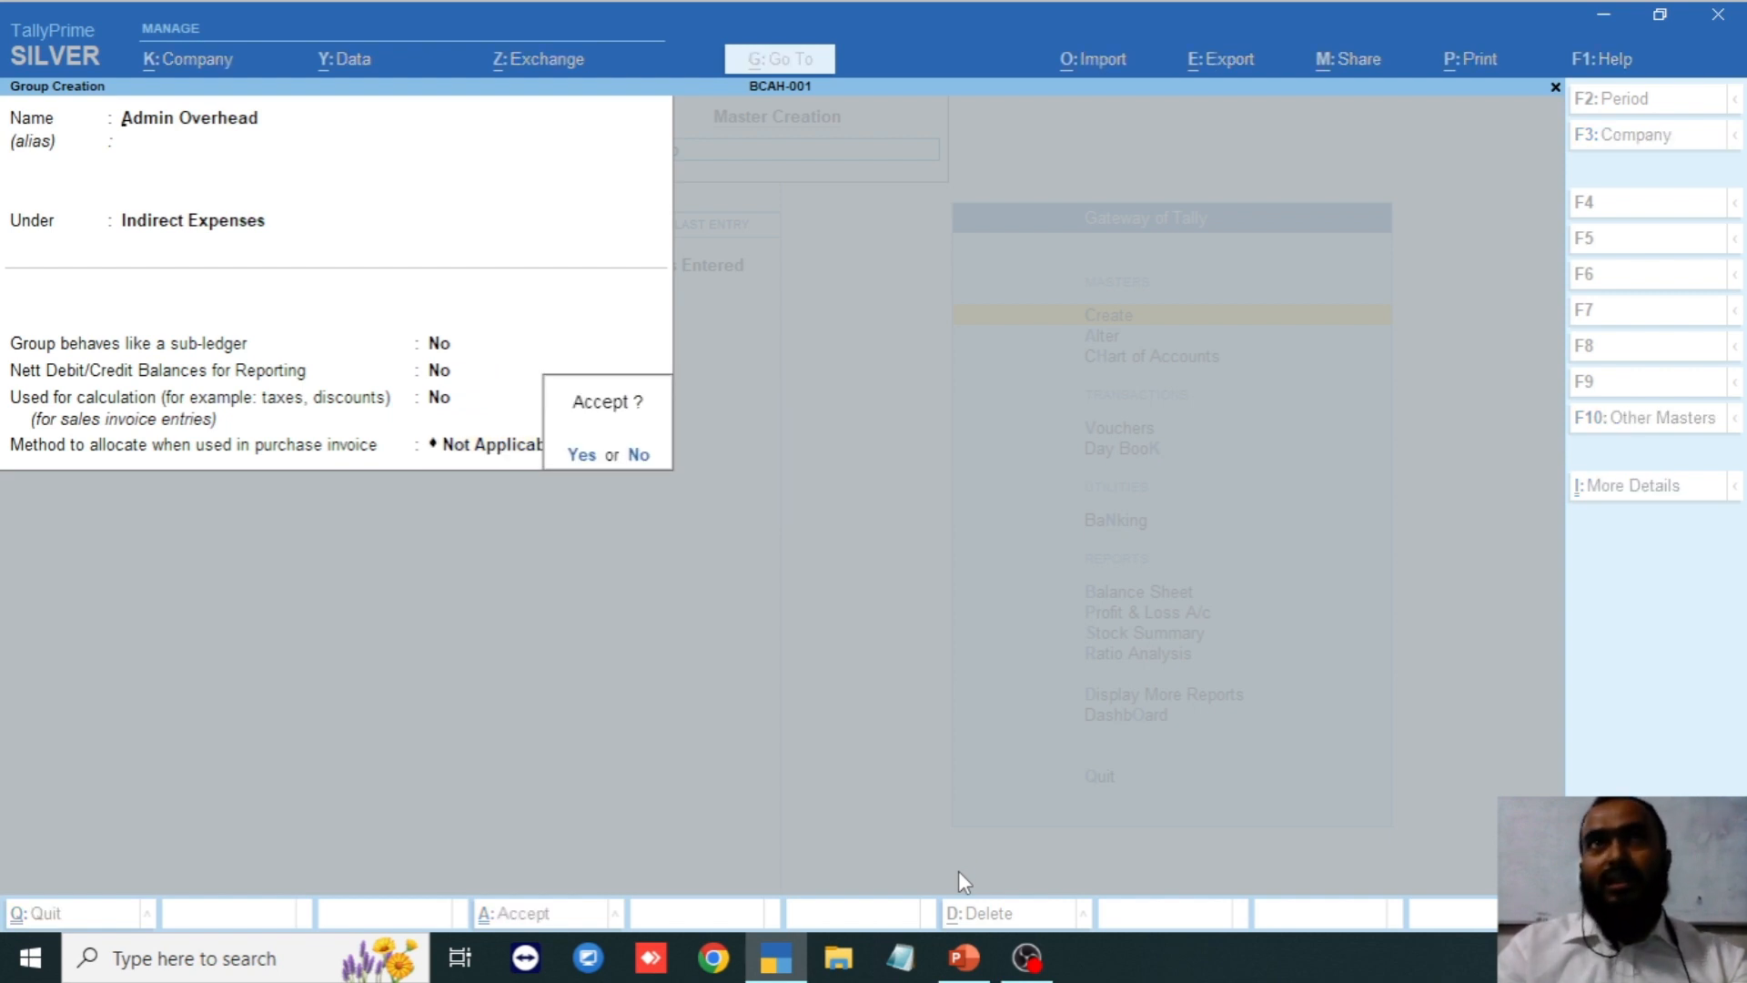
pyautogui.press('Return')
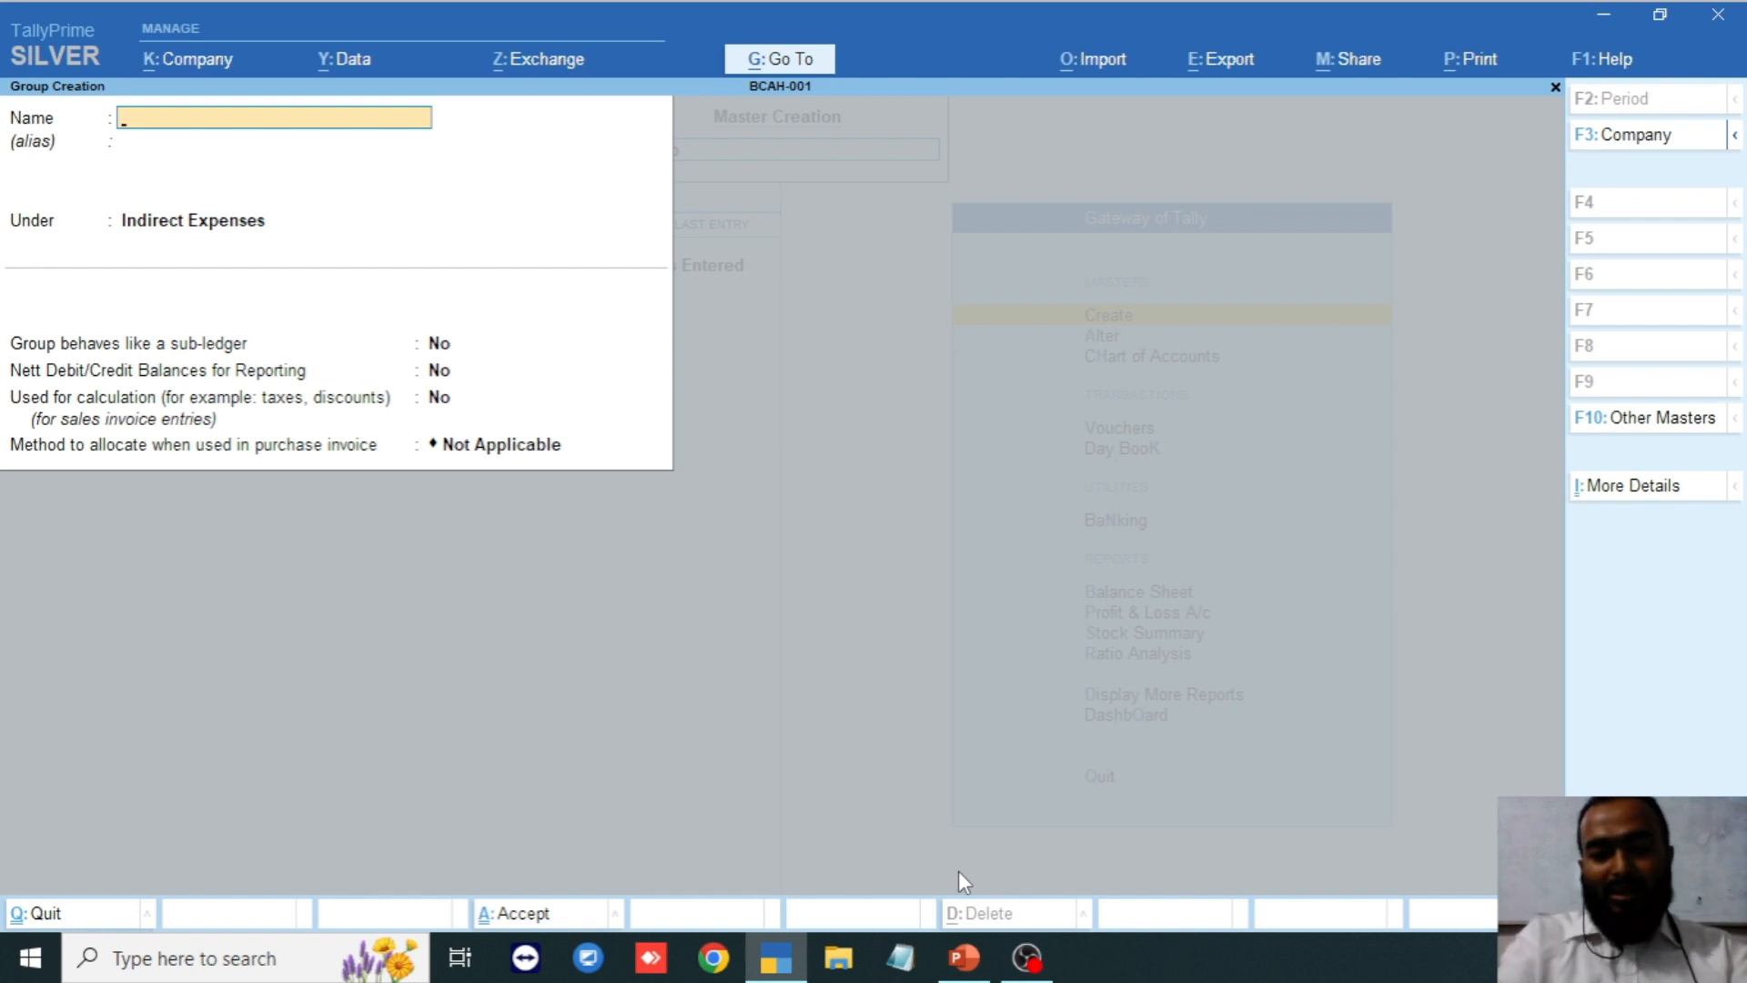
# Enter the new group name Operating Expensess.
pyautogui.write('Opa')
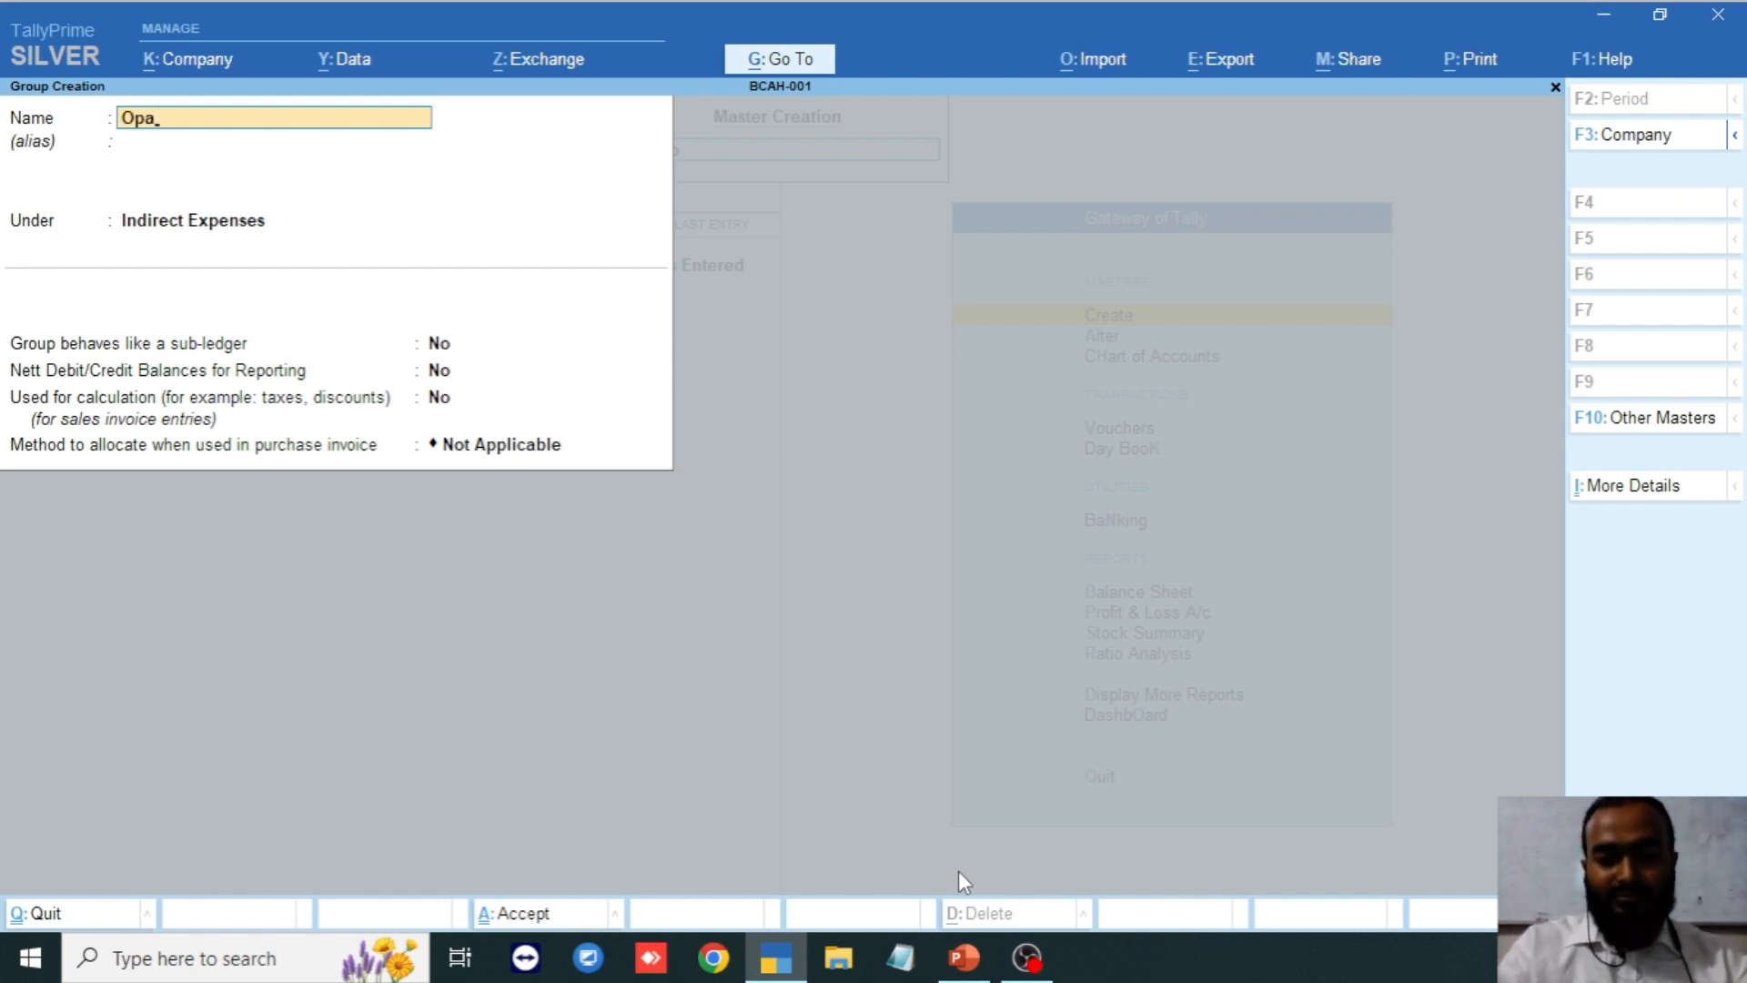
pyautogui.press('BackSpace')
pyautogui.write('e')
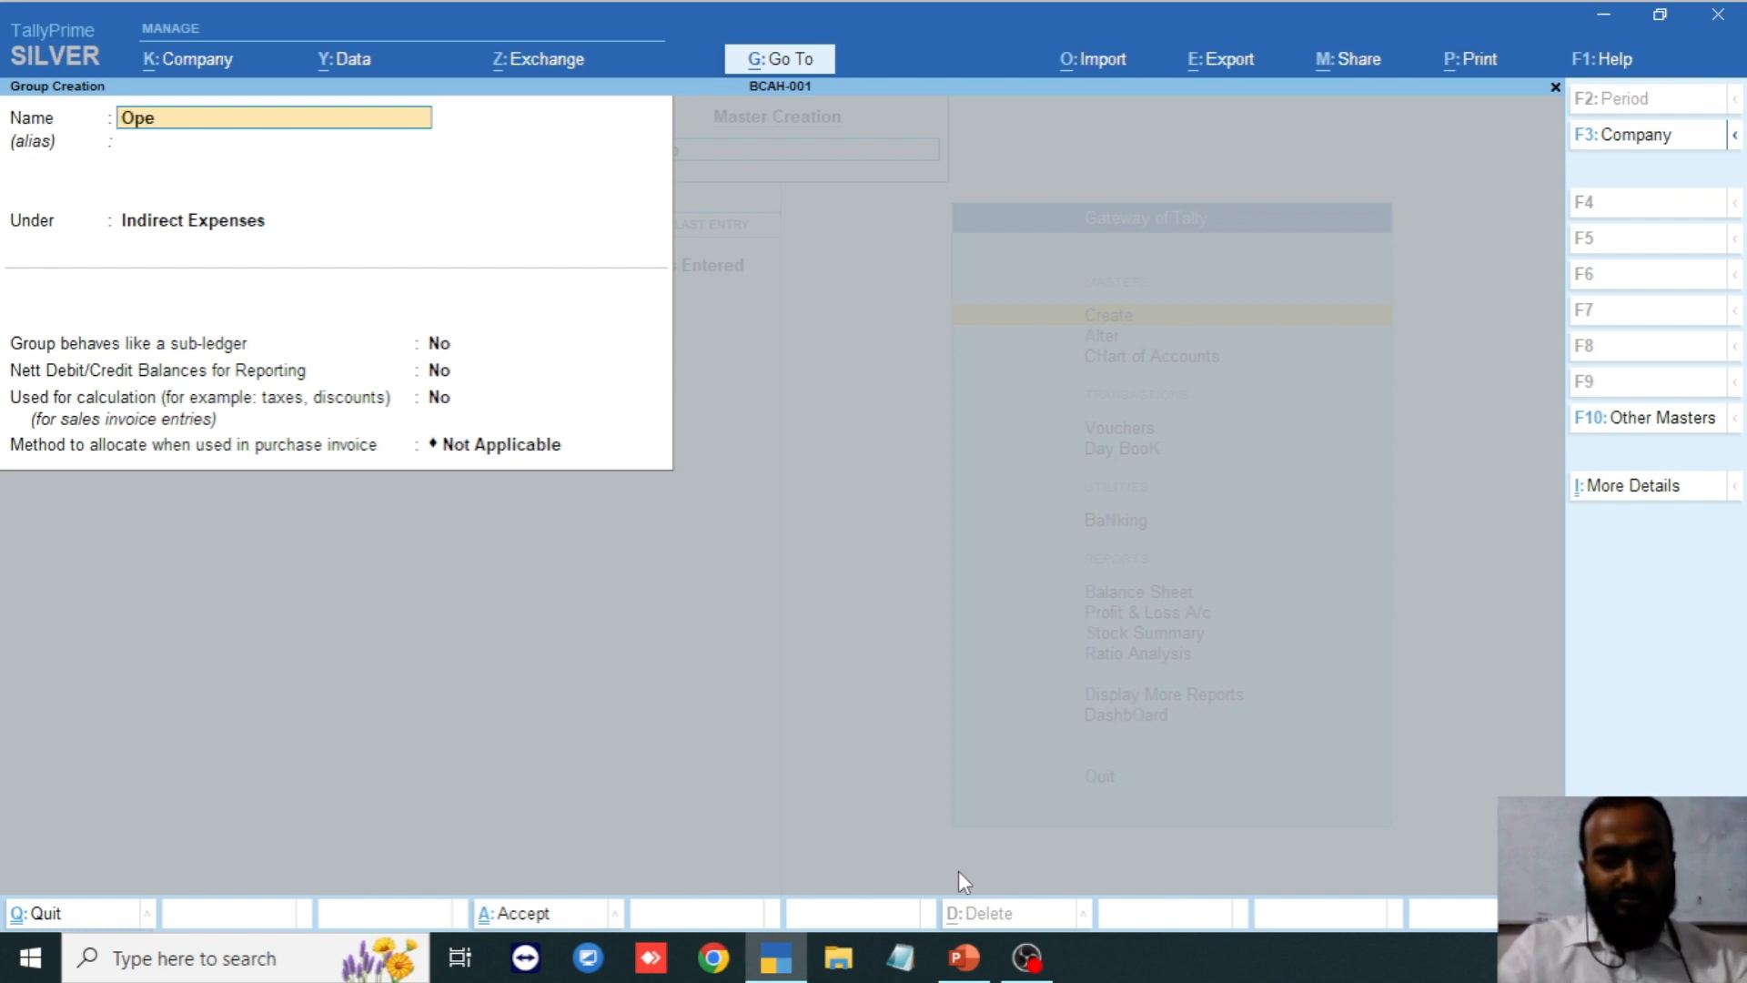
pyautogui.write('rating')
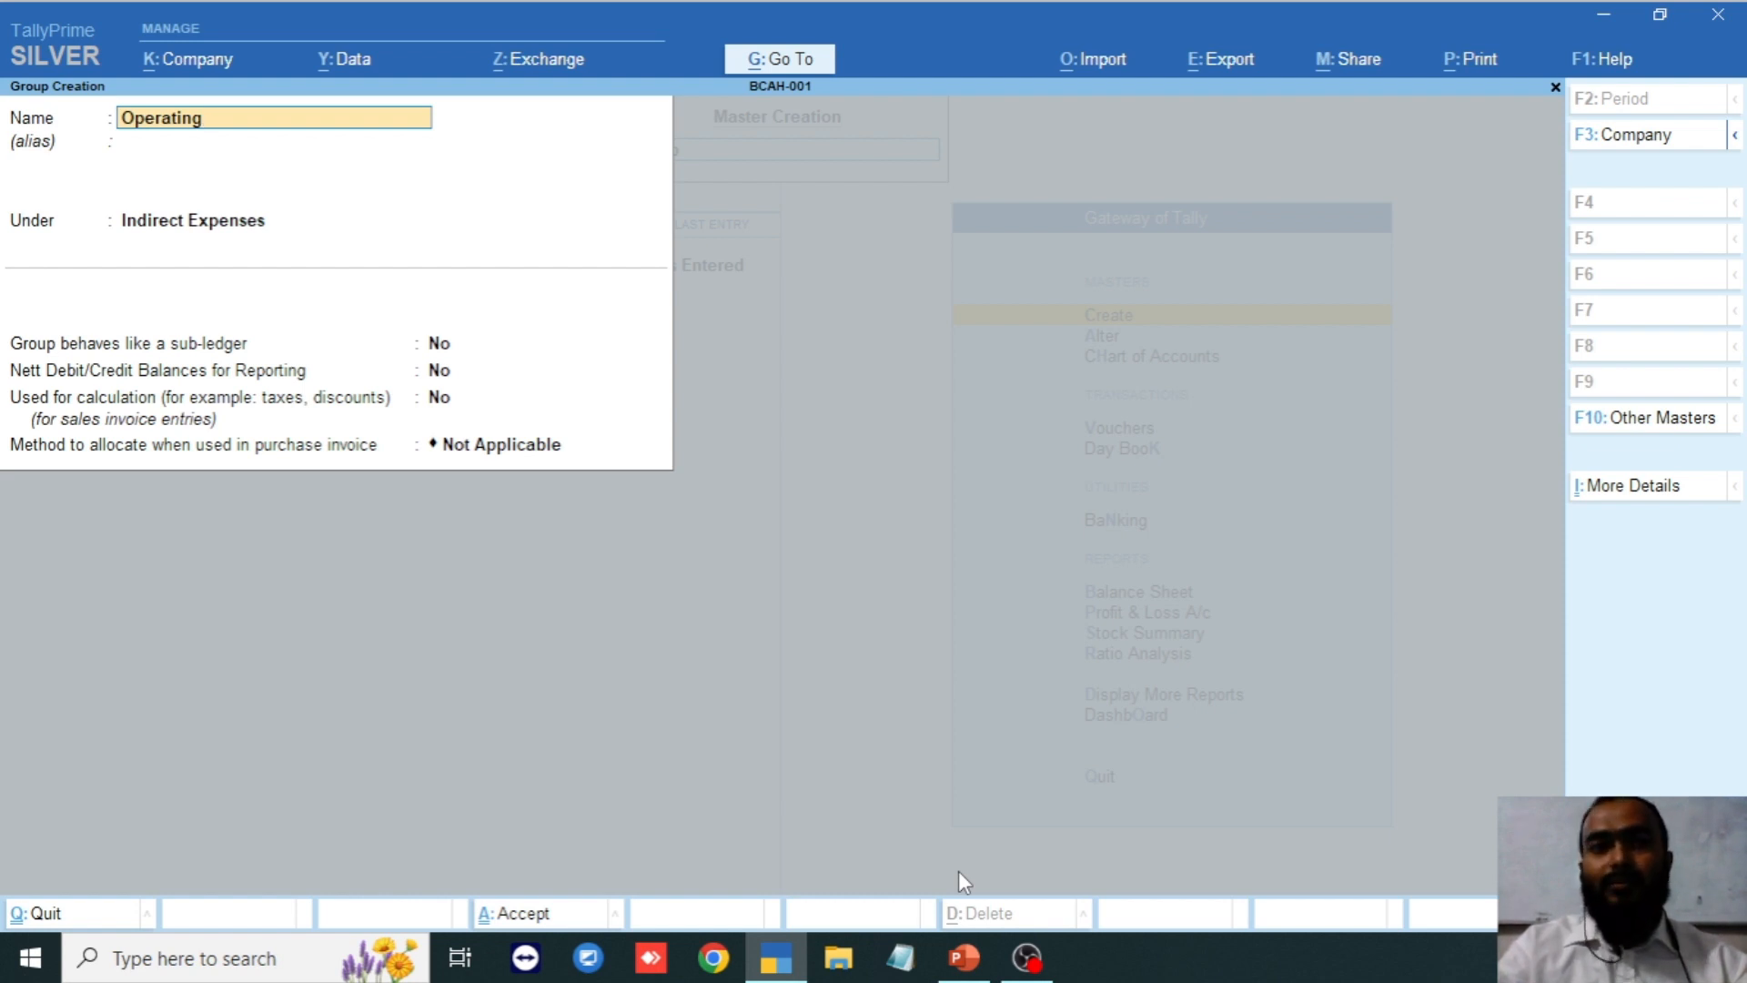
pyautogui.write('e')
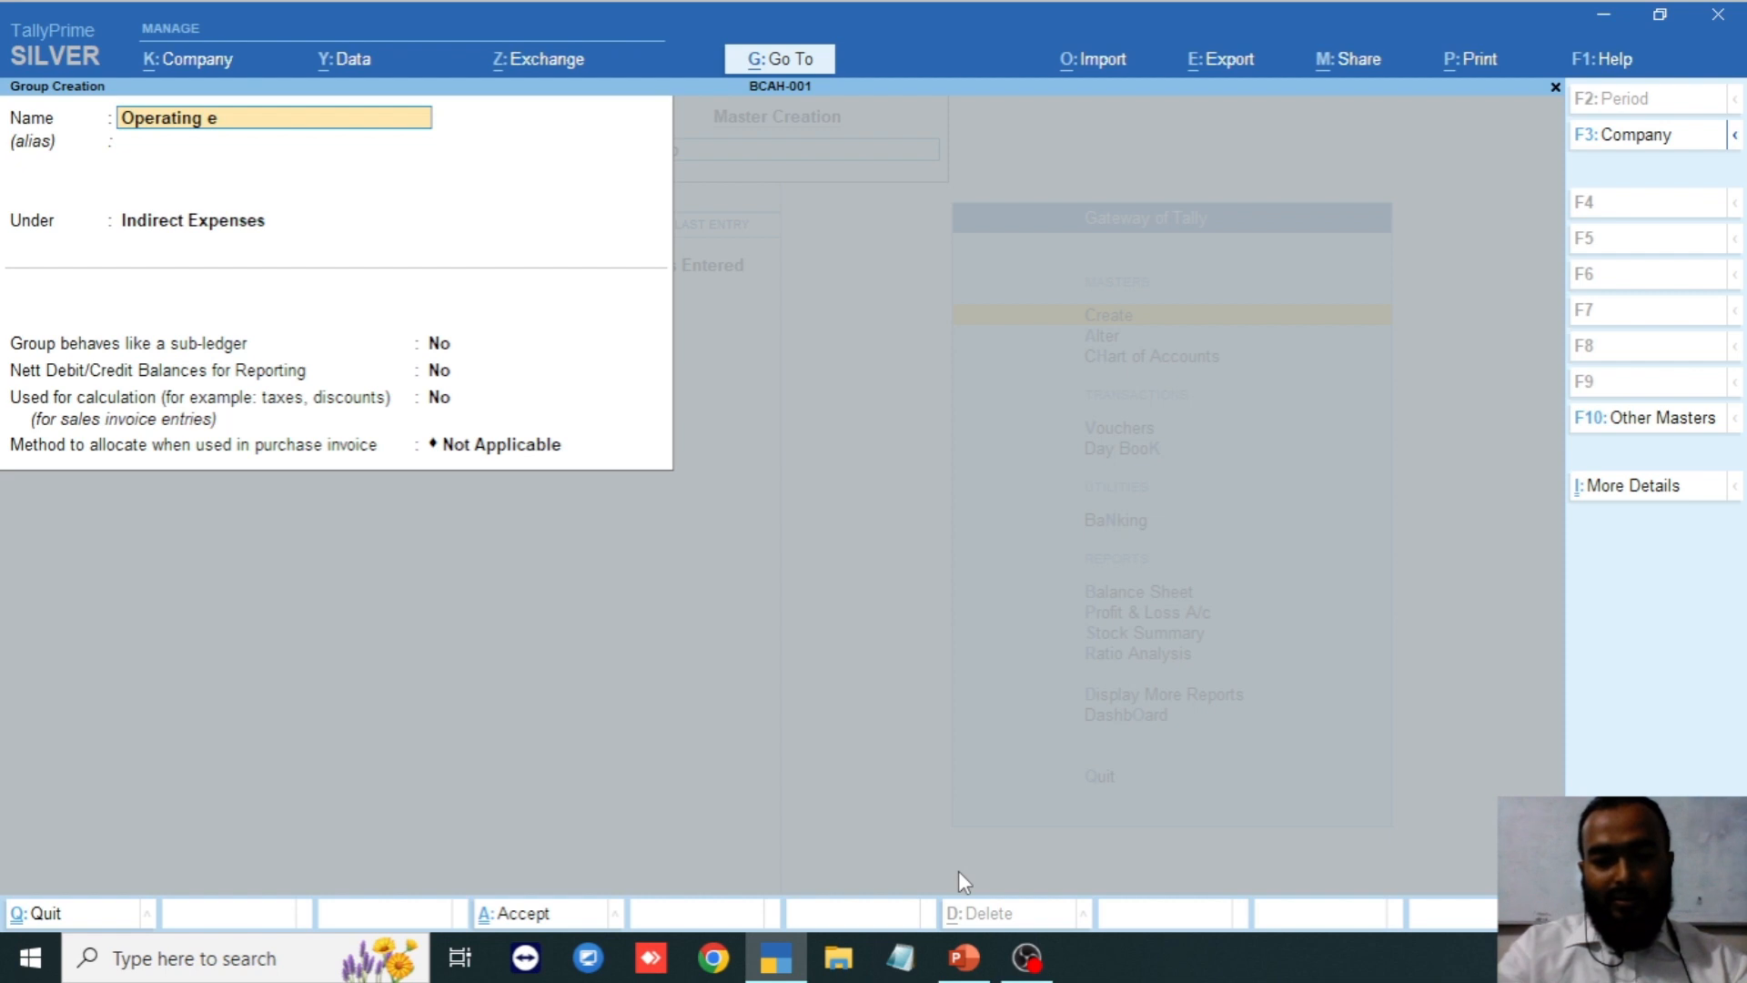
pyautogui.write('xpensesd')
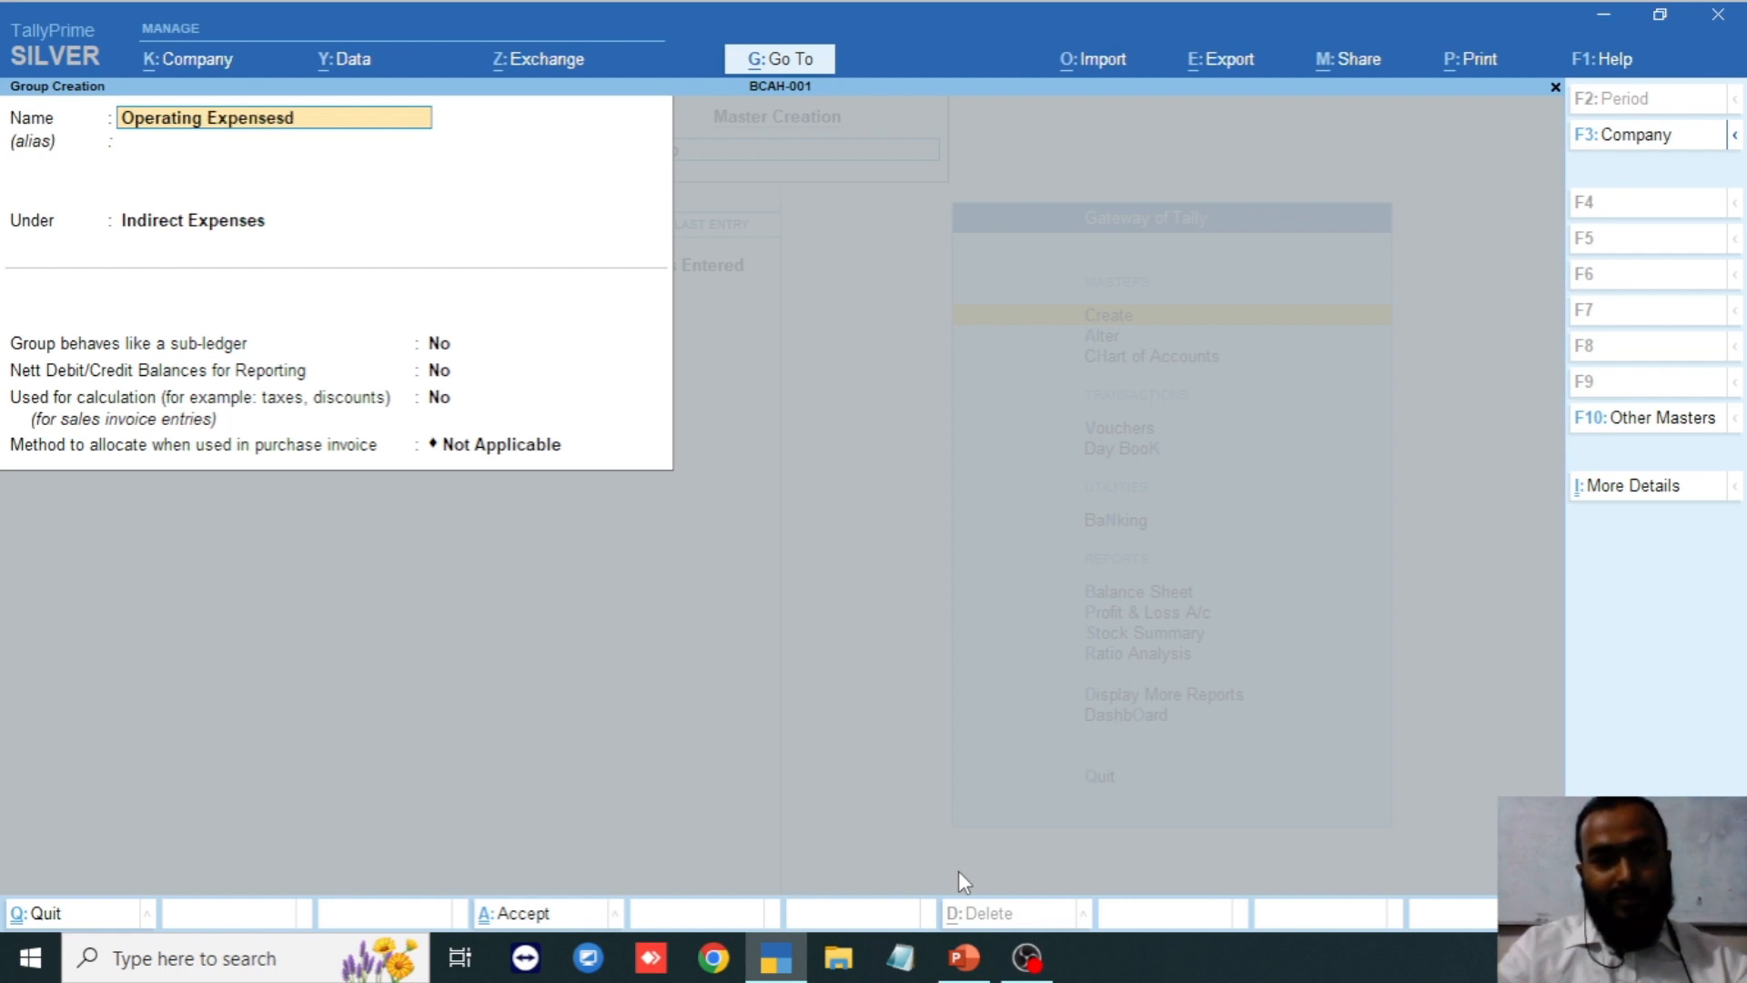
pyautogui.press('BackSpace')
pyautogui.write('s')
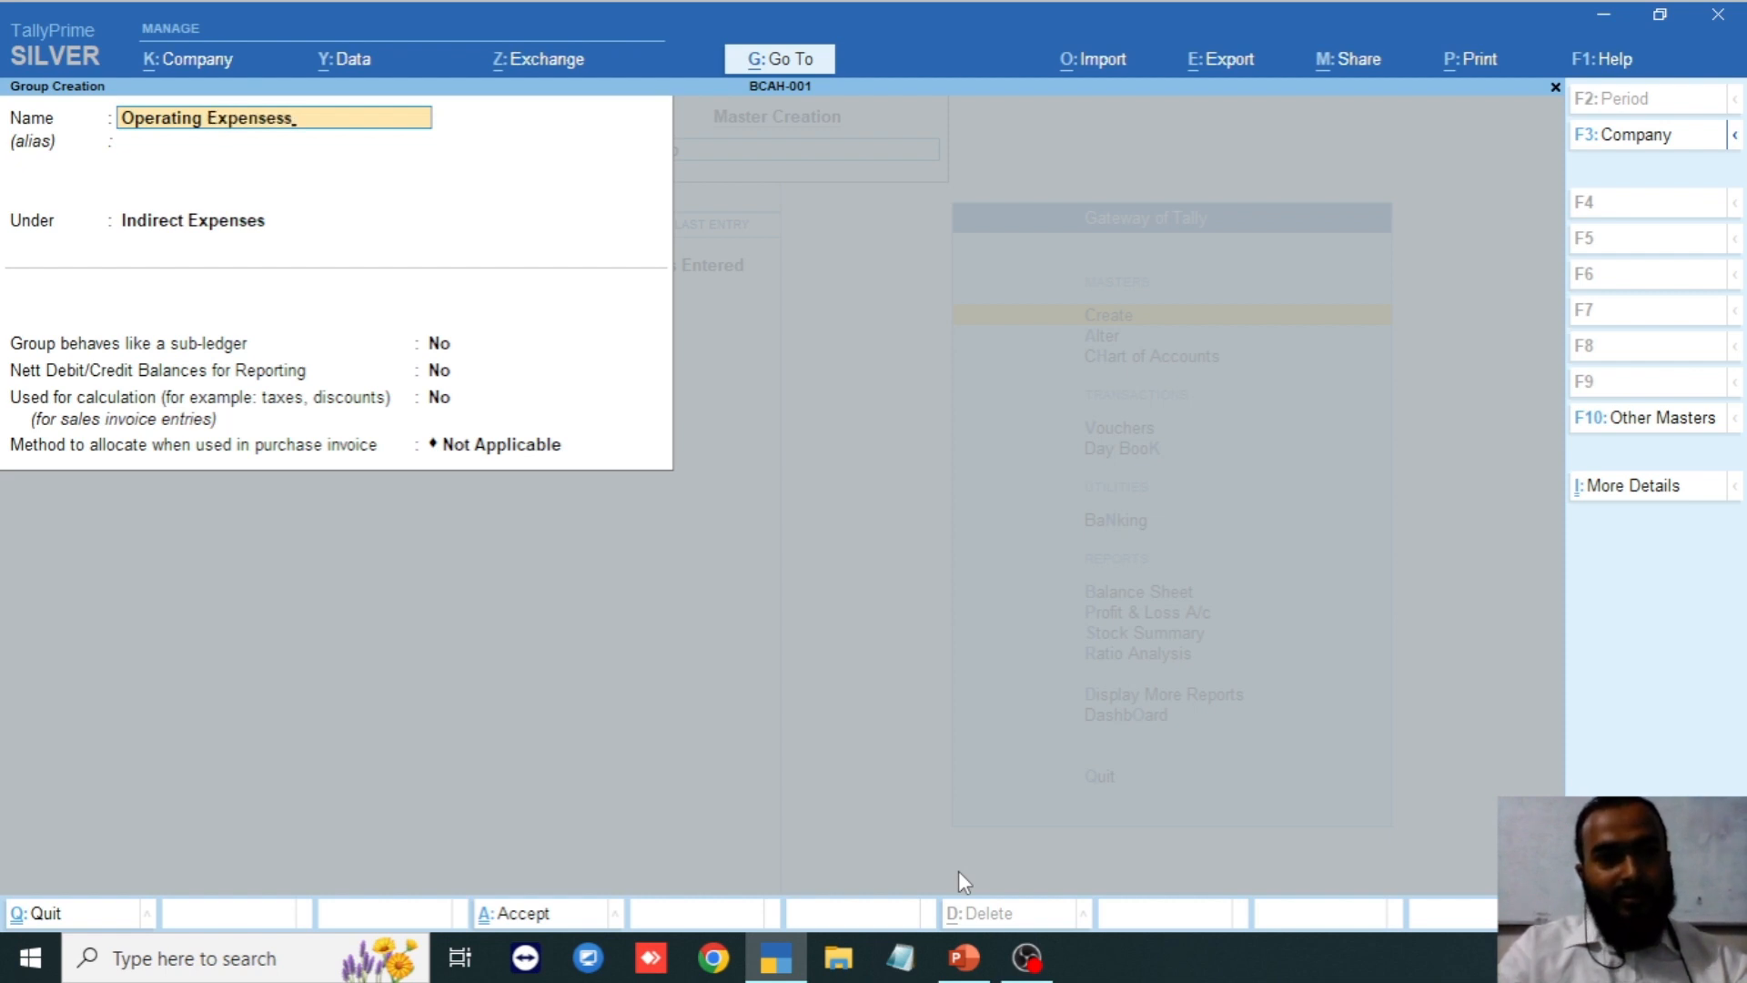
pyautogui.press('Return')
pyautogui.press('Return')
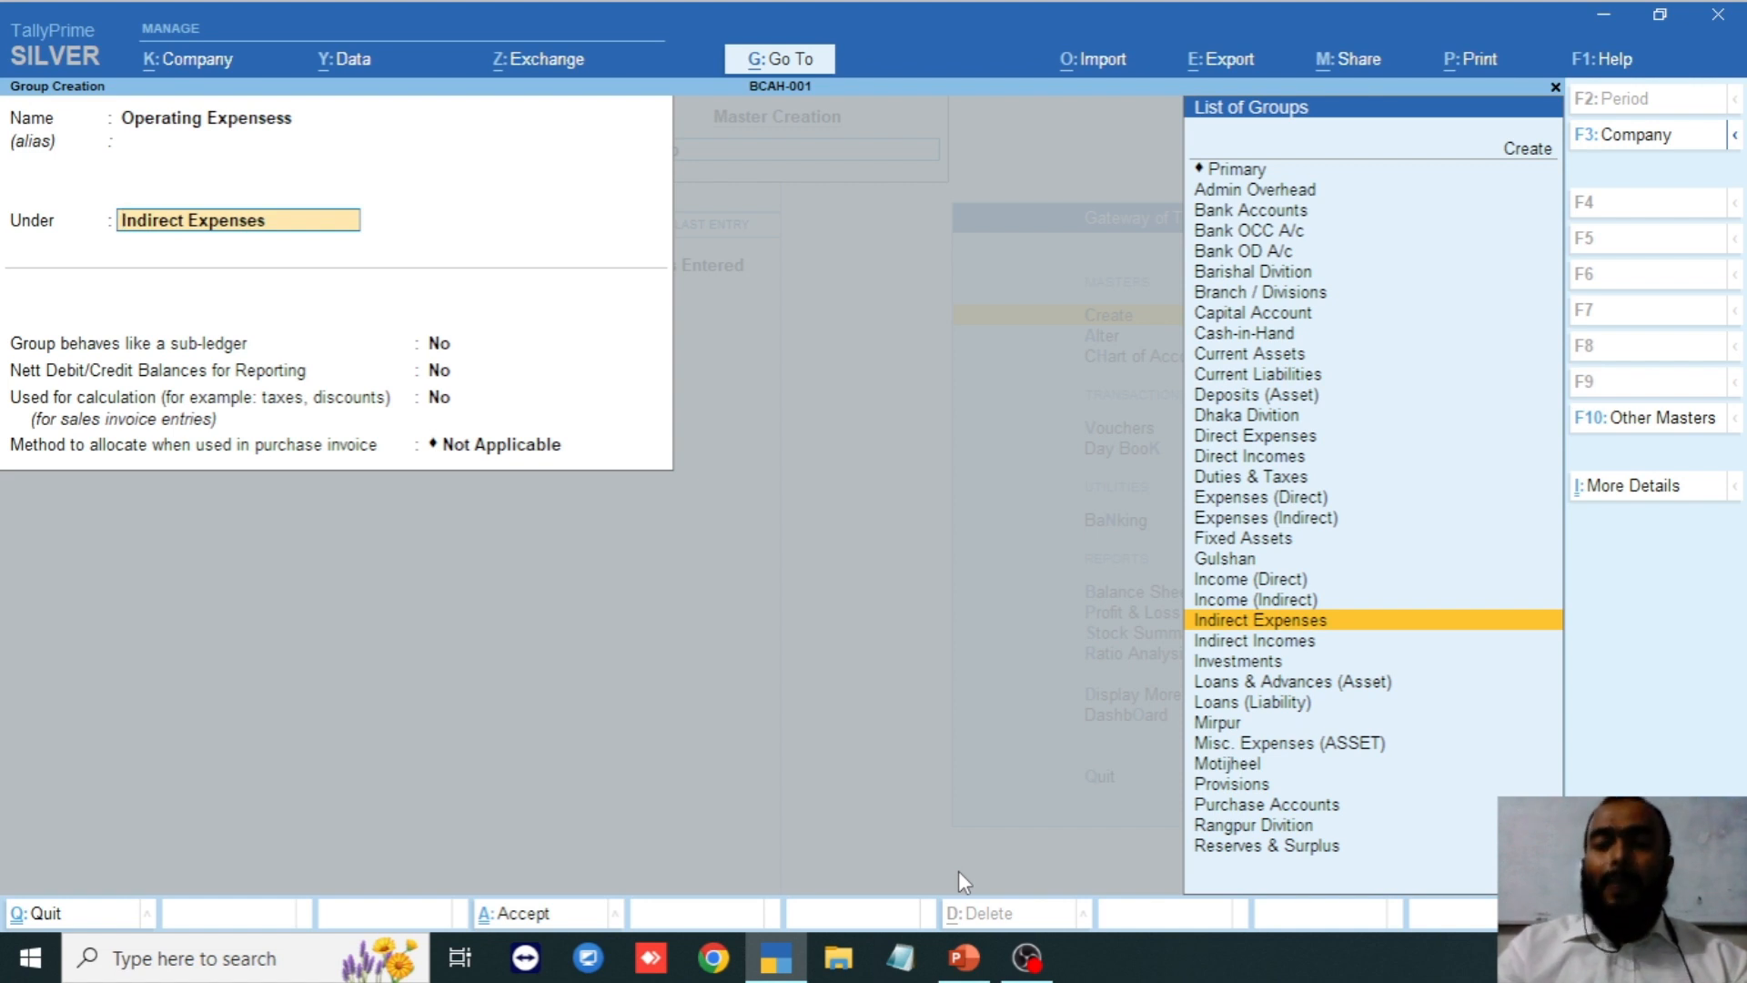
# Place the group under Primary and set its Nature of Group to Expenses.
pyautogui.press('Up')
pyautogui.press('Up')
pyautogui.press('Up')
pyautogui.press('Up')
pyautogui.press('Up')
pyautogui.press('Up')
pyautogui.press('Up')
pyautogui.press('Up')
pyautogui.press('Up')
pyautogui.press('Down')
pyautogui.press('Down')
pyautogui.press('Down')
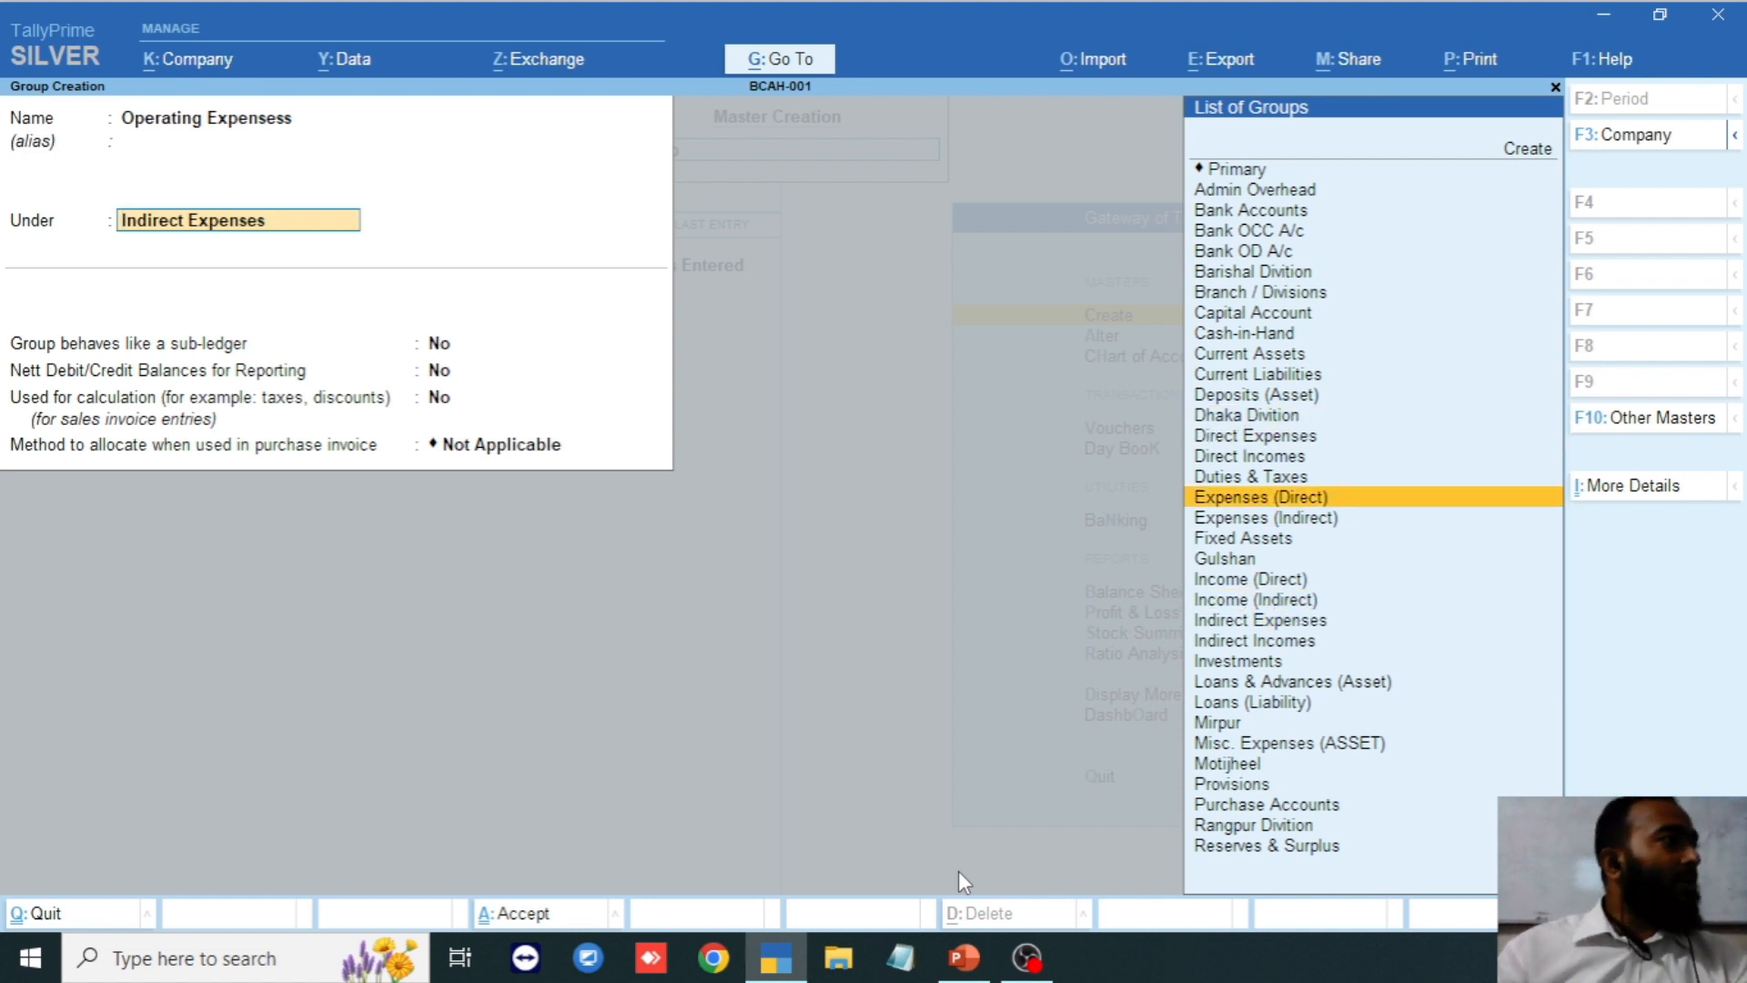
pyautogui.press('Down')
pyautogui.press('Down')
pyautogui.press('Down')
pyautogui.press('Down')
pyautogui.press('Down')
pyautogui.press('Down')
pyautogui.press('Down')
pyautogui.press('Down')
pyautogui.press('Down')
pyautogui.press('Down')
pyautogui.press('Down')
pyautogui.press('Down')
pyautogui.press('Down')
pyautogui.press('Down')
pyautogui.press('Down')
pyautogui.press('Down')
pyautogui.press('Down')
pyautogui.press('Down')
pyautogui.press('Down')
pyautogui.press('Down')
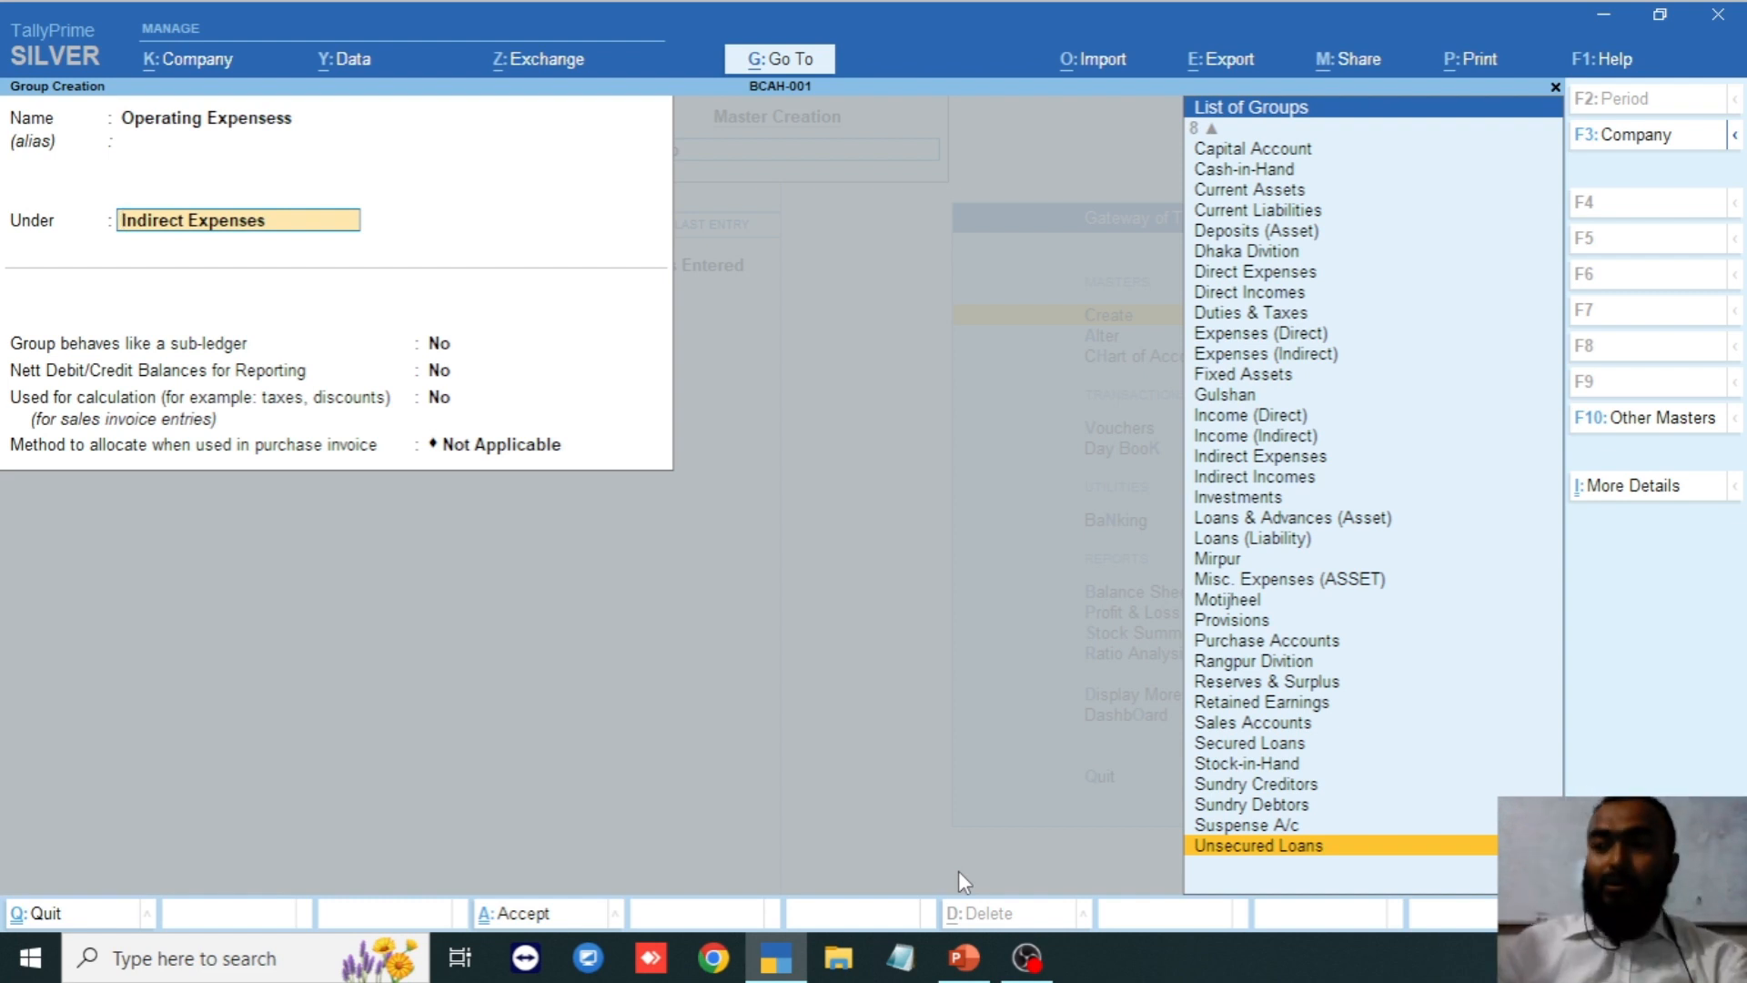
pyautogui.press('Up')
pyautogui.press('Up')
pyautogui.press('Up')
pyautogui.press('Up')
pyautogui.press('Up')
pyautogui.press('Up')
pyautogui.press('Up')
pyautogui.press('Up')
pyautogui.press('Up')
pyautogui.press('Up')
pyautogui.press('Up')
pyautogui.press('Up')
pyautogui.press('Up')
pyautogui.press('Up')
pyautogui.press('Up')
pyautogui.press('Up')
pyautogui.press('Up')
pyautogui.press('Up')
pyautogui.press('Up')
pyautogui.press('Up')
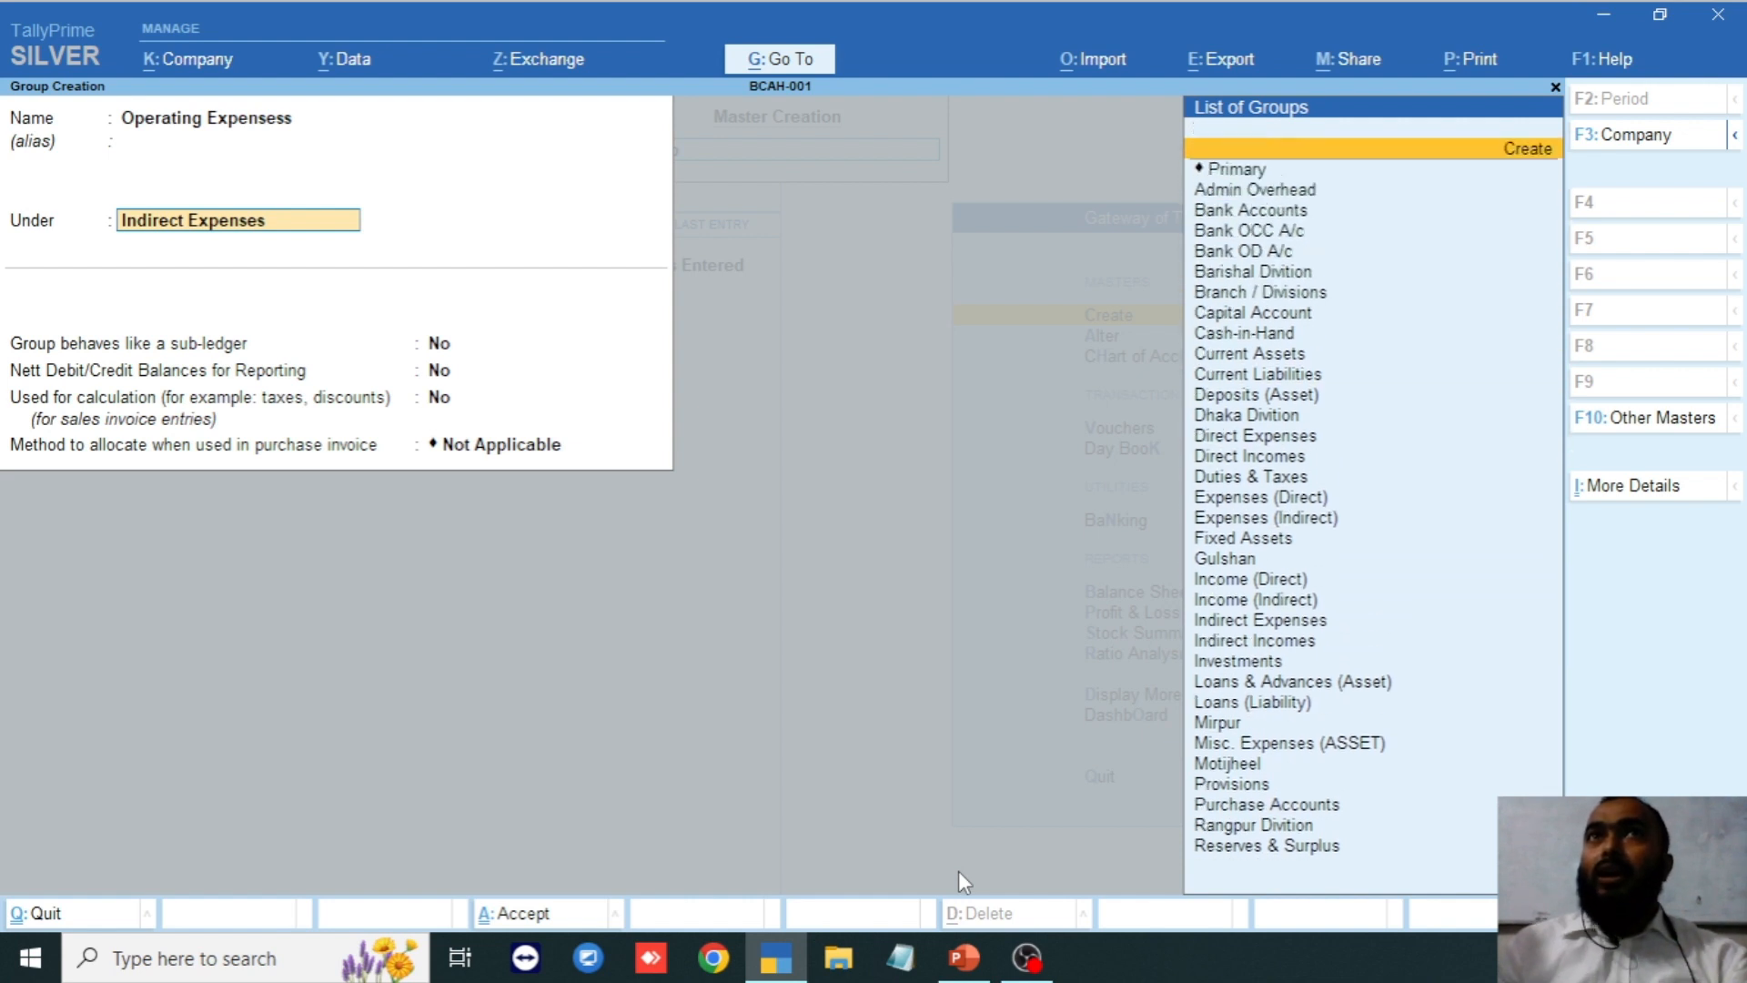
pyautogui.press('Down')
pyautogui.press('Down')
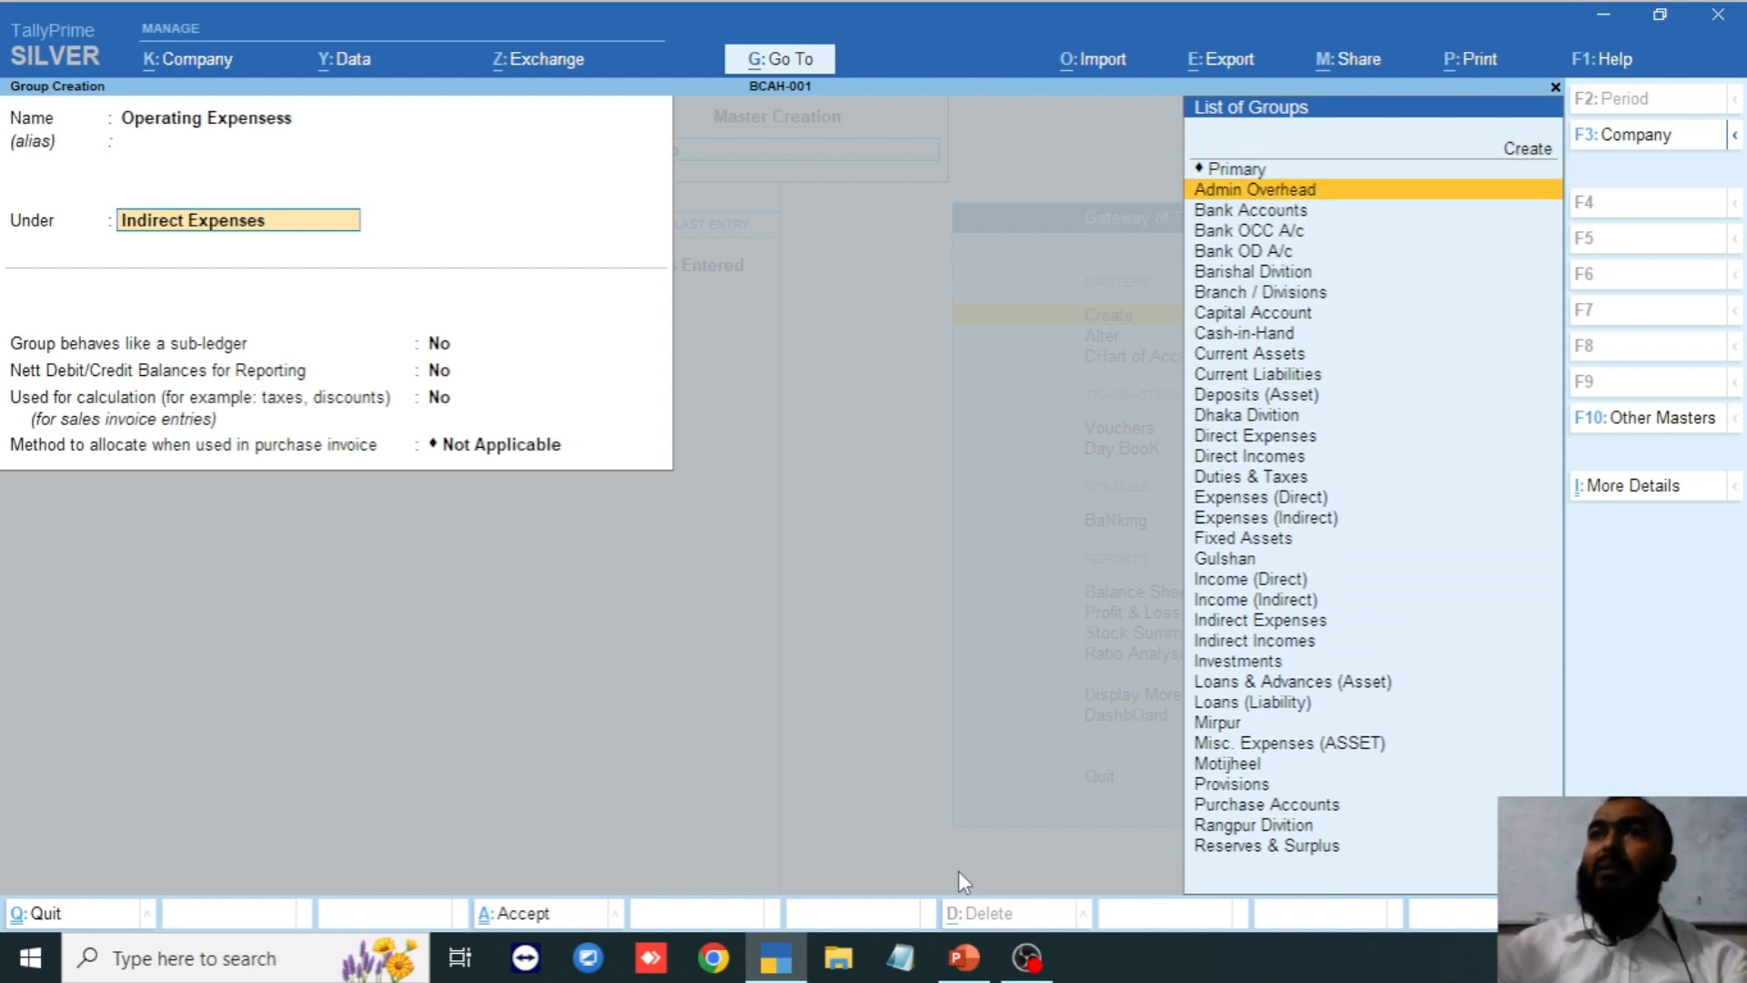
pyautogui.press('Up')
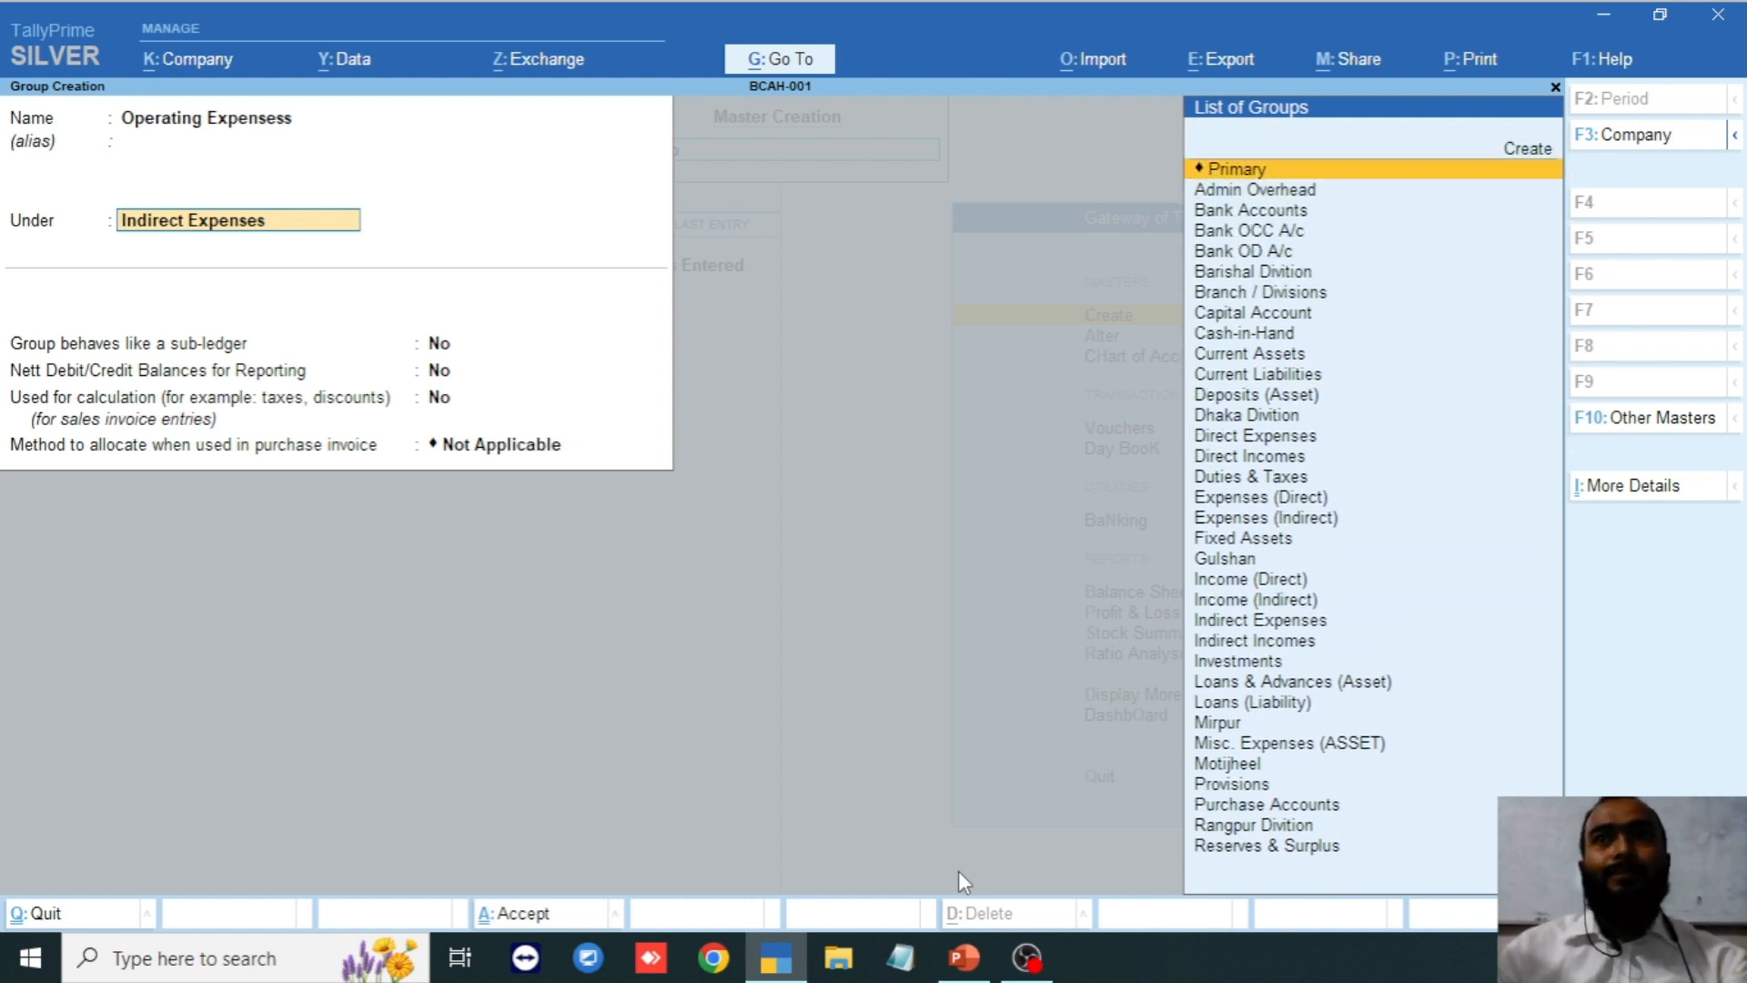
pyautogui.press('Return')
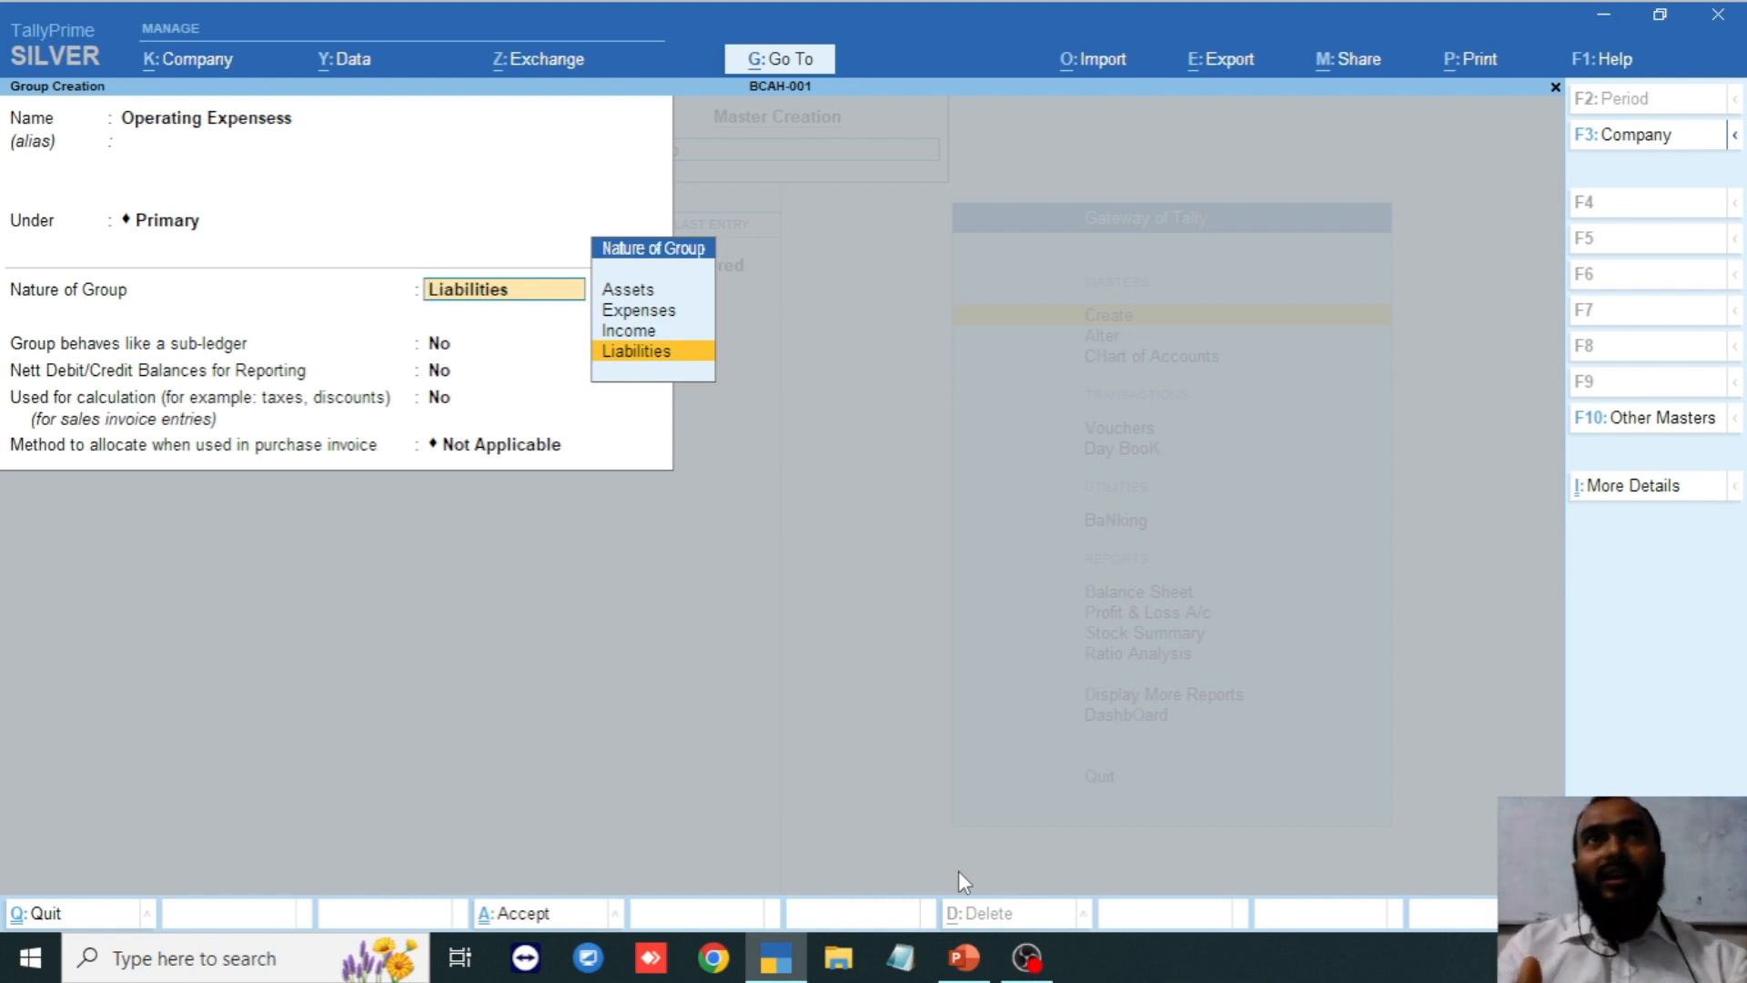
pyautogui.press('Up')
pyautogui.press('Up')
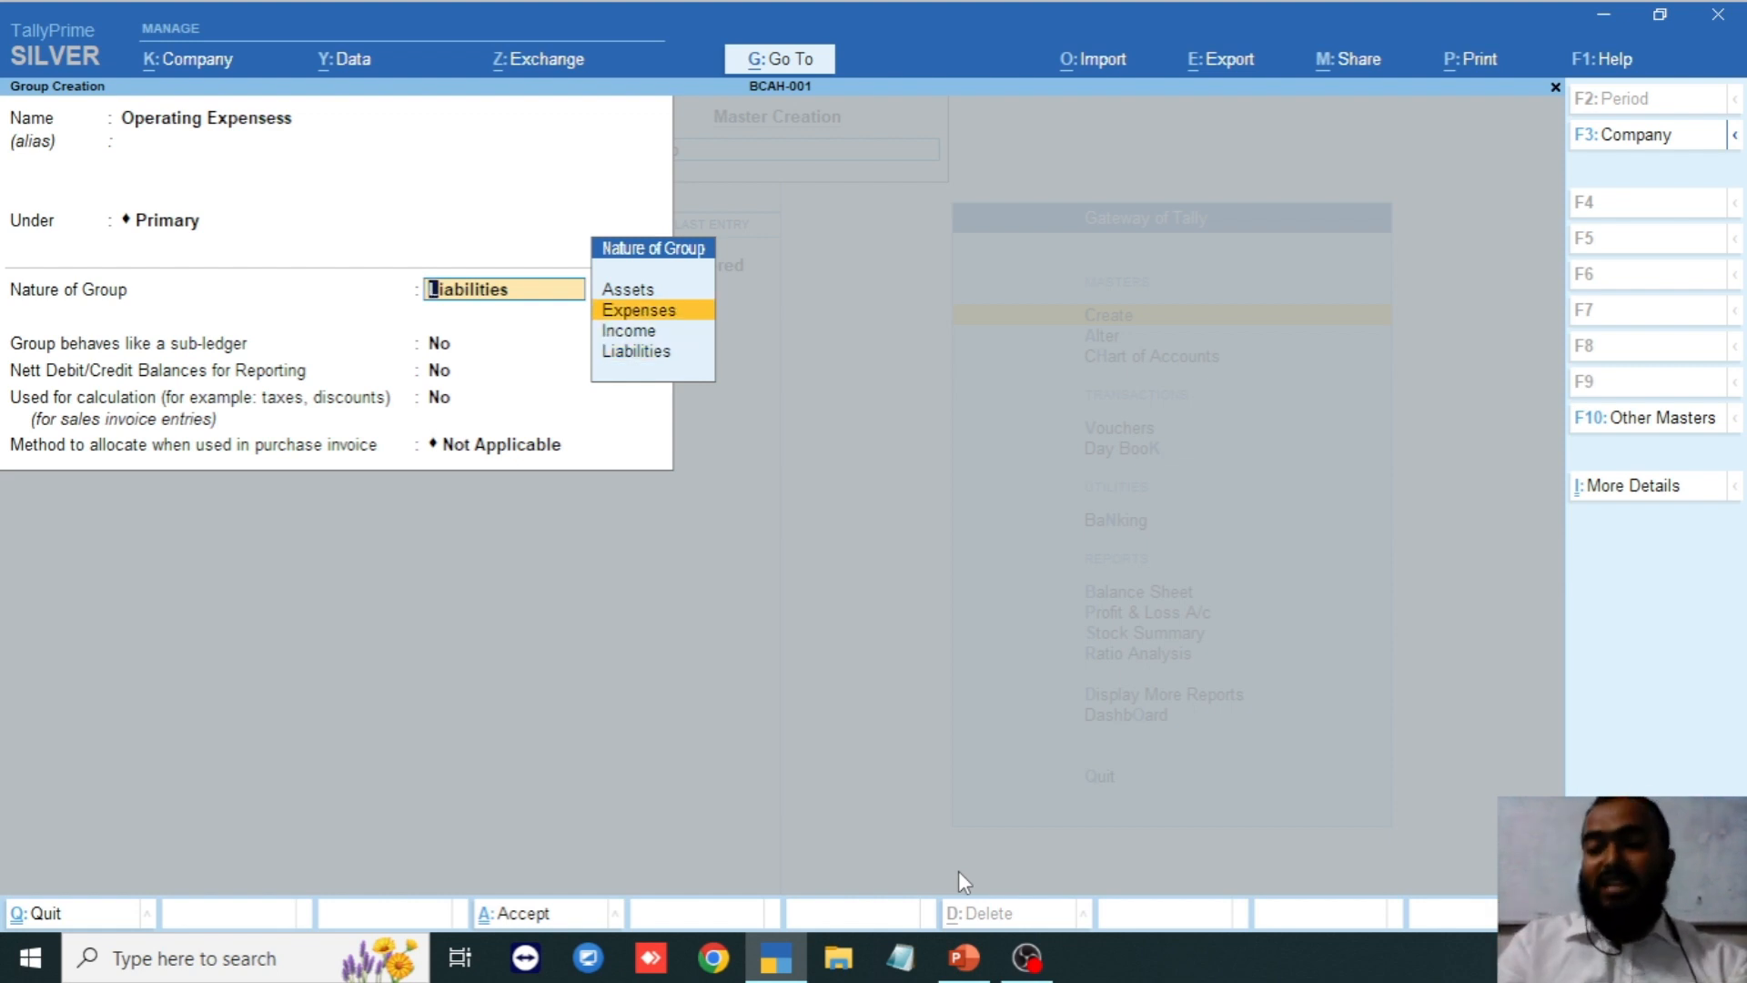
pyautogui.press('Return')
pyautogui.press('Return')
pyautogui.press('Return')
pyautogui.press('Return')
pyautogui.press('Return')
pyautogui.press('Return')
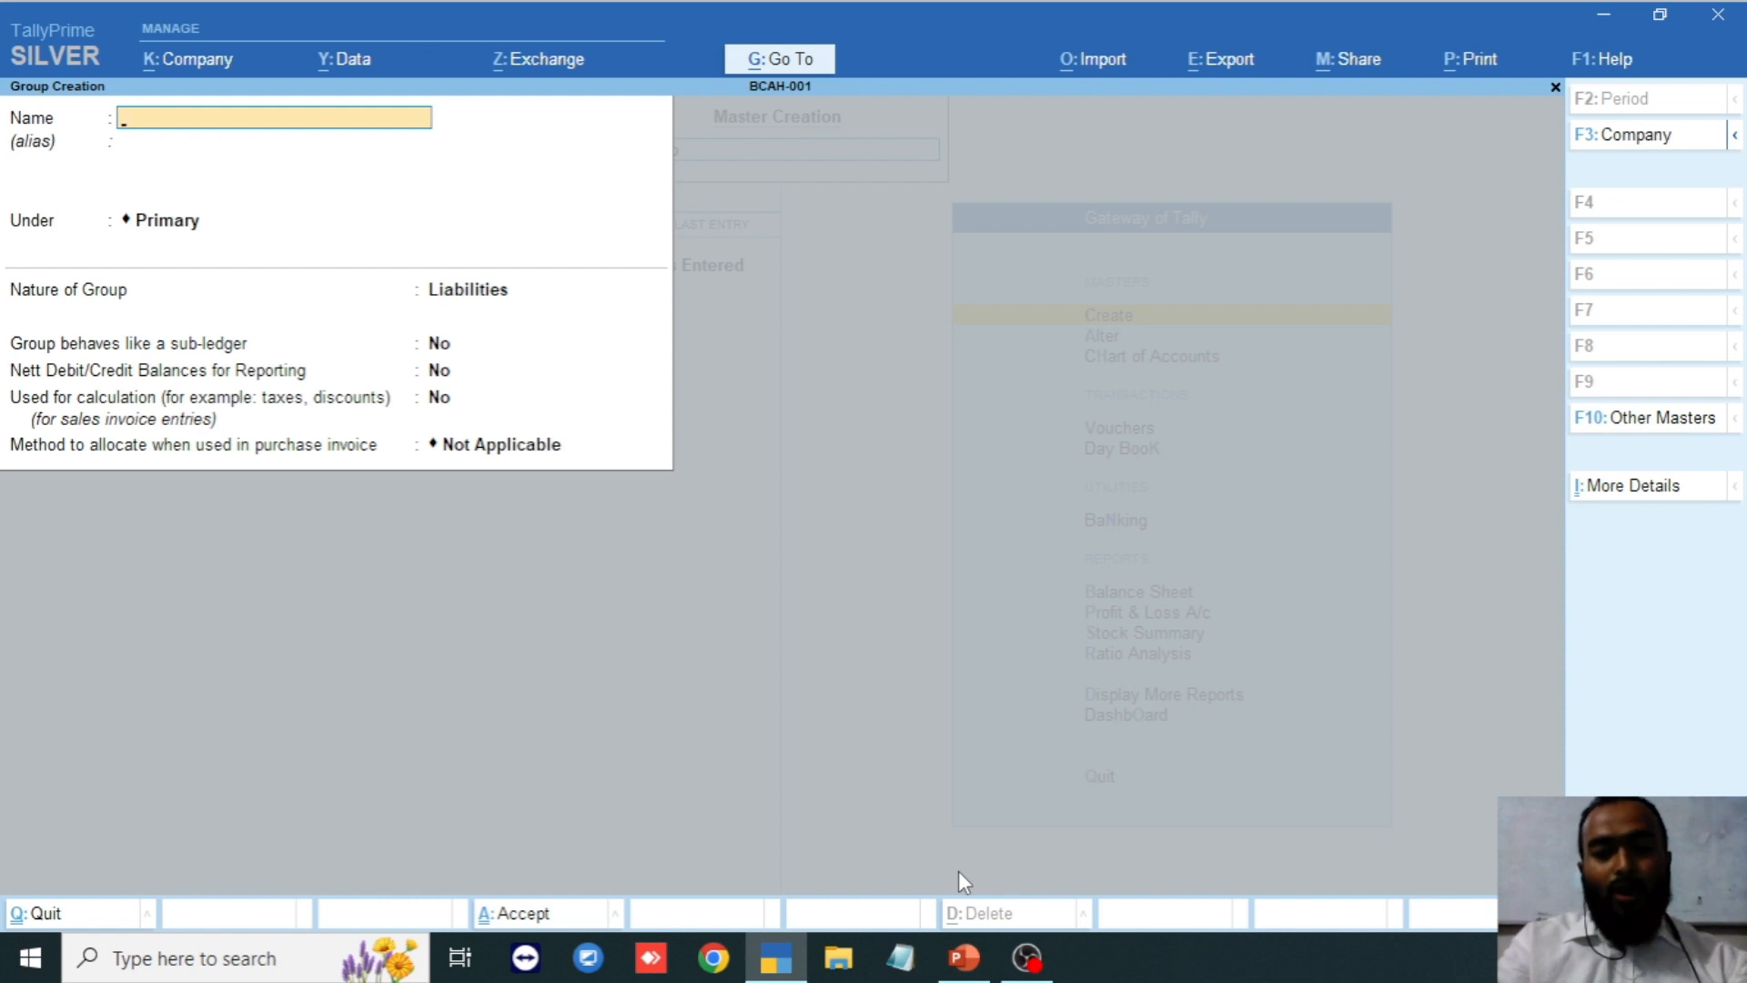
# Create Office Furniture under Primary with Assets nature, save it, and return to Gateway.
pyautogui.write('Office')
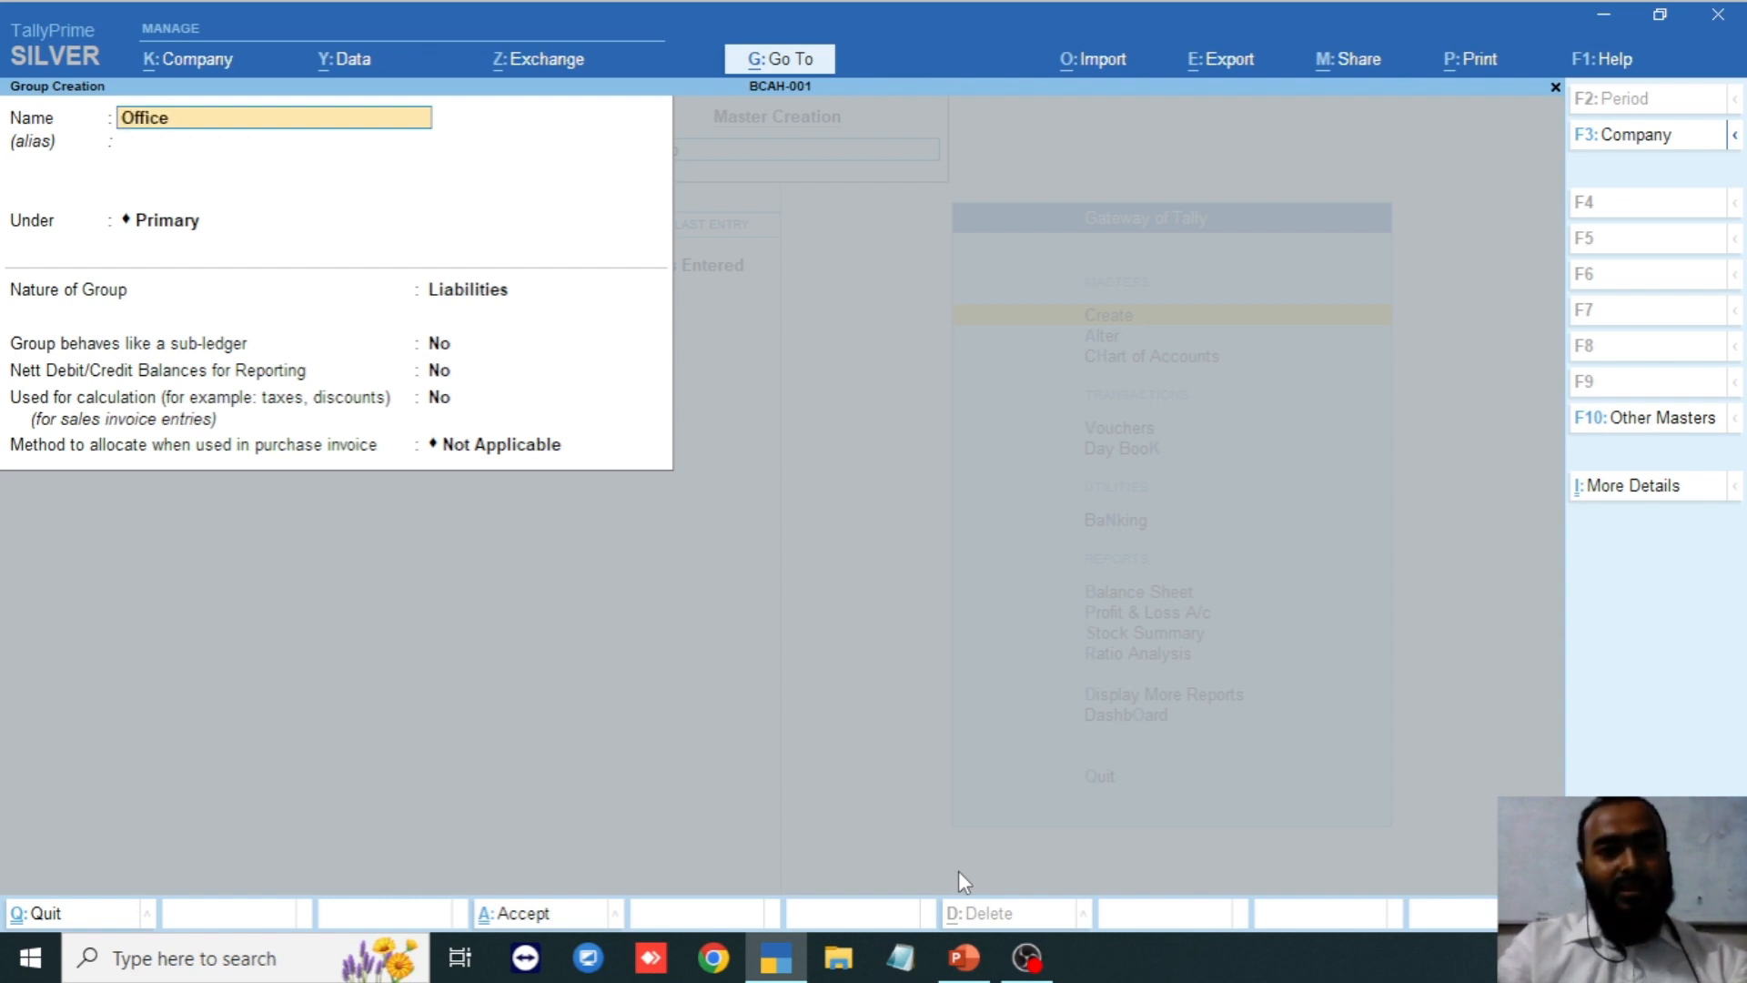
pyautogui.write(' Furni')
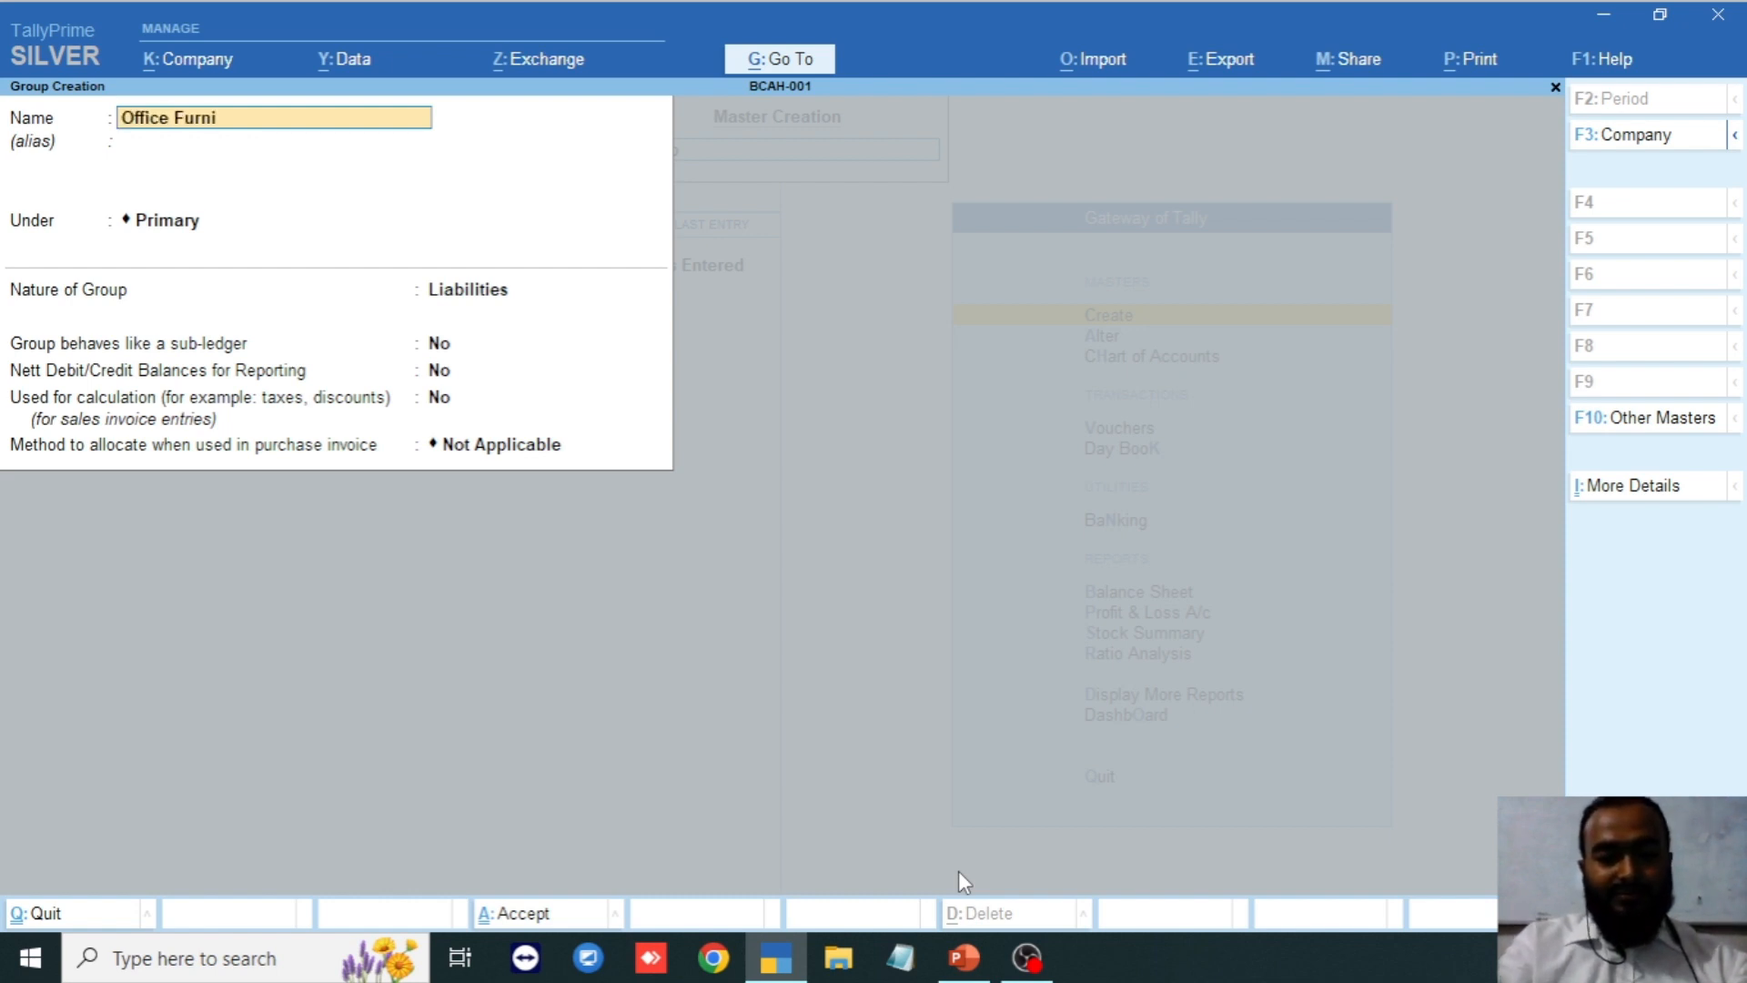
pyautogui.write('ture')
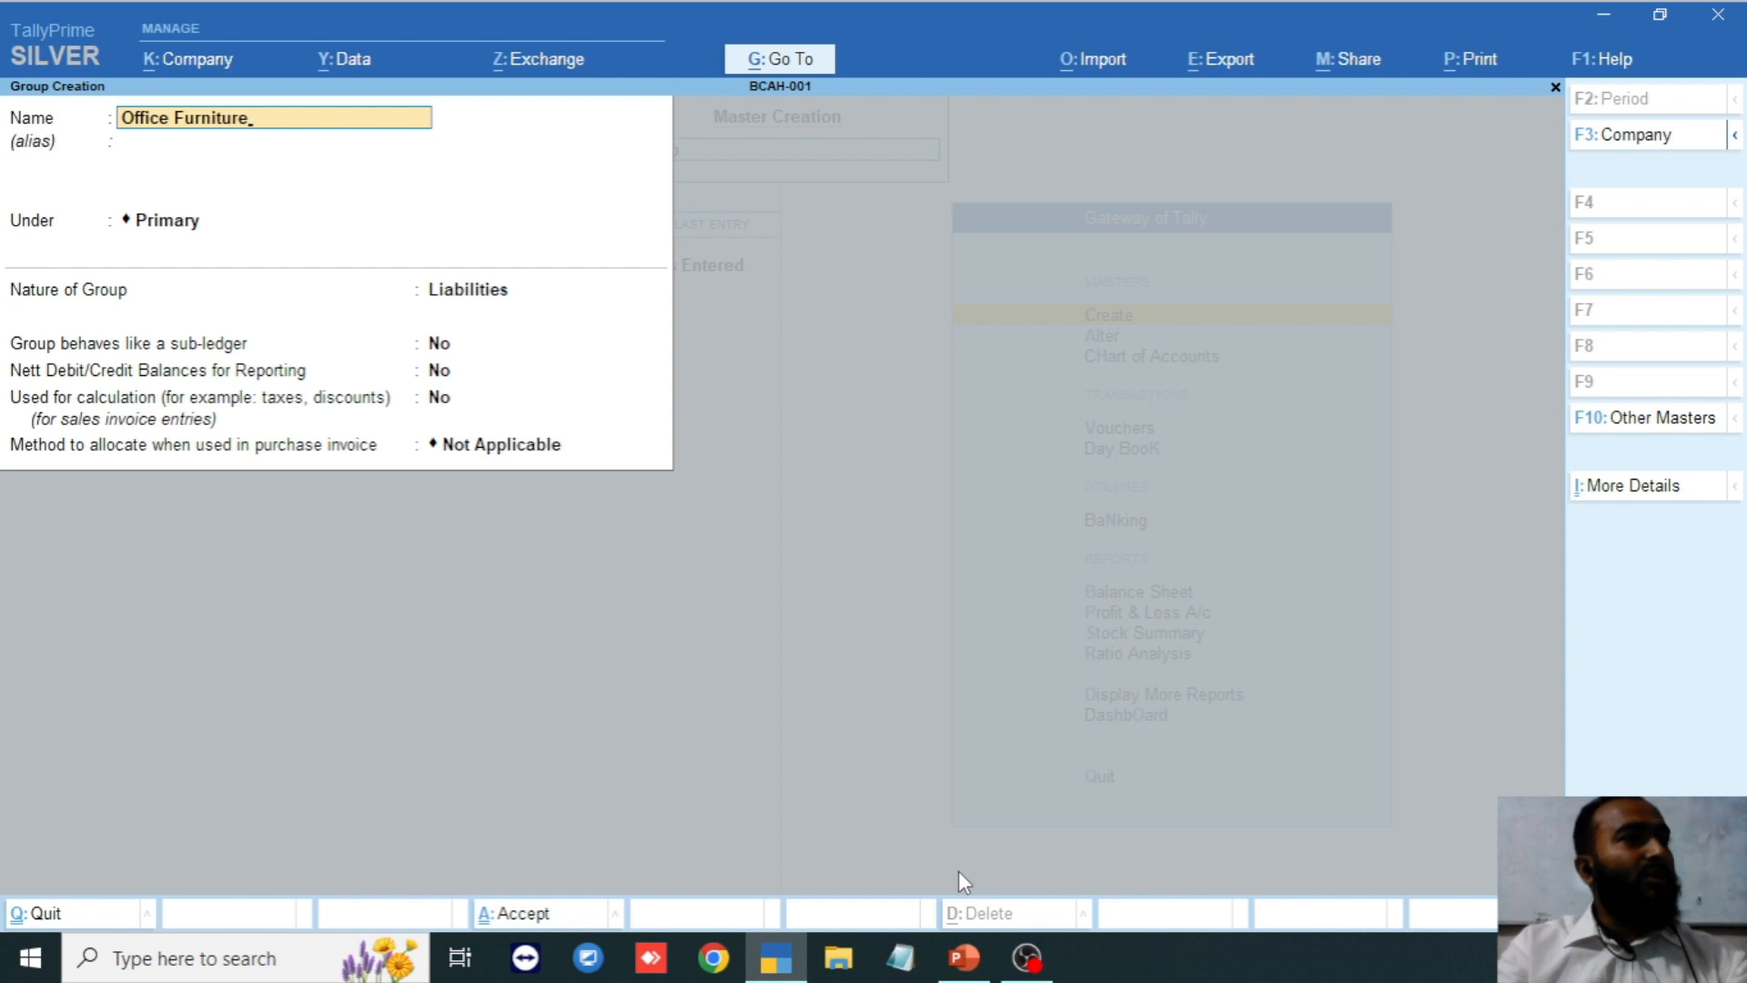
pyautogui.press('Return')
pyautogui.press('Return')
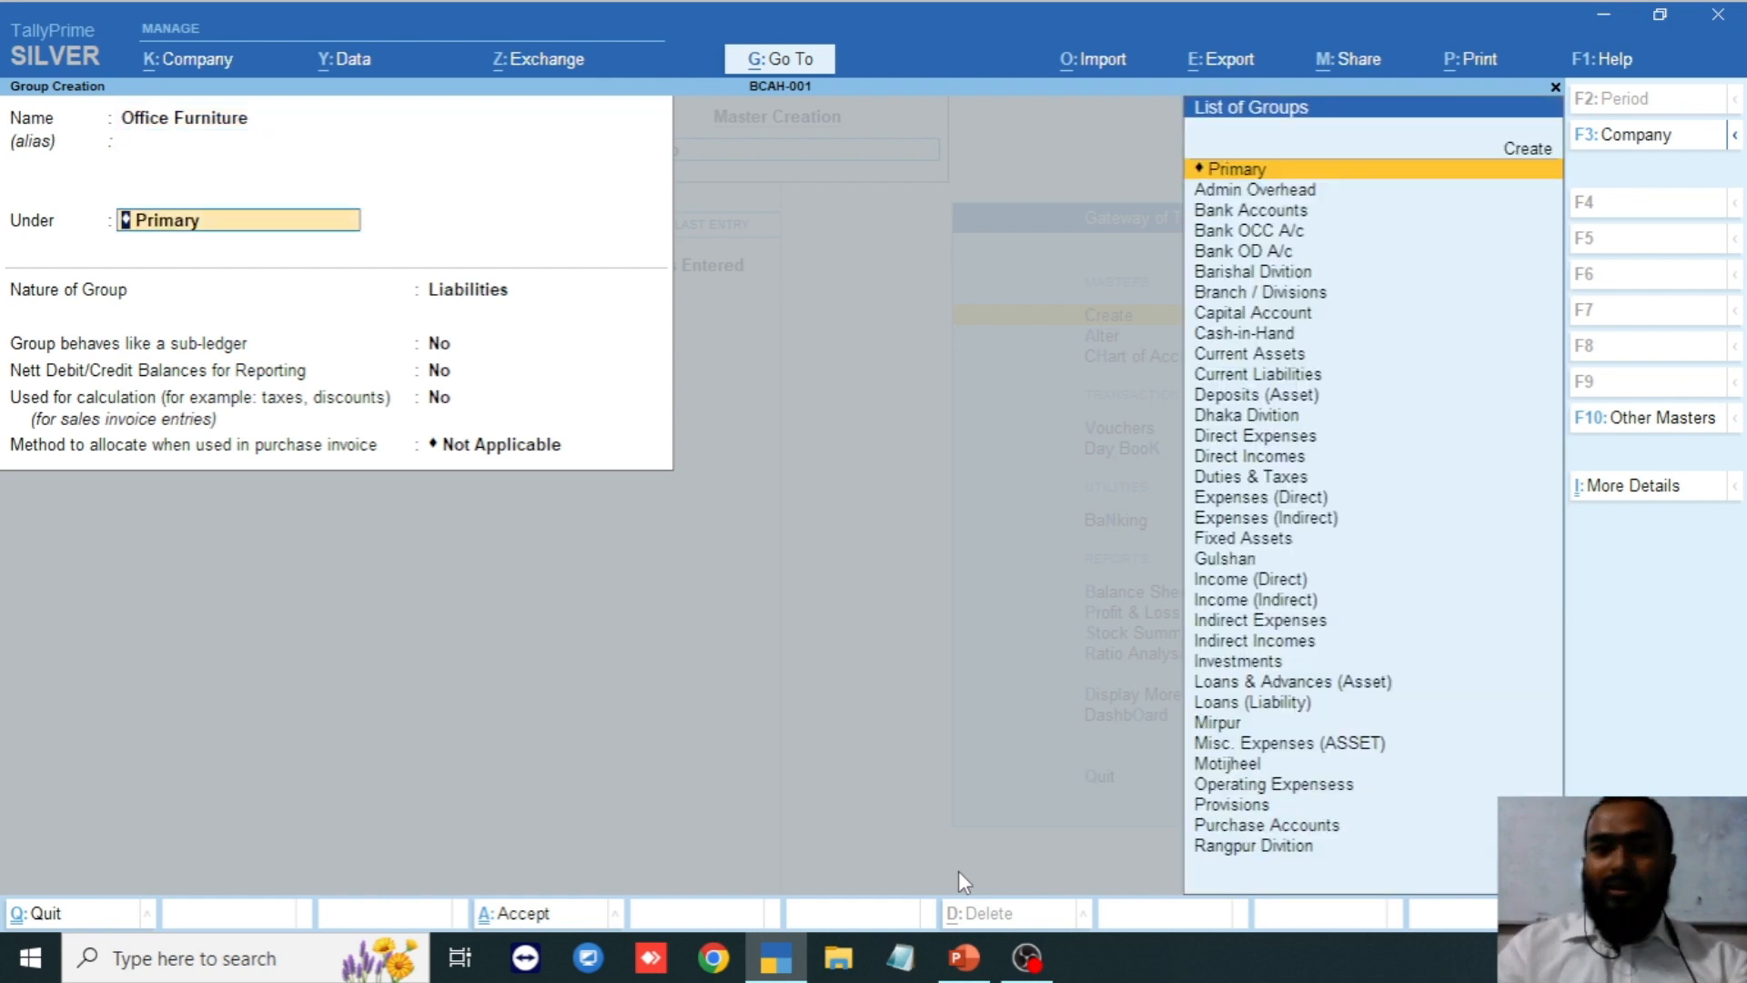
pyautogui.press('Return')
pyautogui.press('Up')
pyautogui.press('Up')
pyautogui.press('Up')
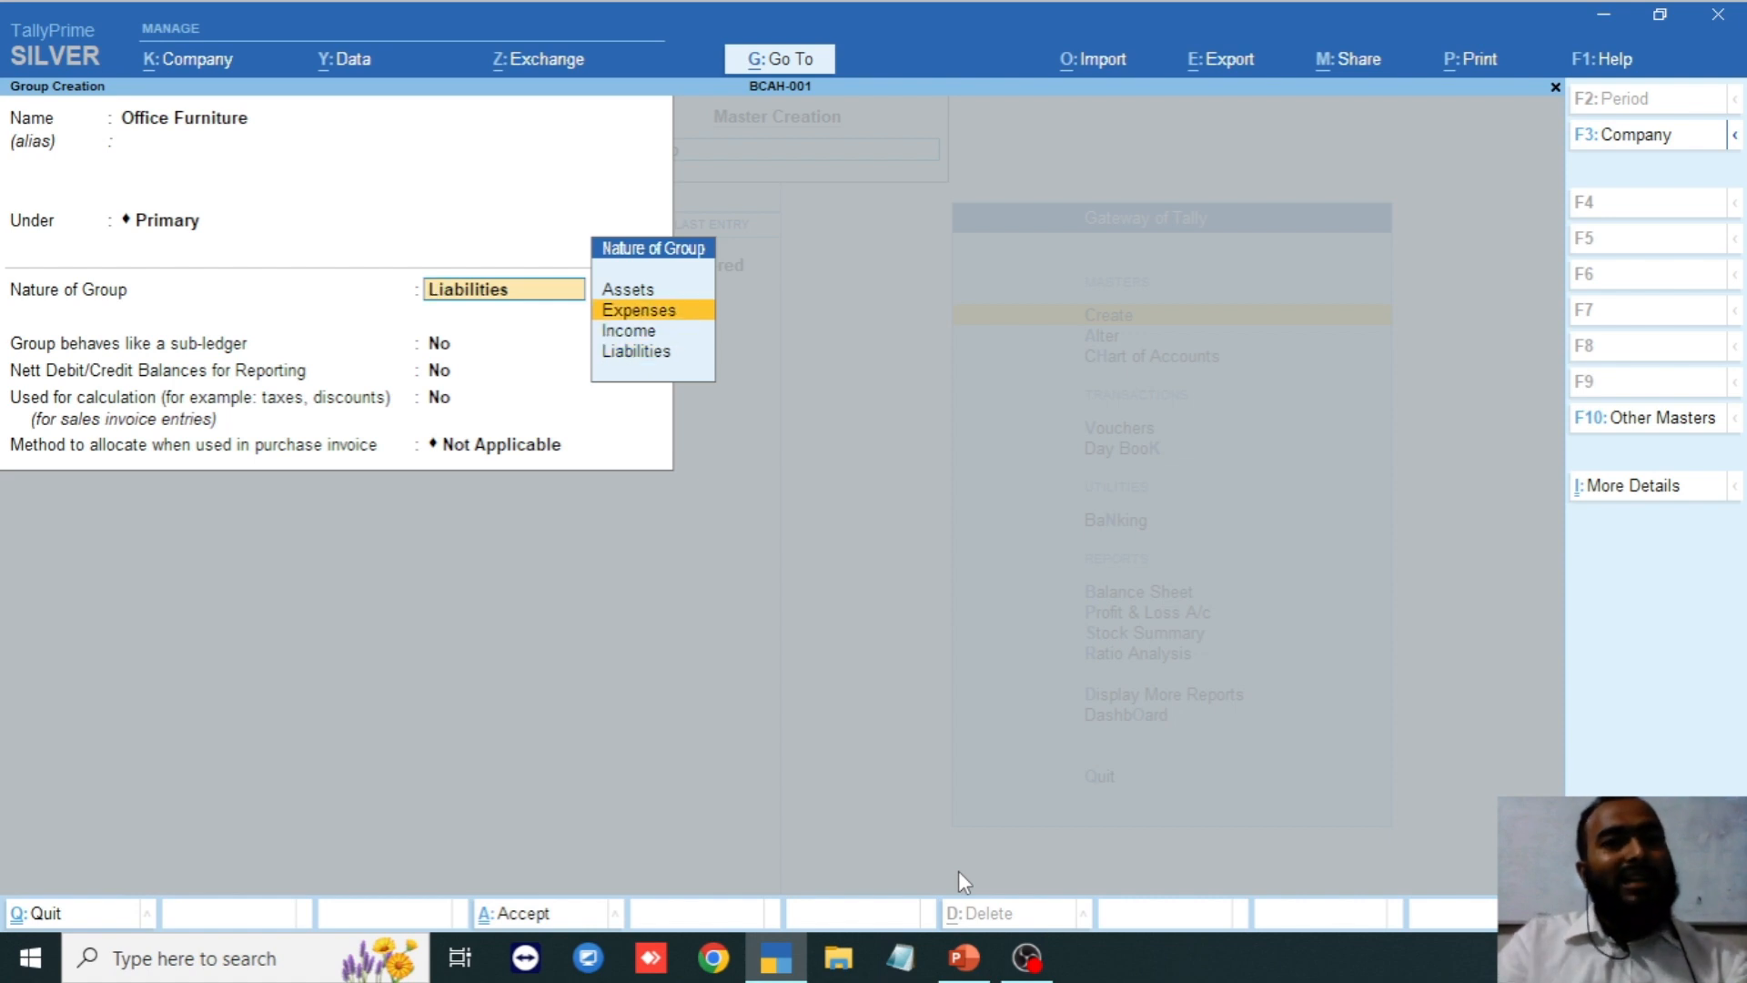
pyautogui.press('Return')
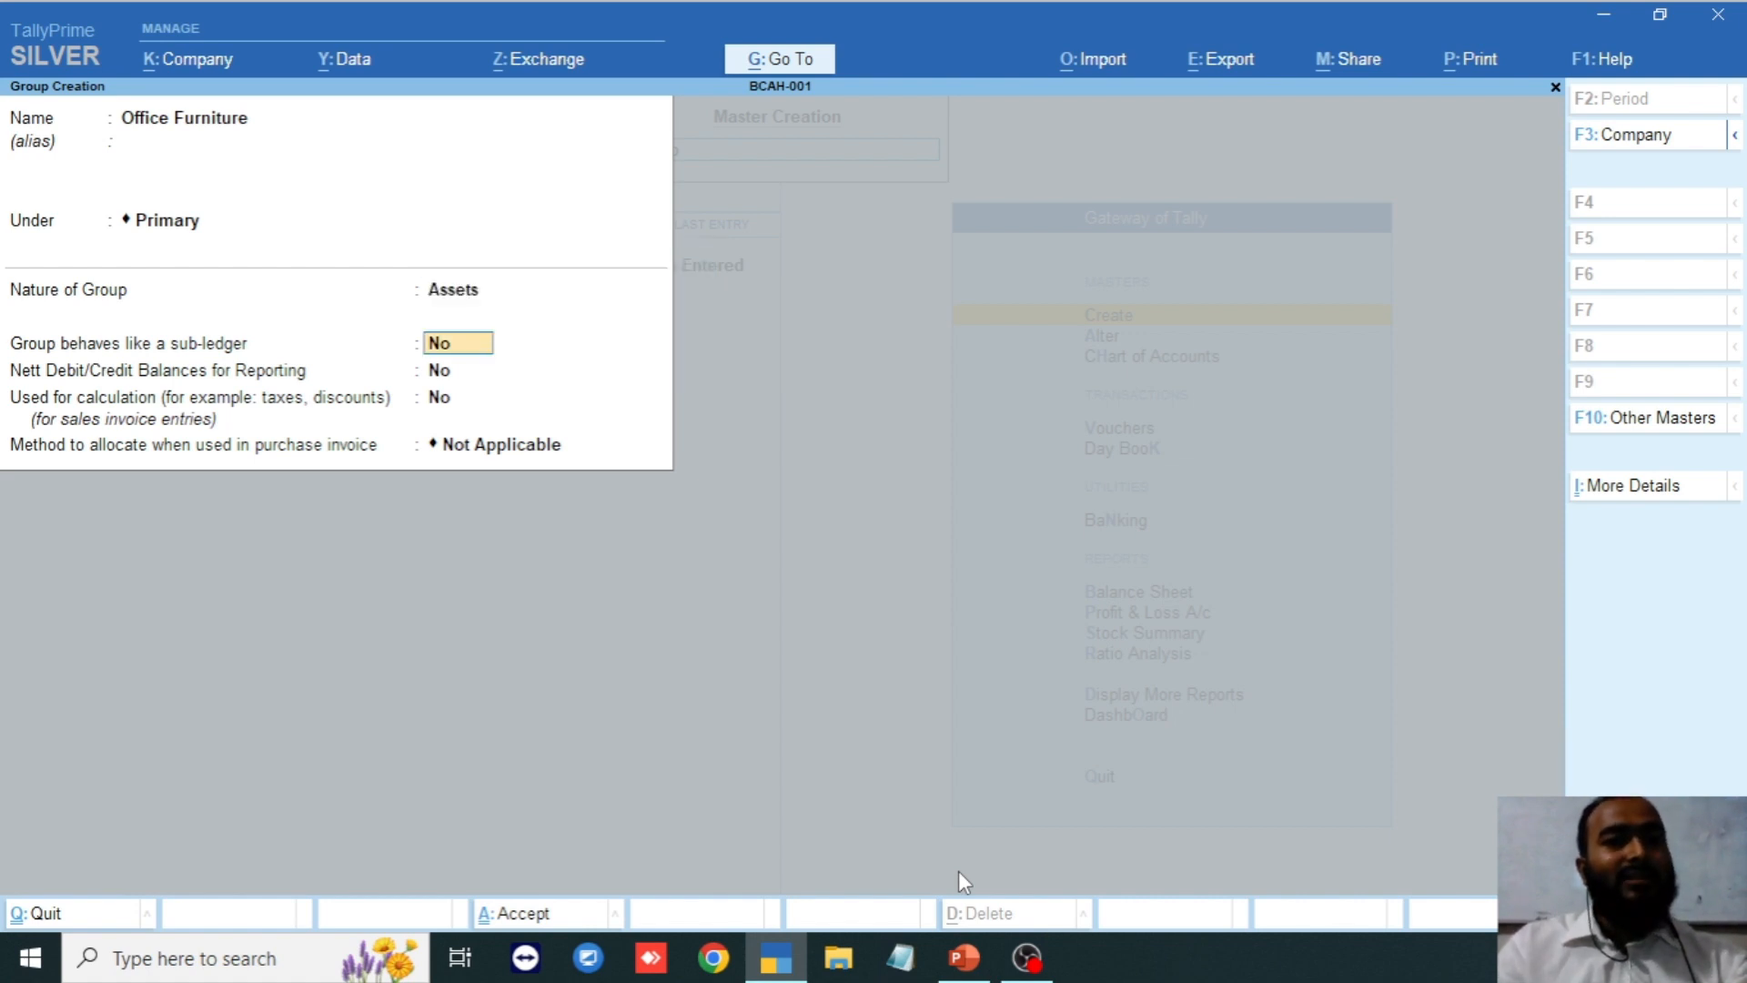
pyautogui.press('Return')
pyautogui.press('Return')
pyautogui.press('Return')
pyautogui.press('Return')
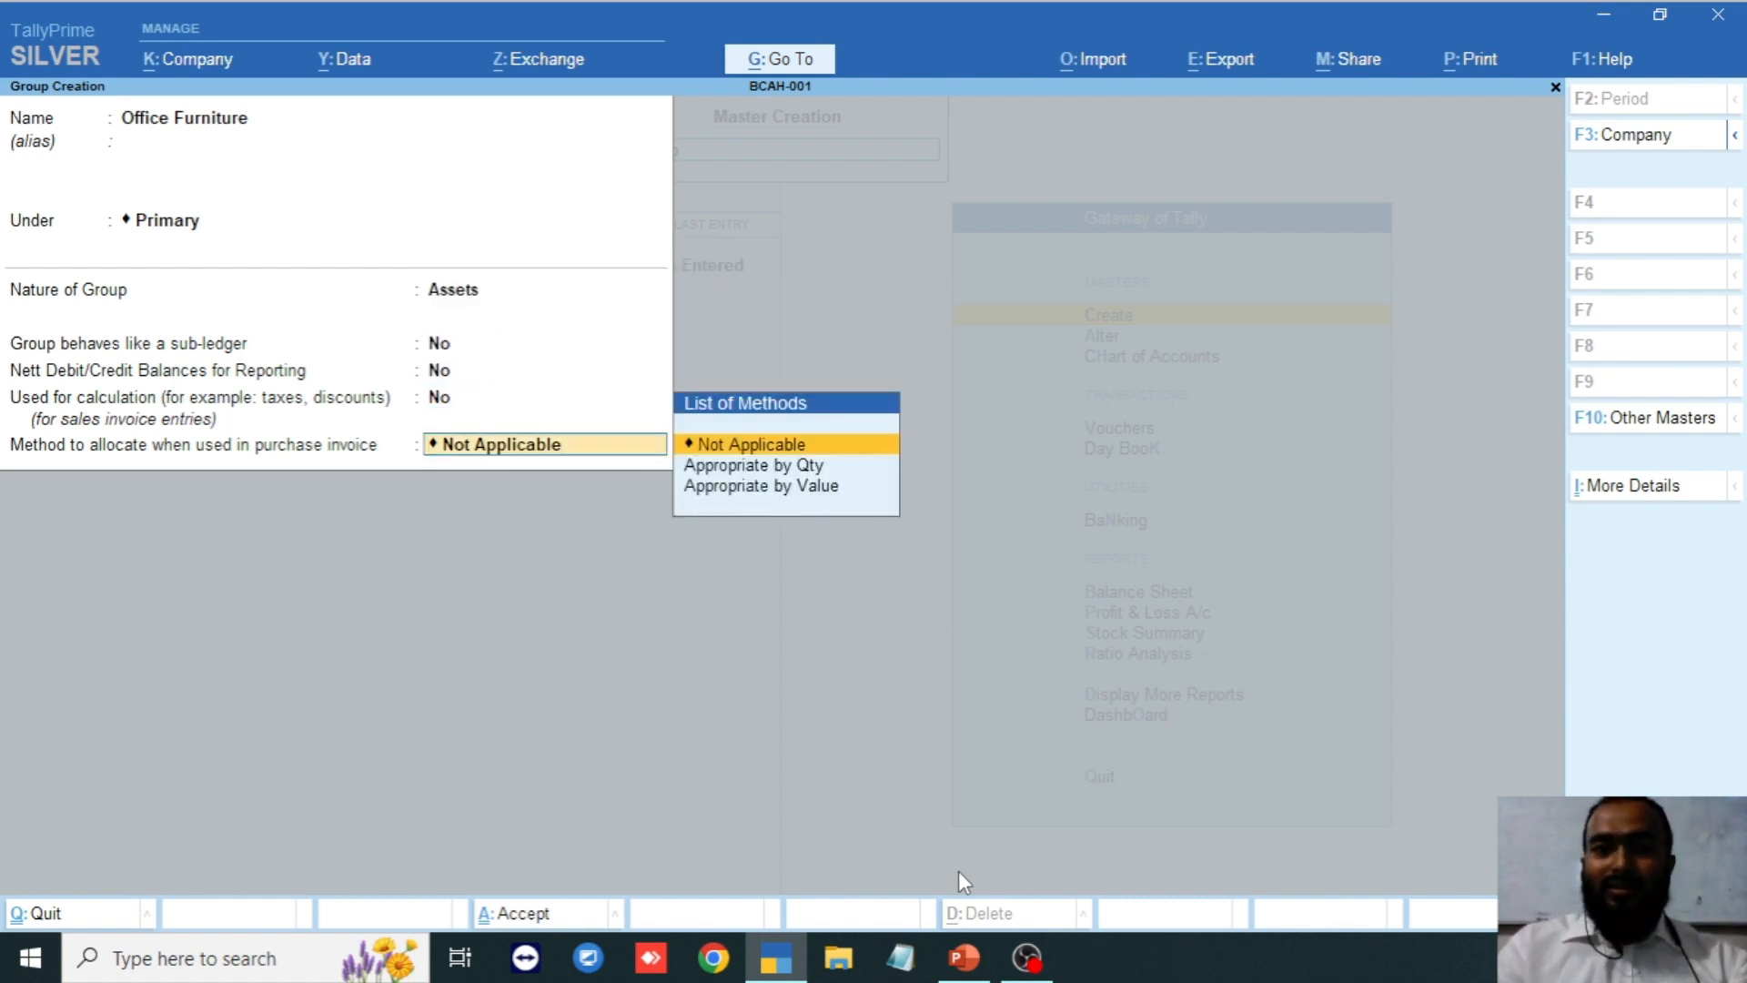
pyautogui.press('Return')
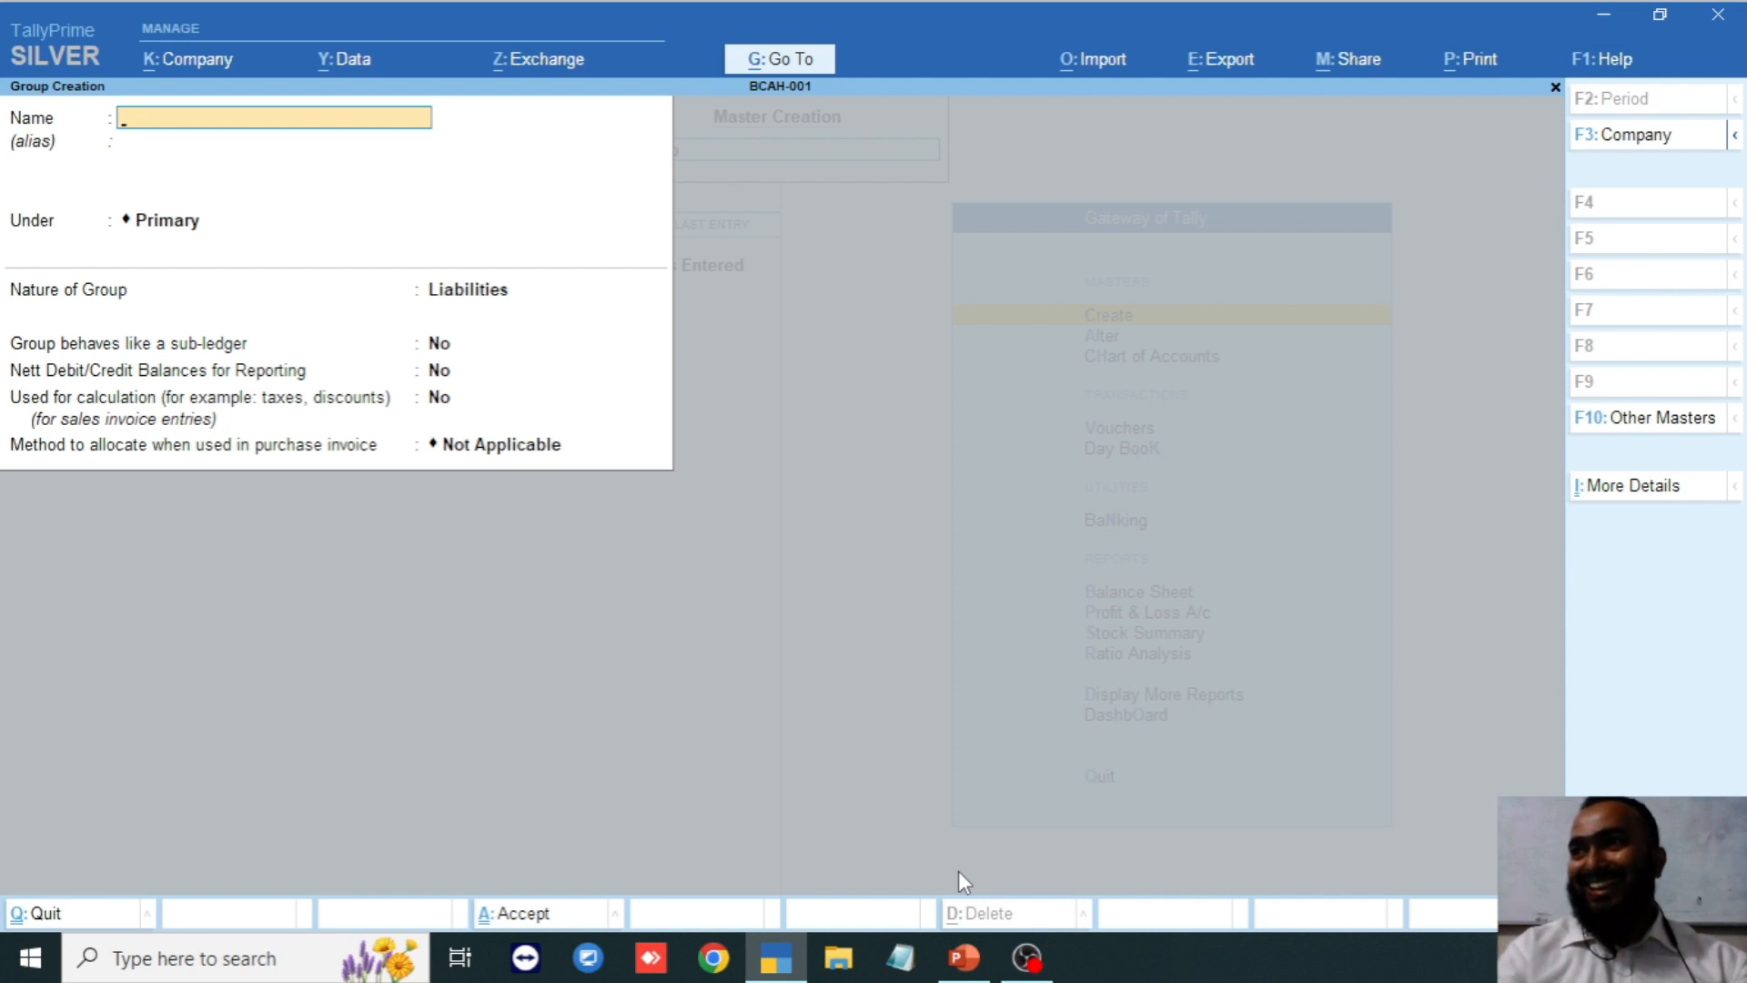
pyautogui.press('Escape')
pyautogui.press('Escape')
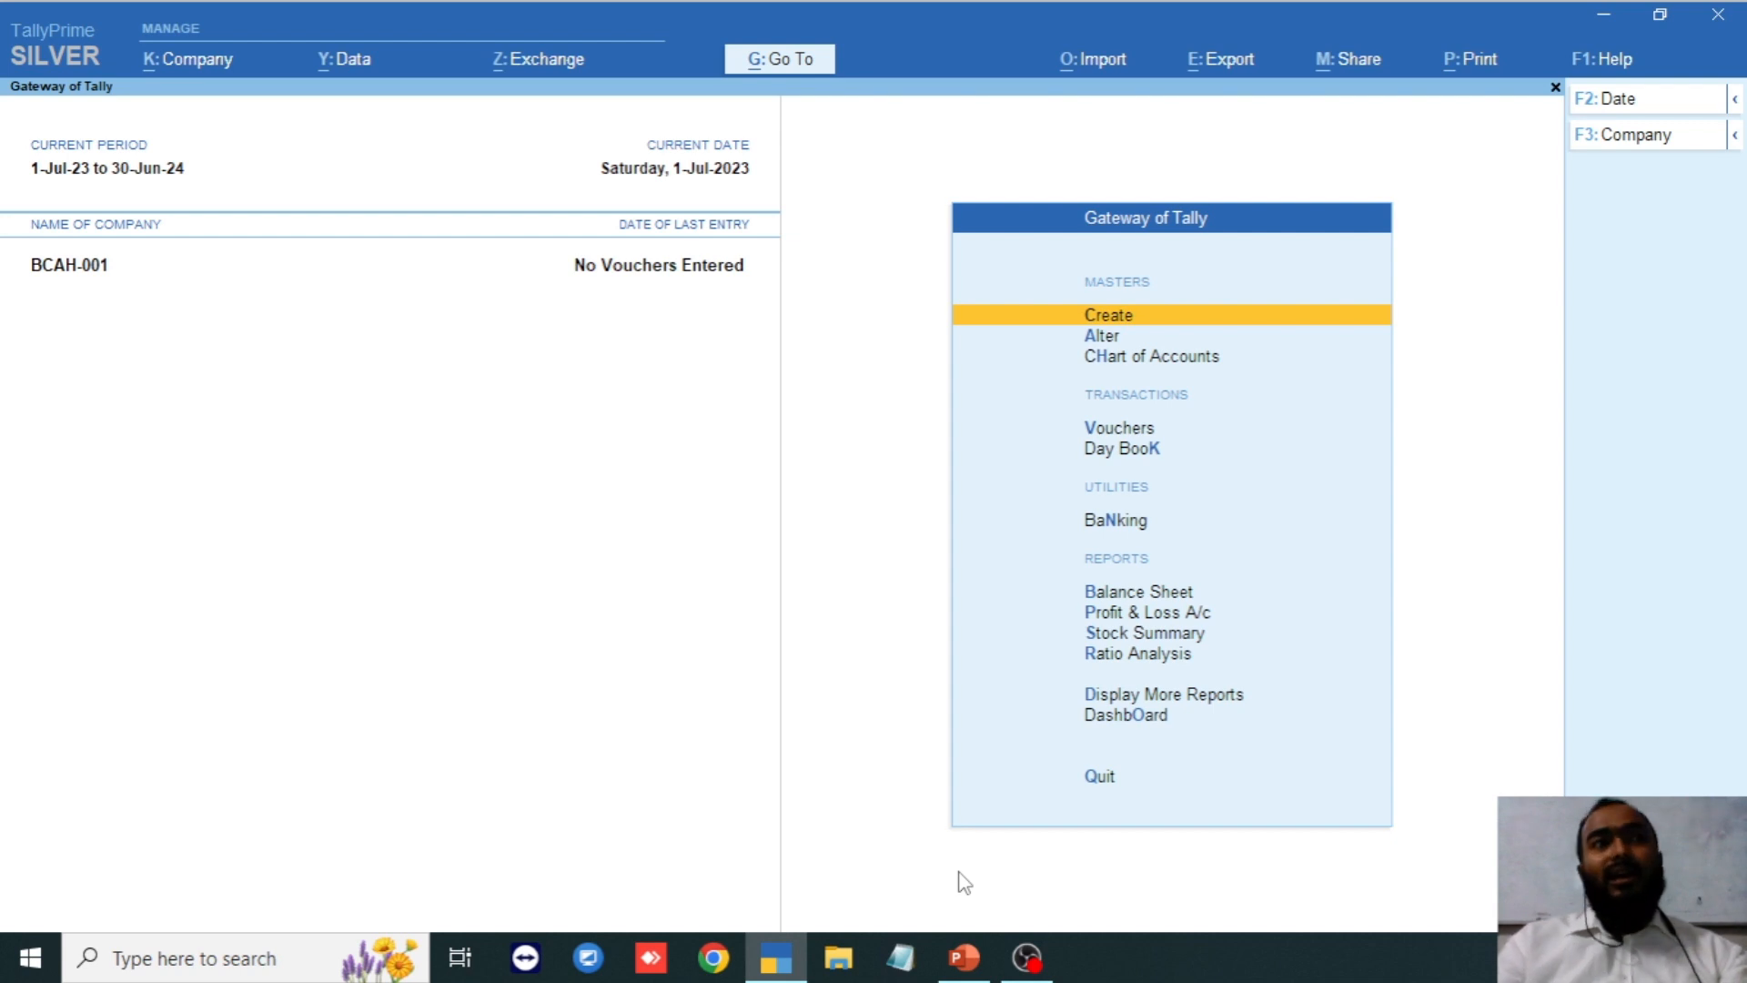
pyautogui.press('Down')
pyautogui.press('Down')
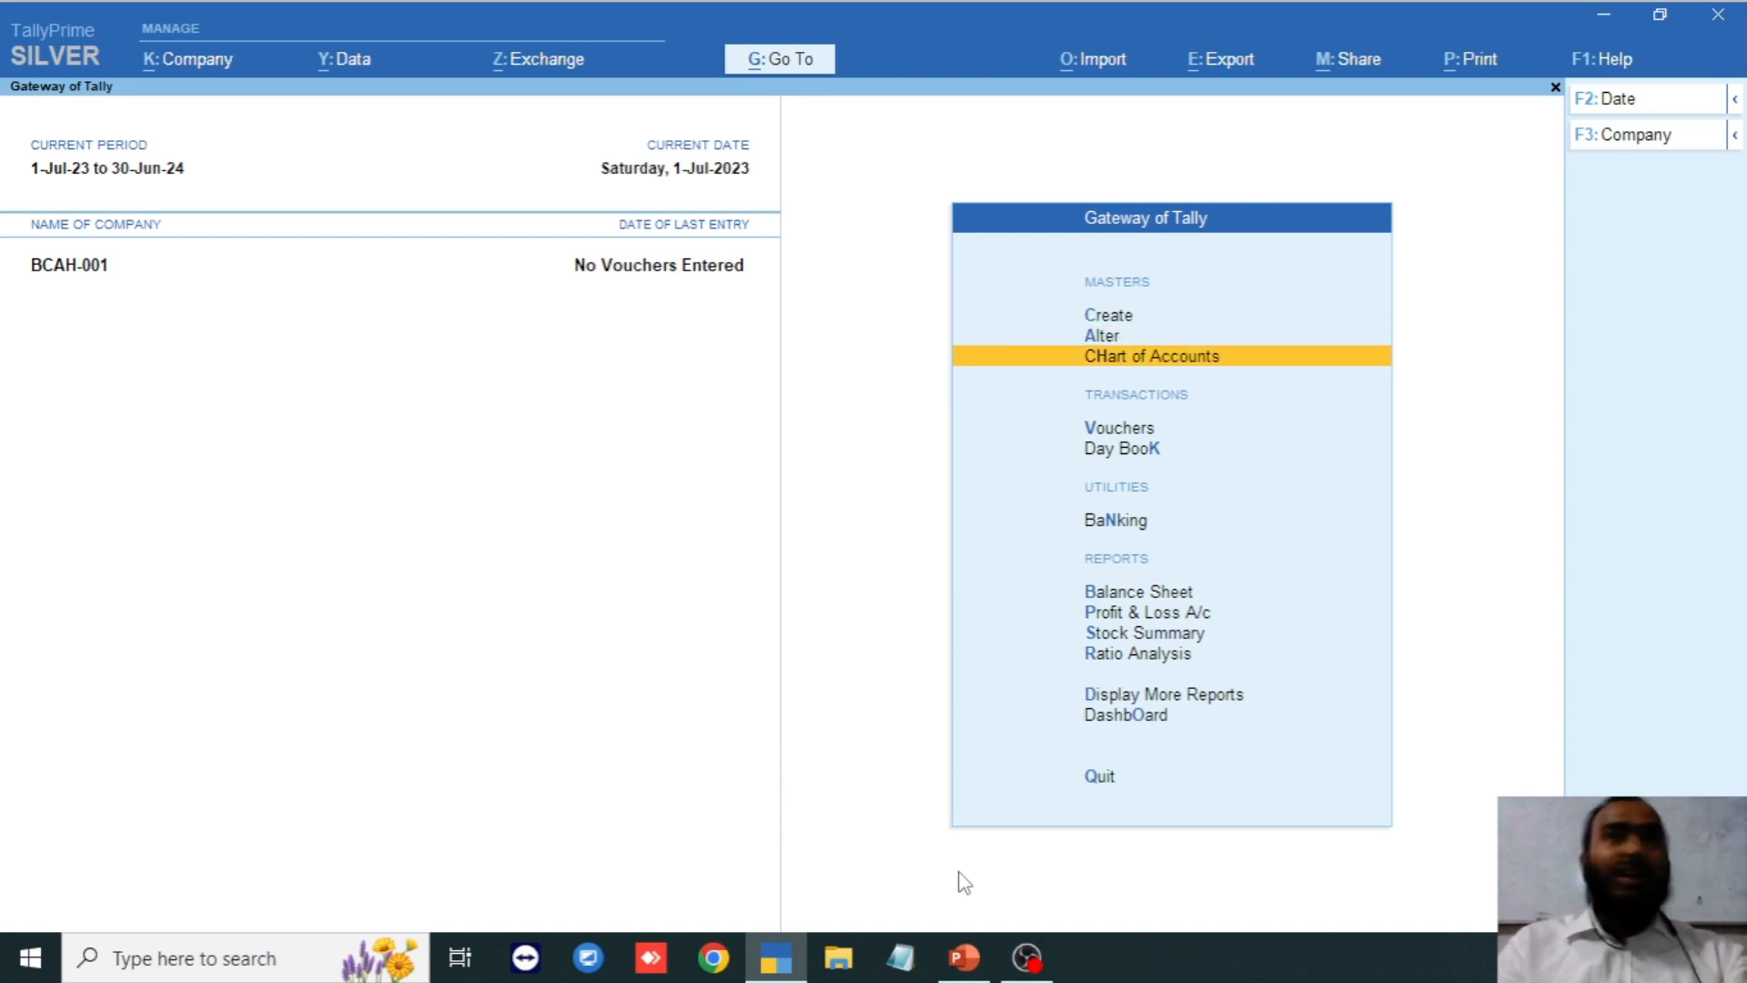
pyautogui.press('Return')
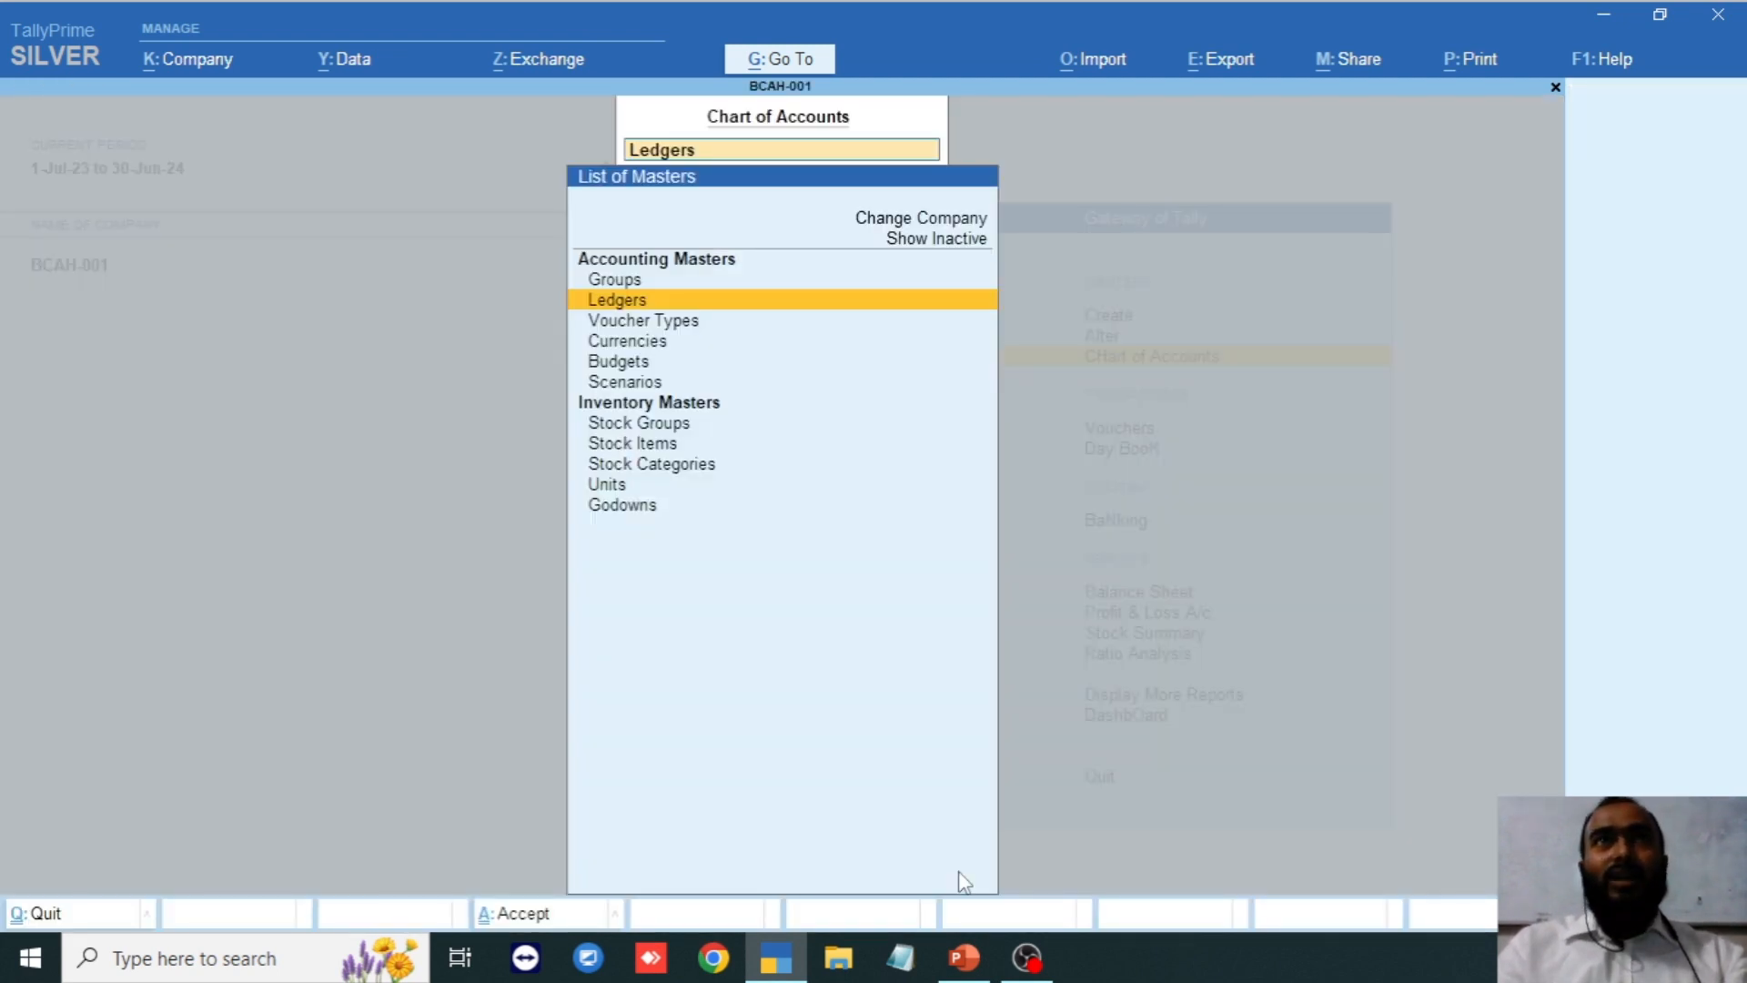
pyautogui.press('Return')
pyautogui.press('Down')
pyautogui.press('Down')
pyautogui.press('Down')
pyautogui.press('Down')
pyautogui.press('Down')
pyautogui.press('Down')
pyautogui.press('Down')
pyautogui.press('Down')
pyautogui.press('Down')
pyautogui.press('Down')
pyautogui.press('Down')
pyautogui.press('Down')
pyautogui.press('Down')
pyautogui.press('Down')
pyautogui.press('Down')
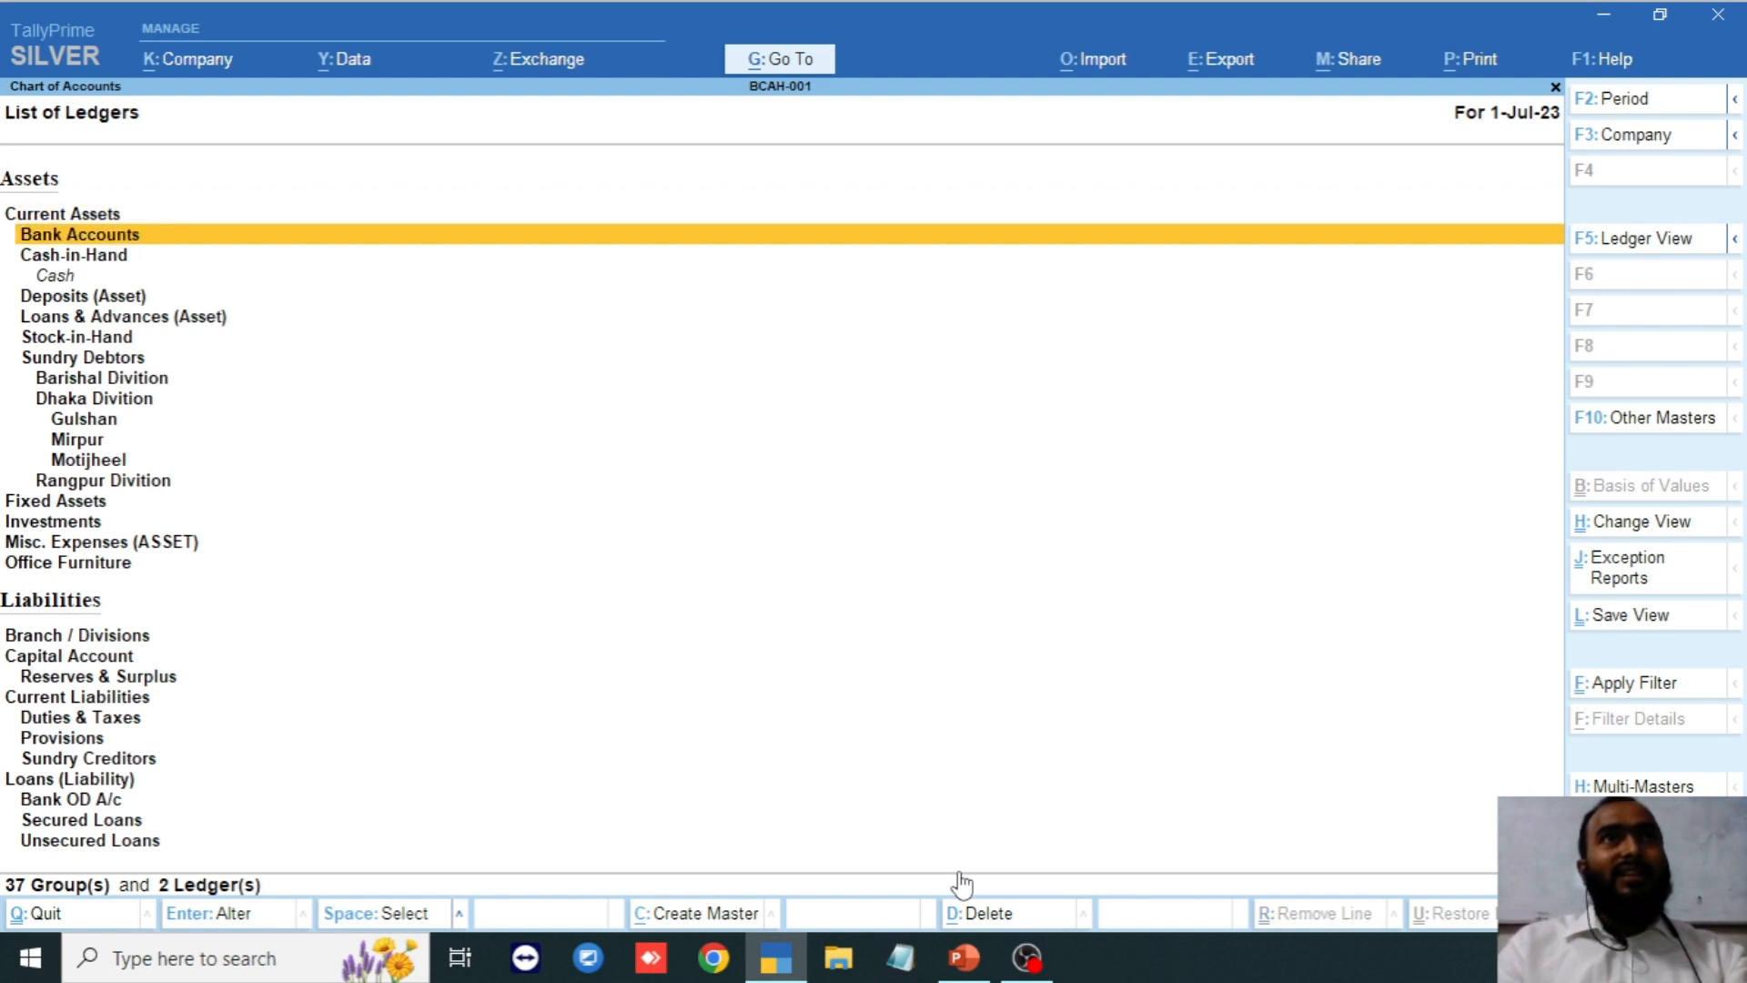
pyautogui.press('Down')
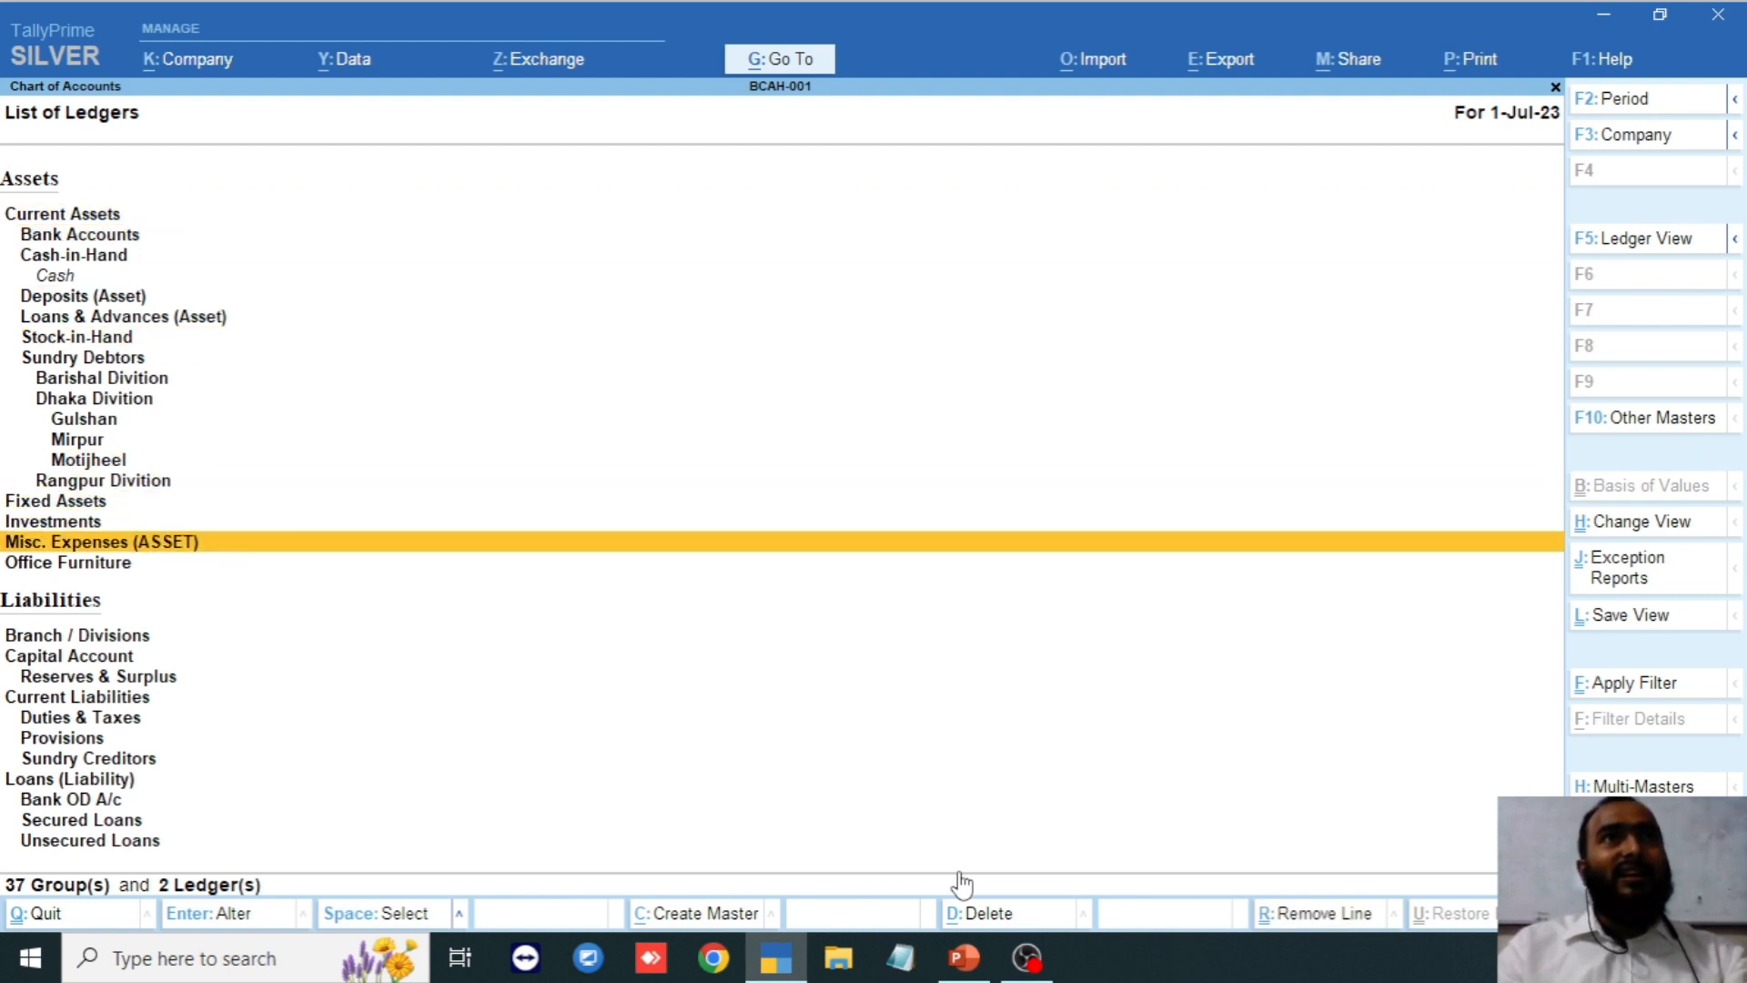
pyautogui.press('Down')
pyautogui.press('Up')
pyautogui.press('Up')
pyautogui.press('Up')
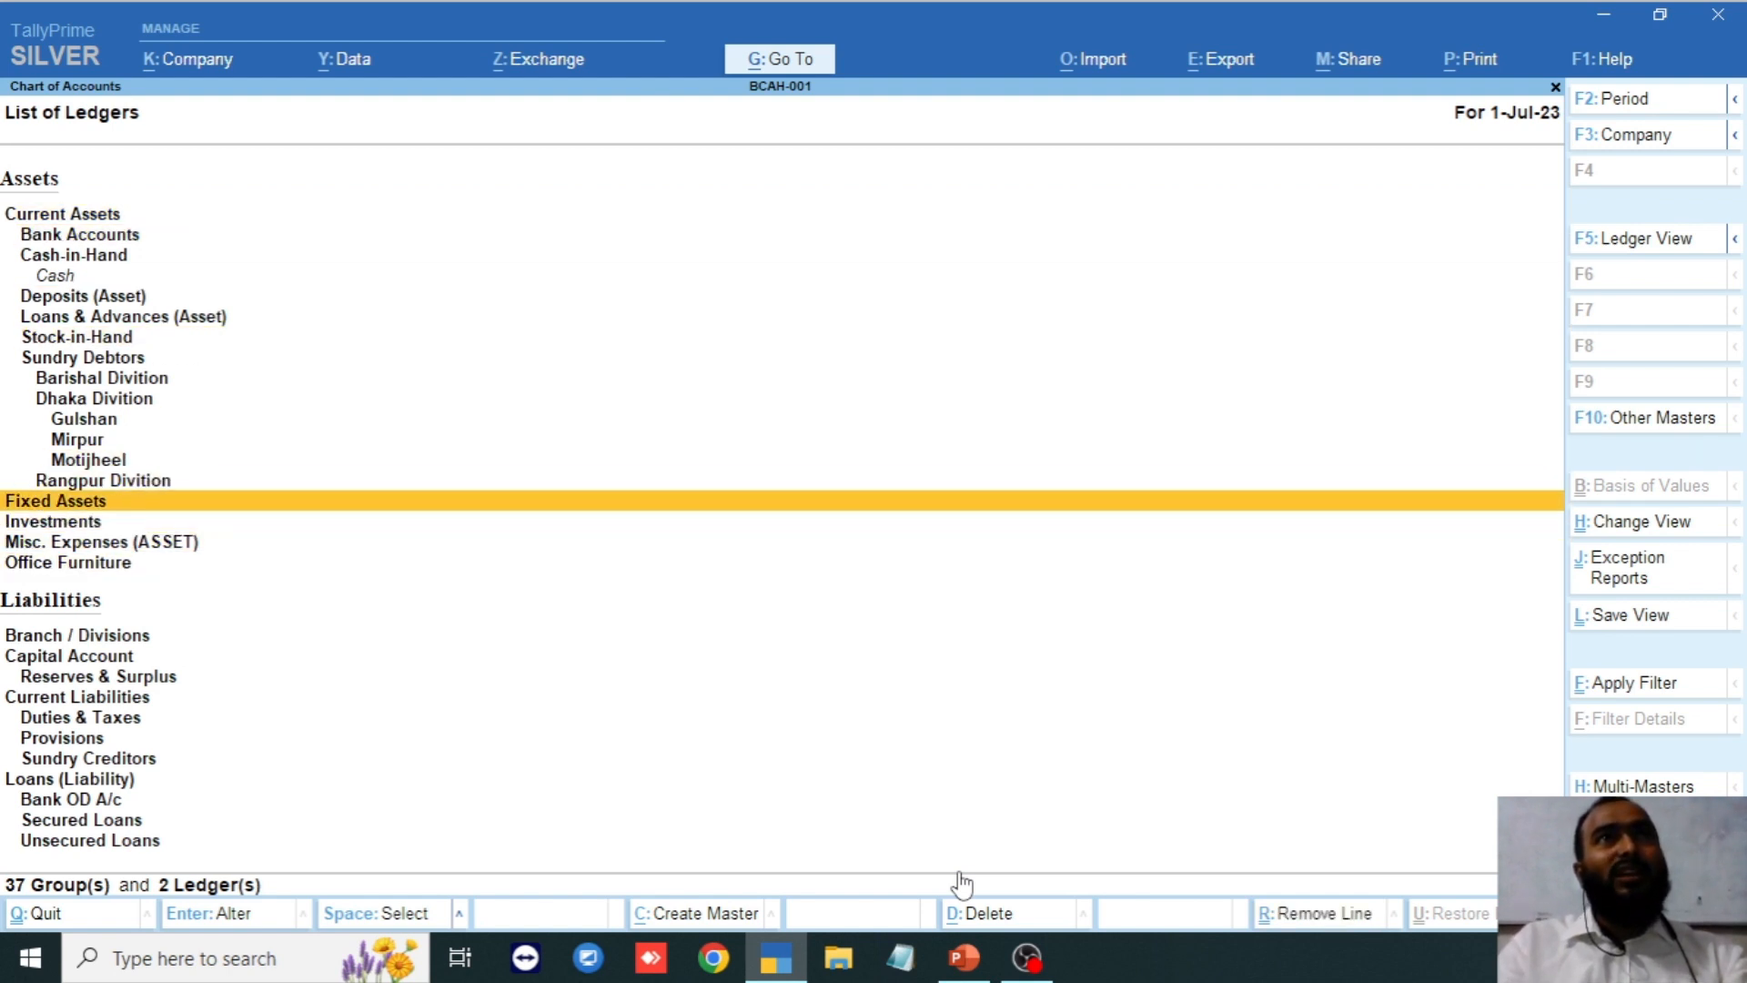
pyautogui.press('Down')
pyautogui.press('Down')
pyautogui.press('Down')
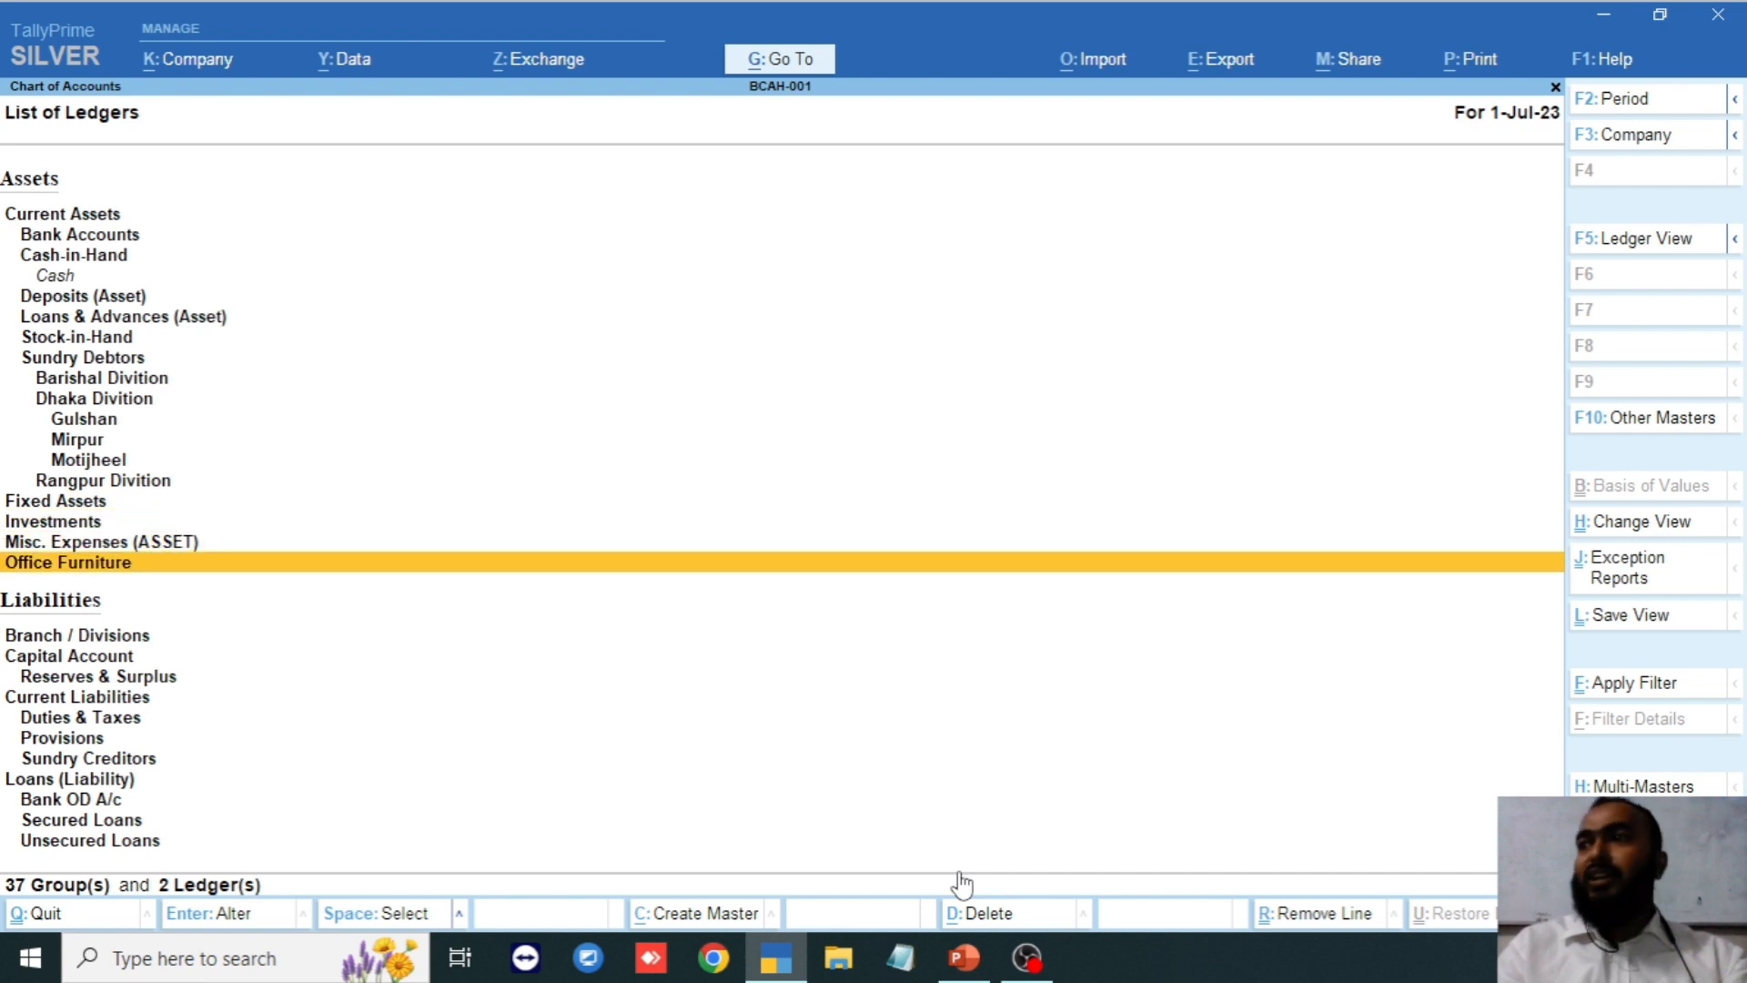
pyautogui.press('Down')
pyautogui.press('Down')
pyautogui.press('Down')
pyautogui.press('Down')
pyautogui.press('Down')
pyautogui.press('Down')
pyautogui.press('Down')
pyautogui.press('Down')
pyautogui.press('Down')
pyautogui.press('Down')
pyautogui.press('Down')
pyautogui.press('Down')
pyautogui.press('Down')
pyautogui.press('Down')
pyautogui.press('Down')
pyautogui.press('Down')
pyautogui.press('Down')
pyautogui.press('Down')
pyautogui.press('Down')
pyautogui.press('Down')
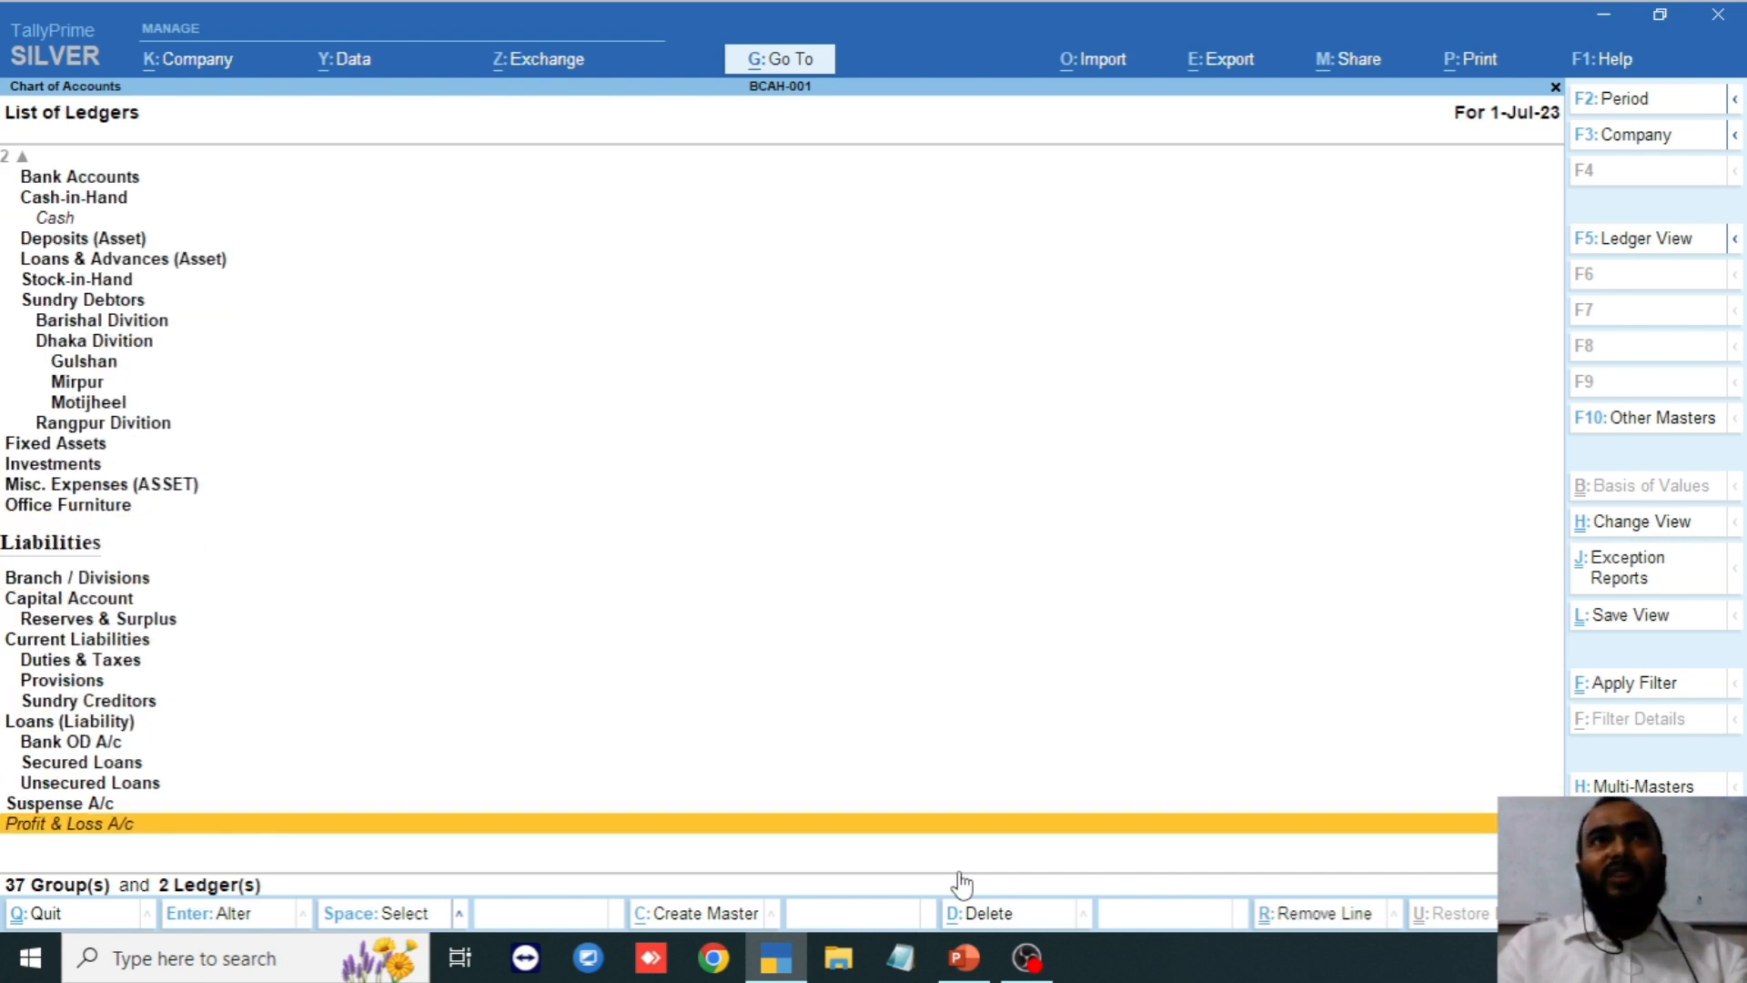
pyautogui.press('Up')
pyautogui.press('Up')
pyautogui.press('Up')
pyautogui.press('Up')
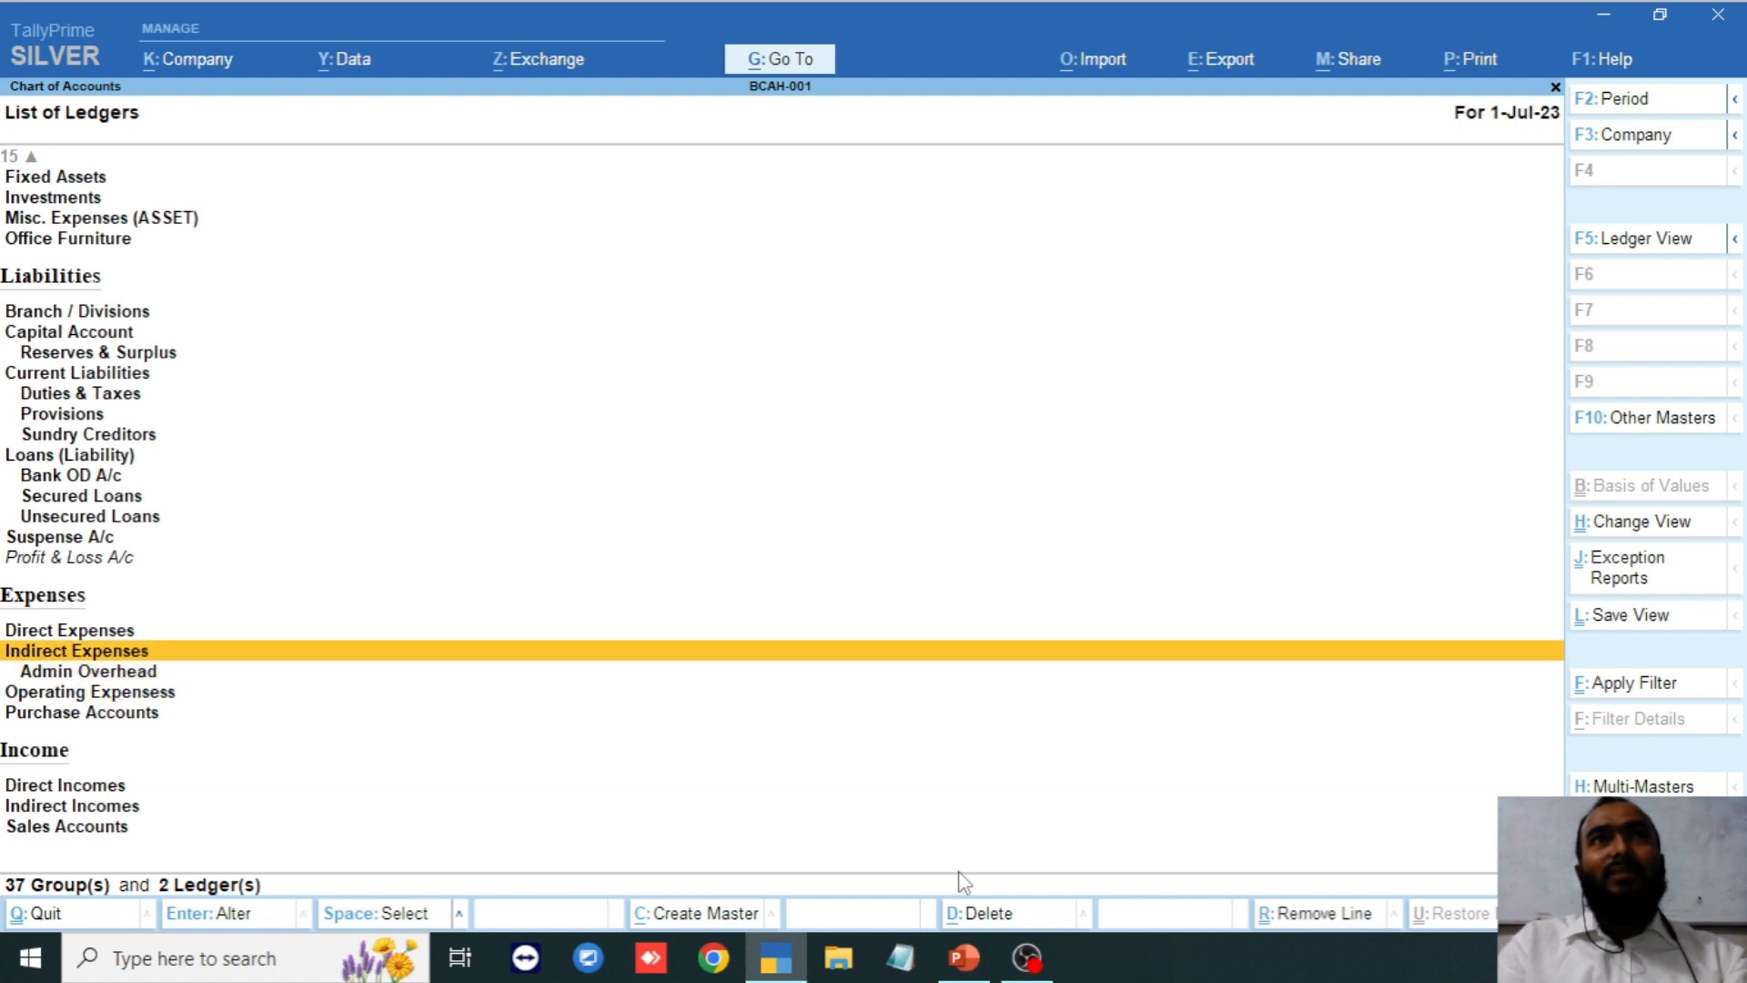
pyautogui.press('Up')
pyautogui.press('Down')
pyautogui.press('Down')
pyautogui.press('Down')
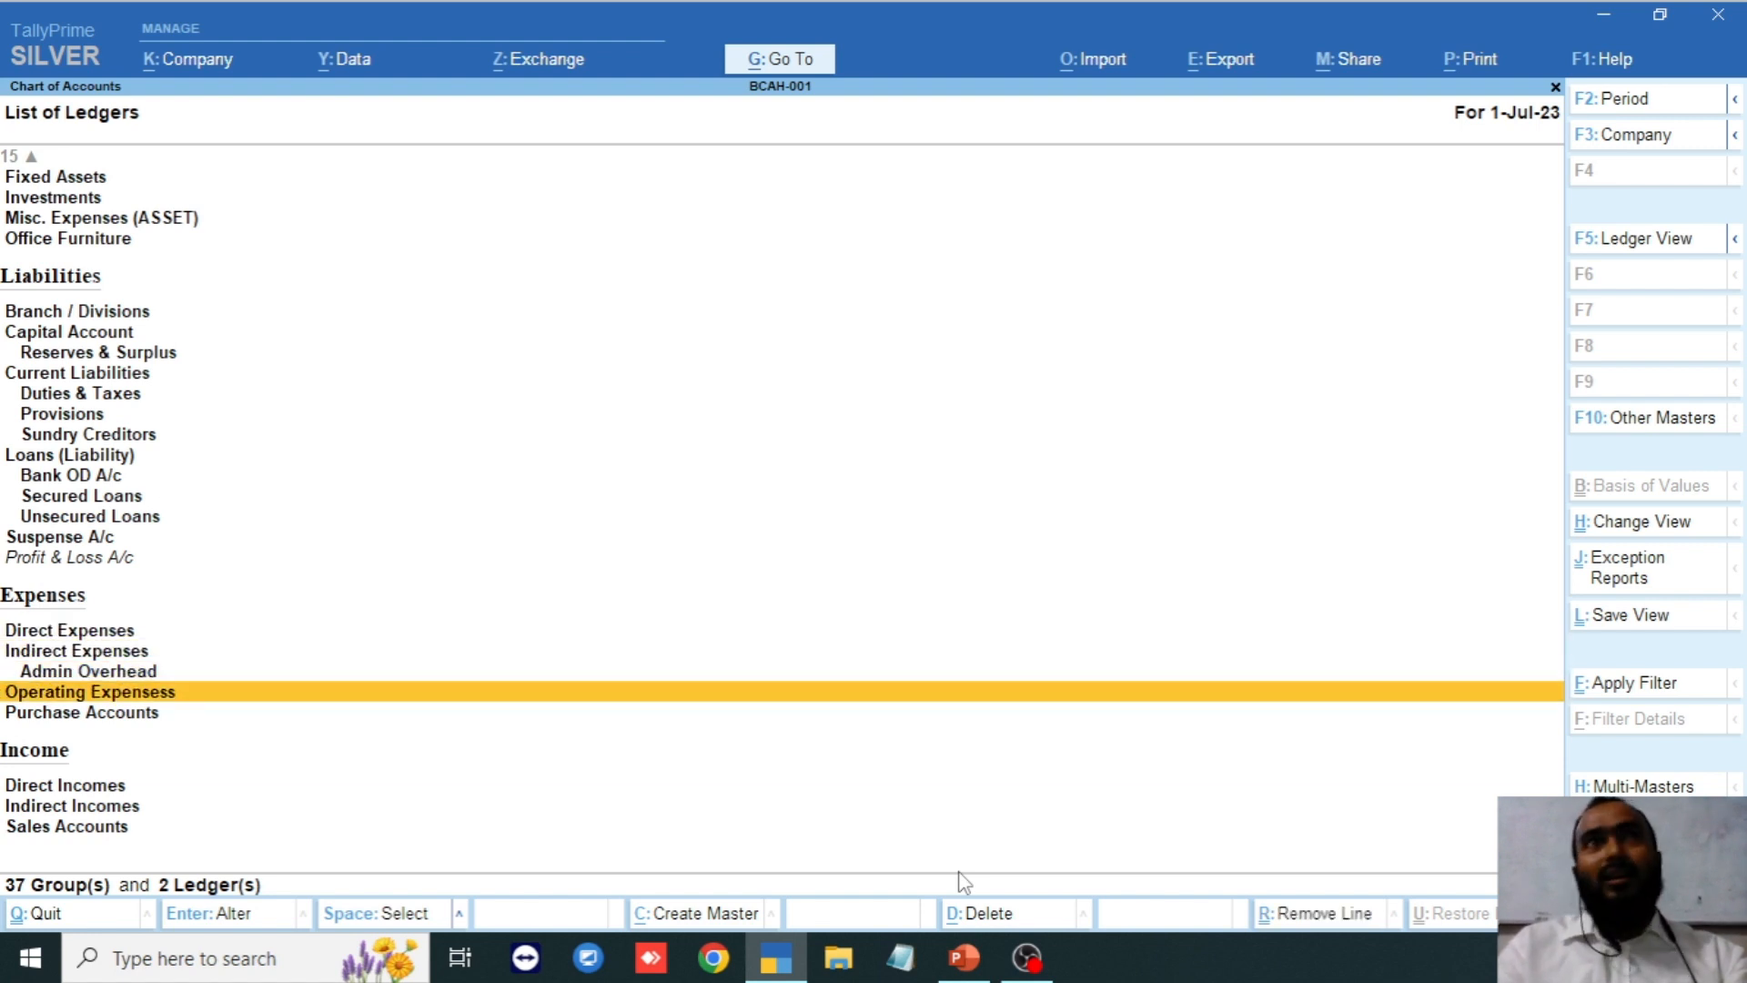
pyautogui.press('Up')
pyautogui.press('Up')
pyautogui.press('Down')
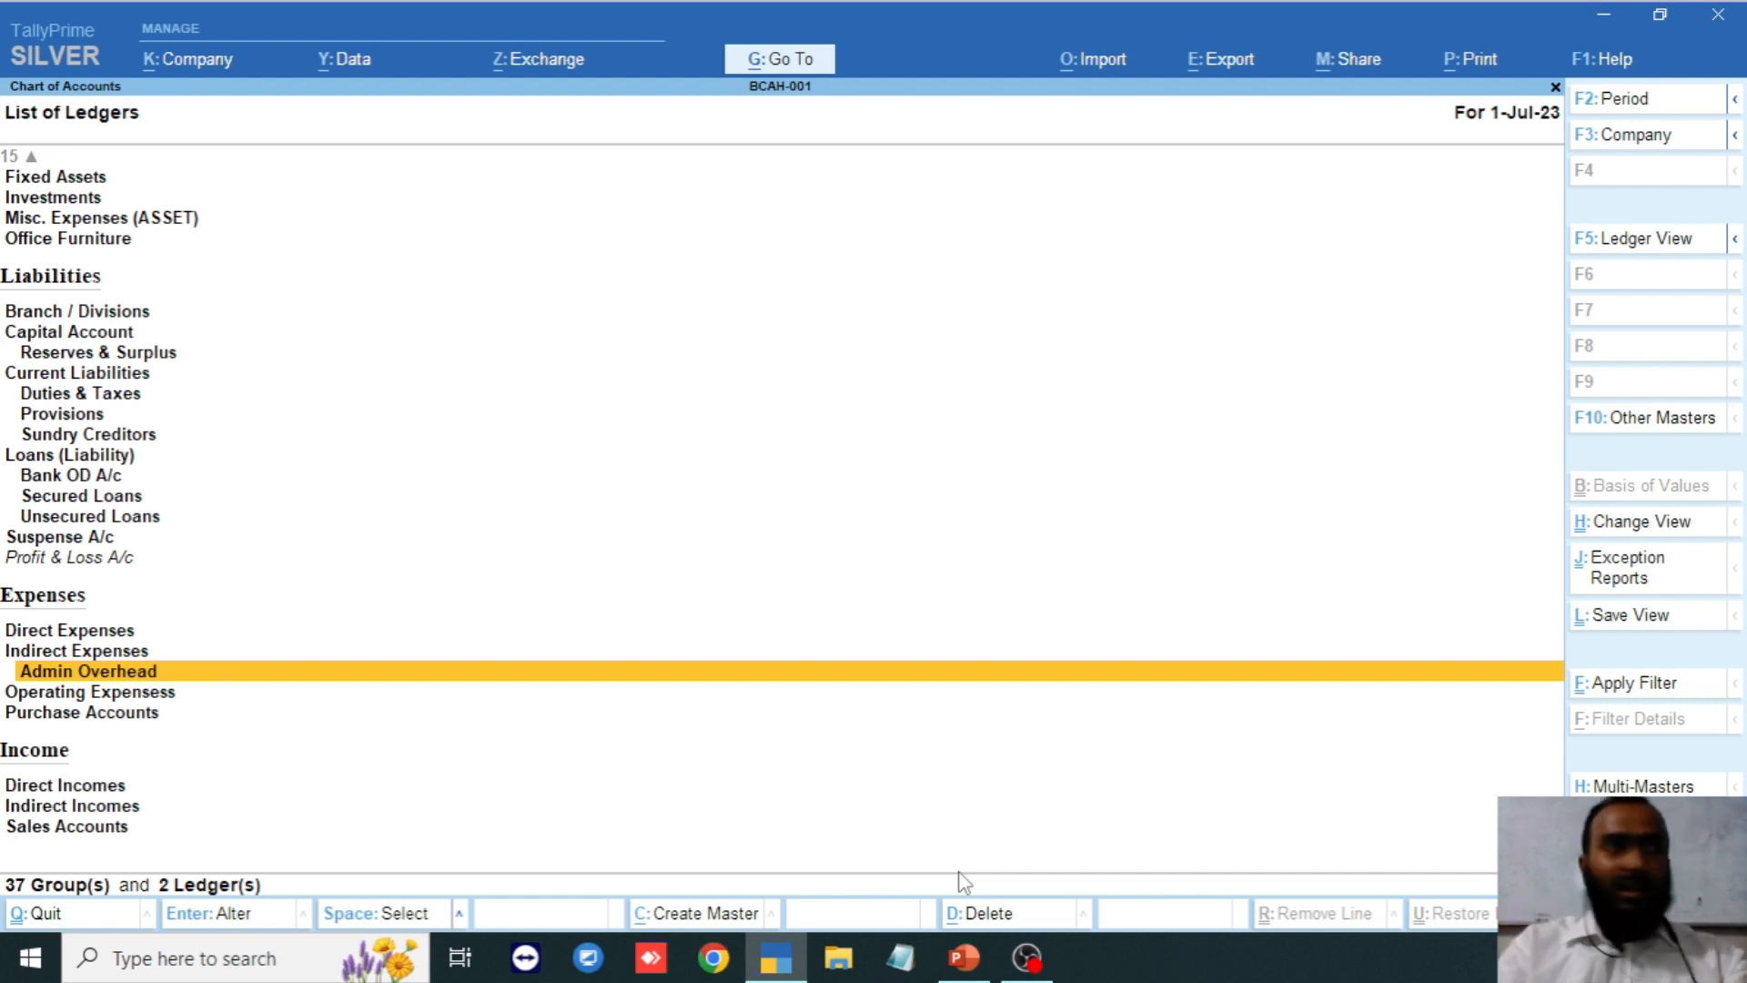
pyautogui.press('Escape')
pyautogui.press('Escape')
pyautogui.press('Up')
pyautogui.press('Up')
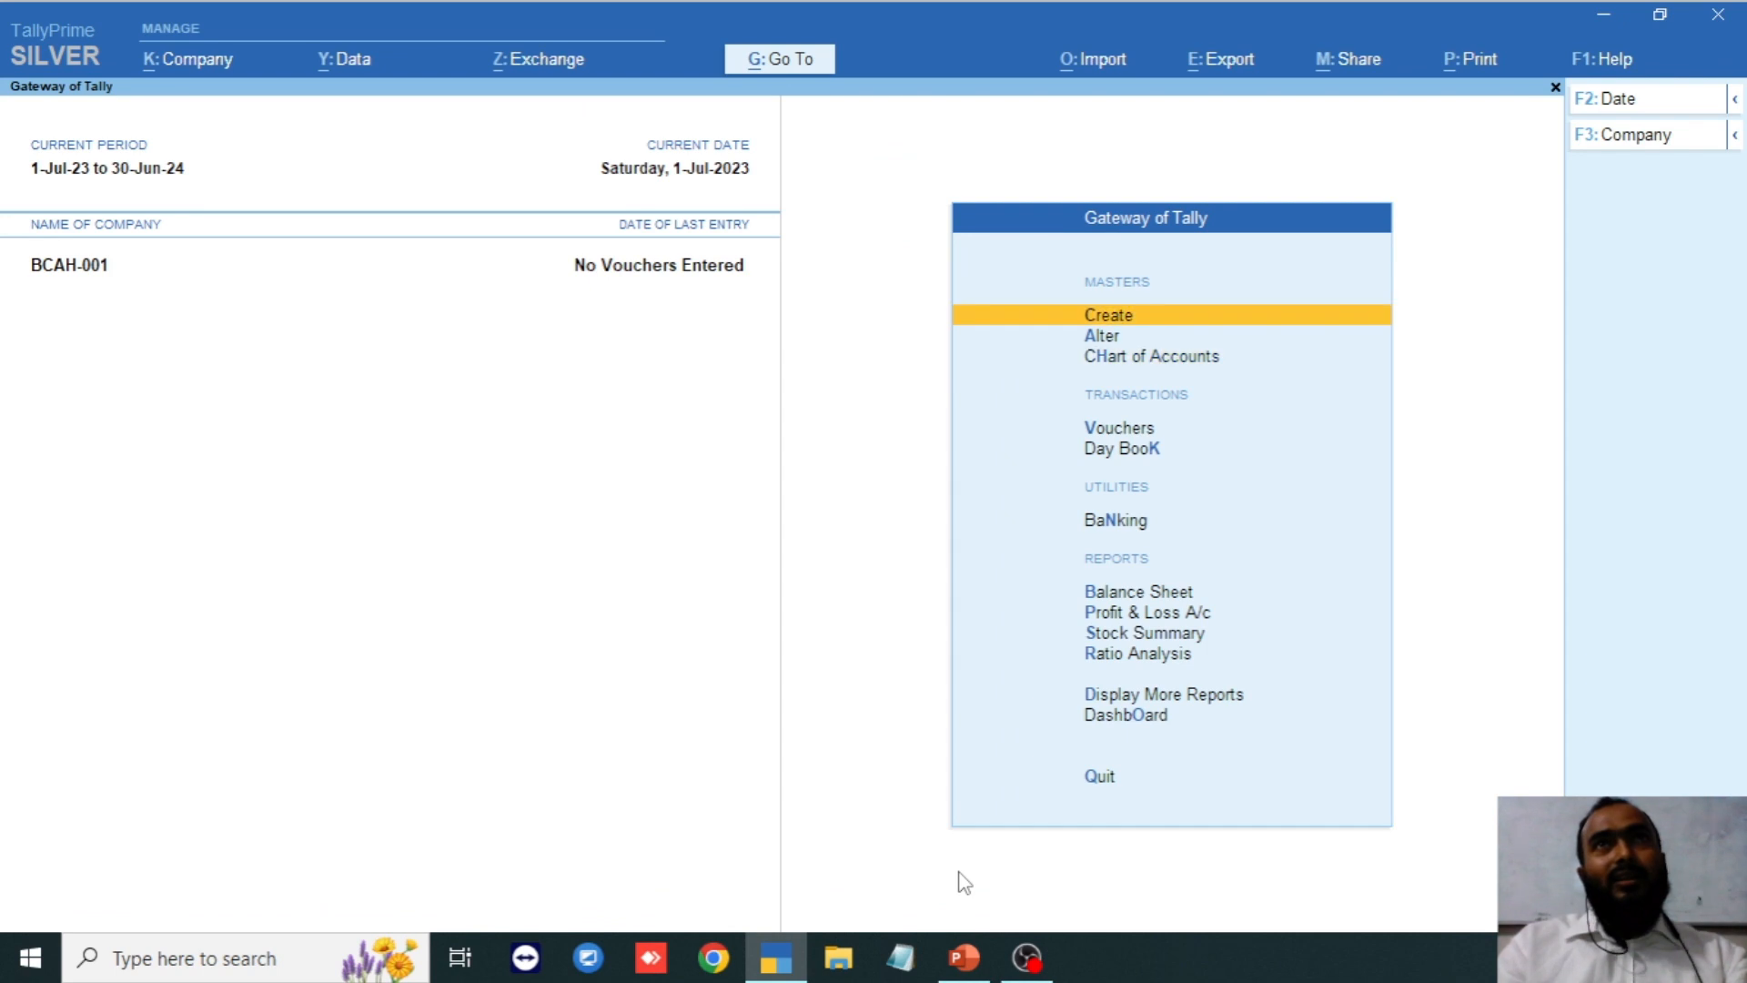
pyautogui.click(965, 957)
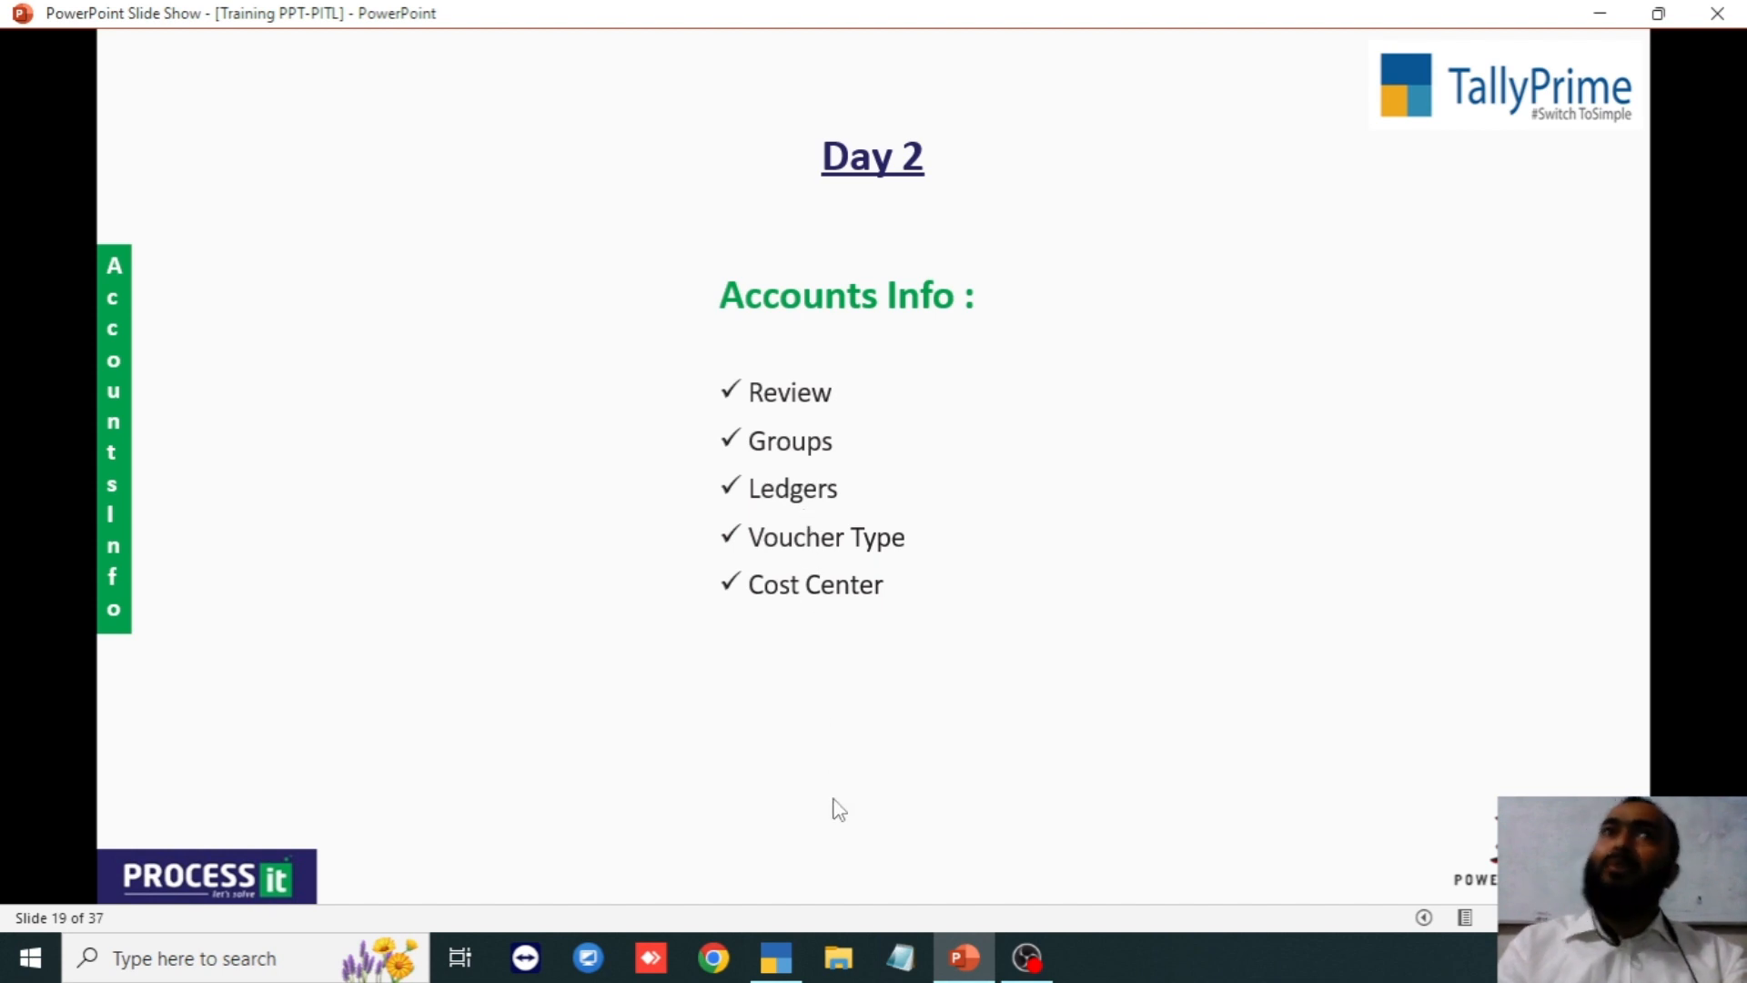
pyautogui.click(784, 970)
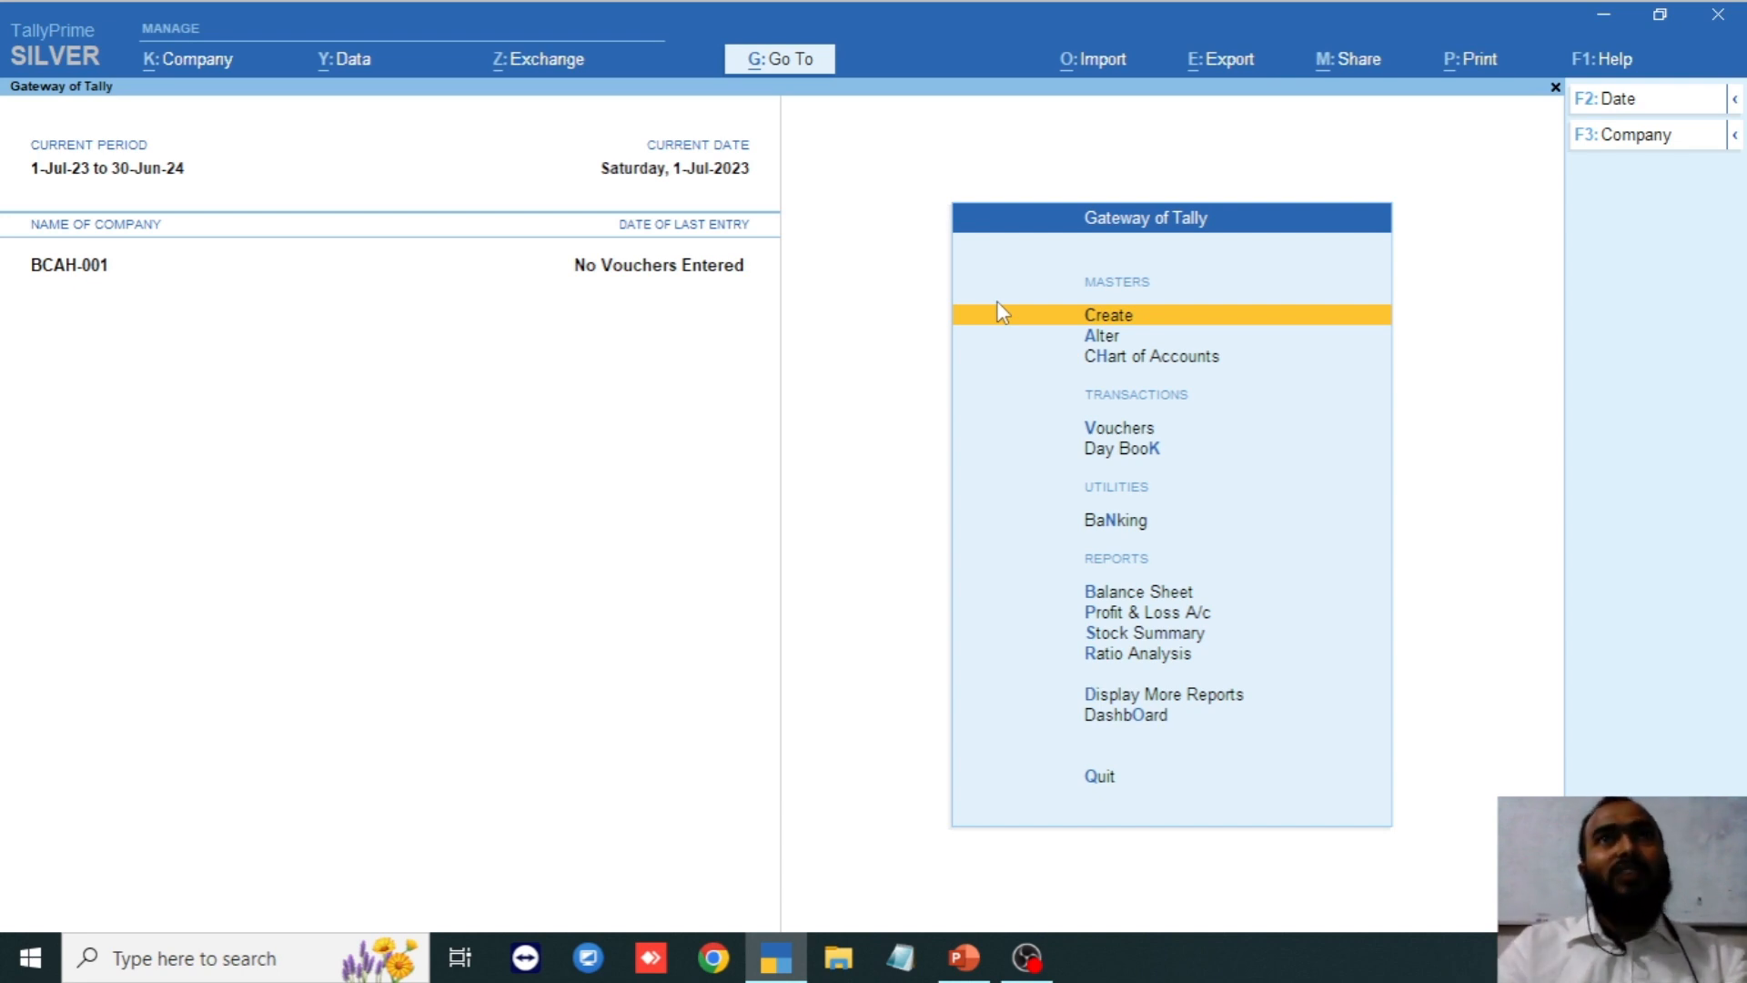
# Open a new Ledger Creation form from Gateway of Tally's Create list.
pyautogui.press('Down')
pyautogui.press('Up')
pyautogui.press('Return')
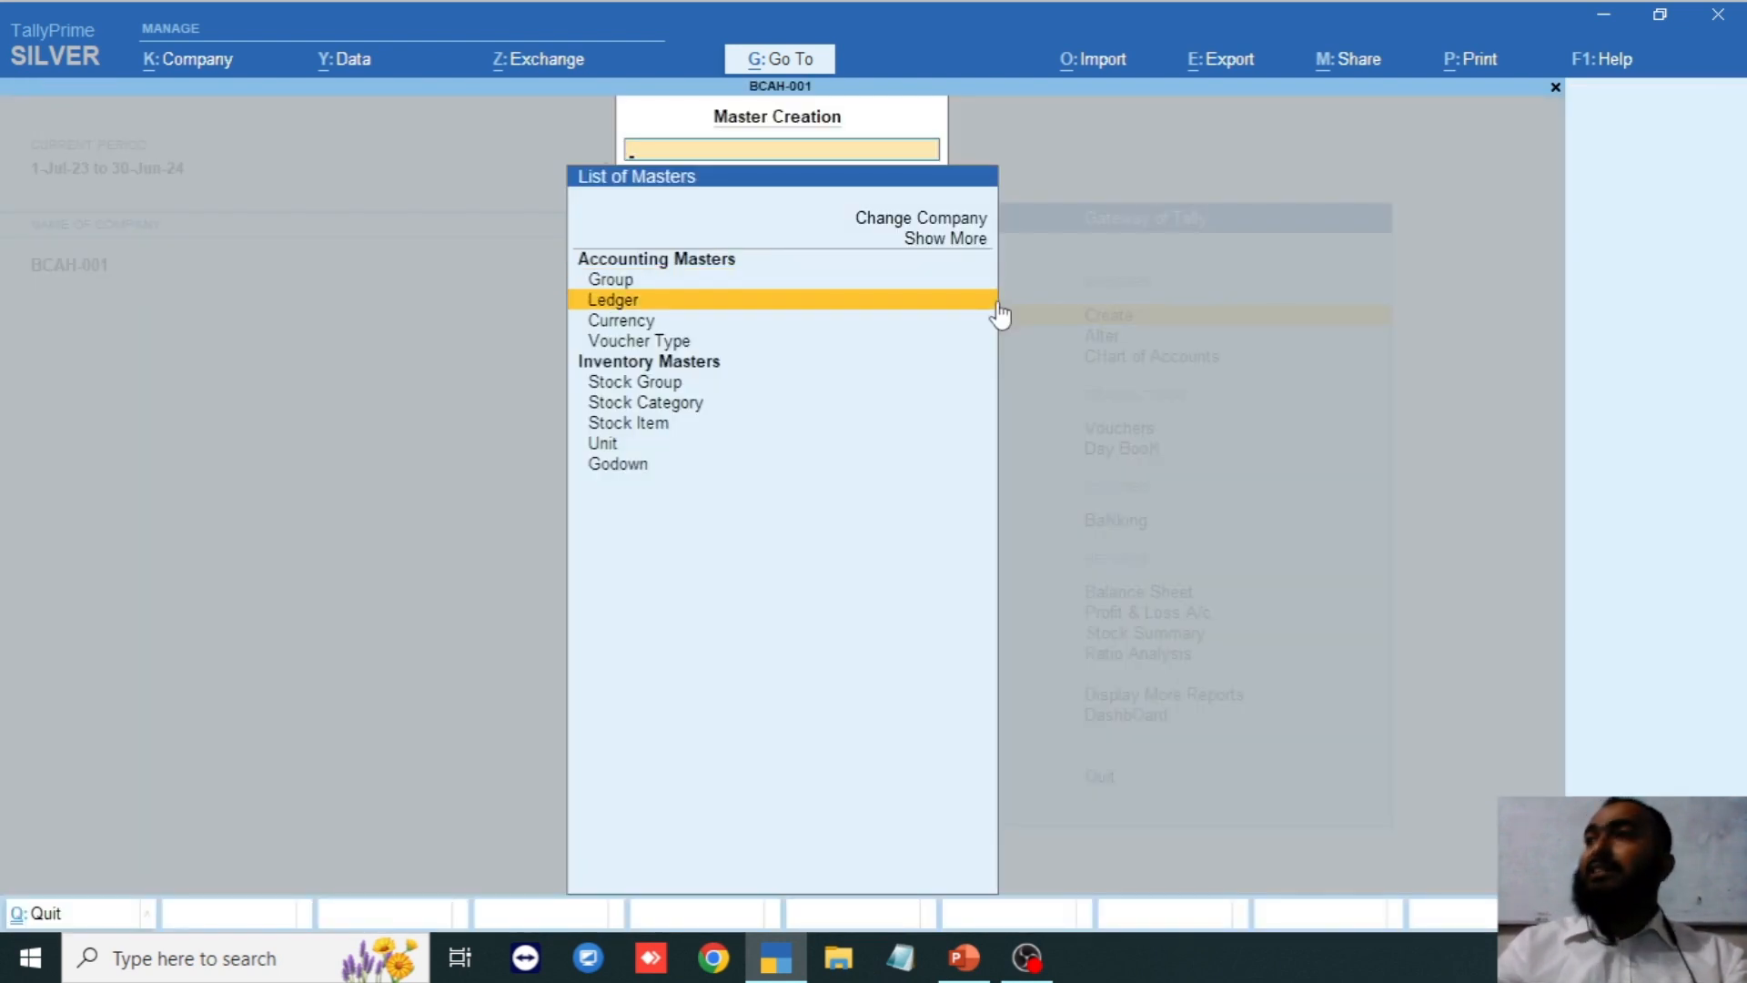
pyautogui.click(994, 301)
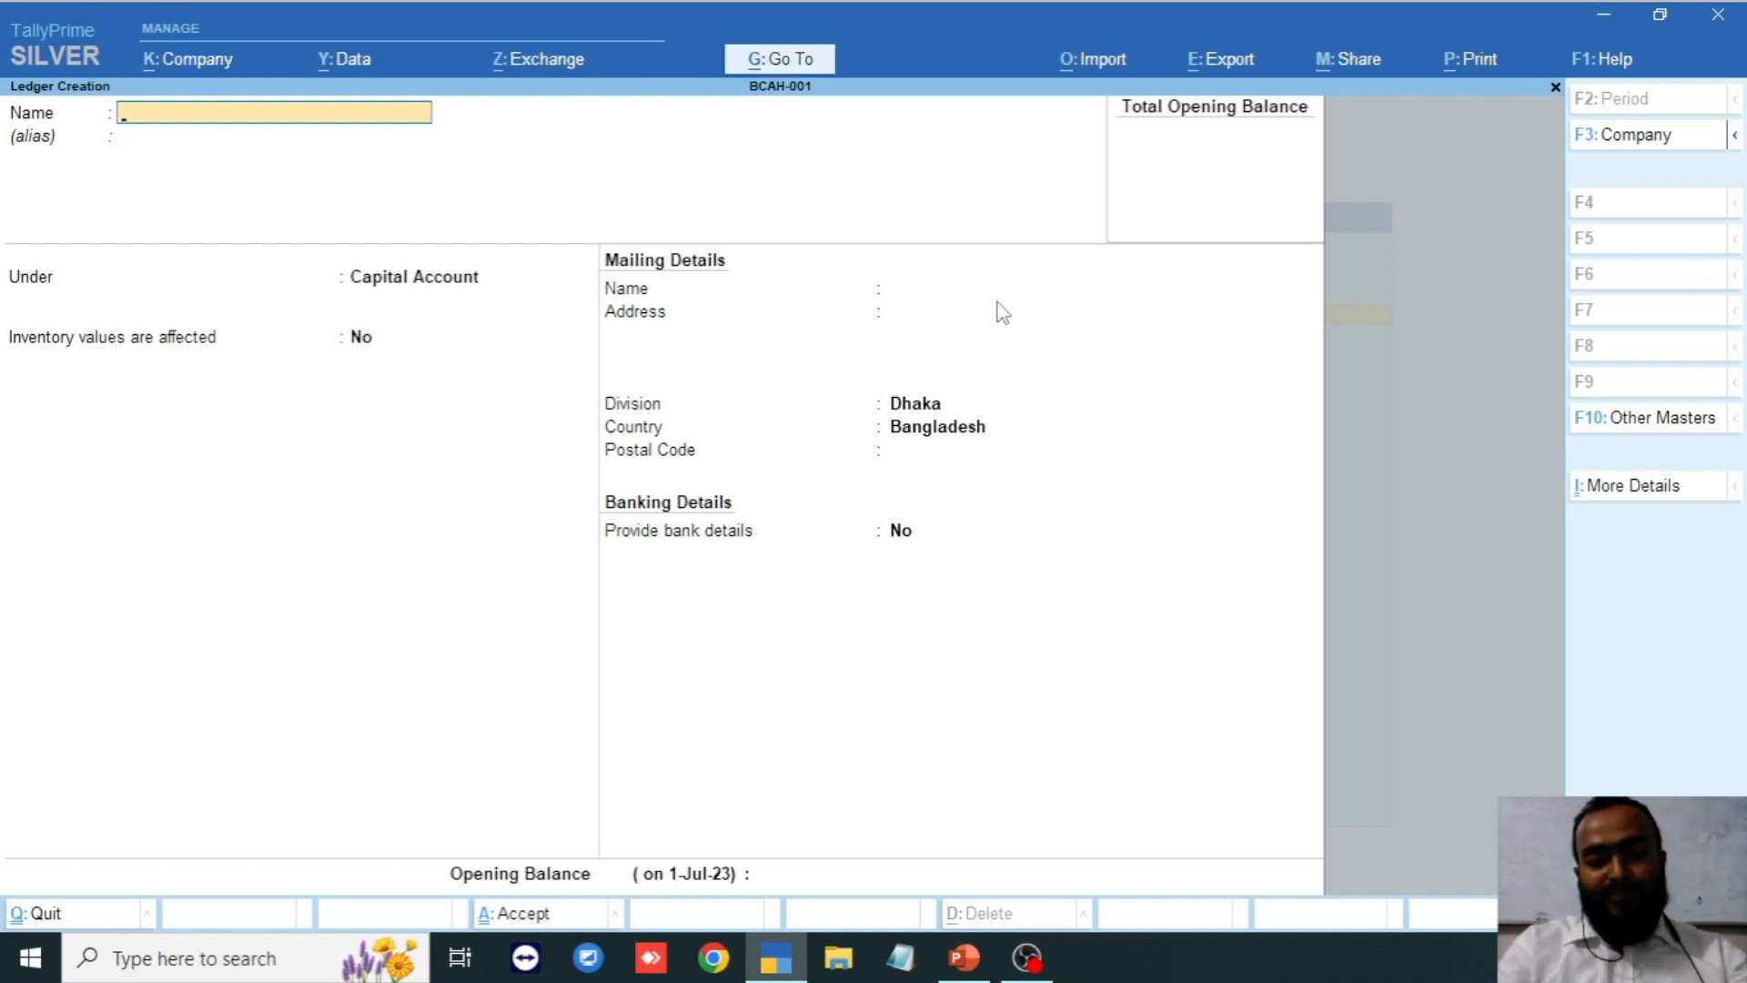
# Name the ledger Conveyance and move on to its Under field.
pyautogui.write('Cony')
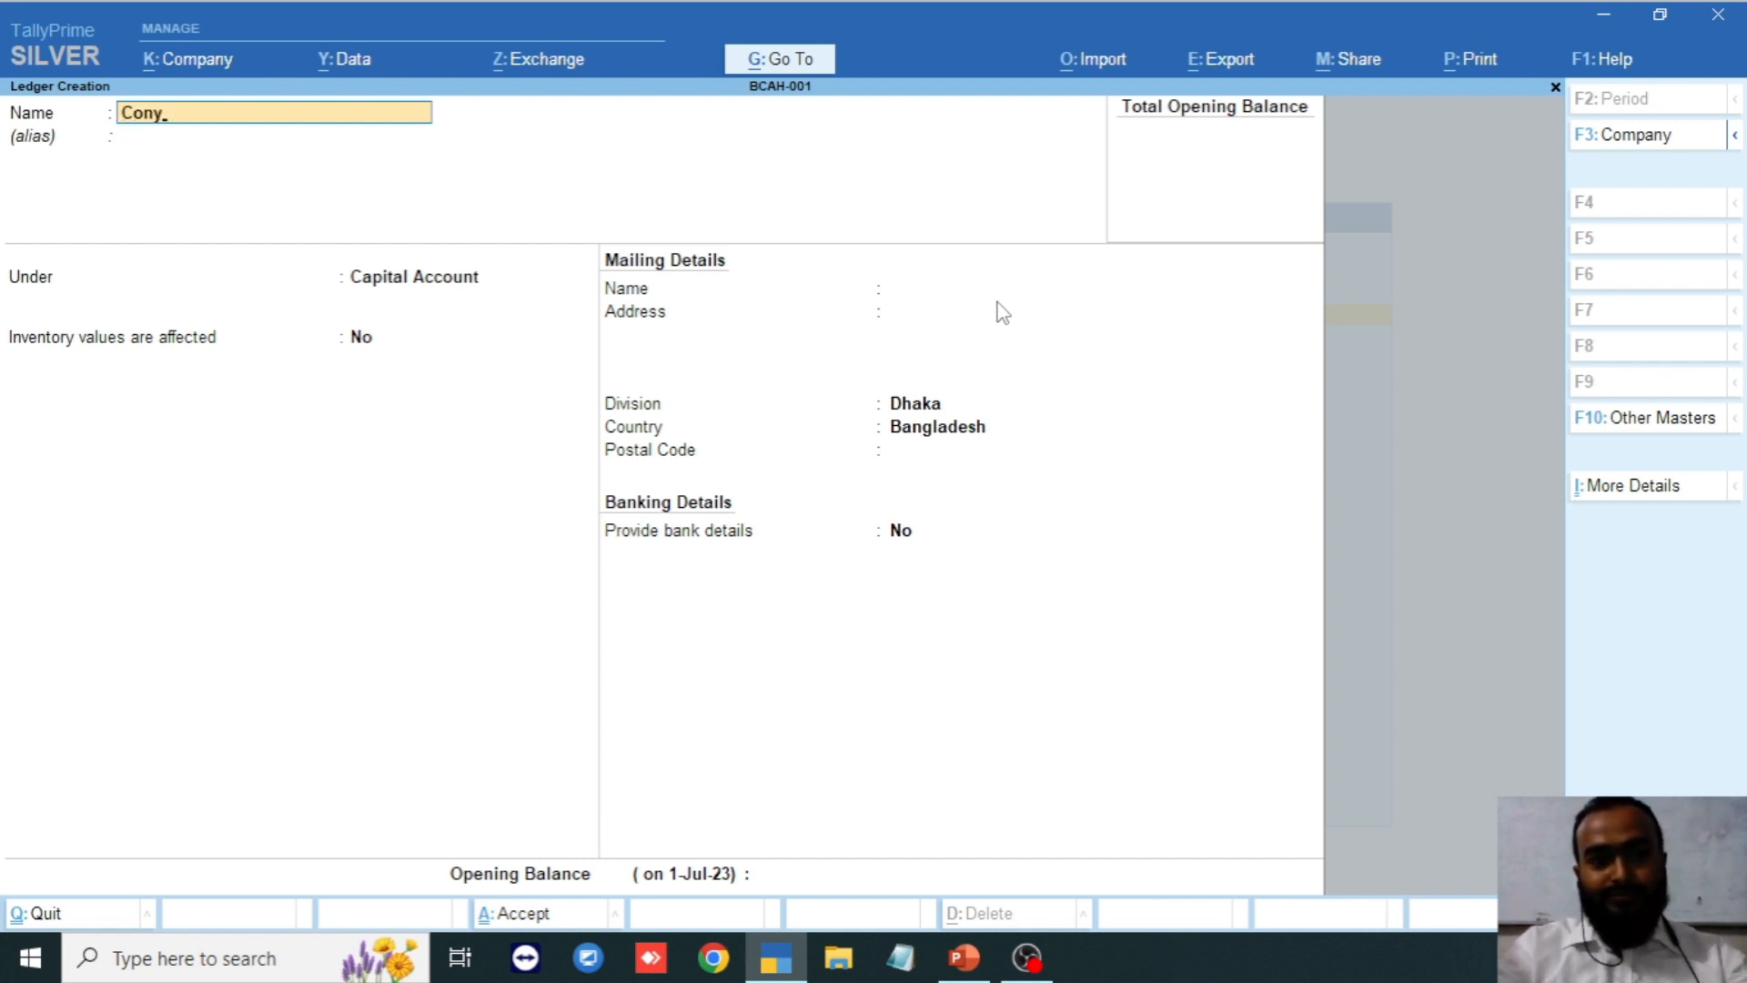
pyautogui.write('ance')
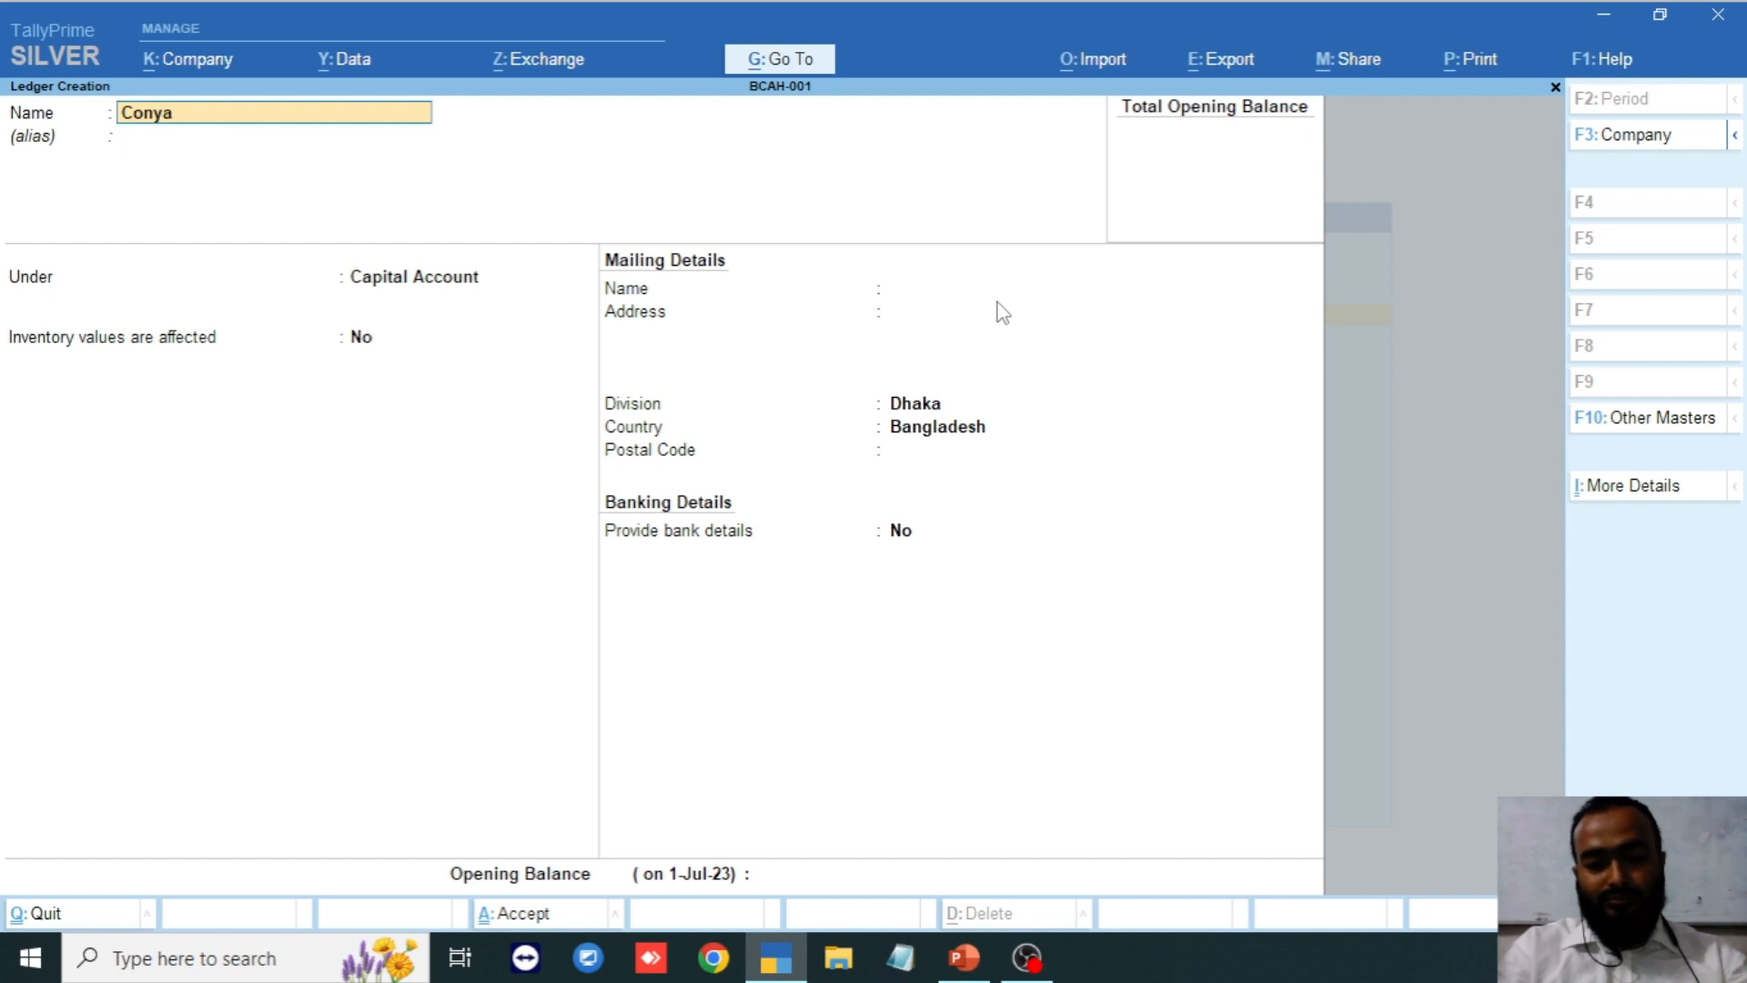
pyautogui.press('BackSpace')
pyautogui.press('BackSpace')
pyautogui.press('BackSpace')
pyautogui.press('BackSpace')
pyautogui.press('BackSpace')
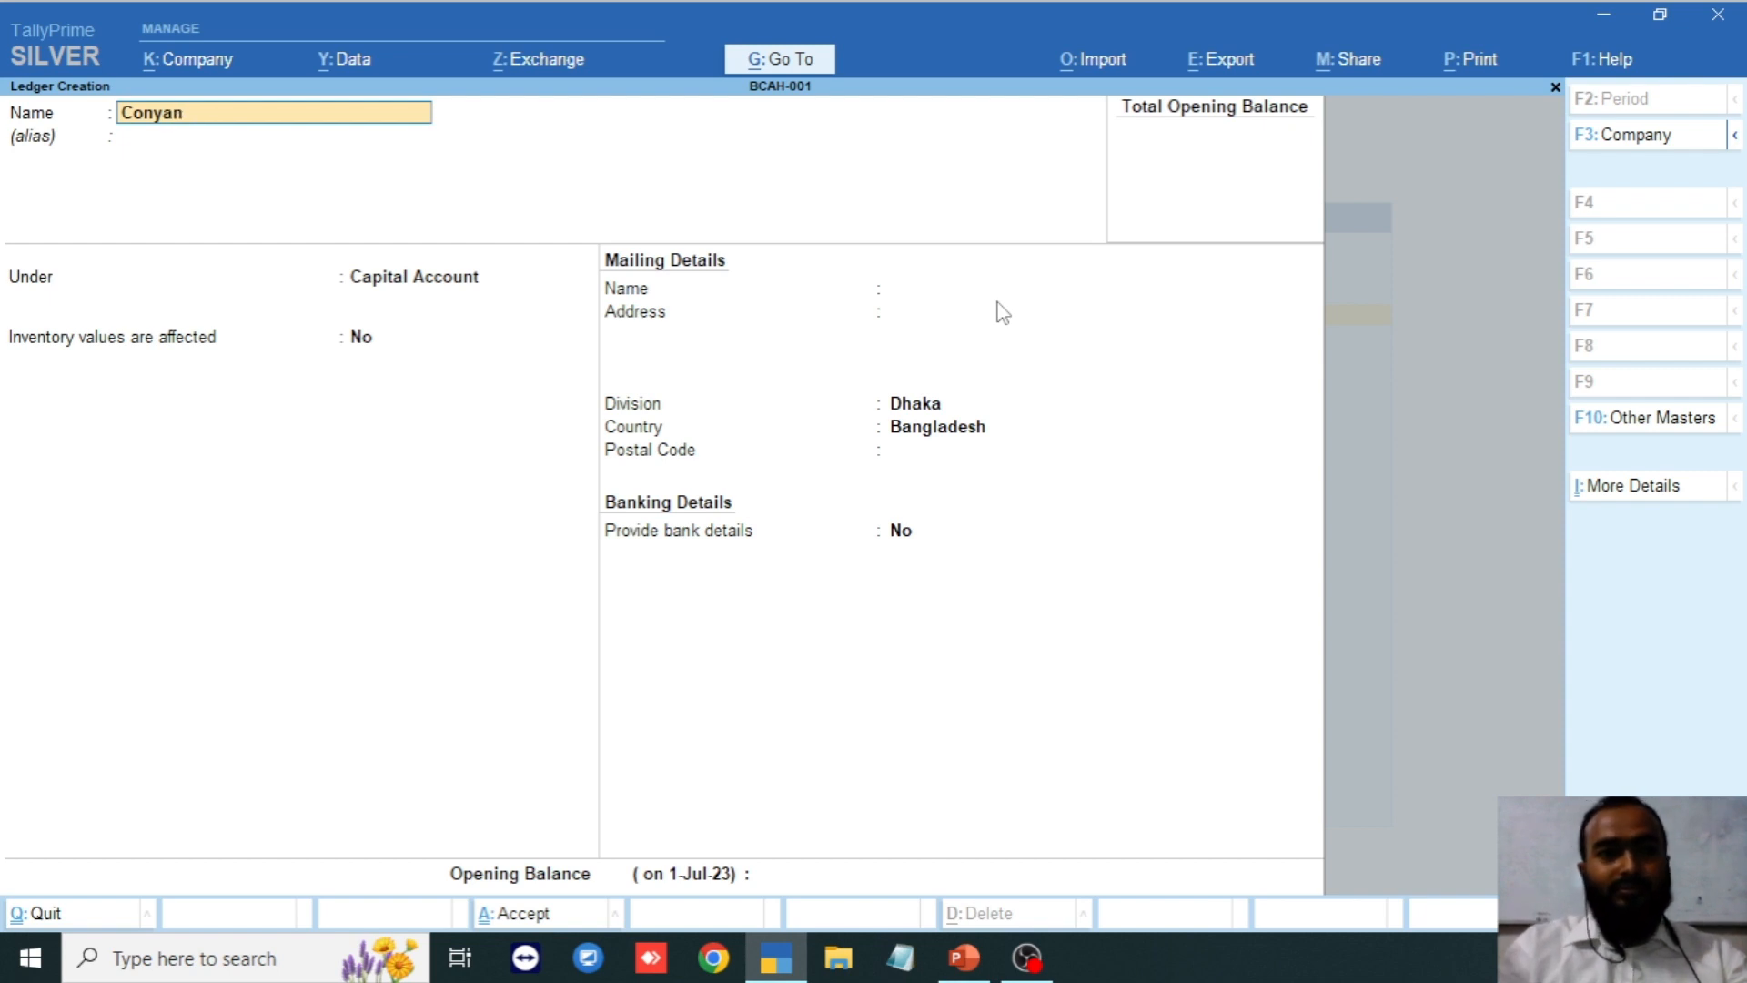
pyautogui.write('vey')
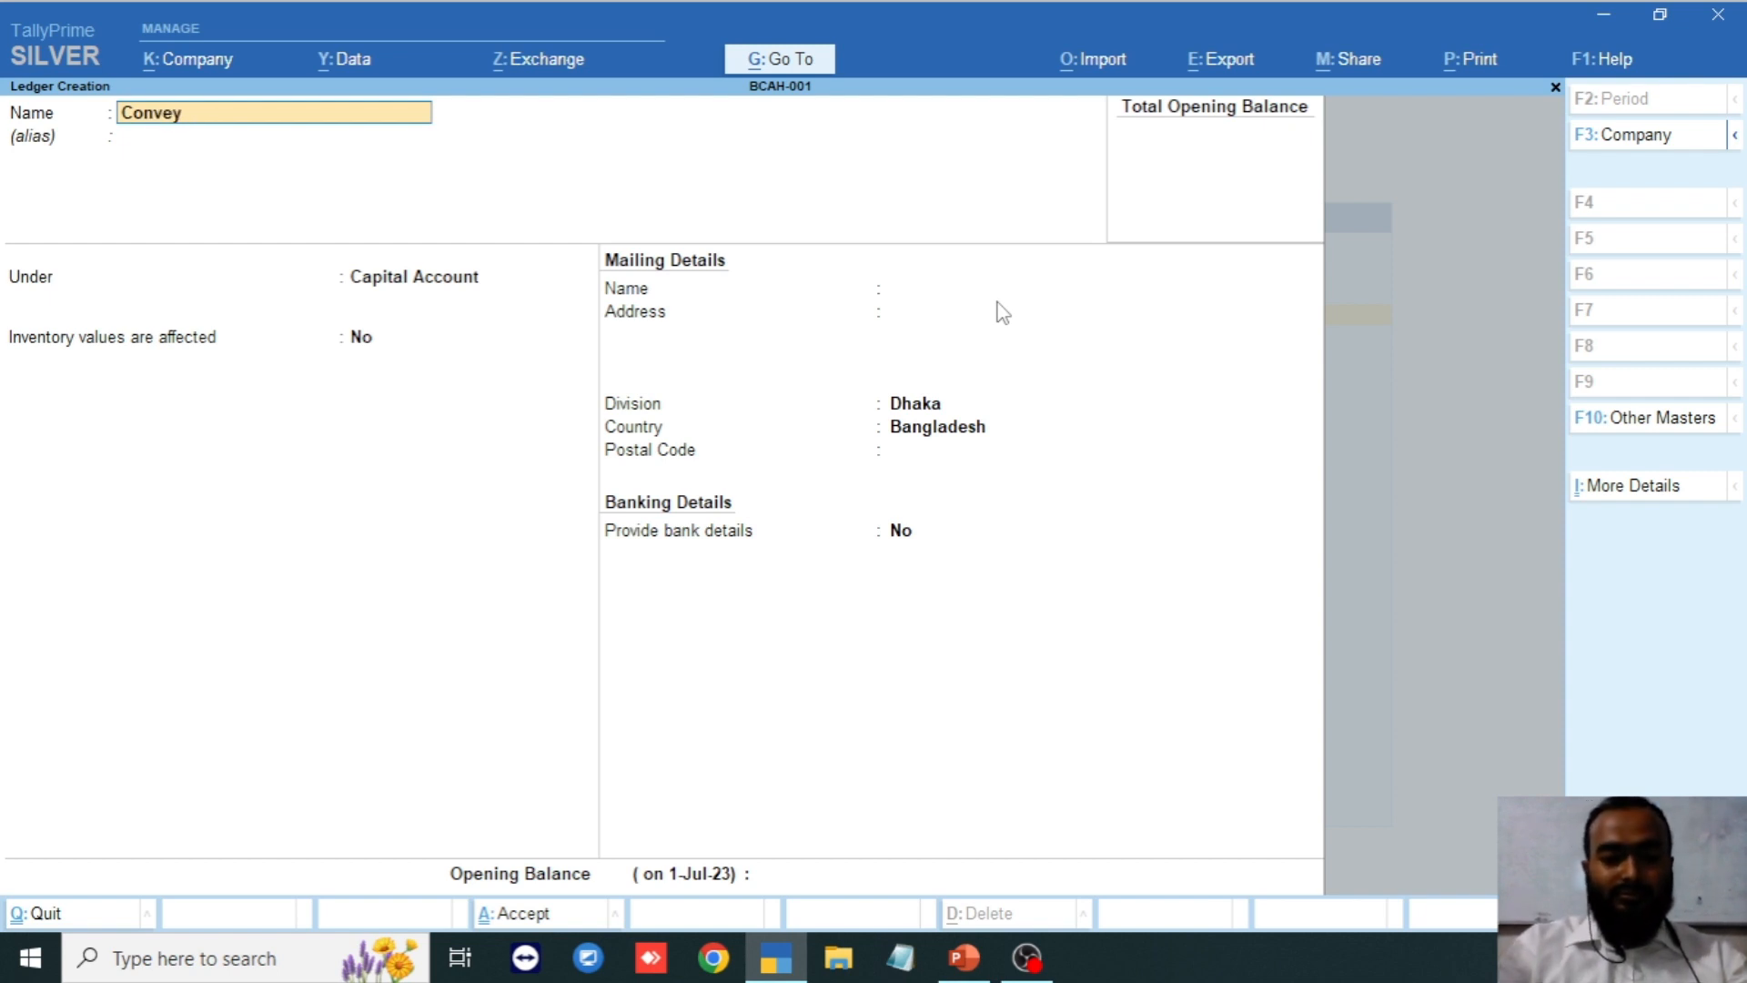
pyautogui.write('anc3')
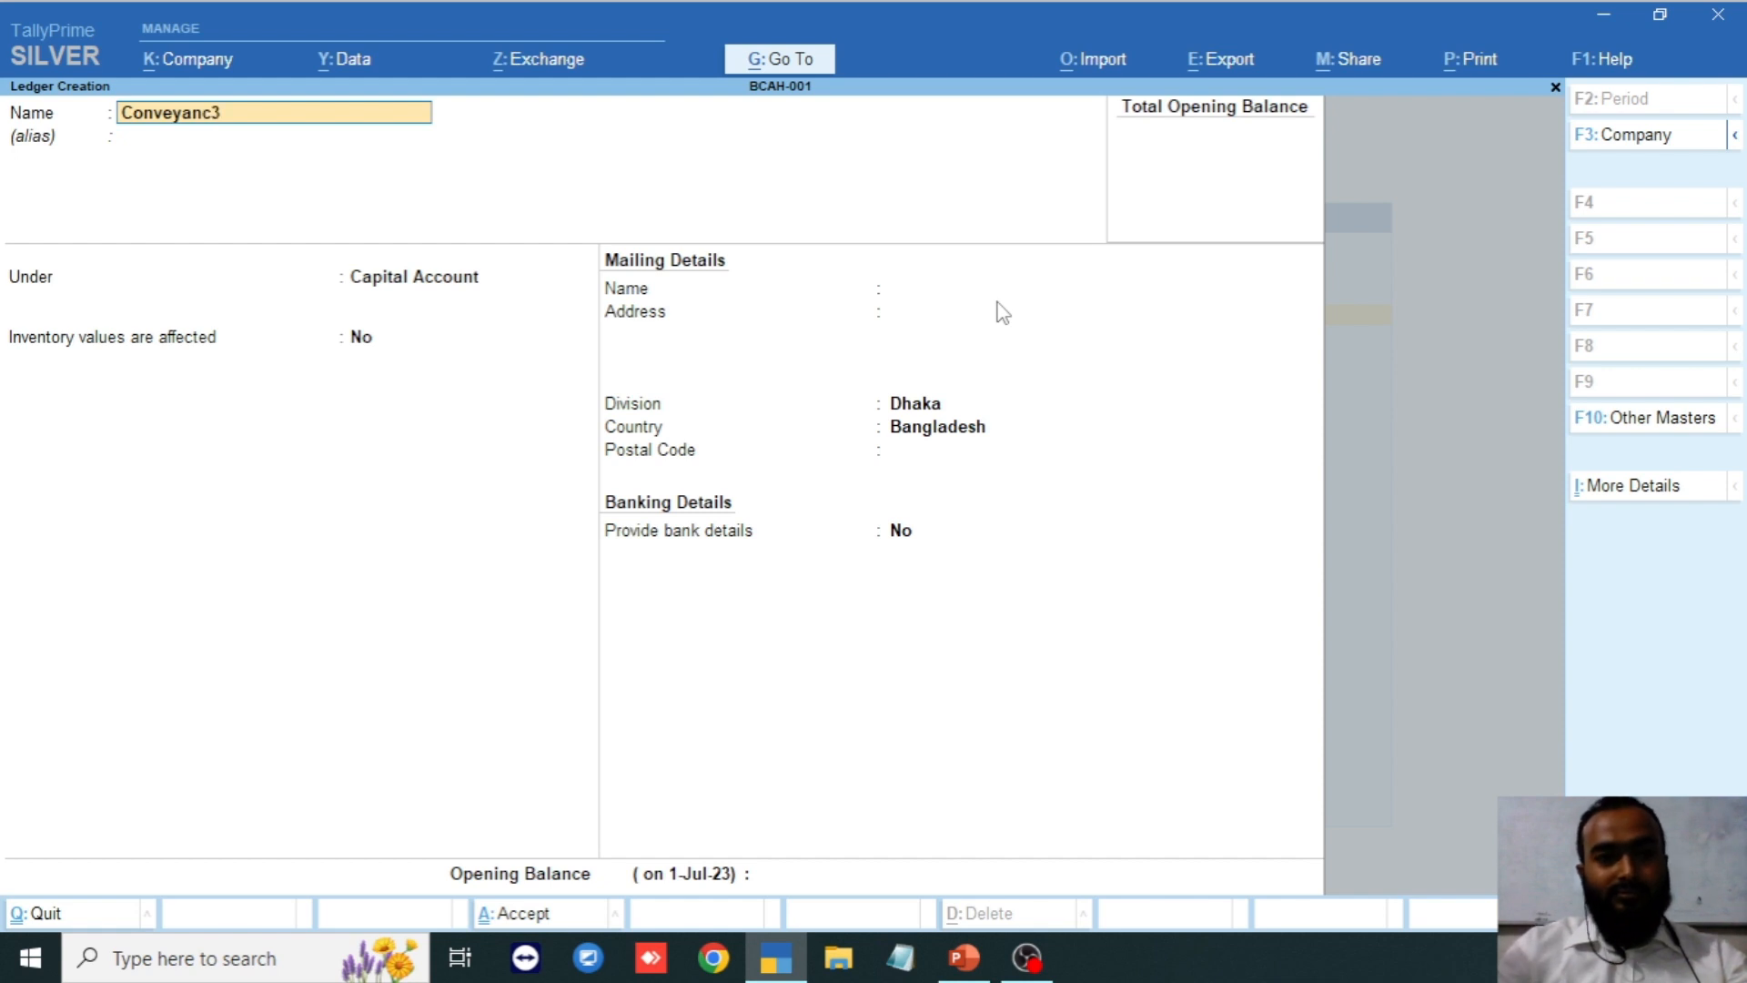
pyautogui.press('BackSpace')
pyautogui.write('3')
pyautogui.press('BackSpace')
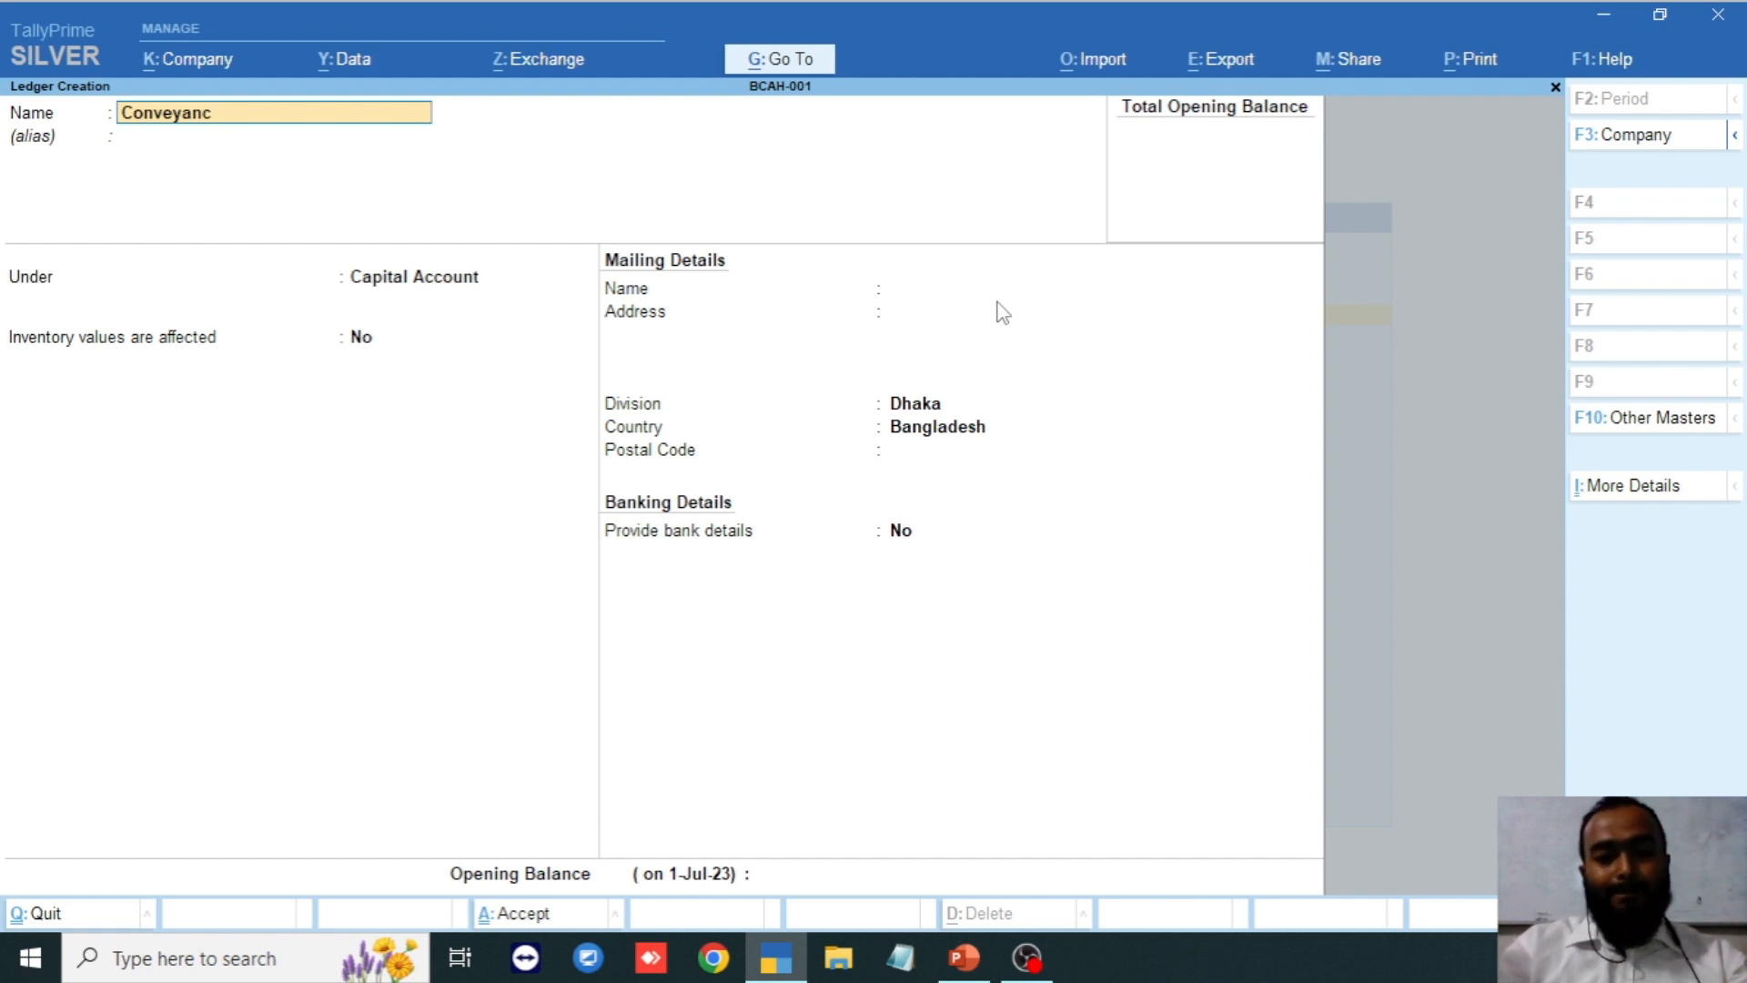
pyautogui.write('e')
pyautogui.press('Return')
pyautogui.press('Return')
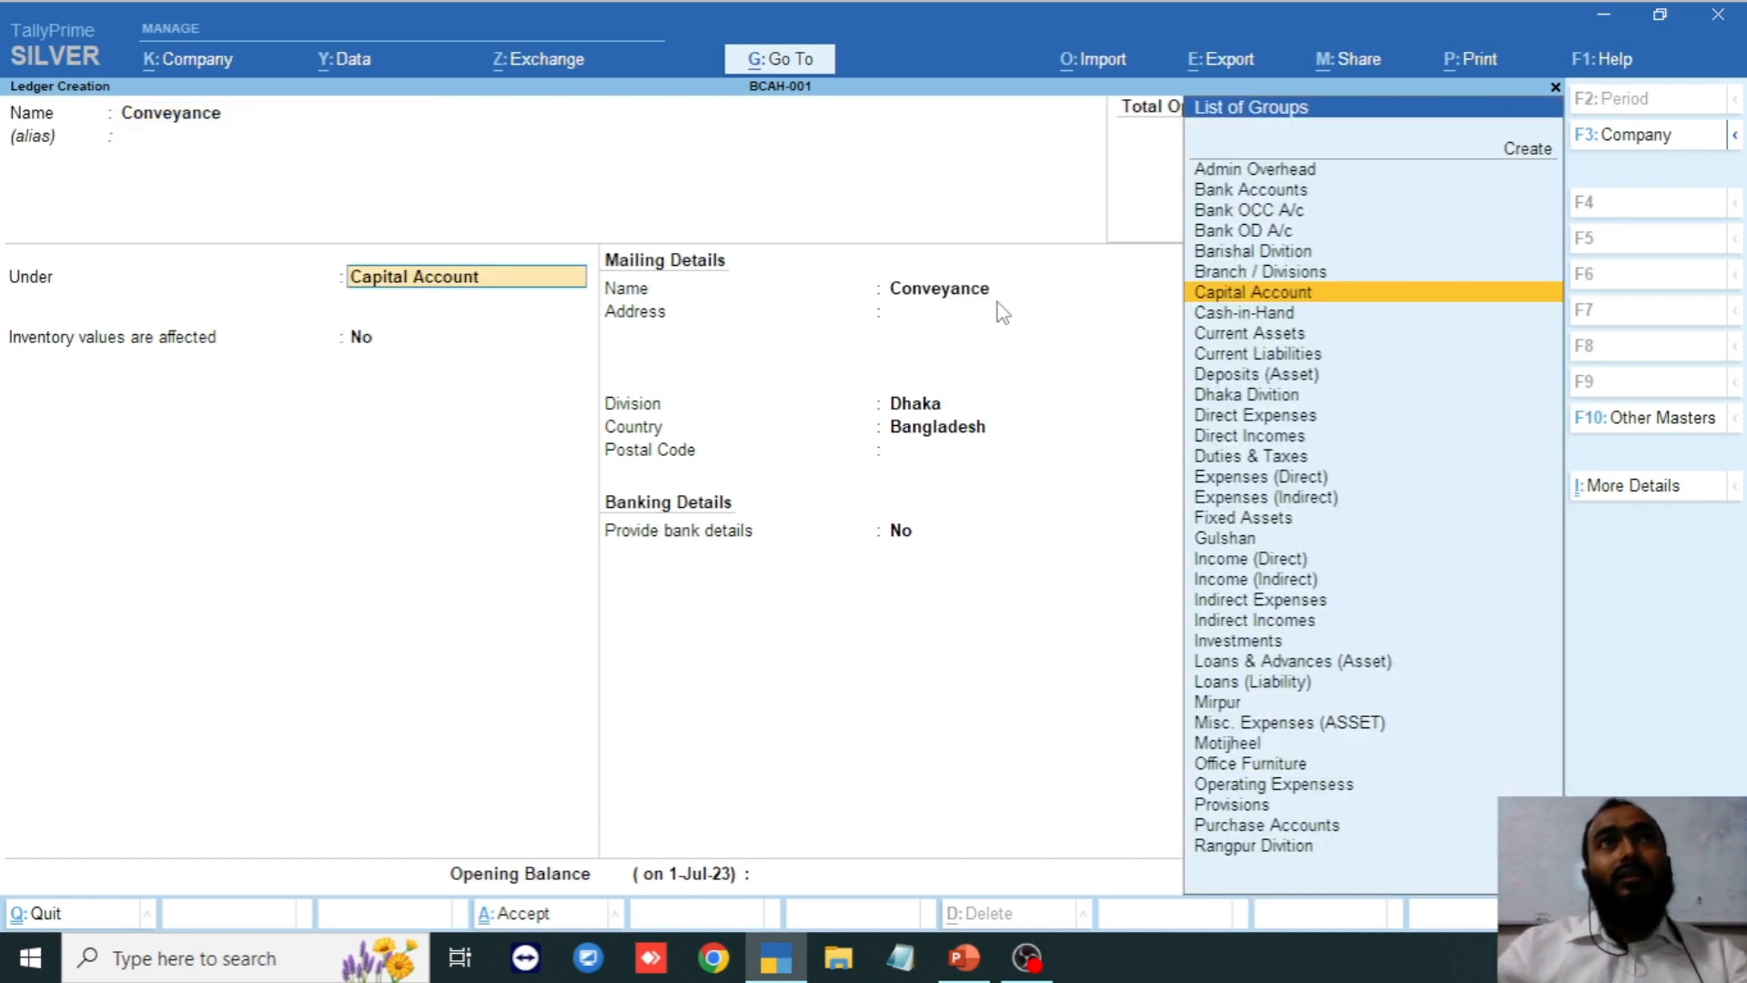
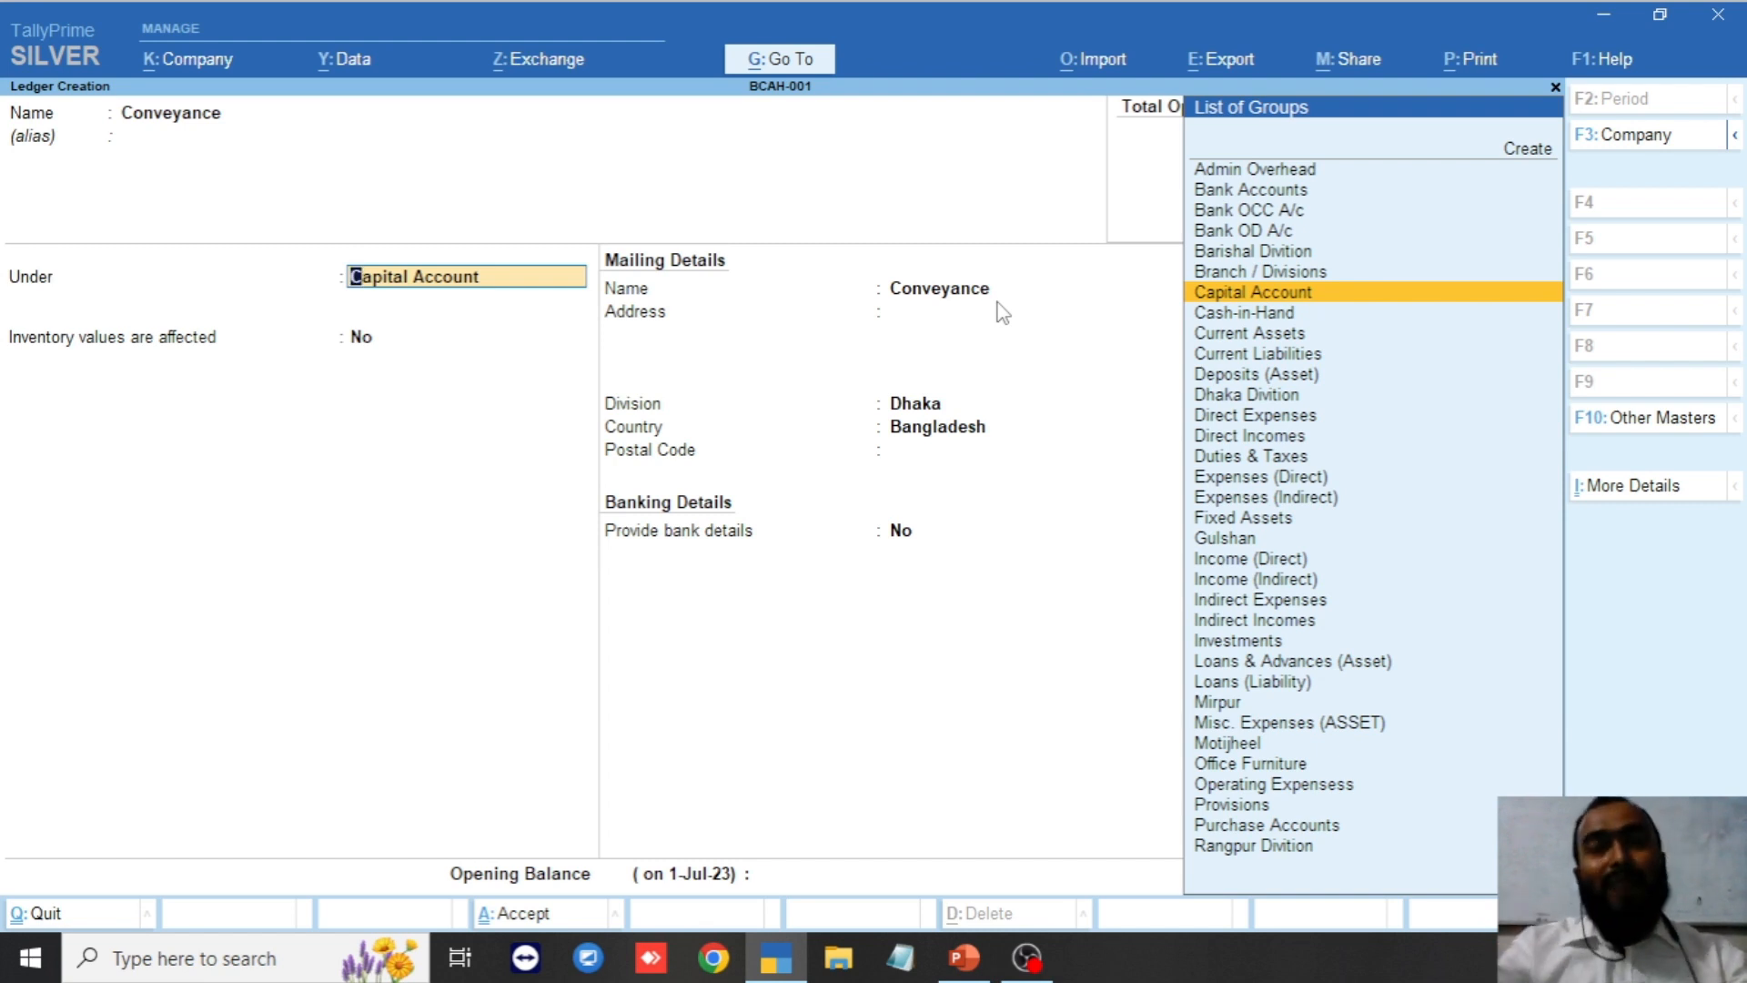
# Filter Conveyance's group list by 'Expen', browse the expense groups, then clear the search.
pyautogui.write('Expen')
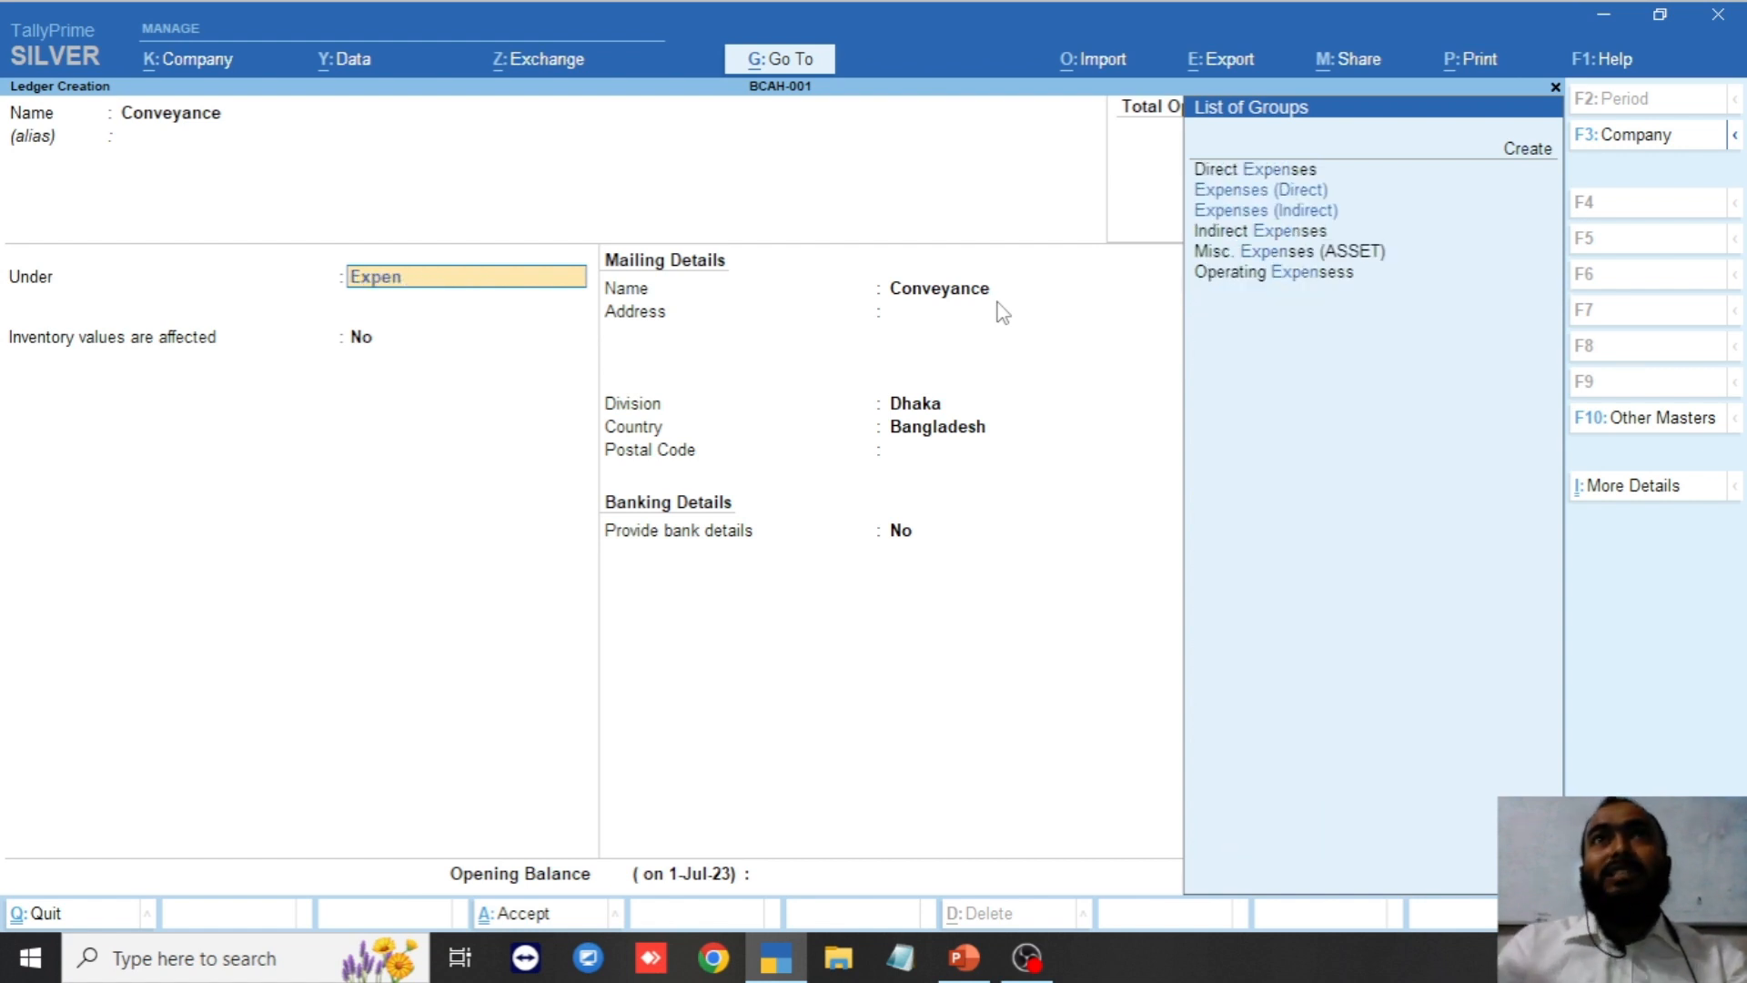
pyautogui.press('Down')
pyautogui.press('Down')
pyautogui.press('Down')
pyautogui.press('Down')
pyautogui.press('Down')
pyautogui.press('Up')
pyautogui.press('Up')
pyautogui.press('Up')
pyautogui.press('Up')
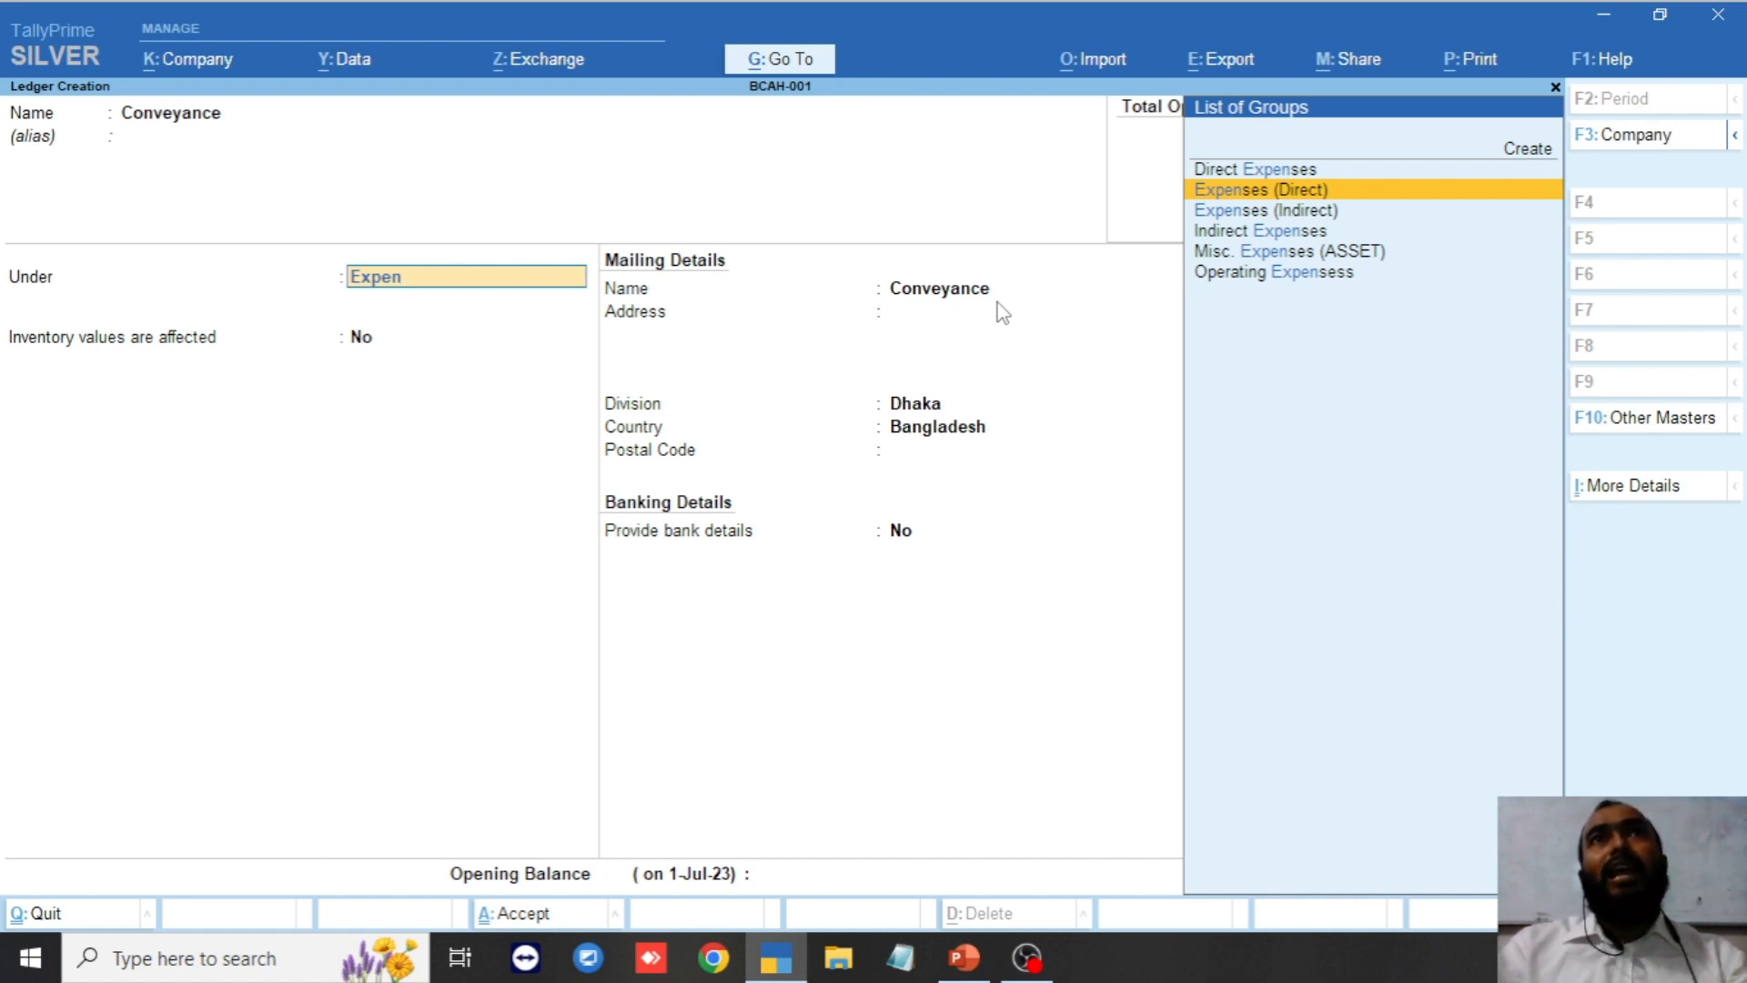
pyautogui.press('Up')
pyautogui.press('Down')
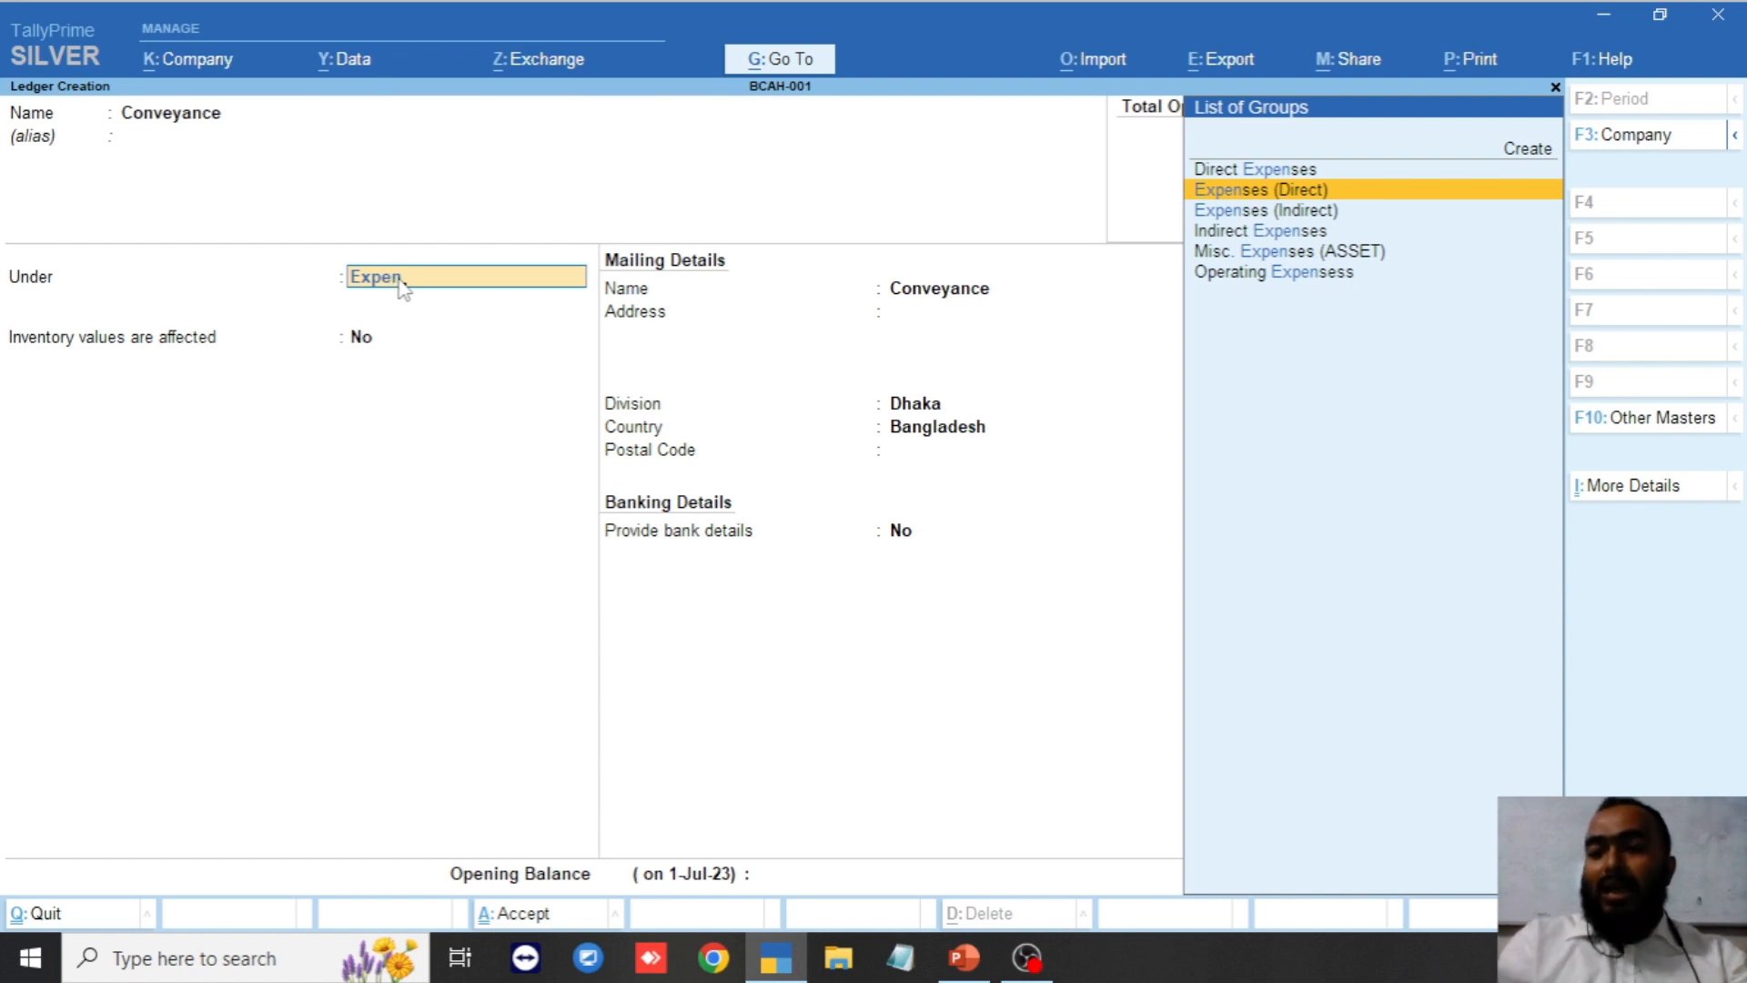
pyautogui.press('BackSpace')
pyautogui.press('BackSpace')
pyautogui.press('BackSpace')
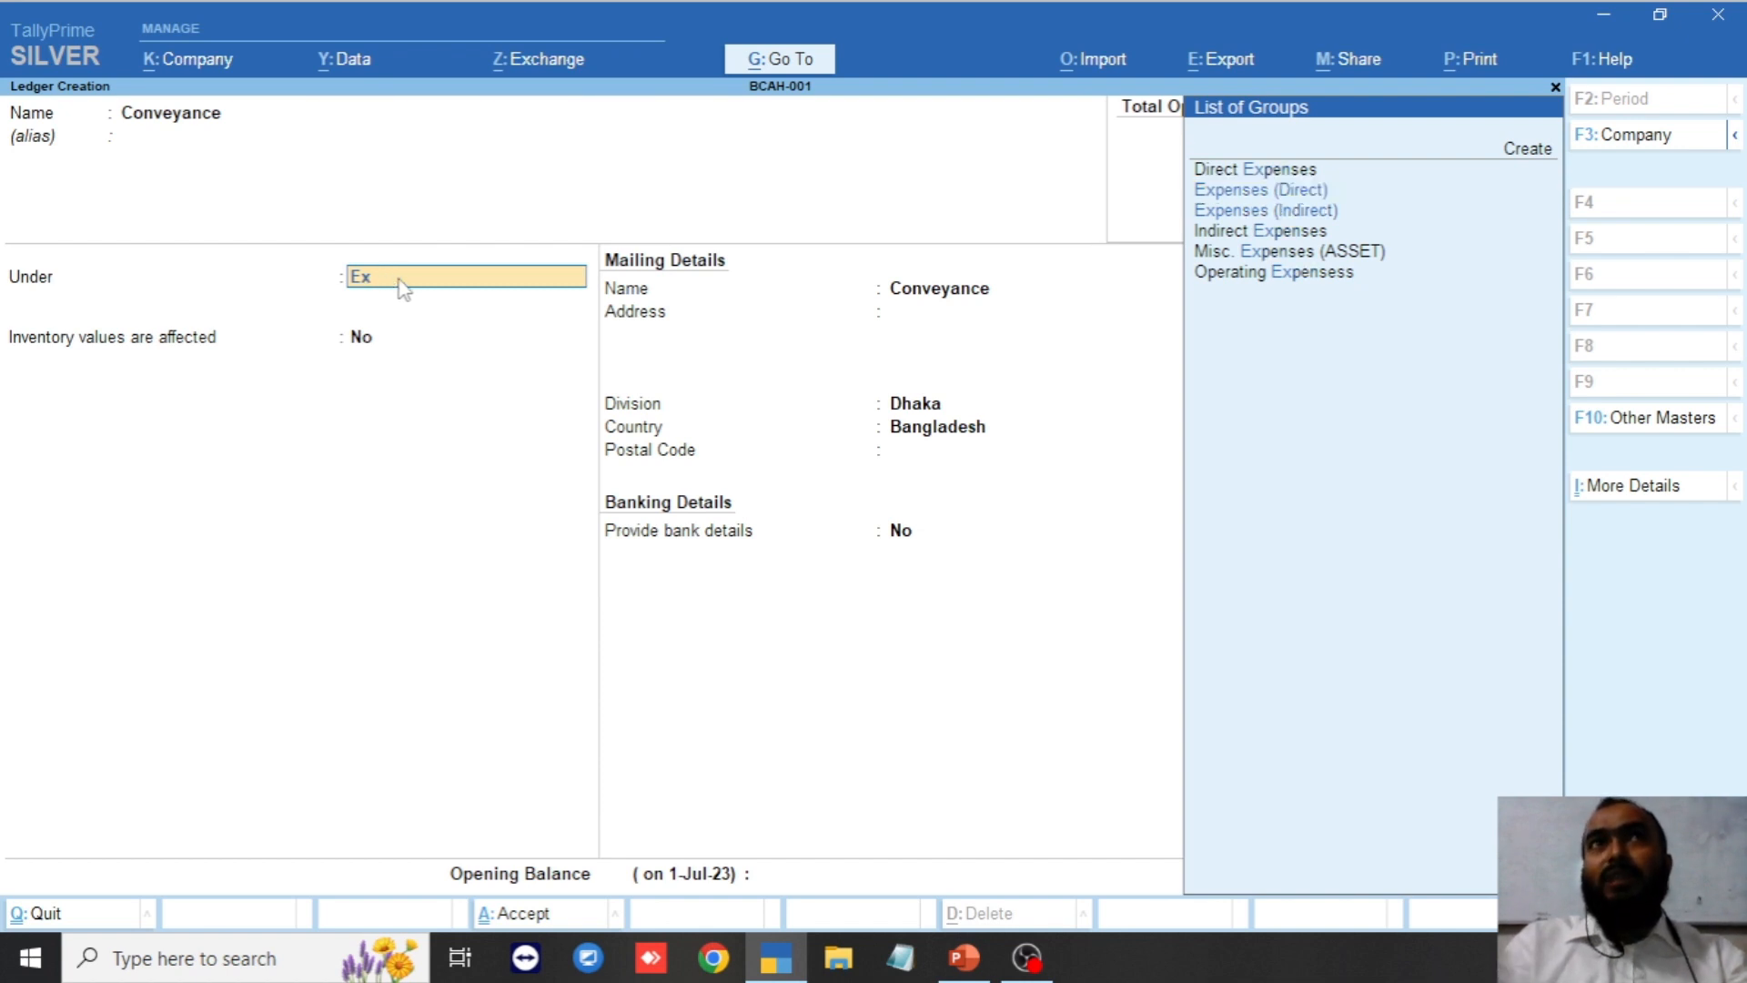
pyautogui.press('BackSpace')
pyautogui.press('BackSpace')
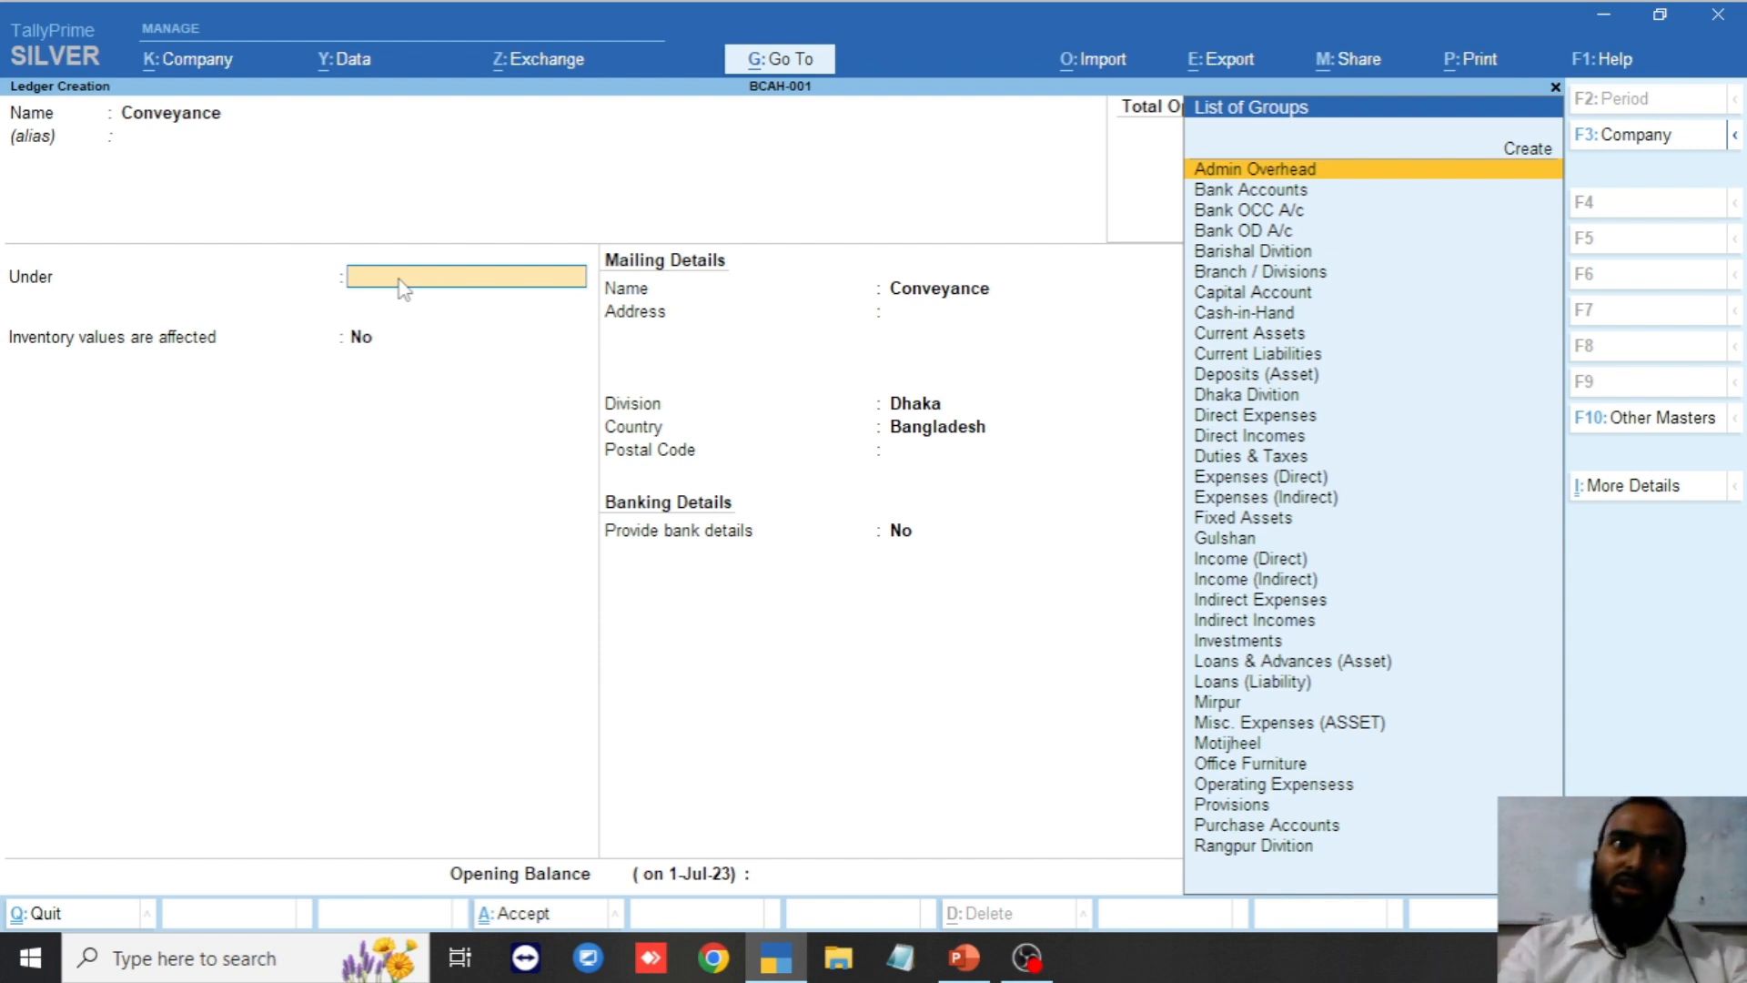
# Place Conveyance under Admin Overhead and save the ledger.
pyautogui.write('Adm')
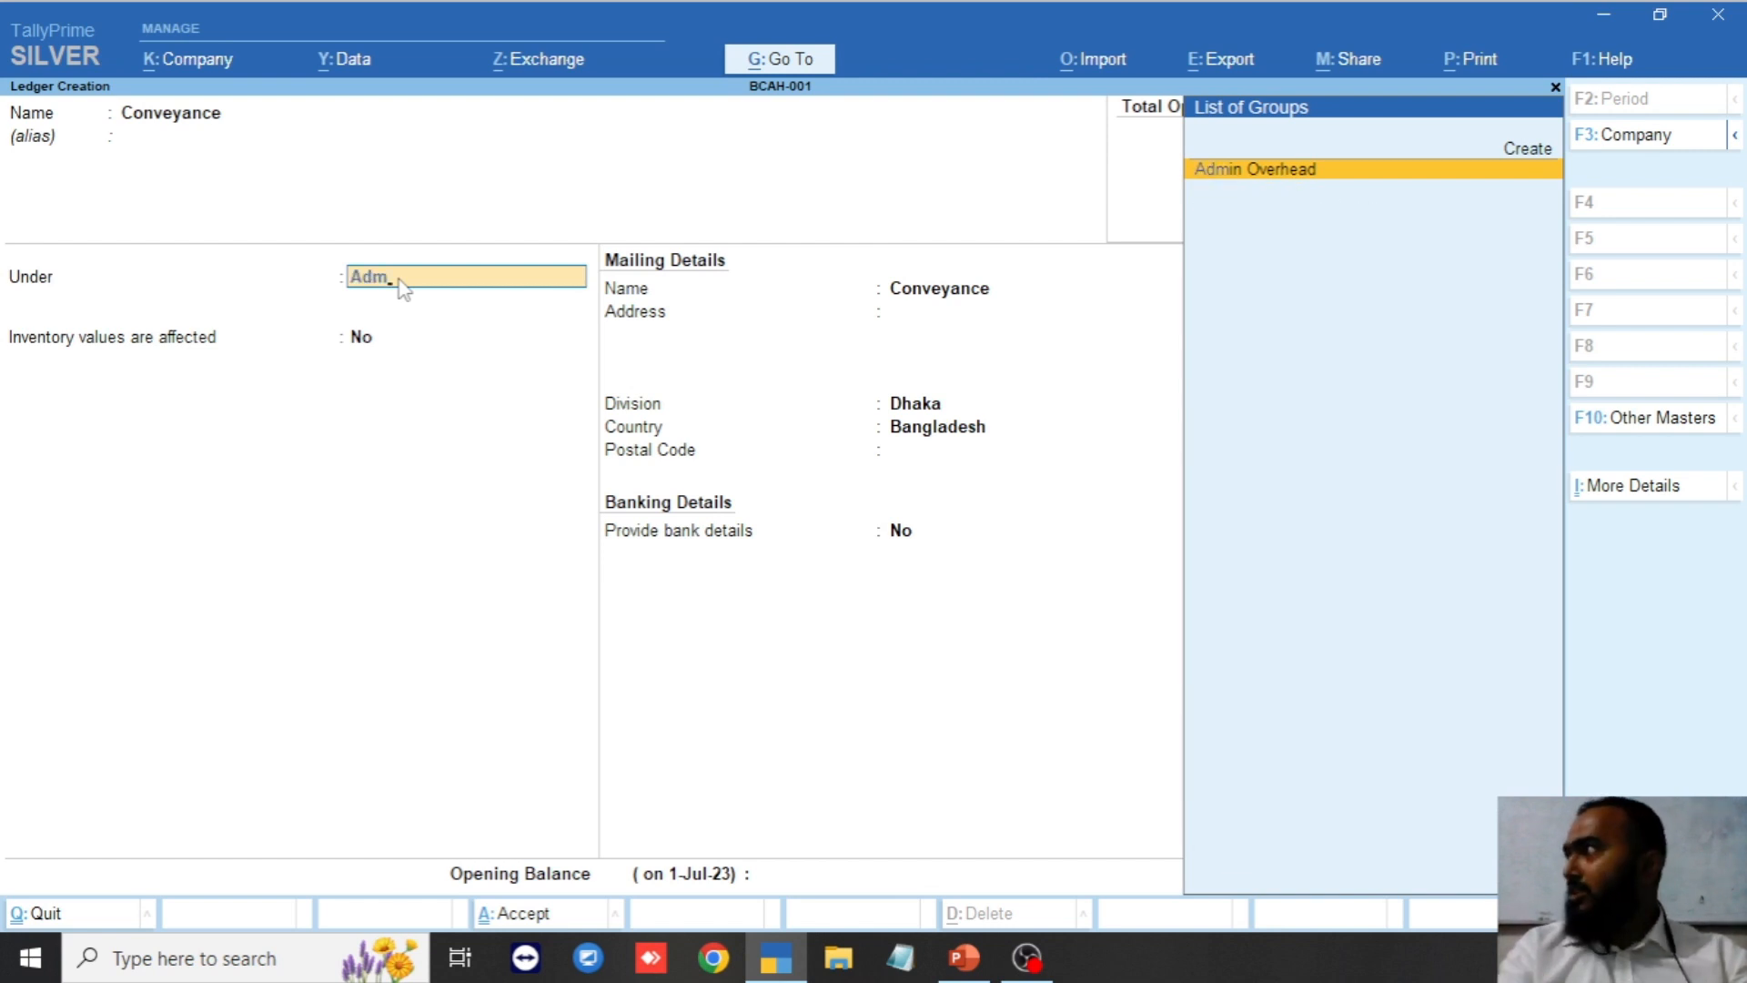
pyautogui.press('Return')
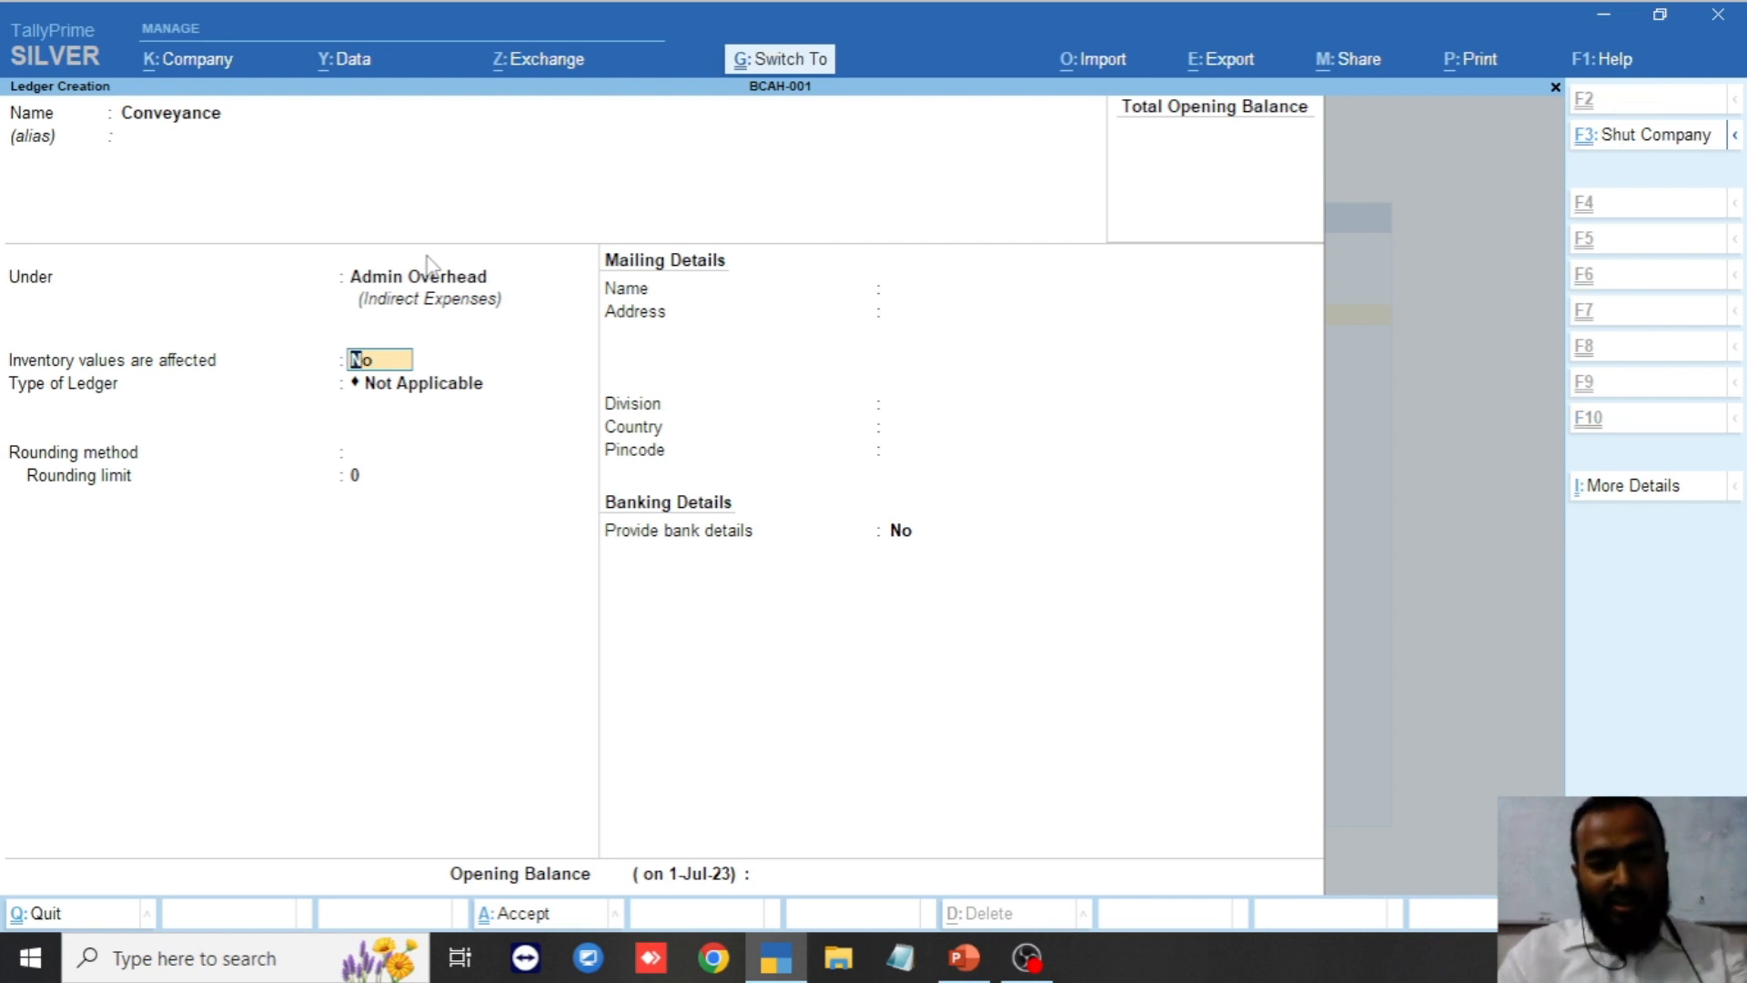
pyautogui.hotkey('ctrl', 'a')
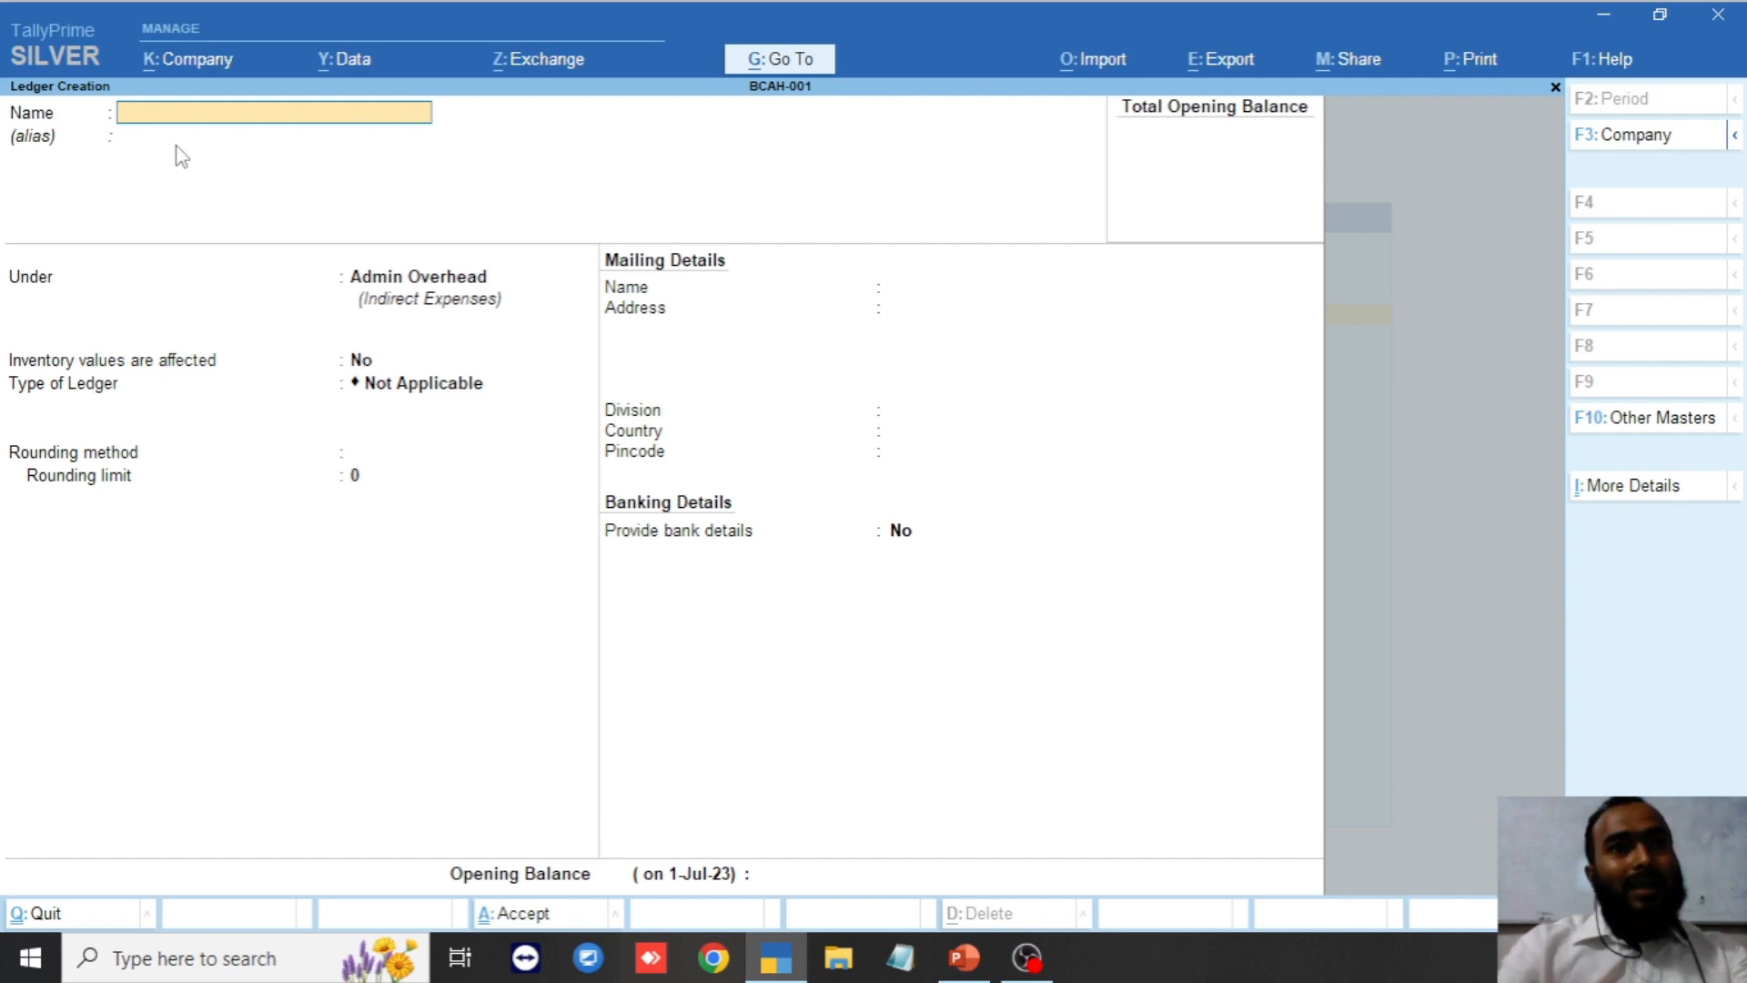
# Create and save the Salary & Allowance ledger under Admin Overhead.
pyautogui.write('Sal')
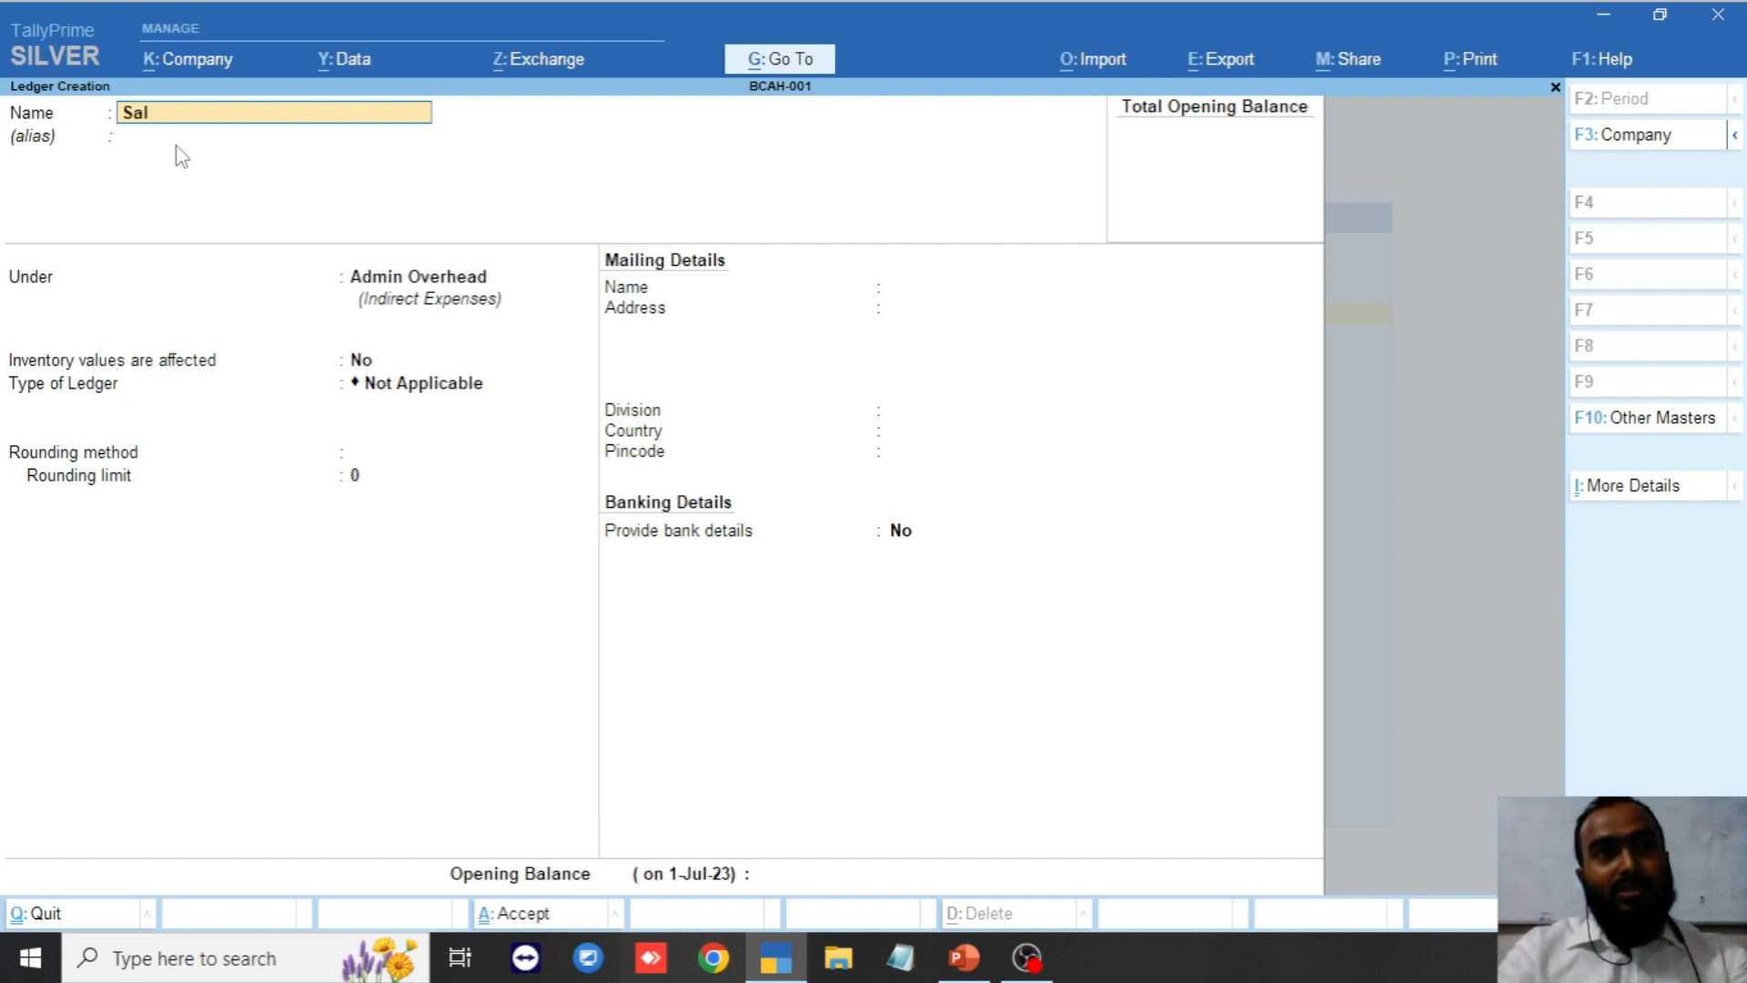
pyautogui.write('rt')
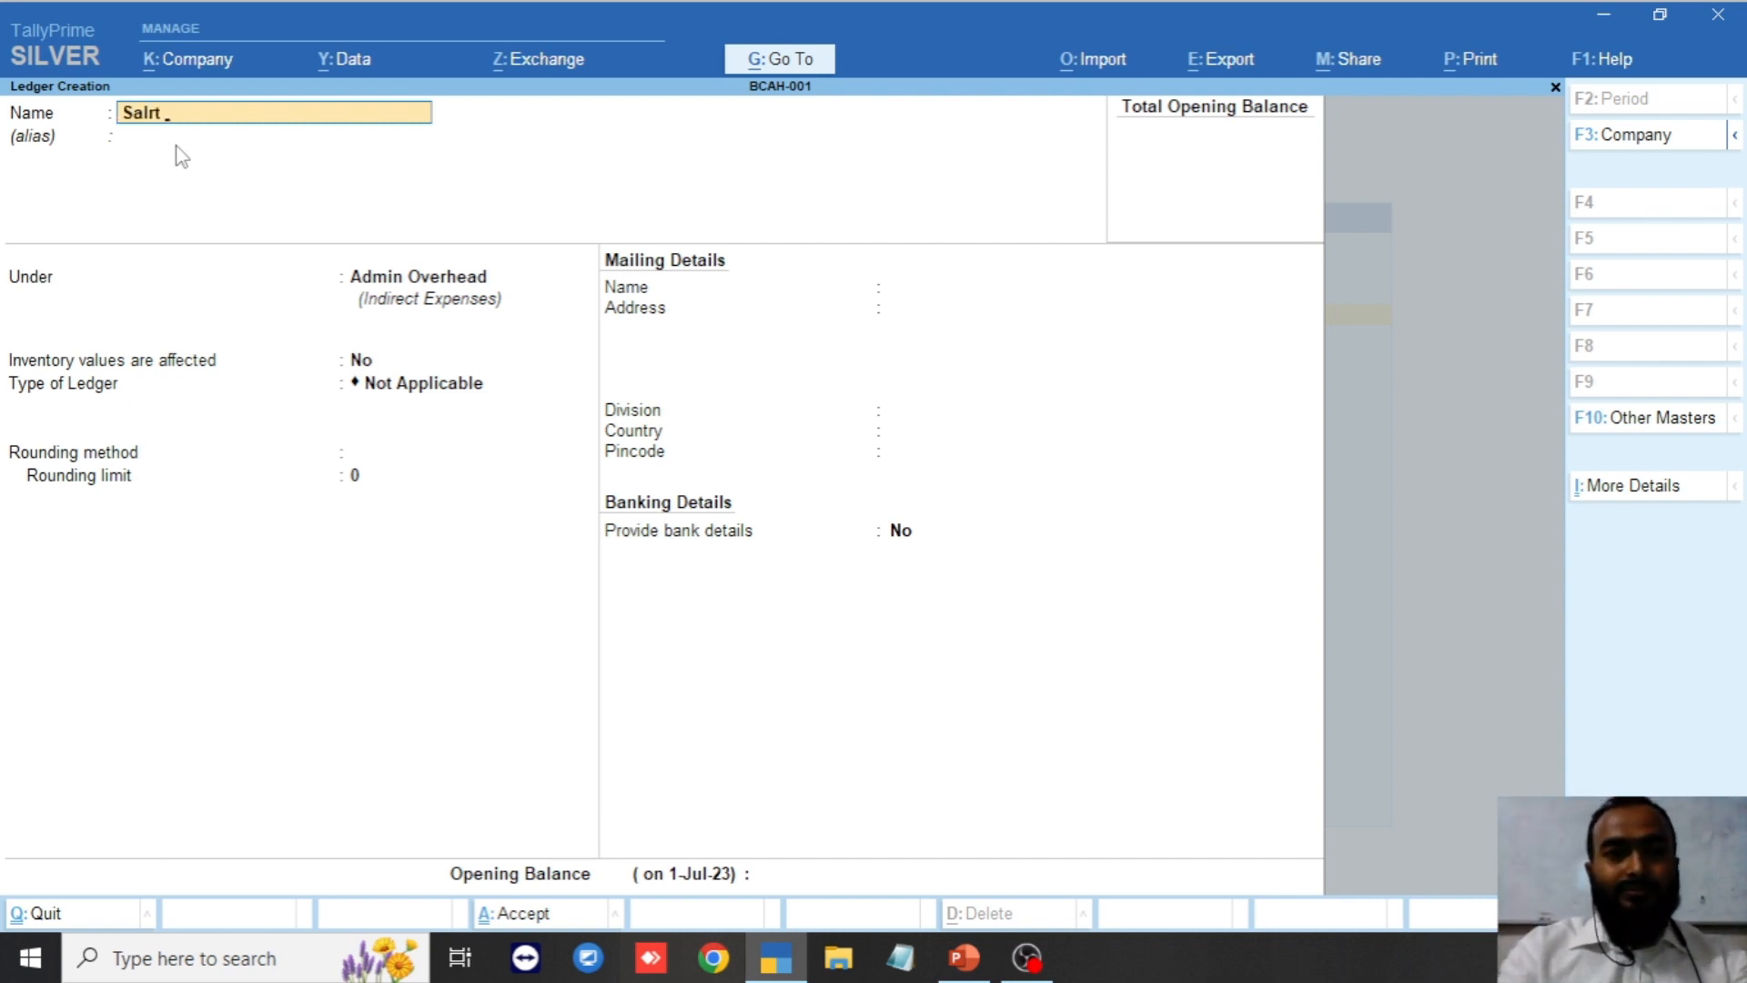
pyautogui.press('BackSpace')
pyautogui.press('BackSpace')
pyautogui.write('a')
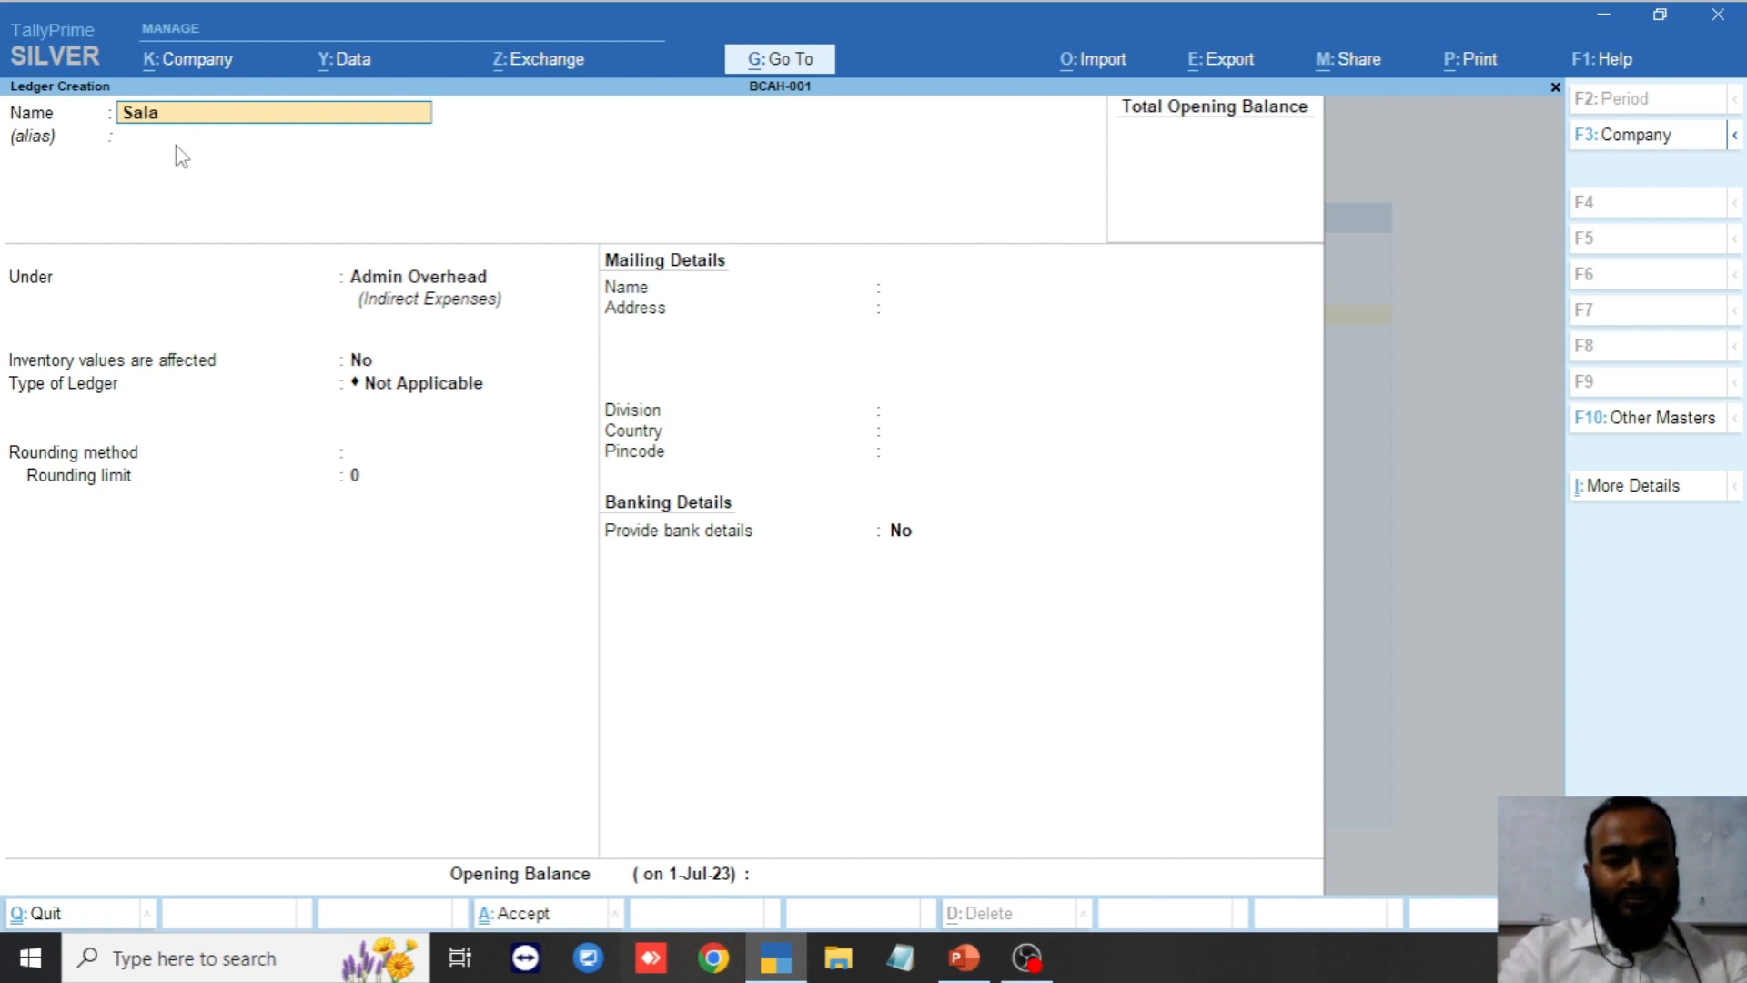
pyautogui.write('ry & Al')
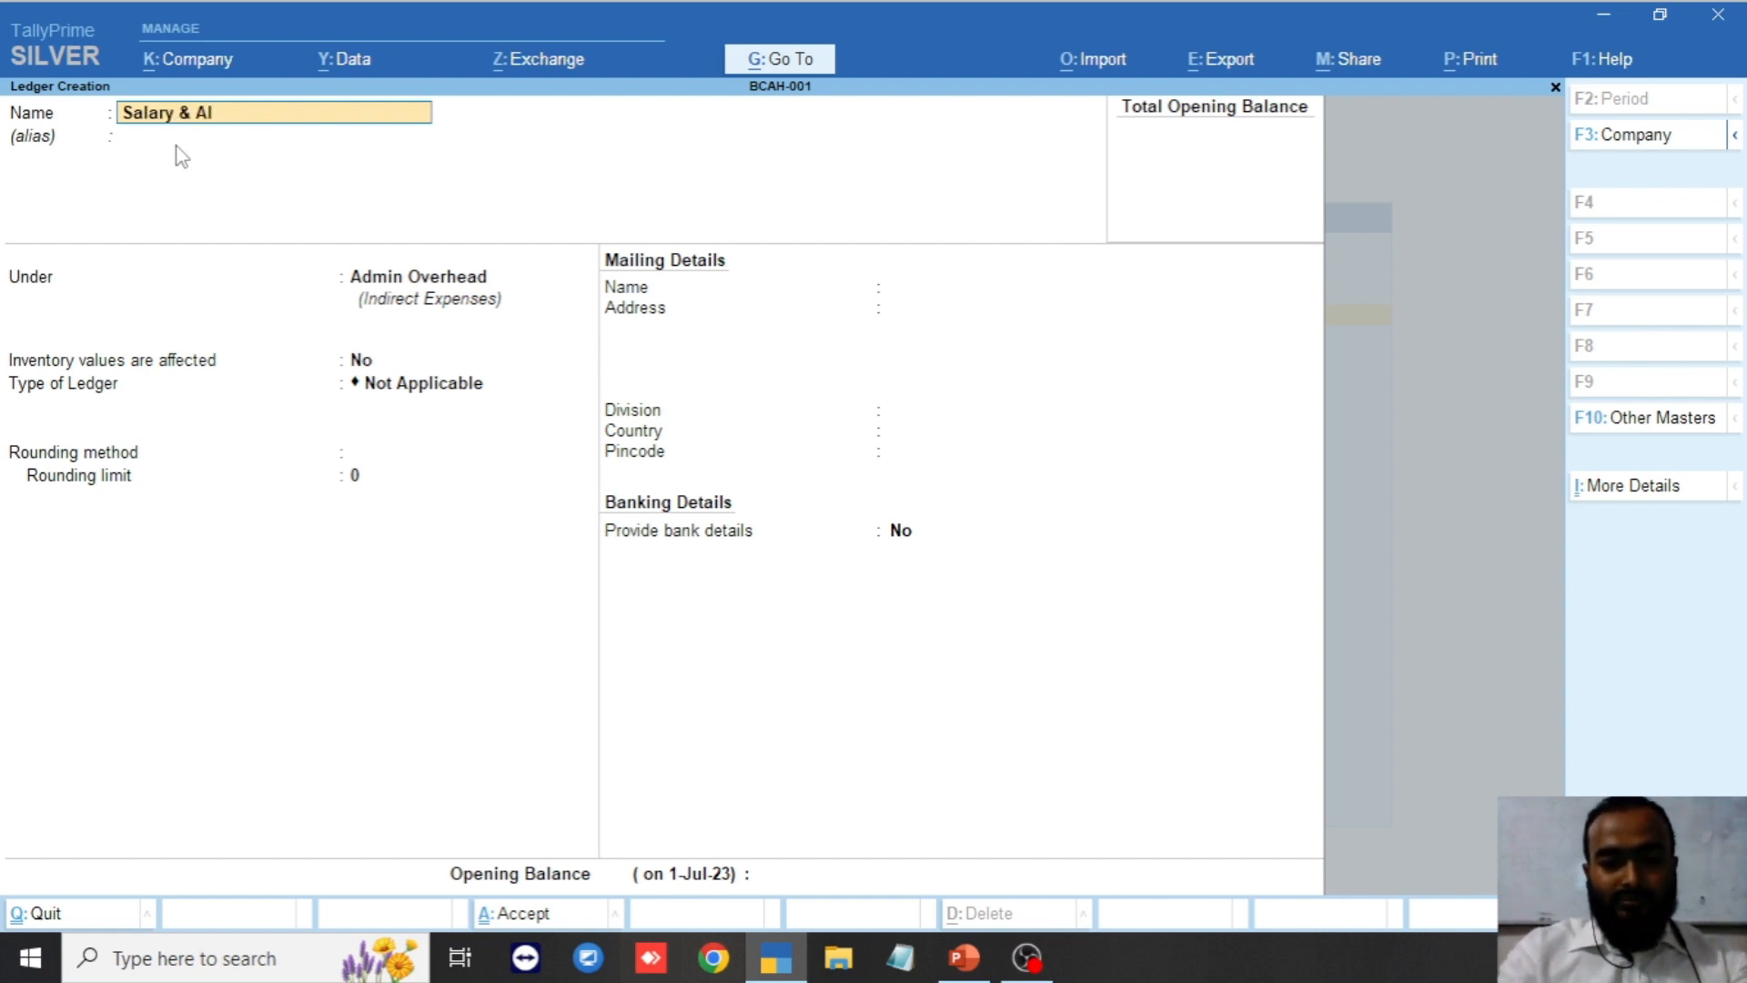
pyautogui.write('lowance')
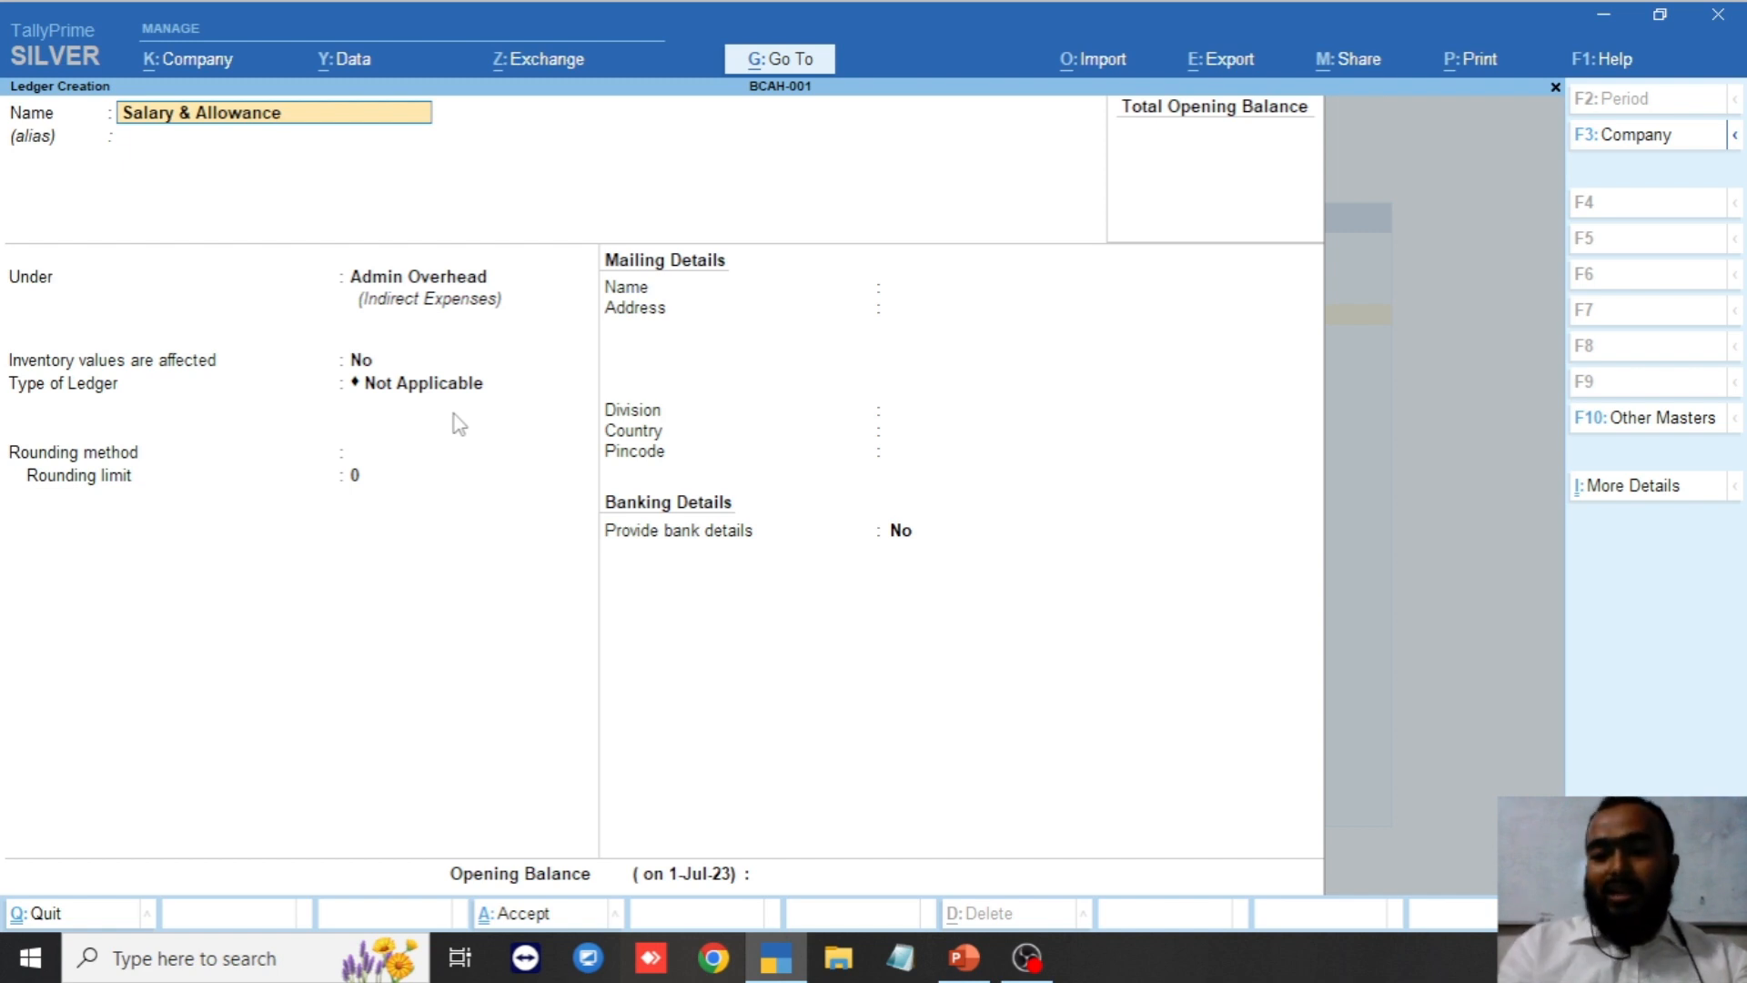
pyautogui.press('Return')
pyautogui.press('Return')
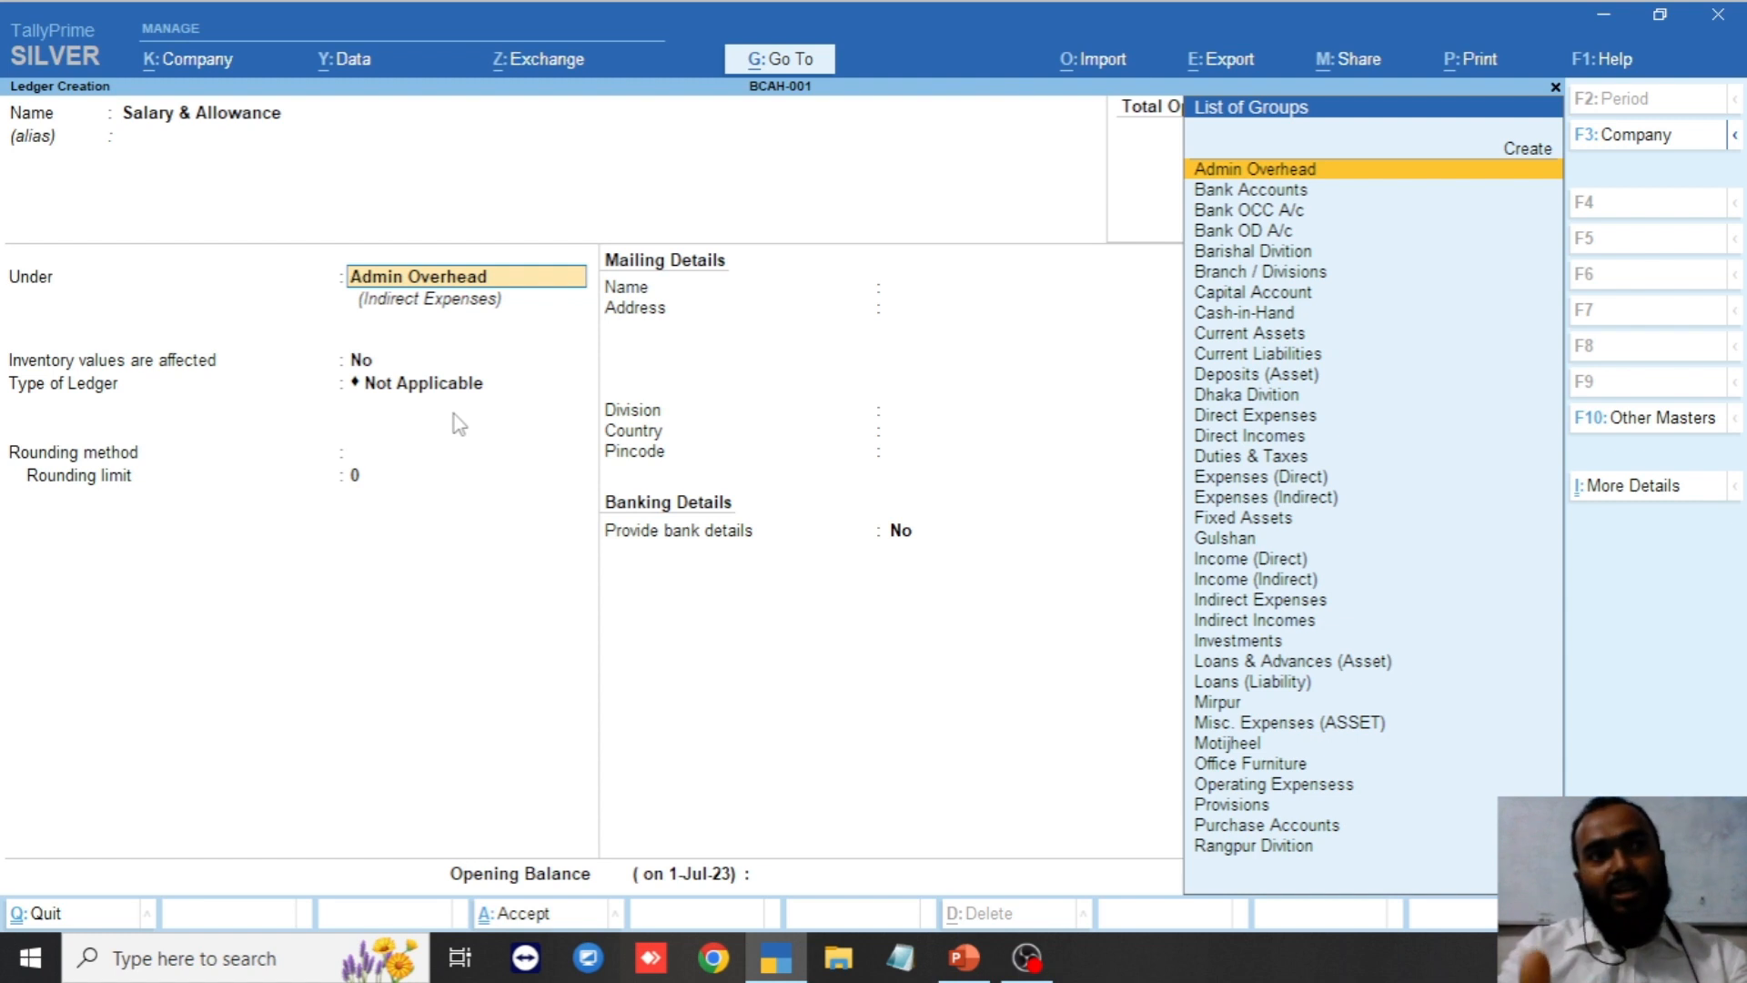
pyautogui.press('Return')
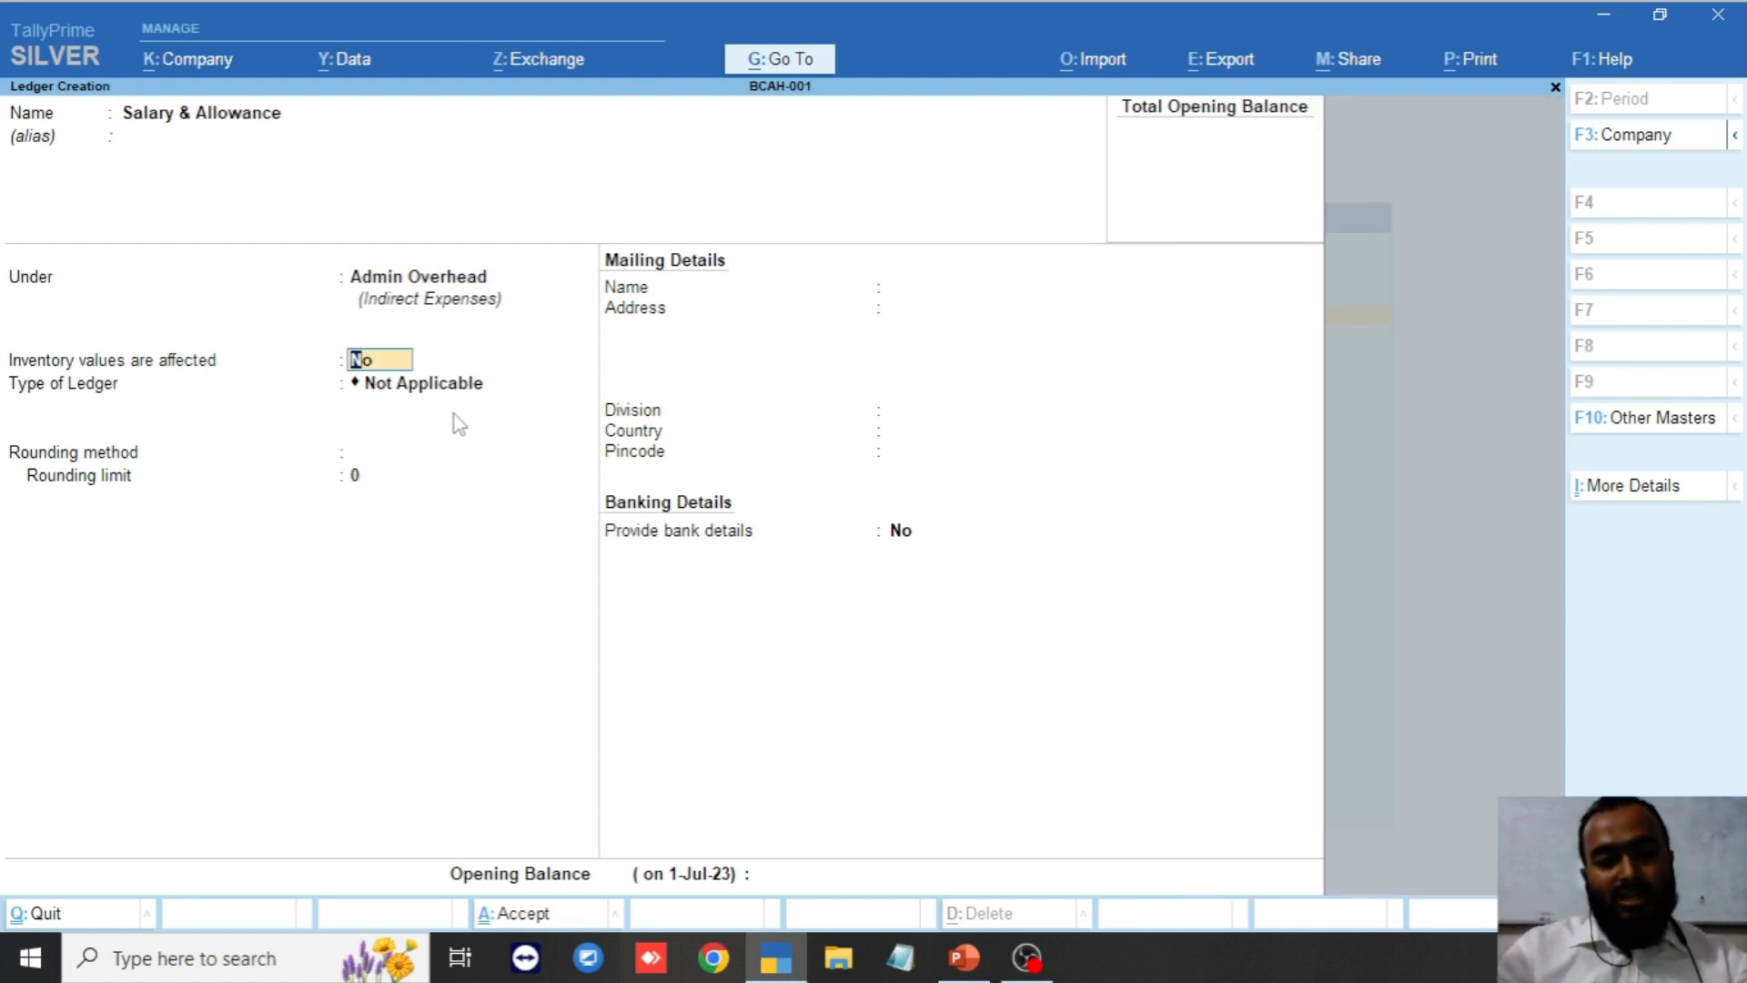
pyautogui.hotkey('ctrl', 'a')
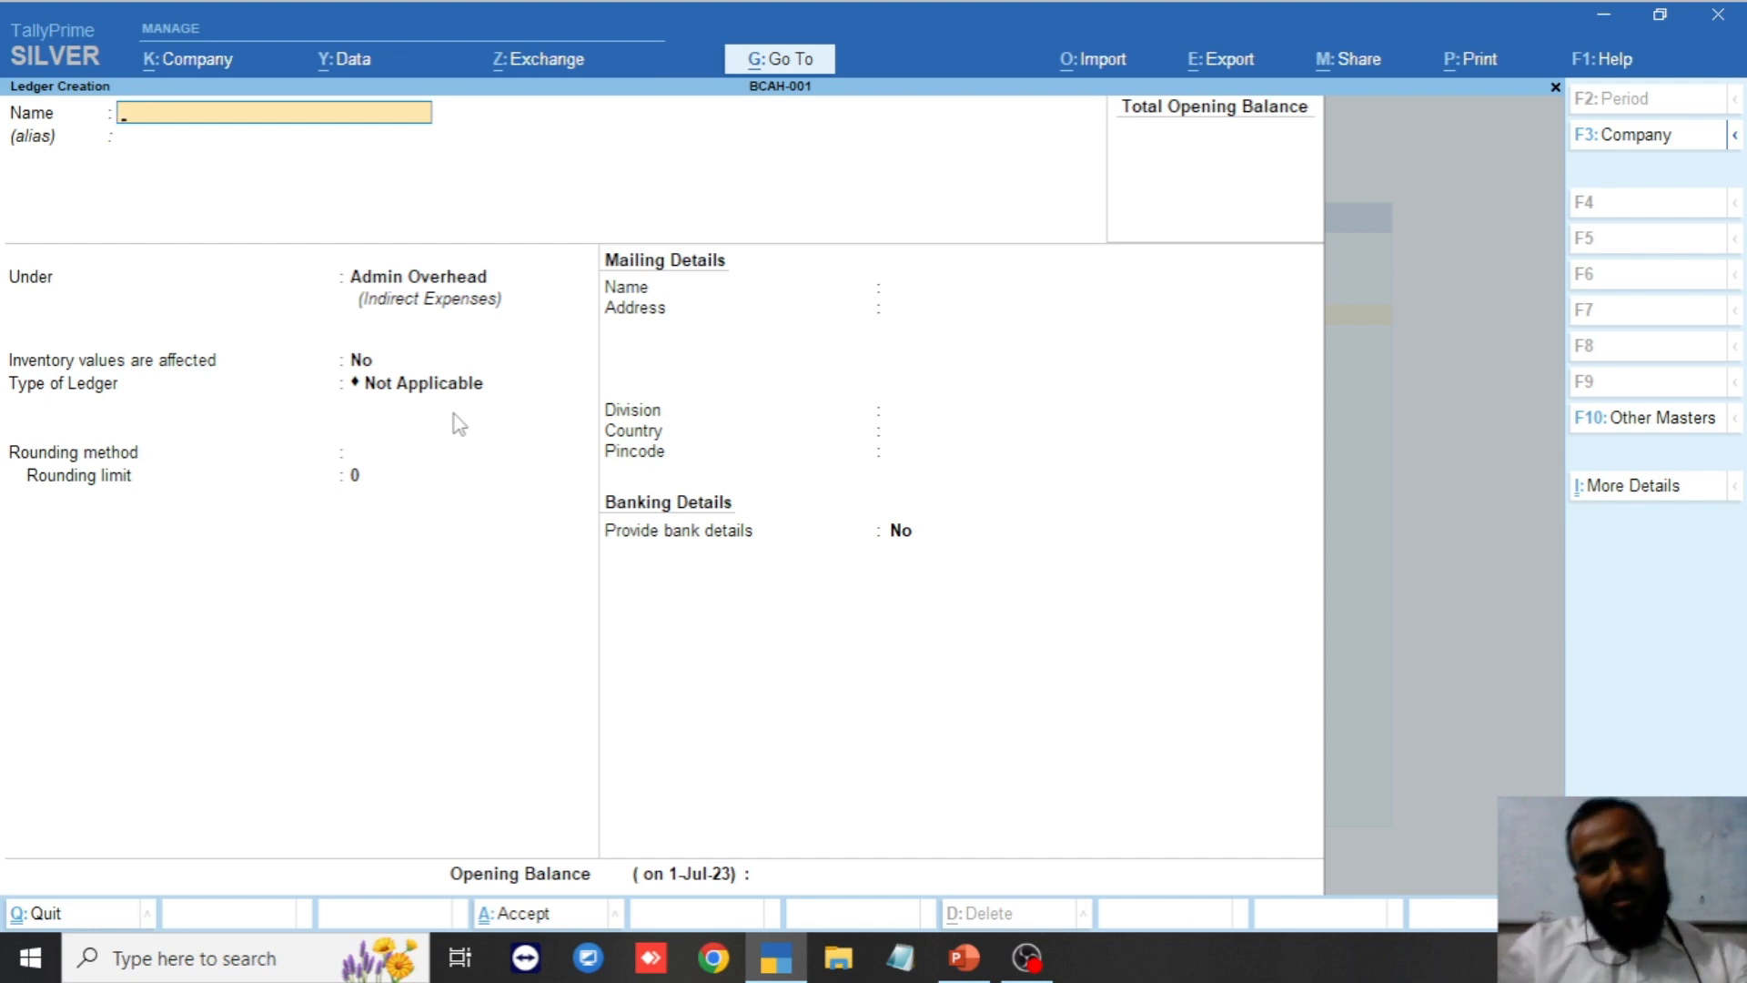
# Create and save the Travelling Allowance ledger under Admin Overhead.
pyautogui.write('Tra')
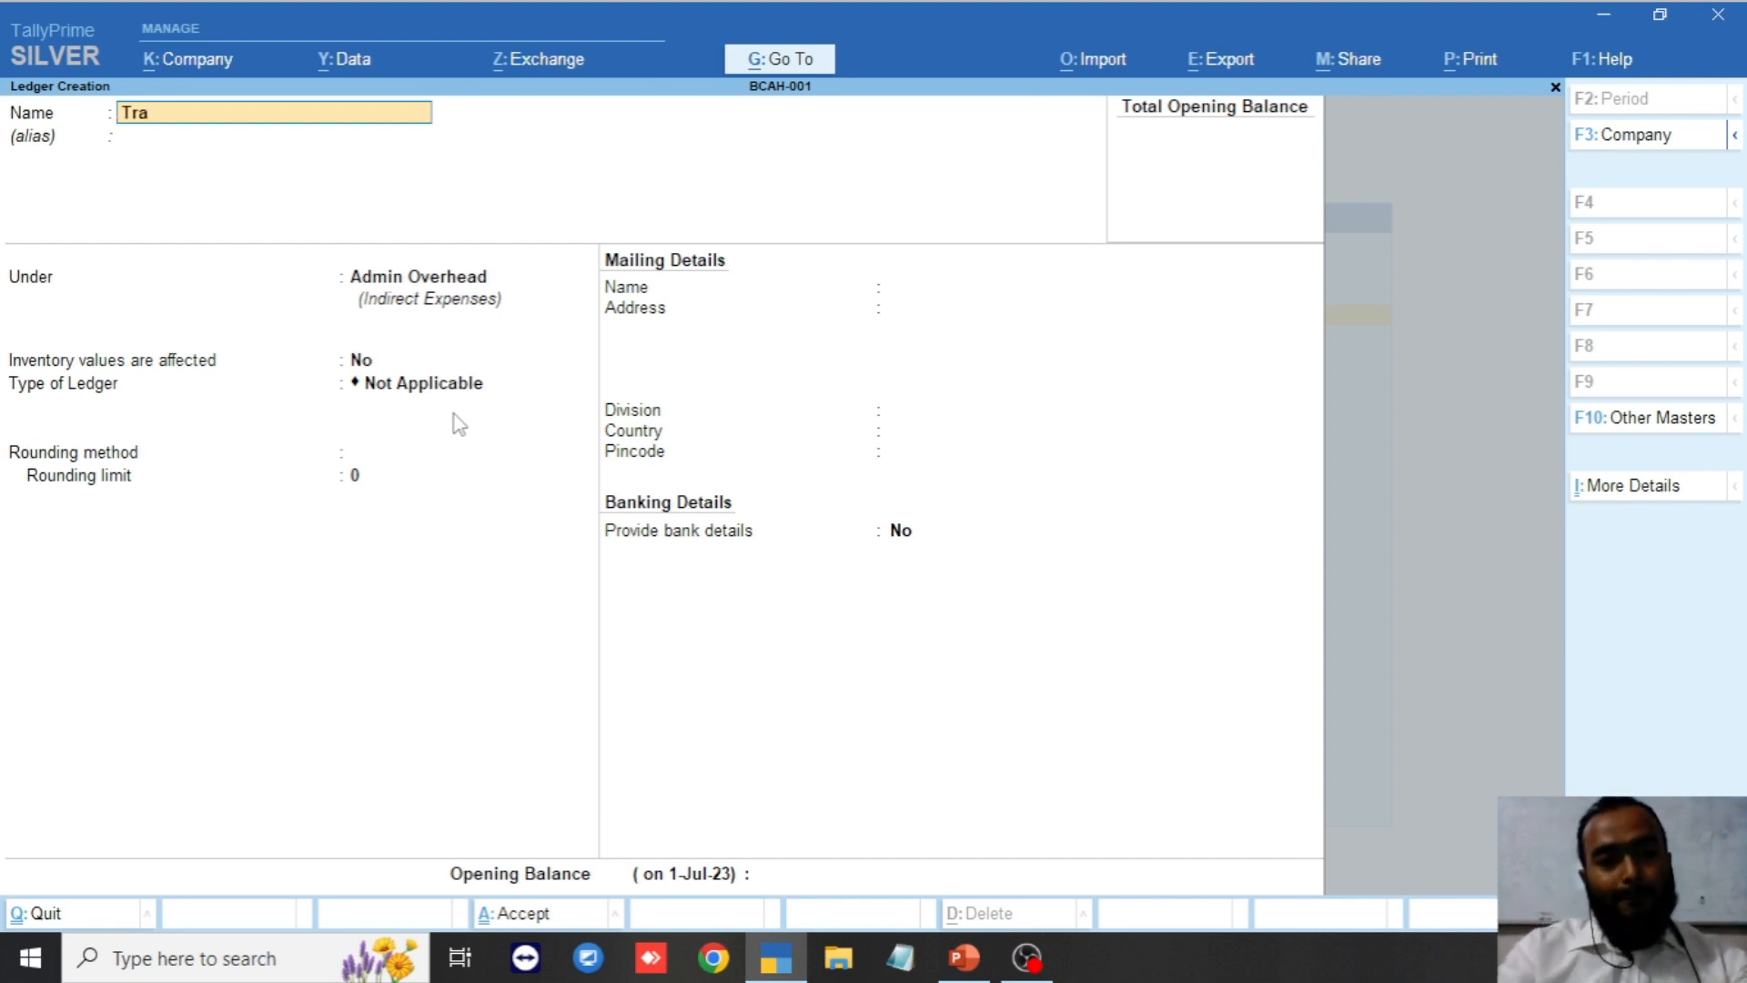
pyautogui.write('velling')
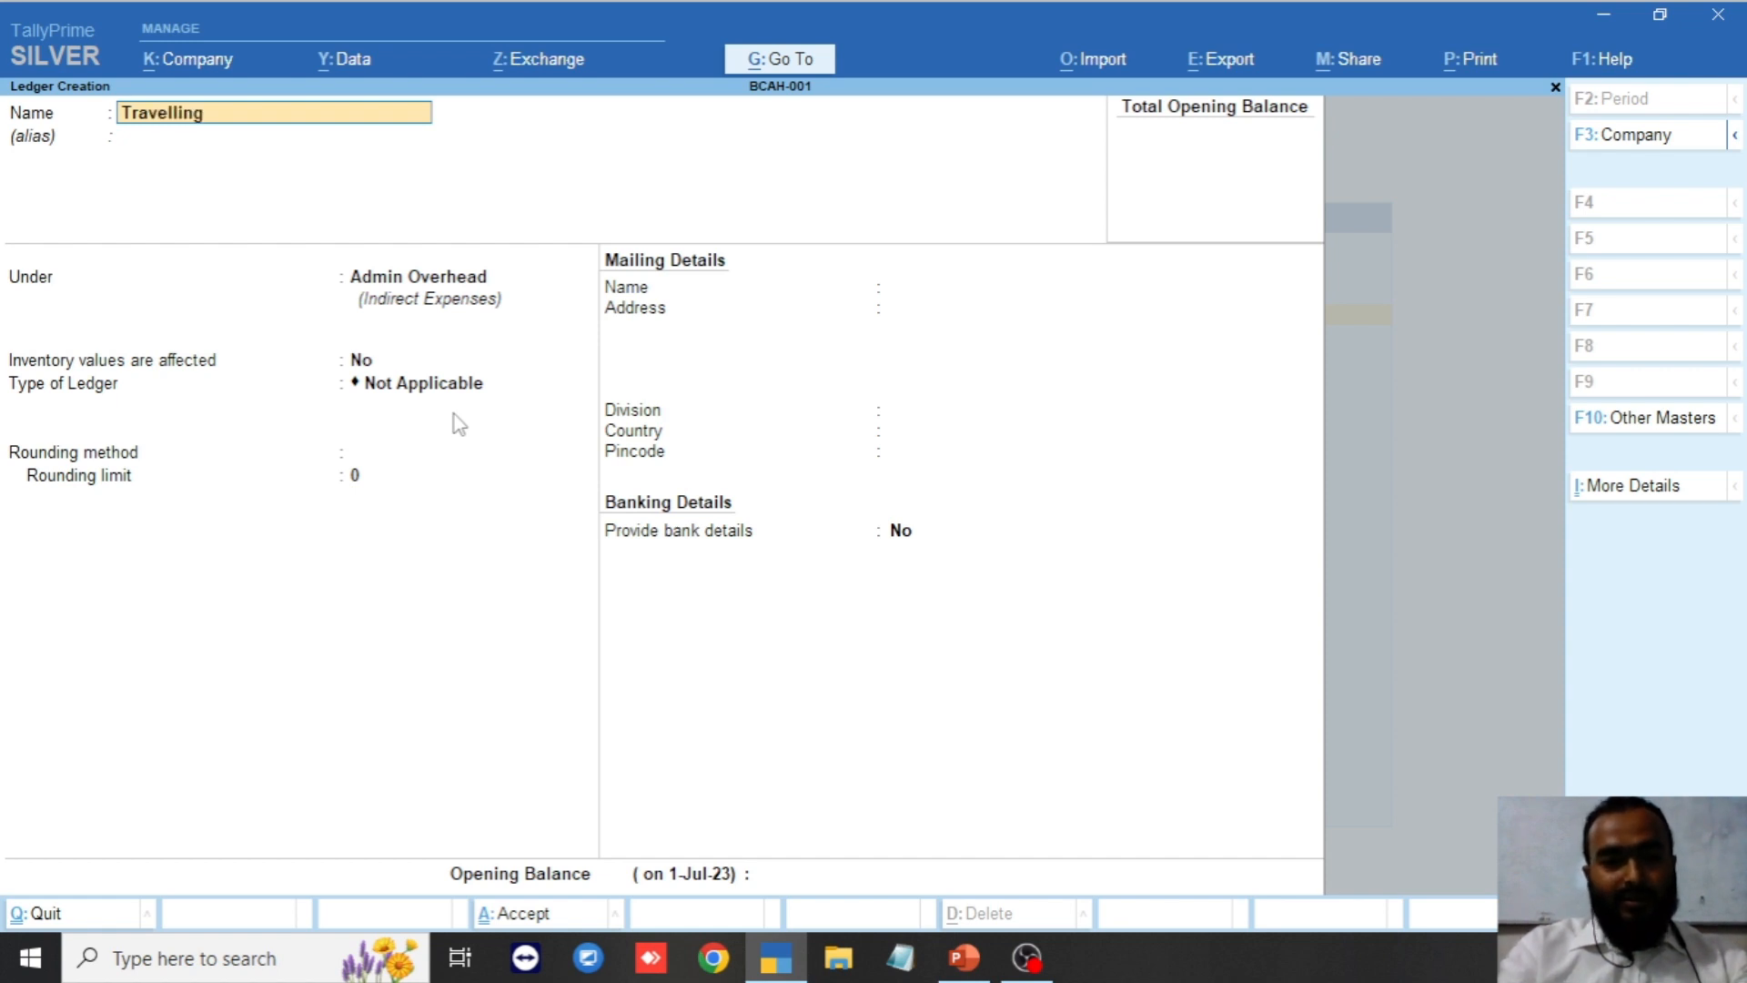
pyautogui.write(' Allowan')
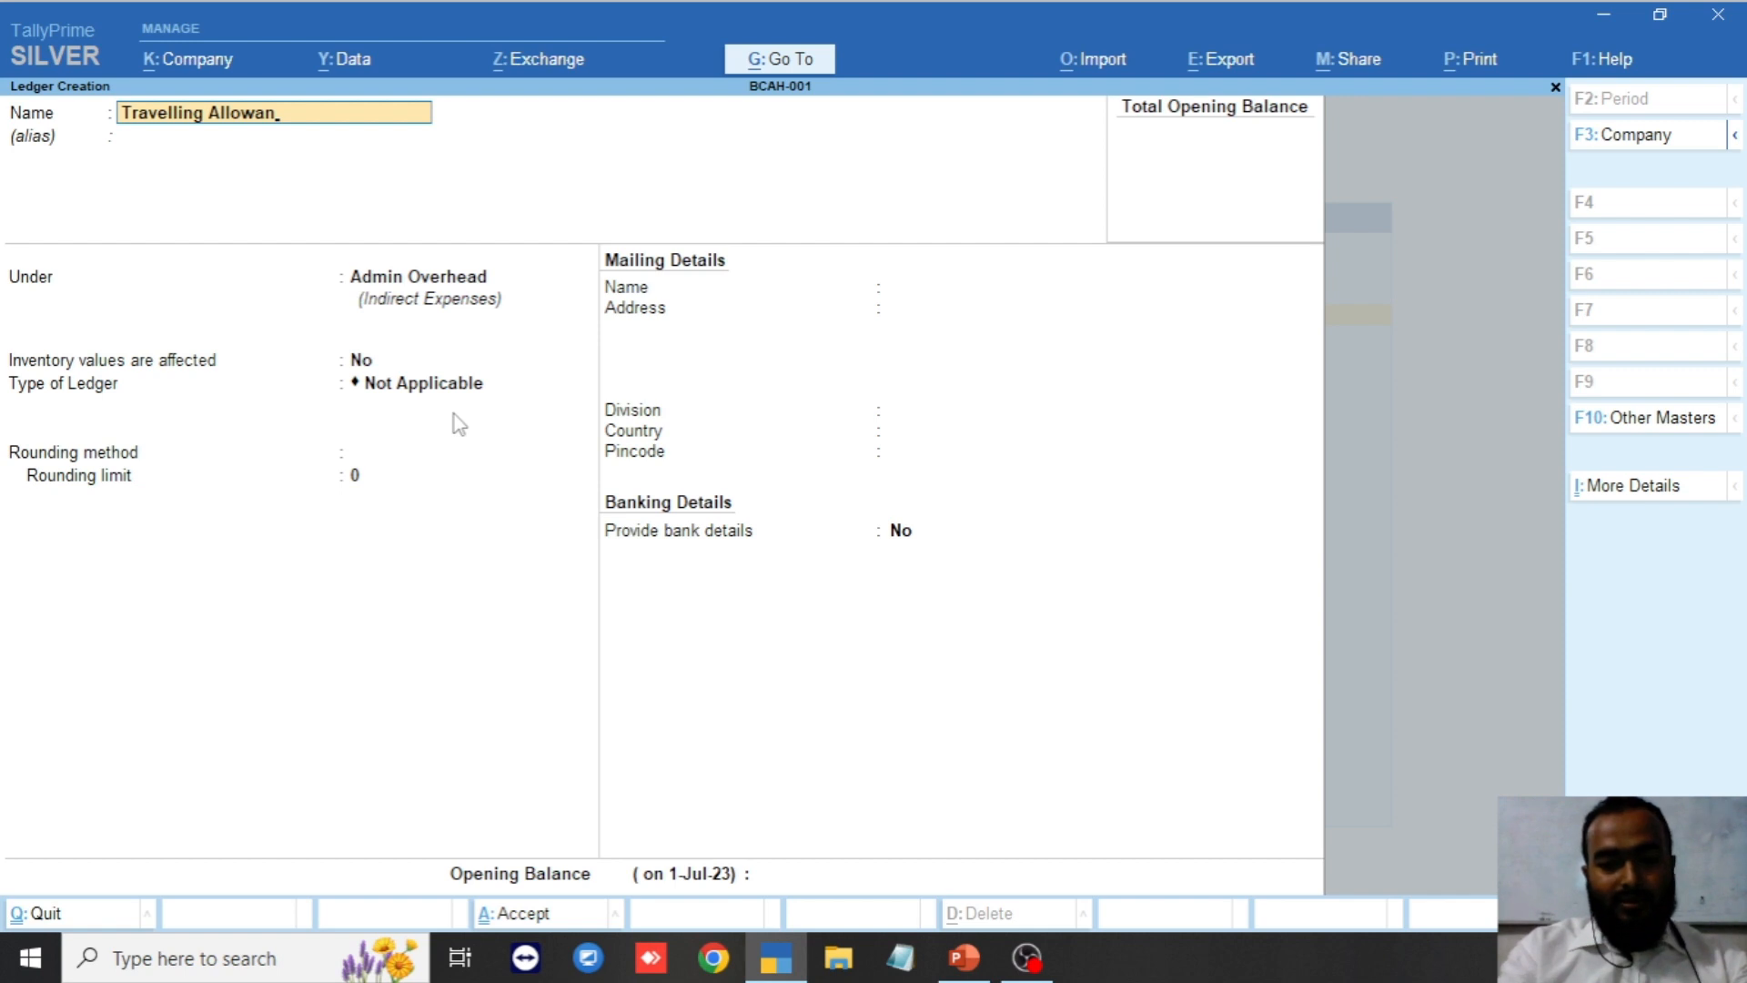
pyautogui.write('ce')
pyautogui.press('Return')
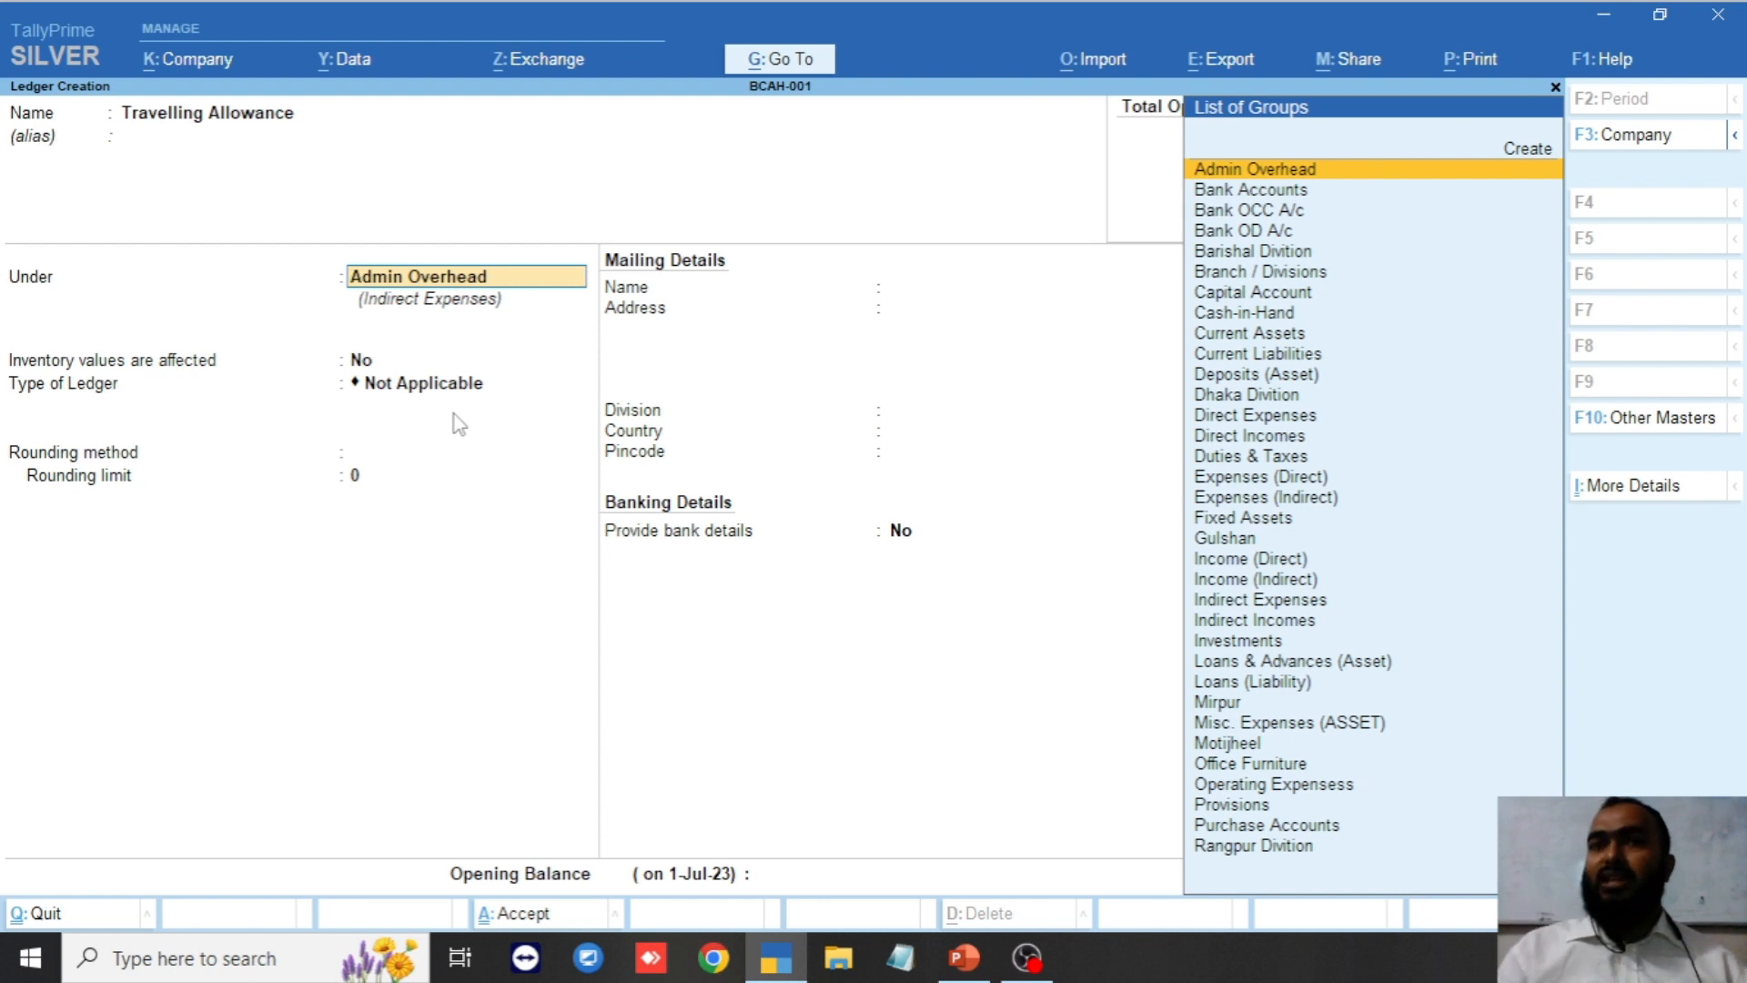
pyautogui.press('Return')
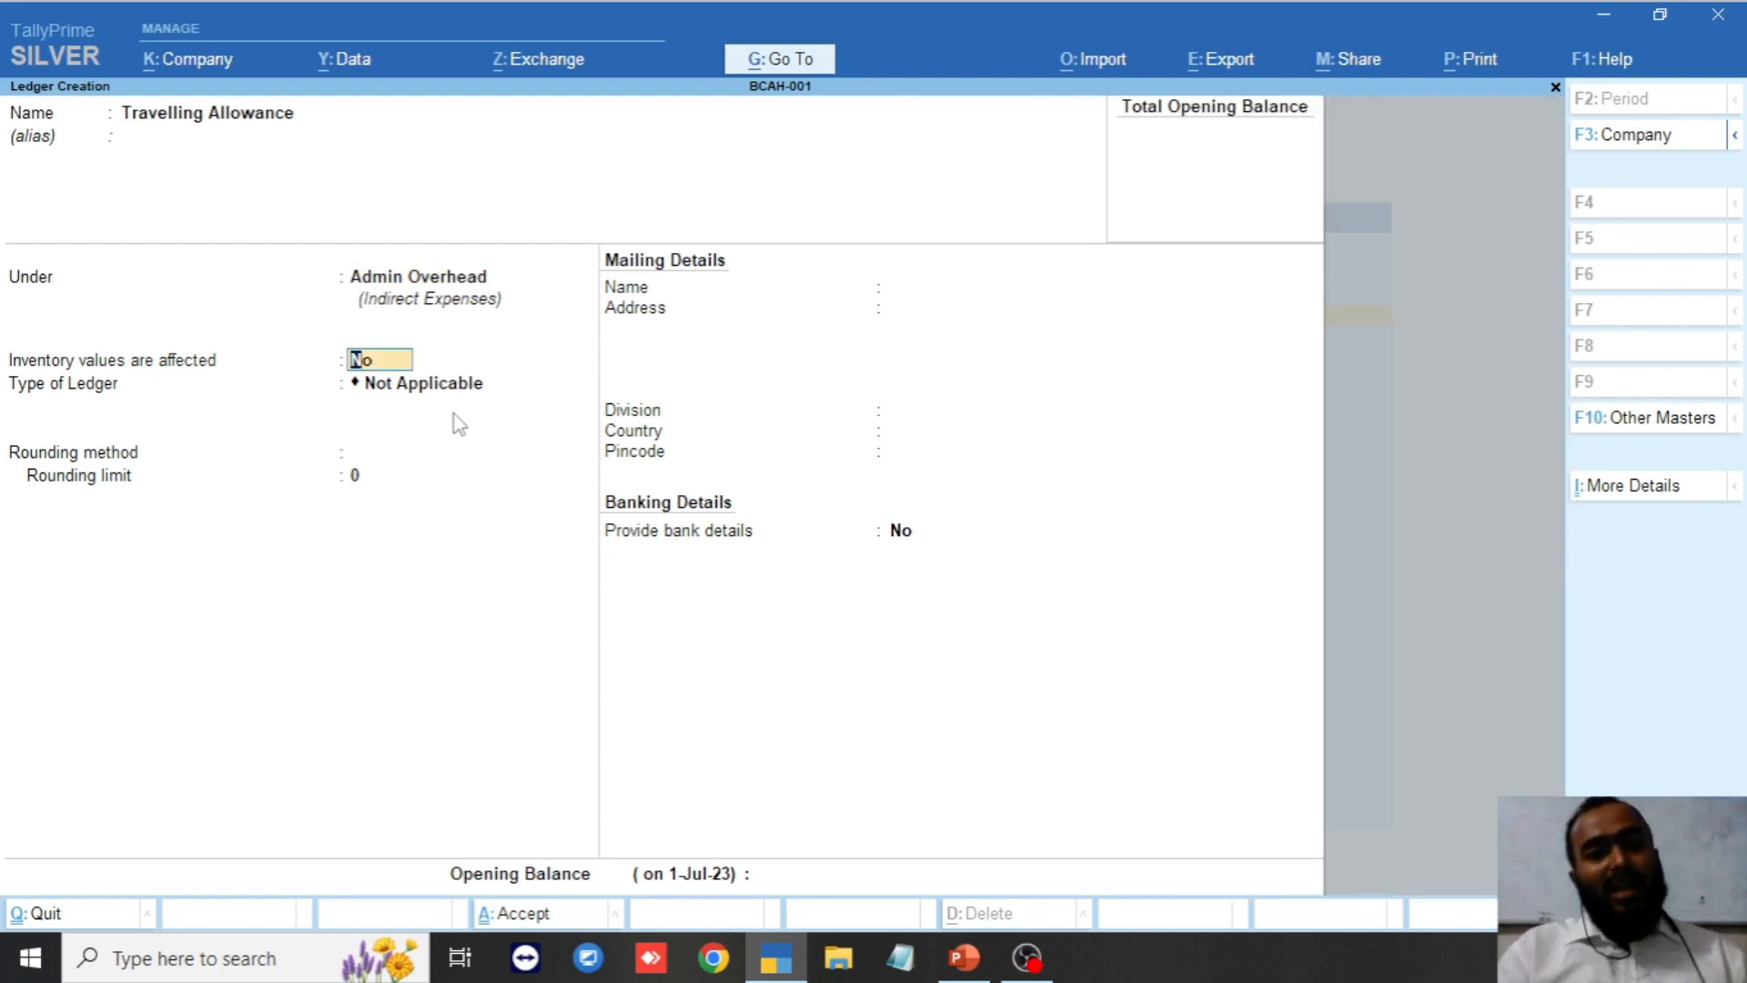
pyautogui.press('Return')
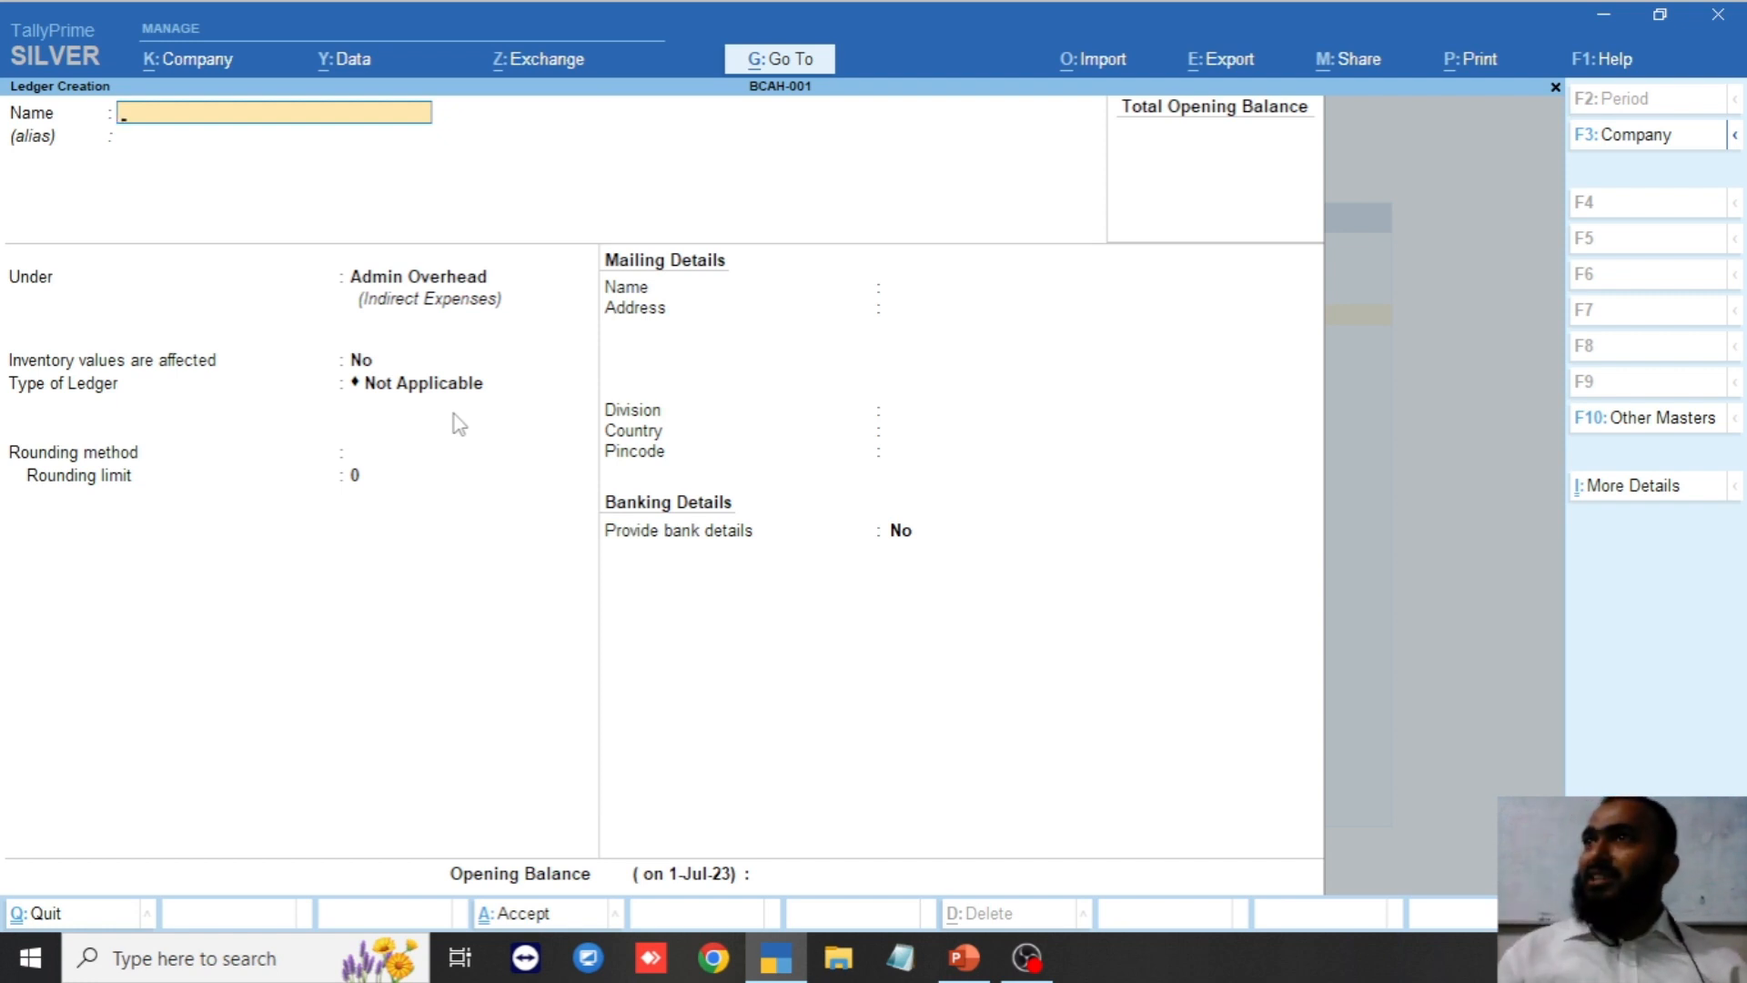
# Create the Salary Payable ledger under Provisions and save it.
pyautogui.write('S')
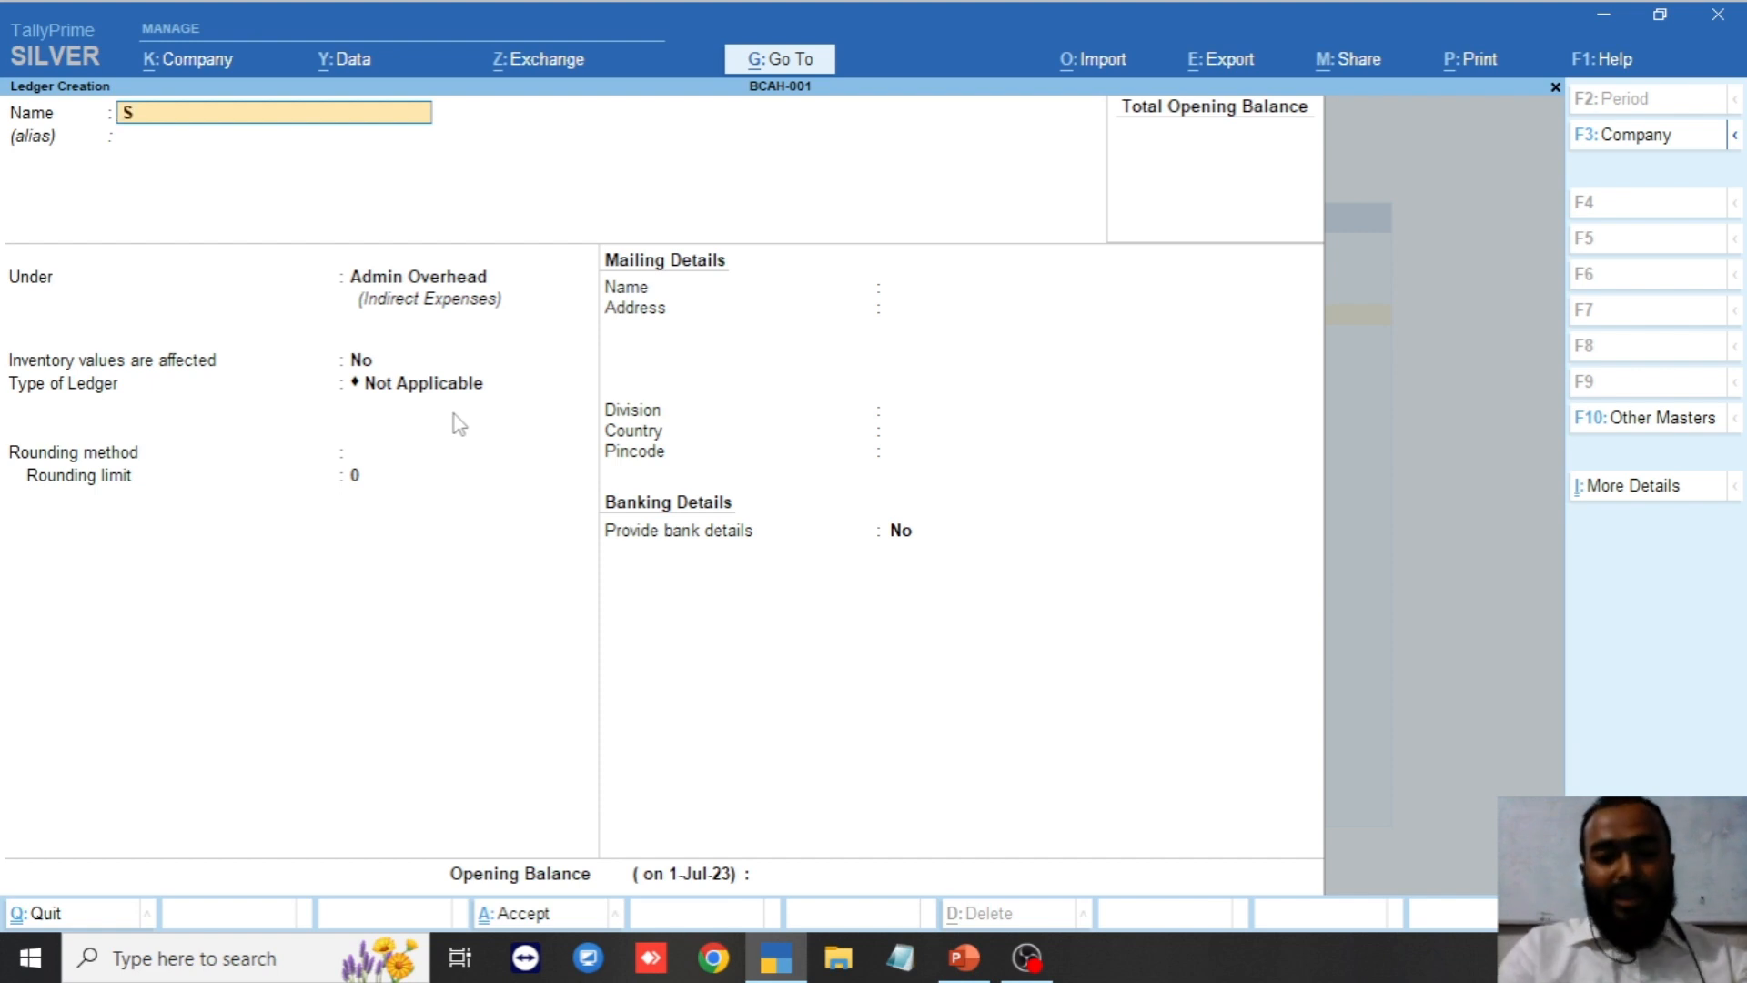
pyautogui.write('alary')
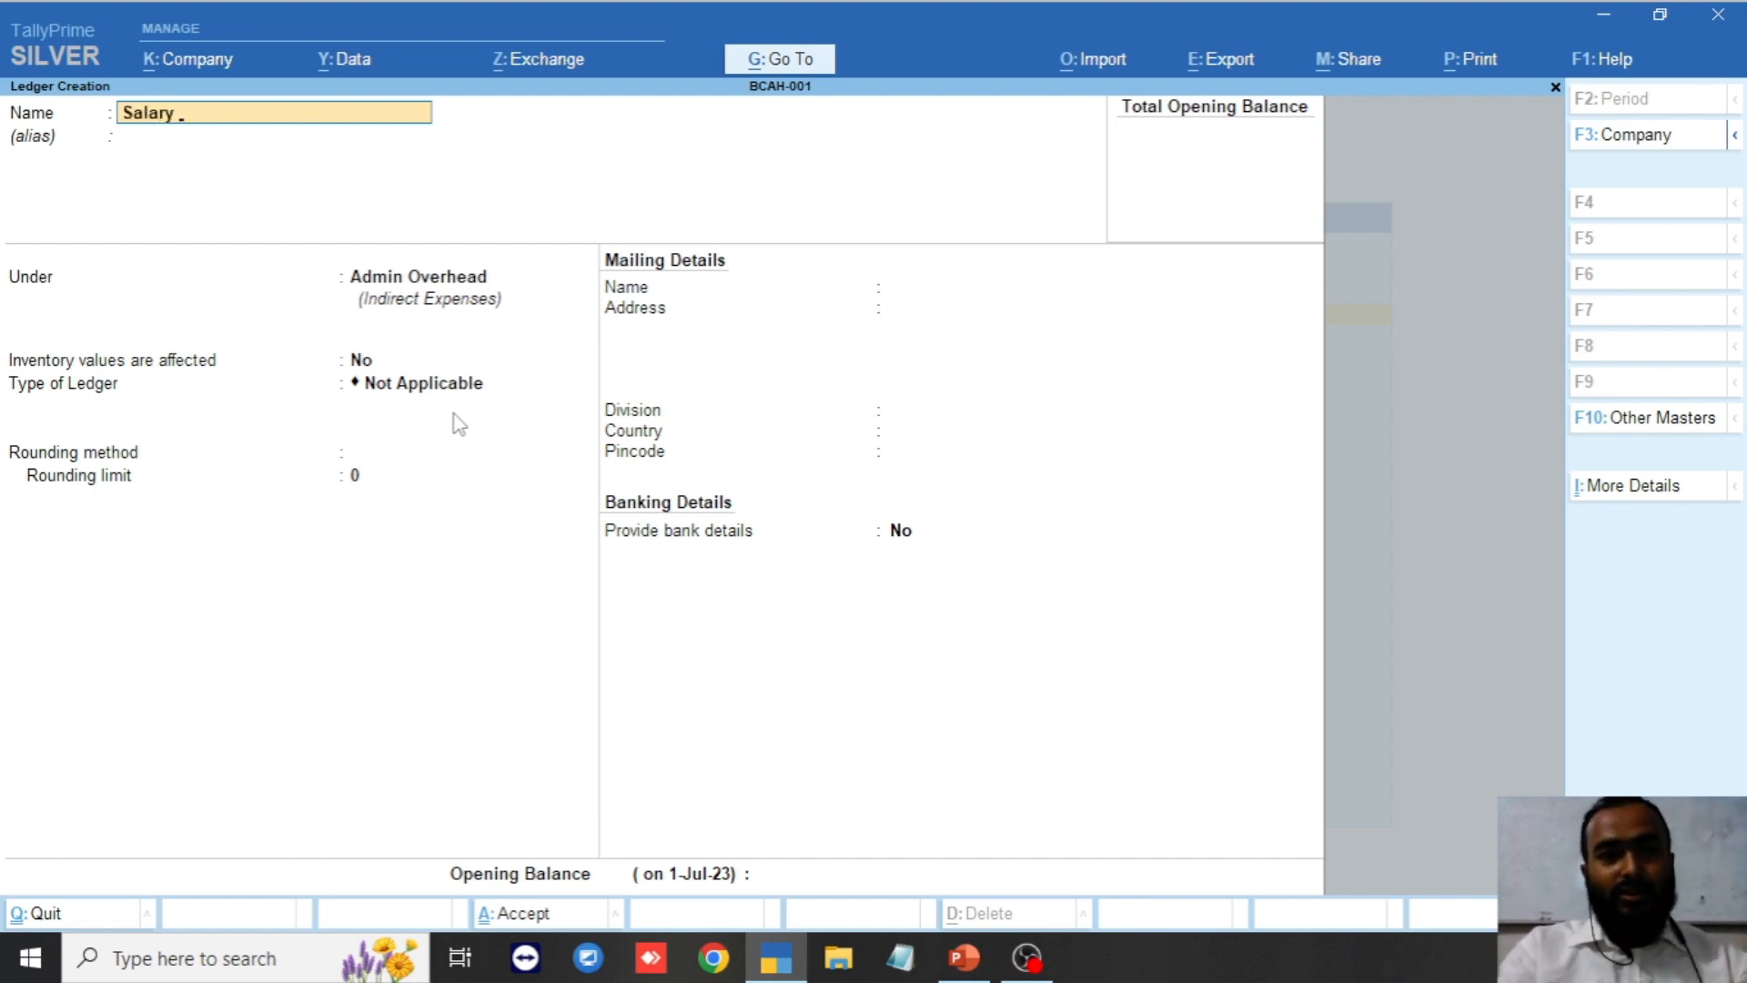
pyautogui.write(' Payable')
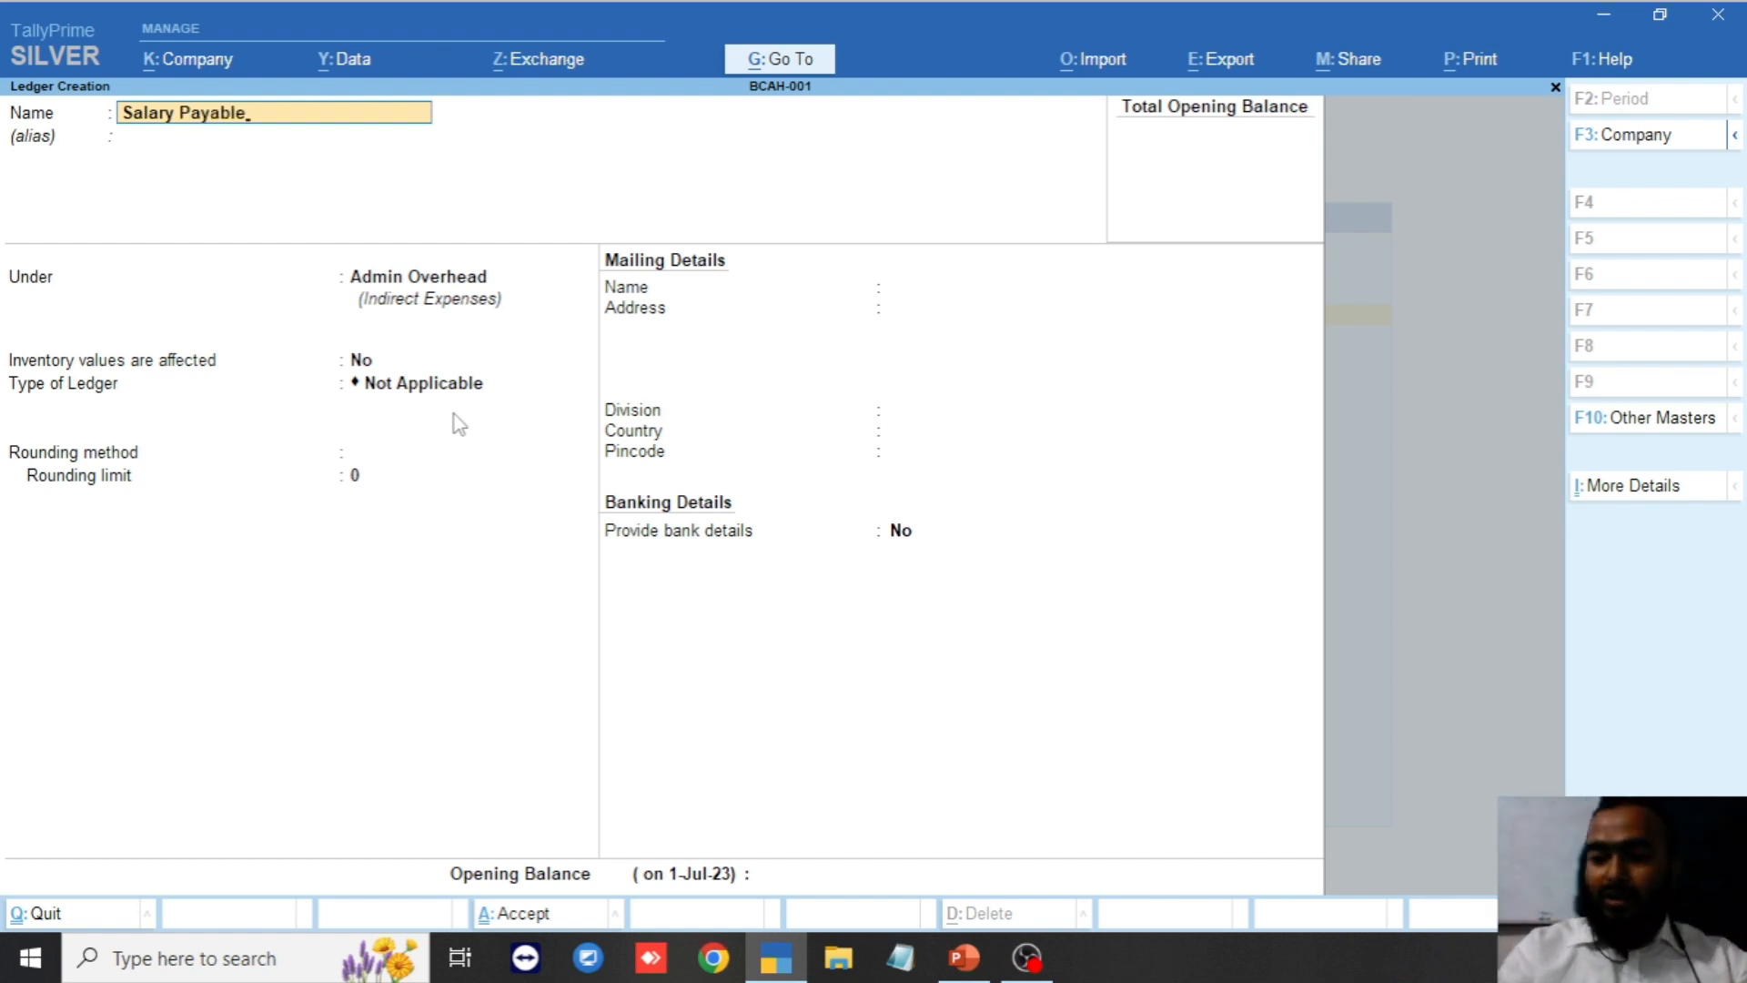
pyautogui.press('Return')
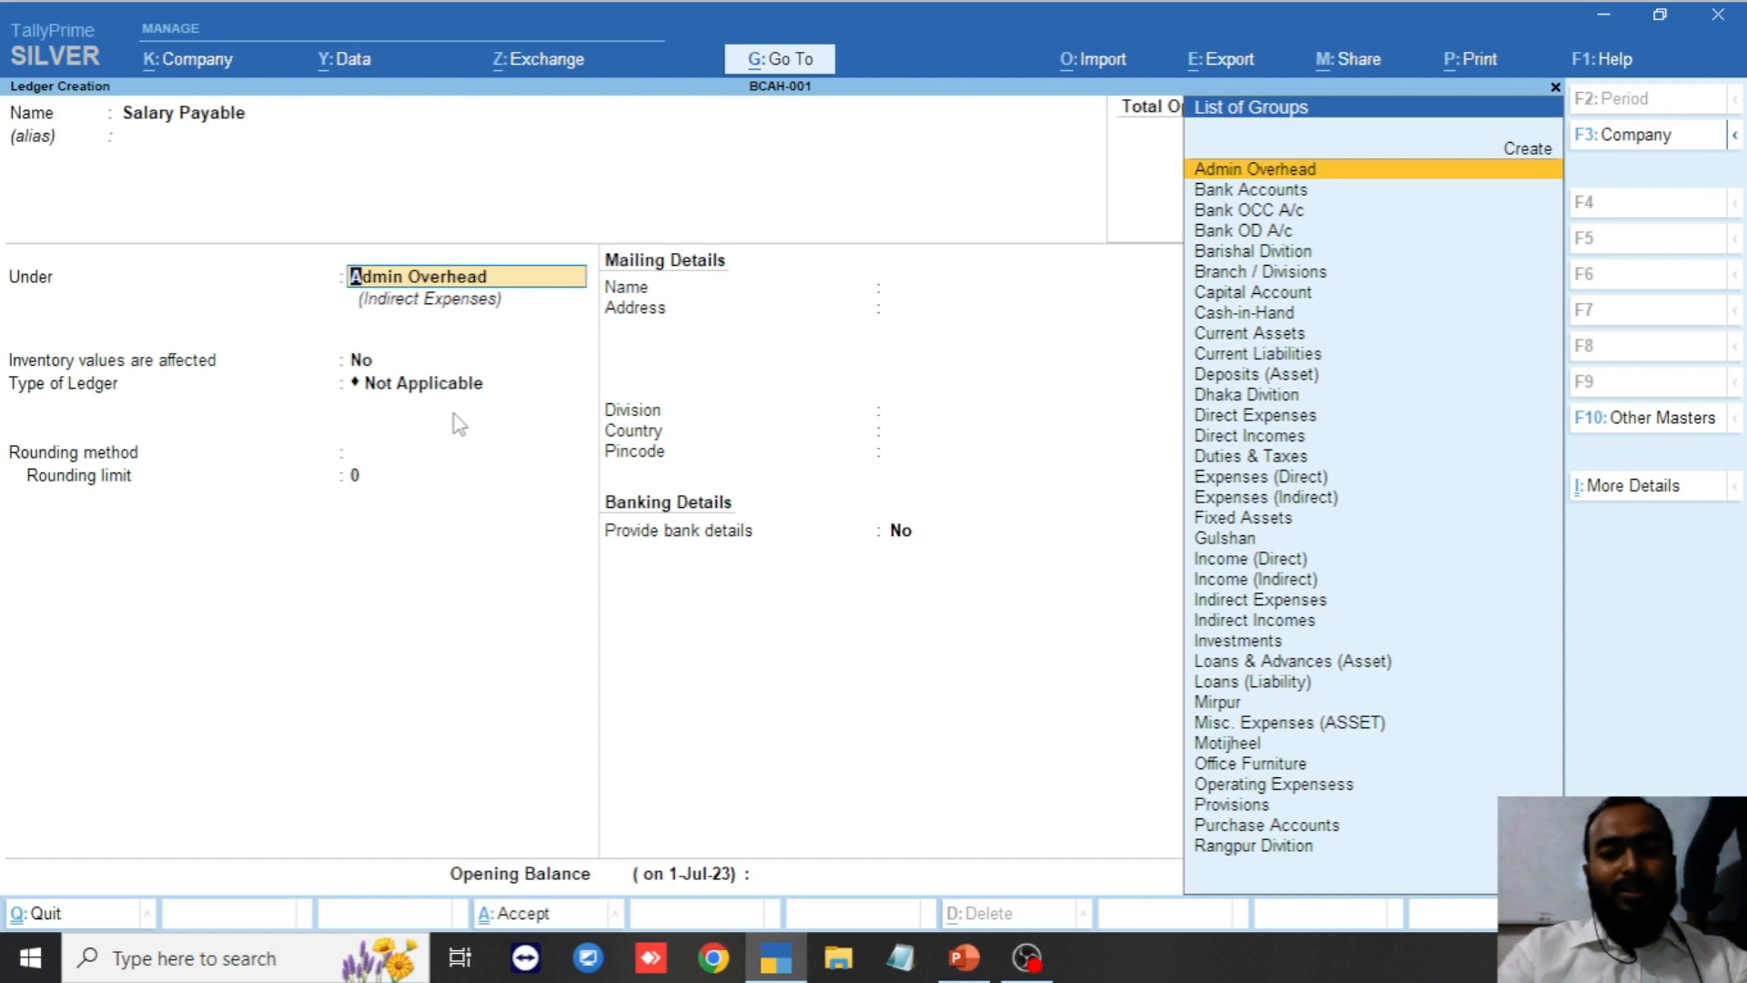
pyautogui.write('Pro')
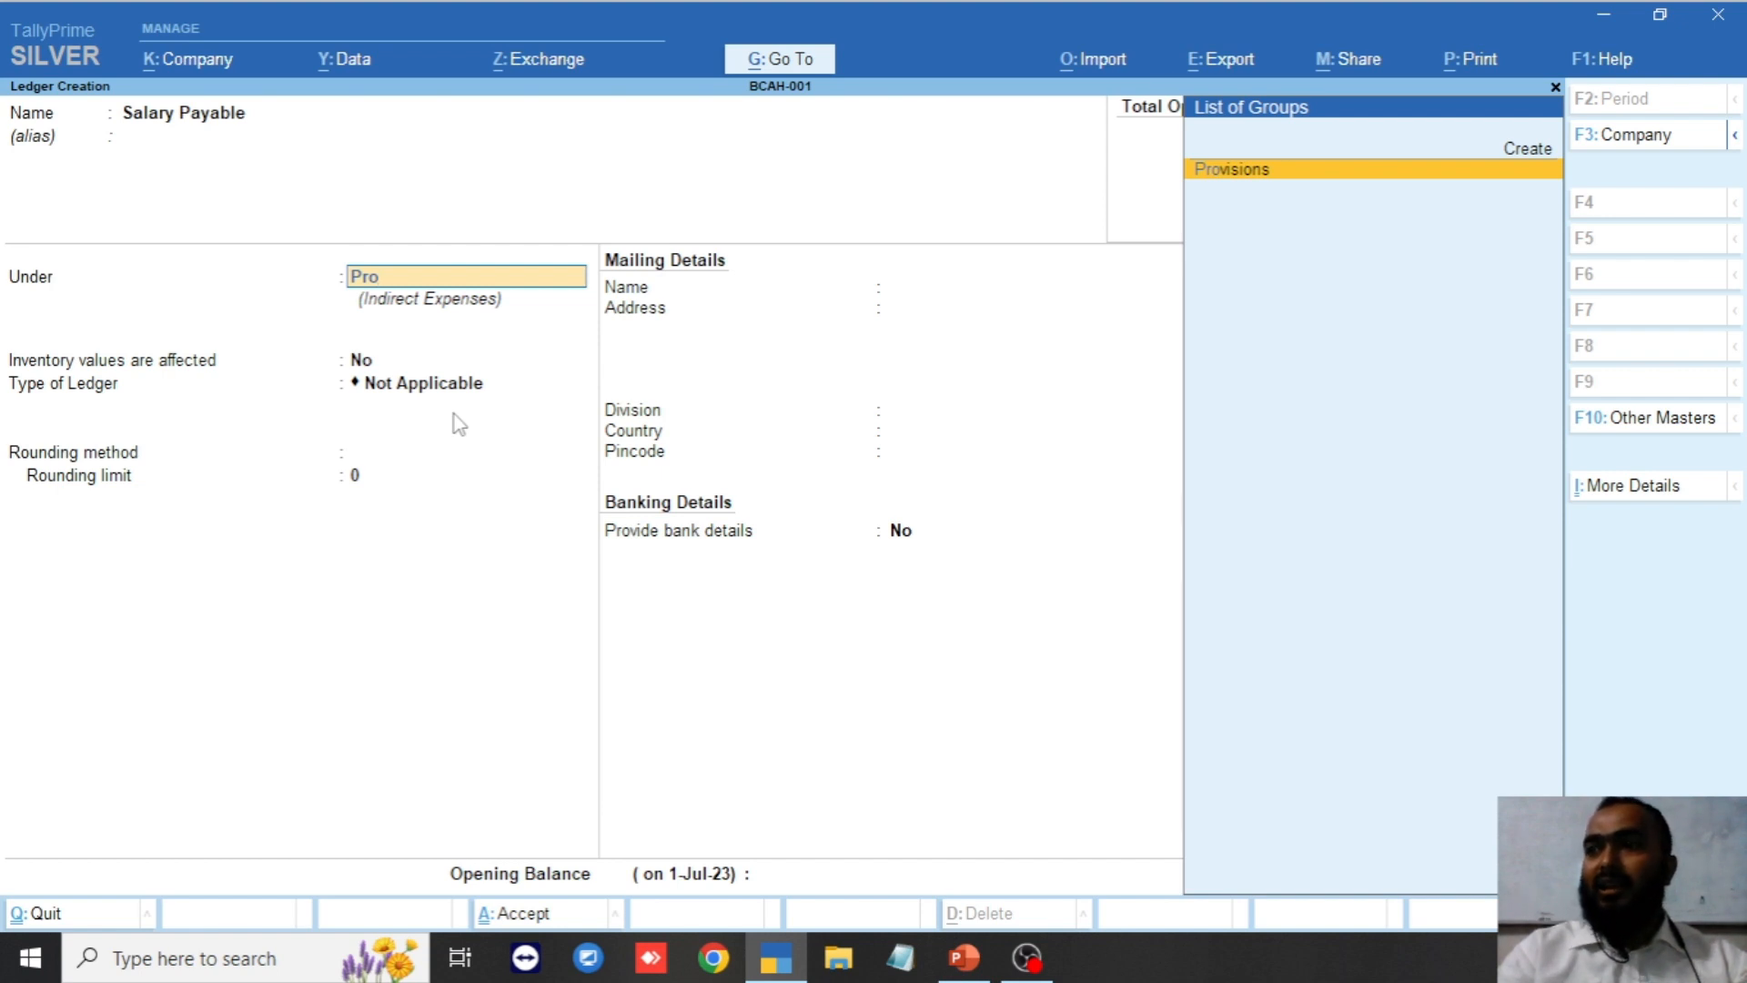
pyautogui.press('Return')
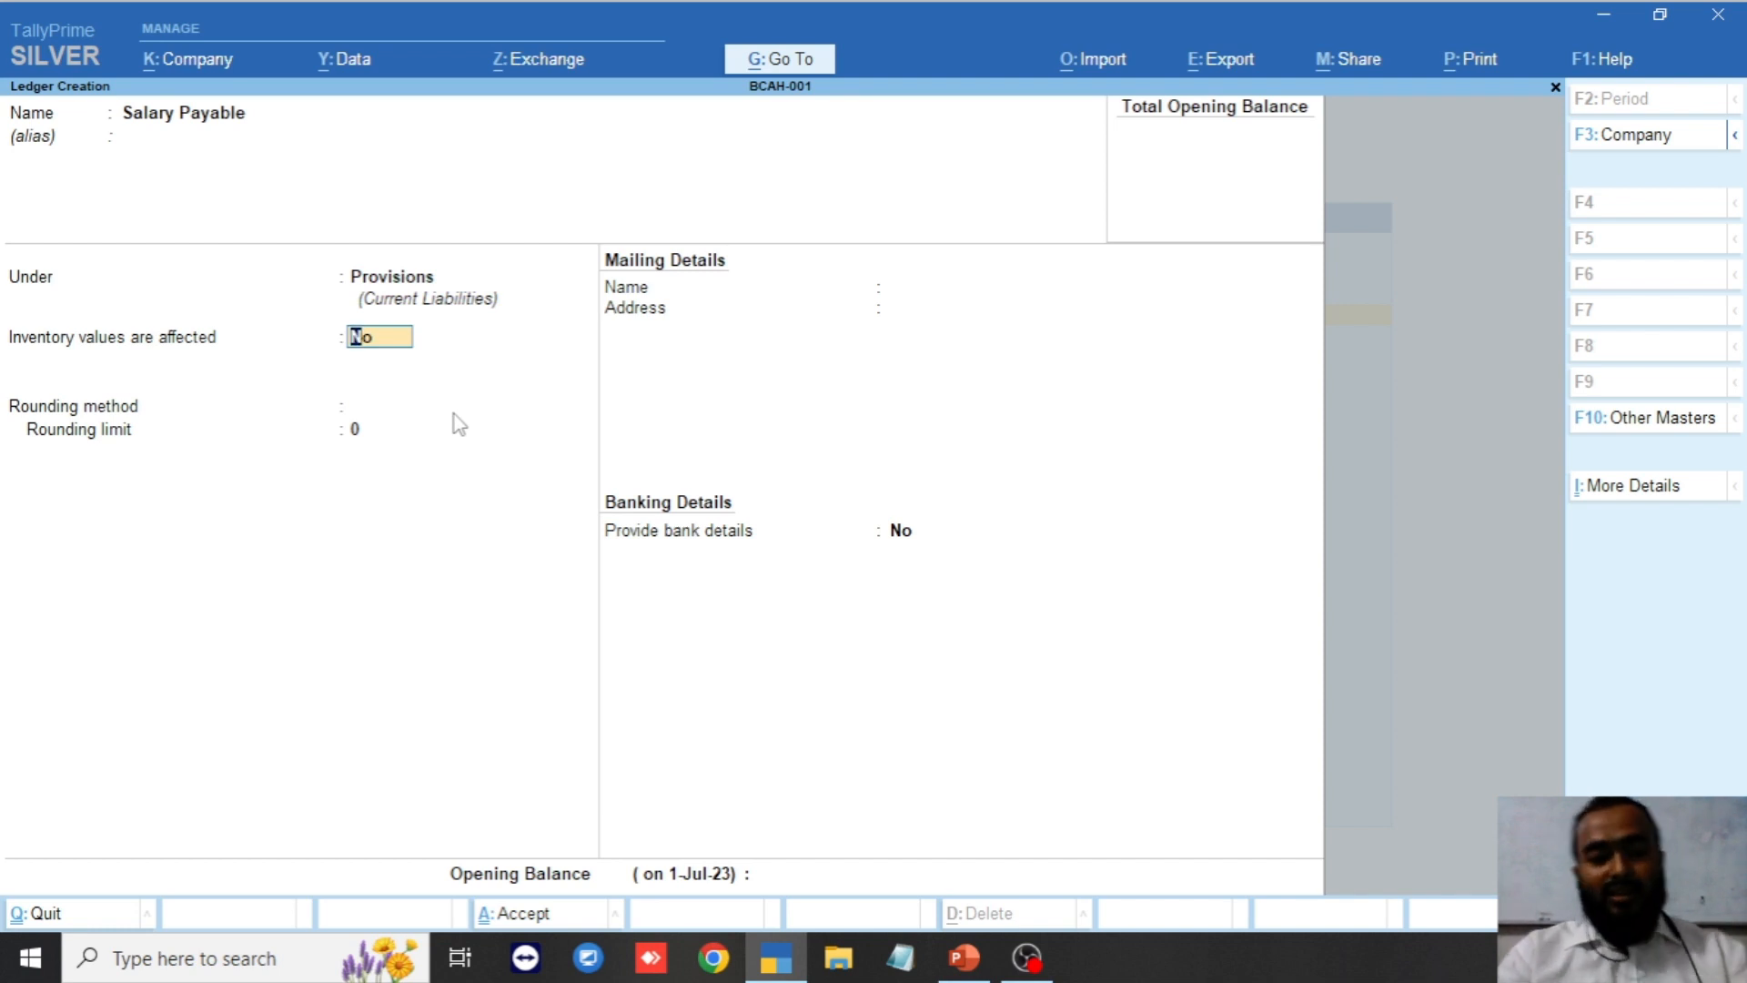
pyautogui.hotkey('ctrl', 'a')
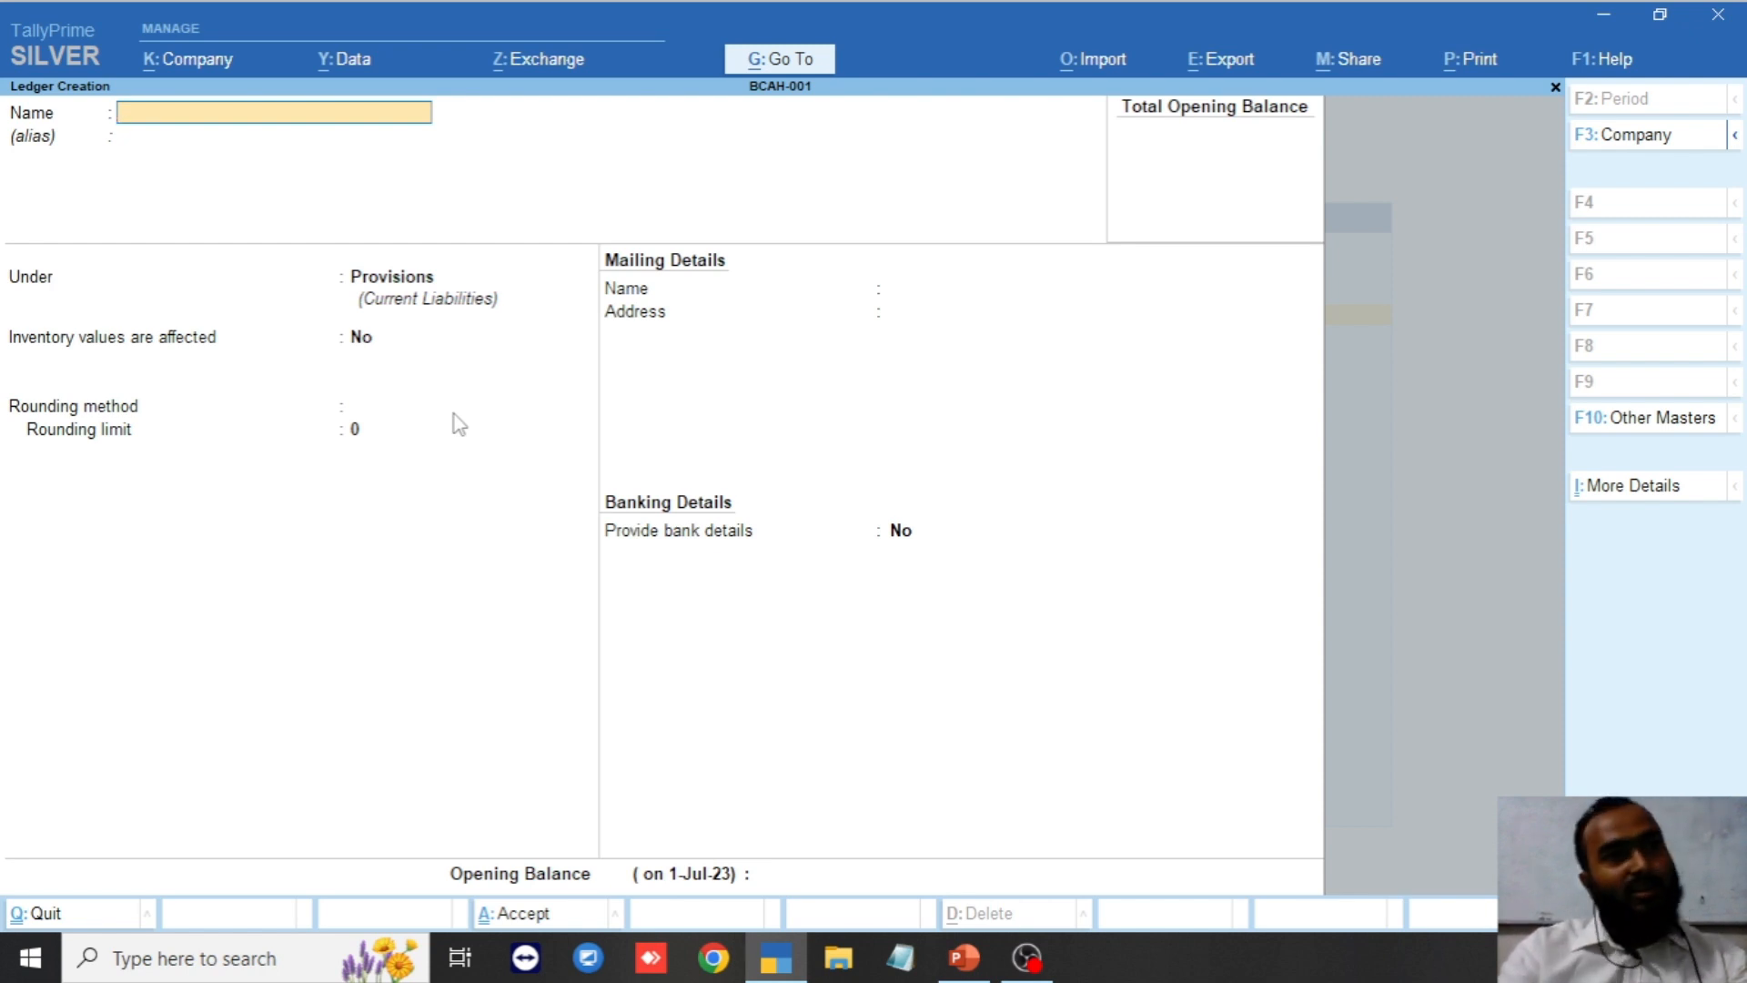
# Set up the Vat ledger under Duties & Taxes: type Others, 0 % calculation, rounding Not Applicable.
pyautogui.write('Vat')
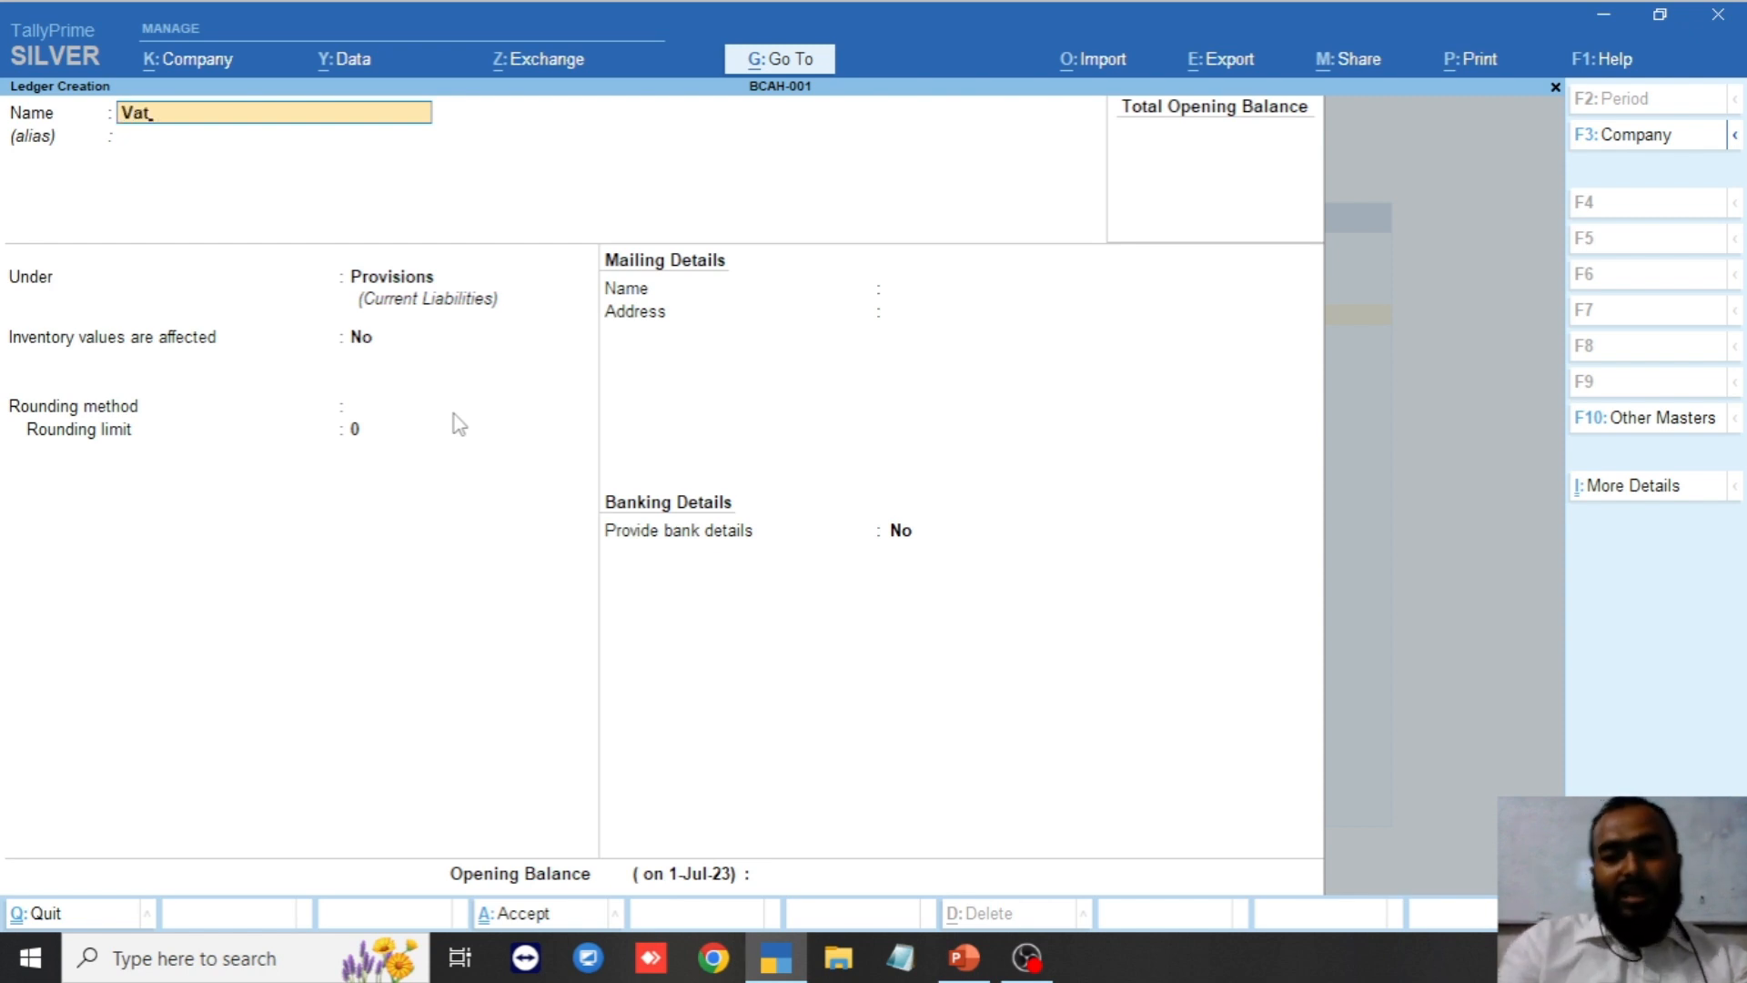
pyautogui.press('Return')
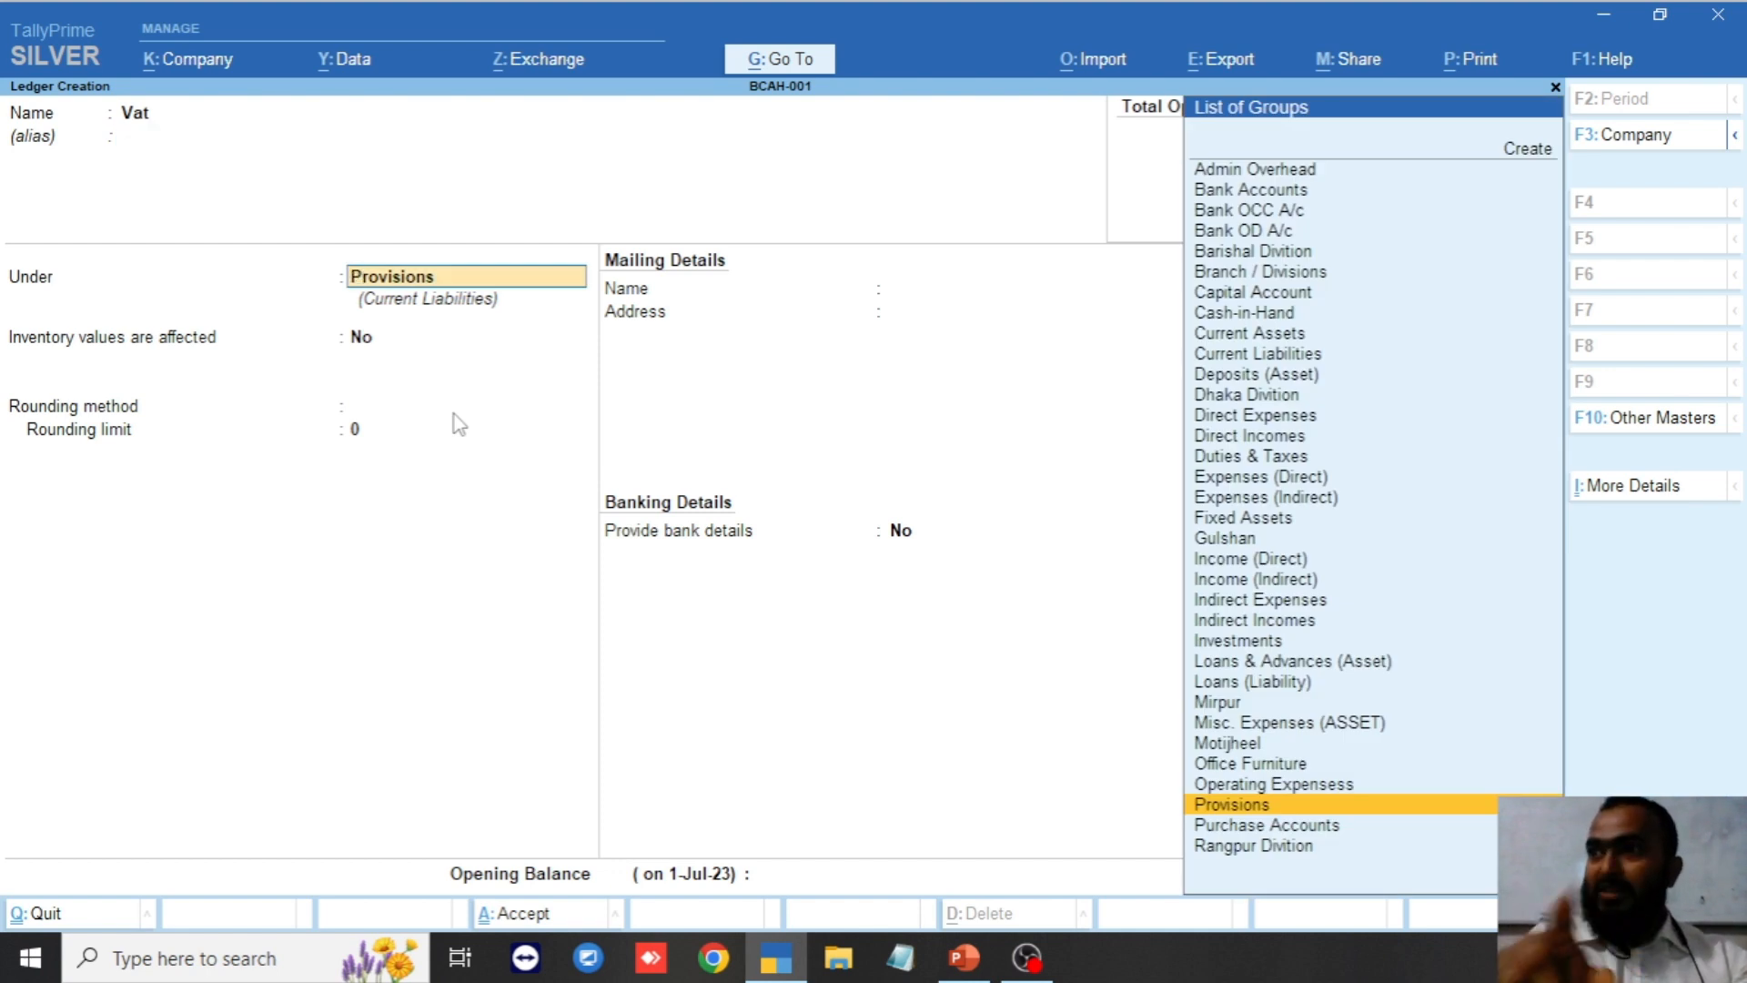
pyautogui.write('Du')
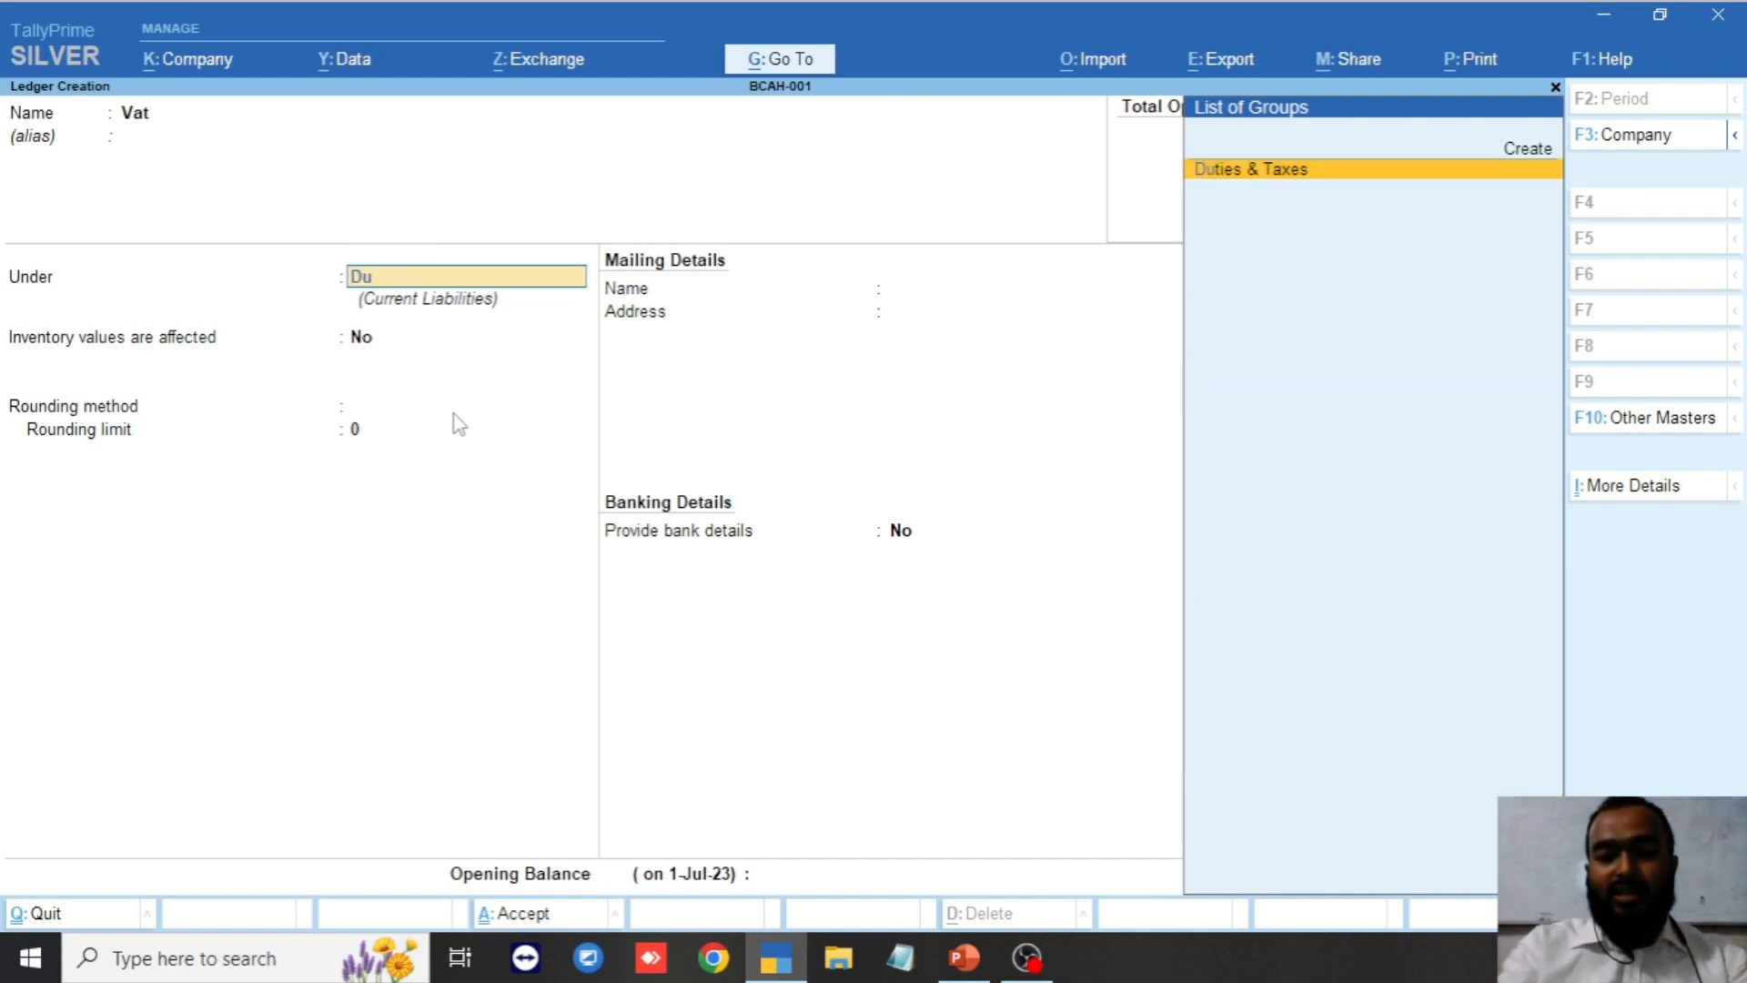
pyautogui.write('t')
pyautogui.press('Return')
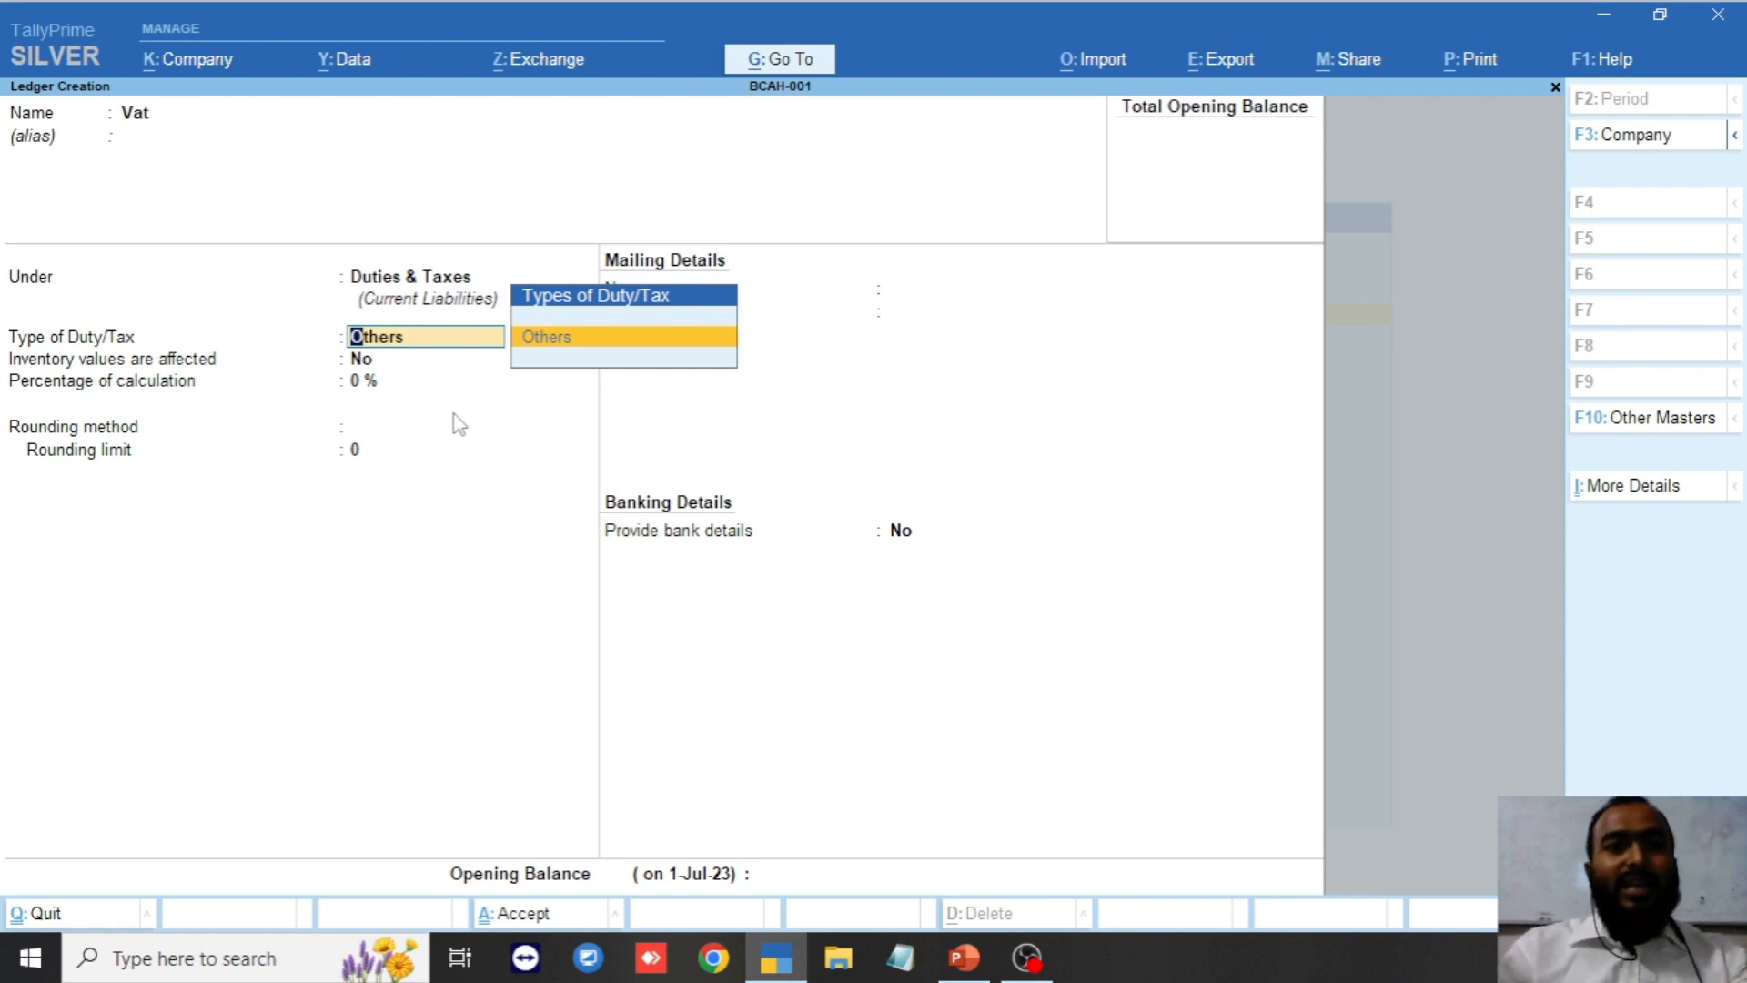
pyautogui.press('Return')
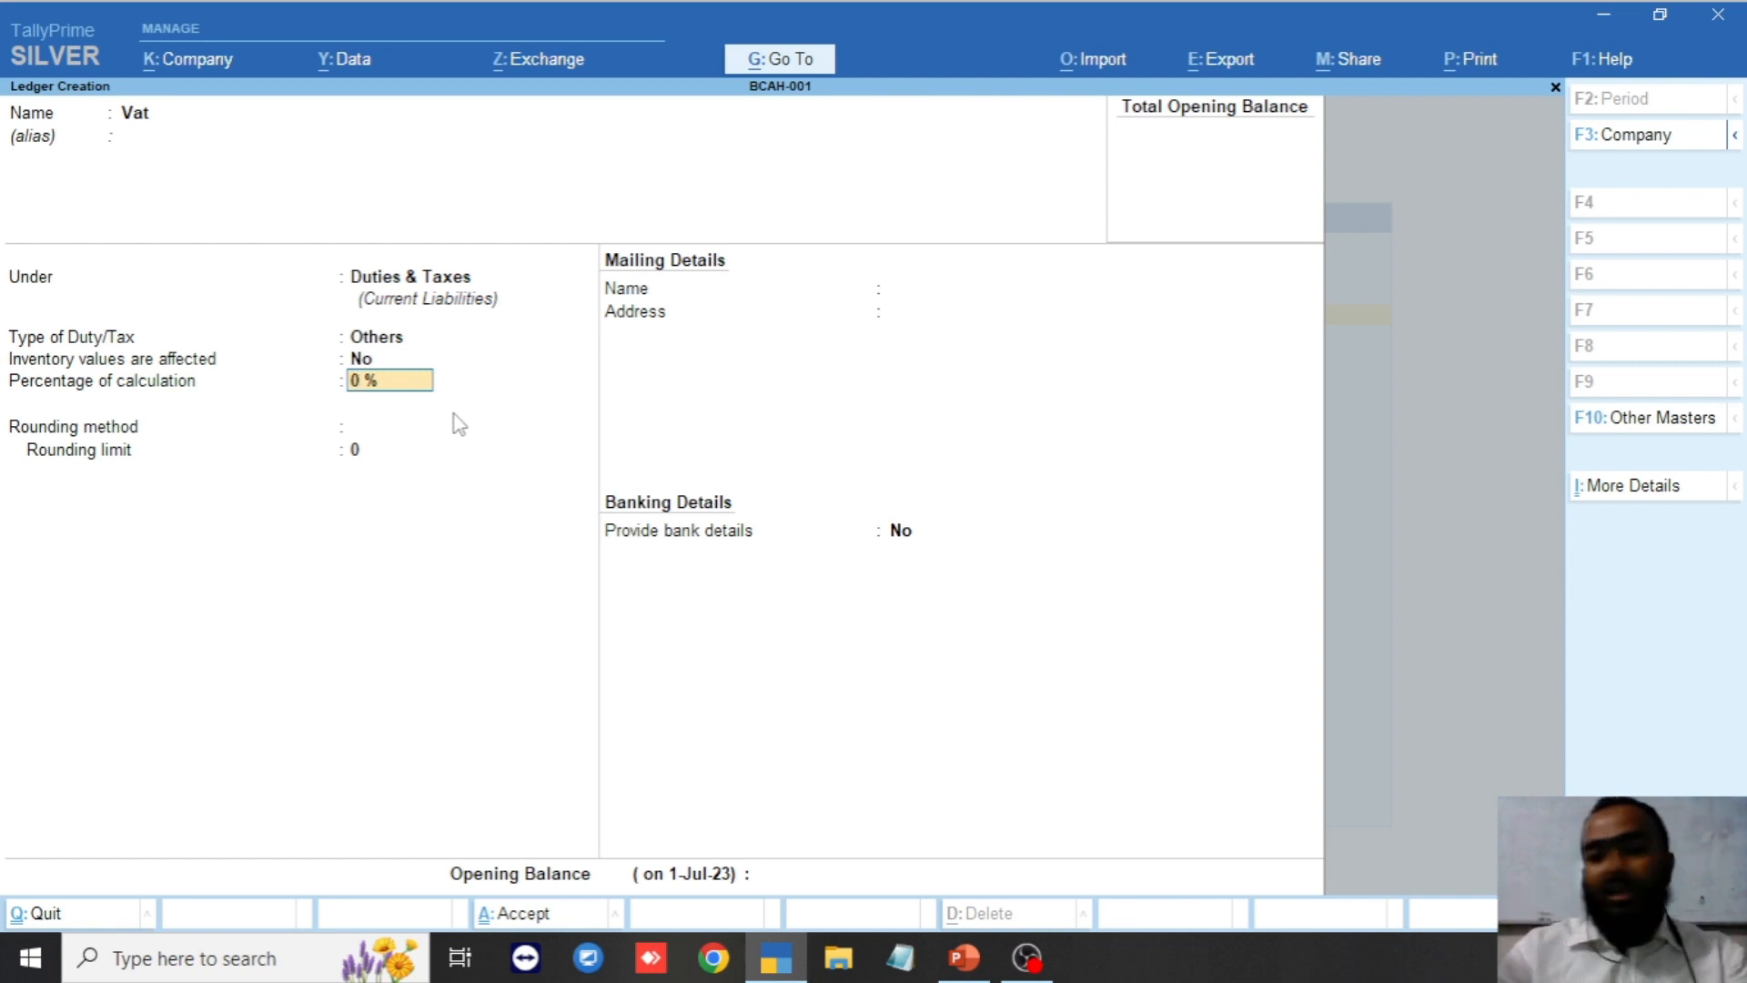
pyautogui.write('15')
pyautogui.press('Return')
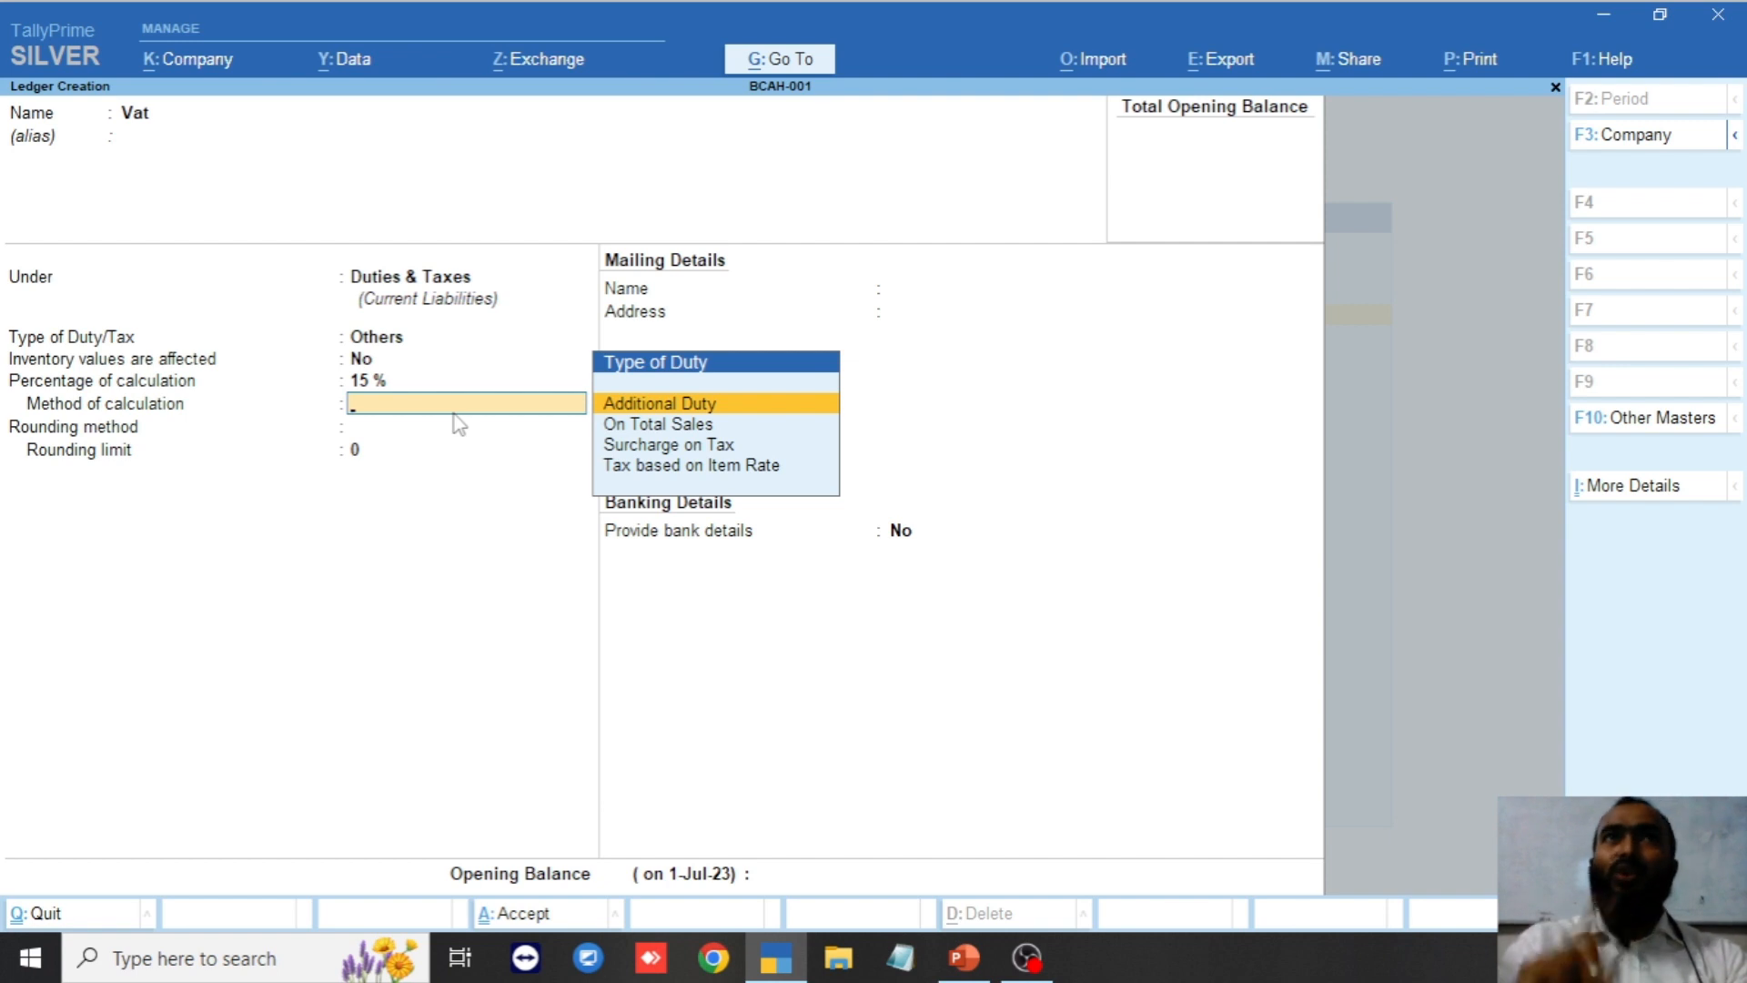
pyautogui.press('BackSpace')
pyautogui.press('BackSpace')
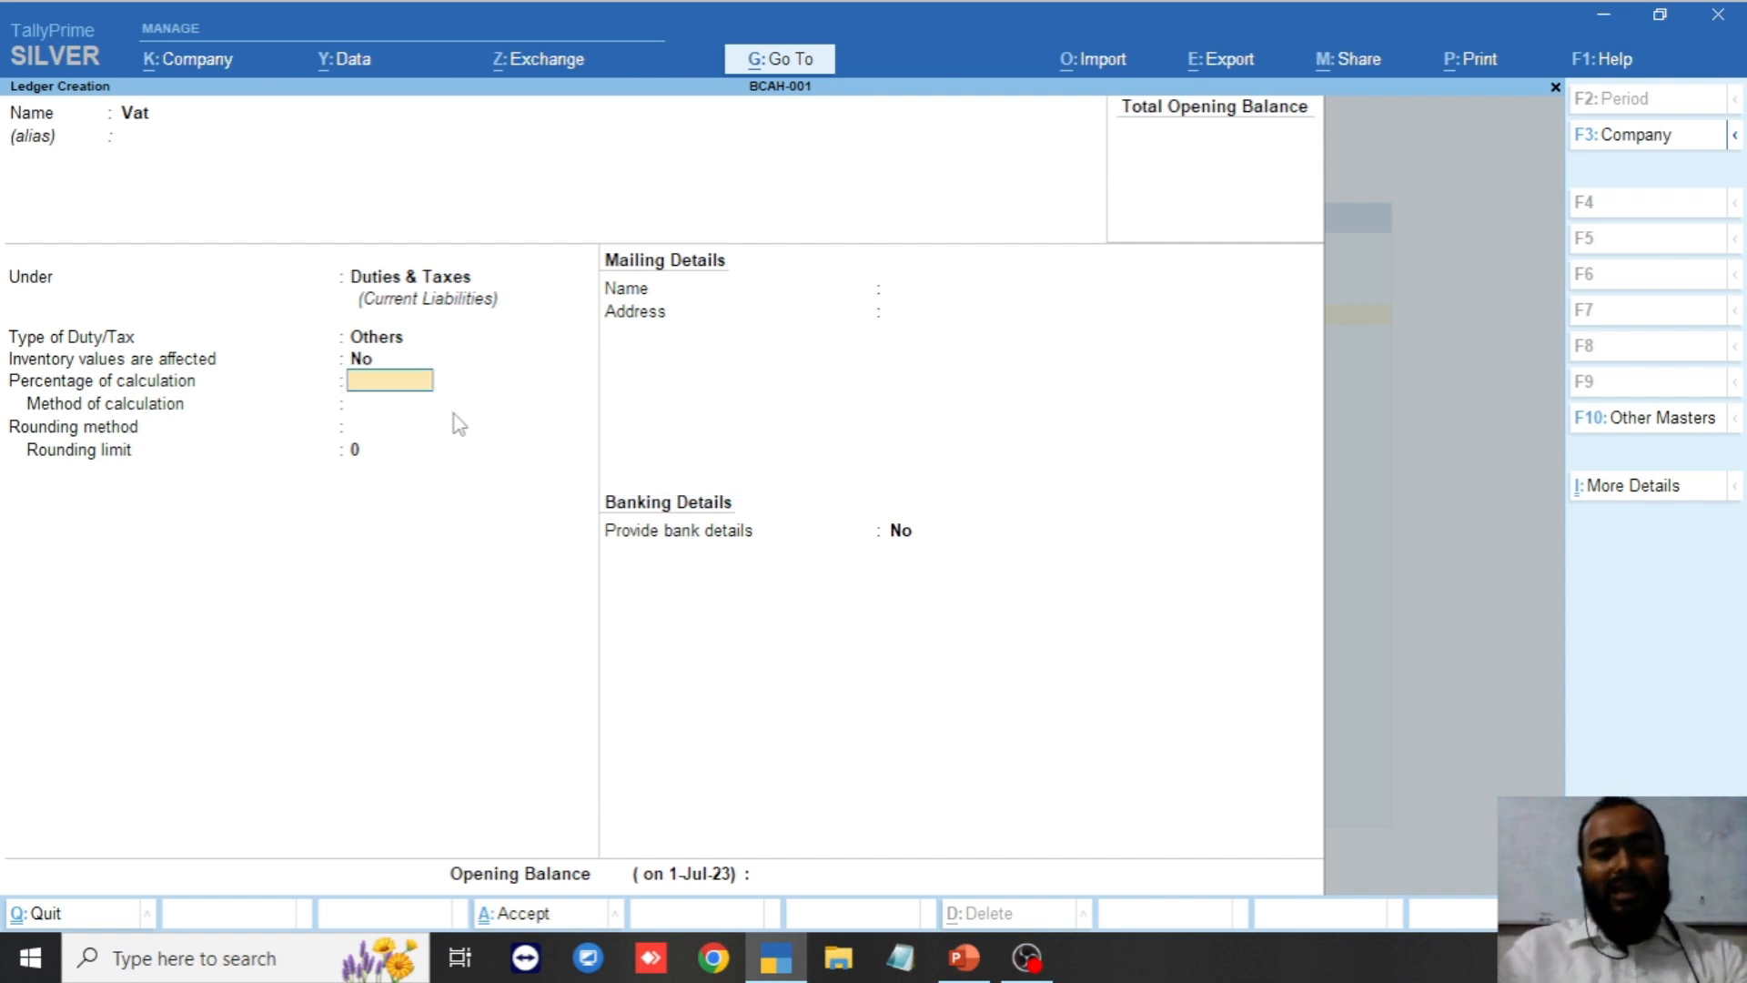
pyautogui.press('Return')
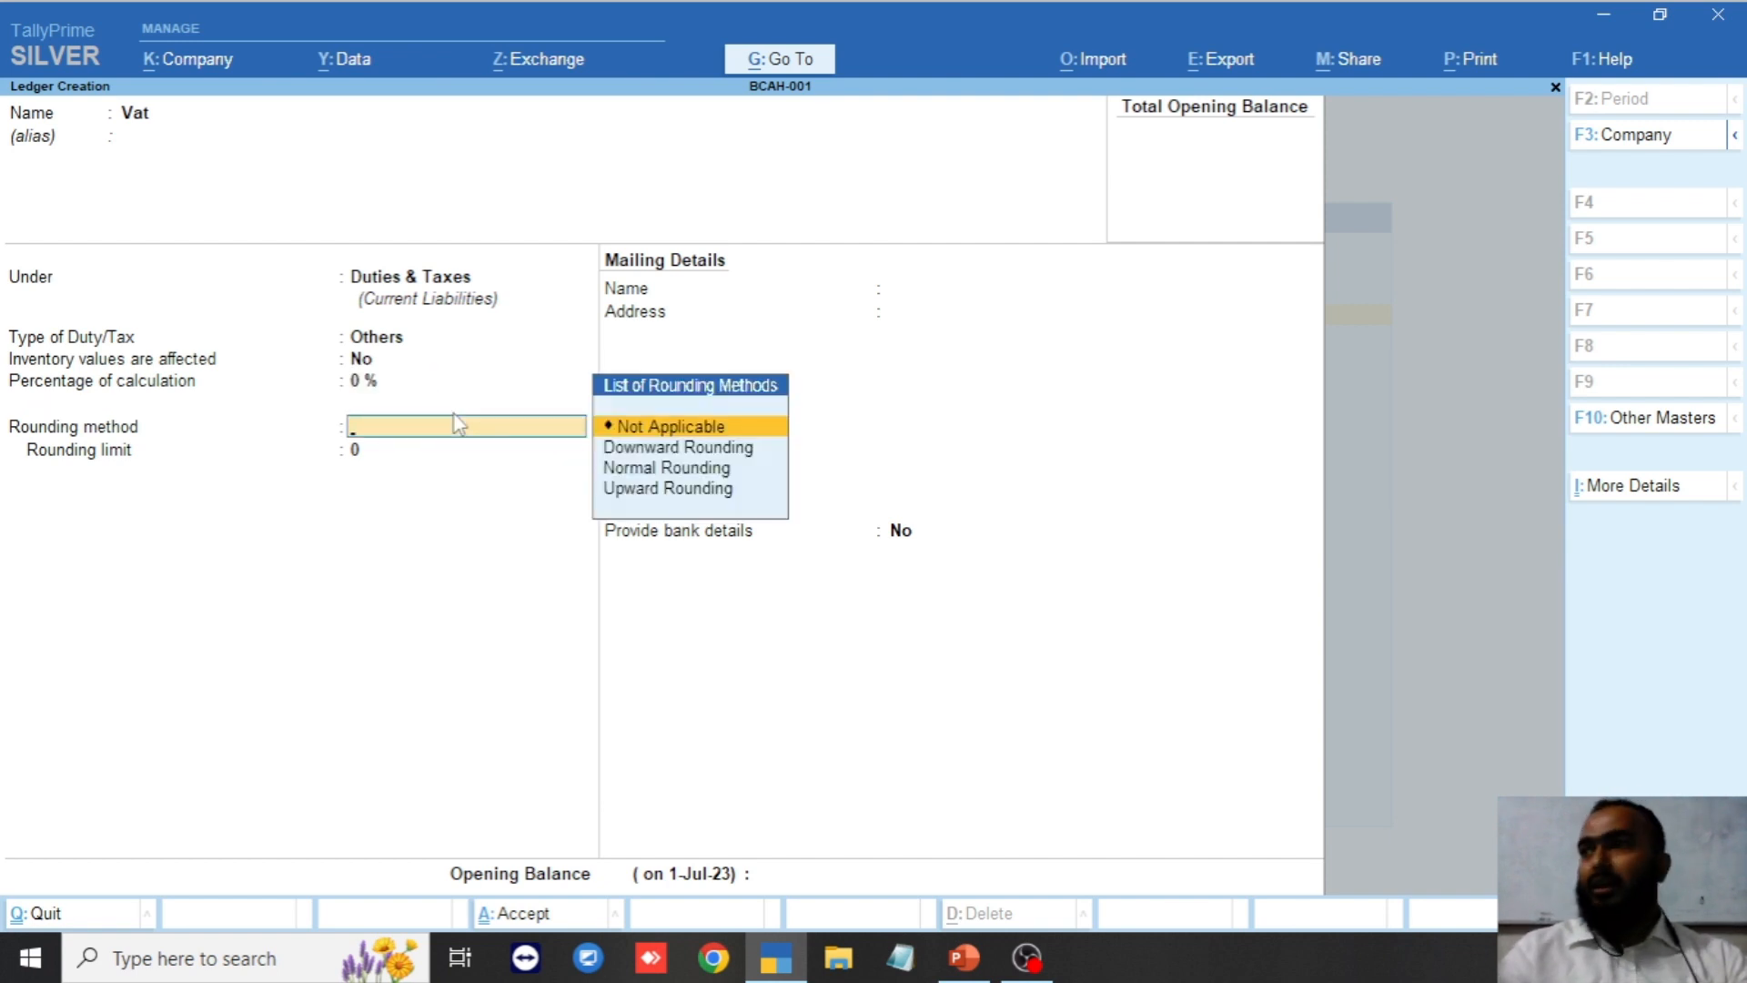
pyautogui.press('Return')
pyautogui.press('Return')
pyautogui.press('Return')
pyautogui.press('Return')
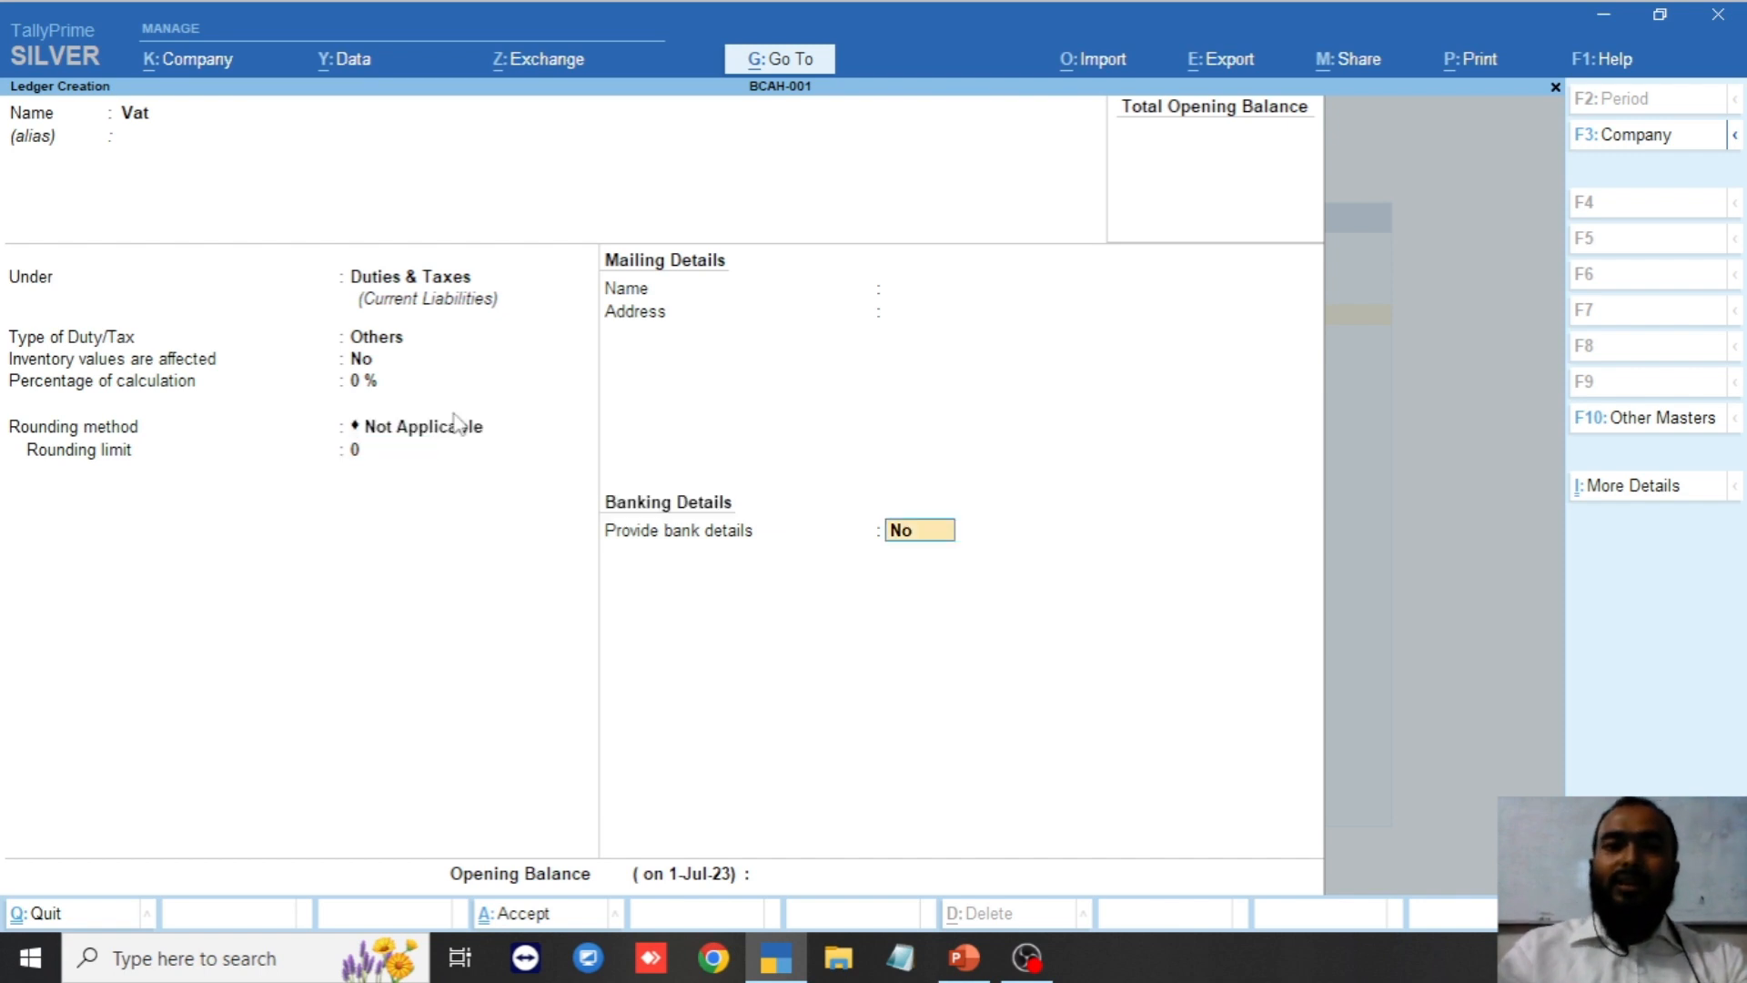
# Save the Vat ledger, then start Customer-01 under the Mirpur group.
pyautogui.press('Return')
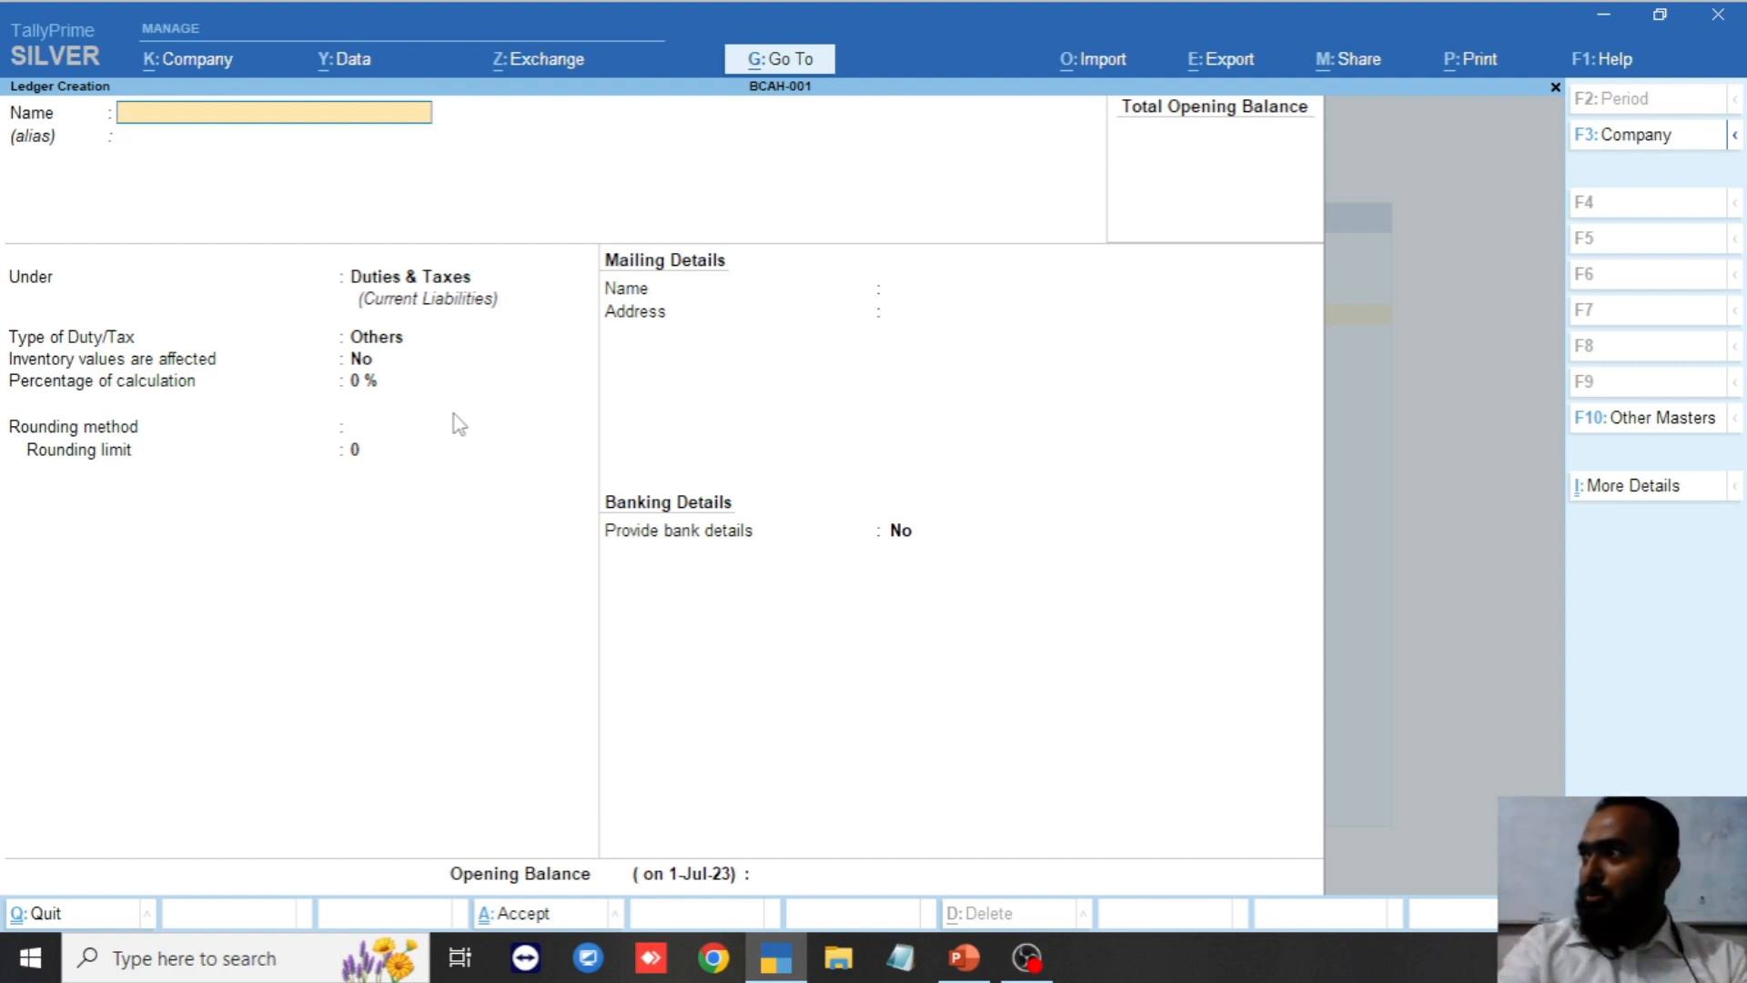
pyautogui.write('Cus')
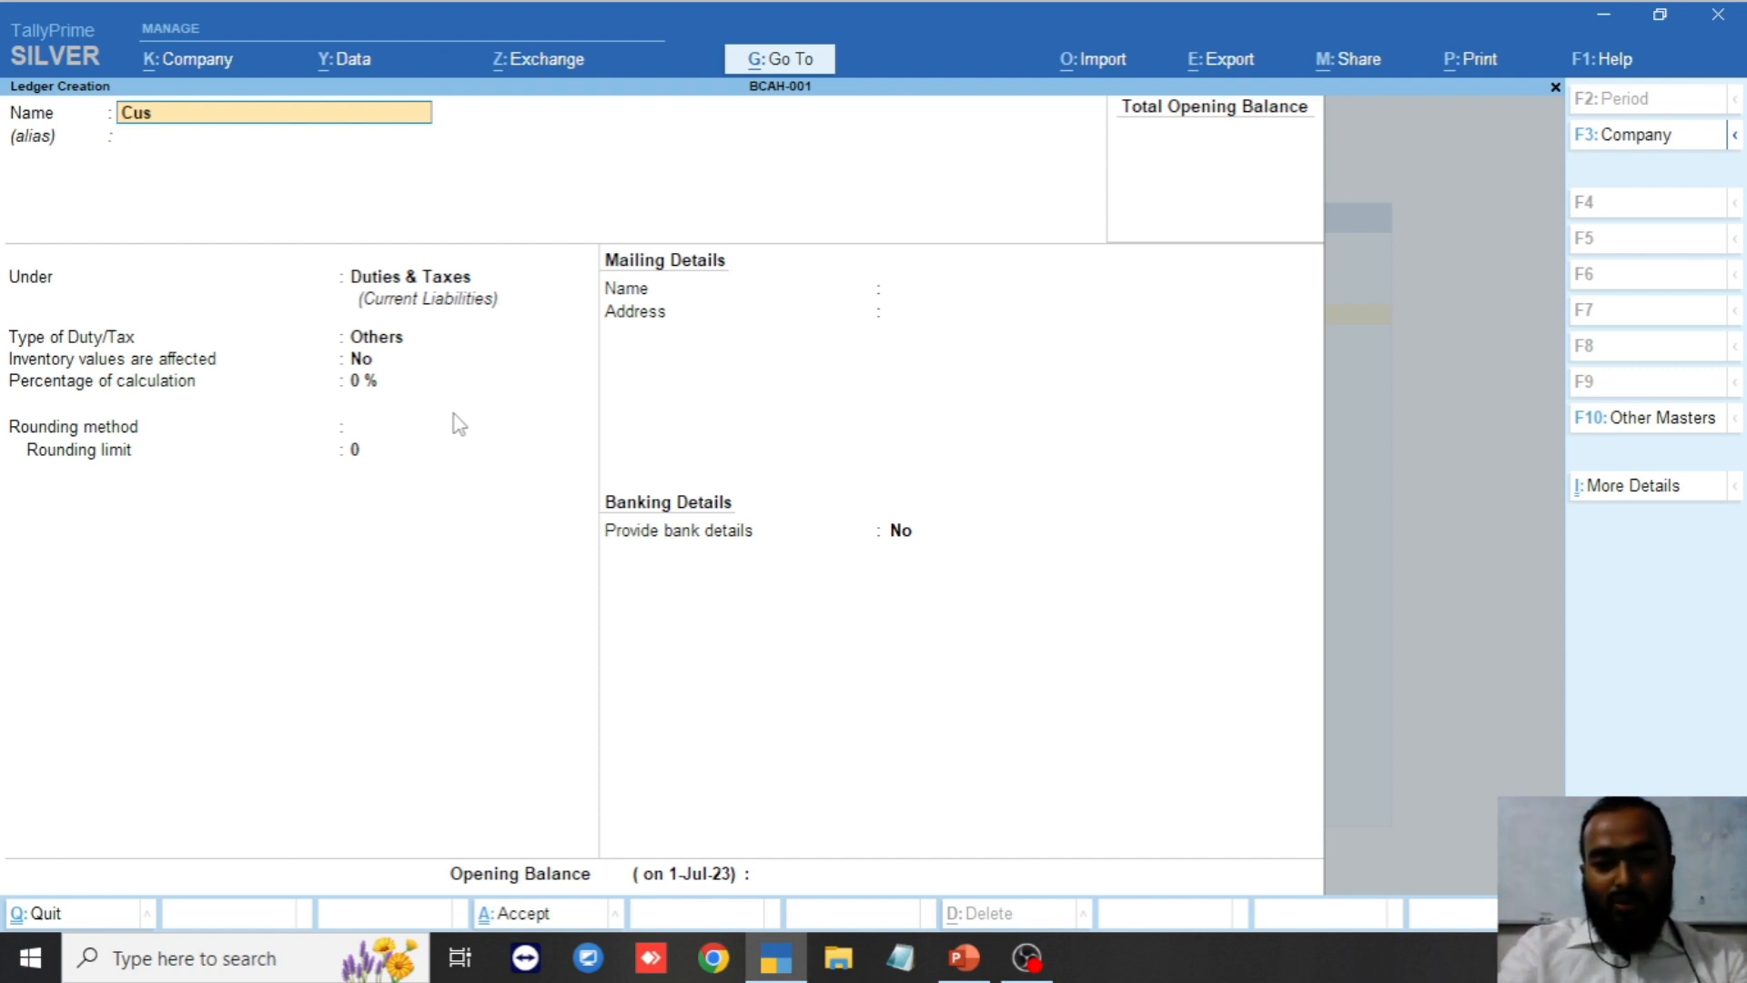
pyautogui.write('tomer-01')
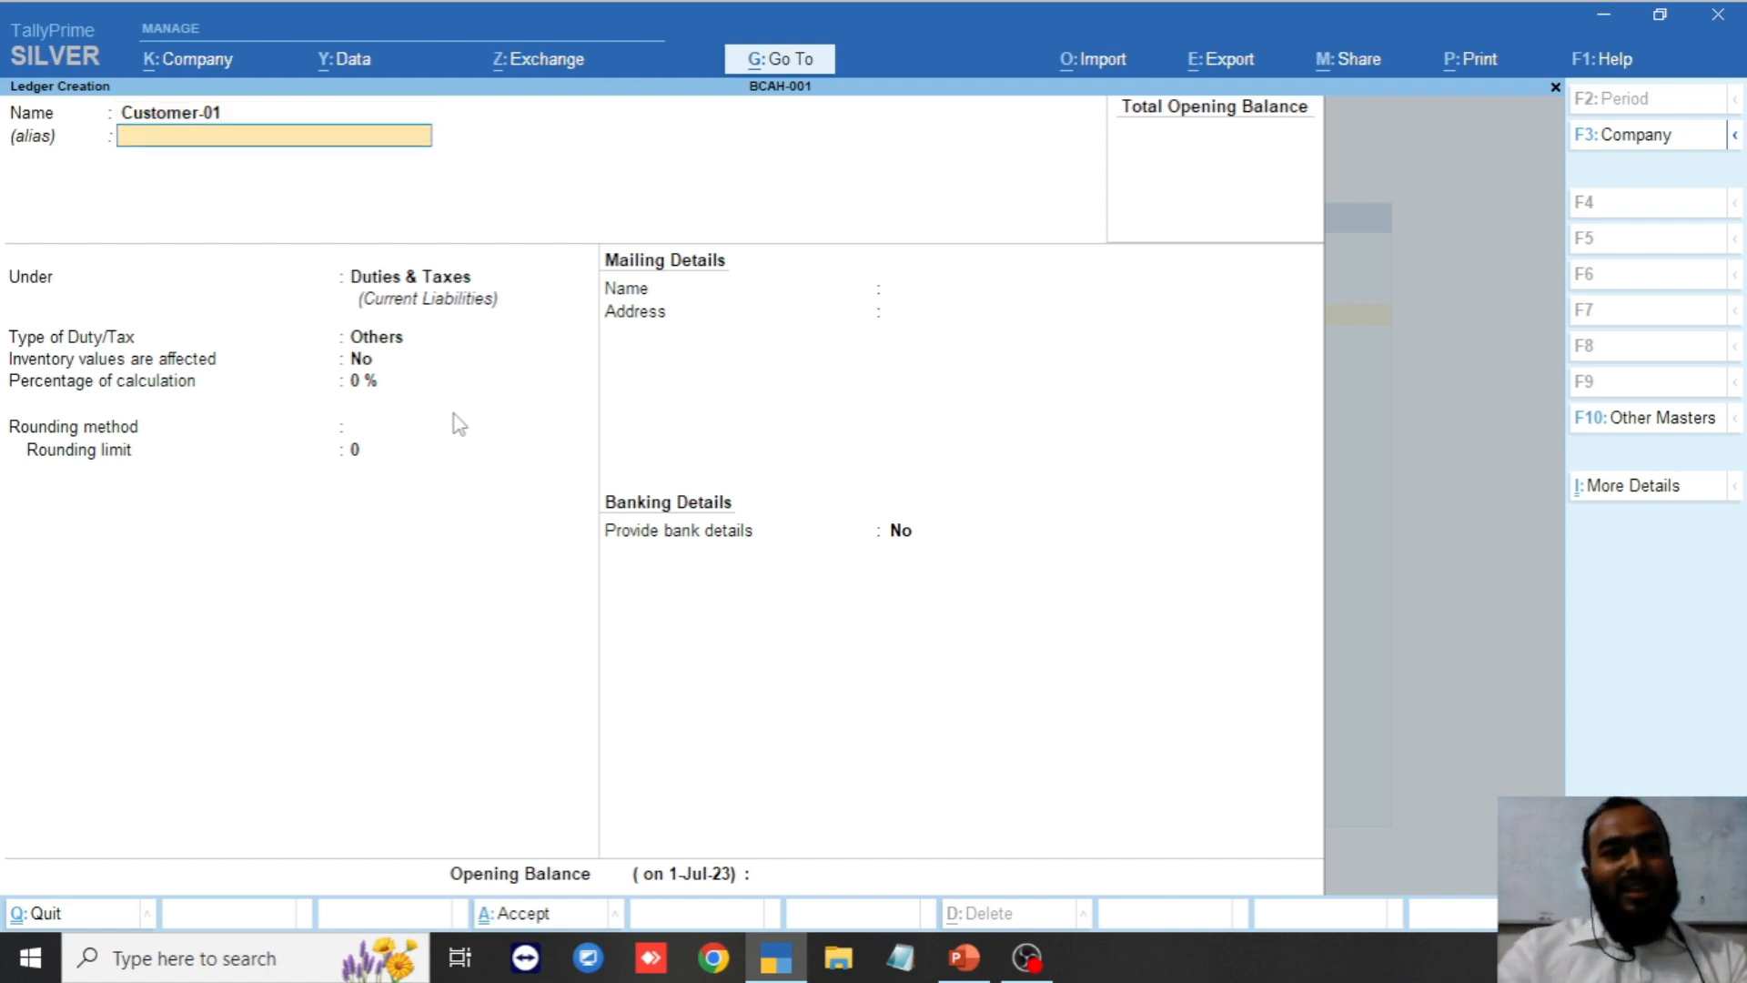
pyautogui.press('Return')
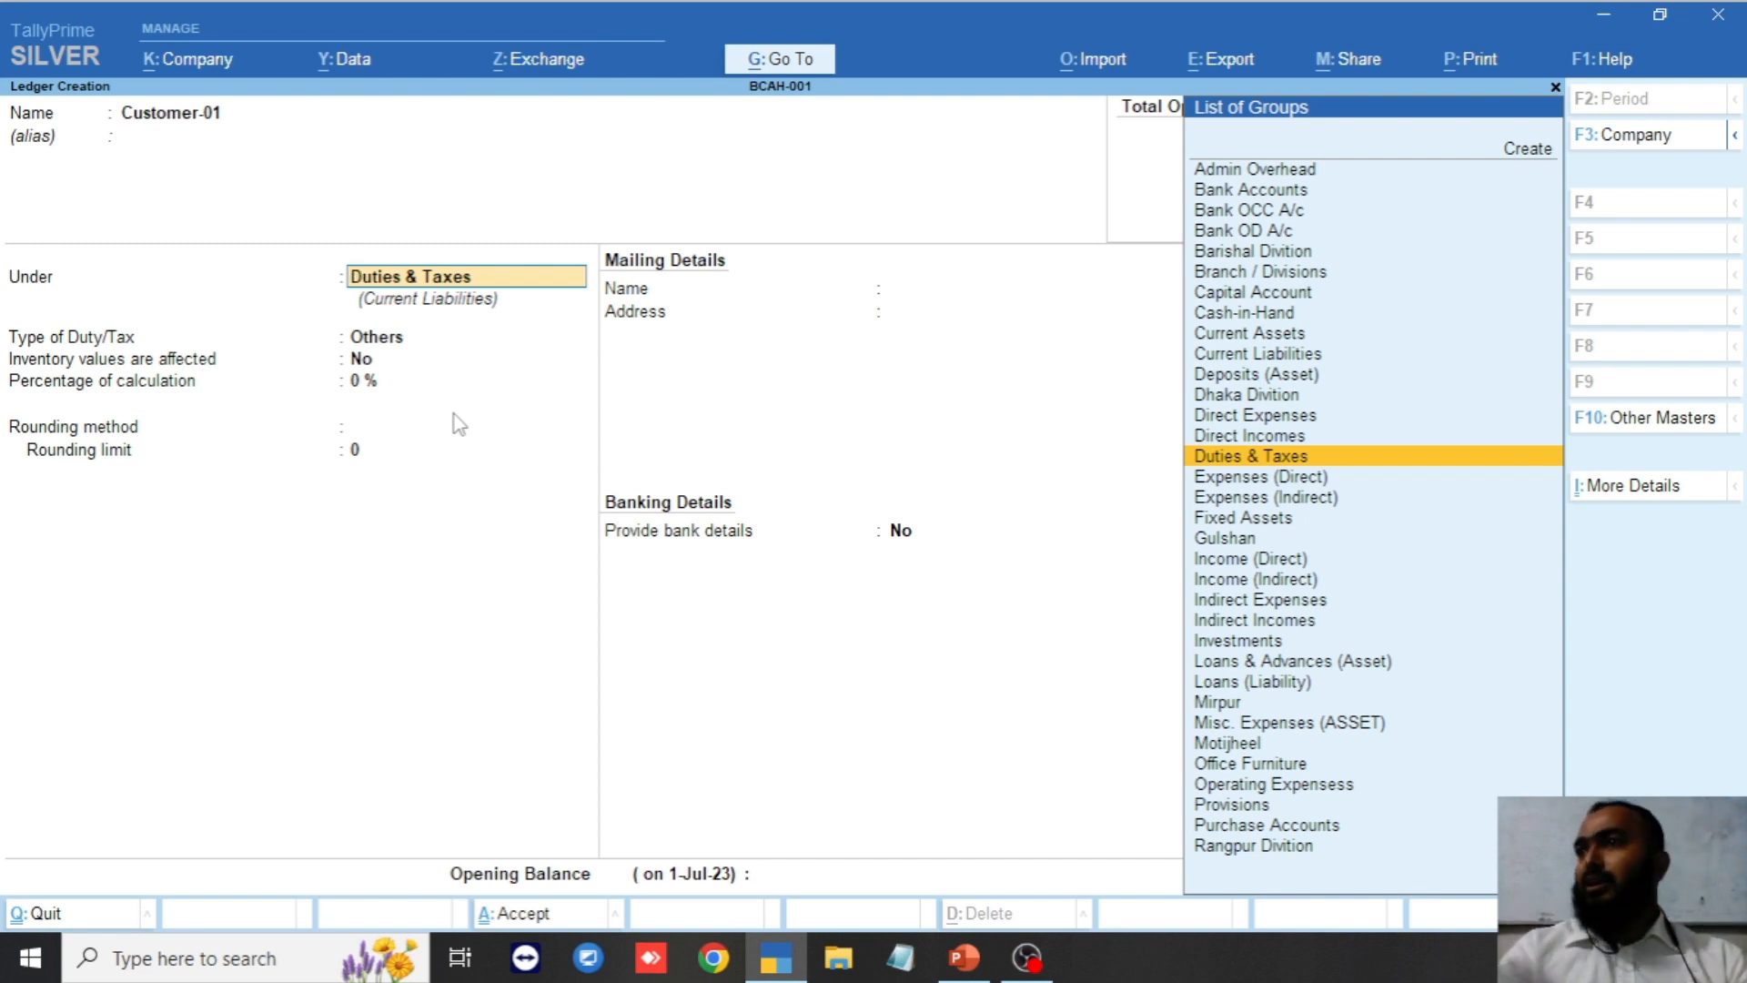
pyautogui.write('Mi')
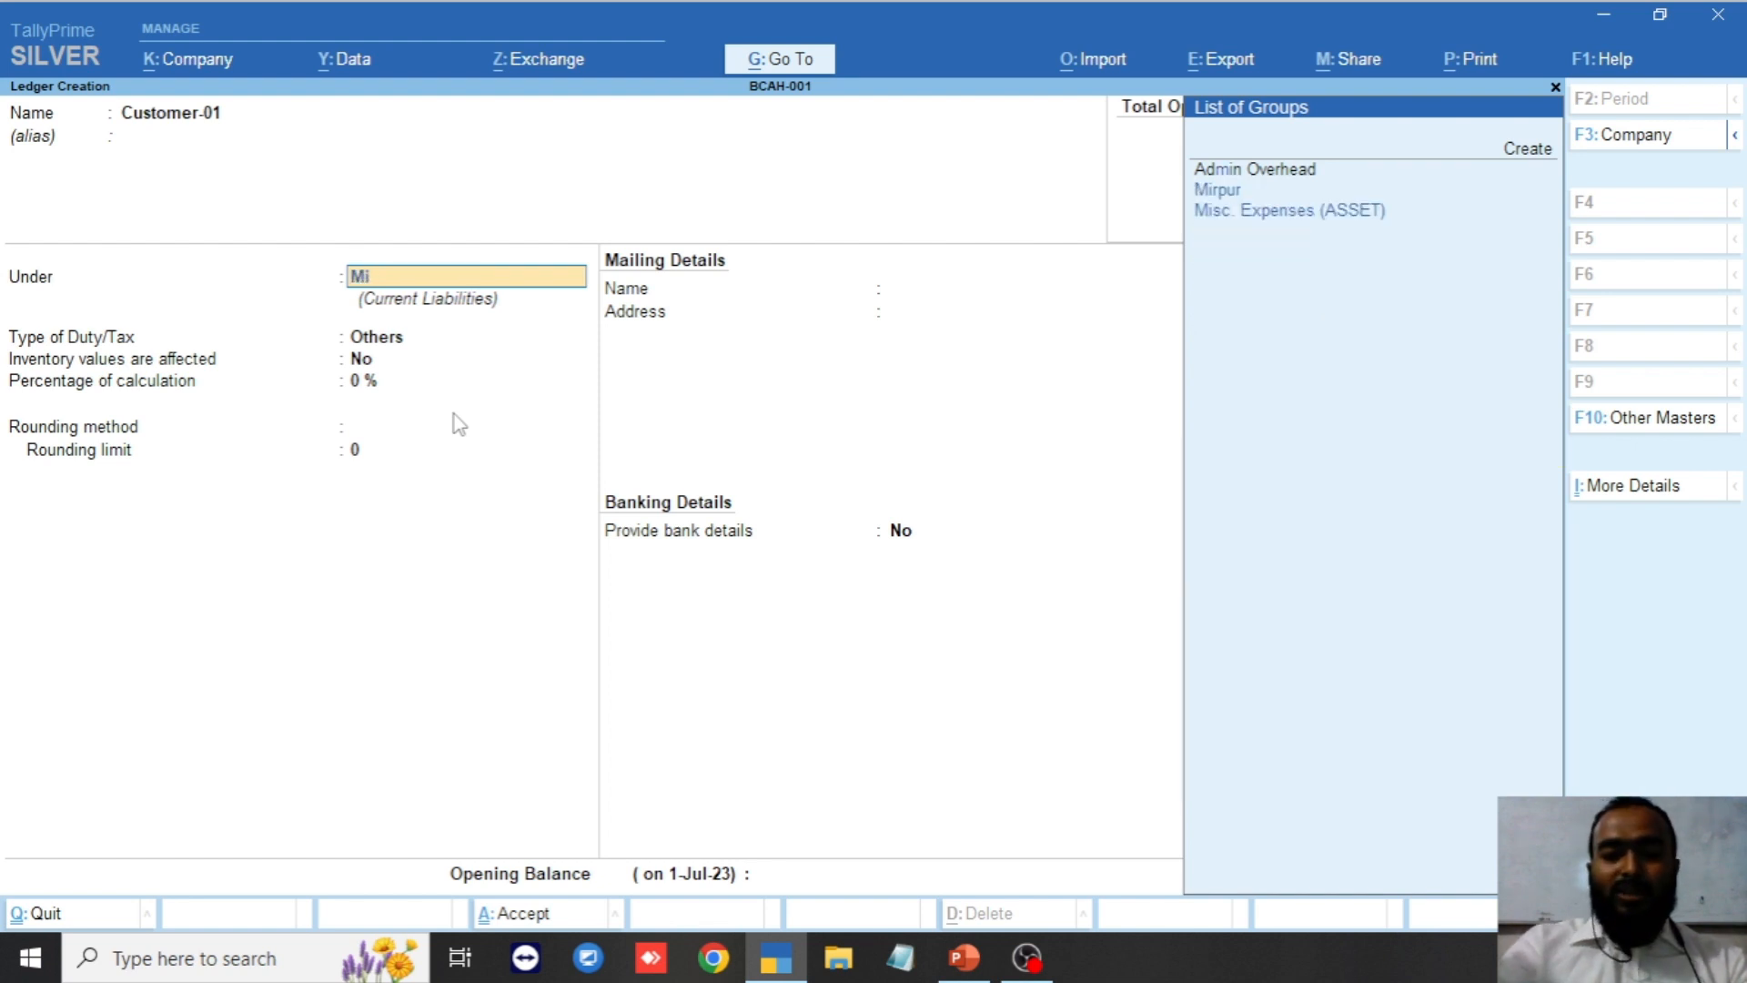
pyautogui.write('r')
pyautogui.press('Return')
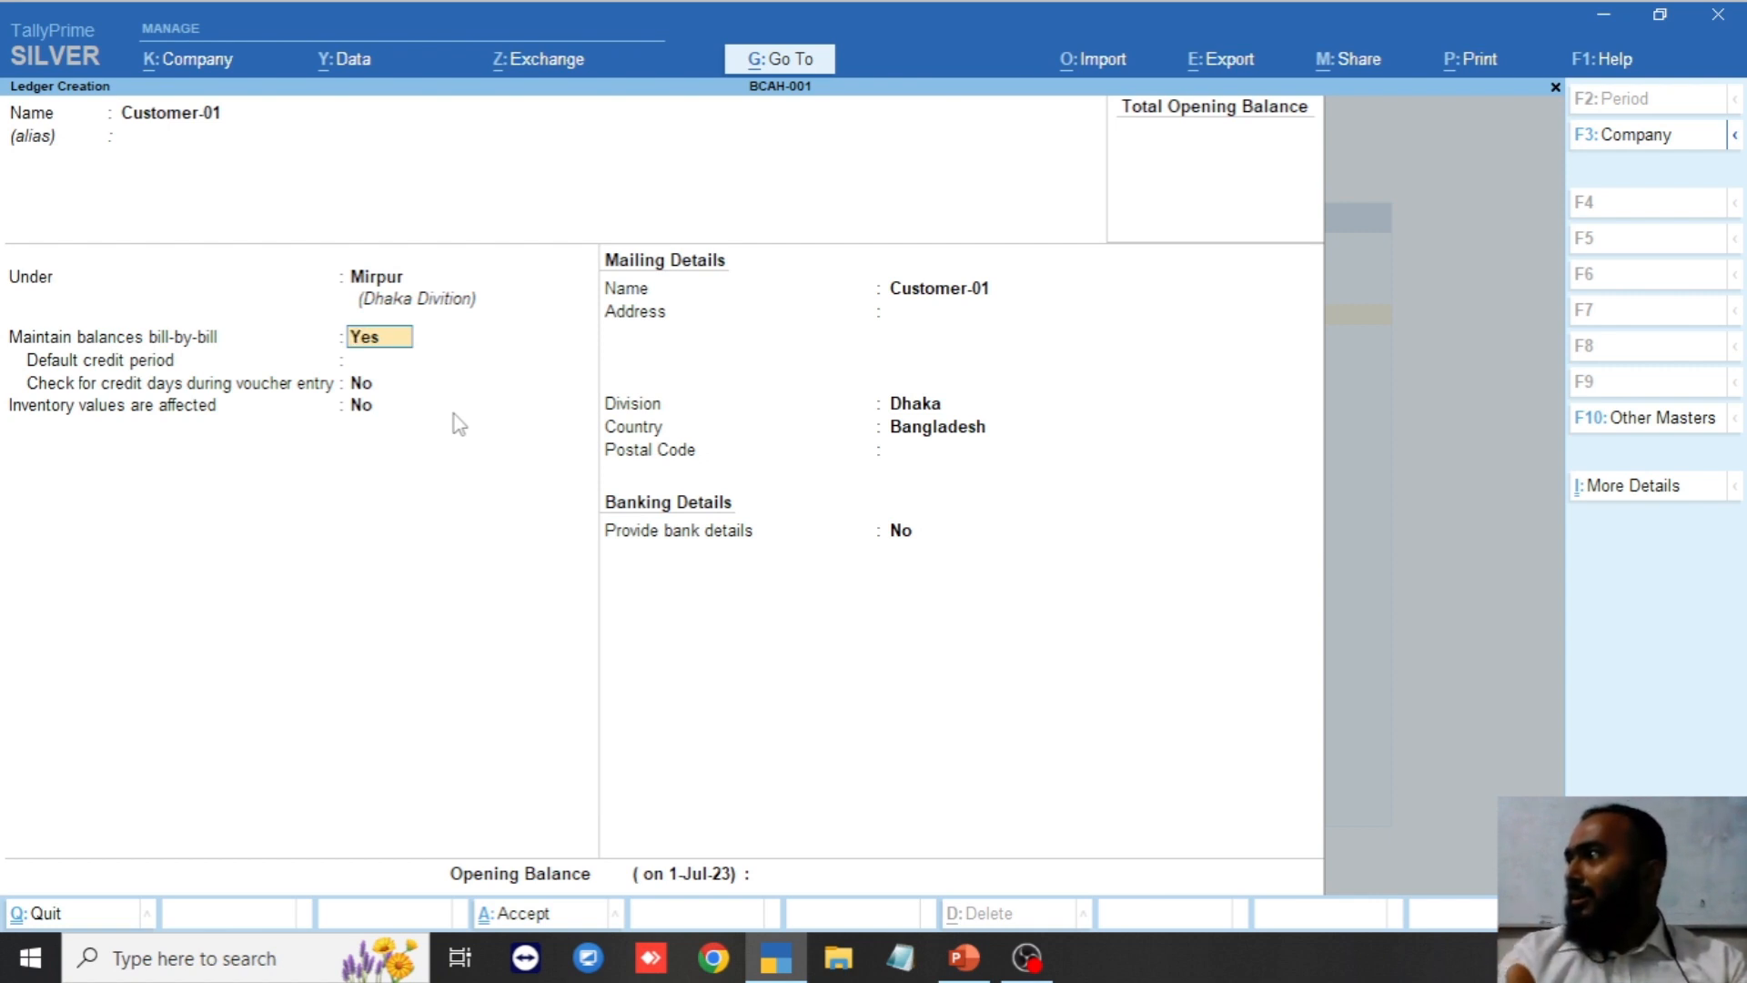
pyautogui.press('BackSpace')
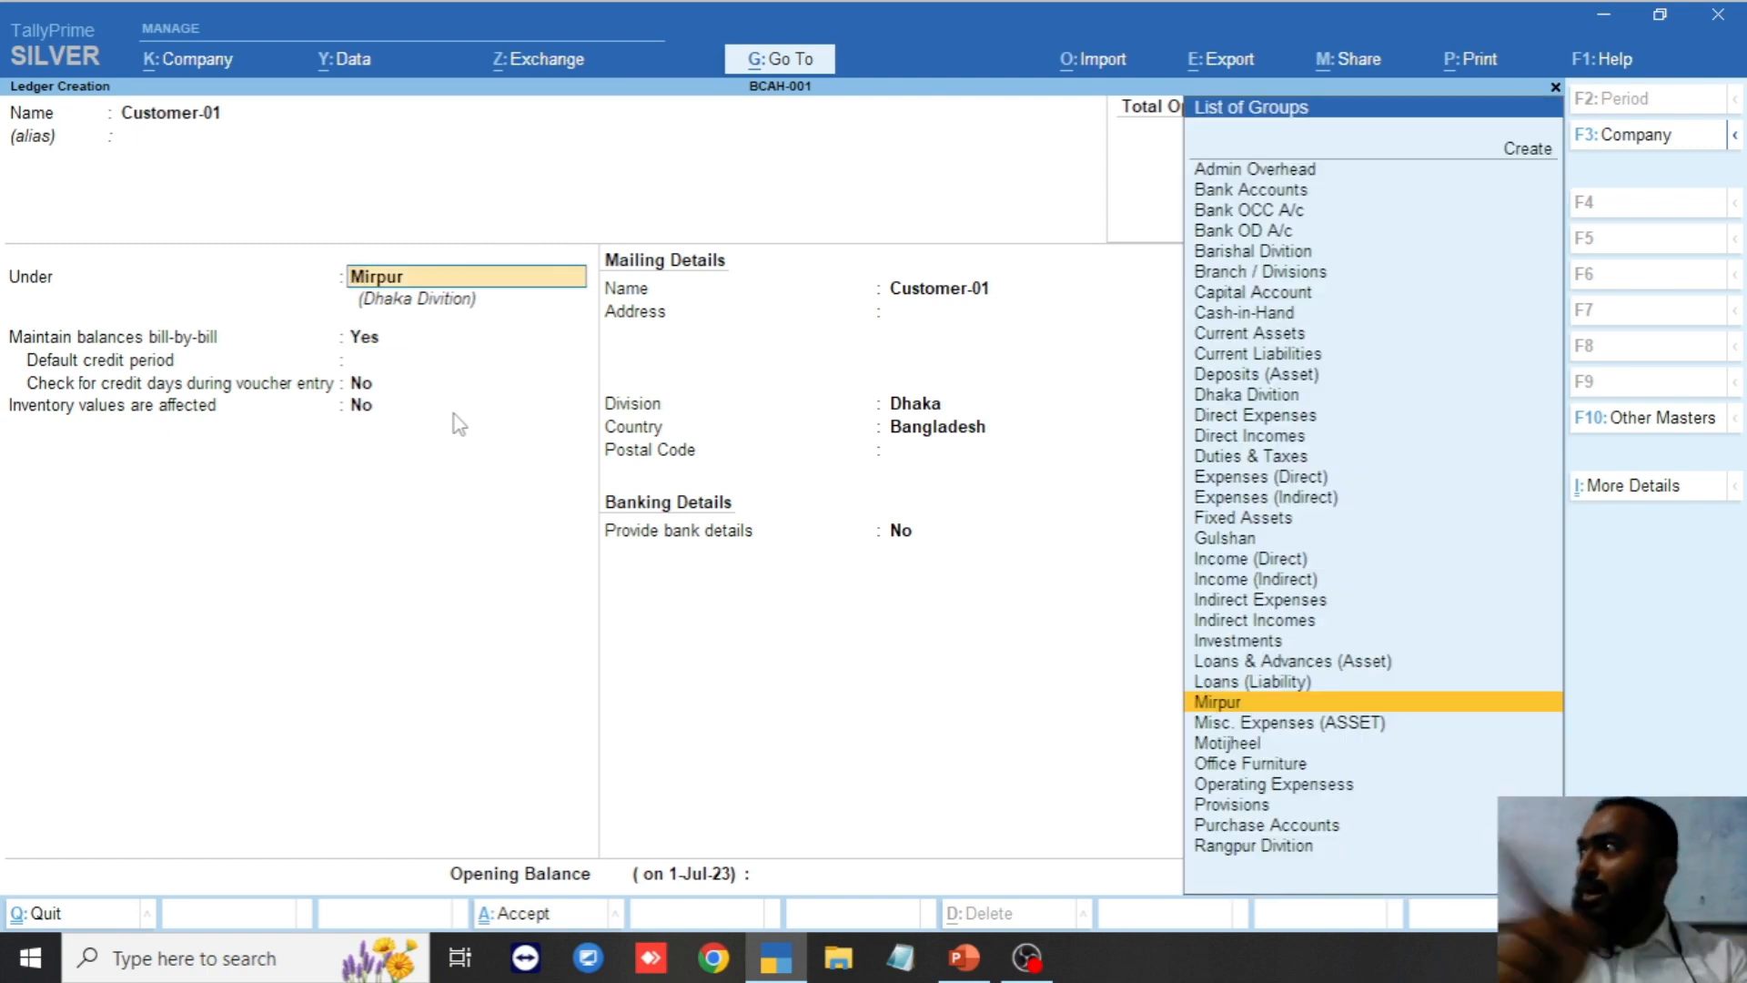
pyautogui.write('m')
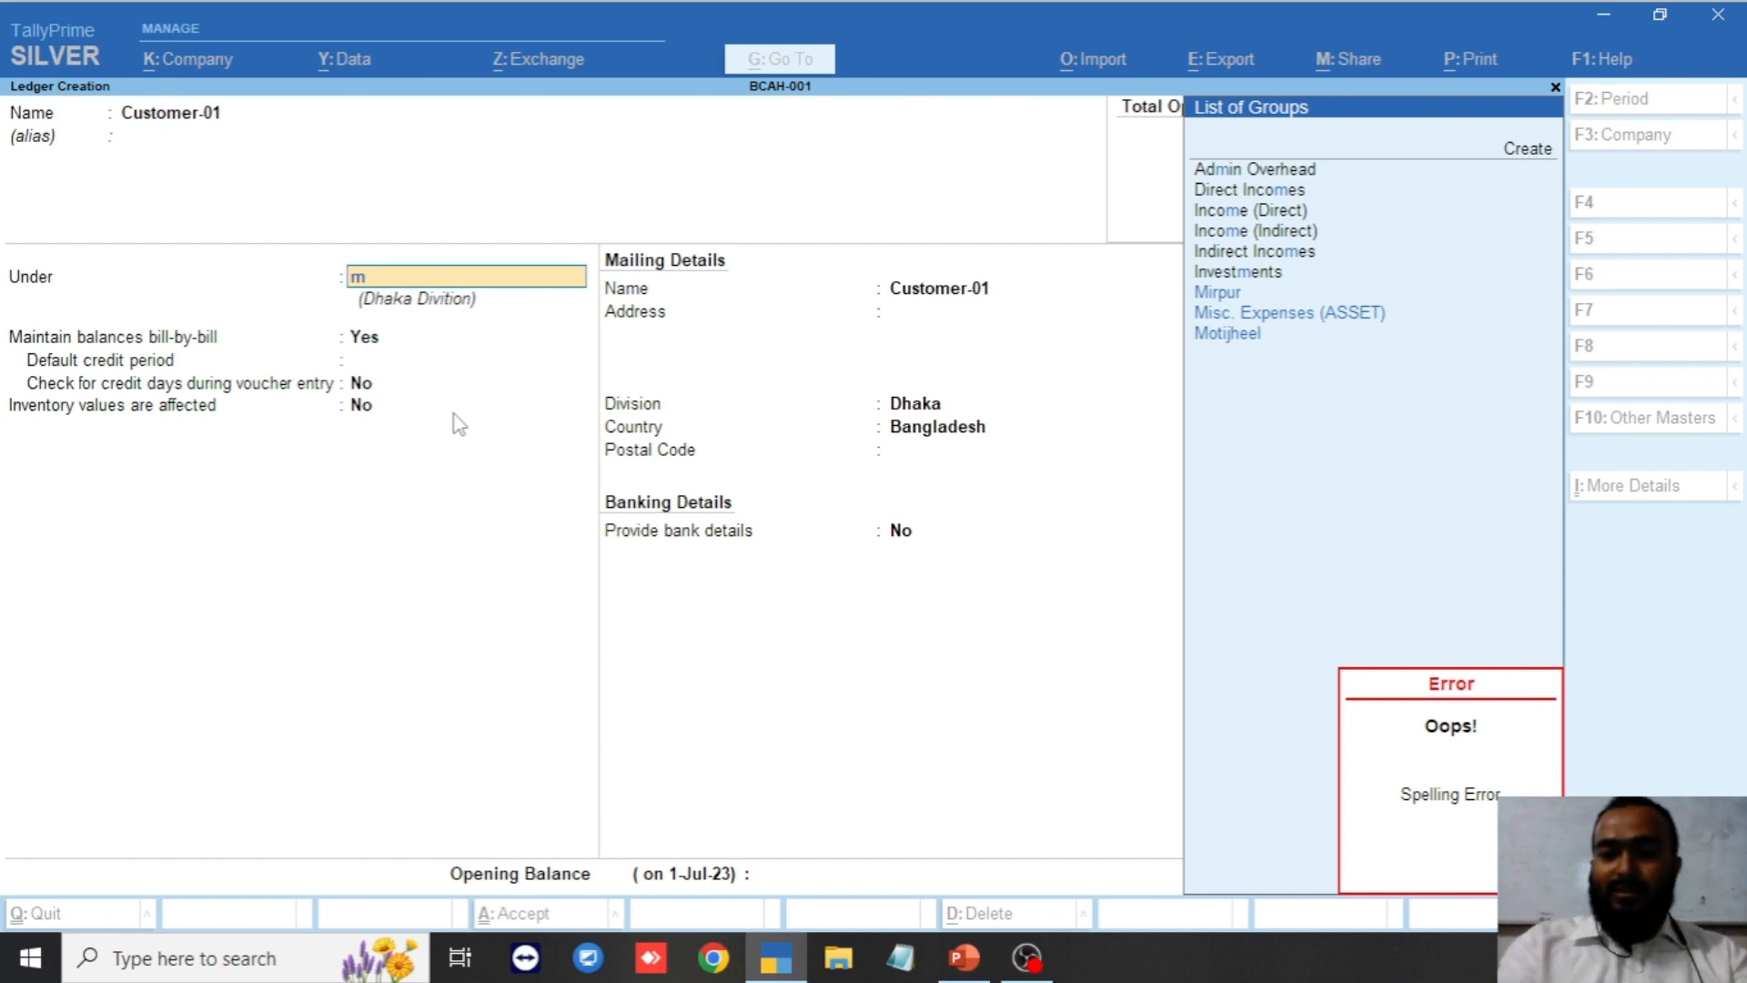
pyautogui.write('ir')
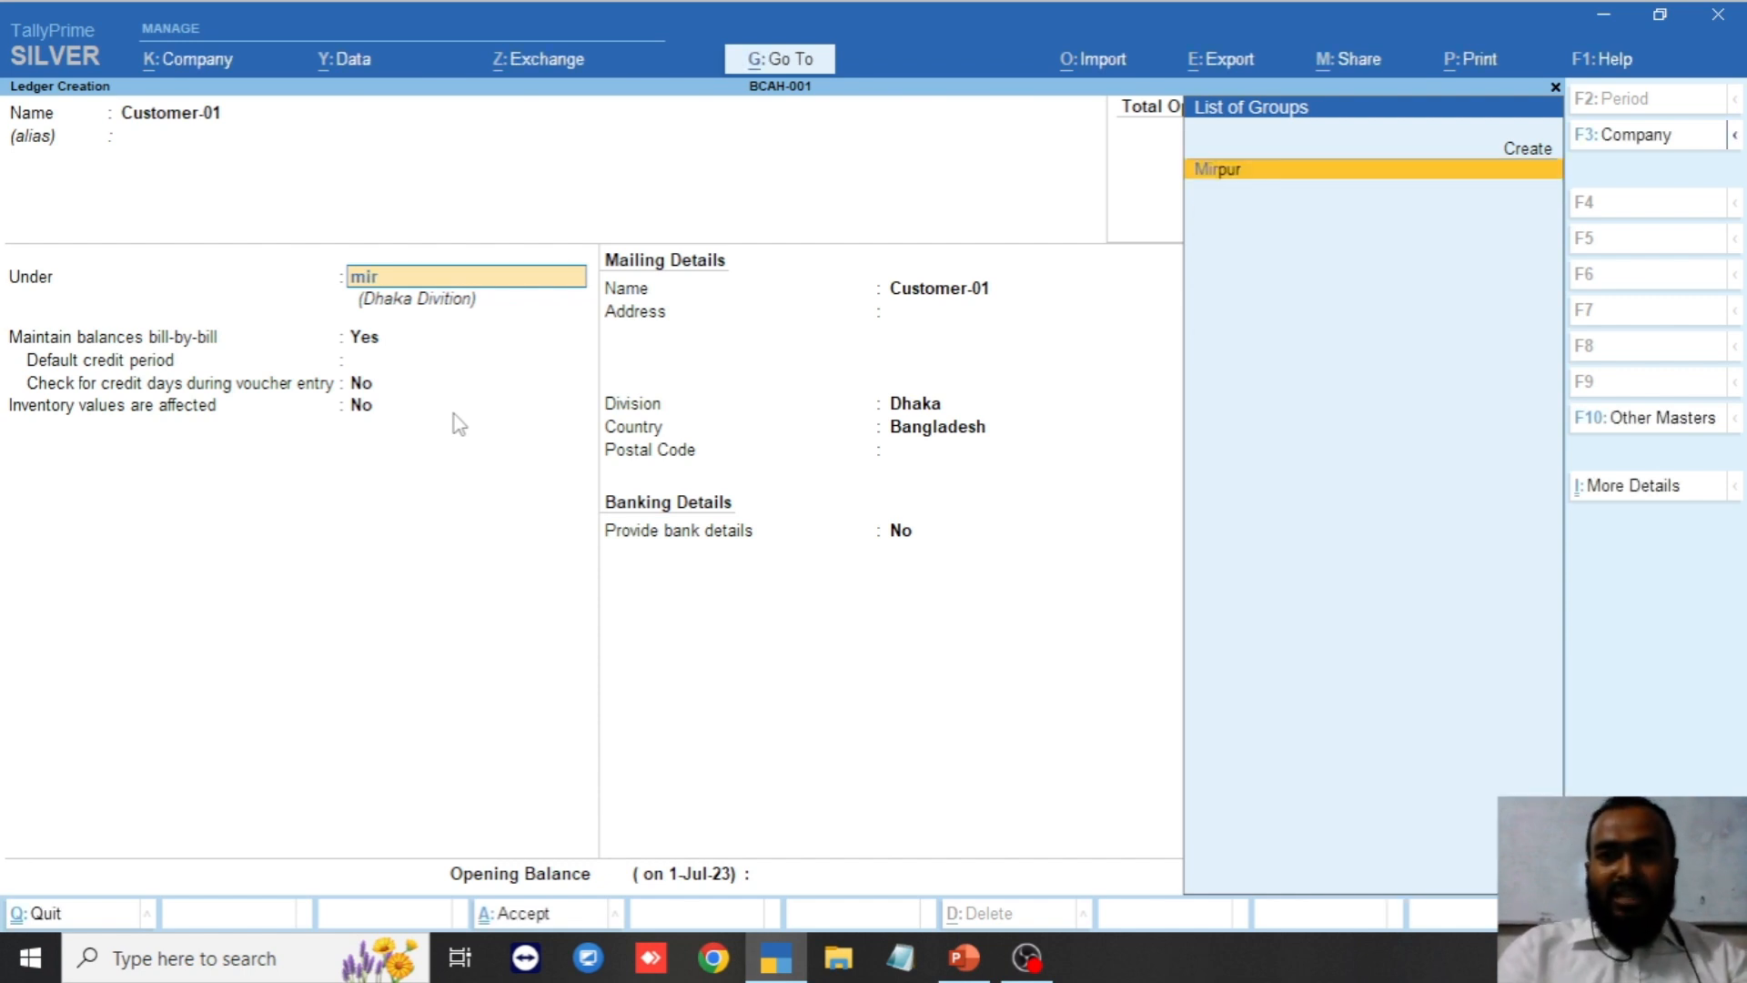
pyautogui.press('Return')
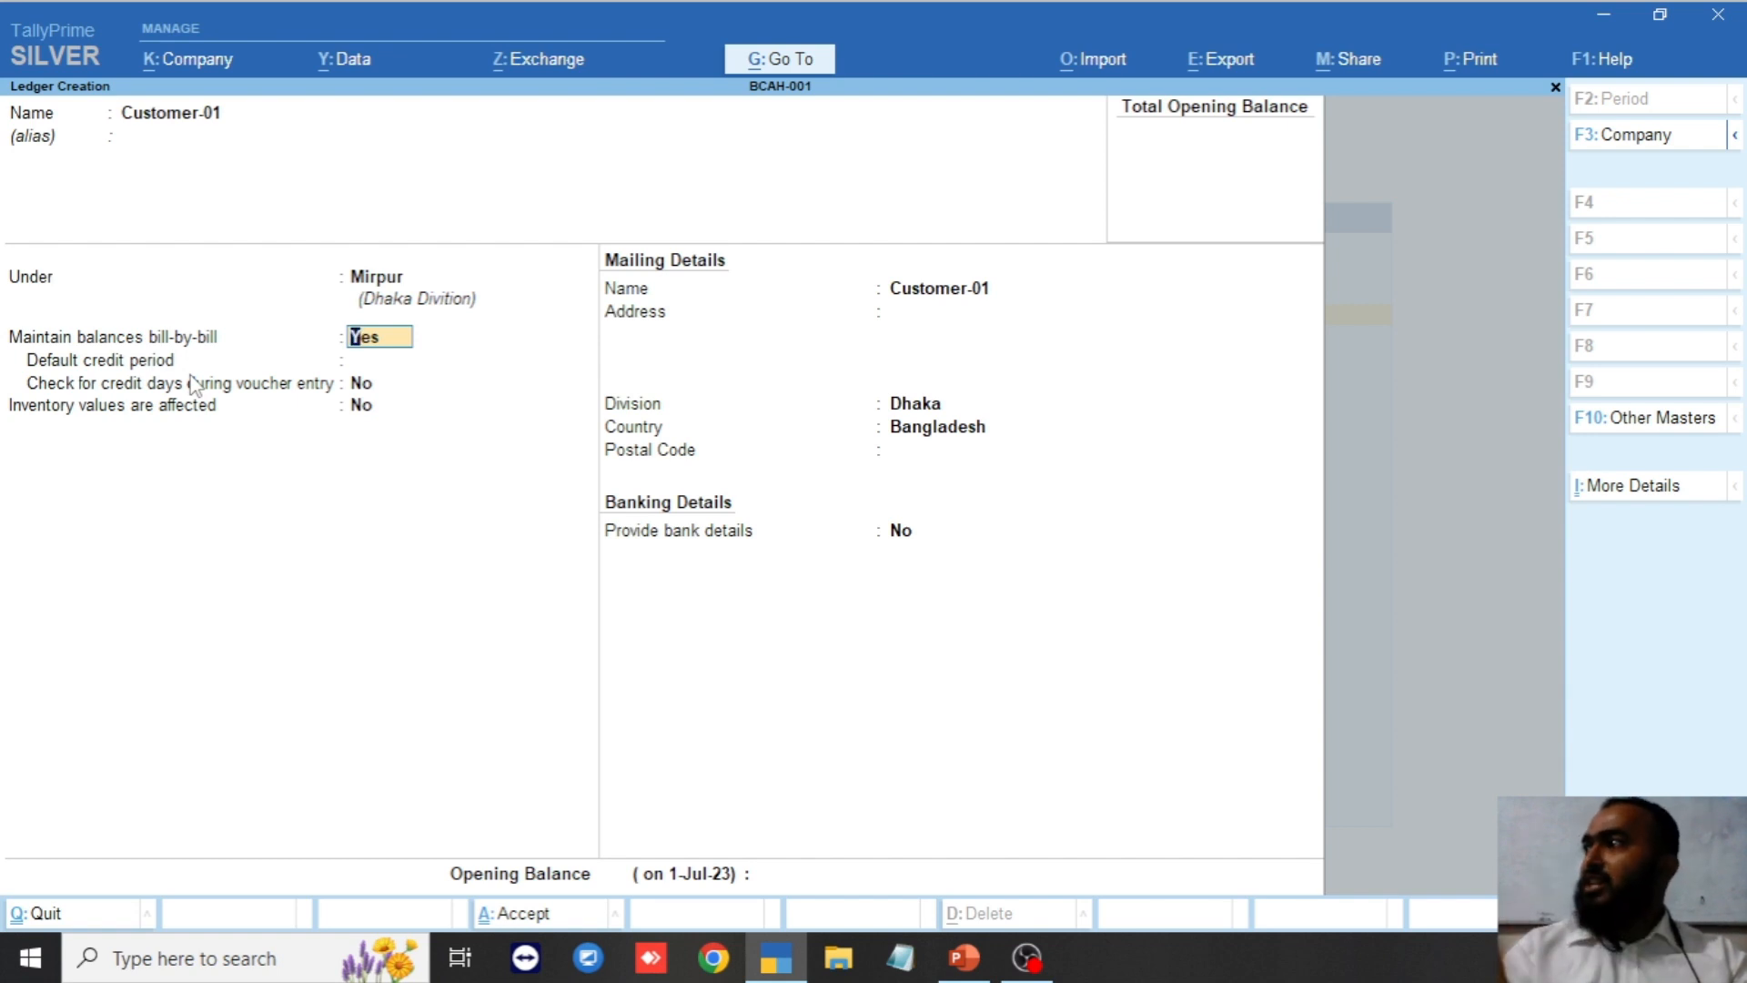
# Keep bill-by-bill on, set a 30-day default credit period, and enable credit-day checking.
pyautogui.press('Return')
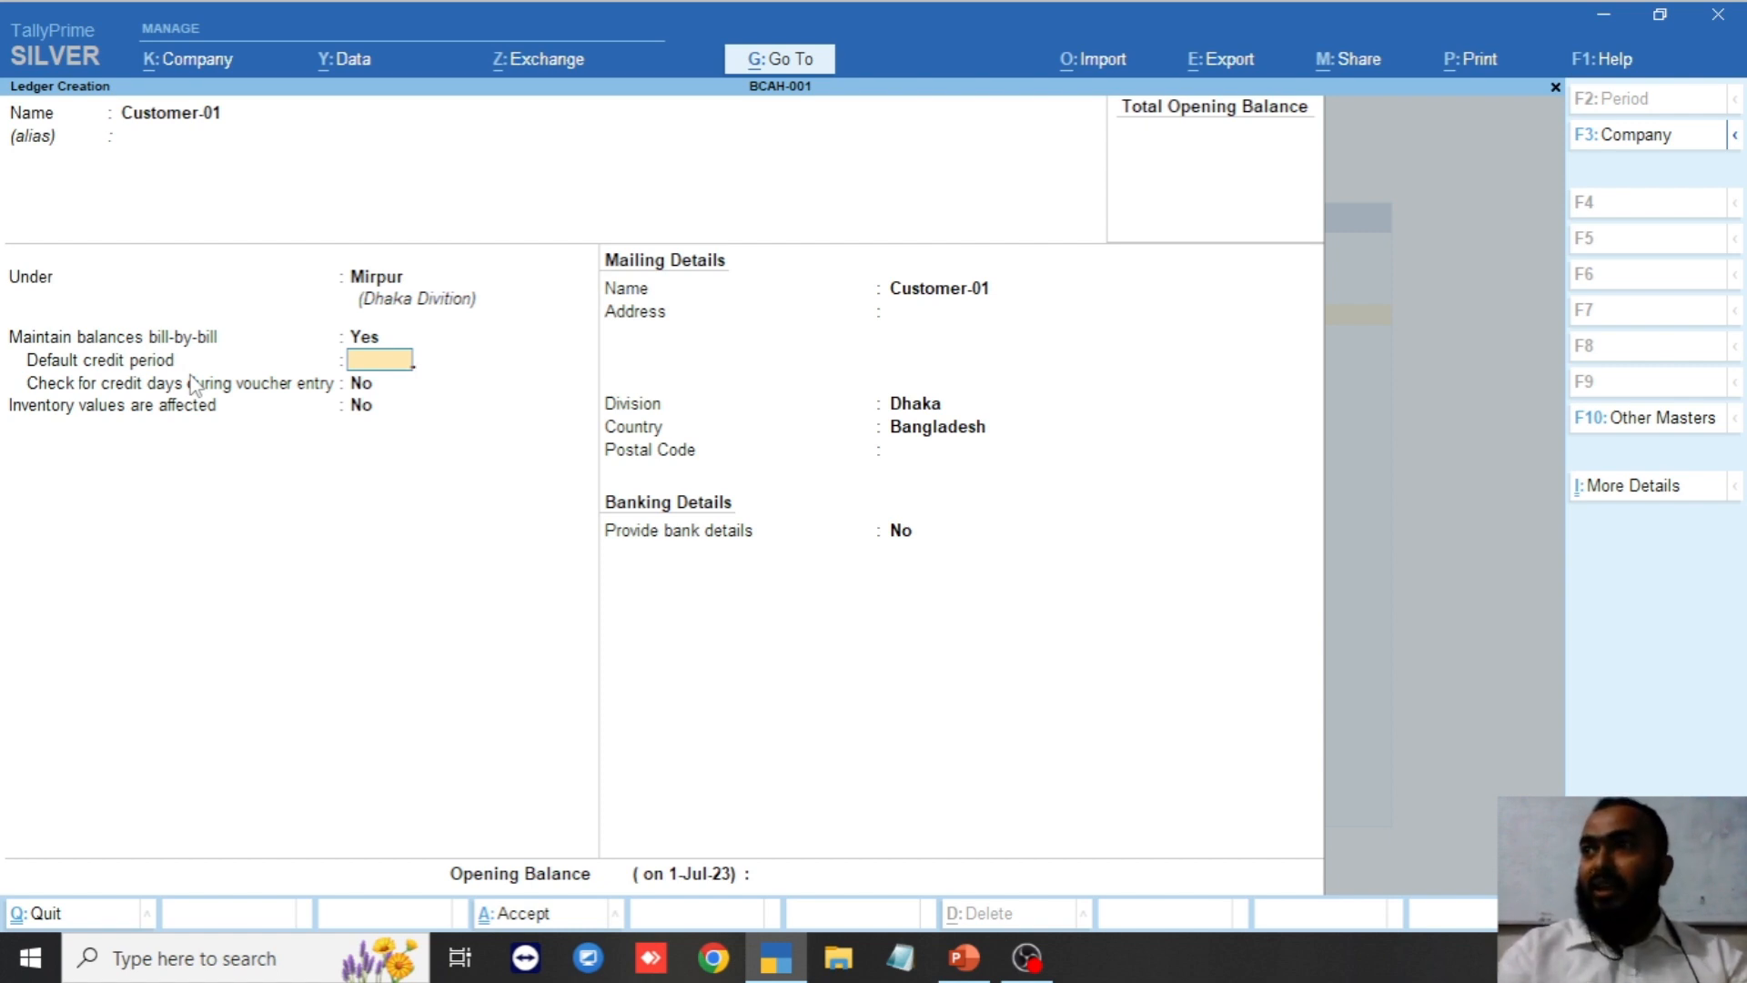
pyautogui.write('30')
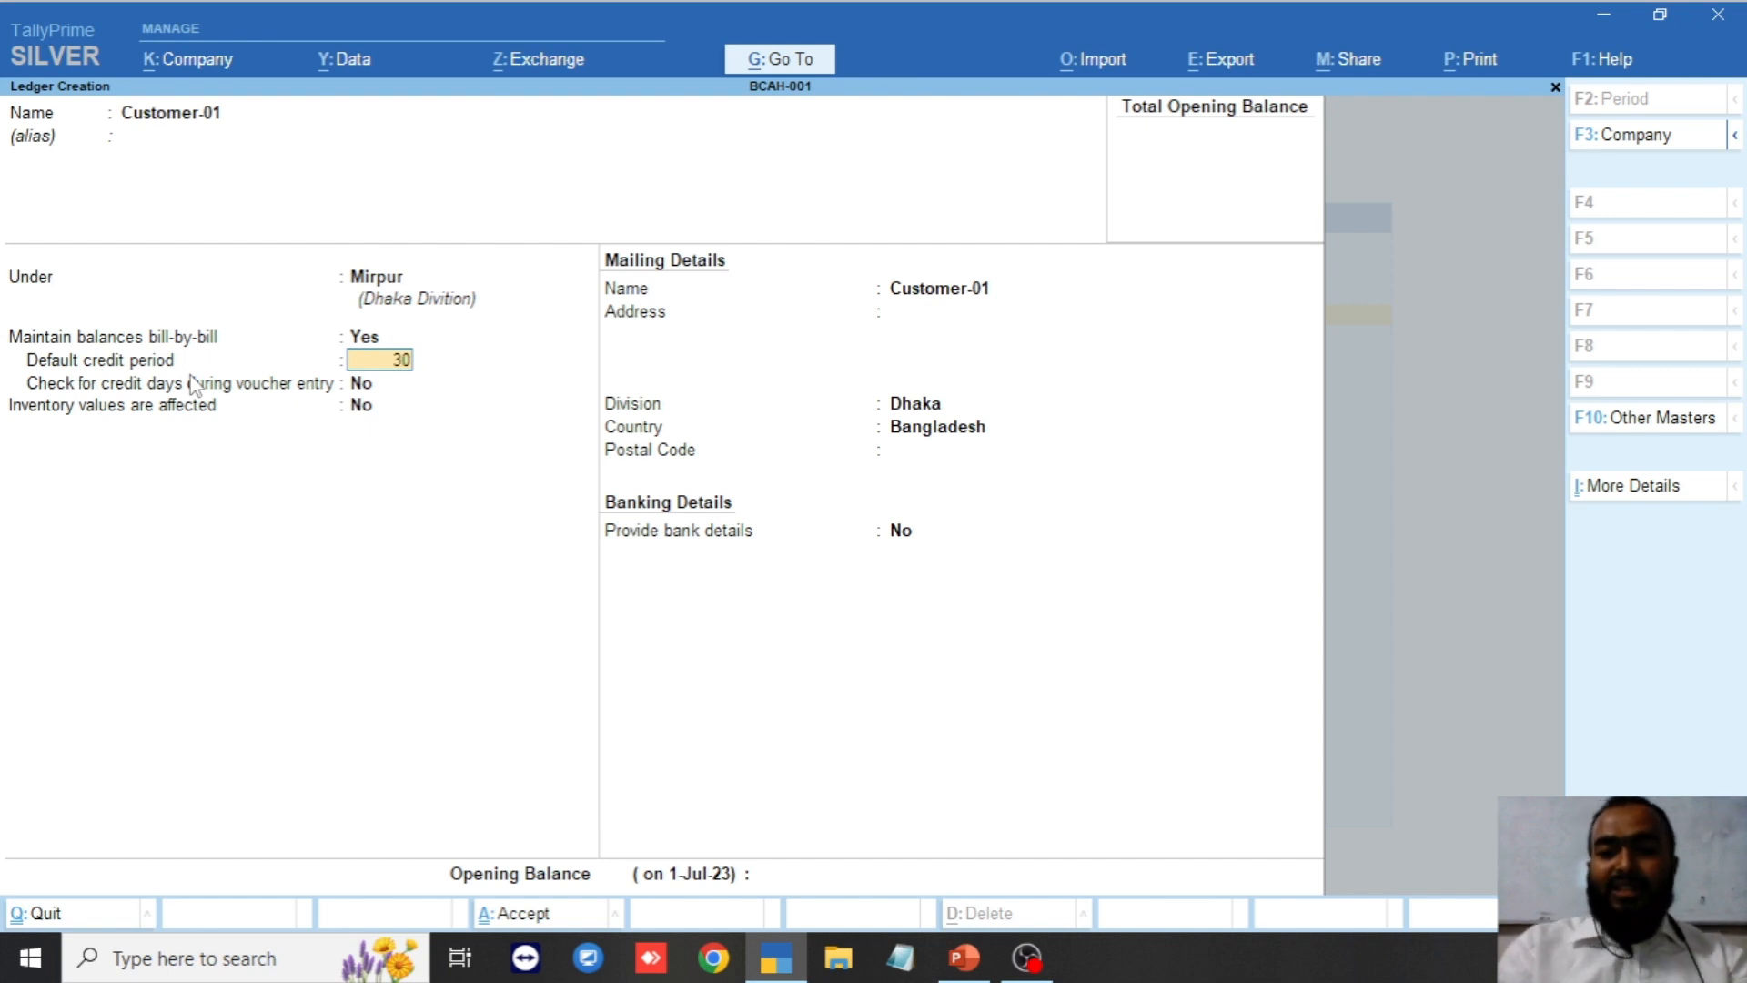
pyautogui.press('Return')
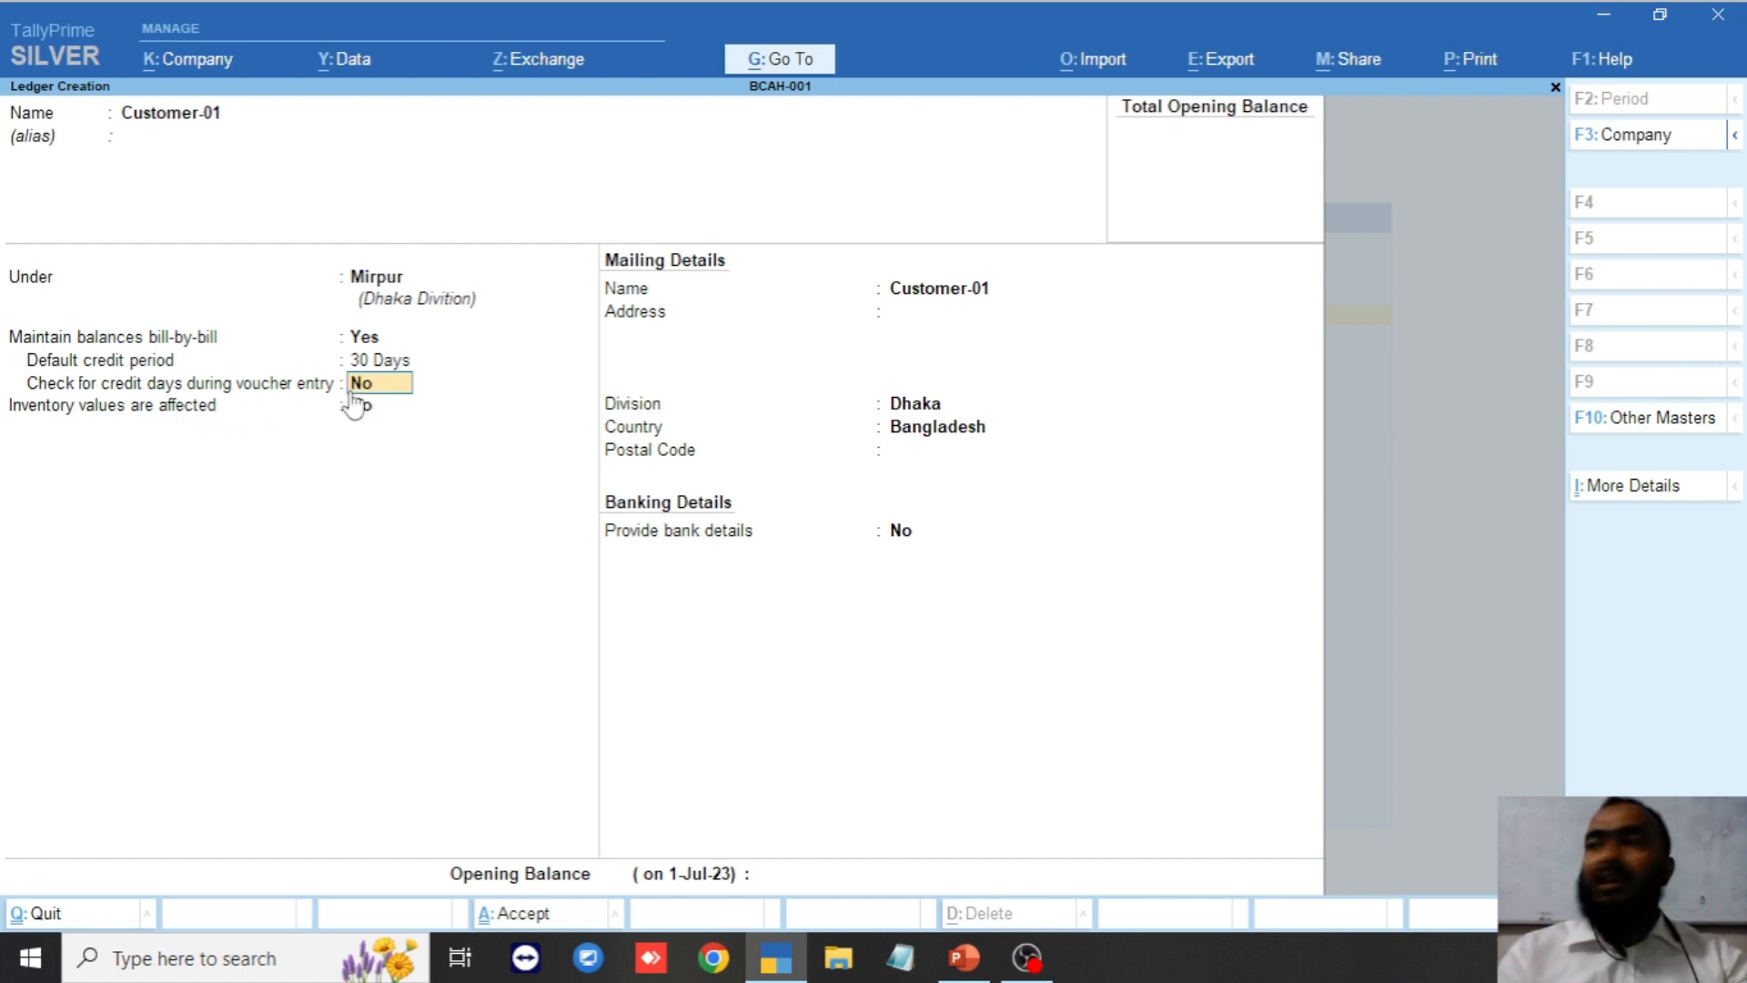
pyautogui.write('y')
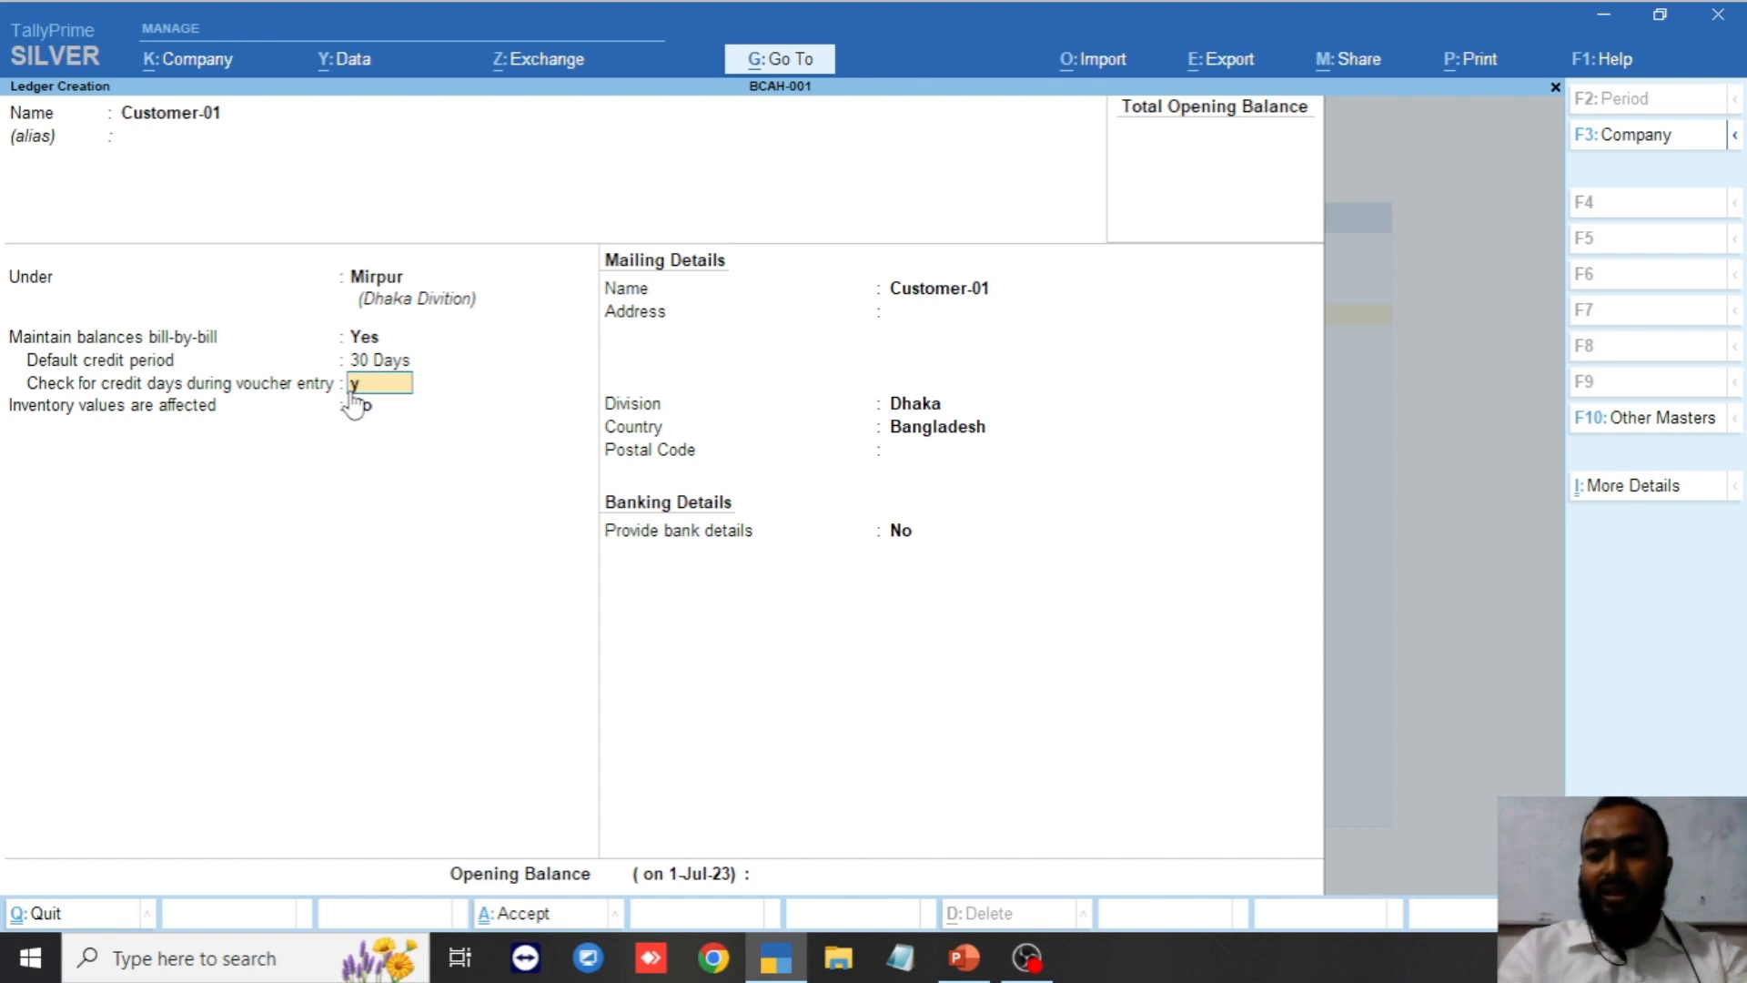
pyautogui.press('Return')
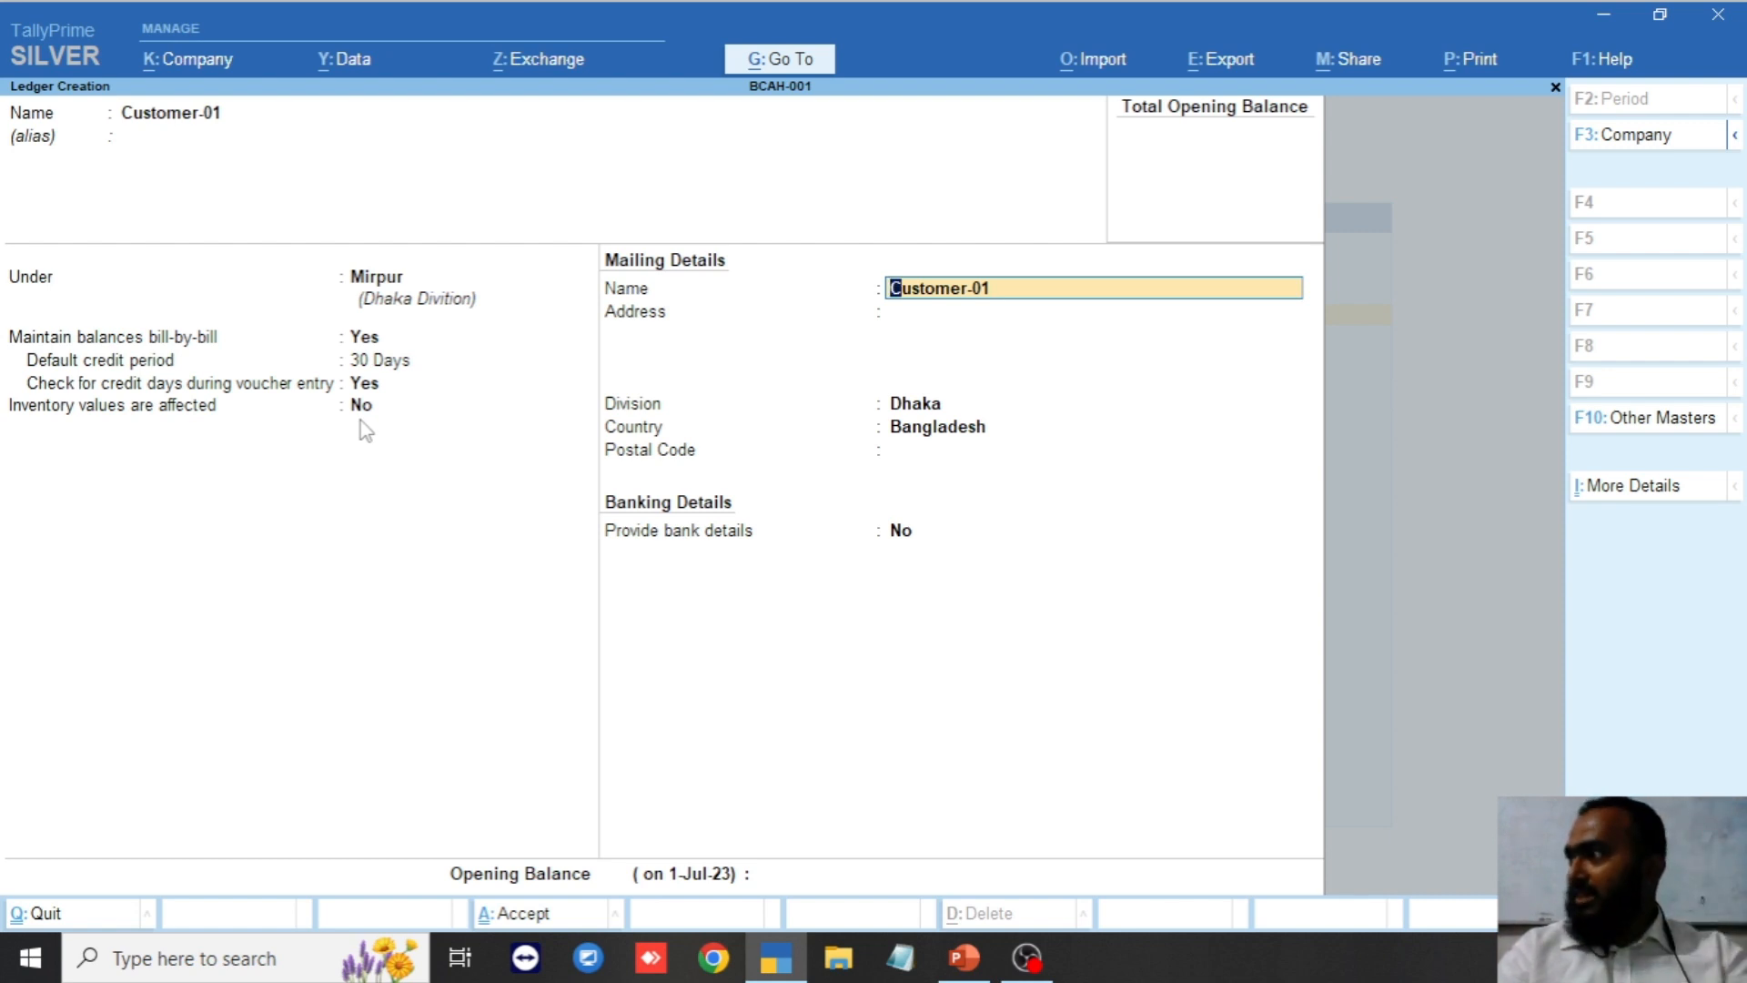
# Fill in Customer-01's street address, Dhaka division and postal code 1216.
pyautogui.press('Return')
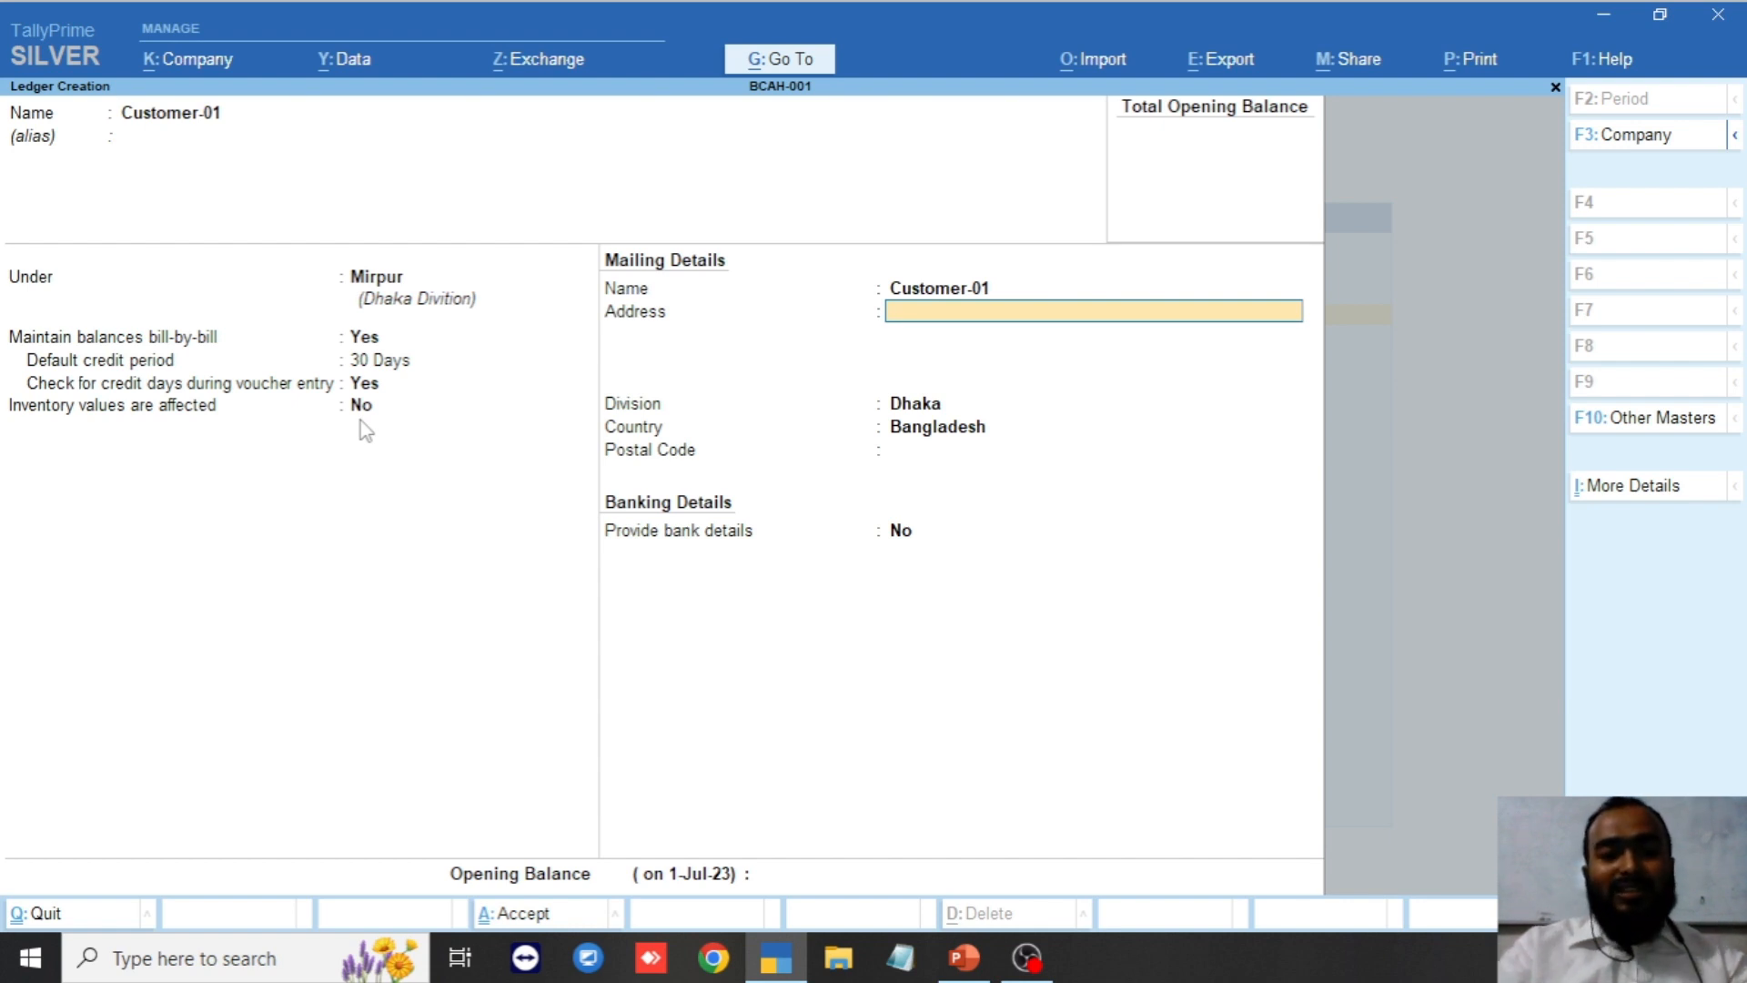
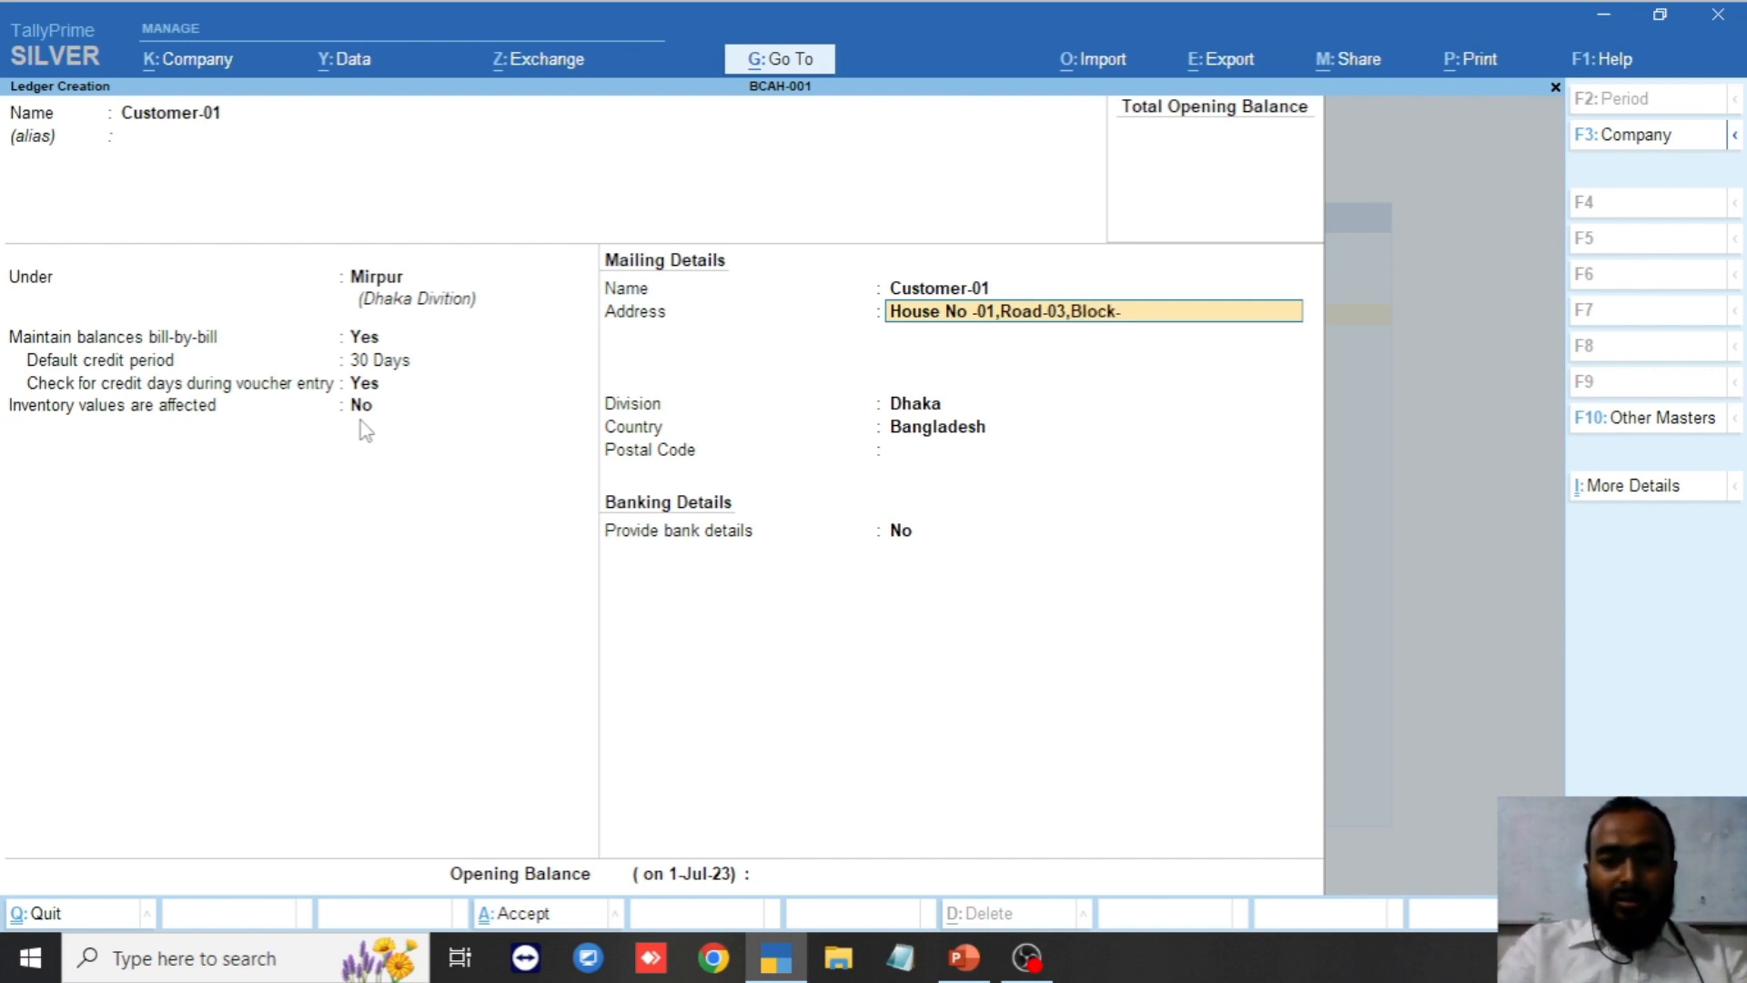
pyautogui.press('Return')
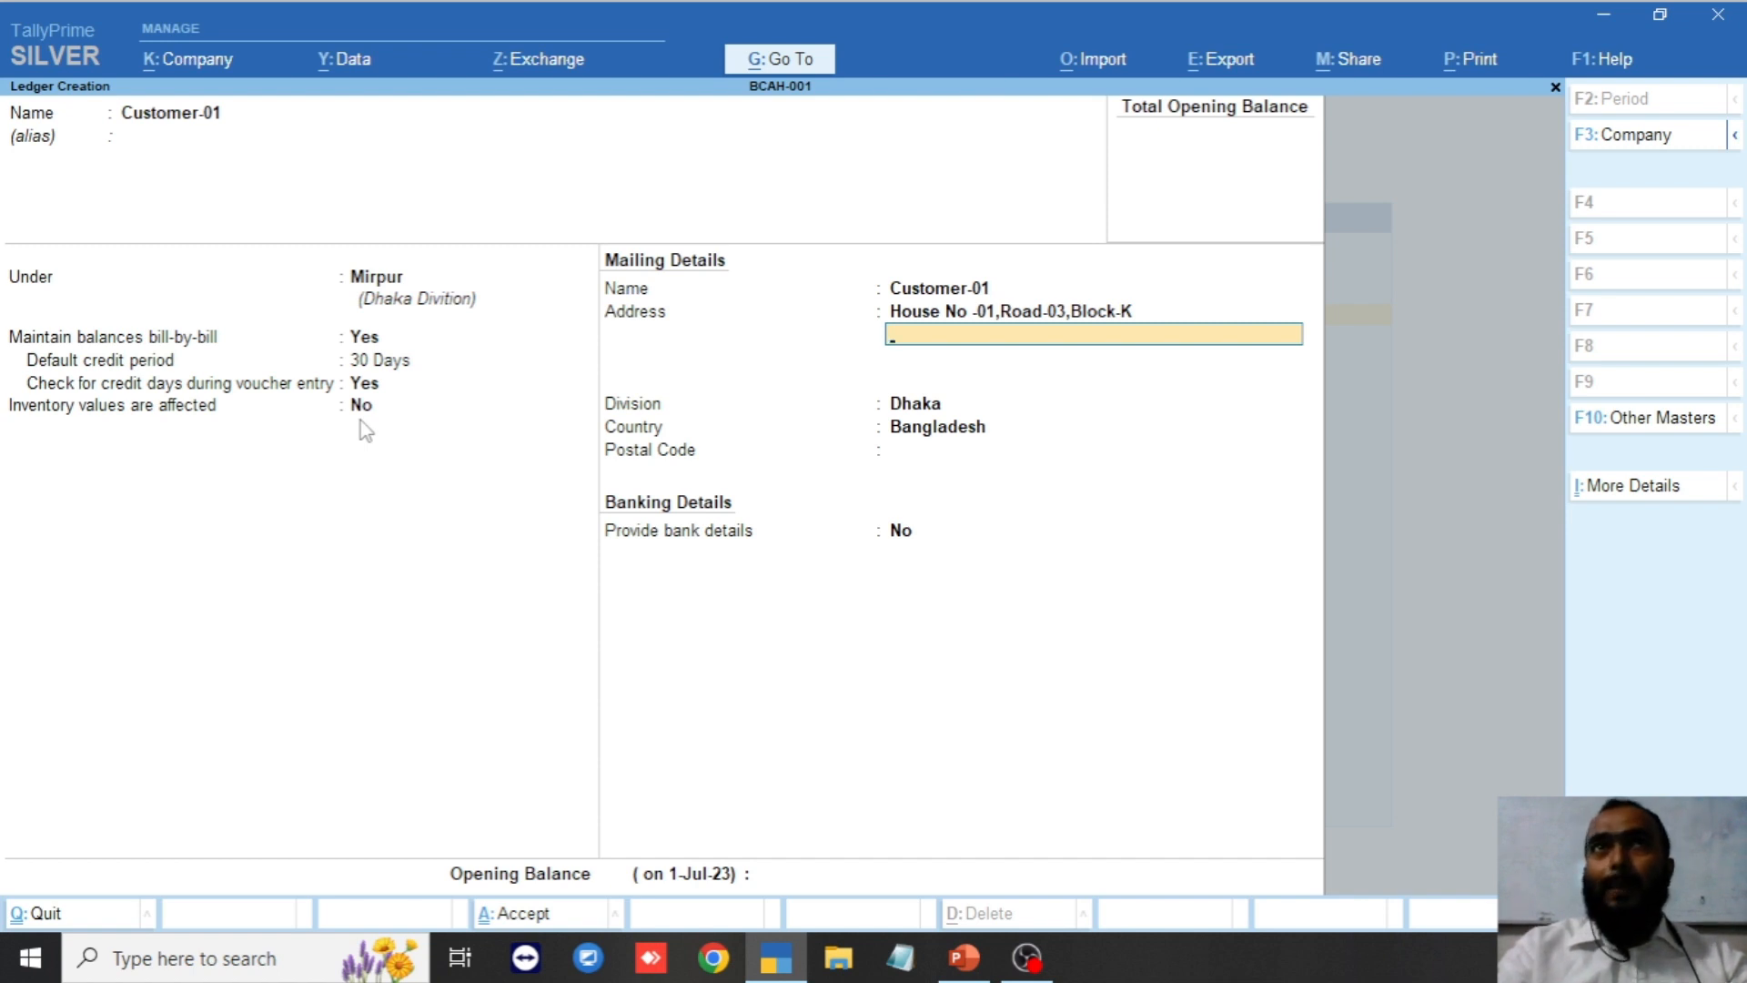
pyautogui.press('Return')
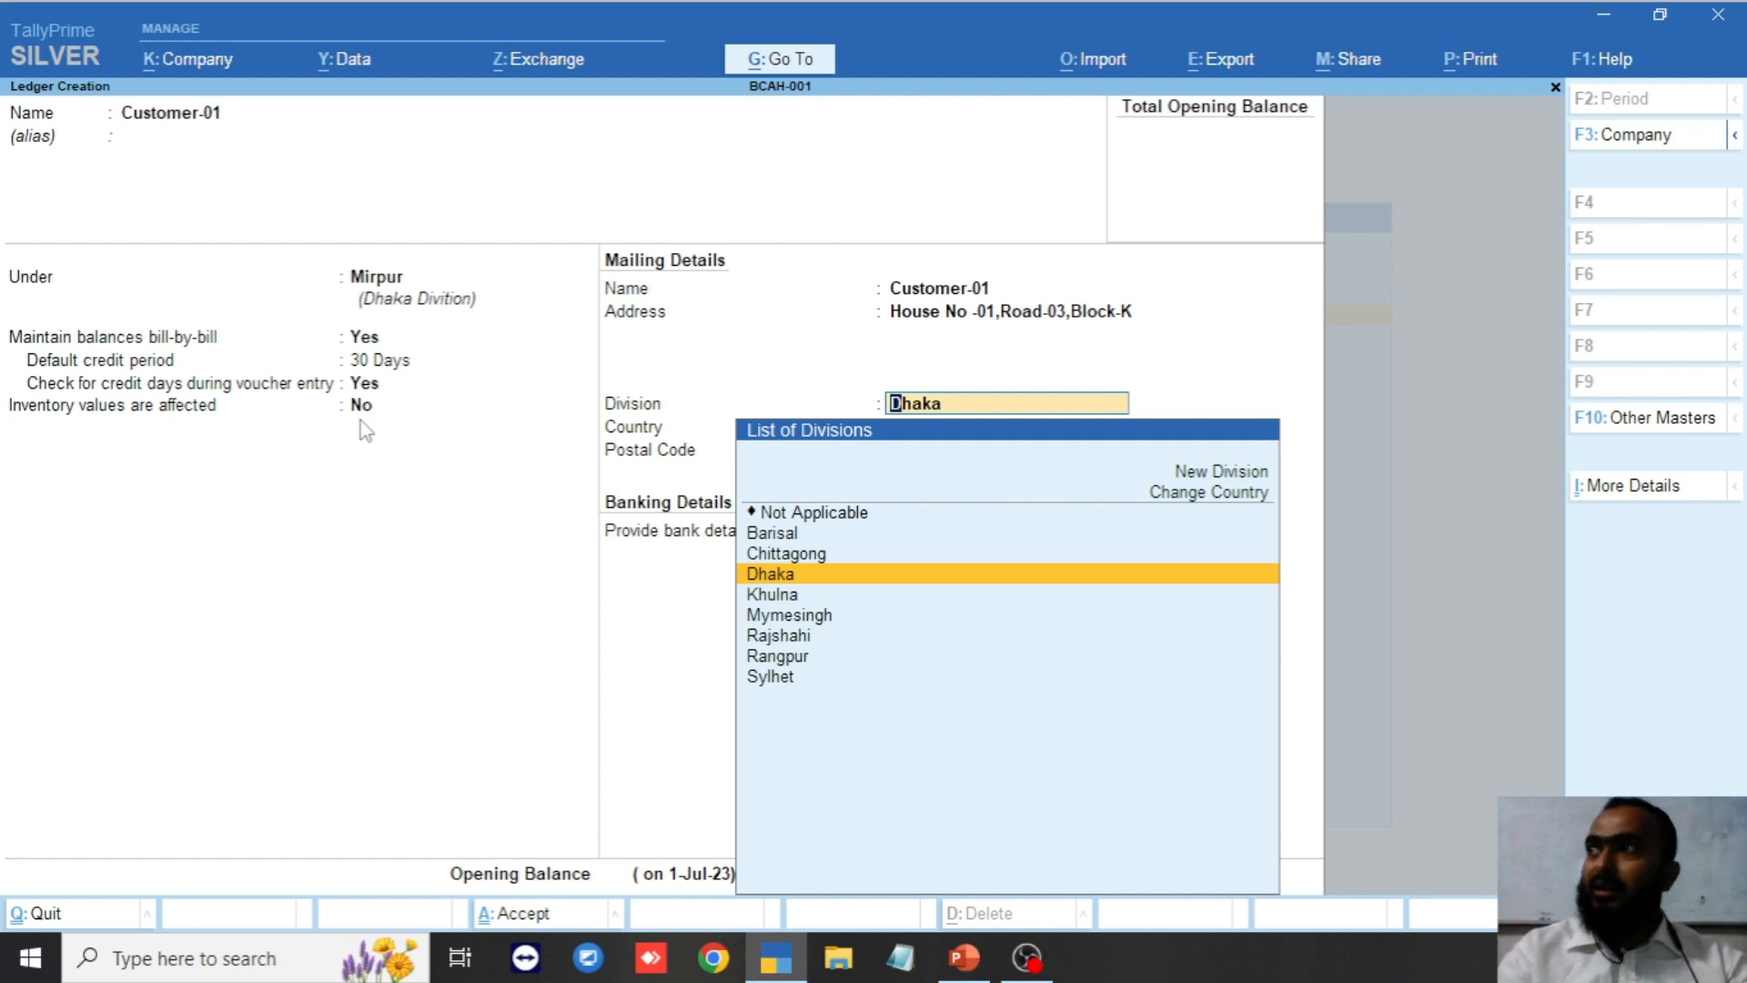
pyautogui.press('Return')
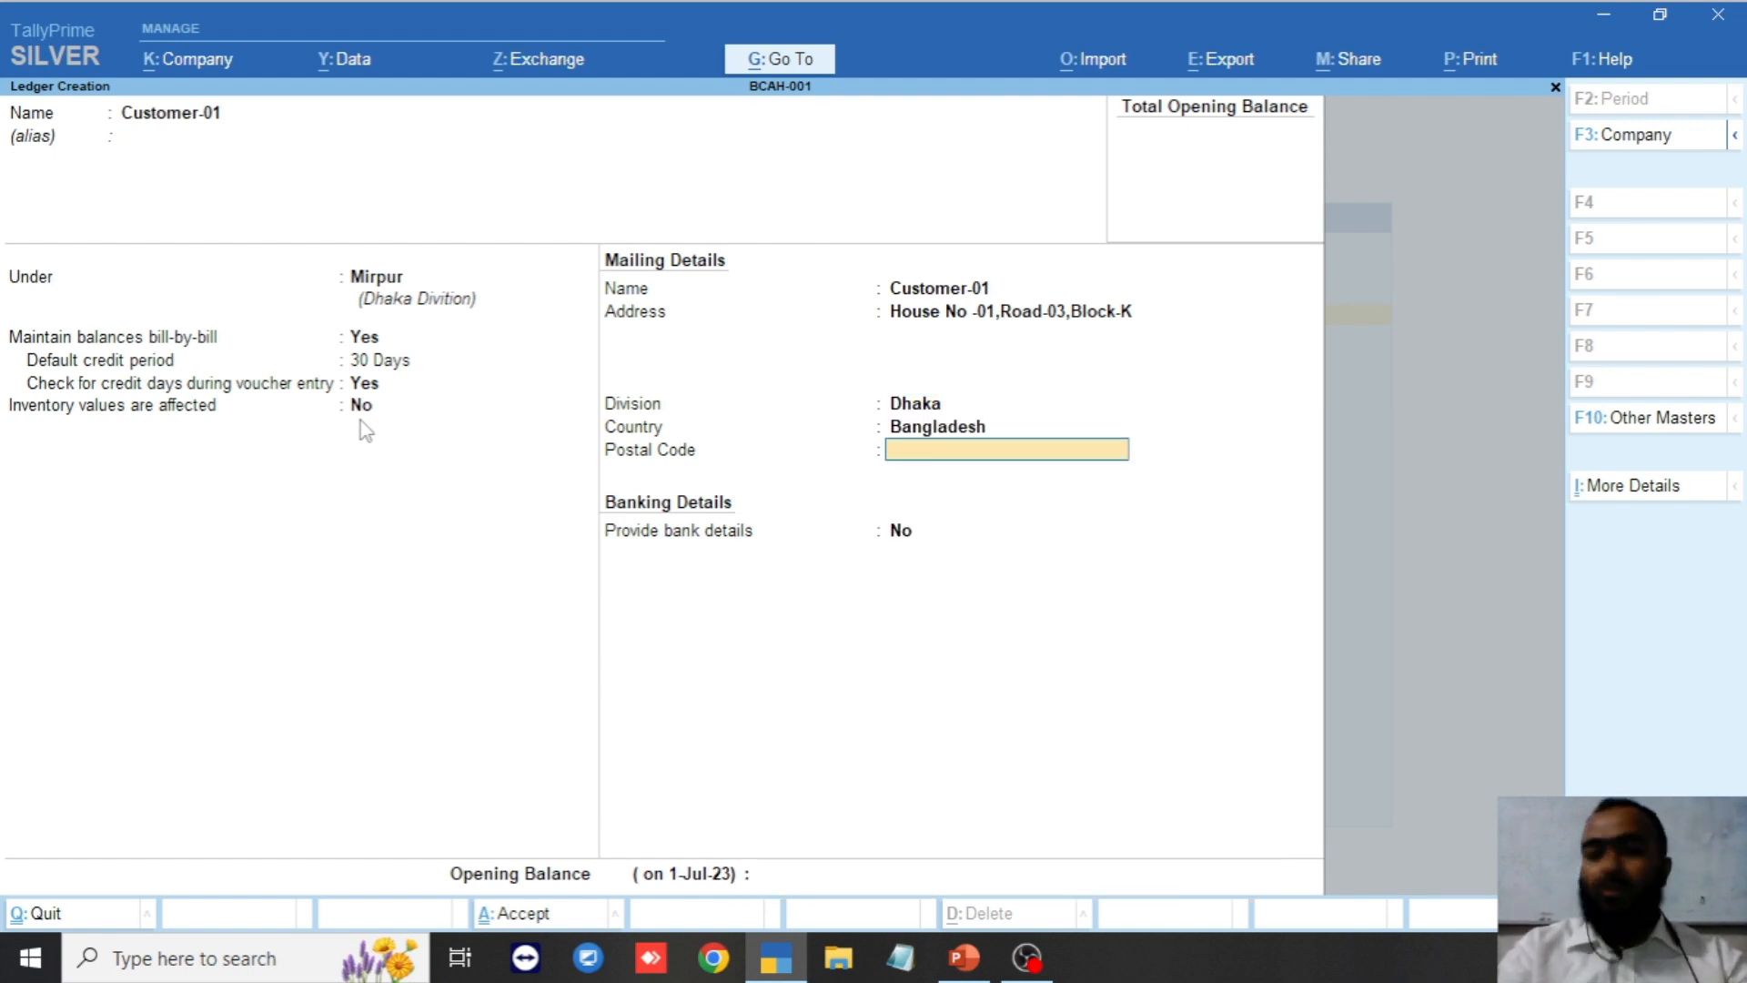
pyautogui.write('1216')
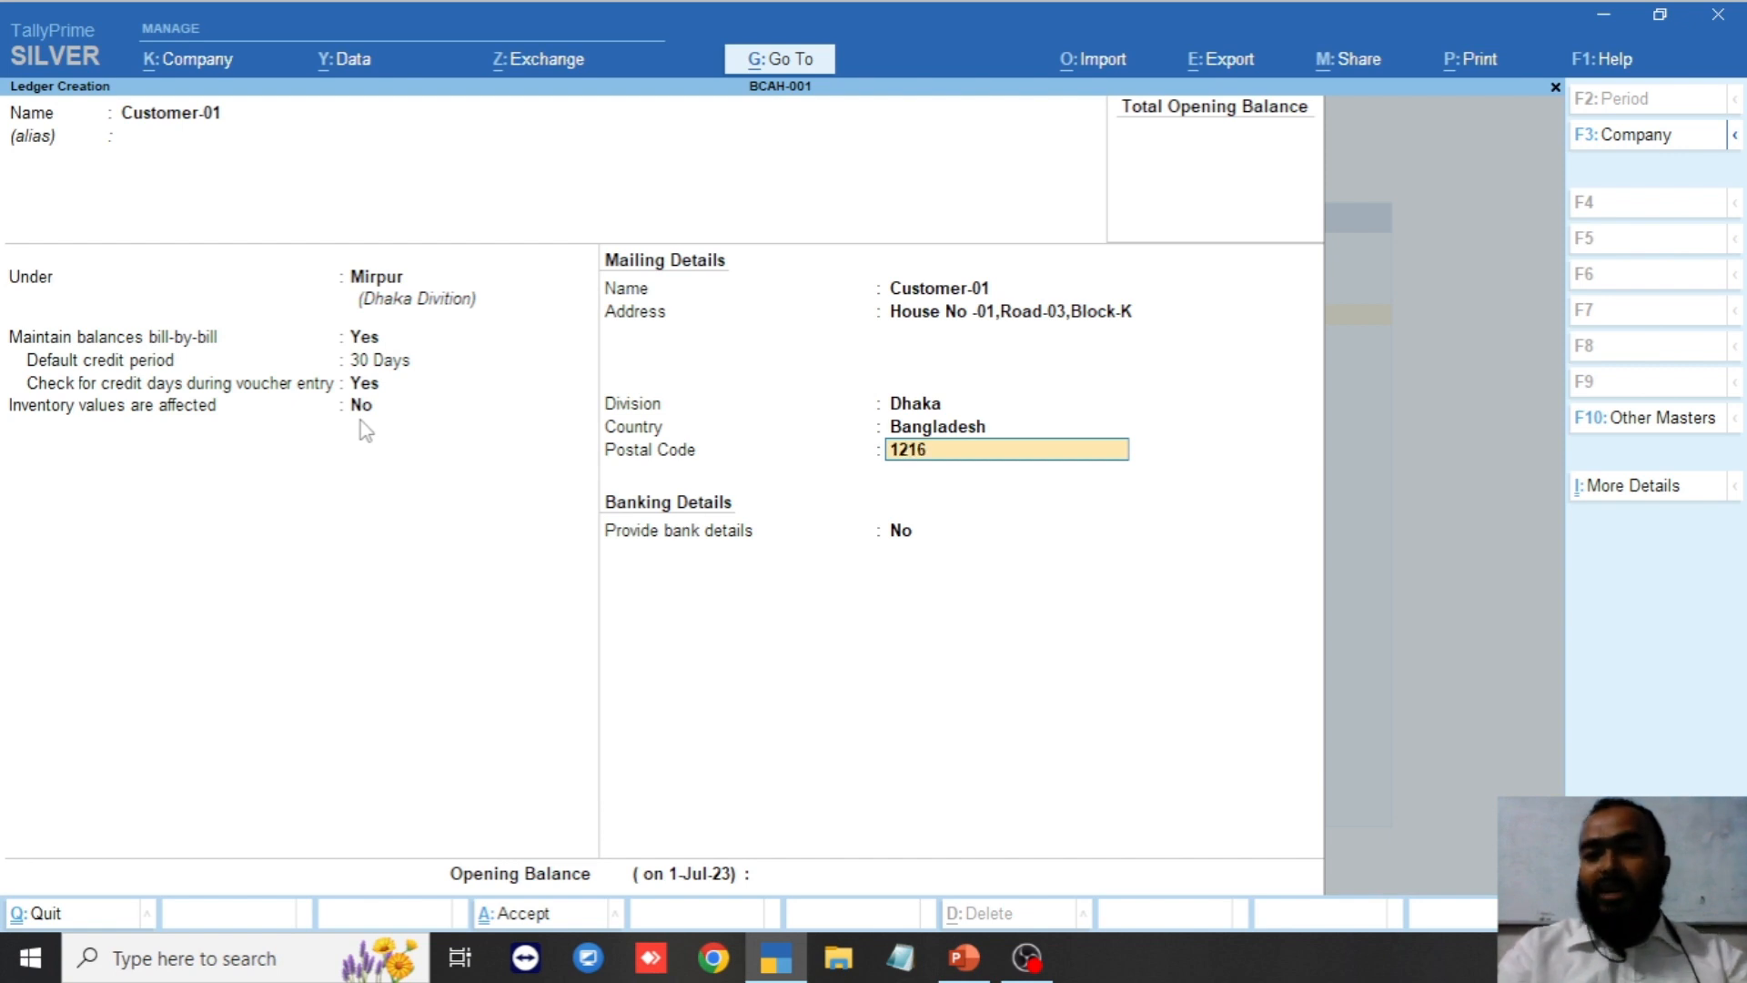
# Confirm postal code 1216 and bring up the F12 ledger Configuration panel.
pyautogui.press('Return')
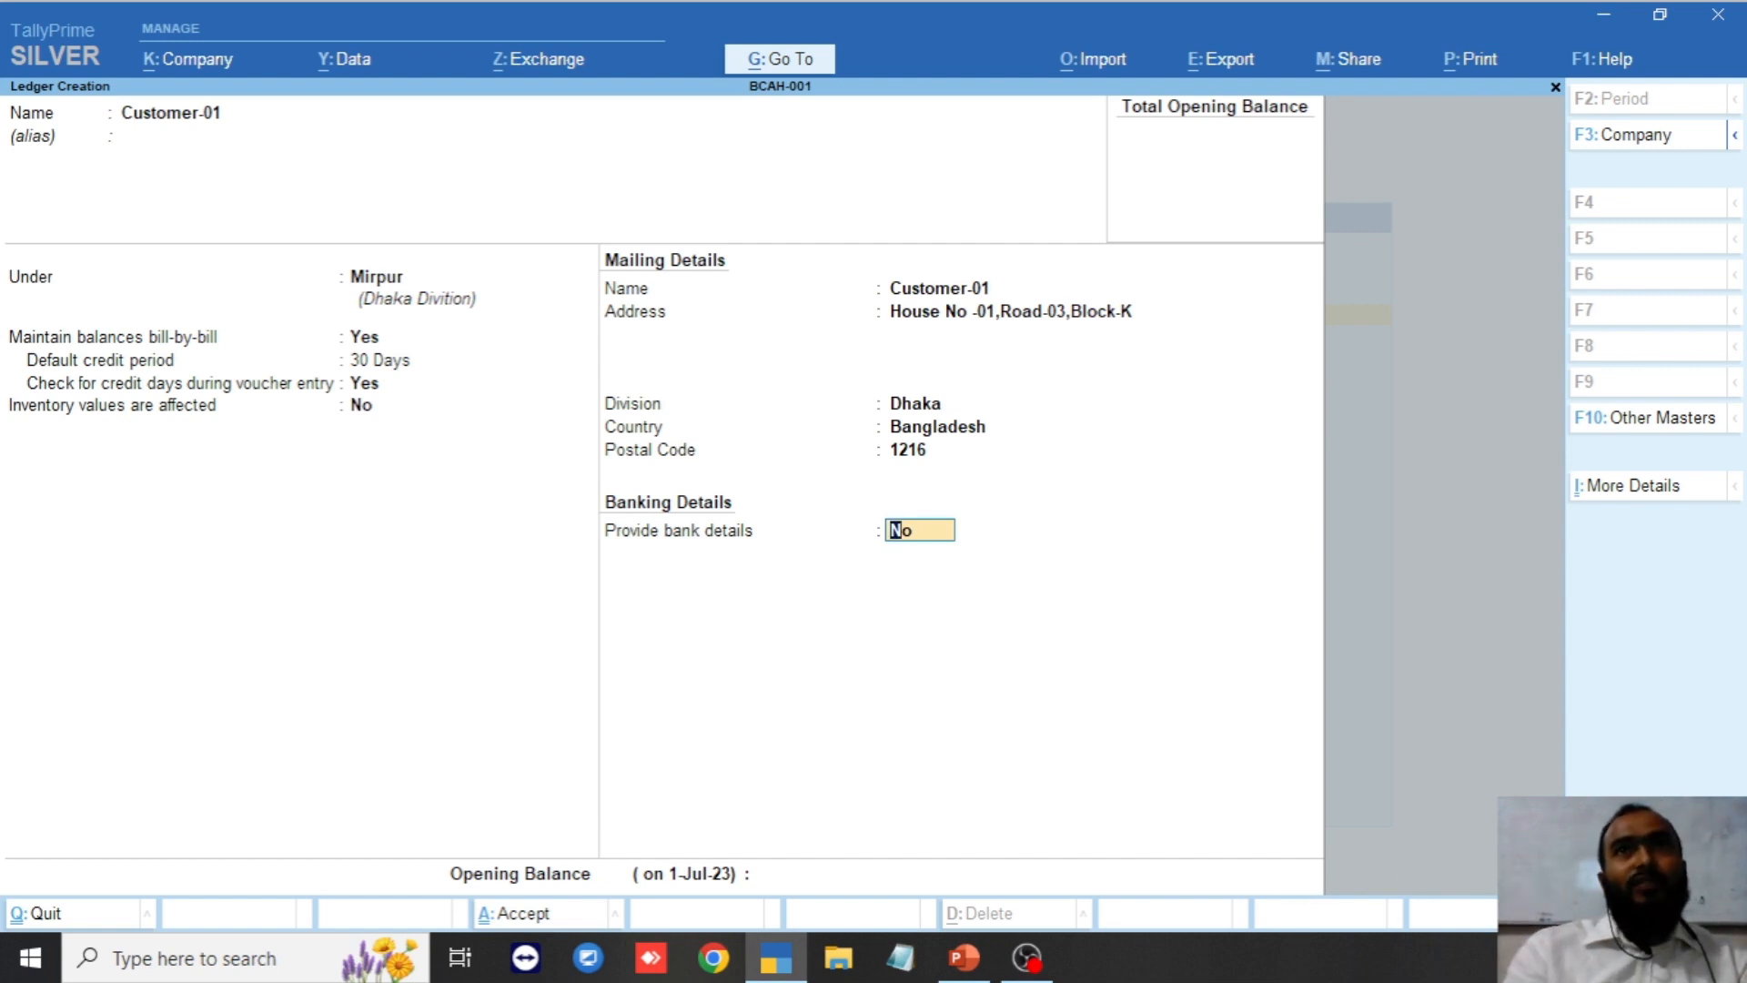
pyautogui.press('F12')
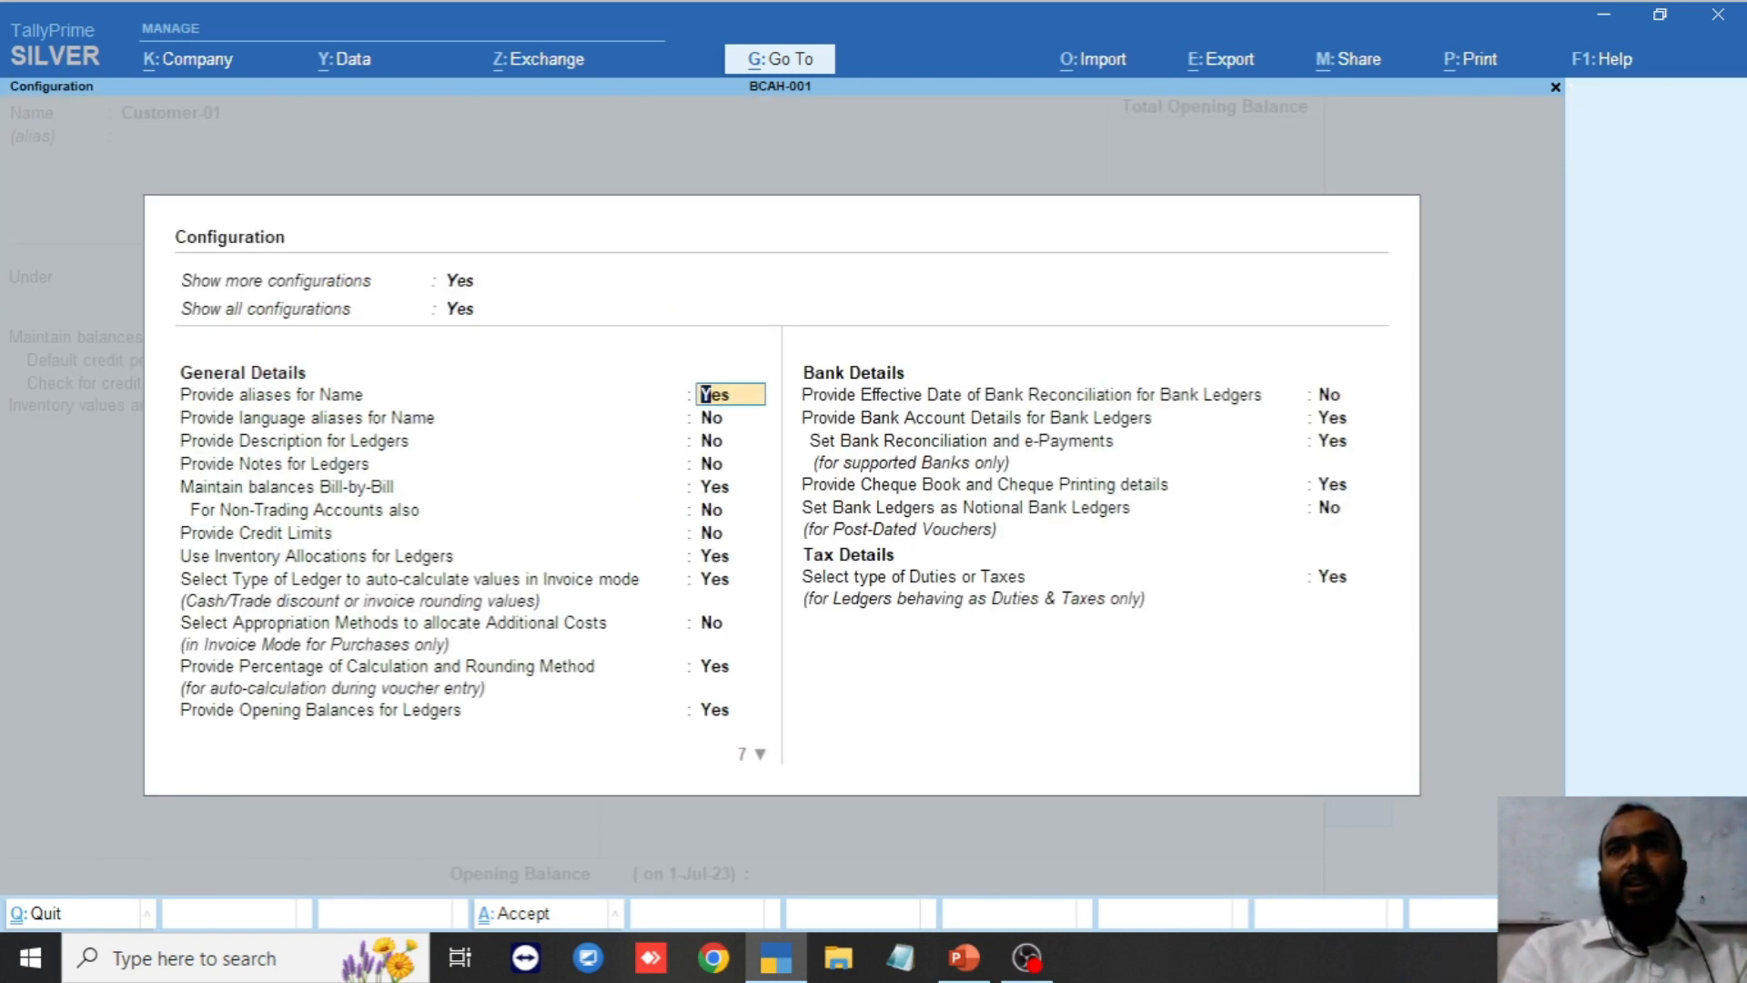
# Hide extra configurations; enable Provide Contact Details, multiple Mobile Nos. and Default WhatsApp No.
pyautogui.click(467, 307)
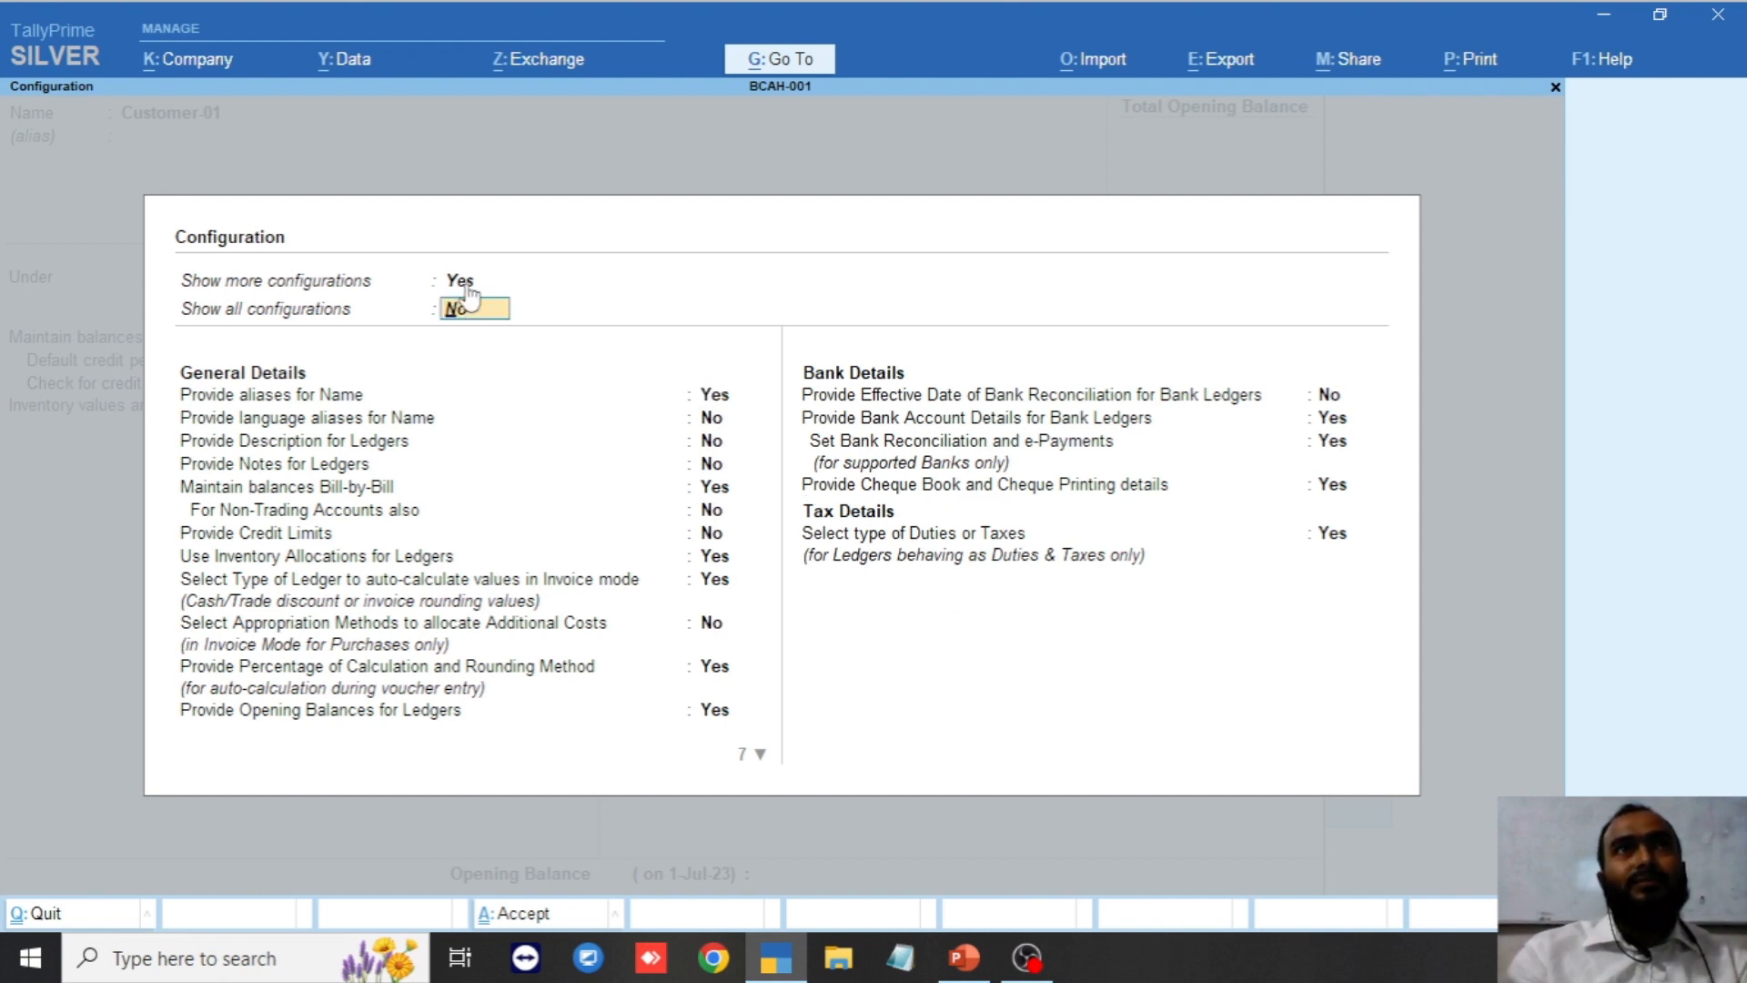
pyautogui.click(465, 284)
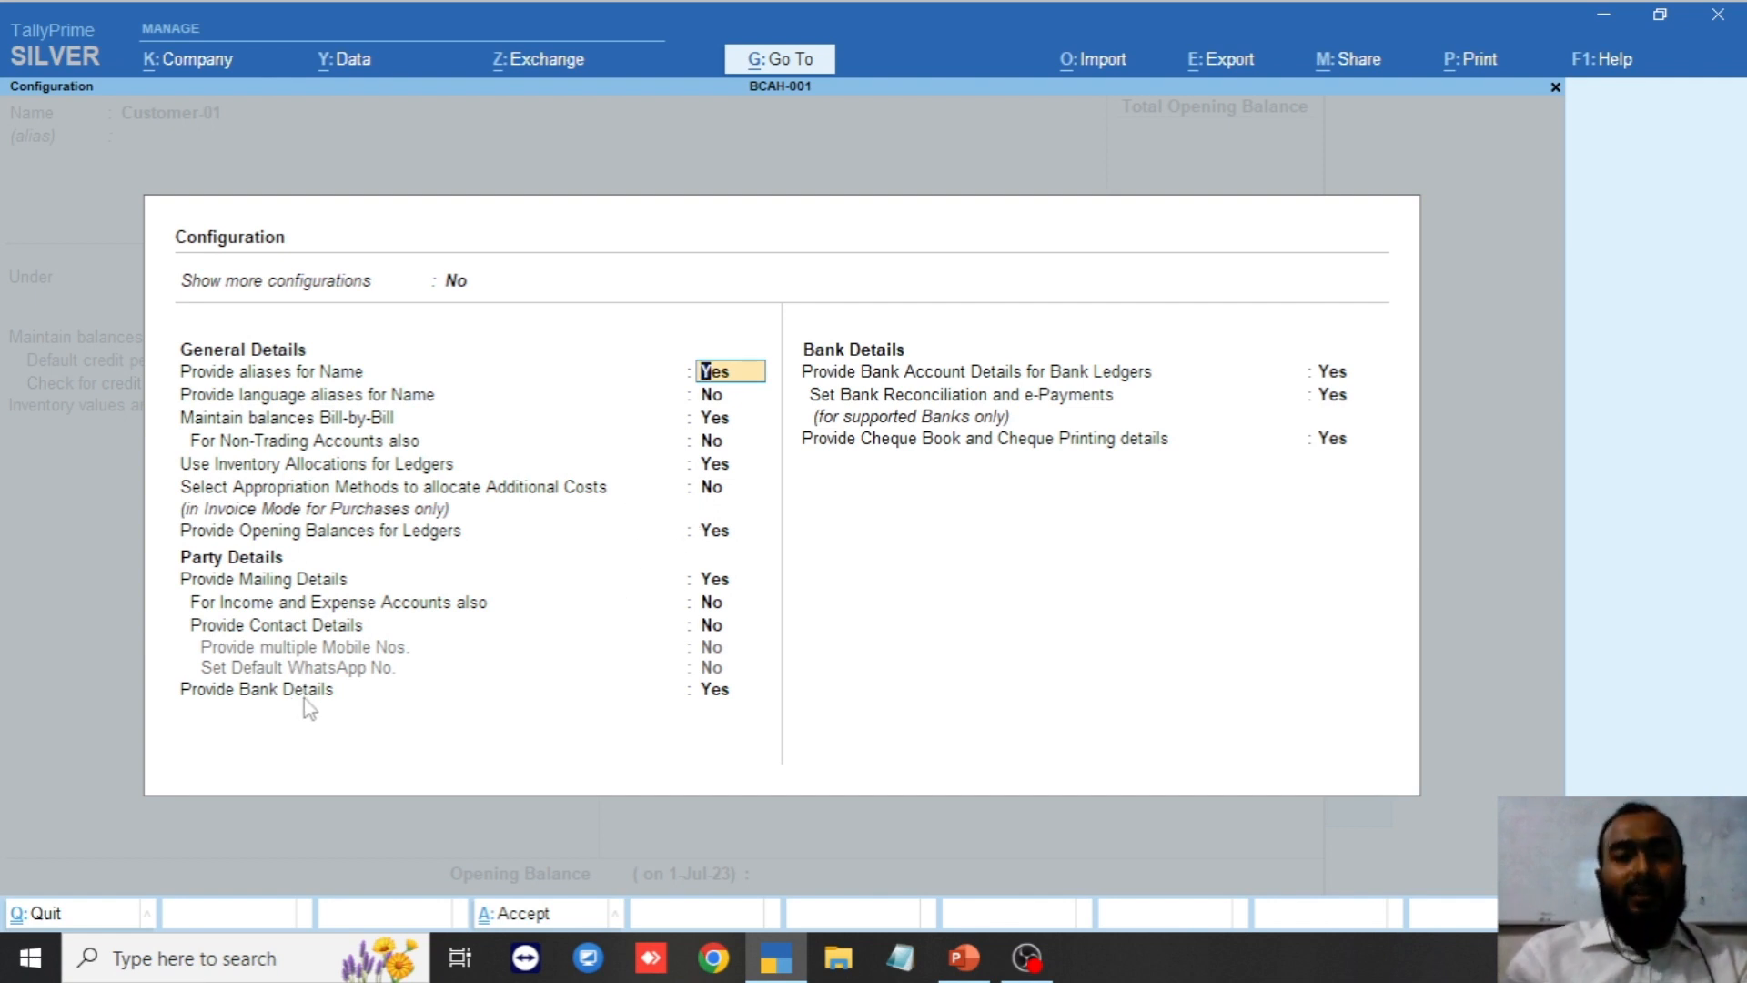
pyautogui.click(292, 632)
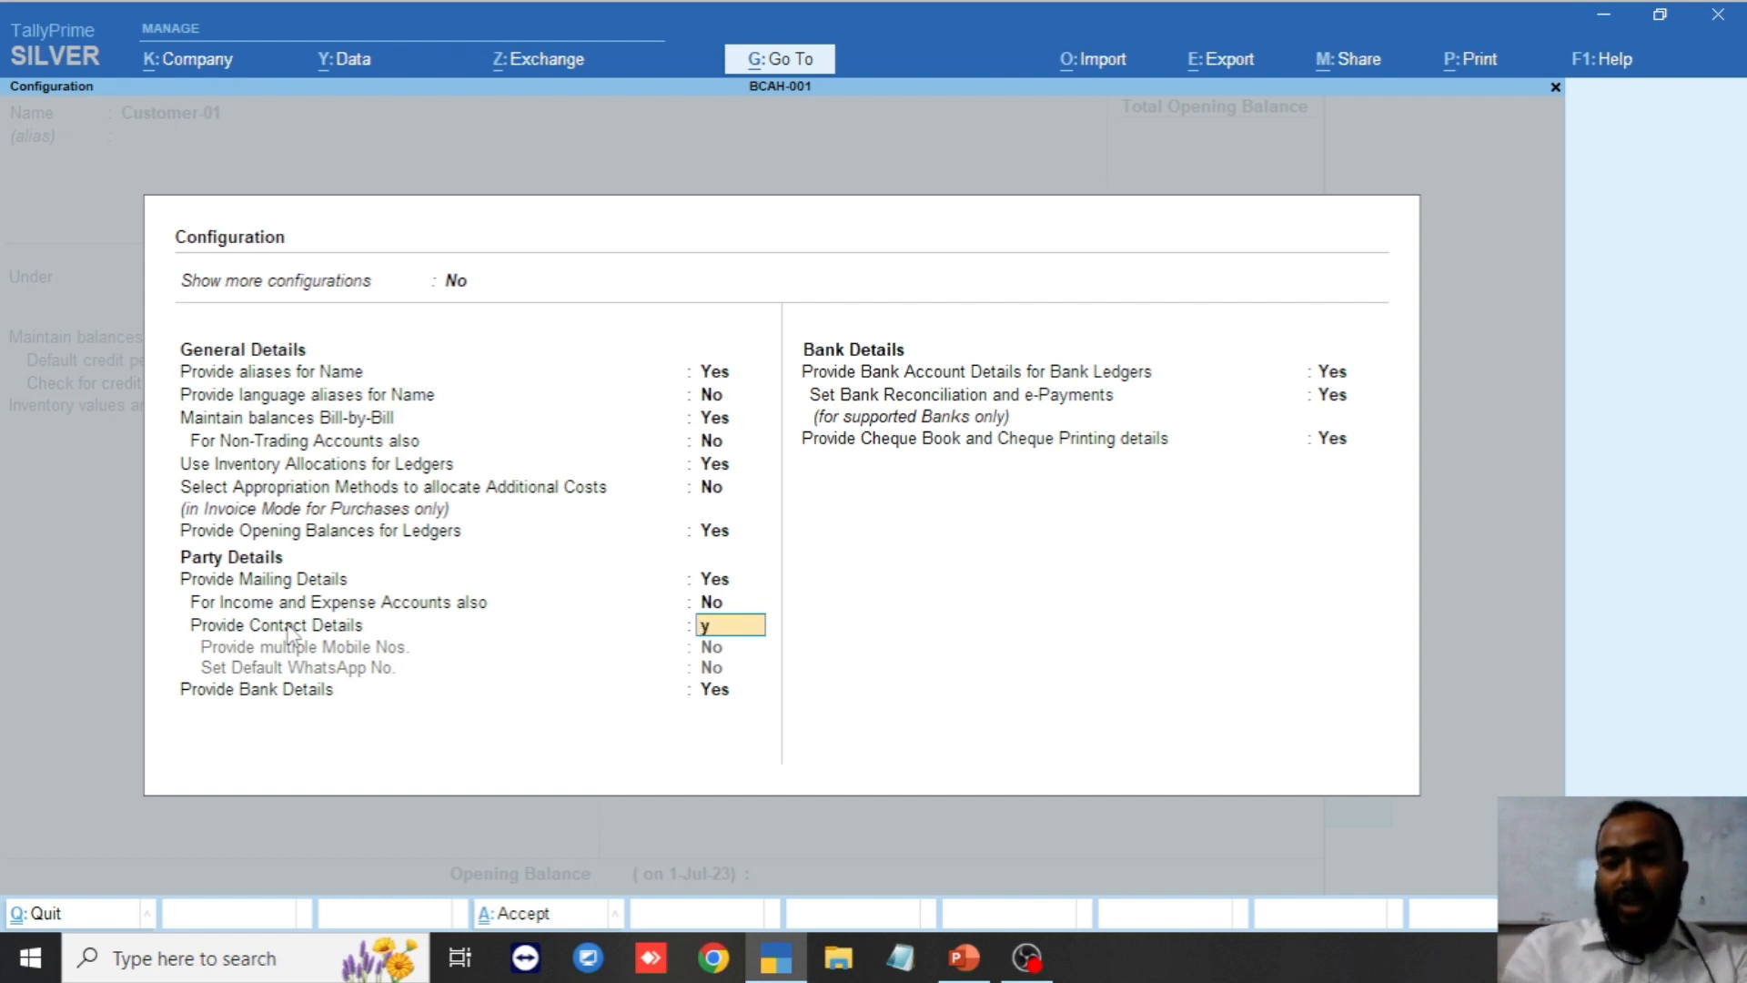
pyautogui.press('y')
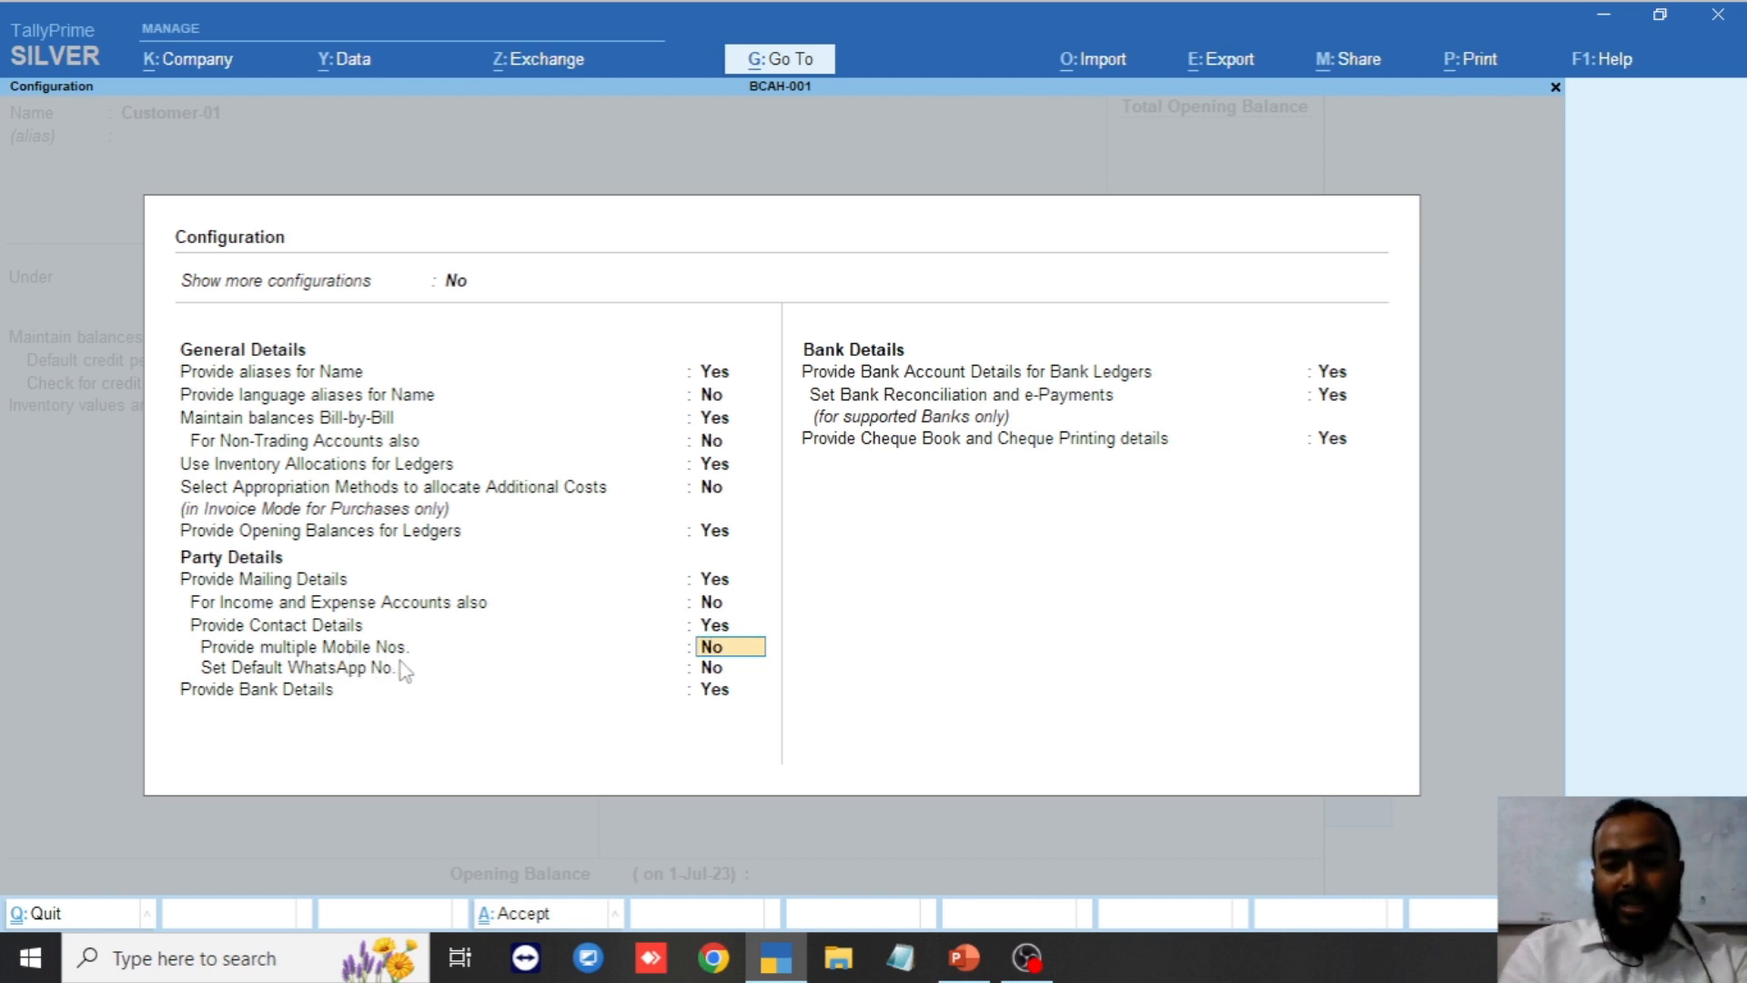
pyautogui.write('y')
pyautogui.press('Return')
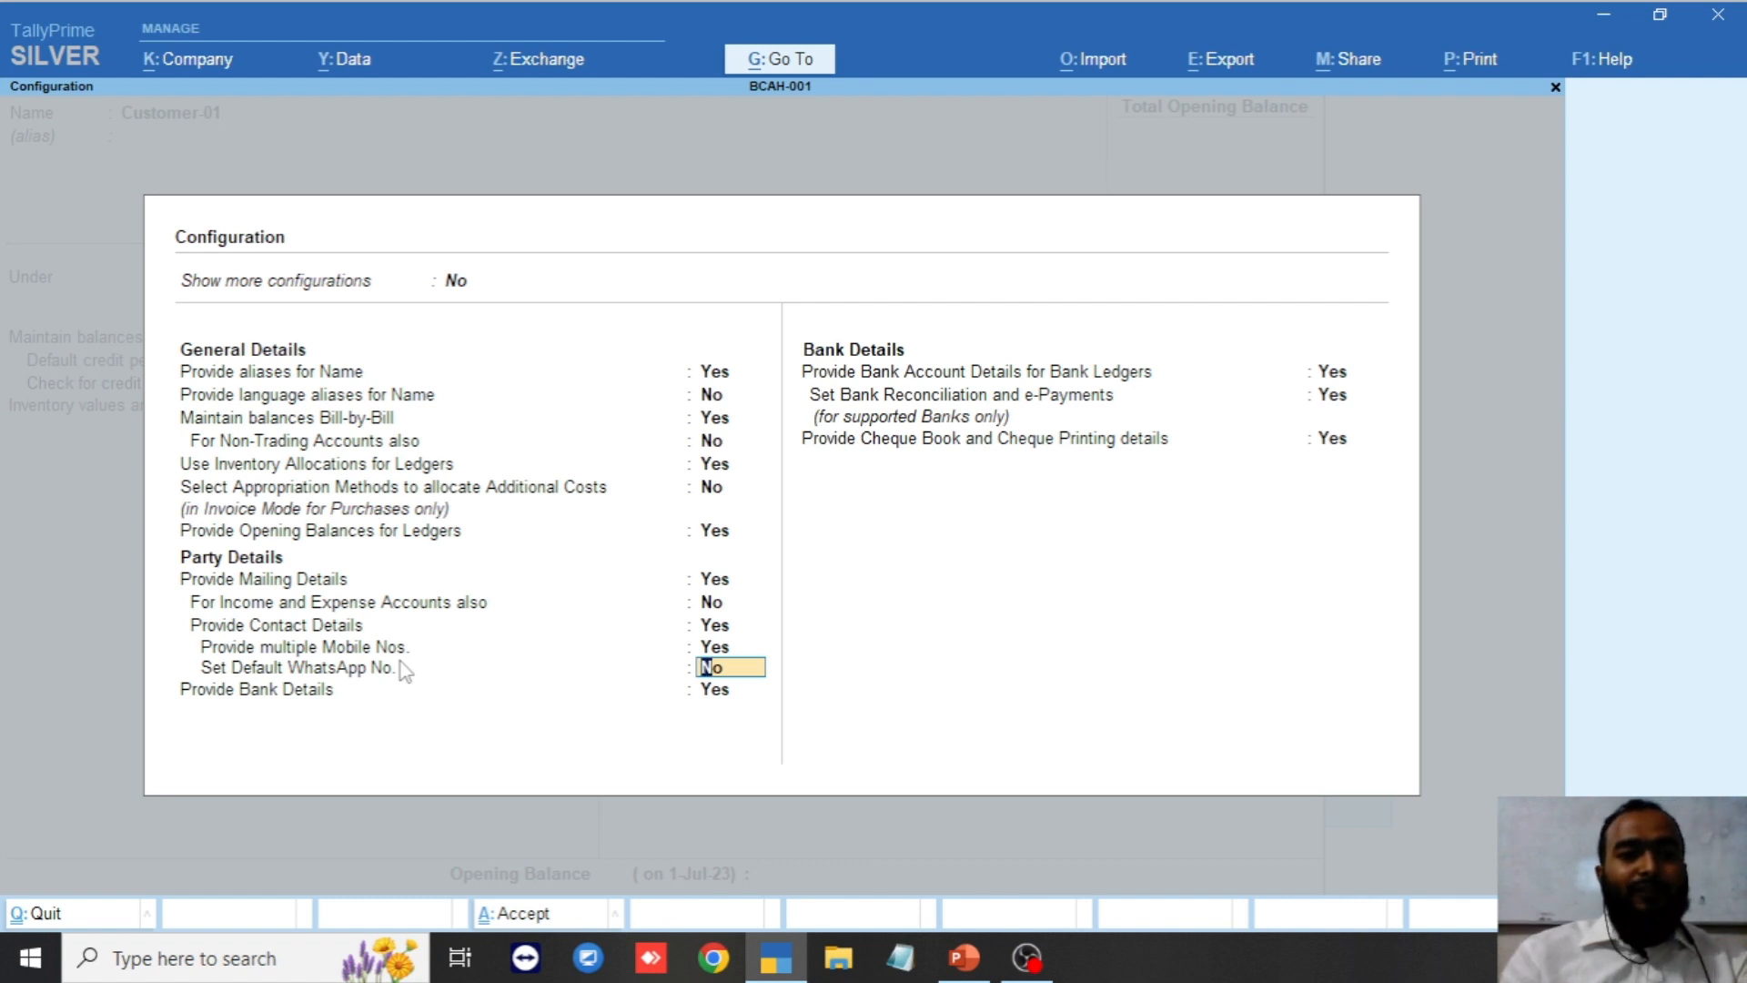
pyautogui.write('y')
pyautogui.press('Return')
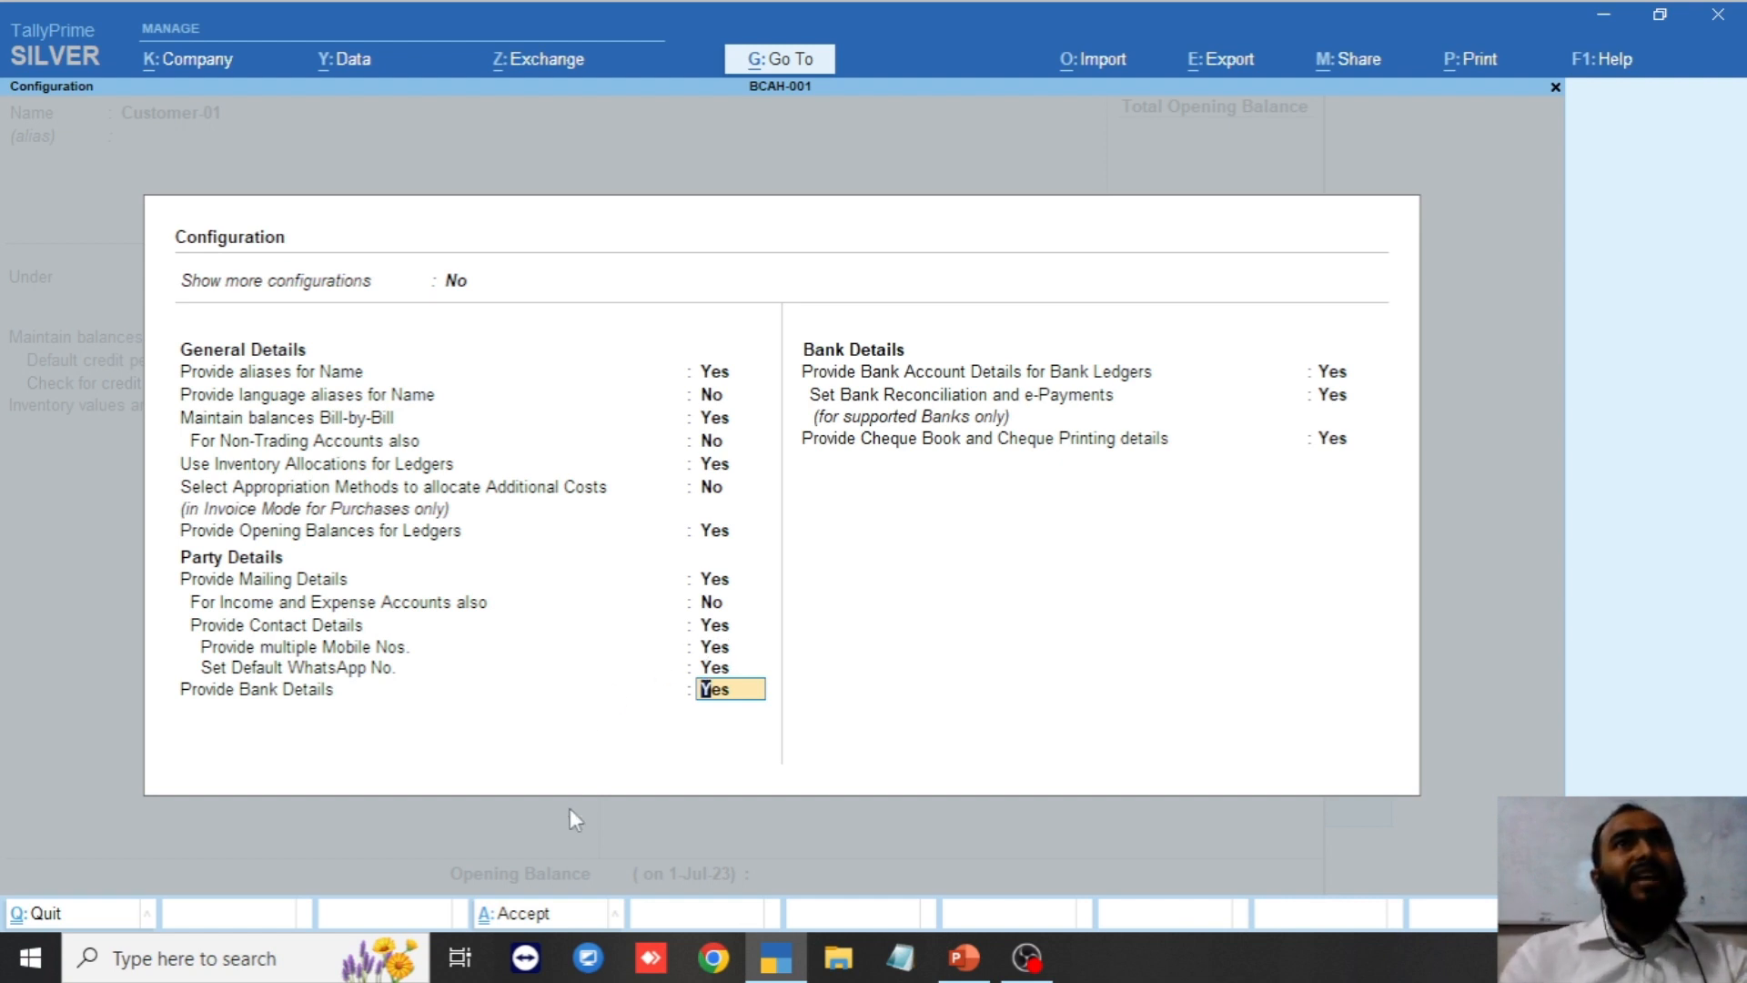
pyautogui.click(532, 912)
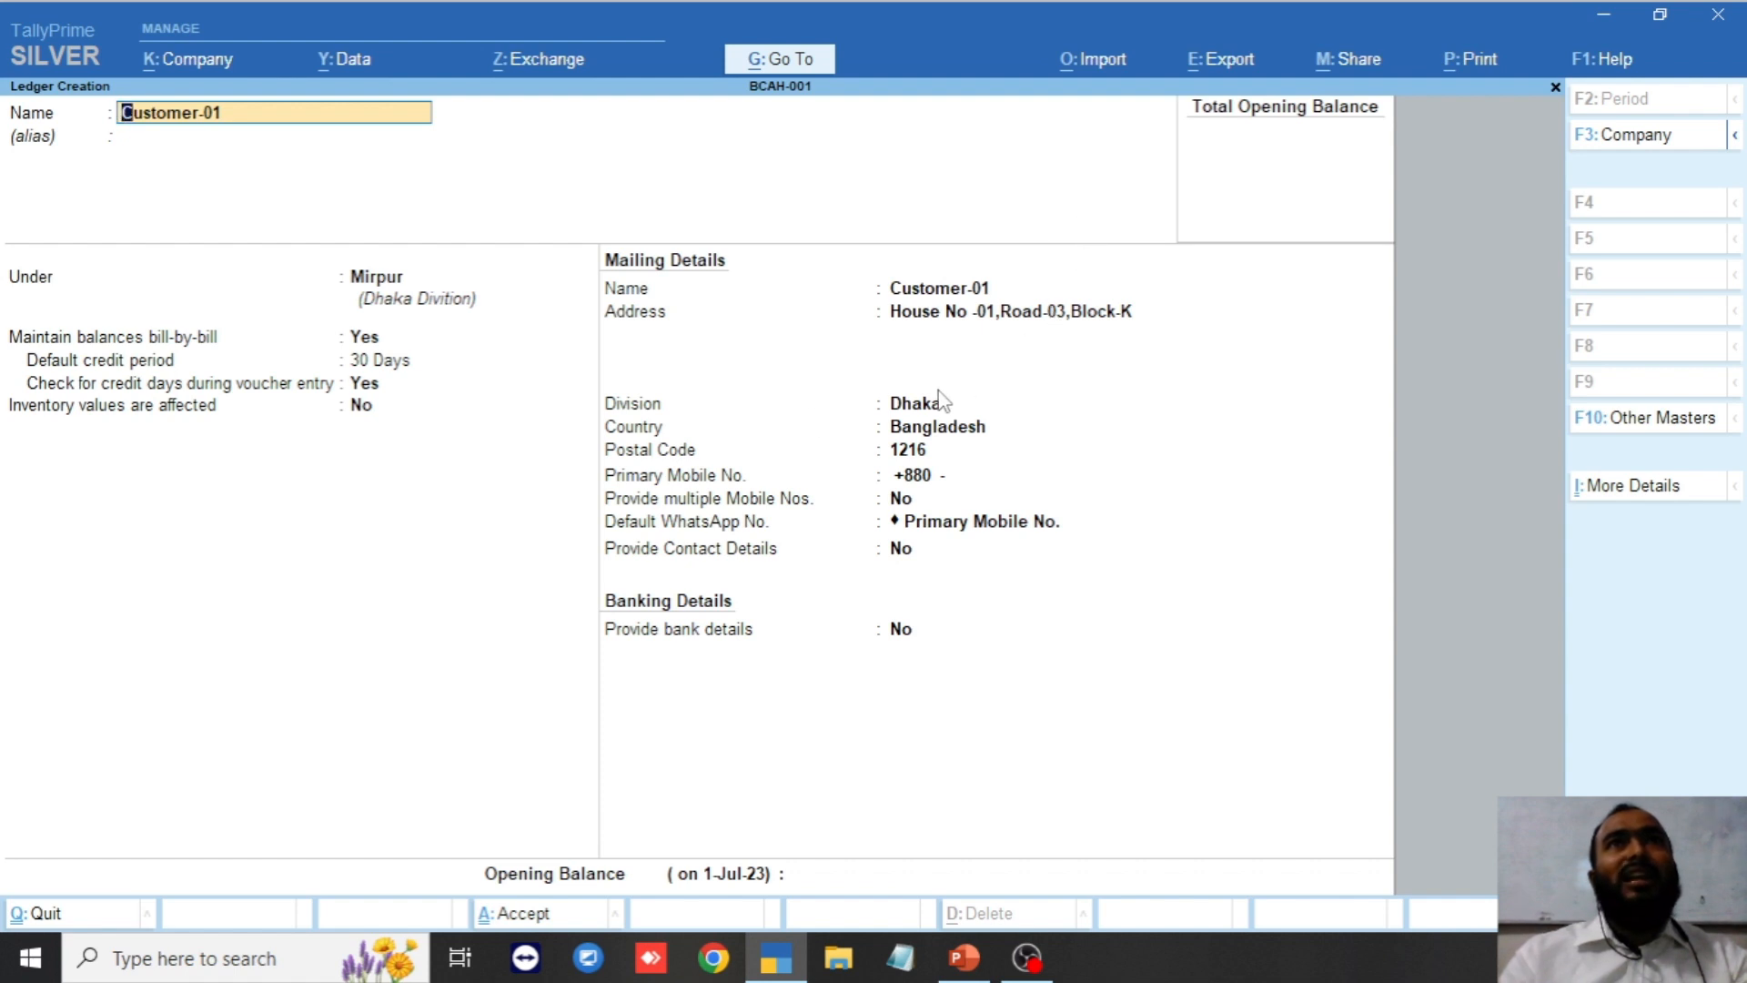
# Keep Dhaka as division, leave postal code, mobile and WhatsApp fields at defaults, reach Opening Balance.
pyautogui.click(925, 400)
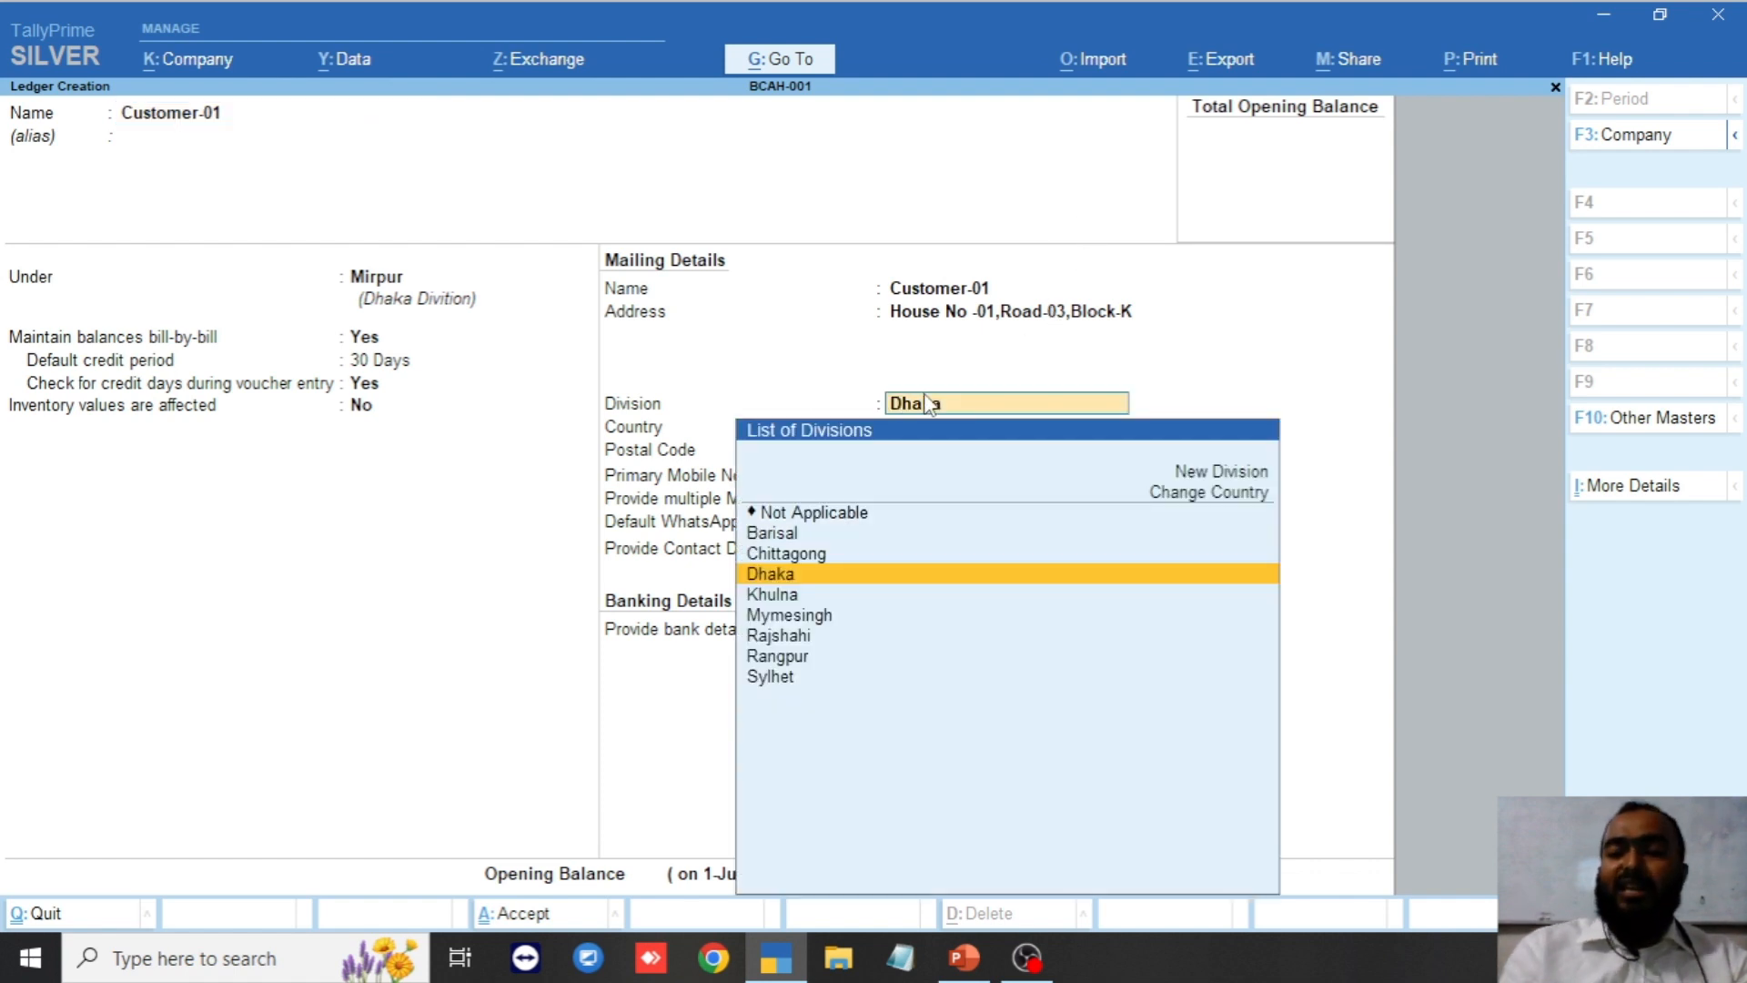
pyautogui.press('Return')
pyautogui.press('Return')
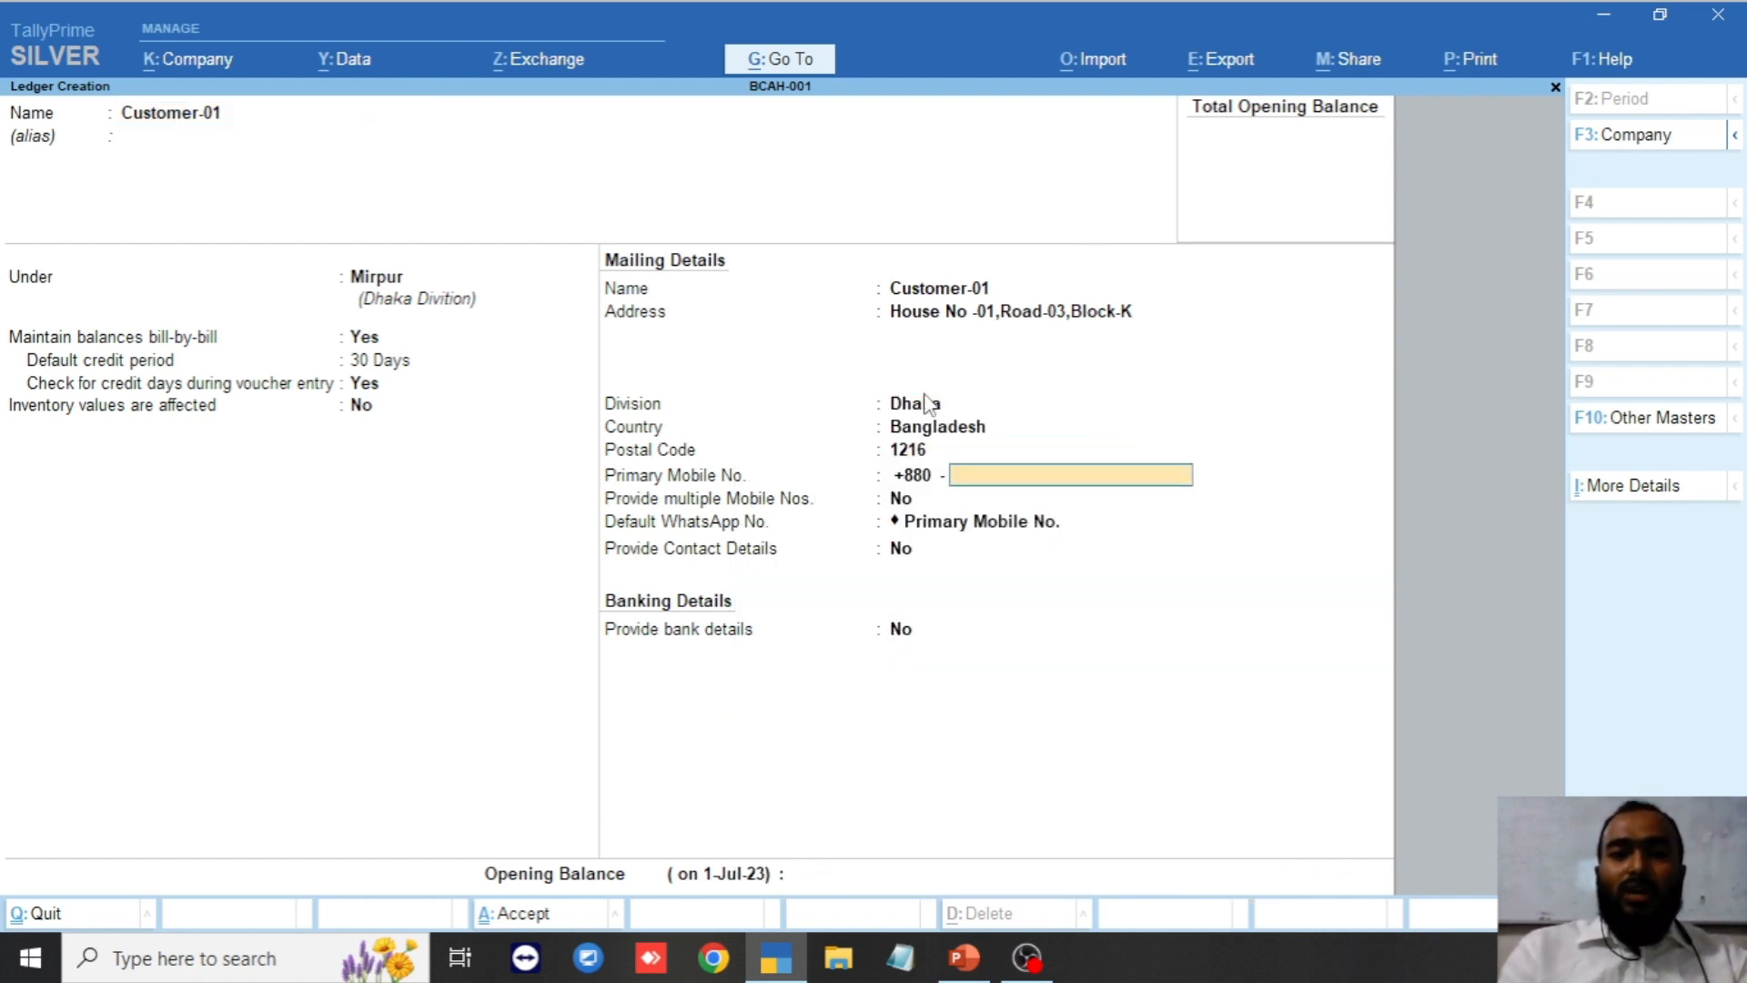
pyautogui.press('Return')
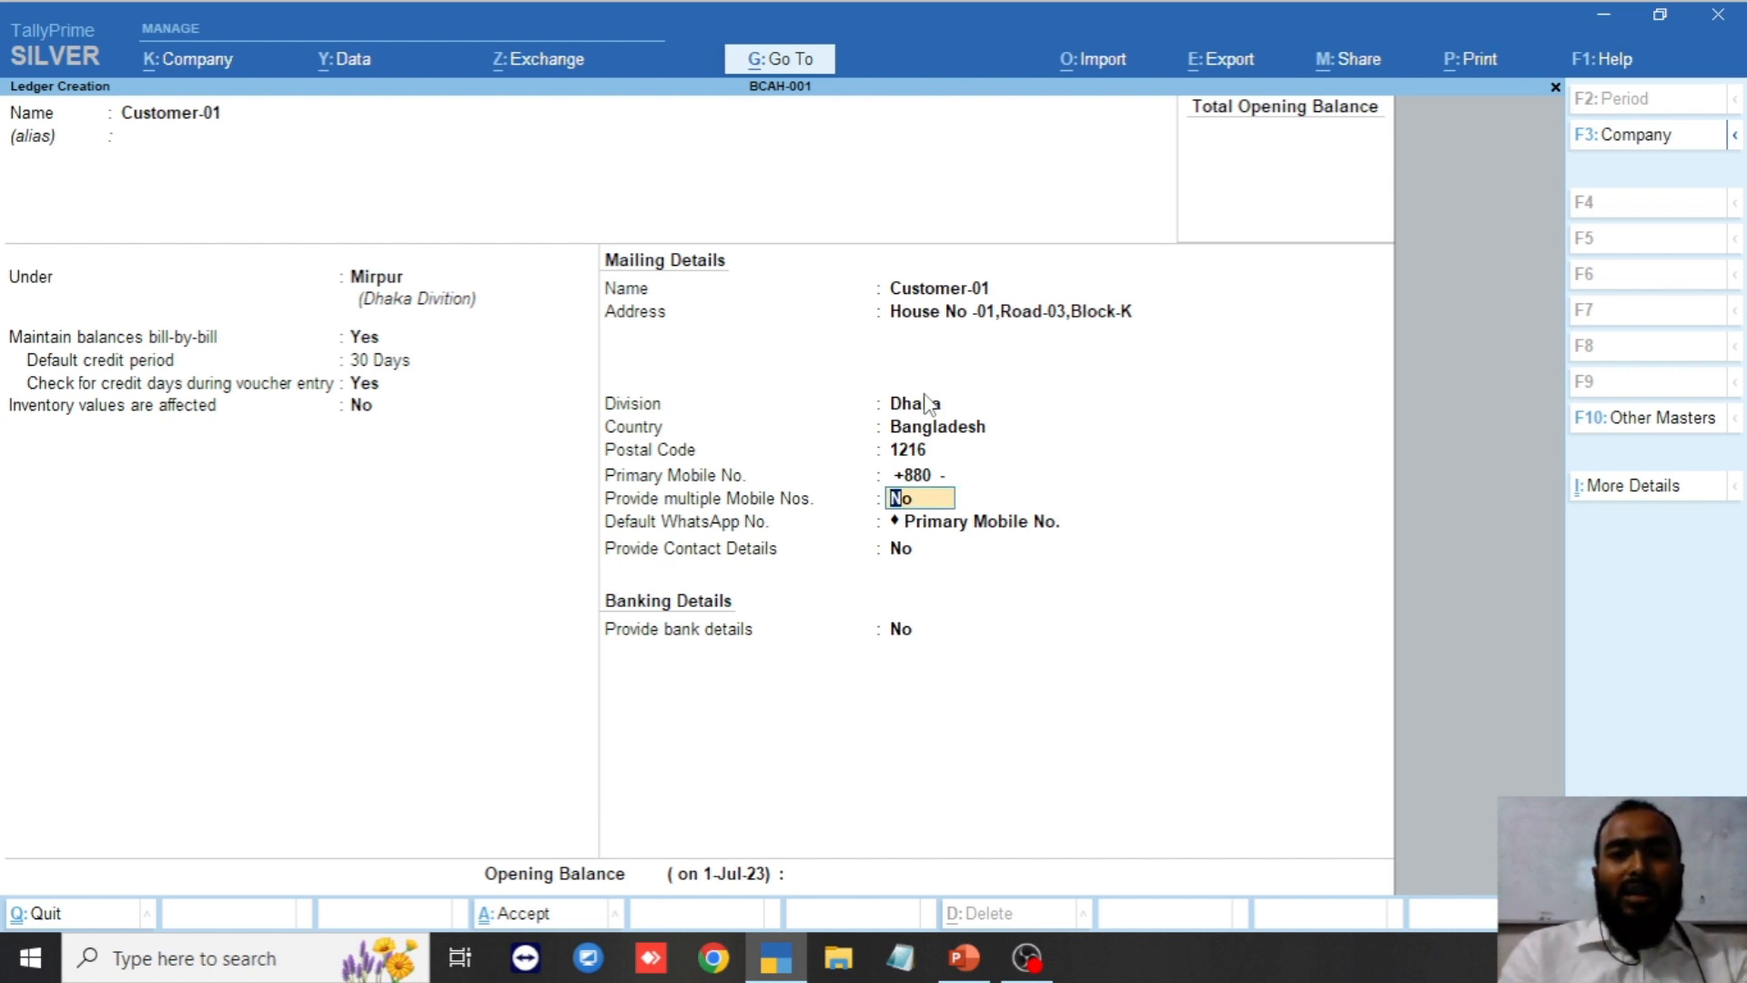
pyautogui.press('Return')
pyautogui.press('Return')
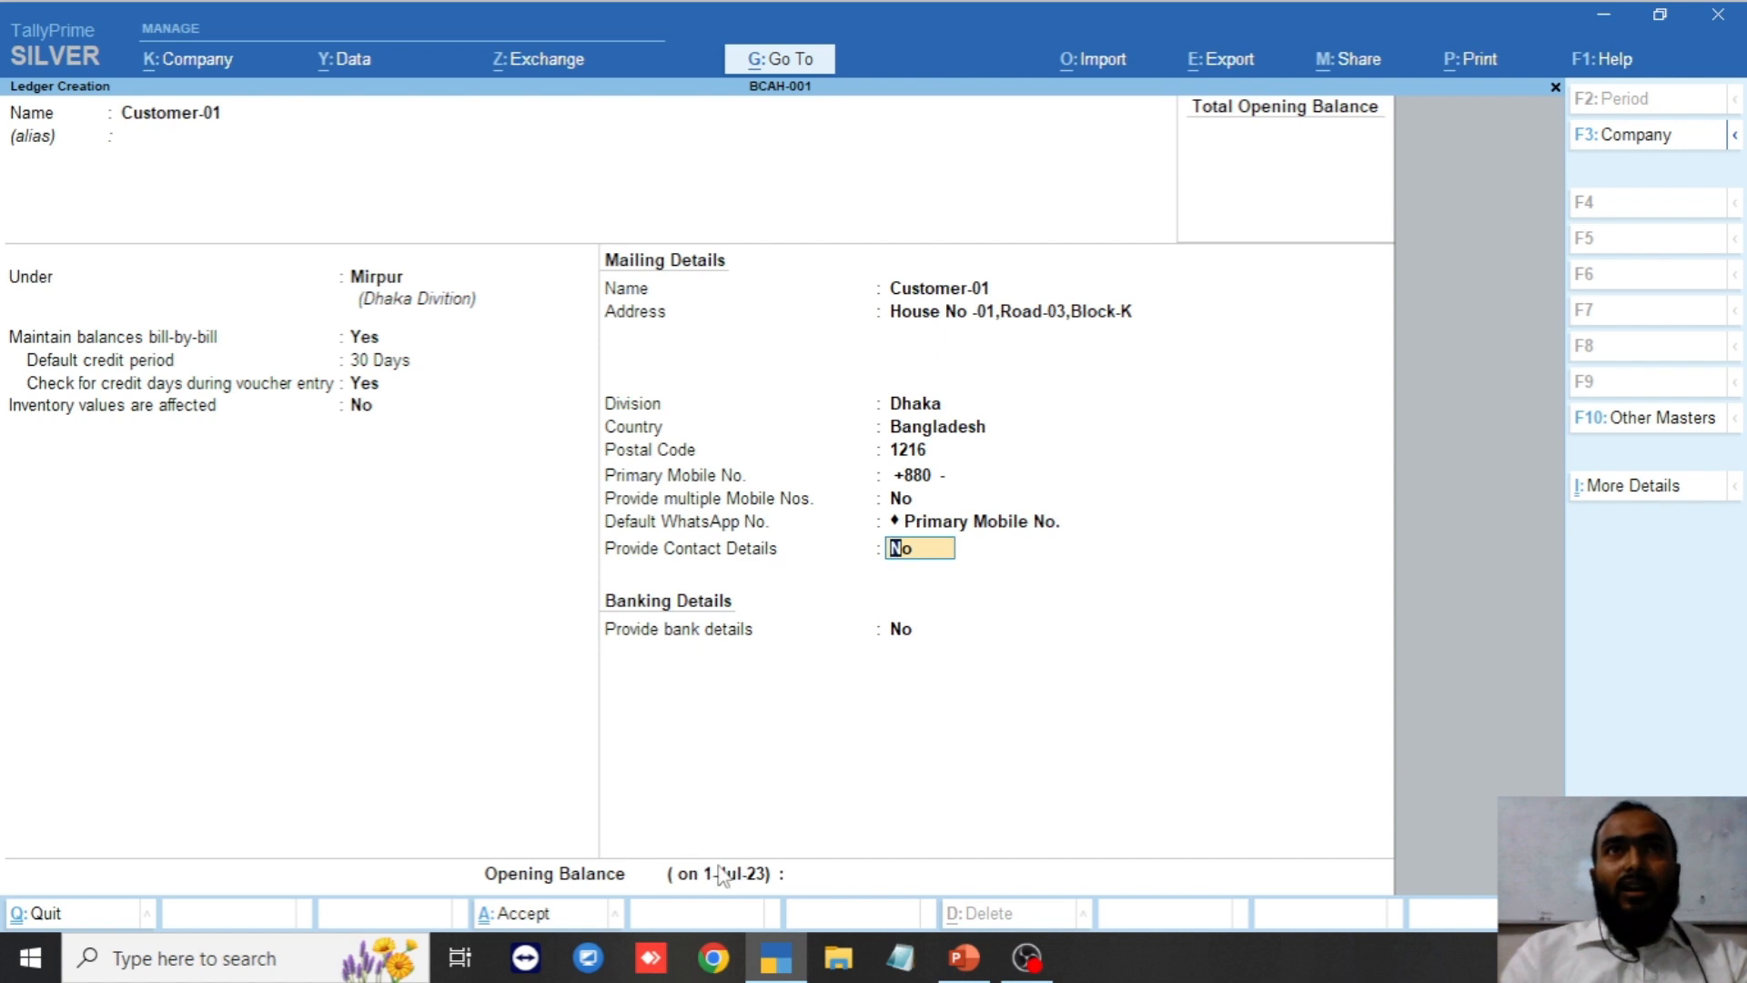
pyautogui.click(813, 876)
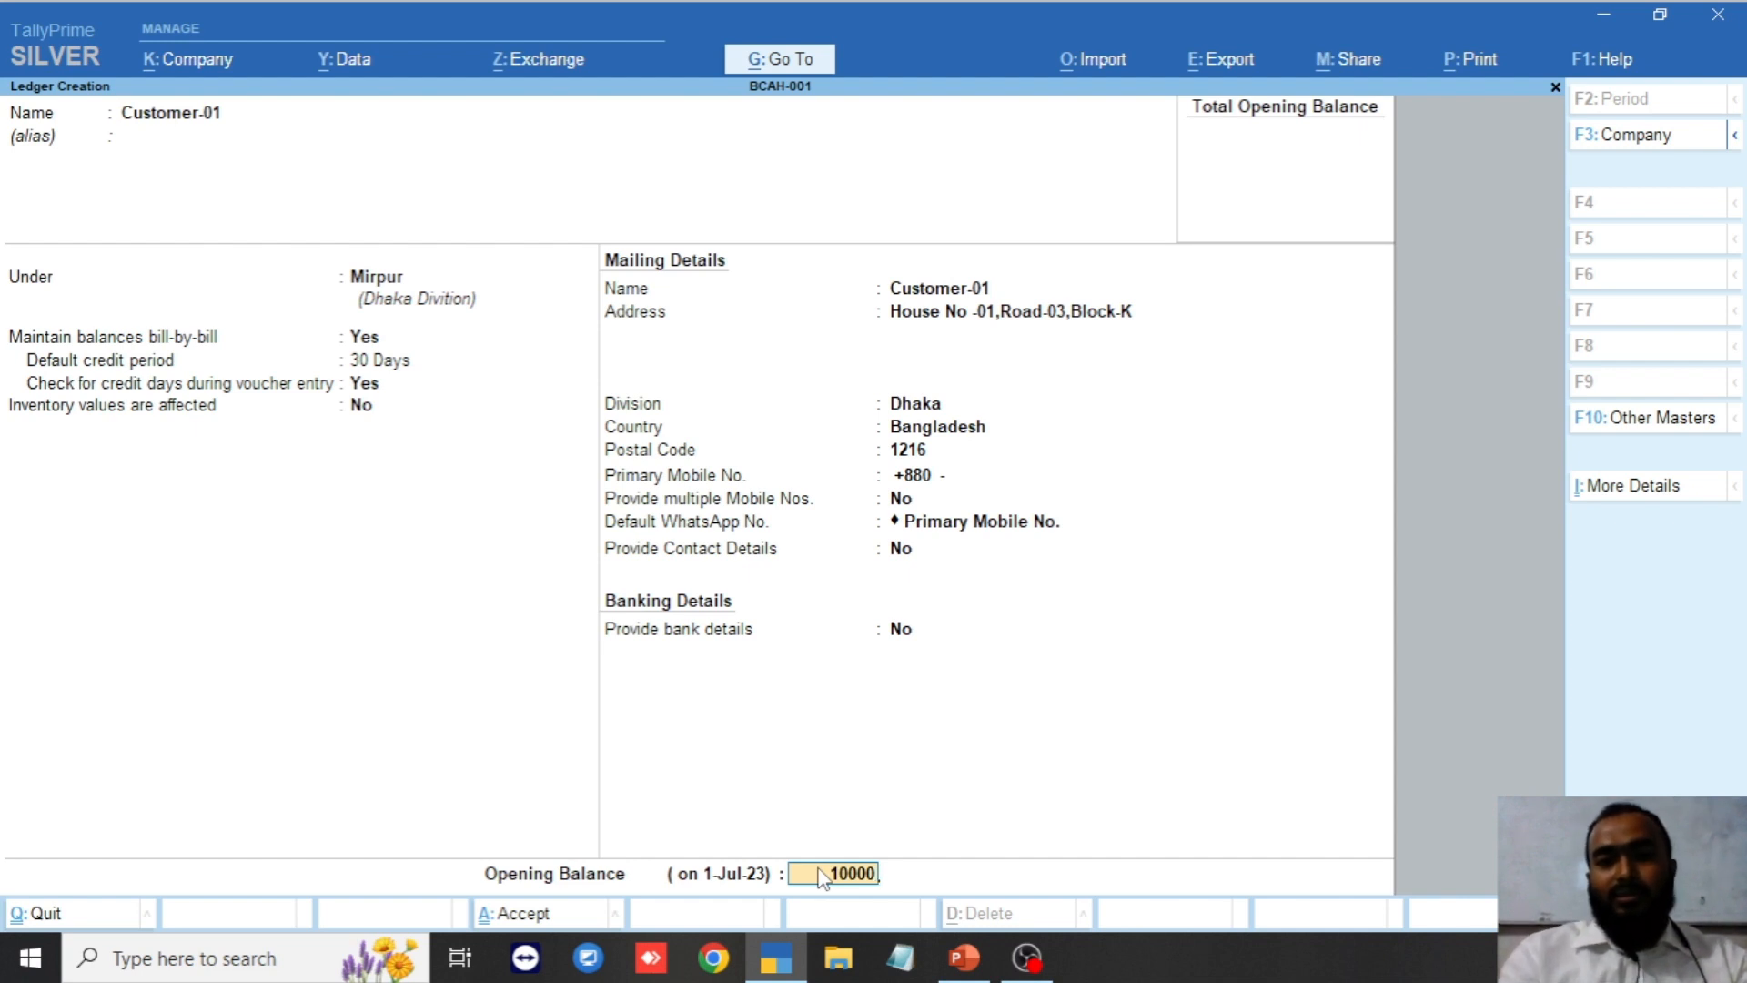
# Enter 10000 as Customer-01's opening balance, keeping it Dr.
pyautogui.press('Return')
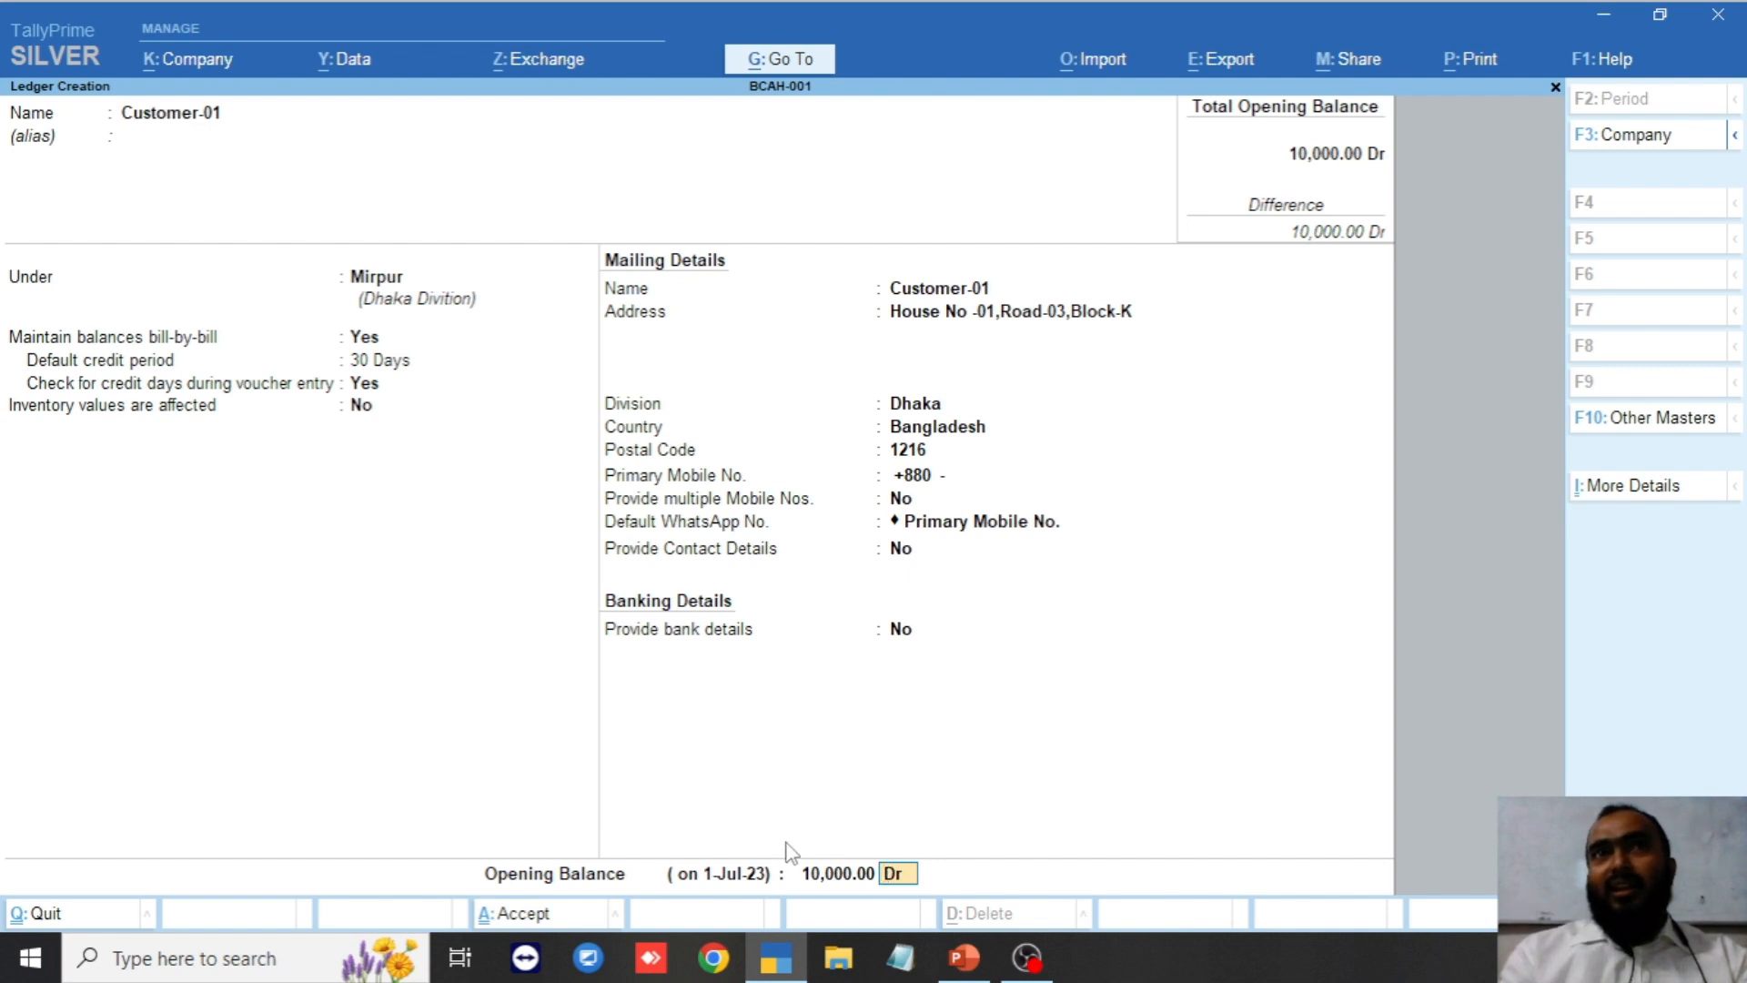
pyautogui.click(828, 875)
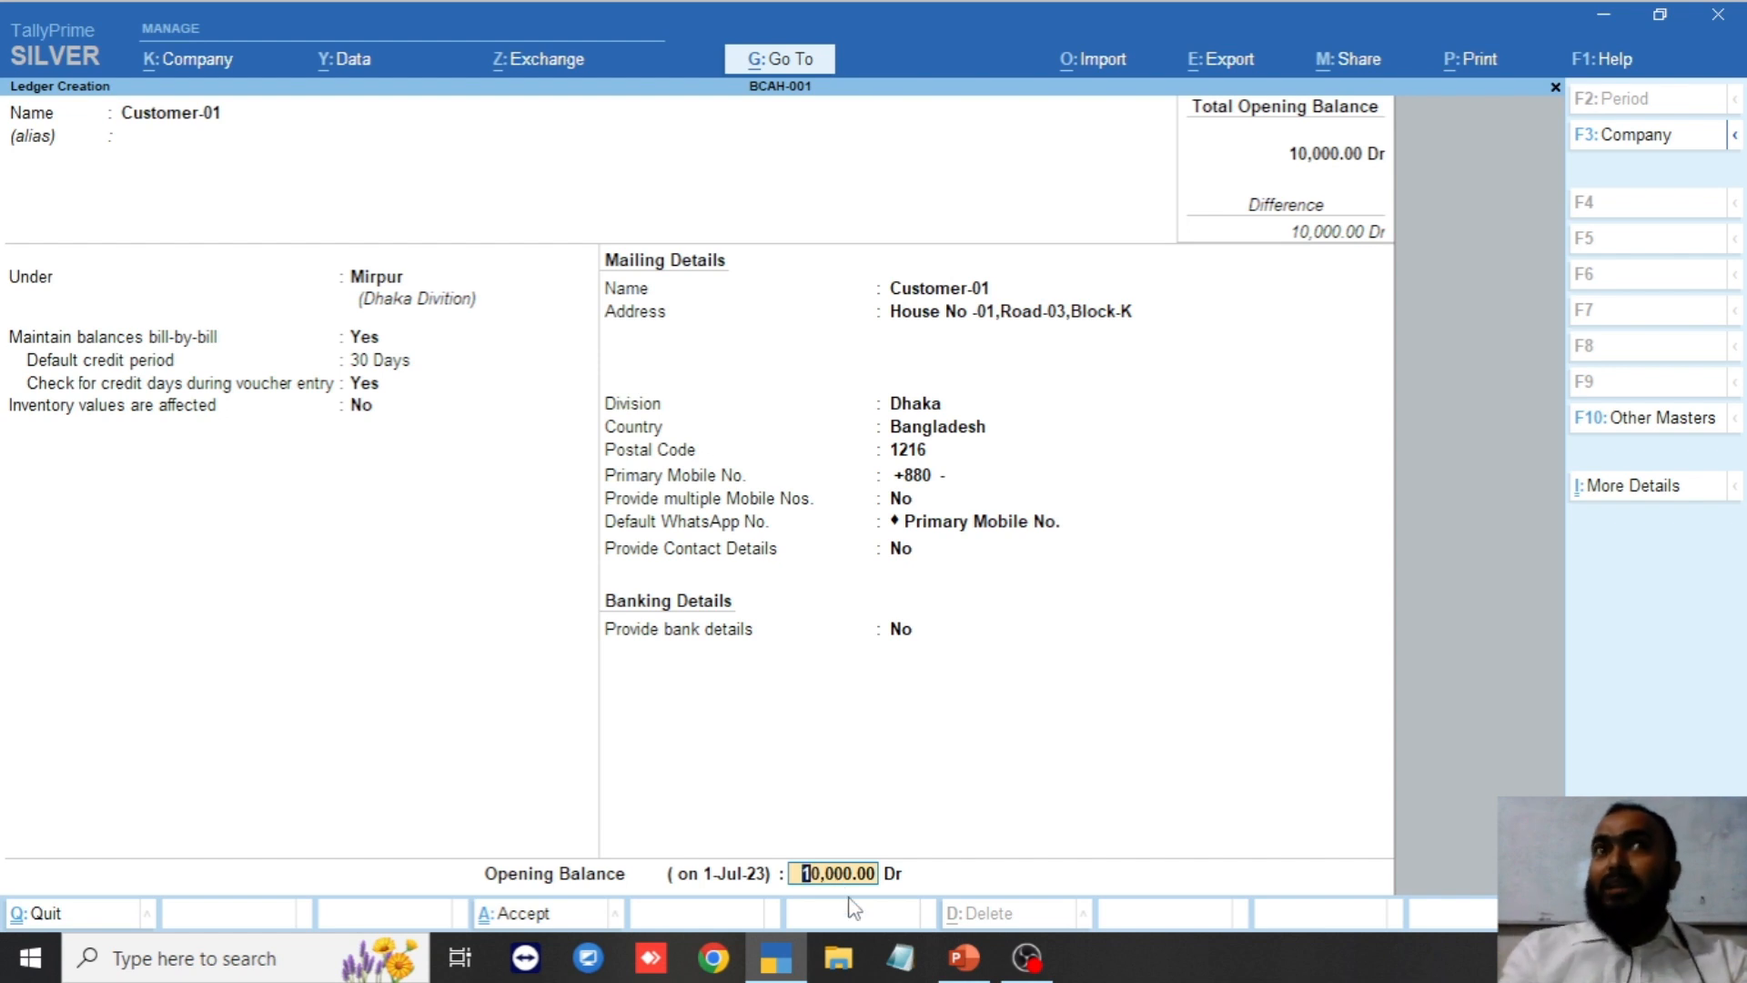
pyautogui.press('Return')
pyautogui.press('Return')
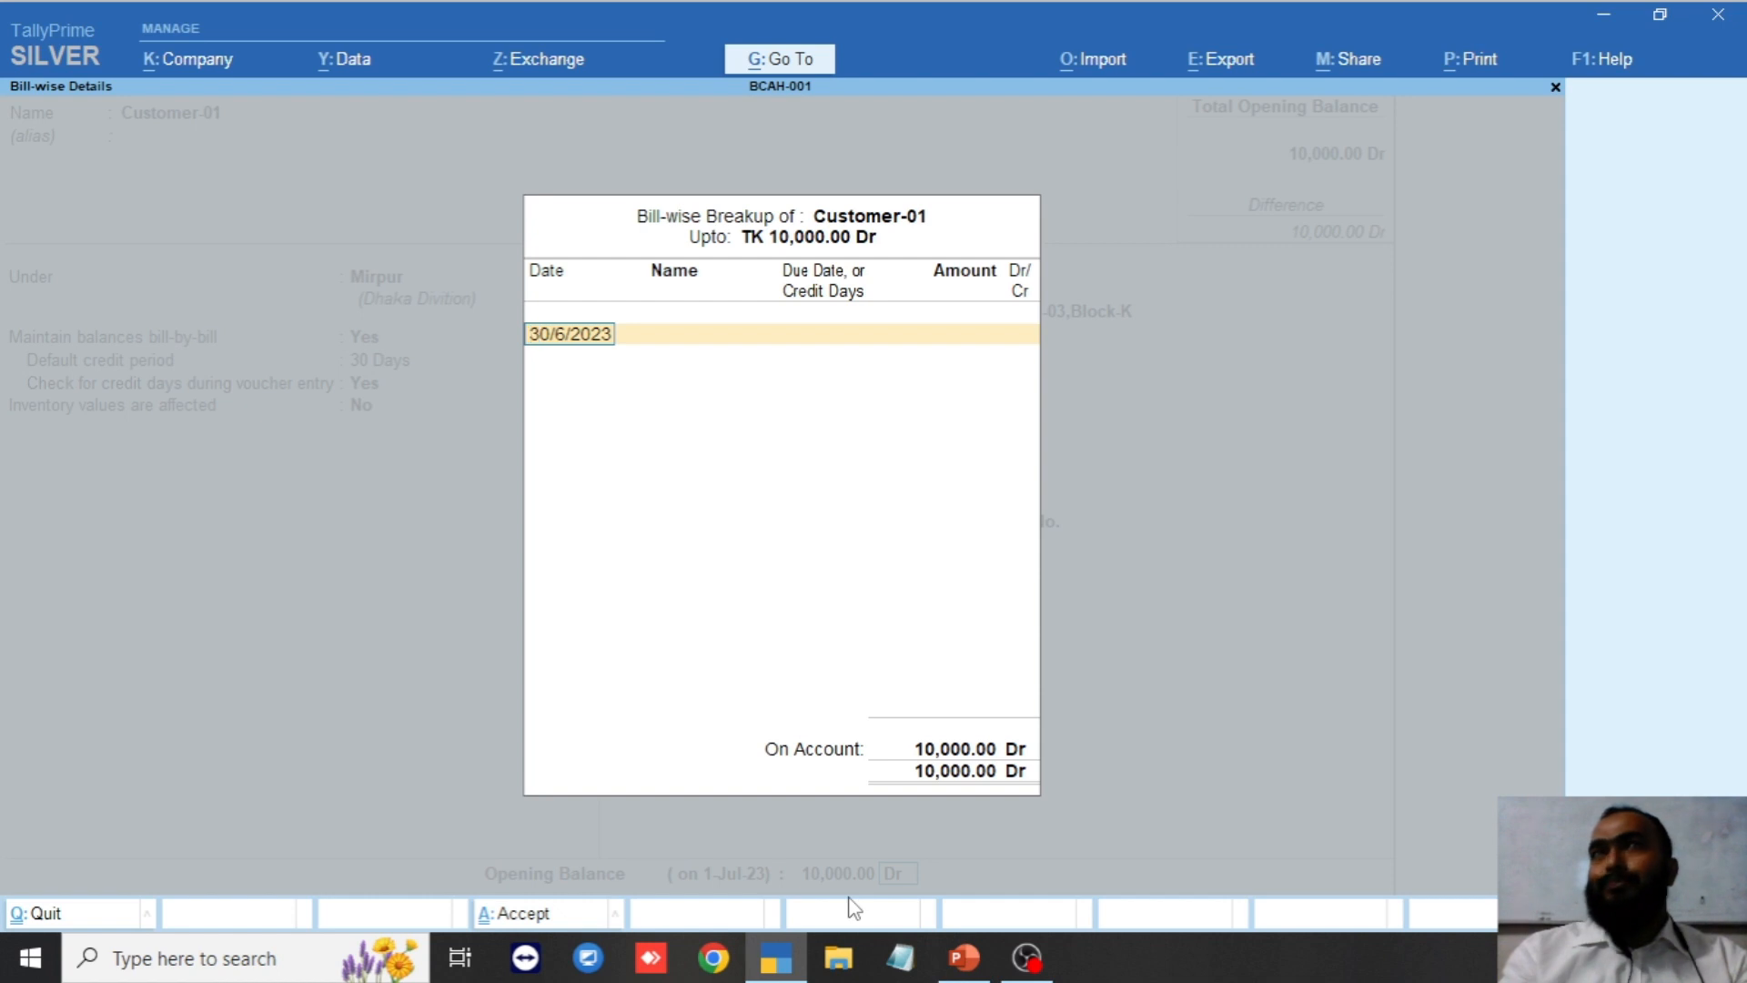
# Add a bill named Closing dated 30/6/2023 for 10,000.00 Dr in the bill-wise breakup.
pyautogui.press('Return')
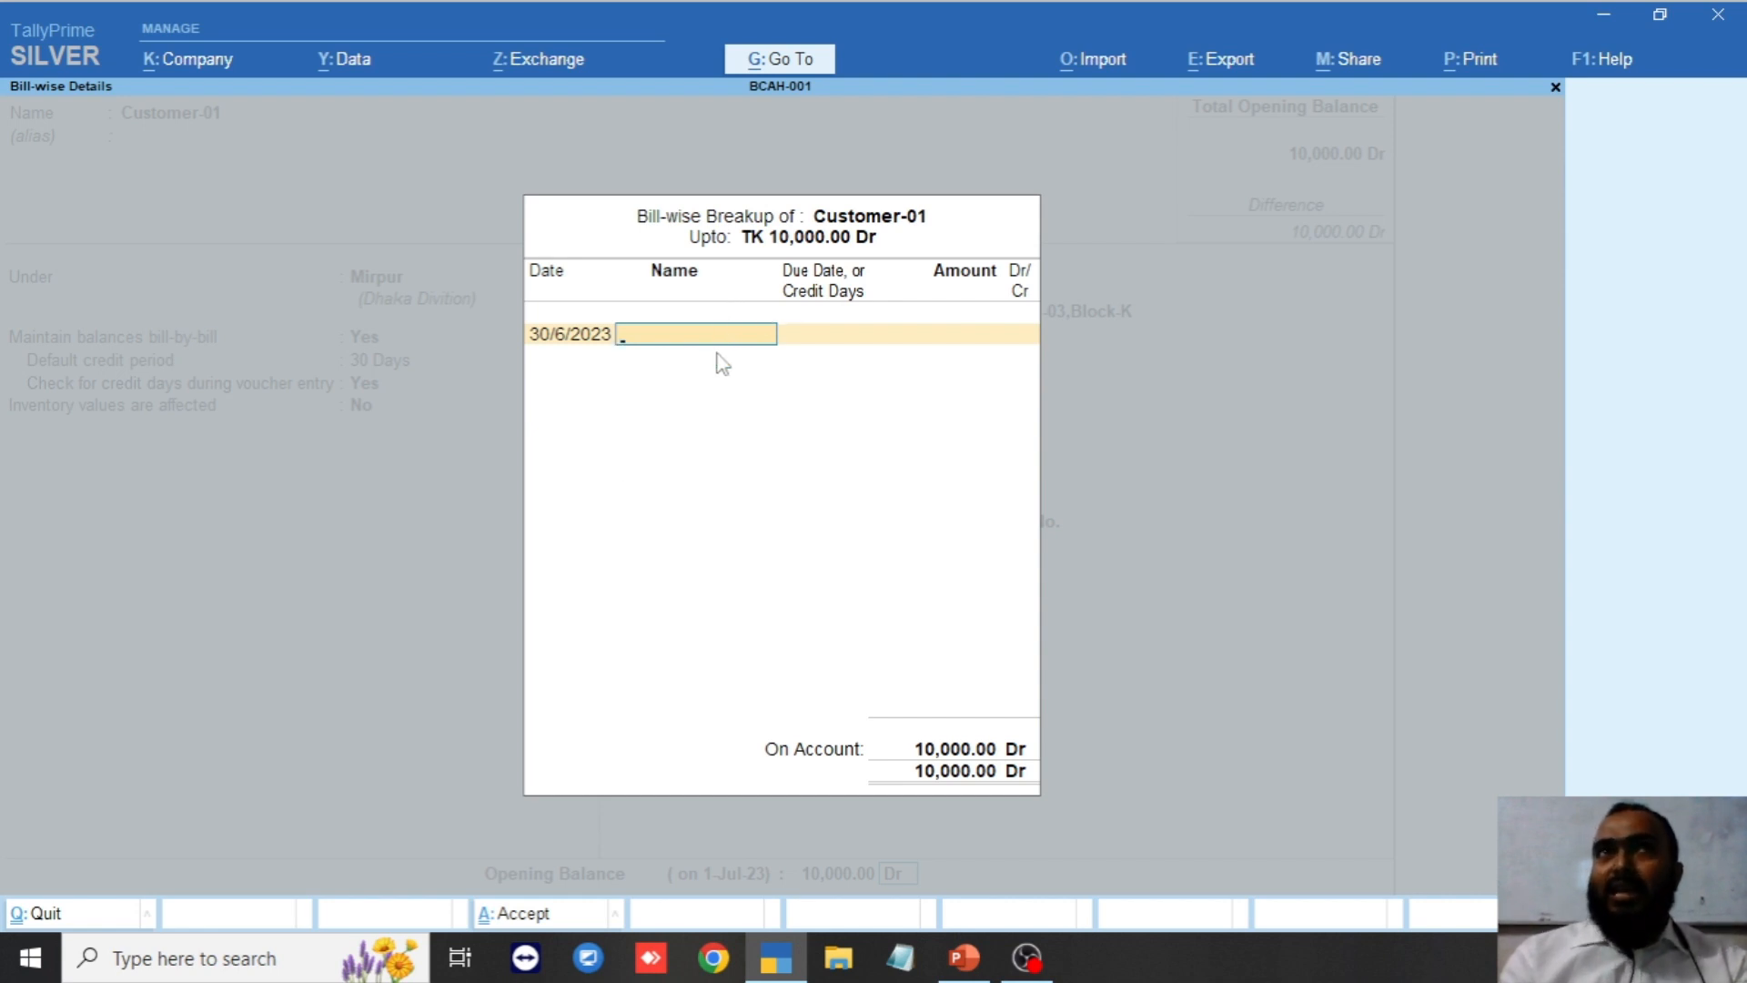
pyautogui.write('Closing')
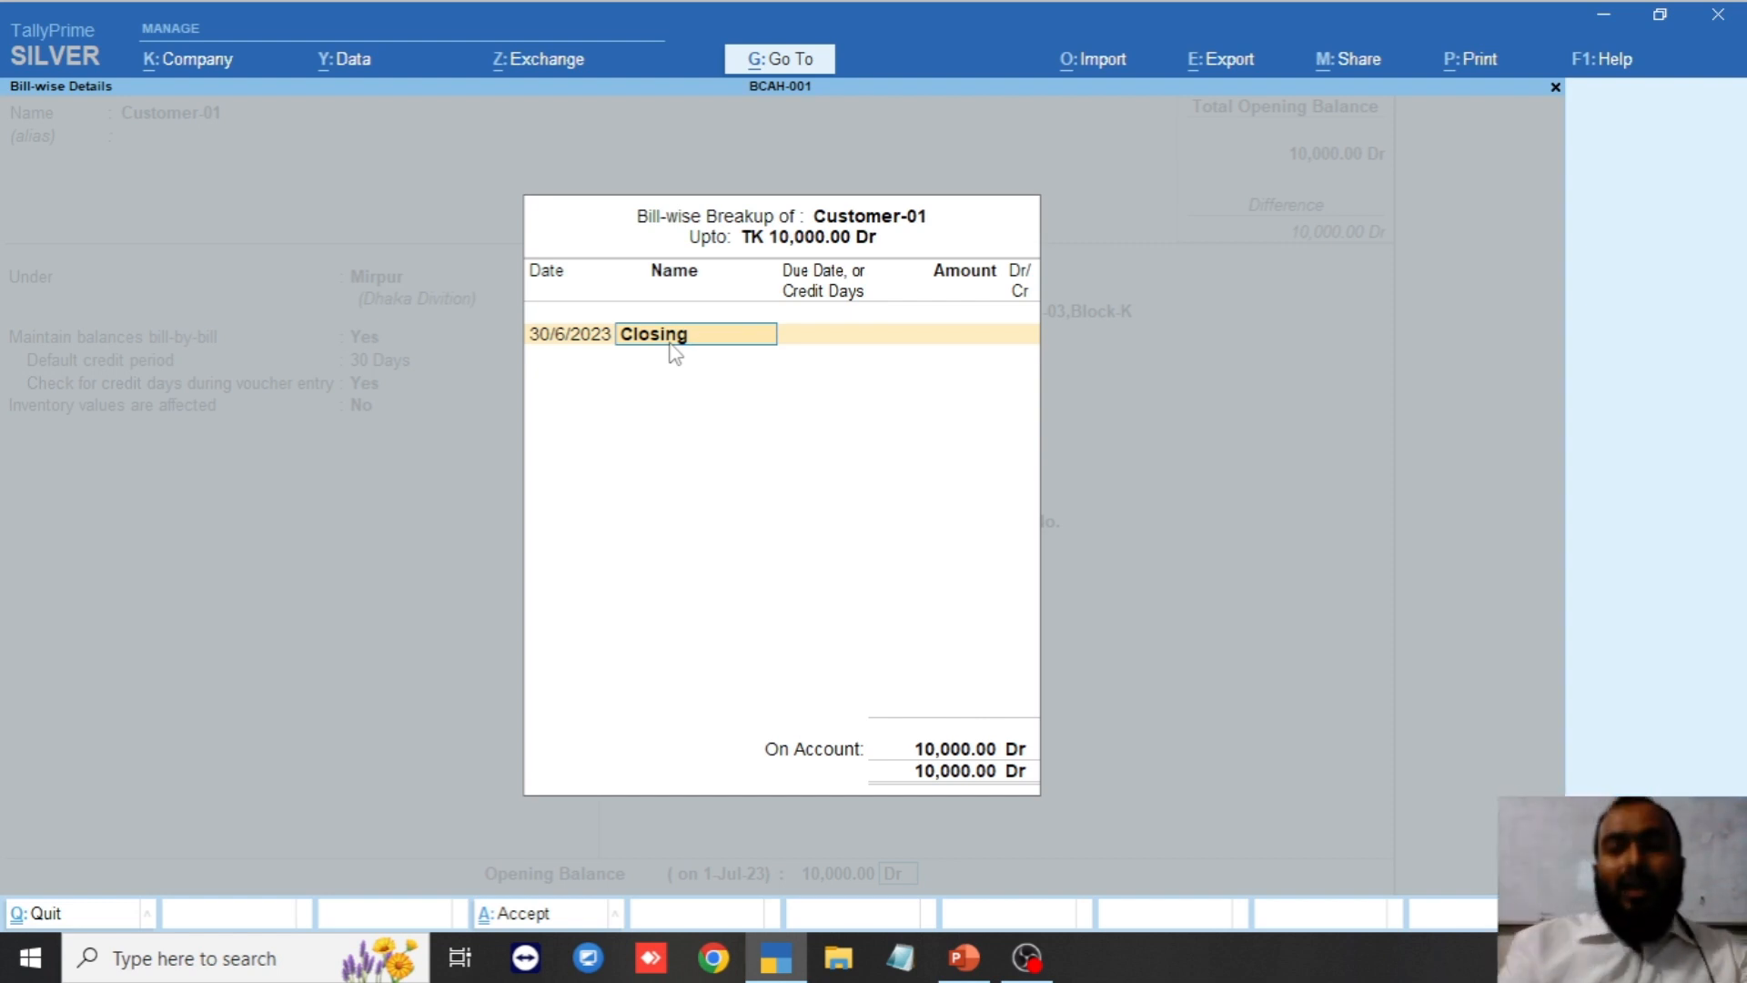
pyautogui.press('Return')
pyautogui.press('Return')
pyautogui.press('Return')
pyautogui.press('Return')
pyautogui.press('Return')
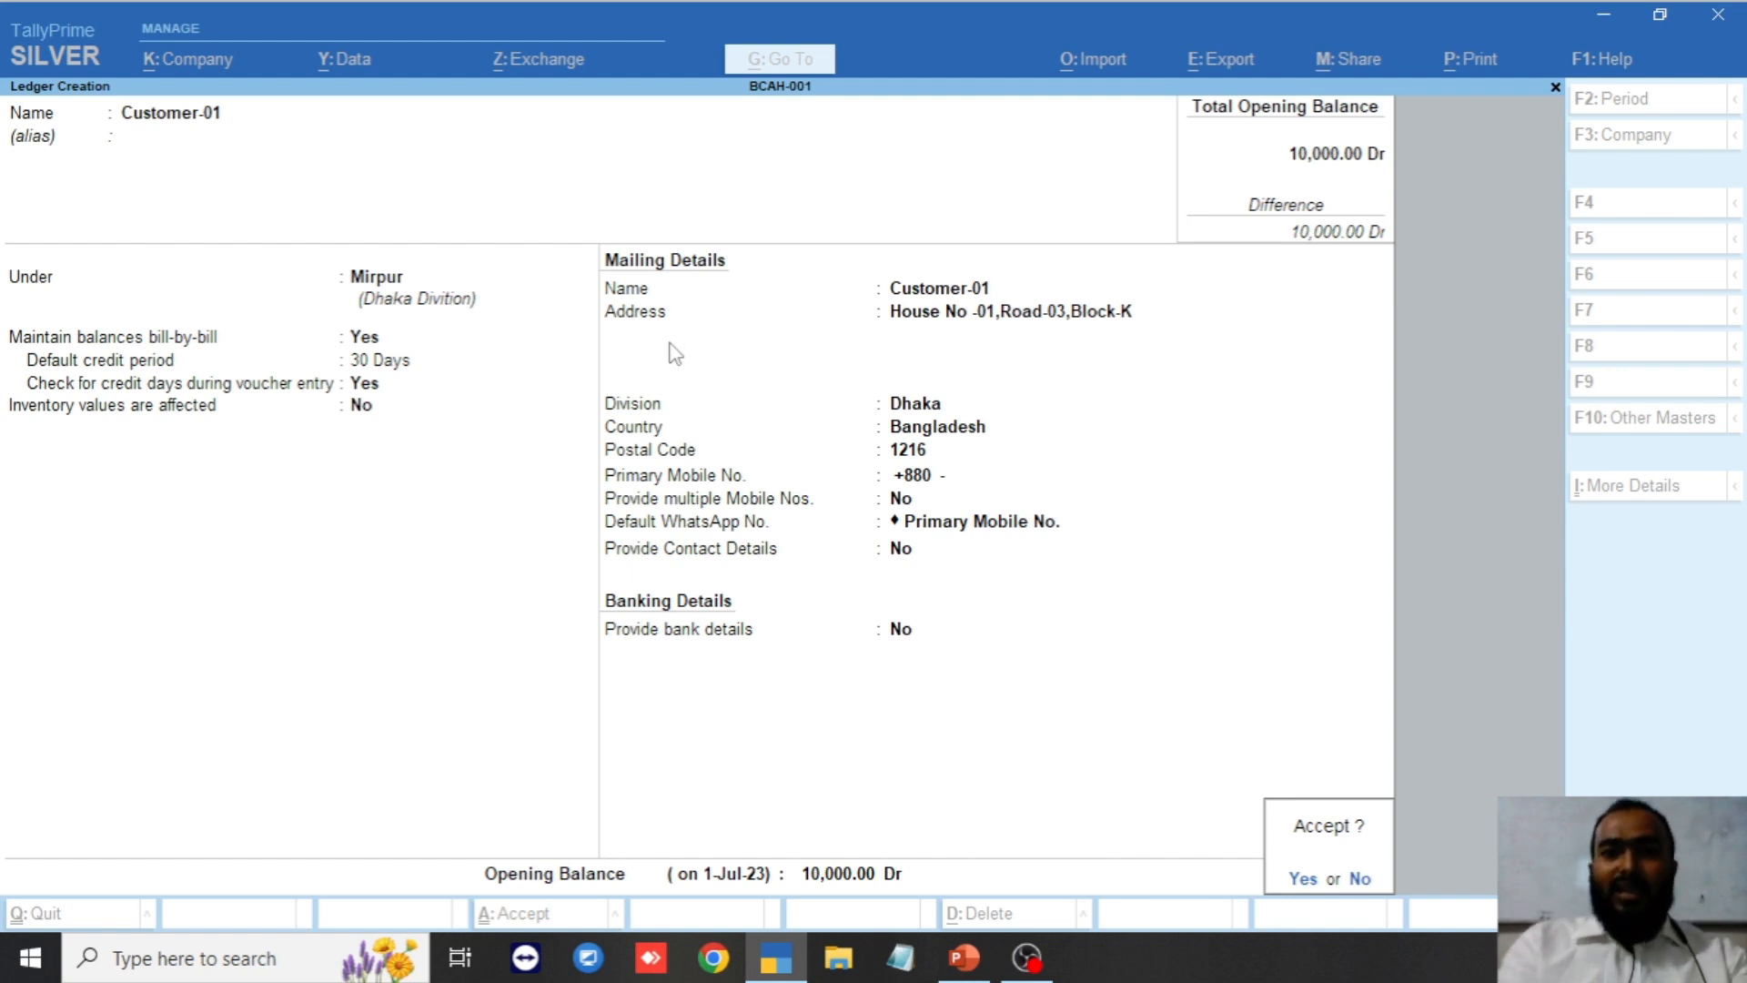
# Save Customer-01's ledger and list existing ledgers under Alter > Ledger.
pyautogui.press('y')
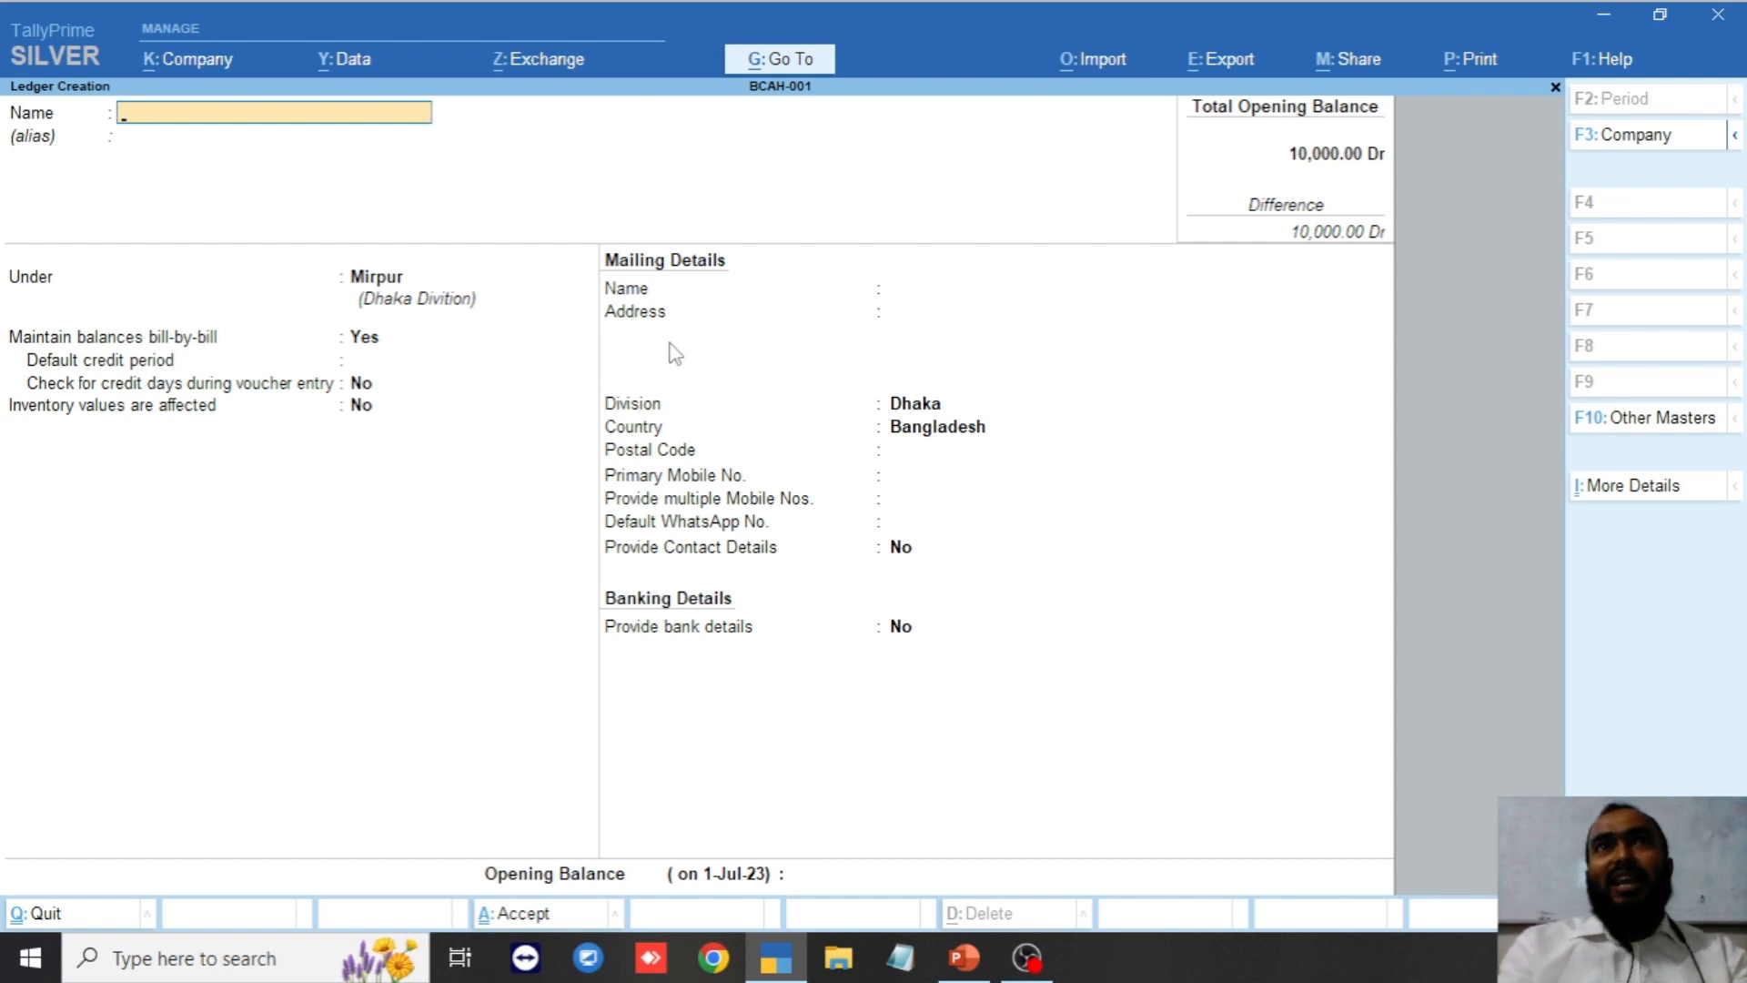
pyautogui.press('Escape')
pyautogui.press('Escape')
pyautogui.press('Down')
pyautogui.press('Down')
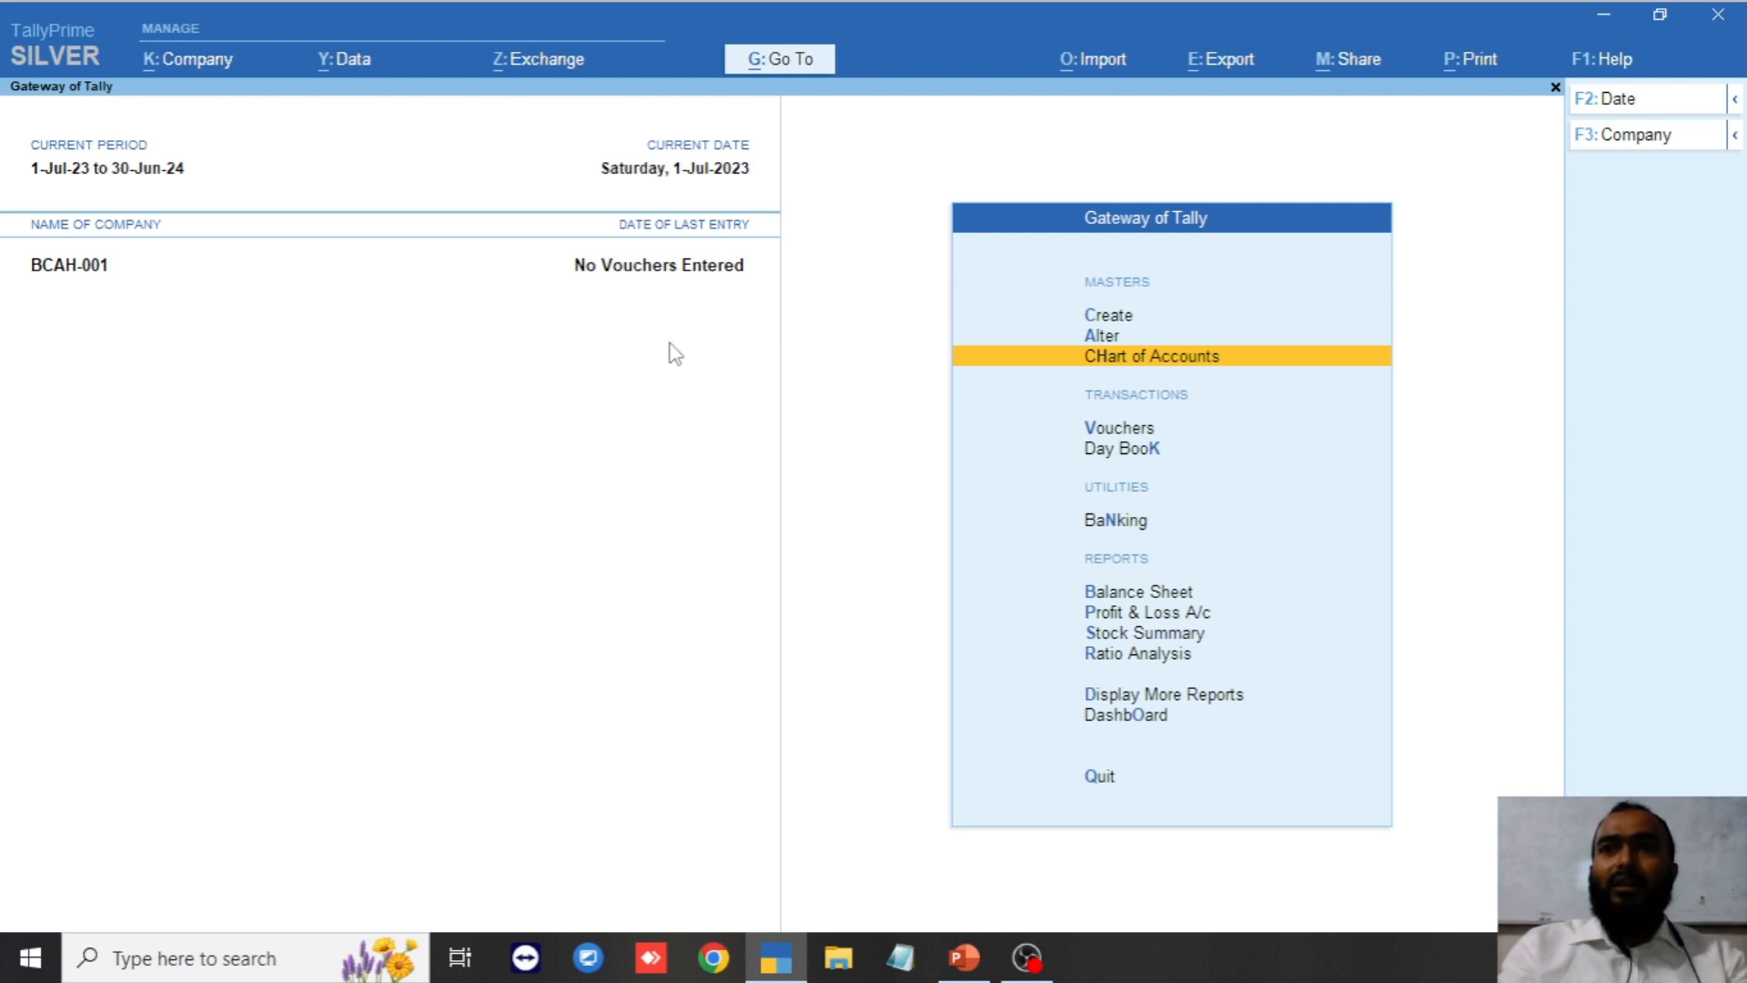
pyautogui.press('Up')
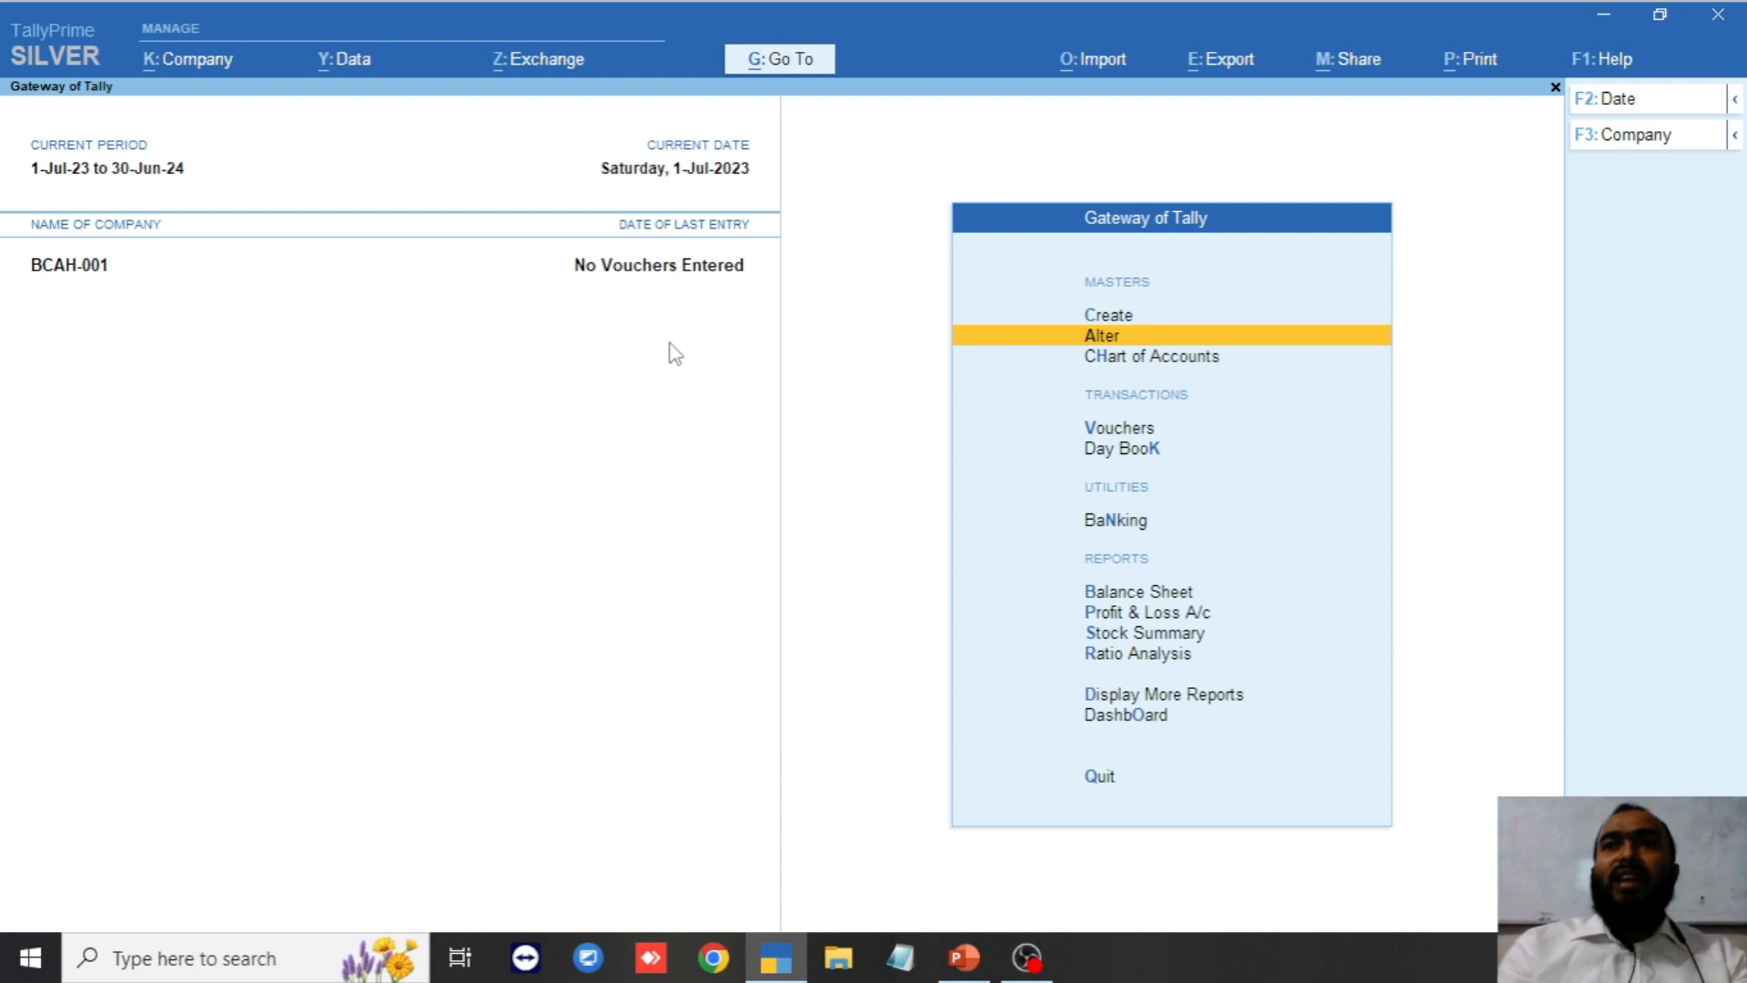
pyautogui.press('Return')
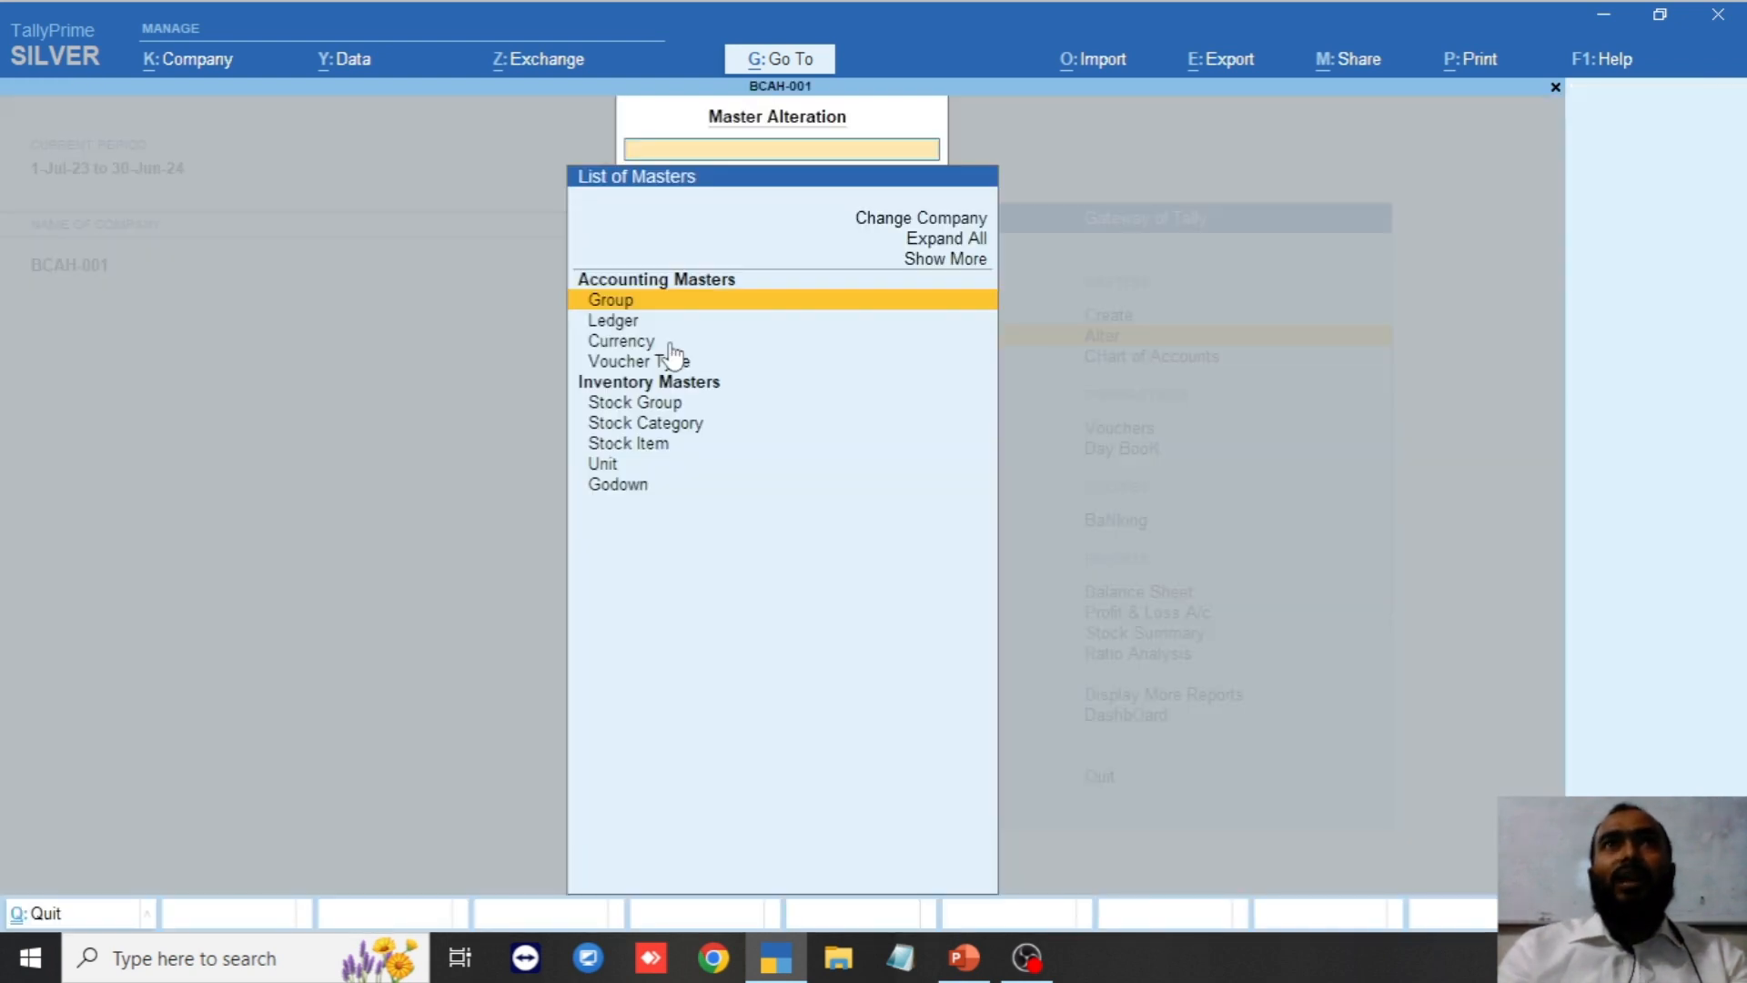
pyautogui.press('Down')
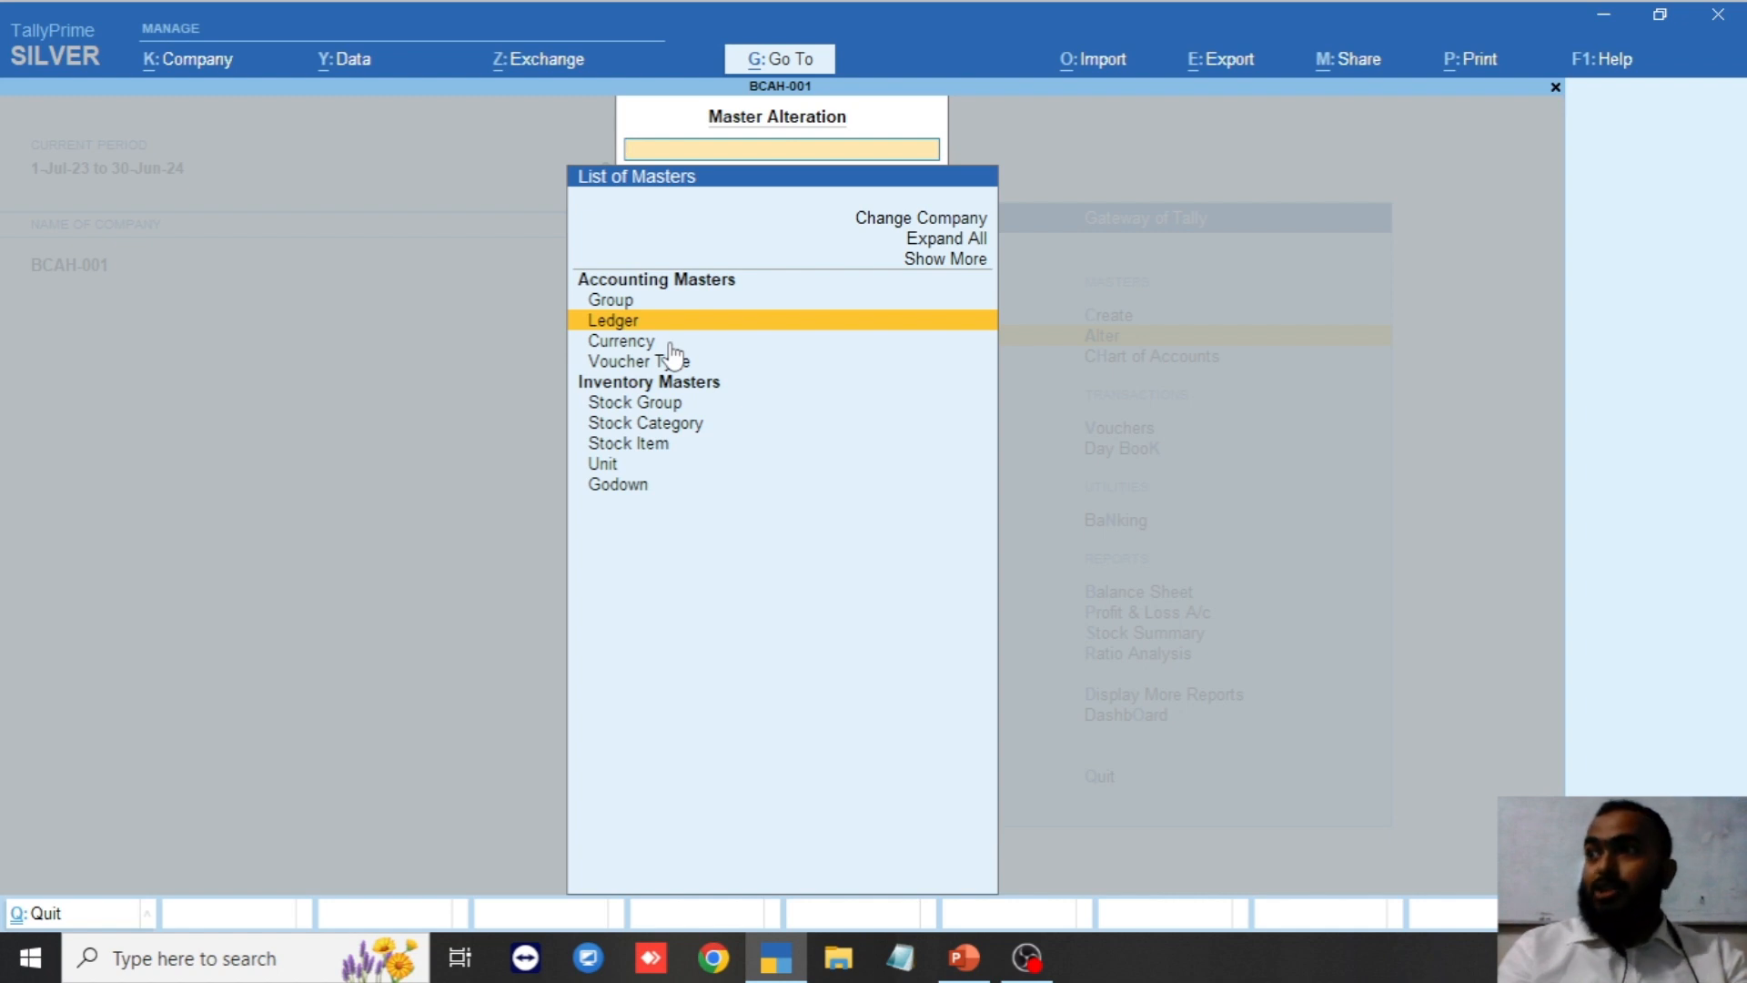
pyautogui.press('Return')
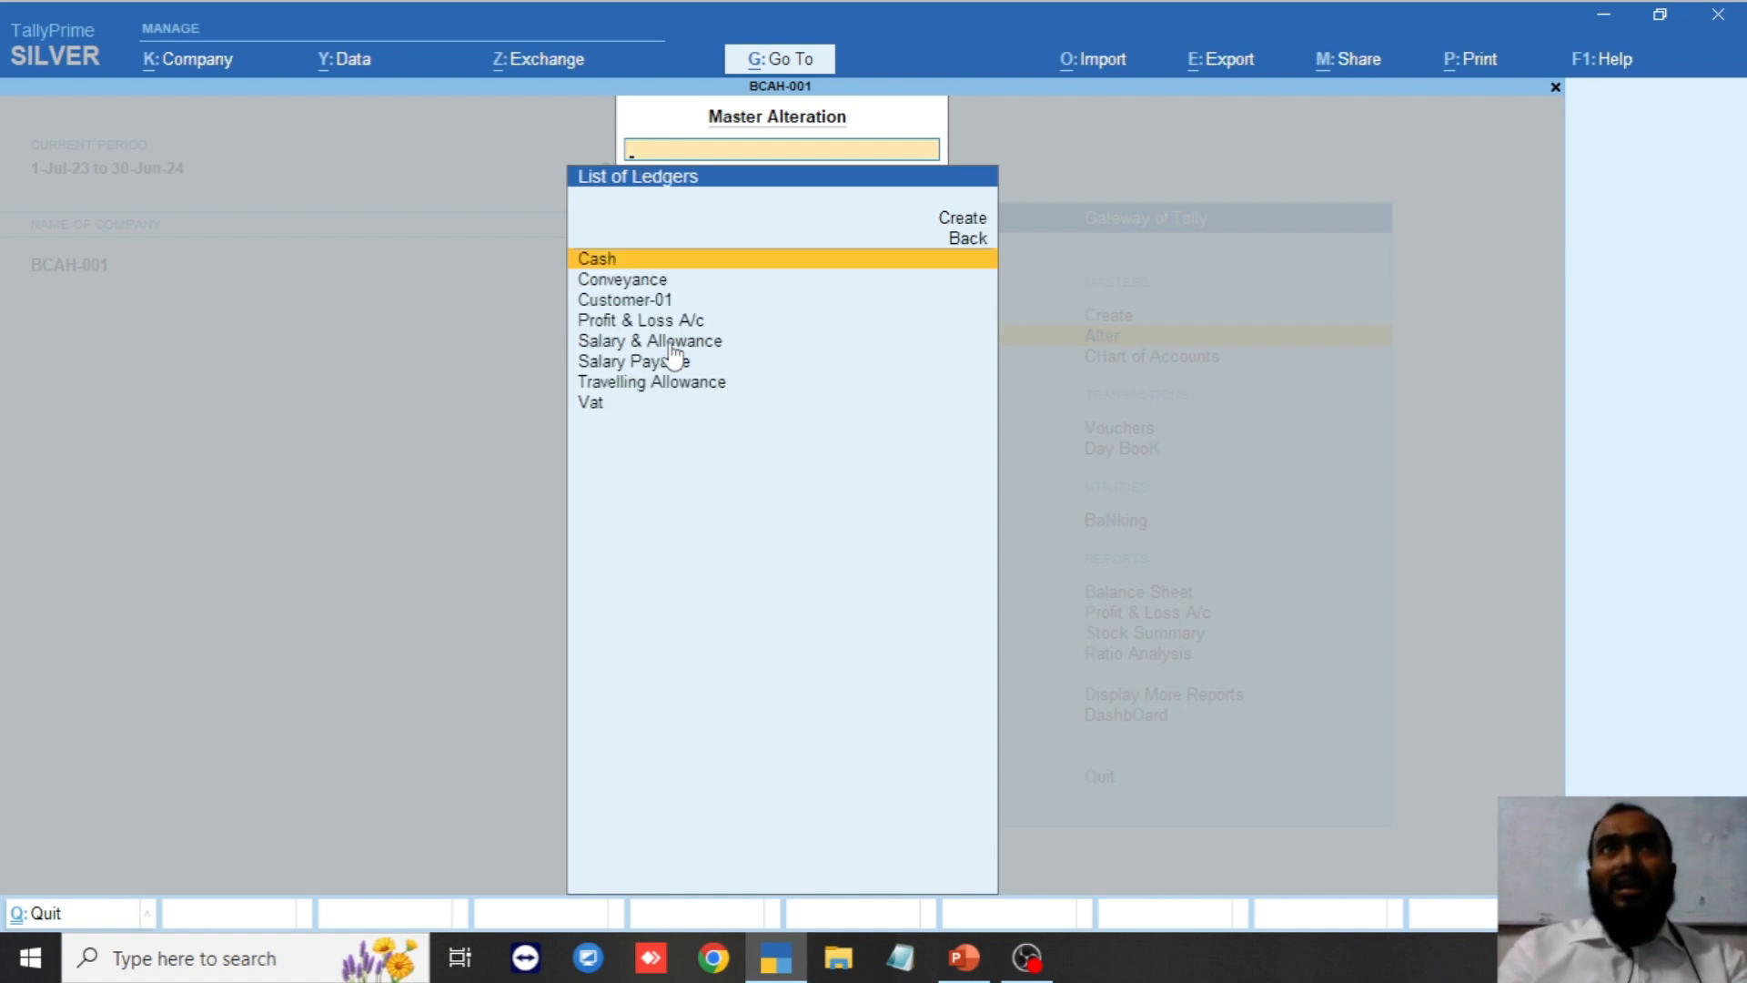
# Reopen Customer-01 for alteration and step into its 10,000.00 Dr opening balance breakup.
pyautogui.press('Down')
pyautogui.press('Down')
pyautogui.press('Down')
pyautogui.press('Down')
pyautogui.press('Down')
pyautogui.press('Down')
pyautogui.press('Down')
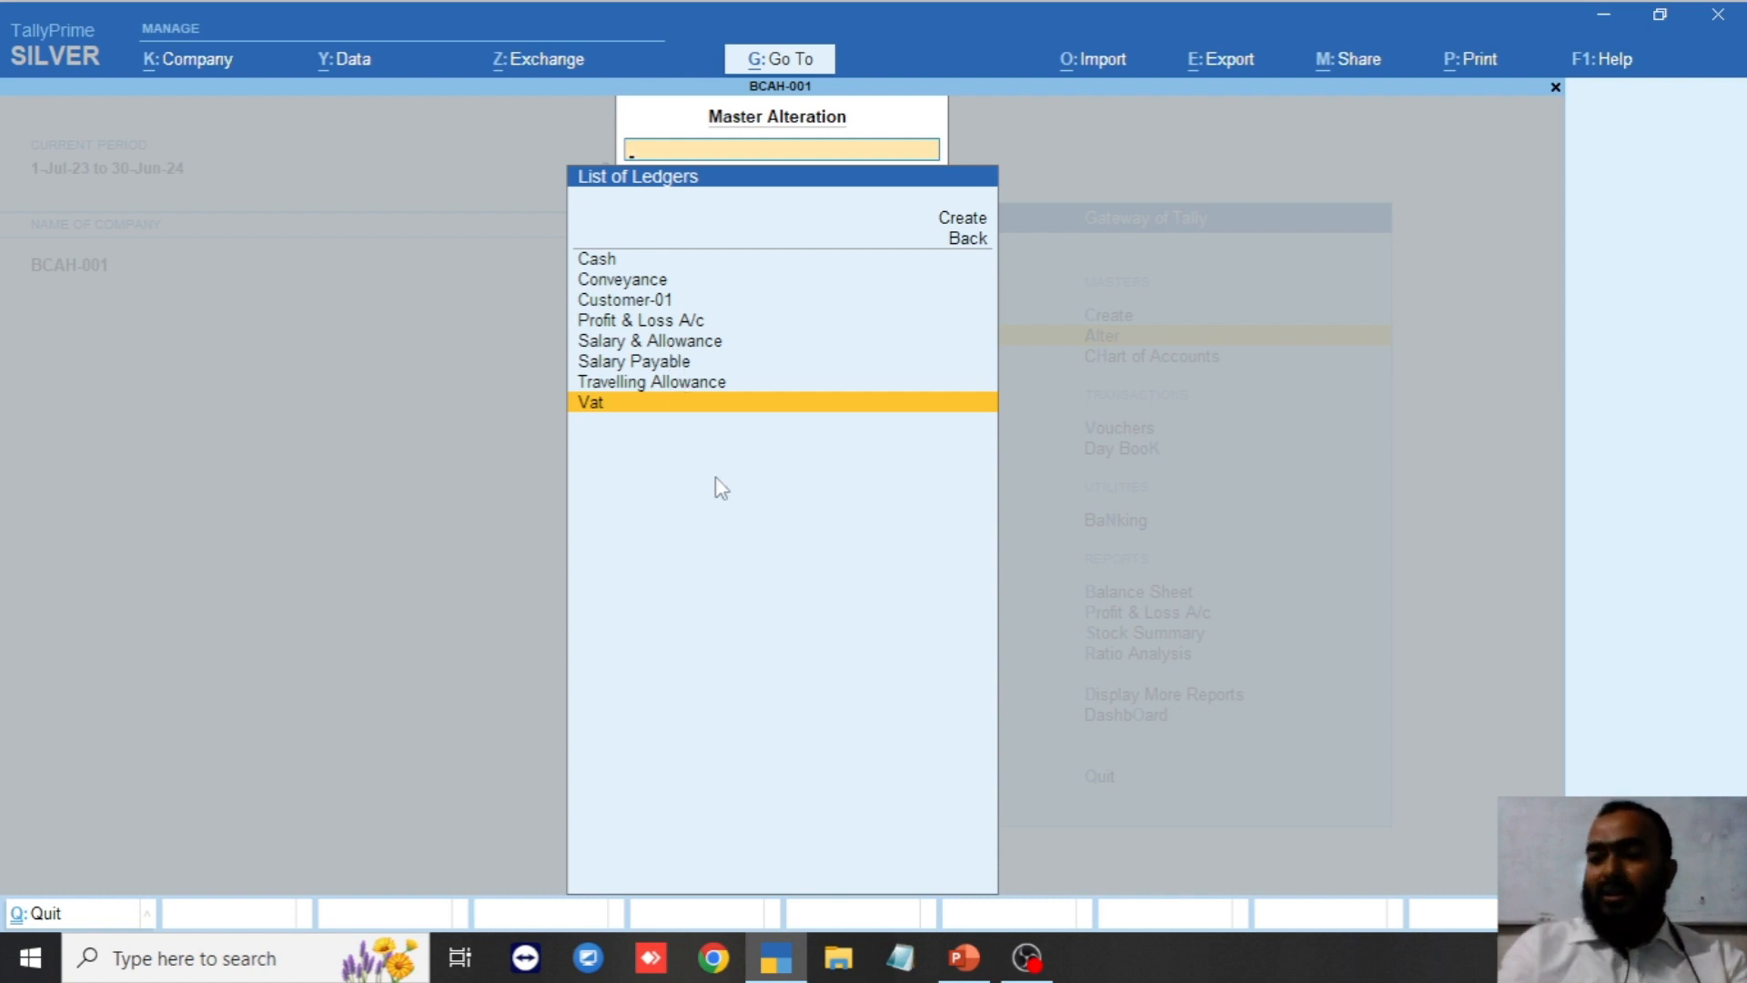
pyautogui.press('Up')
pyautogui.press('Up')
pyautogui.press('Up')
pyautogui.press('Up')
pyautogui.press('Up')
pyautogui.press('Return')
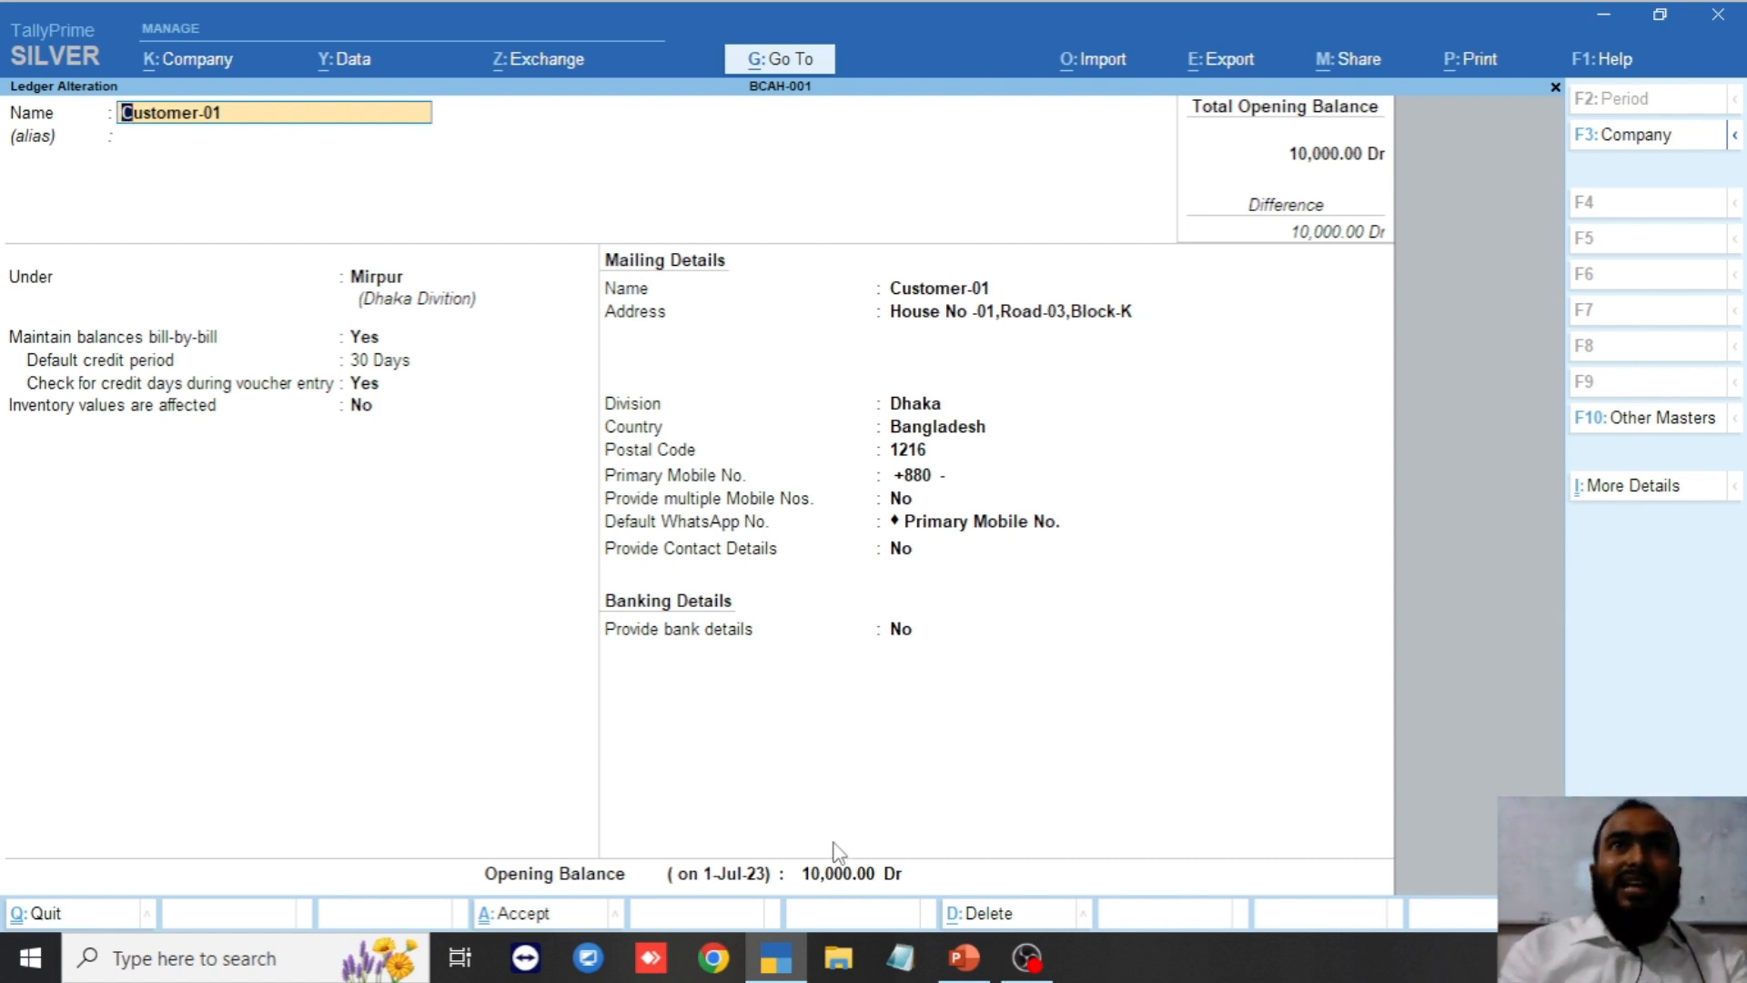
pyautogui.click(587, 874)
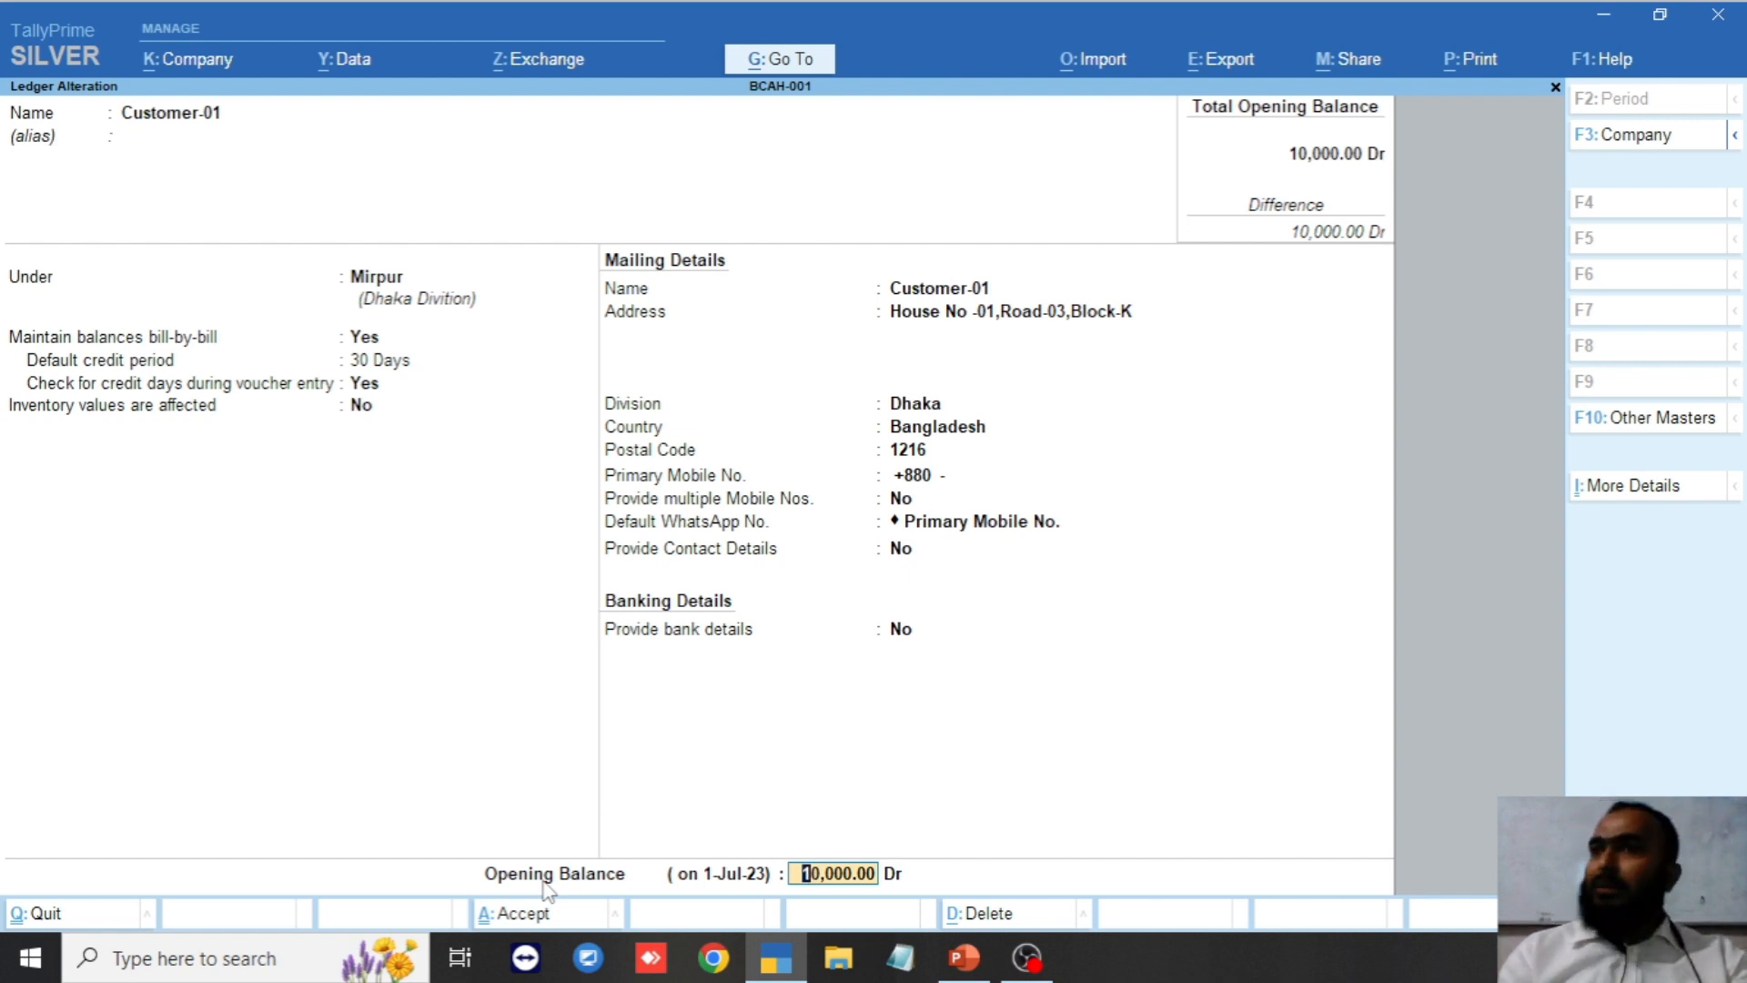
pyautogui.press('Return')
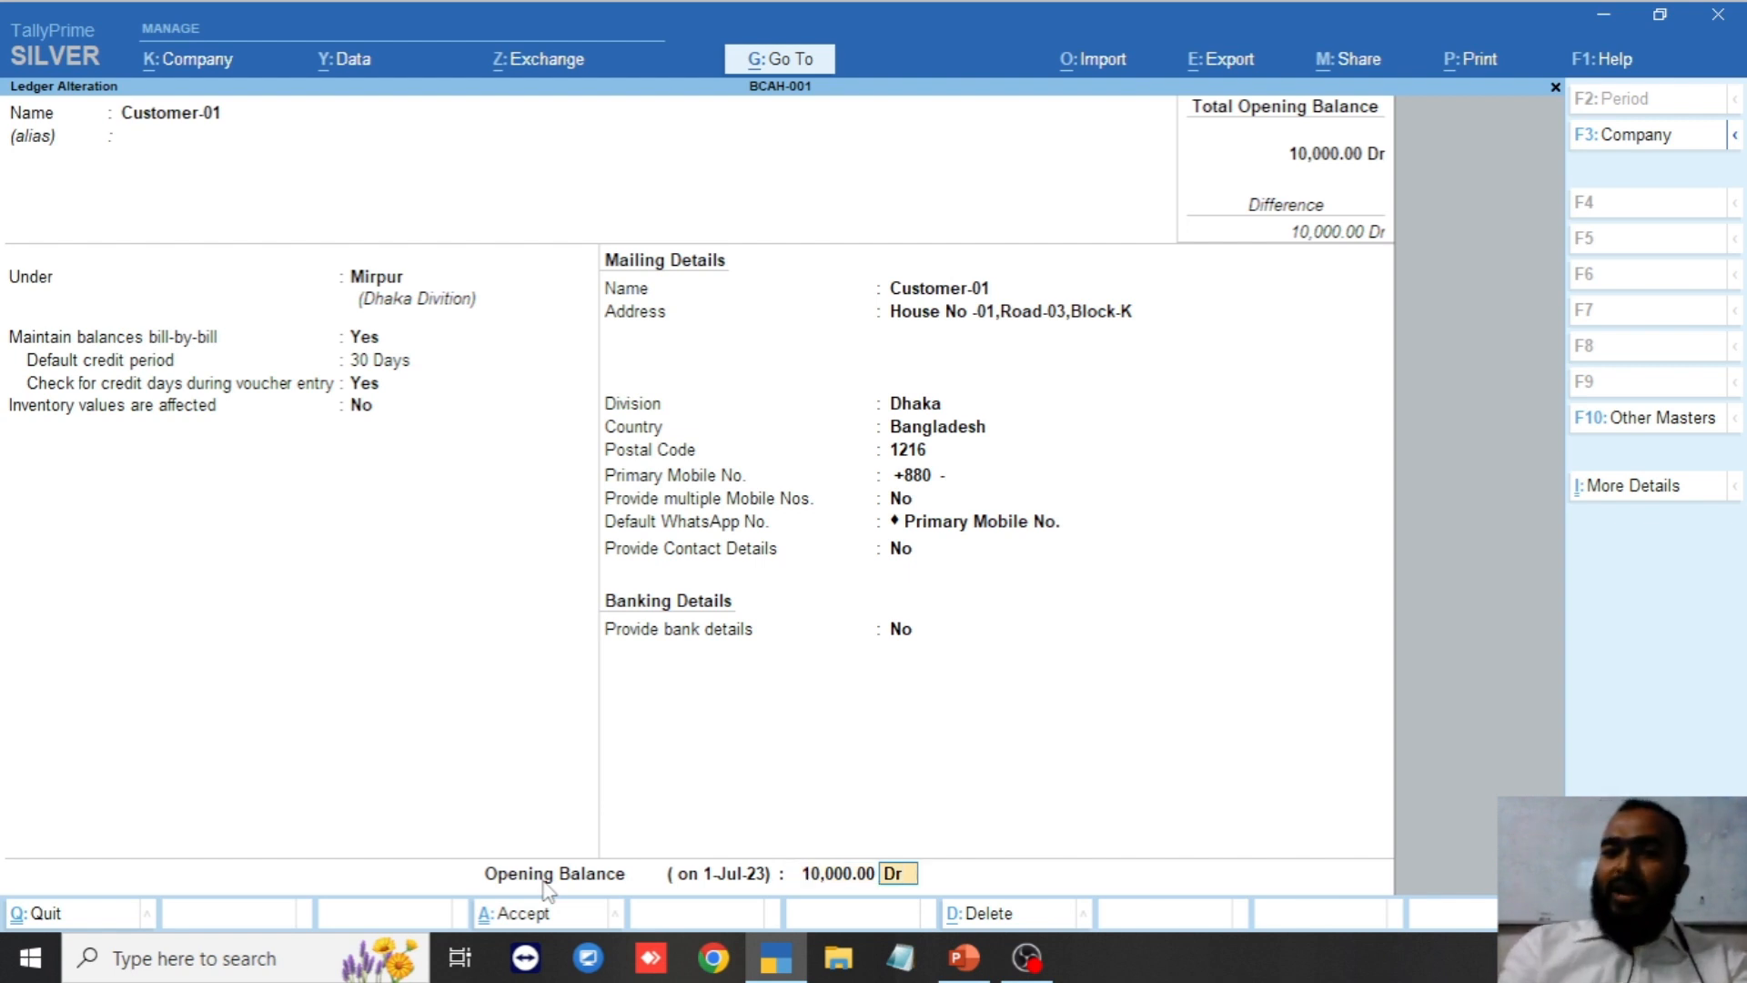
pyautogui.press('Return')
pyautogui.press('Return')
pyautogui.press('Return')
pyautogui.press('Return')
pyautogui.press('Return')
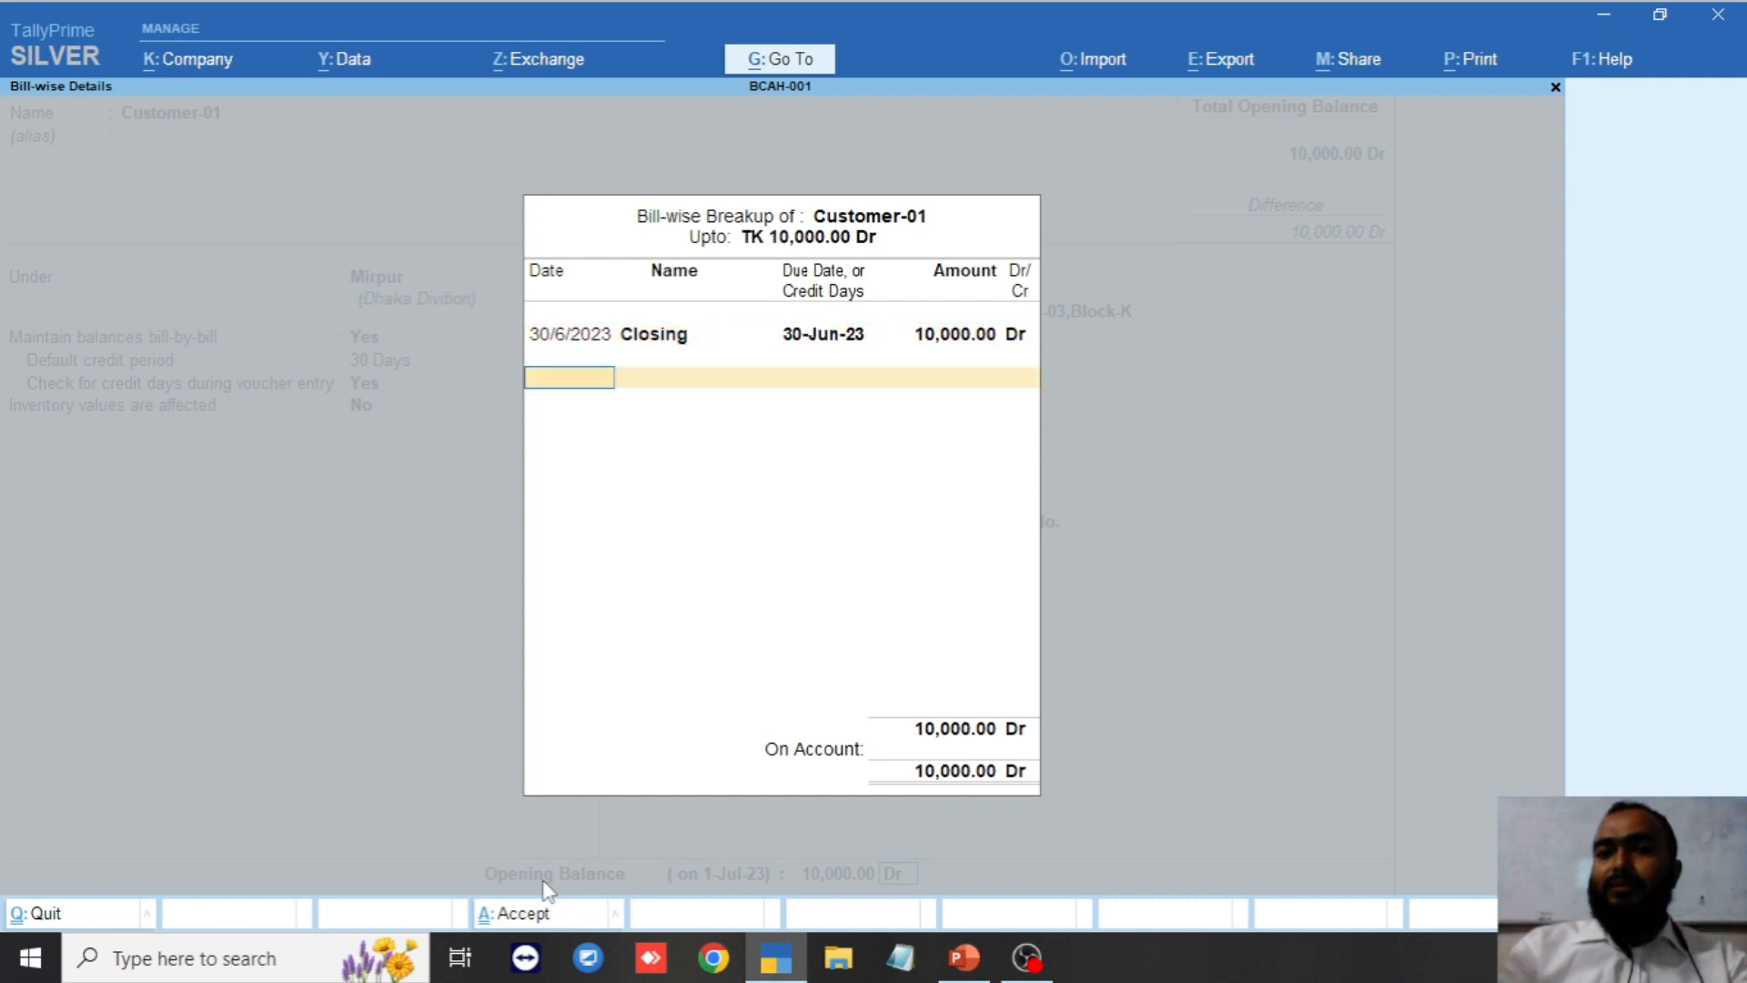
pyautogui.press('Return')
pyautogui.press('Return')
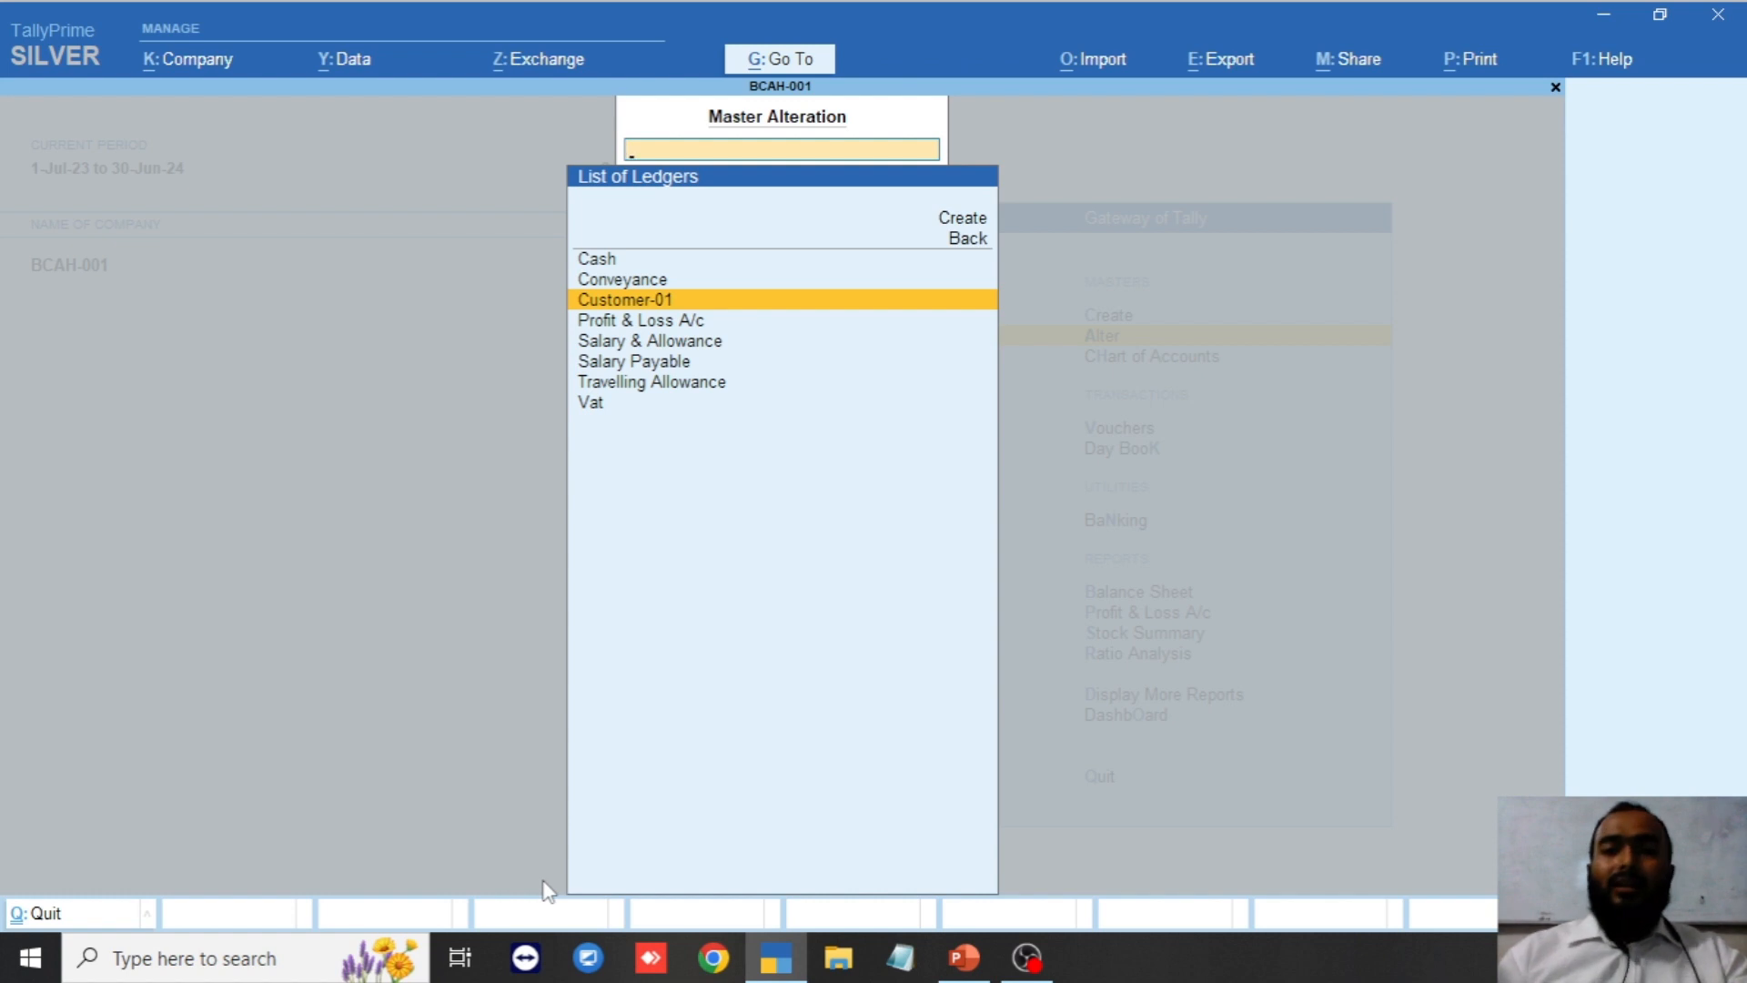
# Reopen Customer-01 from the List of Ledgers in Ledger Alteration.
pyautogui.press('Return')
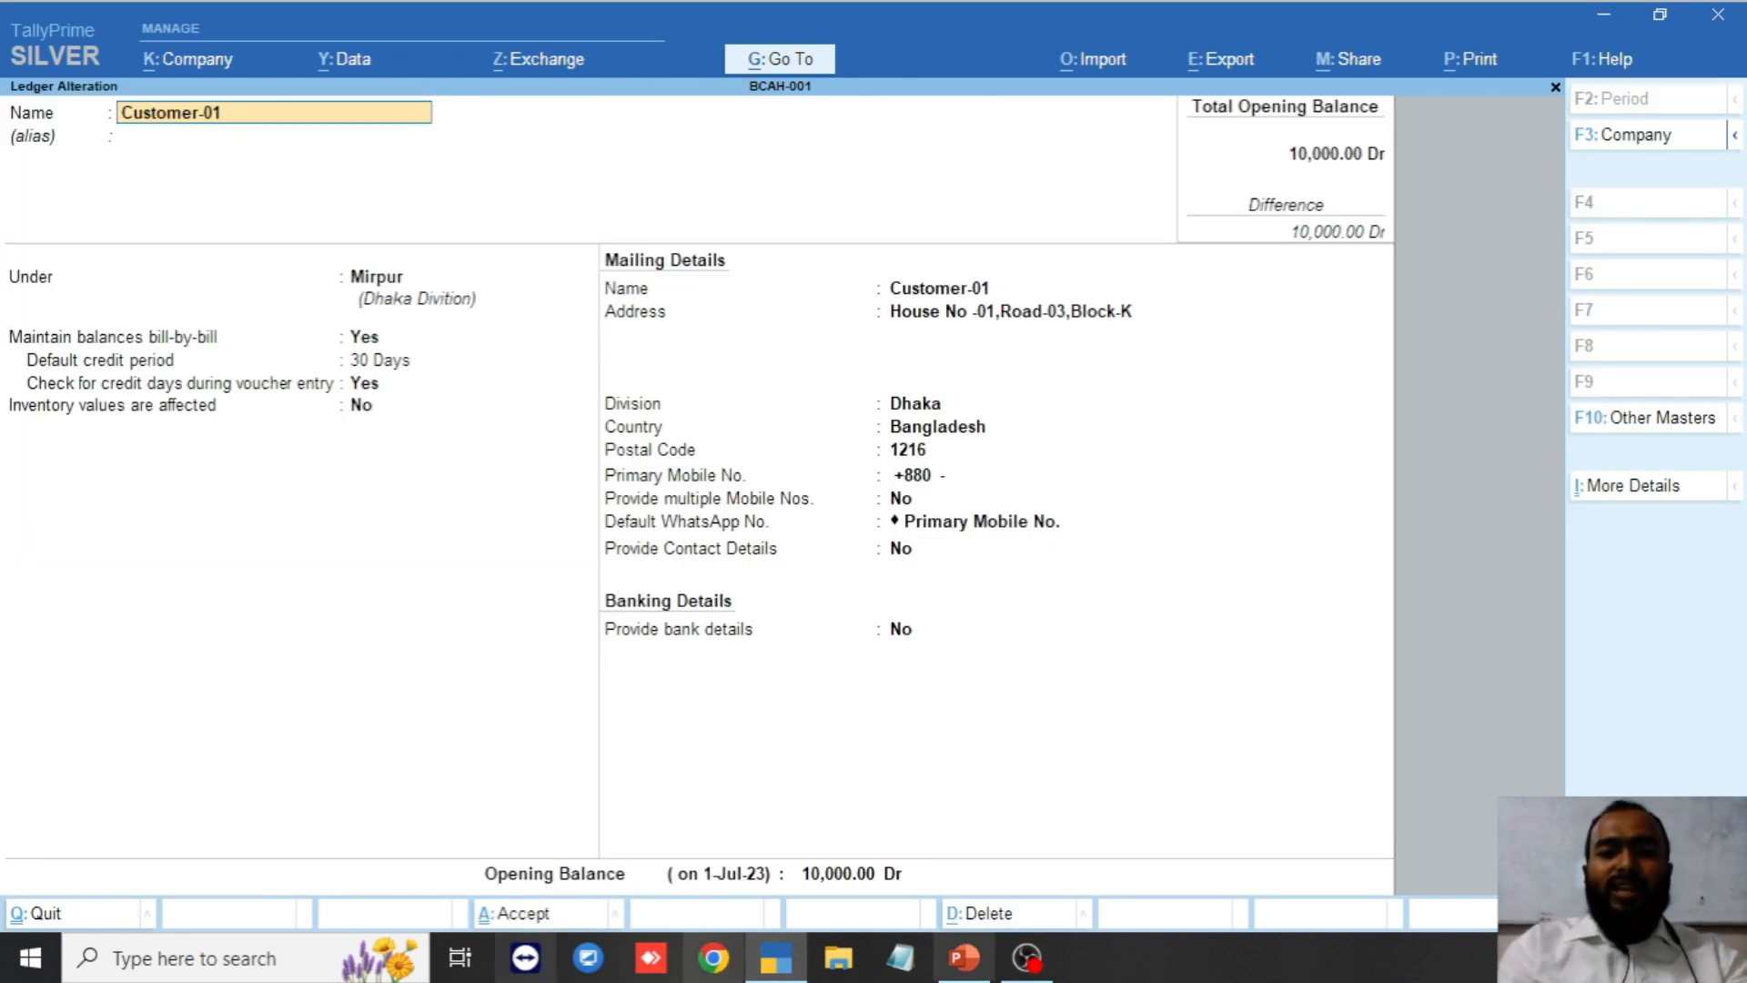
# Change the Closing bill's date to 1-6-23, keeping name, due date and amount.
pyautogui.click(866, 871)
pyautogui.press('Return')
pyautogui.press('Return')
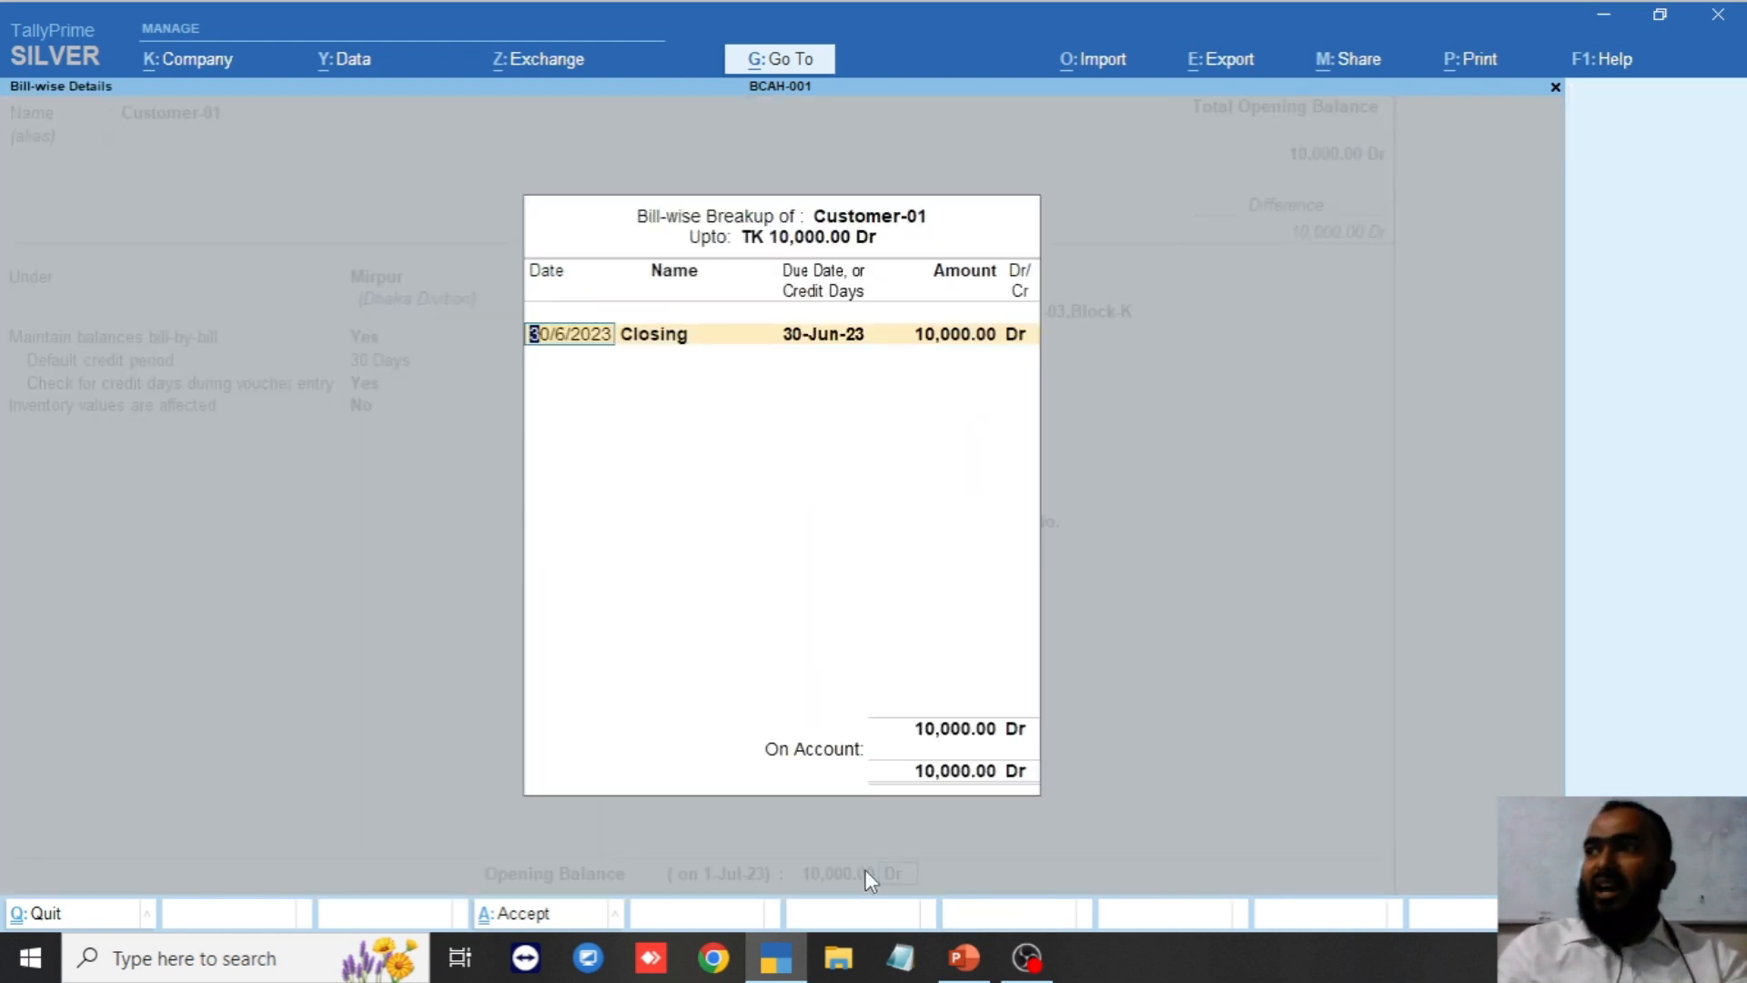
pyautogui.write('1')
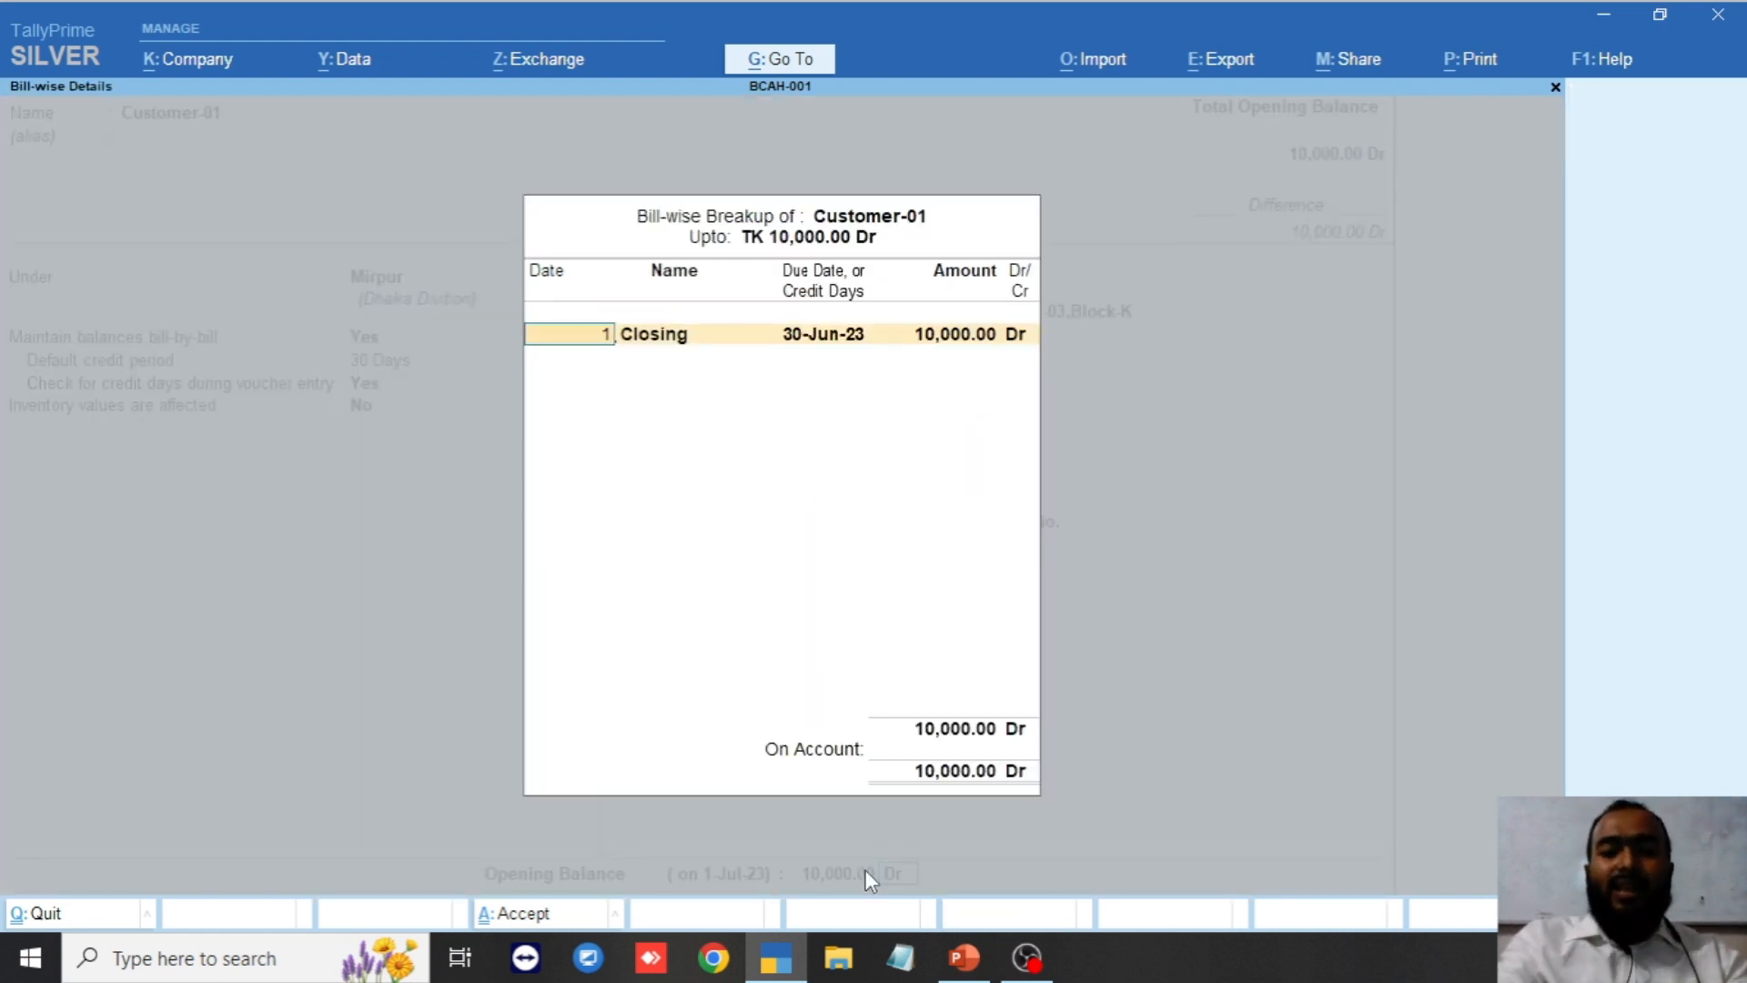
pyautogui.write('-6-')
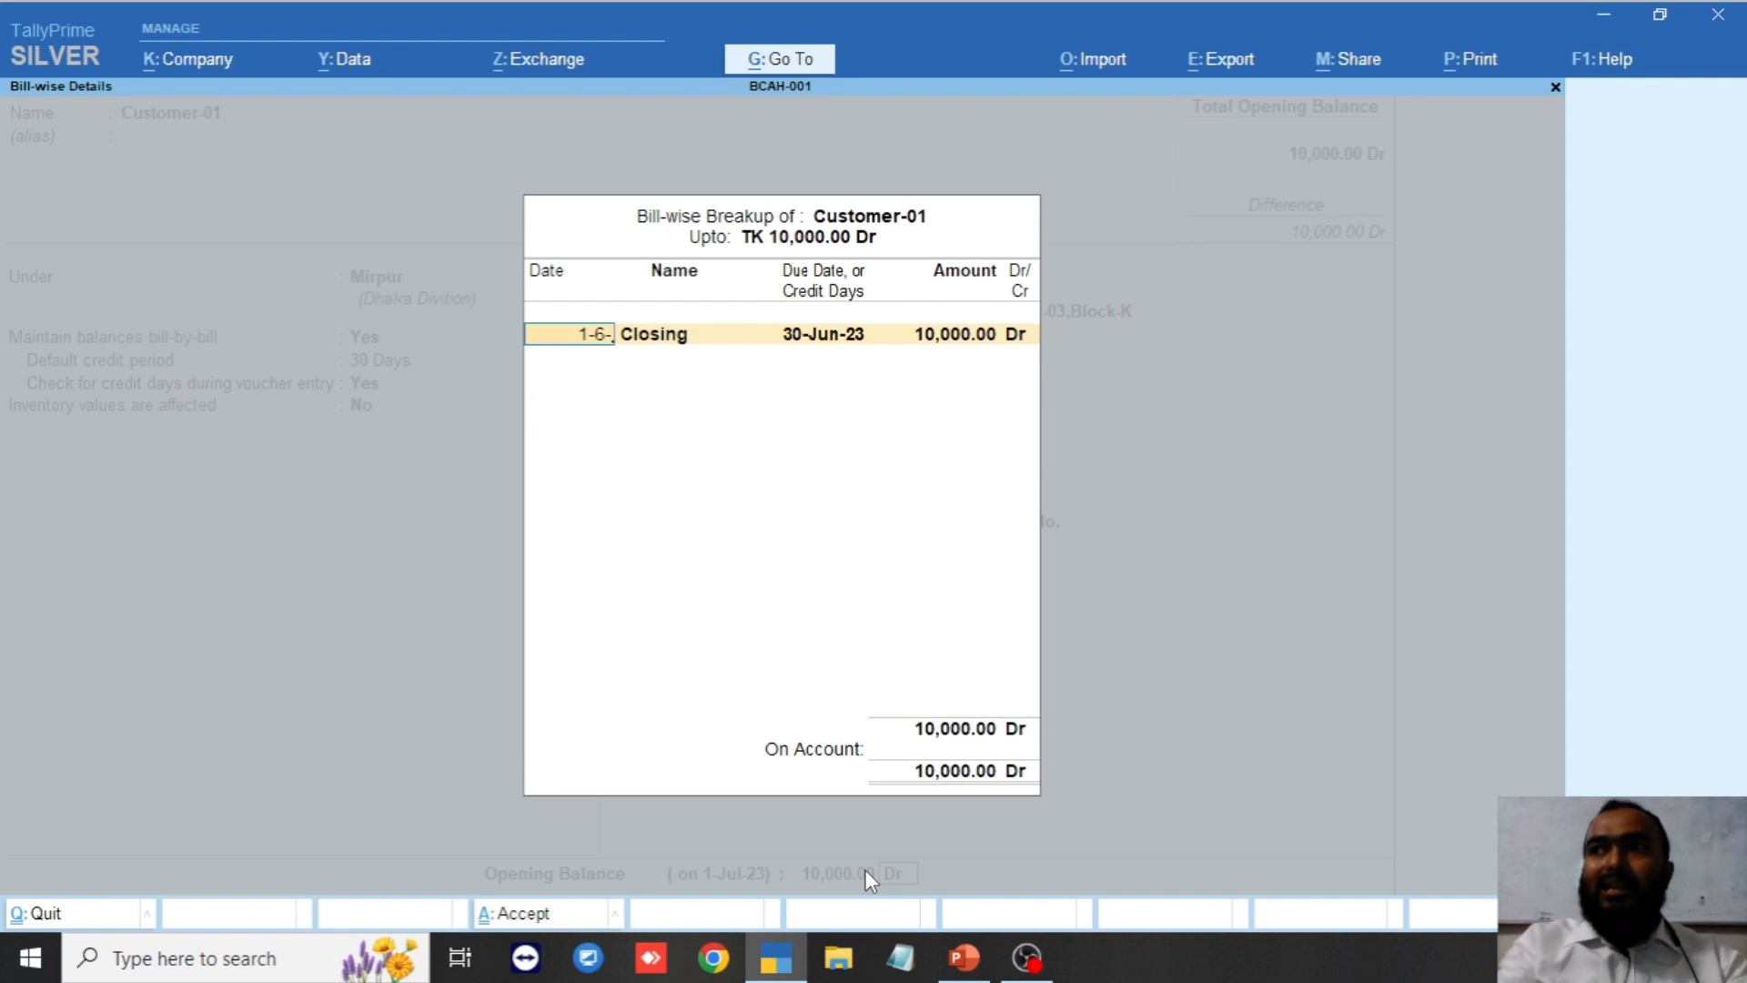
pyautogui.write('23')
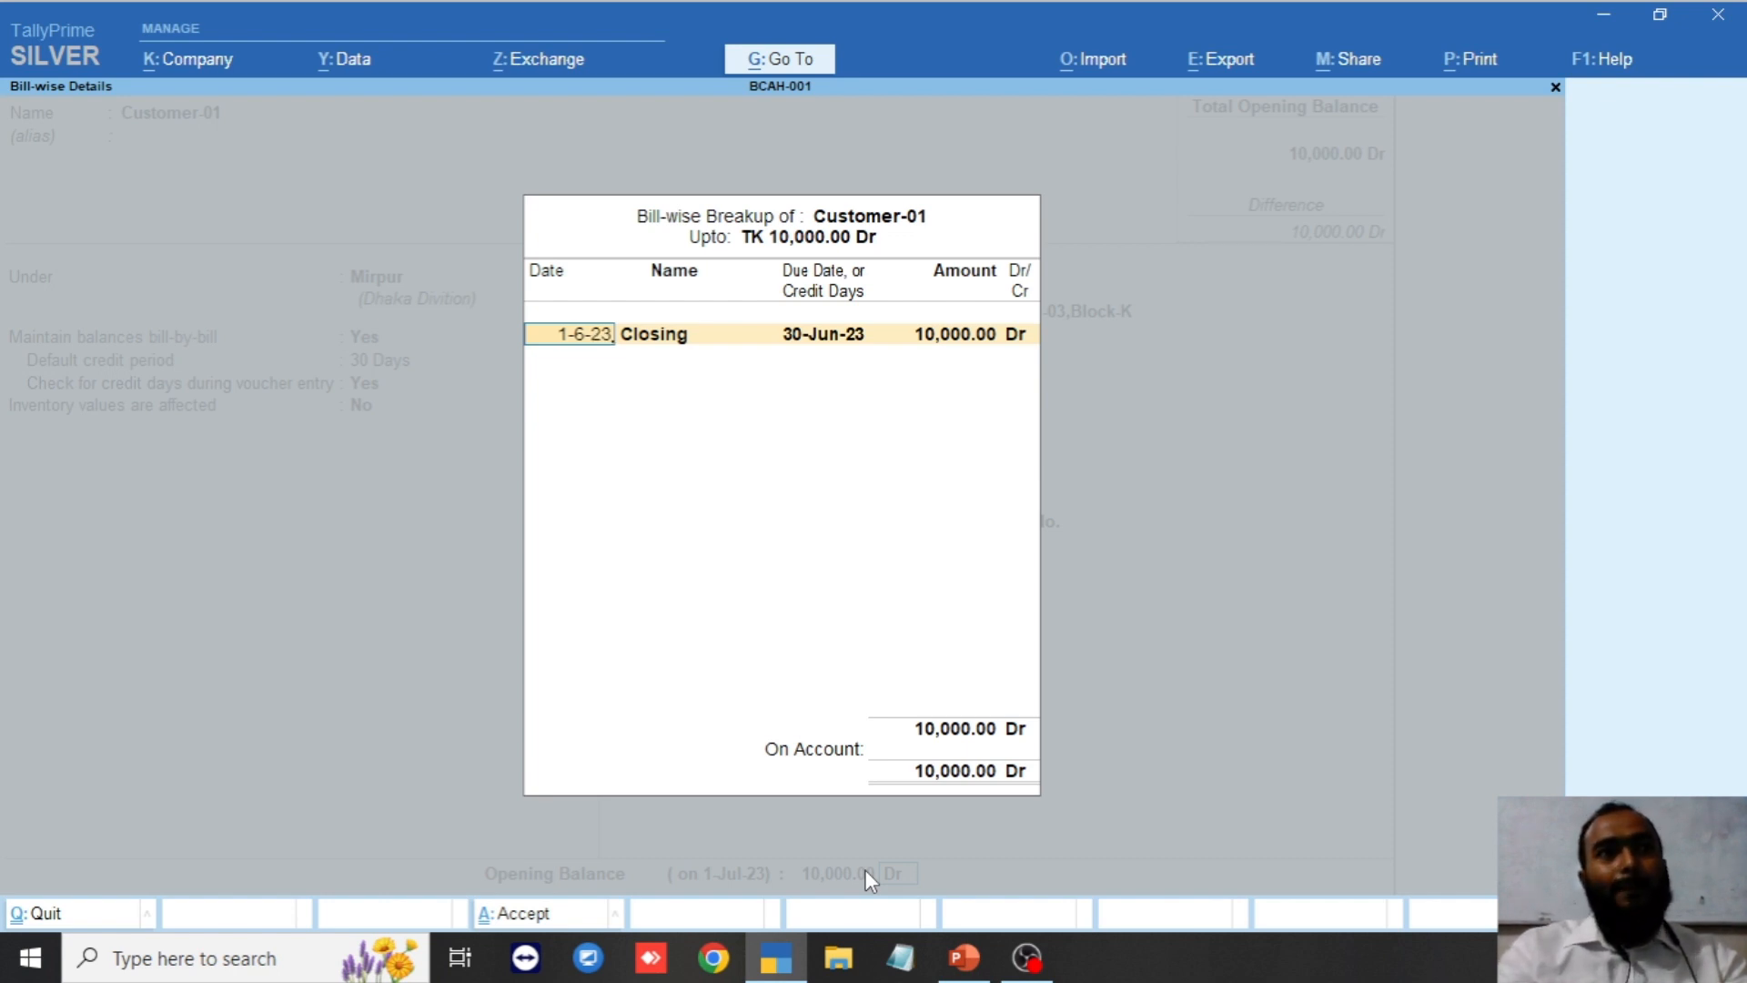
pyautogui.press('Return')
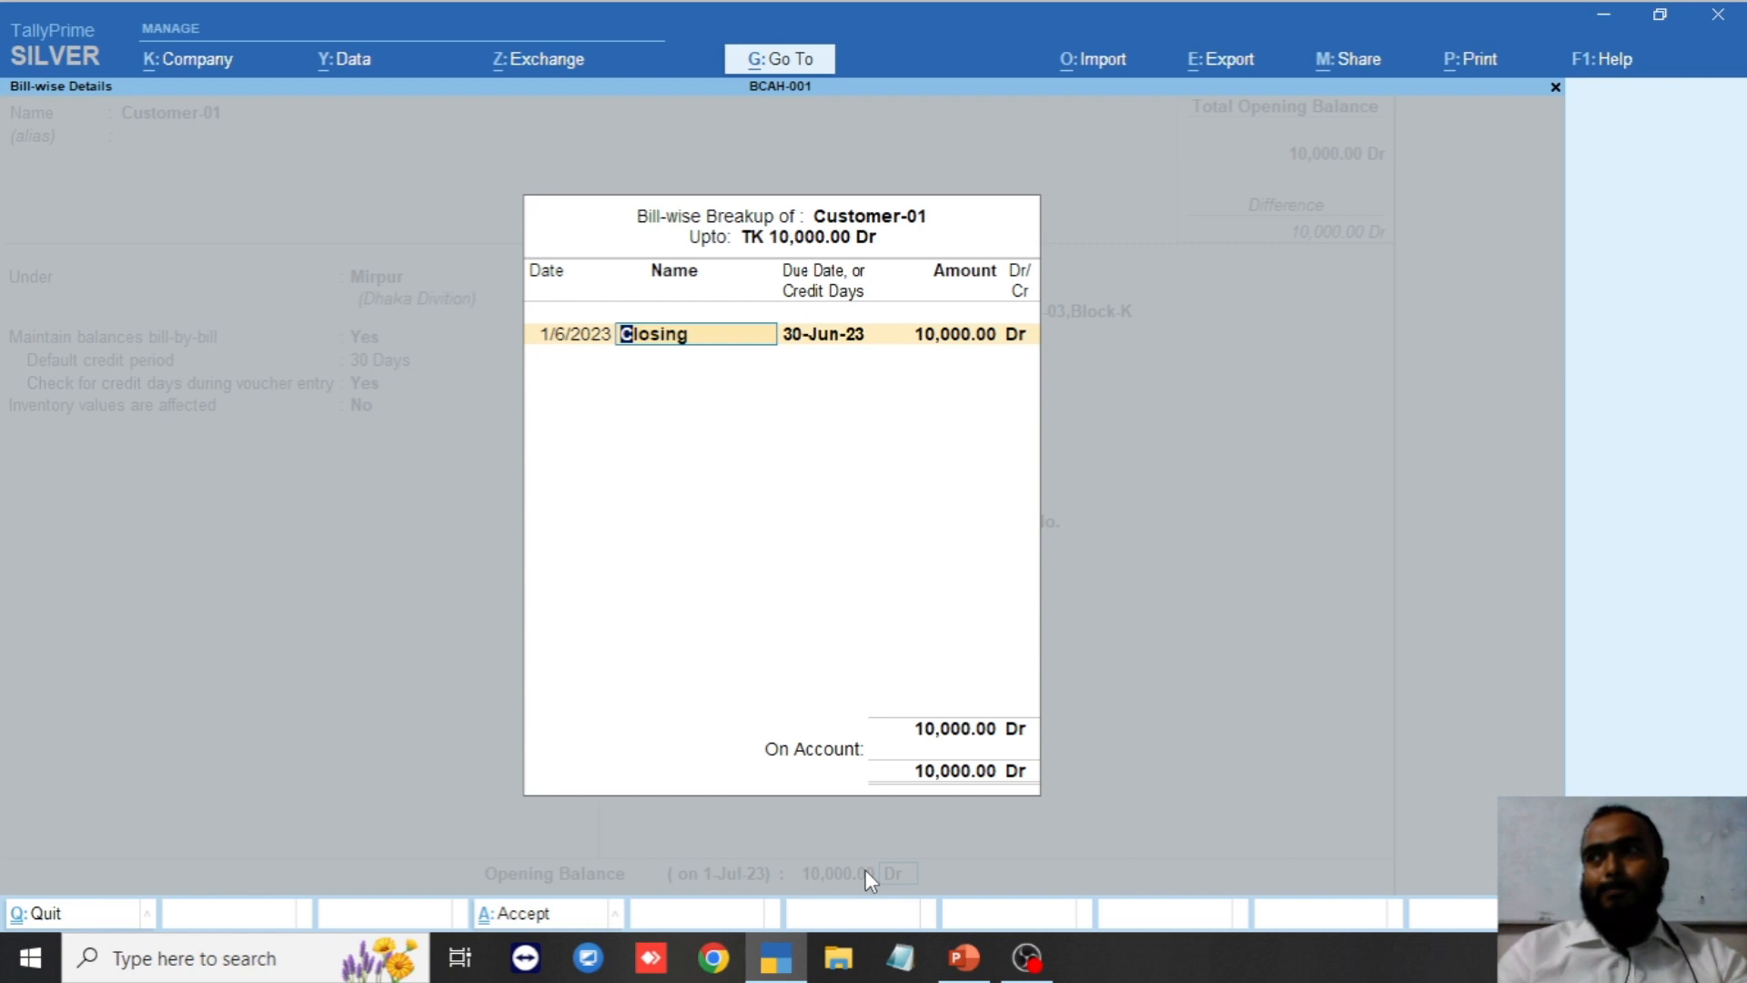
pyautogui.press('Return')
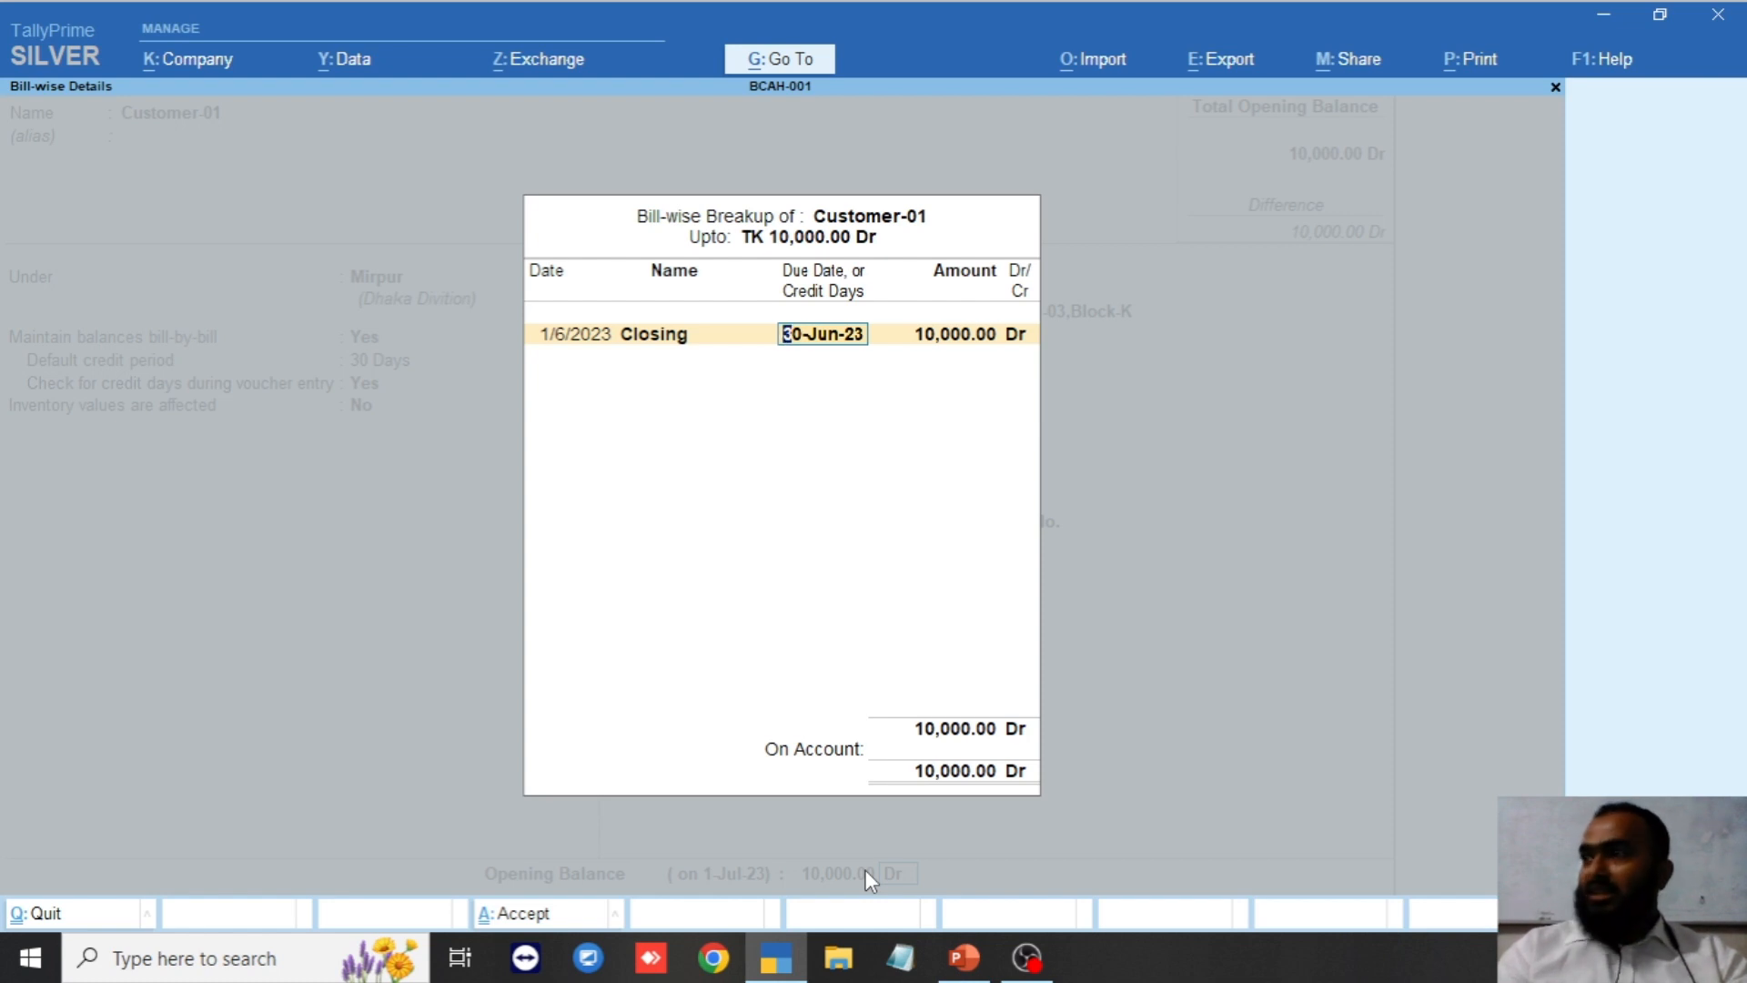
pyautogui.press('Return')
pyautogui.press('Return')
pyautogui.press('Return')
pyautogui.press('Return')
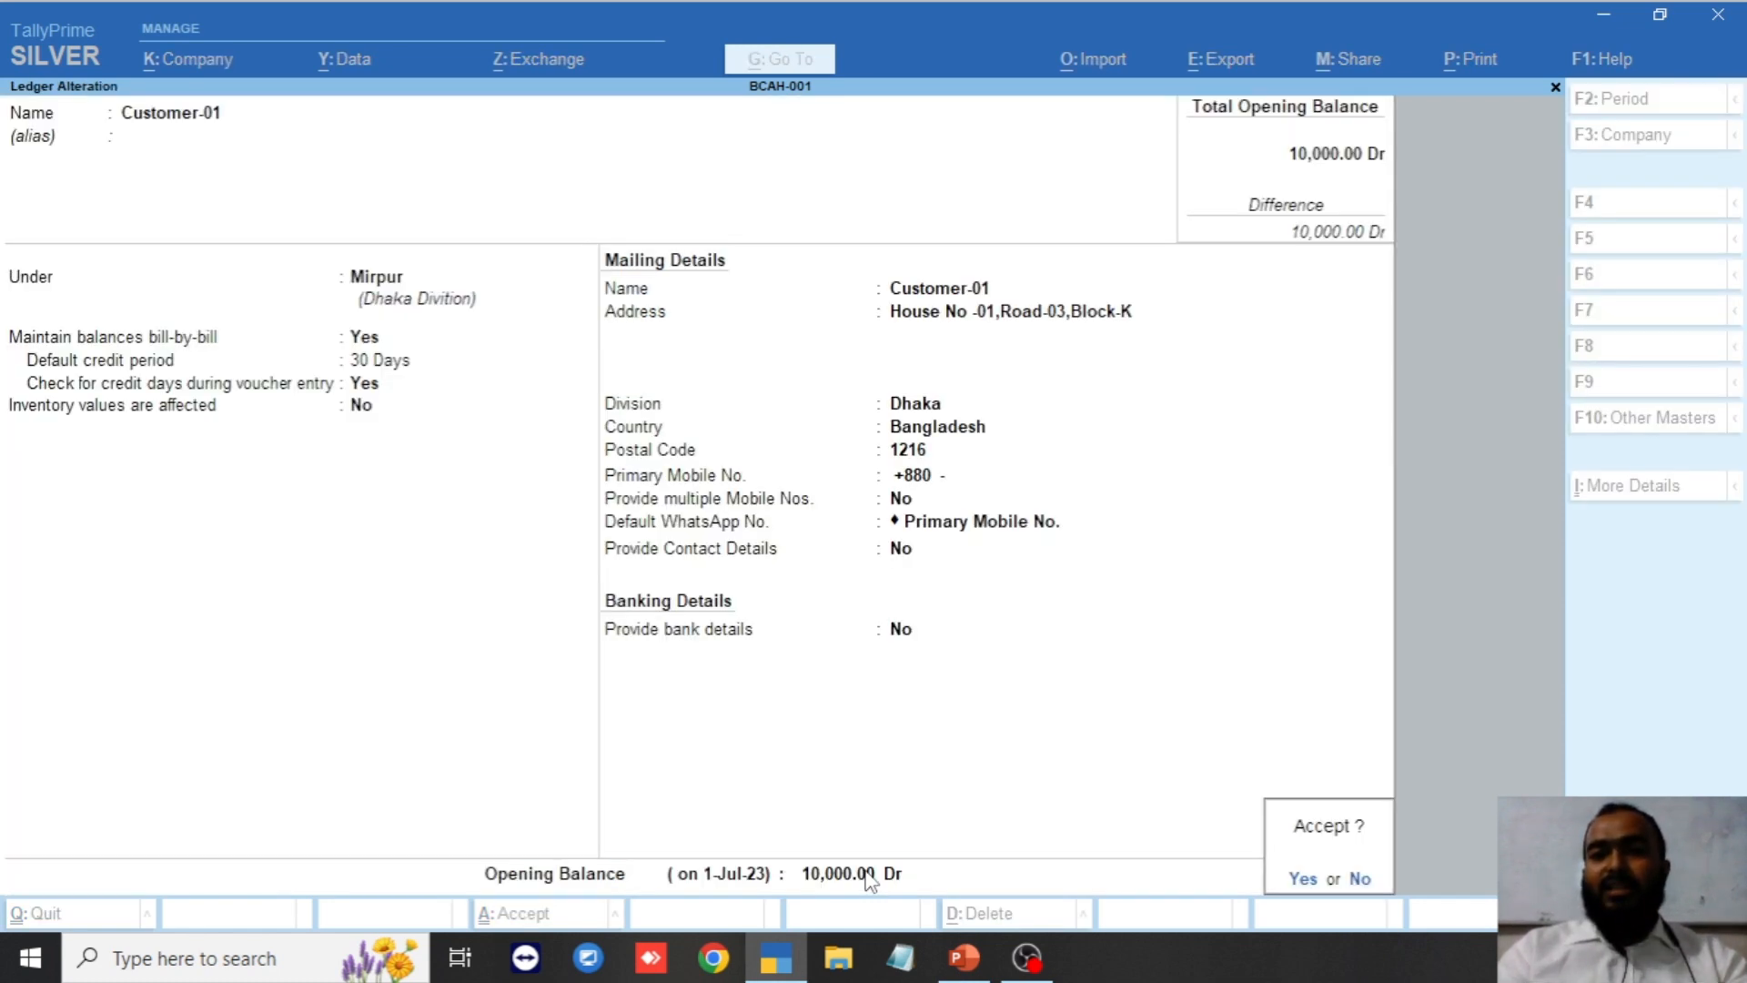
pyautogui.press('Return')
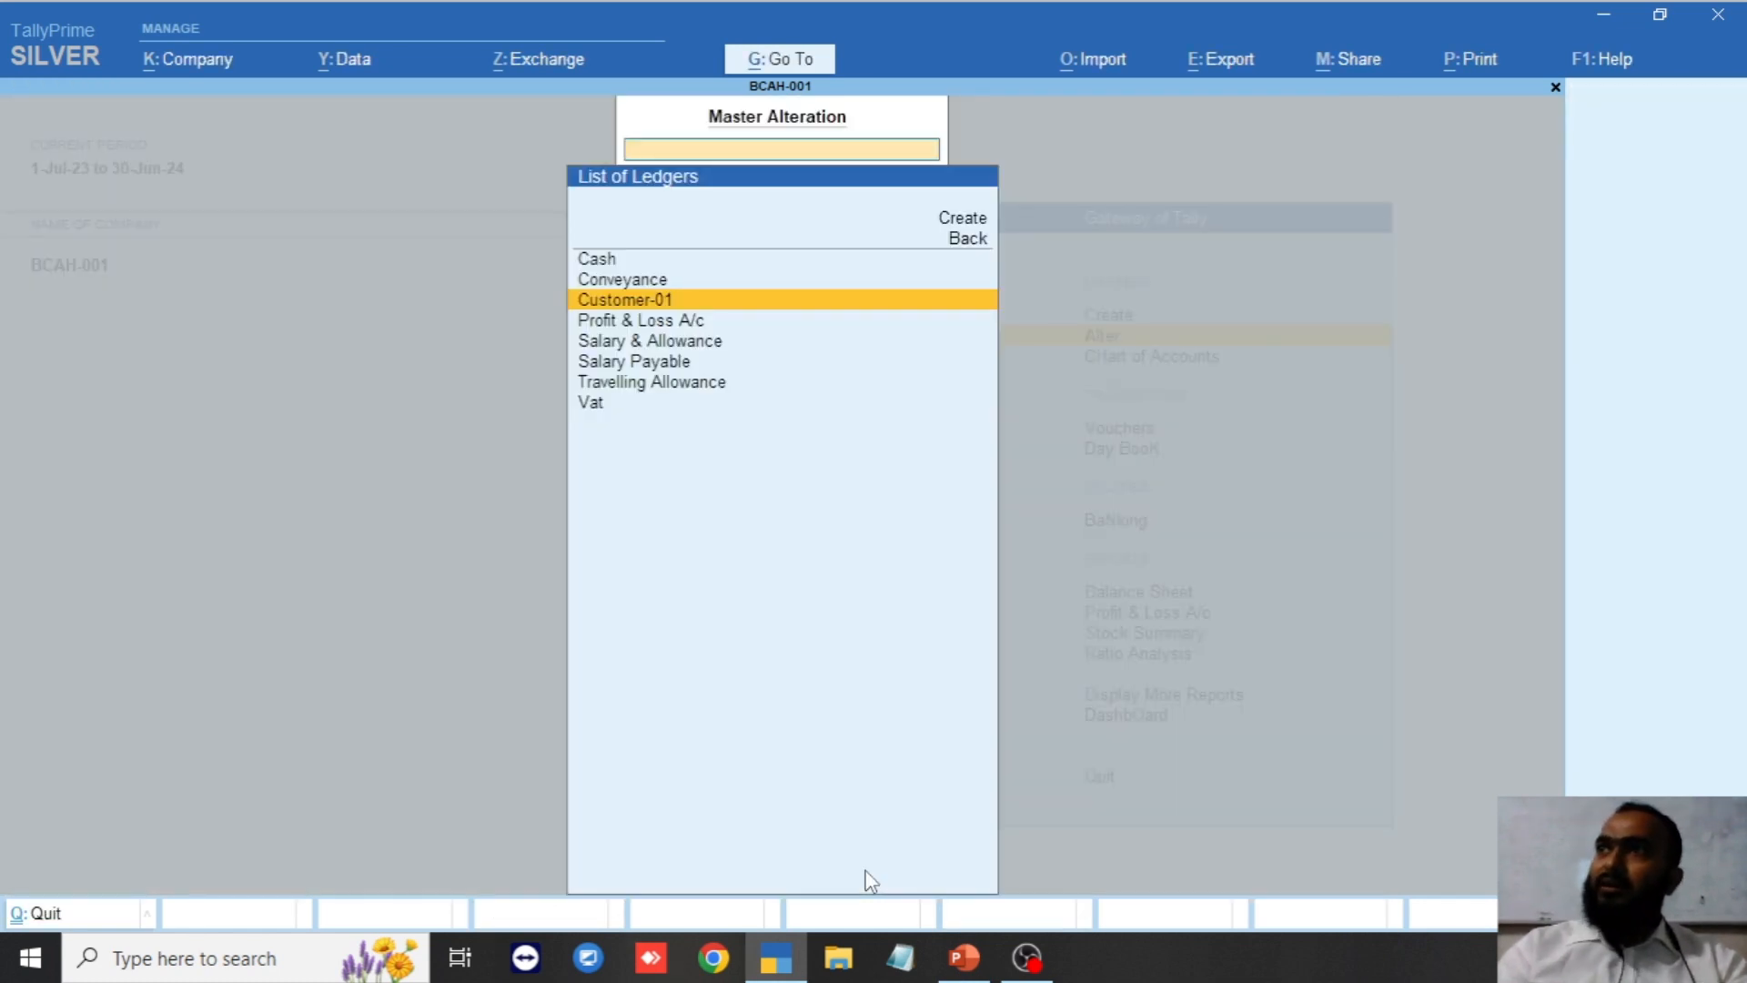
# Go back to Gateway of Tally and choose Create > Ledger for a new ledger.
pyautogui.press('Escape')
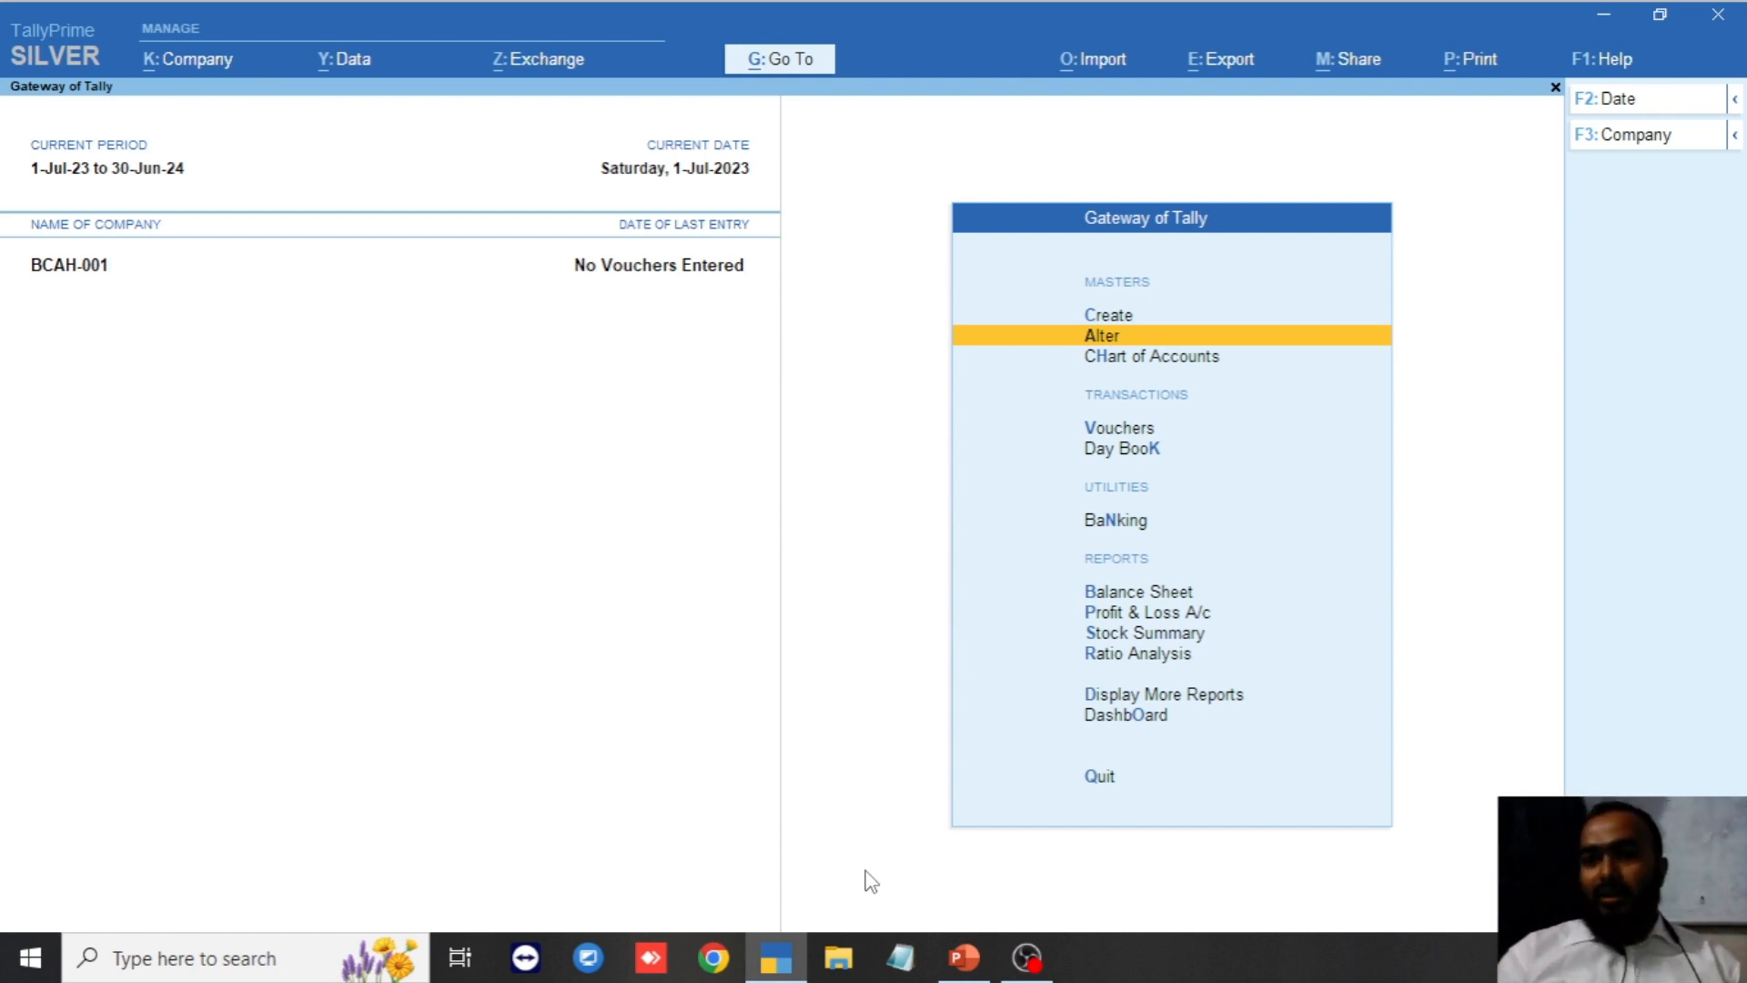
pyautogui.press('Up')
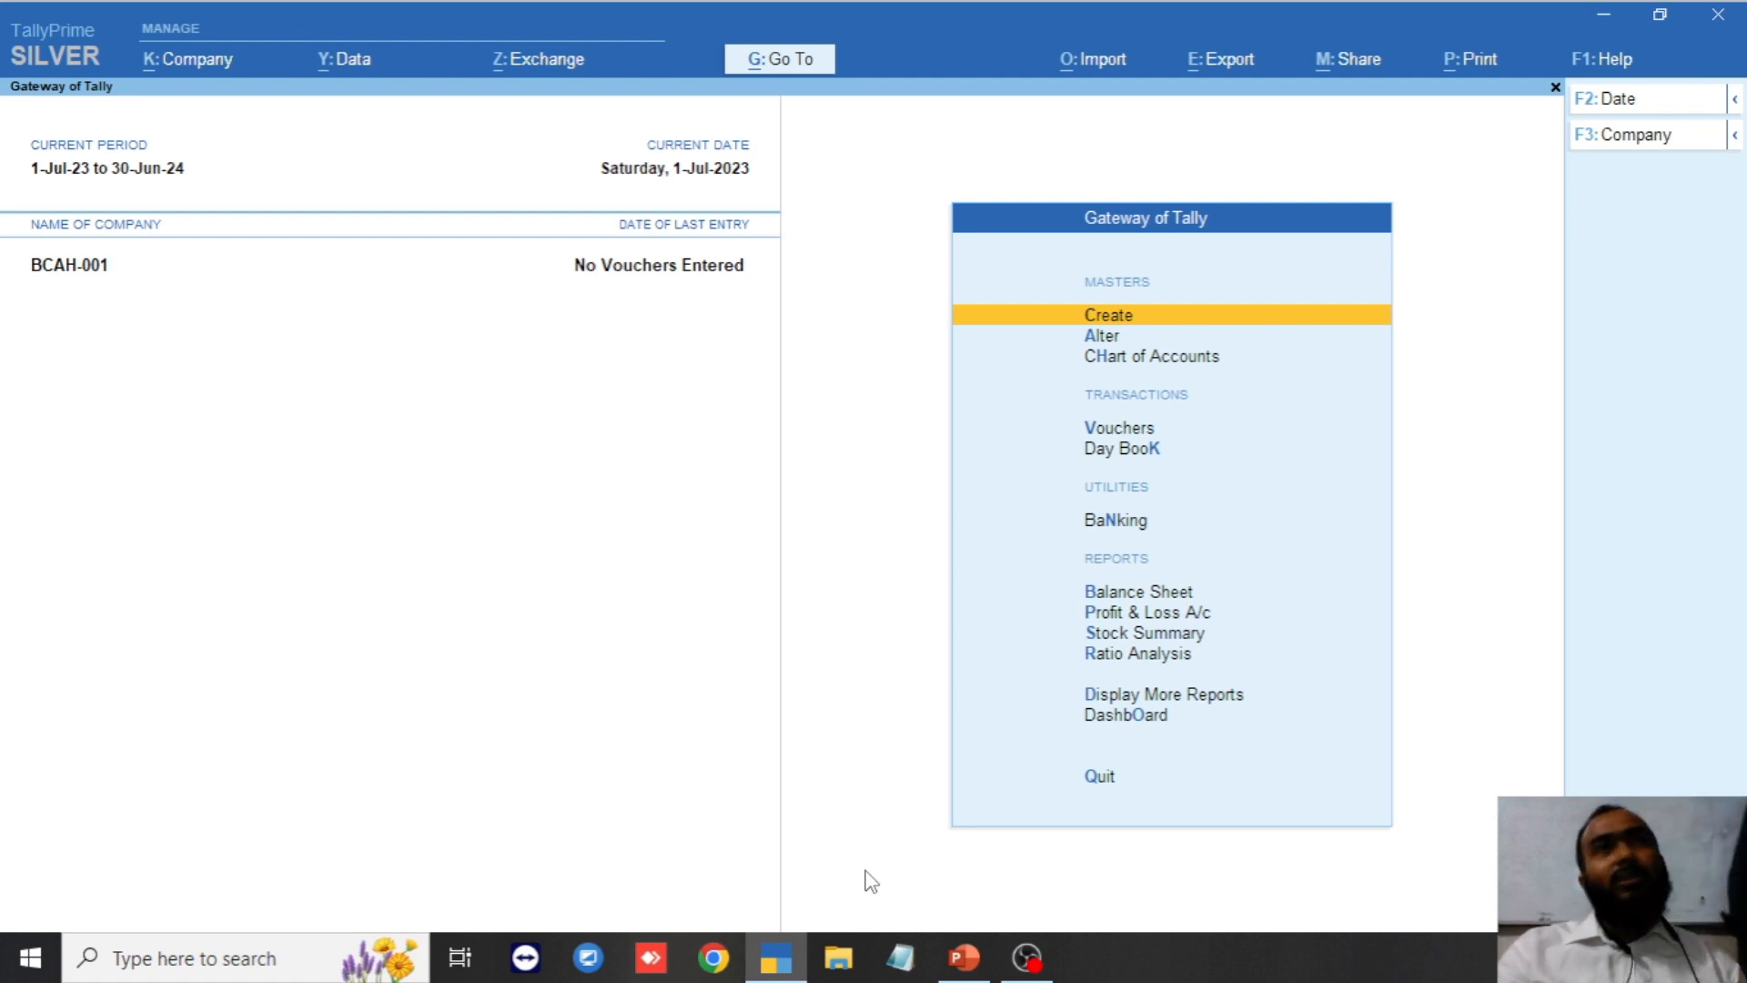
pyautogui.press('Return')
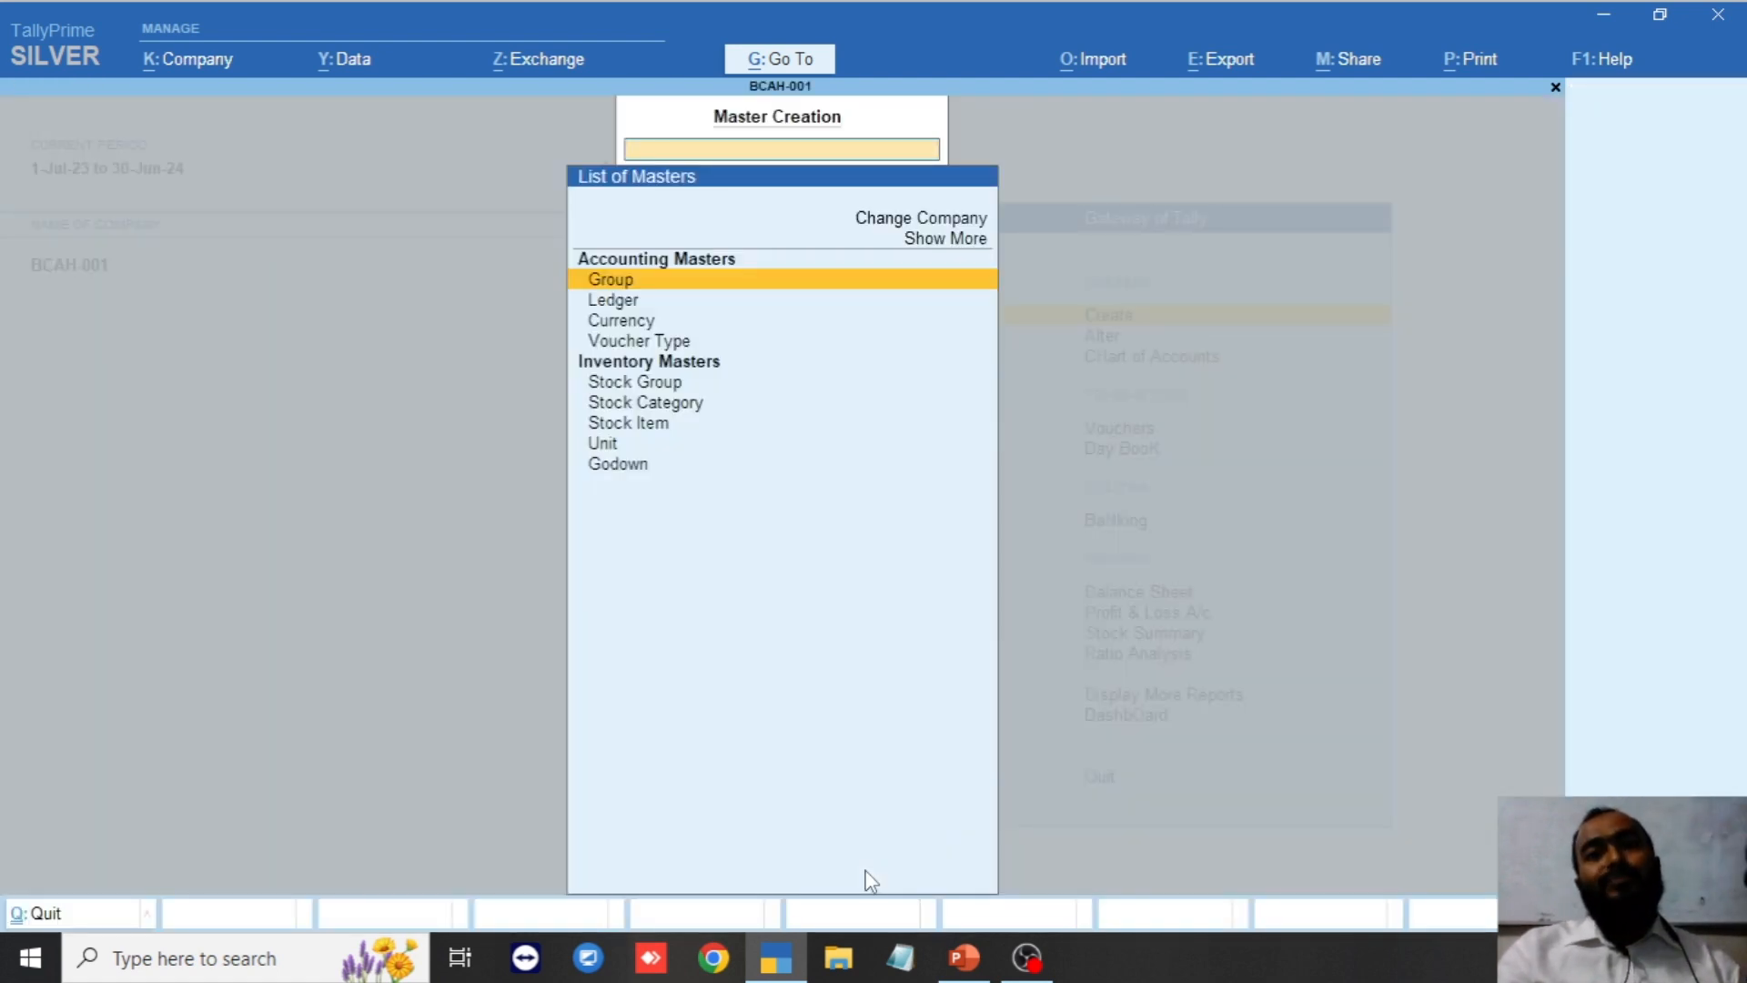
pyautogui.press('Down')
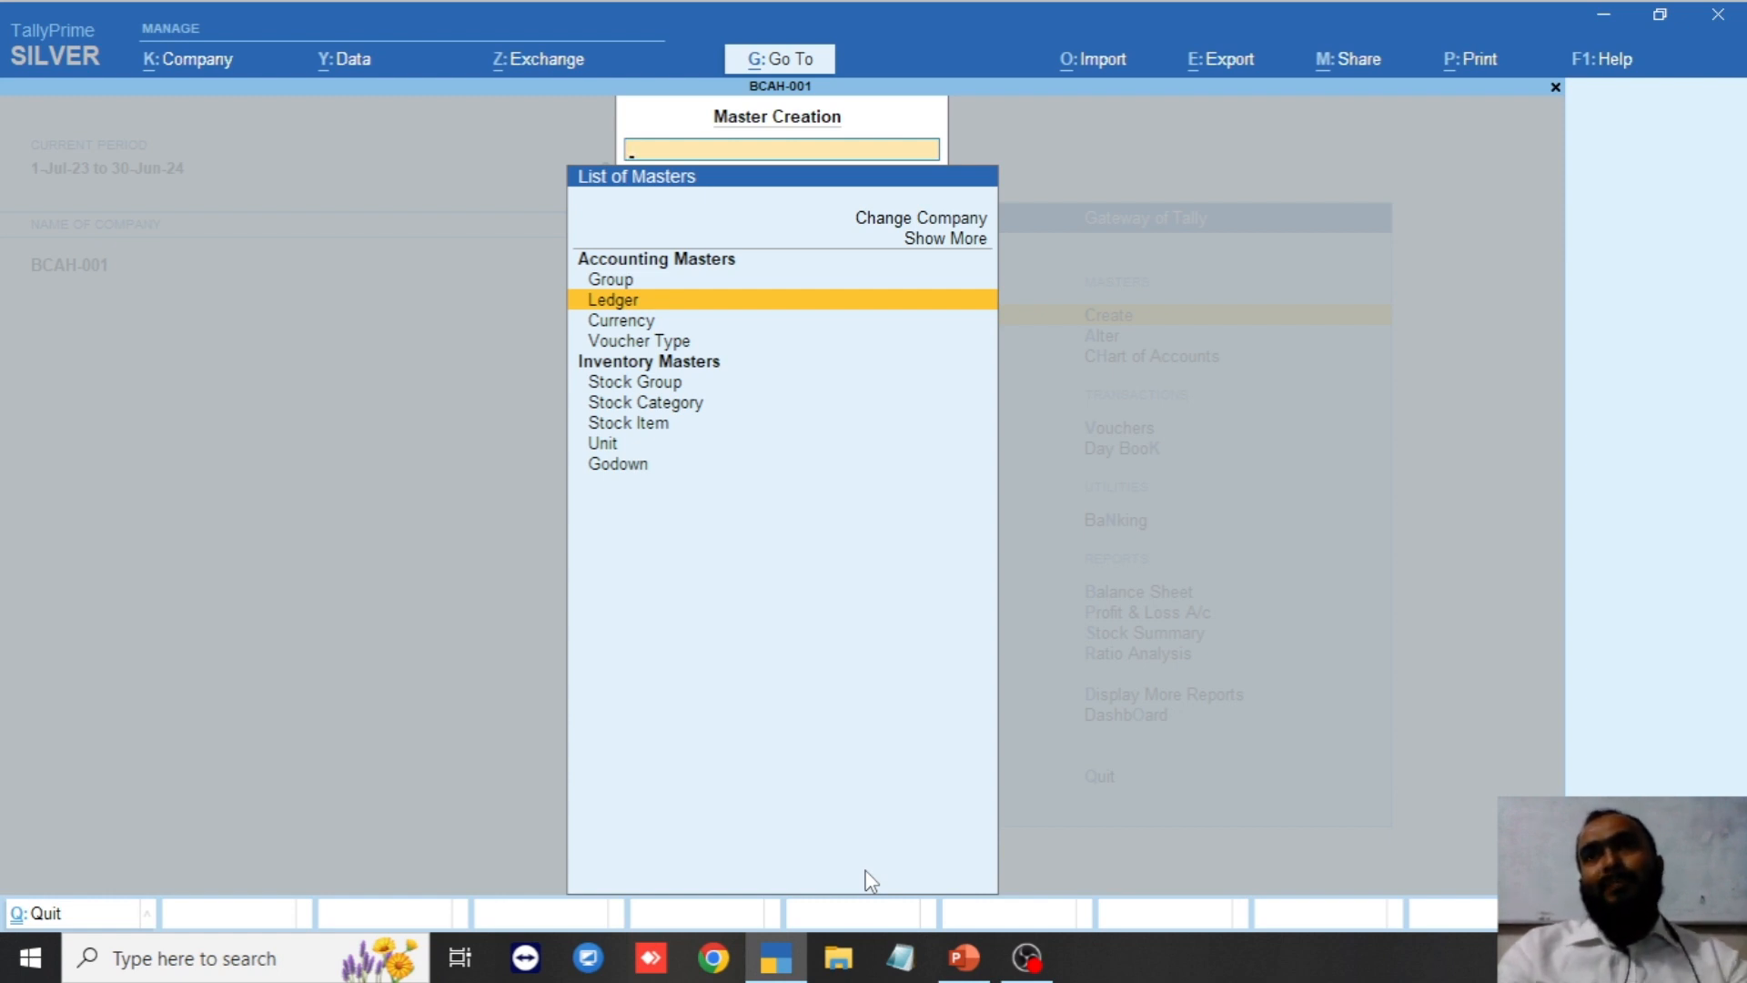
pyautogui.press('Escape')
pyautogui.press('Escape')
pyautogui.press('Escape')
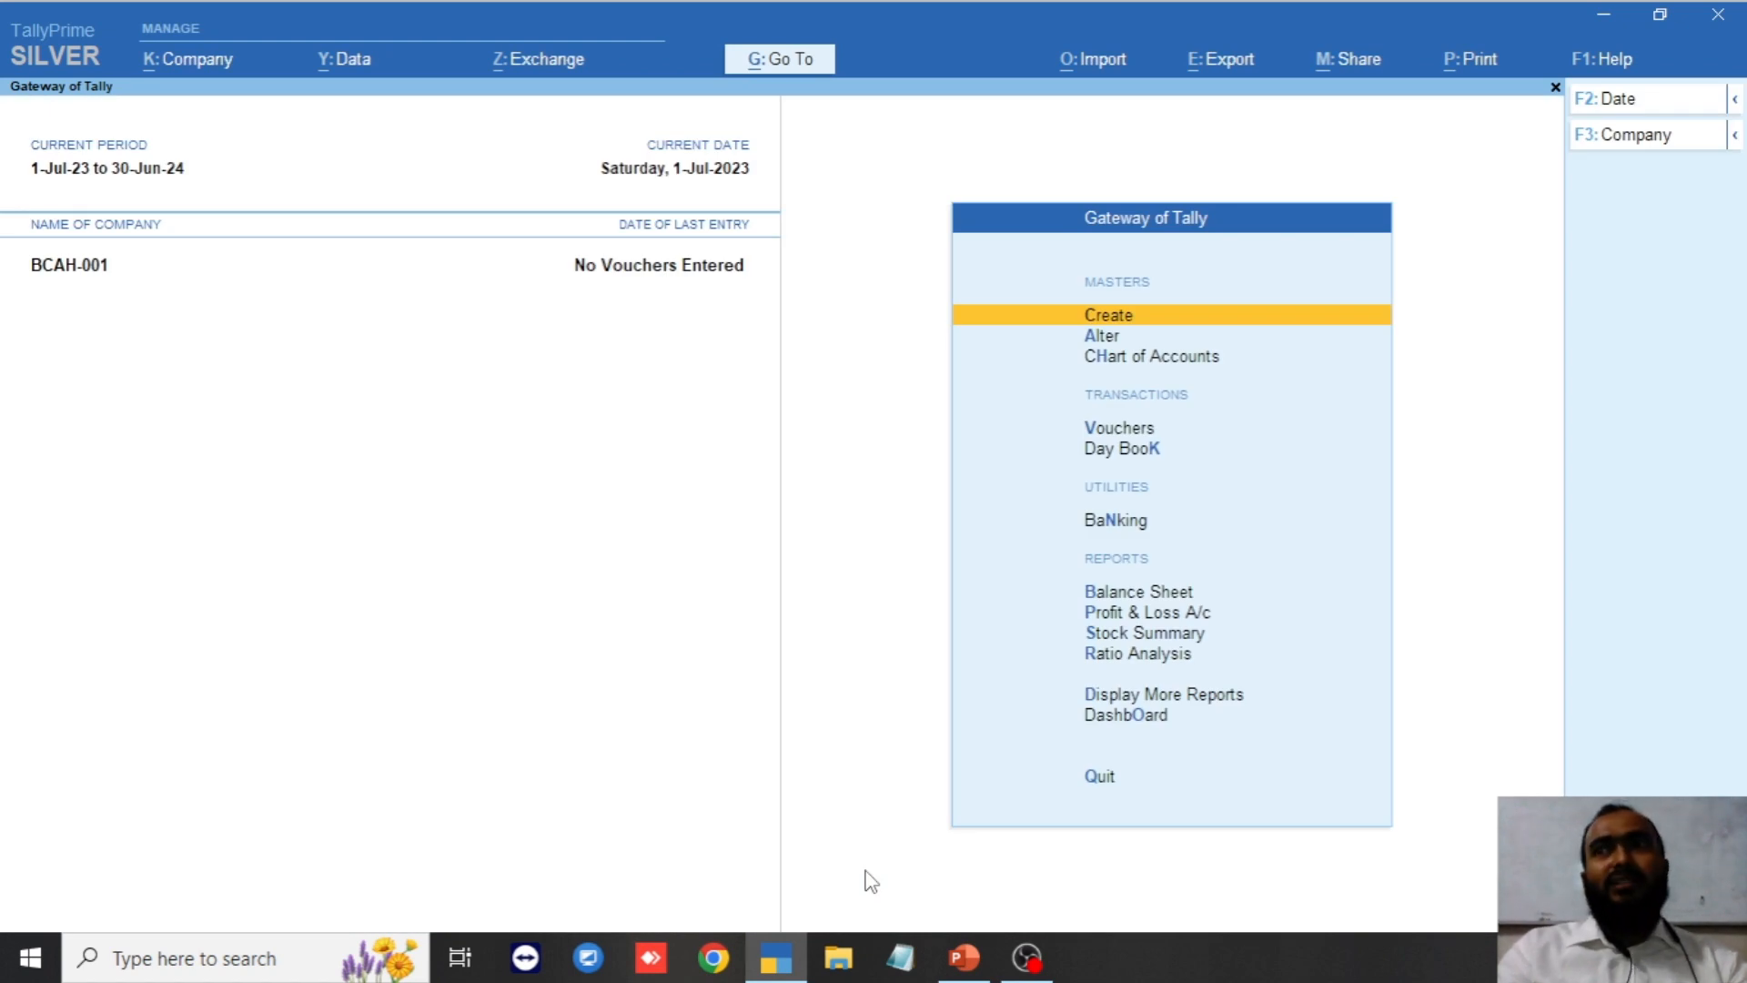
pyautogui.press('Return')
pyautogui.press('Down')
pyautogui.press('Return')
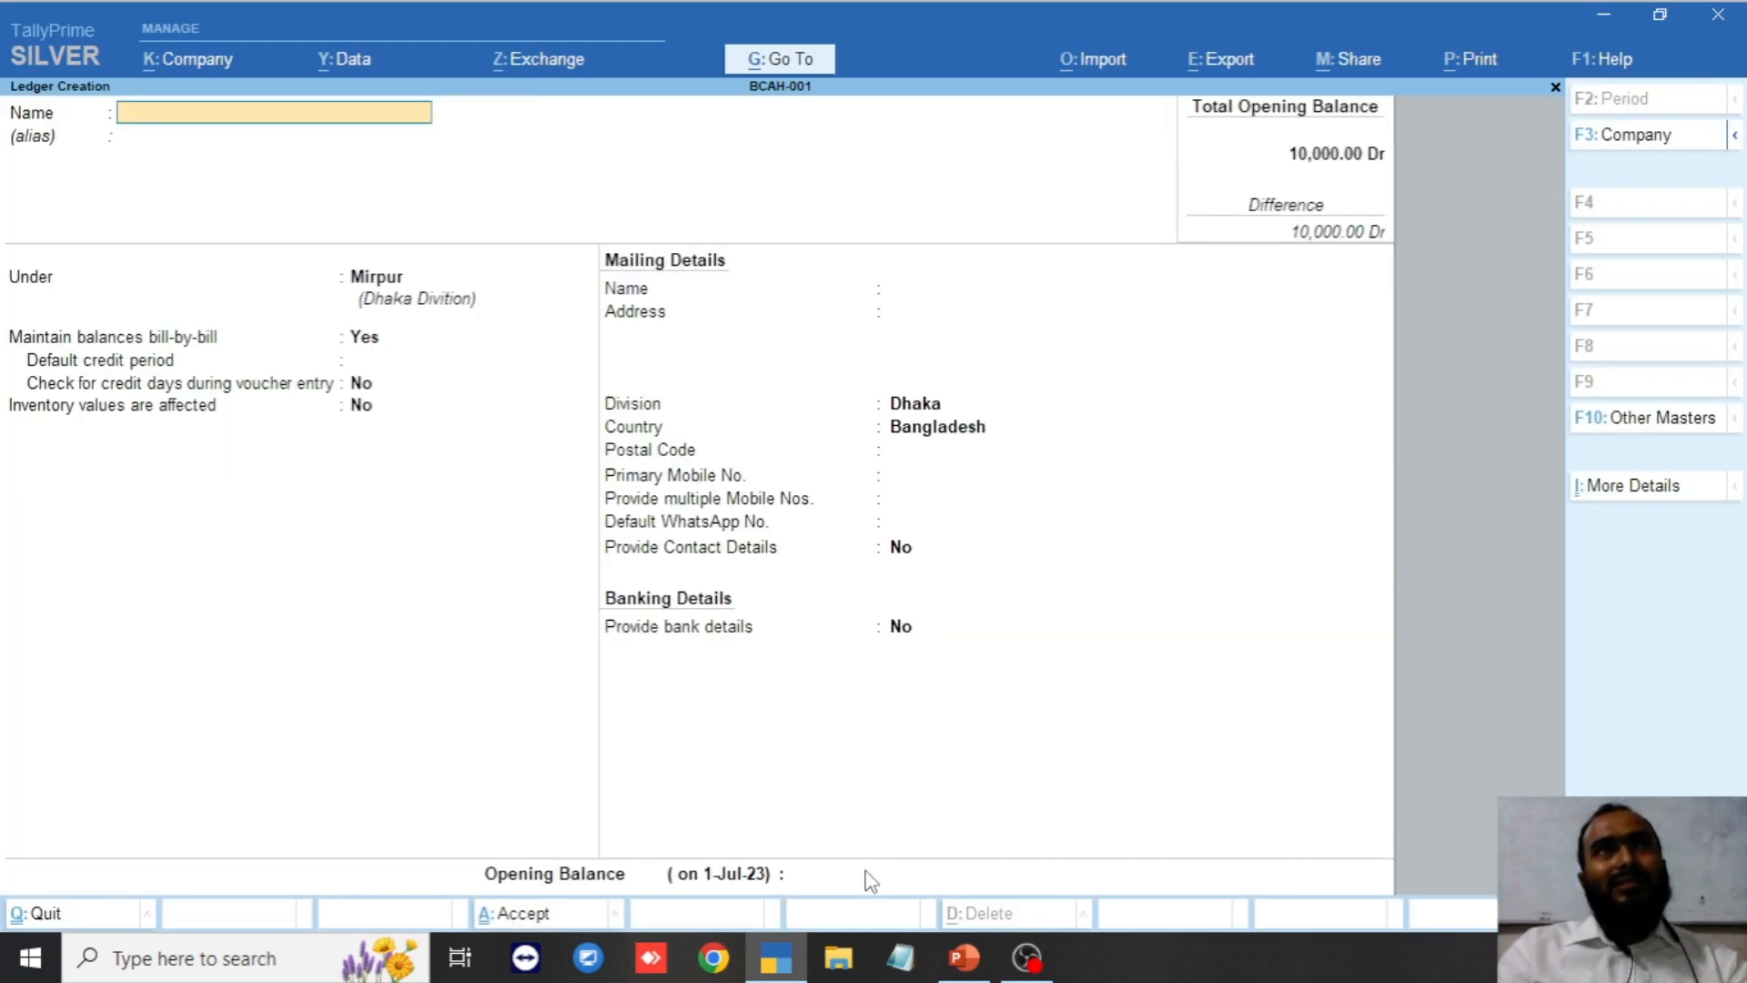
# Name the new ledger Customer-02 and place it under the Gulshan group.
pyautogui.write('Custo')
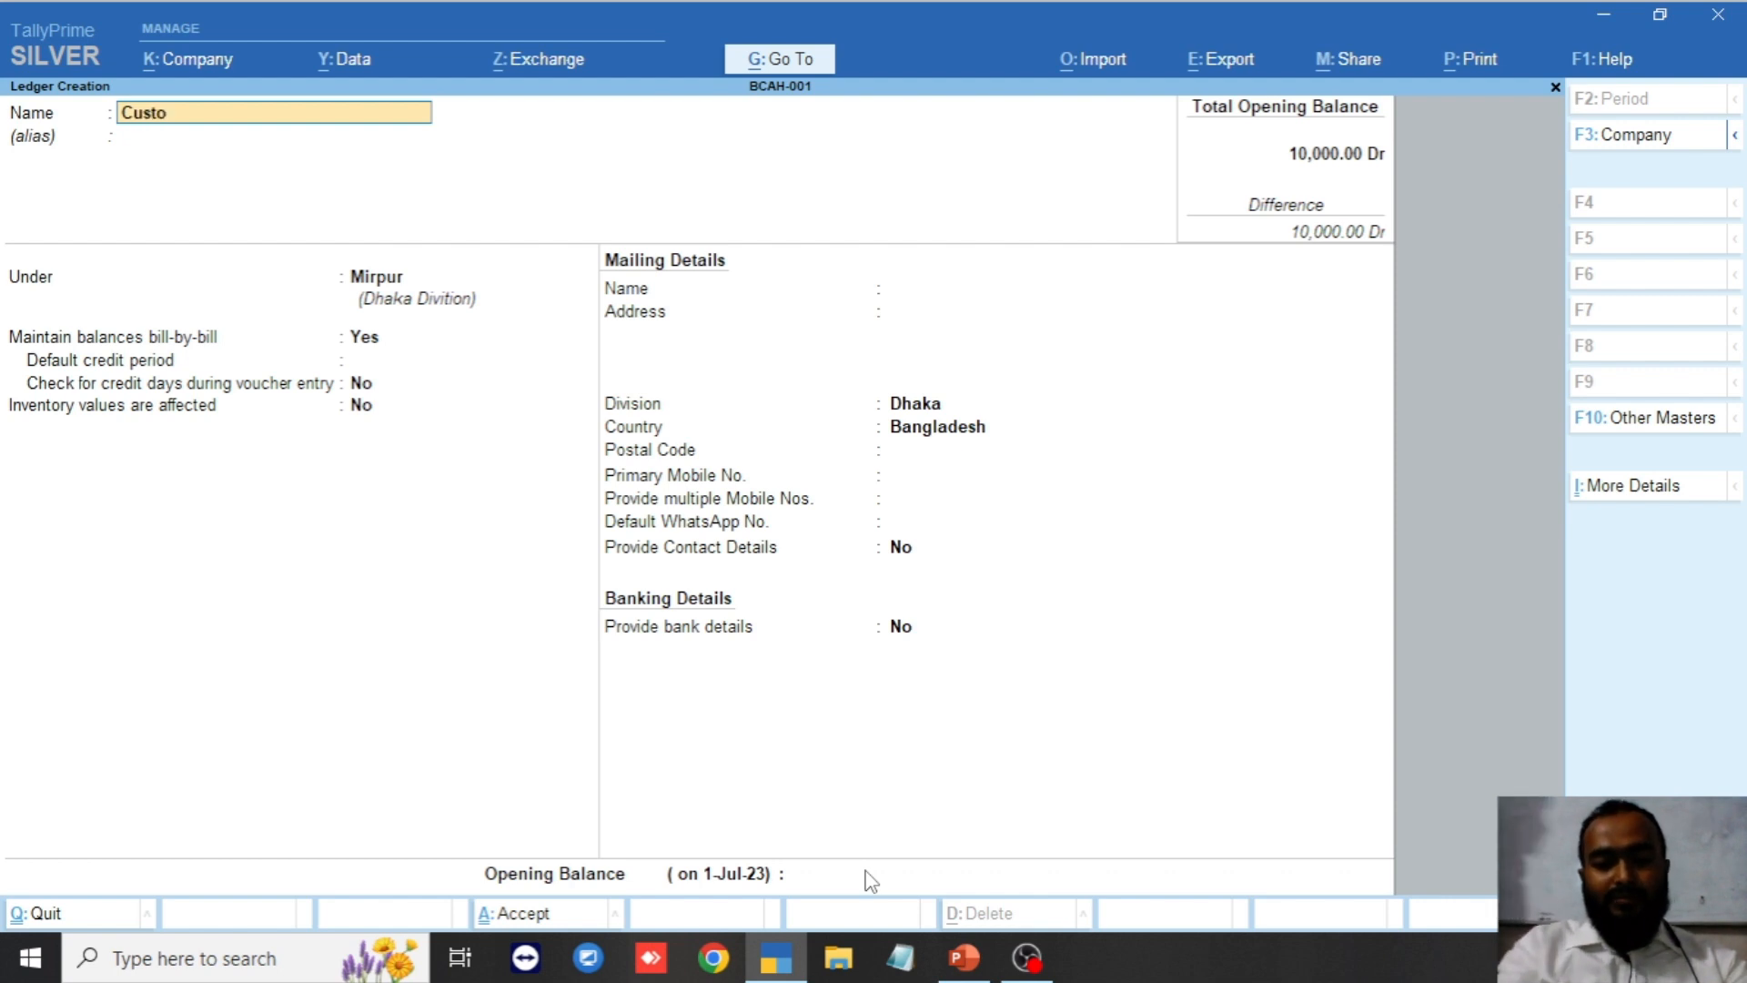
pyautogui.write('mer-02')
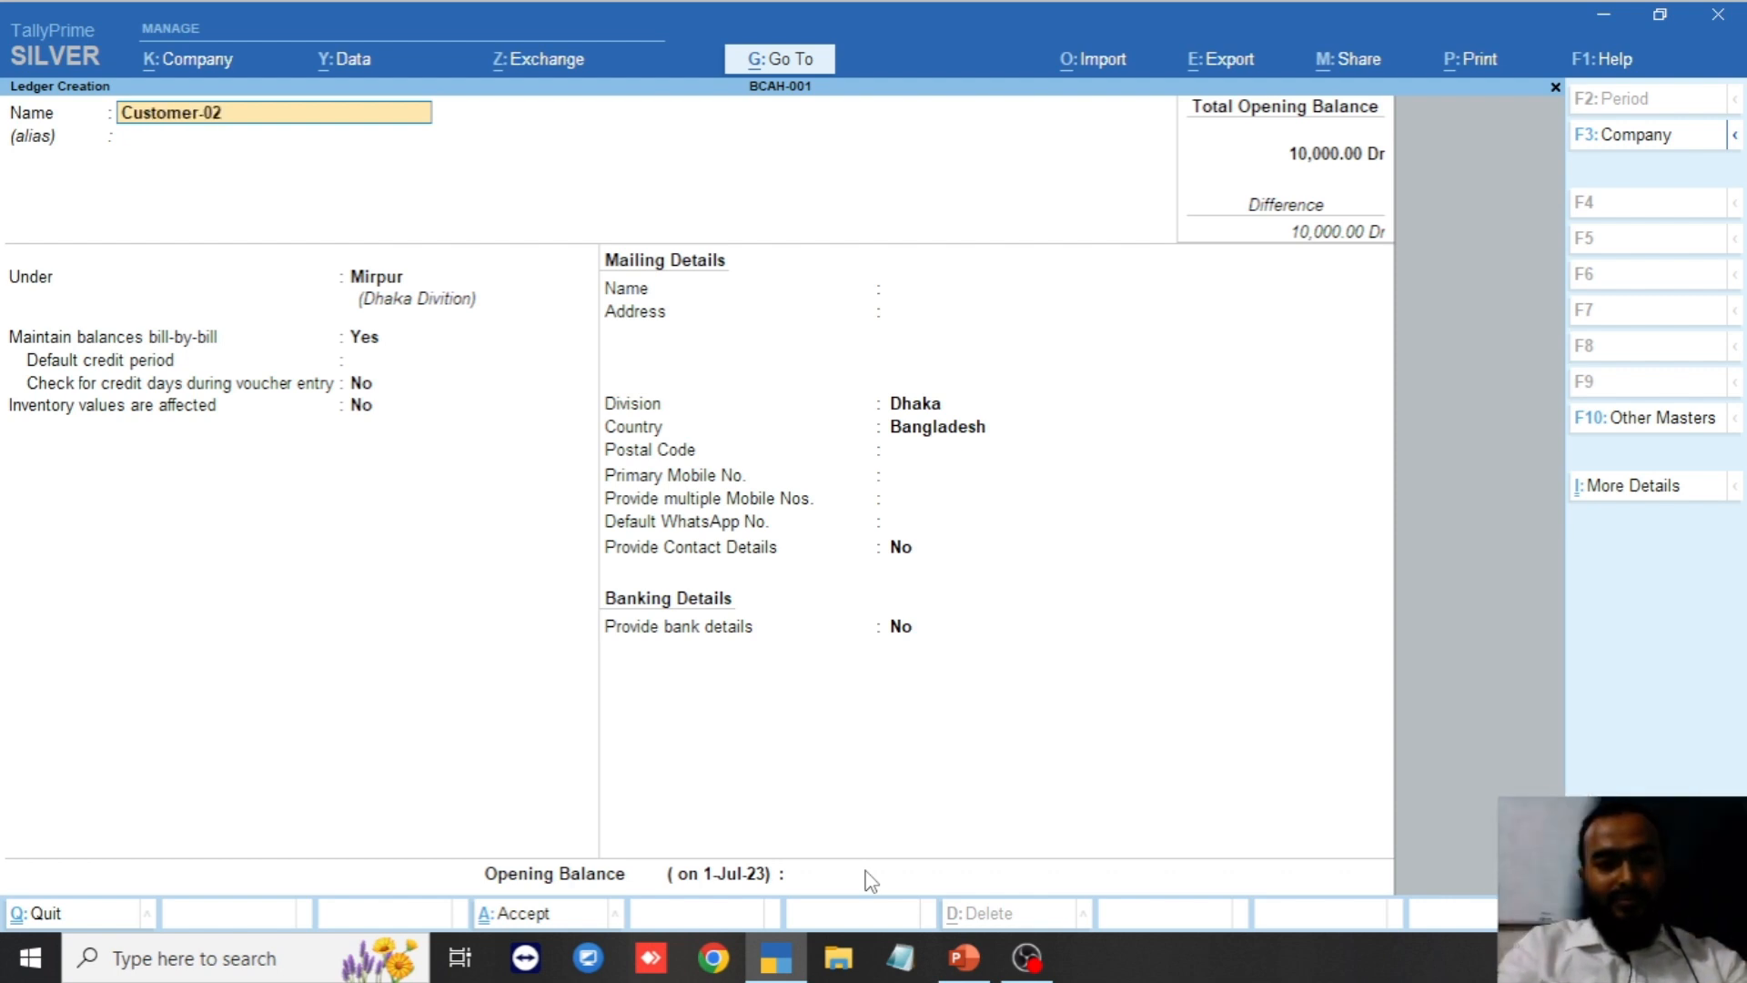
pyautogui.press('Return')
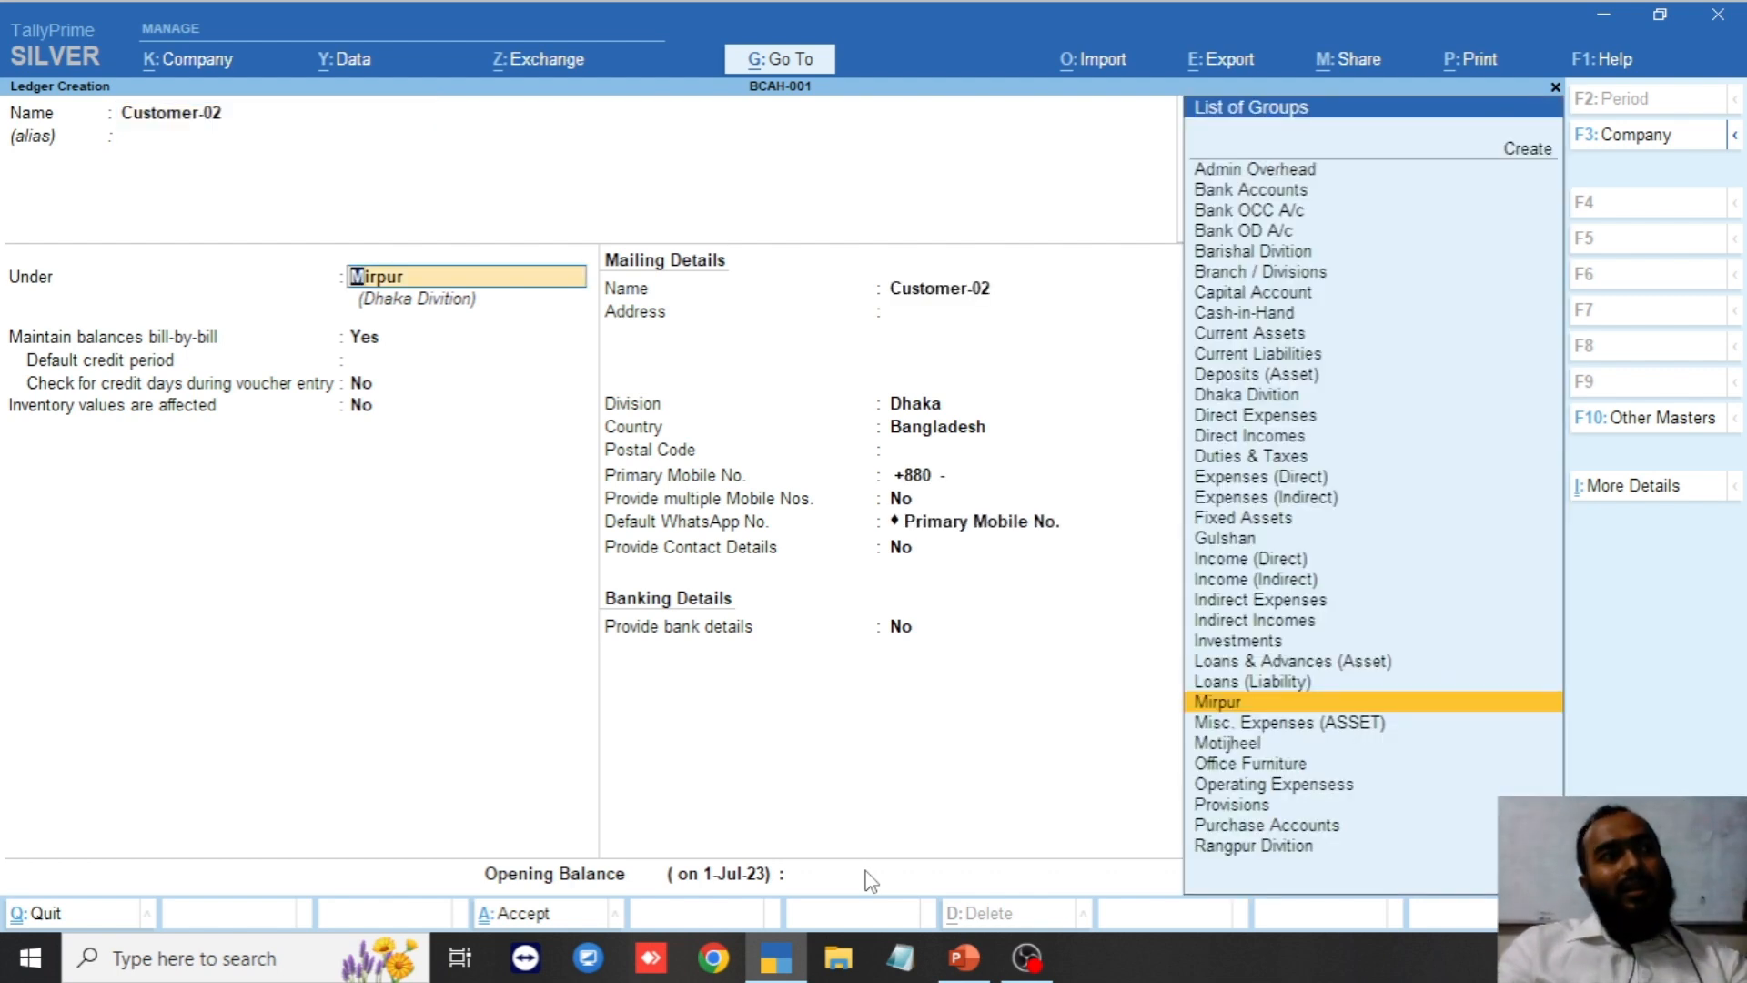
pyautogui.write('Ban')
pyautogui.press('BackSpace')
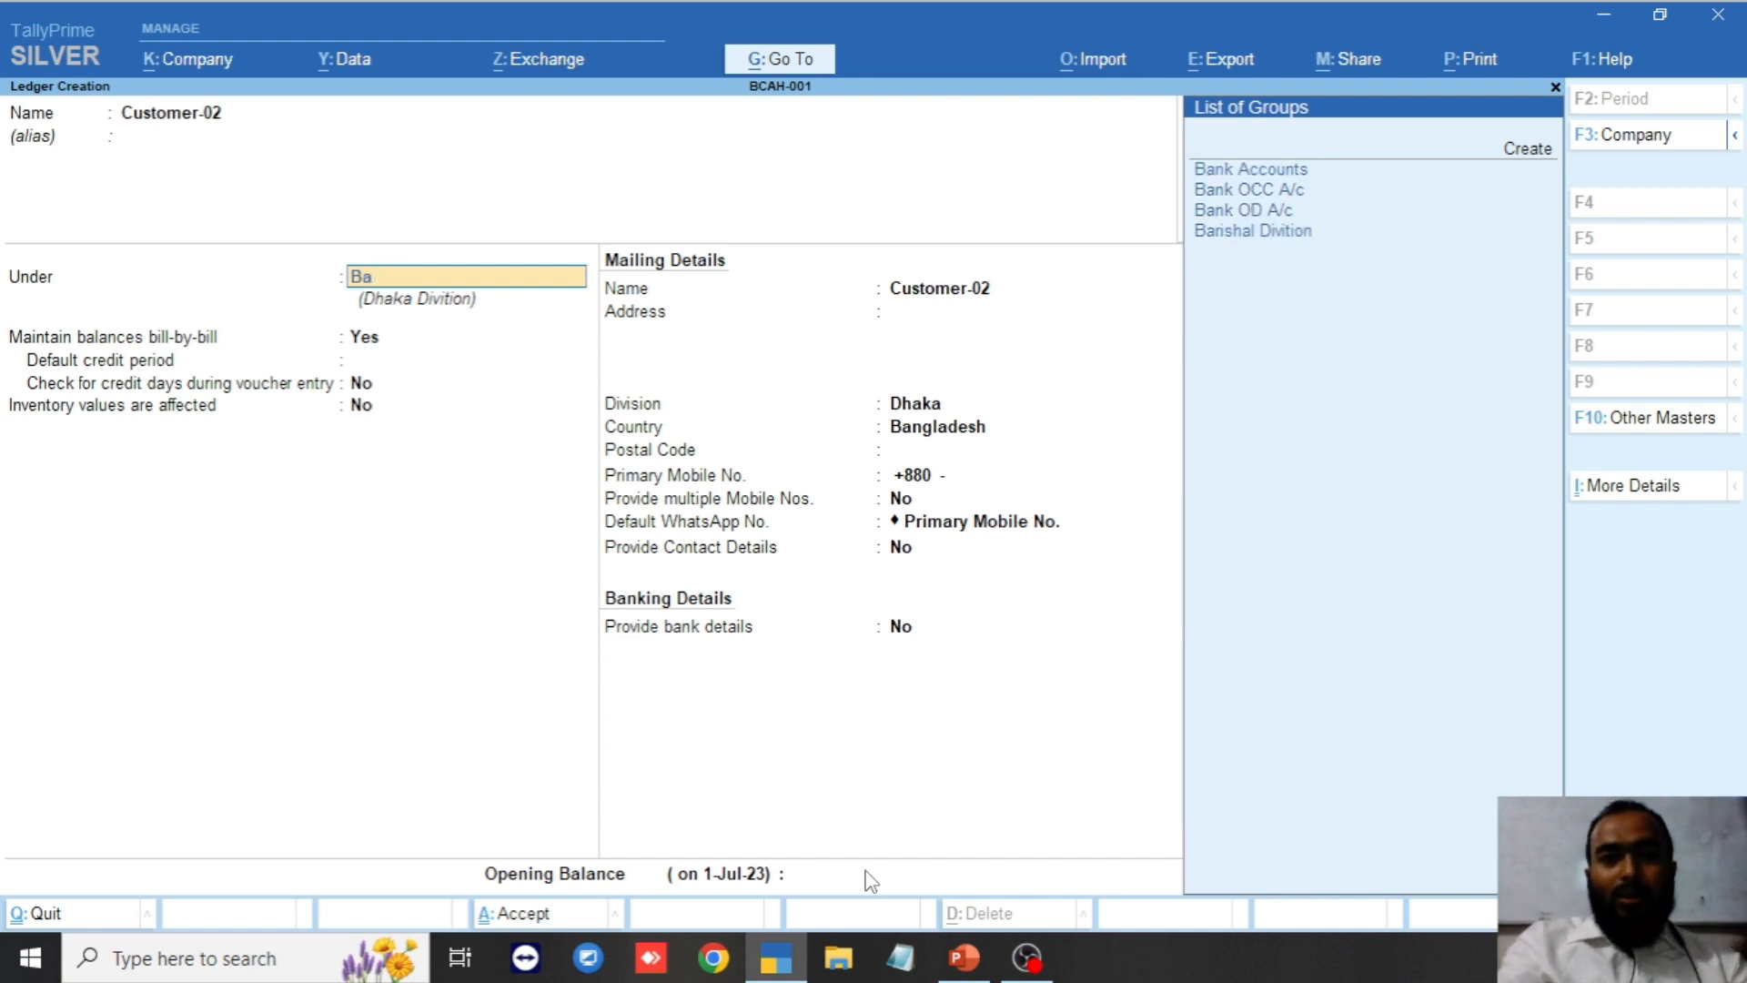
pyautogui.press('BackSpace')
pyautogui.press('BackSpace')
pyautogui.write('Gu')
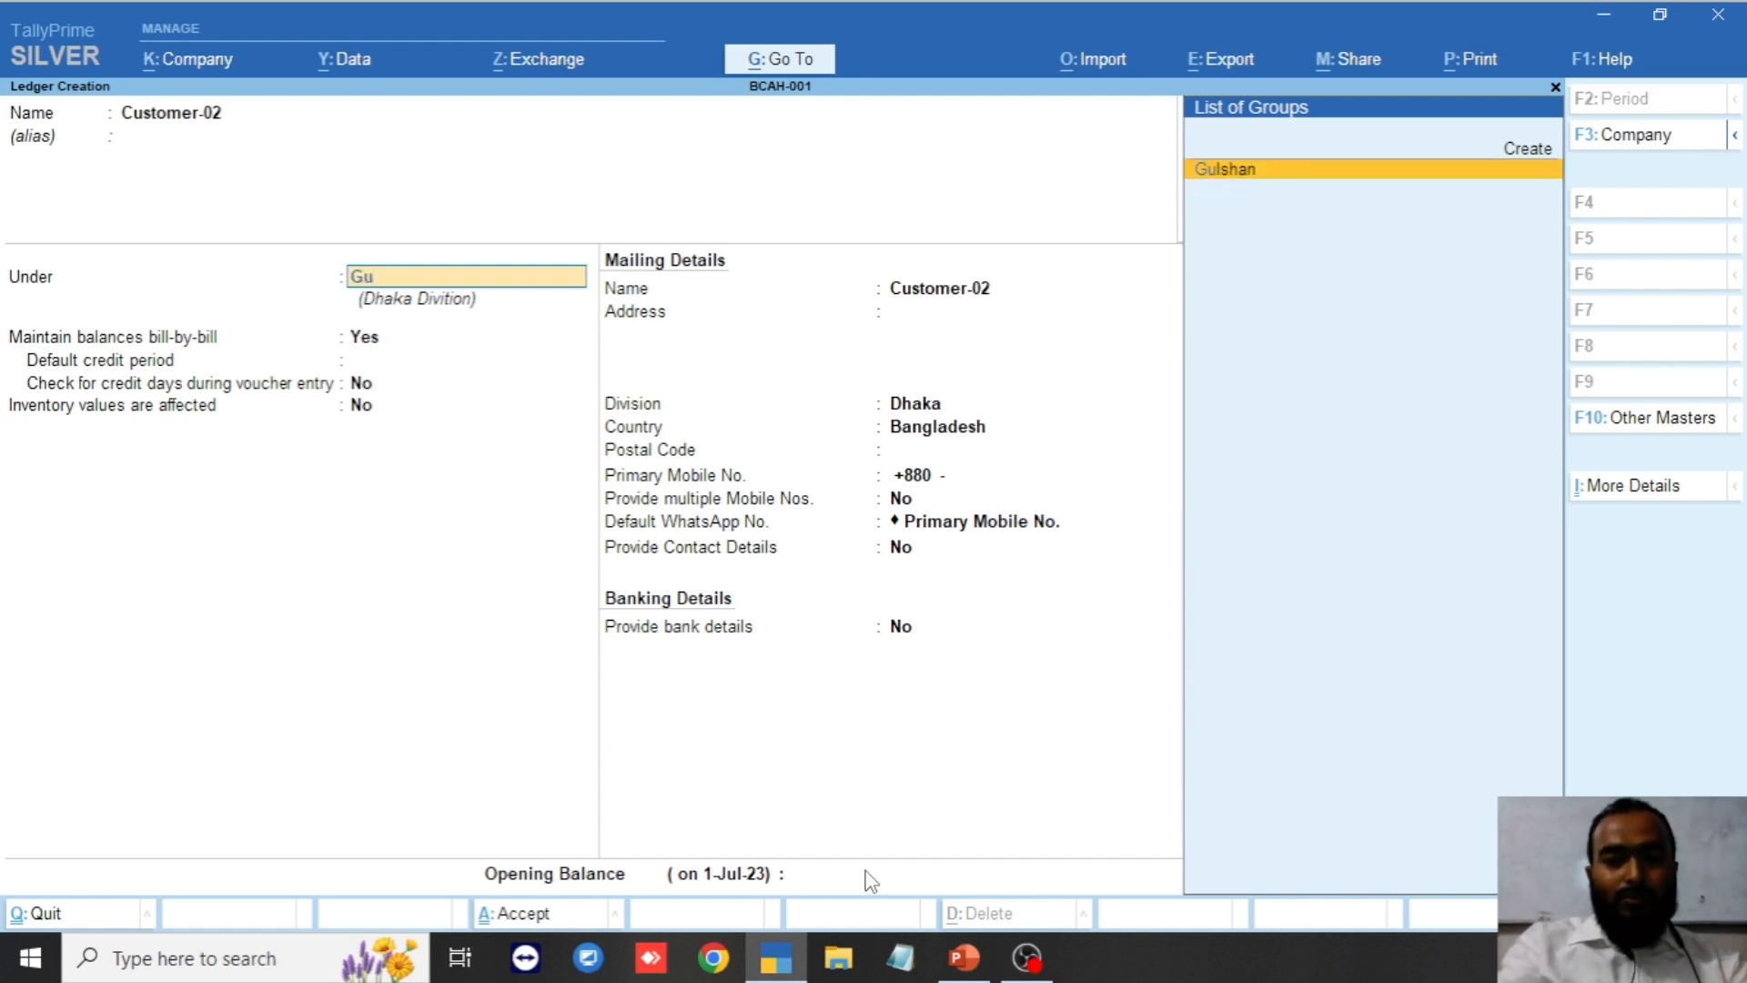
pyautogui.press('Return')
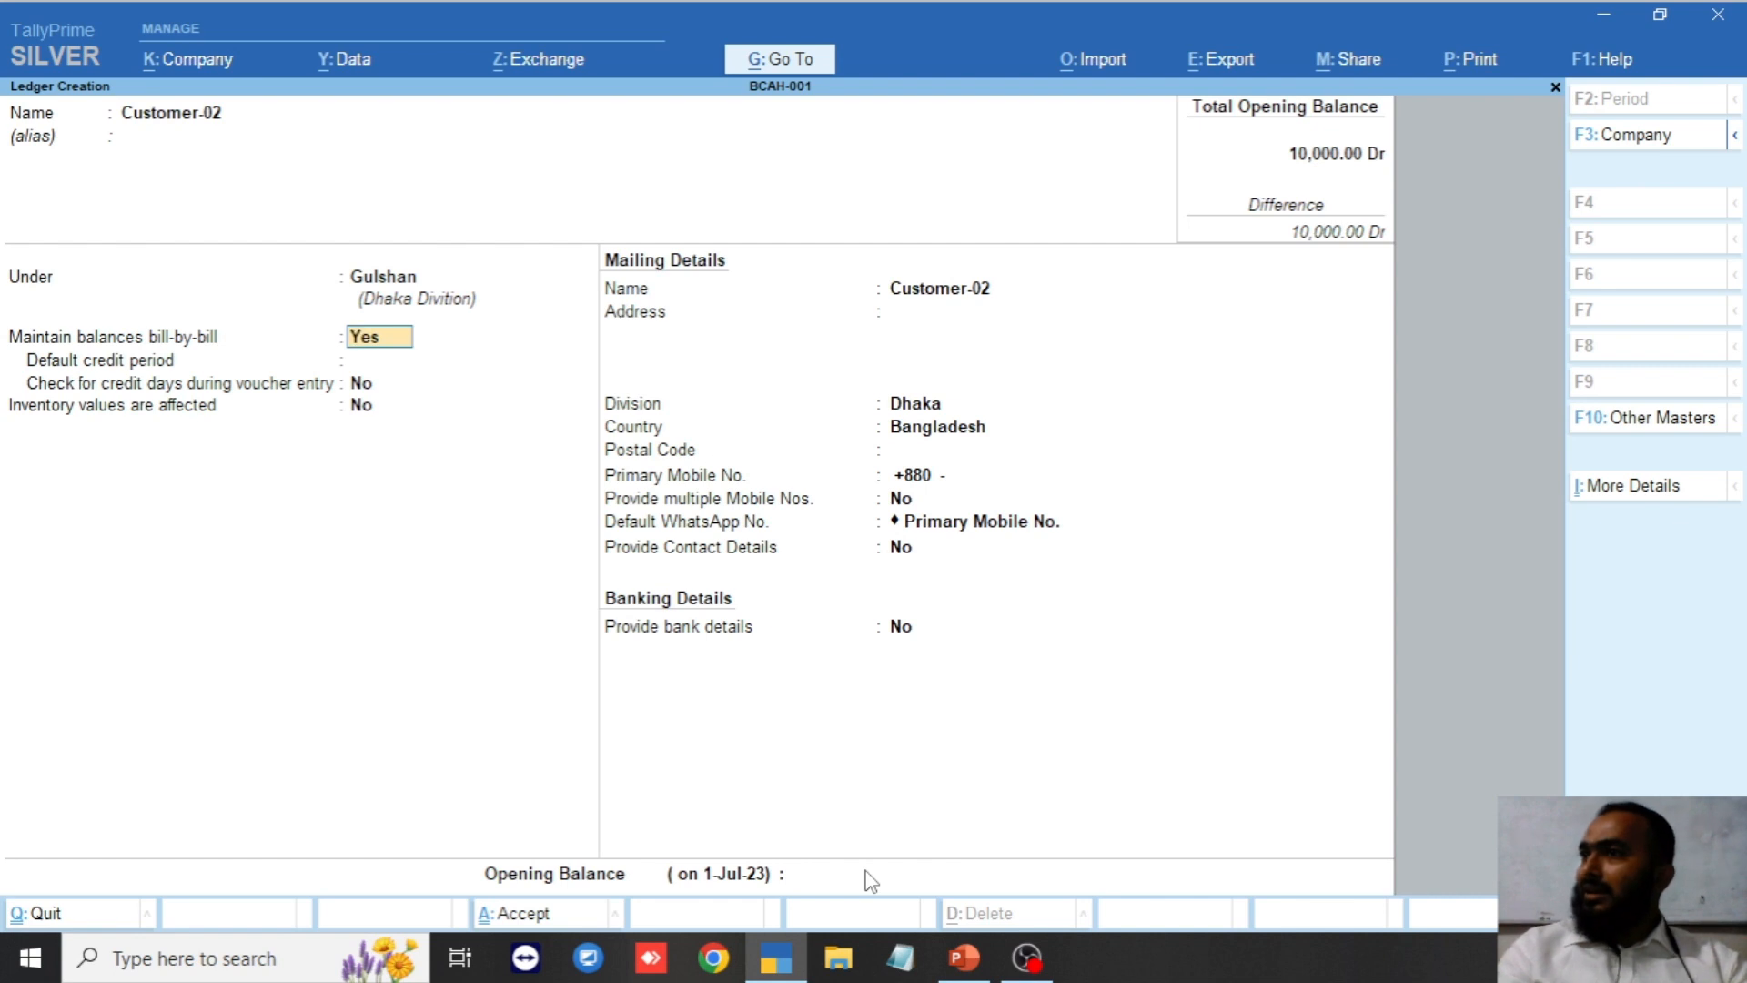
# Set a 45-day default credit period with credit-day checking on, then save without opening balance.
pyautogui.press('Return')
pyautogui.press('Return')
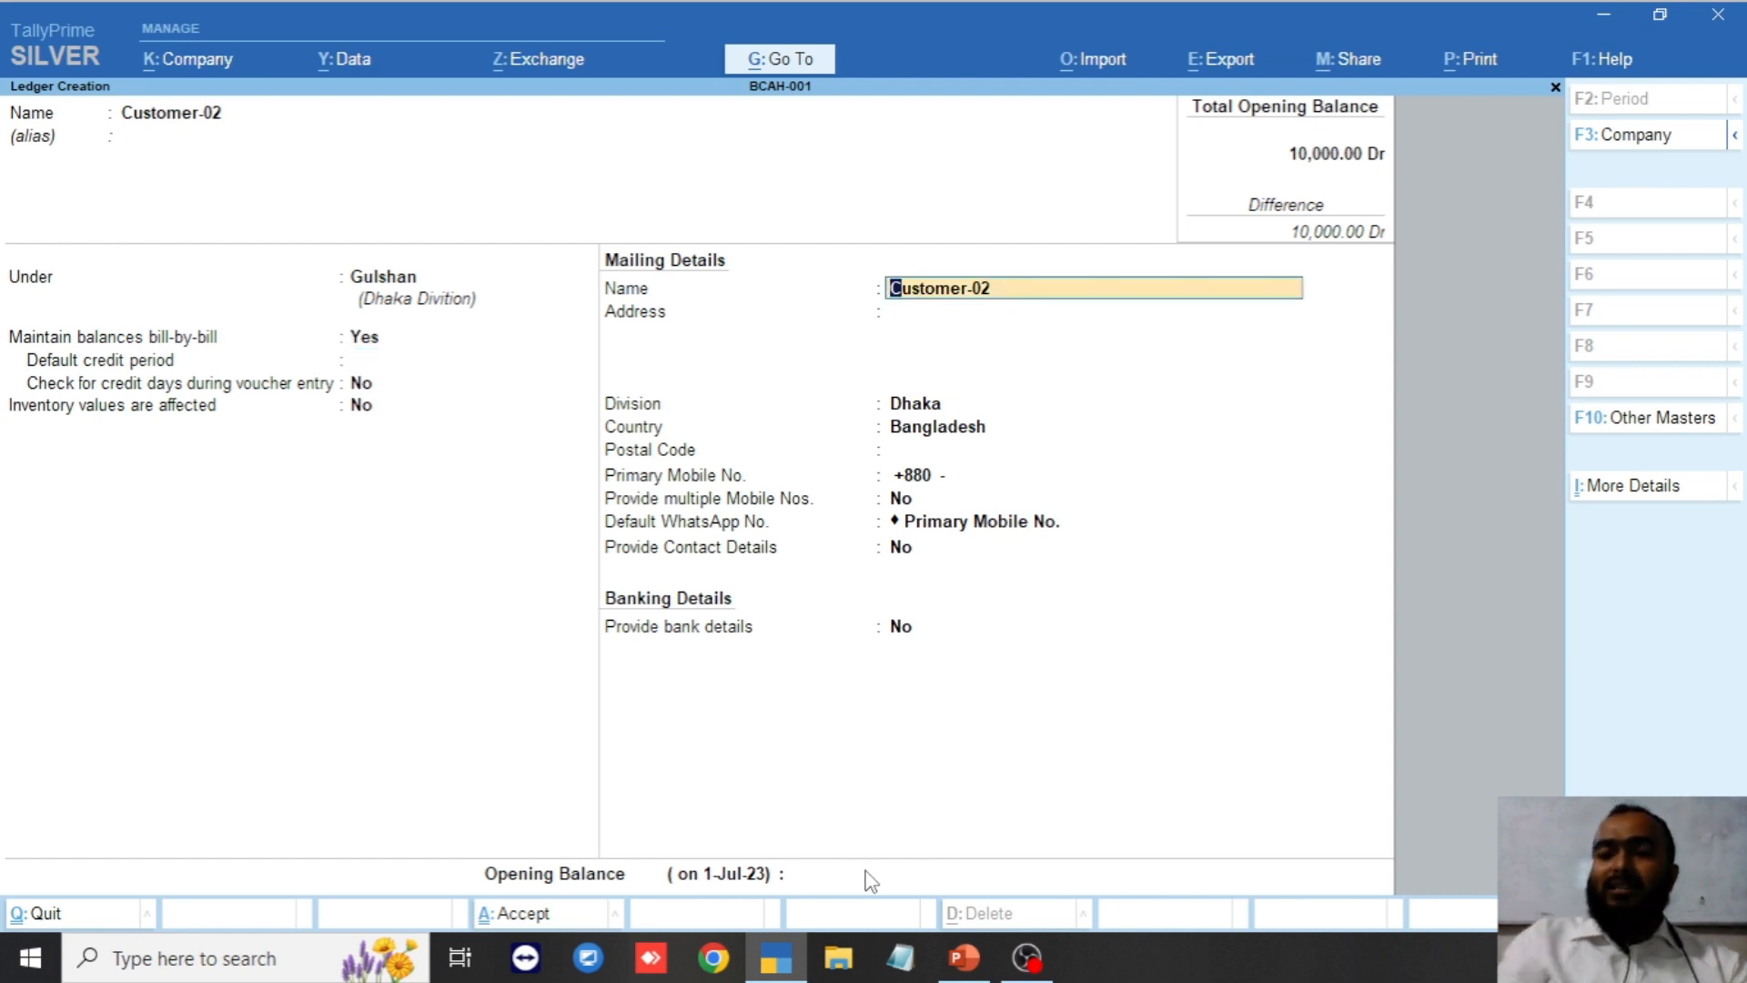
pyautogui.press('Up')
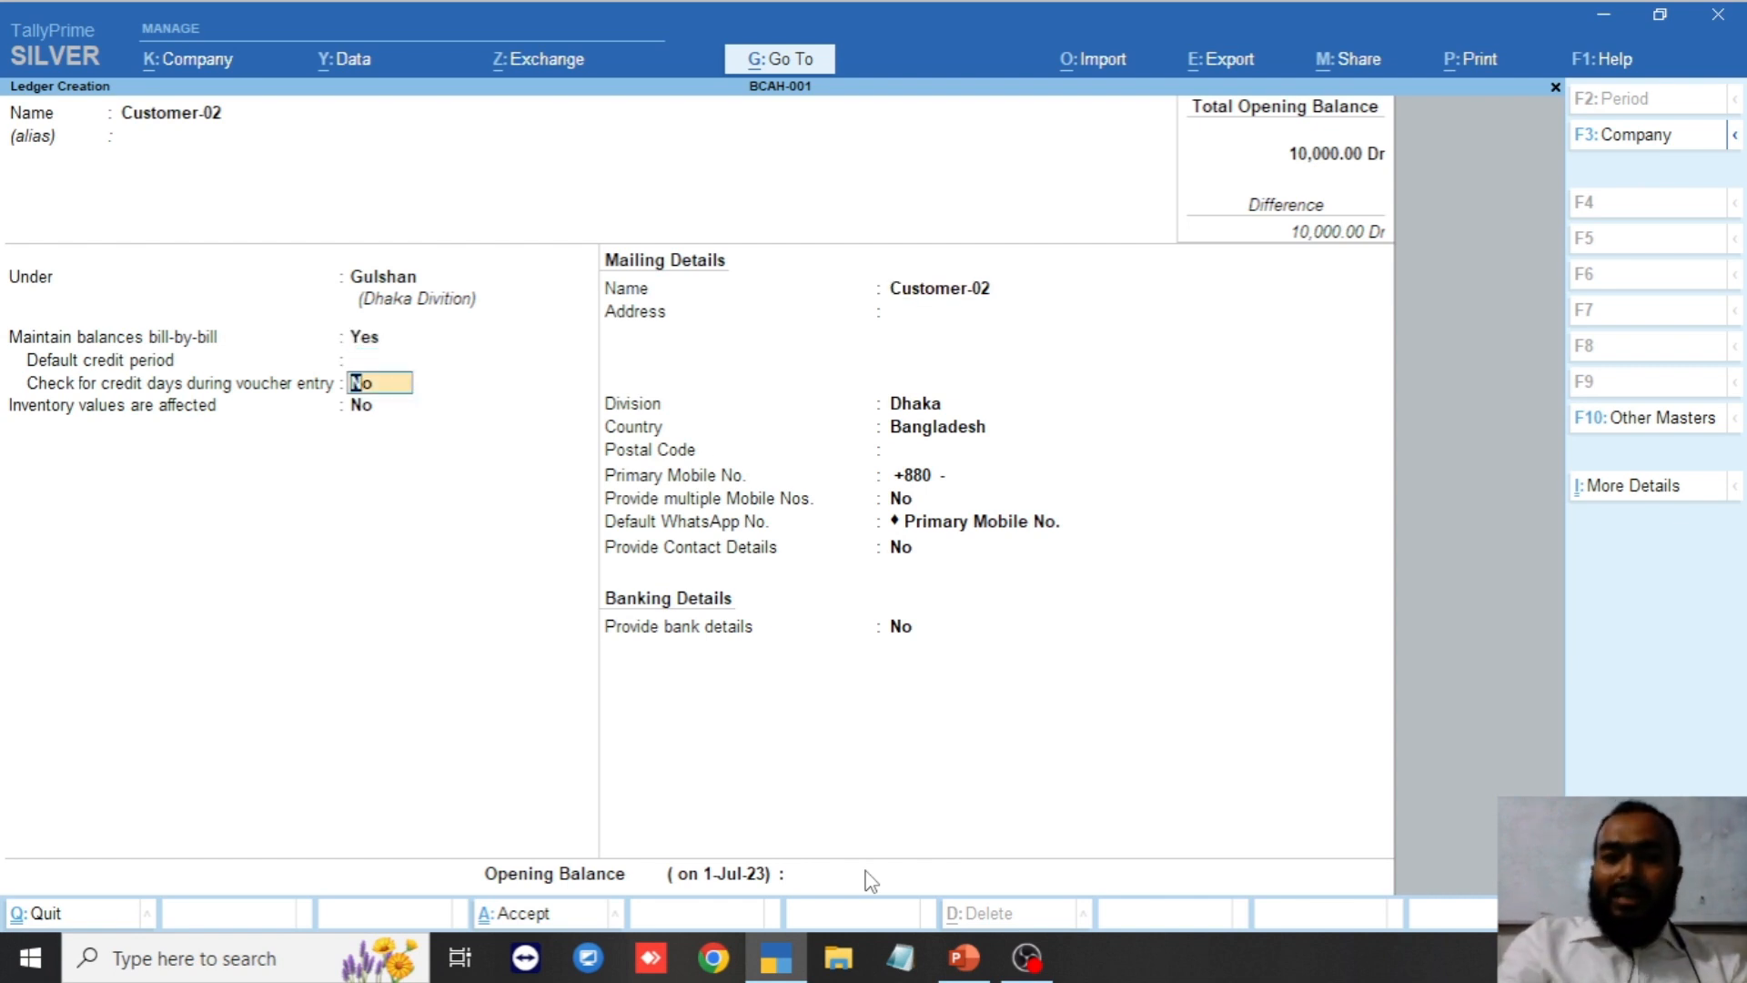
pyautogui.press('Up')
pyautogui.write('45')
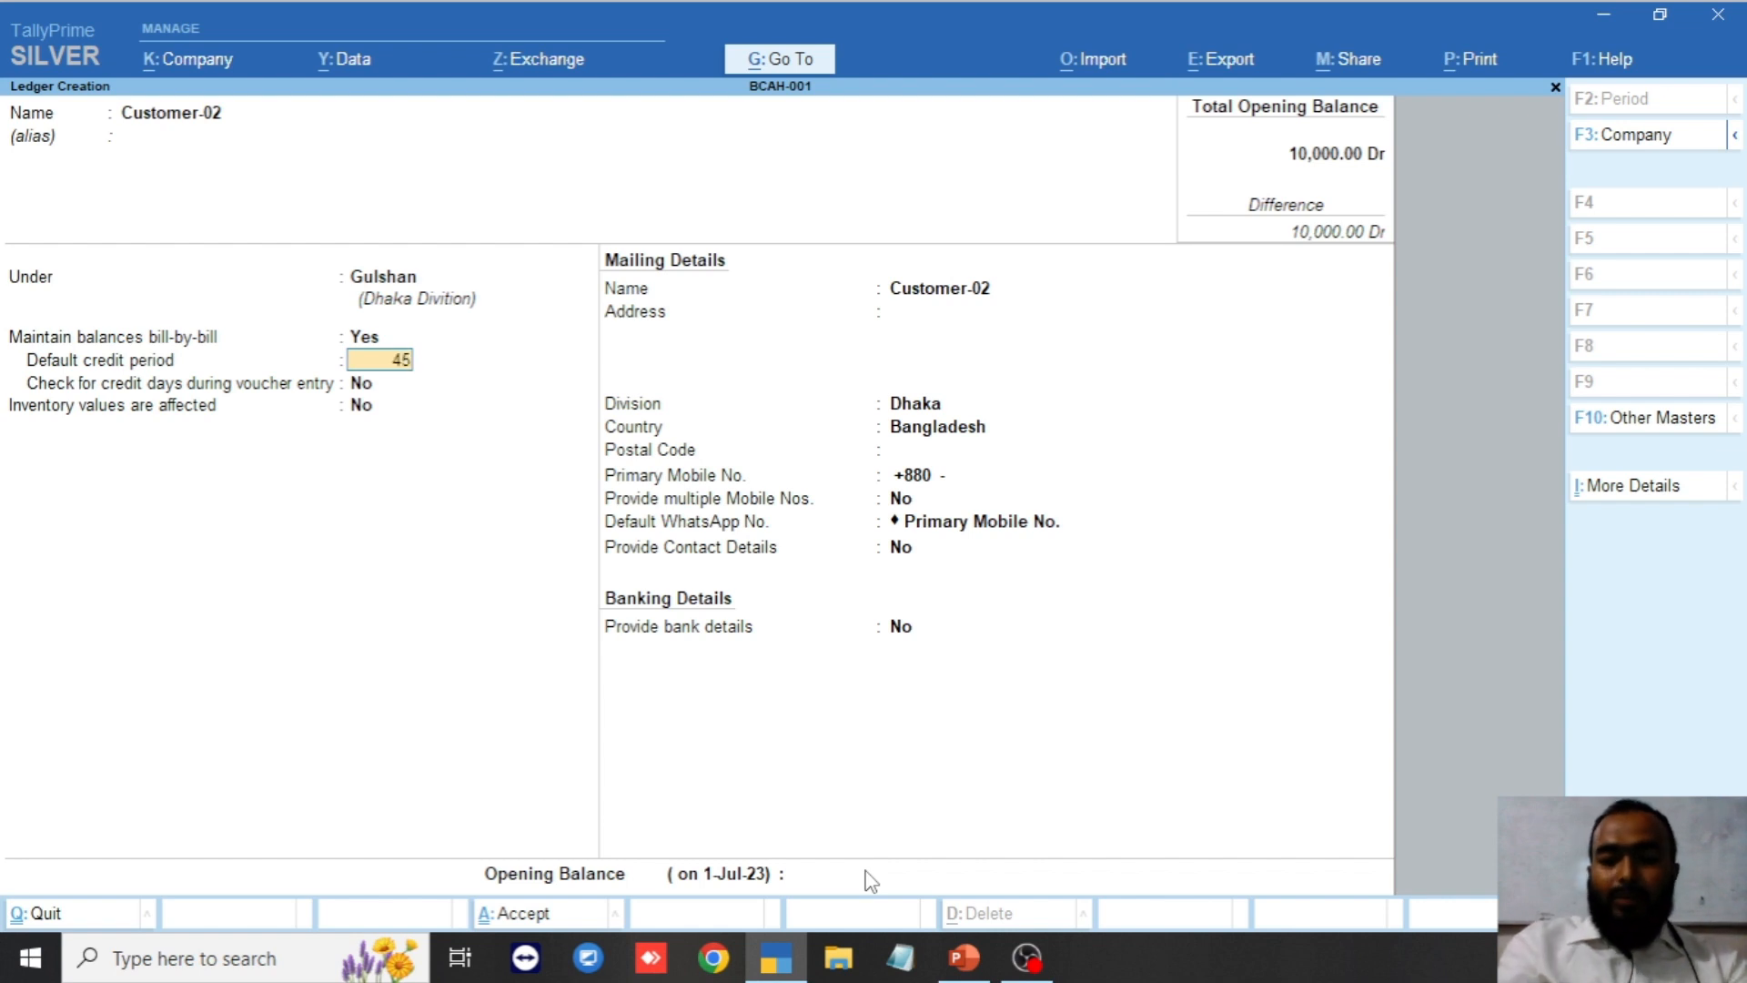
pyautogui.press('Return')
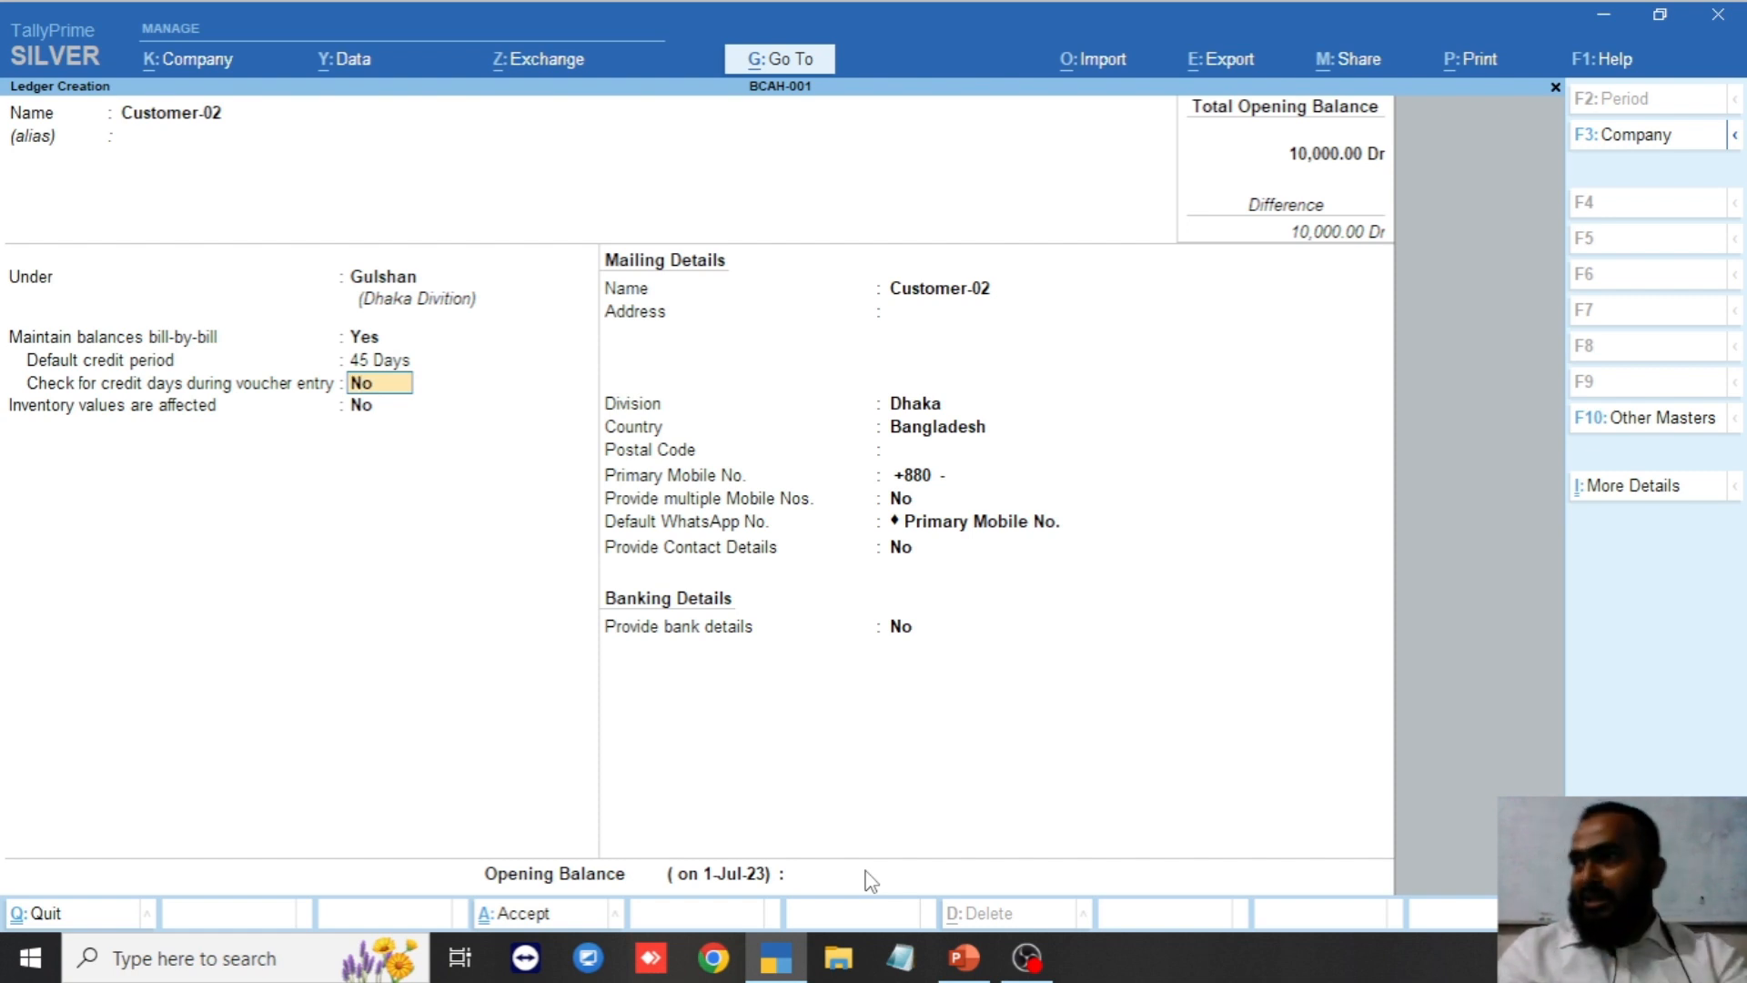
pyautogui.press('y')
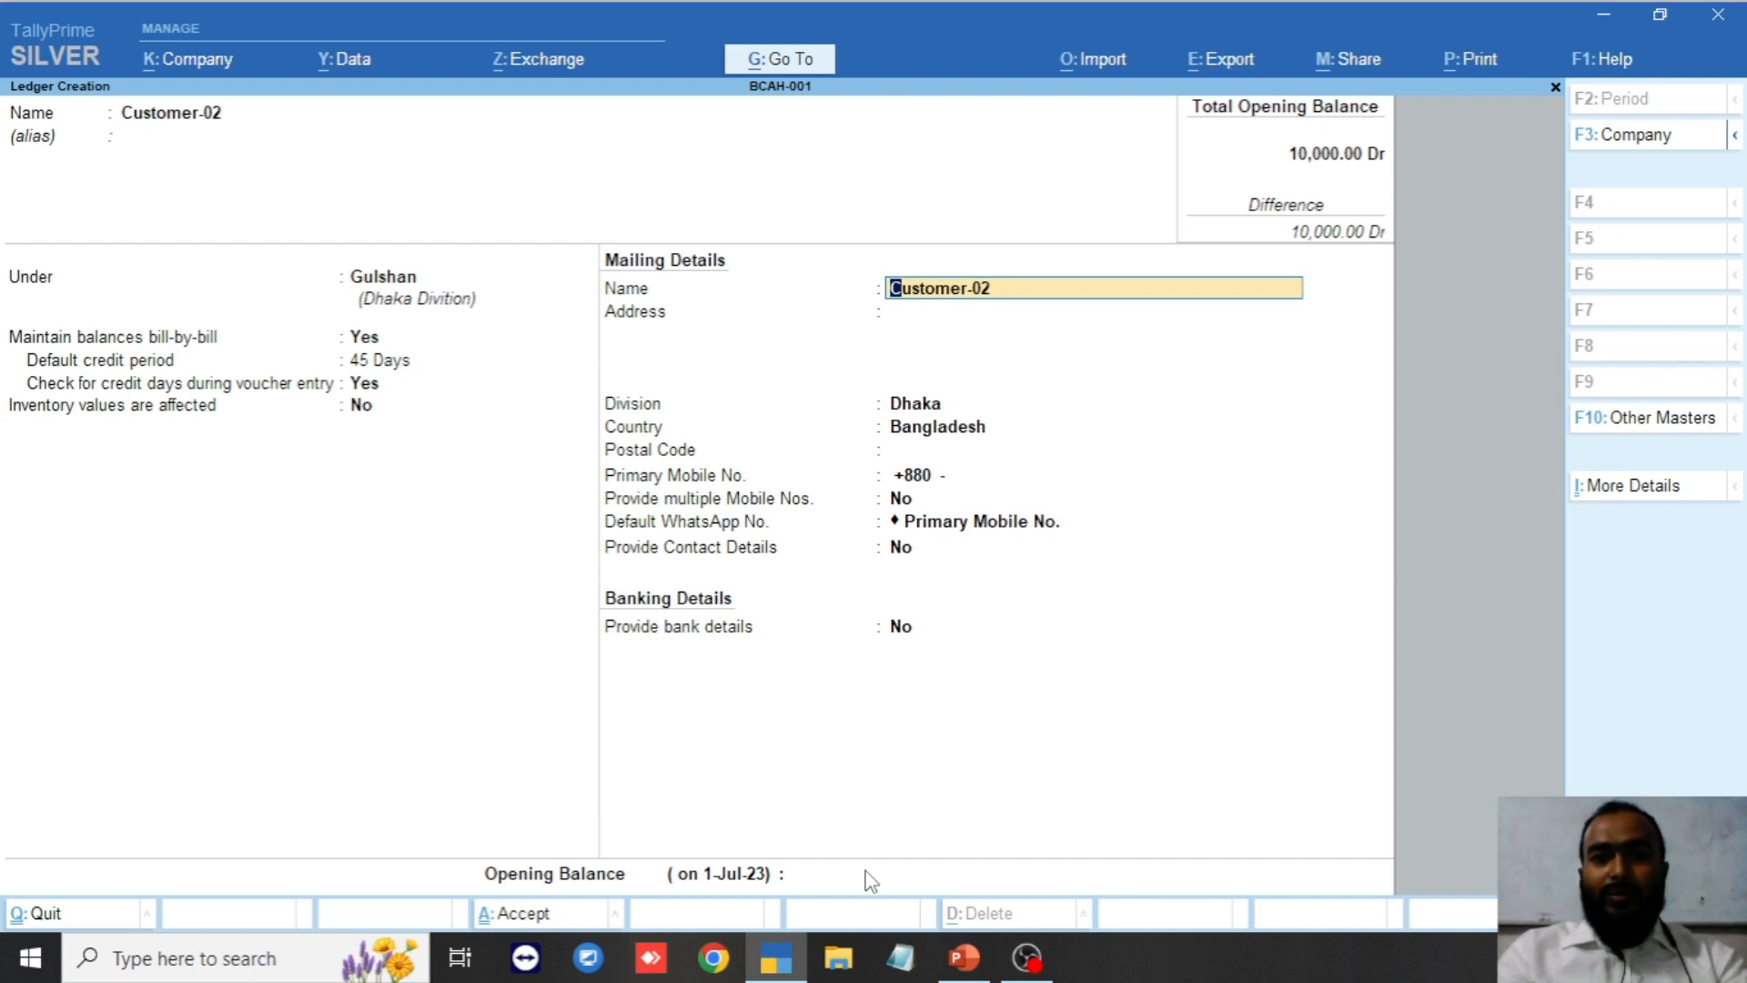
pyautogui.press('Return')
pyautogui.press('Return')
pyautogui.press('Return')
pyautogui.press('Return')
pyautogui.press('Return')
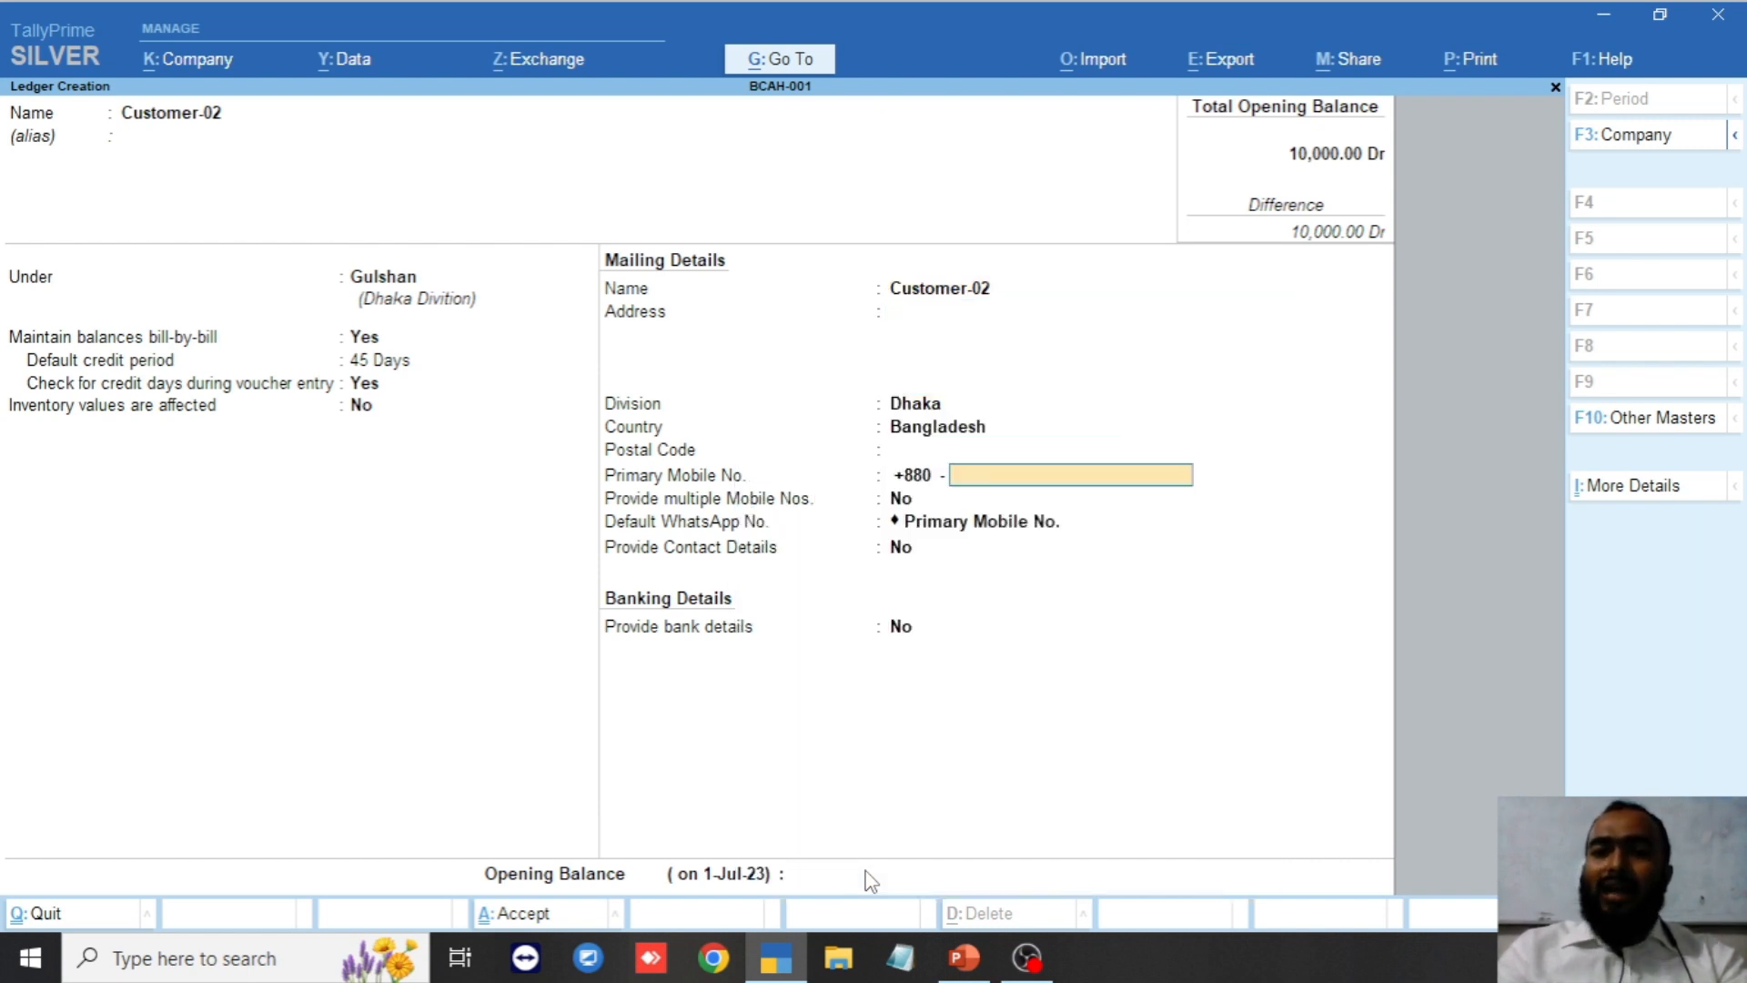
pyautogui.press('Return')
pyautogui.press('Return')
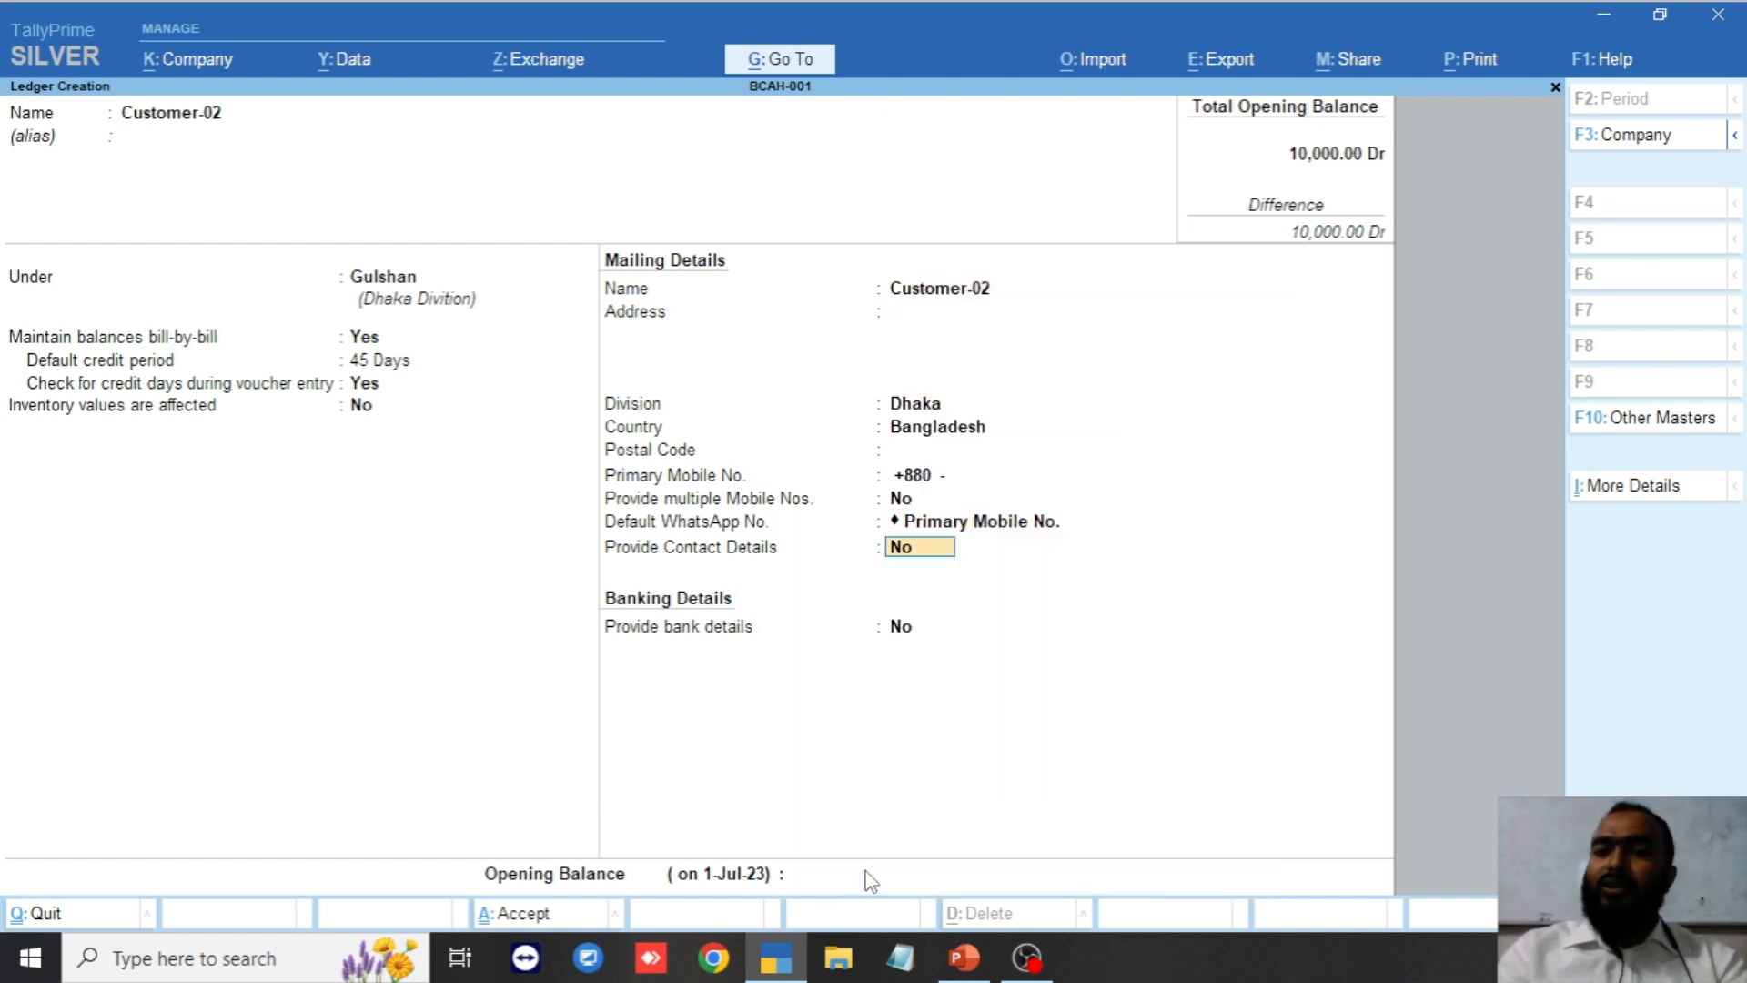
pyautogui.press('Return')
pyautogui.press('Return')
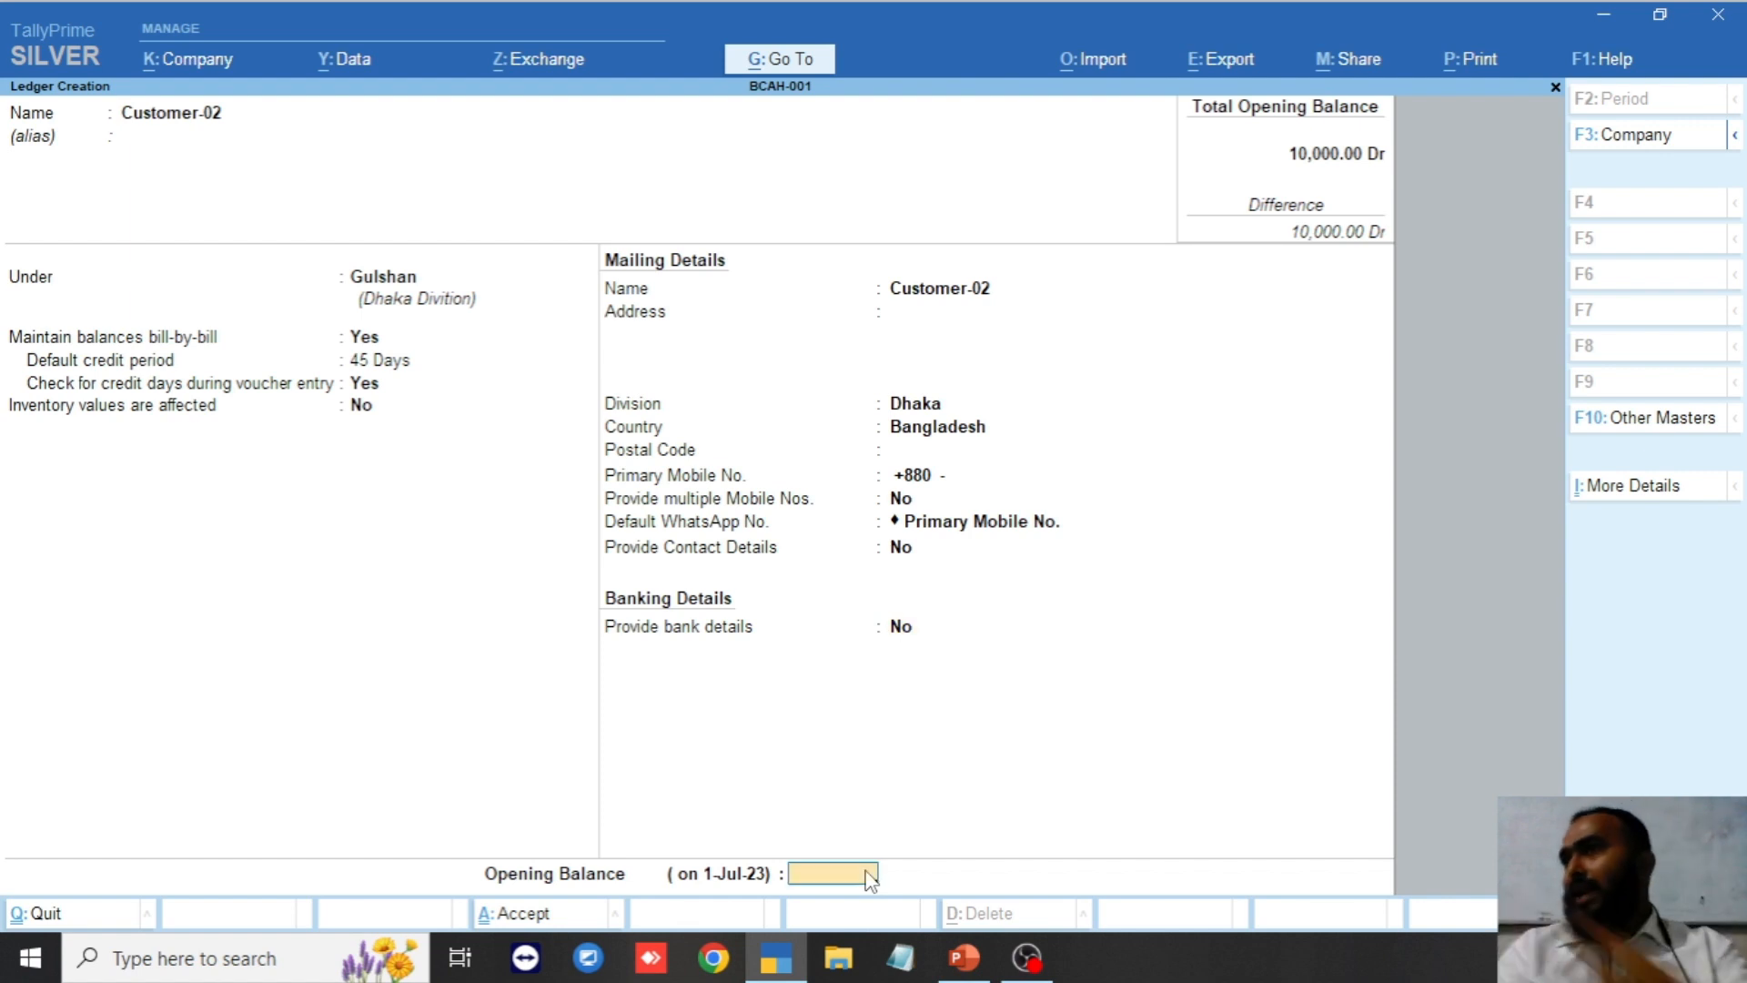
pyautogui.press('Return')
pyautogui.press('Return')
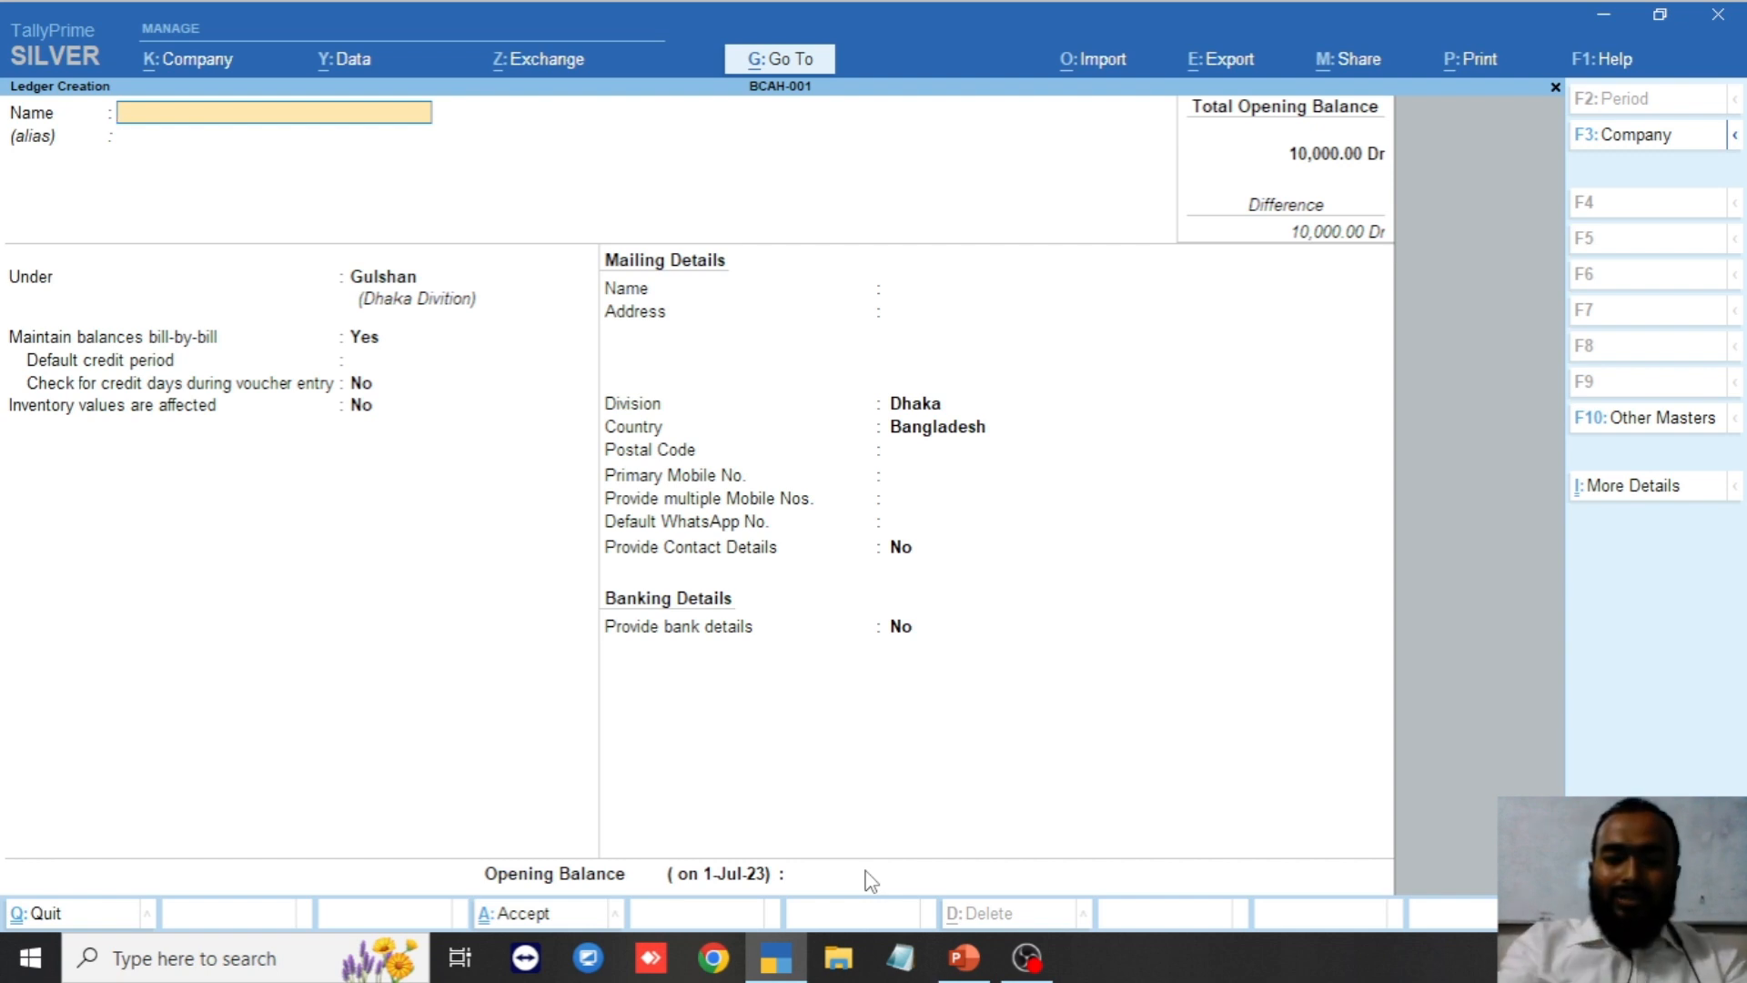
# Name the new ledger Customer-03 and place it under the Motijheel group.
pyautogui.write('Customer')
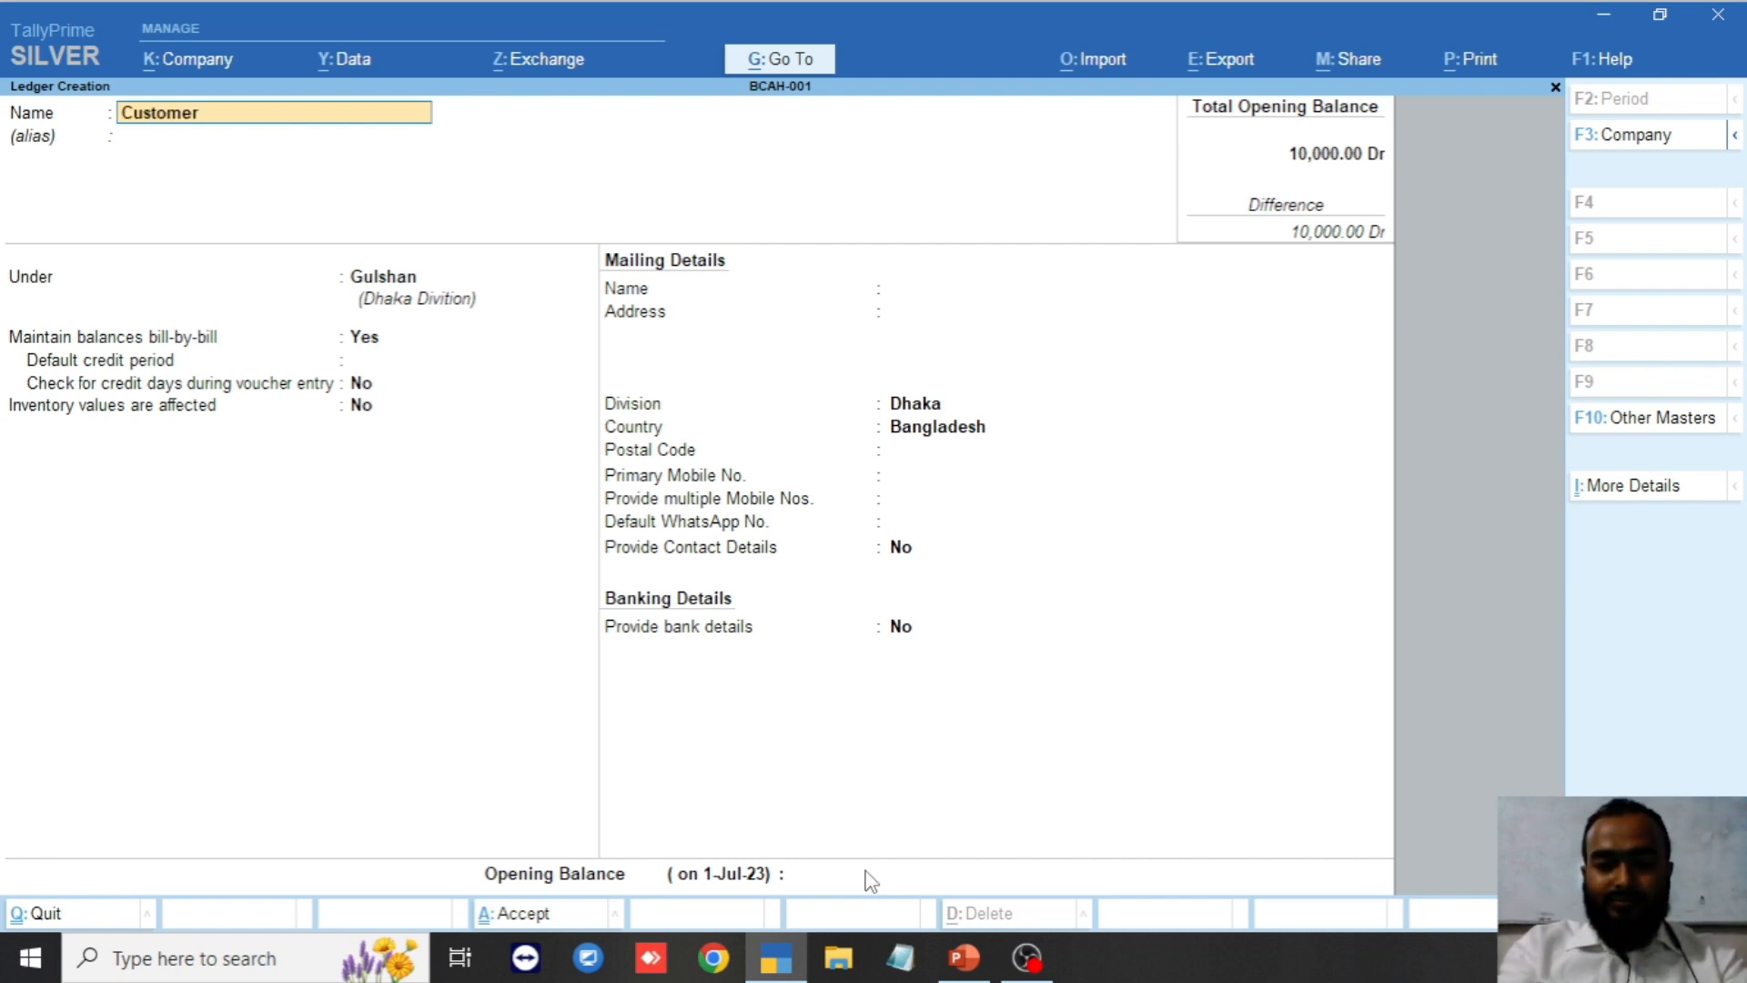
pyautogui.write('-03')
pyautogui.press('Return')
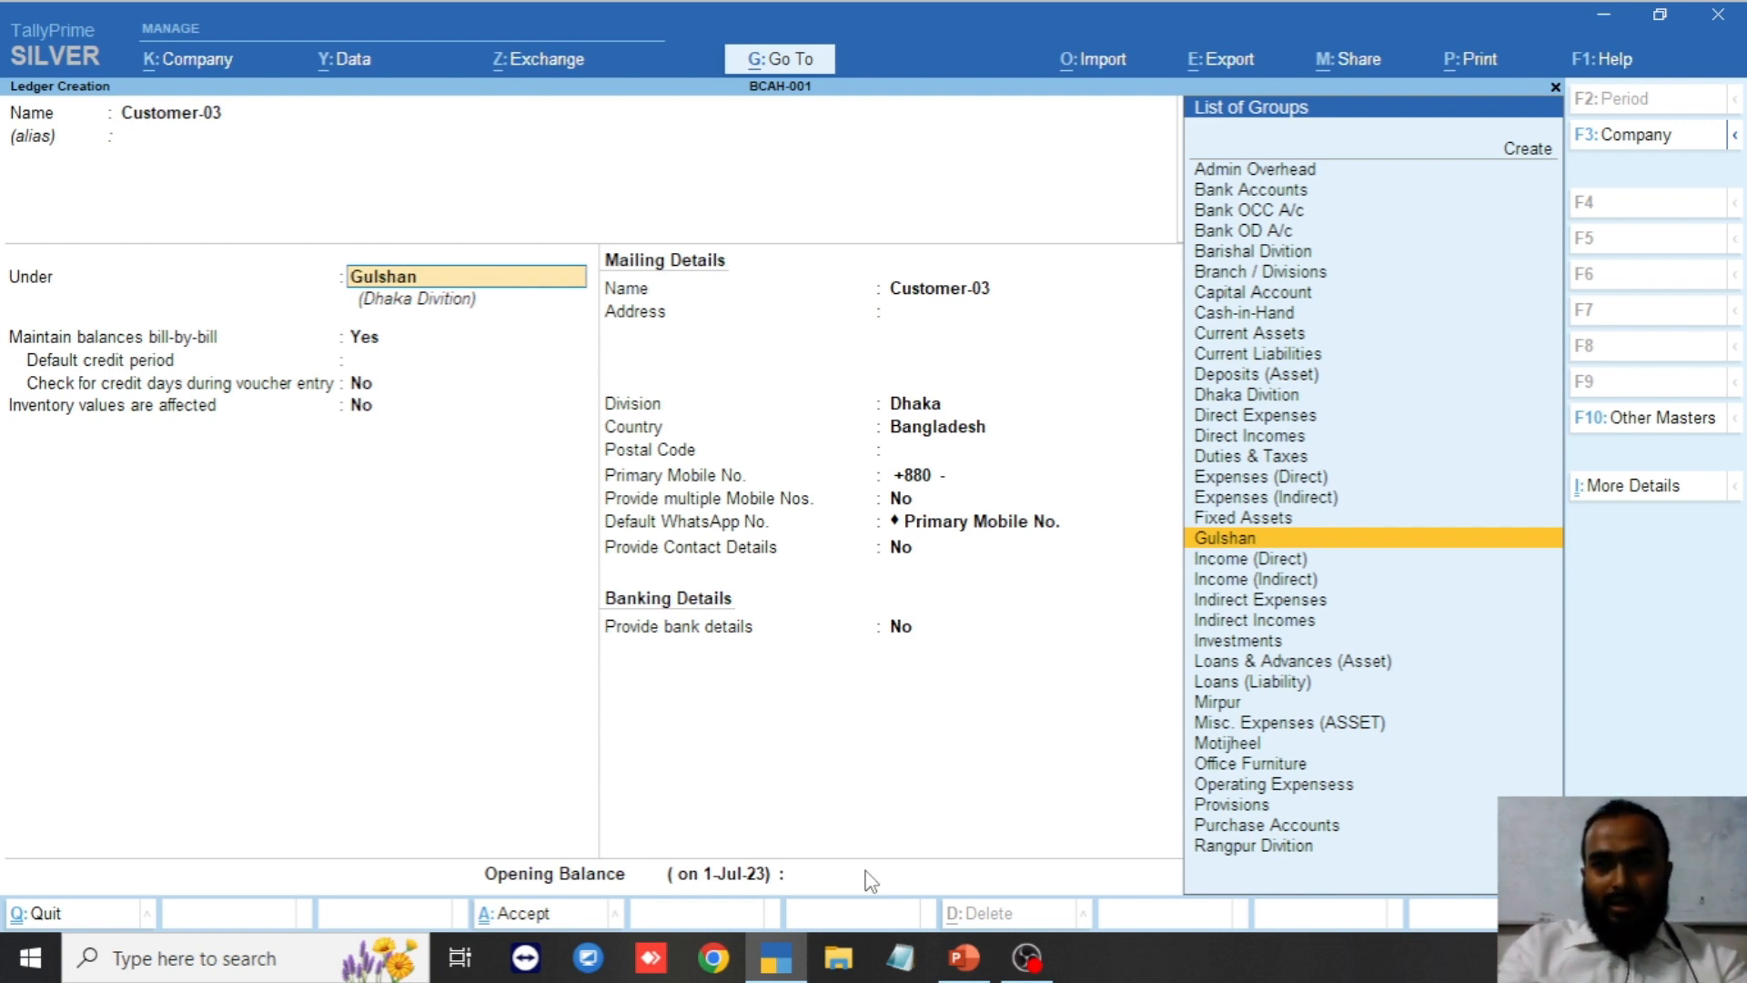
pyautogui.write('M')
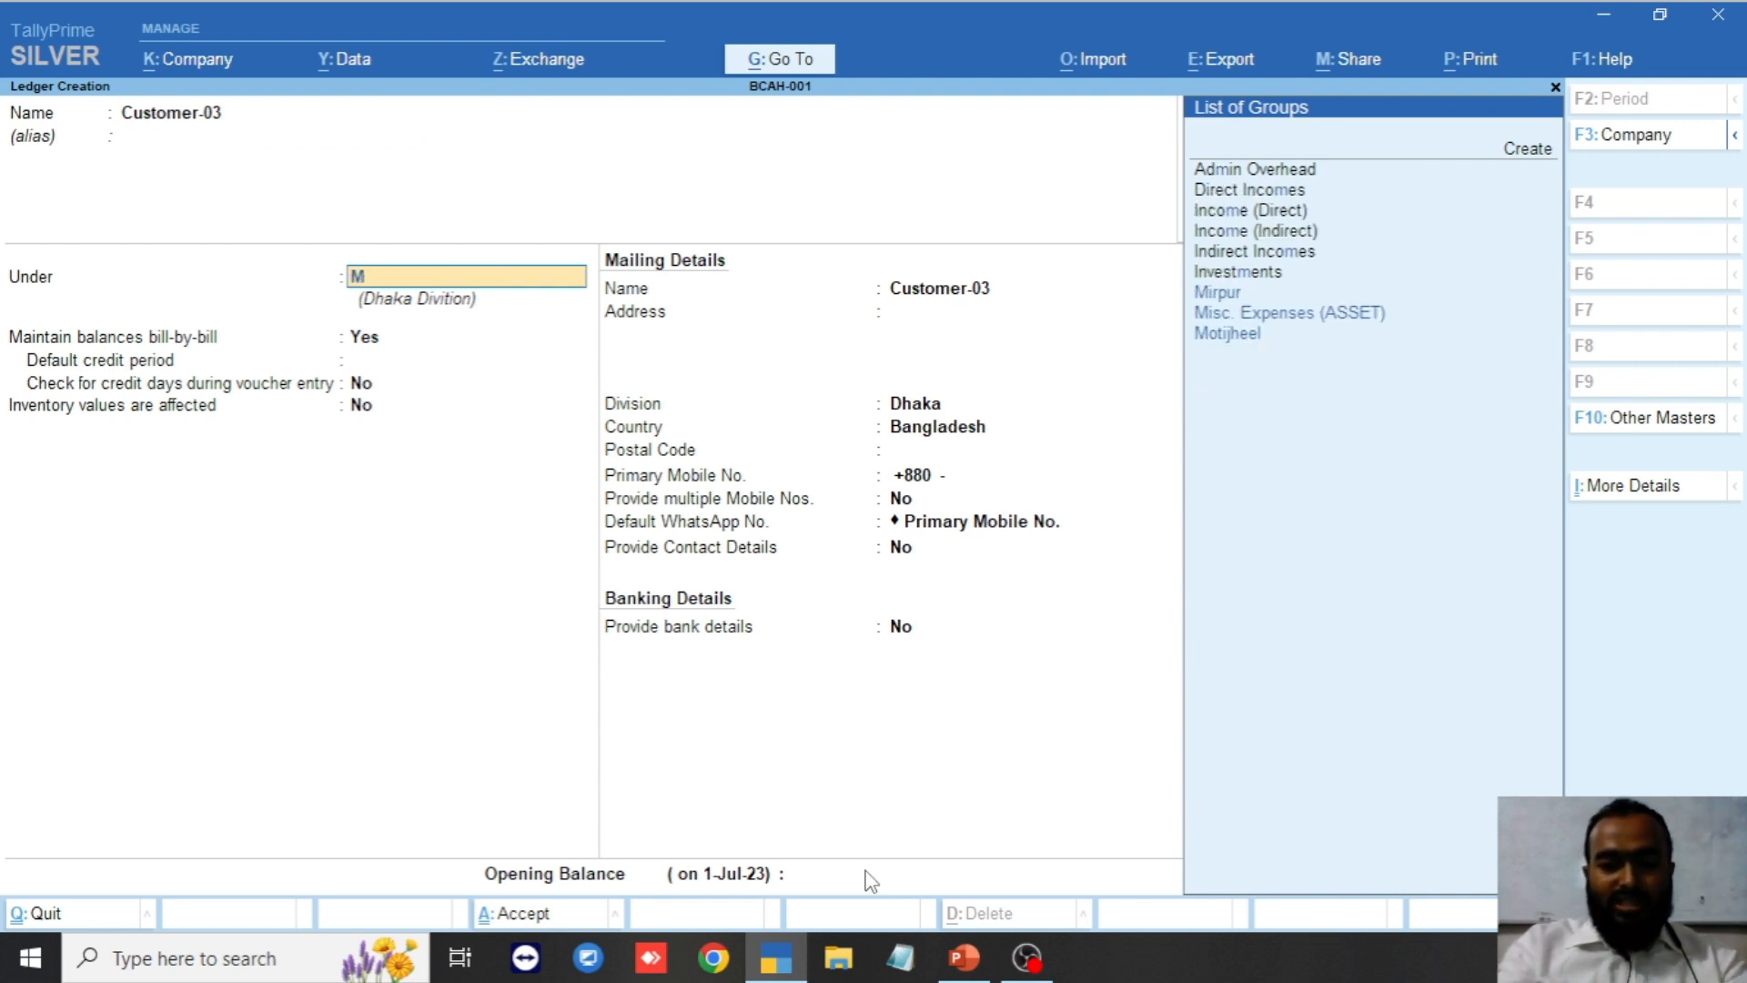
pyautogui.write('ot')
pyautogui.press('Return')
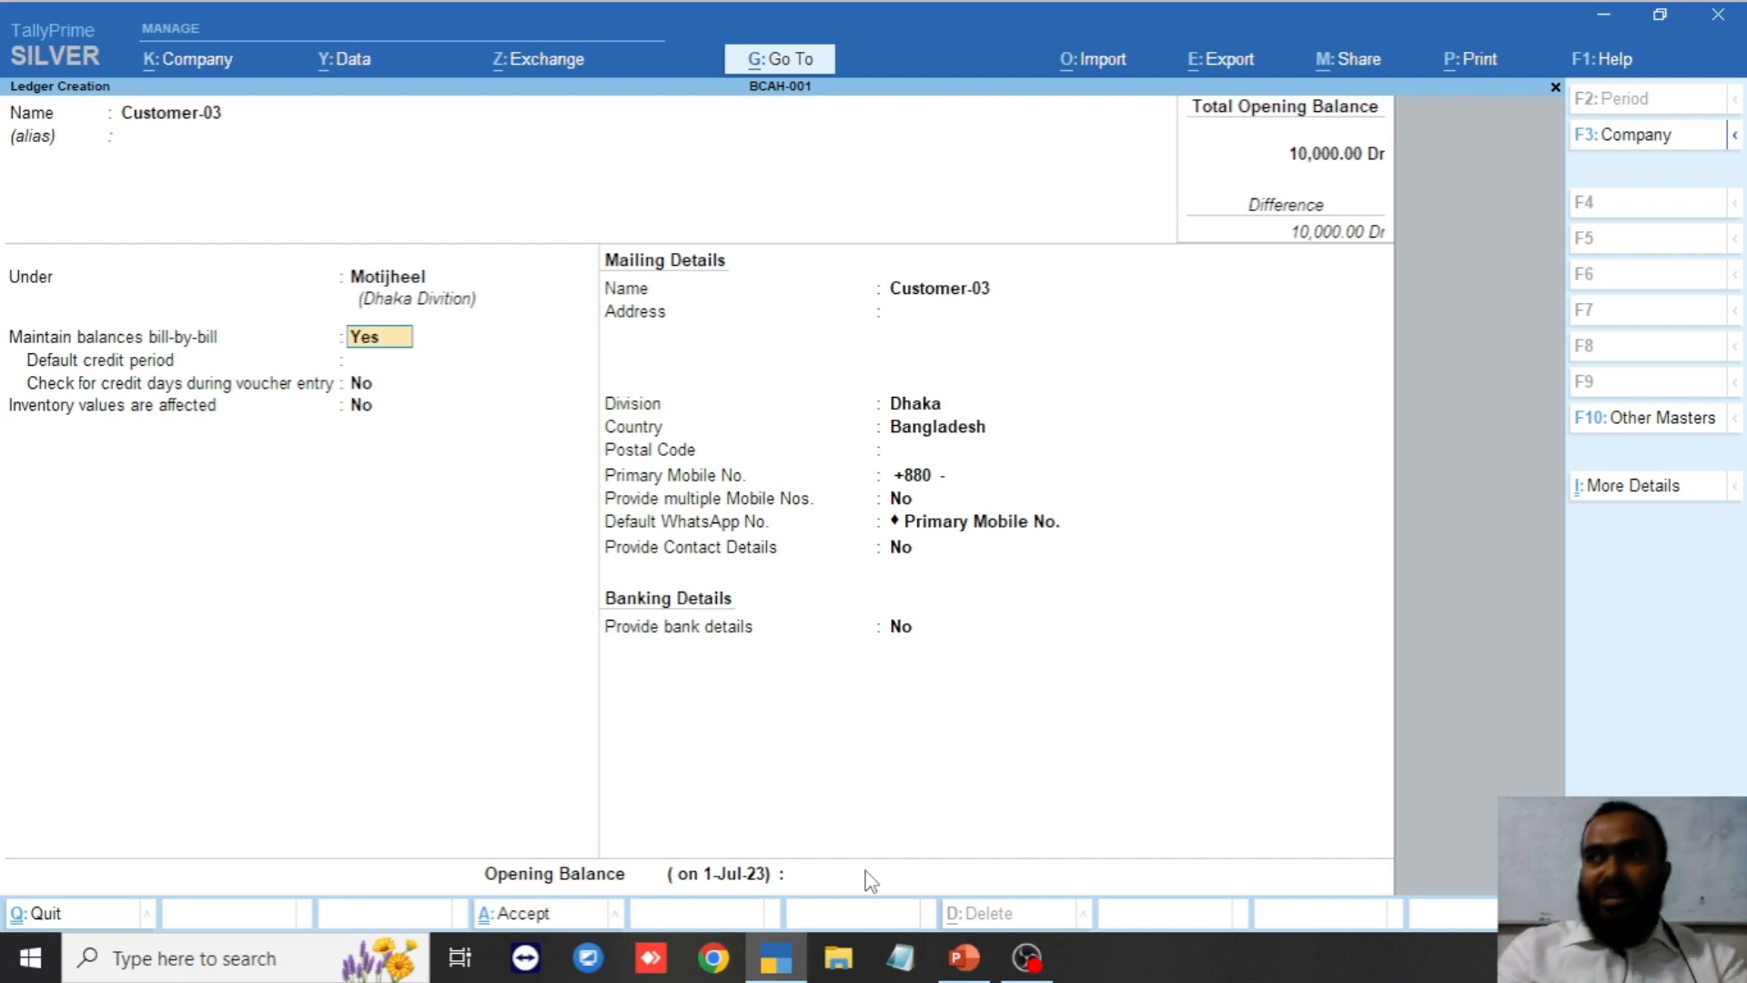
# Set a 30-day default credit period with credit-day checking on, then save the ledger.
pyautogui.press('Return')
pyautogui.press('Return')
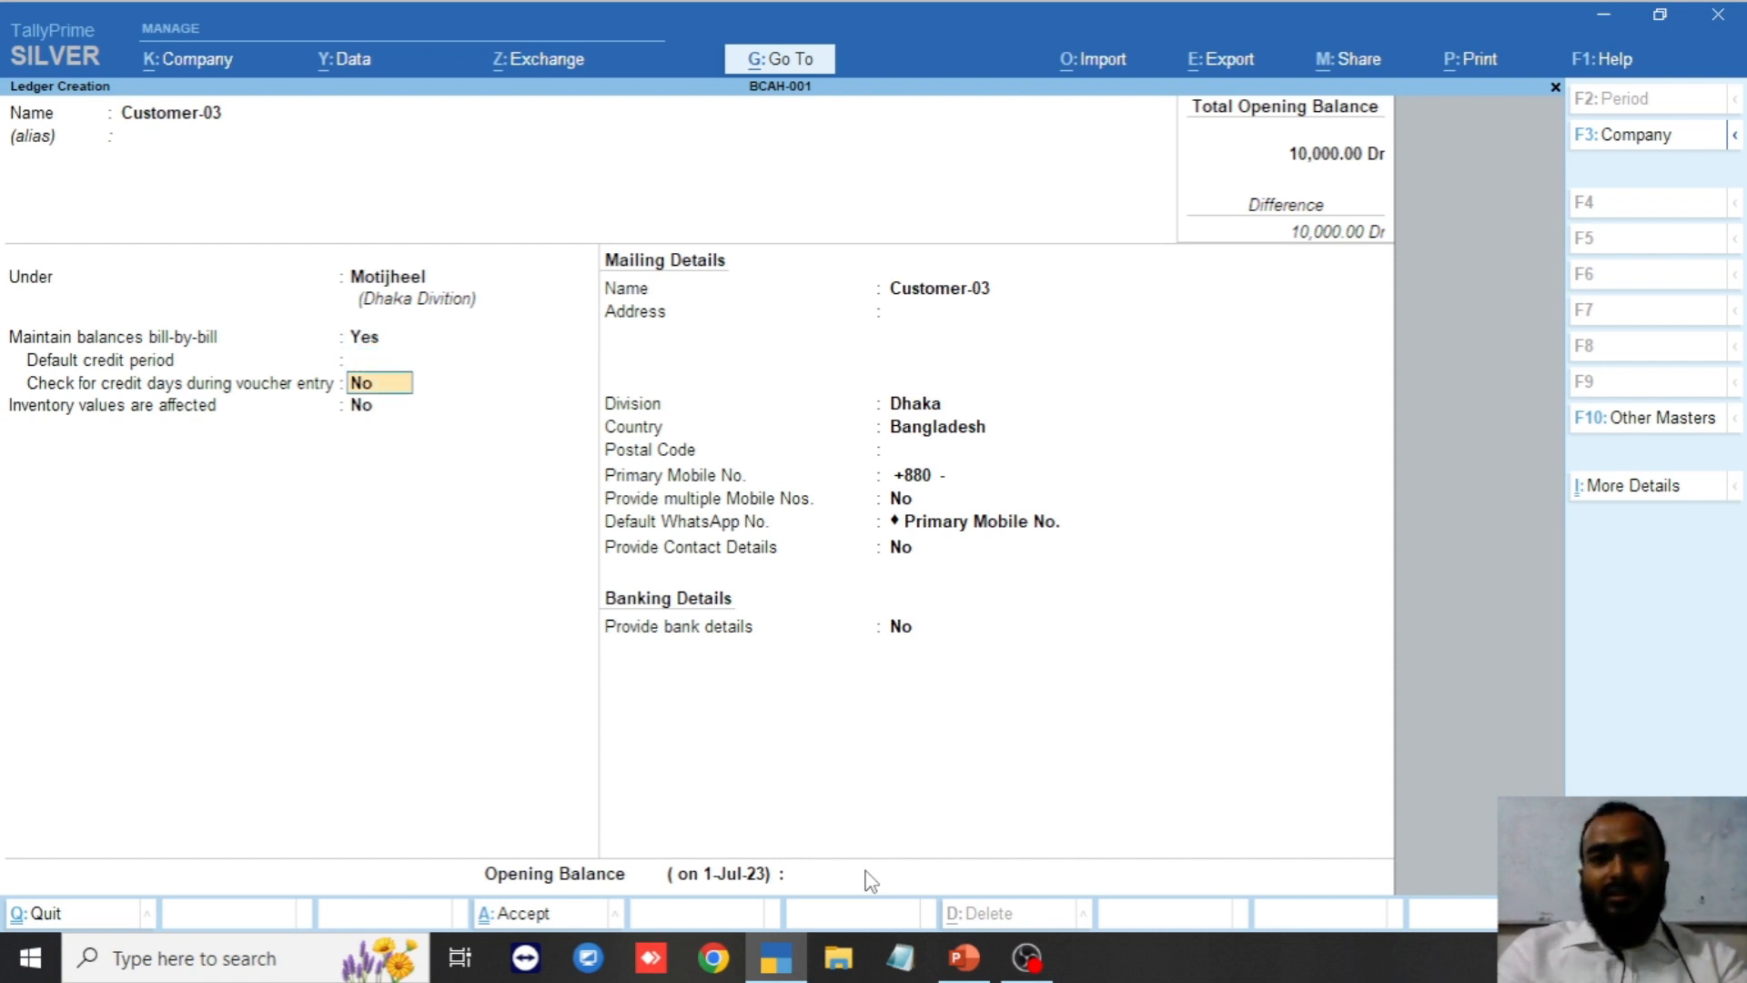
pyautogui.press('Return')
pyautogui.press('BackSpace')
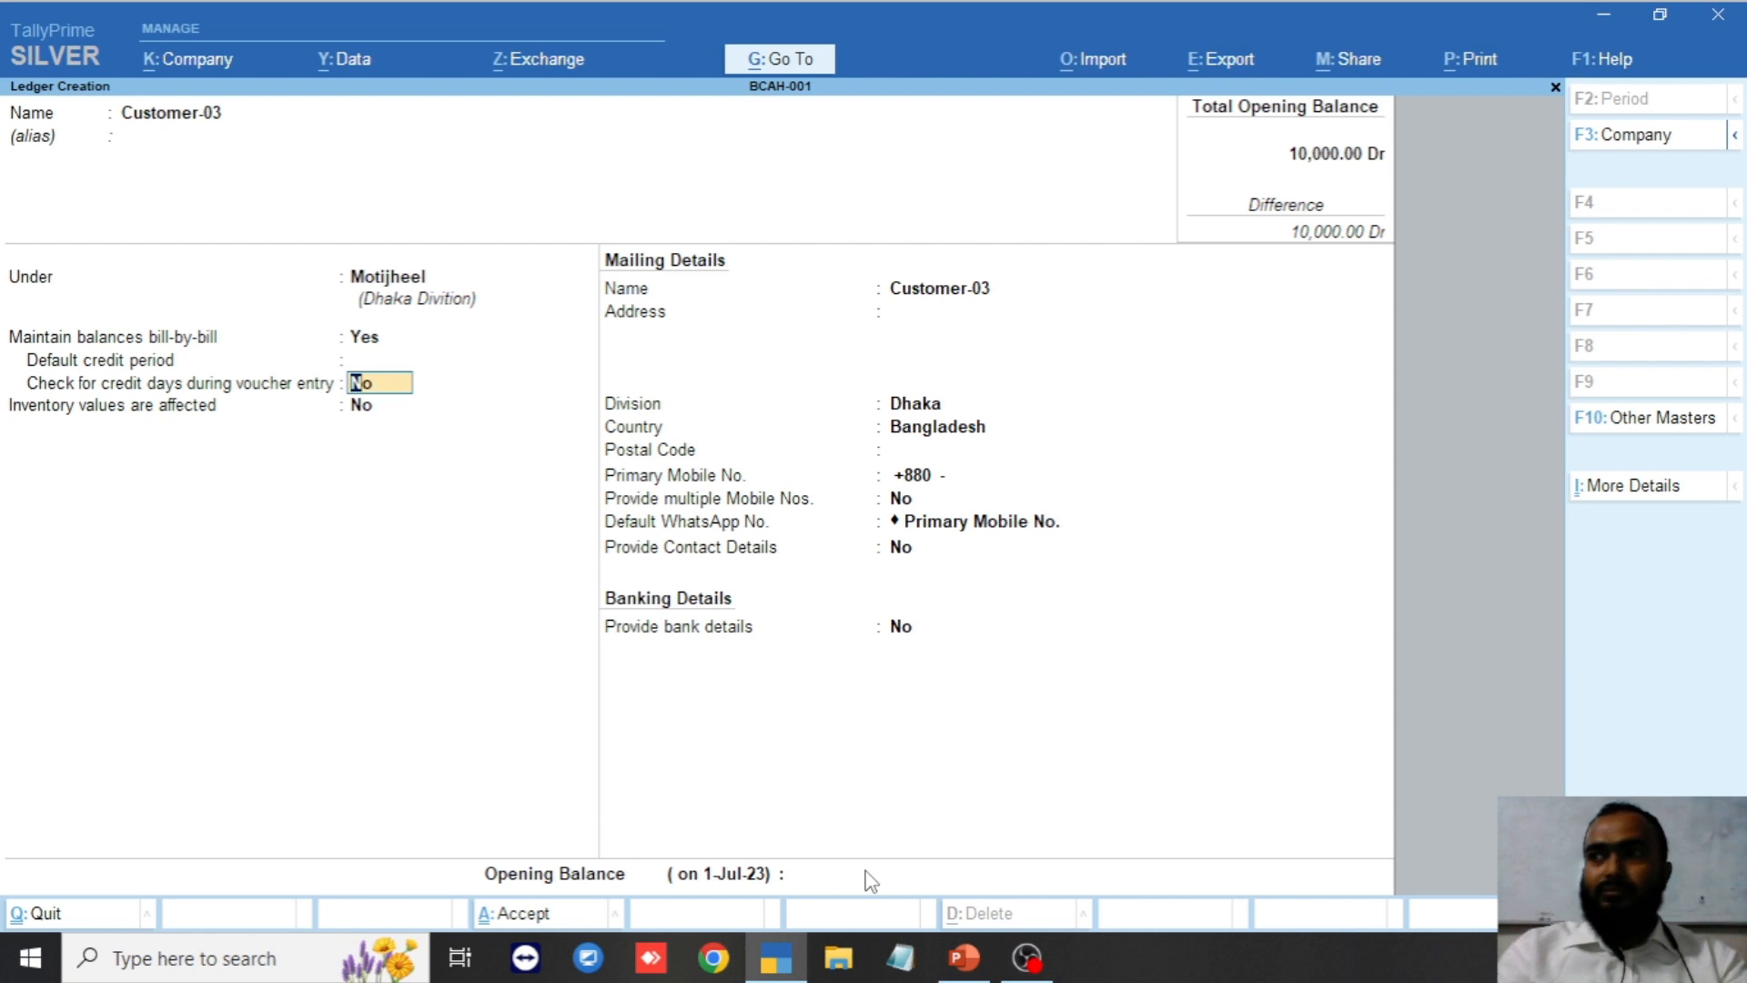
pyautogui.press('BackSpace')
pyautogui.write('30')
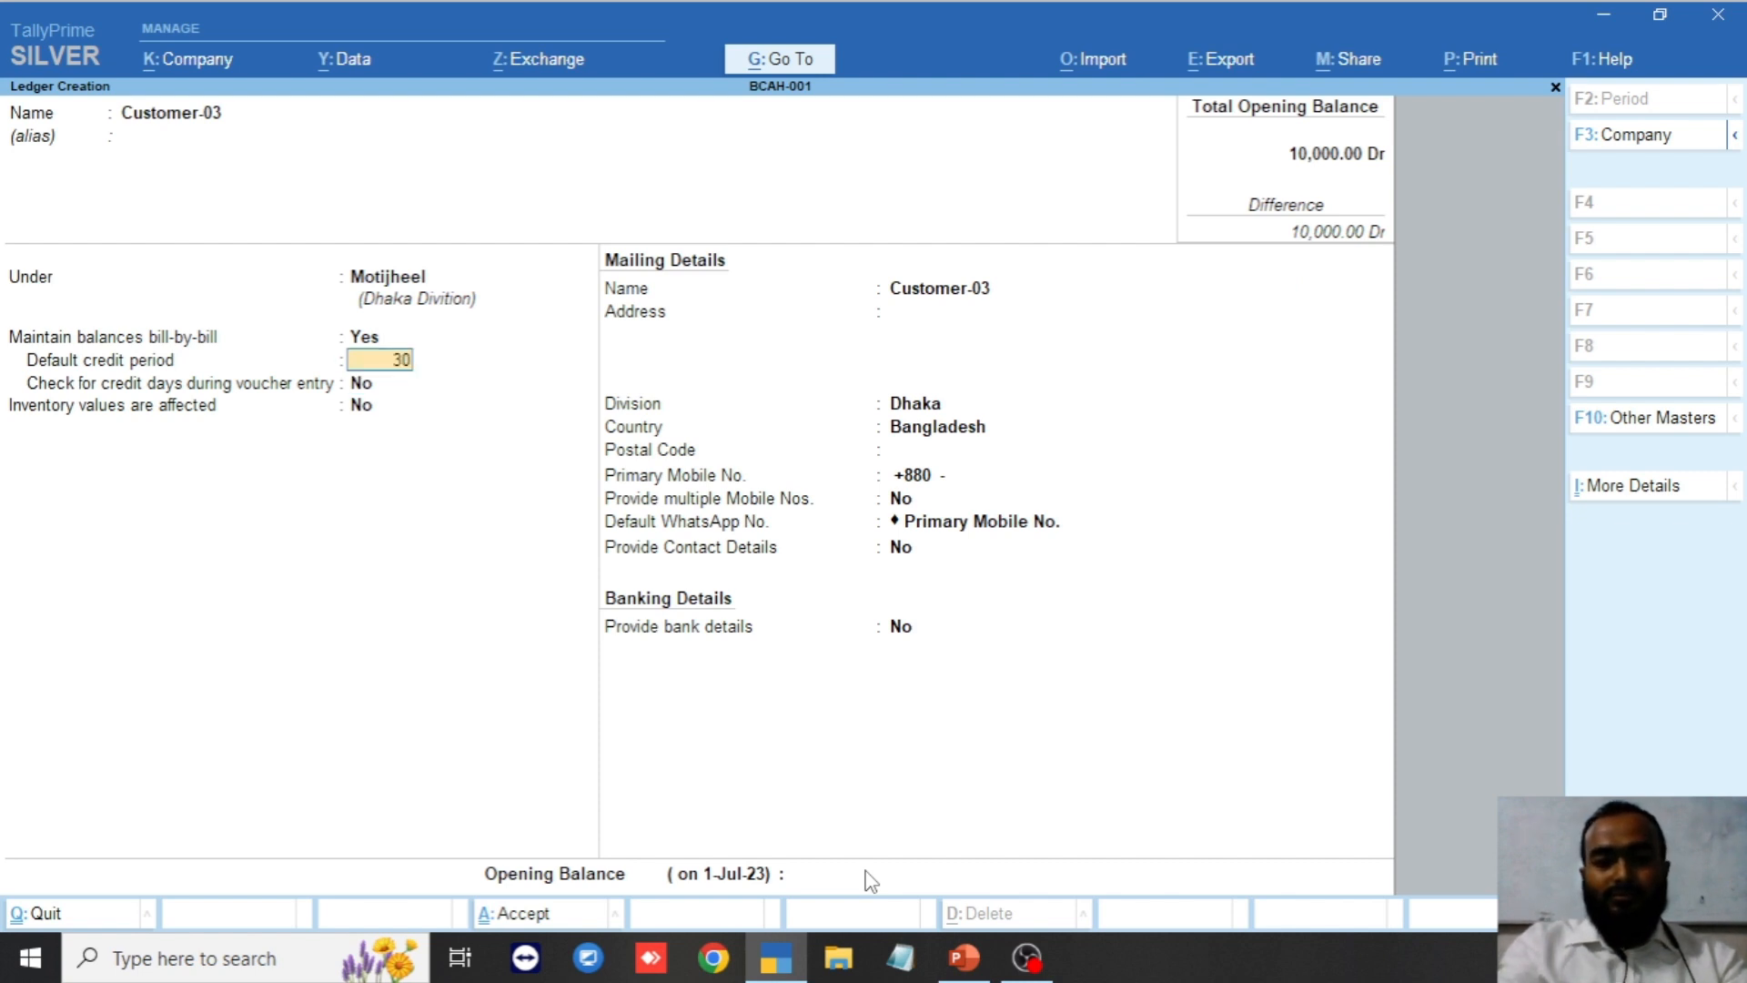
pyautogui.press('Return')
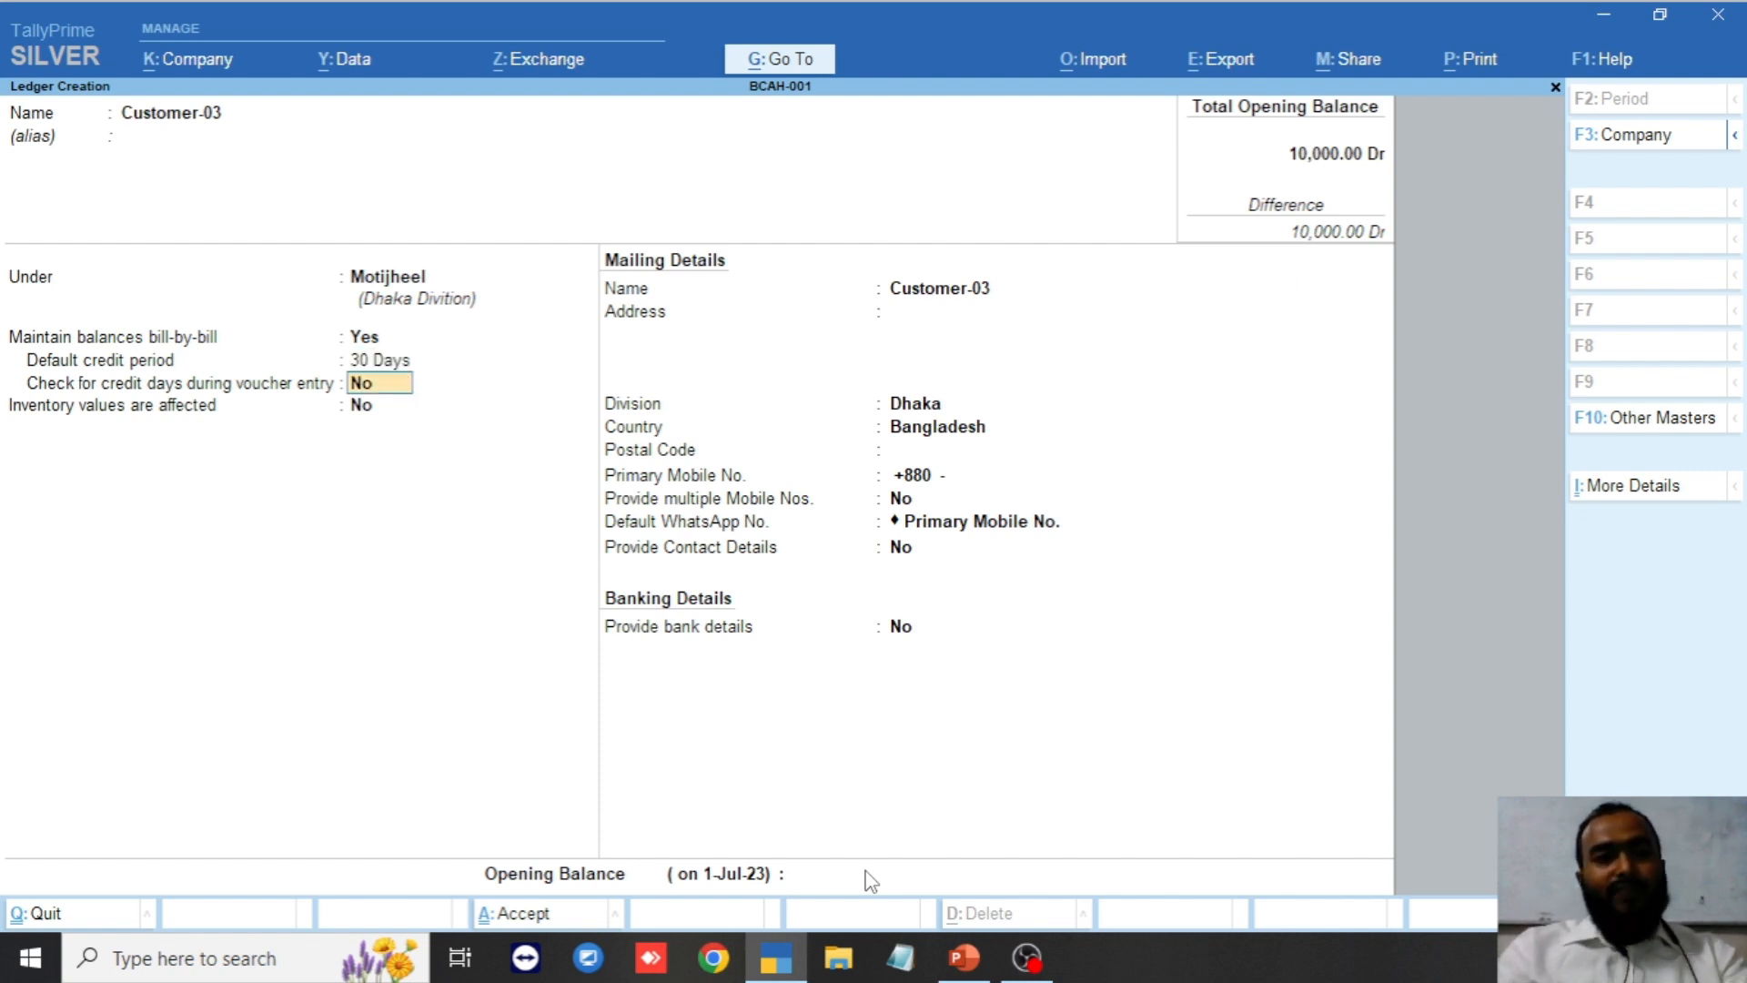
pyautogui.write('y')
pyautogui.press('Return')
pyautogui.press('Return')
pyautogui.press('Return')
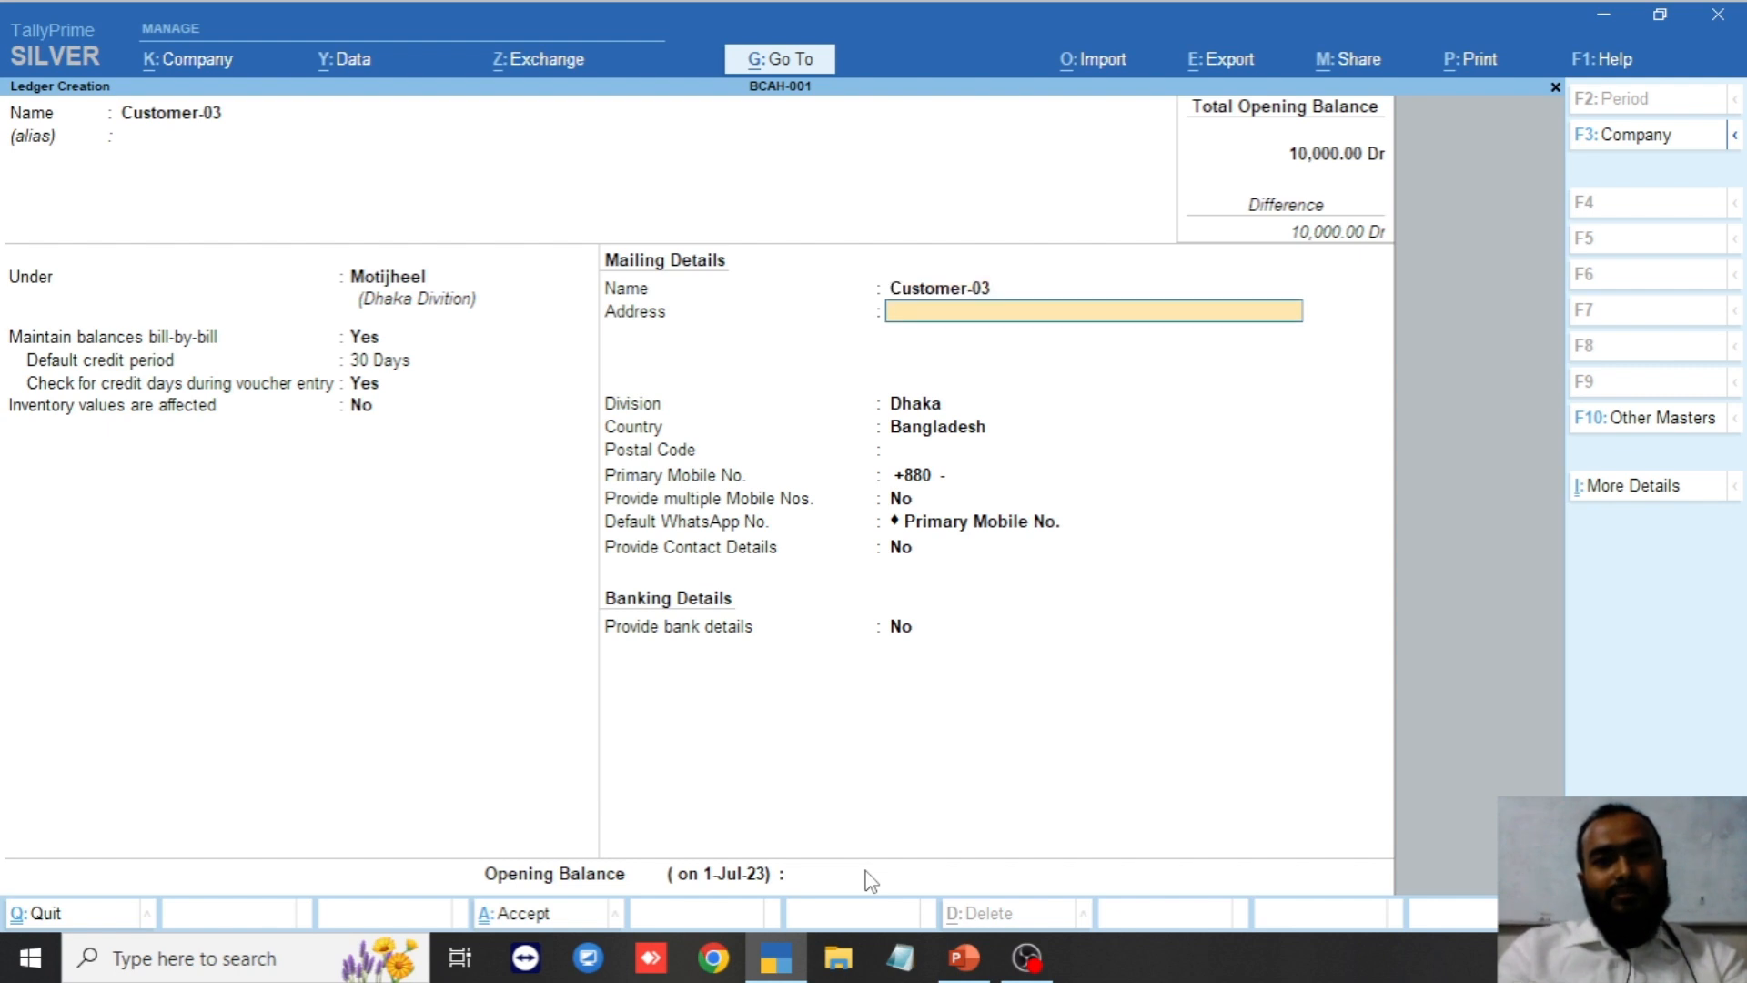
pyautogui.press('Return')
pyautogui.press('Return')
pyautogui.press('Return')
pyautogui.press('Return')
pyautogui.press('Return')
pyautogui.press('Return')
pyautogui.press('Return')
pyautogui.press('Return')
pyautogui.press('Return')
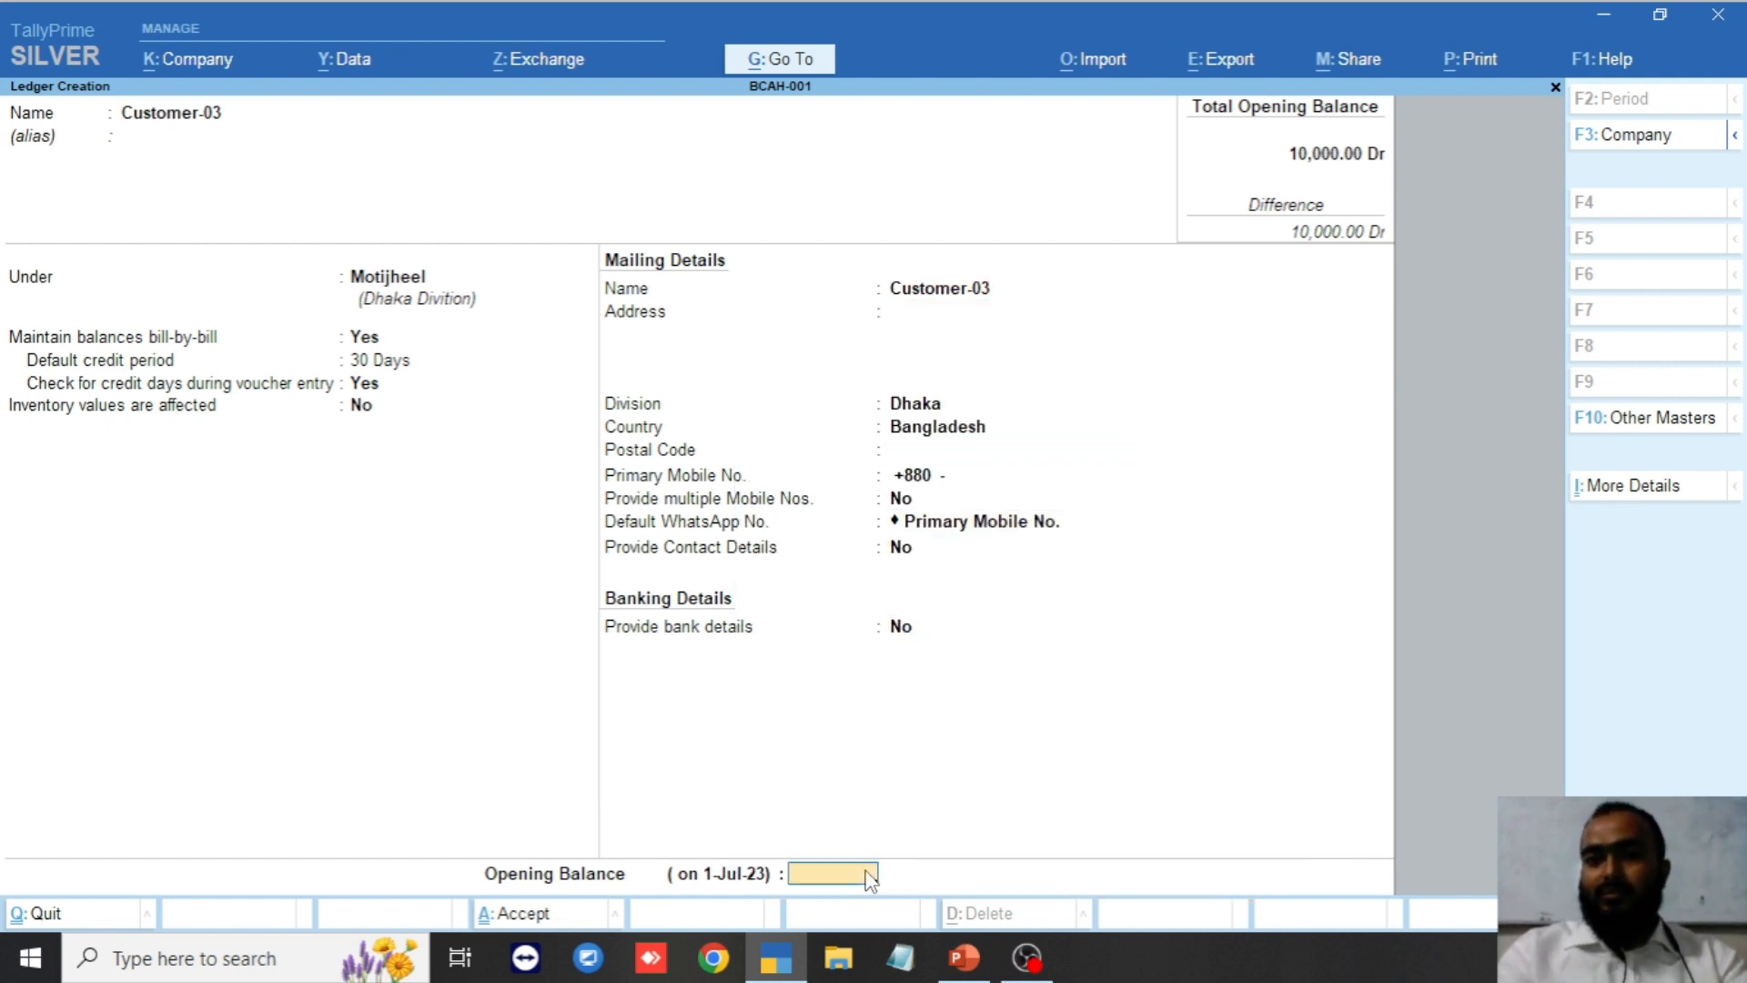
pyautogui.press('Return')
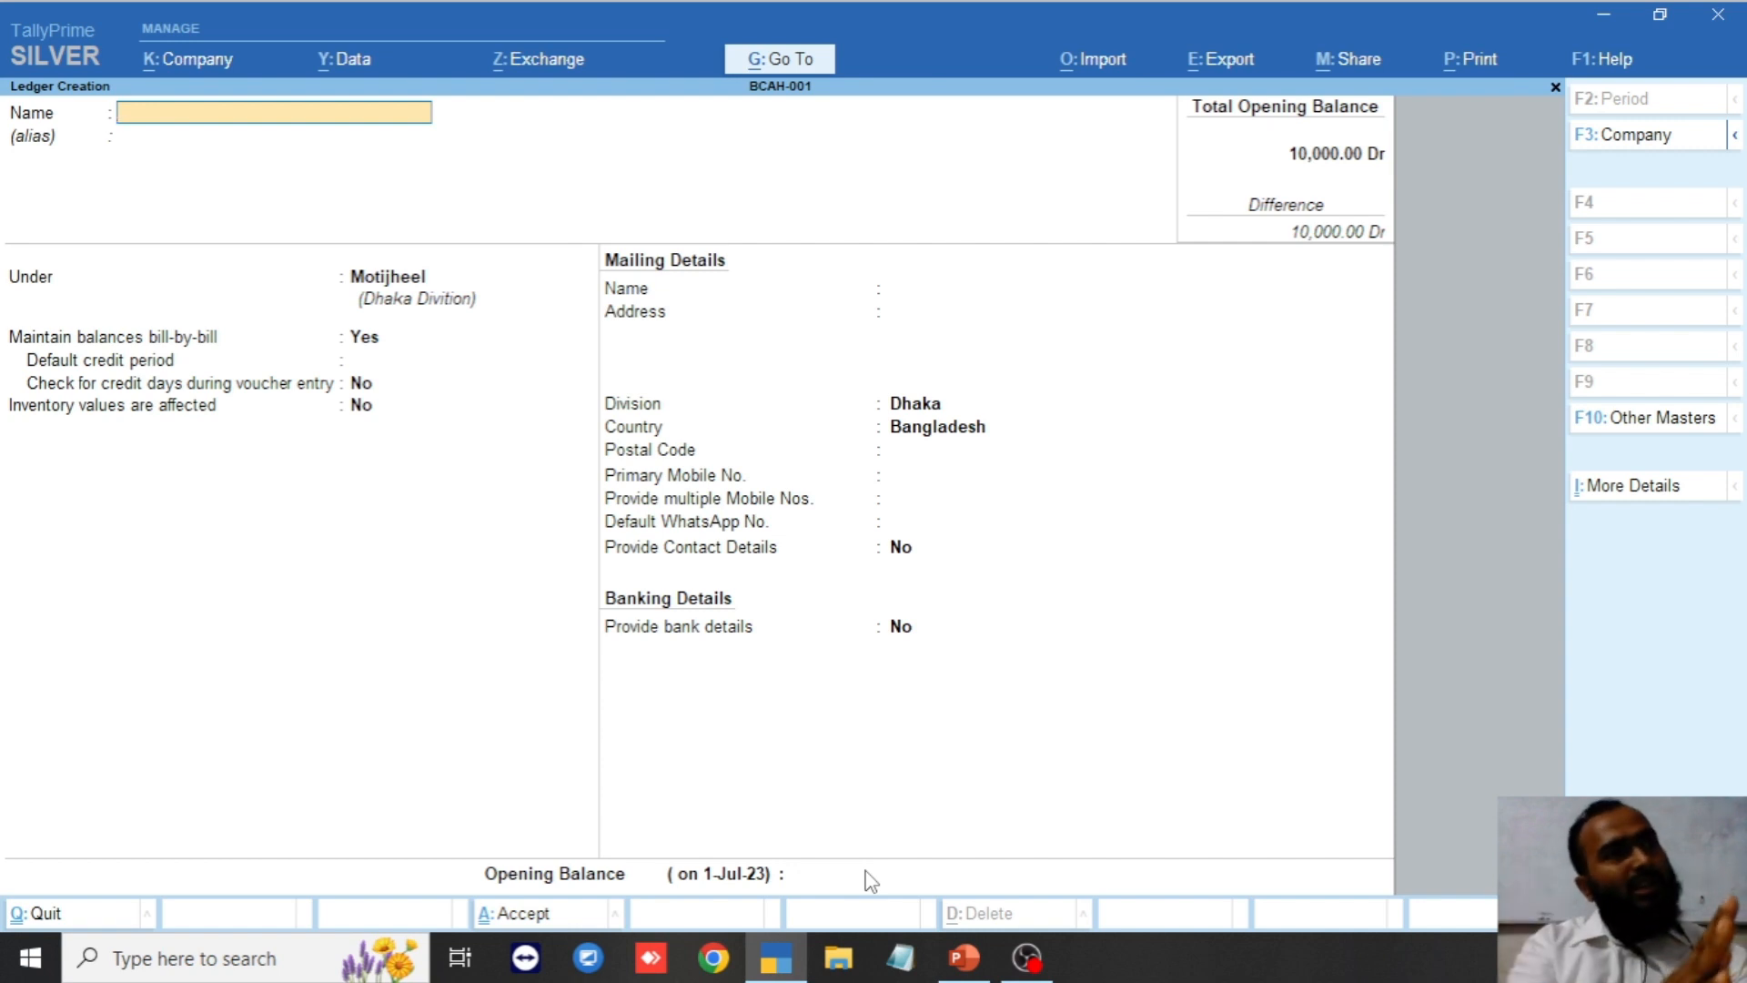
pyautogui.press('Escape')
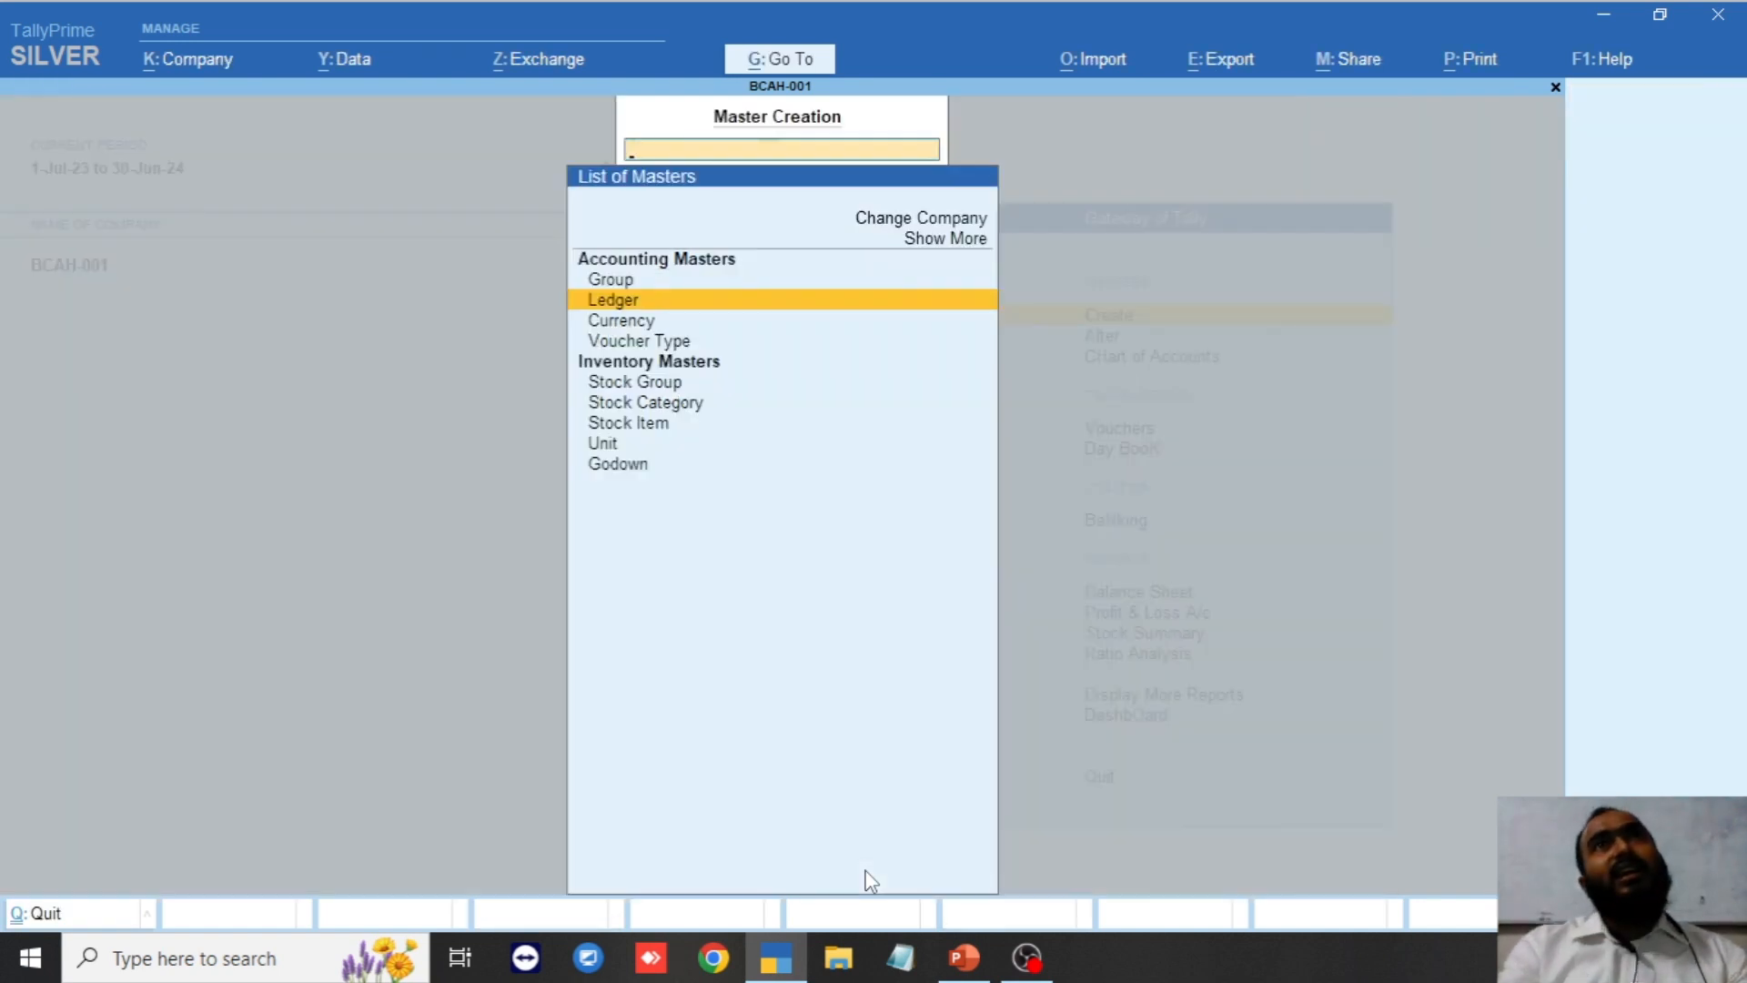
pyautogui.press('Escape')
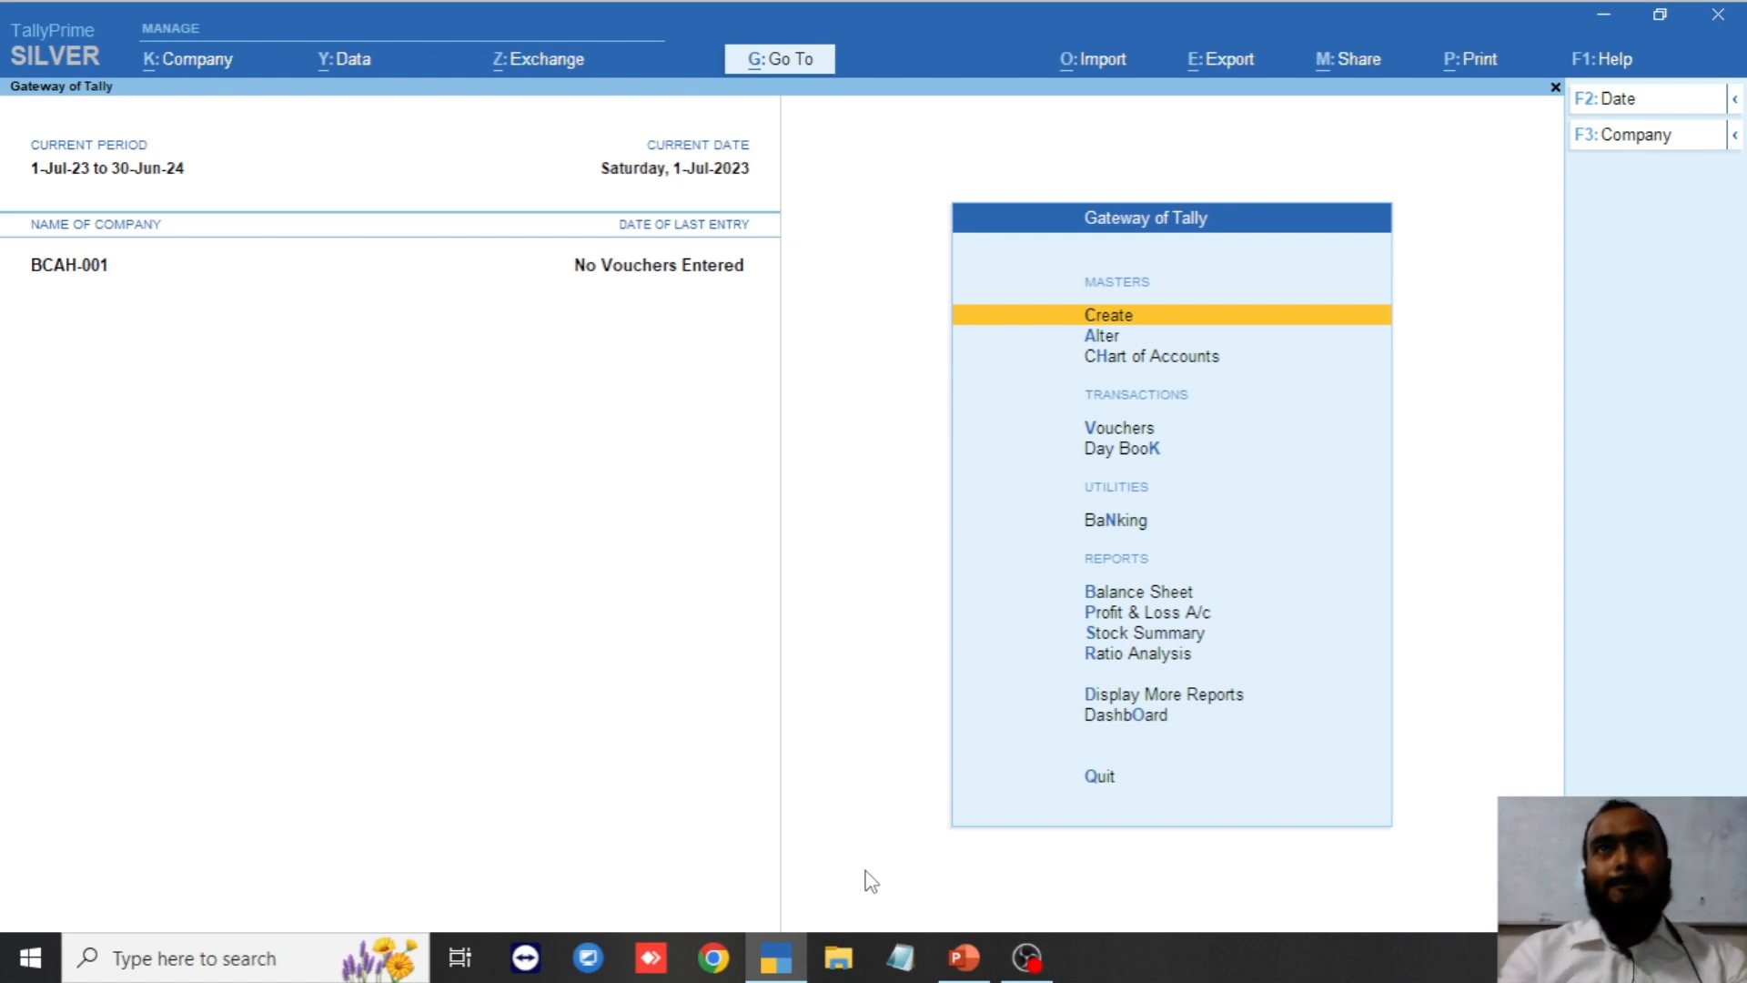
pyautogui.press('Return')
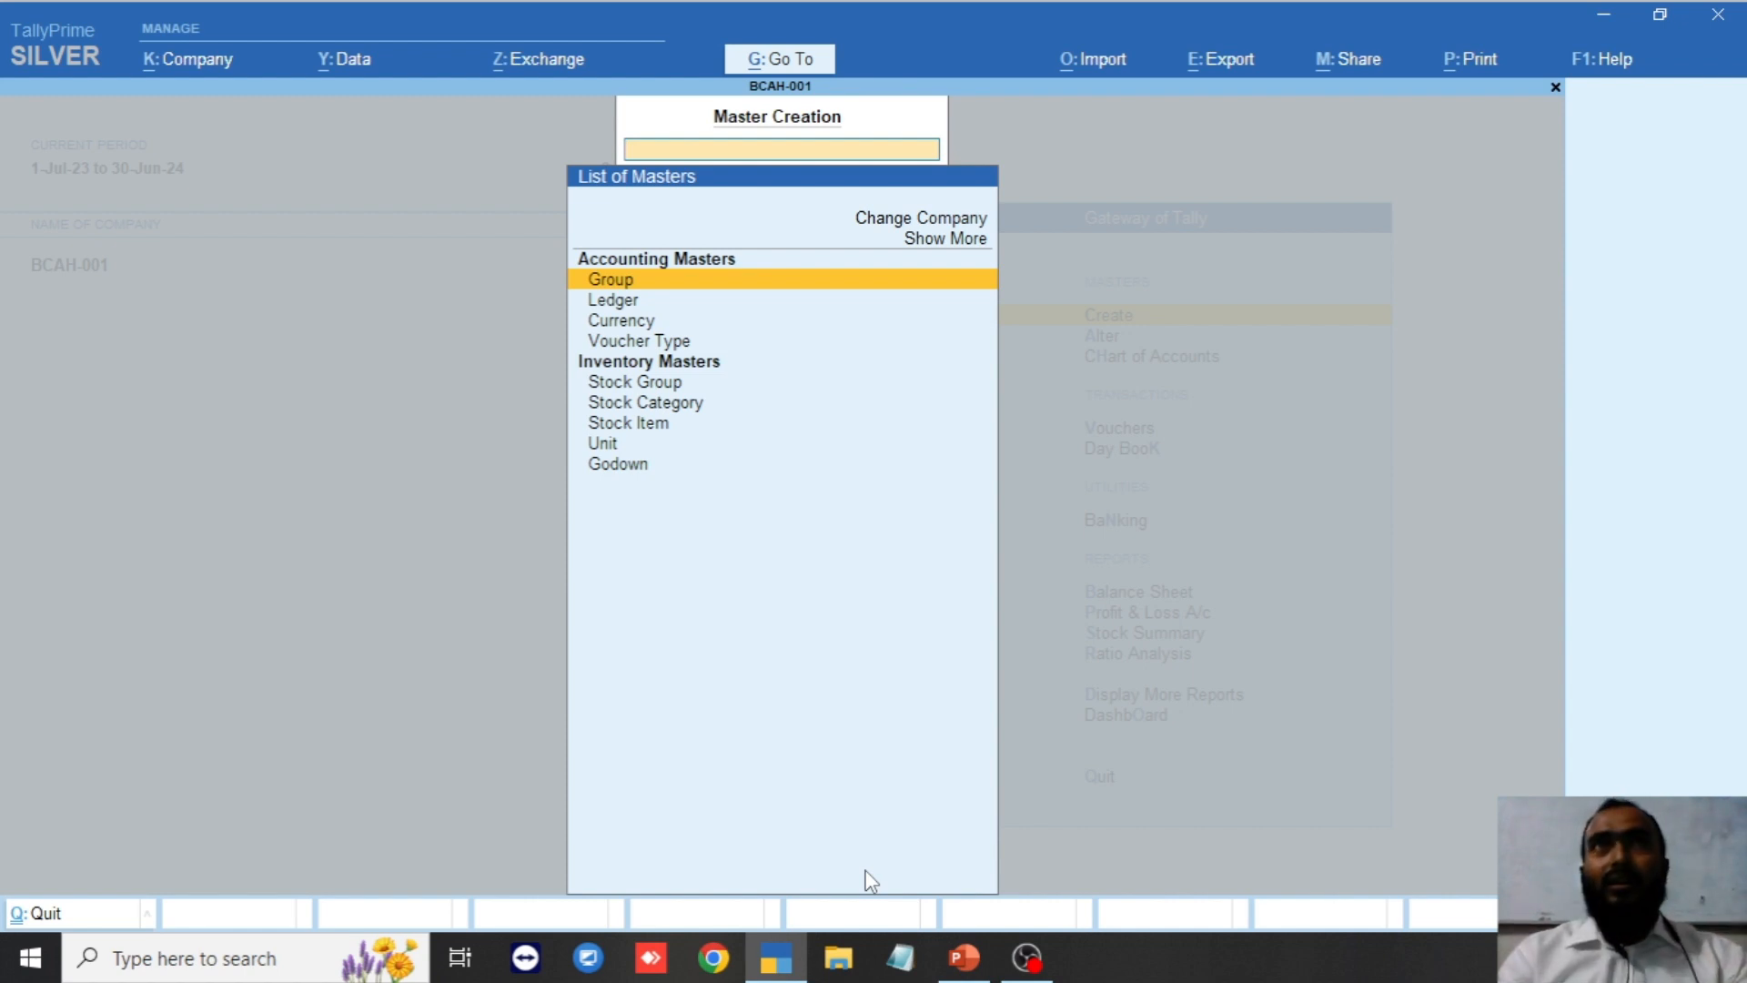
pyautogui.press('Down')
pyautogui.press('Return')
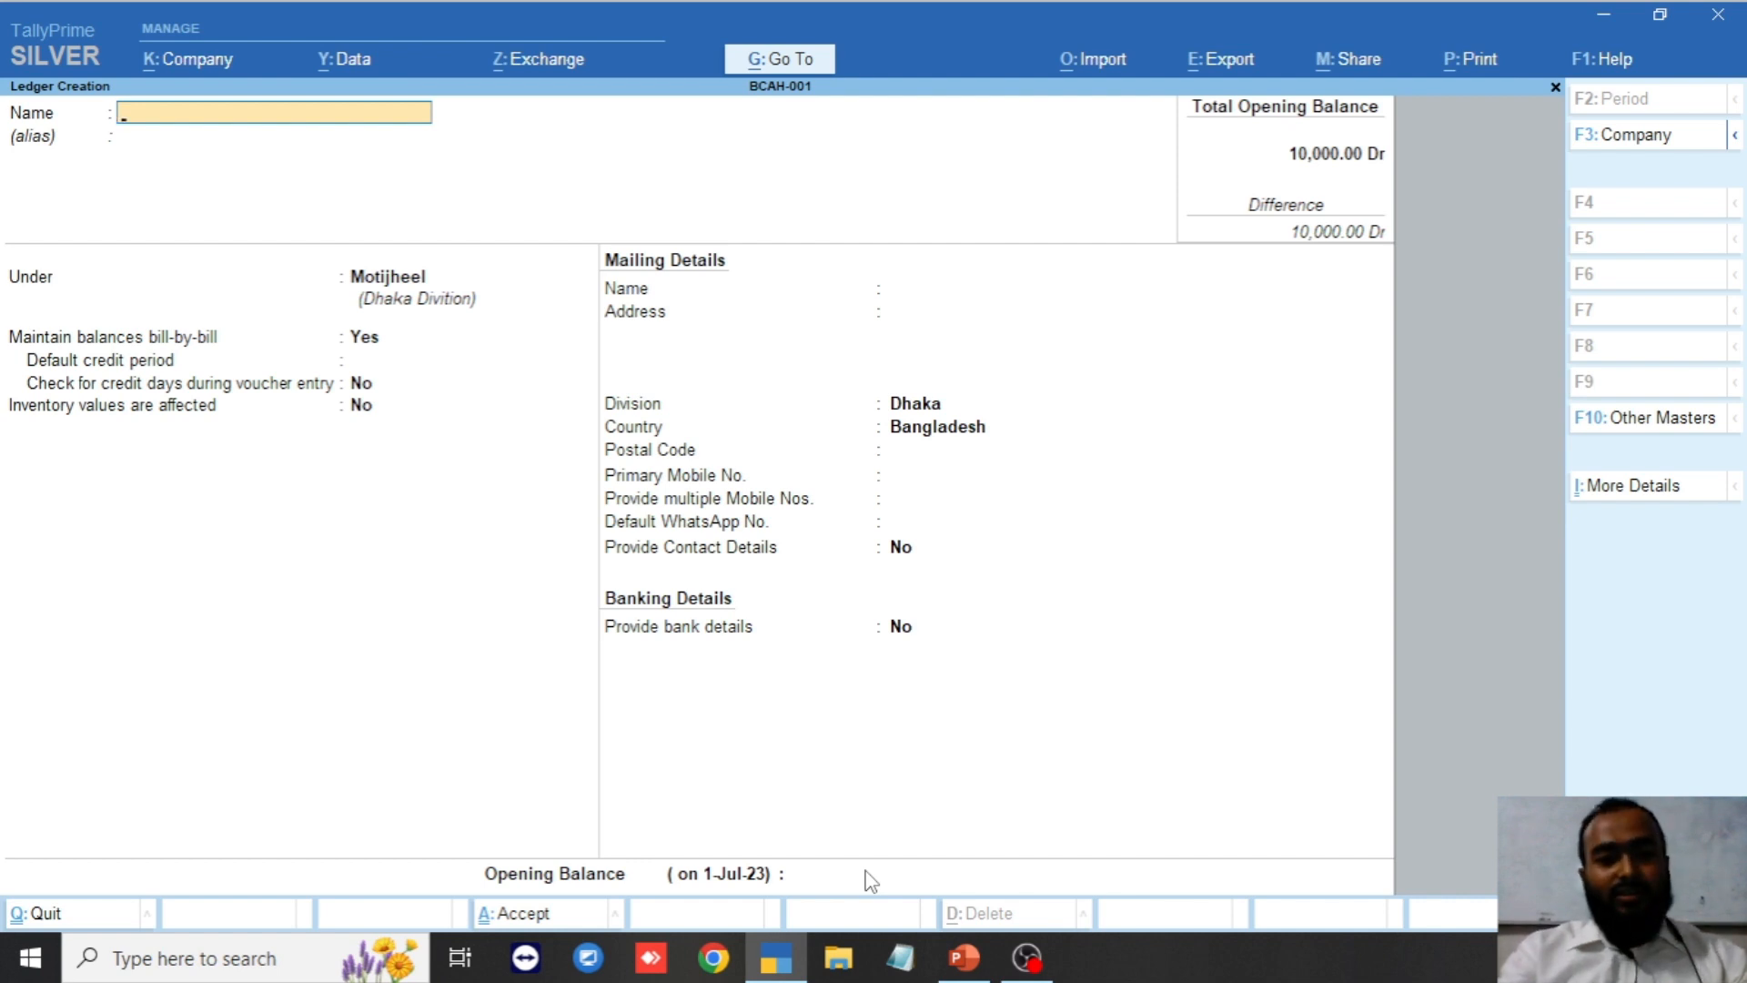
# Create the Sales Local ledger under Sales Accounts and accept it with Ctrl+A.
pyautogui.write('Sales ')
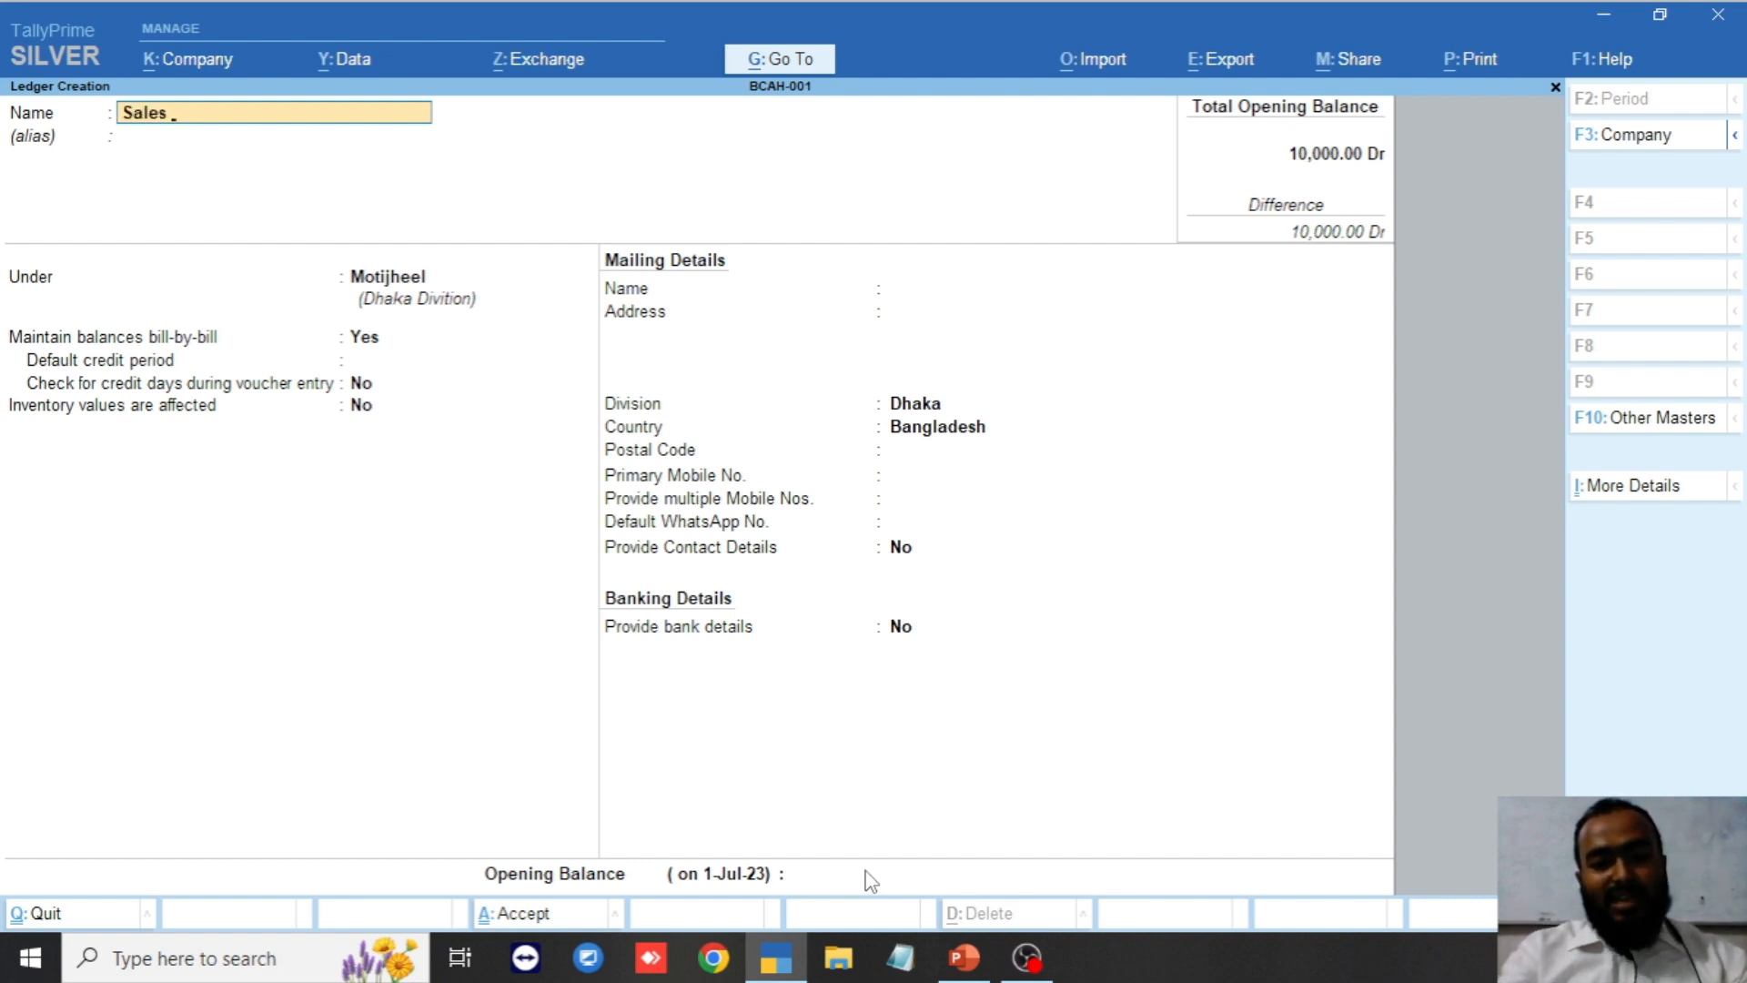
pyautogui.write('Local')
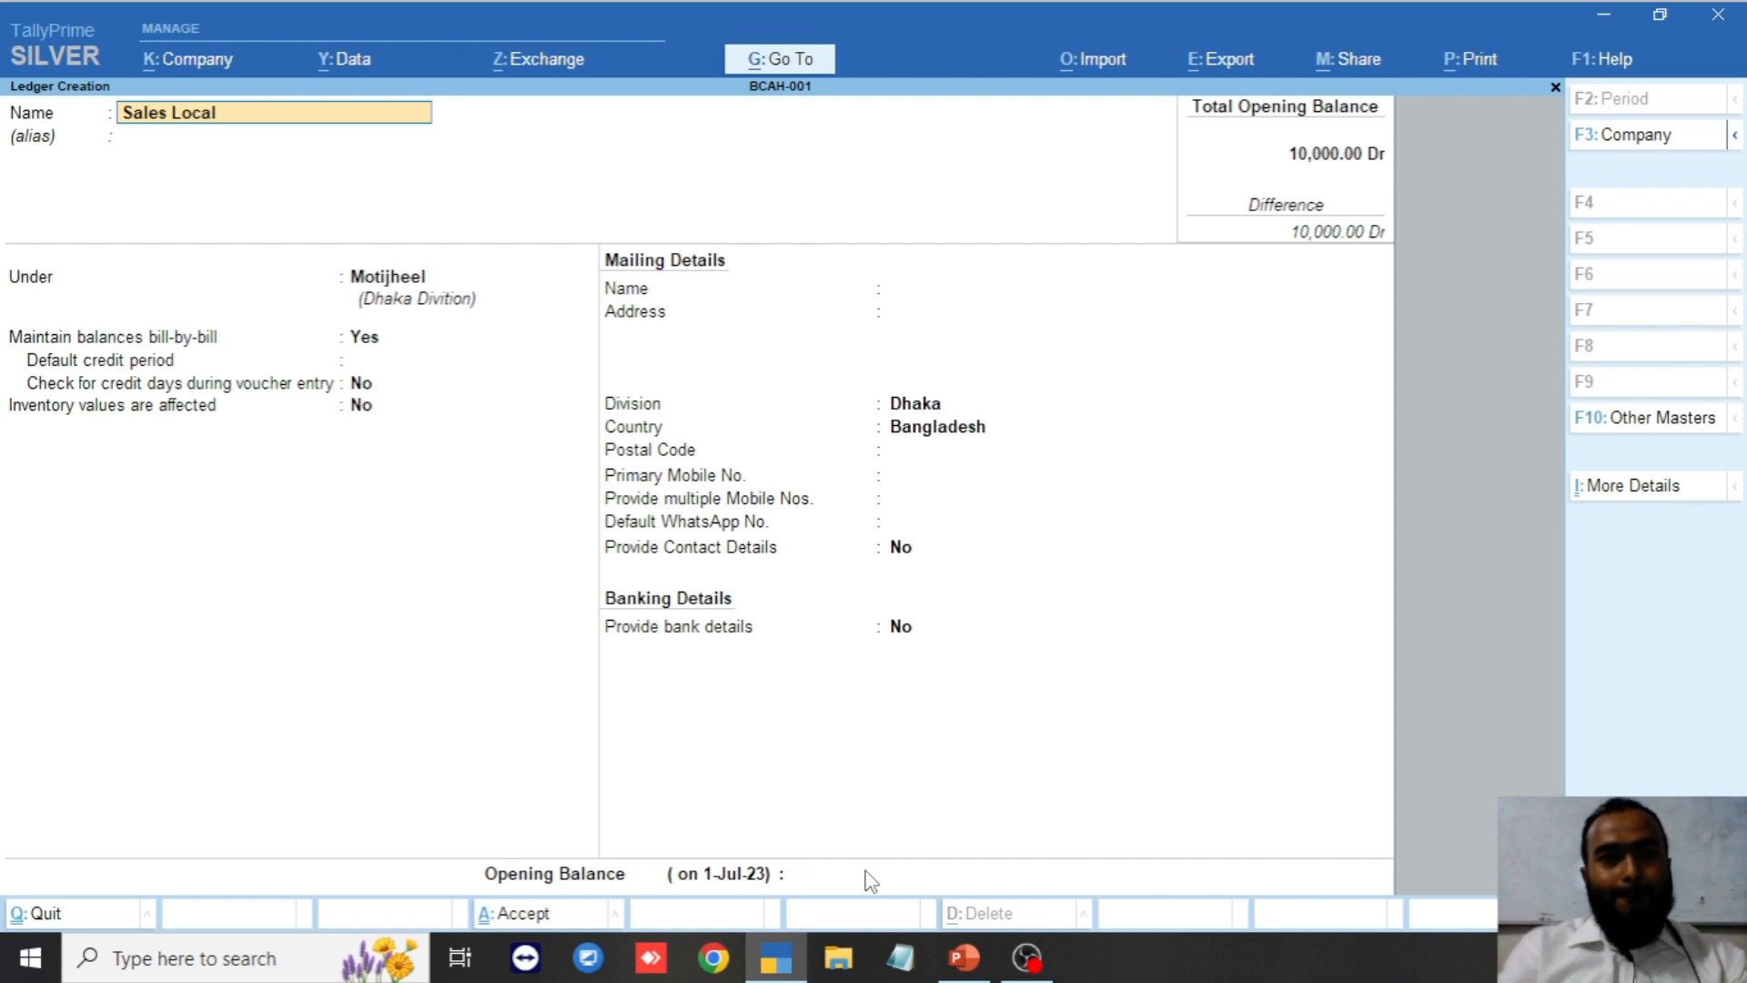
pyautogui.press('Return')
pyautogui.press('Return')
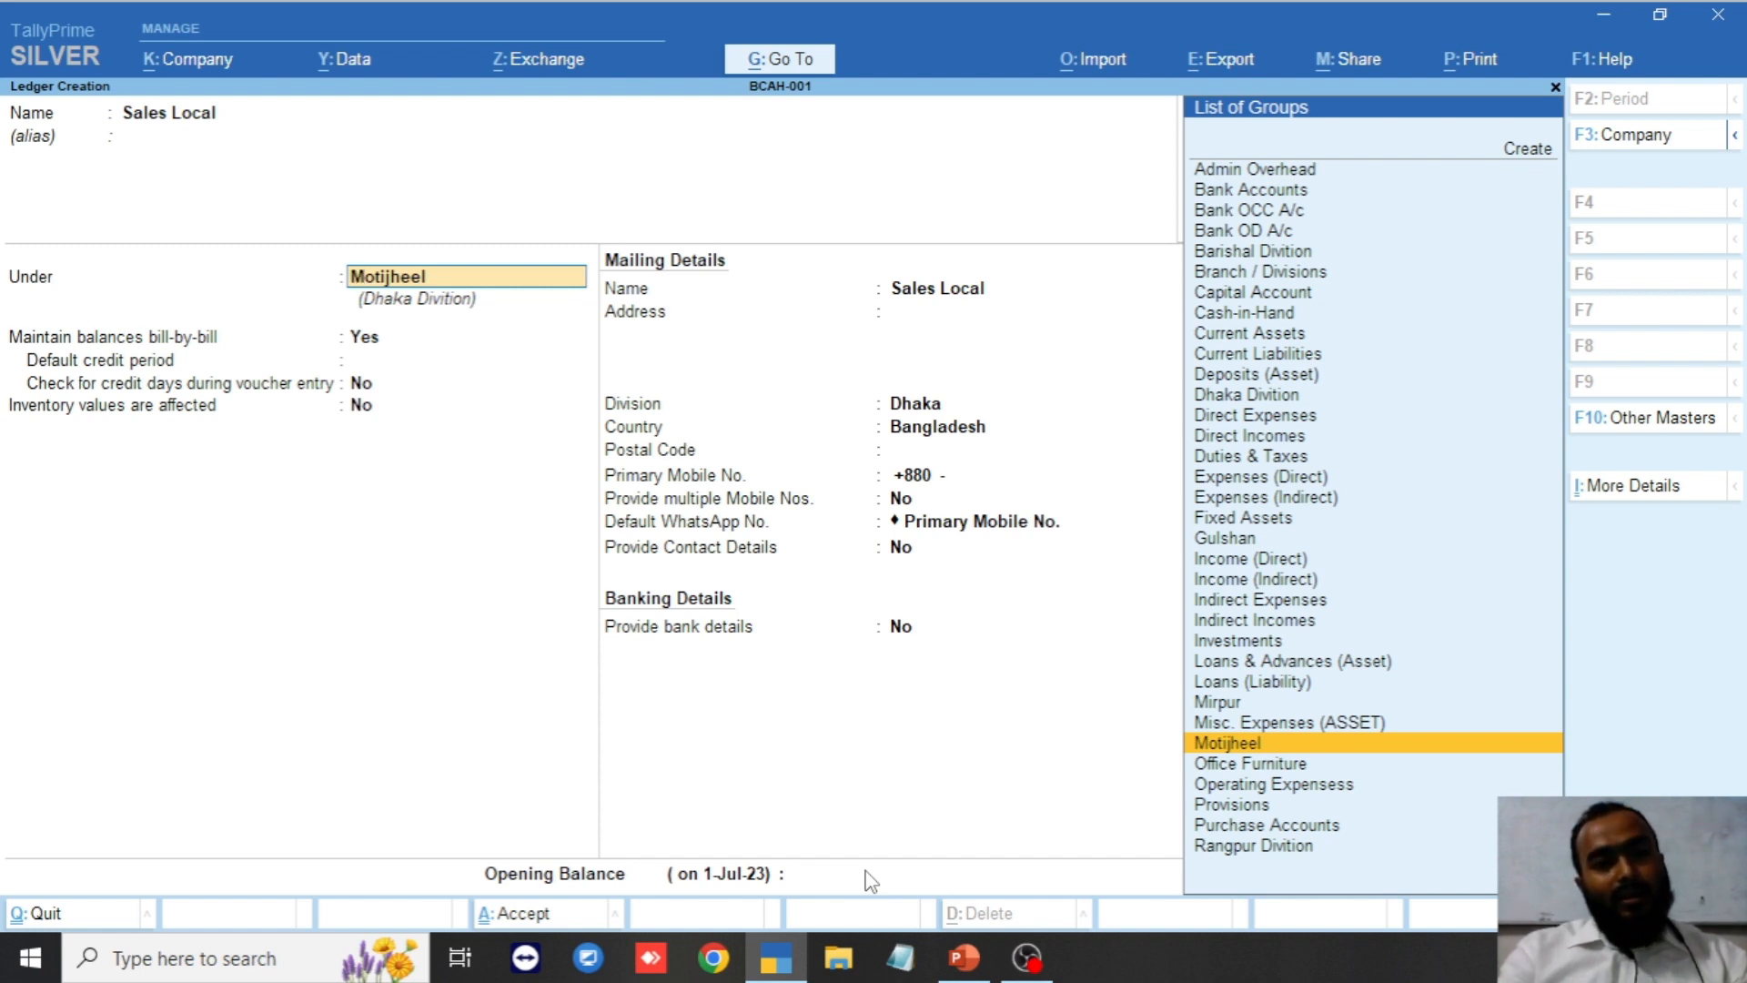
pyautogui.write('Sal')
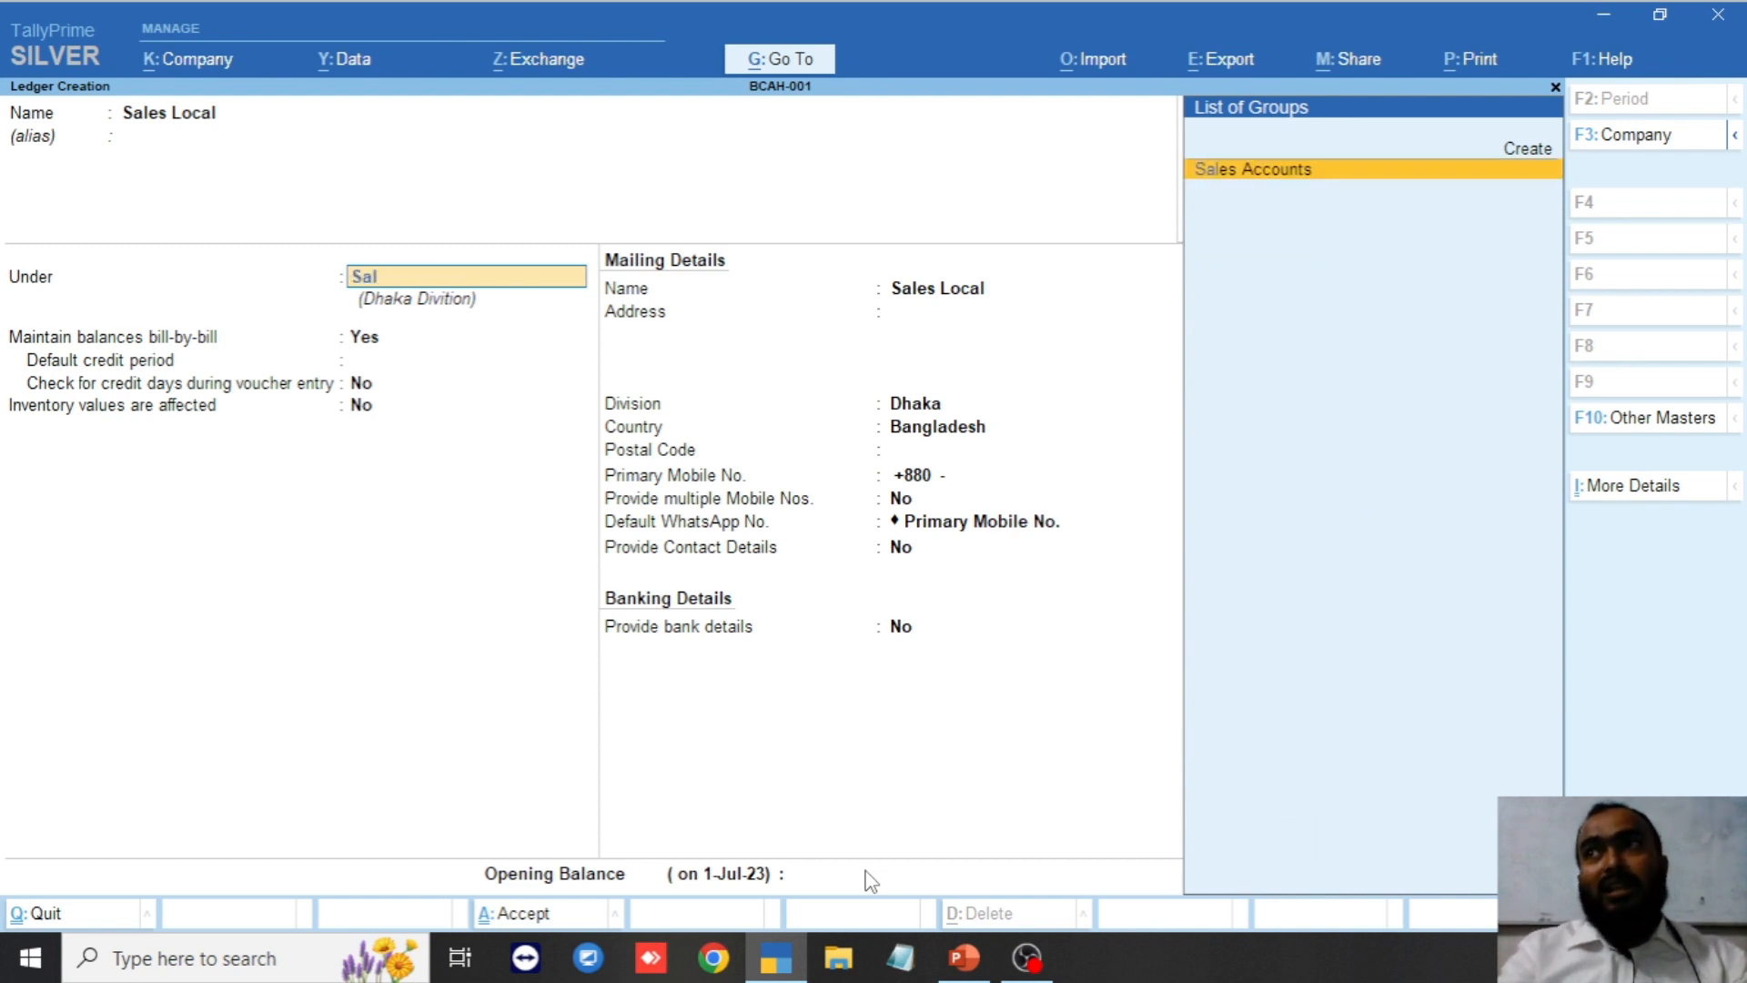
pyautogui.press('Return')
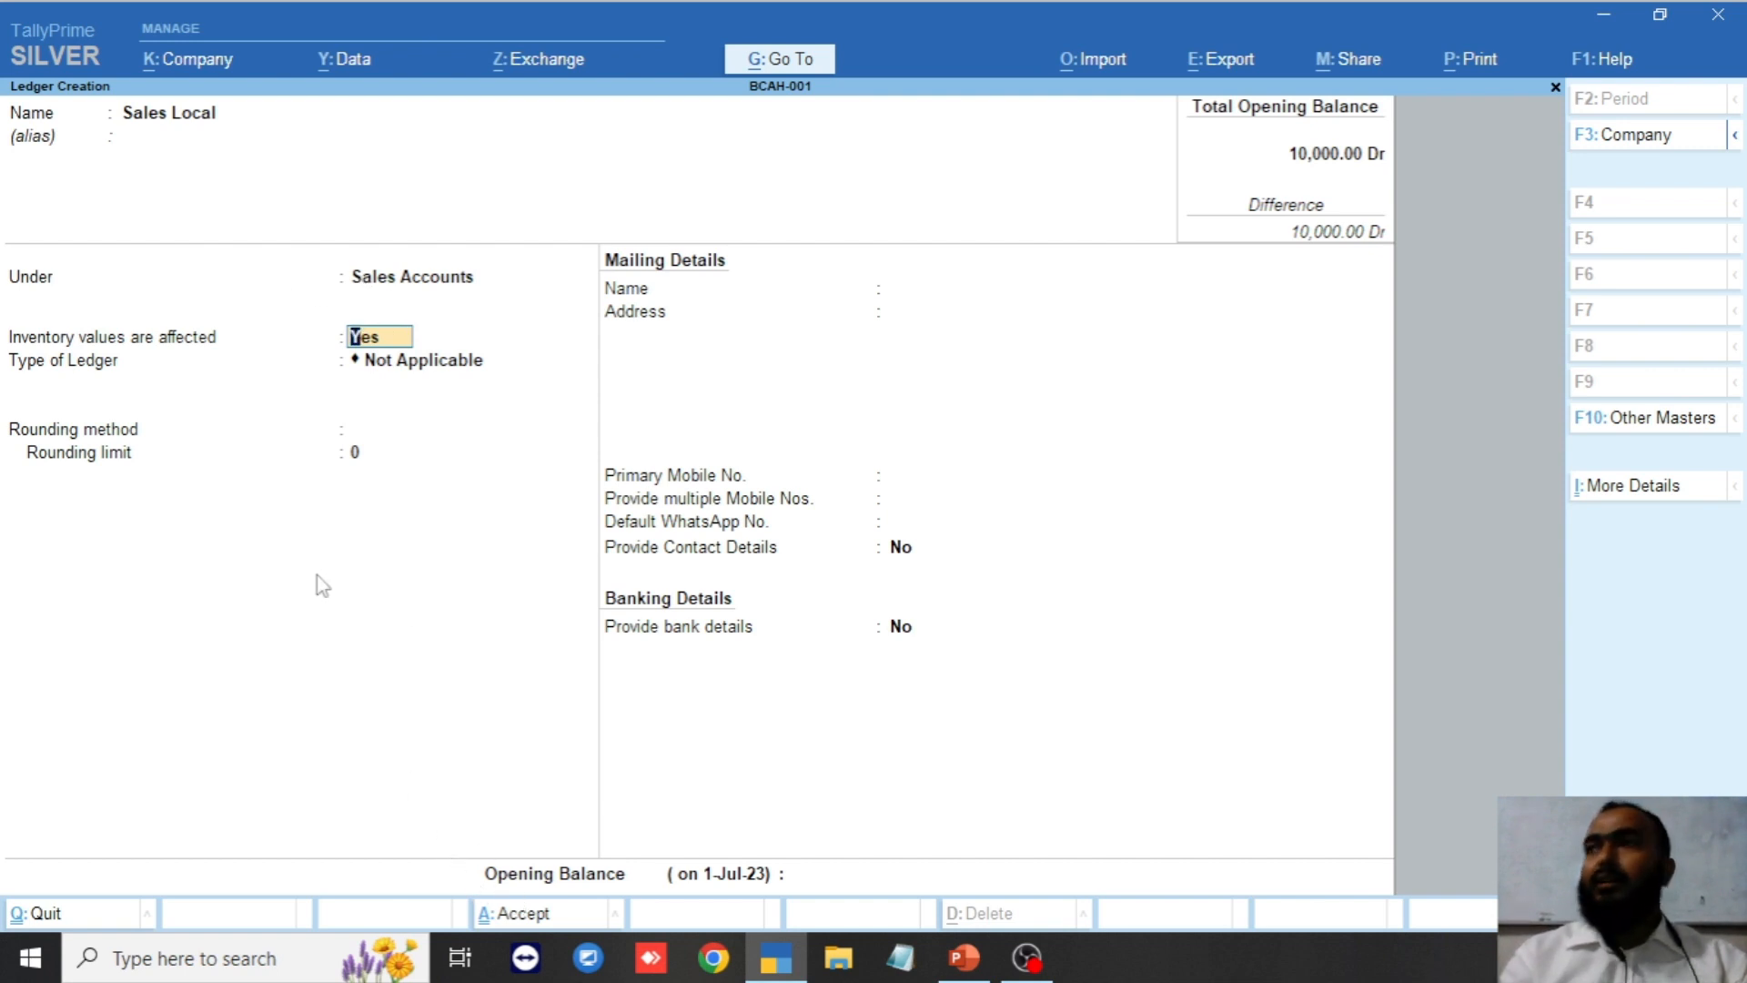
pyautogui.press('ctrl')
pyautogui.hotkey('ctrl', 'a')
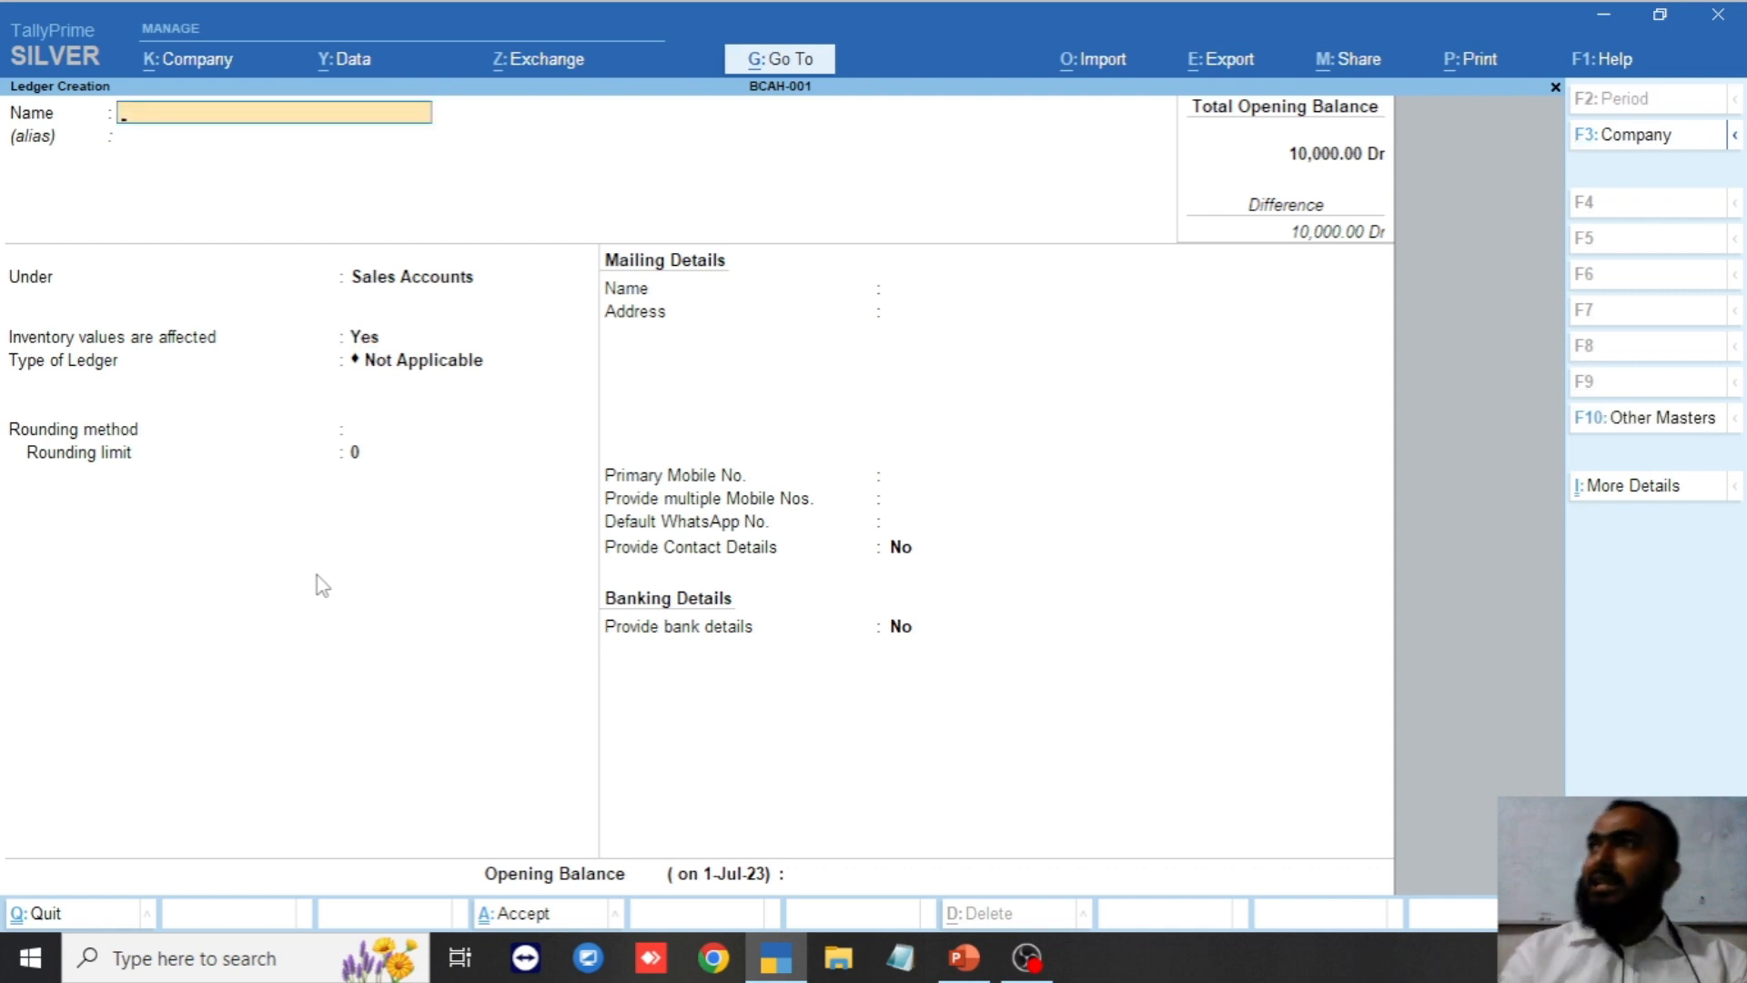
# Name the ledger Sales Export, keep Sales Accounts as its group and accept the defaults.
pyautogui.write('Sales')
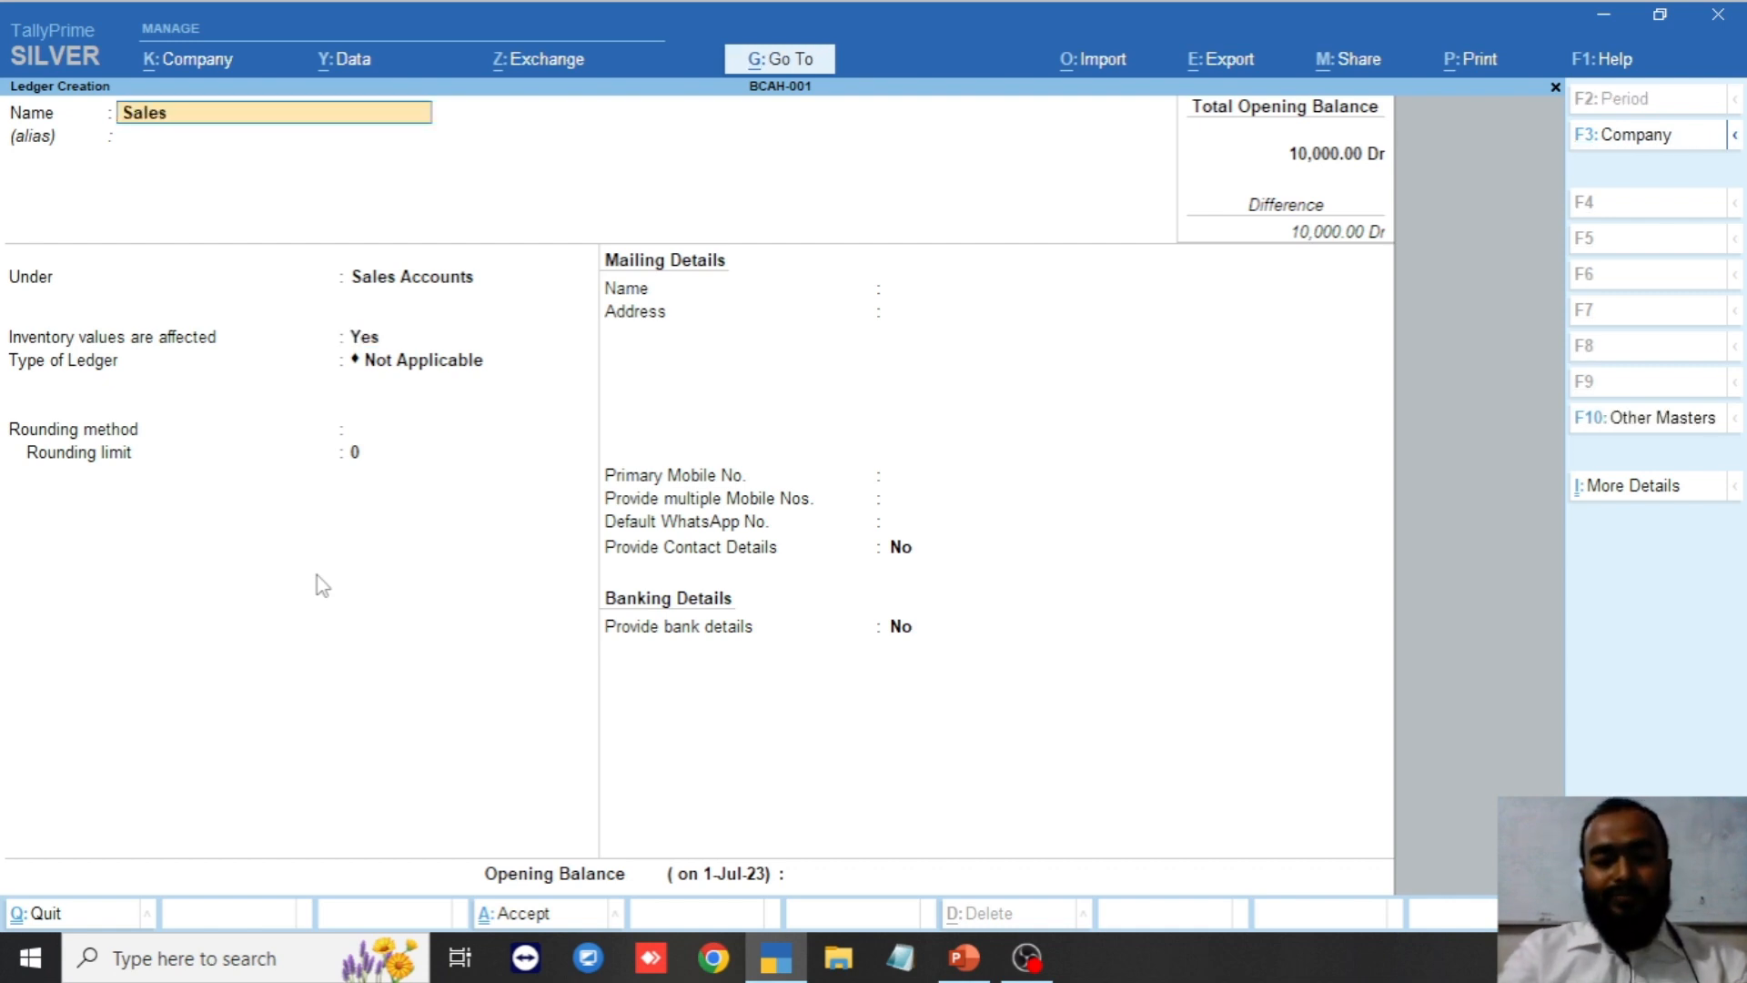
pyautogui.write(' Export')
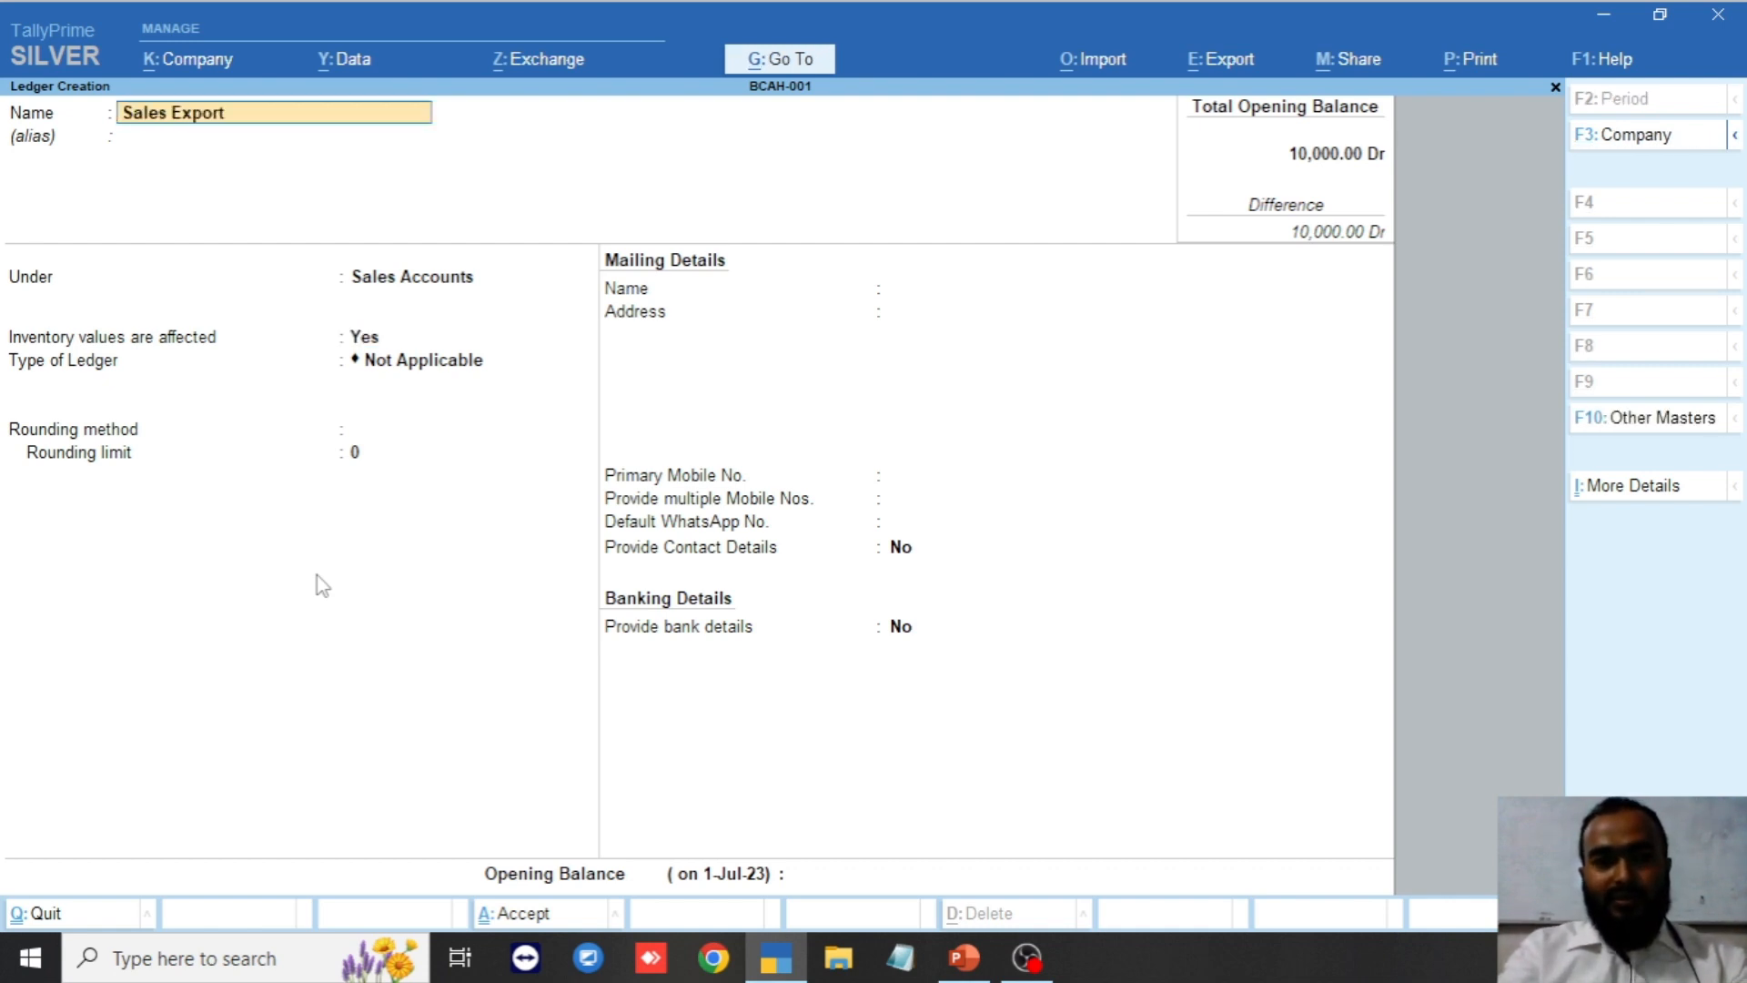
pyautogui.press('Return')
pyautogui.press('Return')
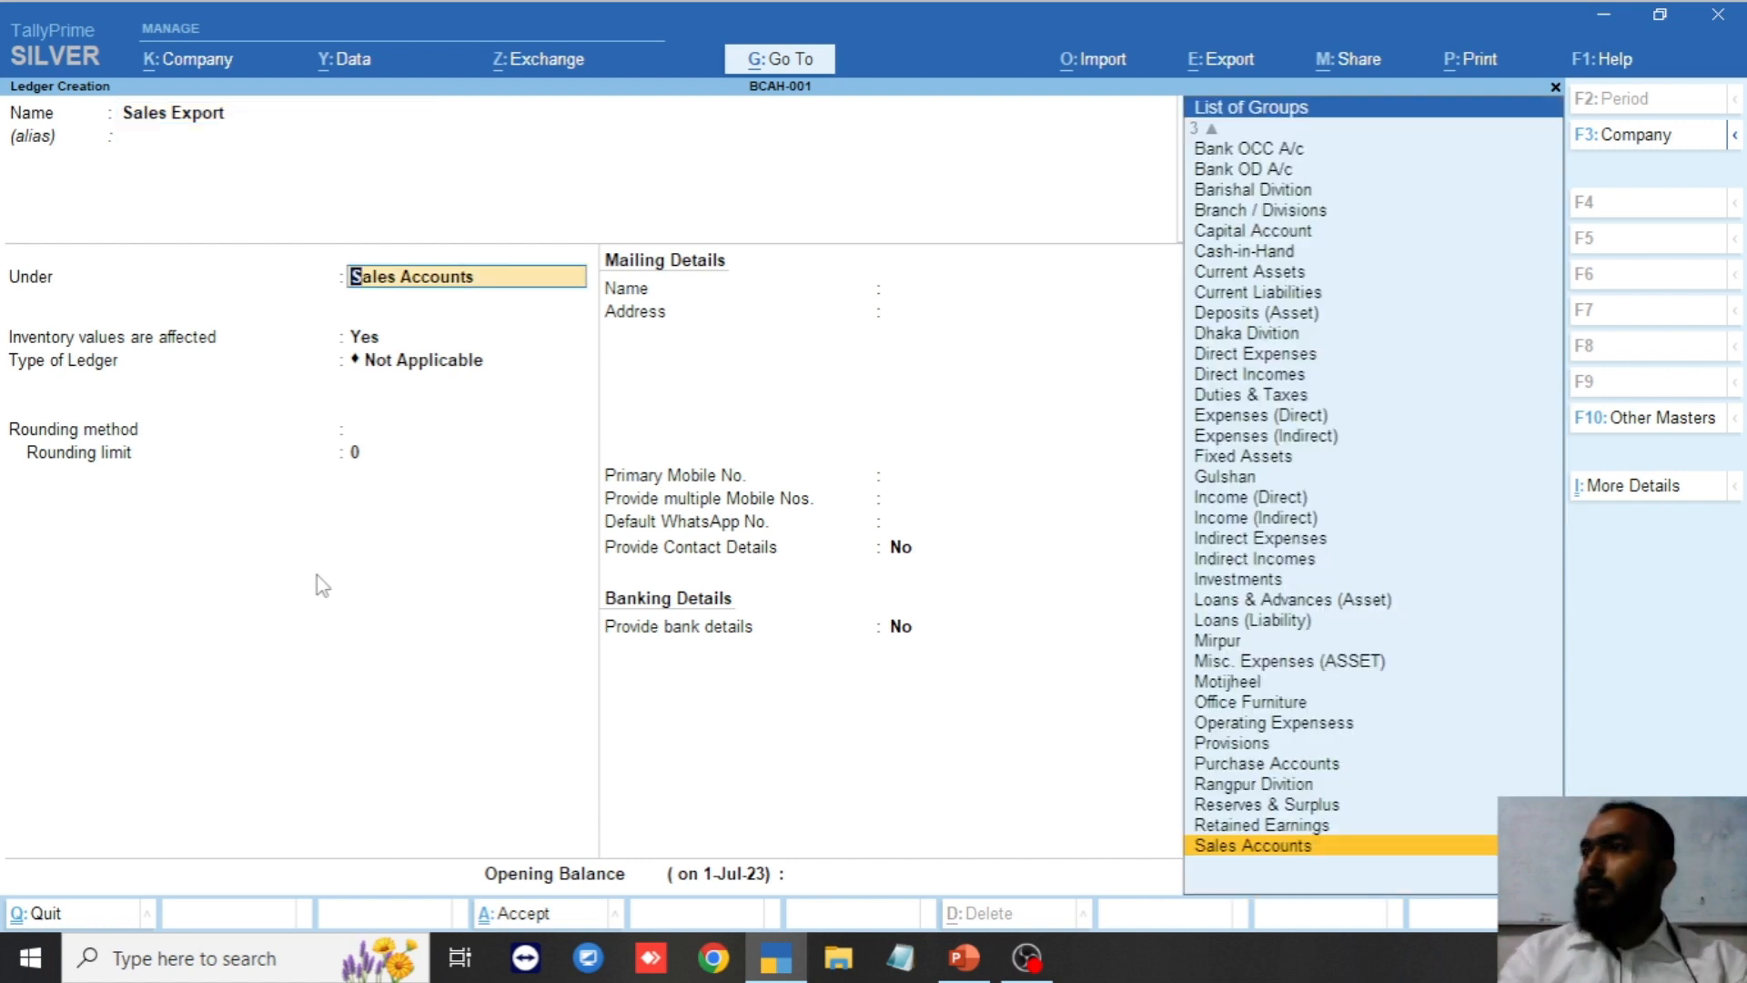
pyautogui.press('Return')
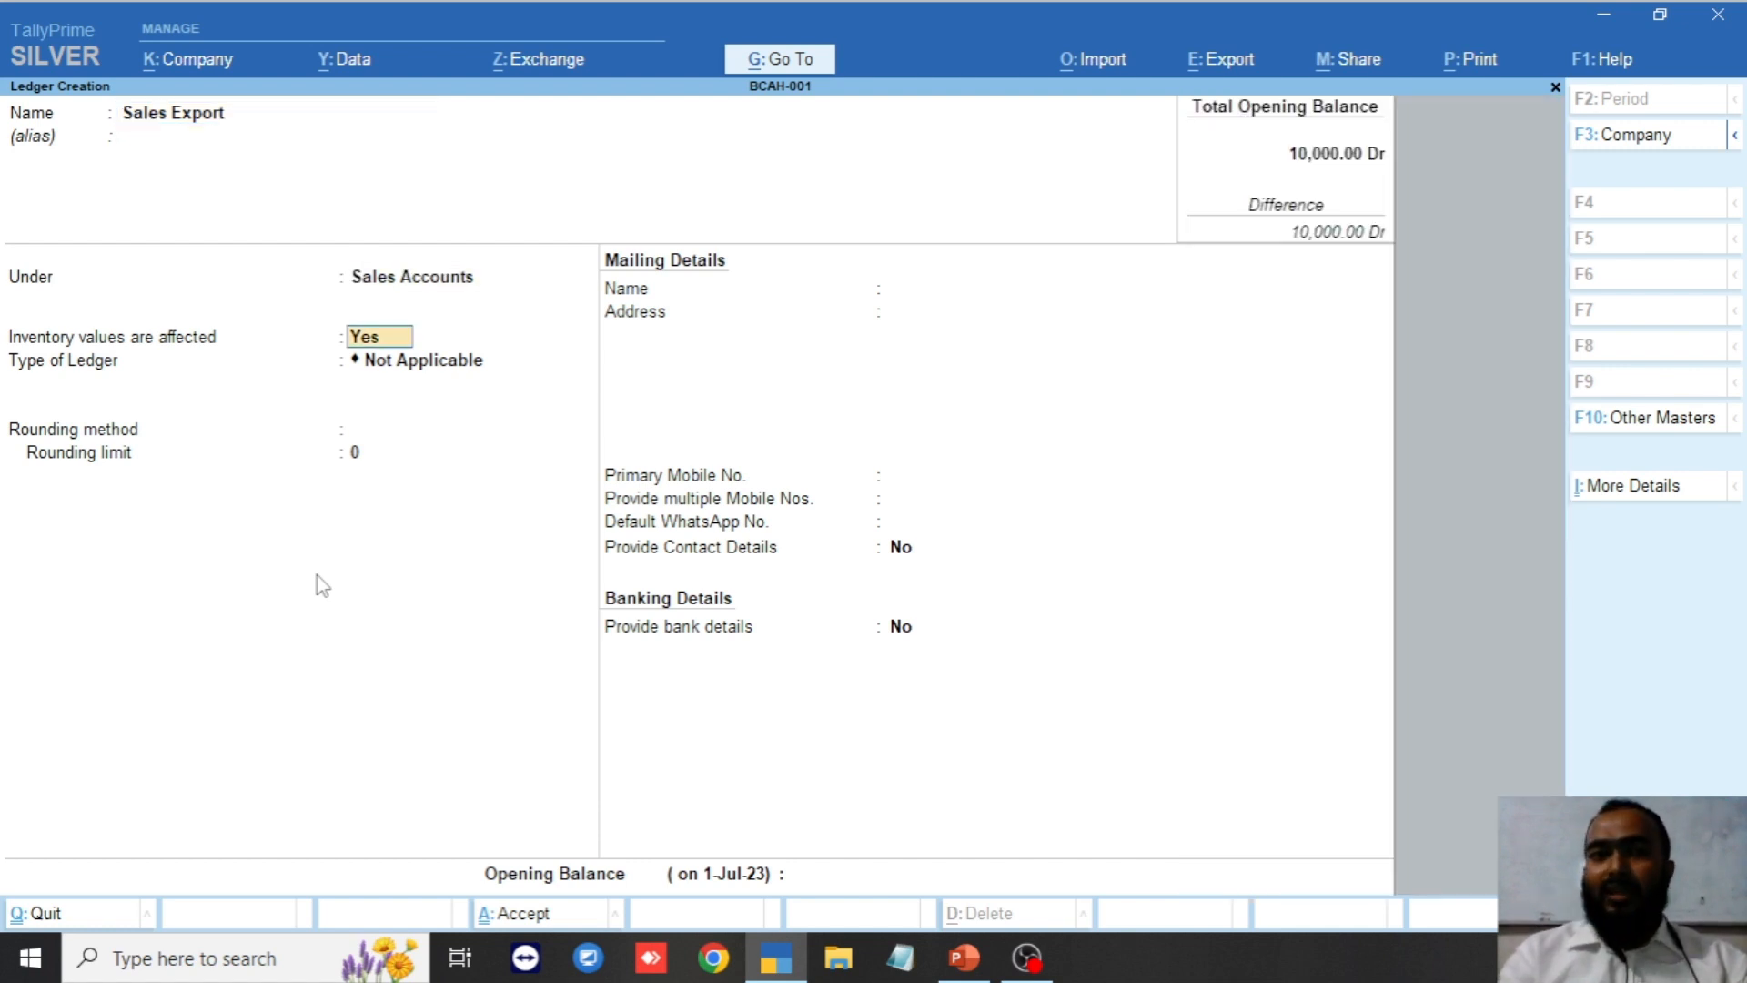
pyautogui.press('Return')
pyautogui.press('Return')
pyautogui.press('Return')
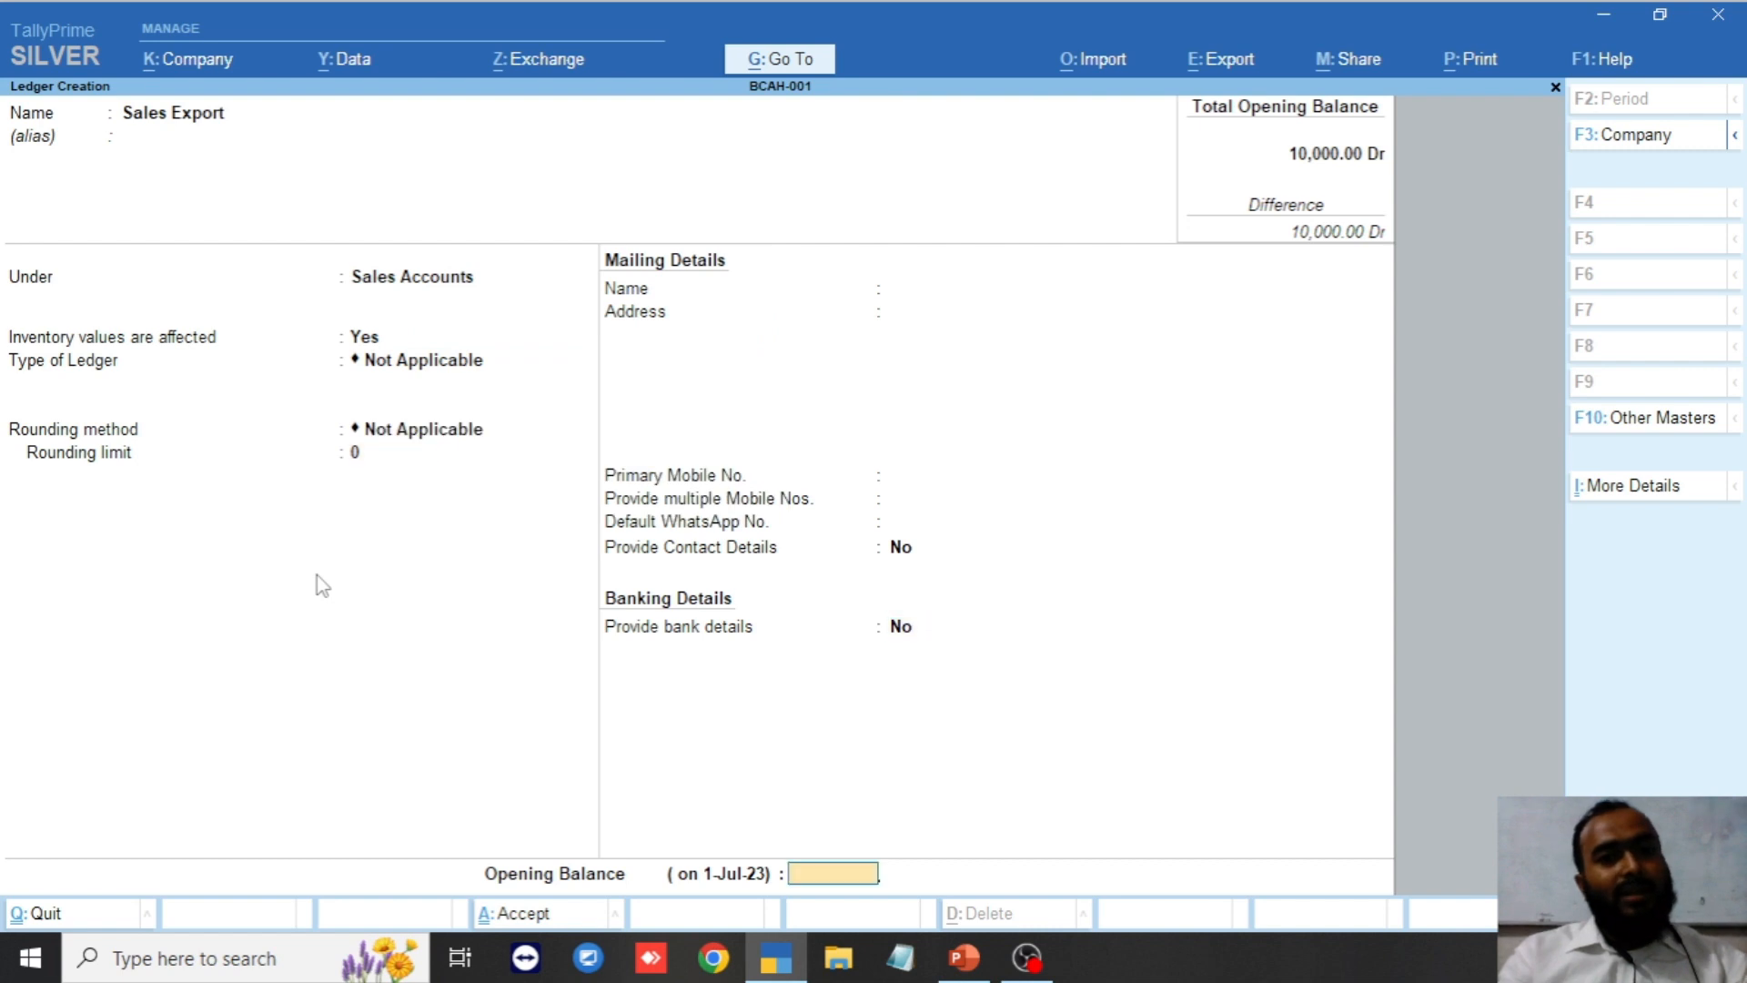
pyautogui.press('Return')
pyautogui.press('Return')
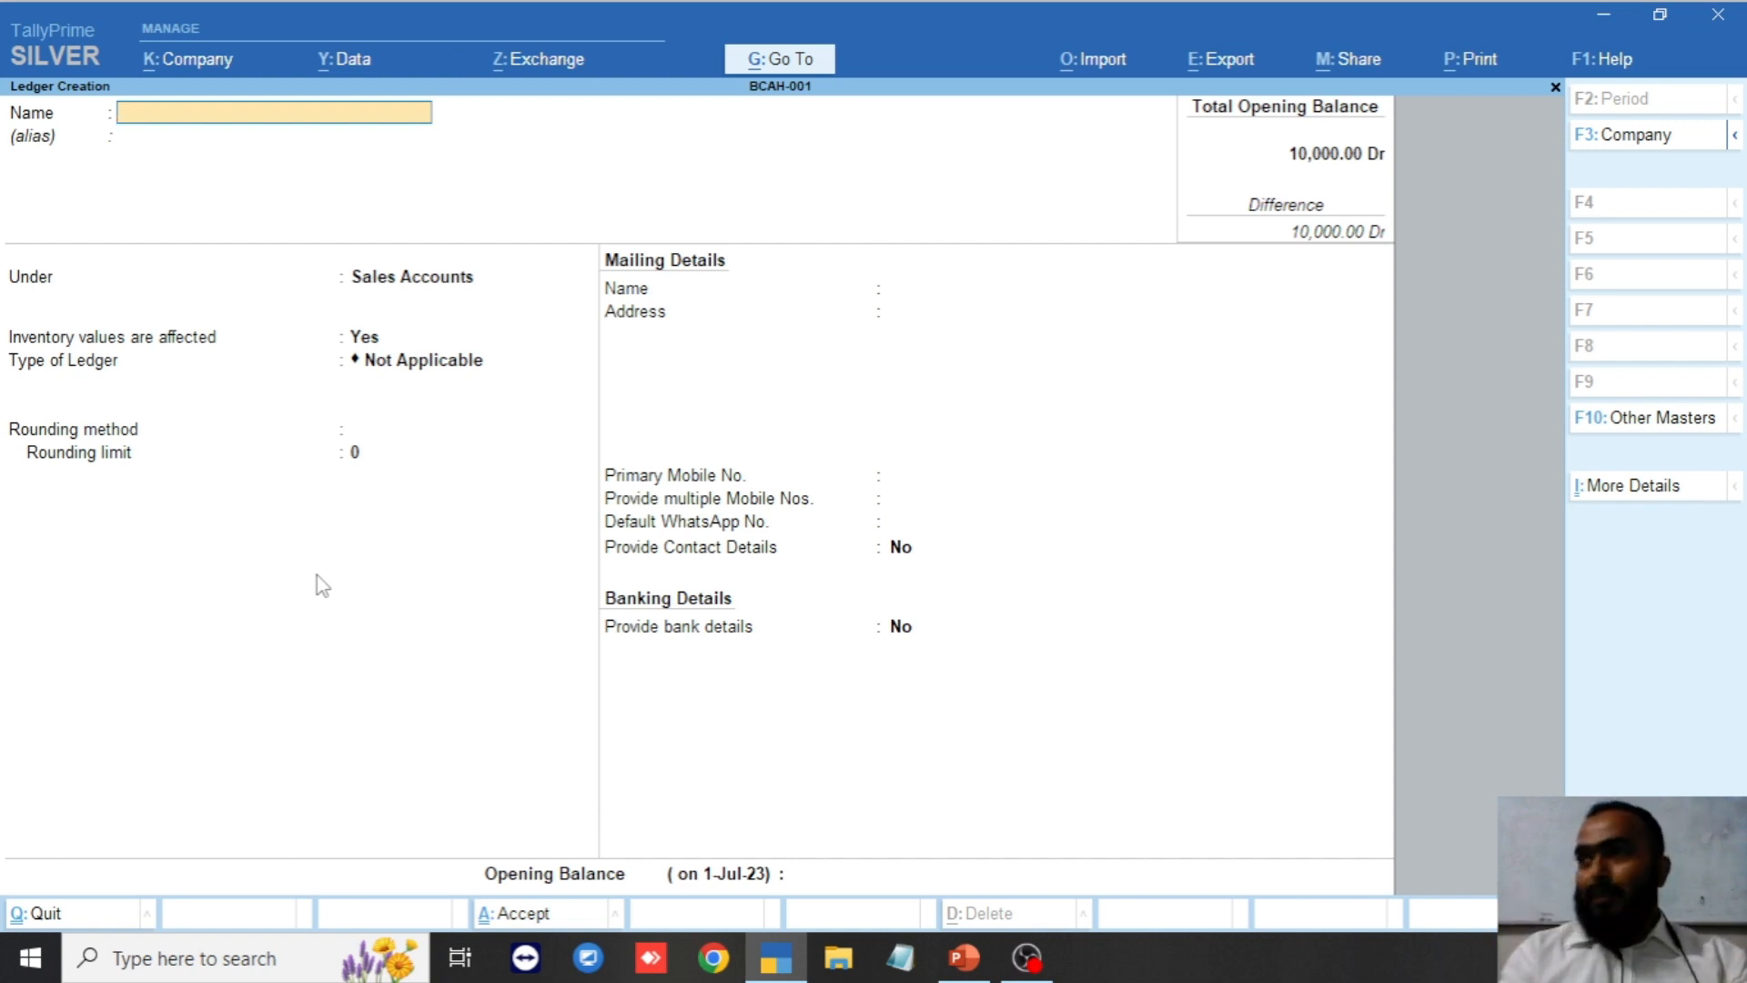
# Create the Purchase Local ledger under Purchase Accounts and save it.
pyautogui.write('Pur')
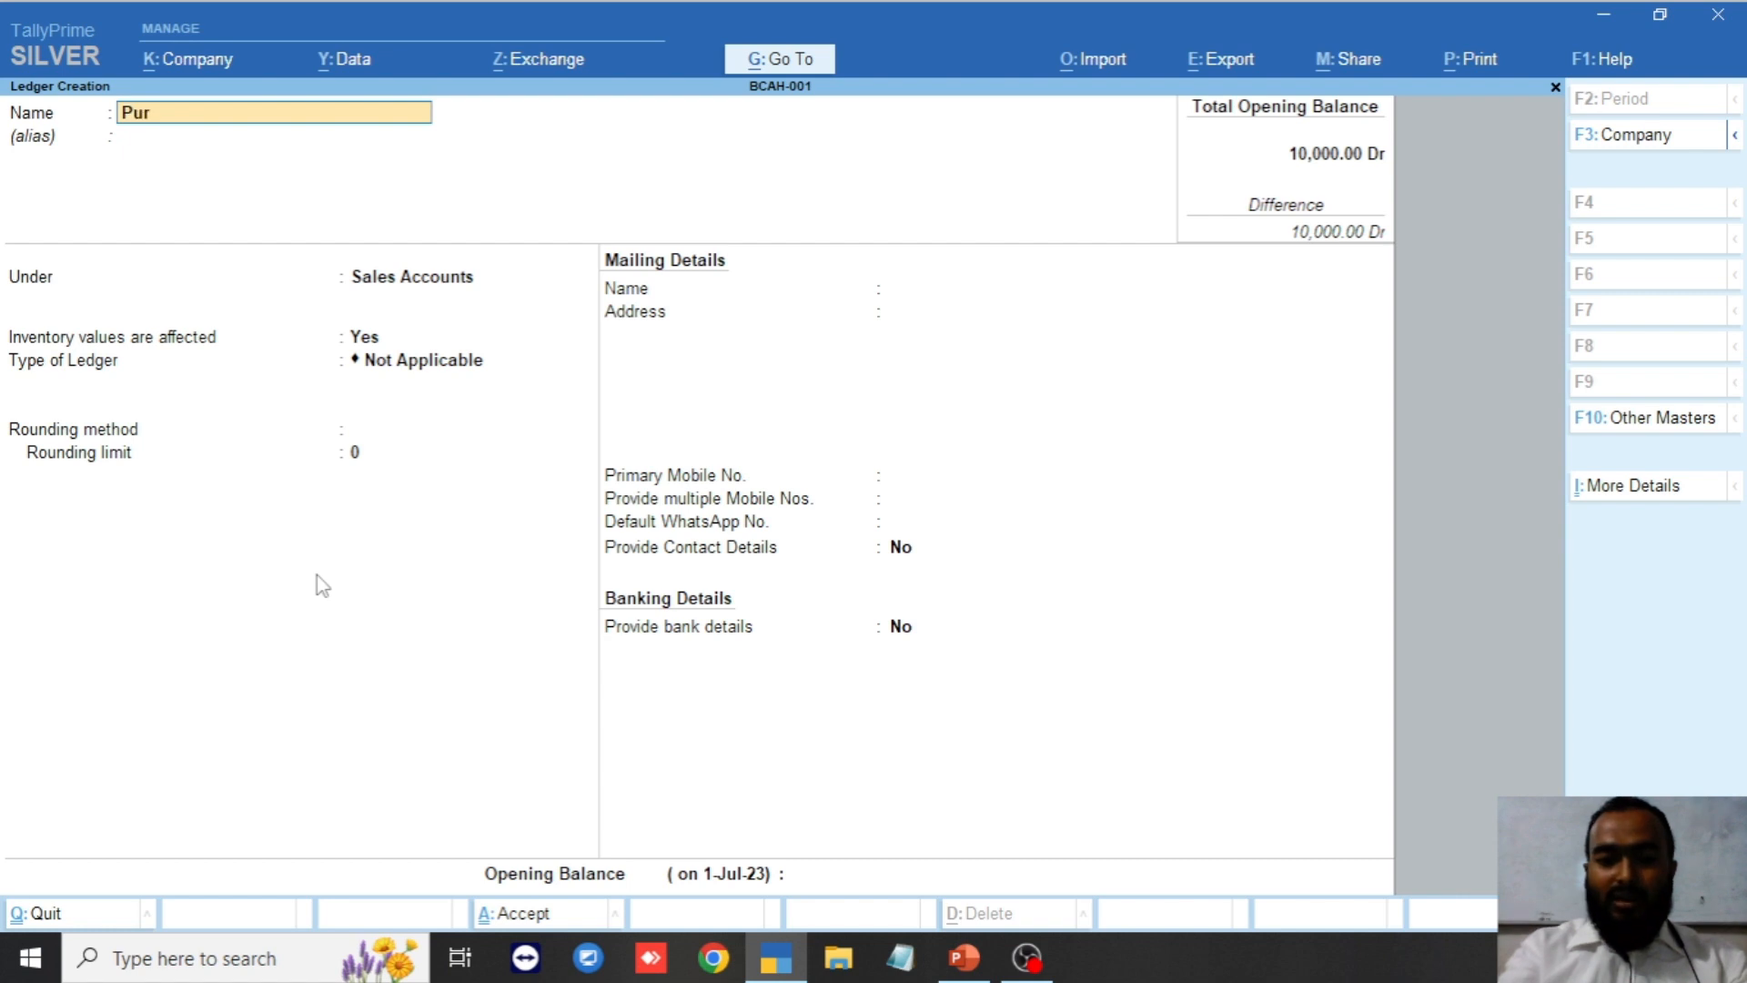
pyautogui.write('chase L')
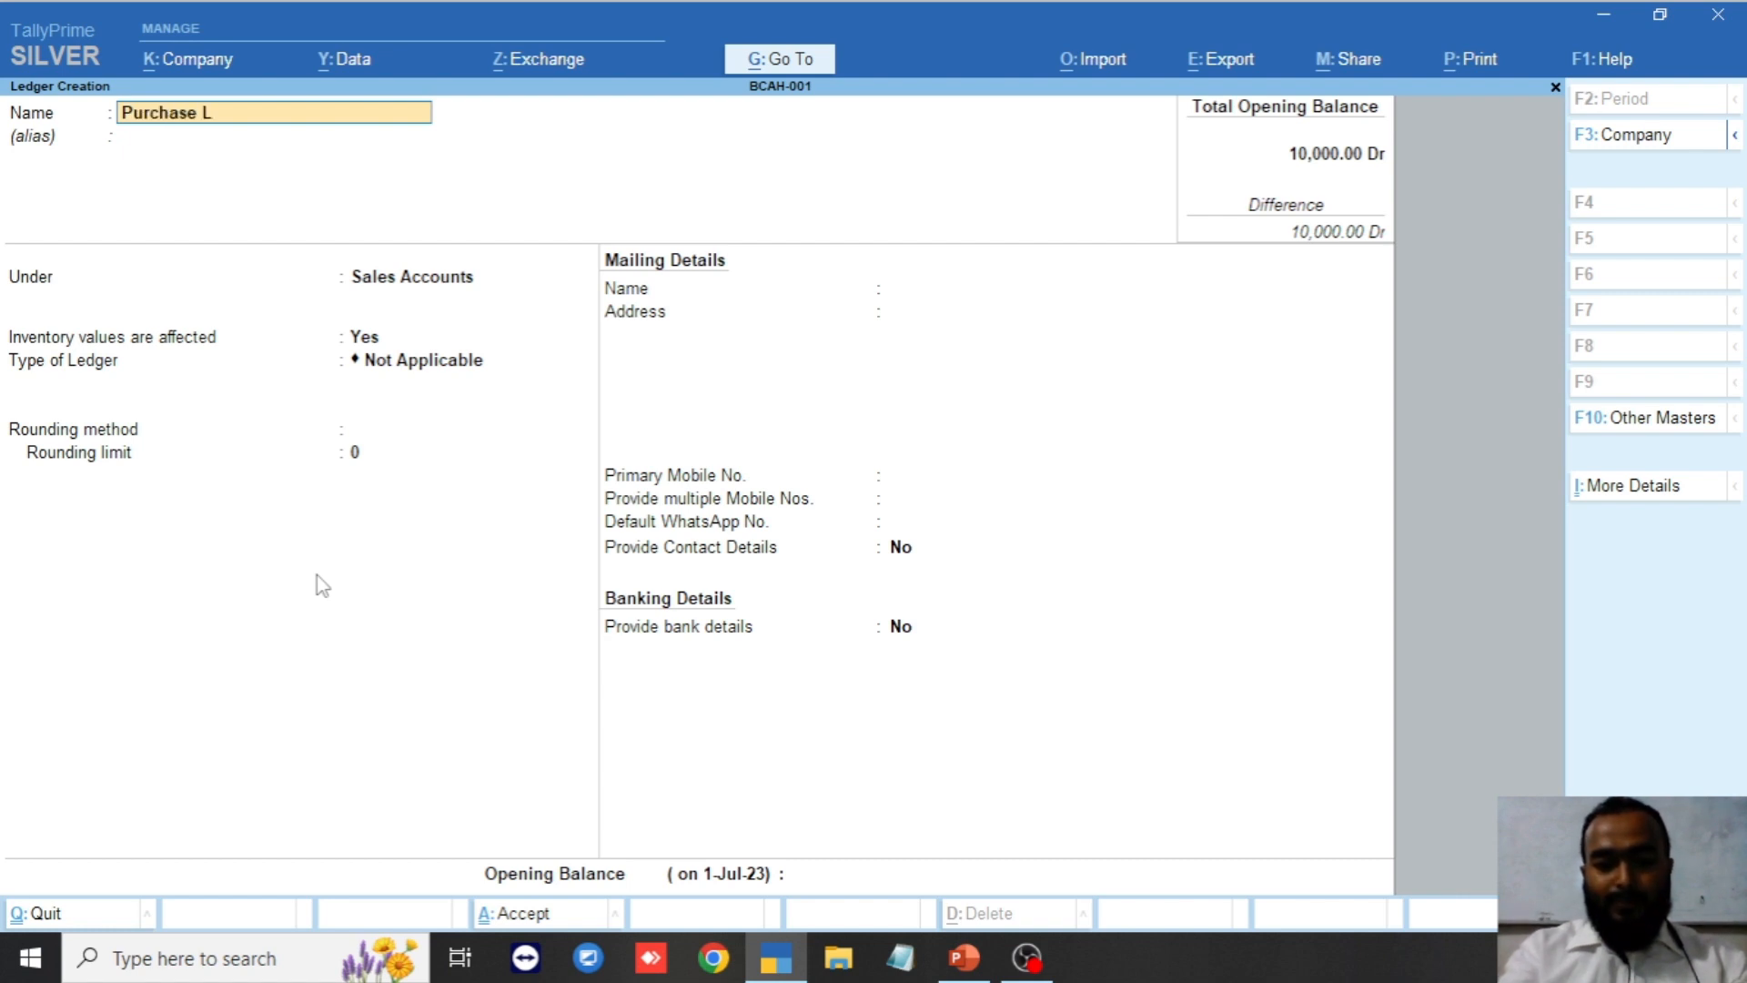
pyautogui.write('ocal')
pyautogui.press('Return')
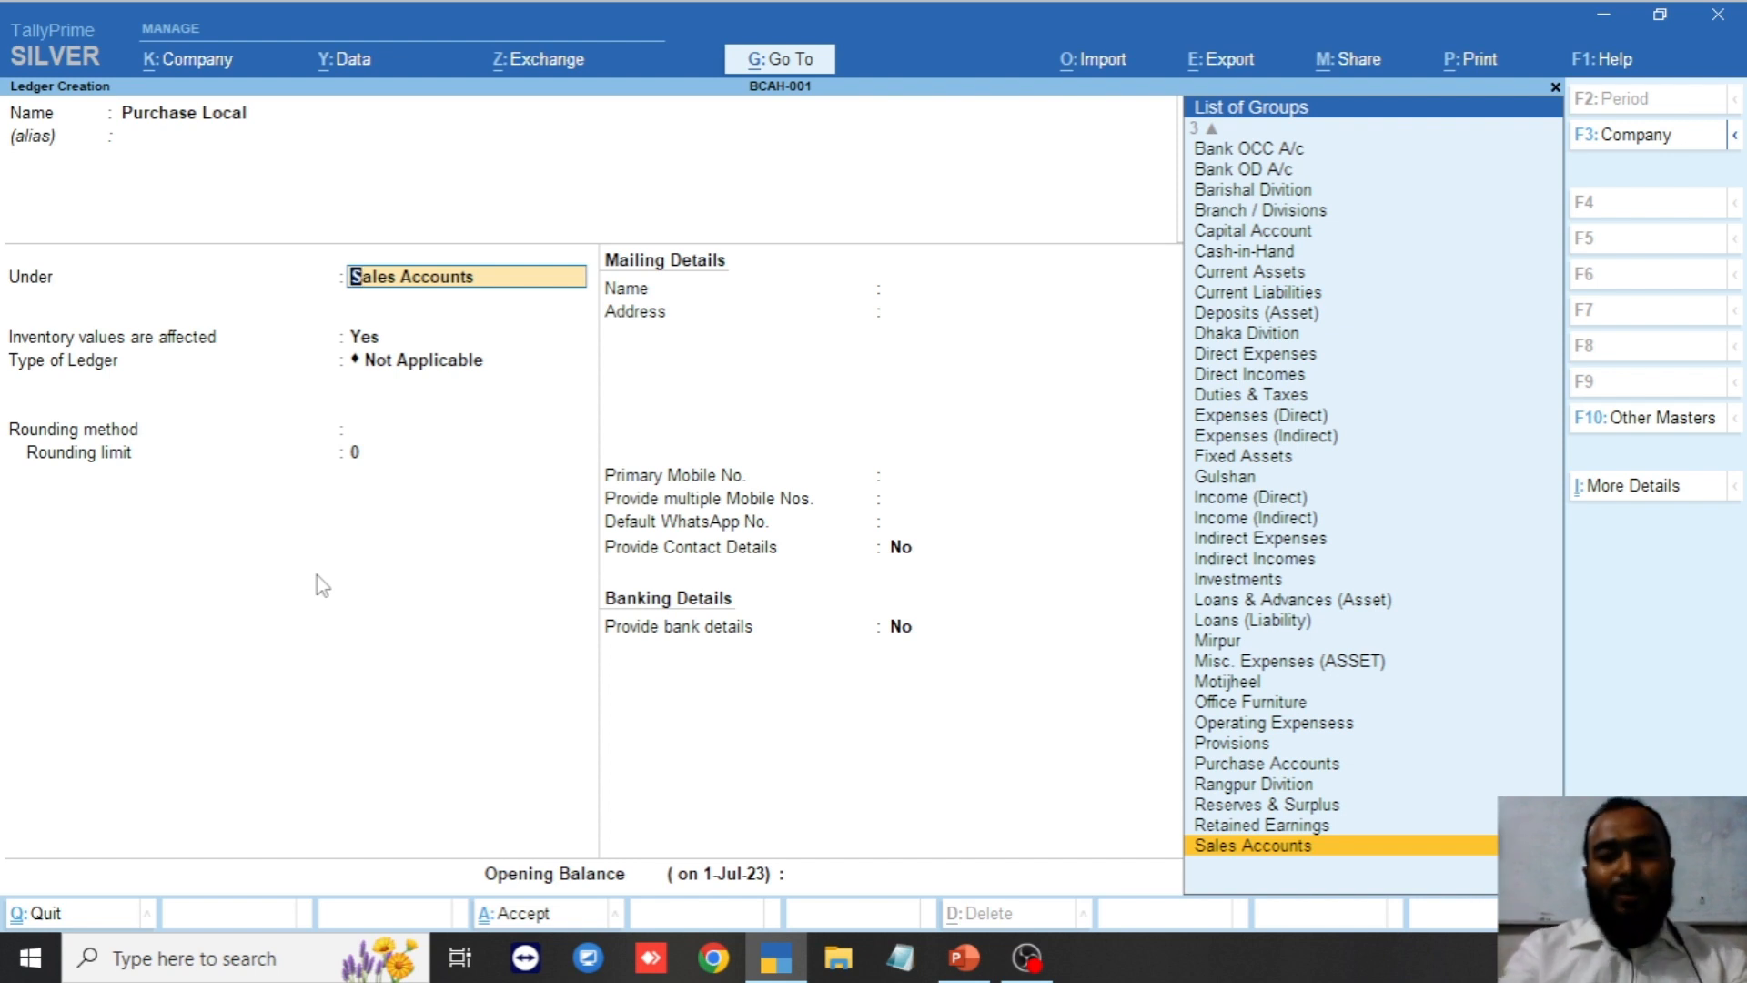
pyautogui.write('Pur')
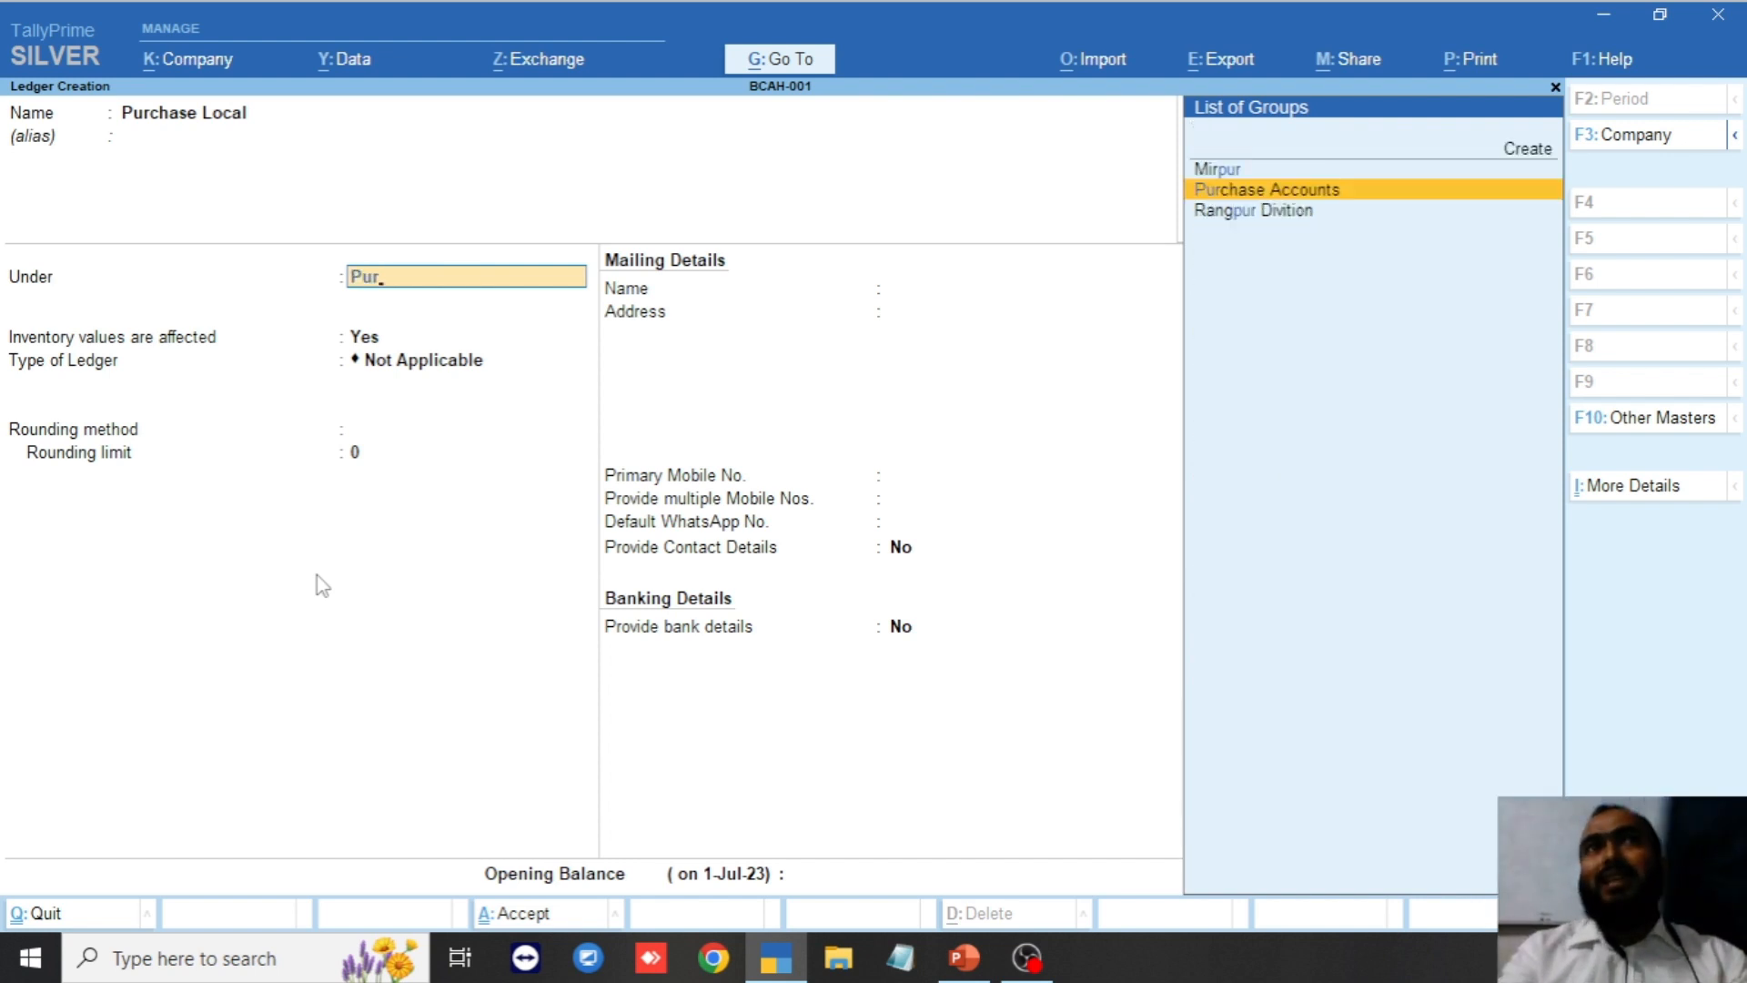
pyautogui.press('Return')
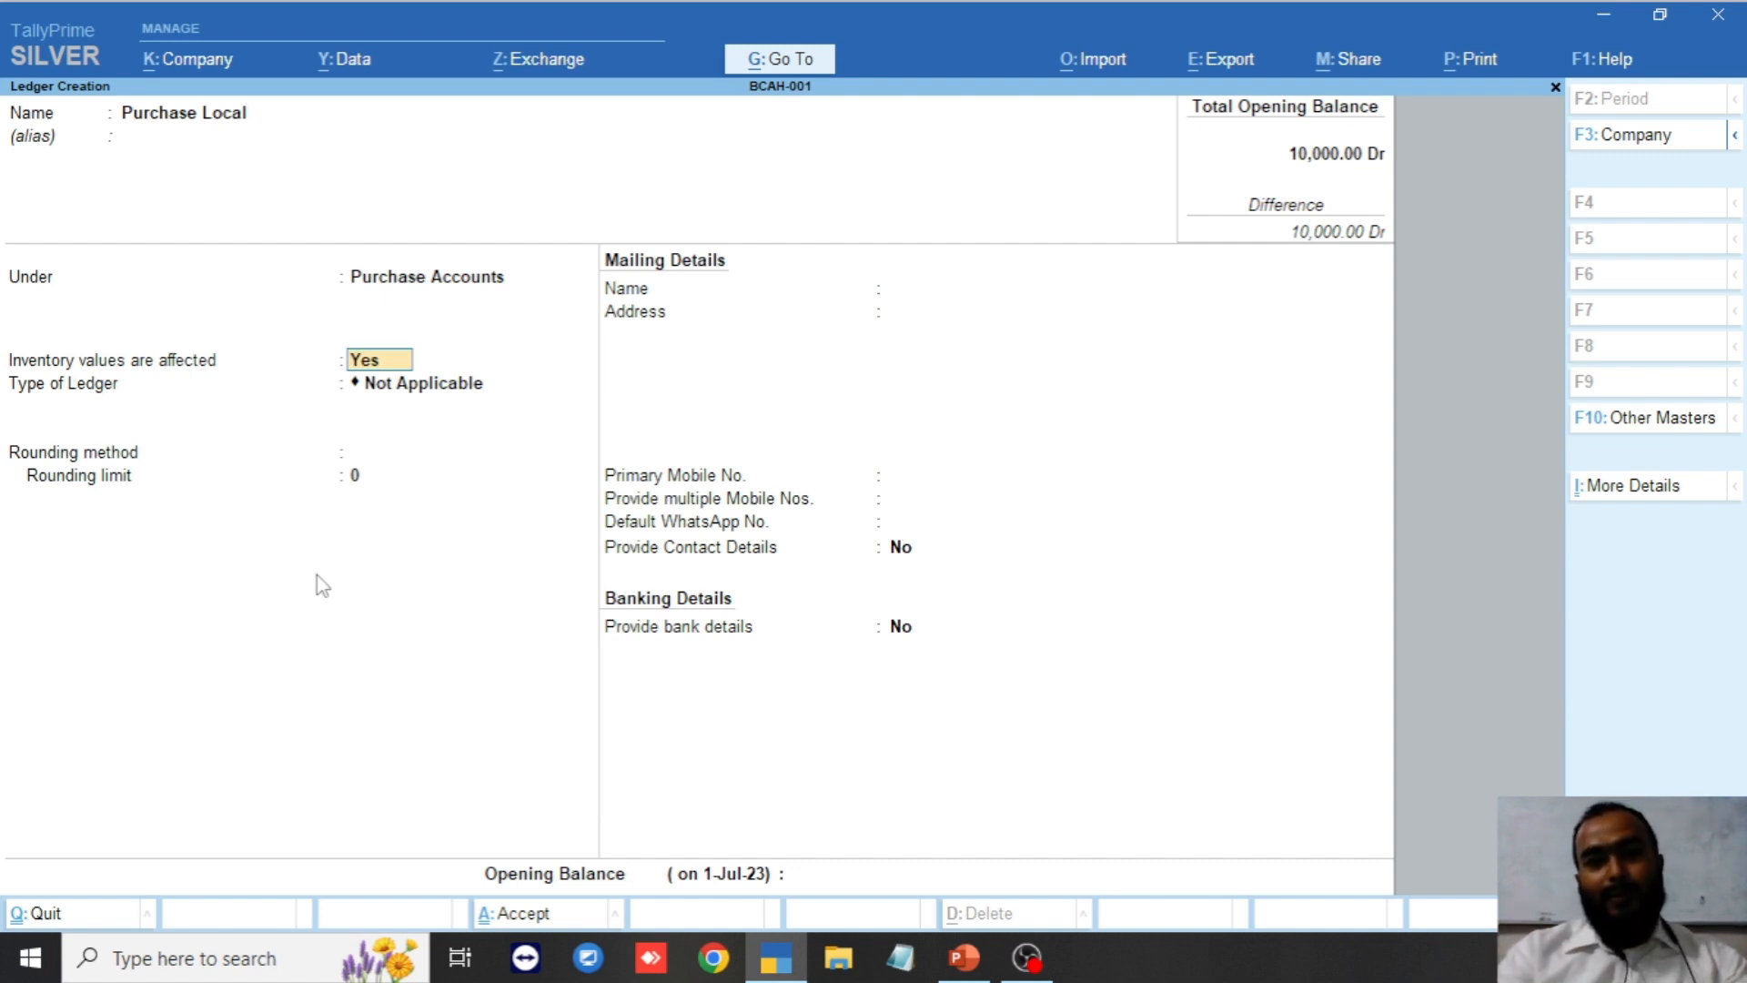
pyautogui.press('Return')
pyautogui.press('Return')
pyautogui.press('Return')
pyautogui.press('Return')
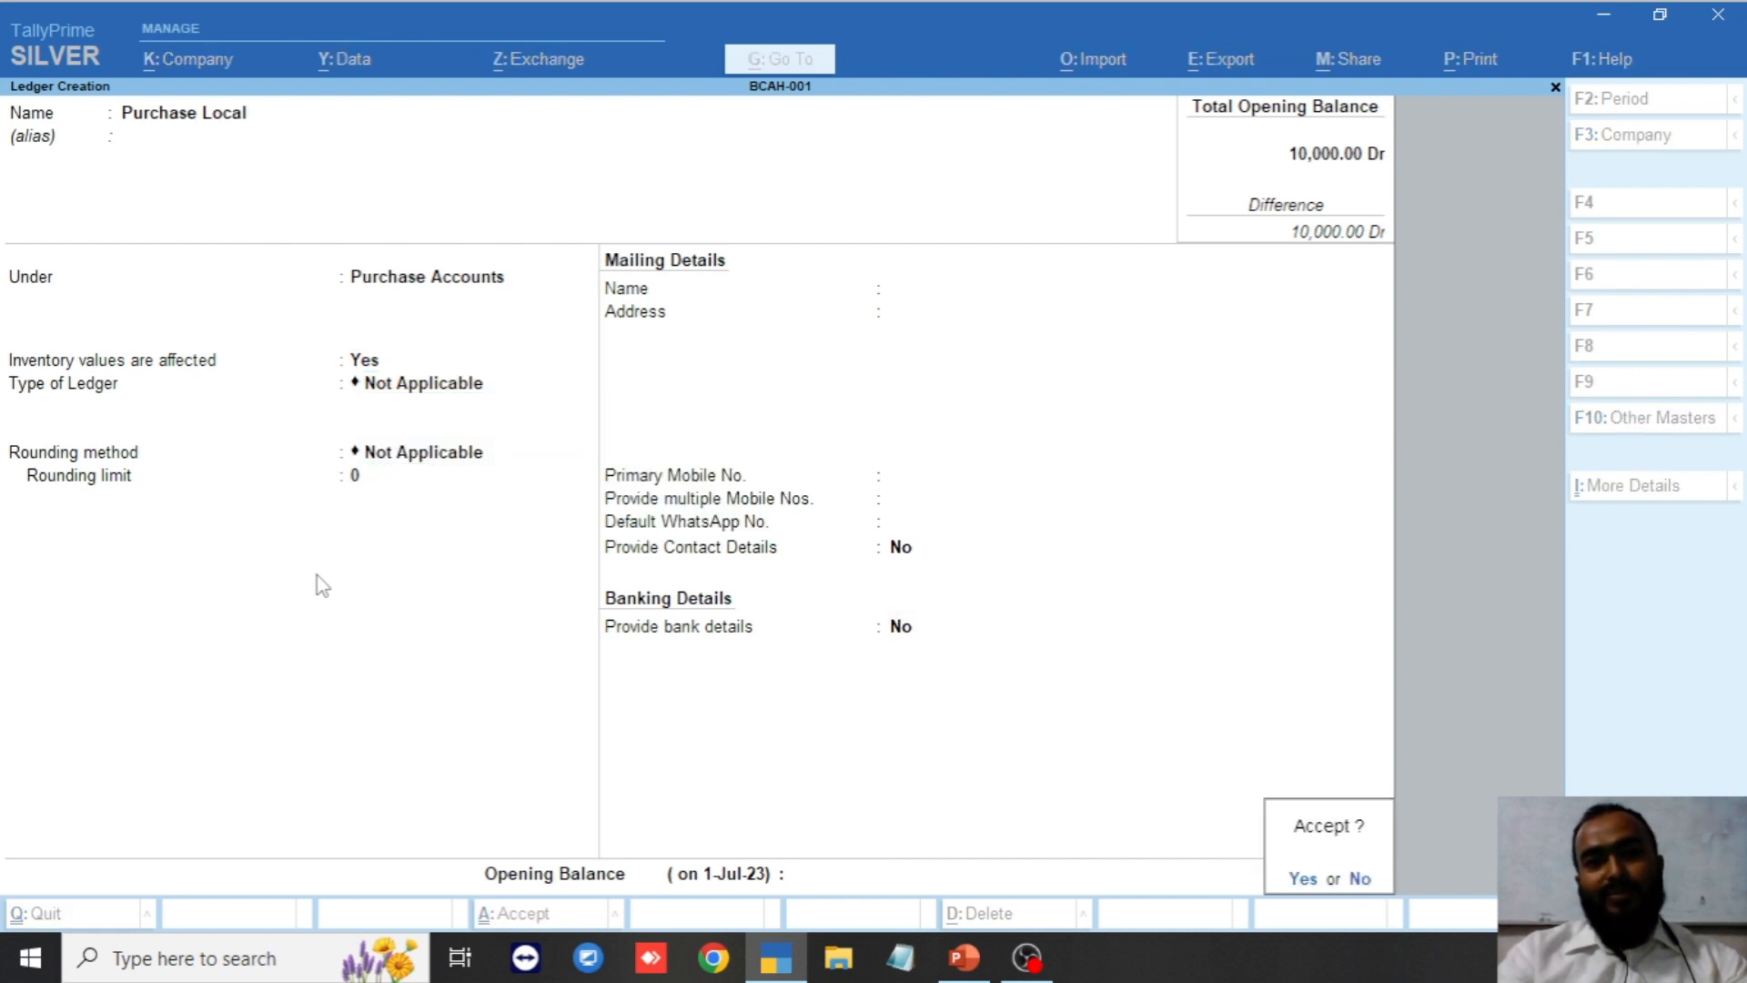
pyautogui.press('Return')
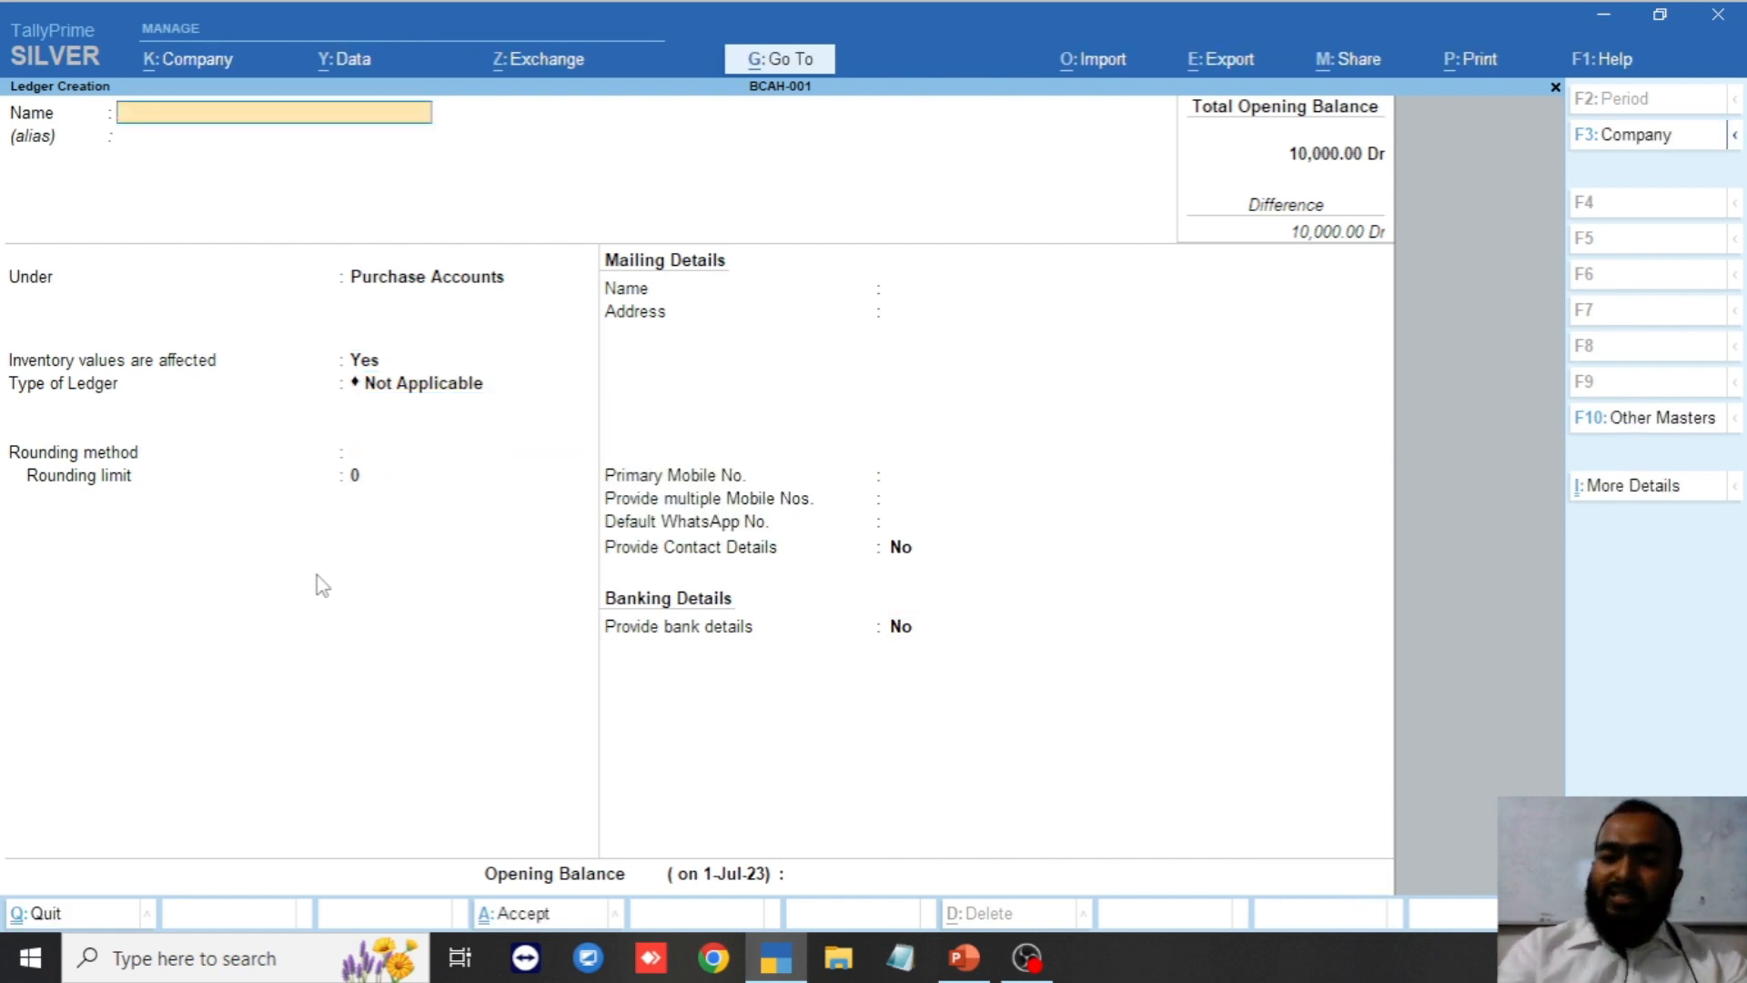
# Name the ledger Purchase Import, correcting a typo, and keep Purchase Accounts with default fields.
pyautogui.write('P')
pyautogui.write('rch')
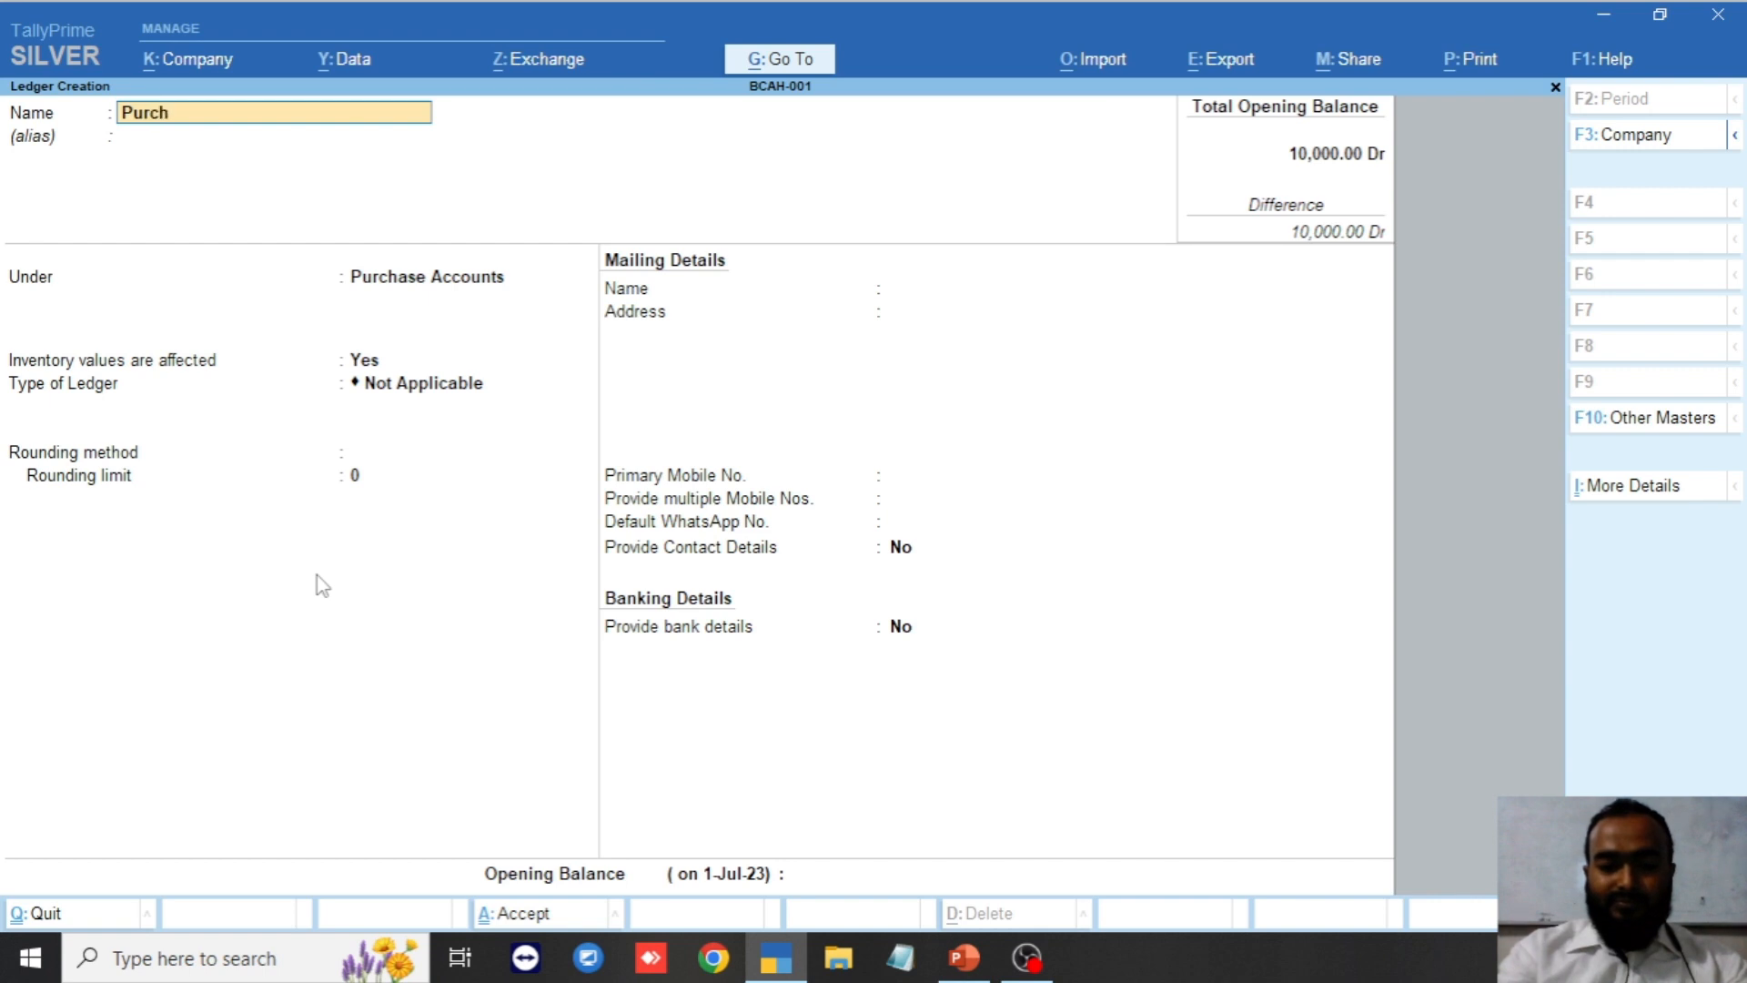
pyautogui.write('ase Im')
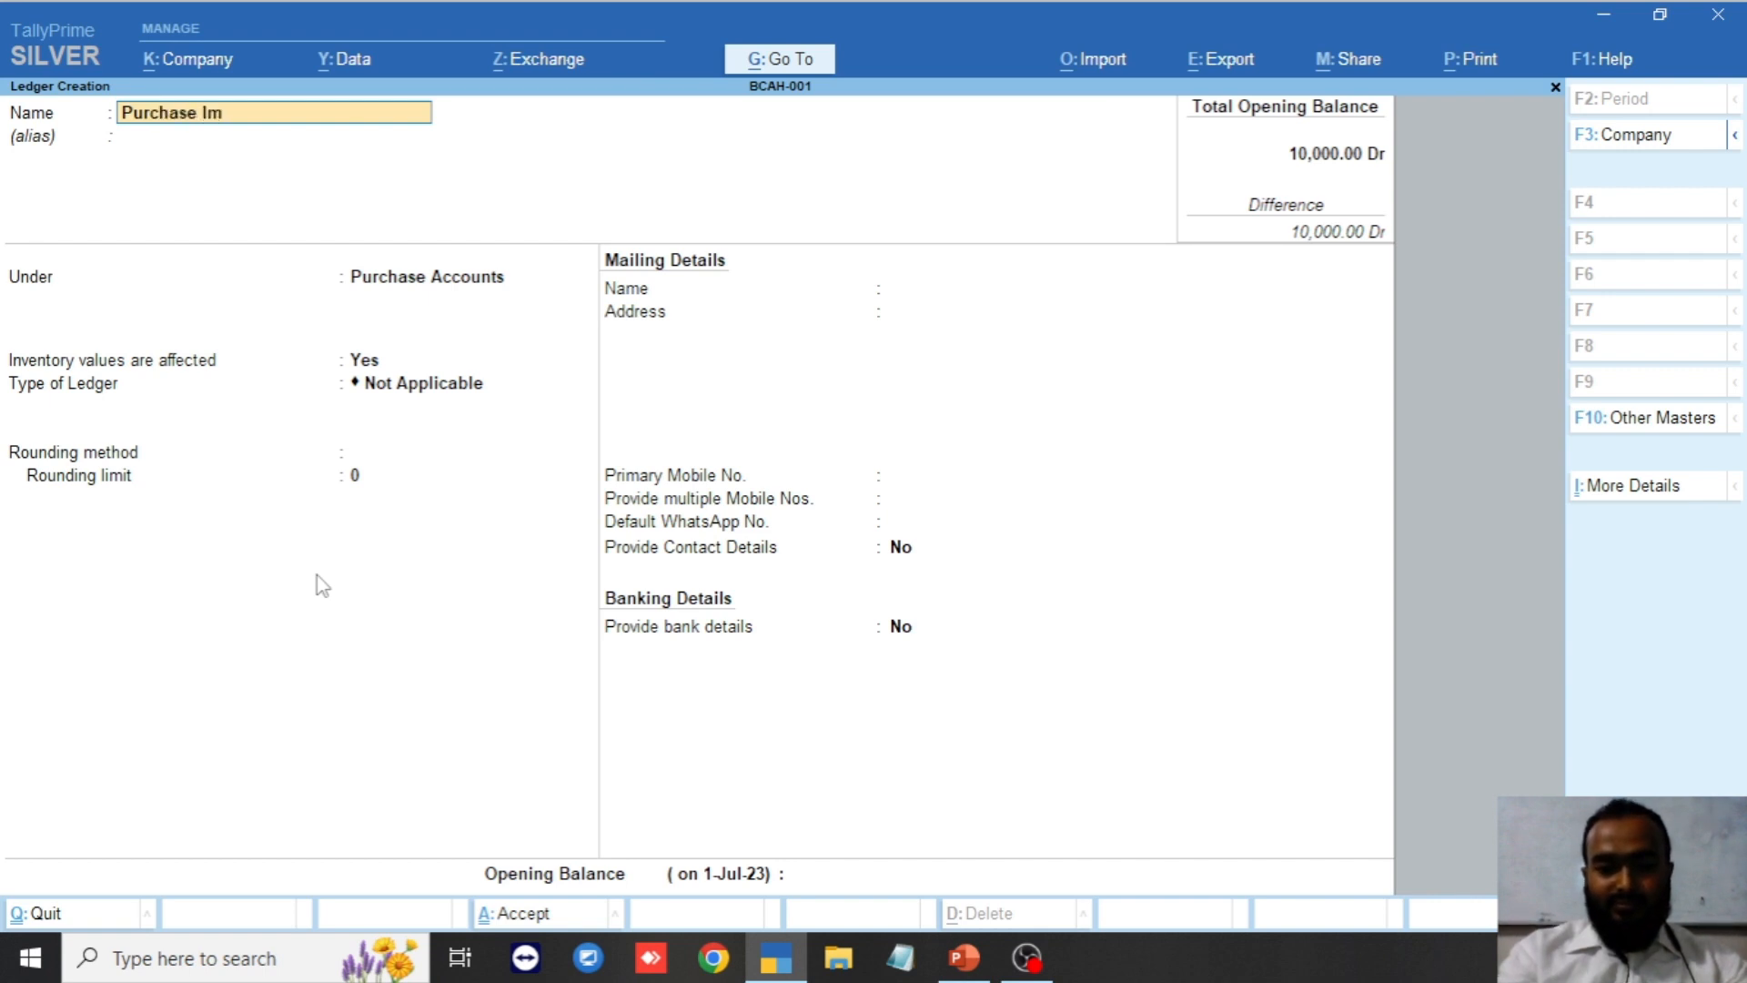
pyautogui.write('p')
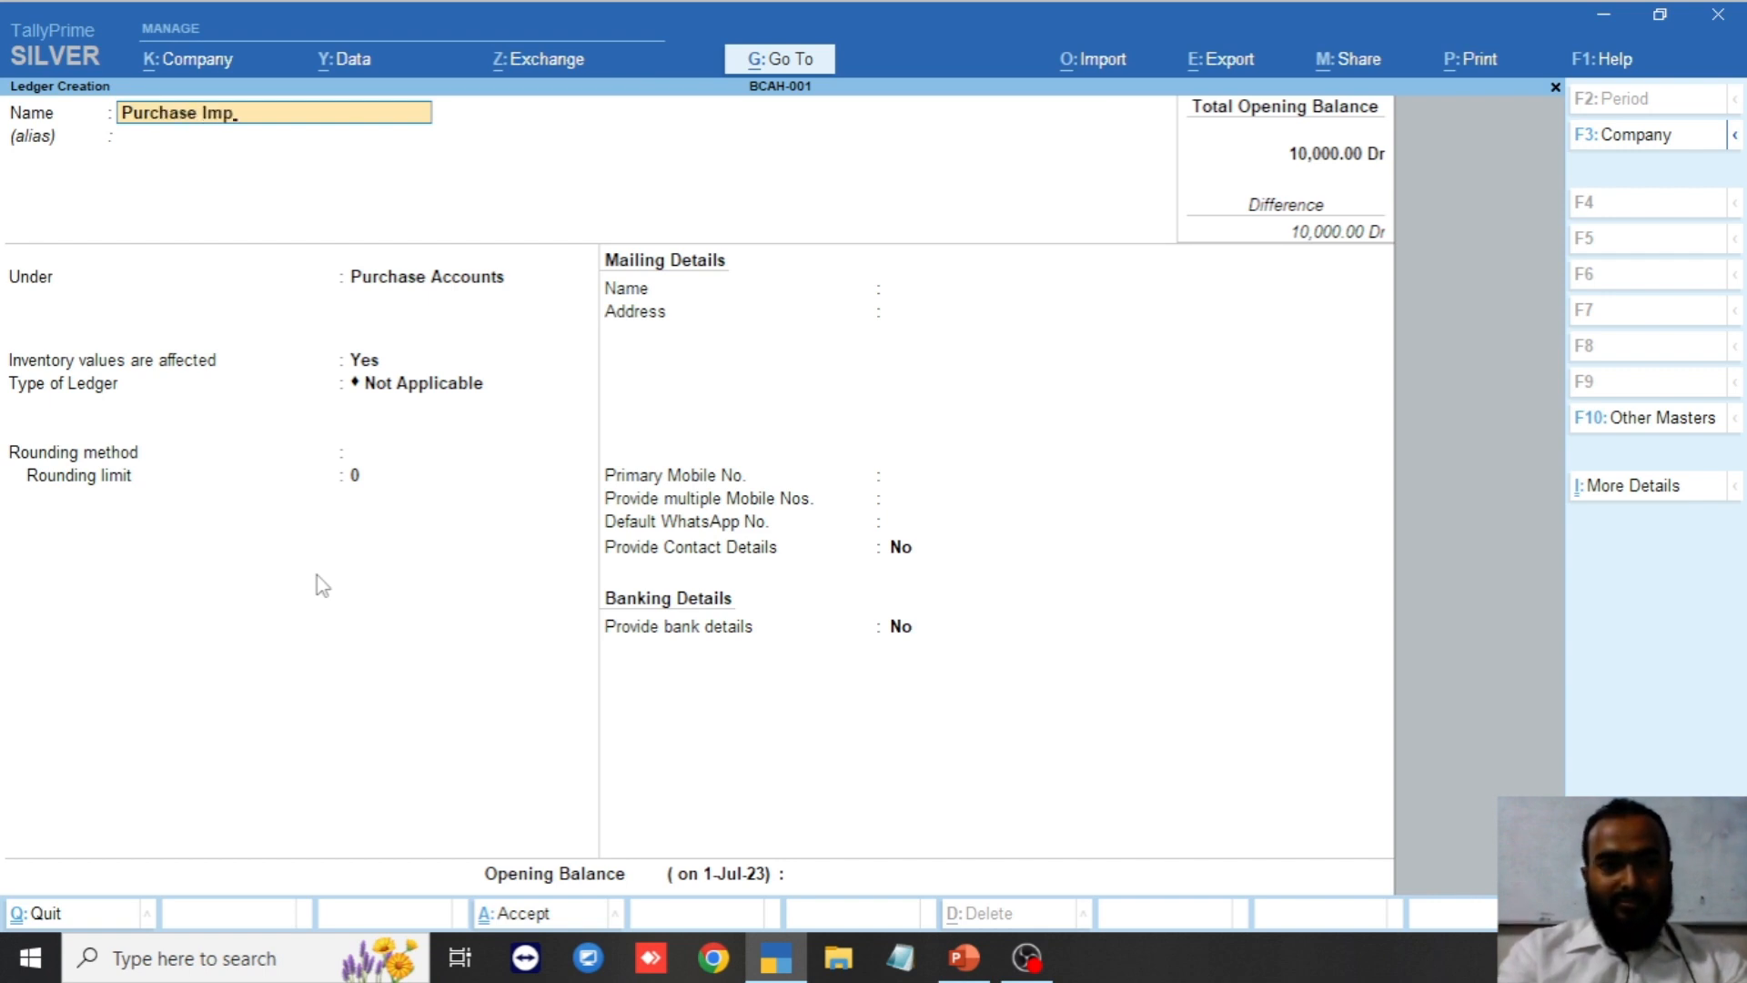
pyautogui.write('r')
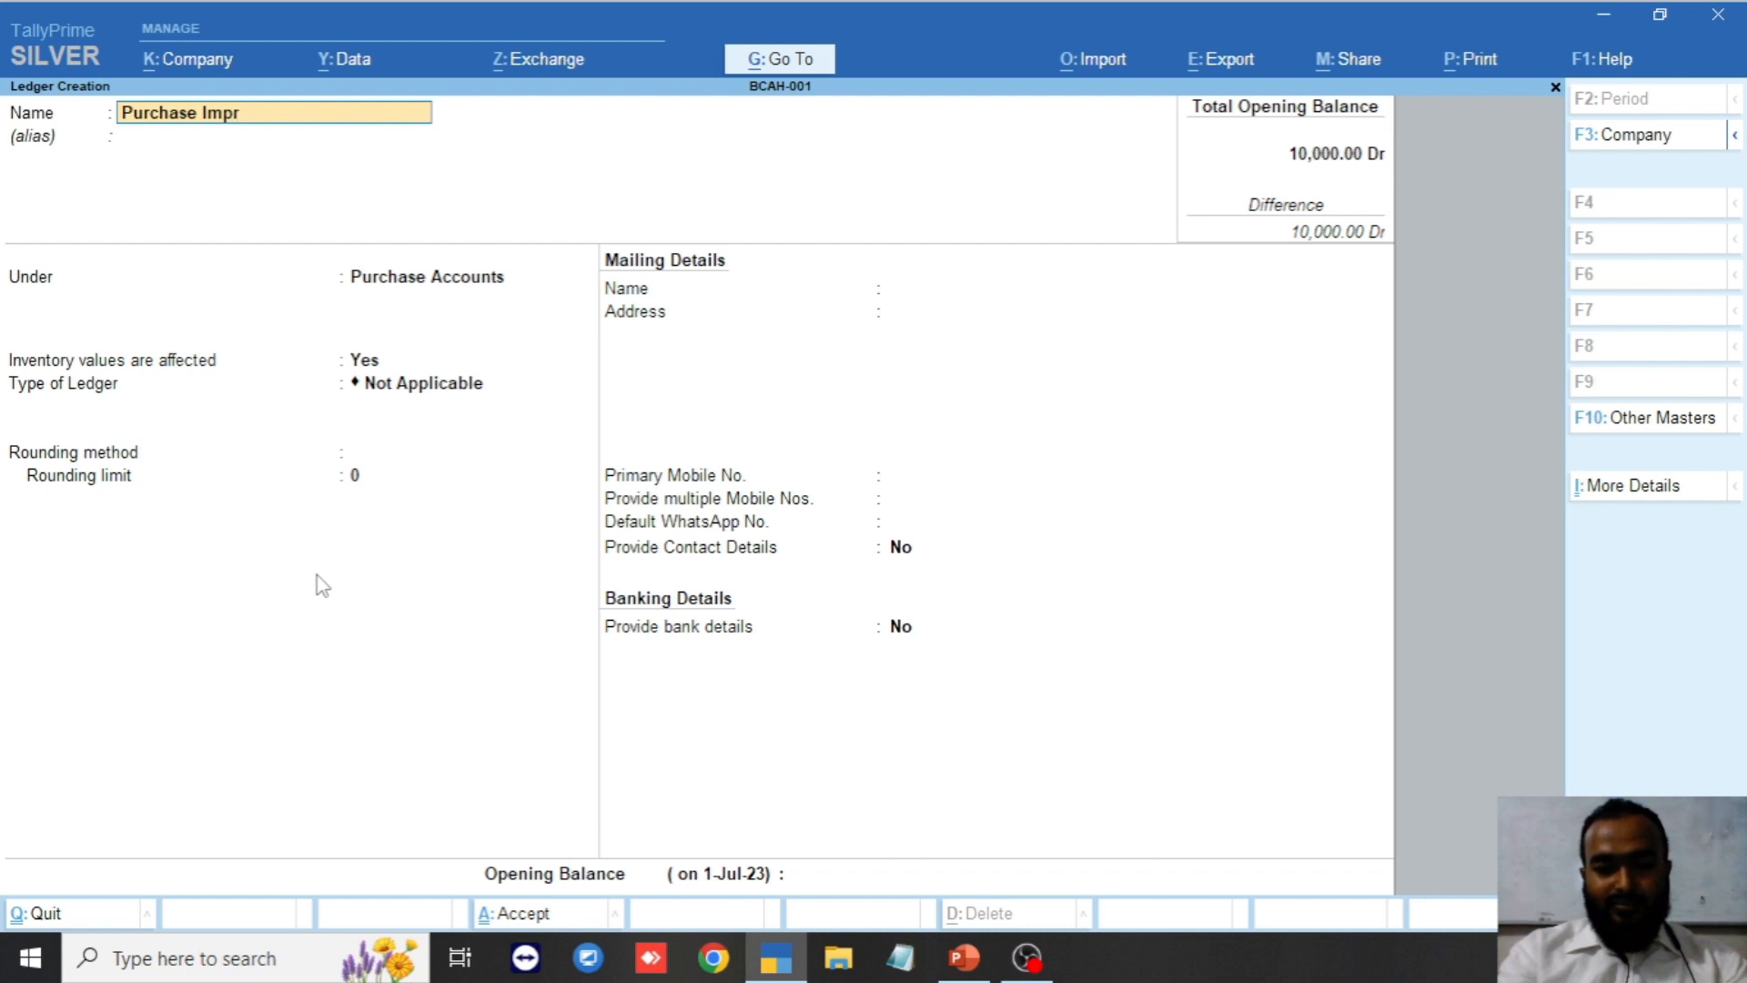
pyautogui.write('t')
pyautogui.press('BackSpace')
pyautogui.press('BackSpace')
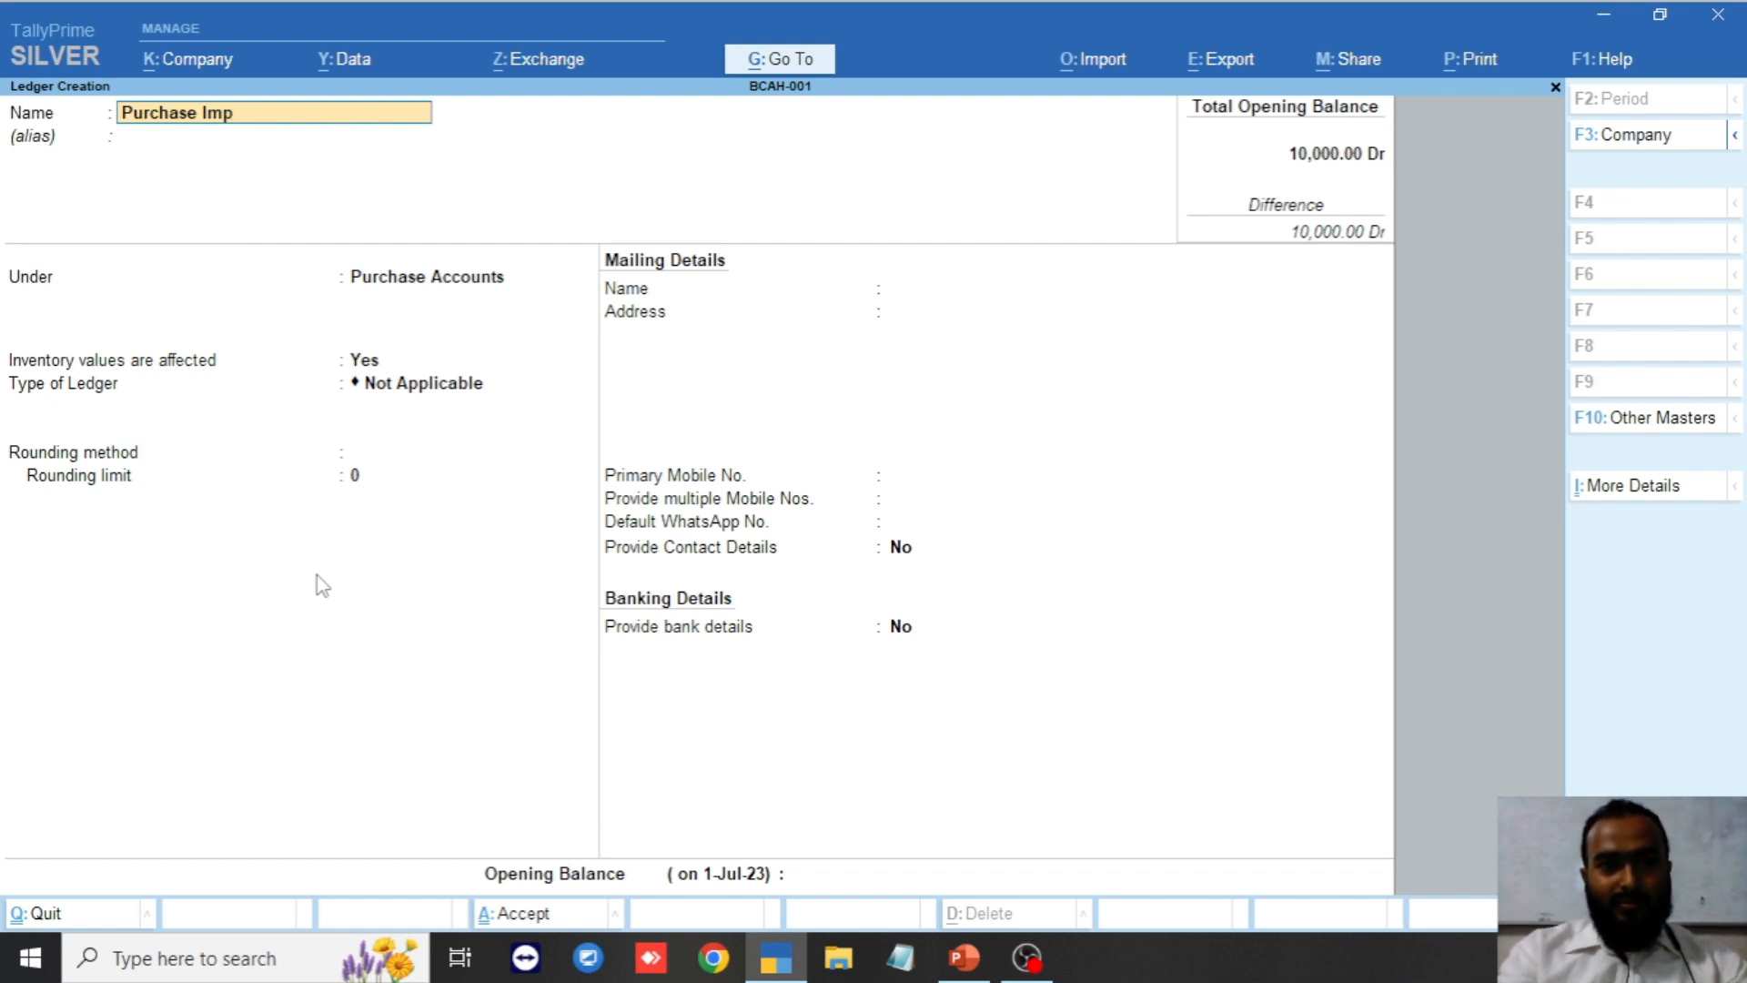
pyautogui.write('ort')
pyautogui.press('Return')
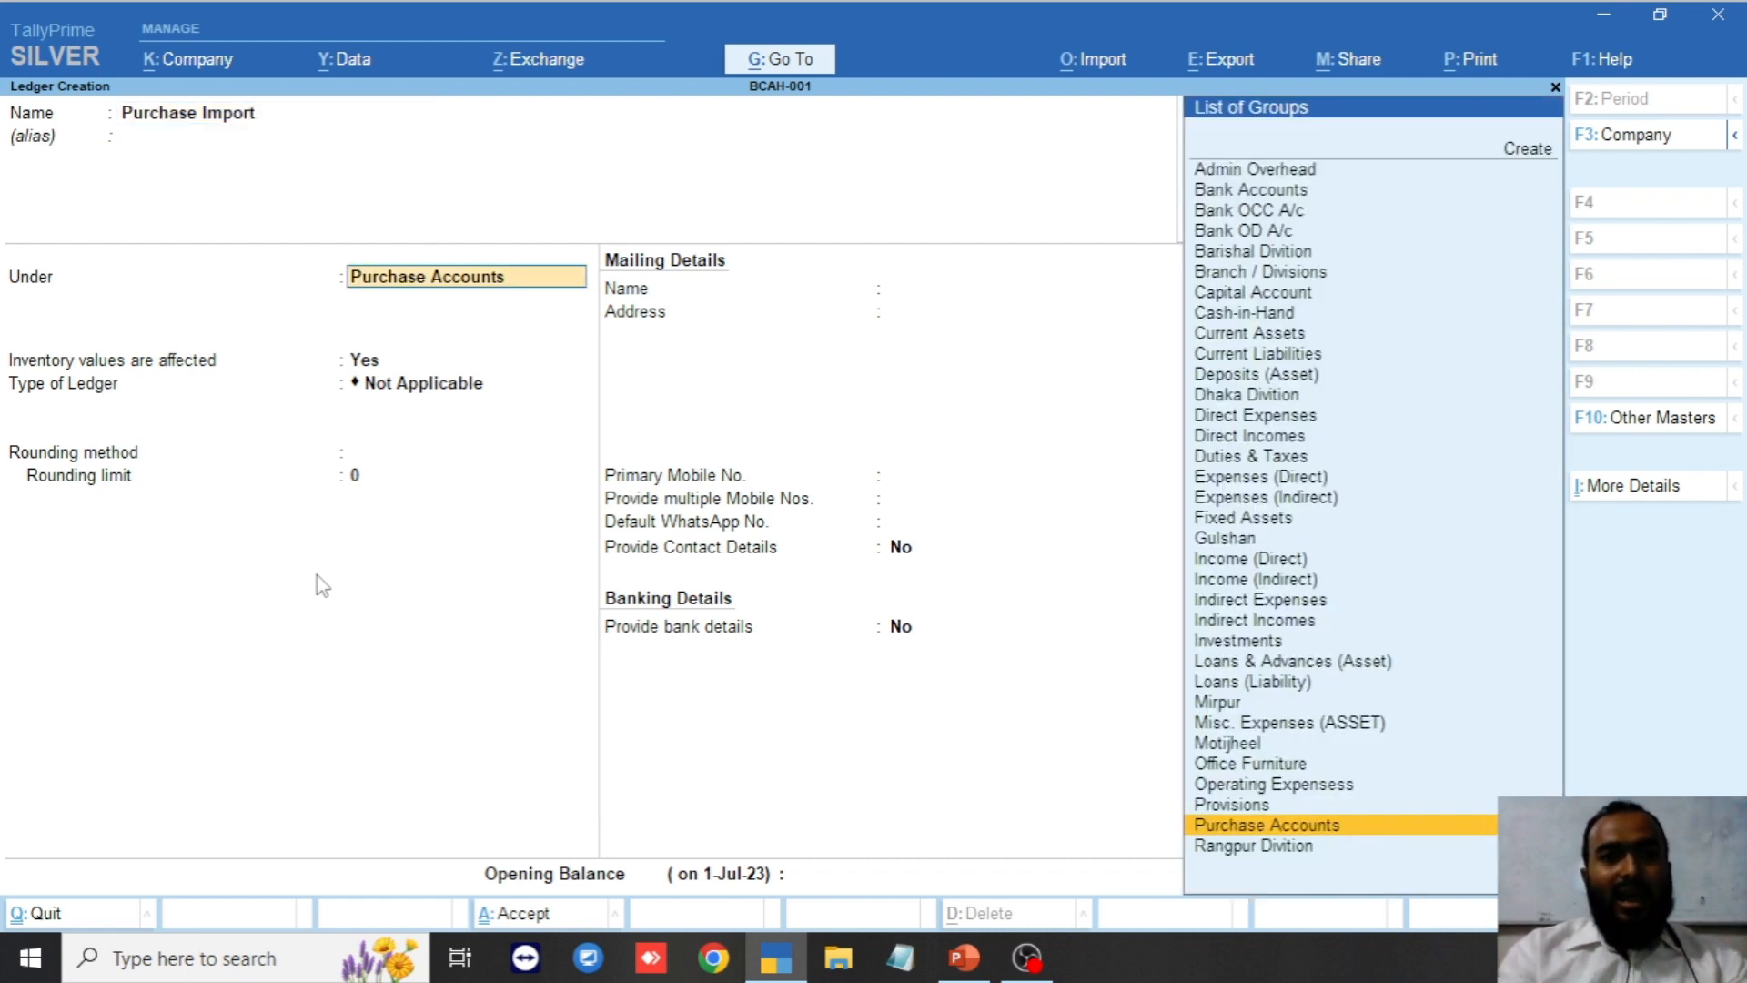
pyautogui.press('Return')
pyautogui.press('Return')
pyautogui.press('Return')
pyautogui.press('Return')
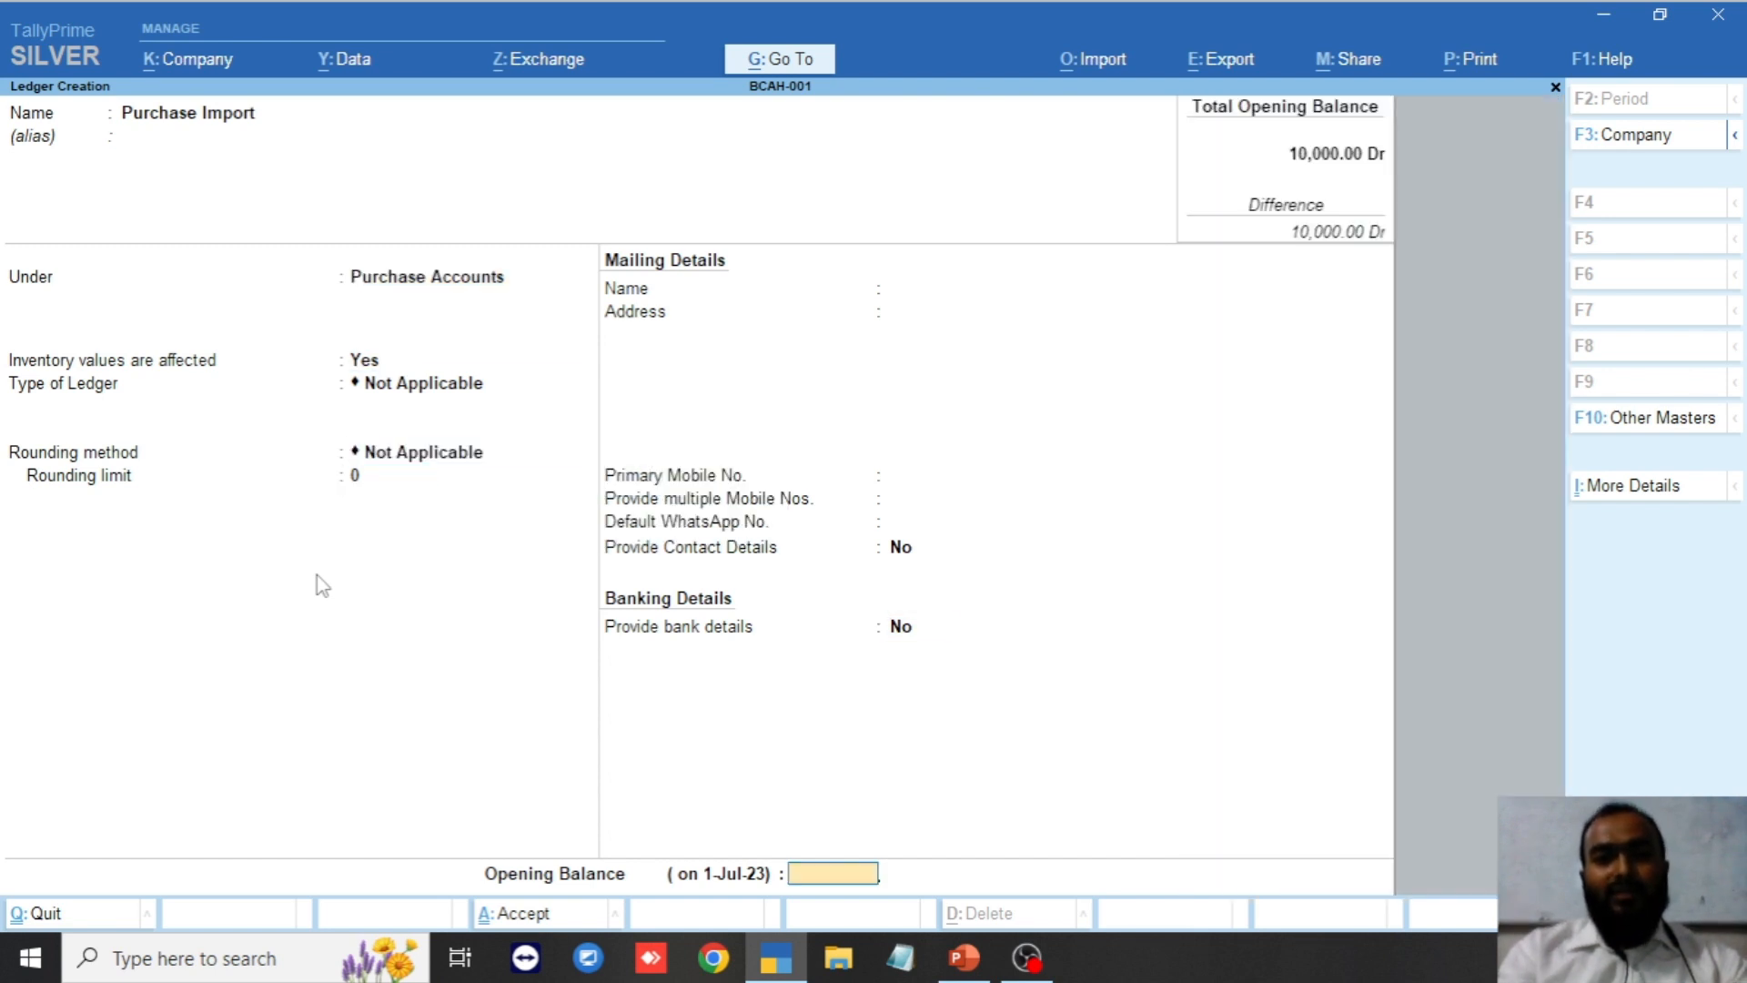
pyautogui.press('Return')
pyautogui.press('Return')
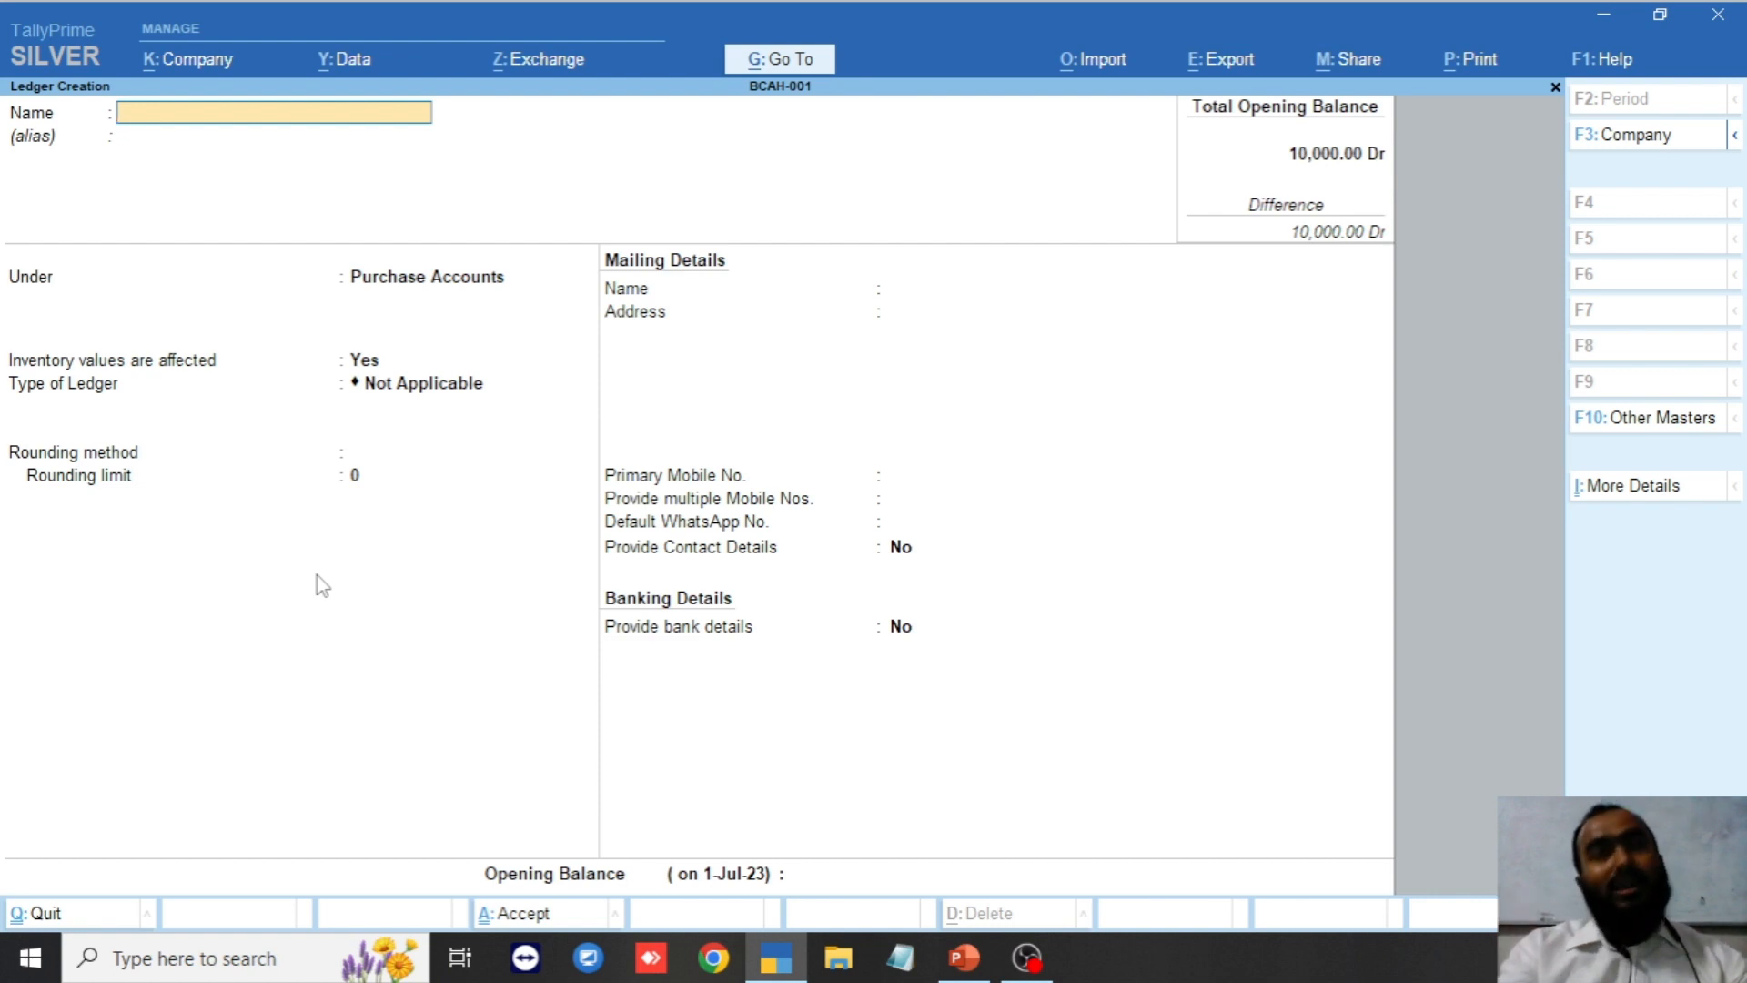
# Enter the ledger name as UCB followed by its bank account number, replacing trial entries.
pyautogui.write('Ucb')
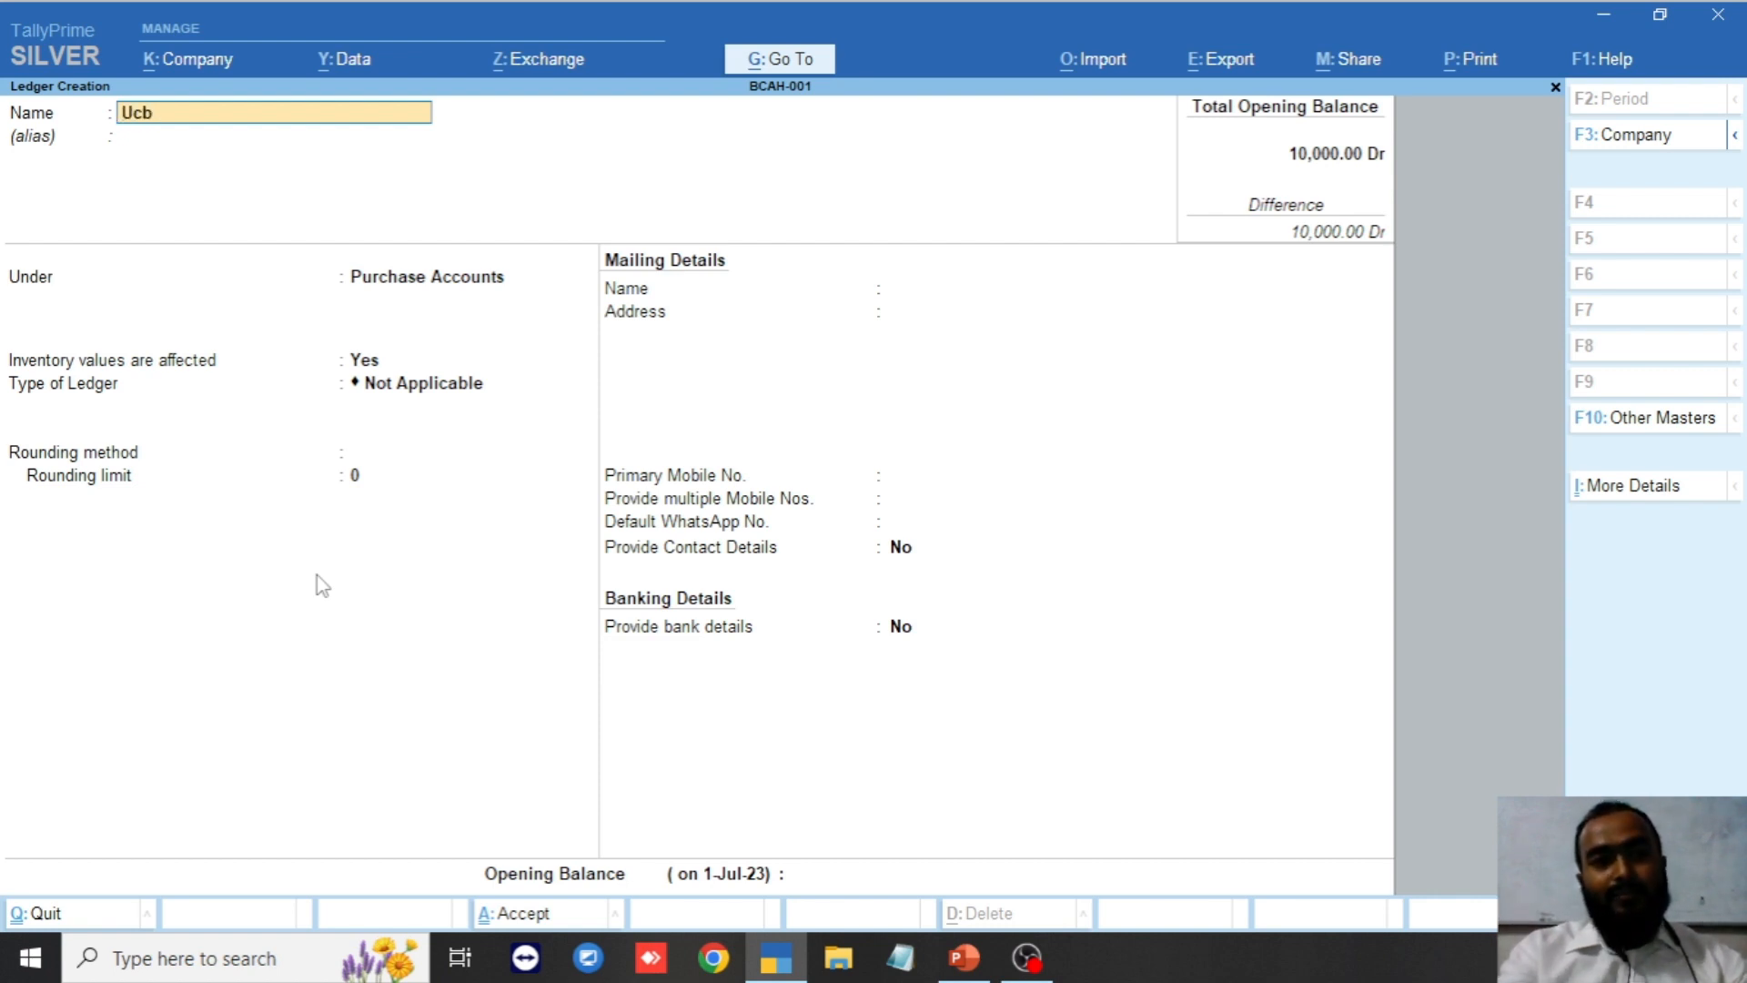
pyautogui.write(' Bank')
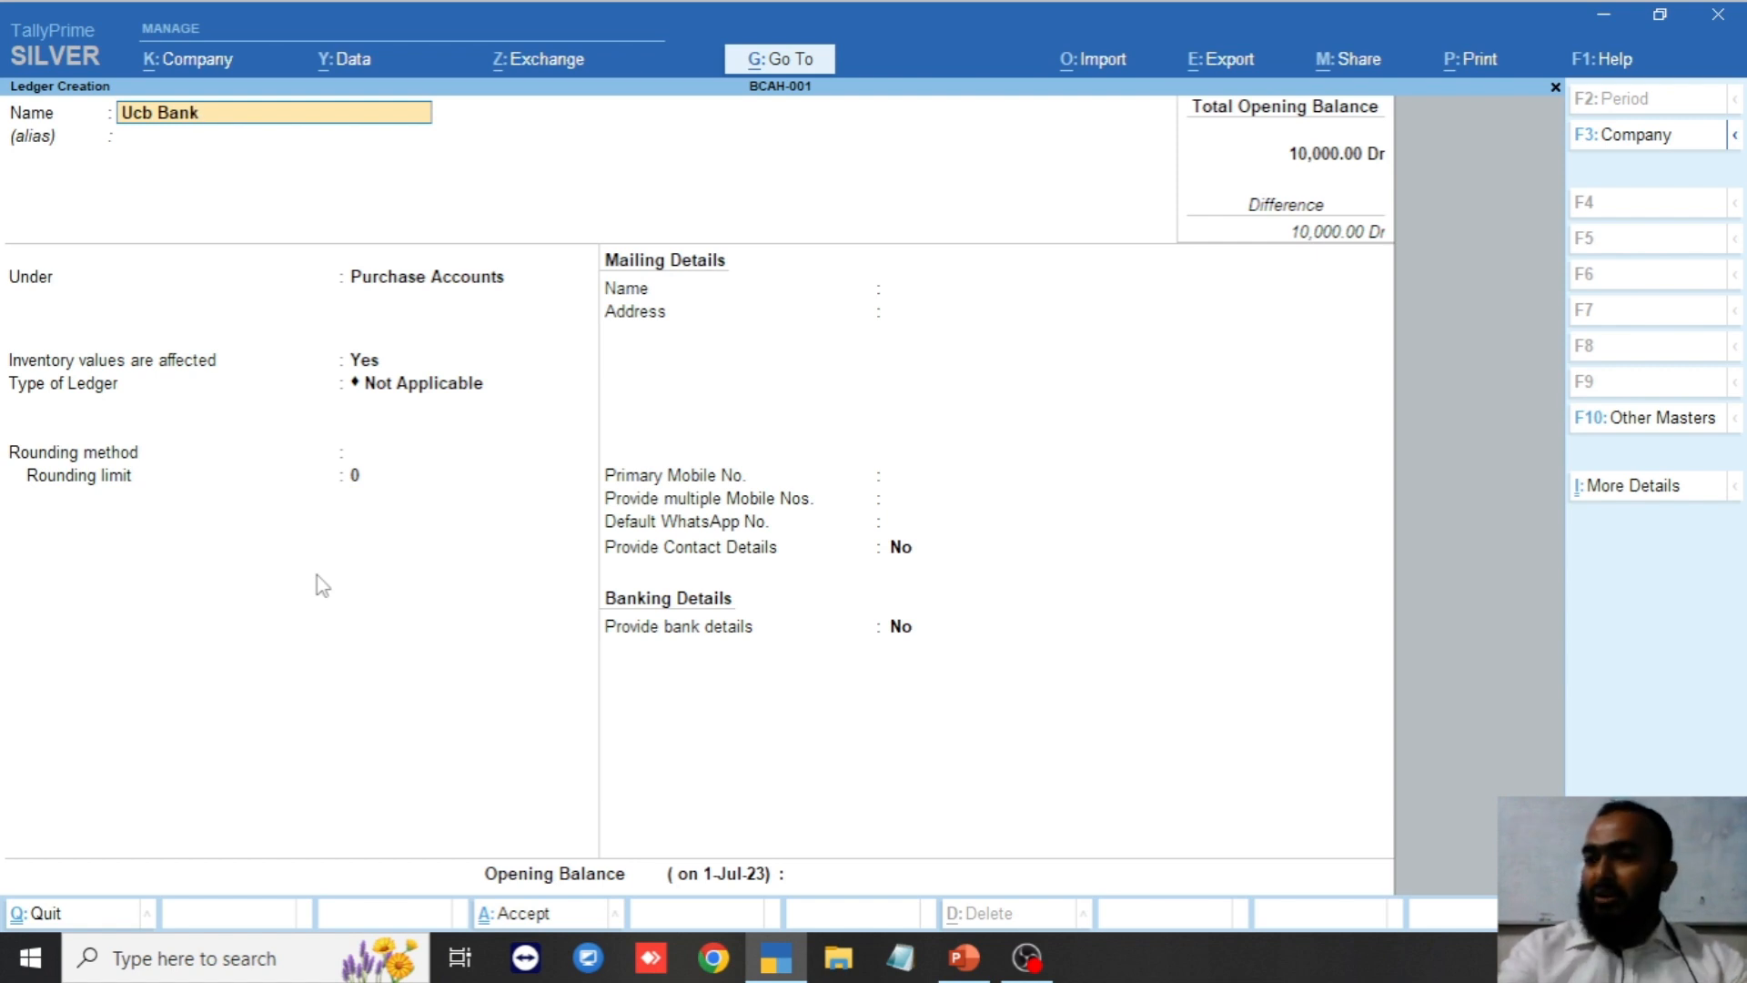
pyautogui.press('BackSpace')
pyautogui.press('BackSpace')
pyautogui.press('BackSpace')
pyautogui.press('BackSpace')
pyautogui.press('BackSpace')
pyautogui.press('BackSpace')
pyautogui.press('BackSpace')
pyautogui.press('BackSpace')
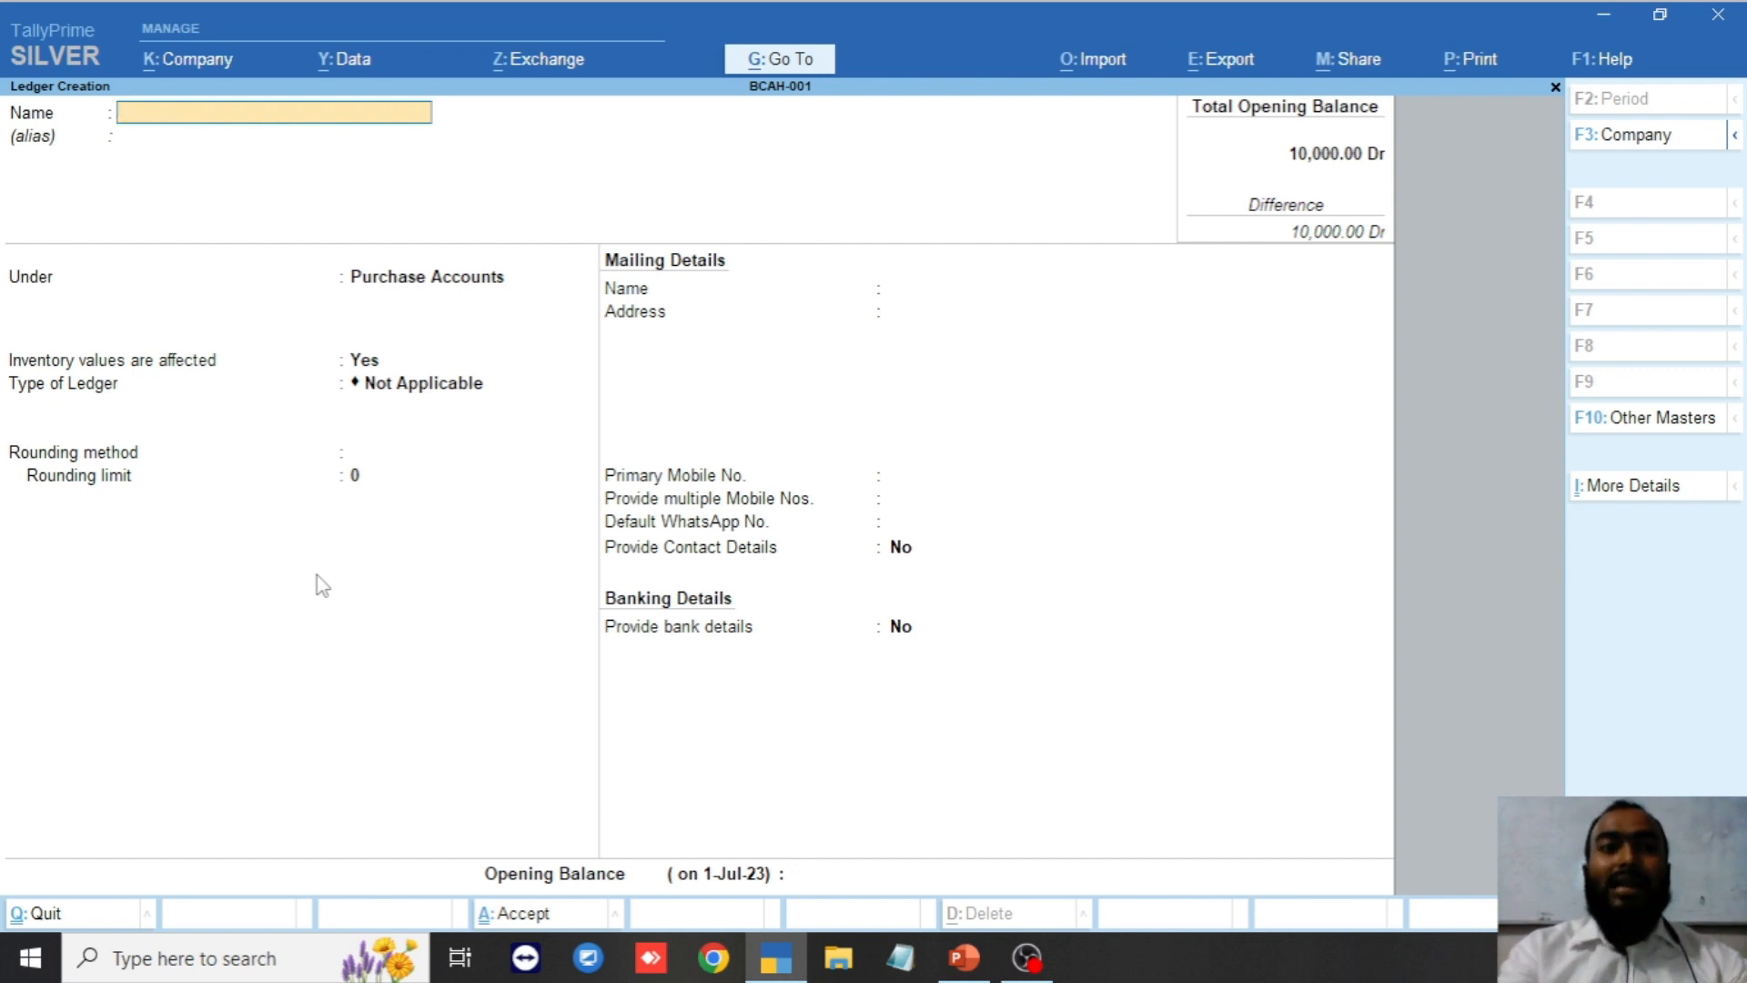
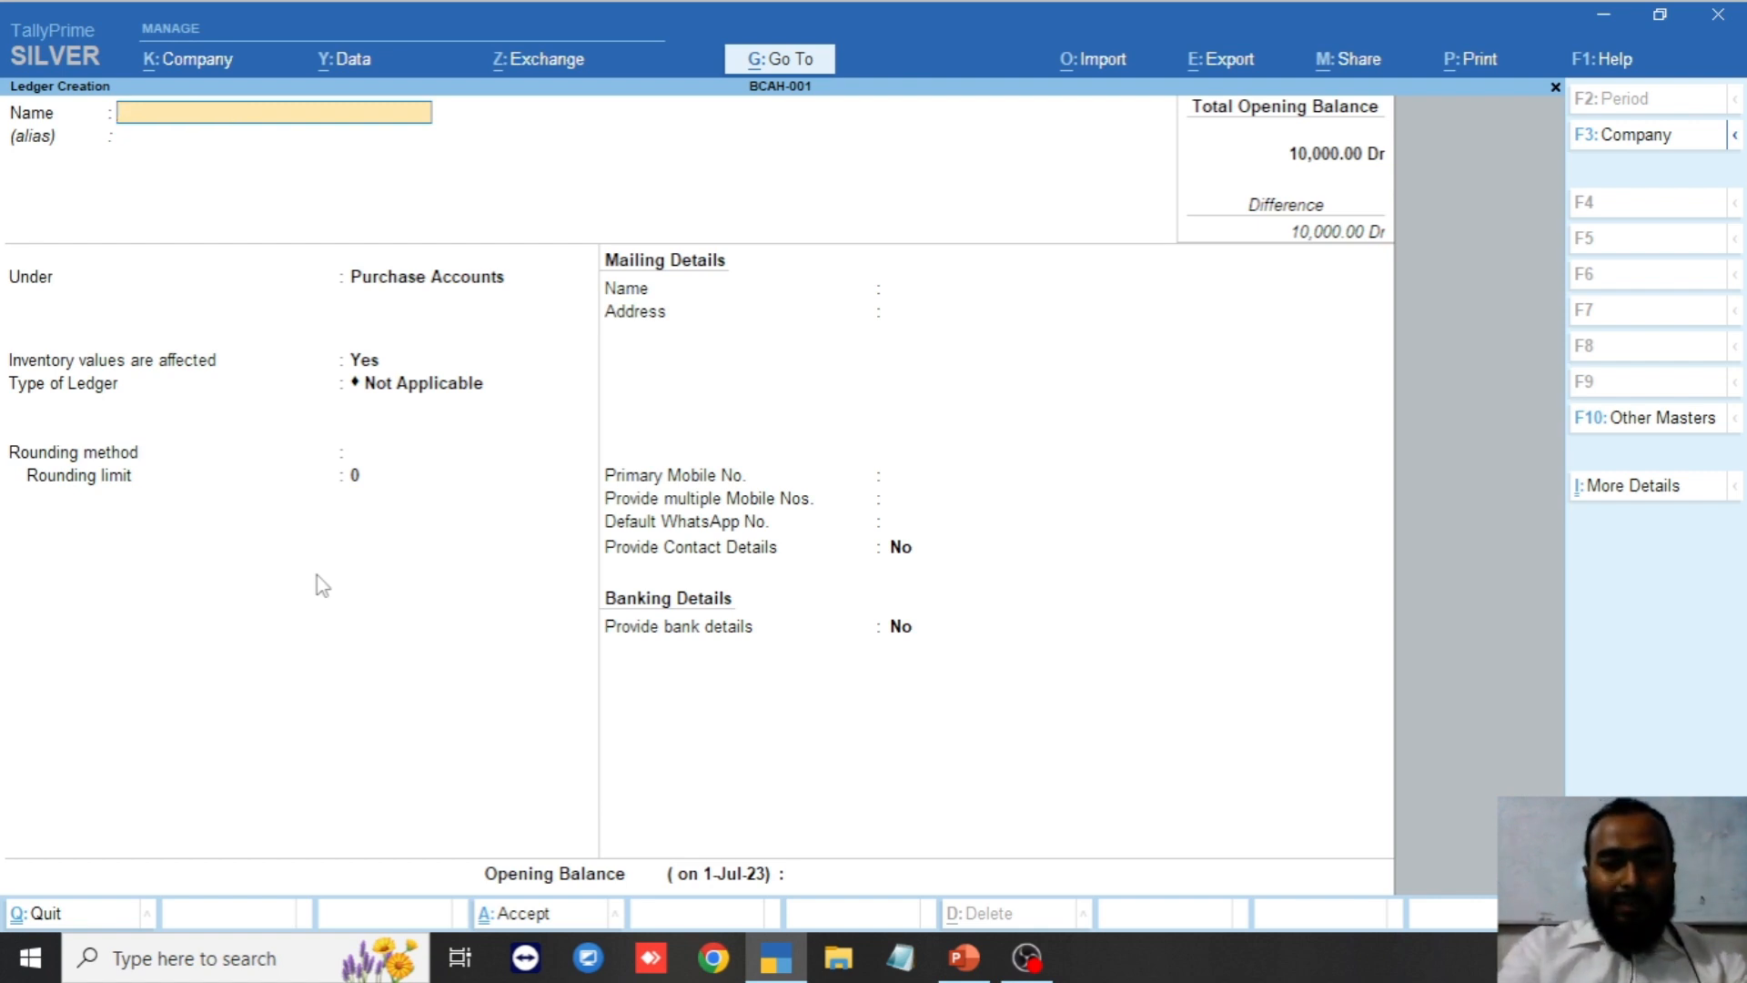
pyautogui.write('UCB#')
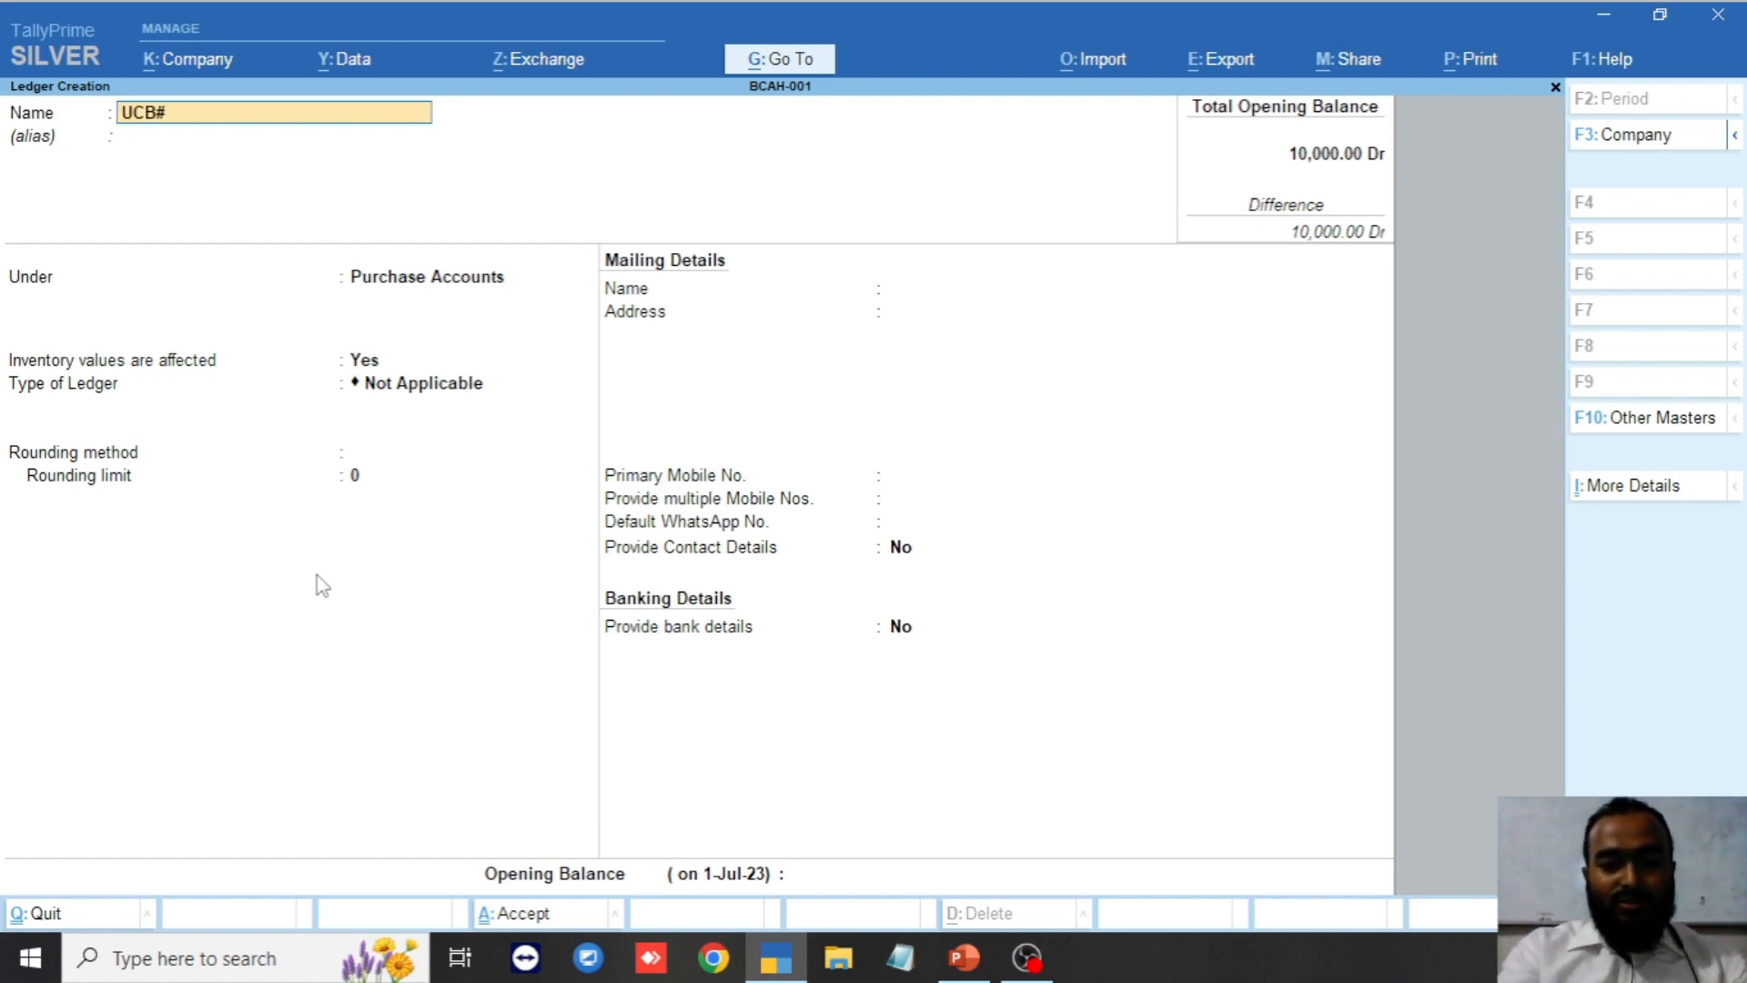
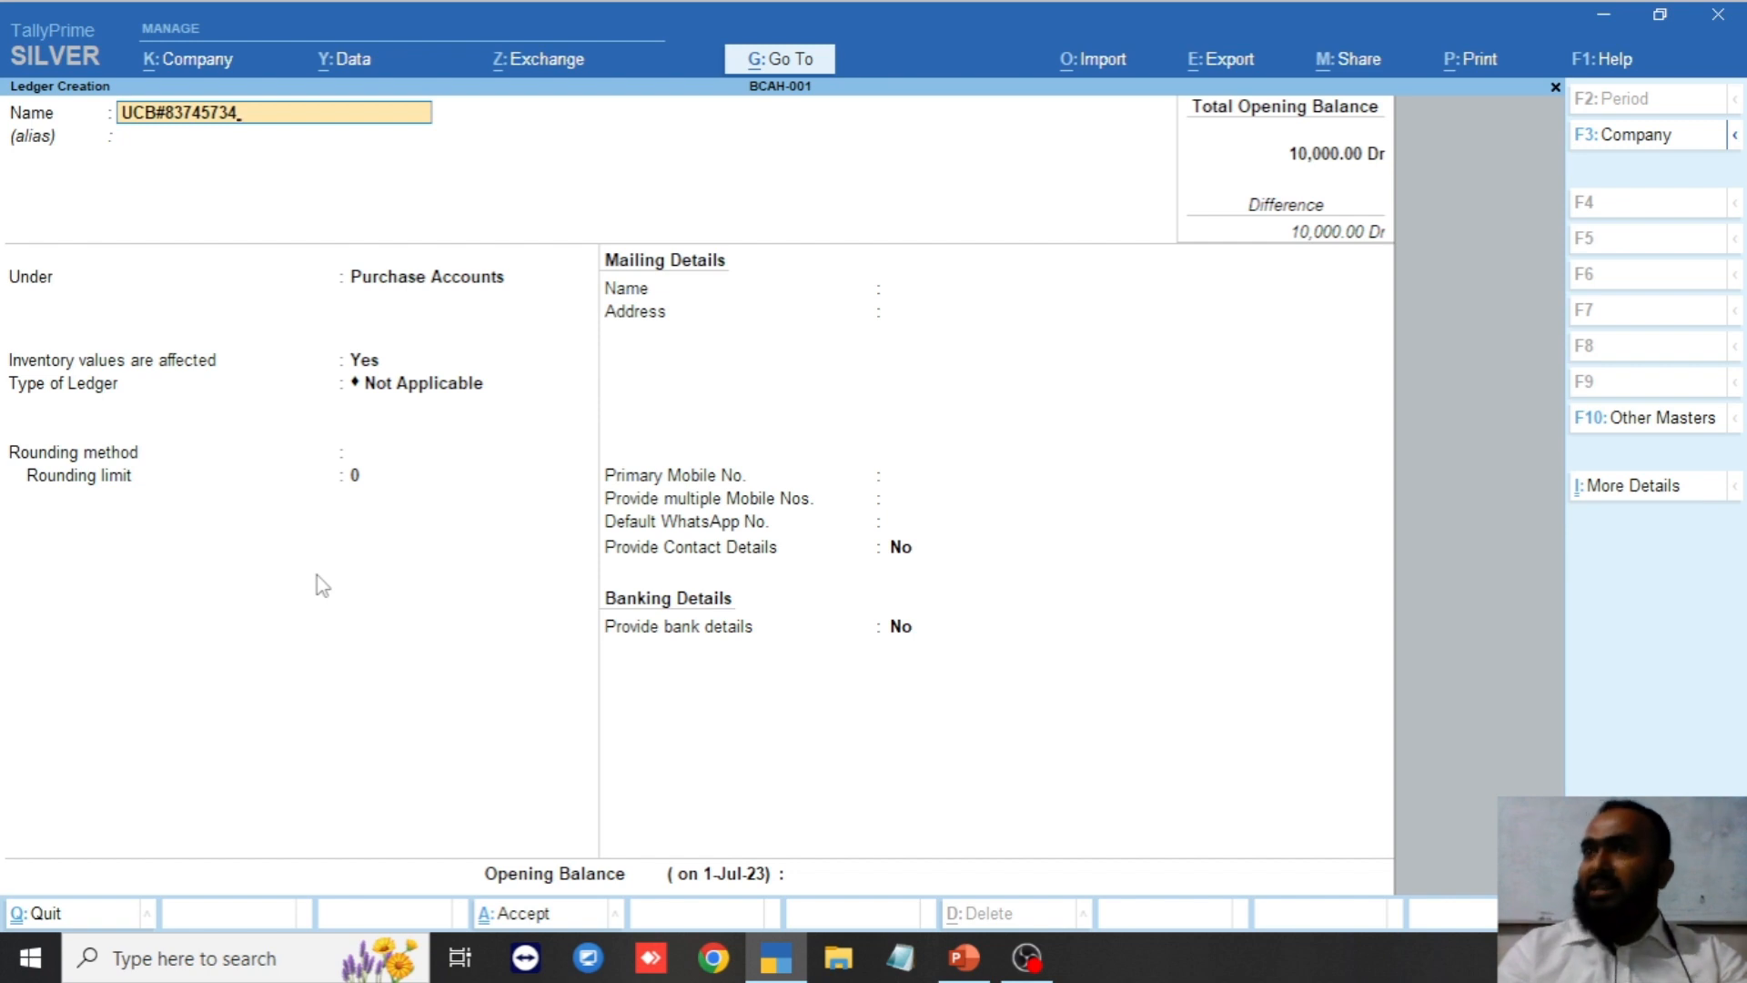
# Assign the UCB ledger to the Bank Accounts group.
pyautogui.press('Return')
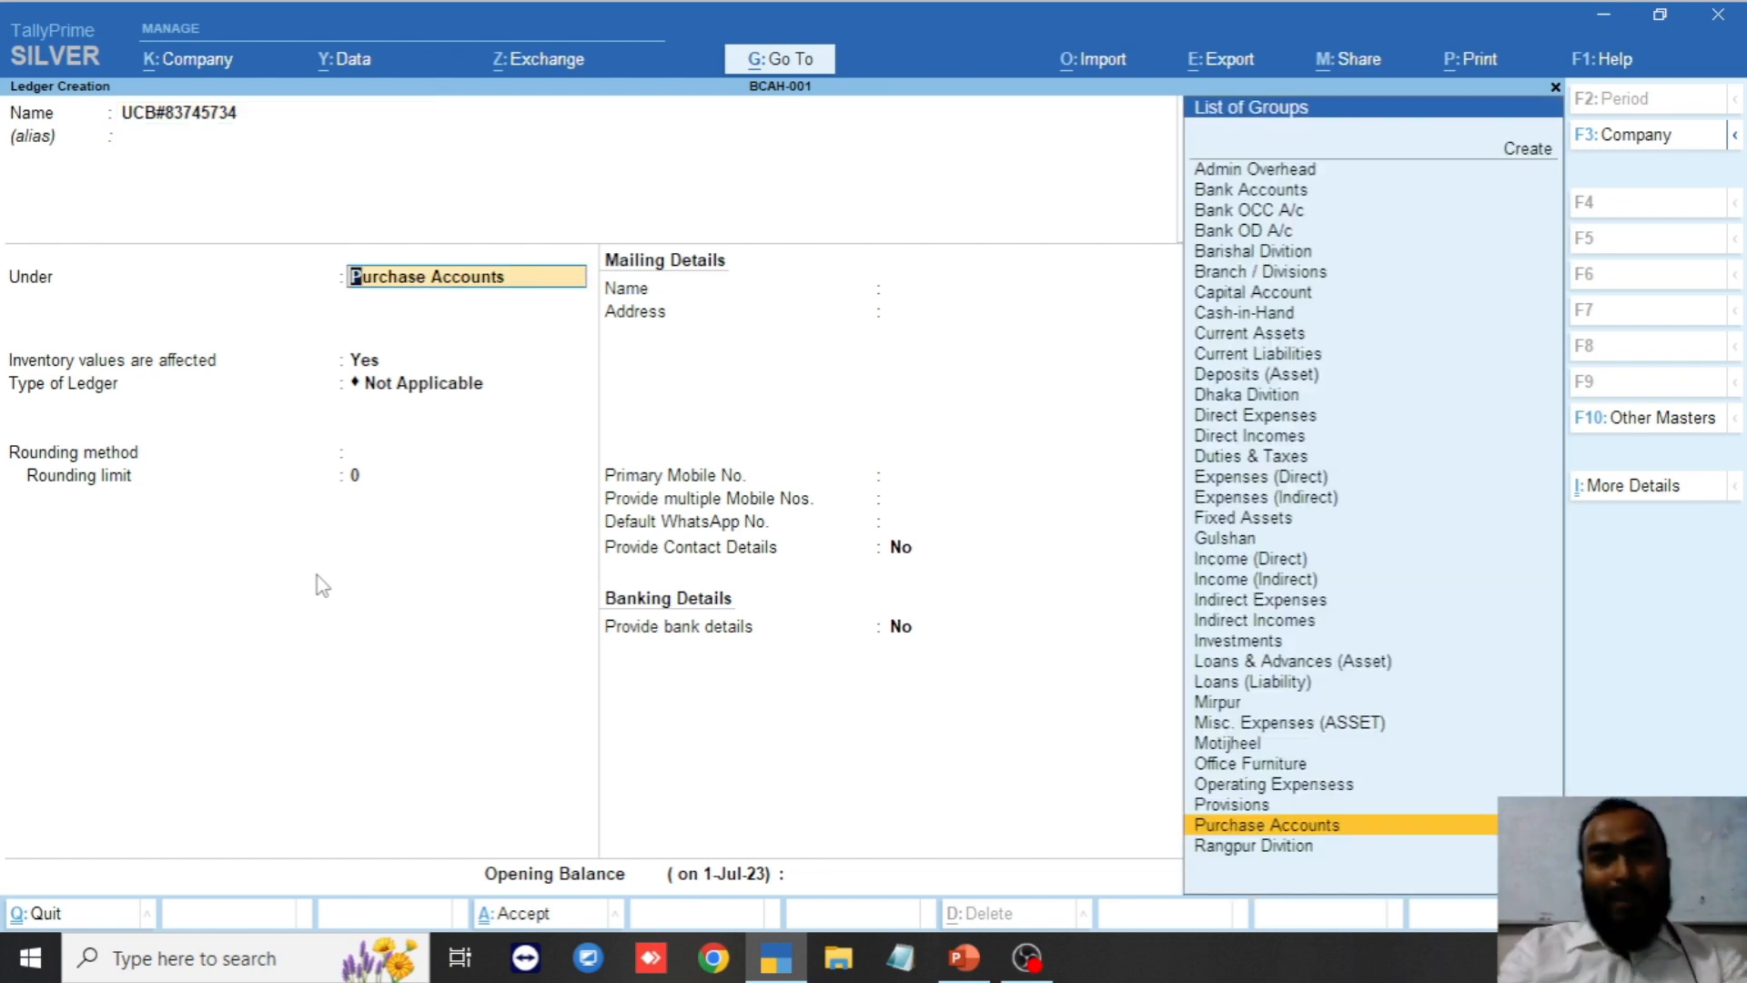
pyautogui.write('Ban')
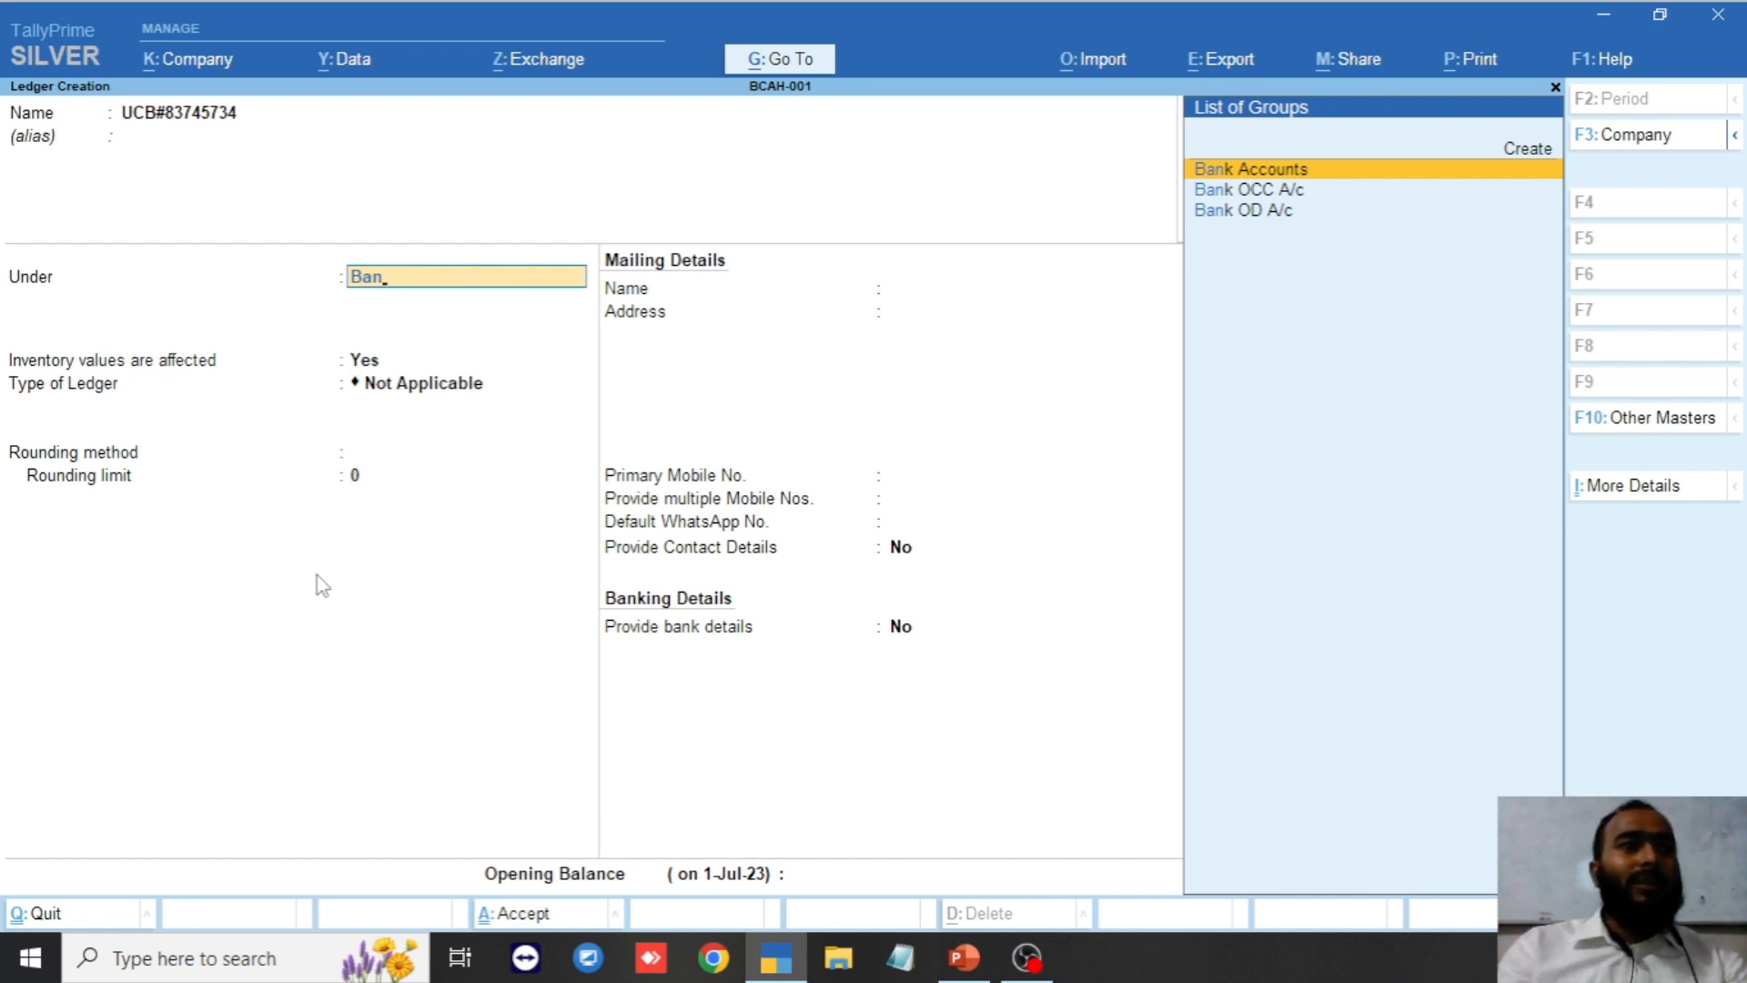
pyautogui.press('Return')
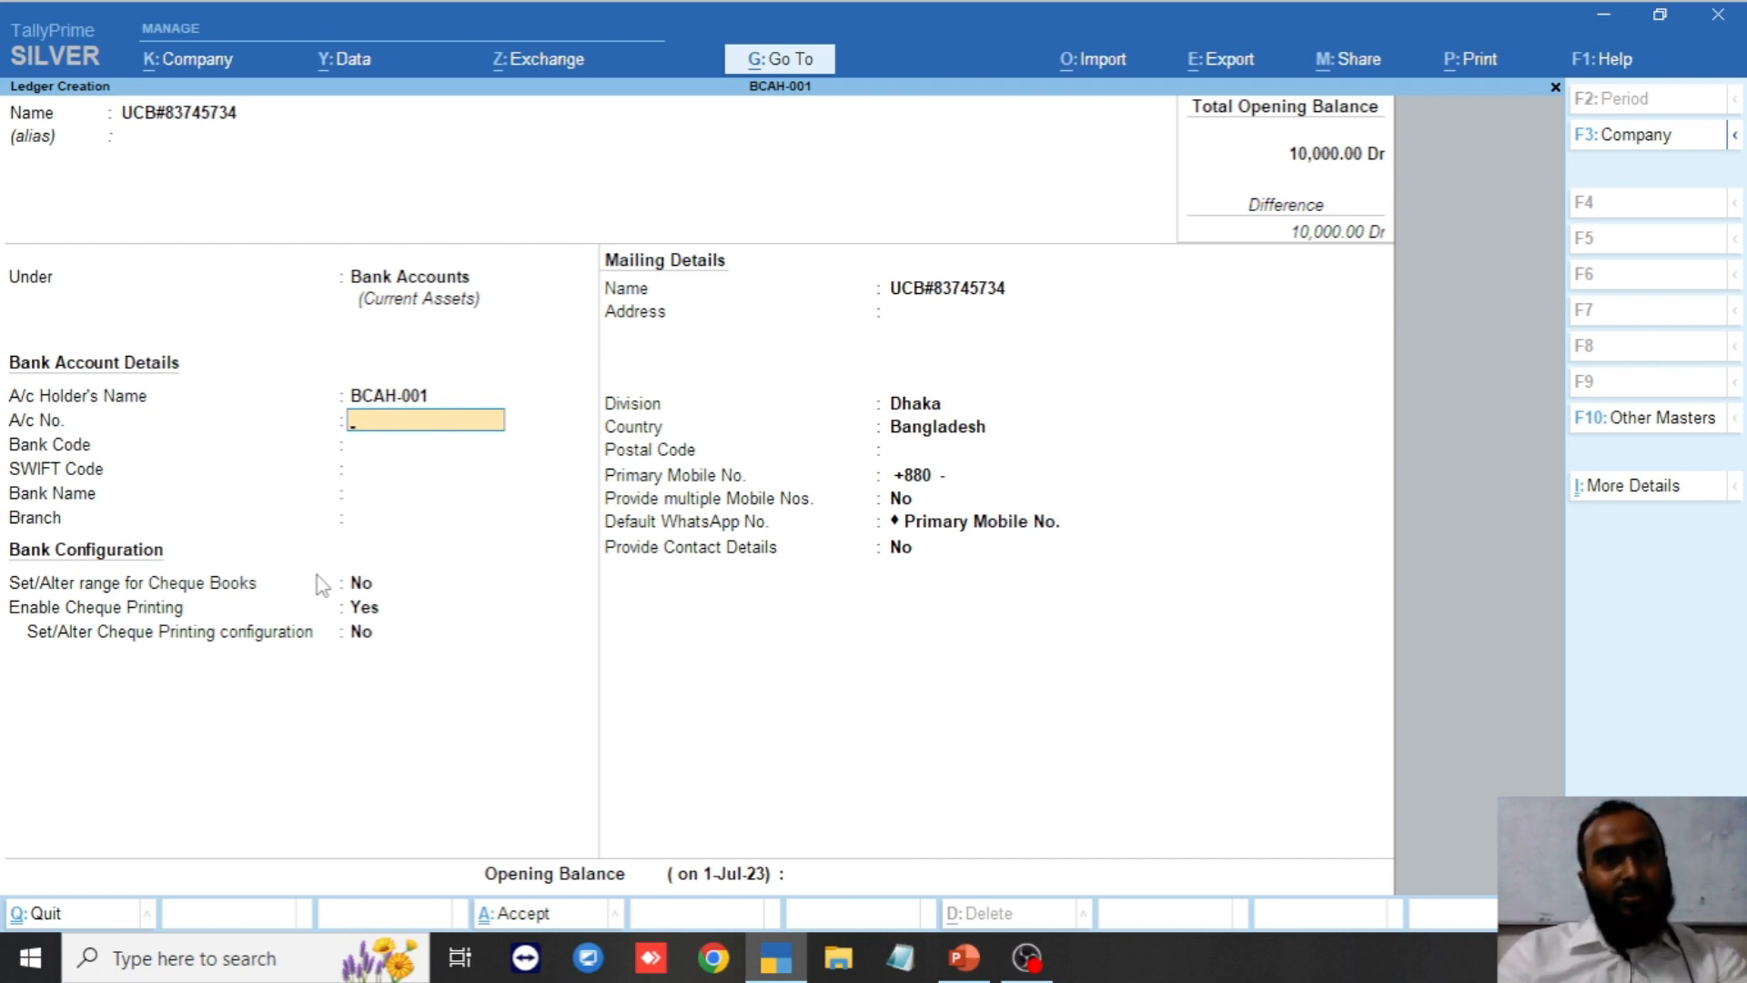
# Save the UCB ledger with bank name Not Applicable and a 10,00,000 Dr opening balance.
pyautogui.press('Return')
pyautogui.press('Return')
pyautogui.press('Return')
pyautogui.press('Escape')
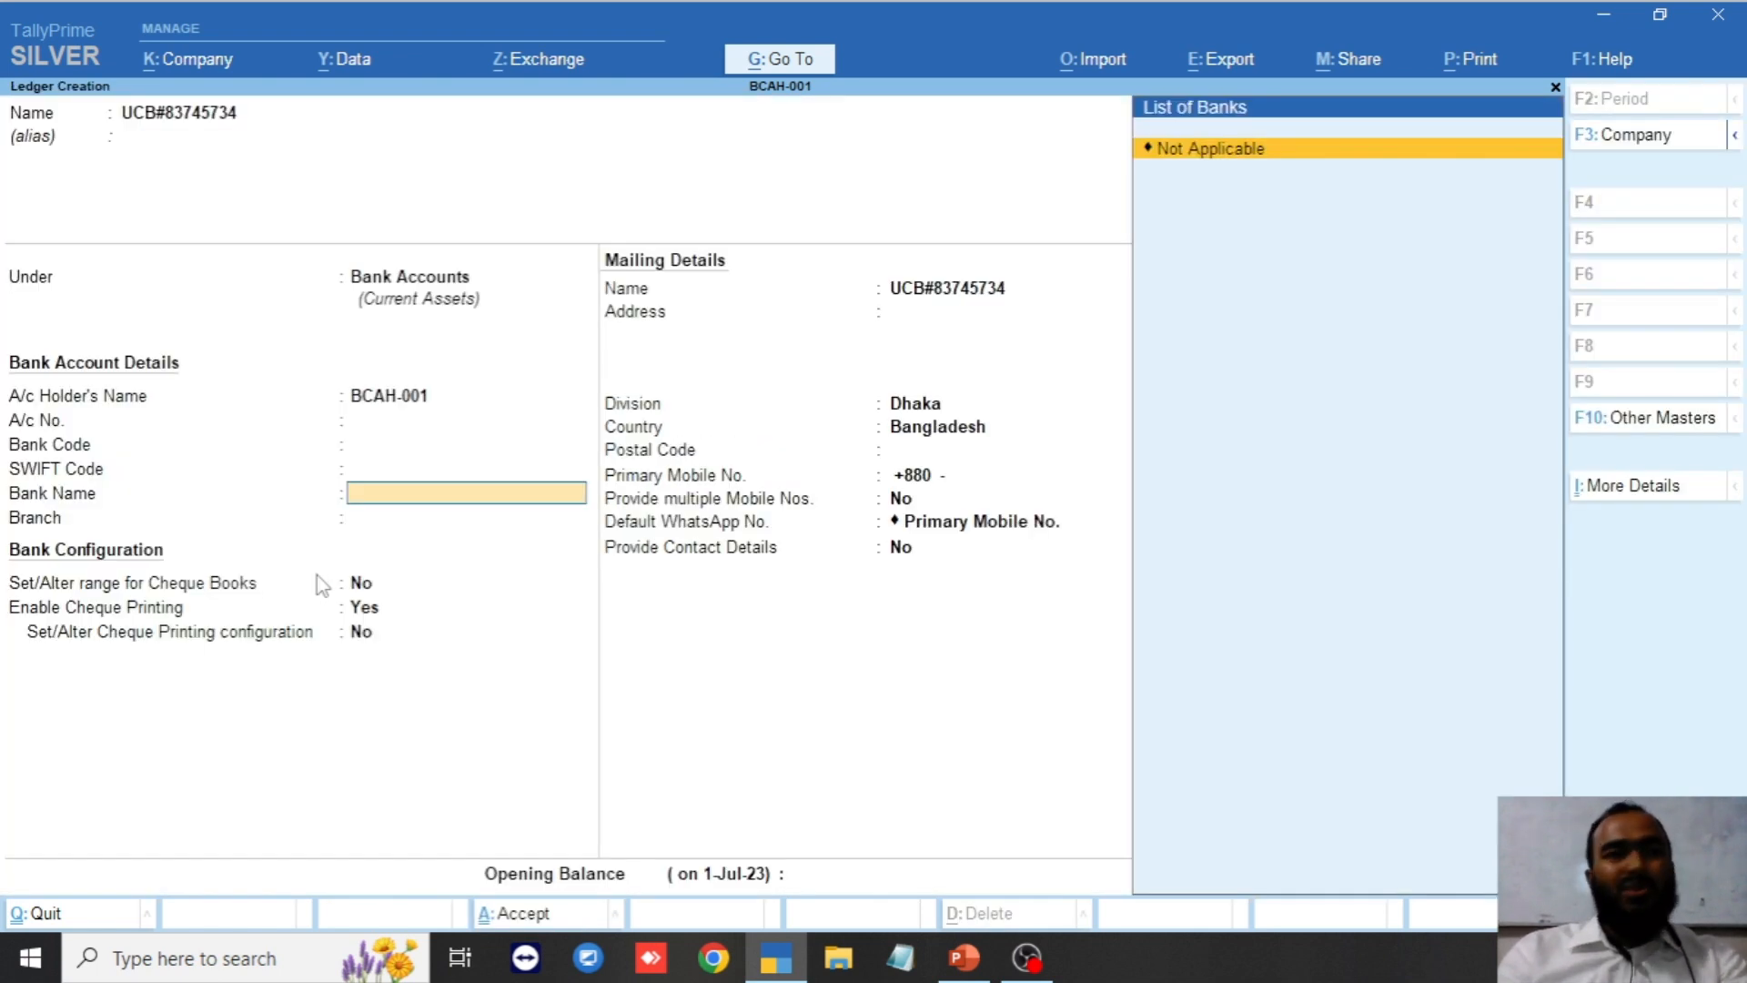
pyautogui.press('Return')
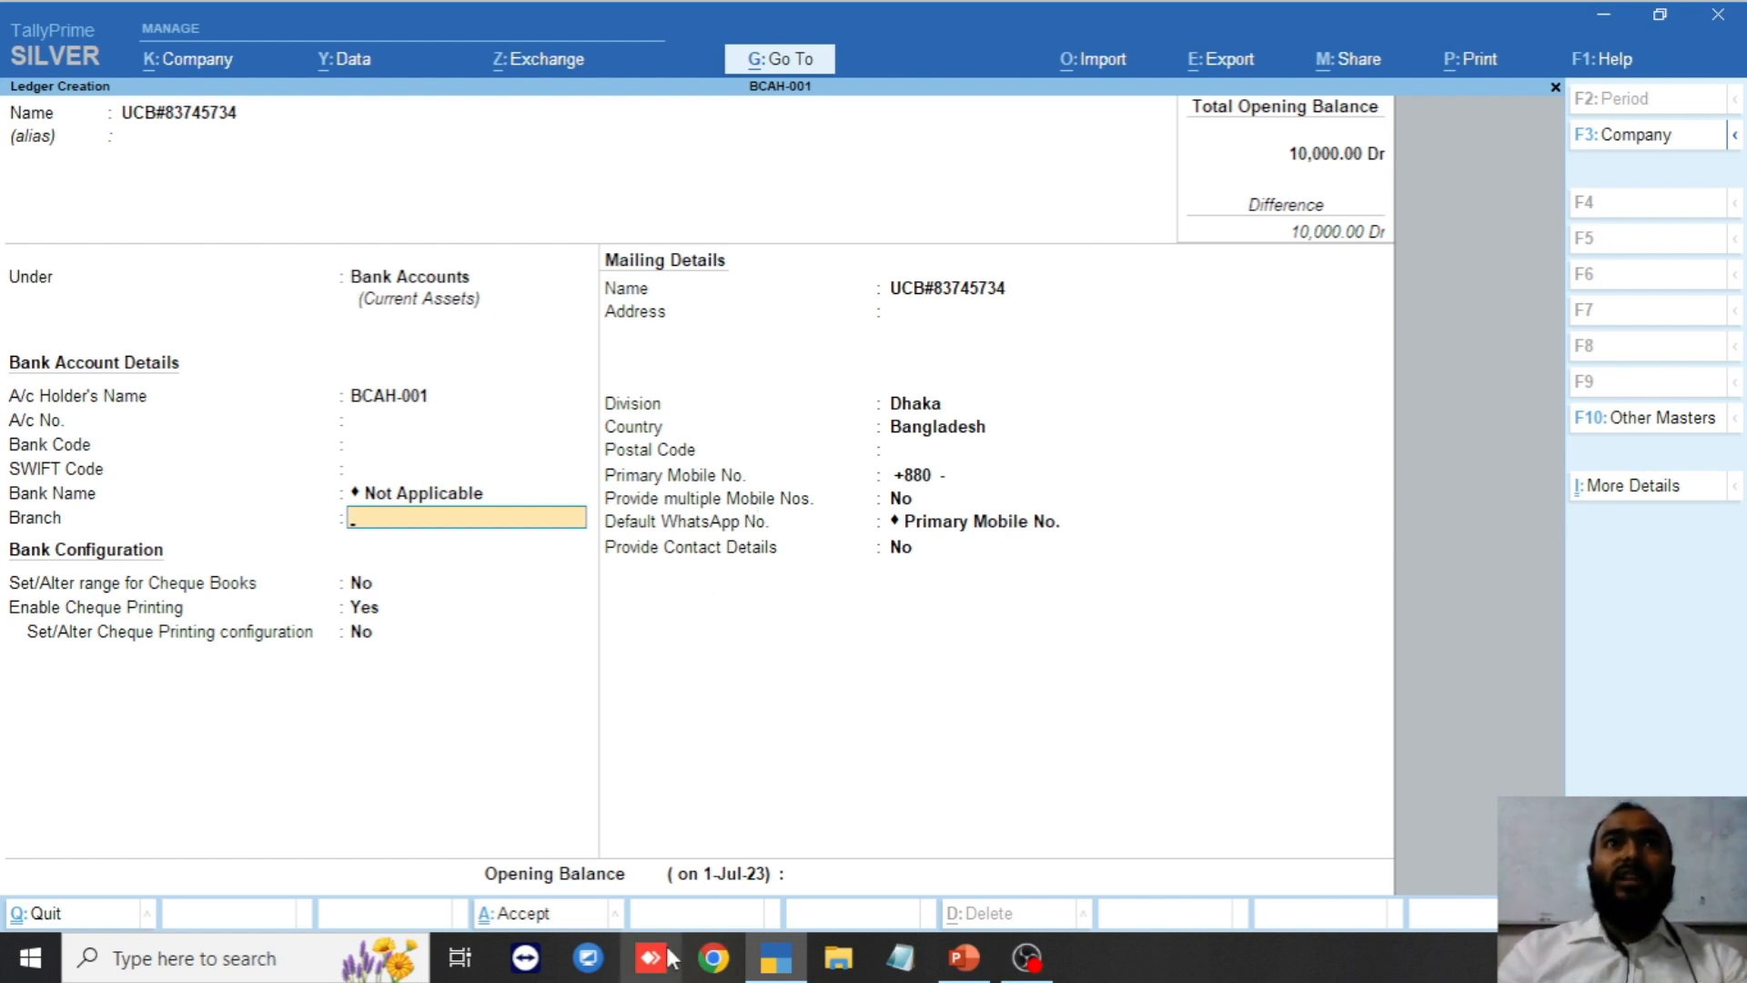
pyautogui.press('Return')
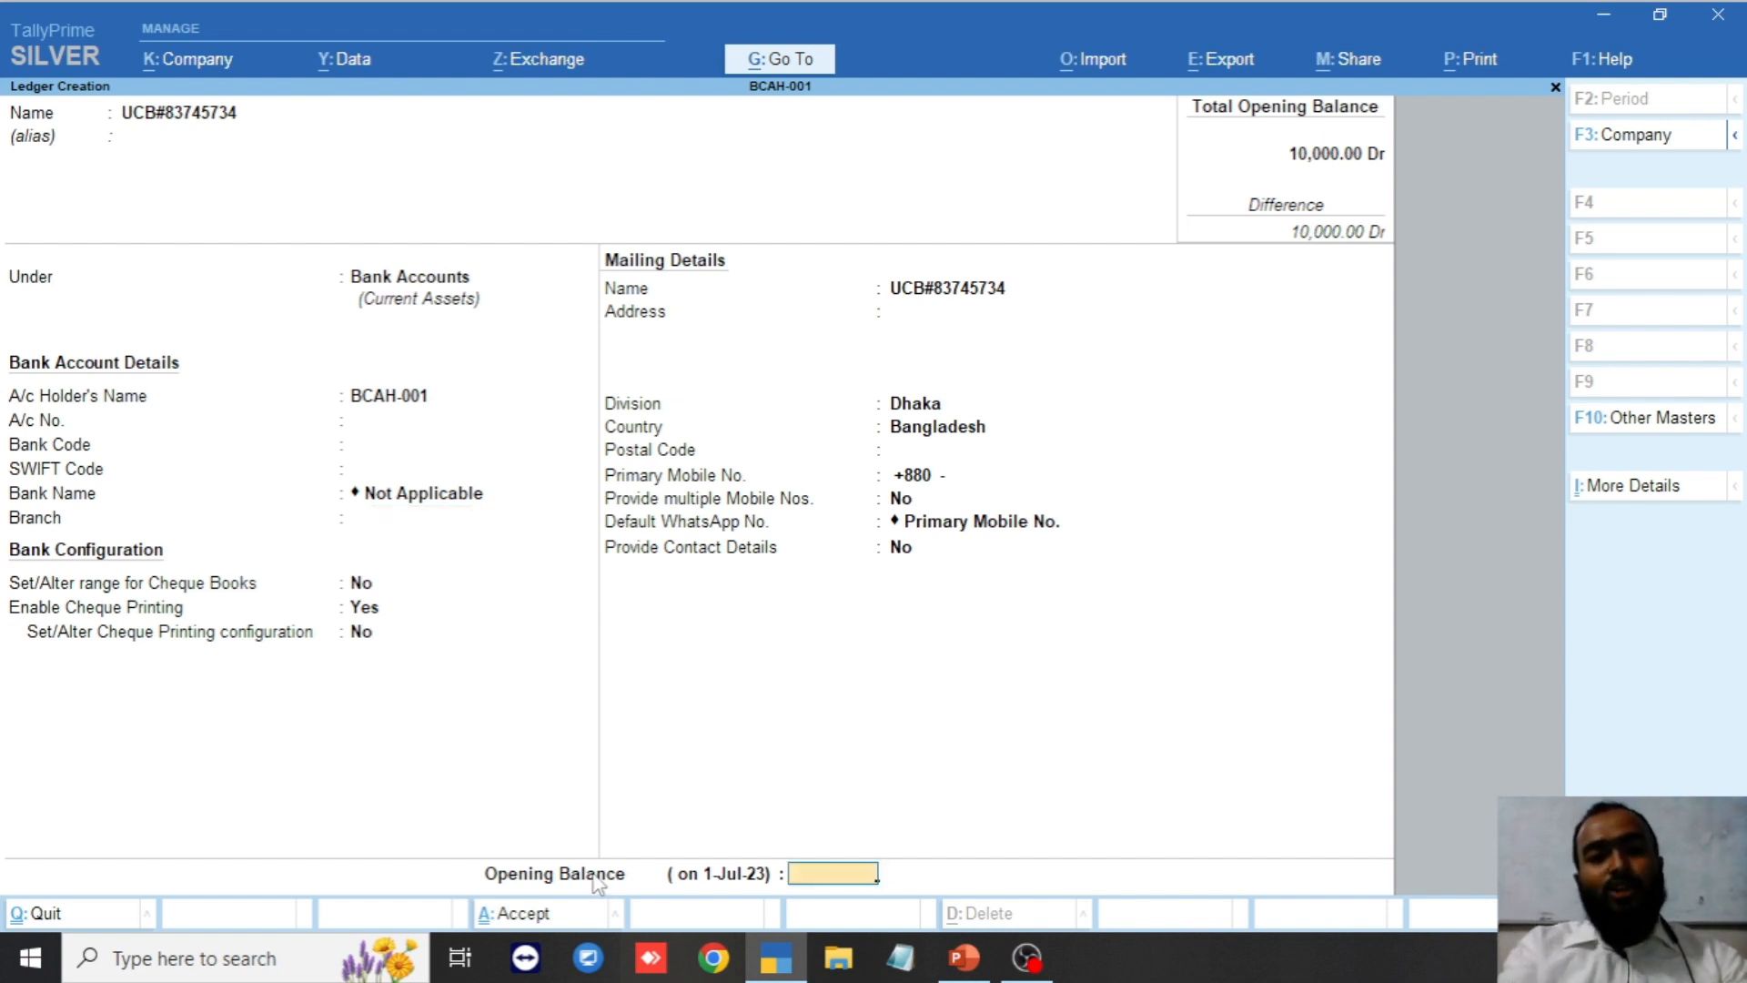
pyautogui.write('10,00,')
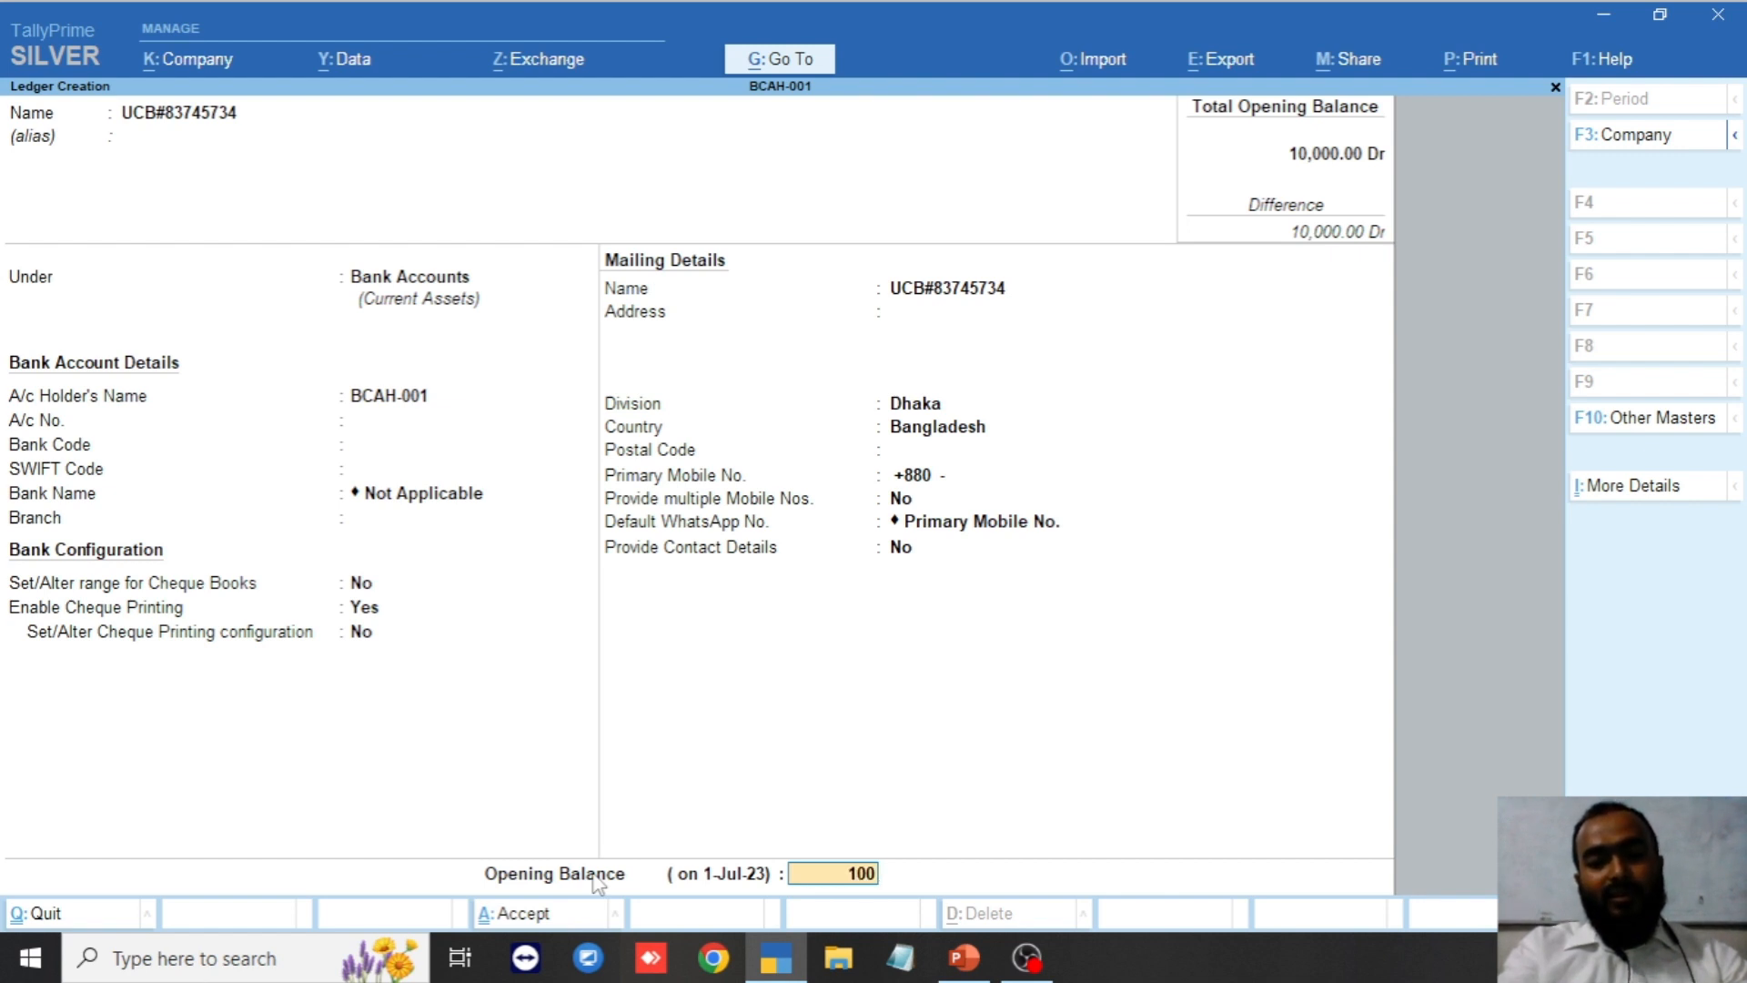
pyautogui.write('0000')
pyautogui.press('Return')
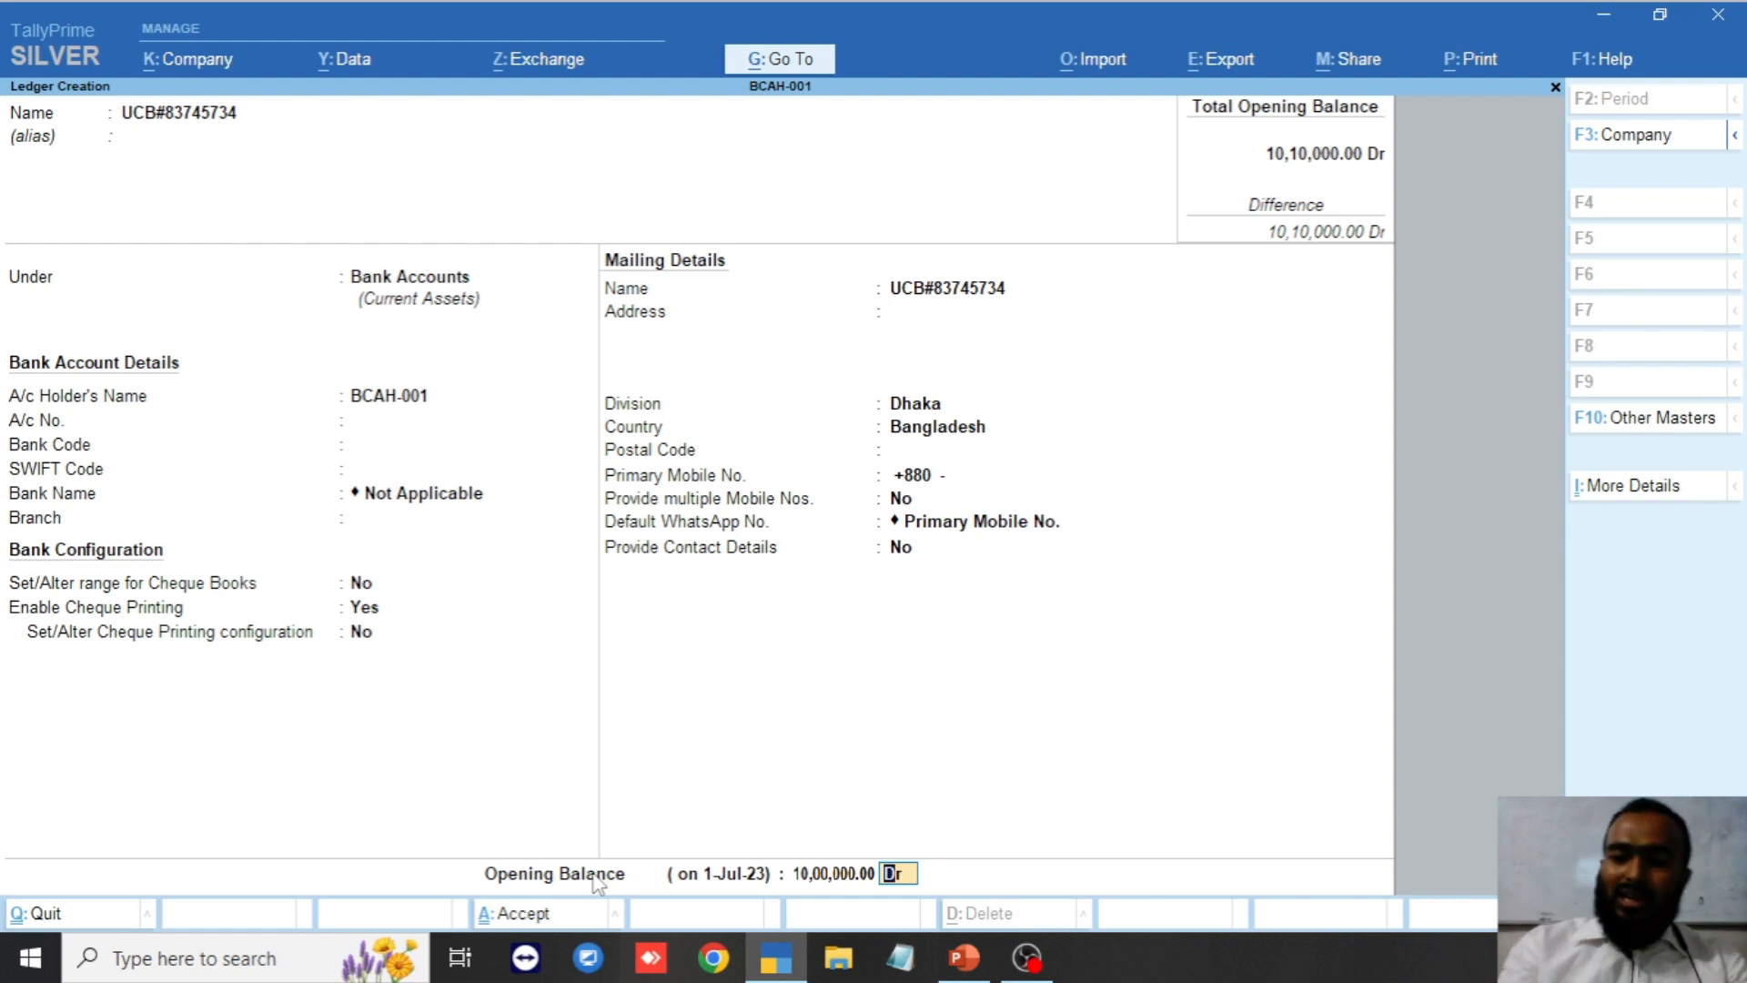
pyautogui.press('Return')
pyautogui.press('Return')
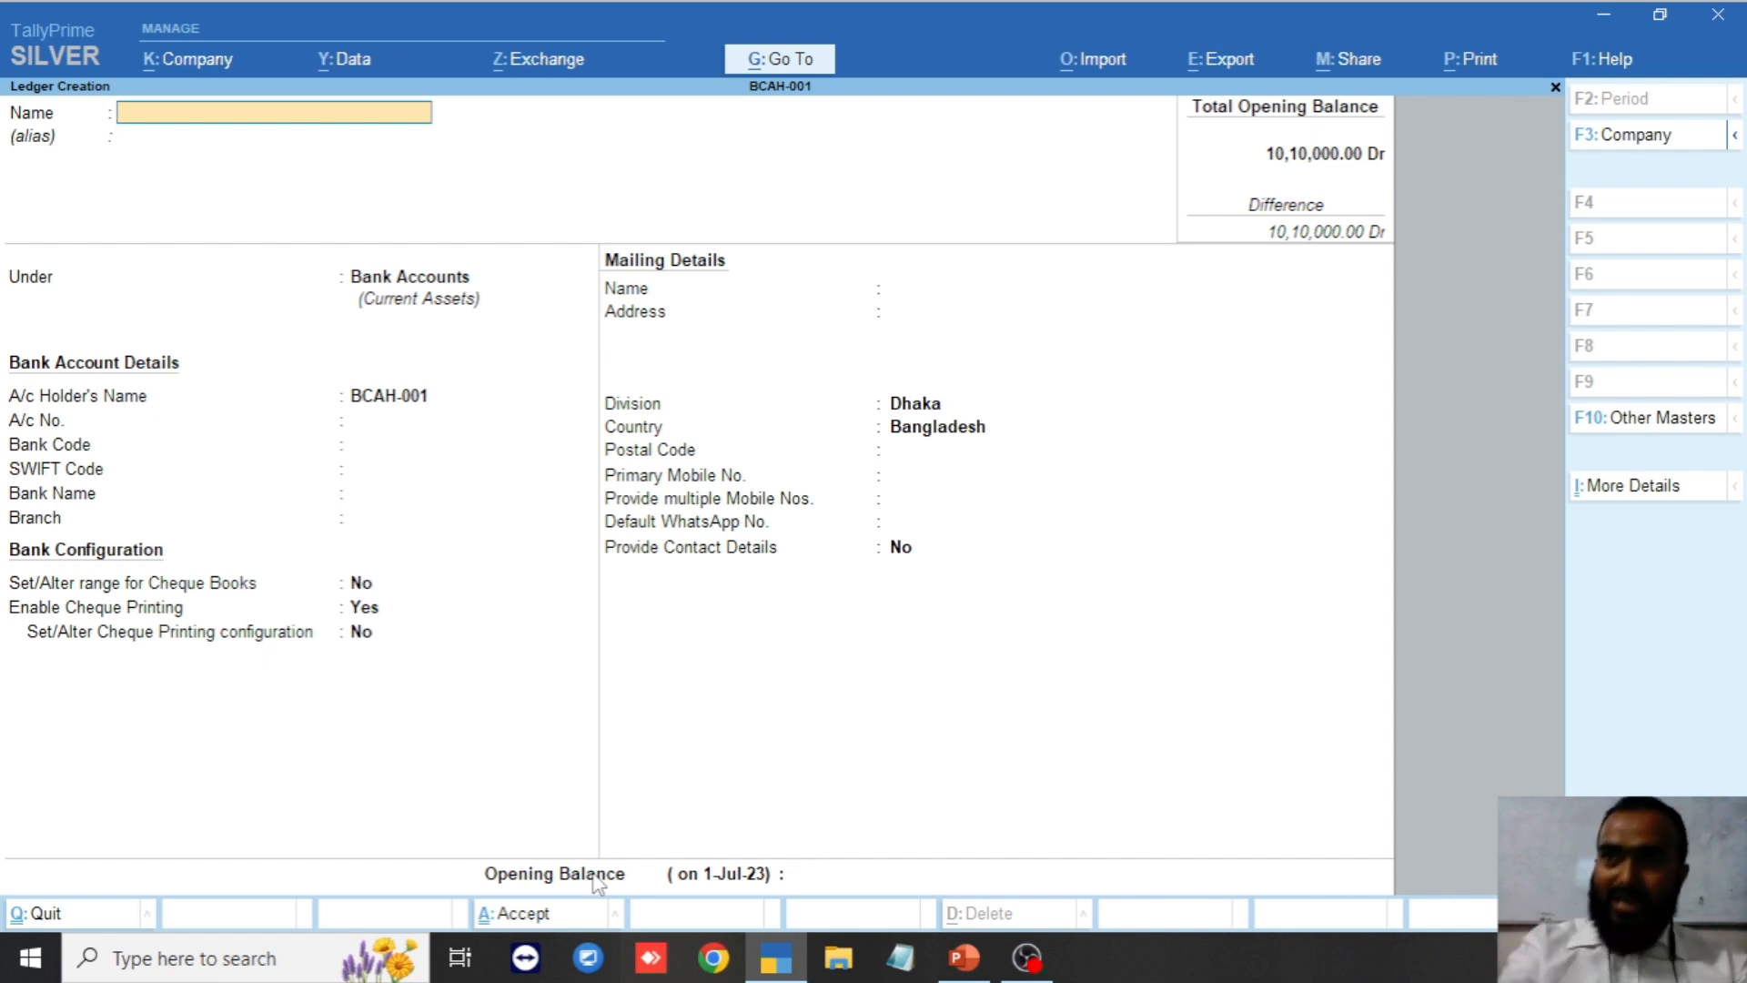
# Name the ledger Janata Bank with its account number and give it a 7,00,000 Dr opening balance.
pyautogui.write('Ja')
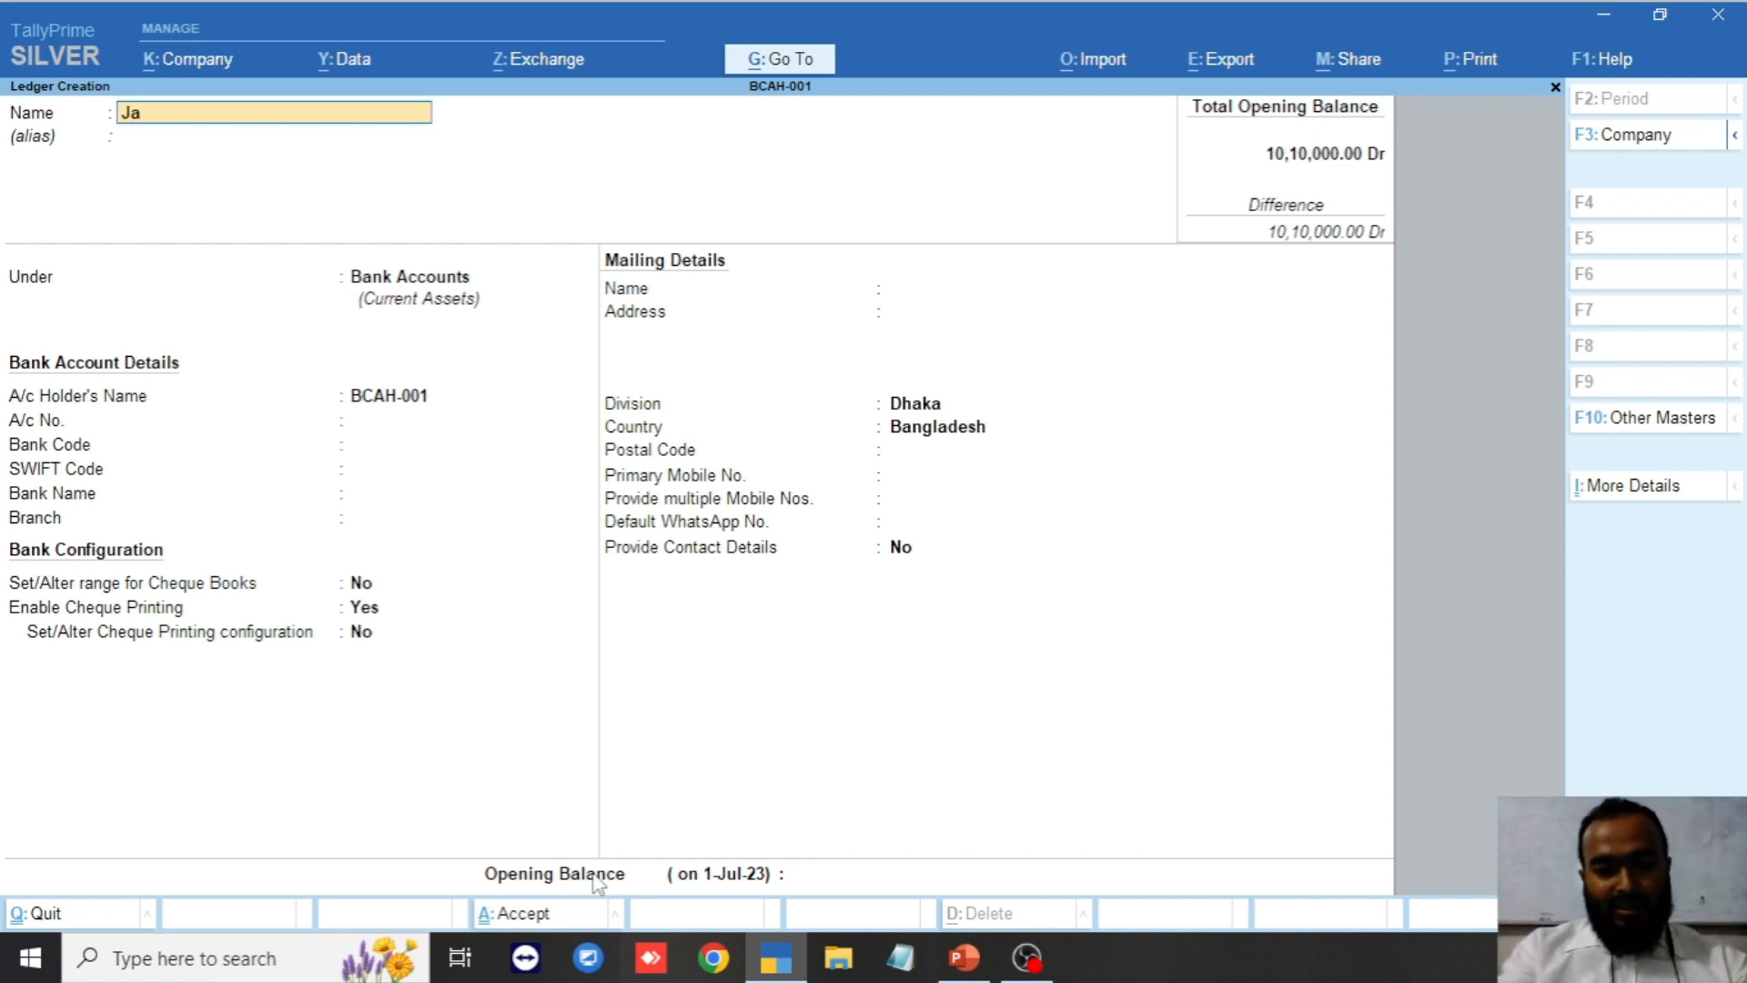
pyautogui.write('nata bank')
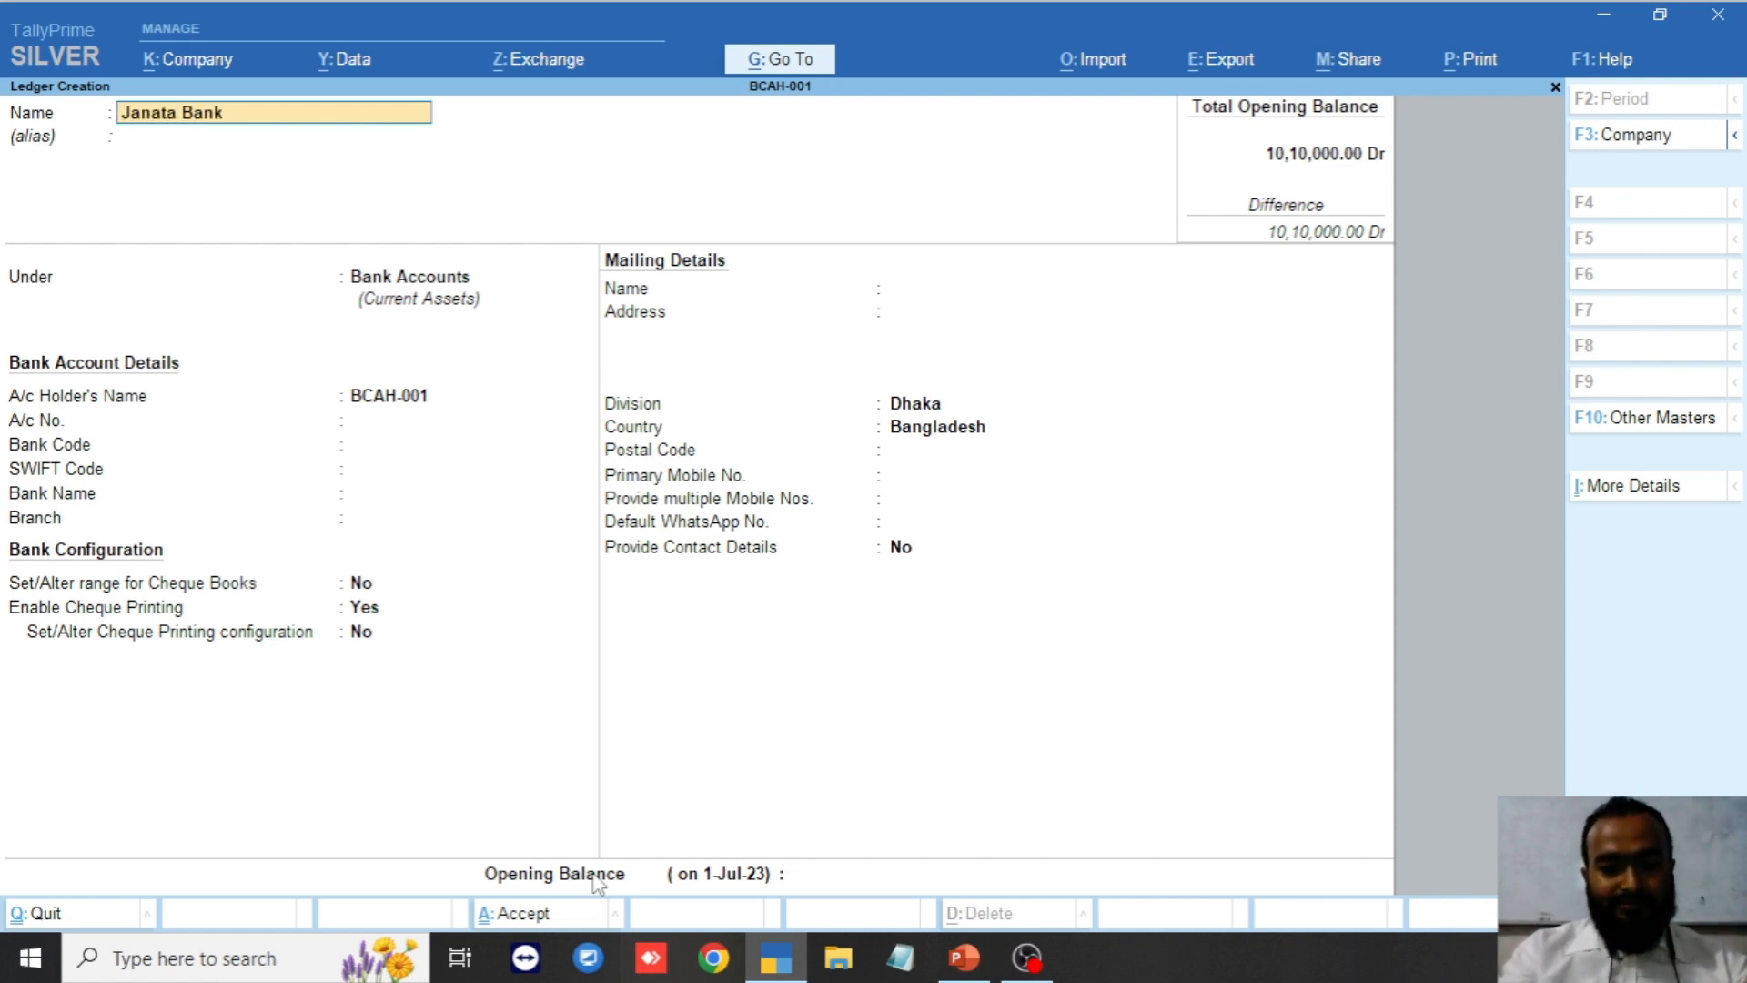
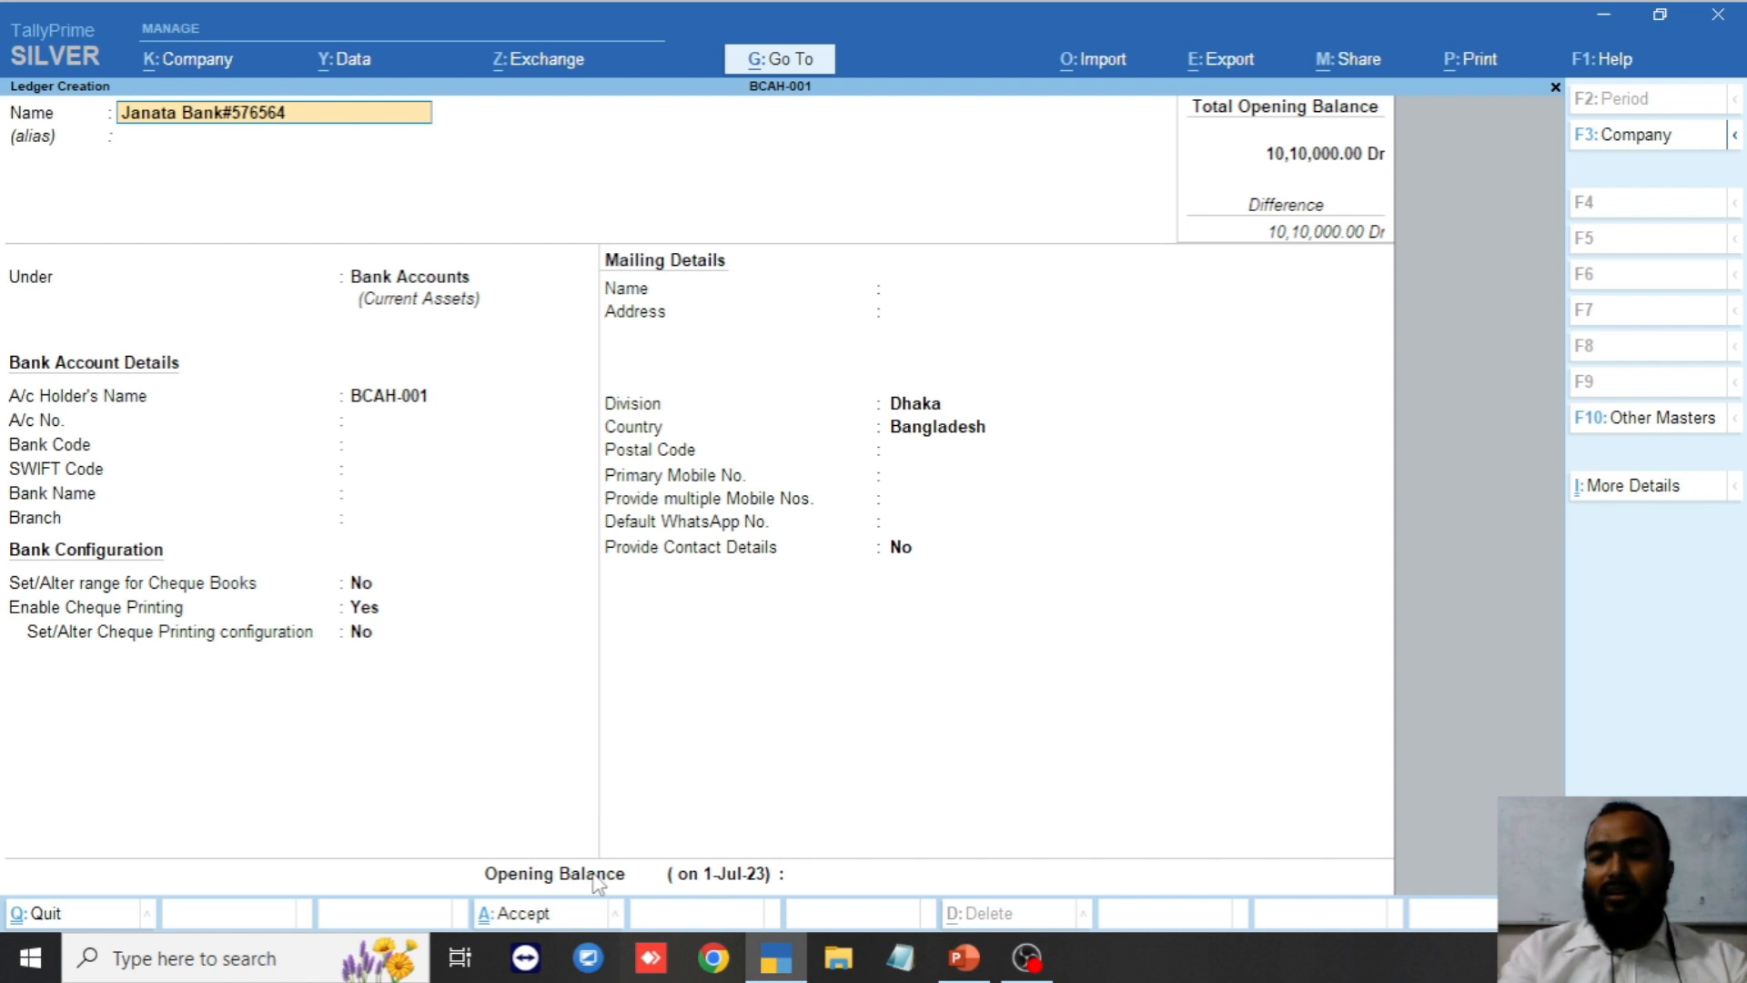
pyautogui.press('Return')
pyautogui.press('Return')
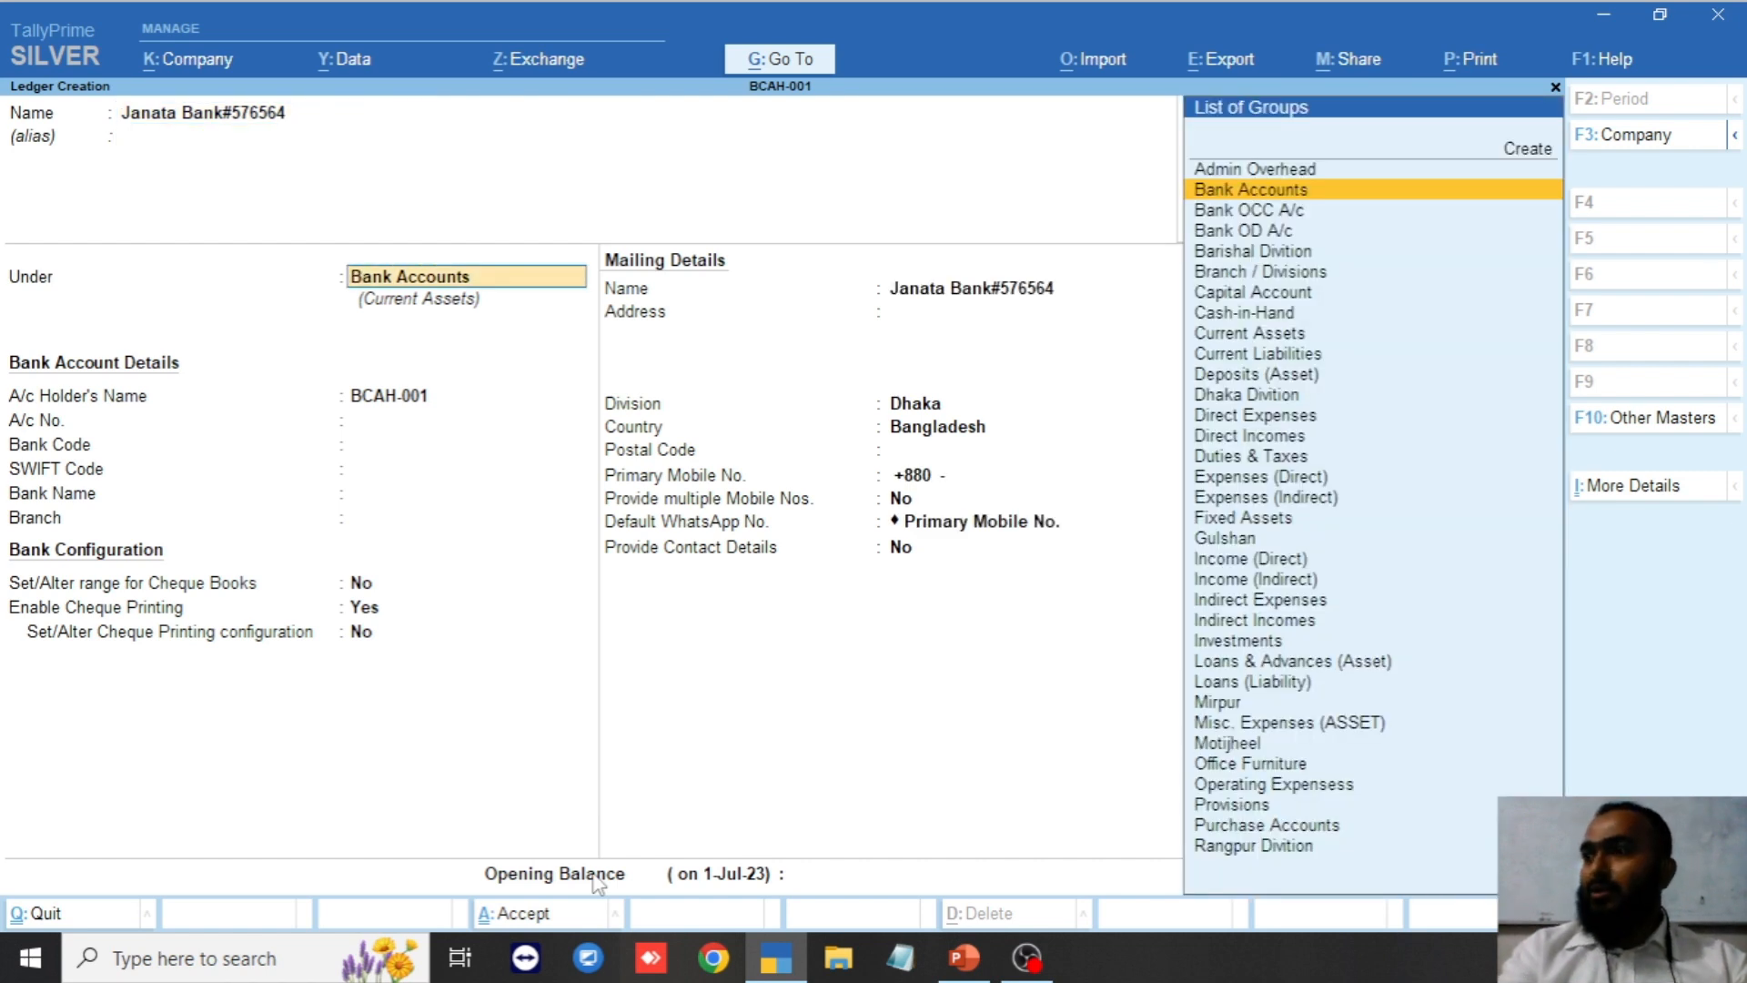
pyautogui.press('Return')
pyautogui.press('Return')
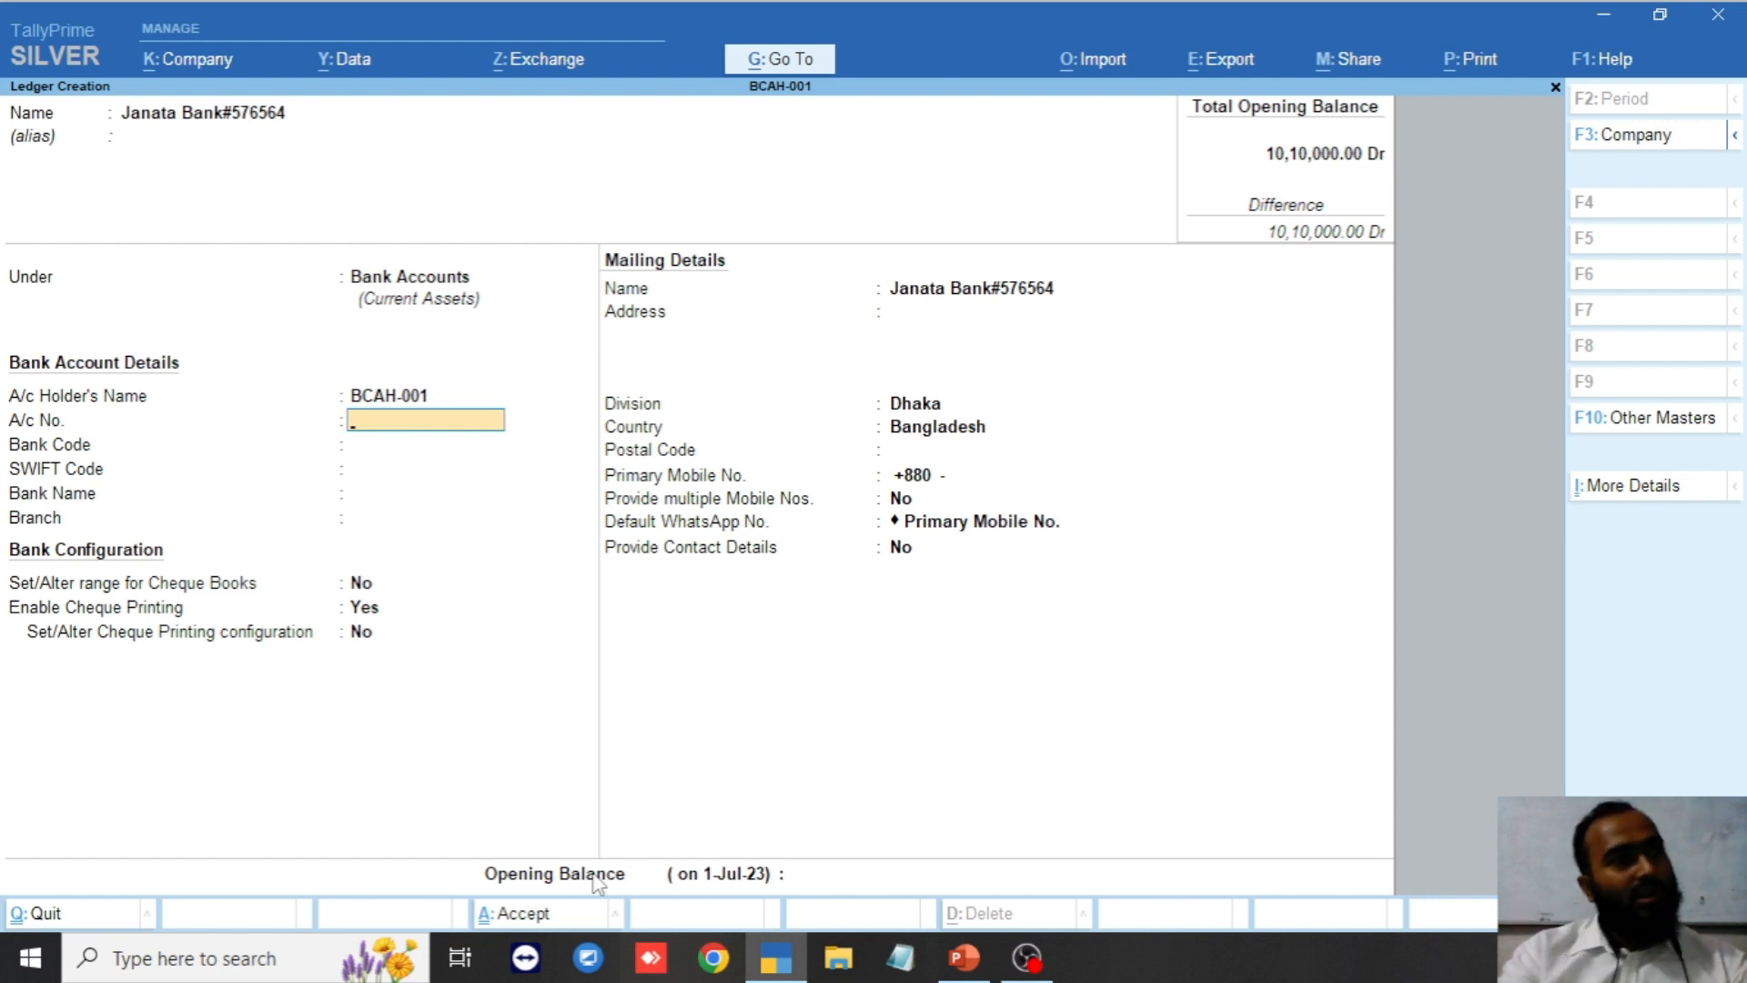
pyautogui.press('Return')
pyautogui.press('Return')
pyautogui.press('Return')
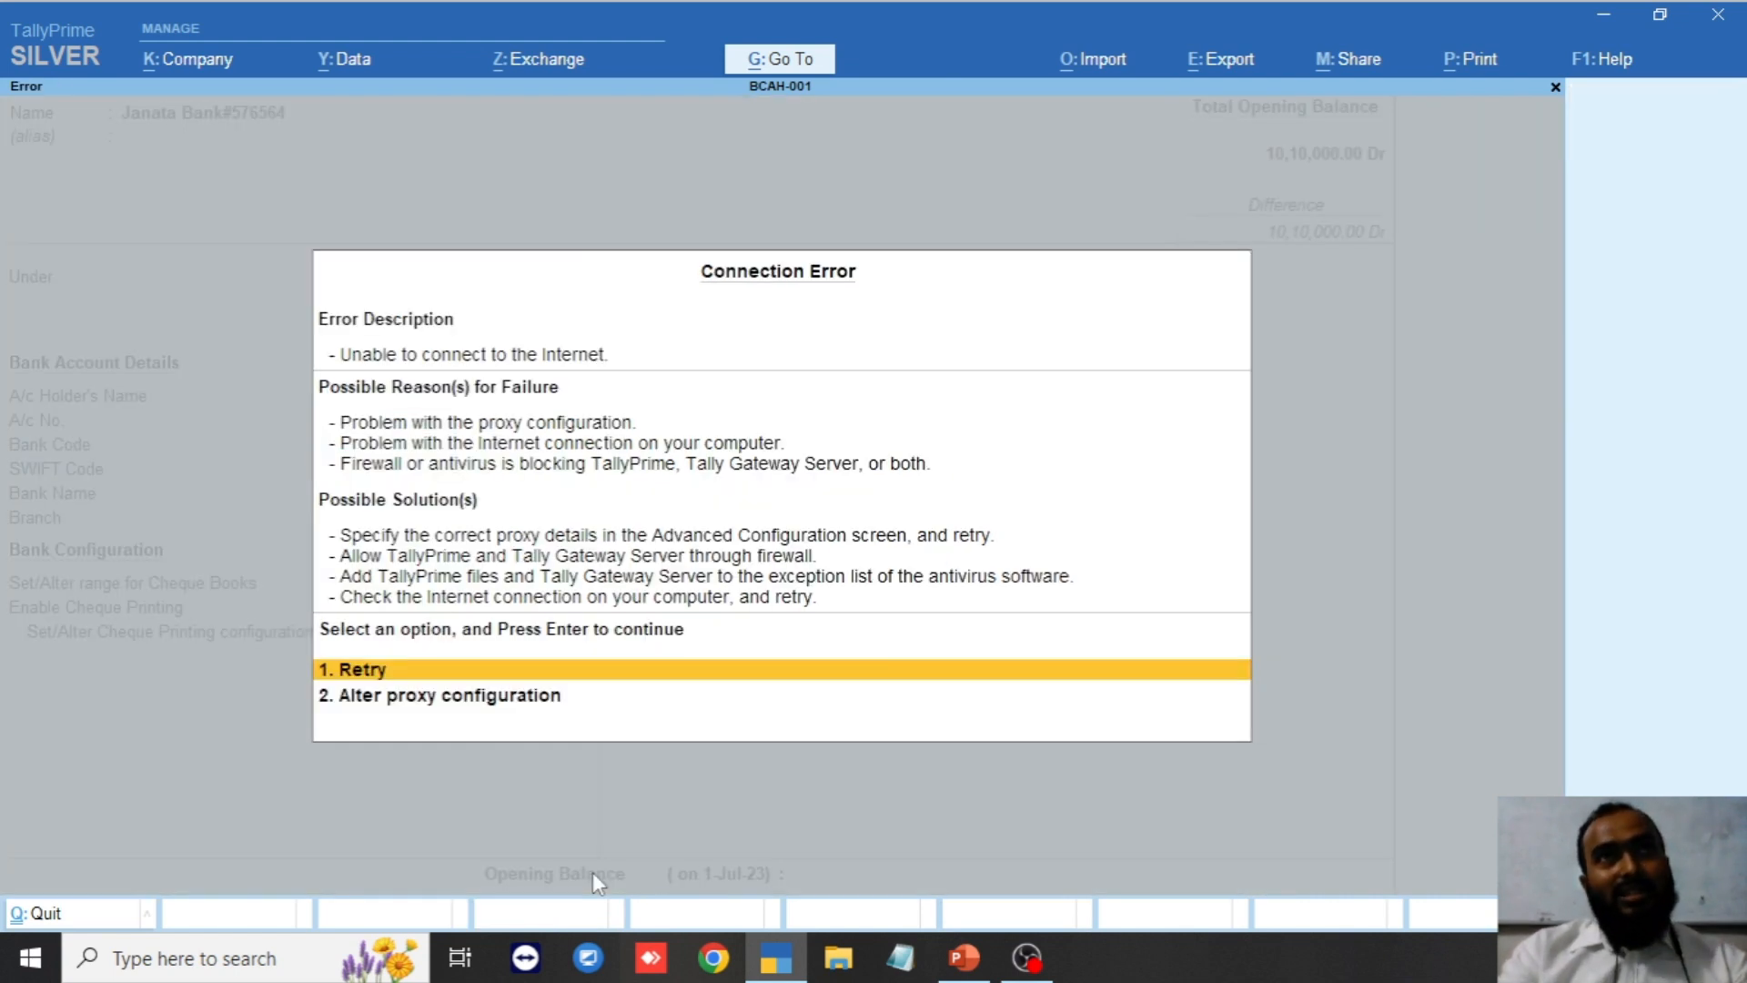
pyautogui.press('Escape')
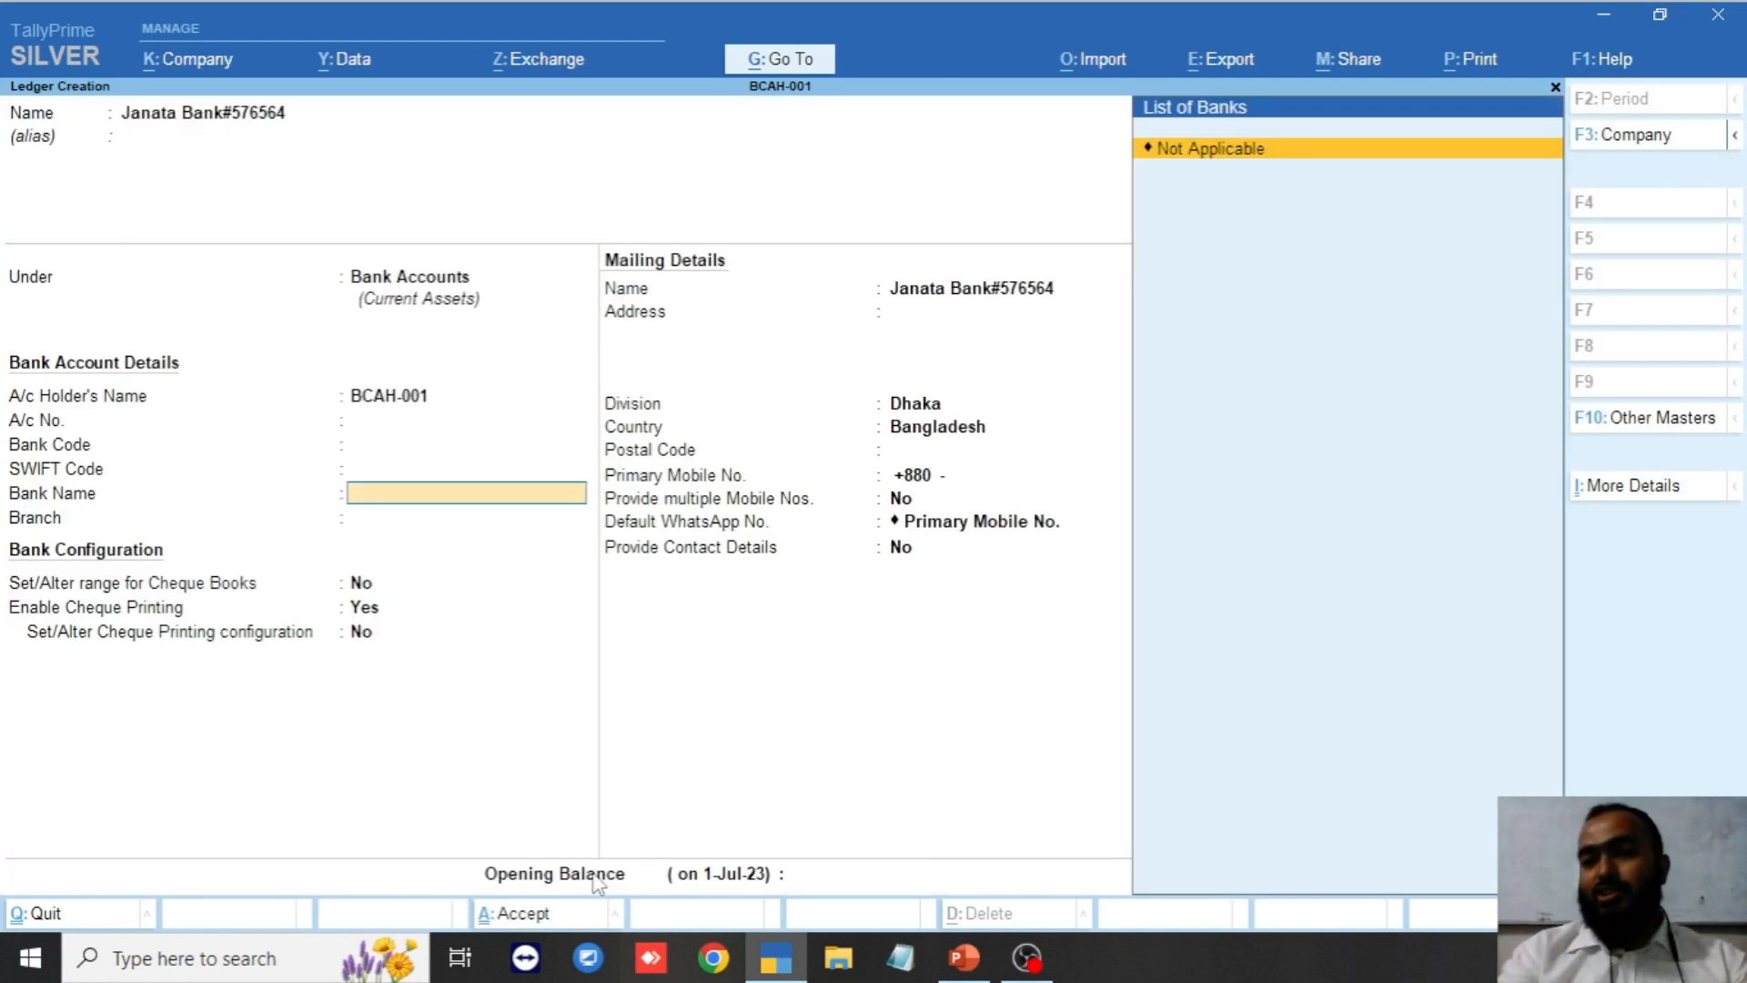
pyautogui.press('Return')
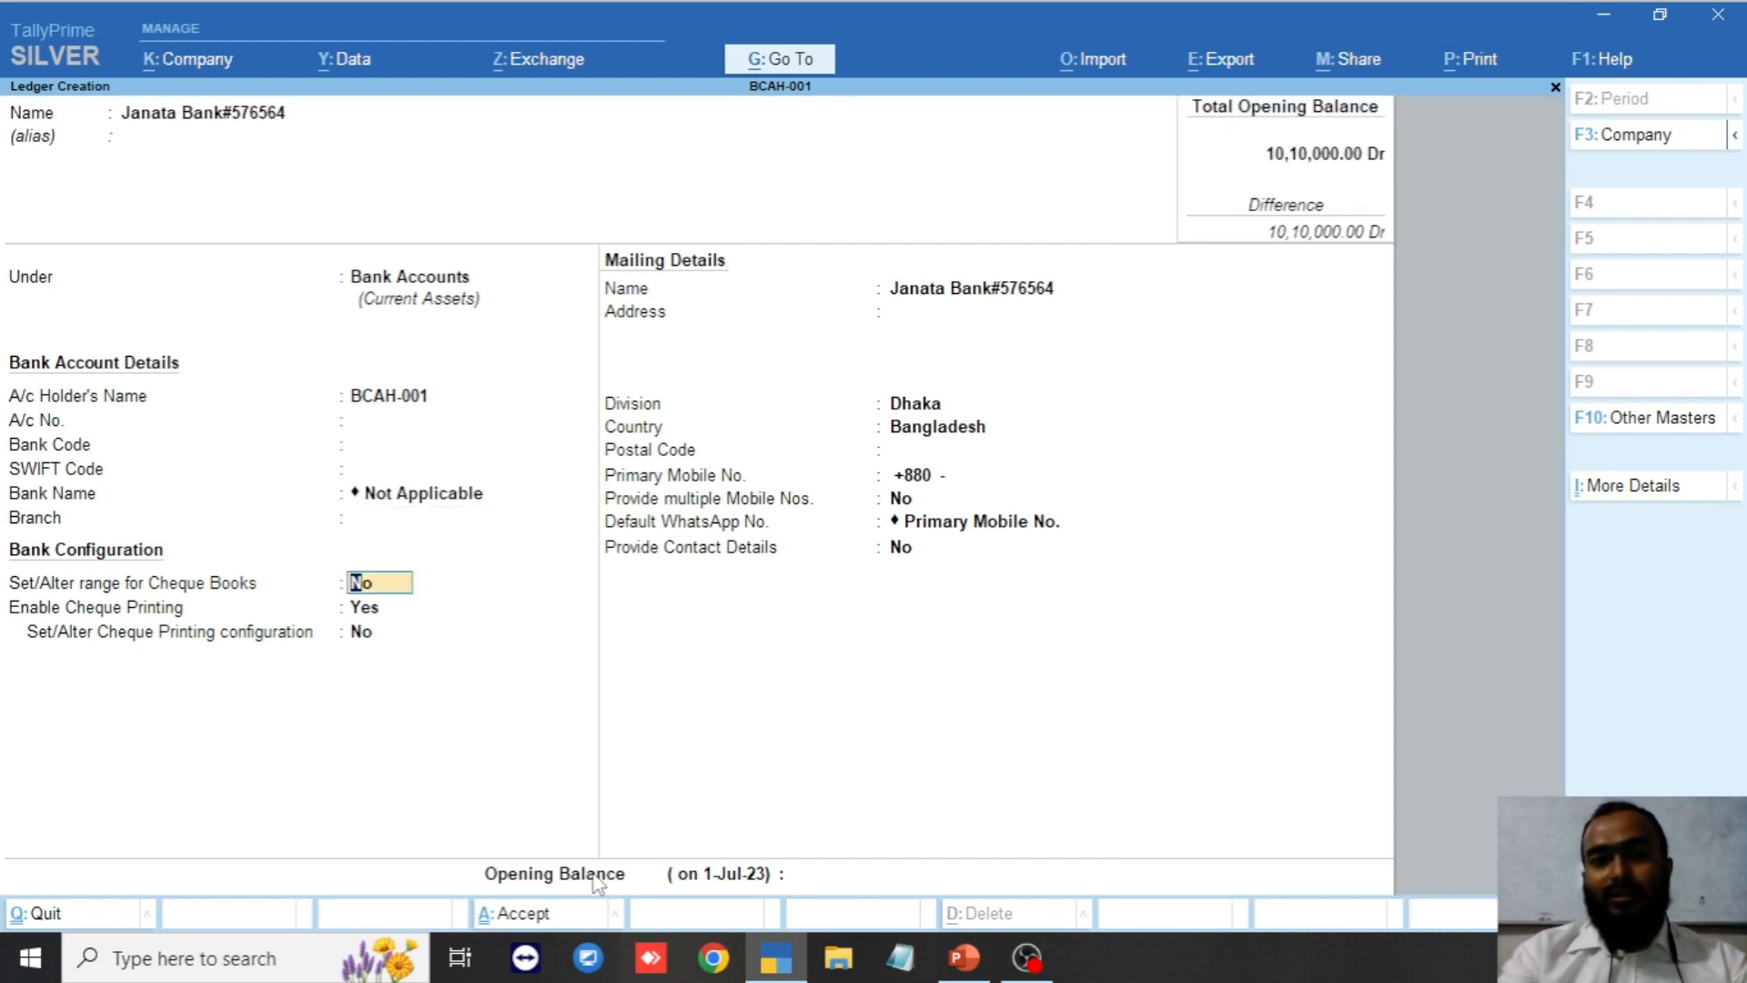
pyautogui.press('Return')
pyautogui.press('Return')
pyautogui.press('Return')
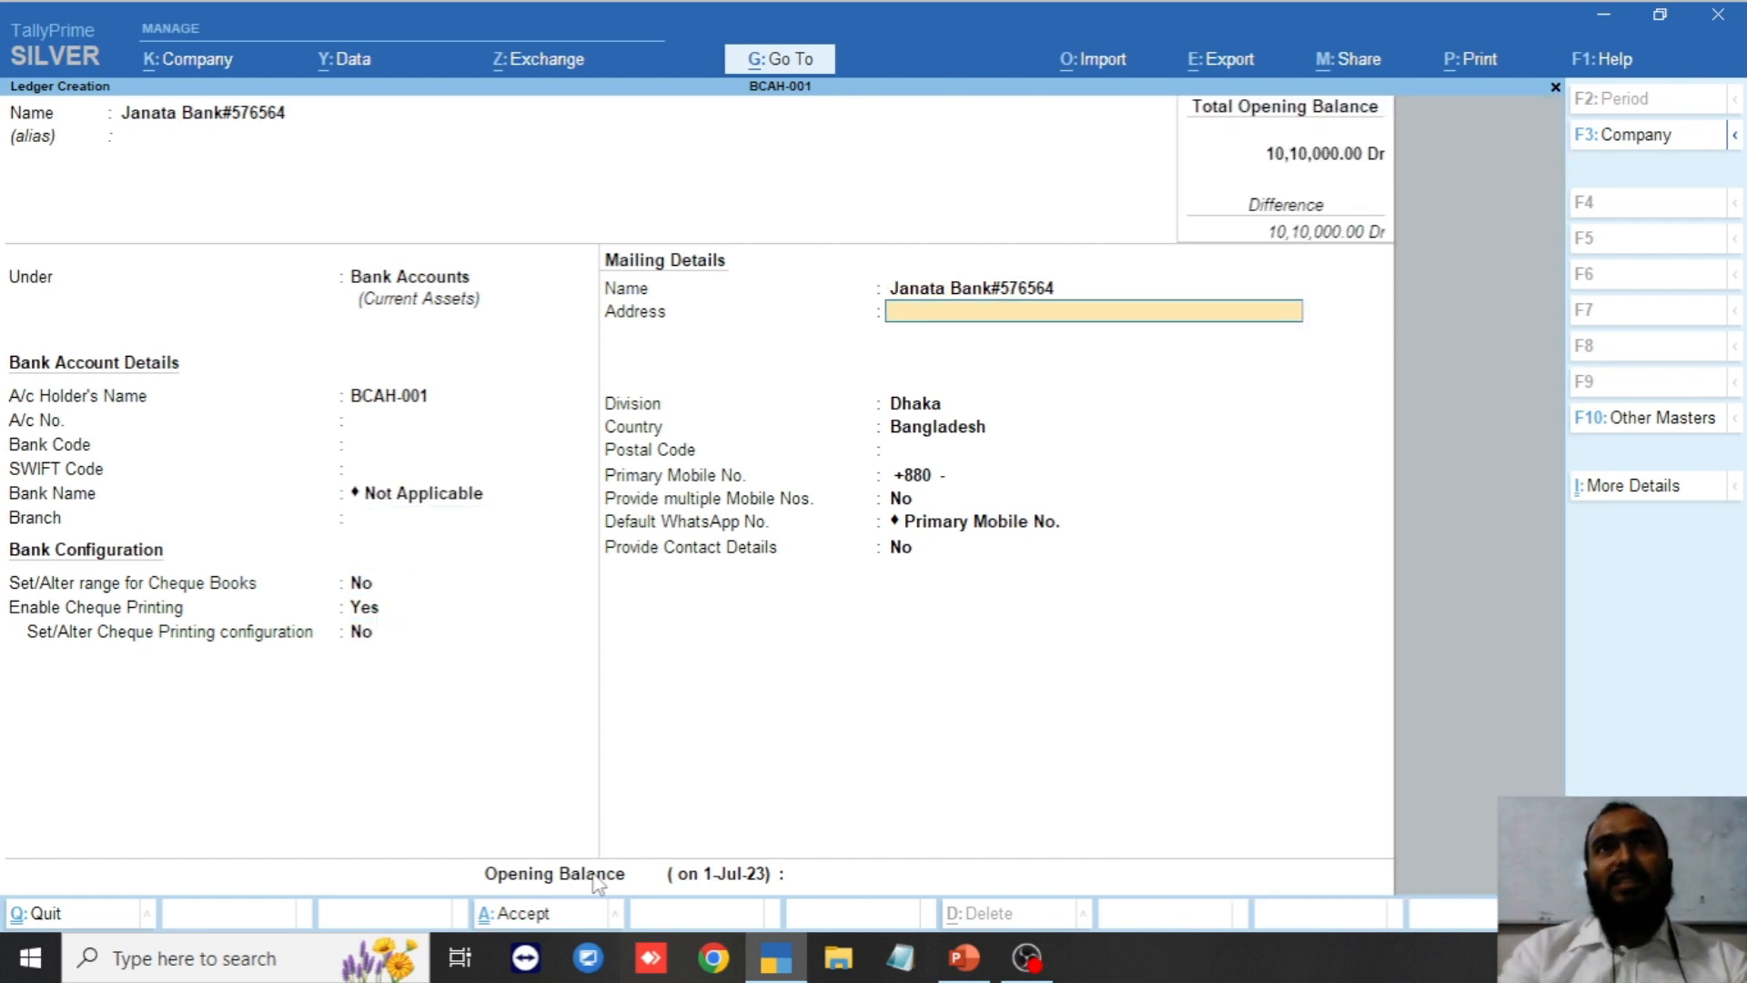
pyautogui.press('Return')
pyautogui.press('Return')
pyautogui.press('Return')
pyautogui.press('Return')
pyautogui.press('Return')
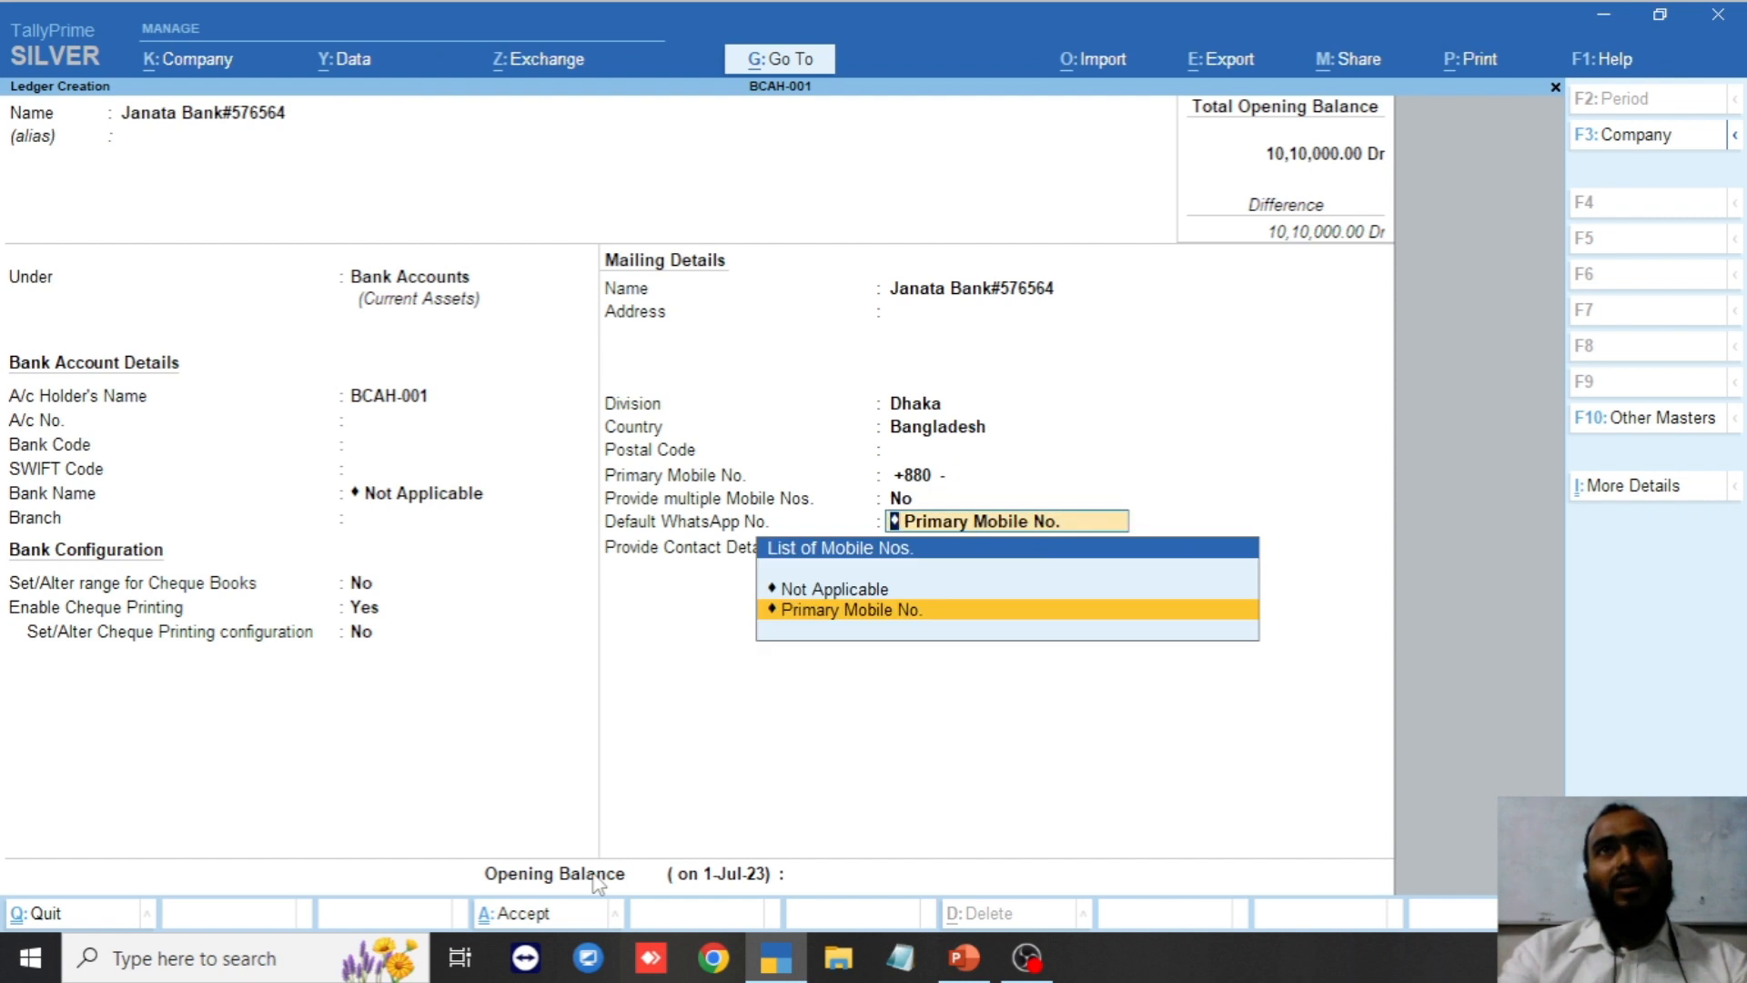
pyautogui.press('Return')
pyautogui.press('Return')
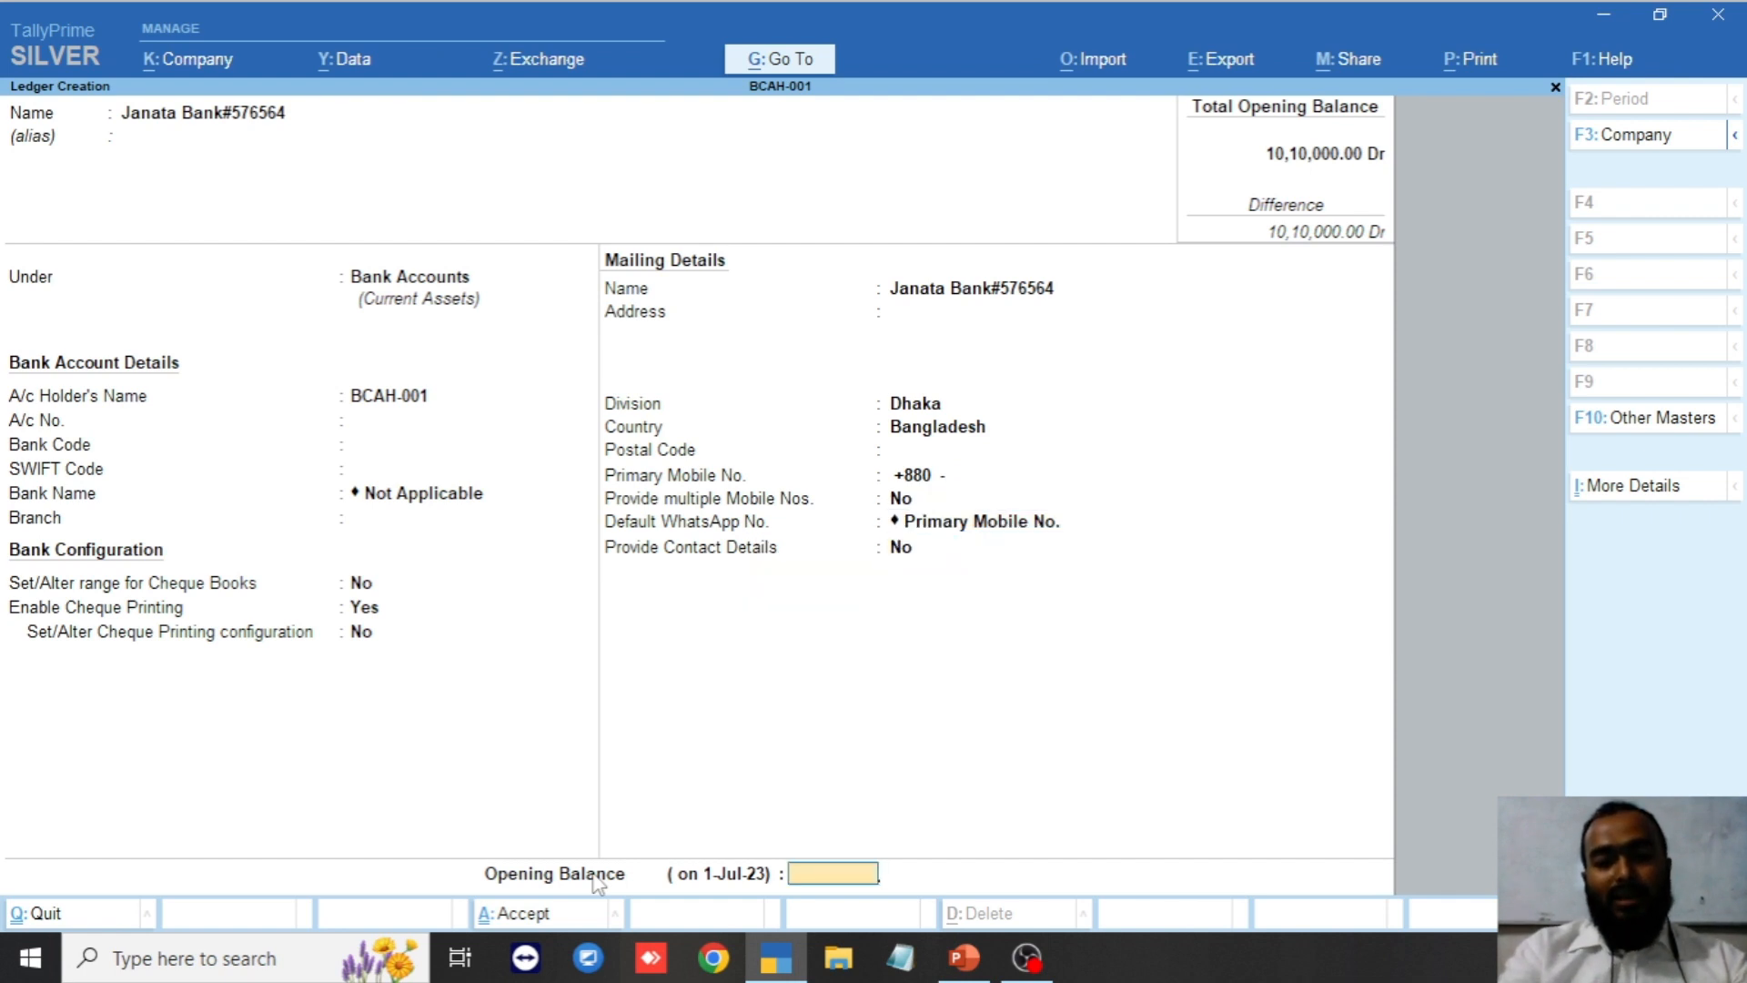
pyautogui.write('700000')
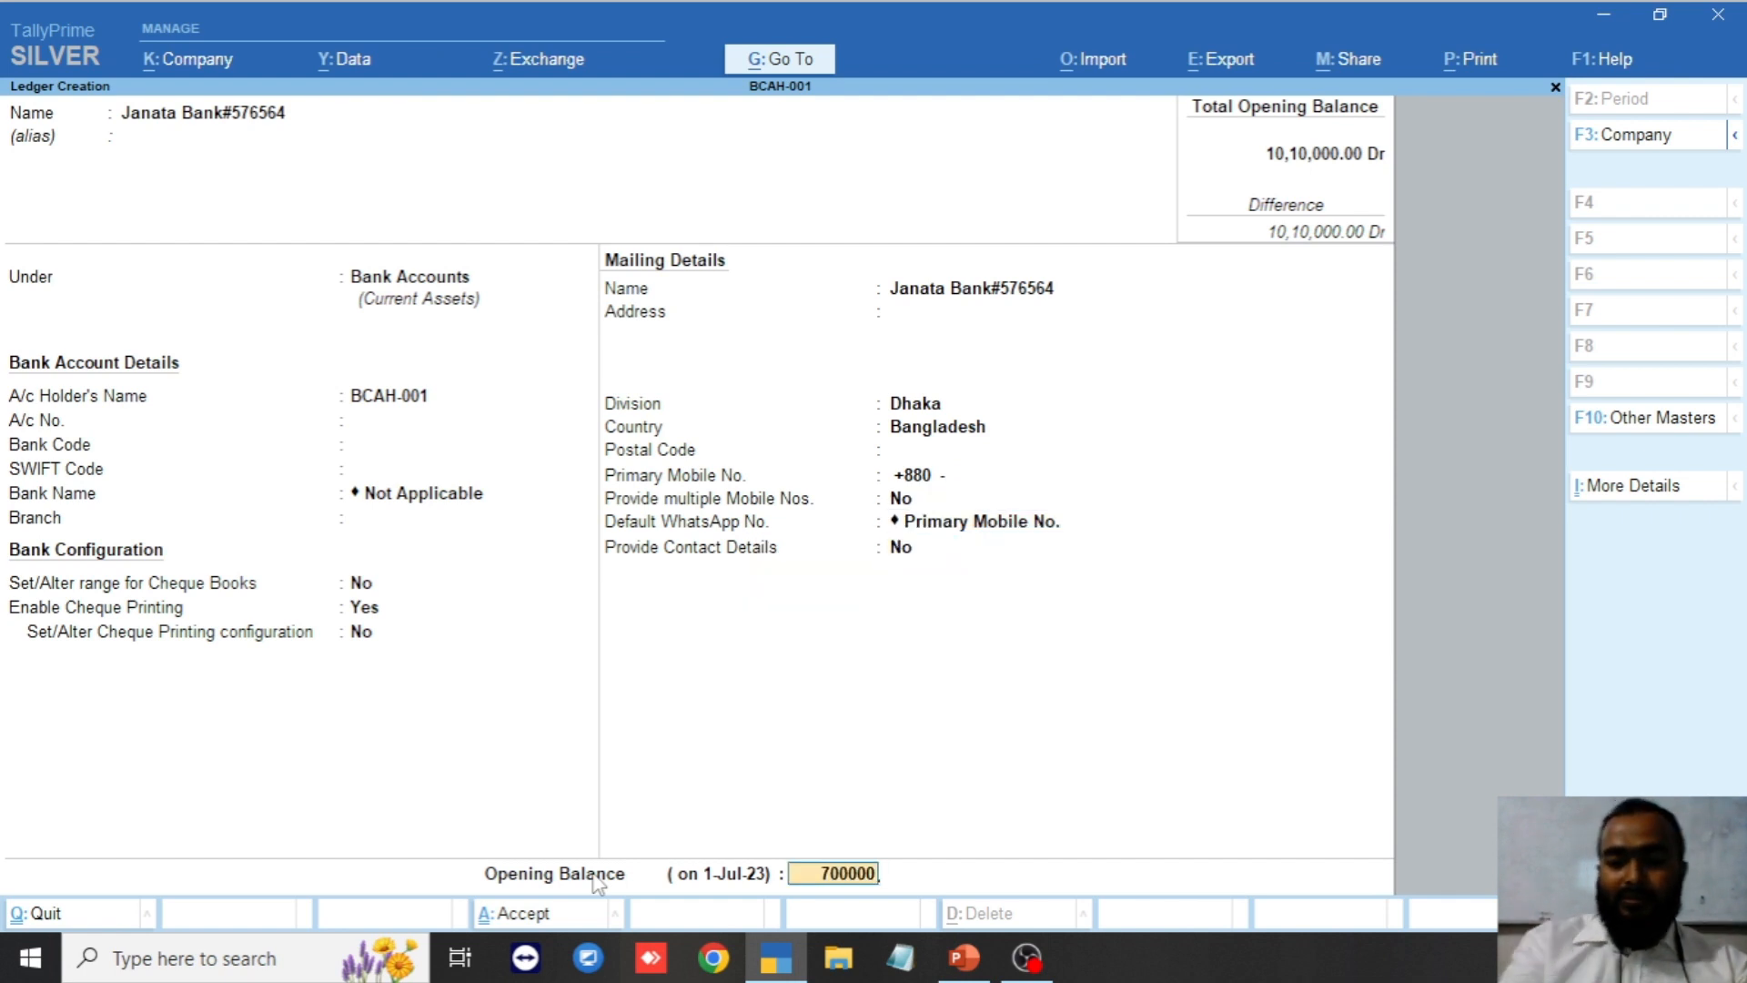
pyautogui.press('Return')
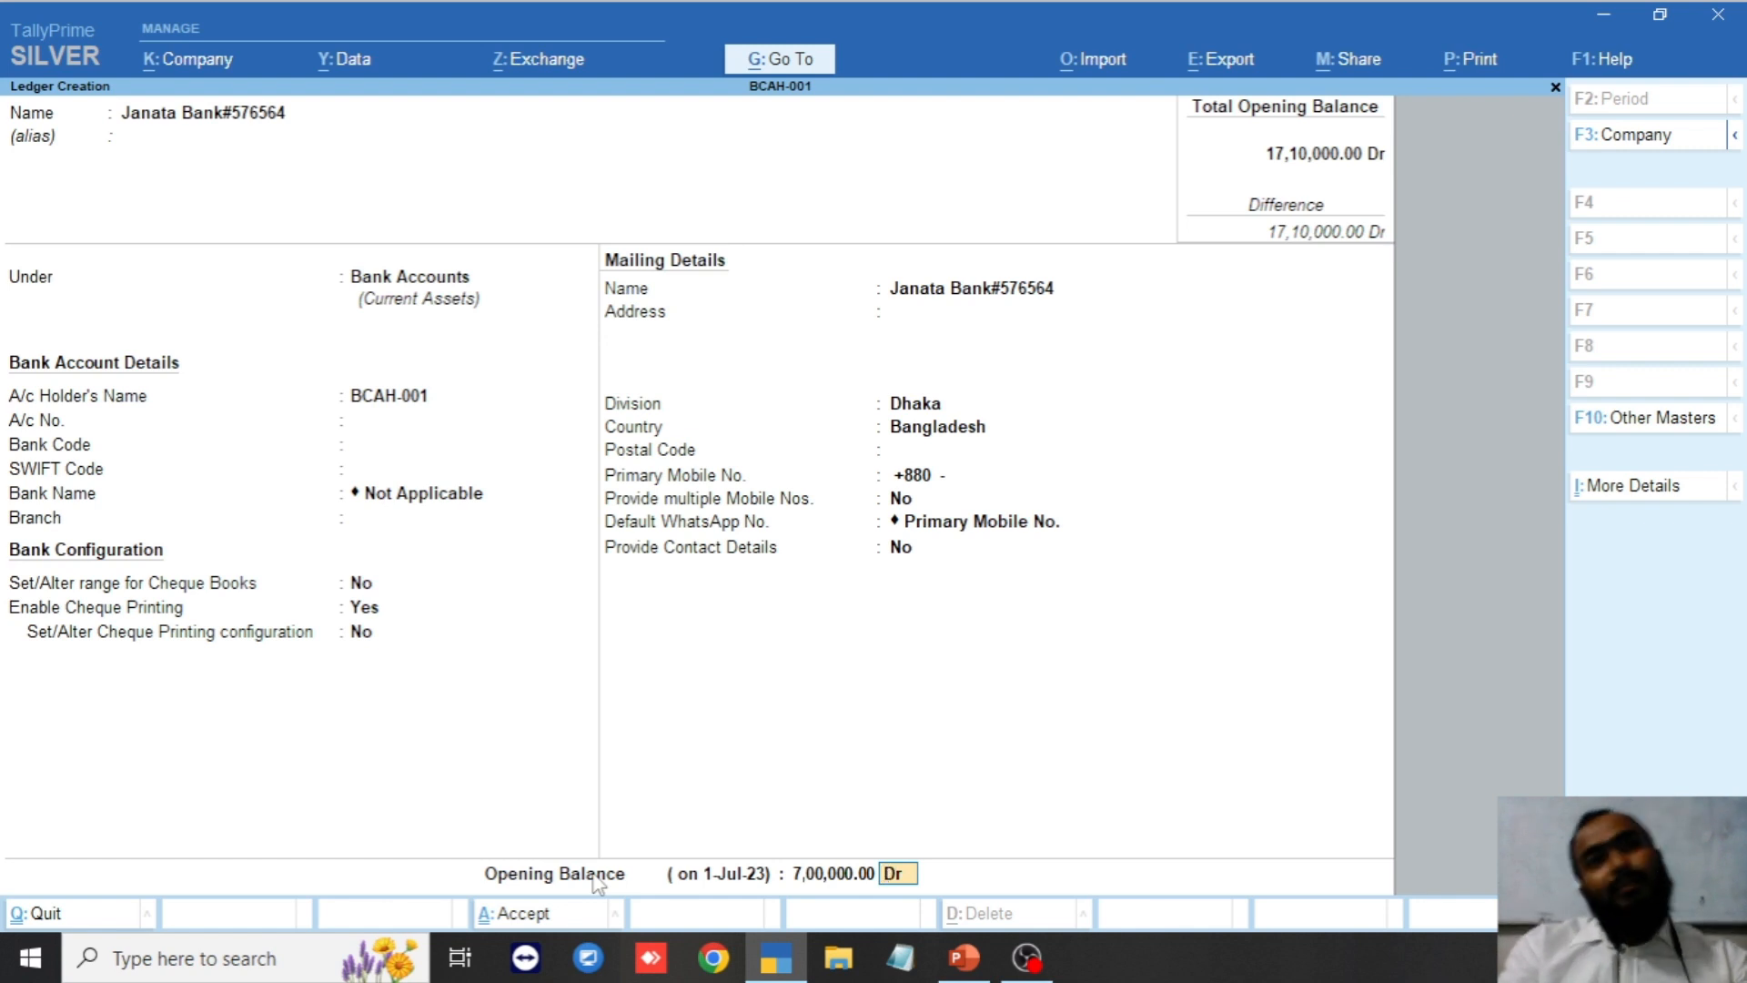
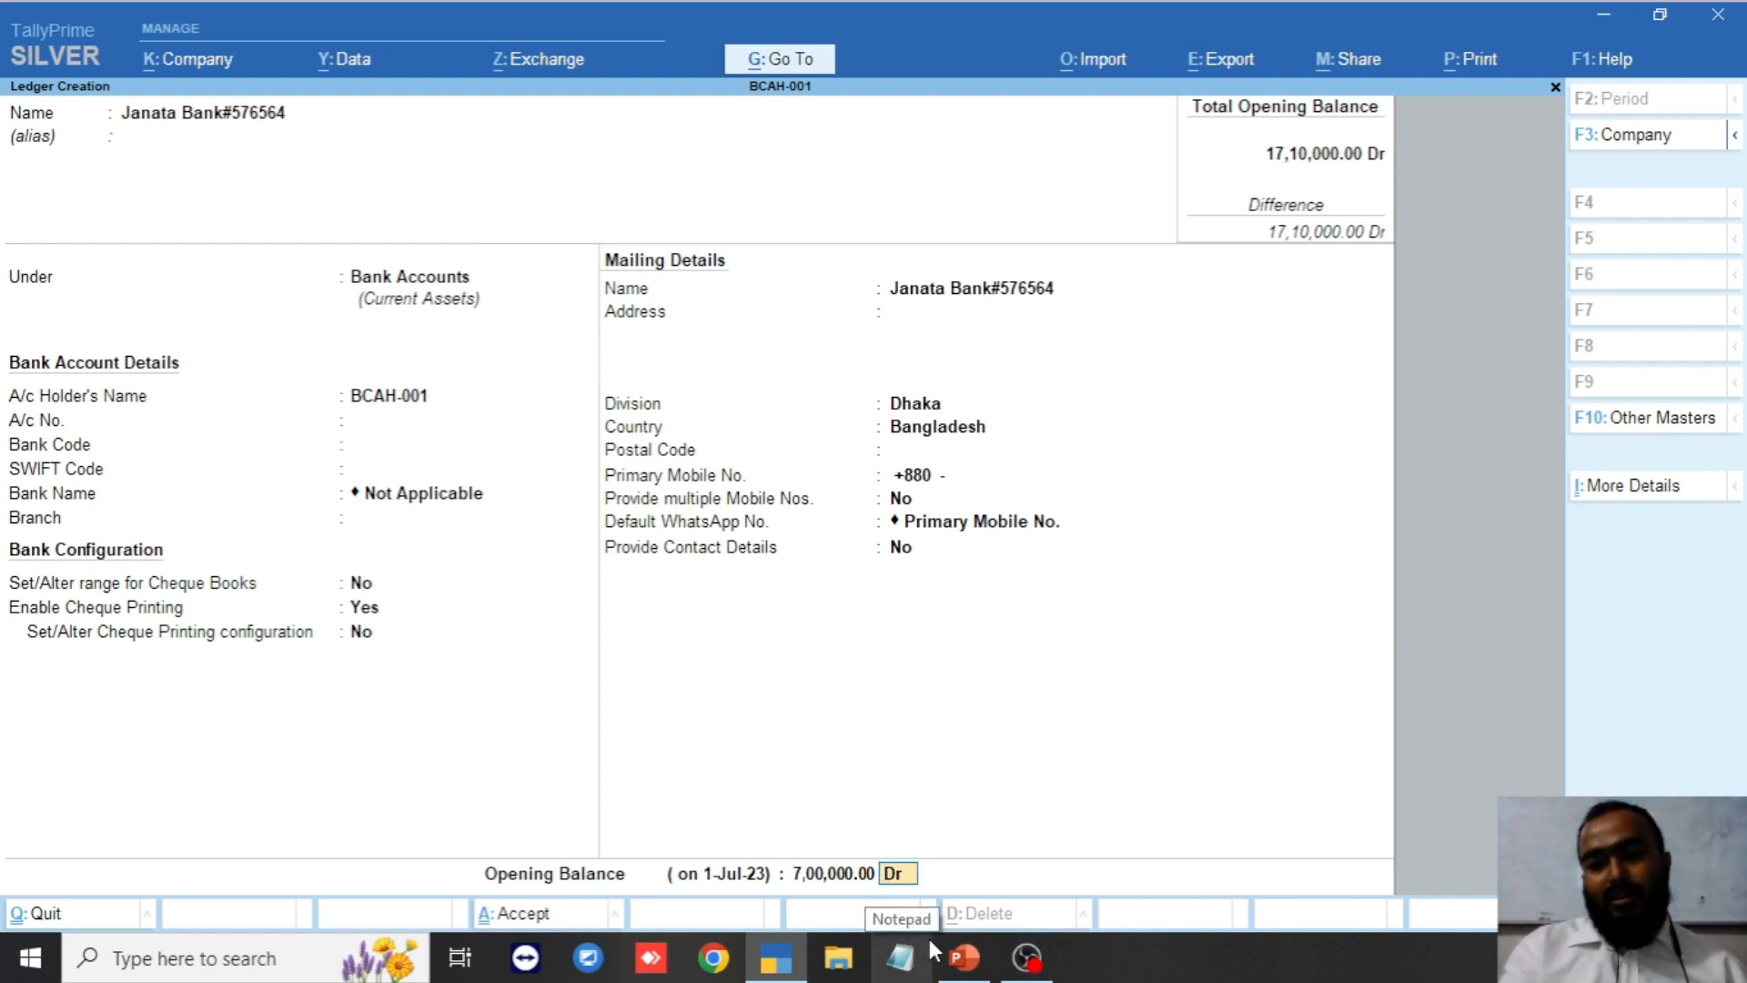
# Save the Janata Bank ledger, then quit the blank ledger form to the Gateway of Tally.
pyautogui.press('Return')
pyautogui.press('Return')
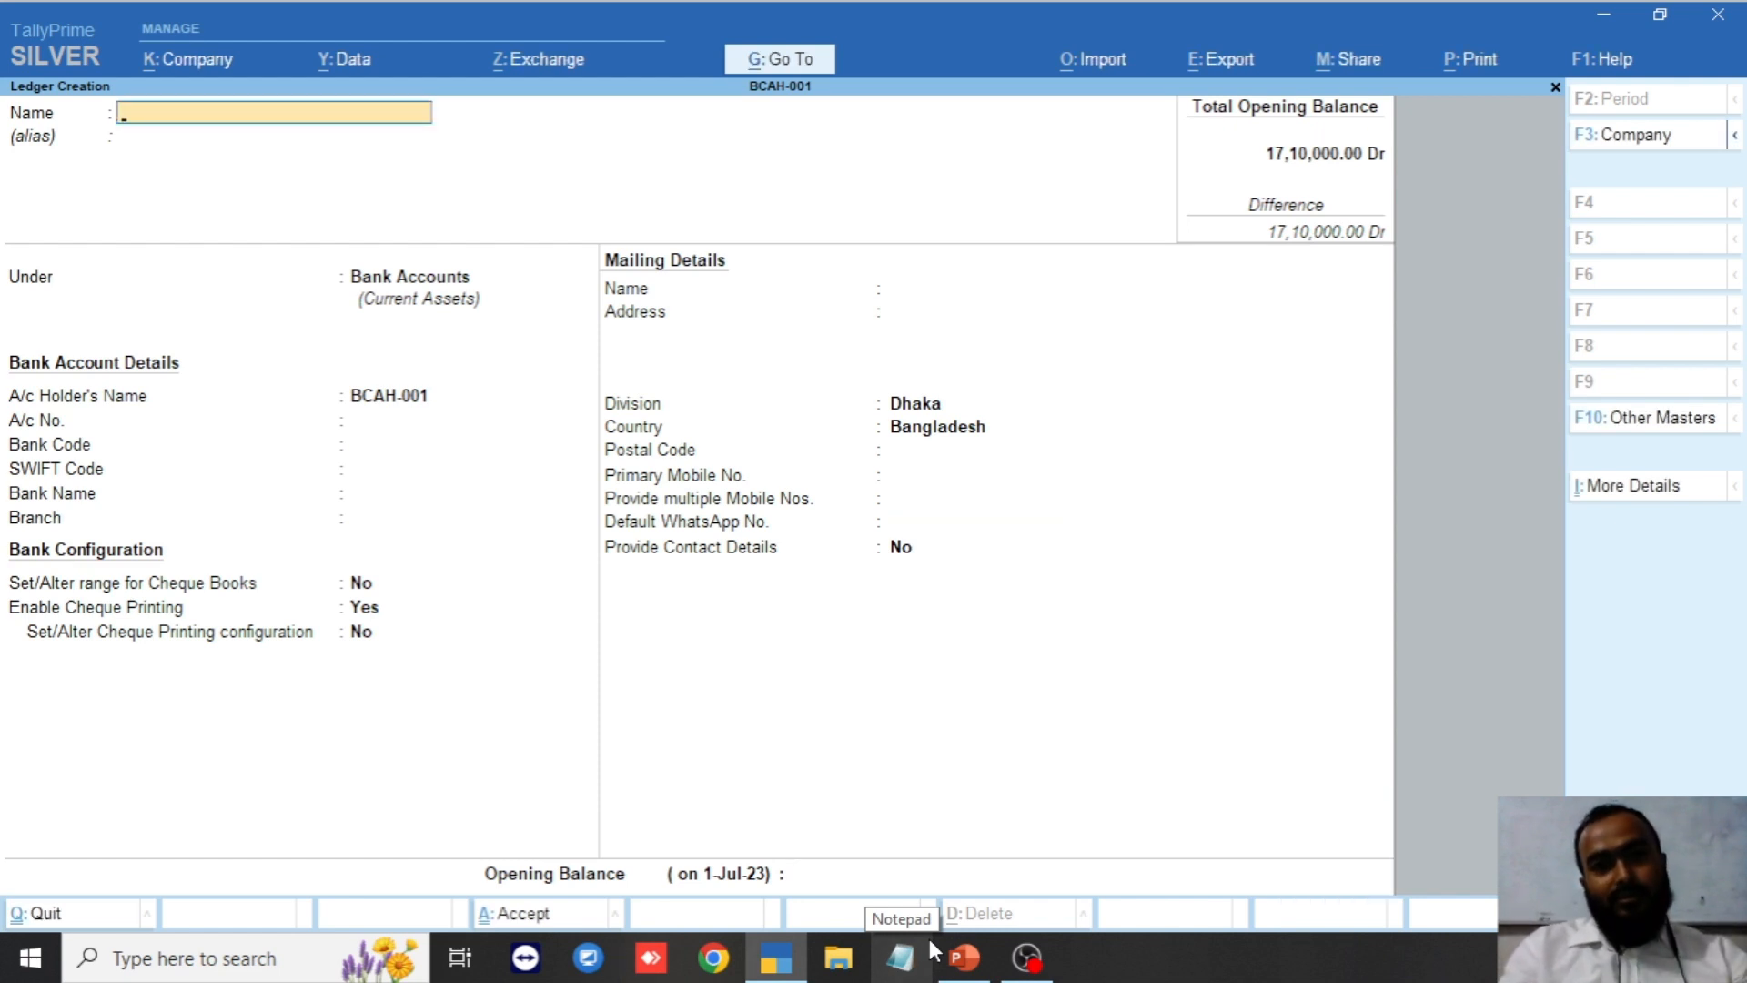
pyautogui.press('Escape')
pyautogui.press('Return')
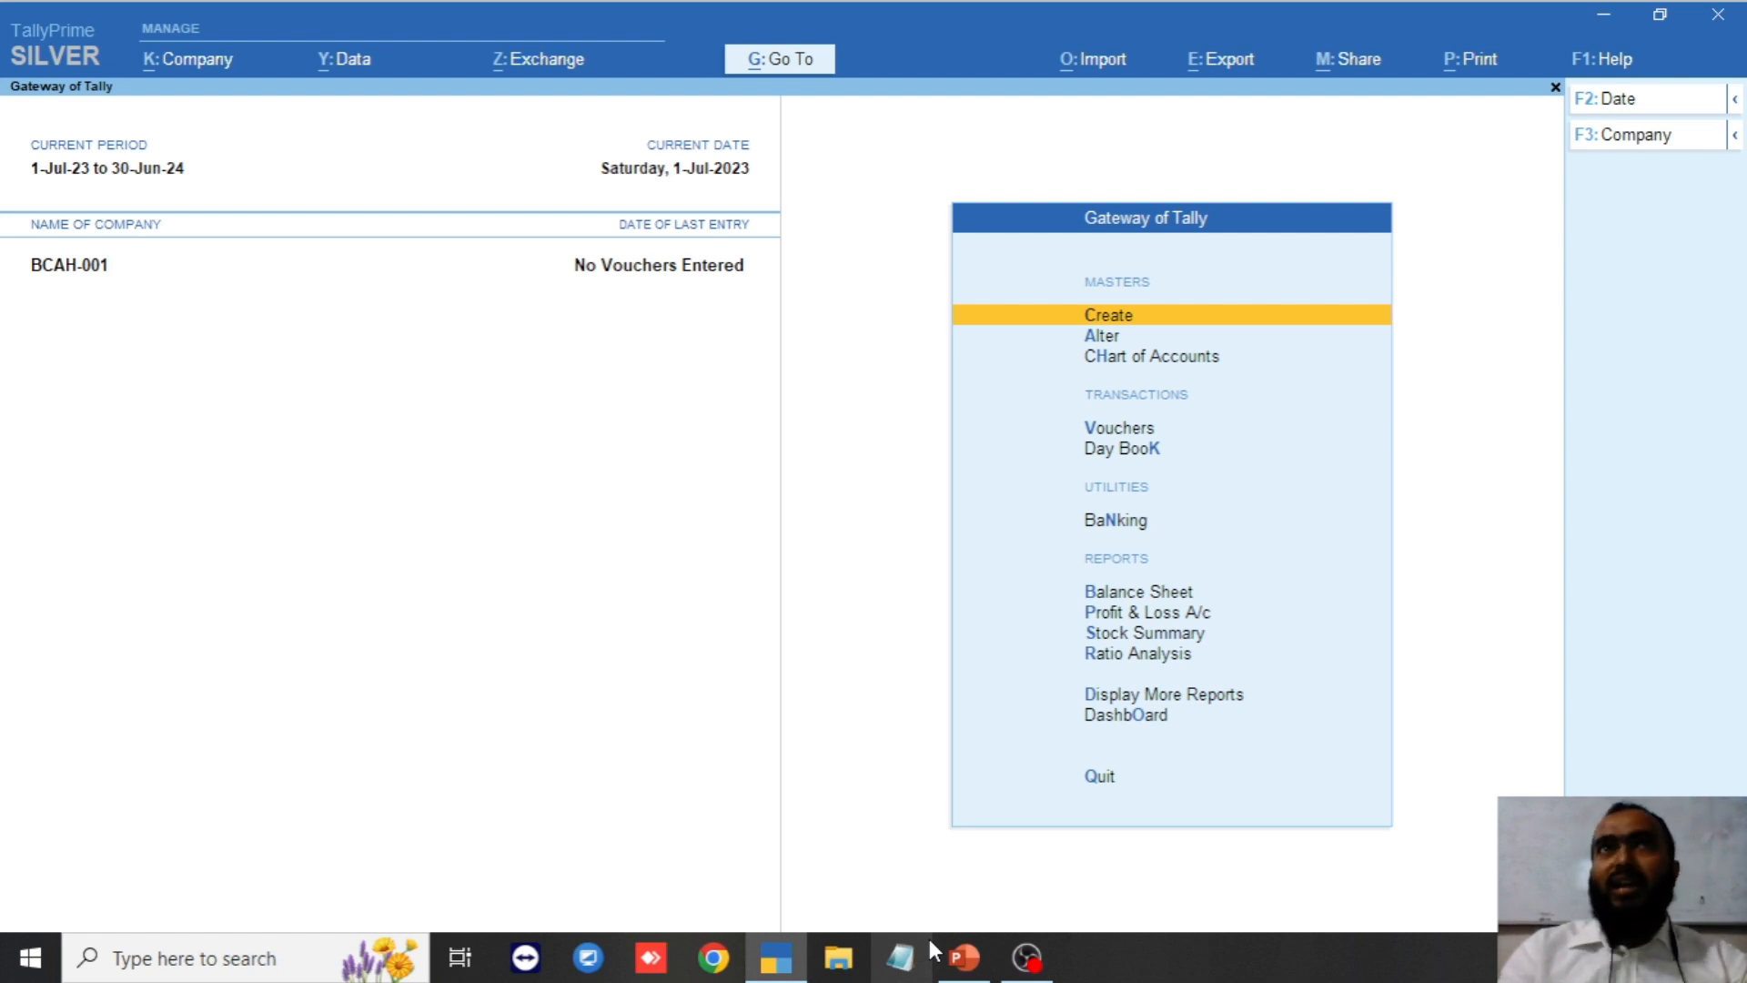
pyautogui.press('Down')
pyautogui.press('Return')
pyautogui.press('Down')
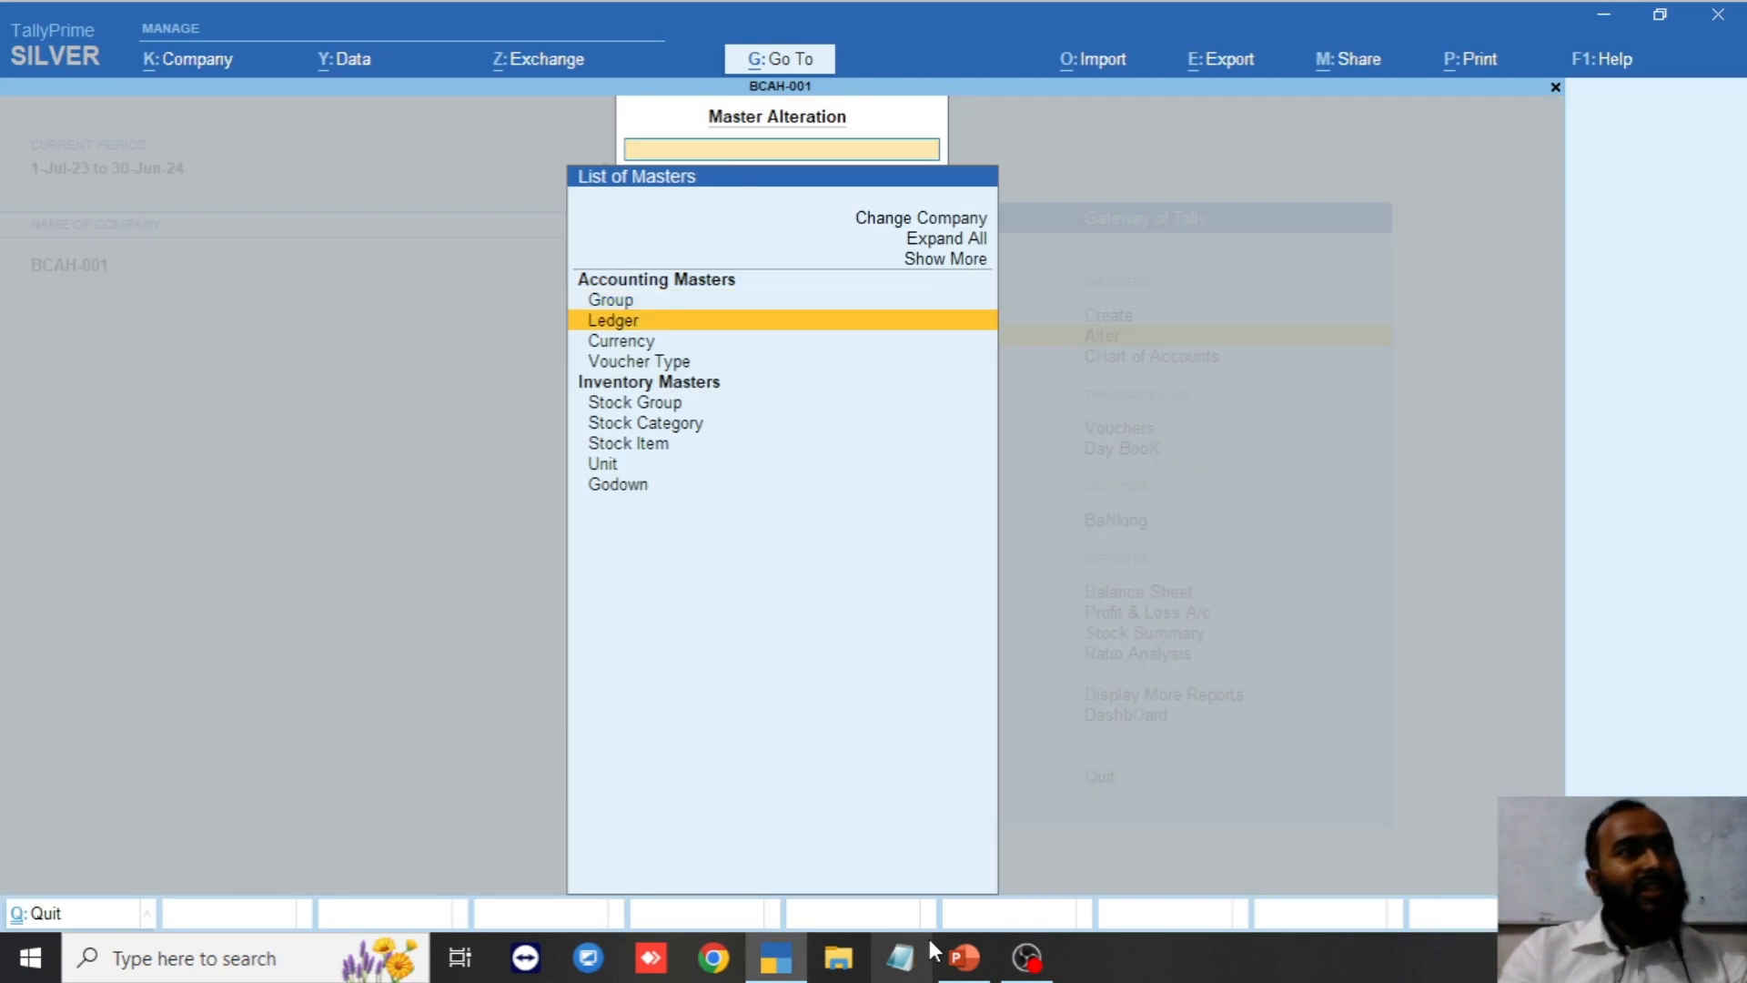
pyautogui.press('Return')
pyautogui.press('Down')
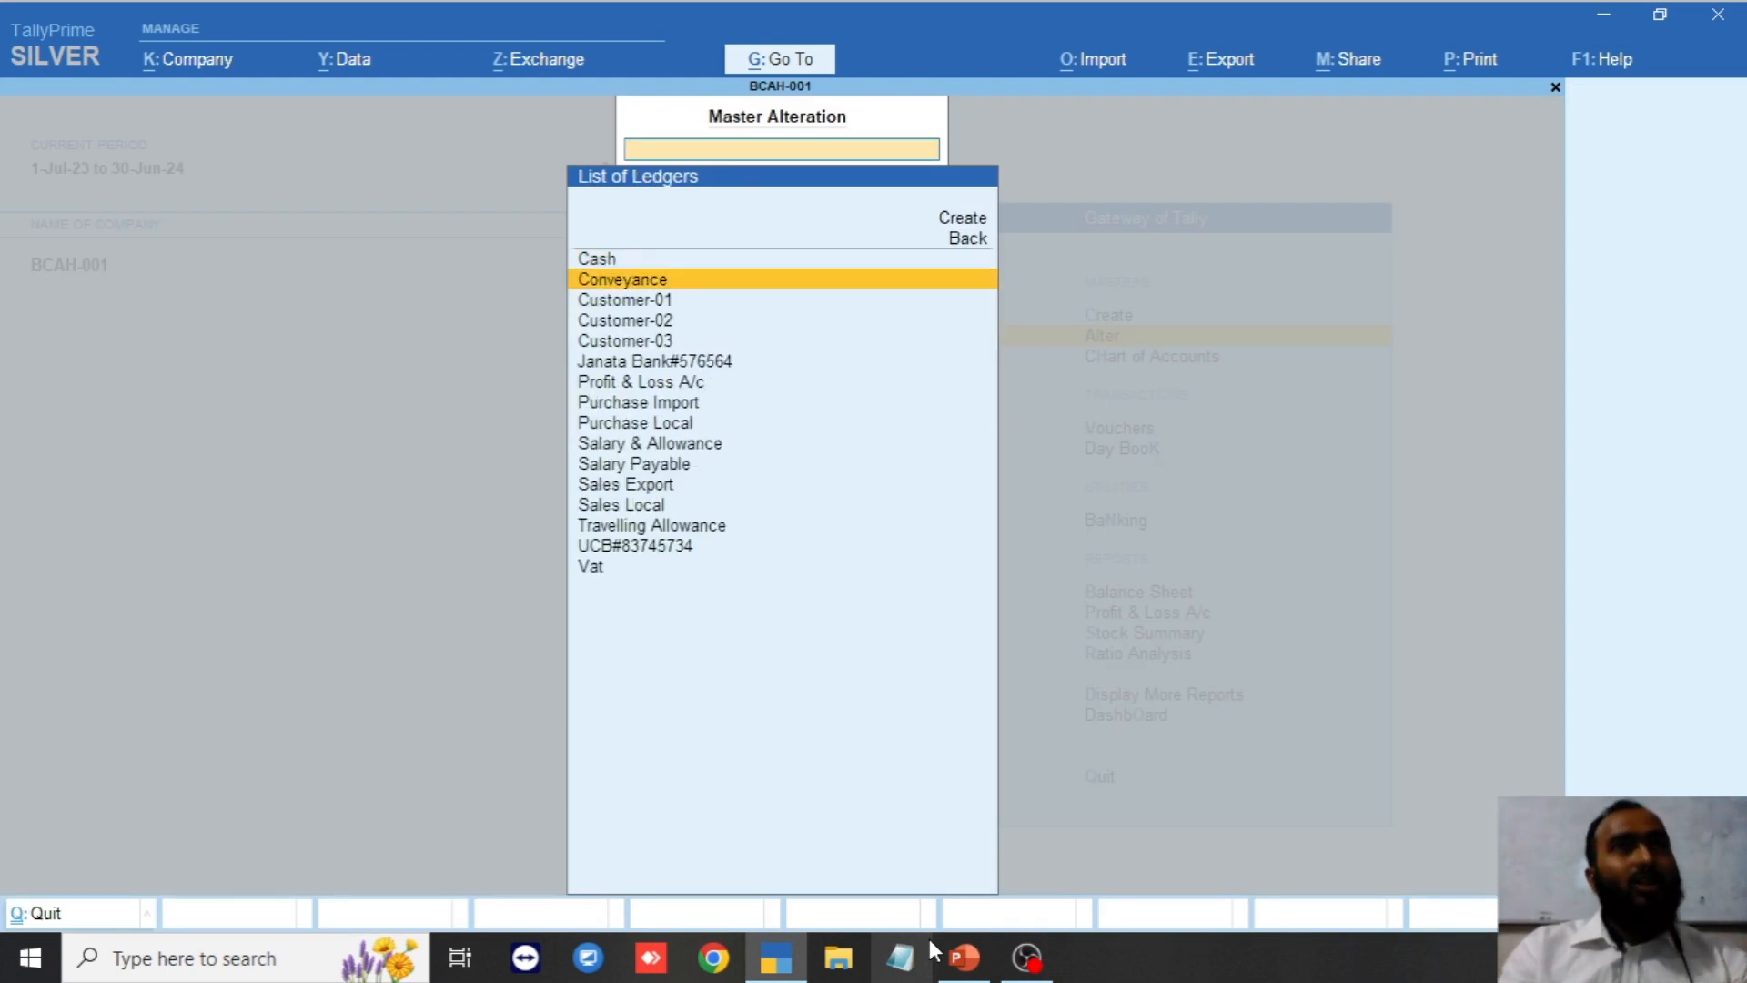
pyautogui.press('Return')
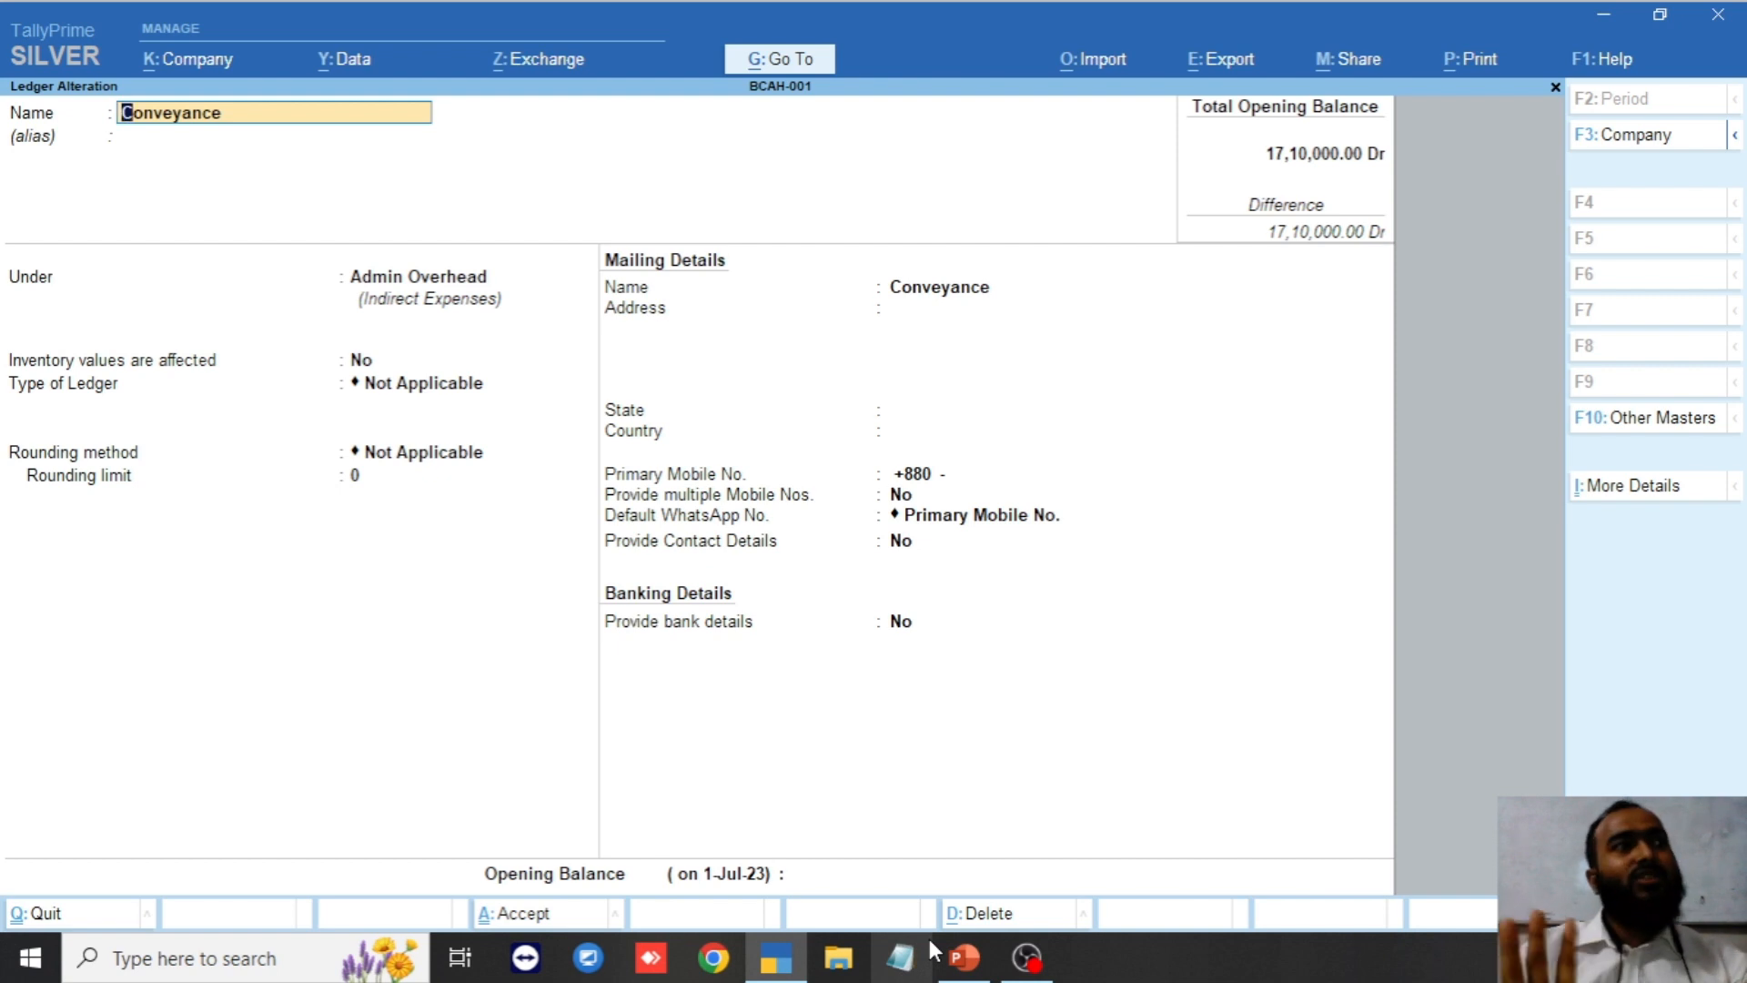
pyautogui.press('BackSpace')
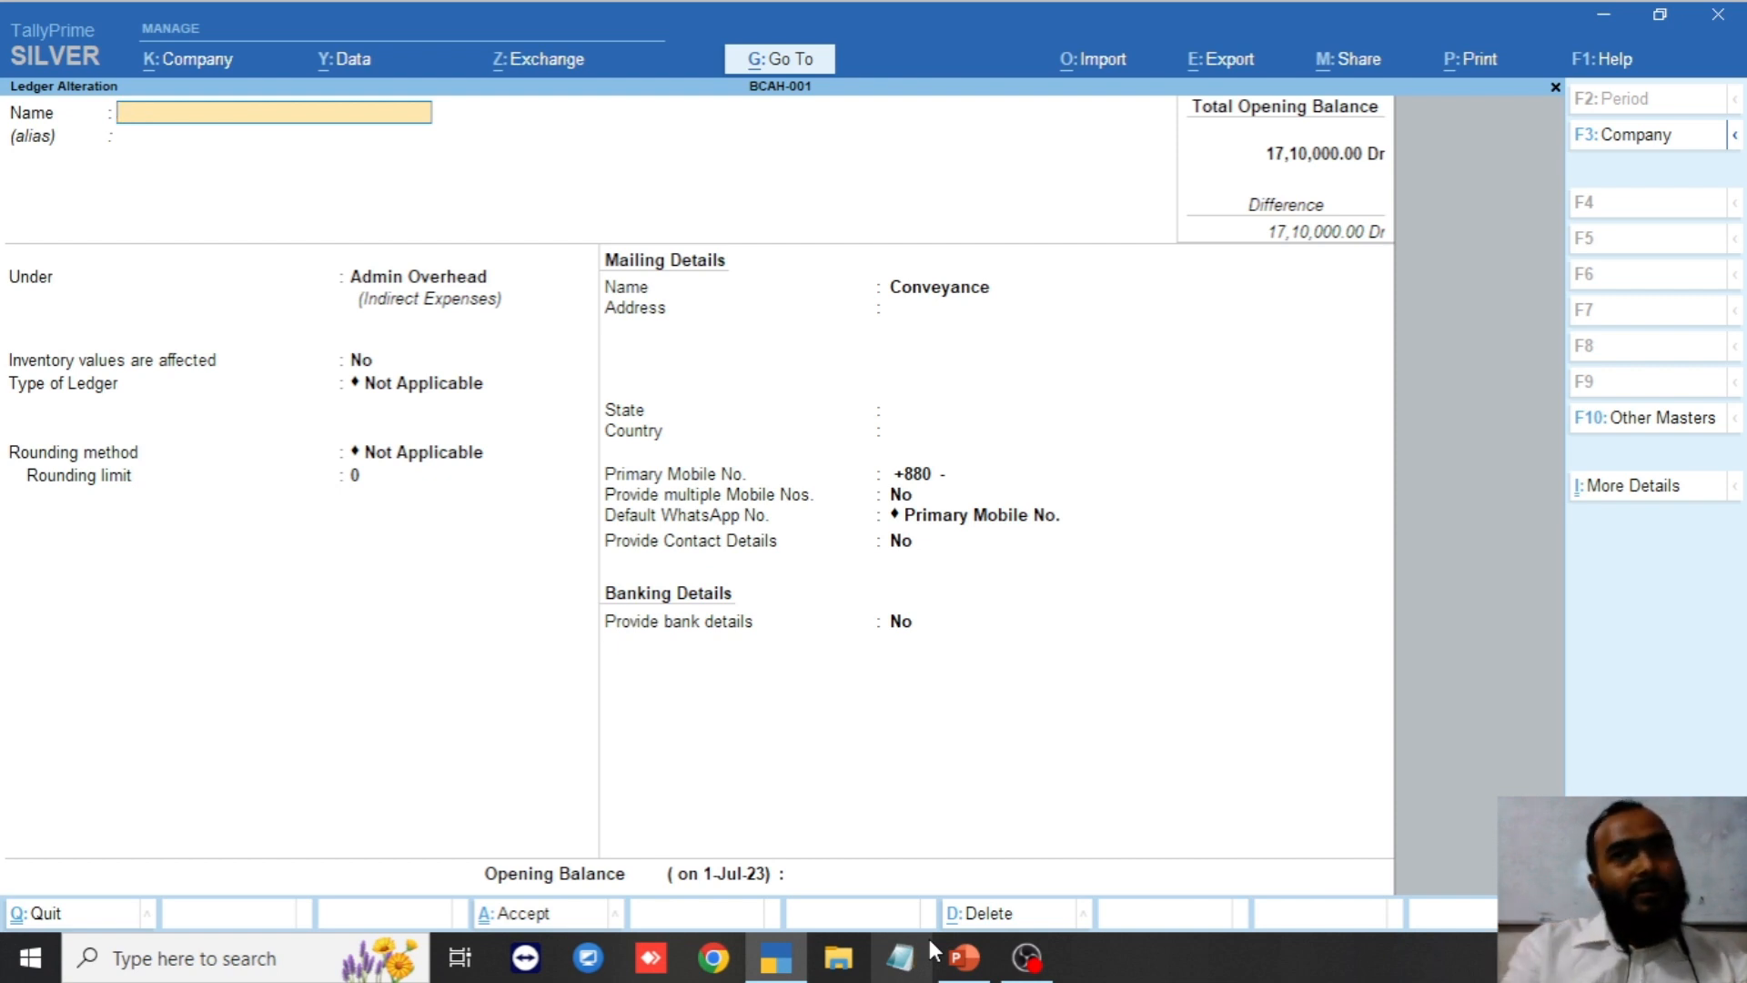
pyautogui.press('Escape')
pyautogui.press('Escape')
pyautogui.press('Escape')
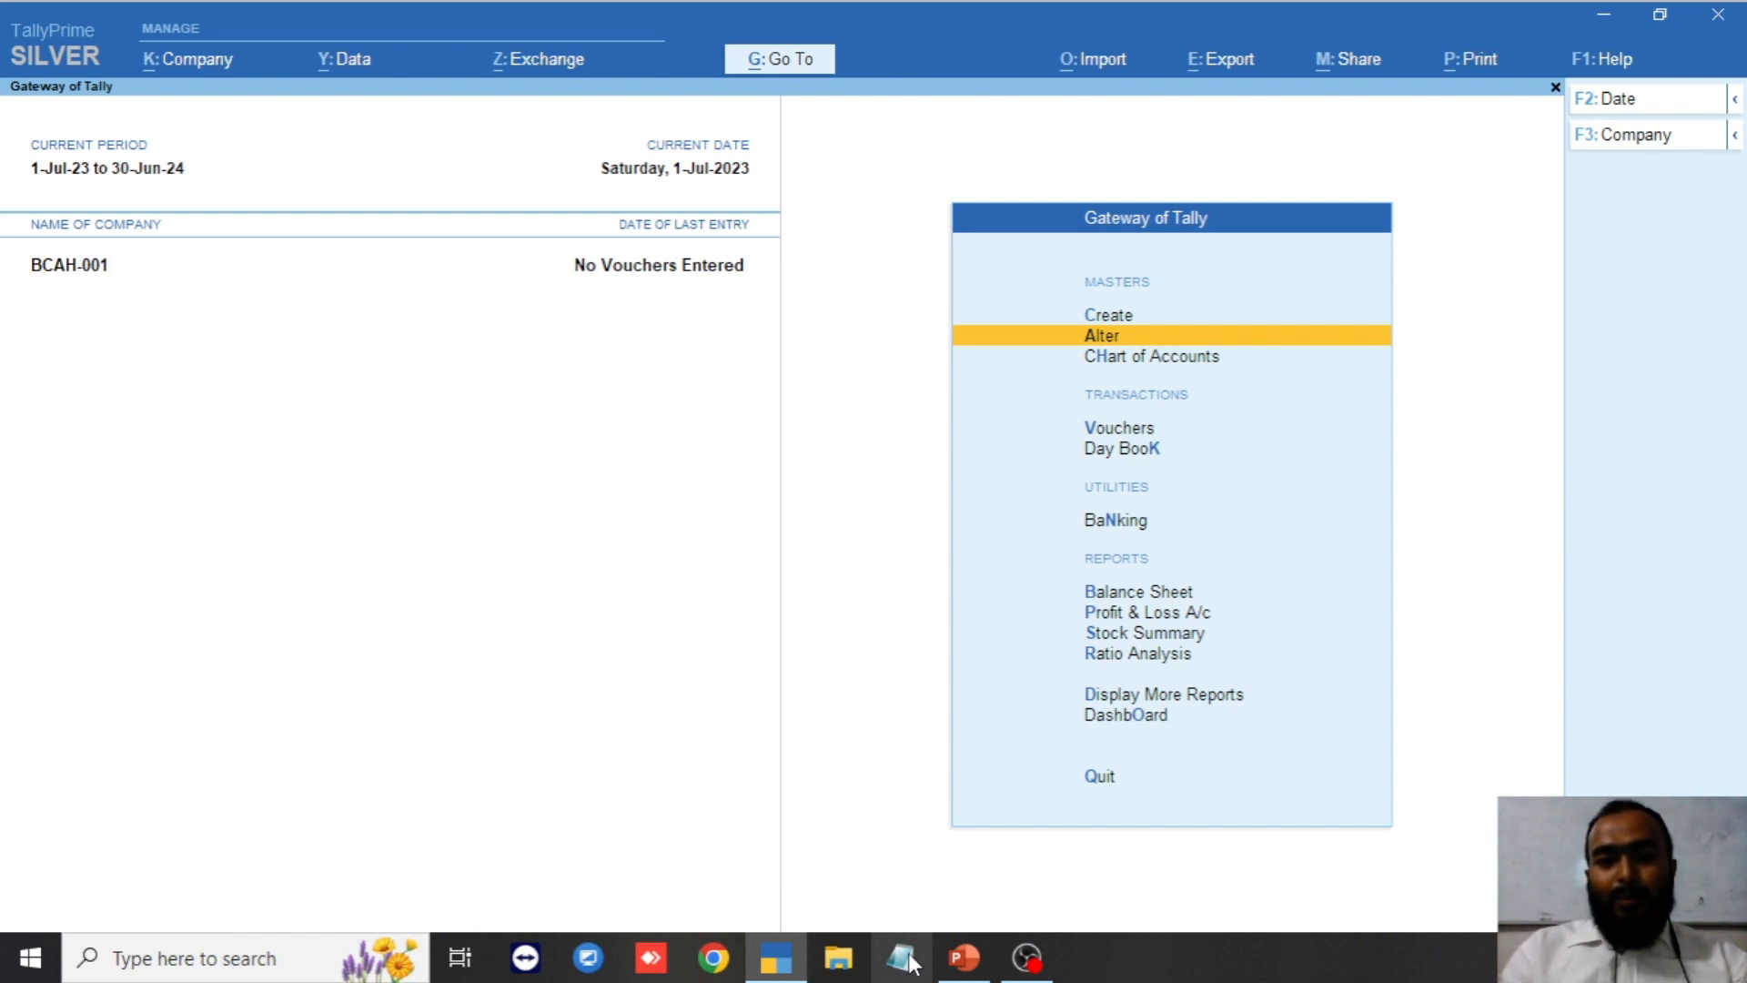
pyautogui.click(960, 966)
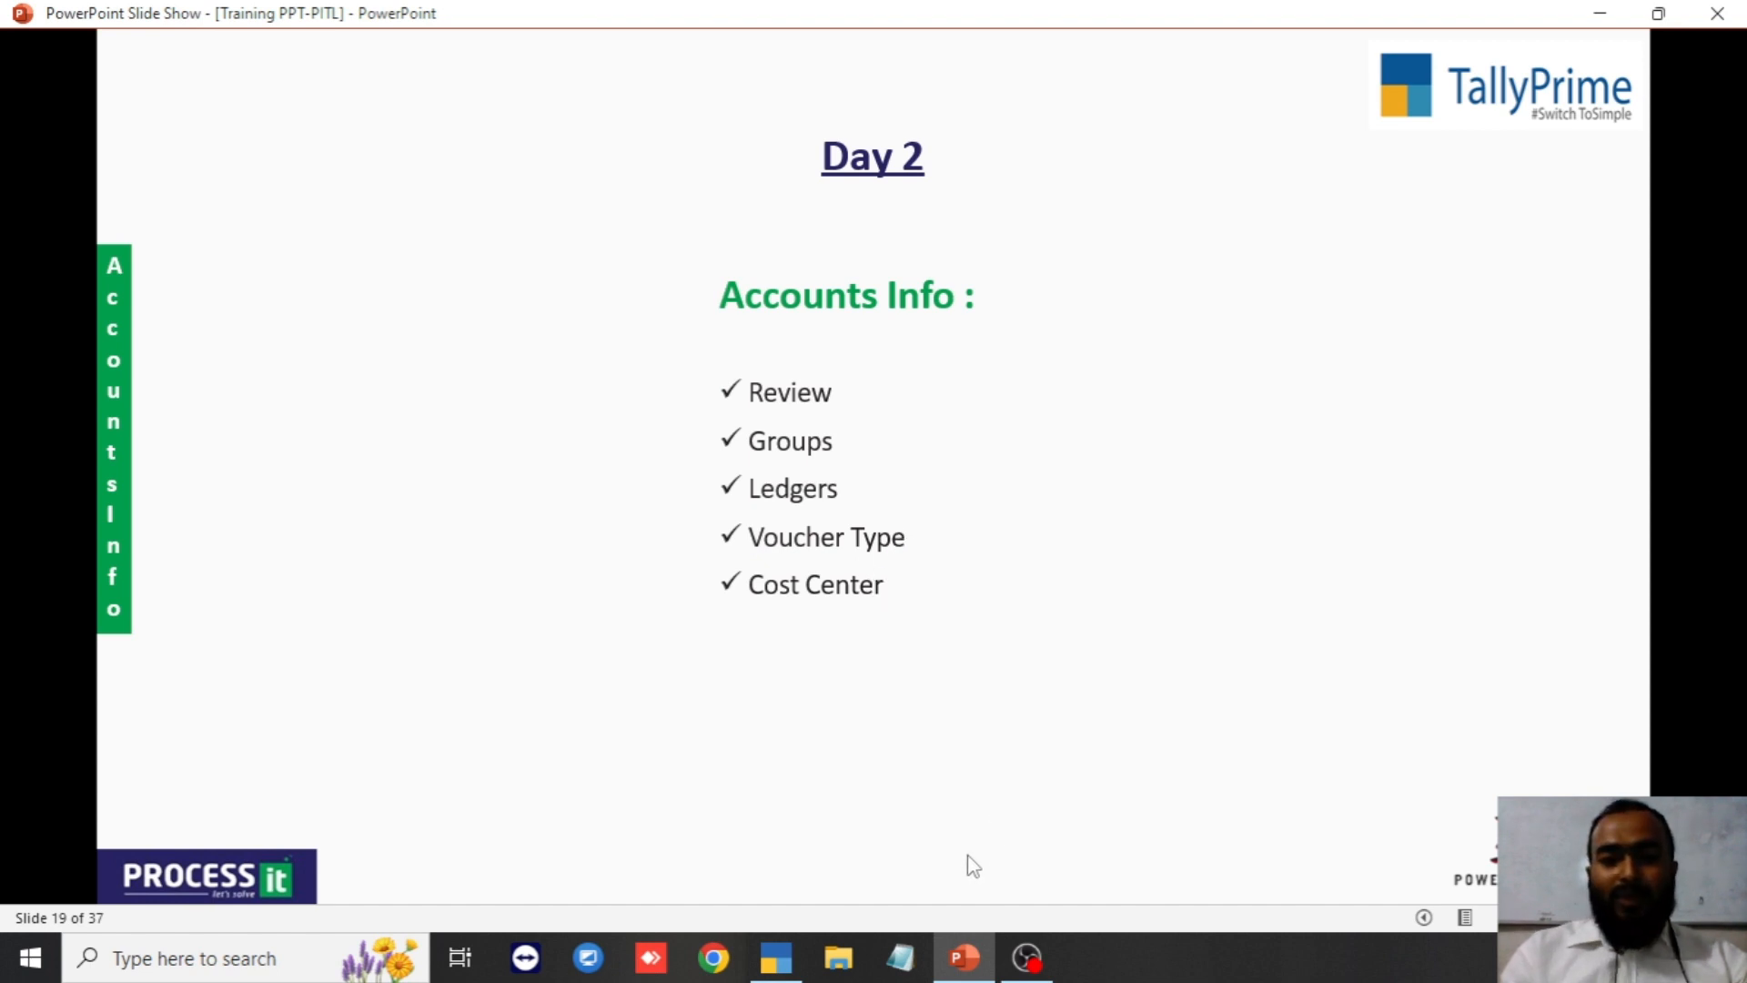
pyautogui.click(776, 966)
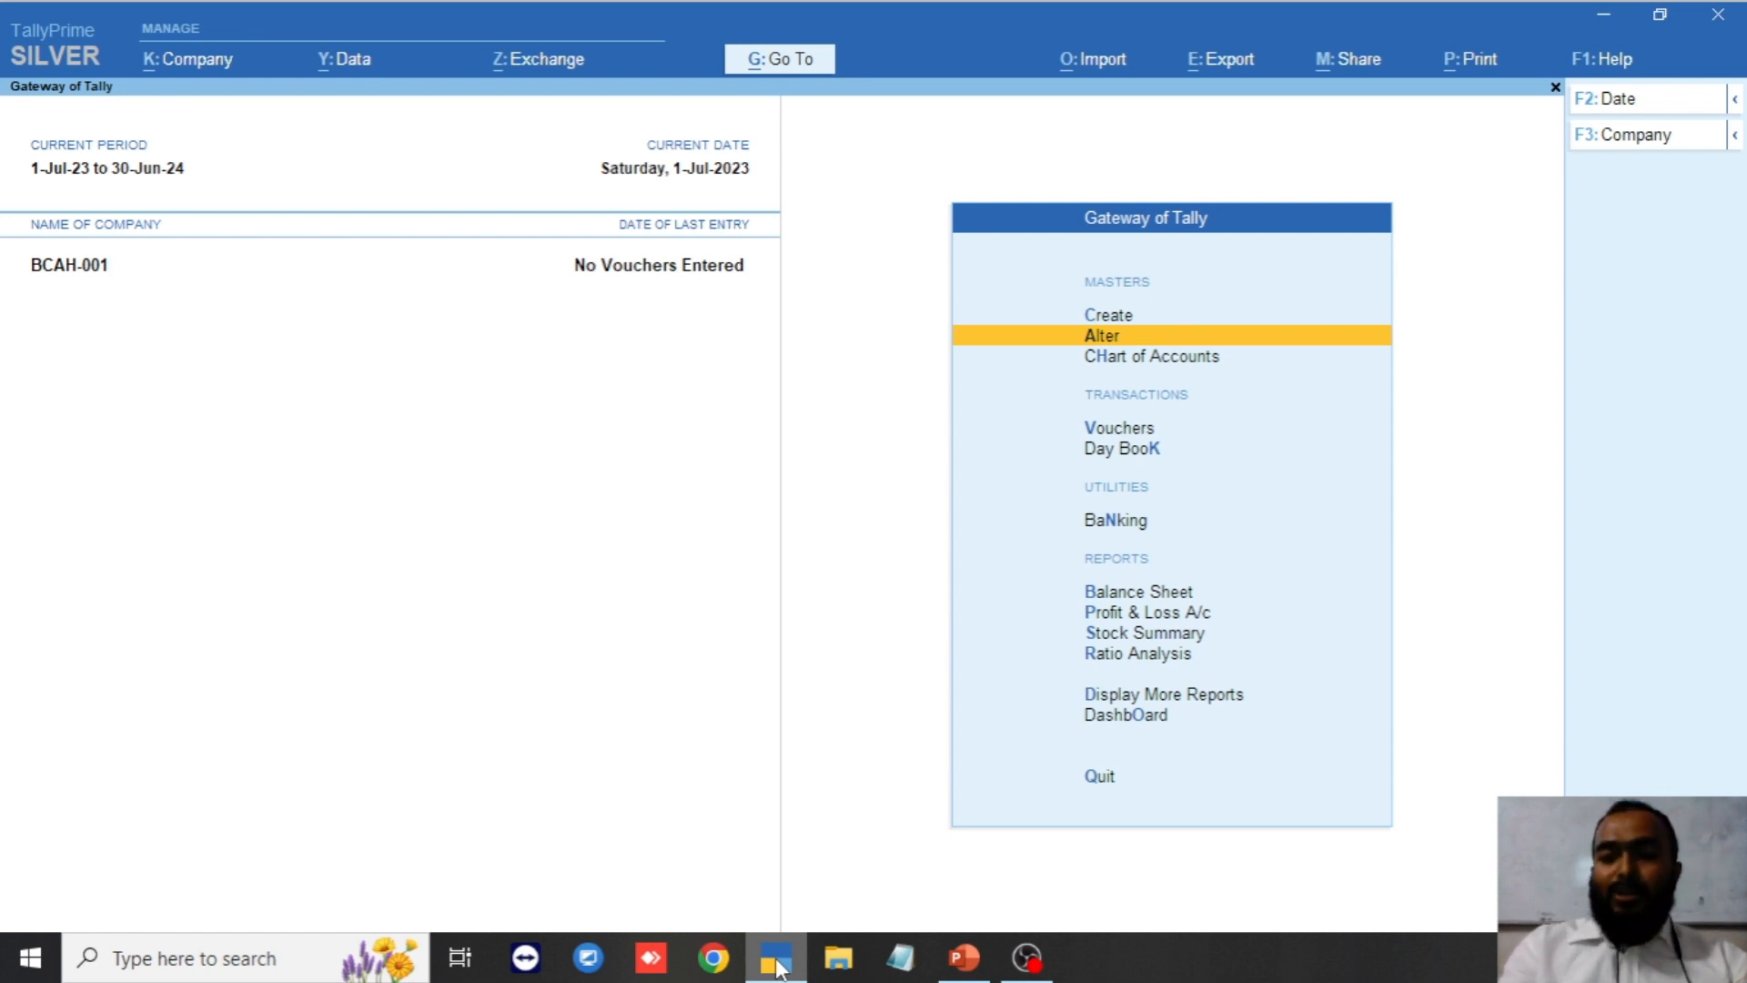
# Open Voucher Types from the Chart of Accounts list of masters.
pyautogui.press('Down')
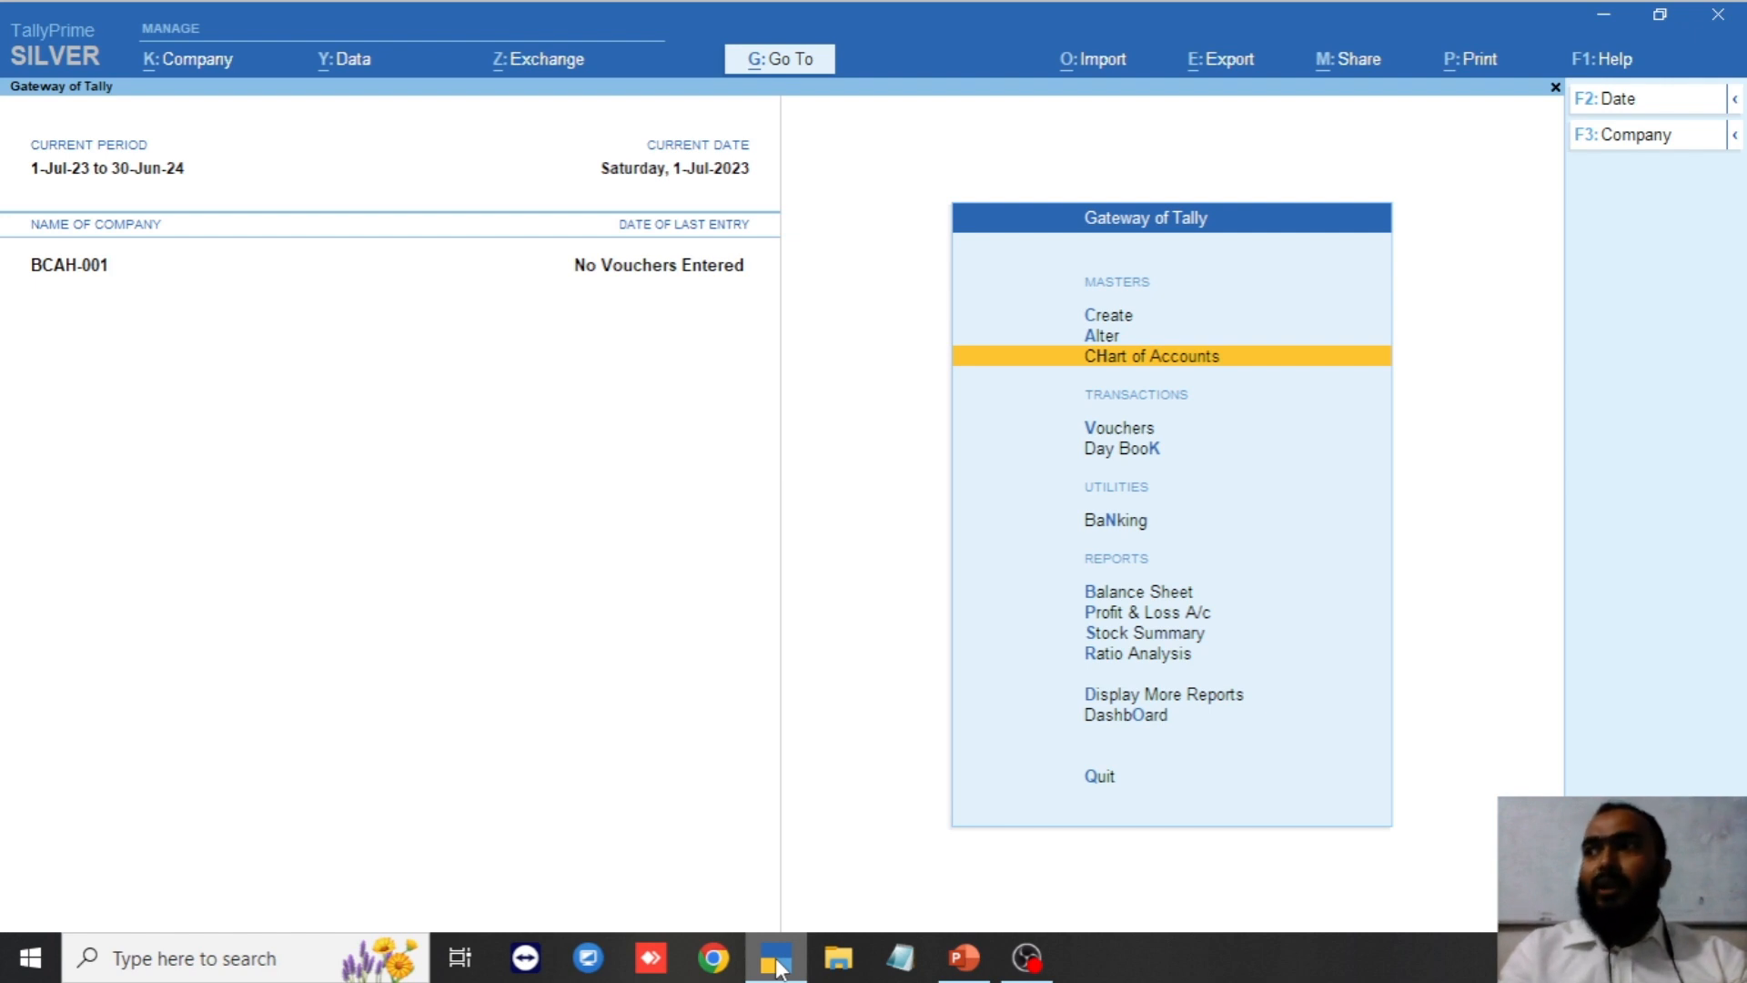
pyautogui.press('Return')
pyautogui.press('Down')
pyautogui.press('Down')
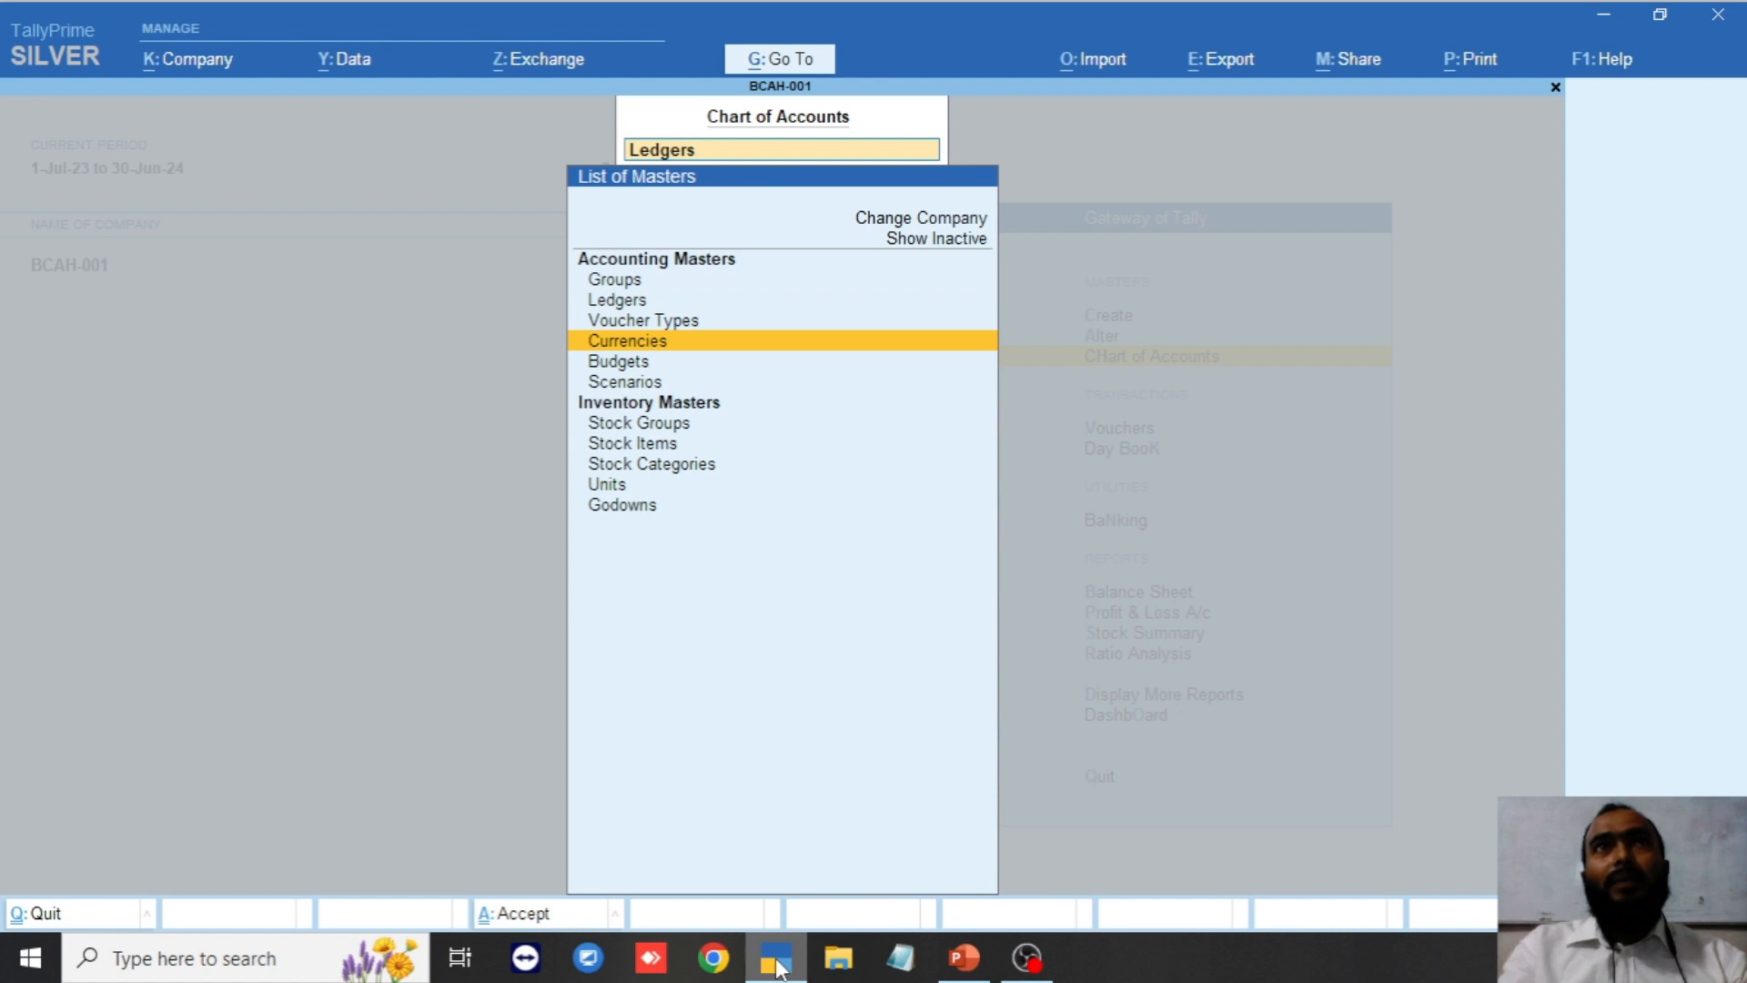
pyautogui.press('Up')
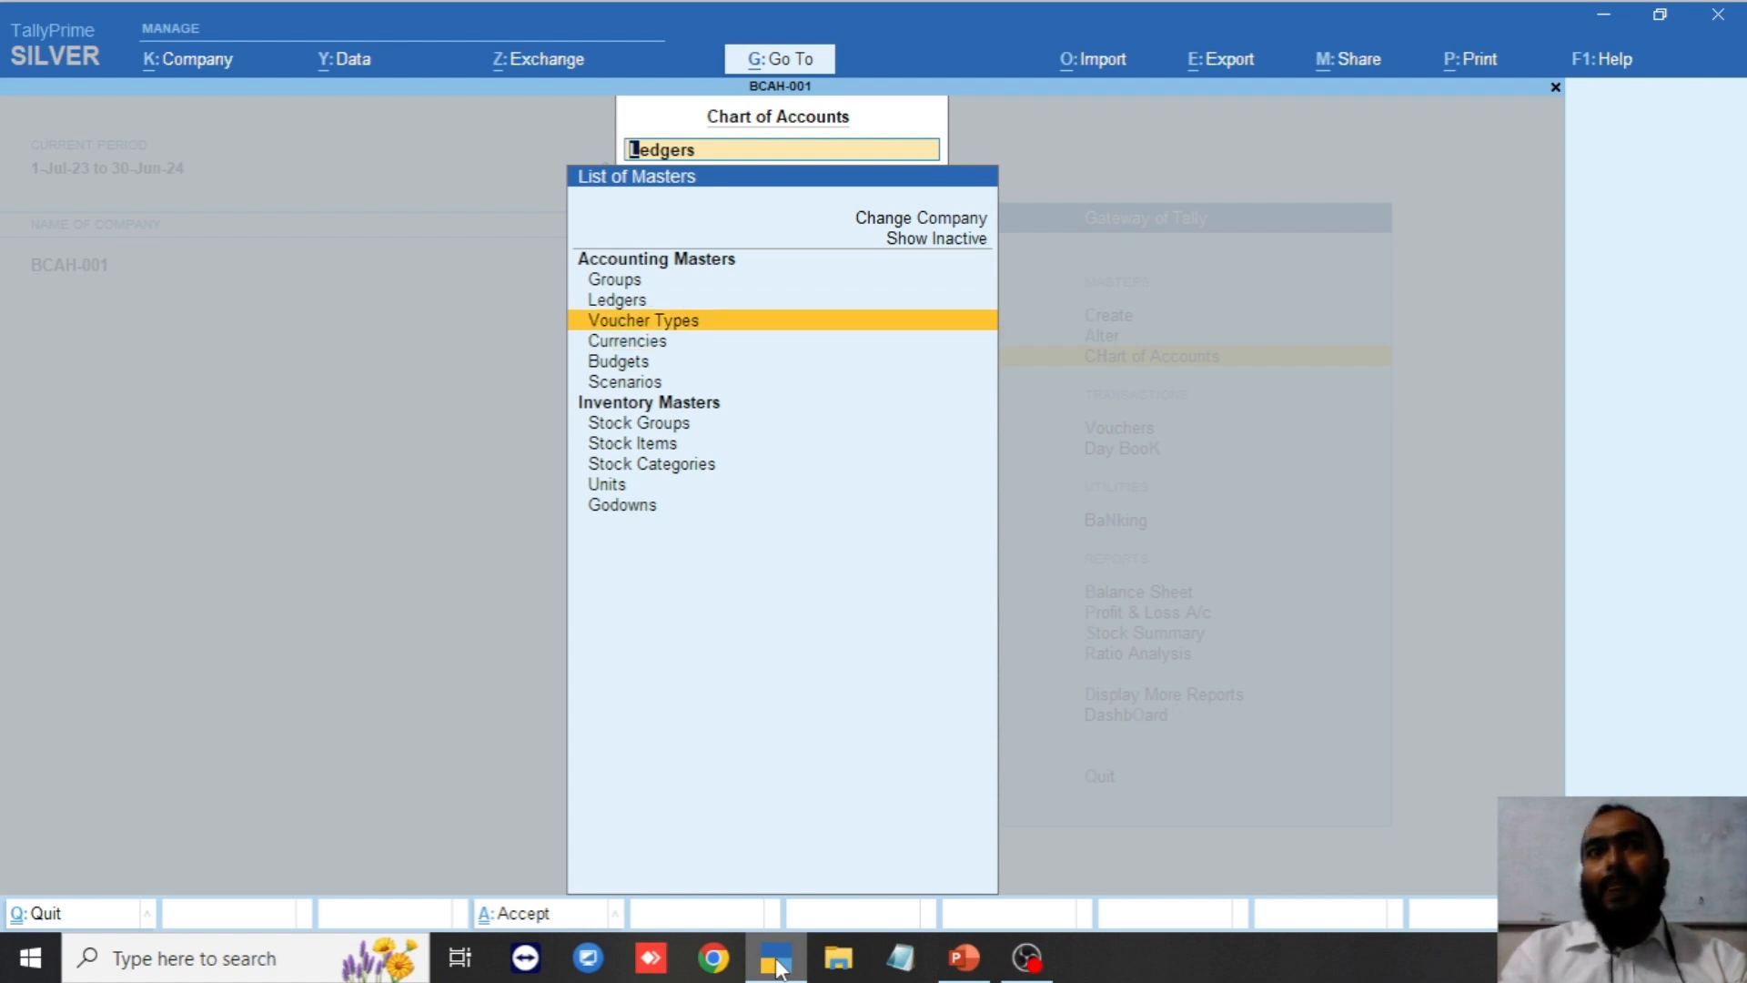
pyautogui.press('Return')
# Browse the 24 voucher types from Attendance through Job Work In Order, Payment, Payroll and Purchase.
pyautogui.press('Down')
pyautogui.press('Down')
pyautogui.press('Down')
pyautogui.press('Down')
pyautogui.press('Down')
pyautogui.press('Down')
pyautogui.press('Down')
pyautogui.press('Down')
pyautogui.press('Down')
pyautogui.press('Down')
pyautogui.press('Down')
pyautogui.press('Down')
pyautogui.press('Down')
pyautogui.press('Down')
pyautogui.press('Down')
pyautogui.press('Down')
pyautogui.press('Down')
pyautogui.press('Down')
pyautogui.press('Down')
pyautogui.press('Down')
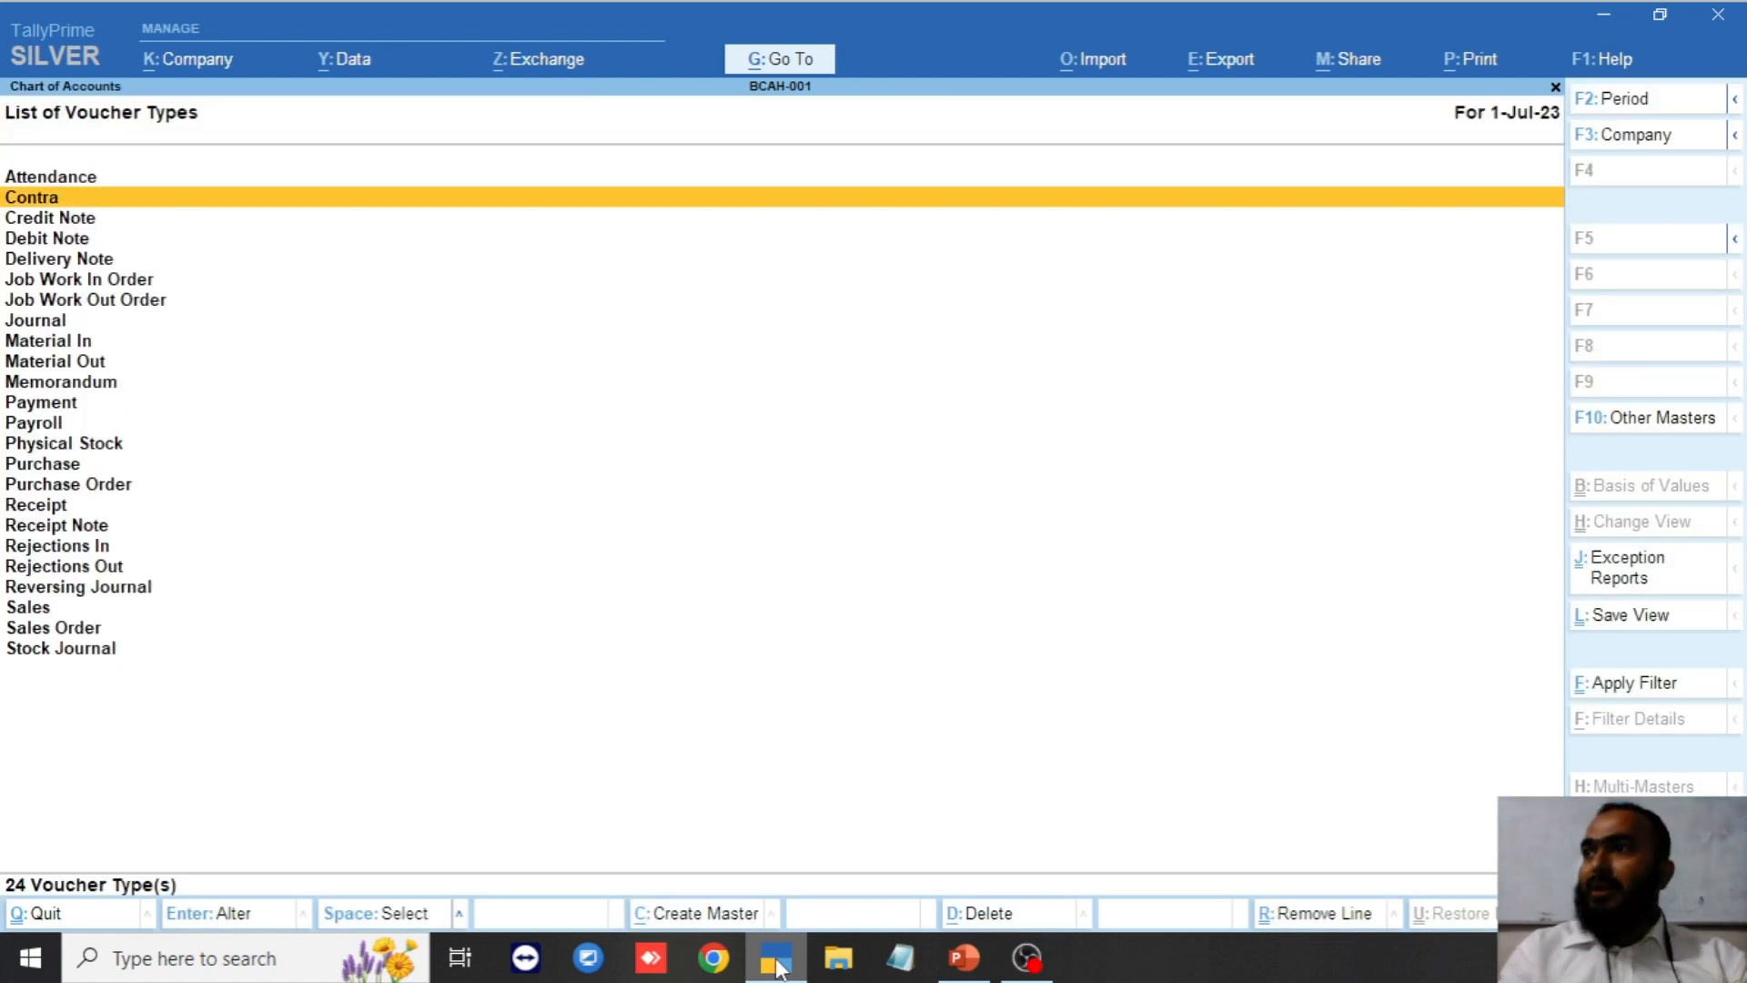
pyautogui.press('Up')
pyautogui.press('Up')
pyautogui.press('Up')
pyautogui.press('Up')
pyautogui.press('Up')
pyautogui.press('Up')
pyautogui.press('Up')
pyautogui.press('Up')
pyautogui.press('Up')
pyautogui.press('Up')
pyautogui.press('Up')
pyautogui.press('Up')
pyautogui.press('Up')
pyautogui.press('Up')
pyautogui.press('Up')
pyautogui.press('Up')
pyautogui.press('Up')
pyautogui.press('Up')
pyautogui.press('Up')
pyautogui.press('Up')
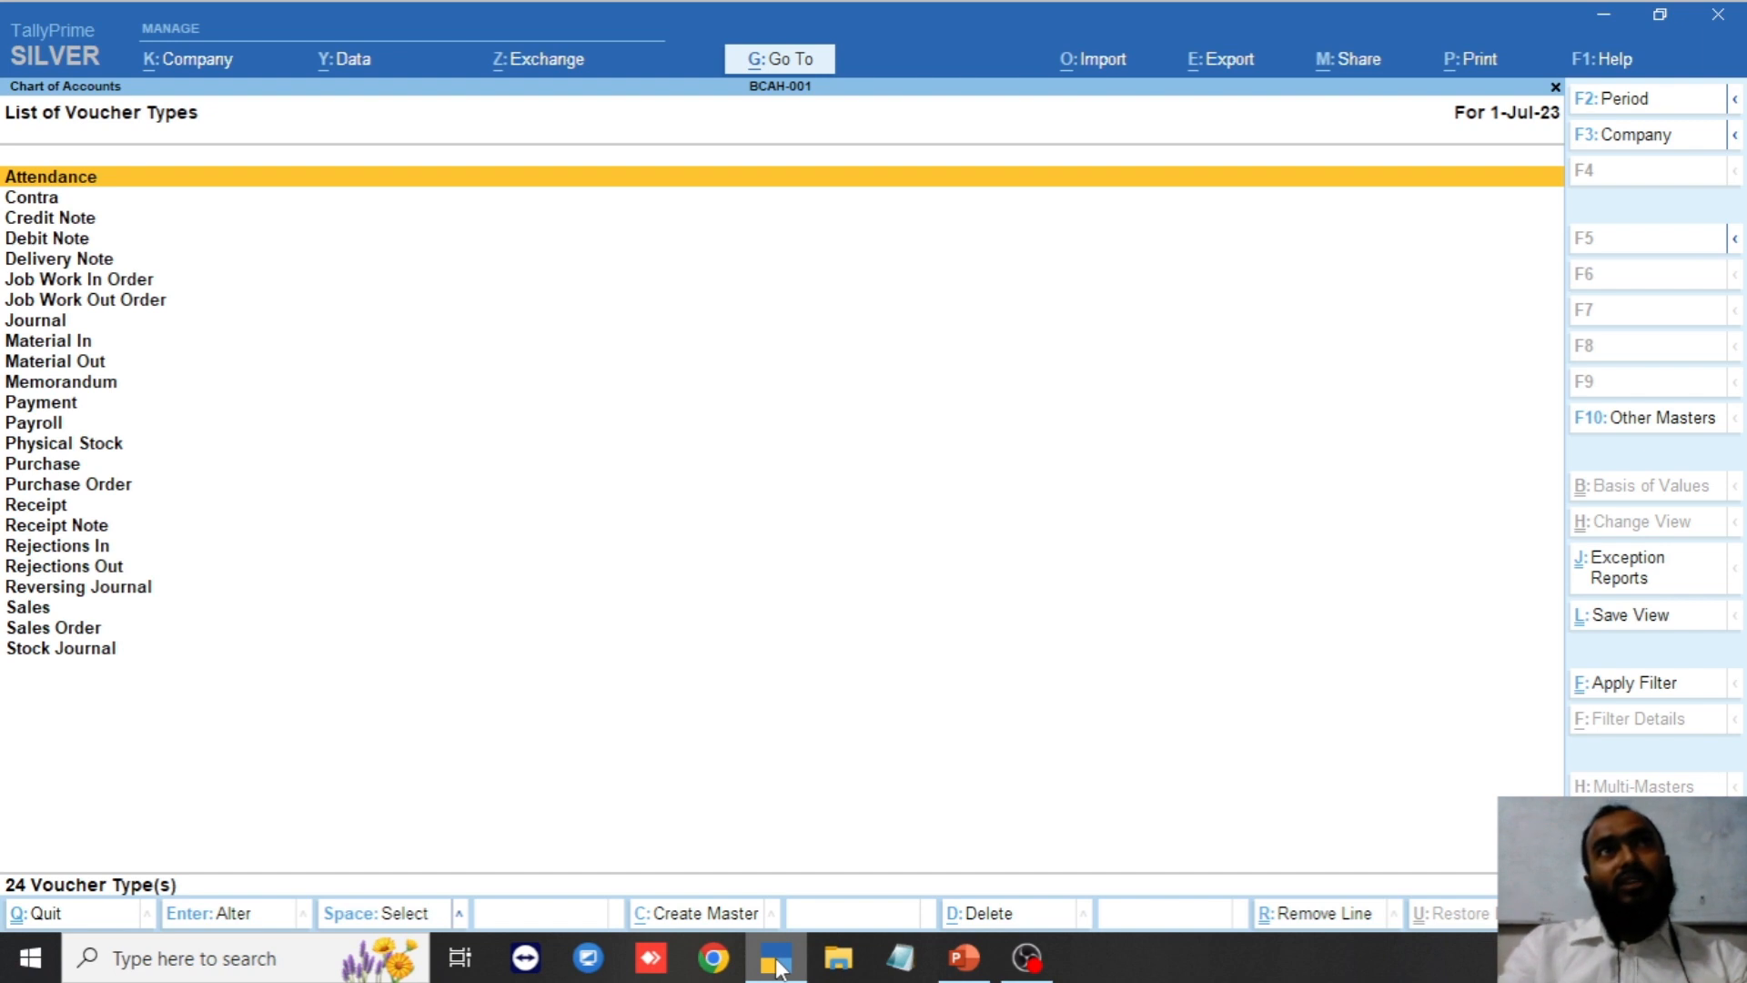
pyautogui.press('Down')
pyautogui.press('Down')
pyautogui.press('Down')
pyautogui.press('Down')
pyautogui.press('Down')
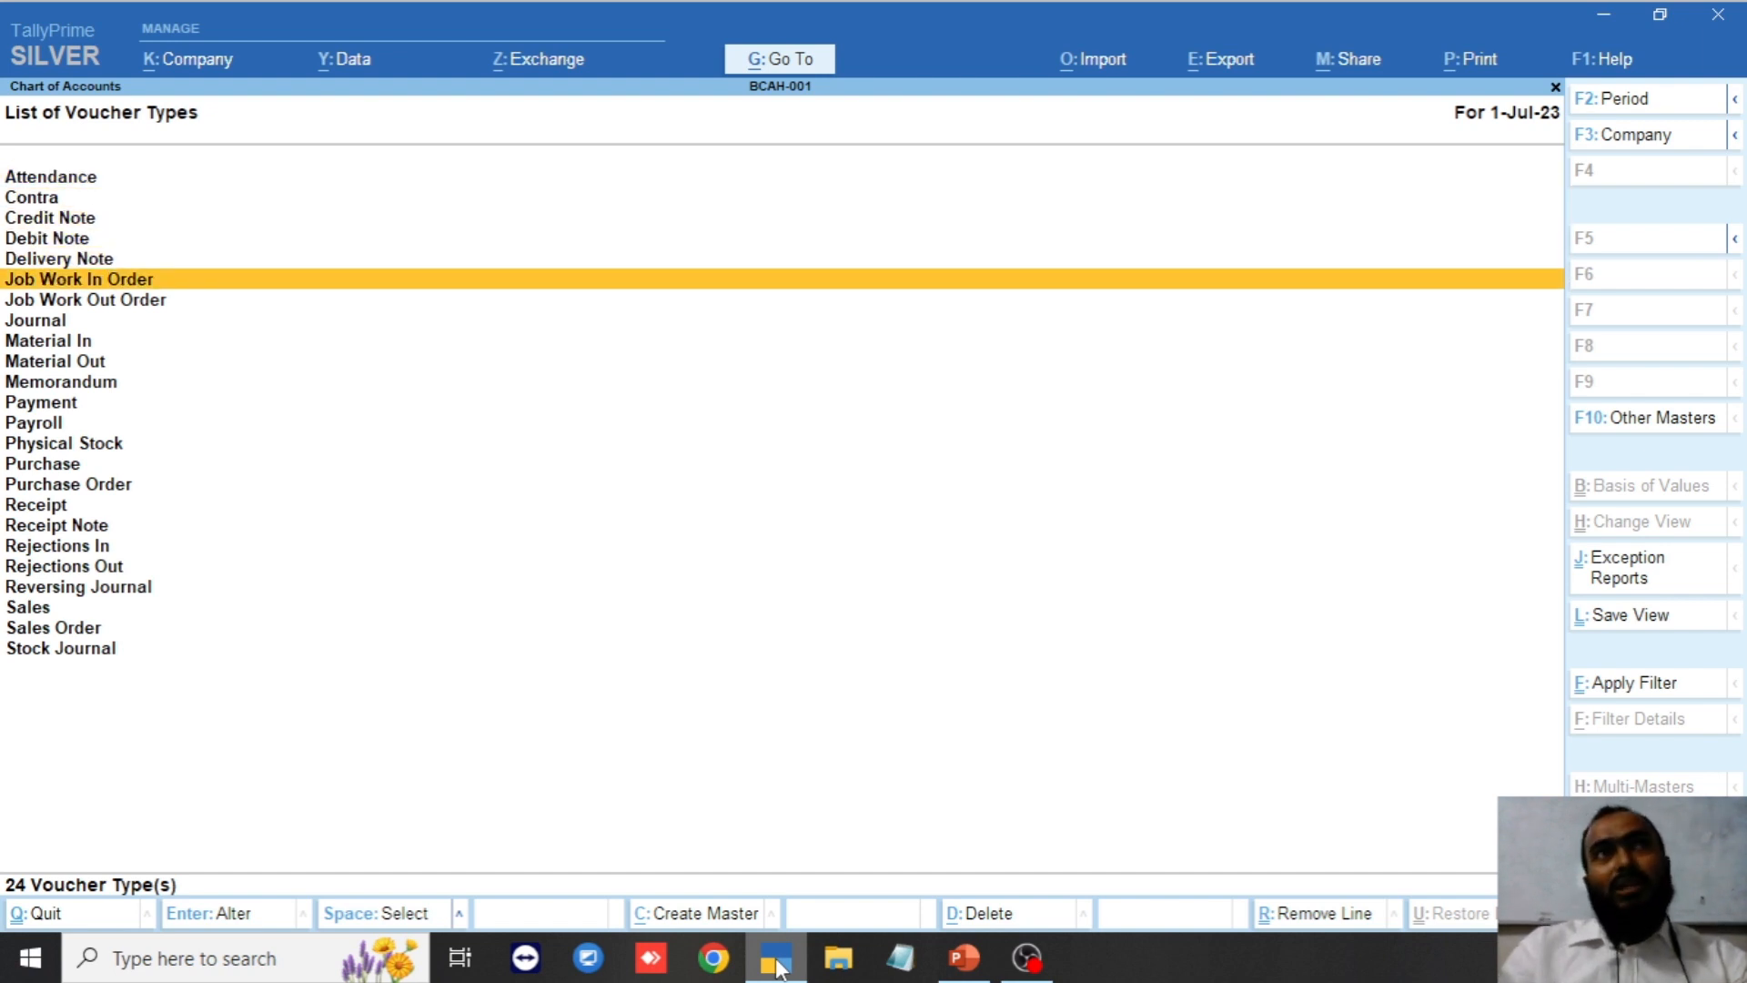
pyautogui.press('Down')
pyautogui.press('Down')
pyautogui.press('Down')
pyautogui.press('Down')
pyautogui.press('Down')
pyautogui.press('Down')
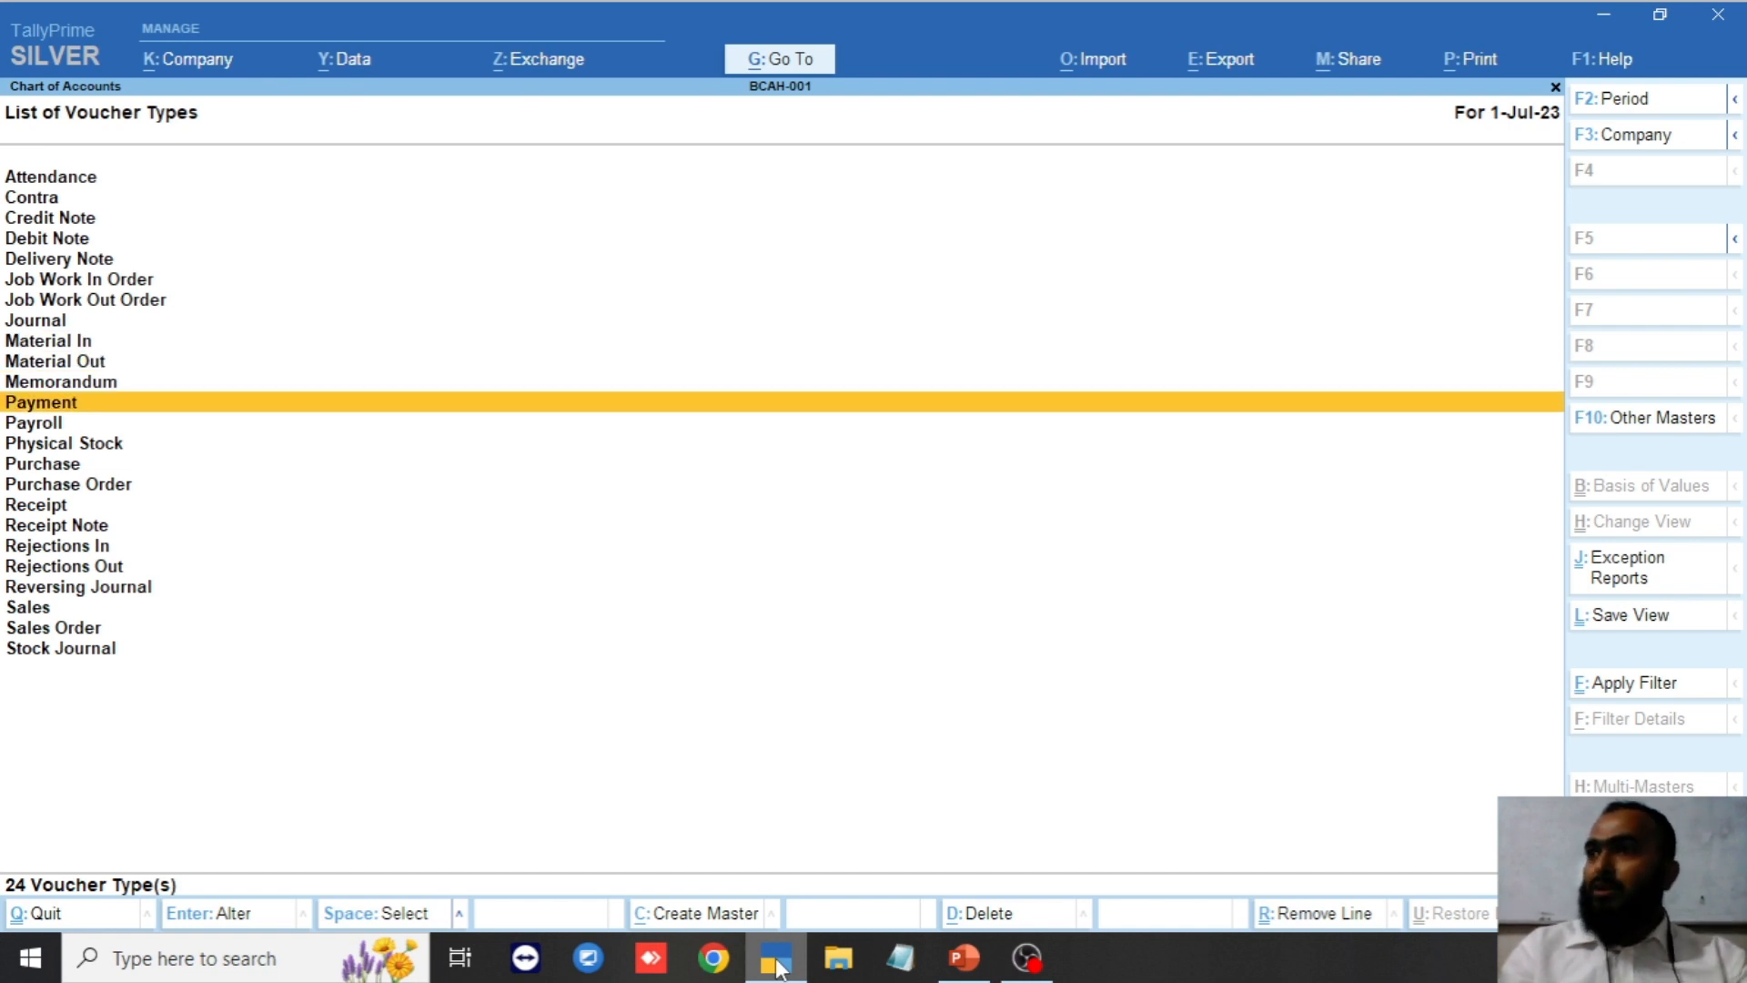
pyautogui.press('Down')
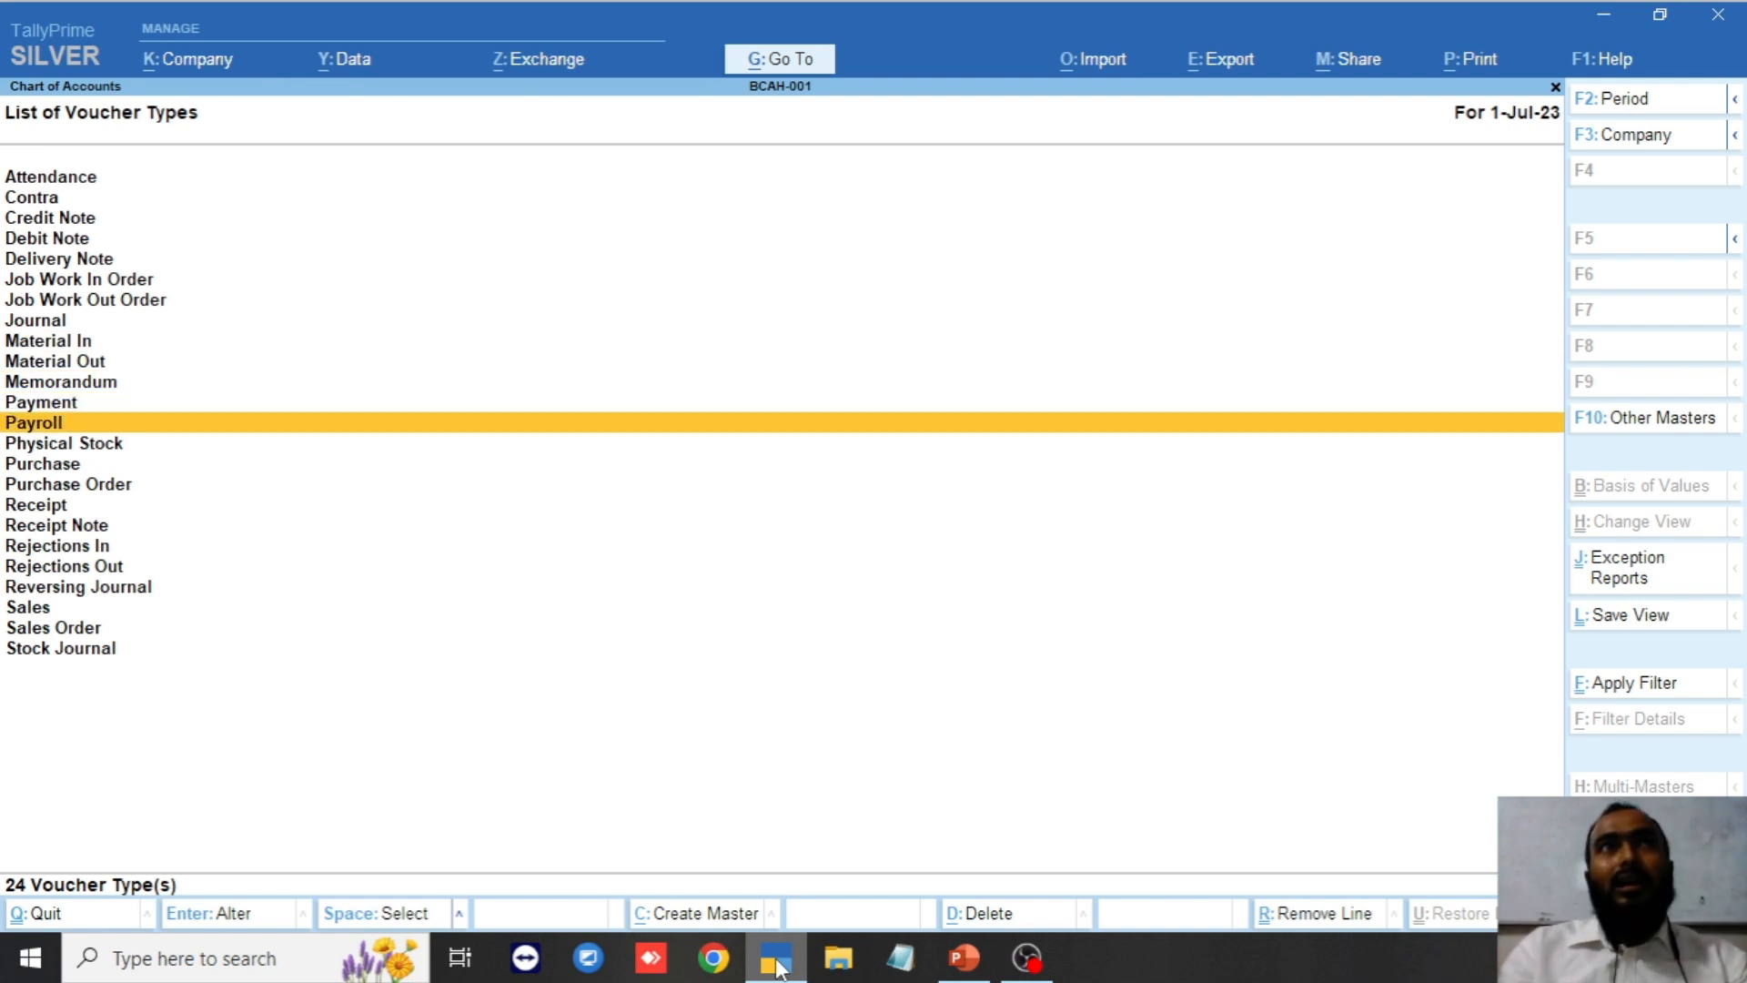
pyautogui.press('Down')
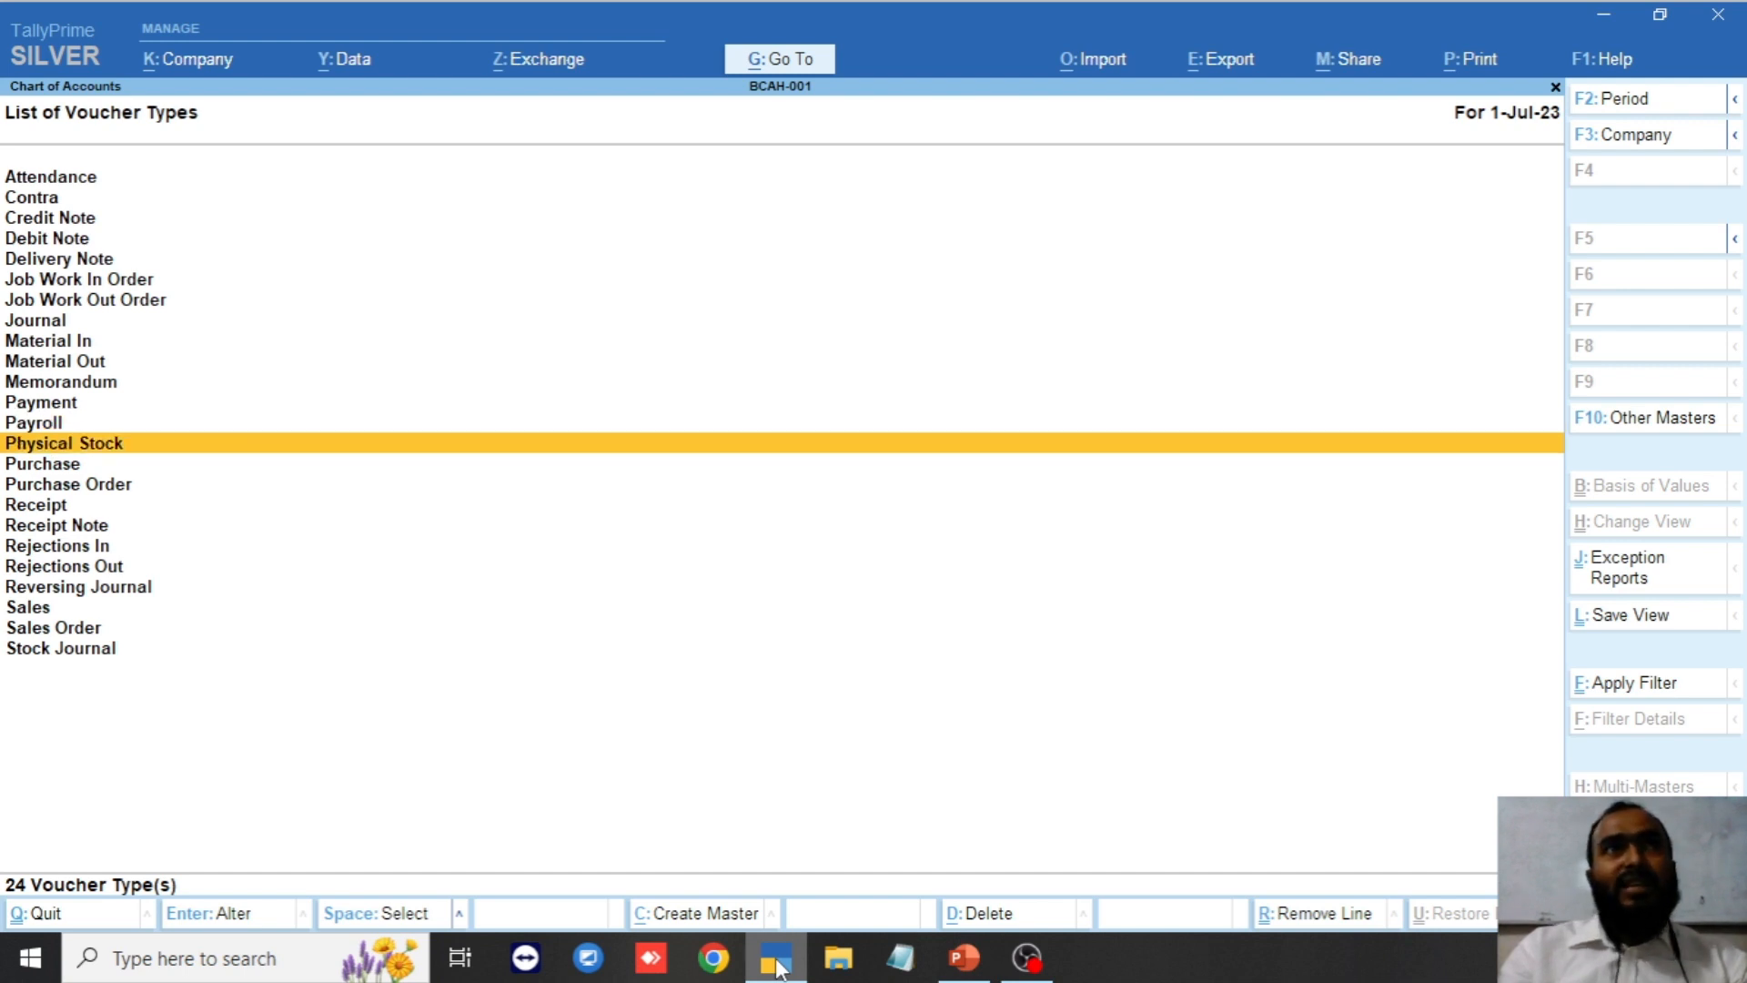
pyautogui.press('Down')
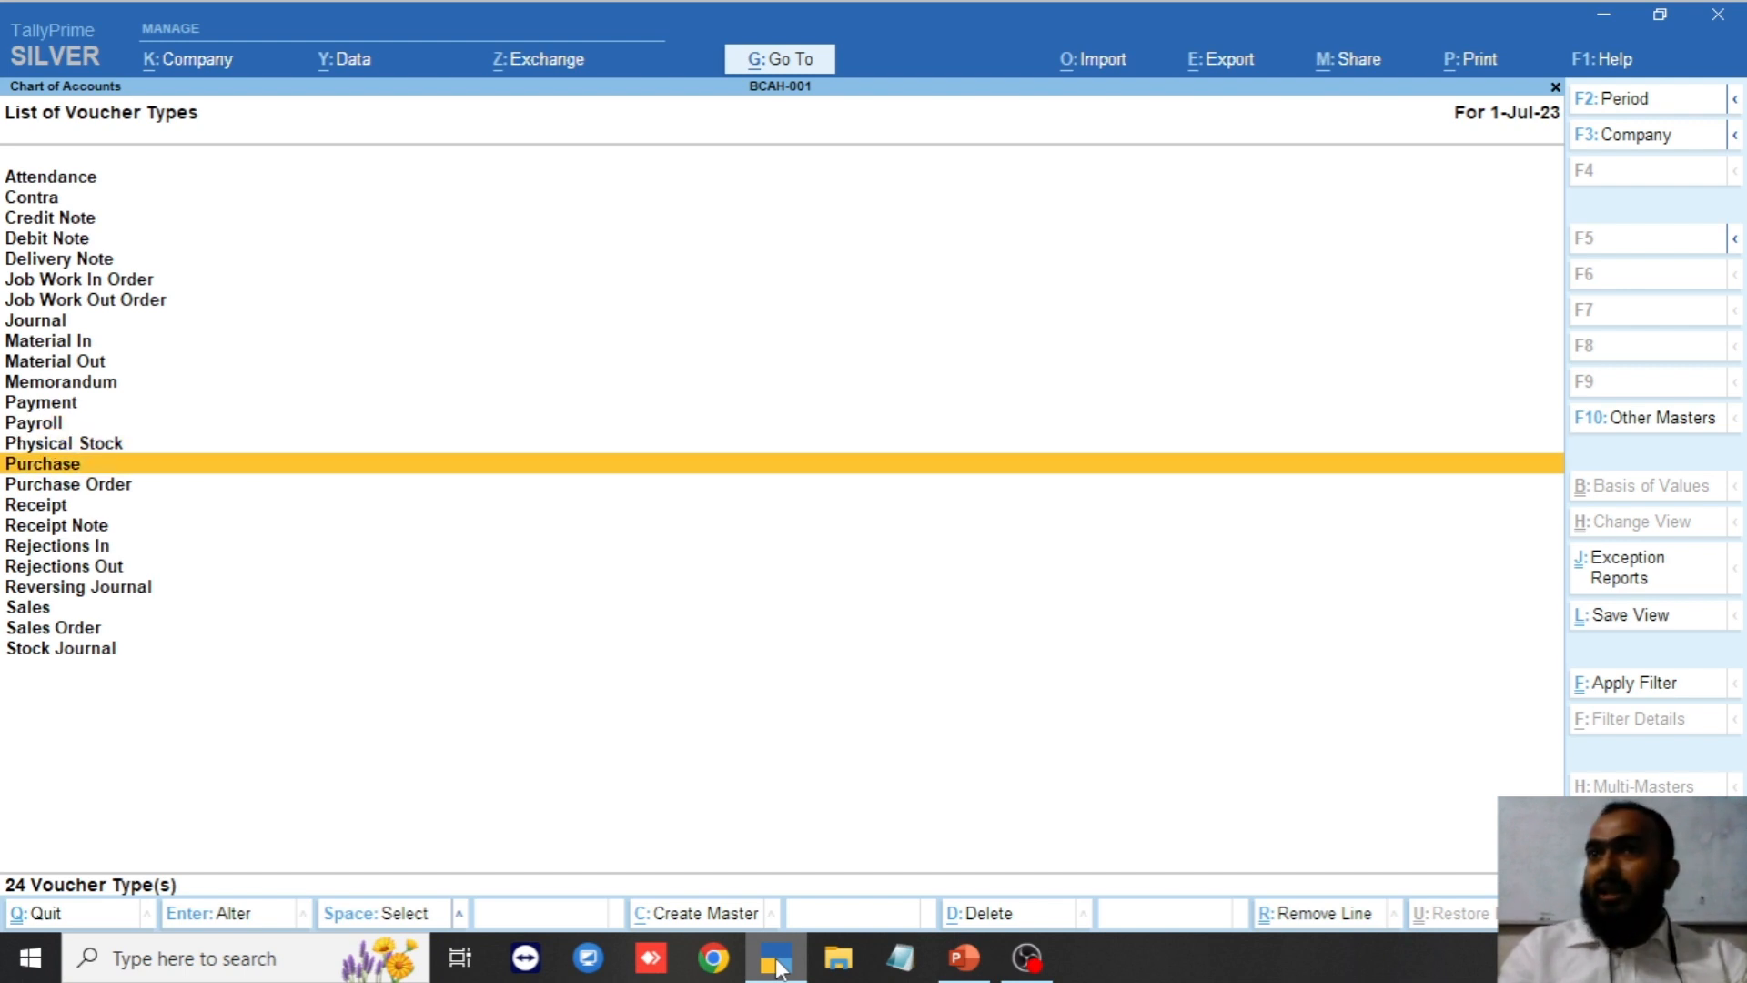
pyautogui.press('Up')
pyautogui.press('Up')
pyautogui.press('Up')
pyautogui.press('Up')
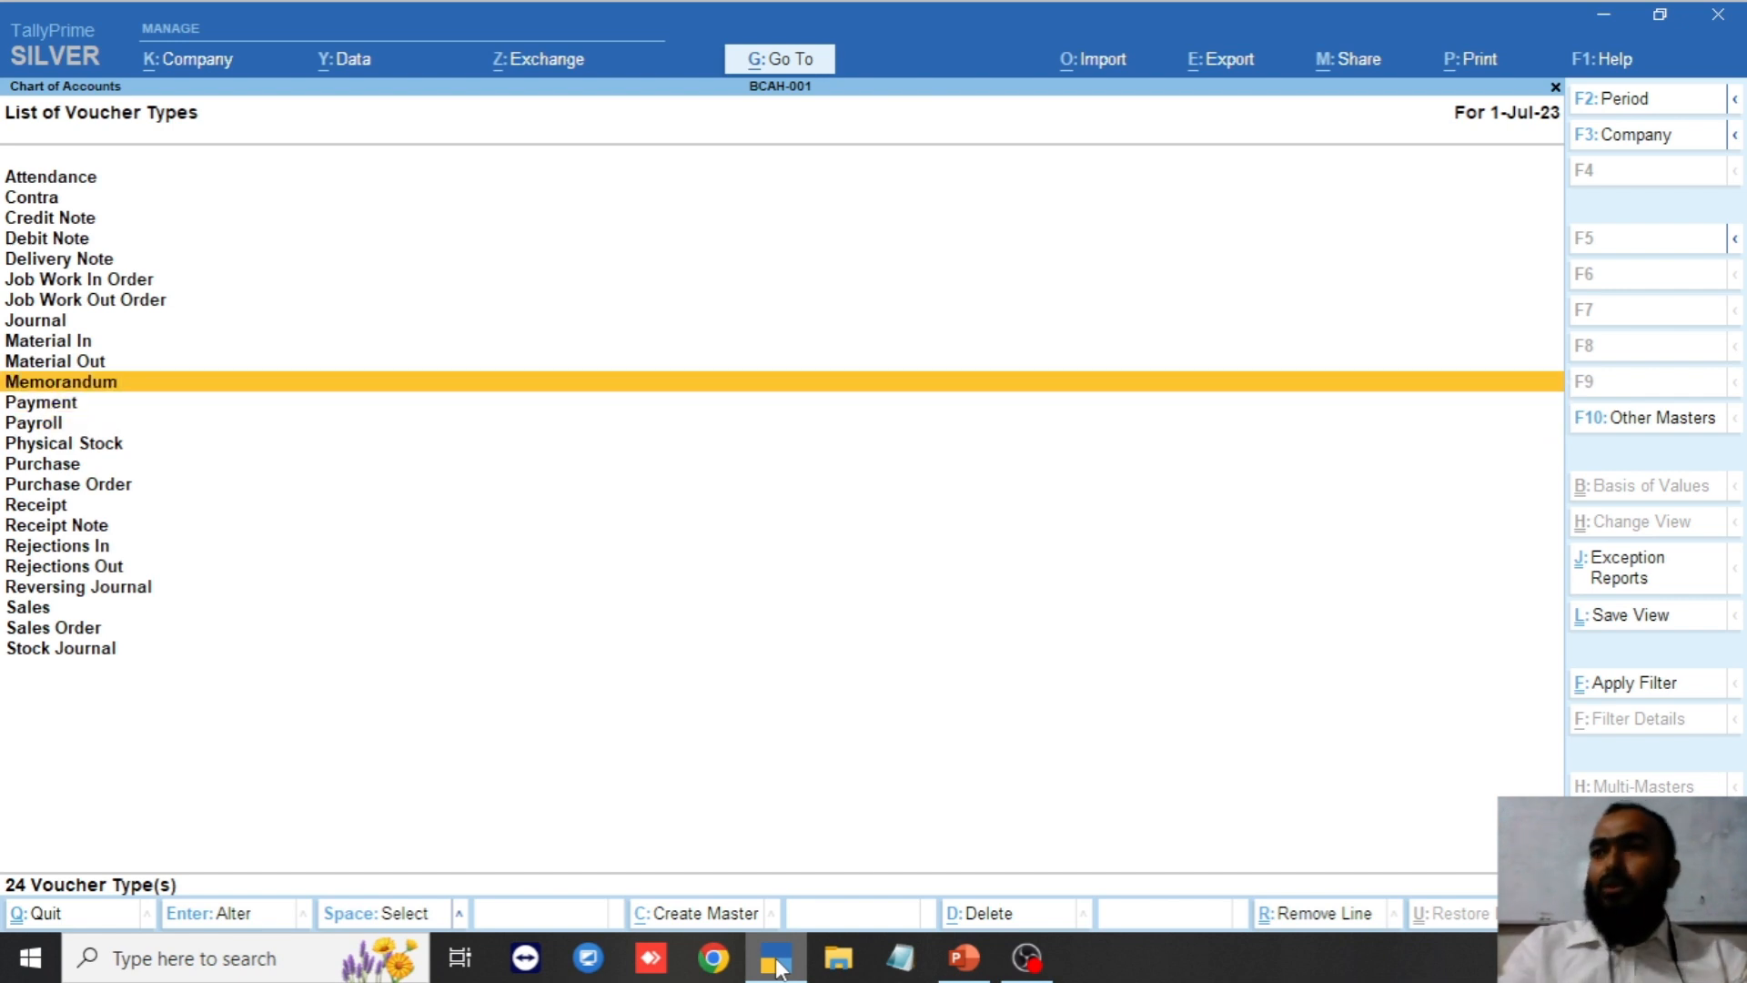
pyautogui.press('Down')
pyautogui.press('Down')
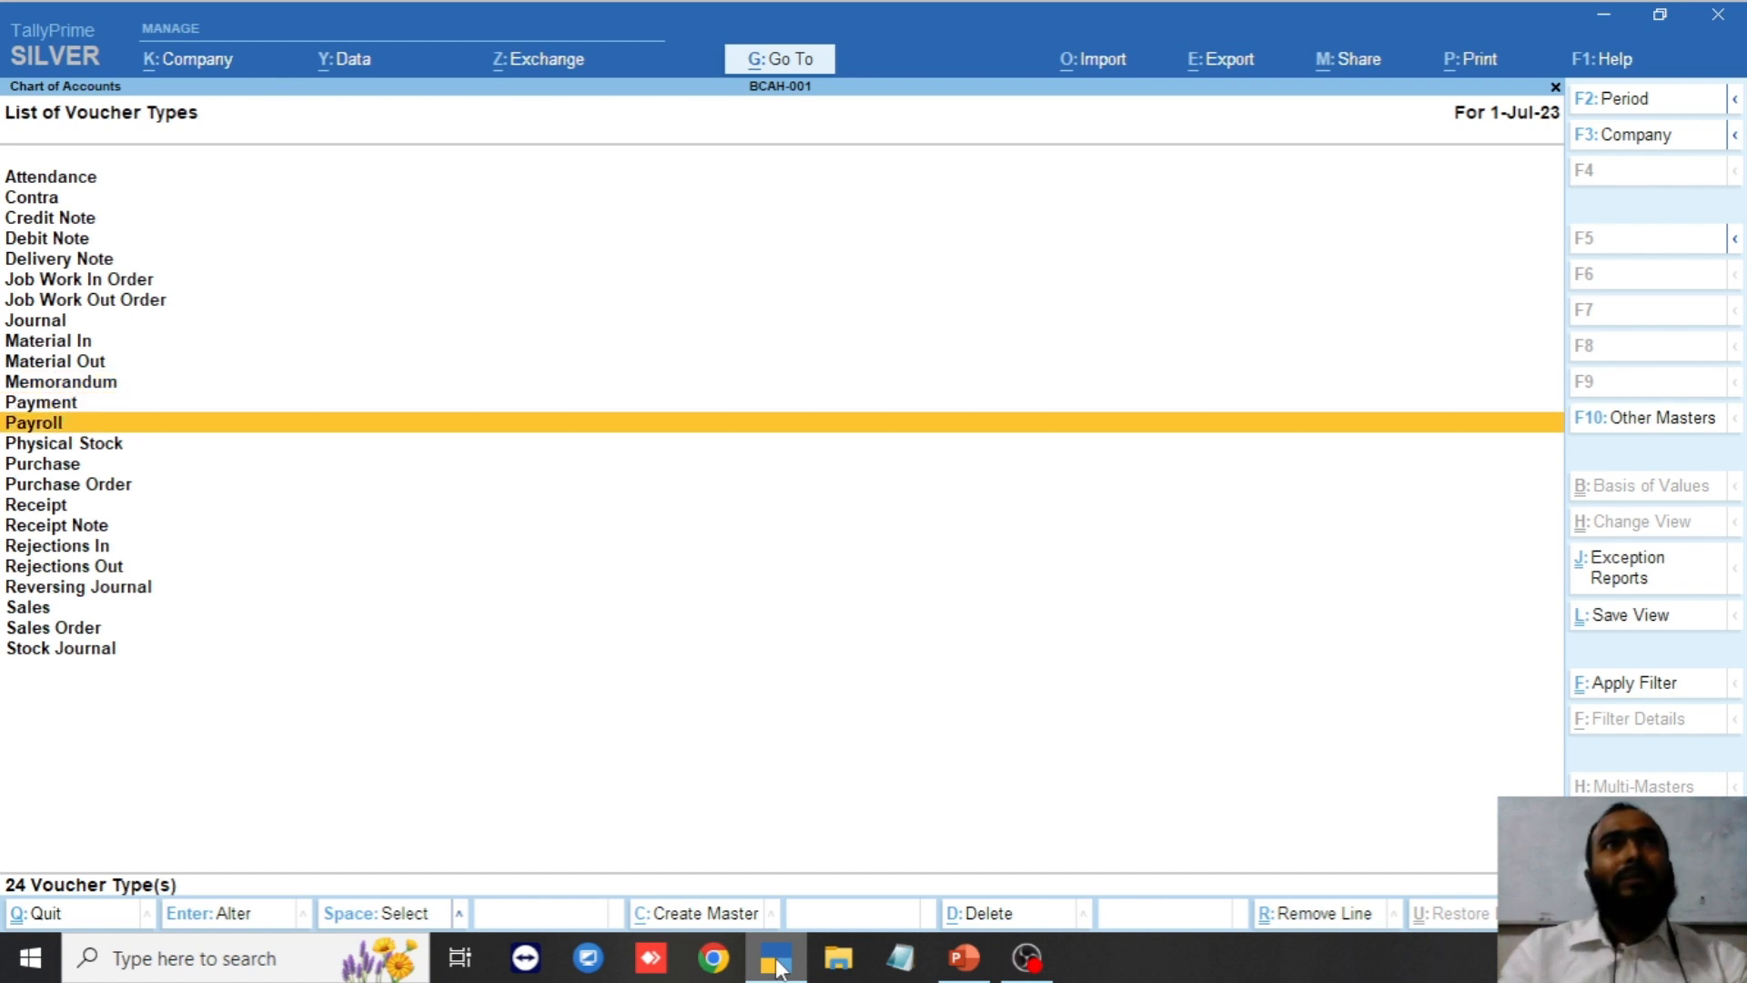
# Review the voucher types back up to Payment, then close the list to the Gateway of Tally.
pyautogui.press('Up')
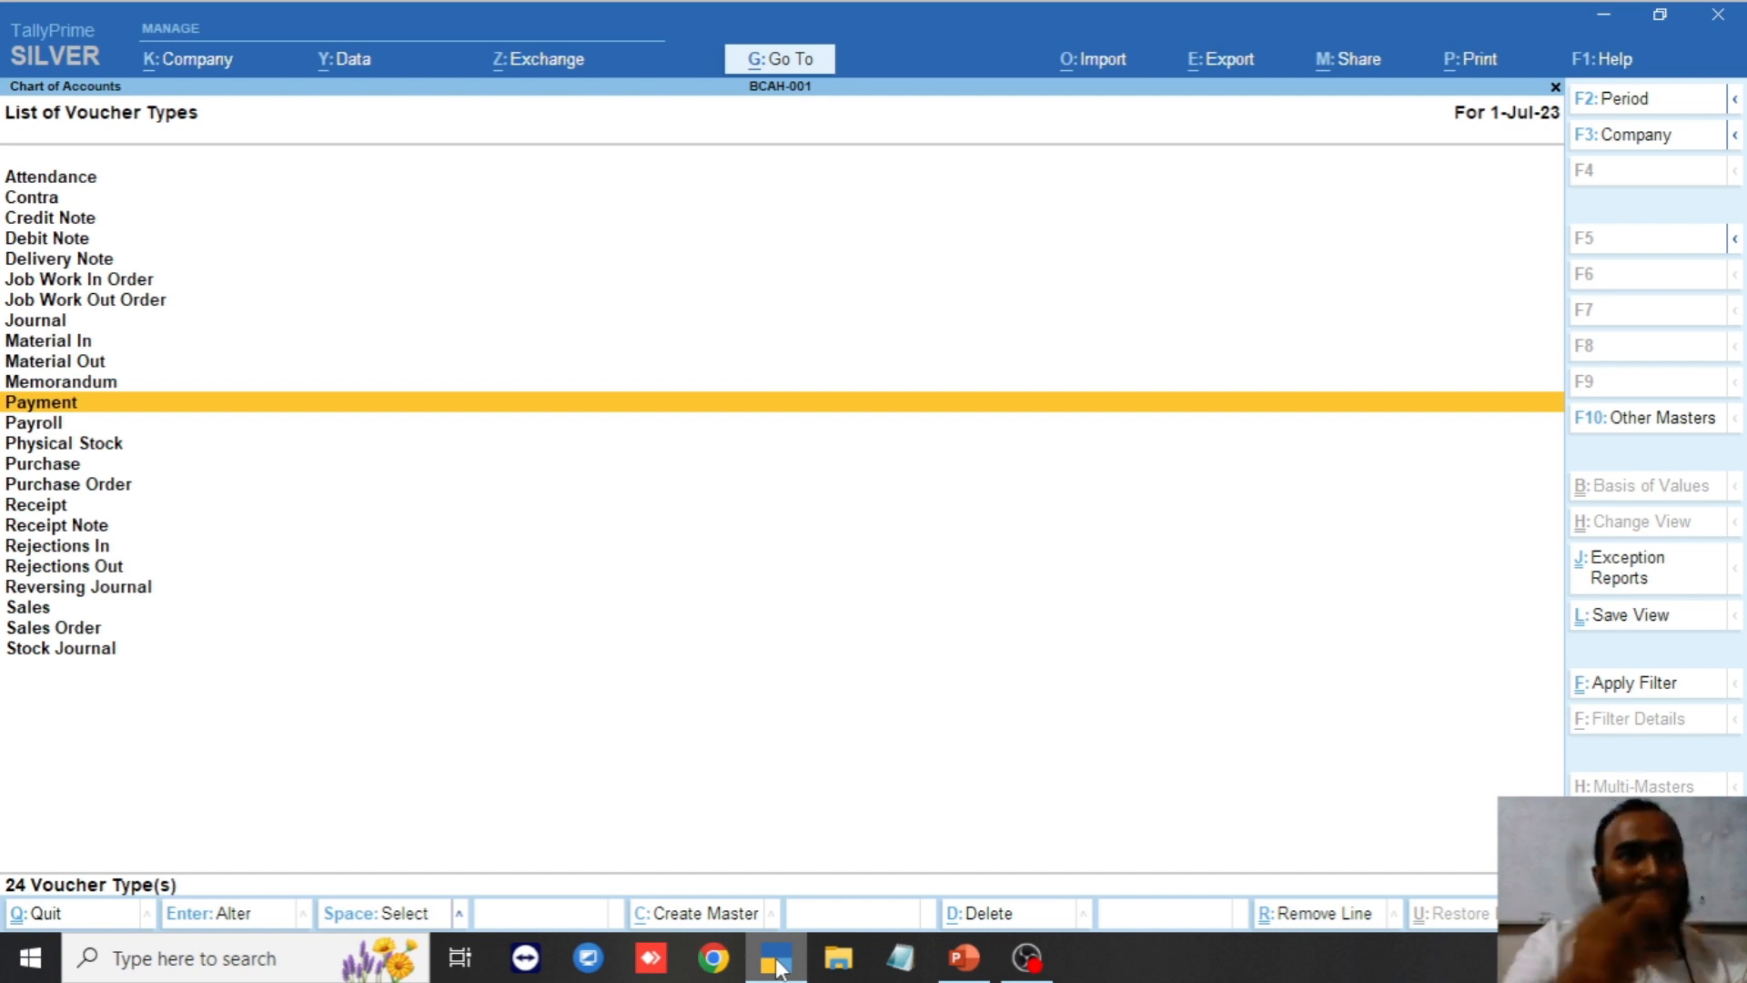
pyautogui.press('Up')
pyautogui.press('Up')
pyautogui.press('Up')
pyautogui.press('Up')
pyautogui.press('Up')
pyautogui.press('Up')
pyautogui.press('Up')
pyautogui.press('Up')
pyautogui.press('Up')
pyautogui.press('Up')
pyautogui.press('Up')
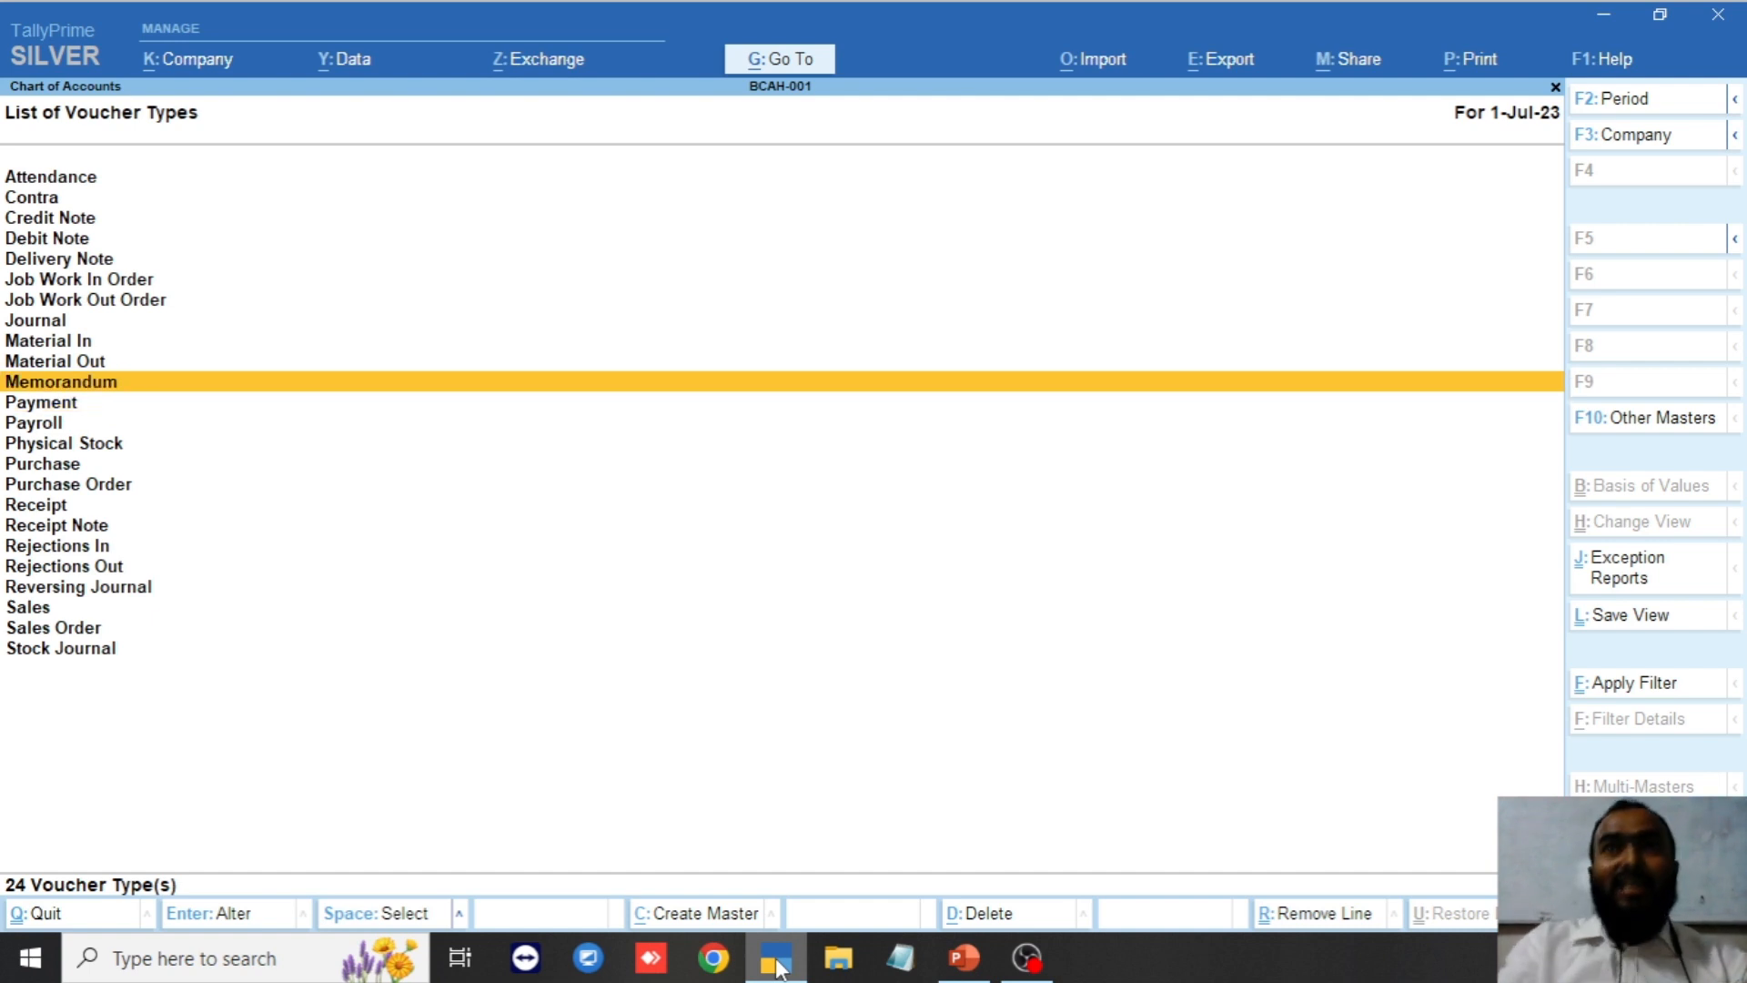
pyautogui.press('Down')
pyautogui.press('Down')
pyautogui.press('Down')
pyautogui.press('Down')
pyautogui.press('Down')
pyautogui.press('Down')
pyautogui.press('Down')
pyautogui.press('Down')
pyautogui.press('Down')
pyautogui.press('Down')
pyautogui.press('Down')
pyautogui.press('Down')
pyautogui.press('Down')
pyautogui.press('Down')
pyautogui.press('Down')
pyautogui.press('Down')
pyautogui.press('Down')
pyautogui.press('Down')
pyautogui.press('Down')
pyautogui.press('Down')
pyautogui.press('Down')
pyautogui.press('Down')
pyautogui.press('Down')
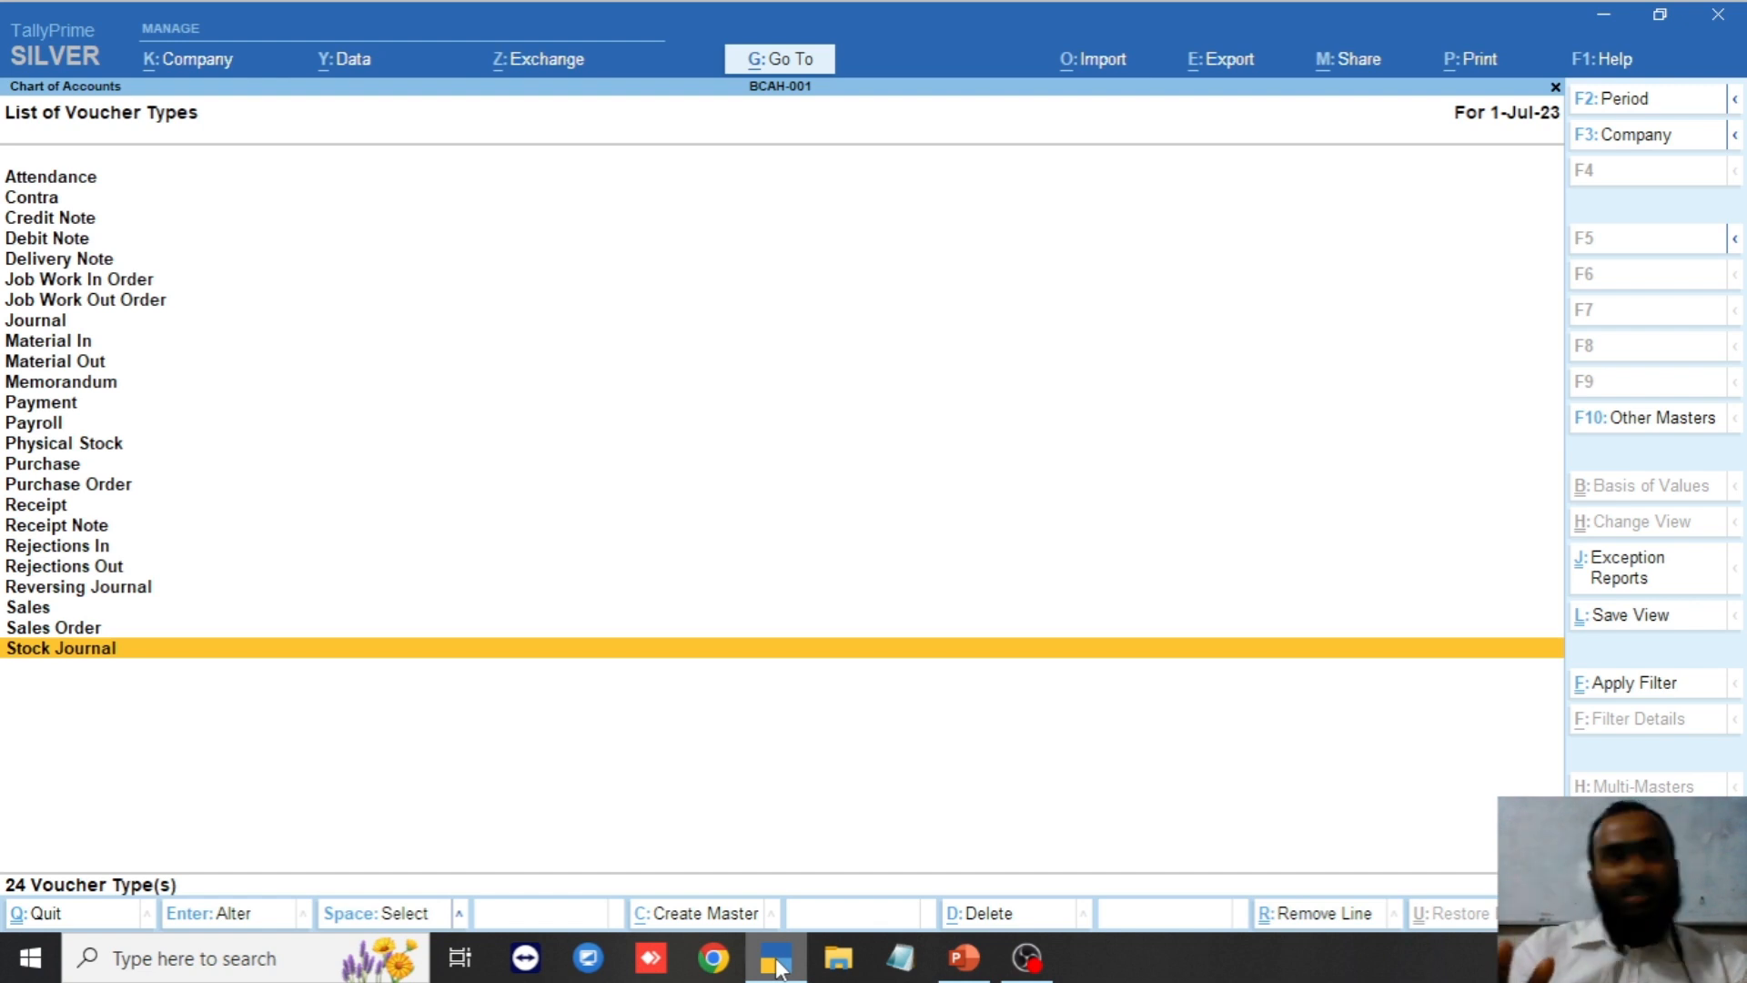
pyautogui.press('Up')
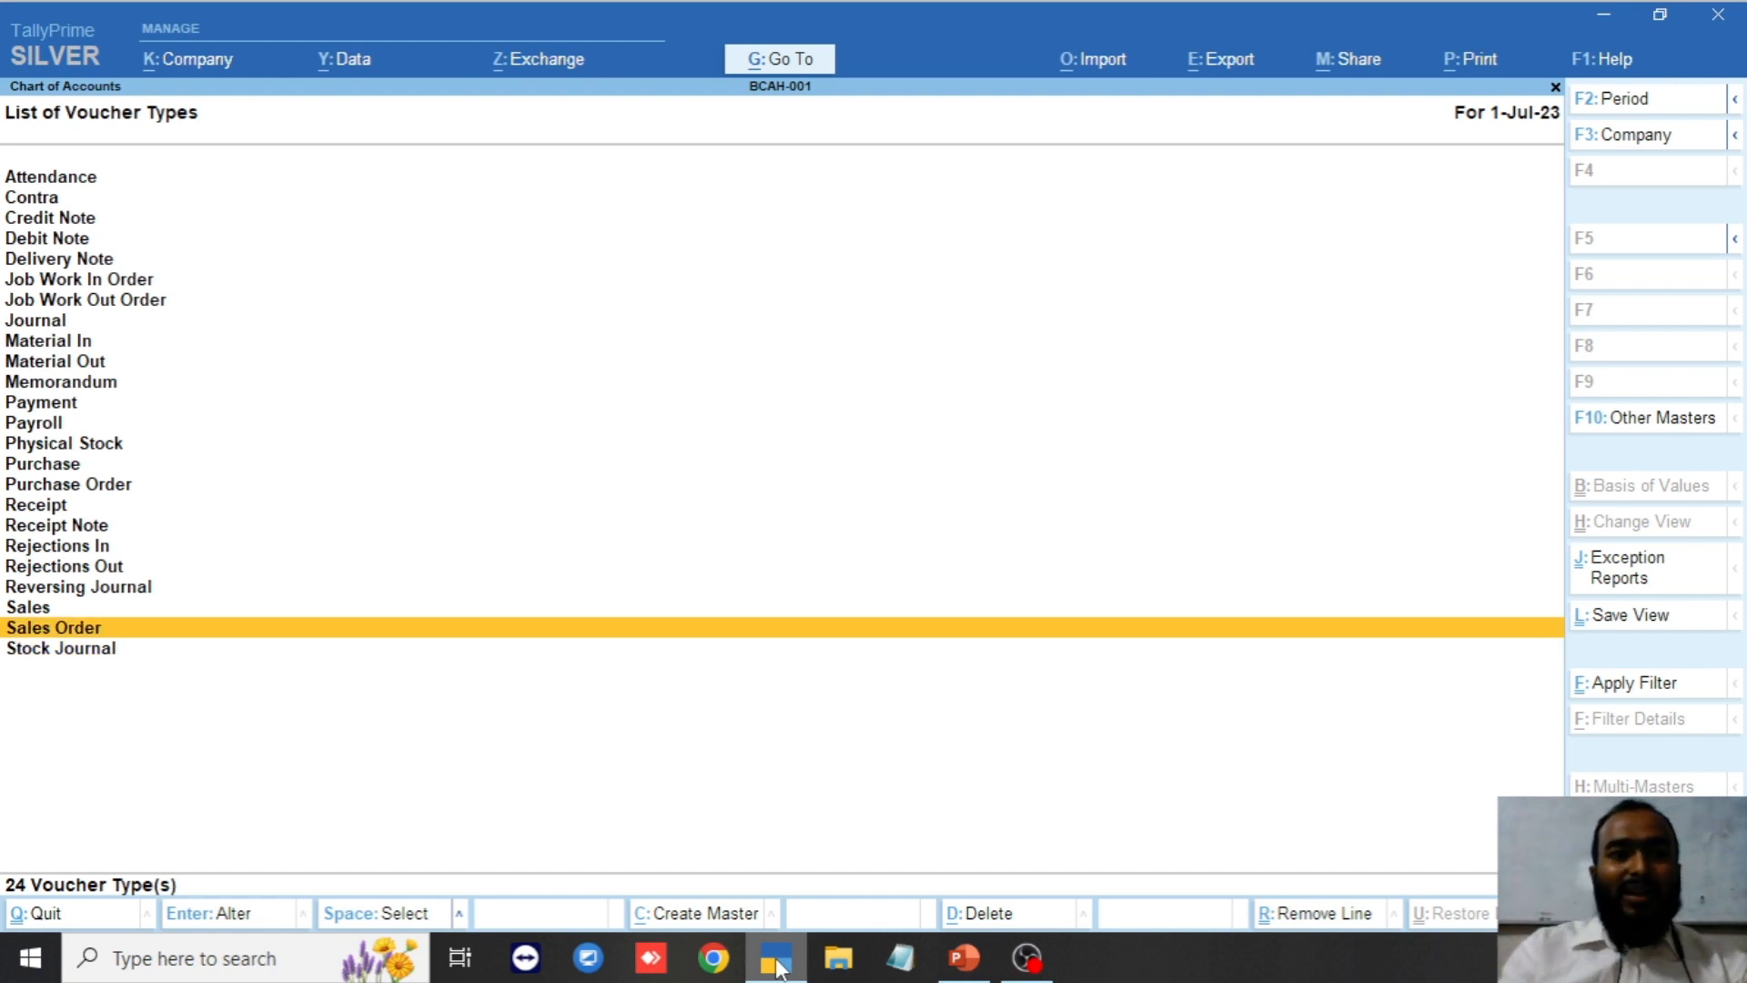
pyautogui.press('Up')
pyautogui.press('Up')
pyautogui.press('Up')
pyautogui.press('Up')
pyautogui.press('Up')
pyautogui.press('Up')
pyautogui.press('Up')
pyautogui.press('Up')
pyautogui.press('Up')
pyautogui.press('Up')
pyautogui.press('Up')
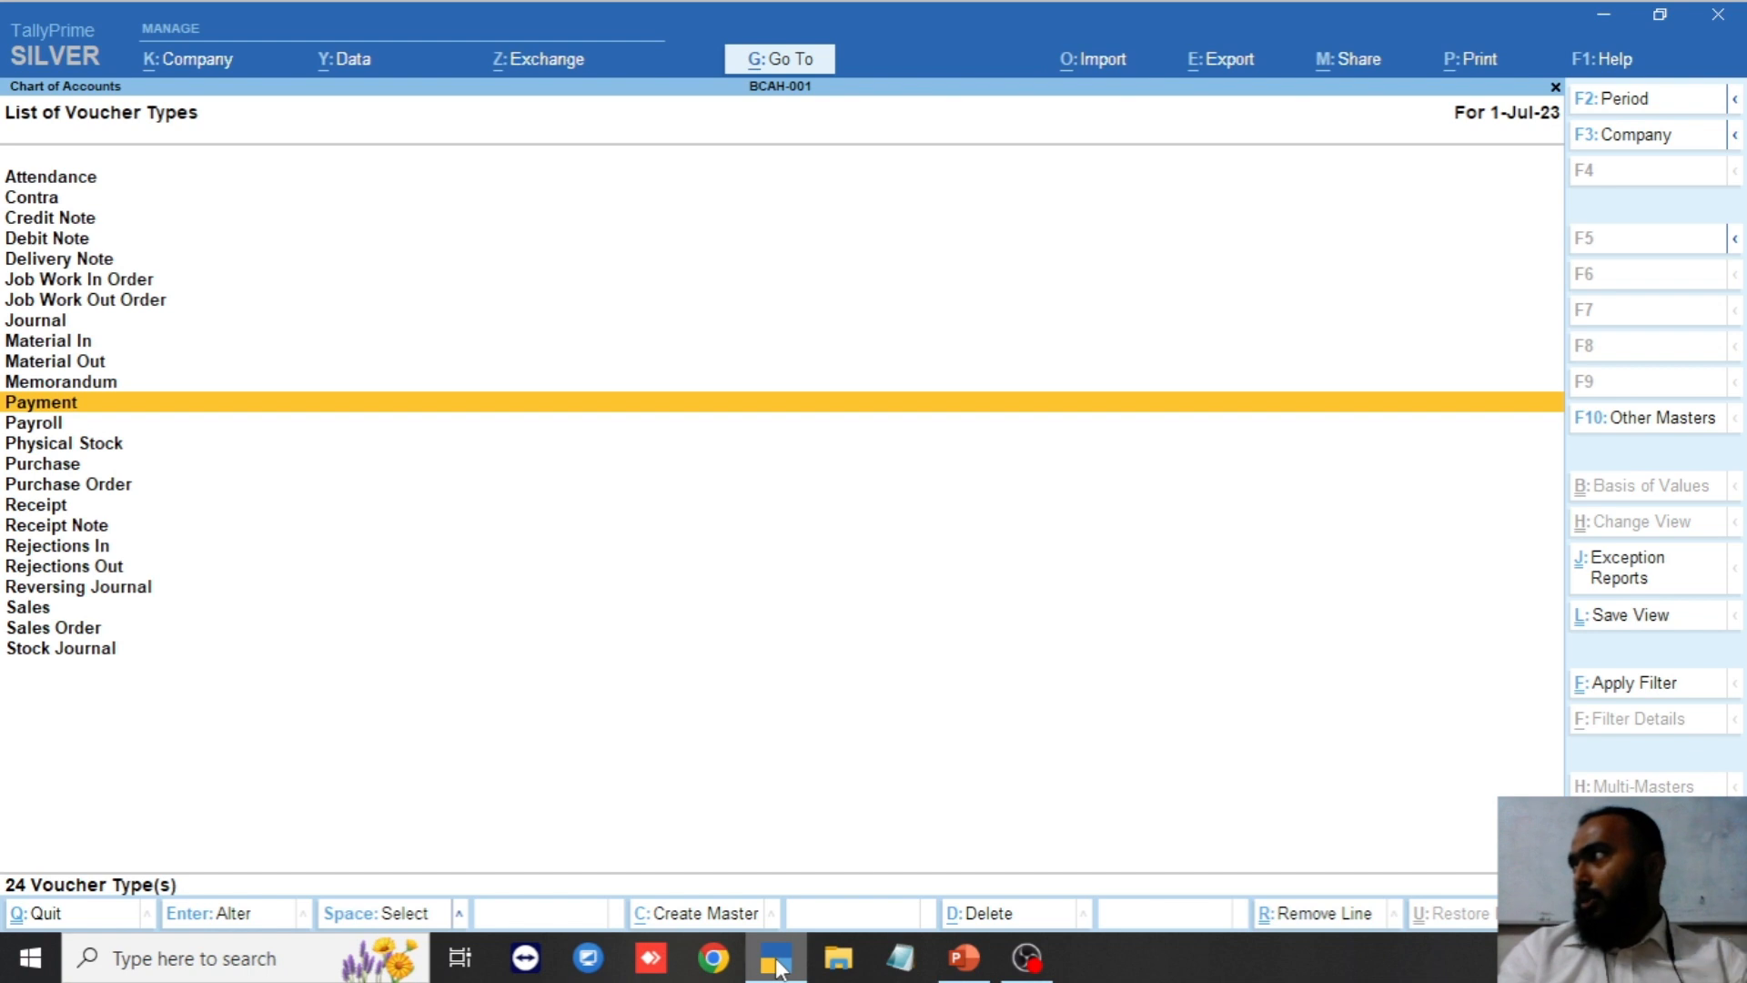
pyautogui.press('Escape')
pyautogui.press('Escape')
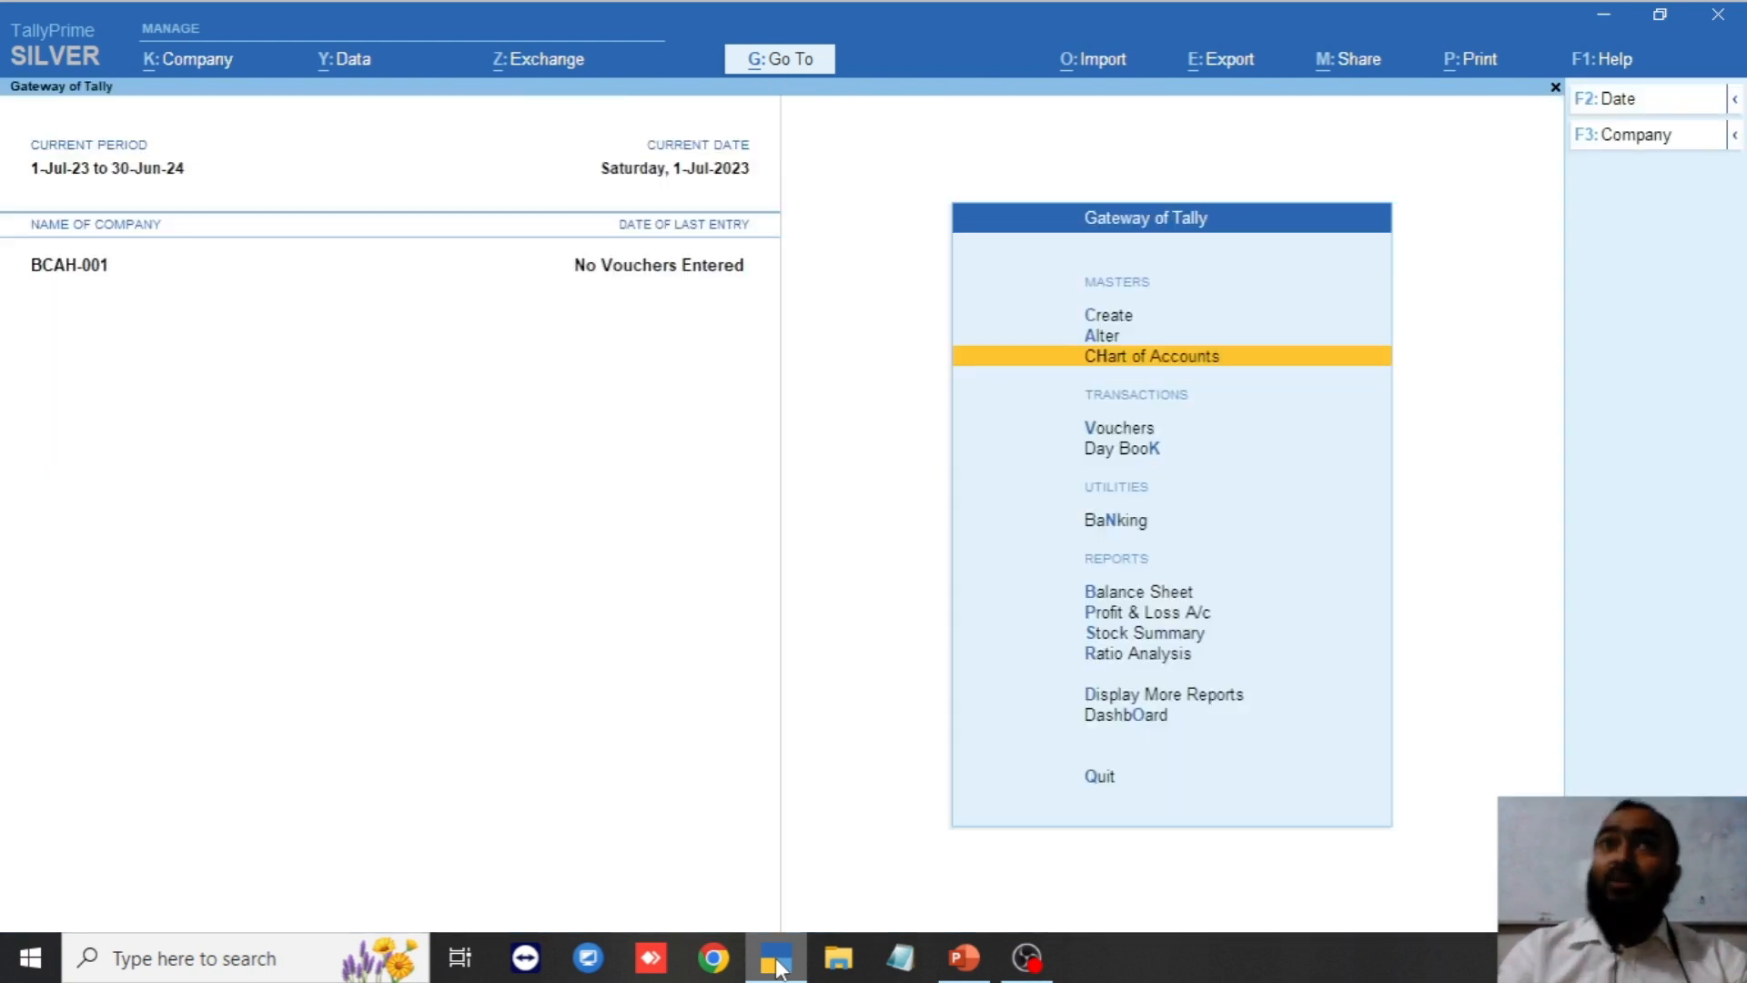
# Open a new Voucher Type Creation form from the Create masters list.
pyautogui.press('Up')
pyautogui.press('Up')
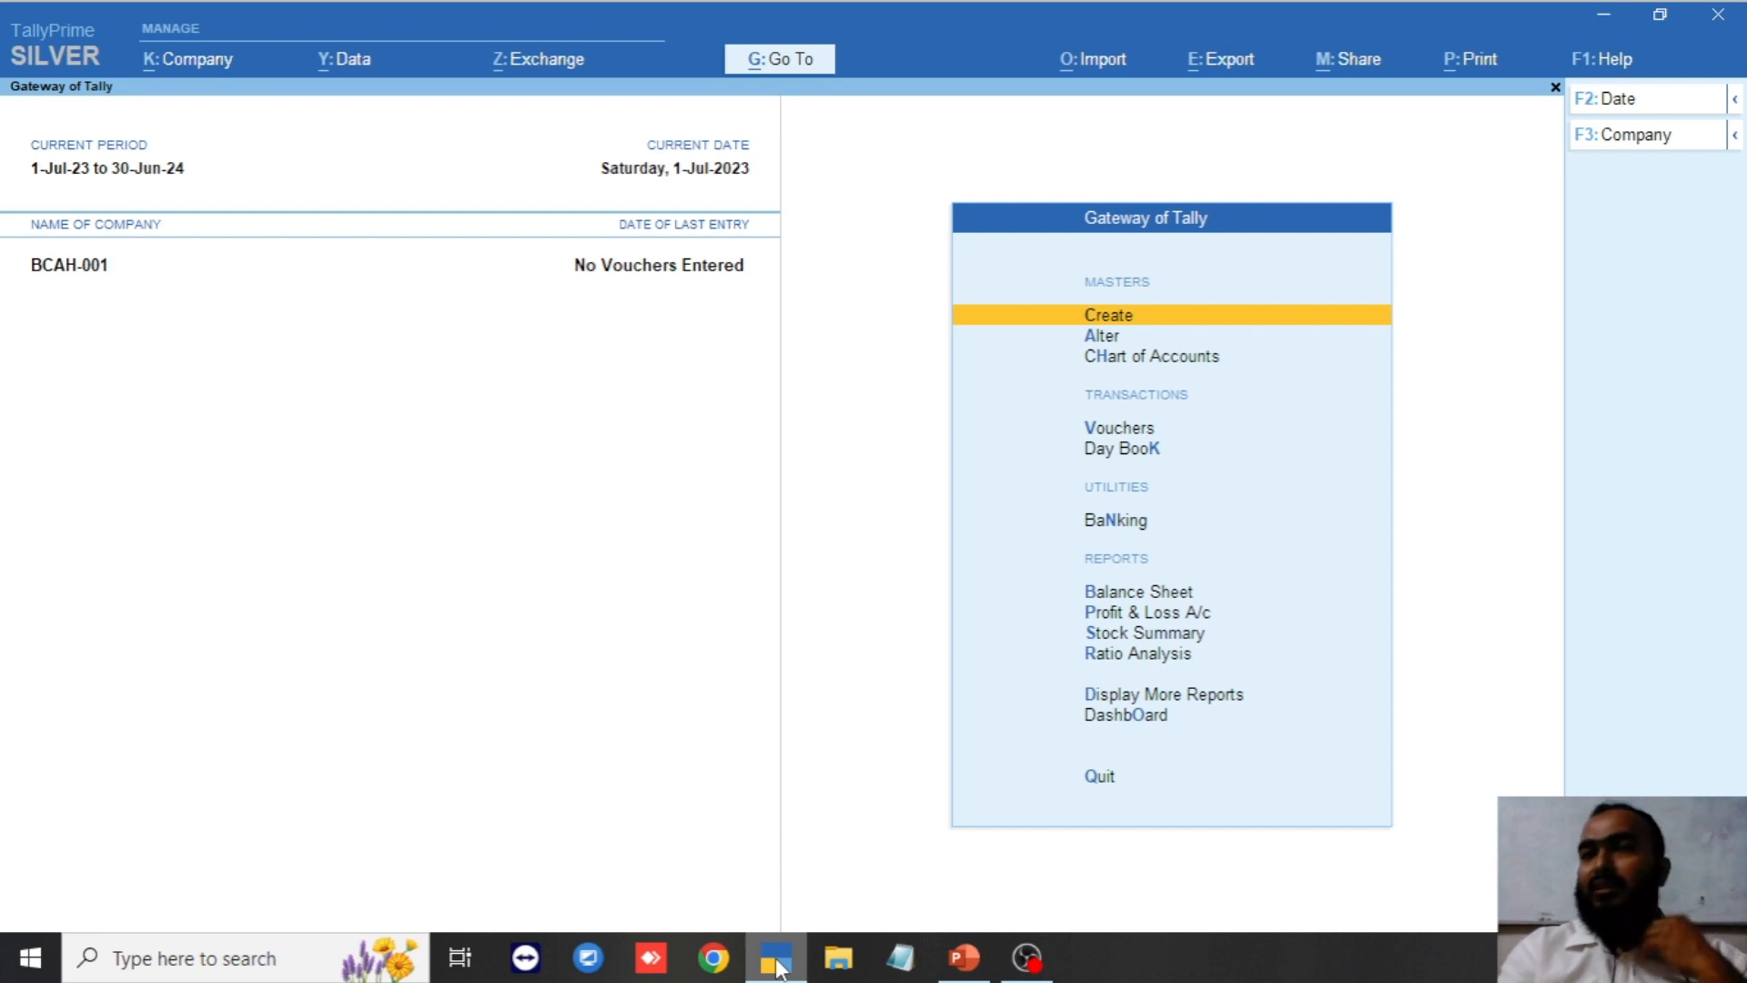
pyautogui.press('Return')
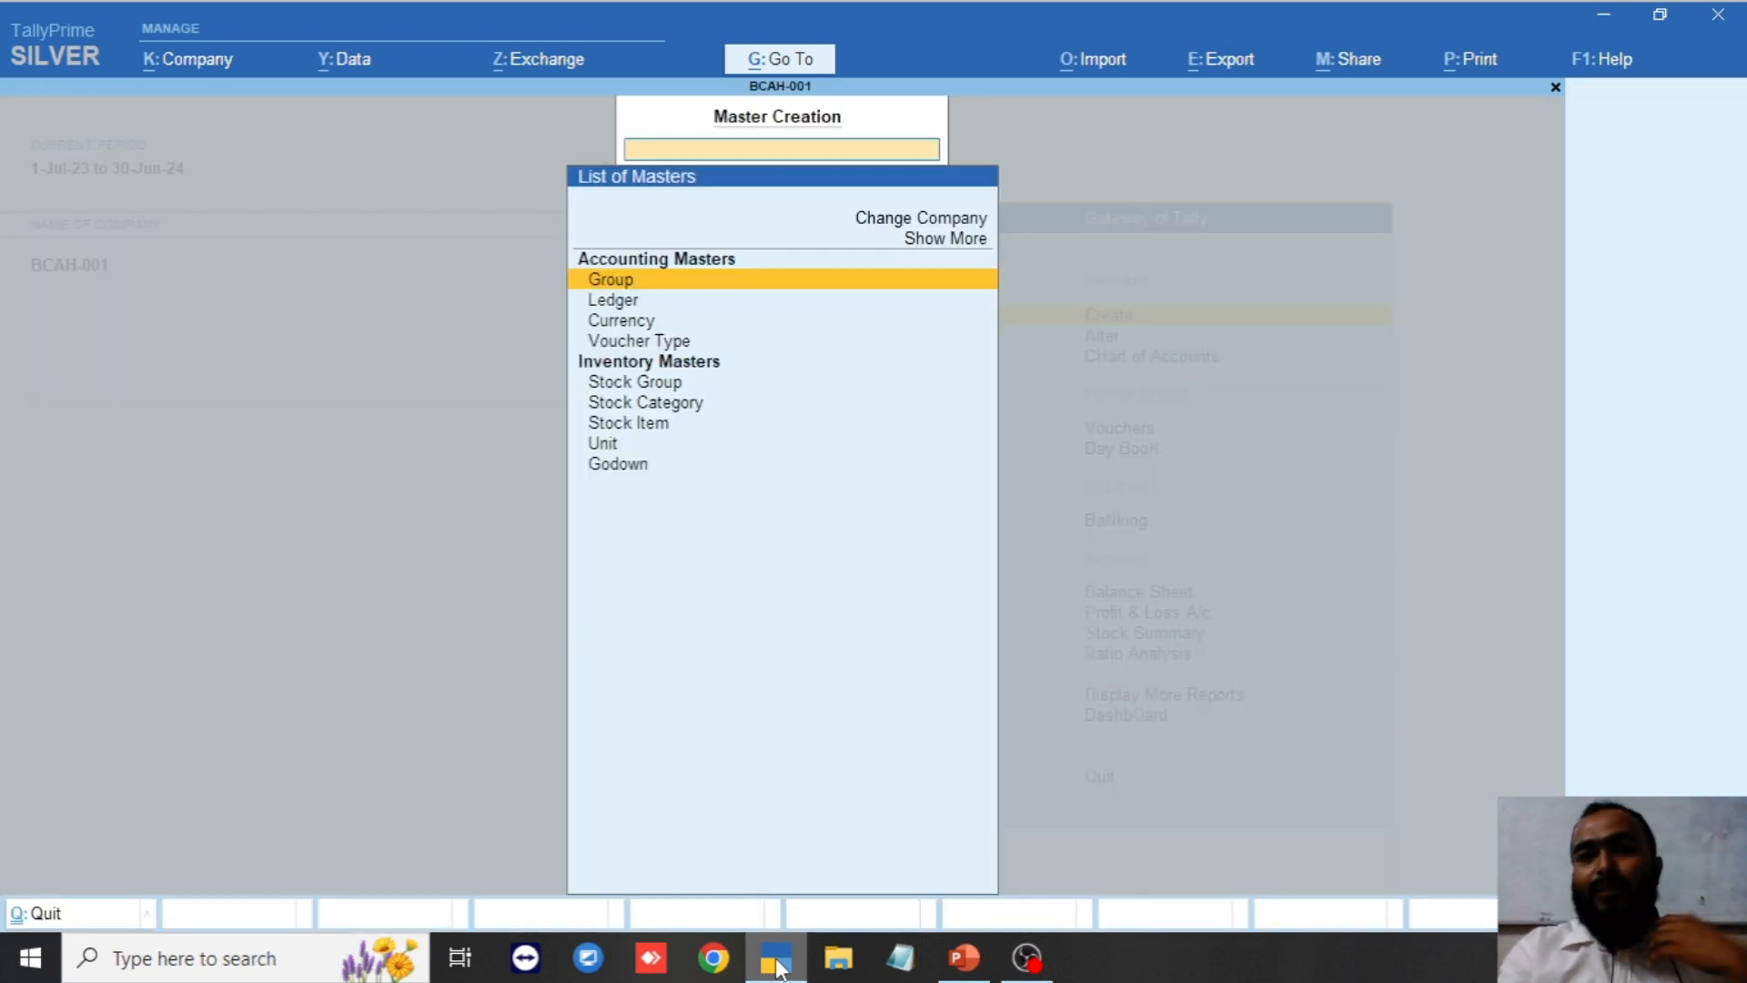
pyautogui.press('Down')
pyautogui.press('Down')
pyautogui.press('Down')
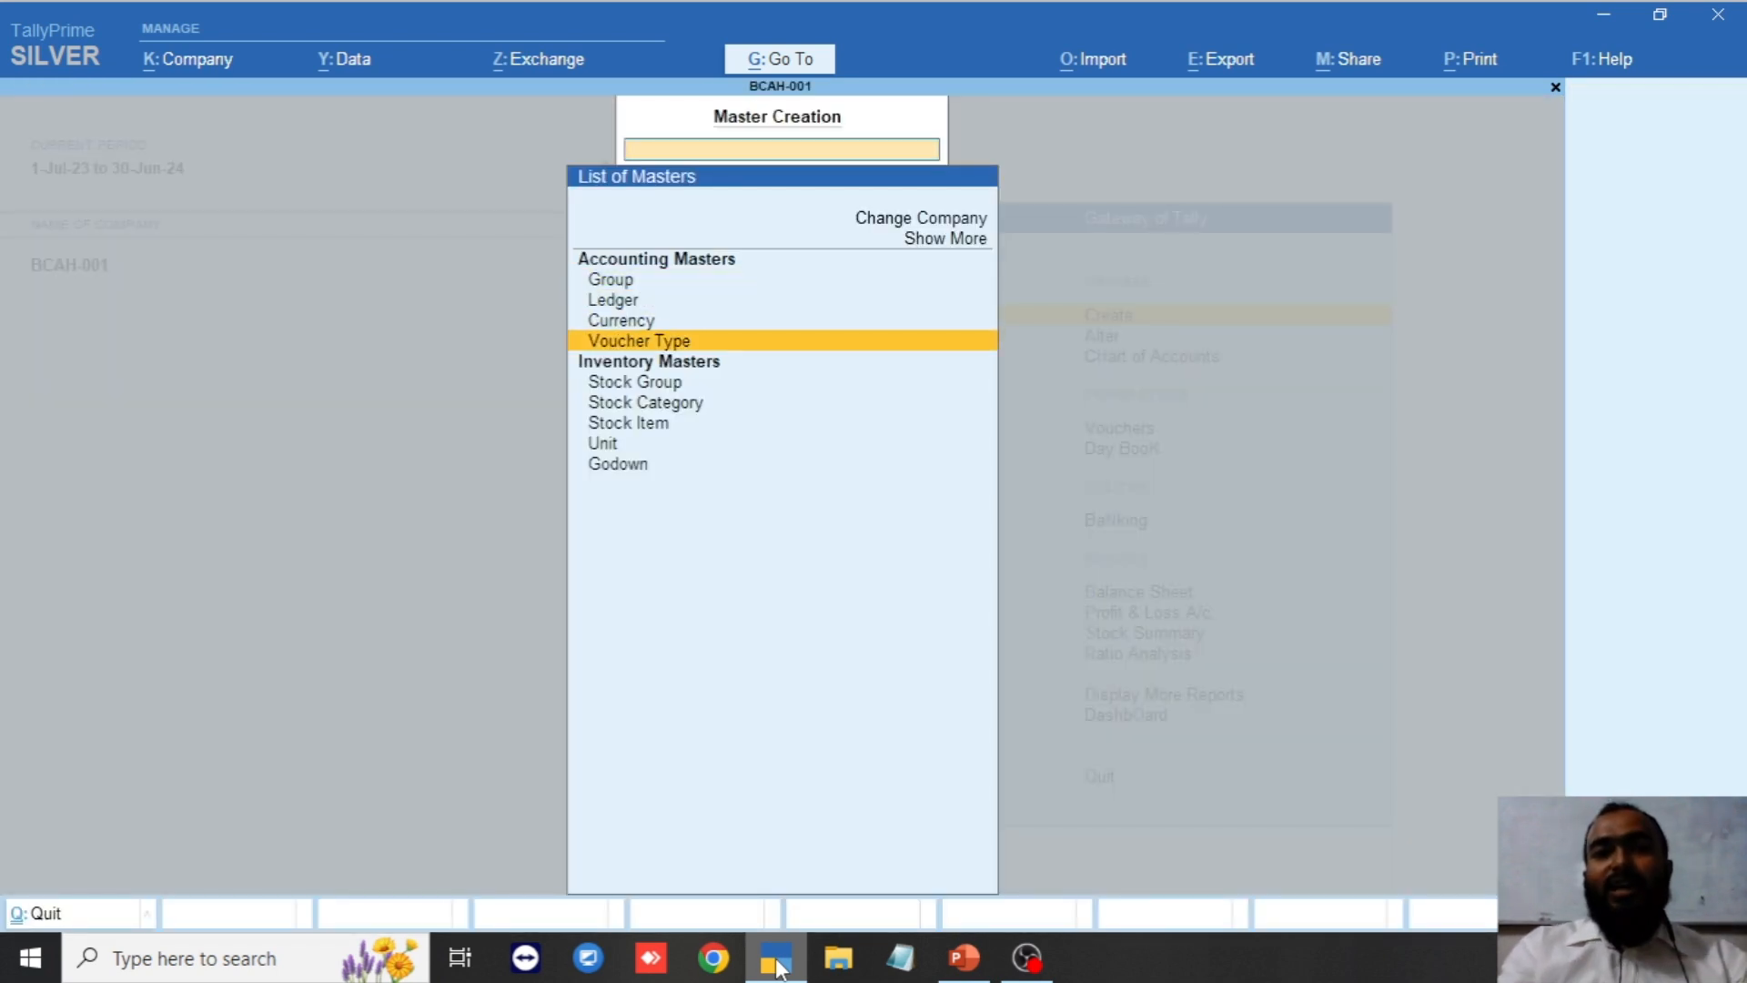
pyautogui.press('Return')
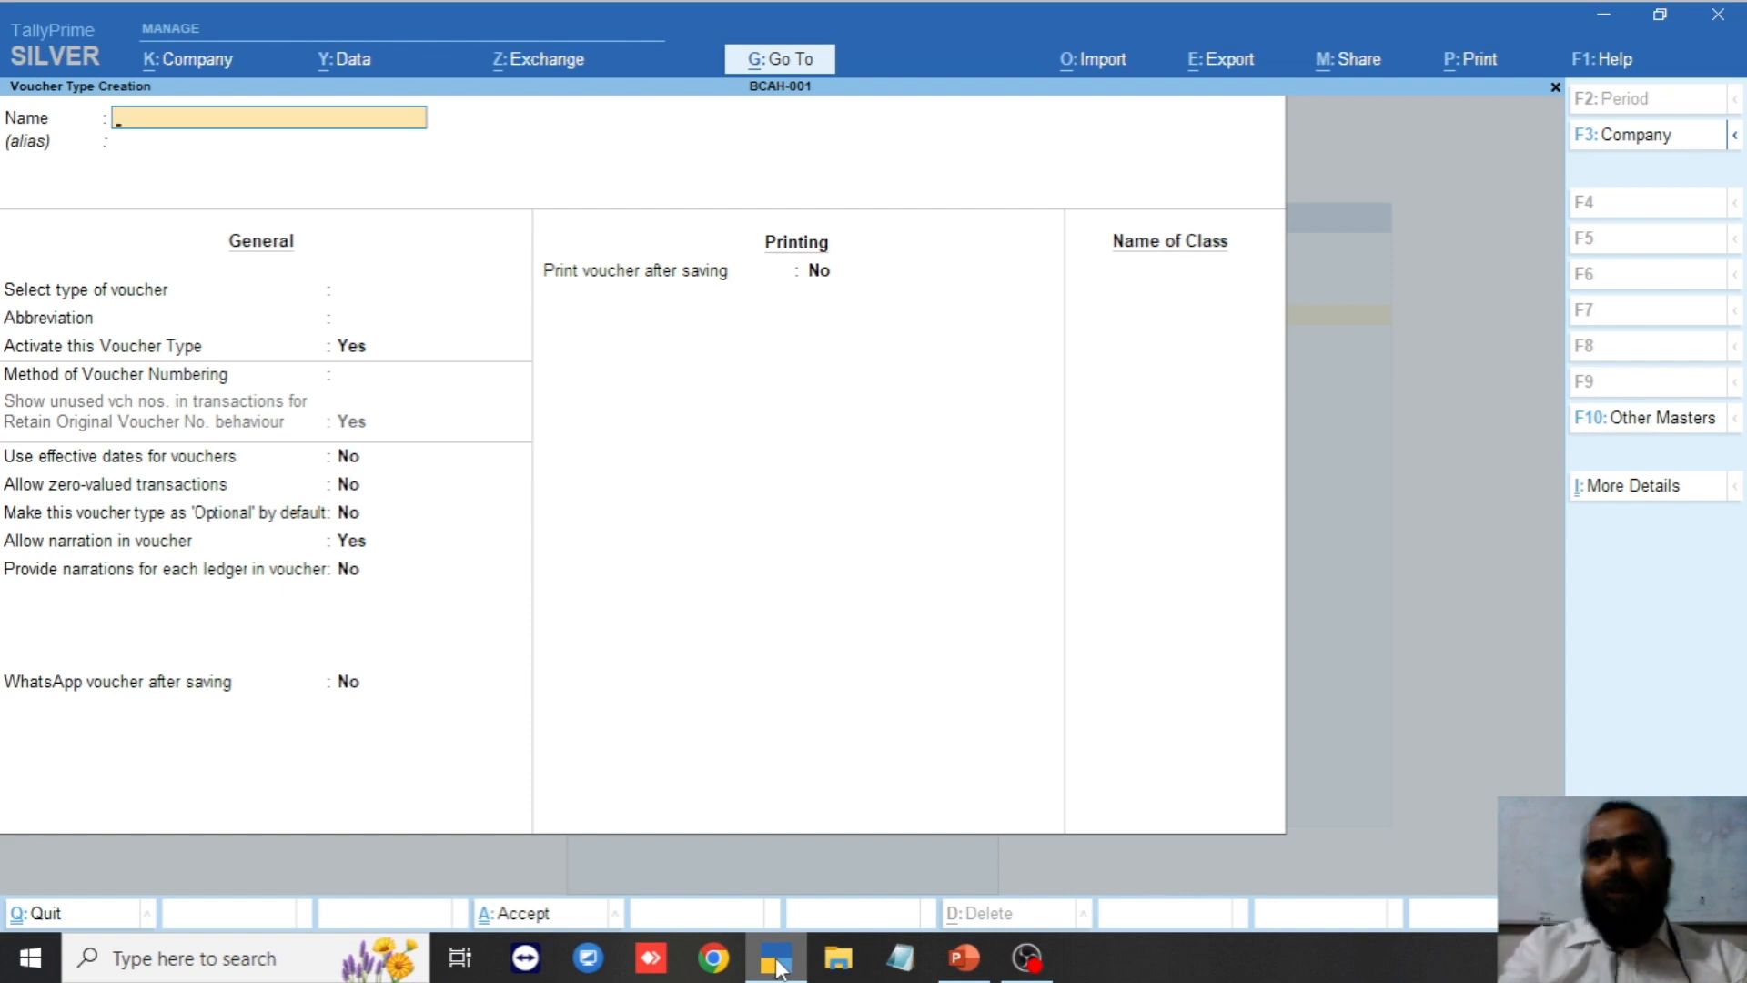
# Save a Cash Payment voucher type with Payment as its type of voucher.
pyautogui.write('Cash')
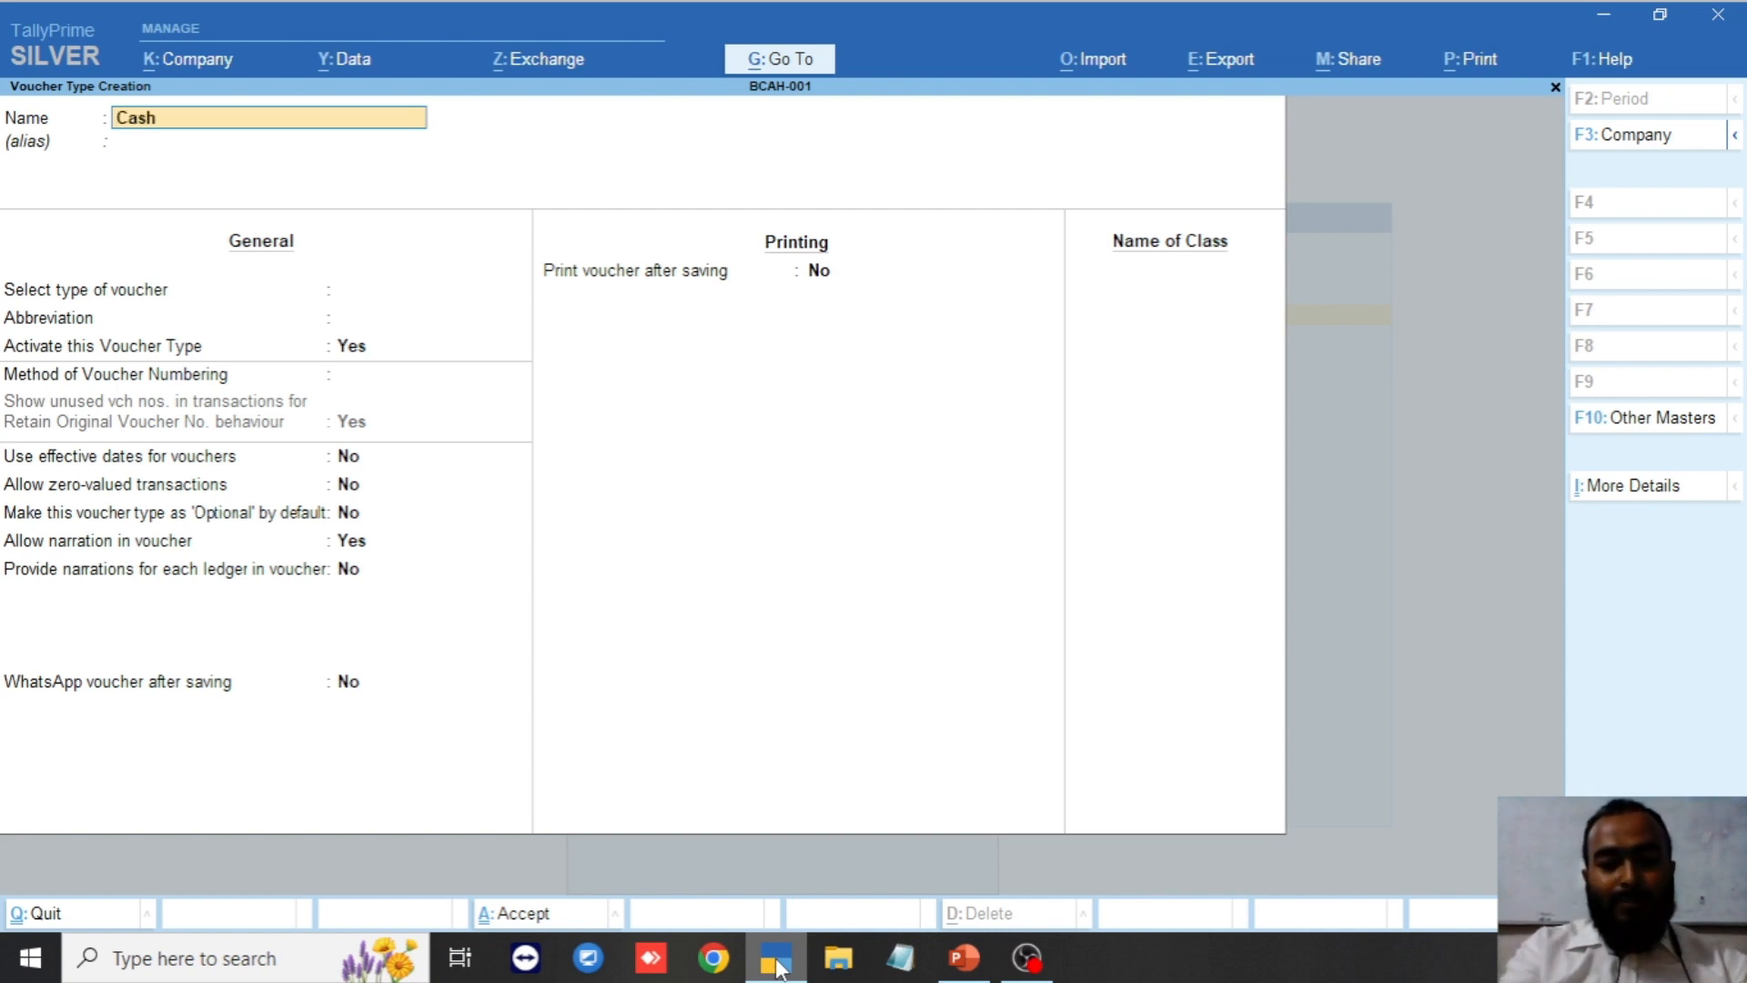
pyautogui.write(' Payment')
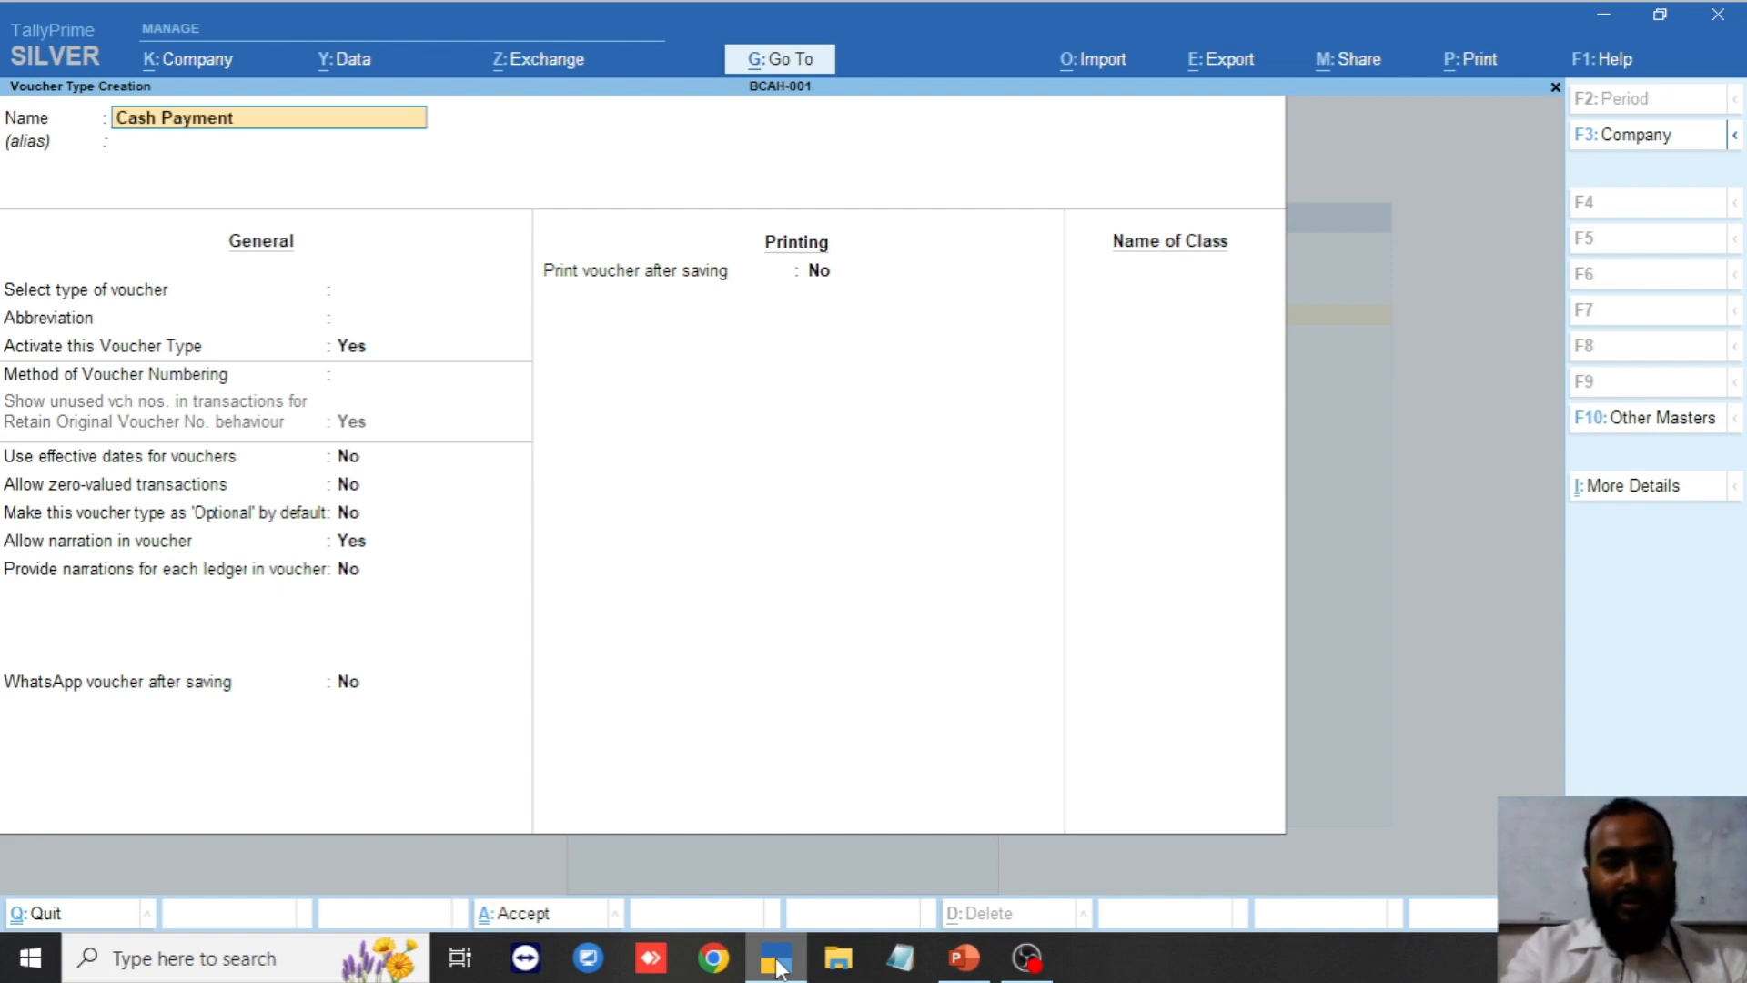
pyautogui.press('Return')
pyautogui.press('Return')
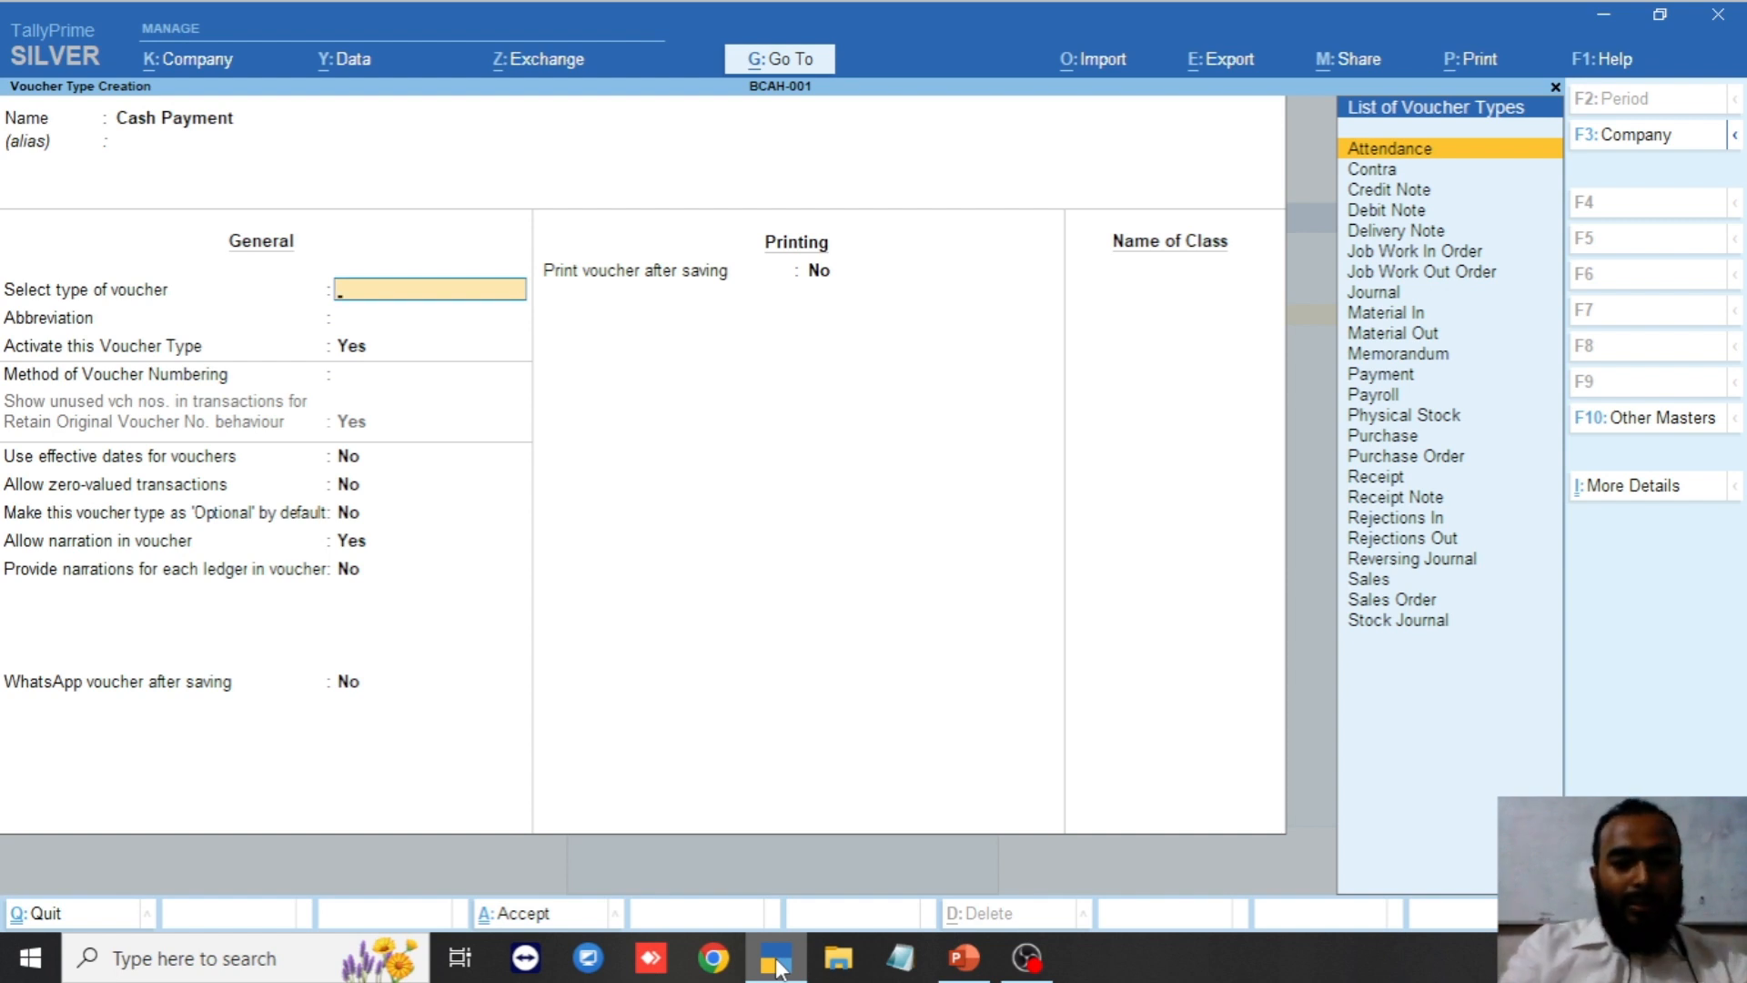
pyautogui.write('Pay')
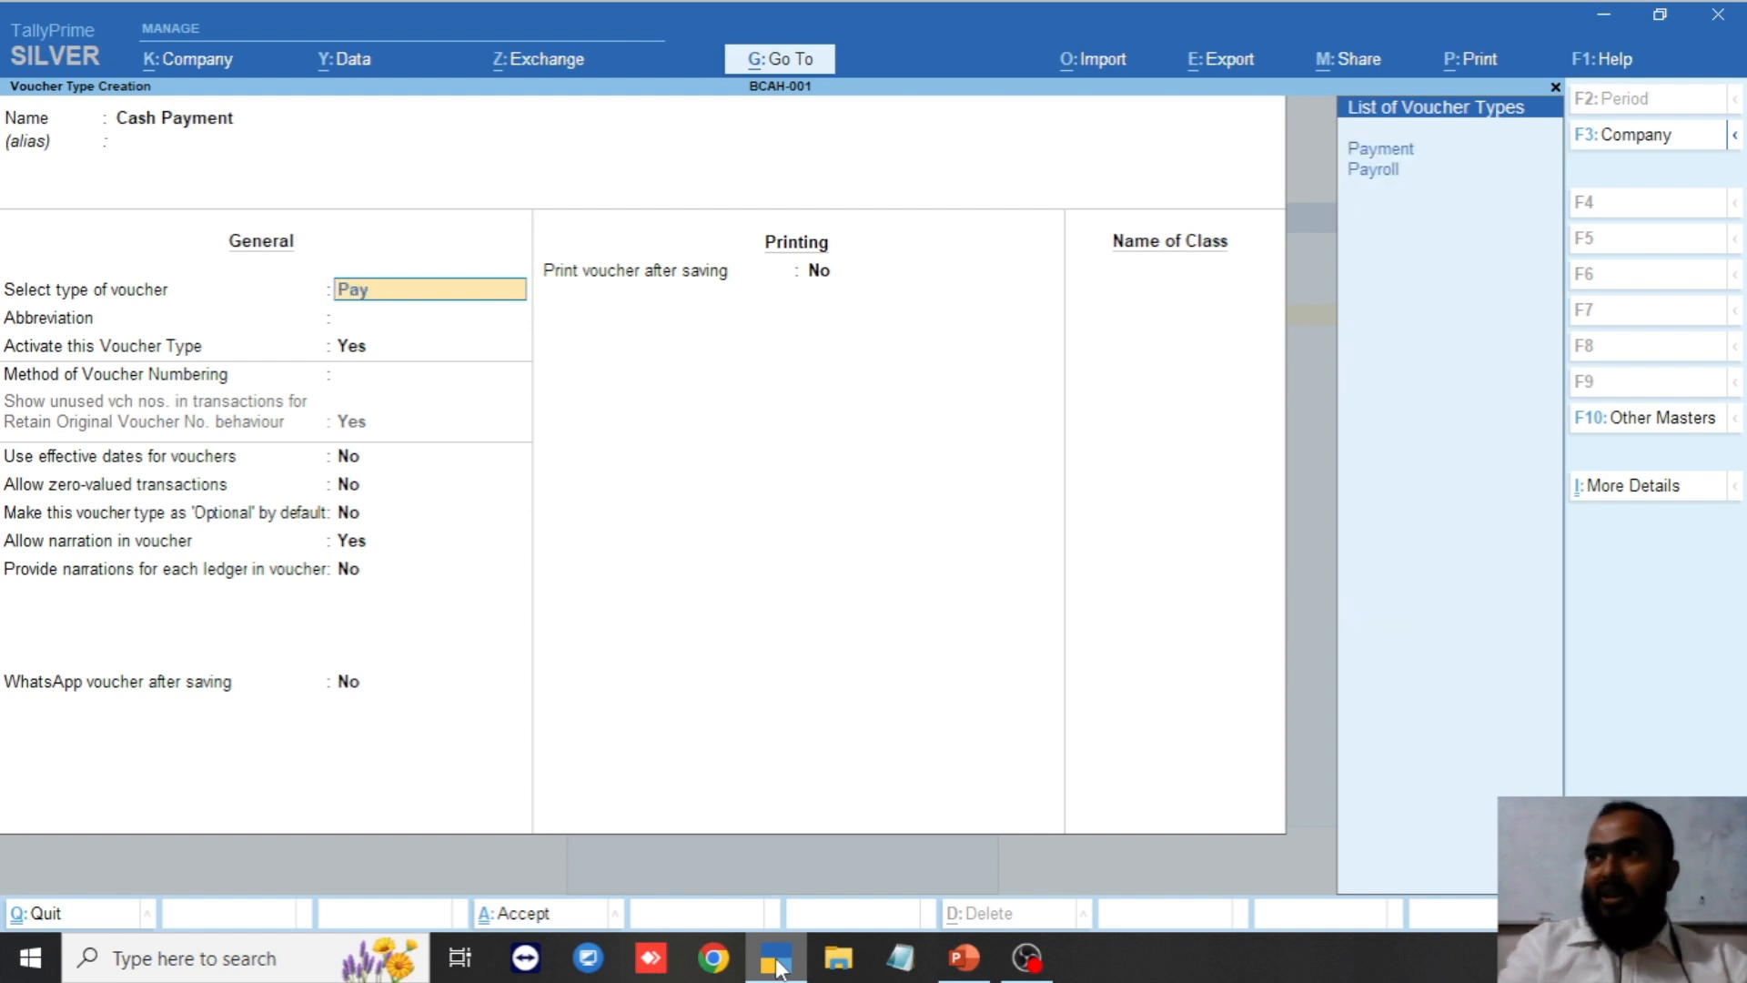
pyautogui.press('Return')
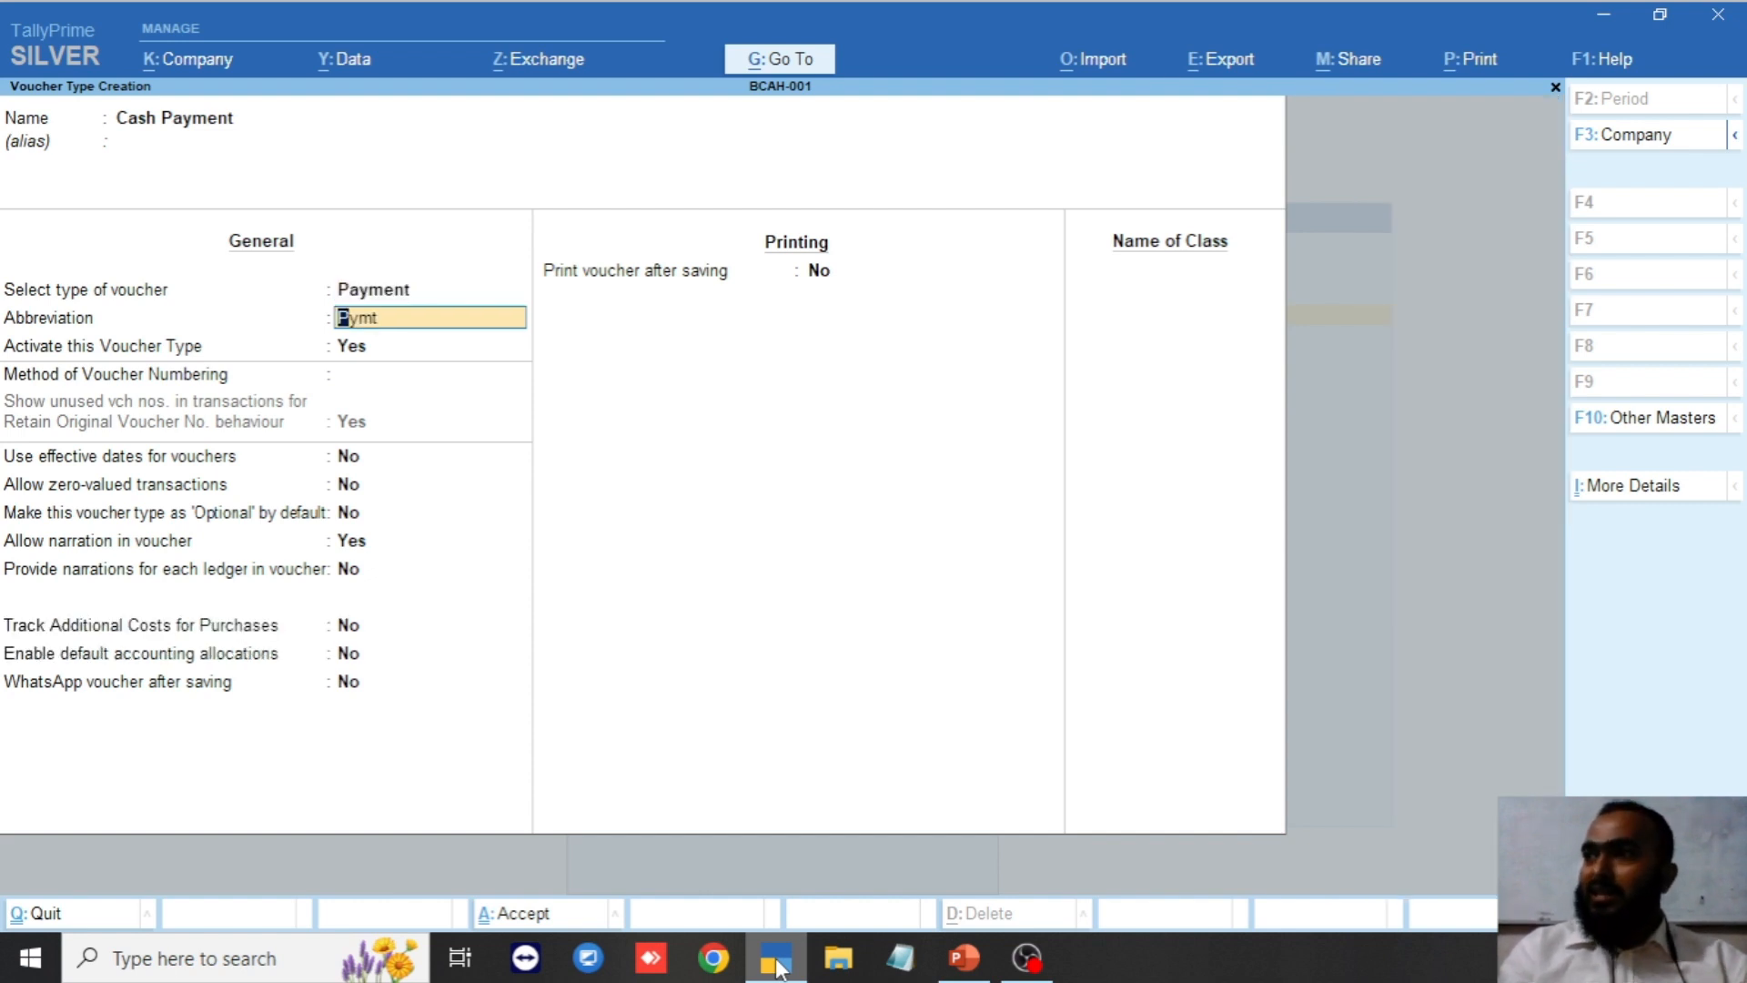
pyautogui.click(534, 917)
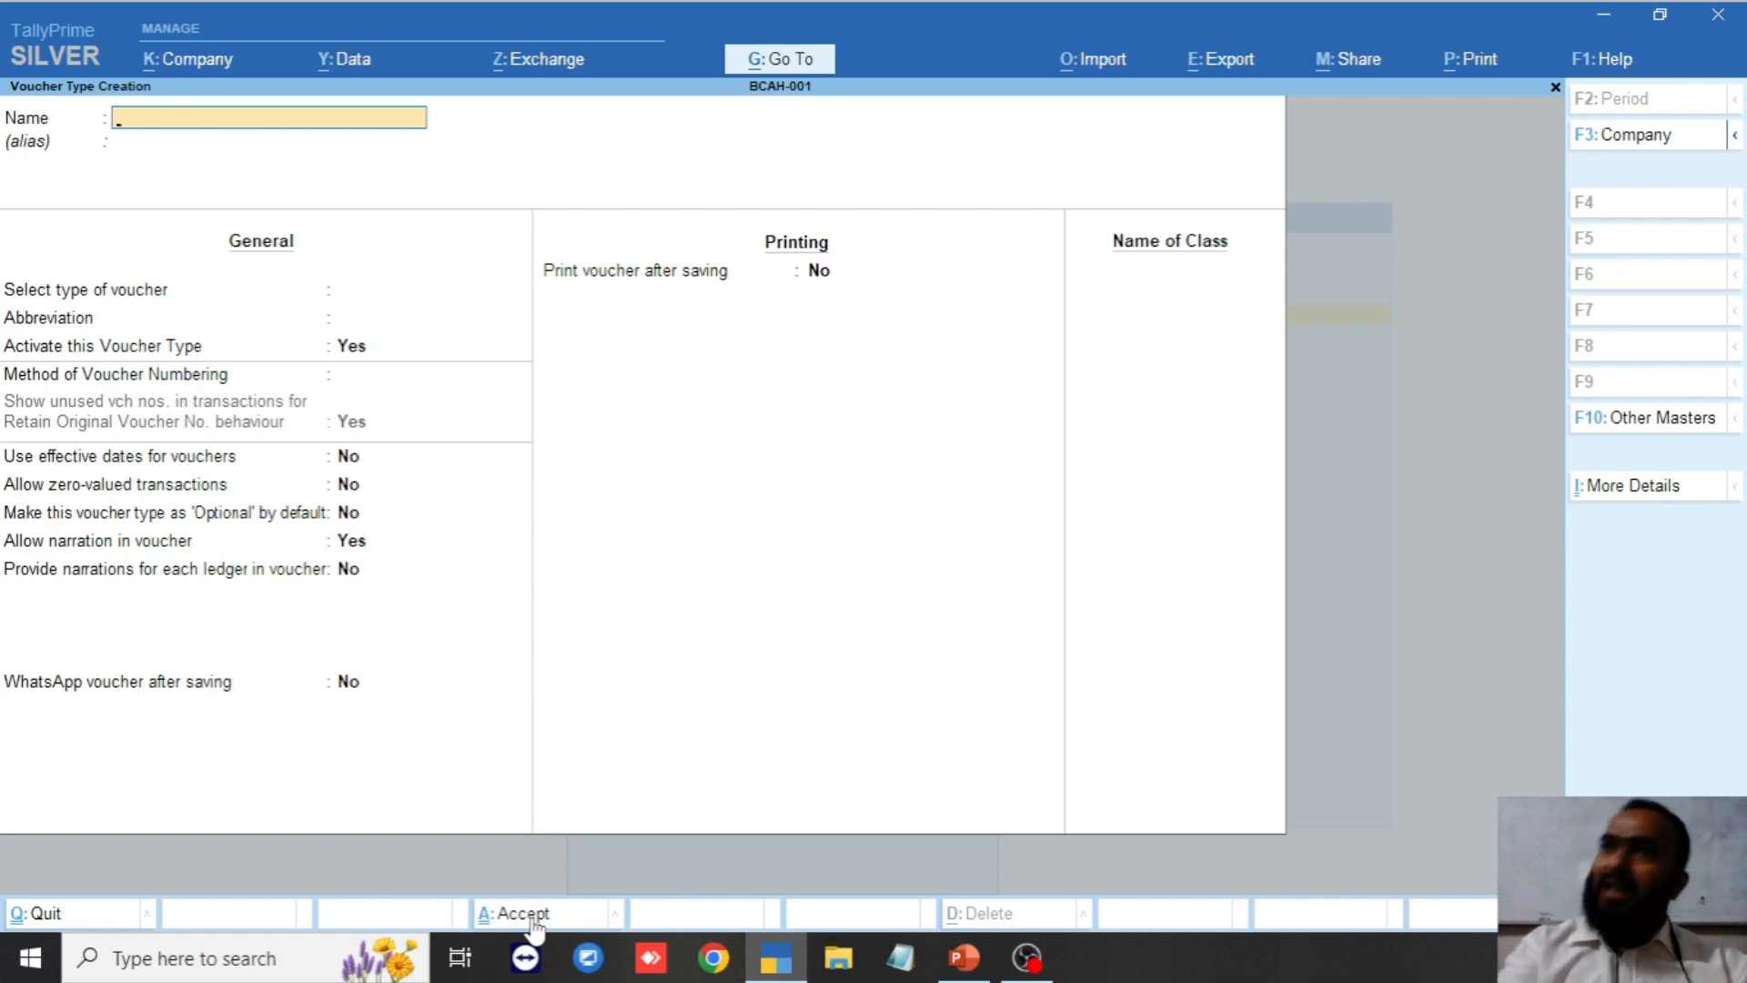
# Save a Bank Payment voucher type based on Payment.
pyautogui.write('Bank')
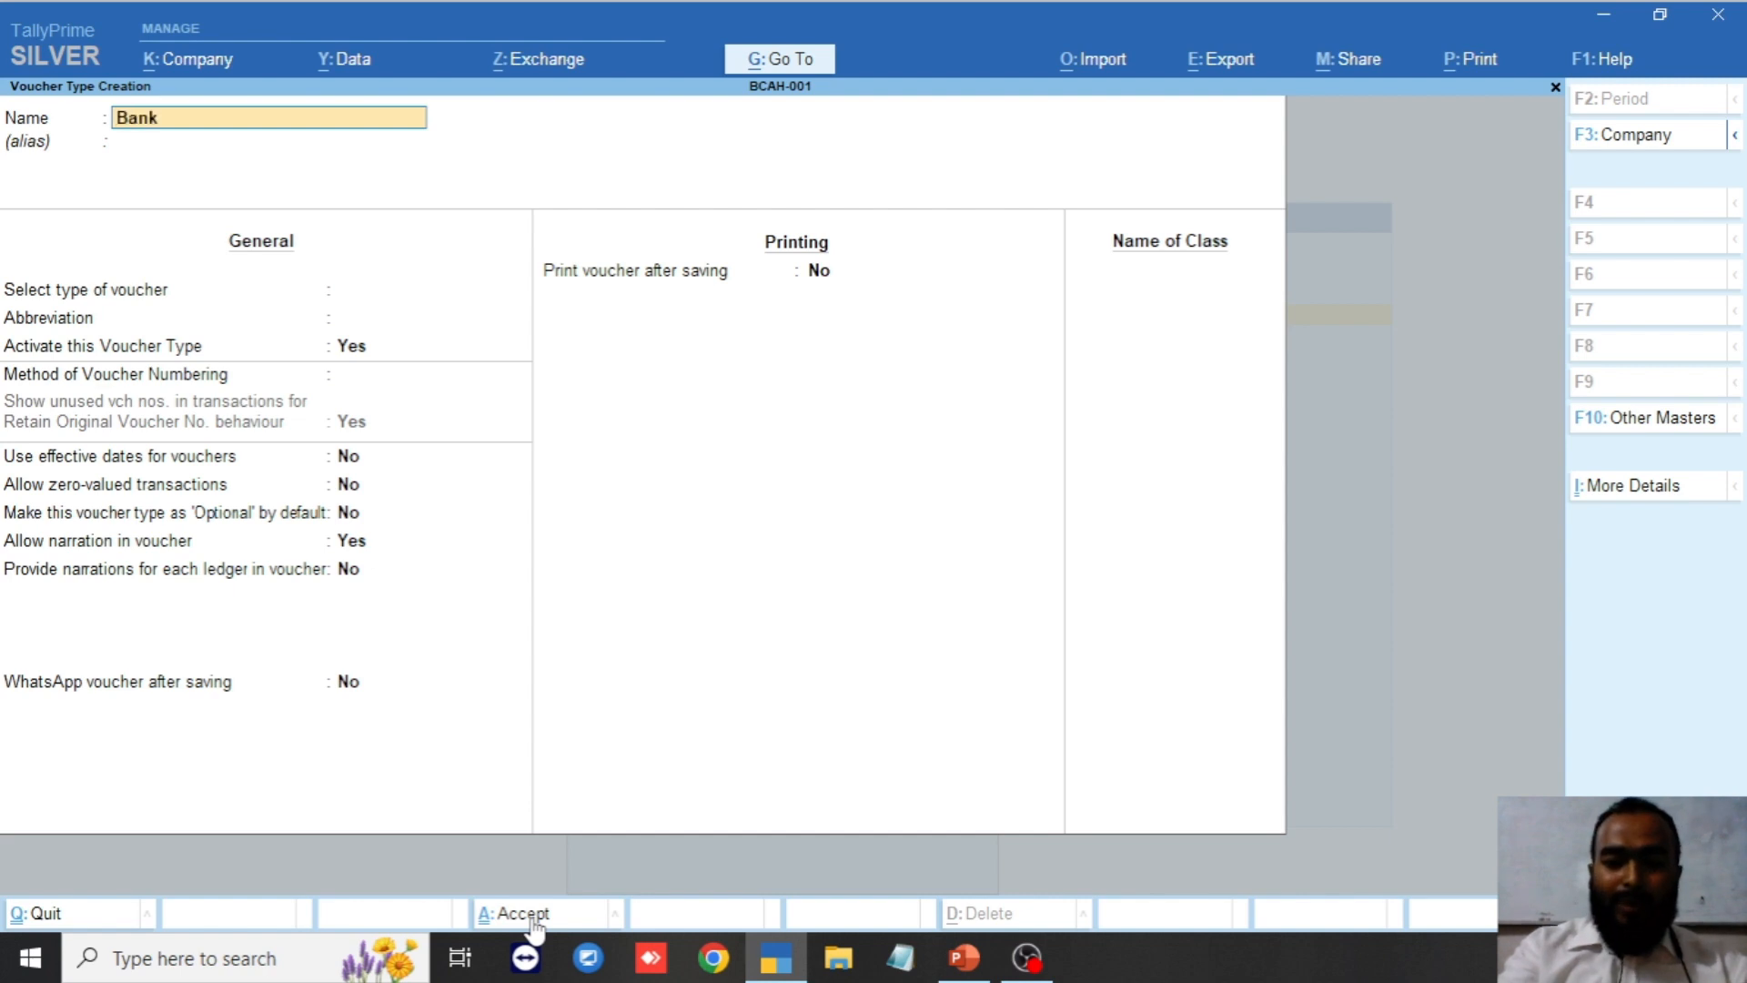
pyautogui.write(' Payment')
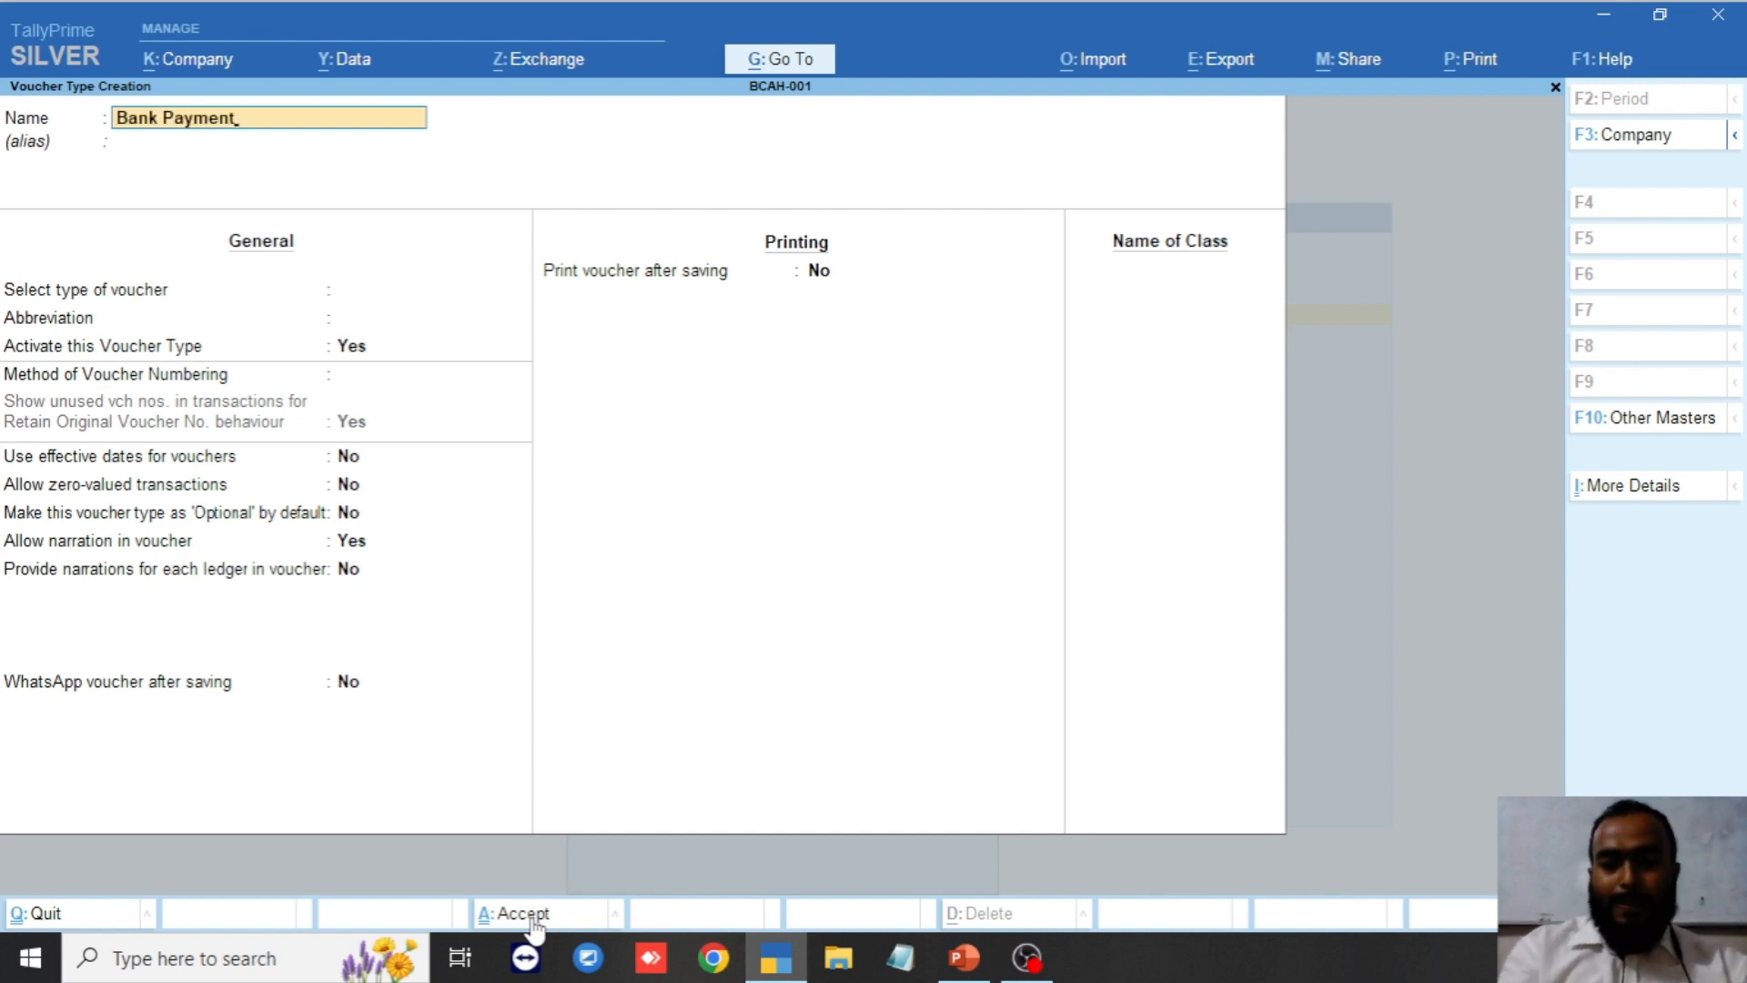
pyautogui.press('Return')
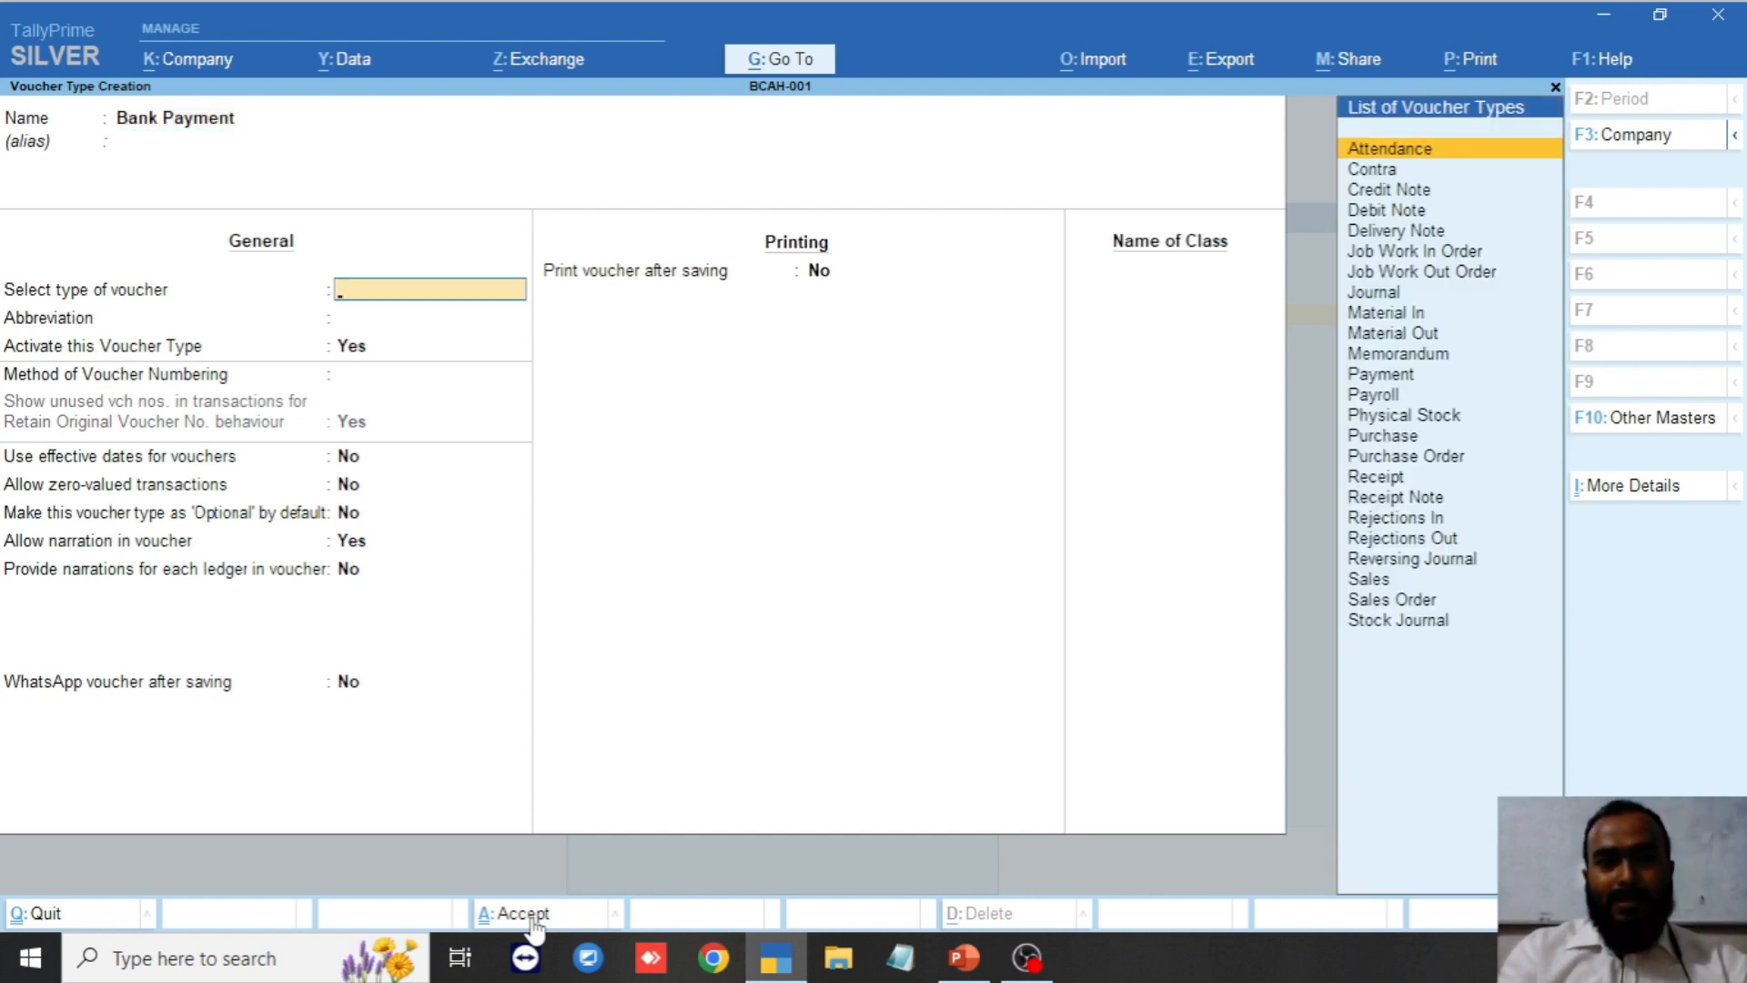
pyautogui.write('Pay')
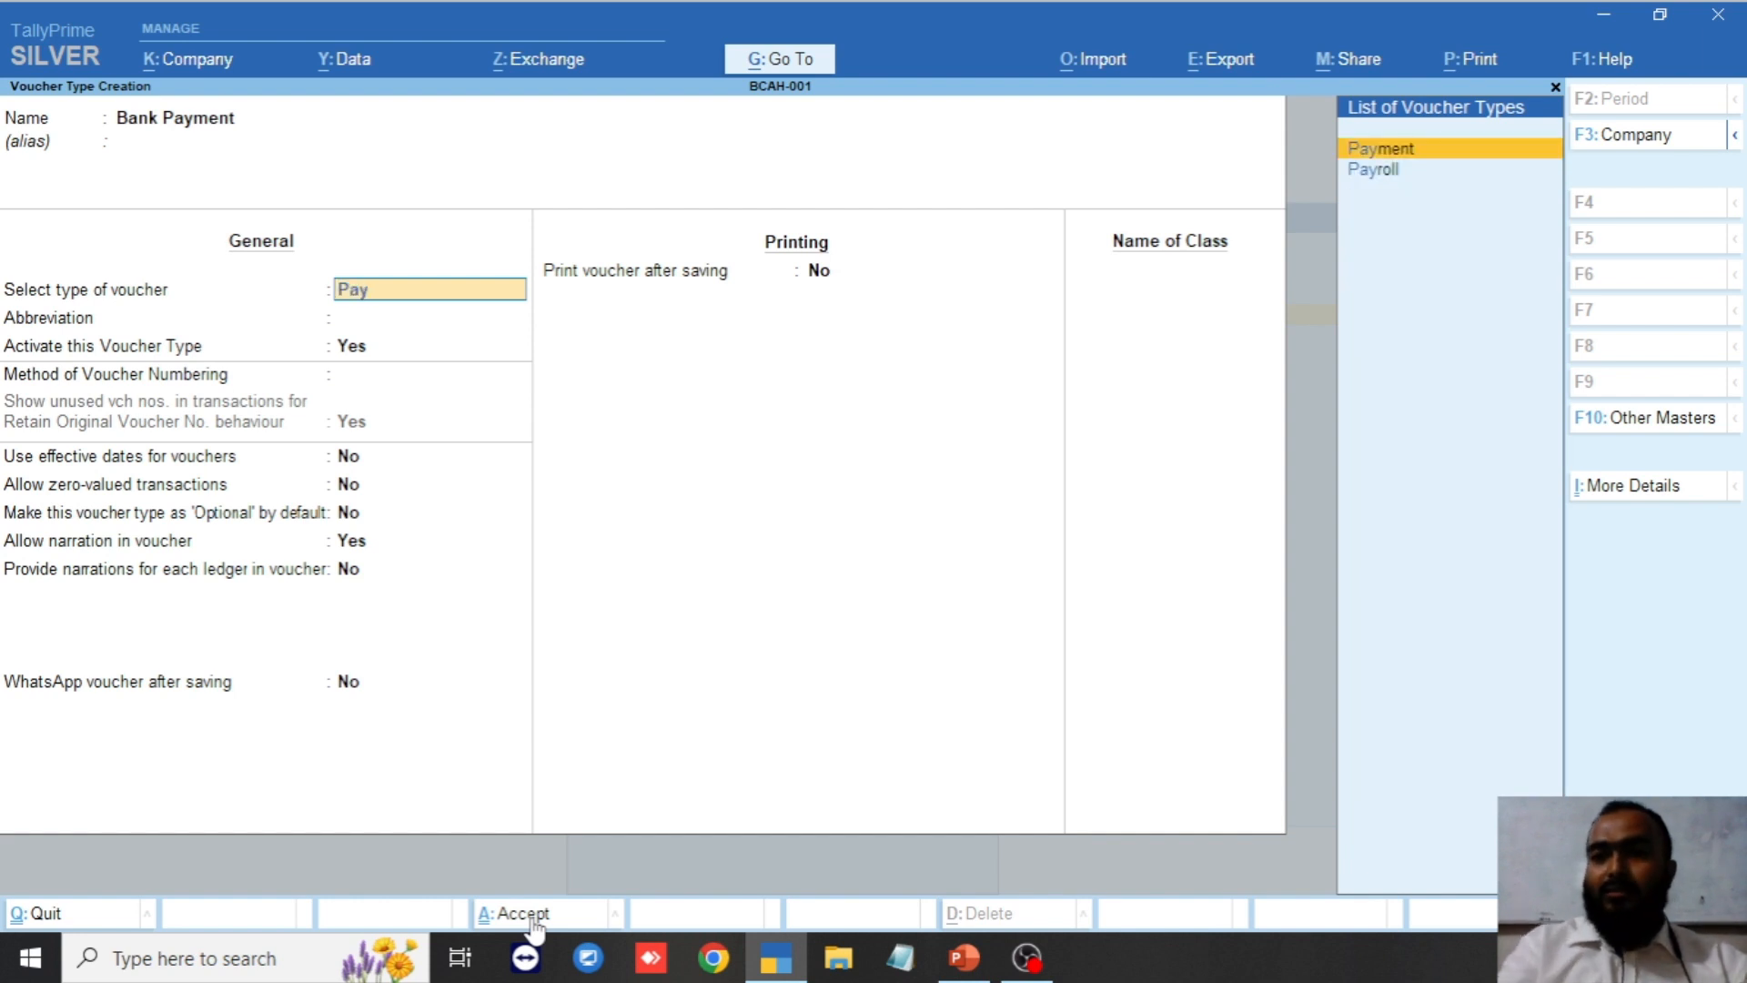
pyautogui.press('Return')
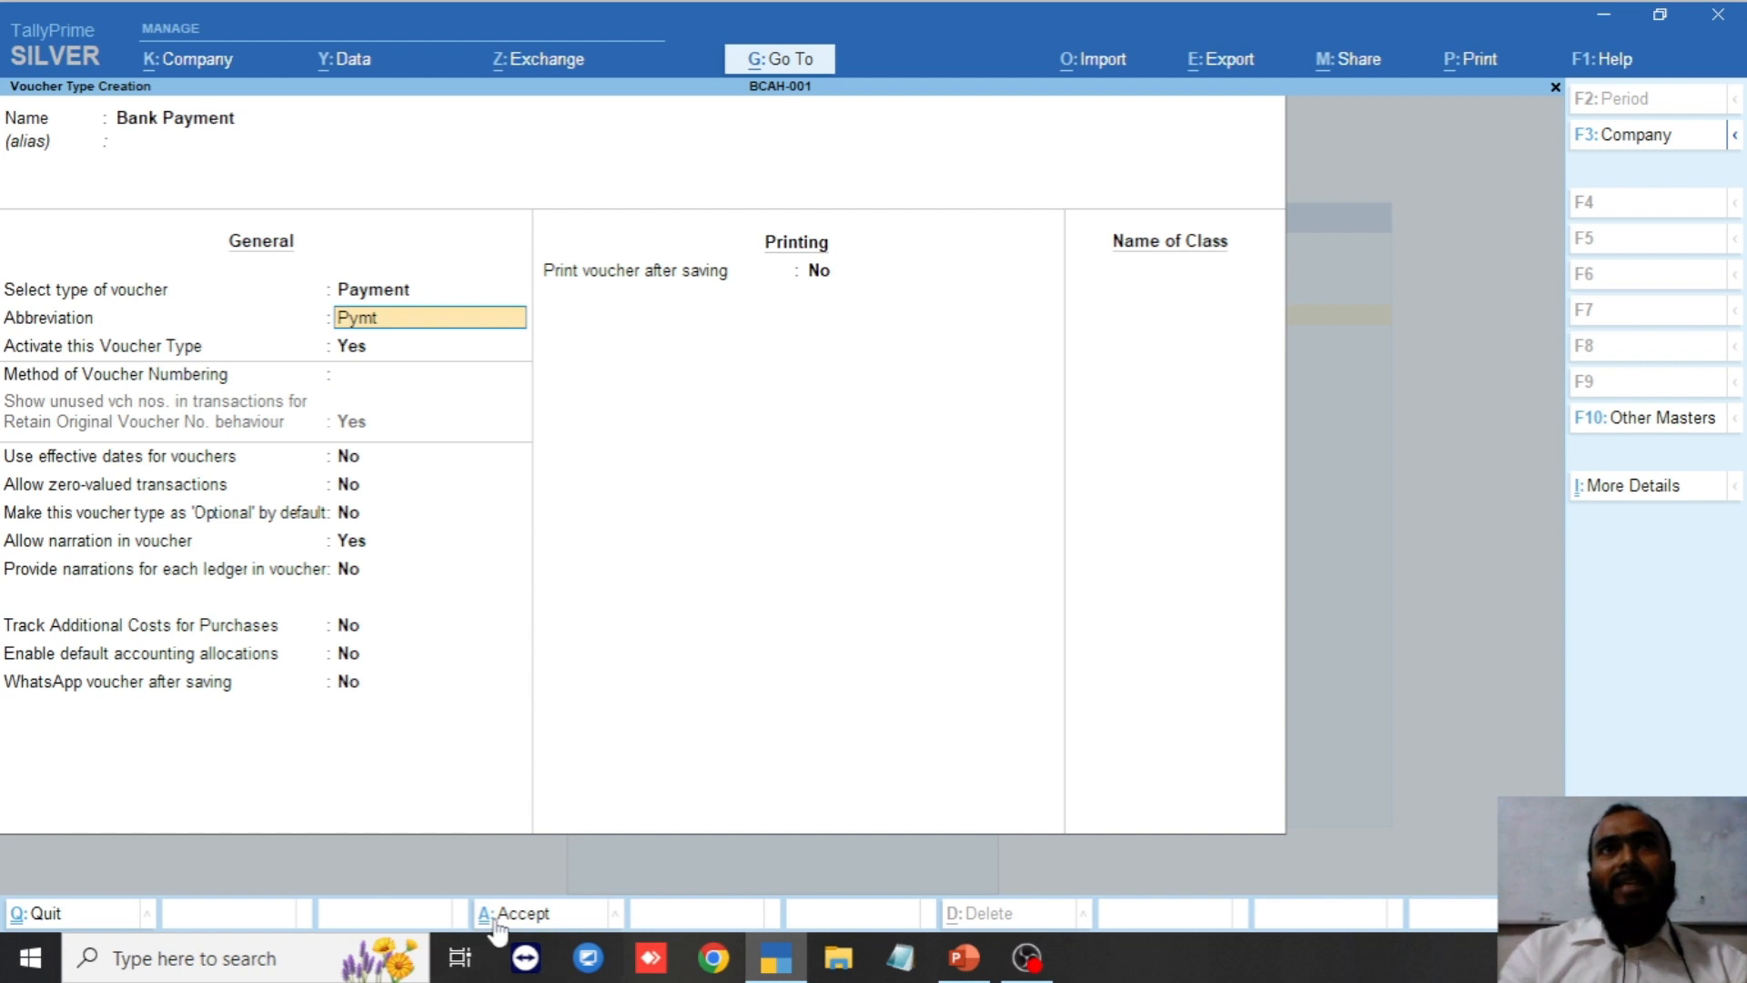
pyautogui.click(507, 919)
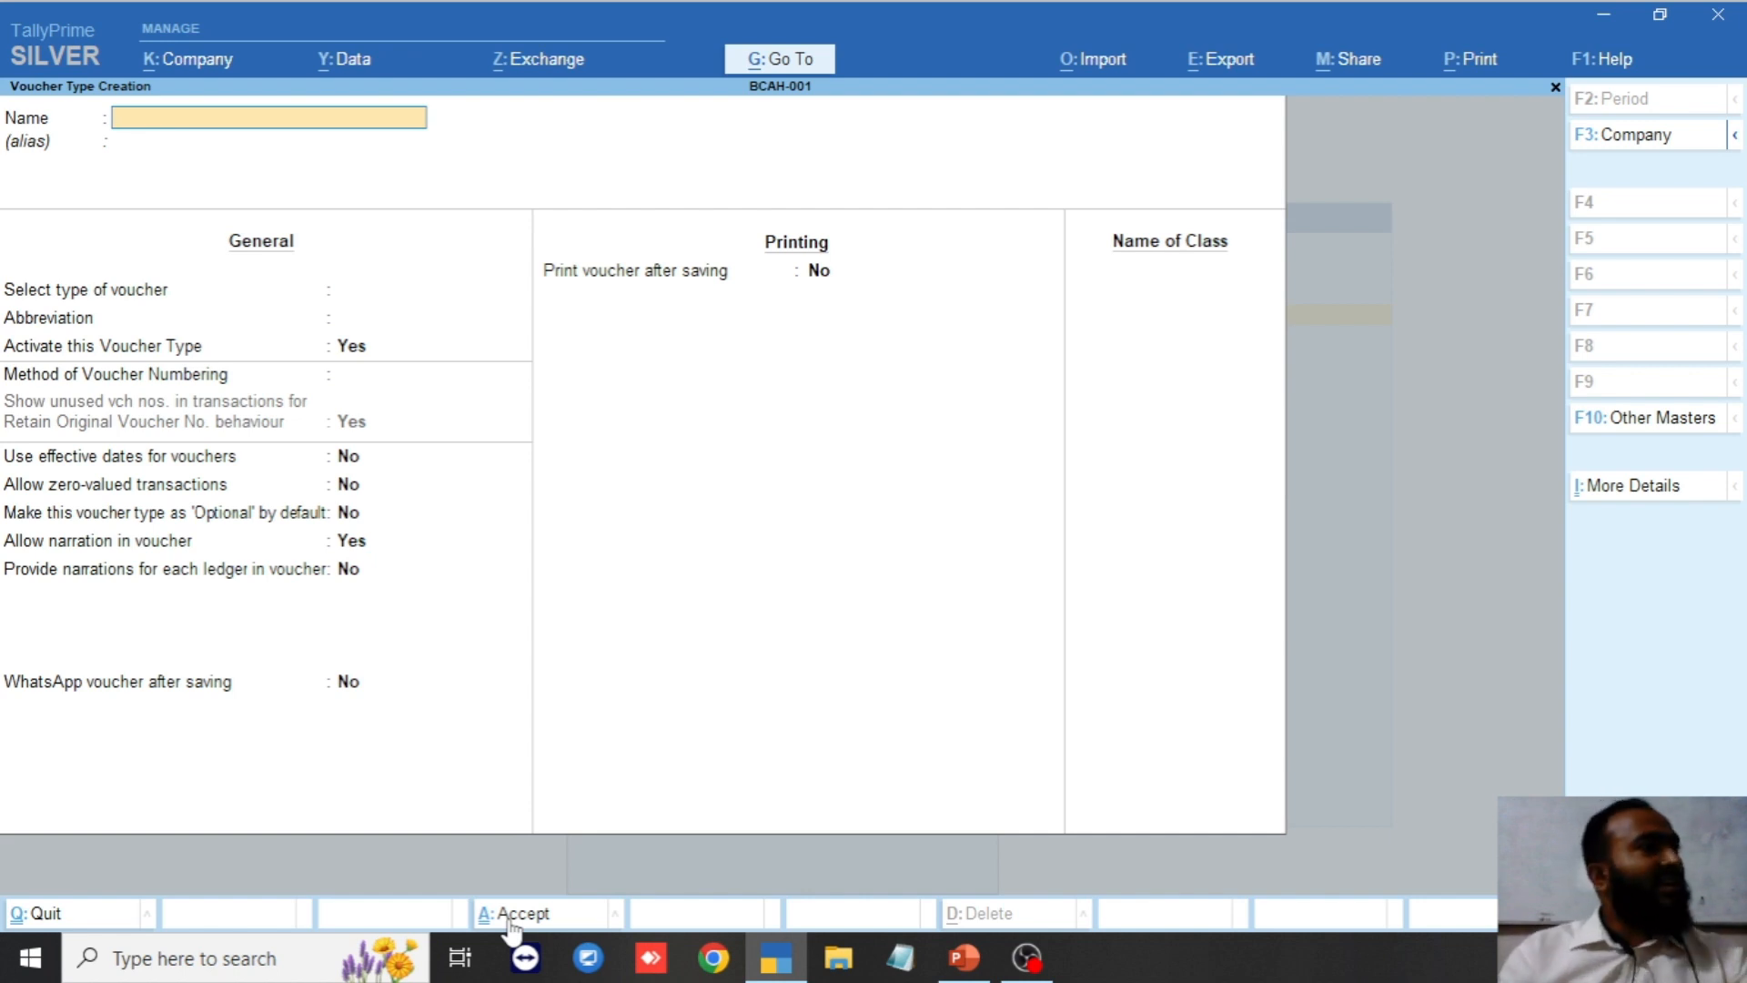
# Save a Cash Receipt voucher type based on Receipt.
pyautogui.write('Cash')
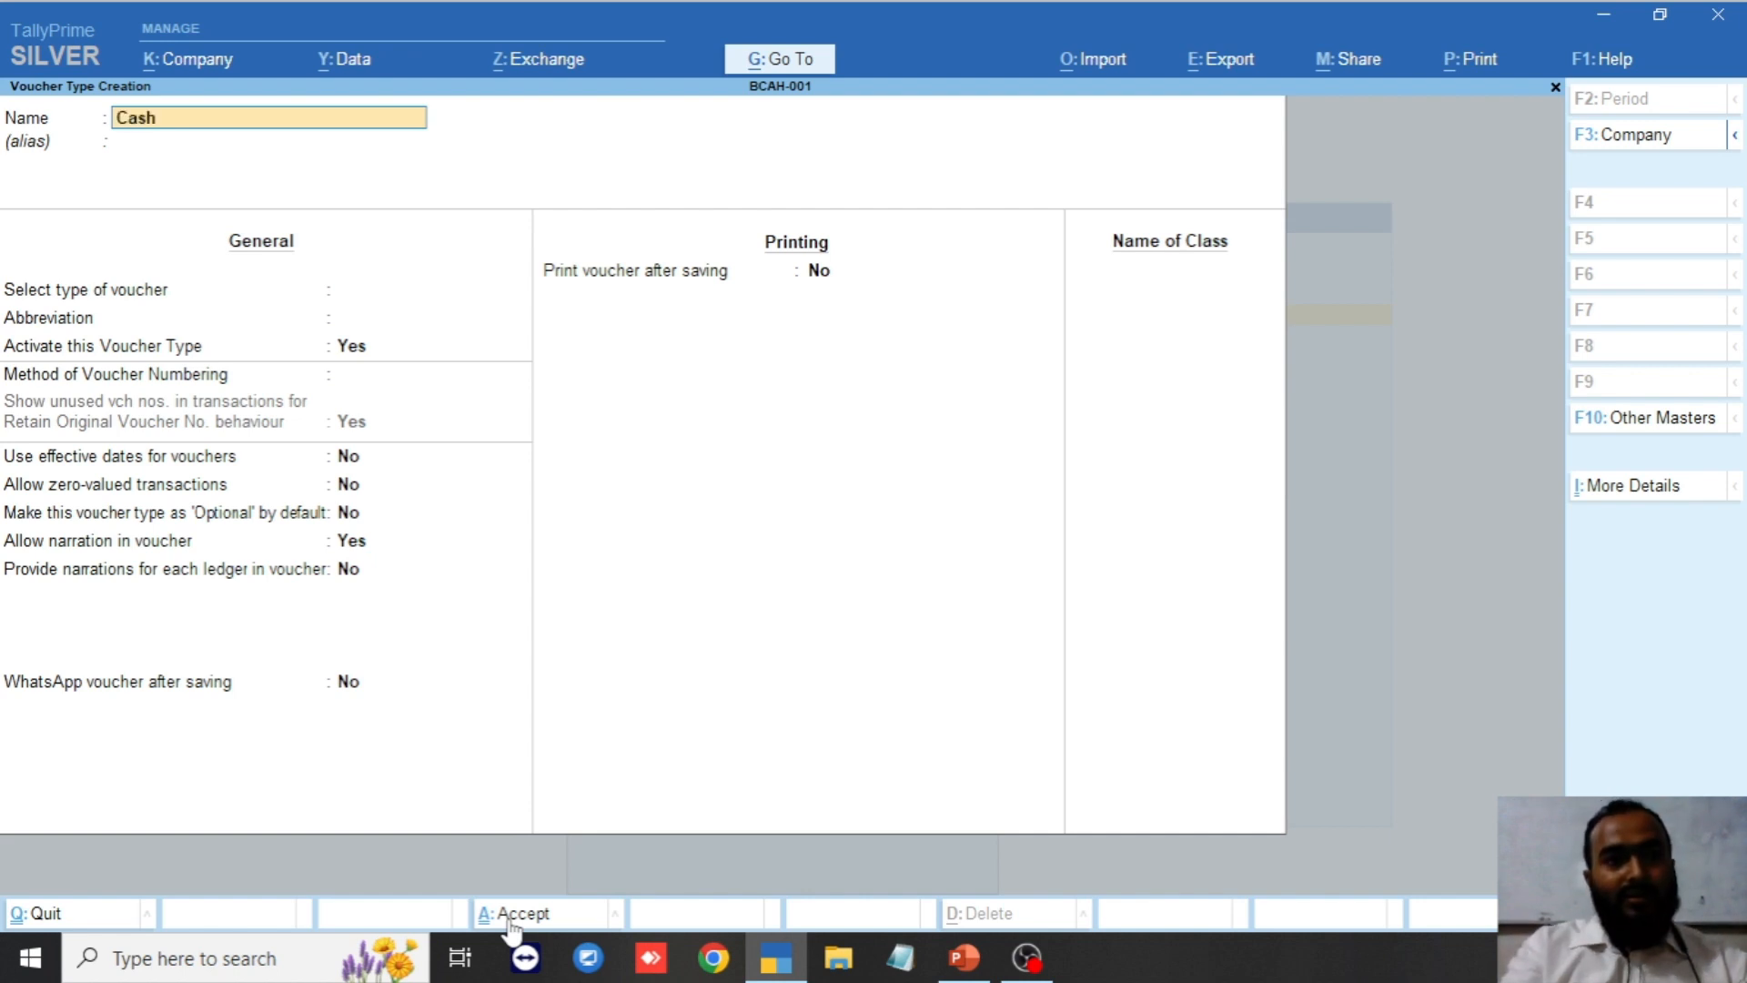
pyautogui.write(' Receipt')
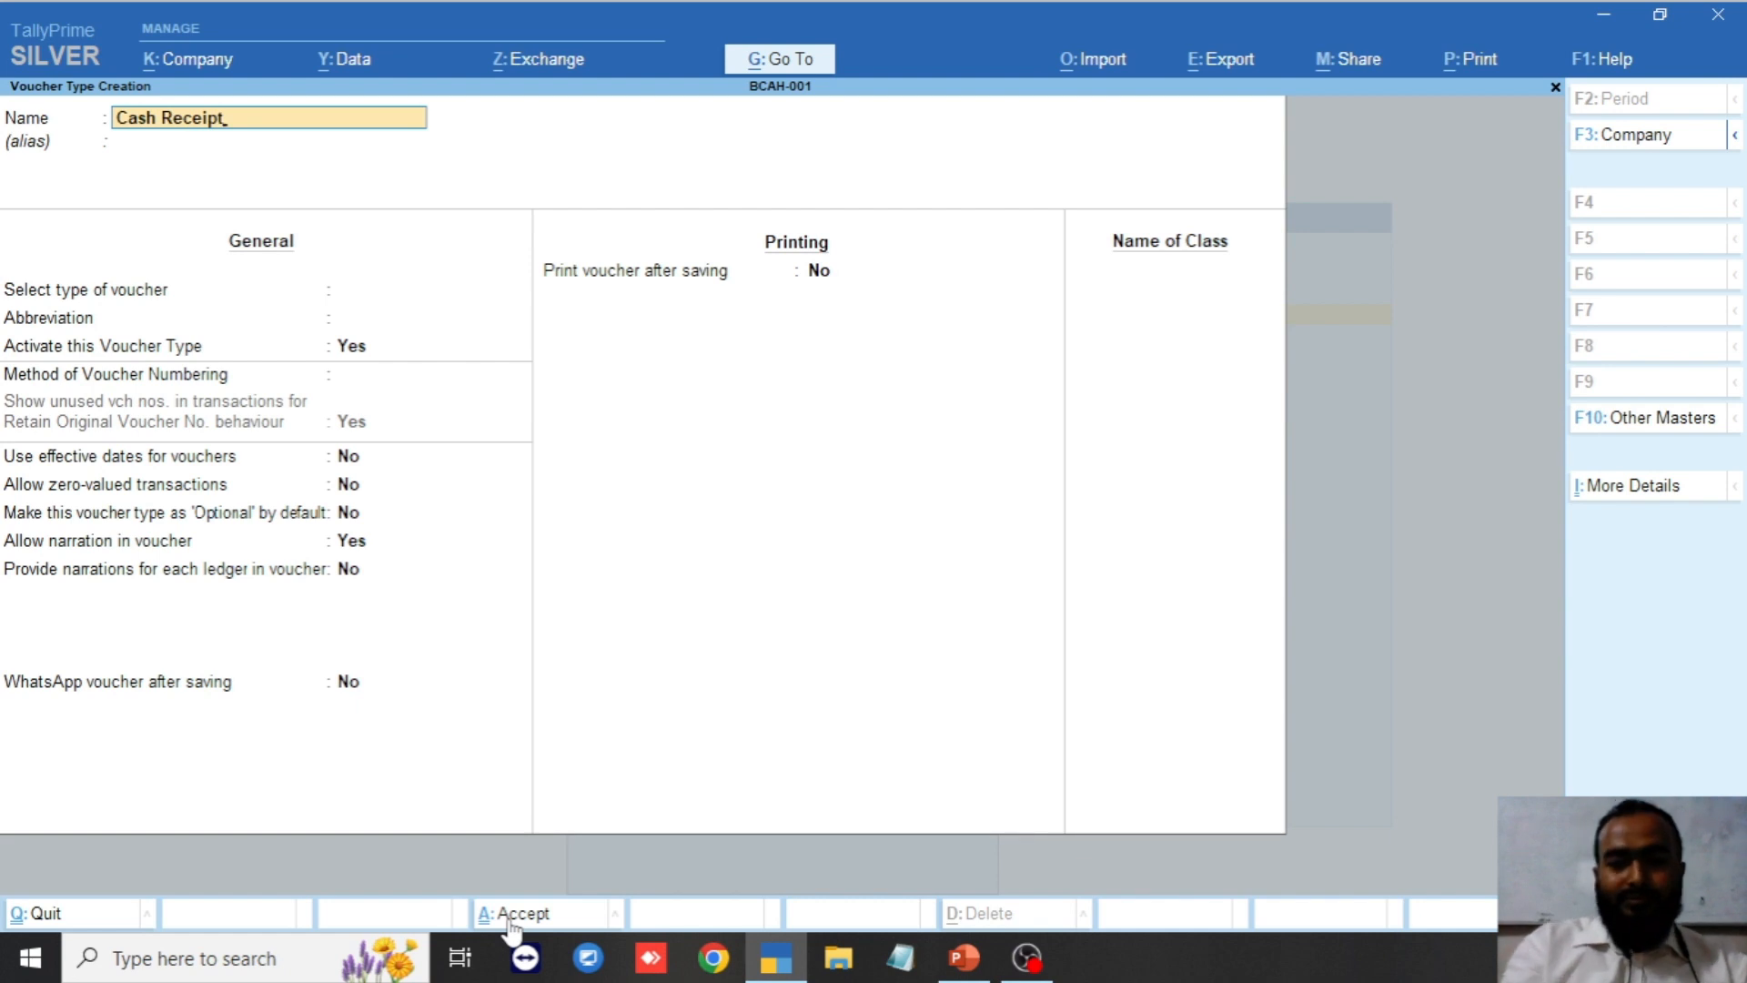
pyautogui.press('Return')
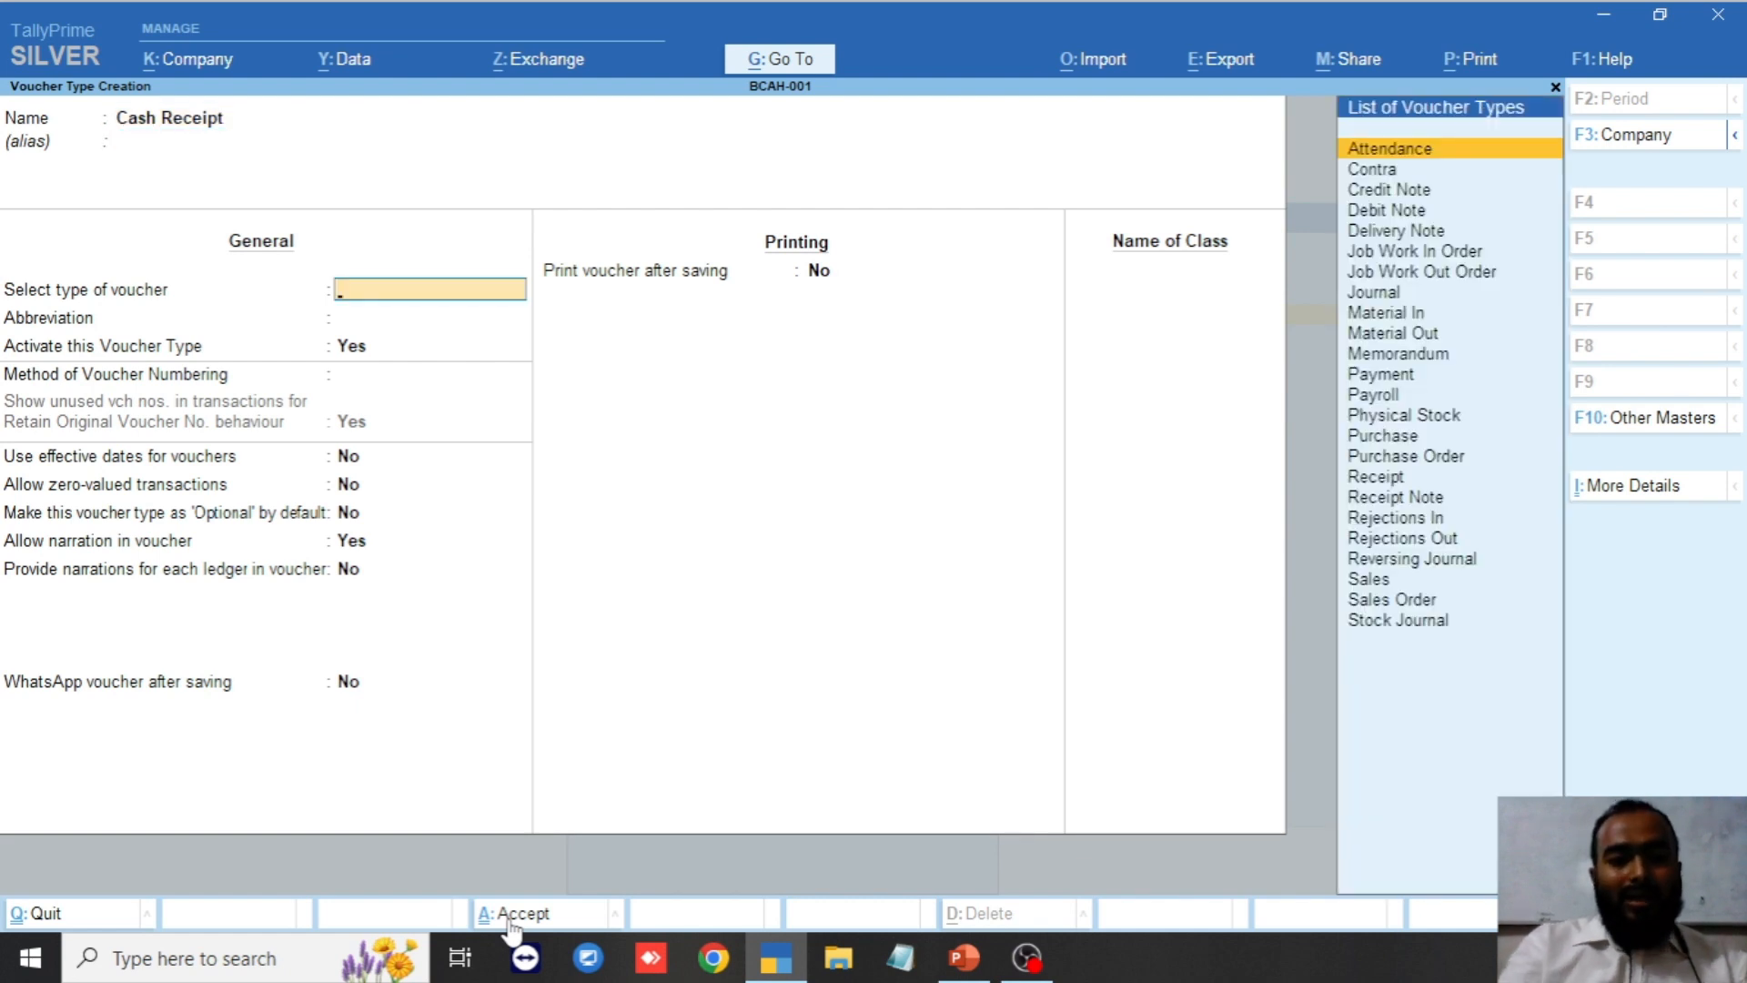
pyautogui.write('Re')
pyautogui.press('Down')
pyautogui.press('Return')
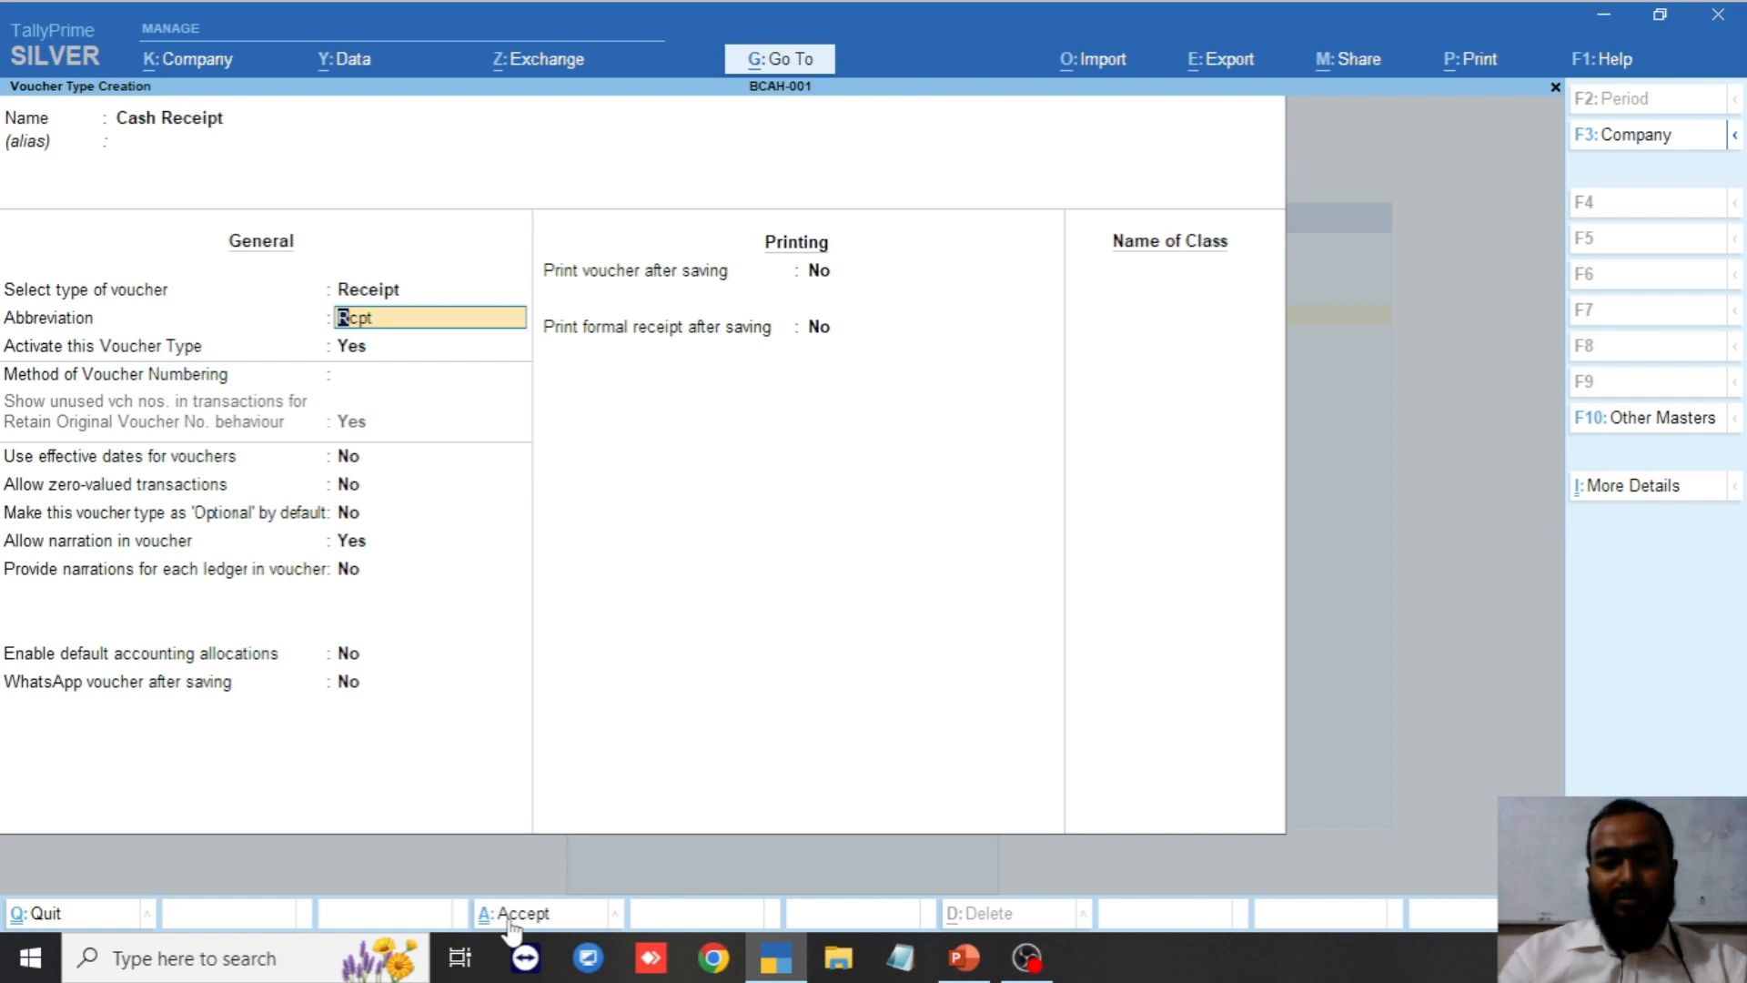
pyautogui.press('ctrl')
pyautogui.hotkey('ctrl', 'a')
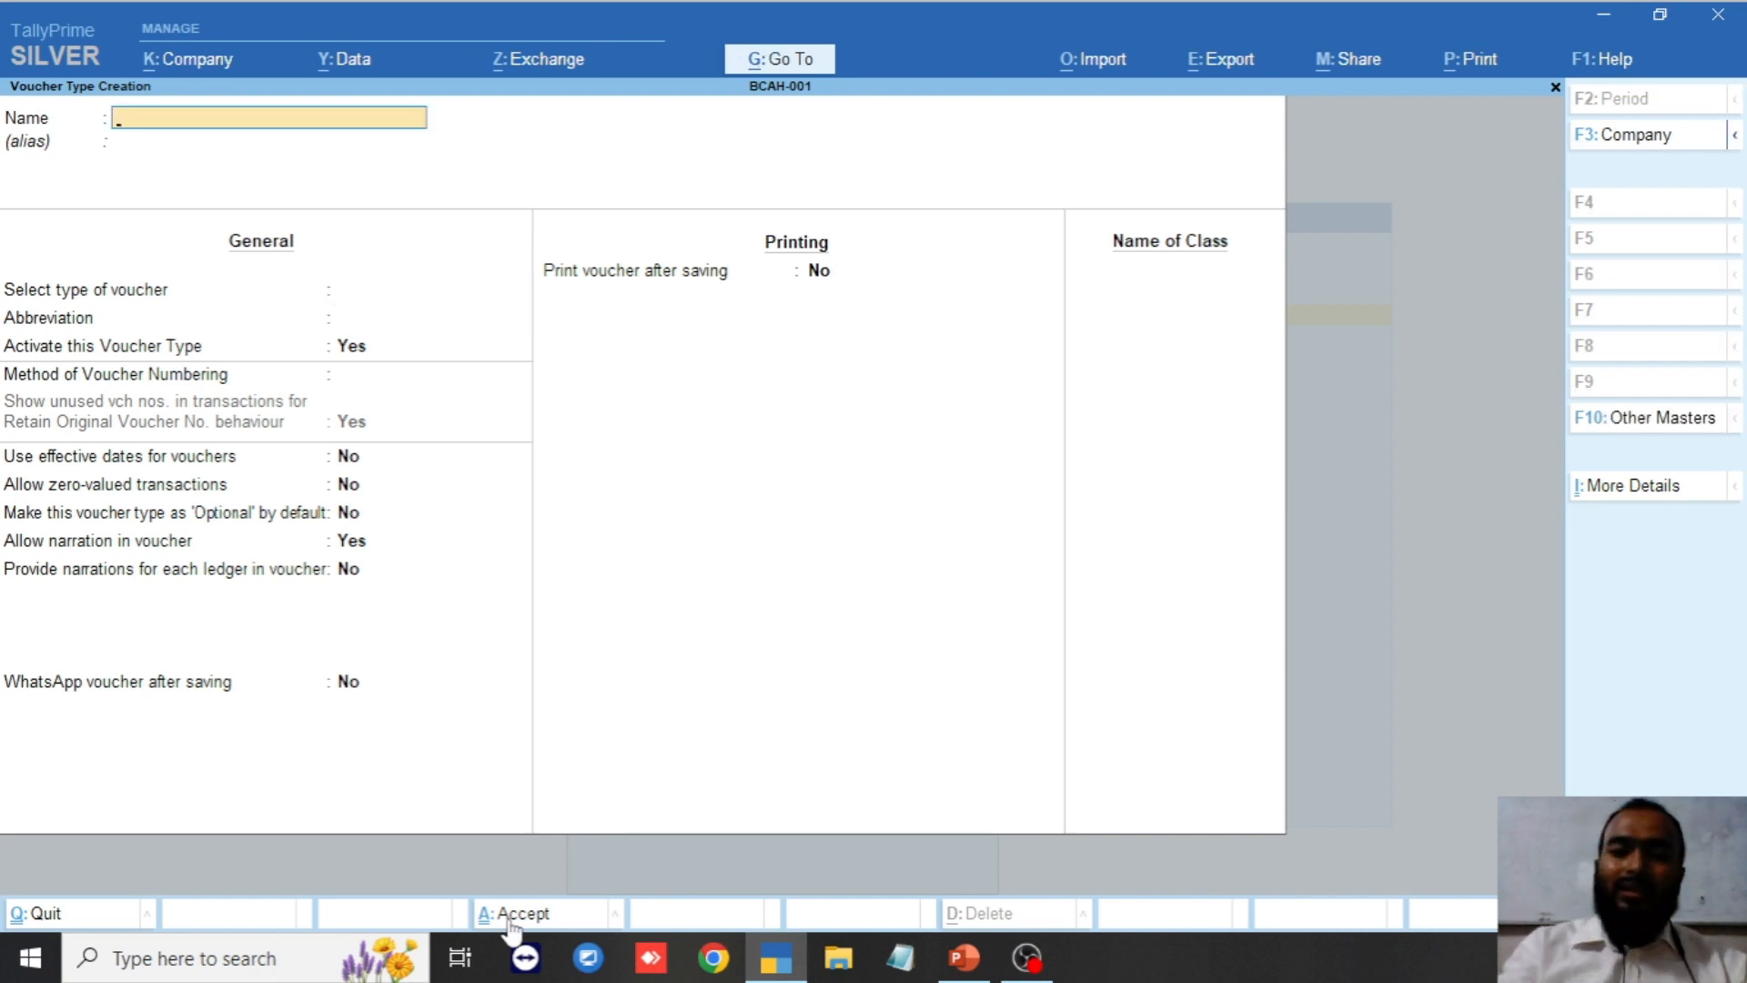
# Save a Bank Receipt voucher type based on Receipt.
pyautogui.write('Bank Re')
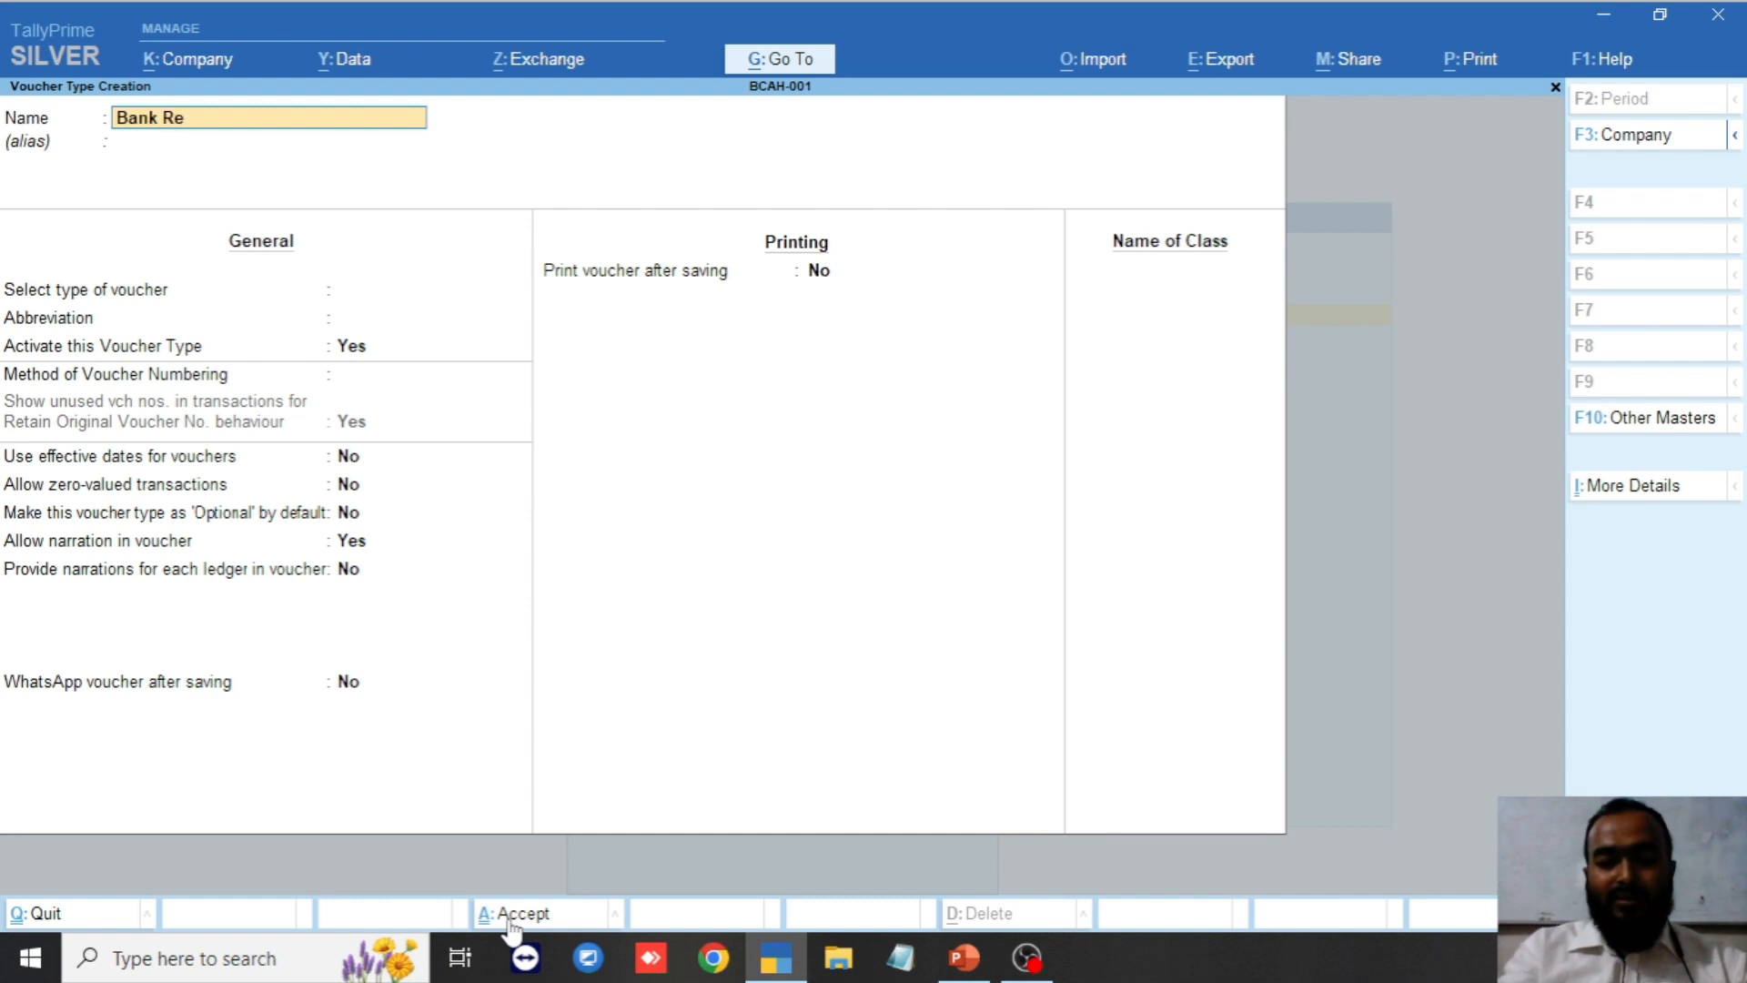
pyautogui.write('ceipt')
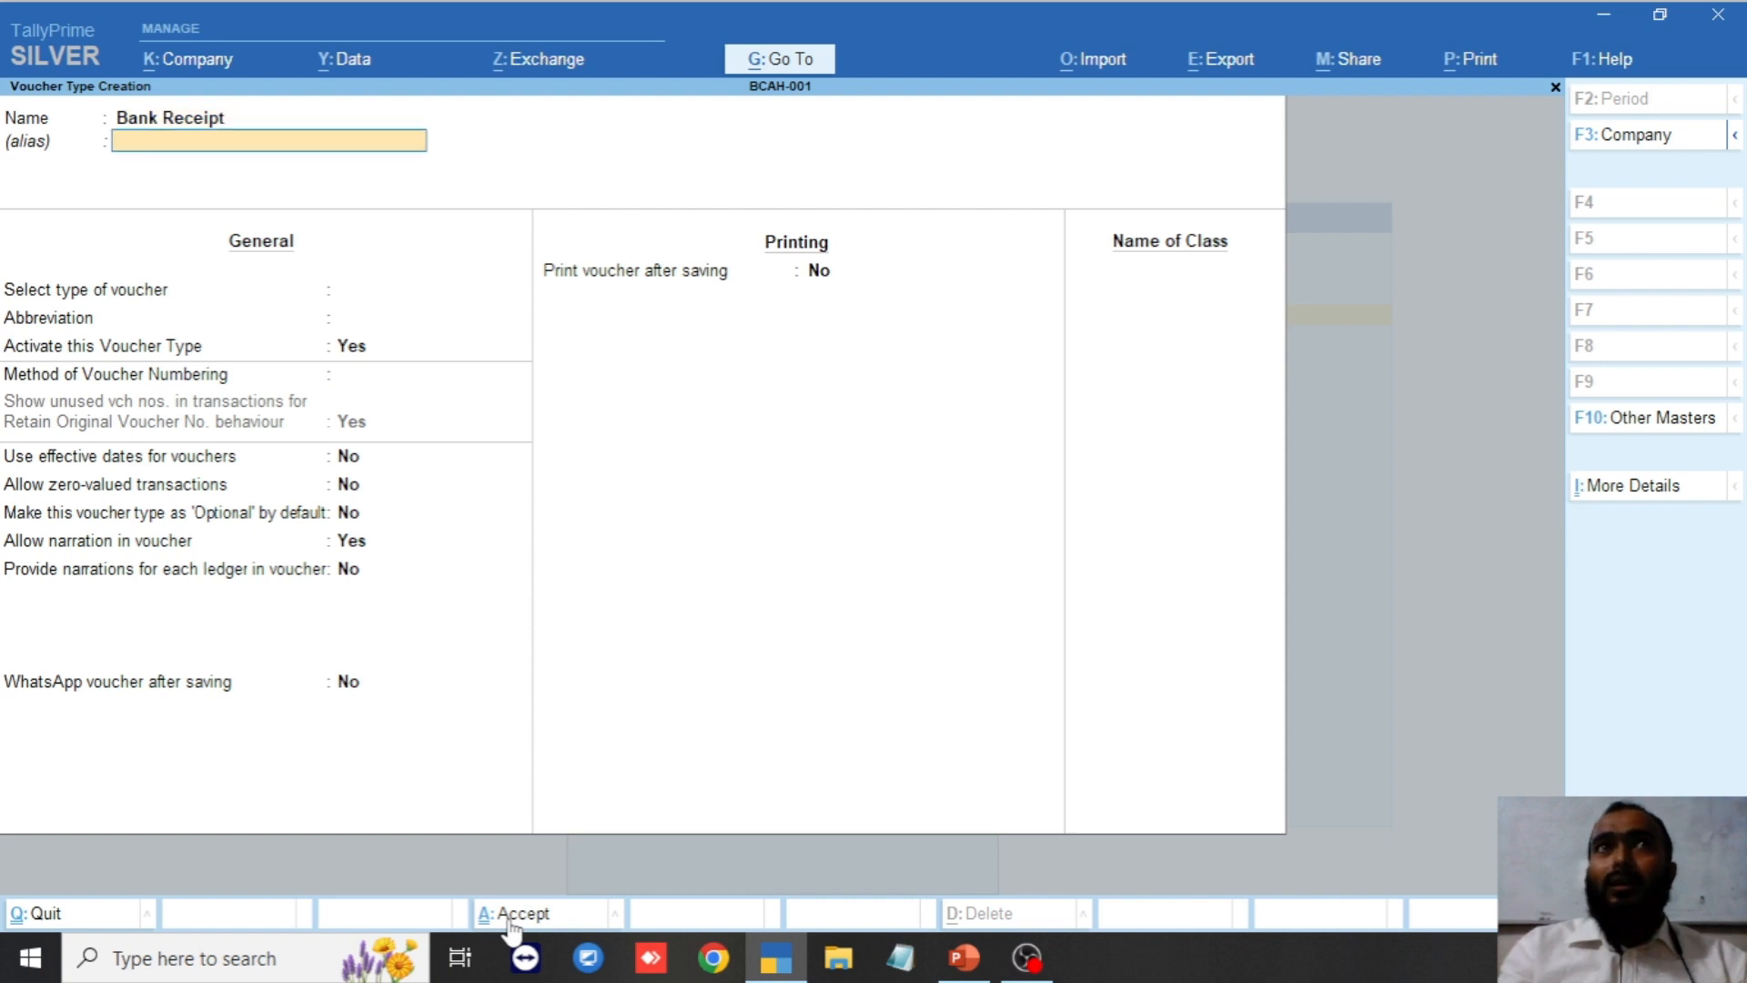
pyautogui.press('Return')
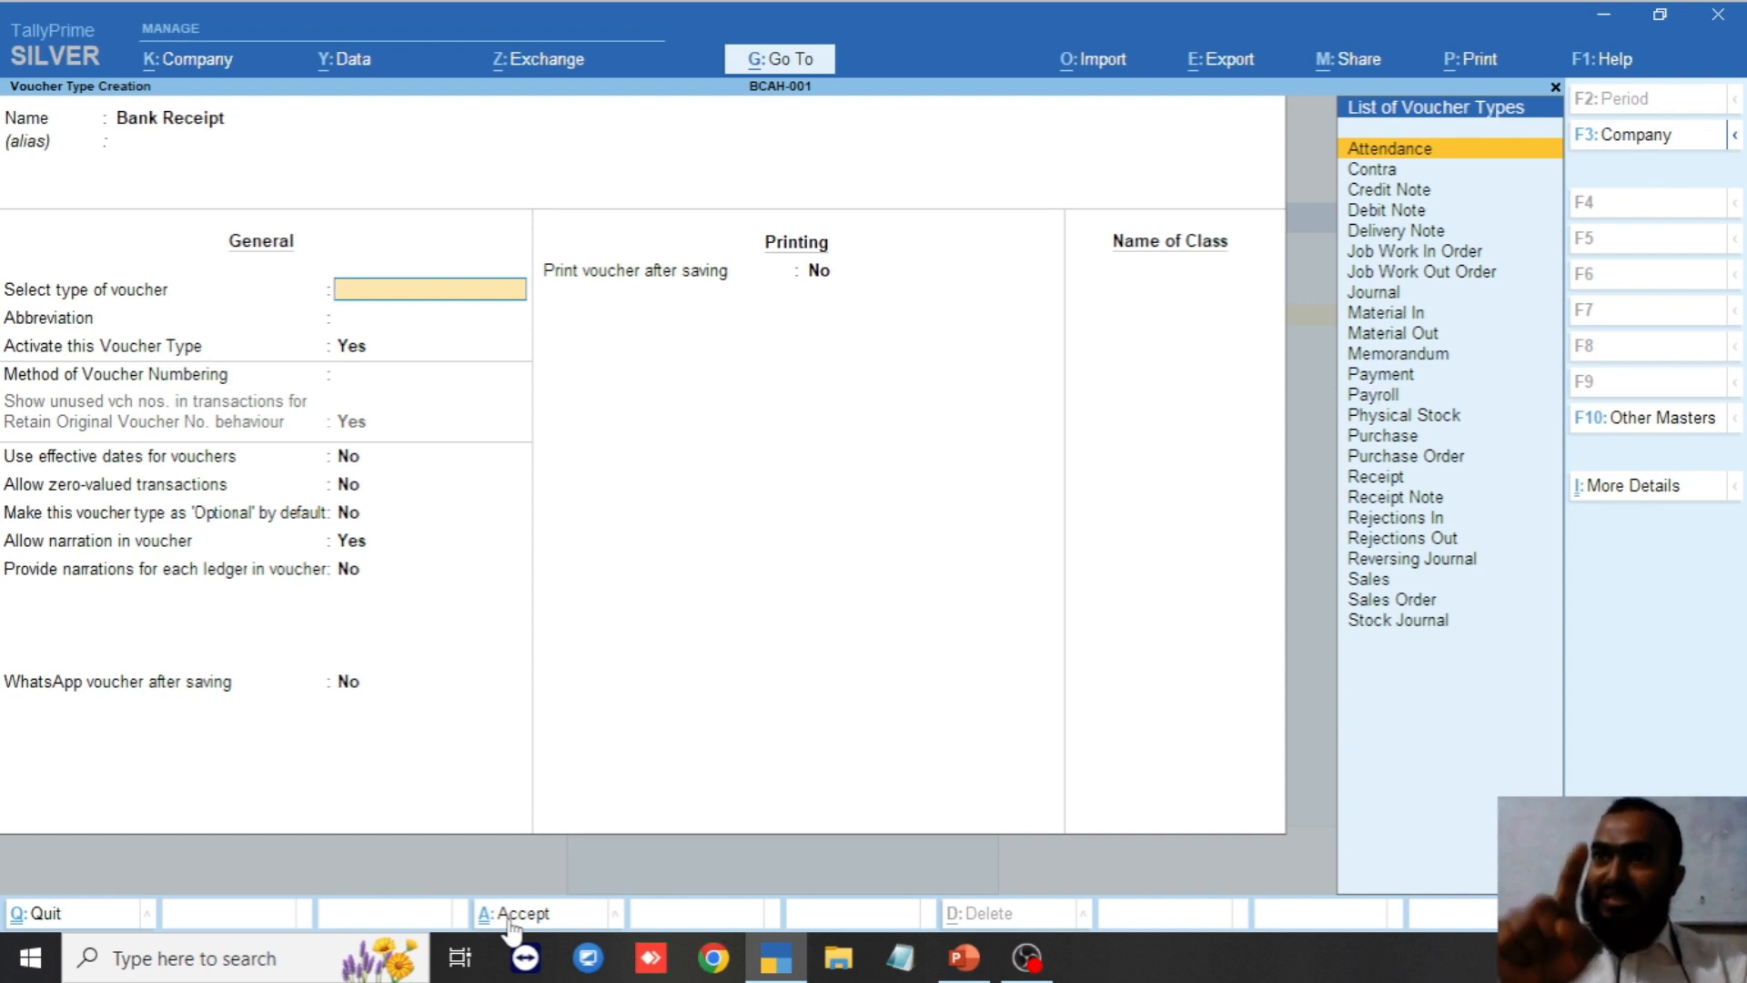
pyautogui.write('Re')
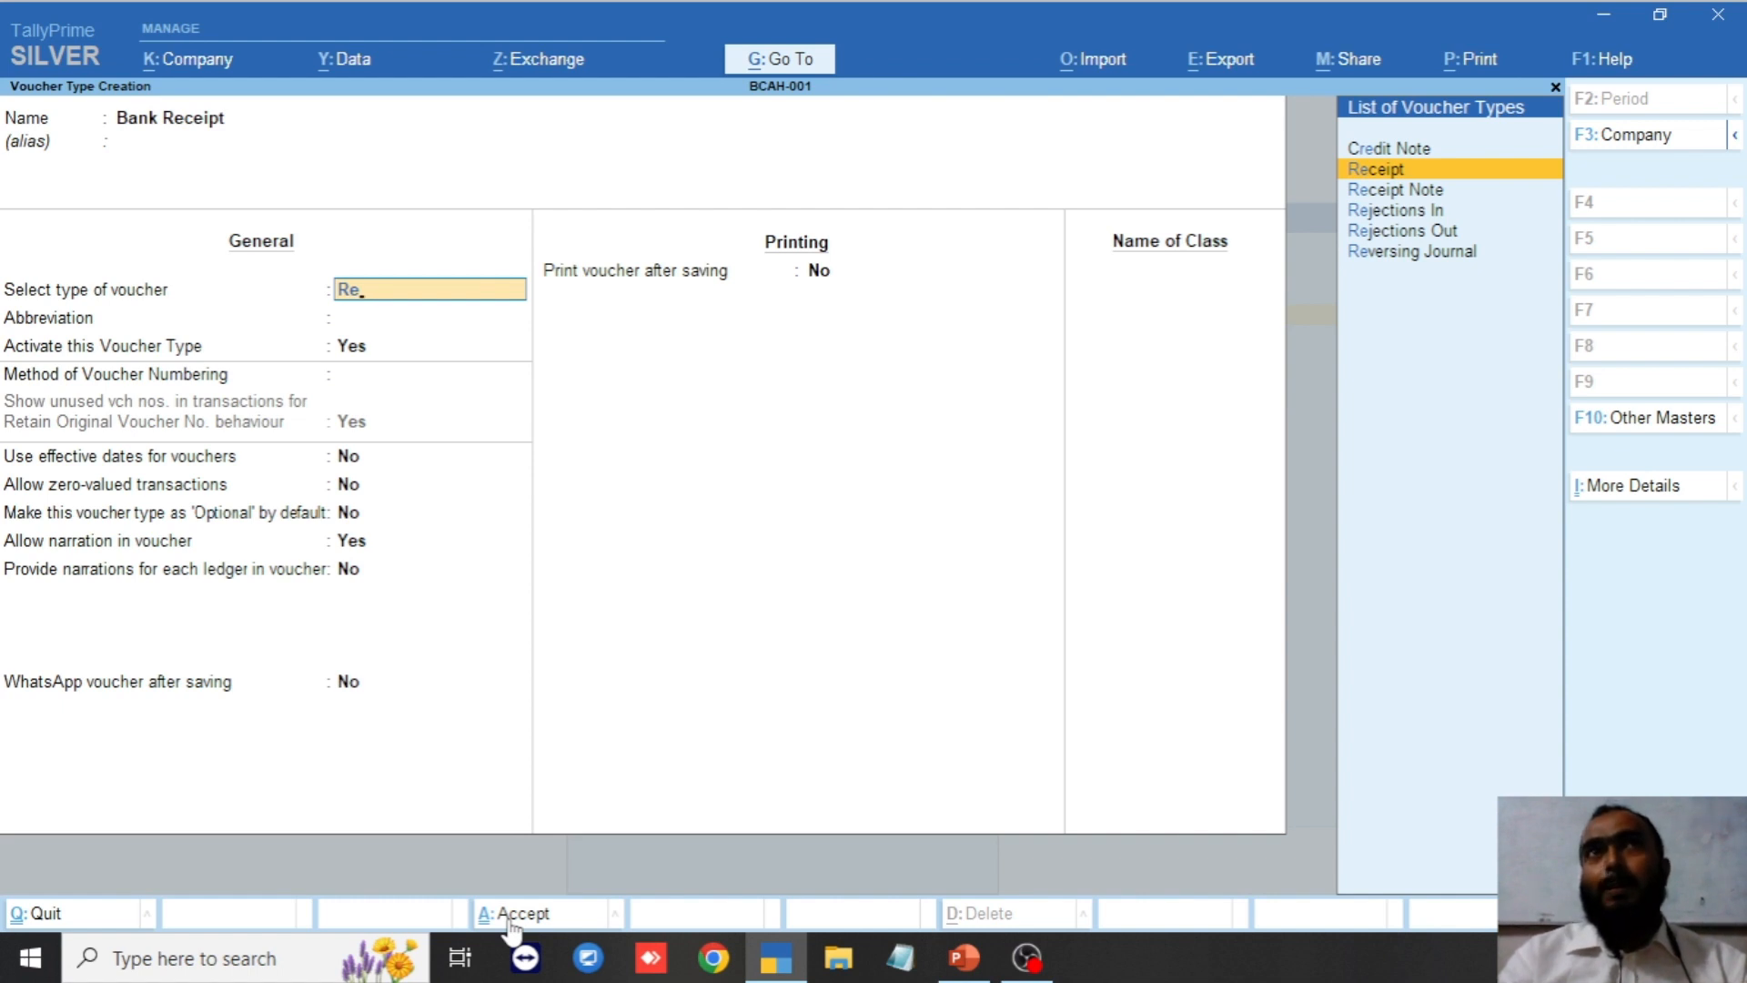
pyautogui.press('Return')
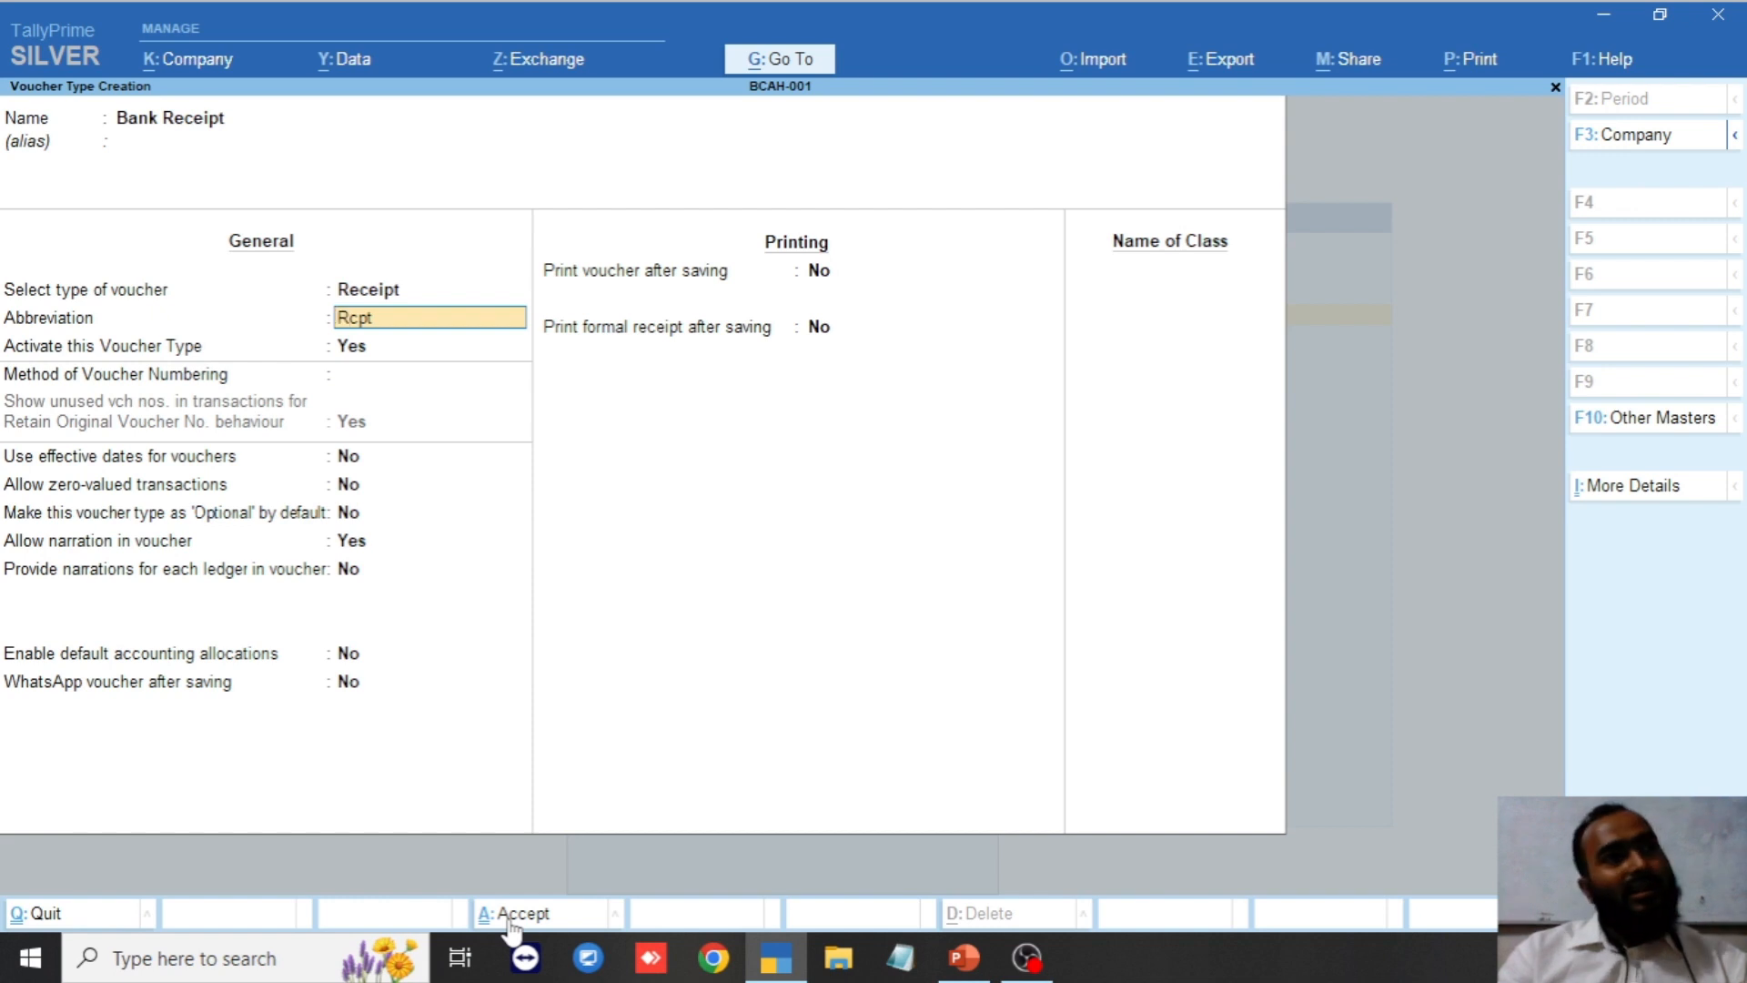
pyautogui.press('ctrl')
pyautogui.hotkey('ctrl', 'a')
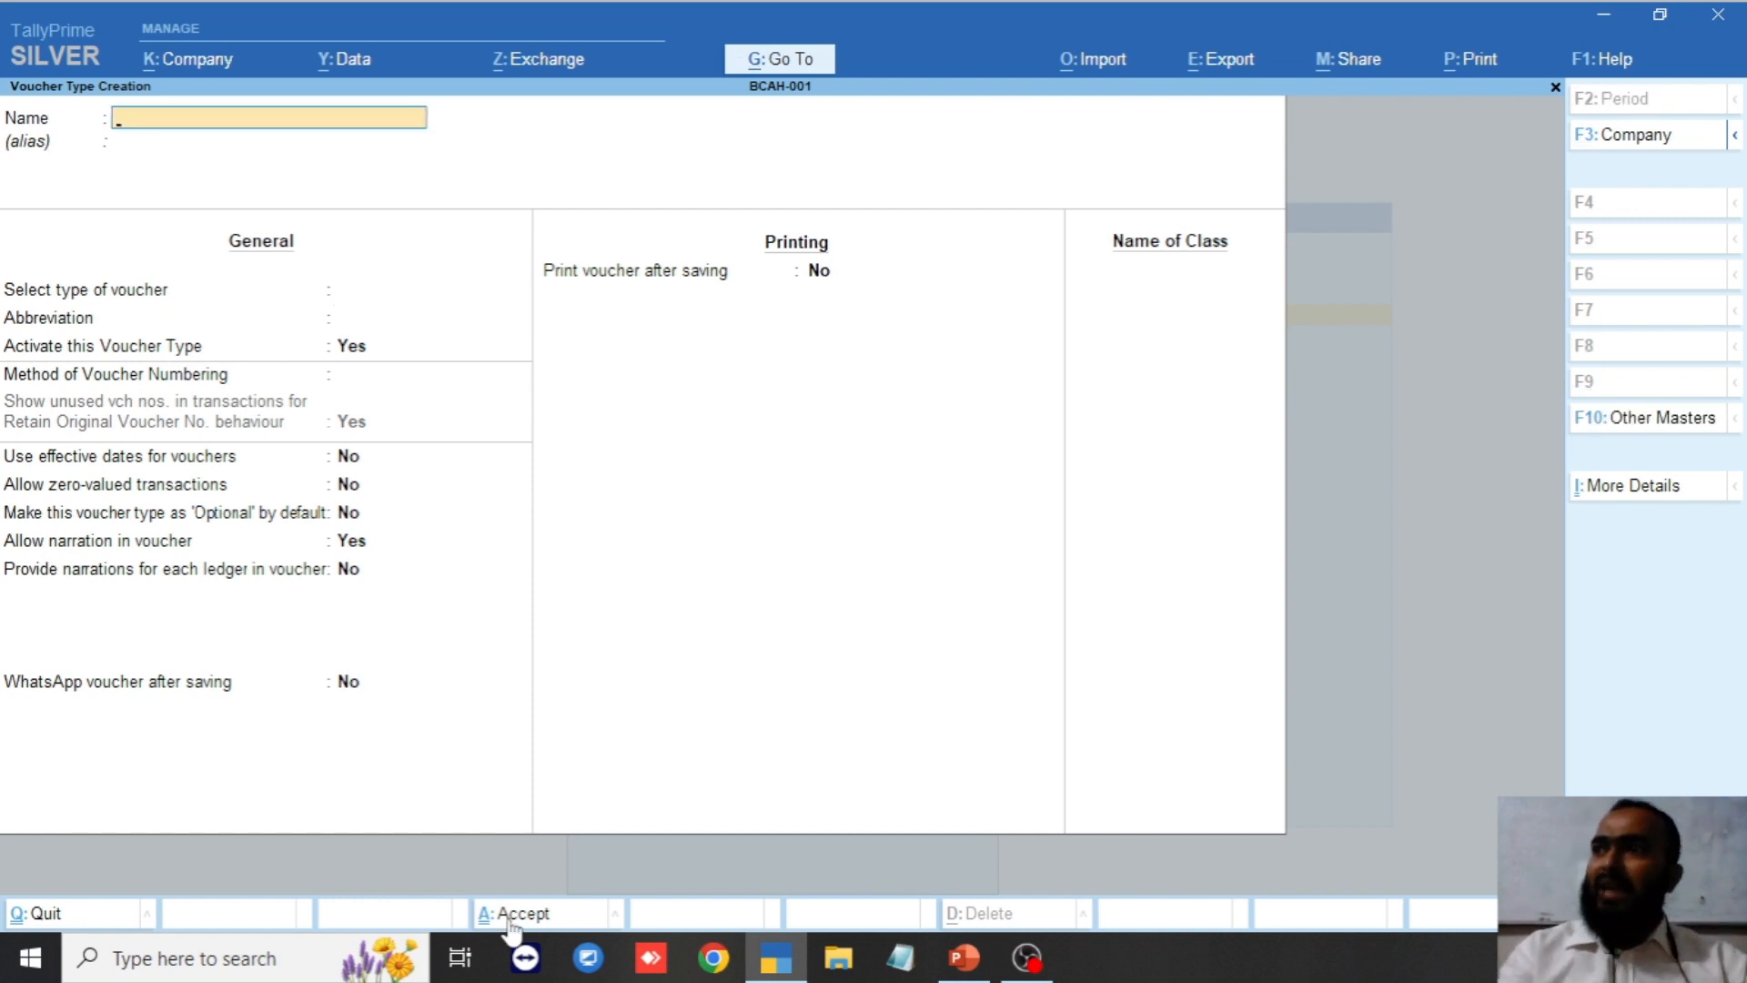
# Save a Cash Sales voucher type based on Sales.
pyautogui.write('Cash')
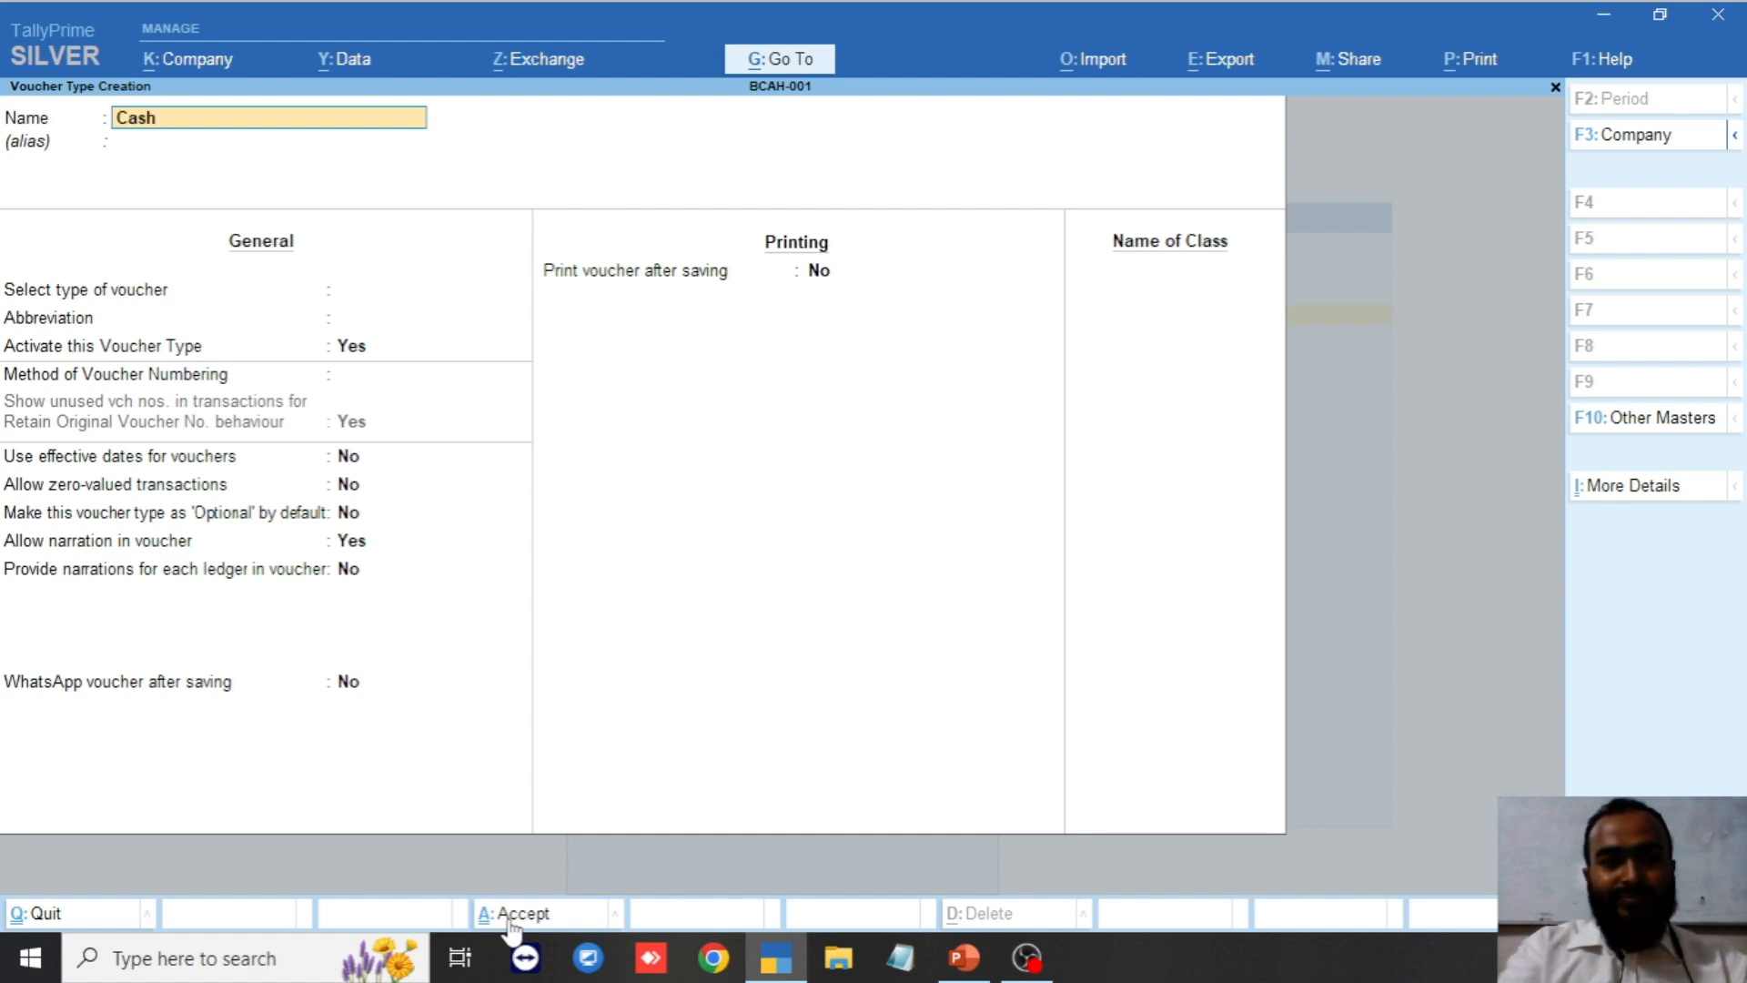
pyautogui.write(' Sales')
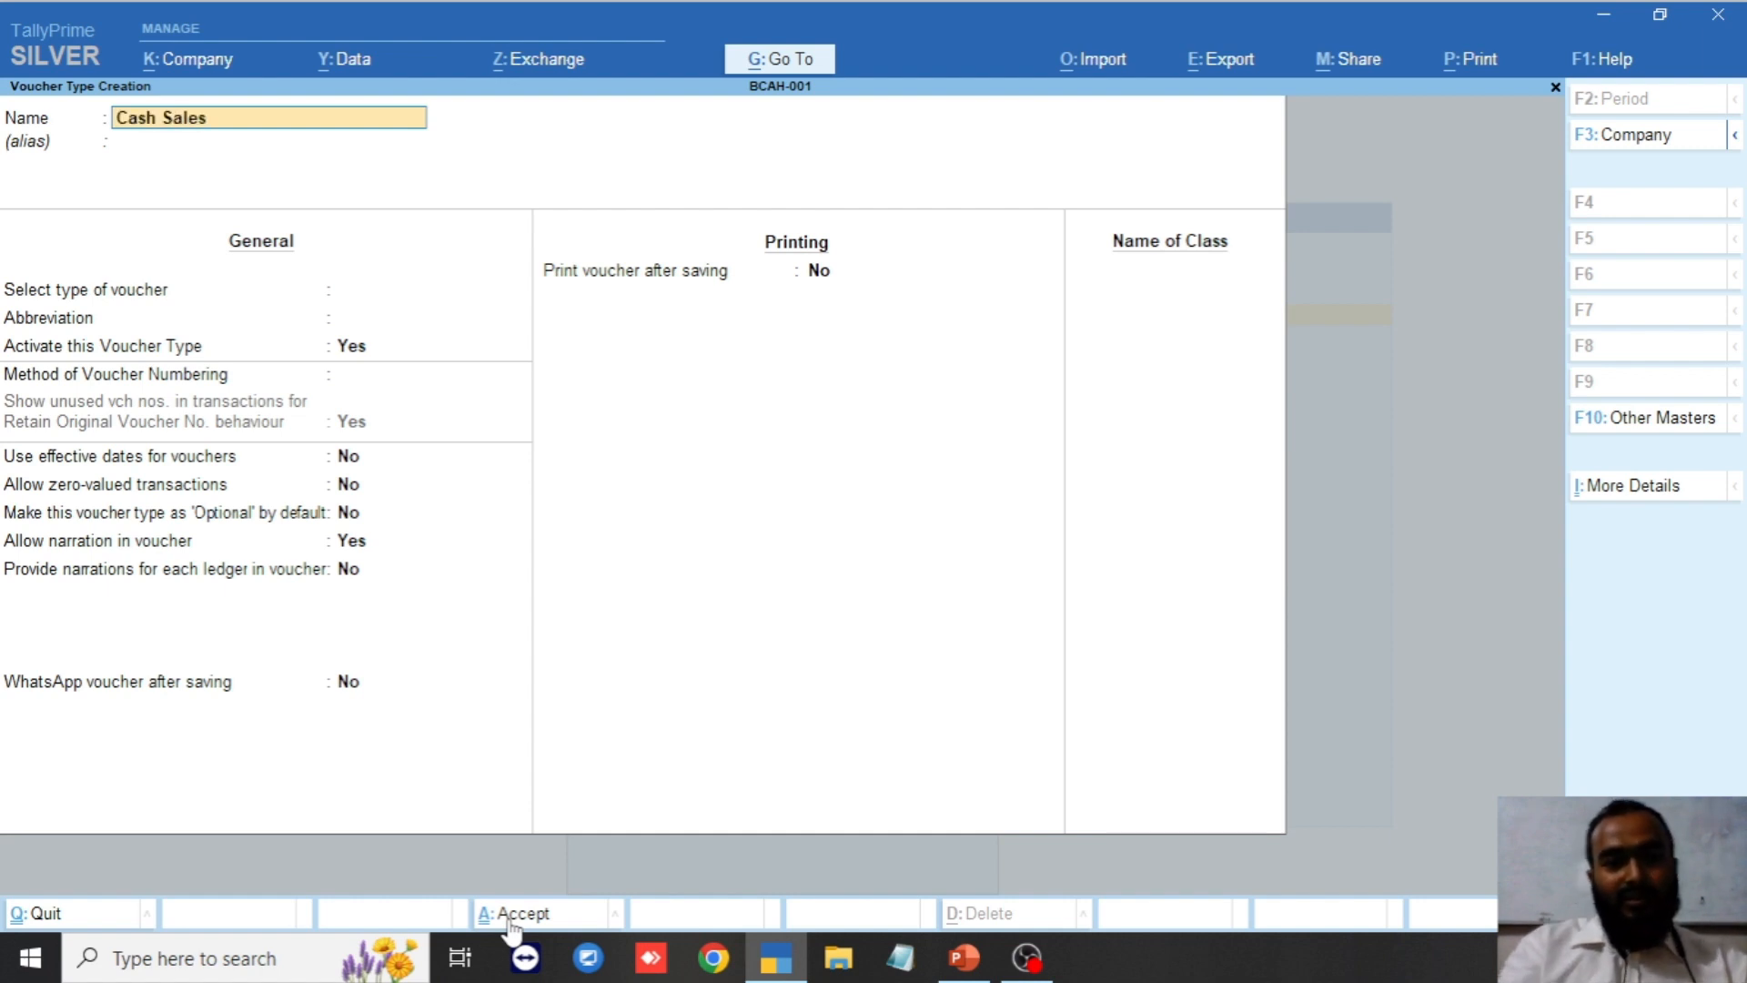
pyautogui.press('Return')
pyautogui.press('Return')
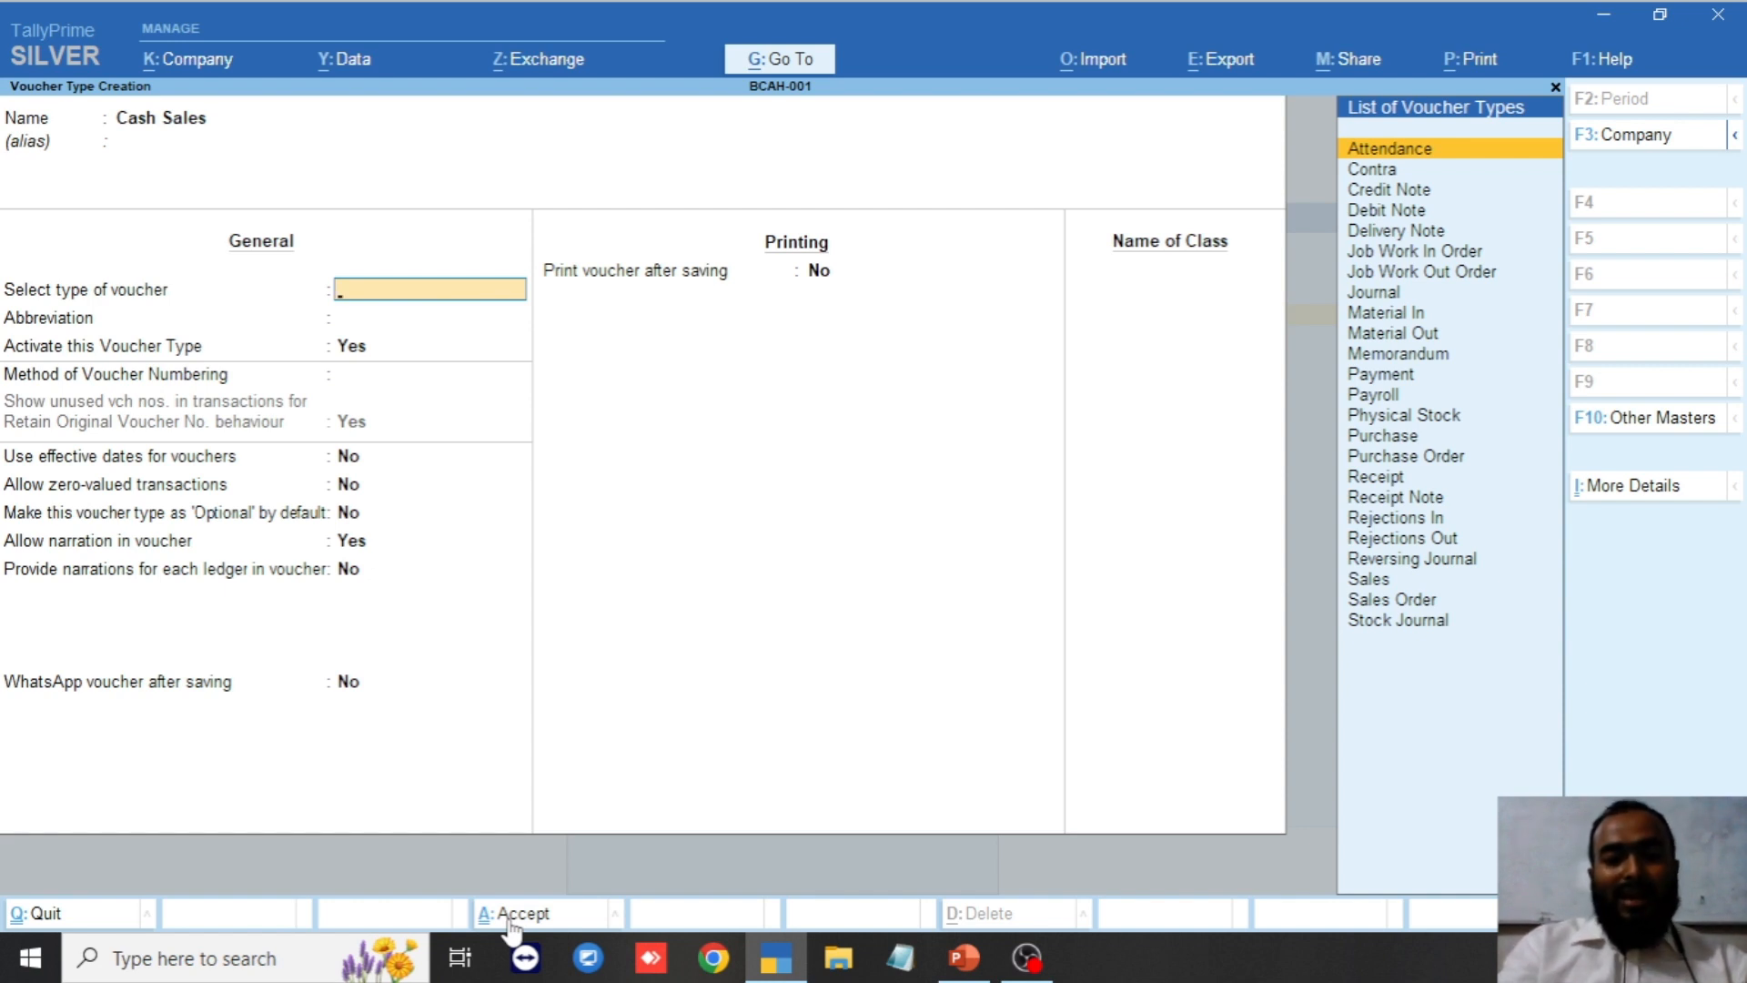
pyautogui.write('Sal')
pyautogui.press('Return')
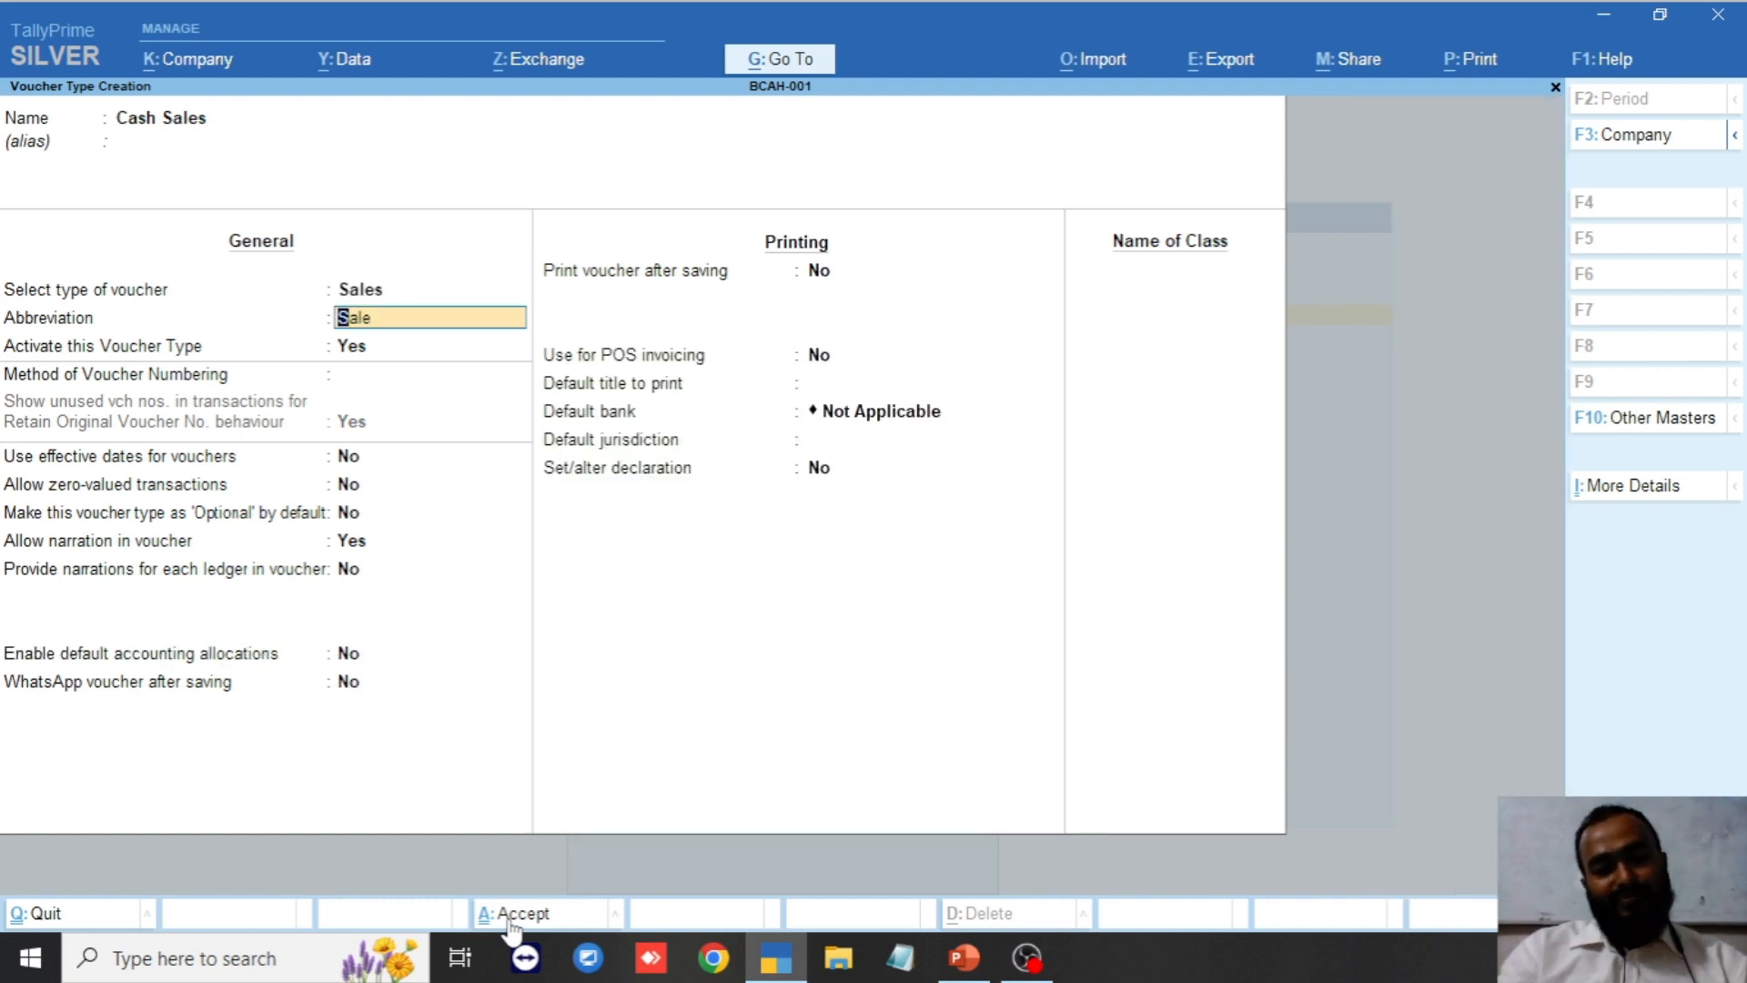
pyautogui.press('ctrl')
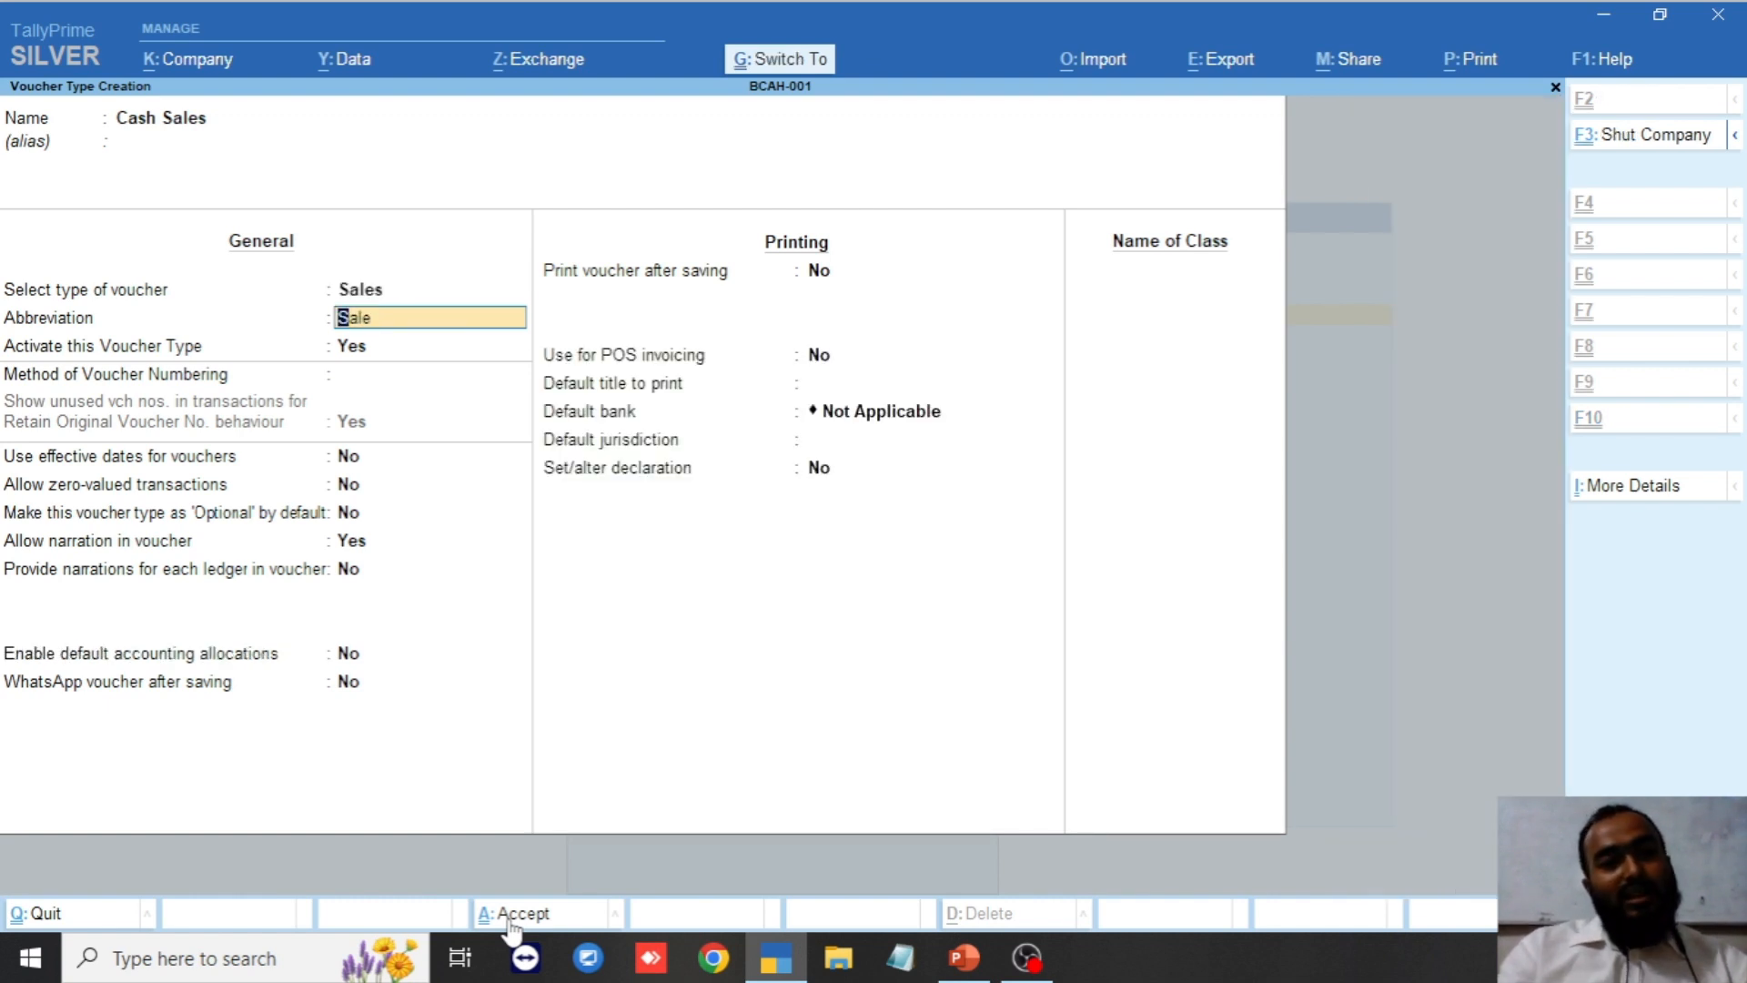
pyautogui.hotkey('ctrl', 'a')
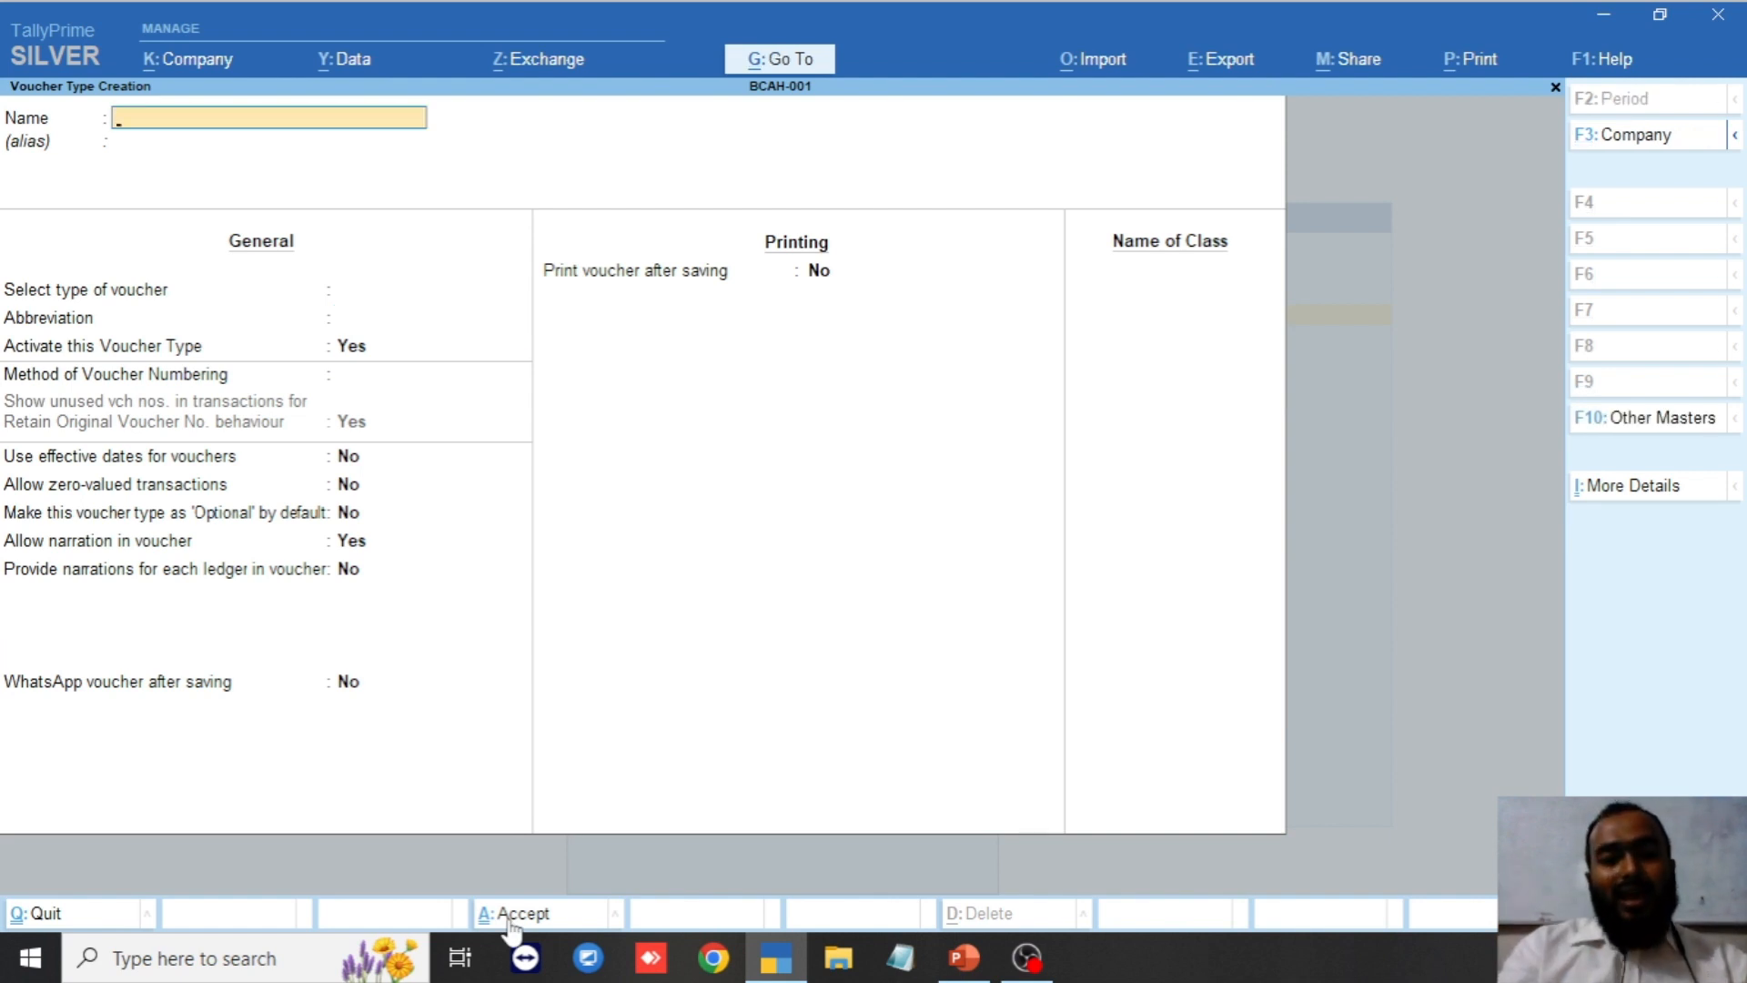
# Save Credit Sales as a Sales voucher type, exit to the Gateway, and switch to PowerPoint.
pyautogui.write('Credi')
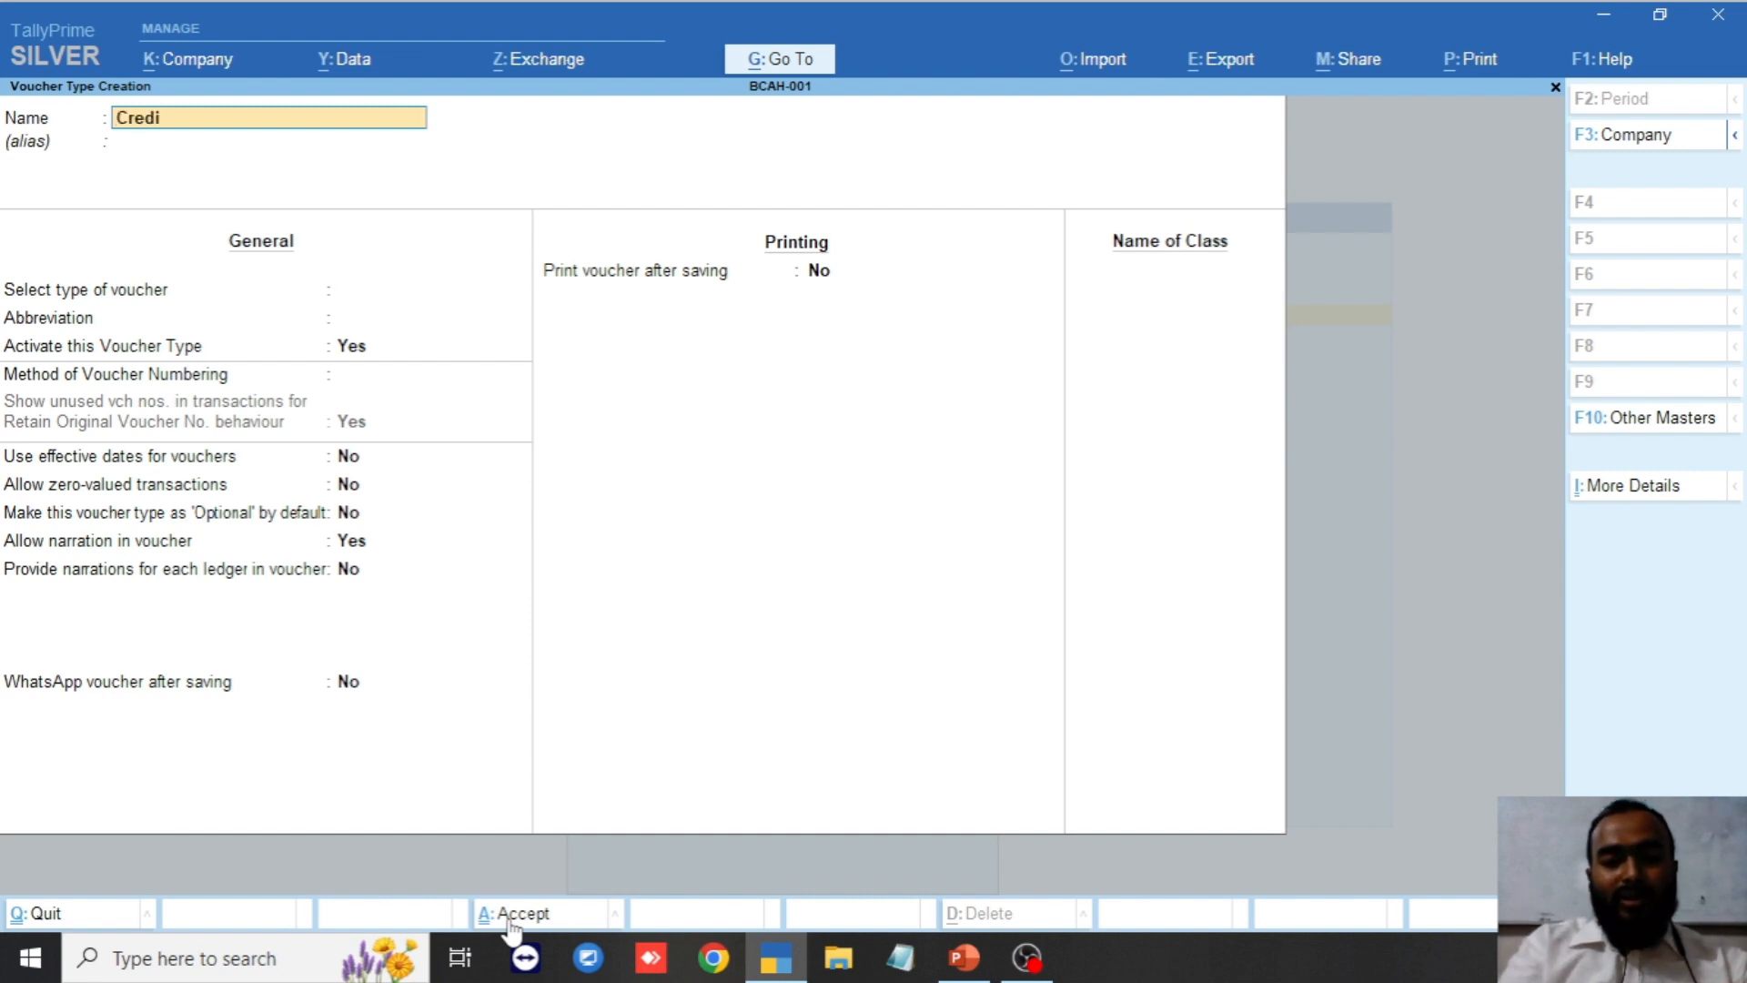
pyautogui.write('t Sales')
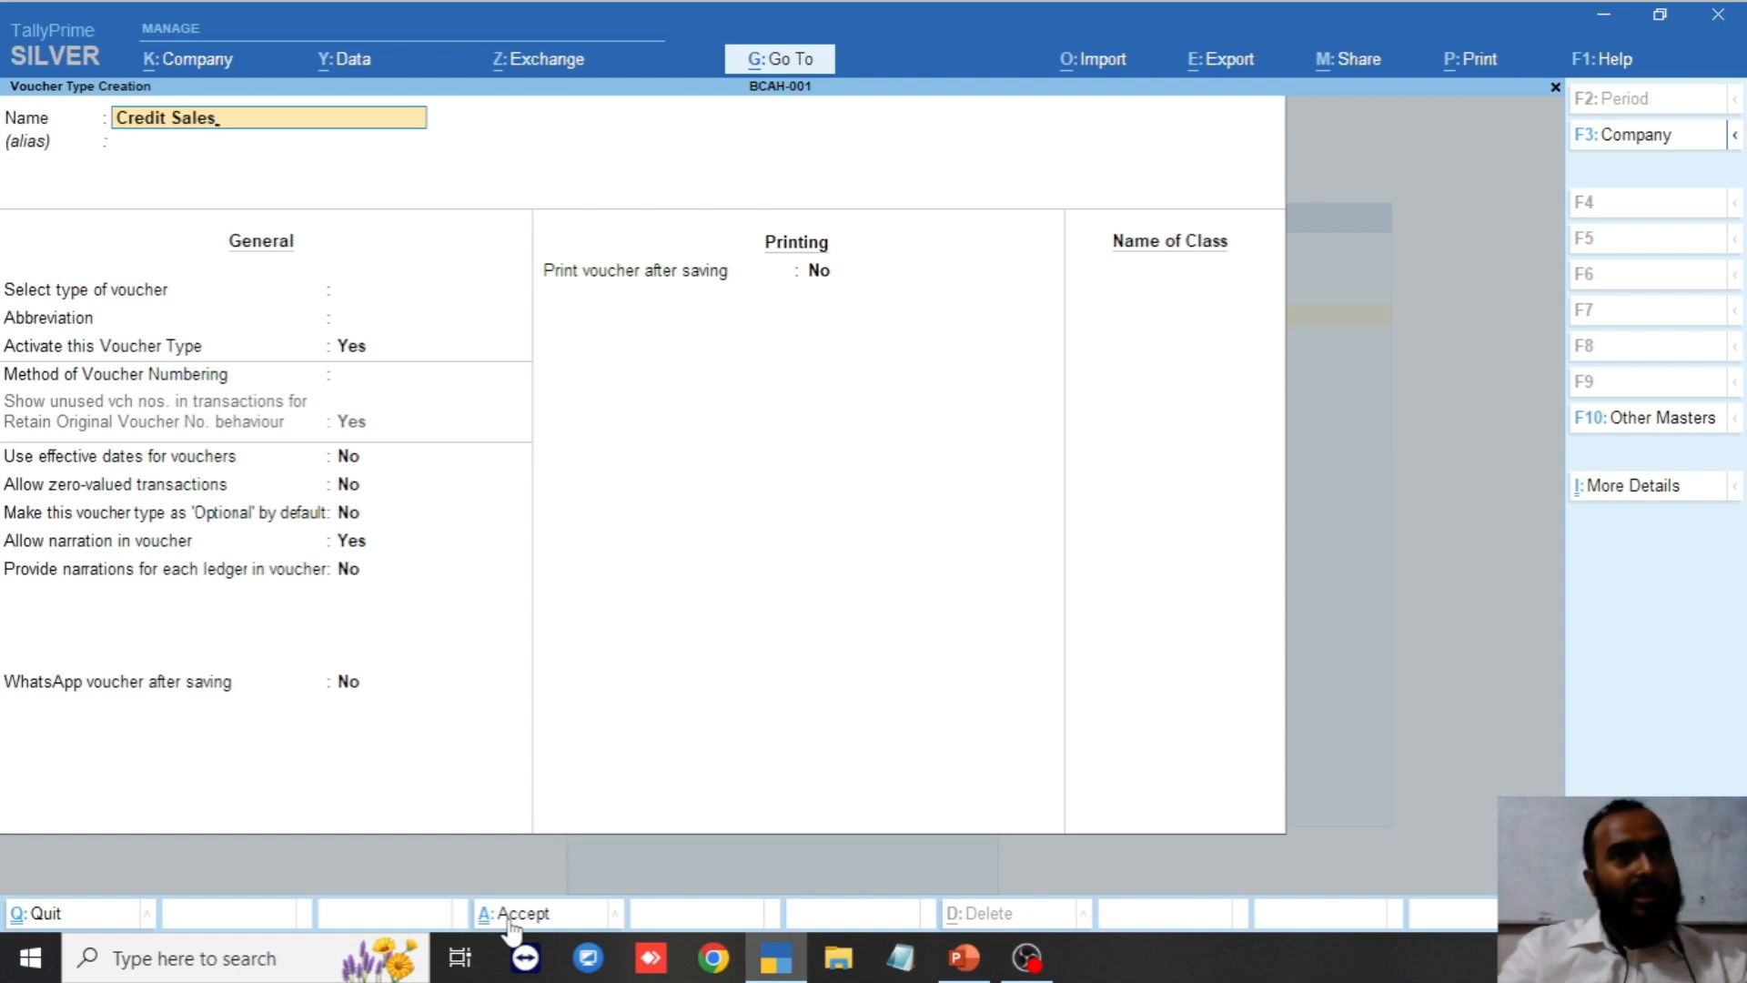
pyautogui.press('Return')
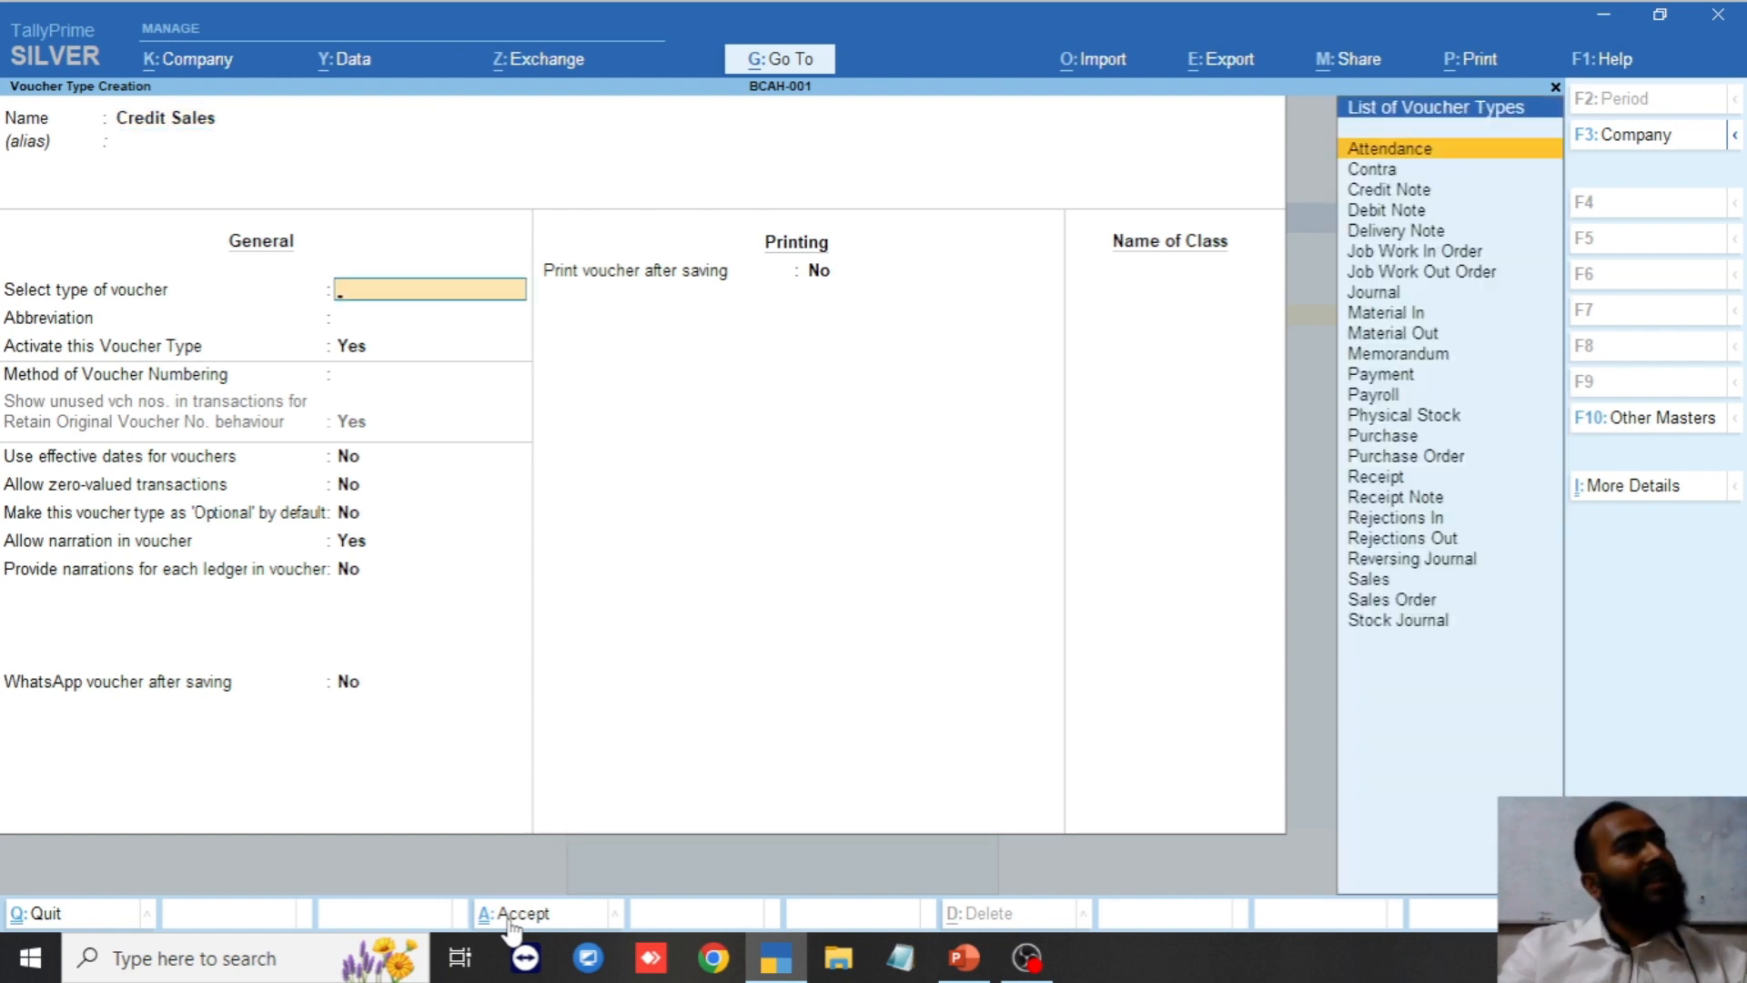
pyautogui.write('Sal')
pyautogui.press('Return')
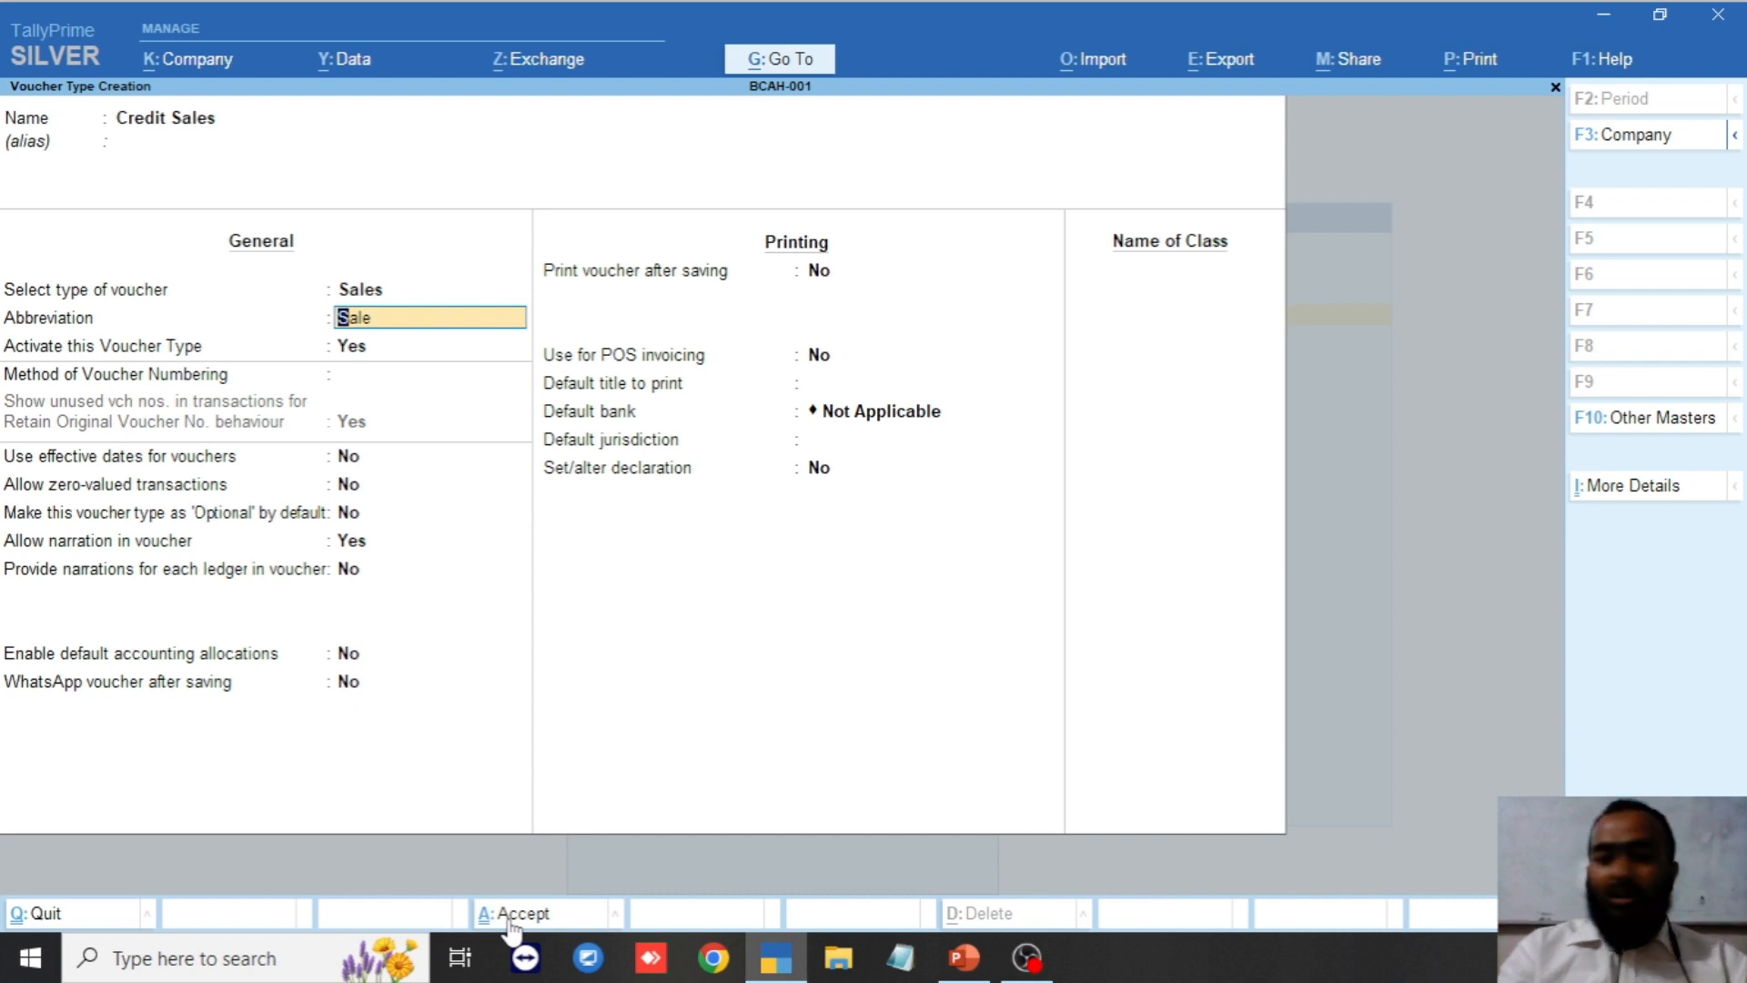
pyautogui.click(511, 920)
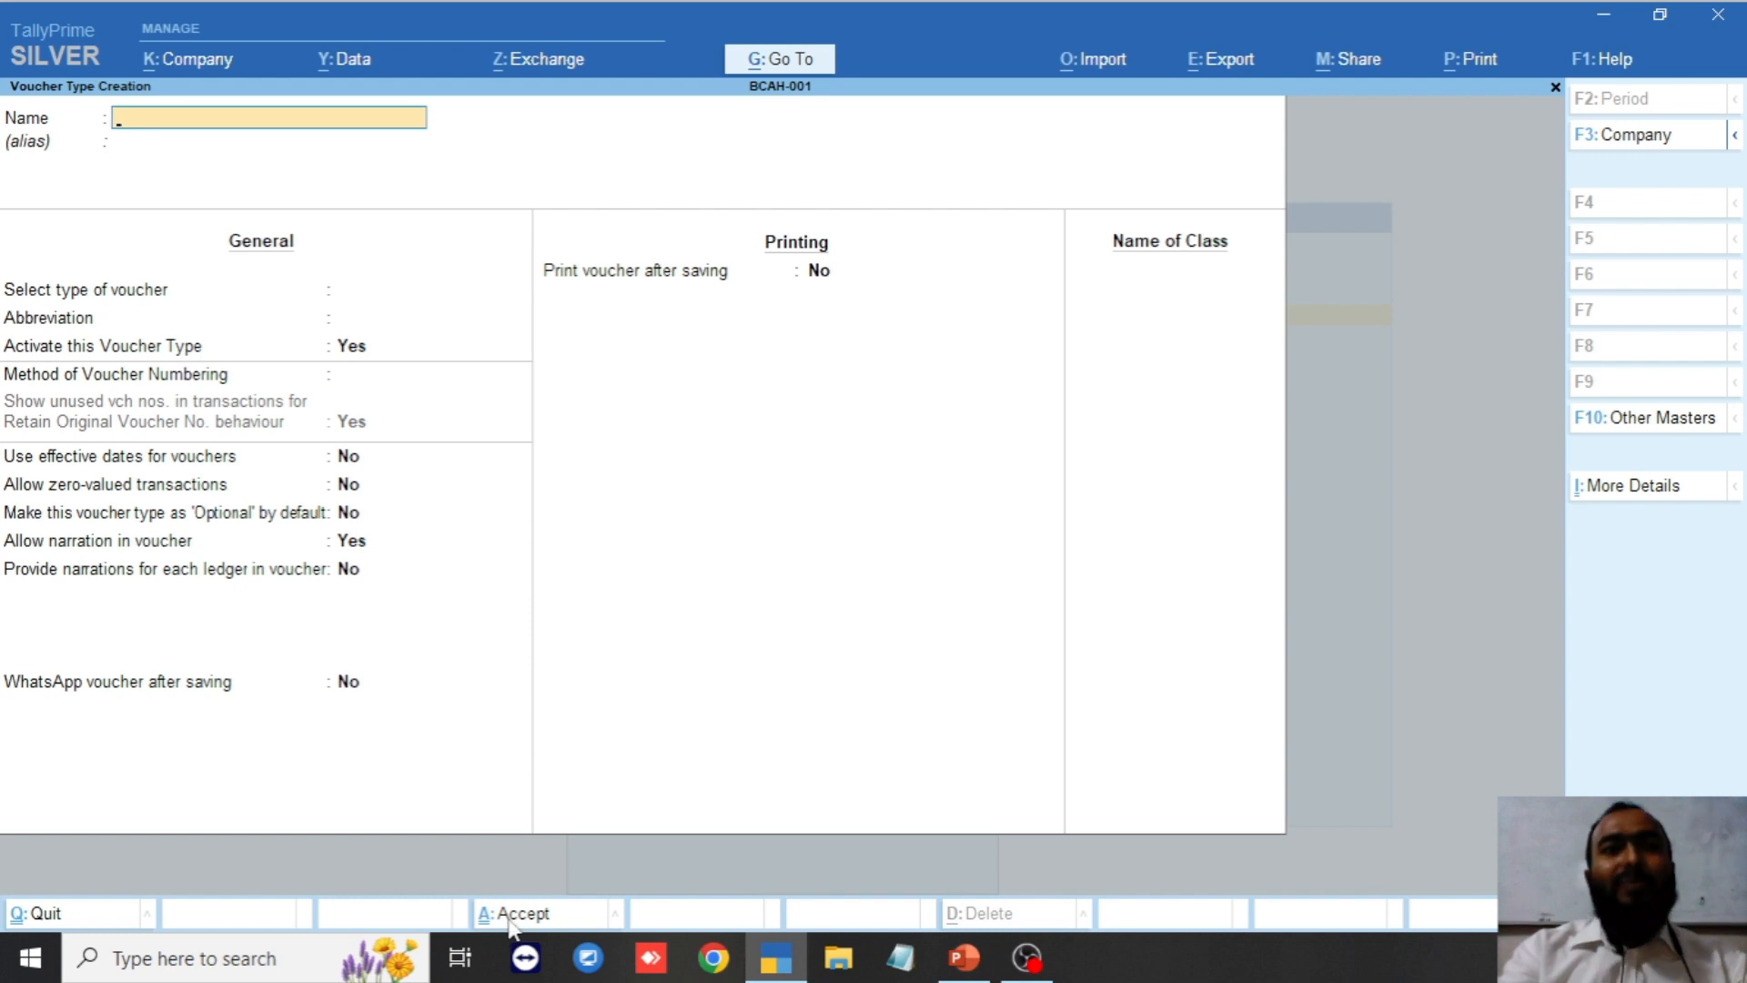
pyautogui.press('Escape')
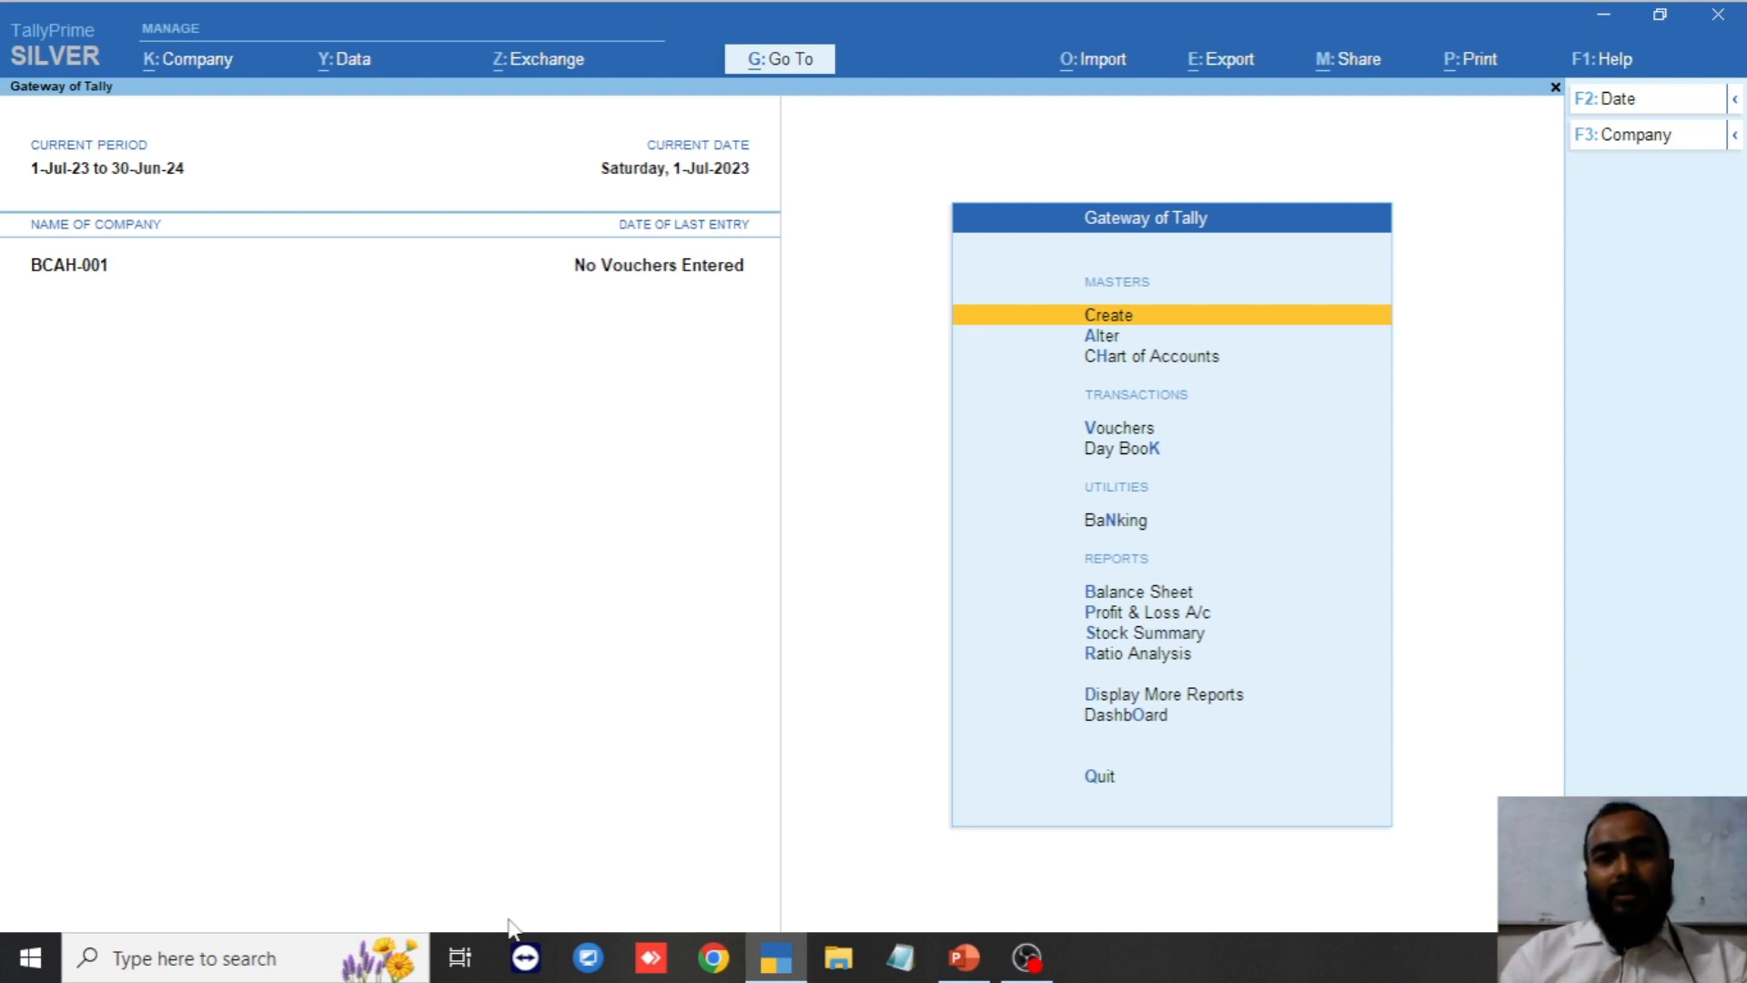
pyautogui.click(964, 956)
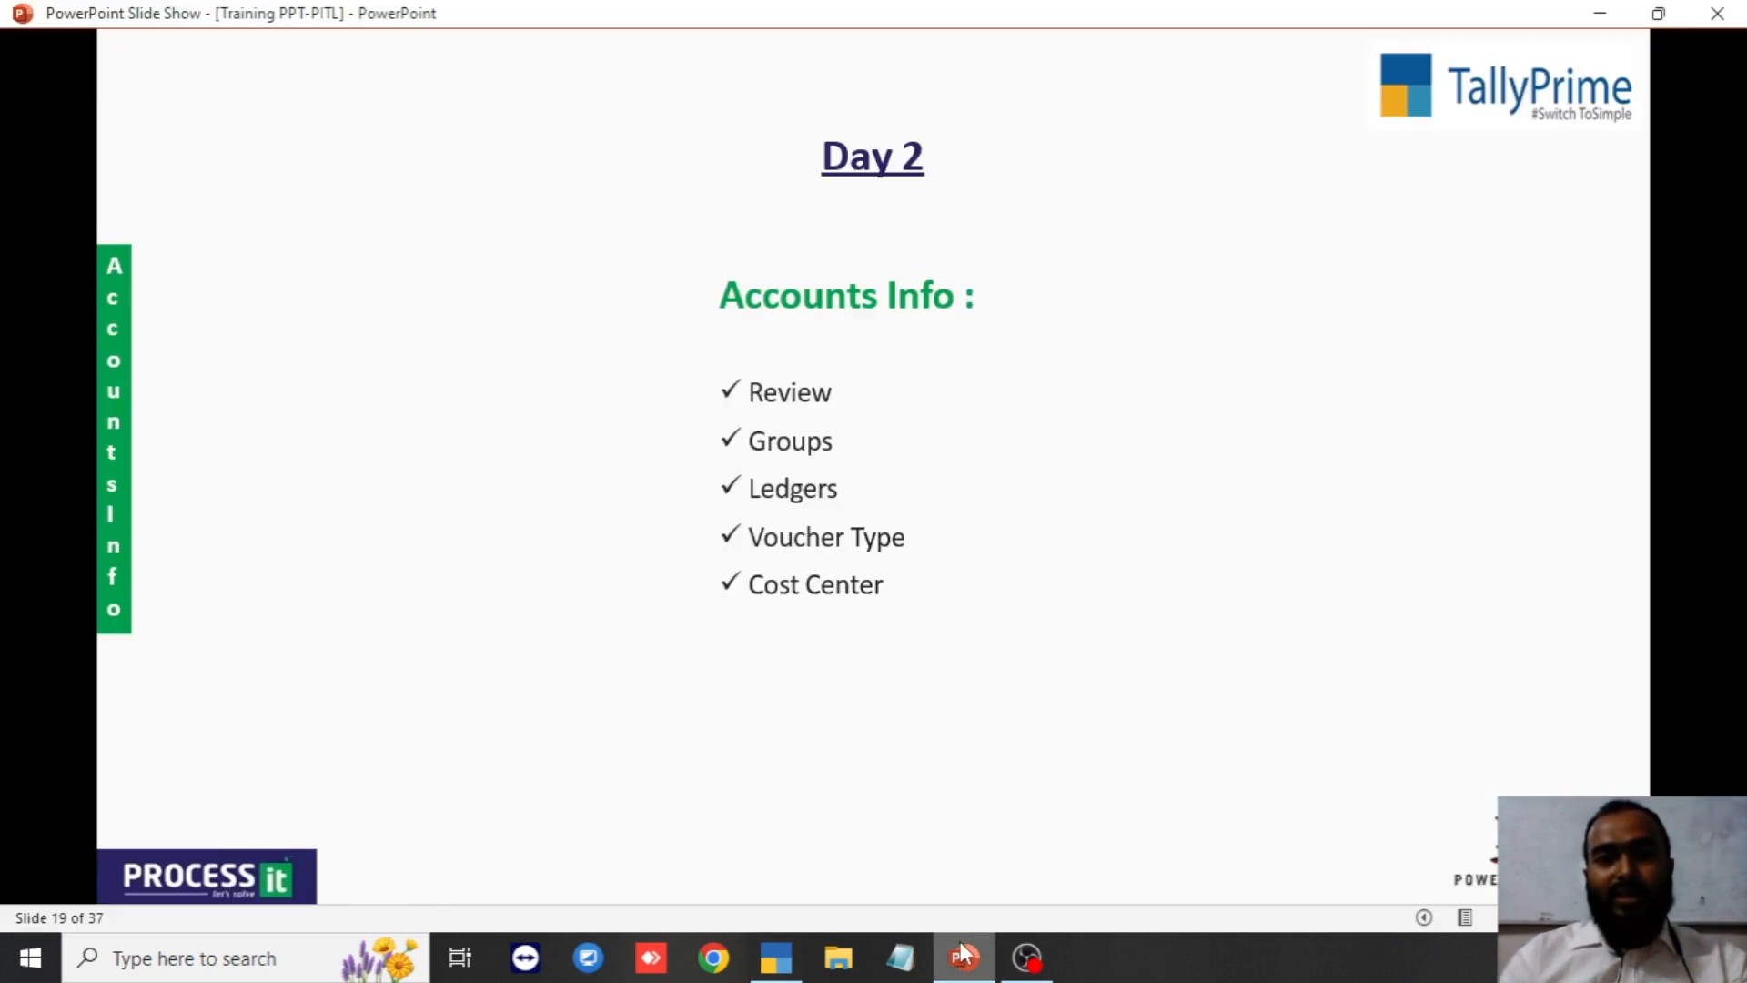
# Advance the slide, scroll back to the Day 2 Accounts Info slide, then return to TallyPrime.
pyautogui.click(763, 598)
pyautogui.scroll(1, 762, 597)
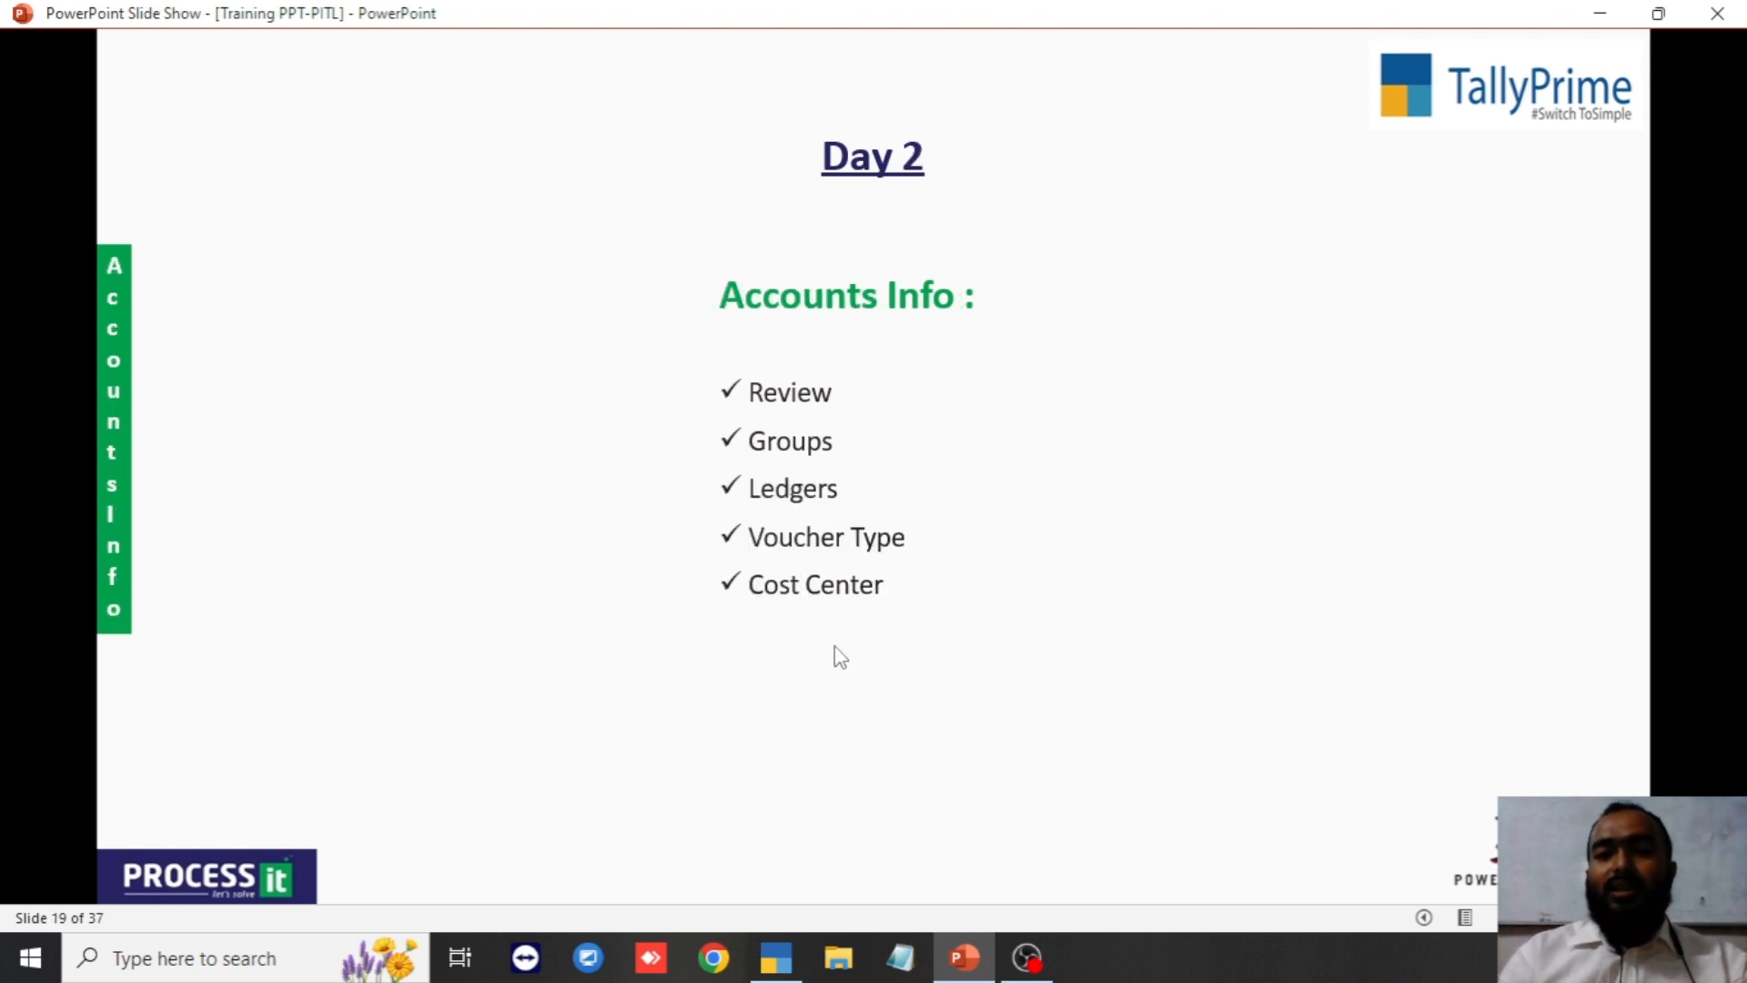
pyautogui.click(773, 959)
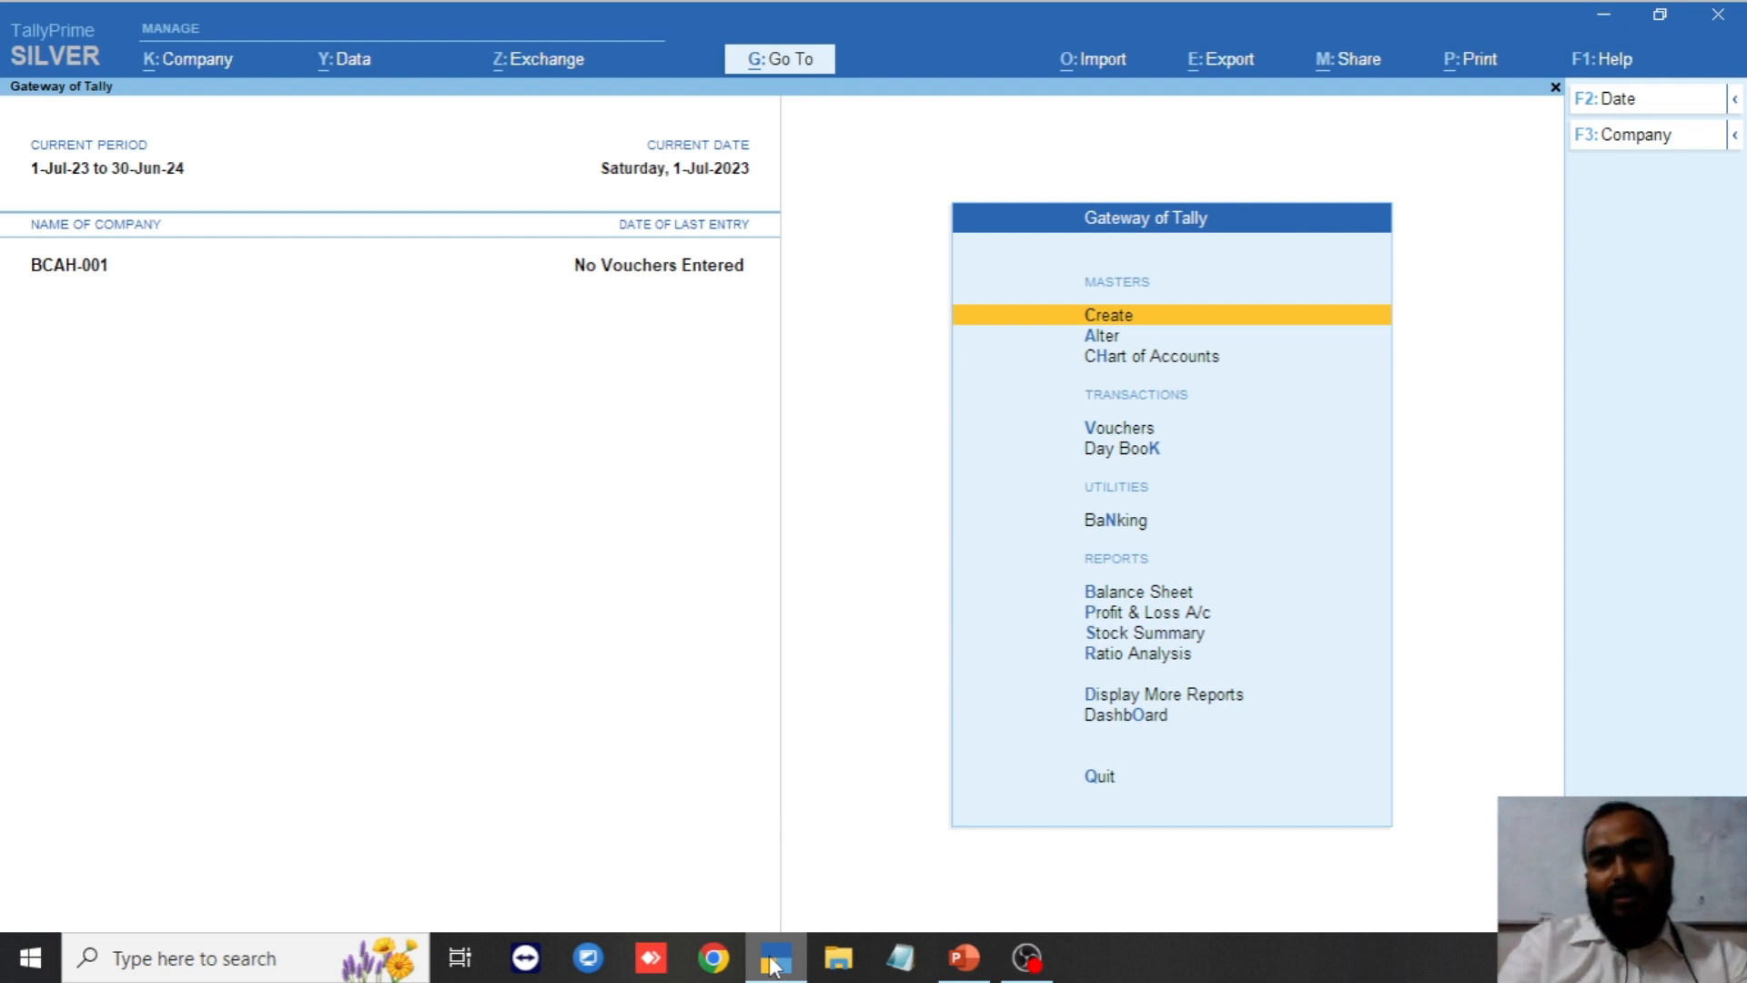
# Browse the List of Masters to create, then close it.
pyautogui.press('Return')
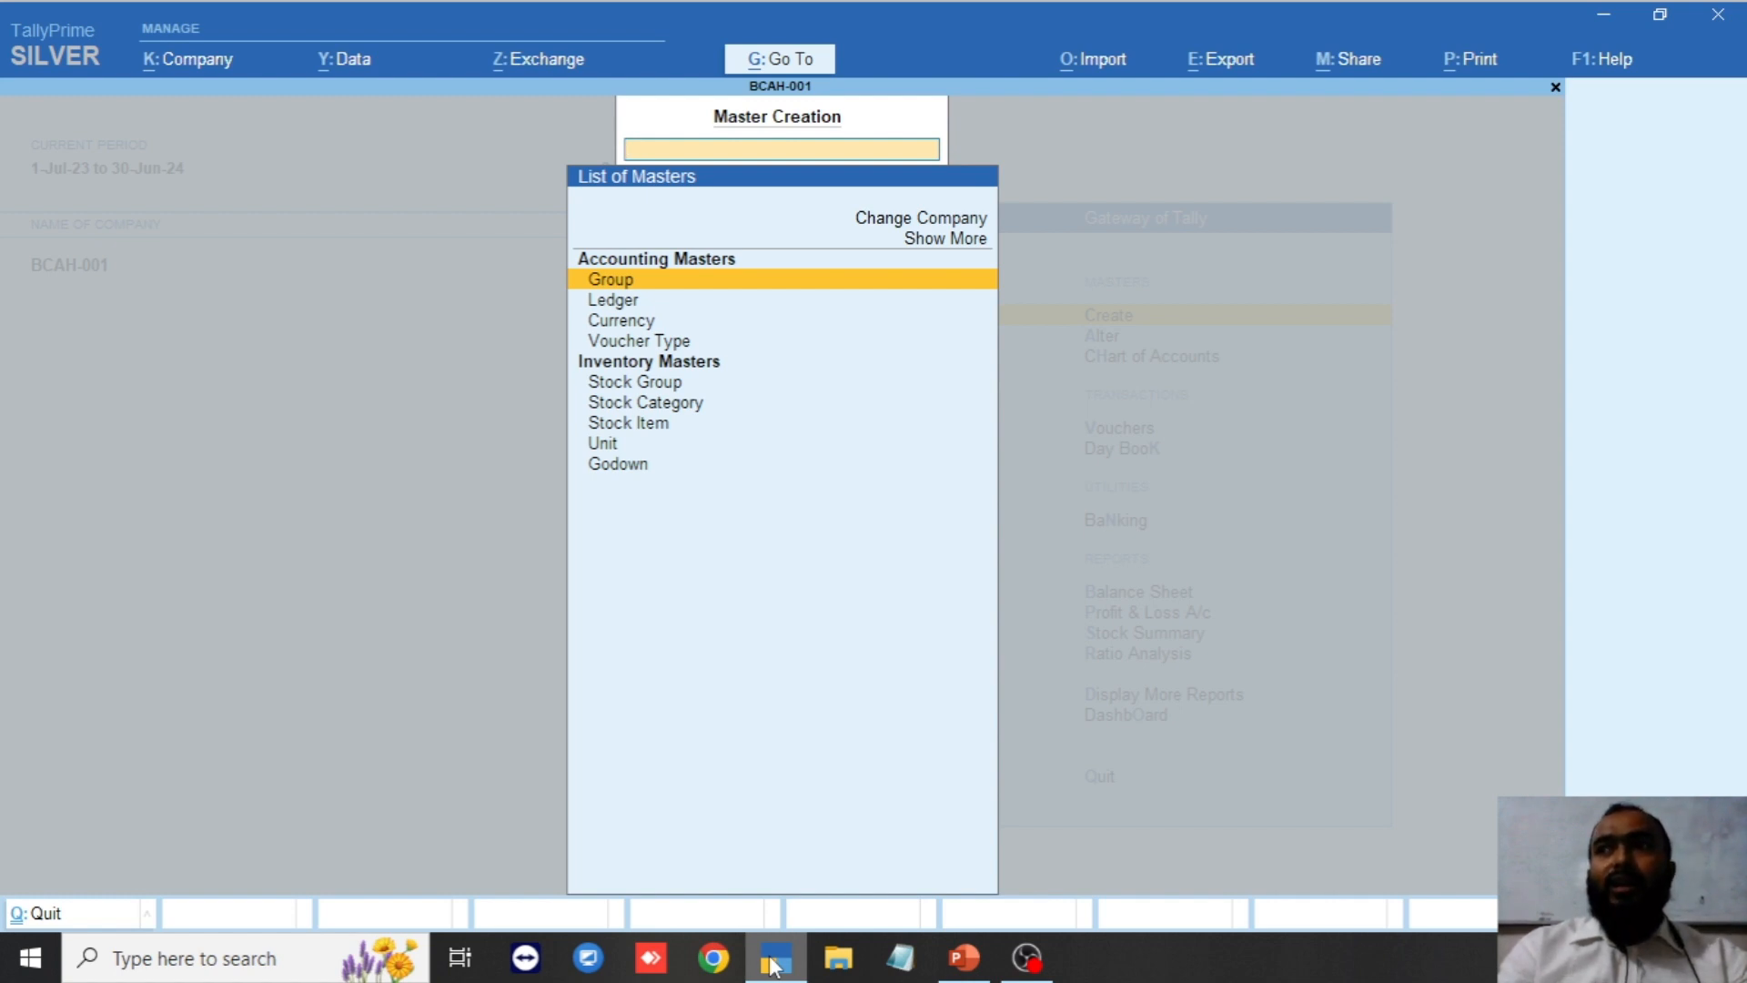
pyautogui.press('Down')
pyautogui.press('Down')
pyautogui.press('Down')
pyautogui.press('Up')
pyautogui.press('Up')
pyautogui.press('Up')
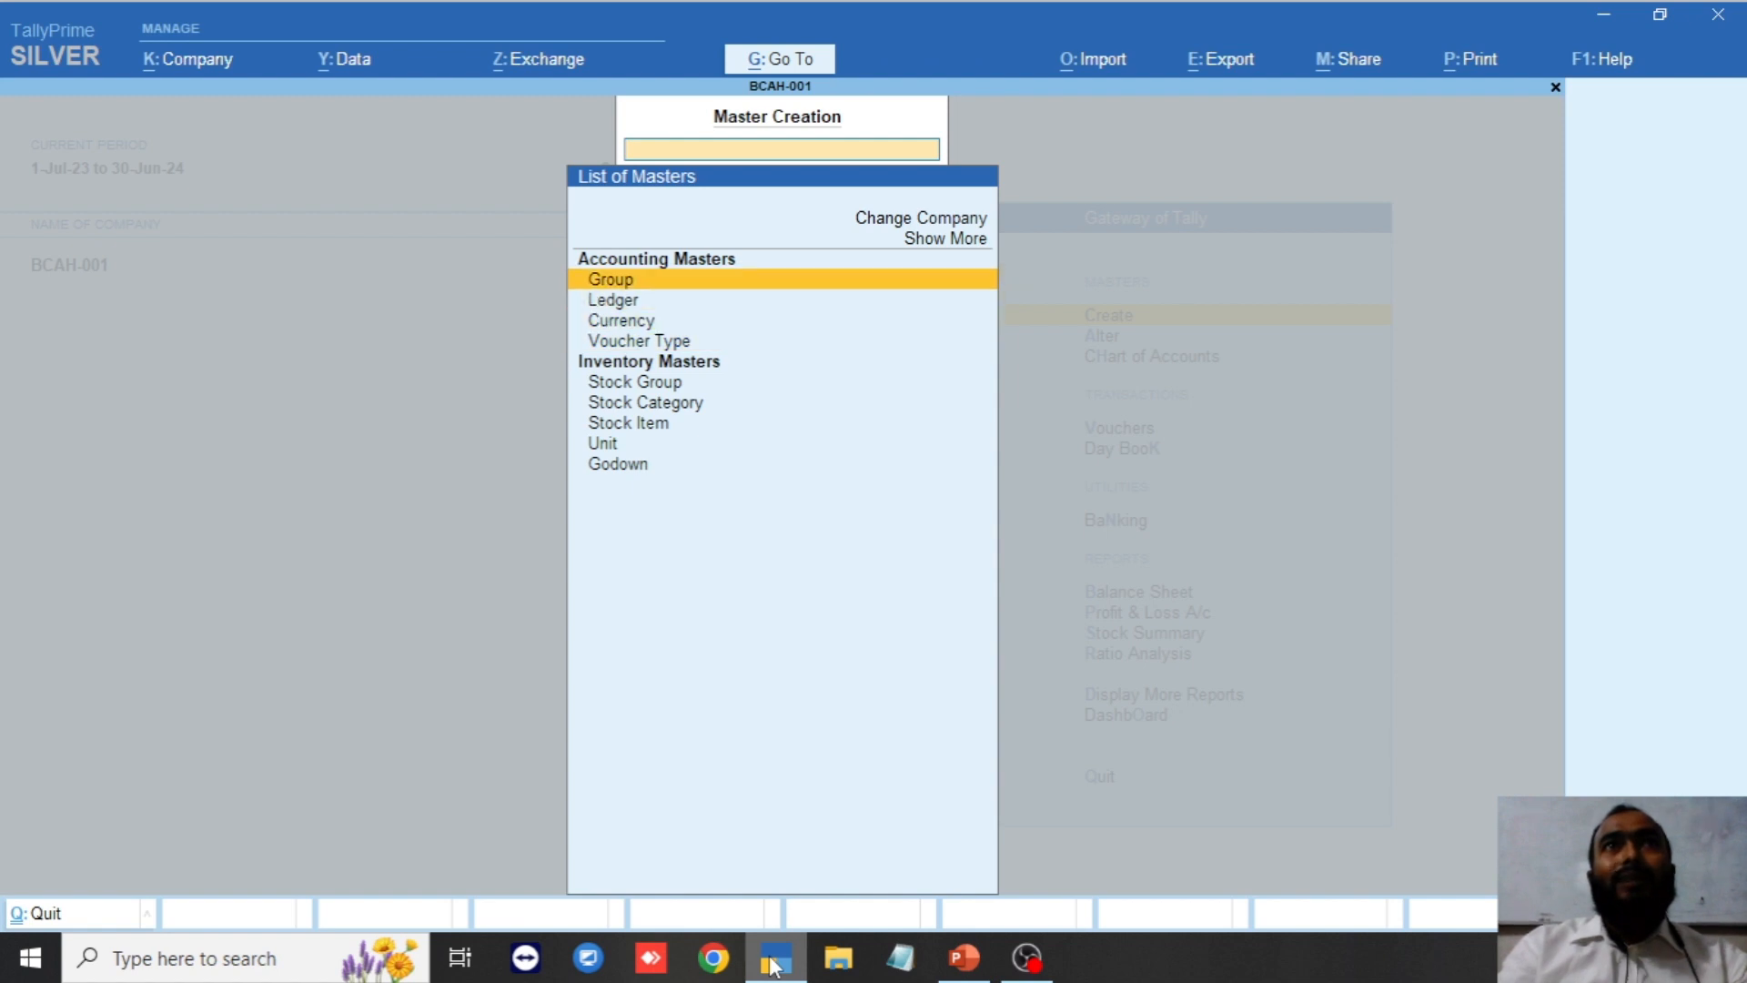
pyautogui.press('Down')
pyautogui.press('Down')
pyautogui.press('Down')
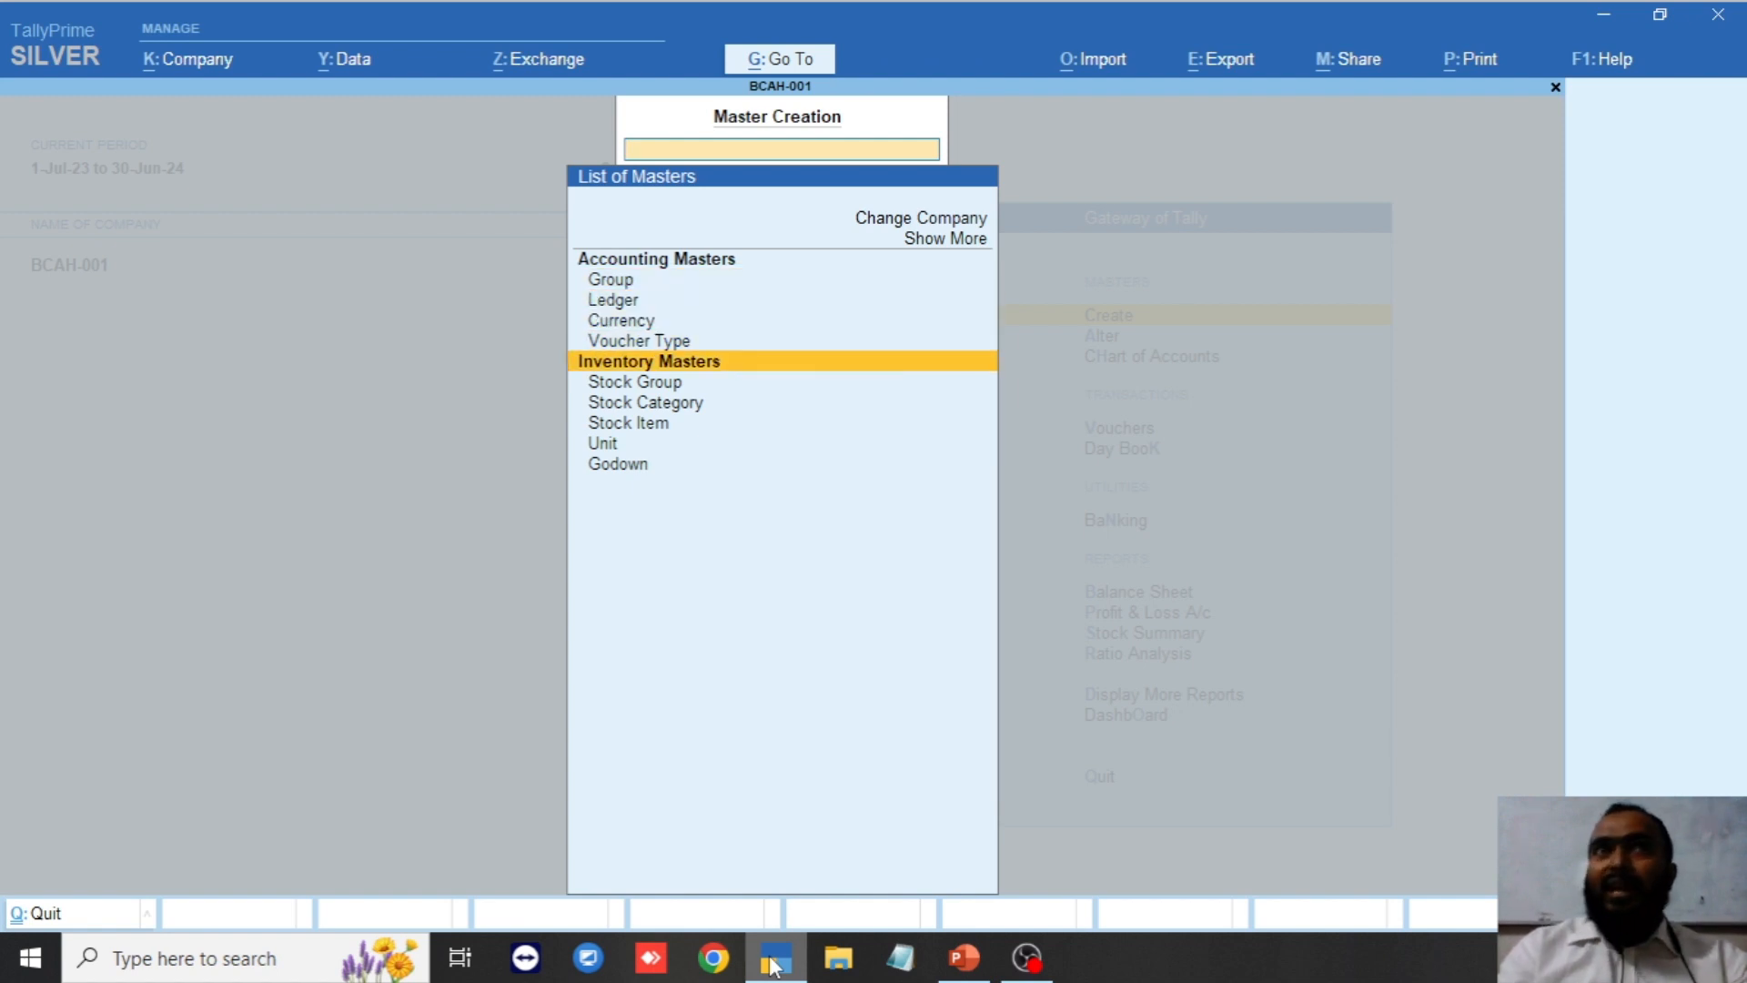
pyautogui.press('Up')
pyautogui.press('Up')
pyautogui.press('Up')
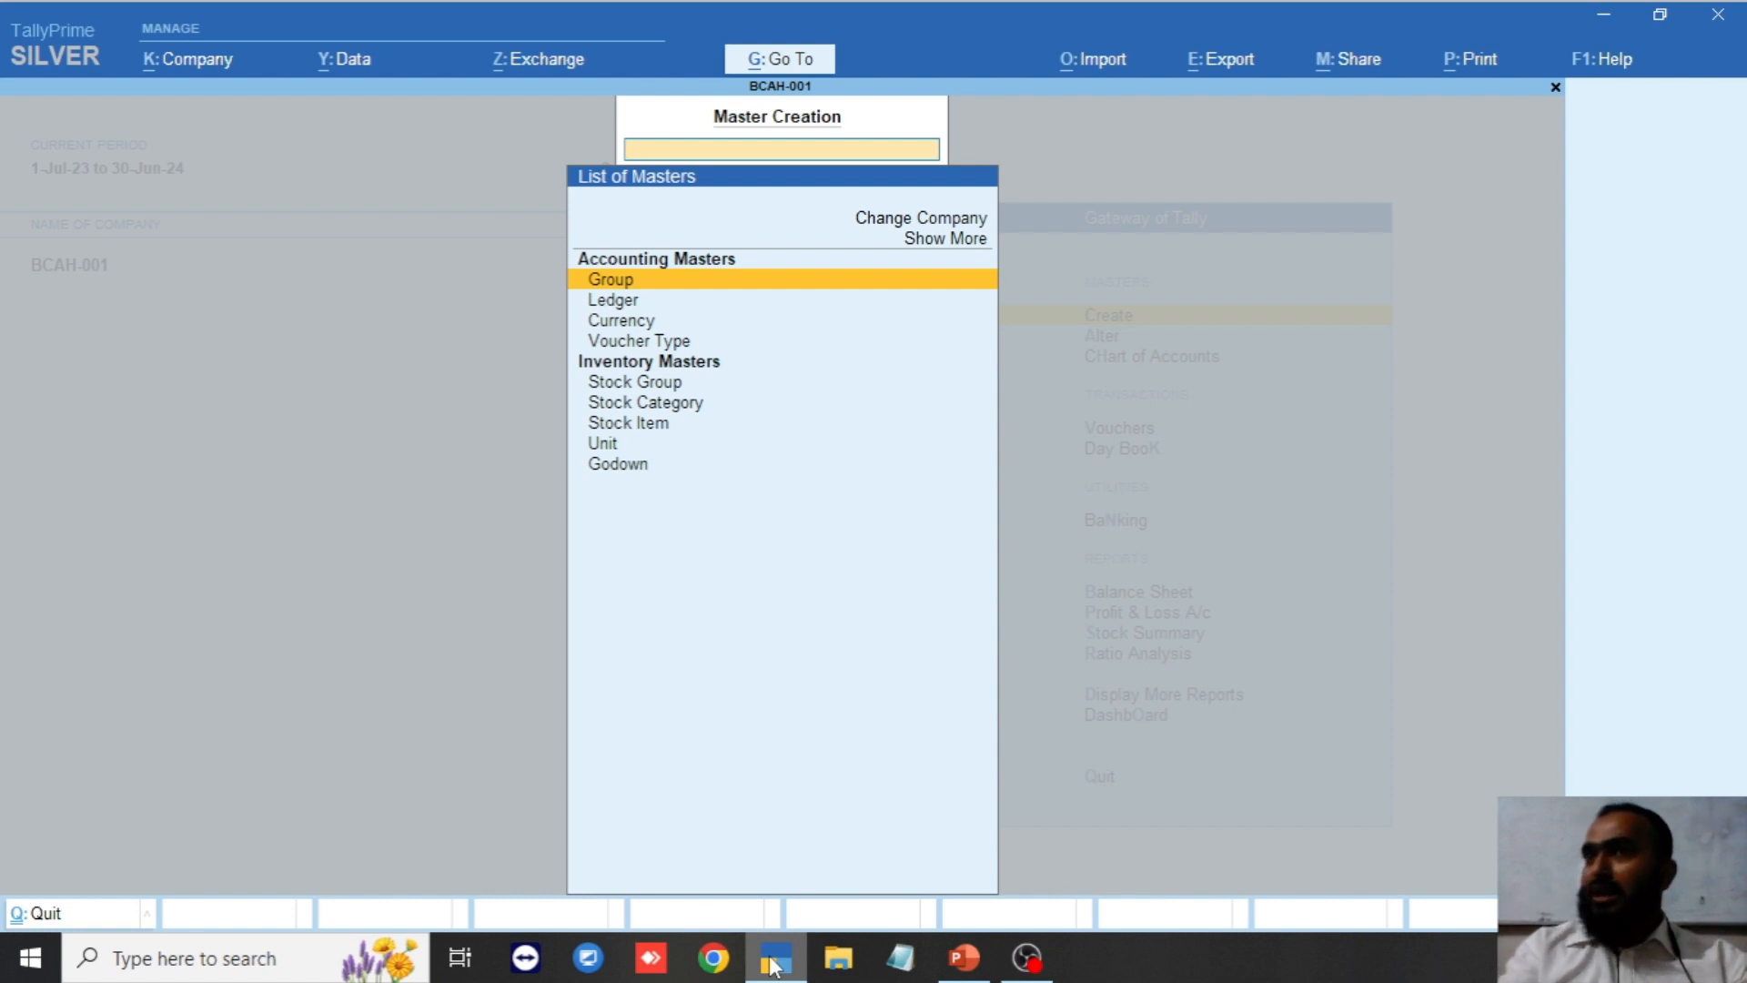
pyautogui.press('Escape')
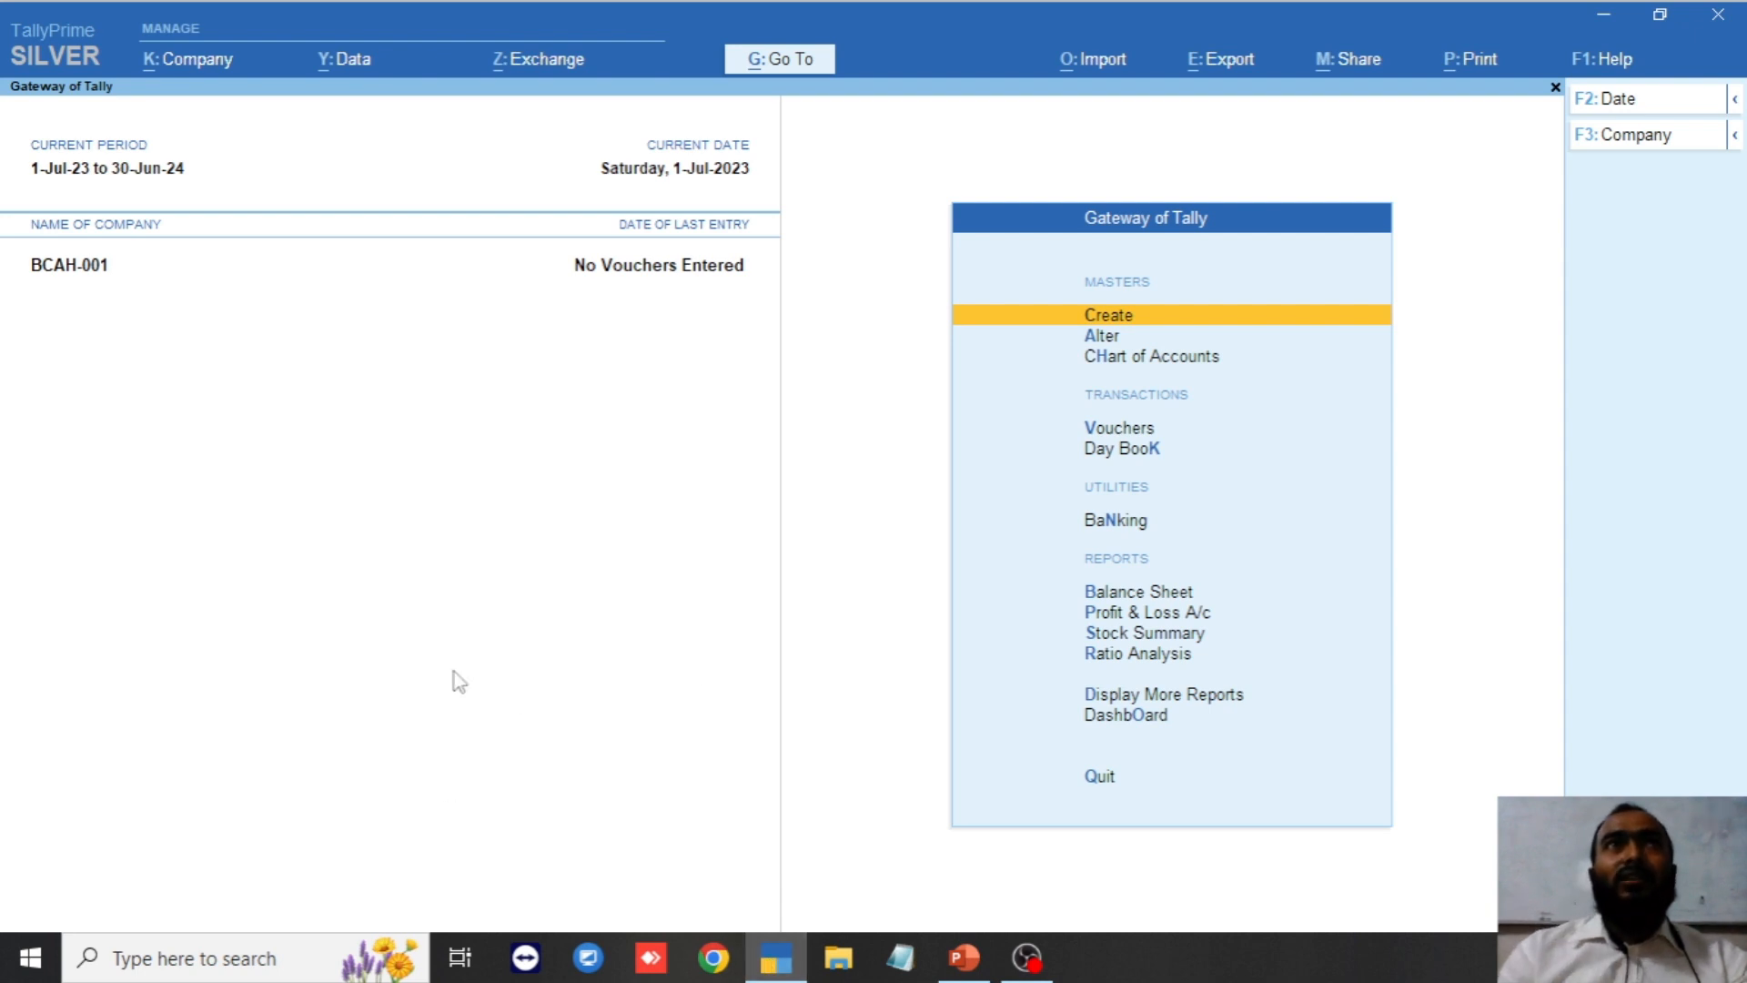
# Open the Company Features settings from the Company menu.
pyautogui.click(198, 62)
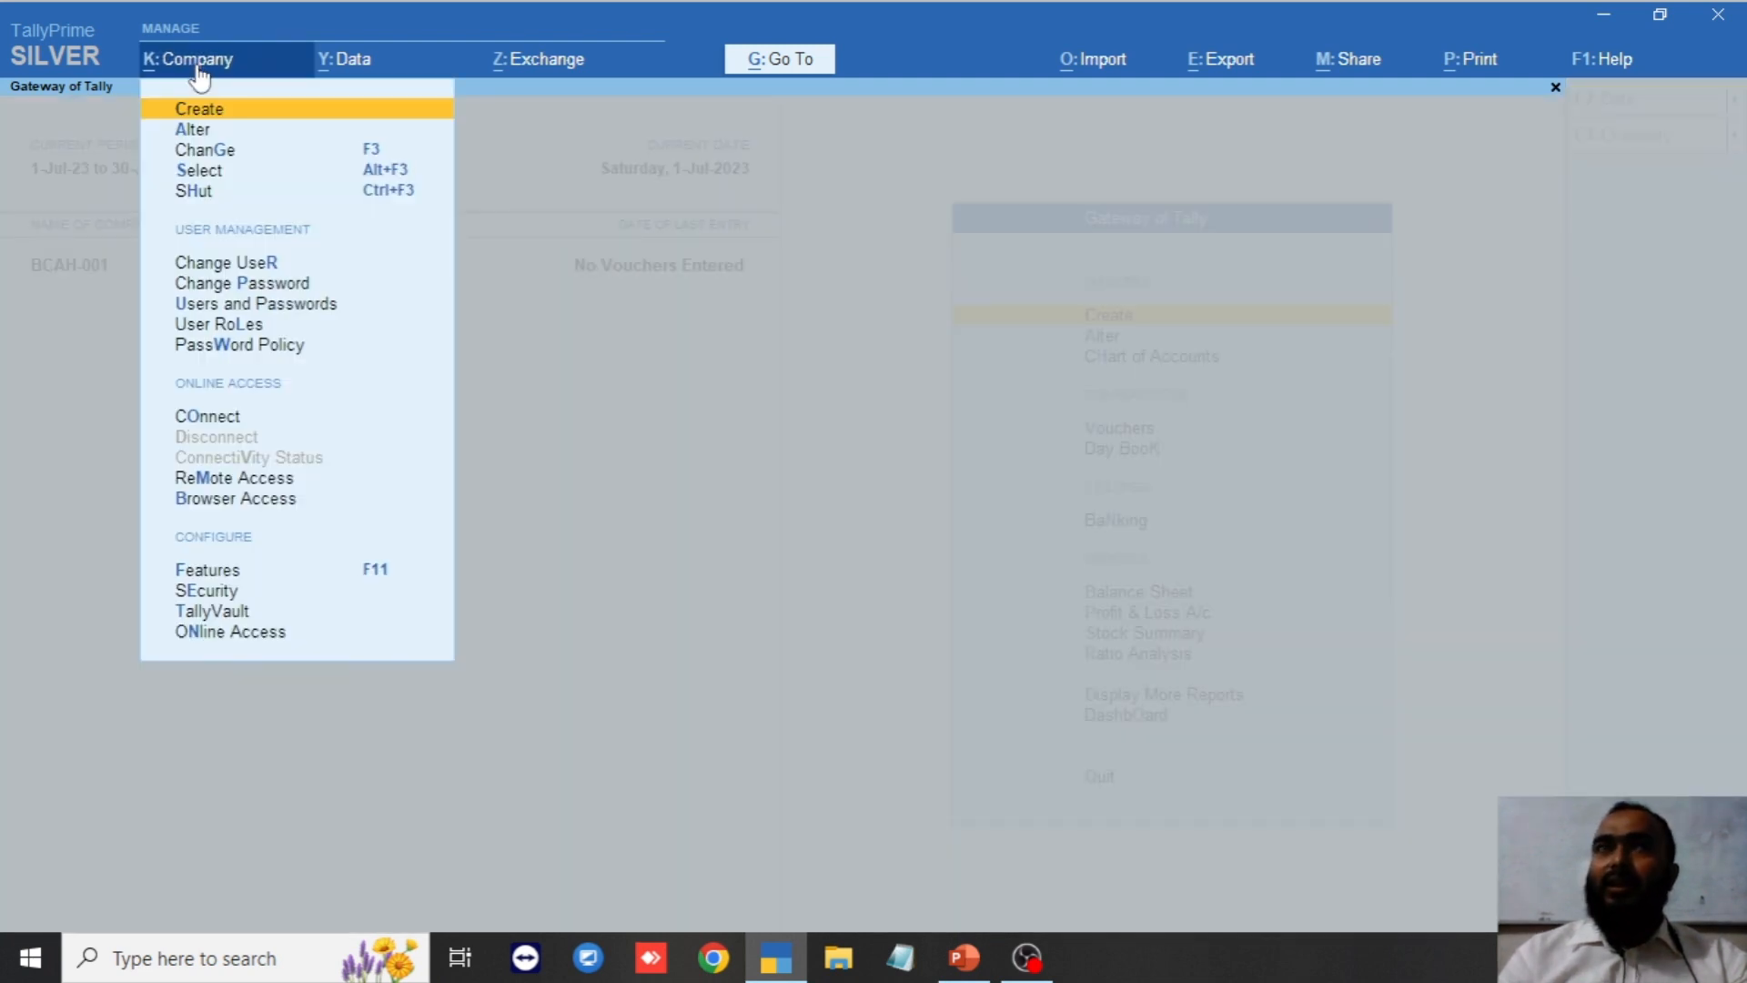
pyautogui.press('Down')
pyautogui.press('Down')
pyautogui.press('Down')
pyautogui.press('Down')
pyautogui.press('Down')
pyautogui.press('Down')
pyautogui.press('Down')
pyautogui.press('Down')
pyautogui.press('Down')
pyautogui.press('Down')
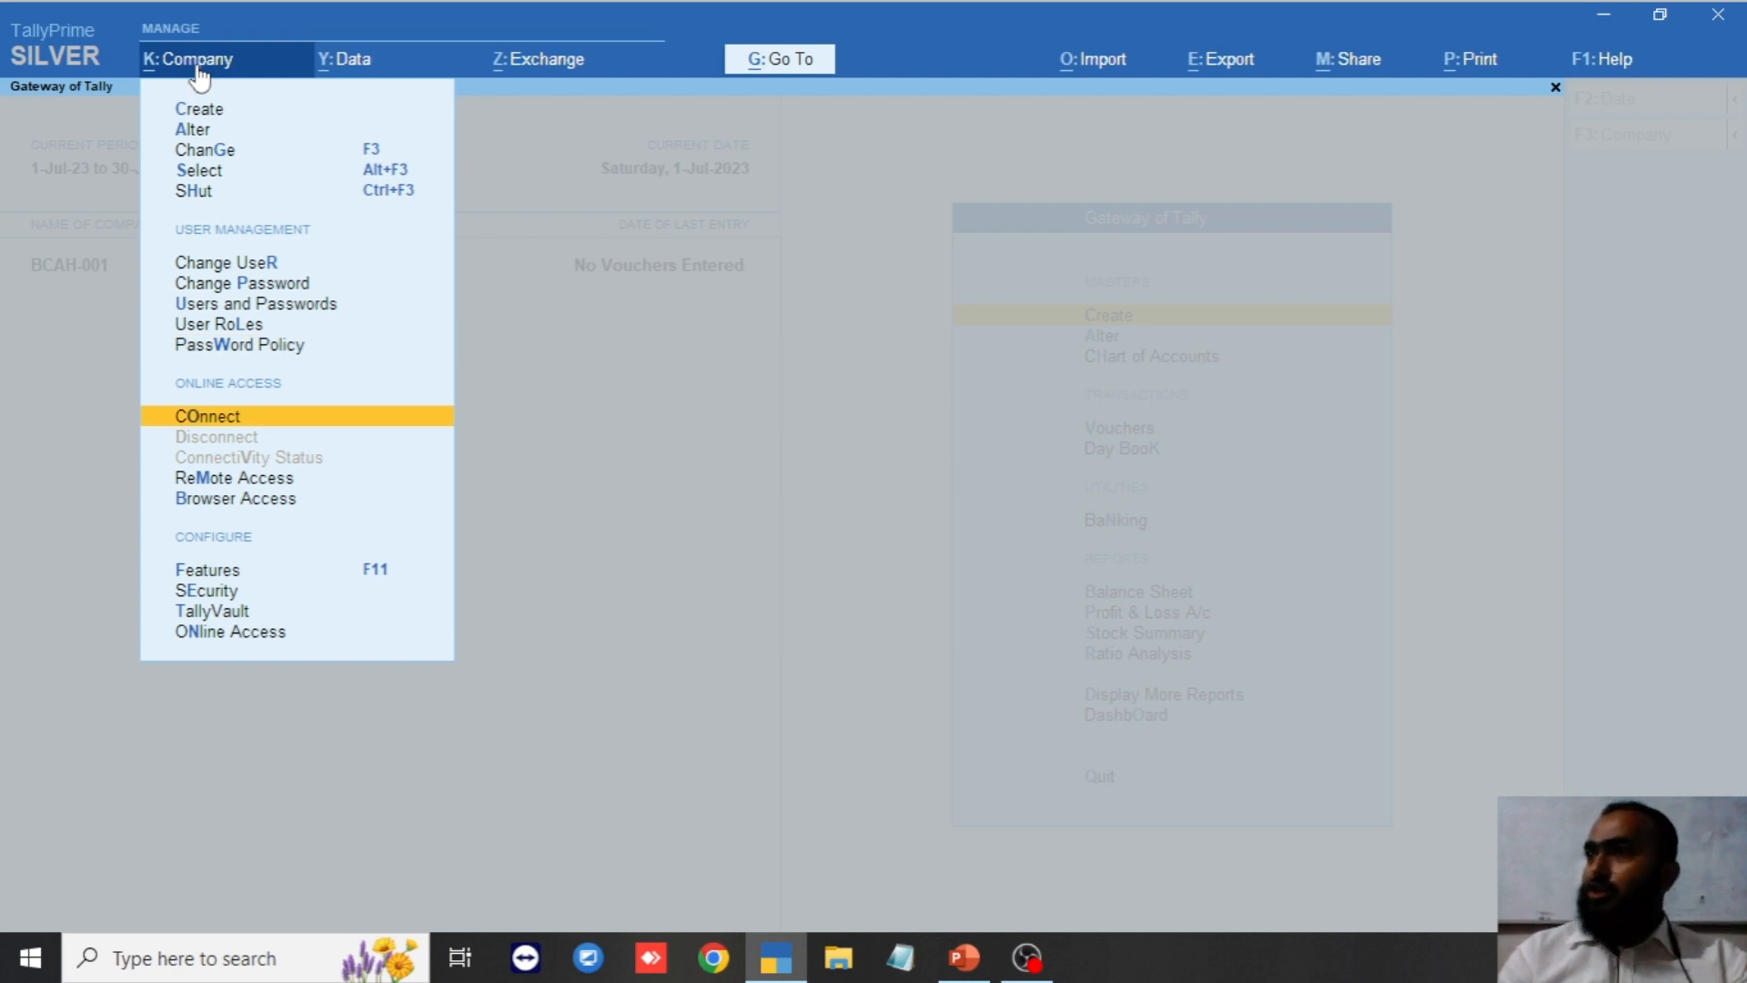
pyautogui.press('Down')
pyautogui.press('Down')
pyautogui.press('Down')
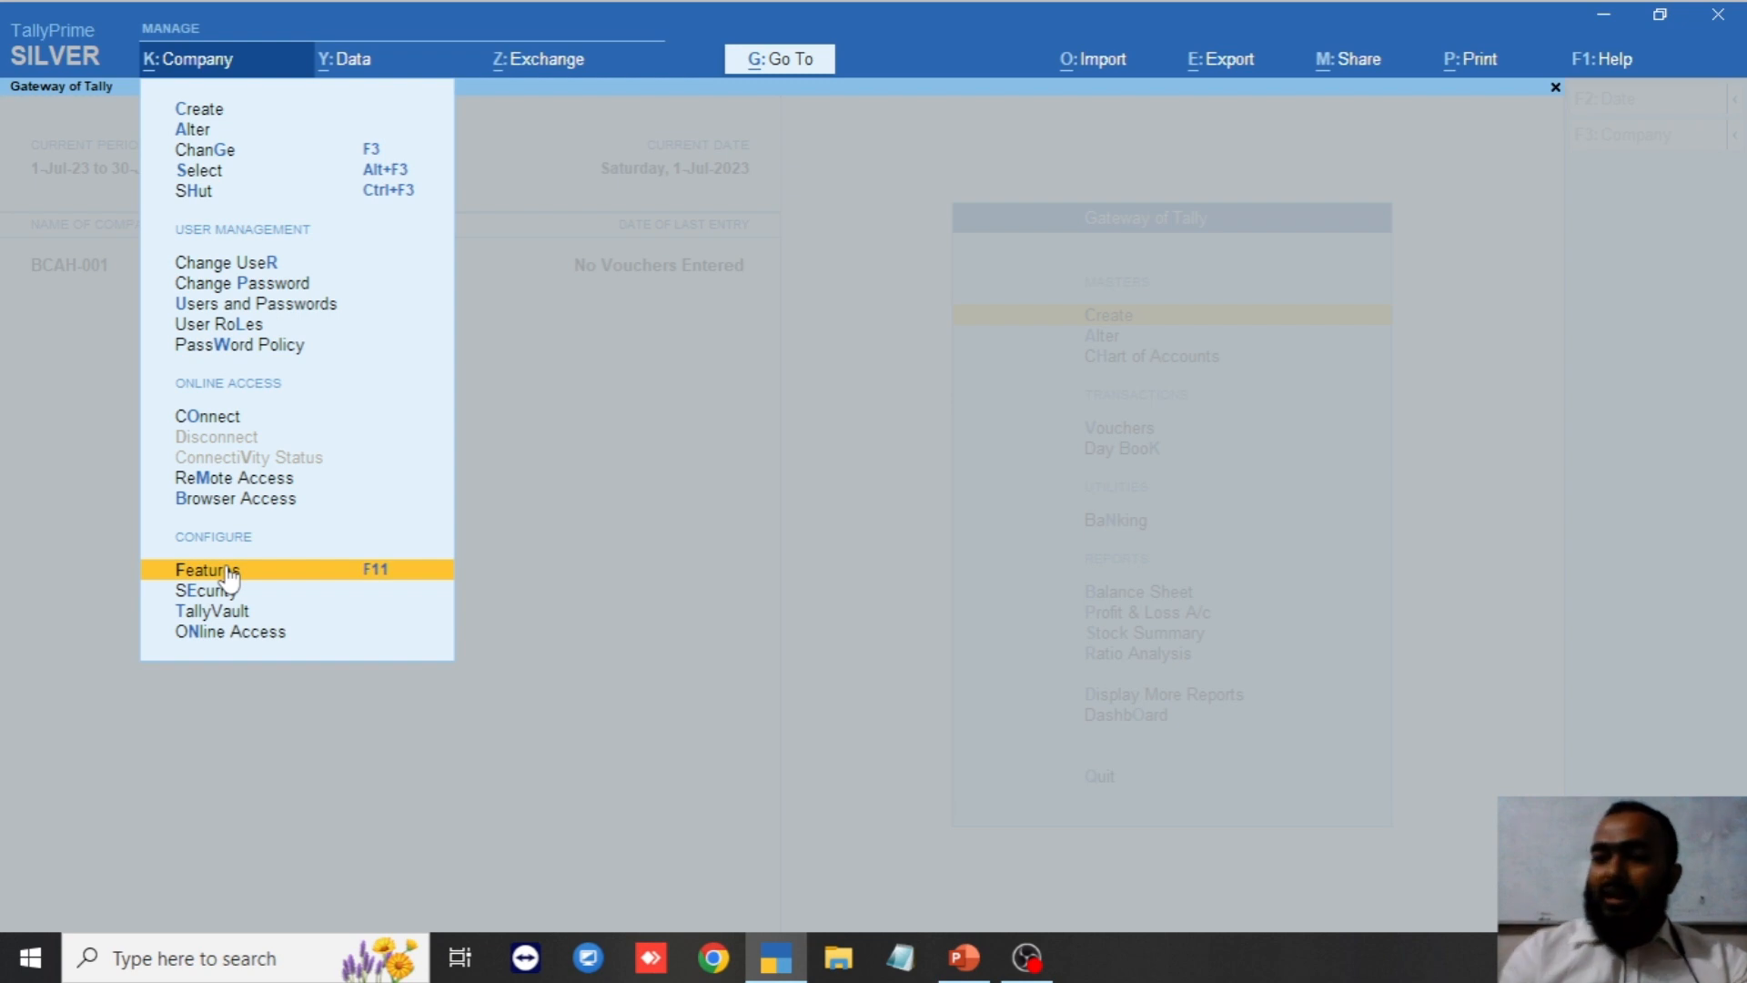
pyautogui.click(229, 569)
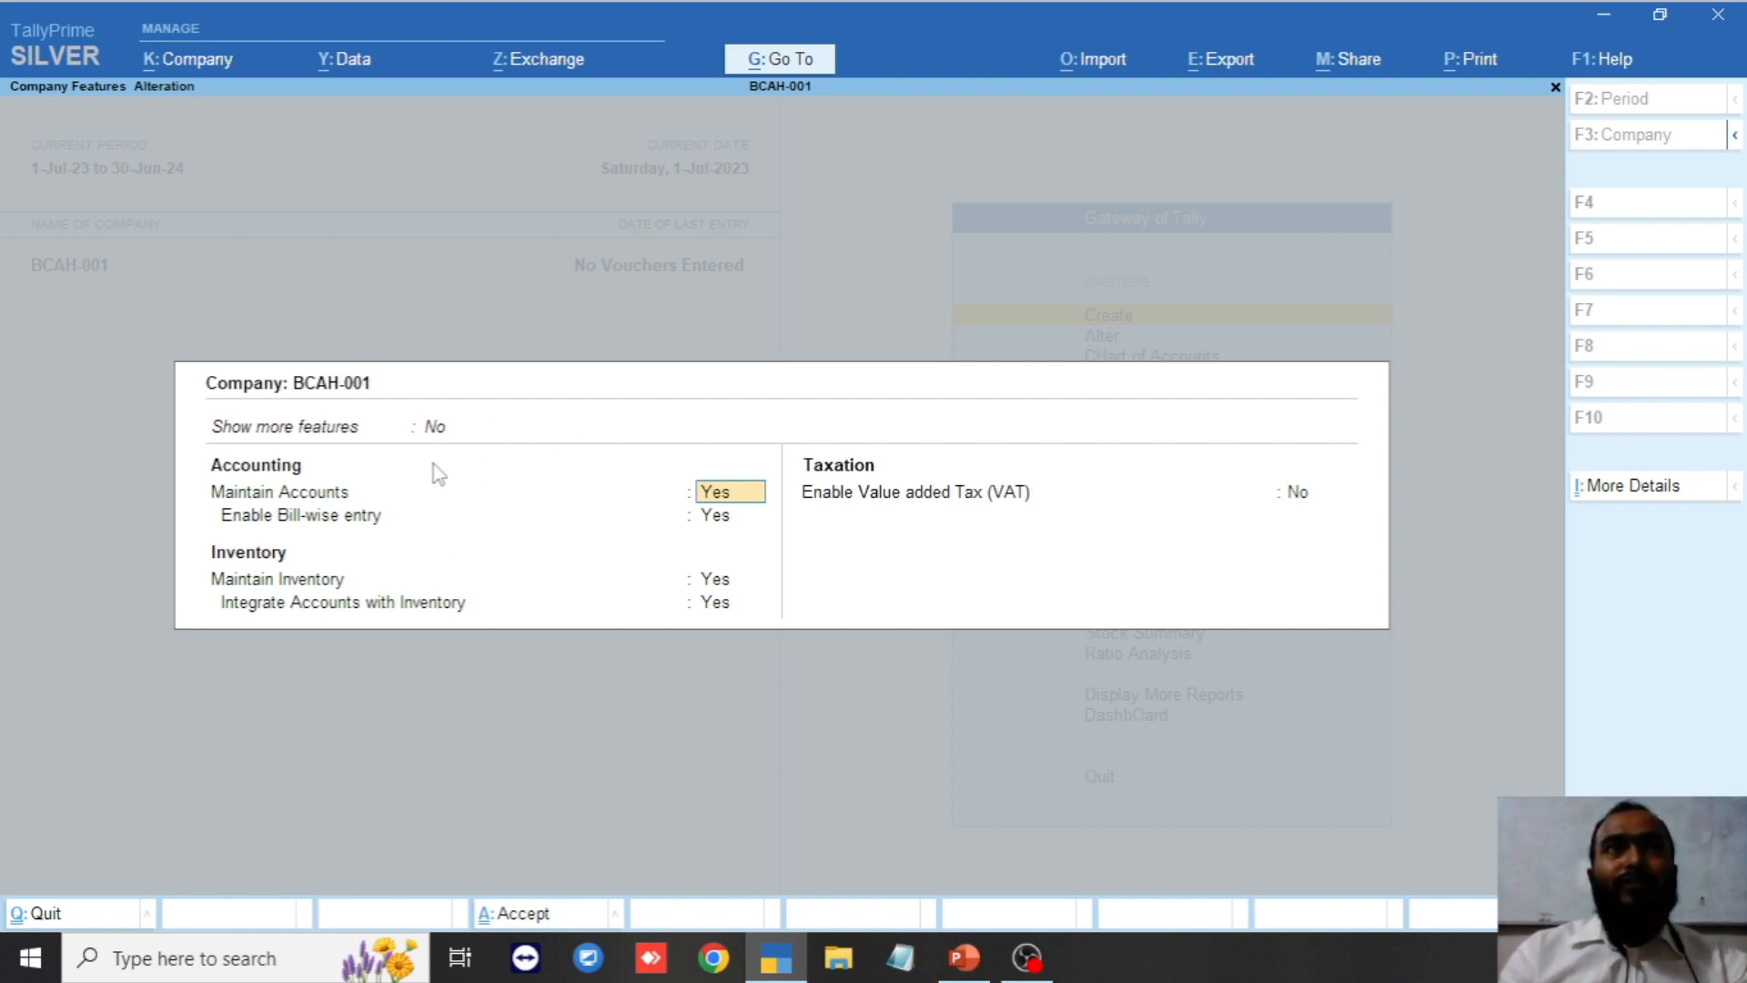
# Set Show more features to Yes, then set Show all features to Yes.
pyautogui.click(433, 430)
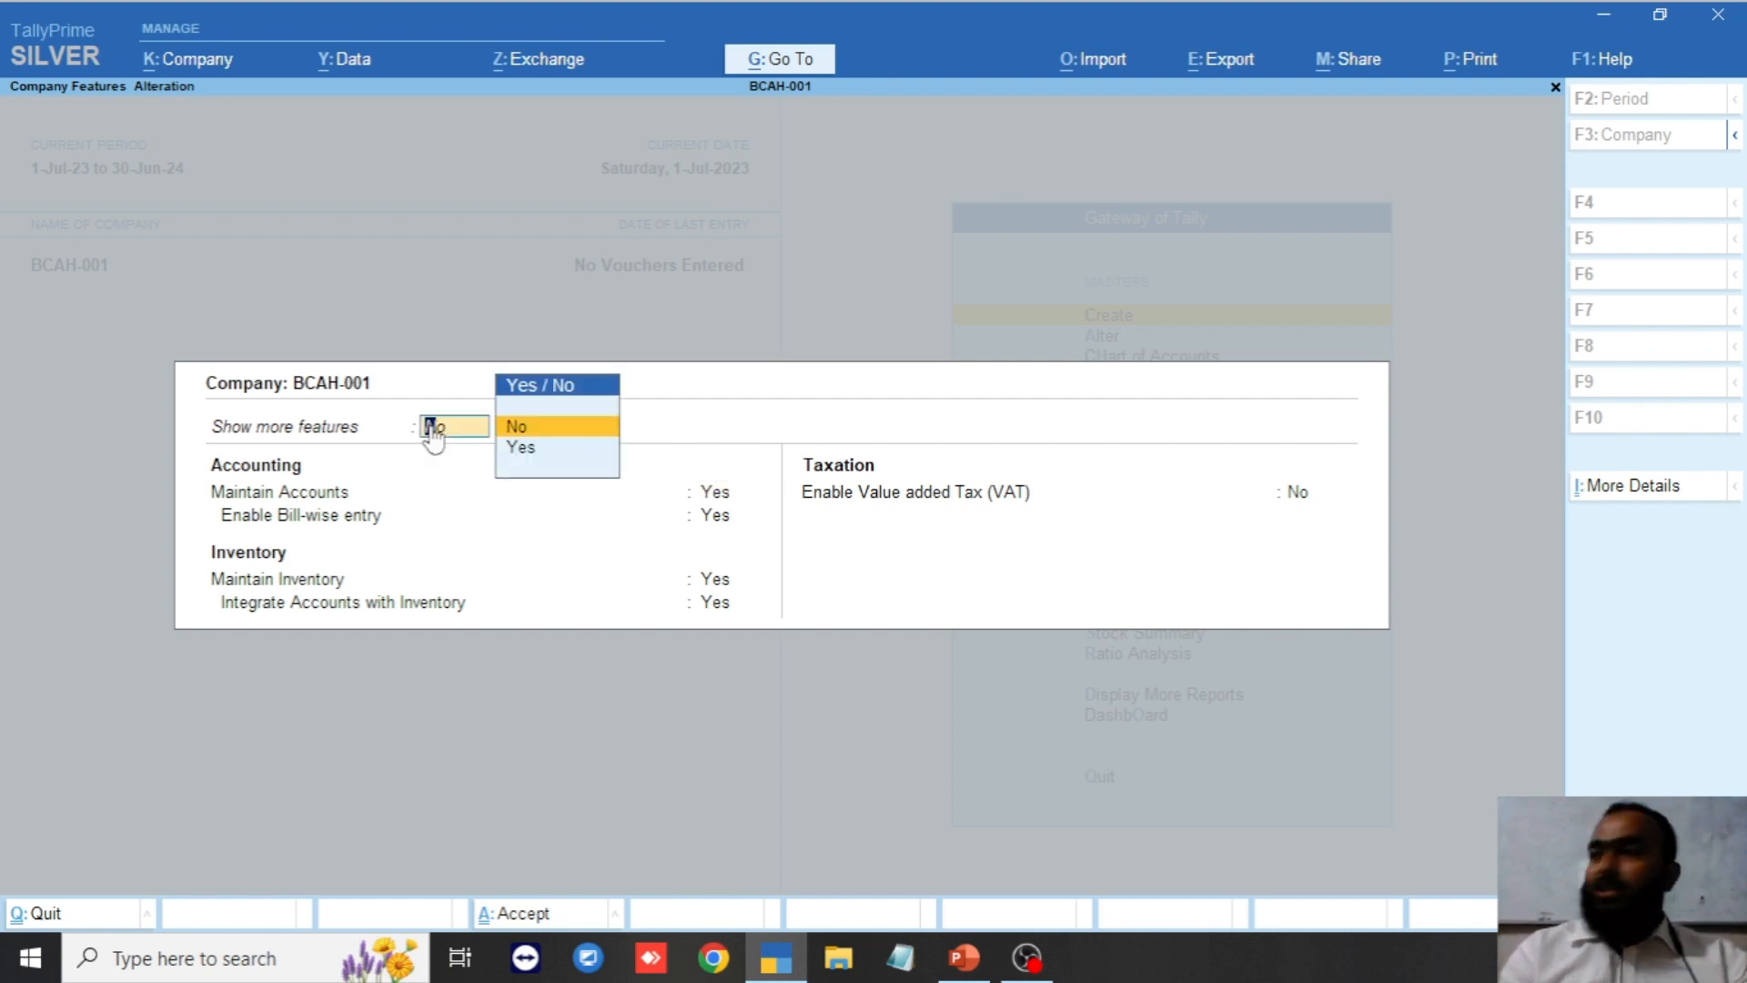
pyautogui.press('y')
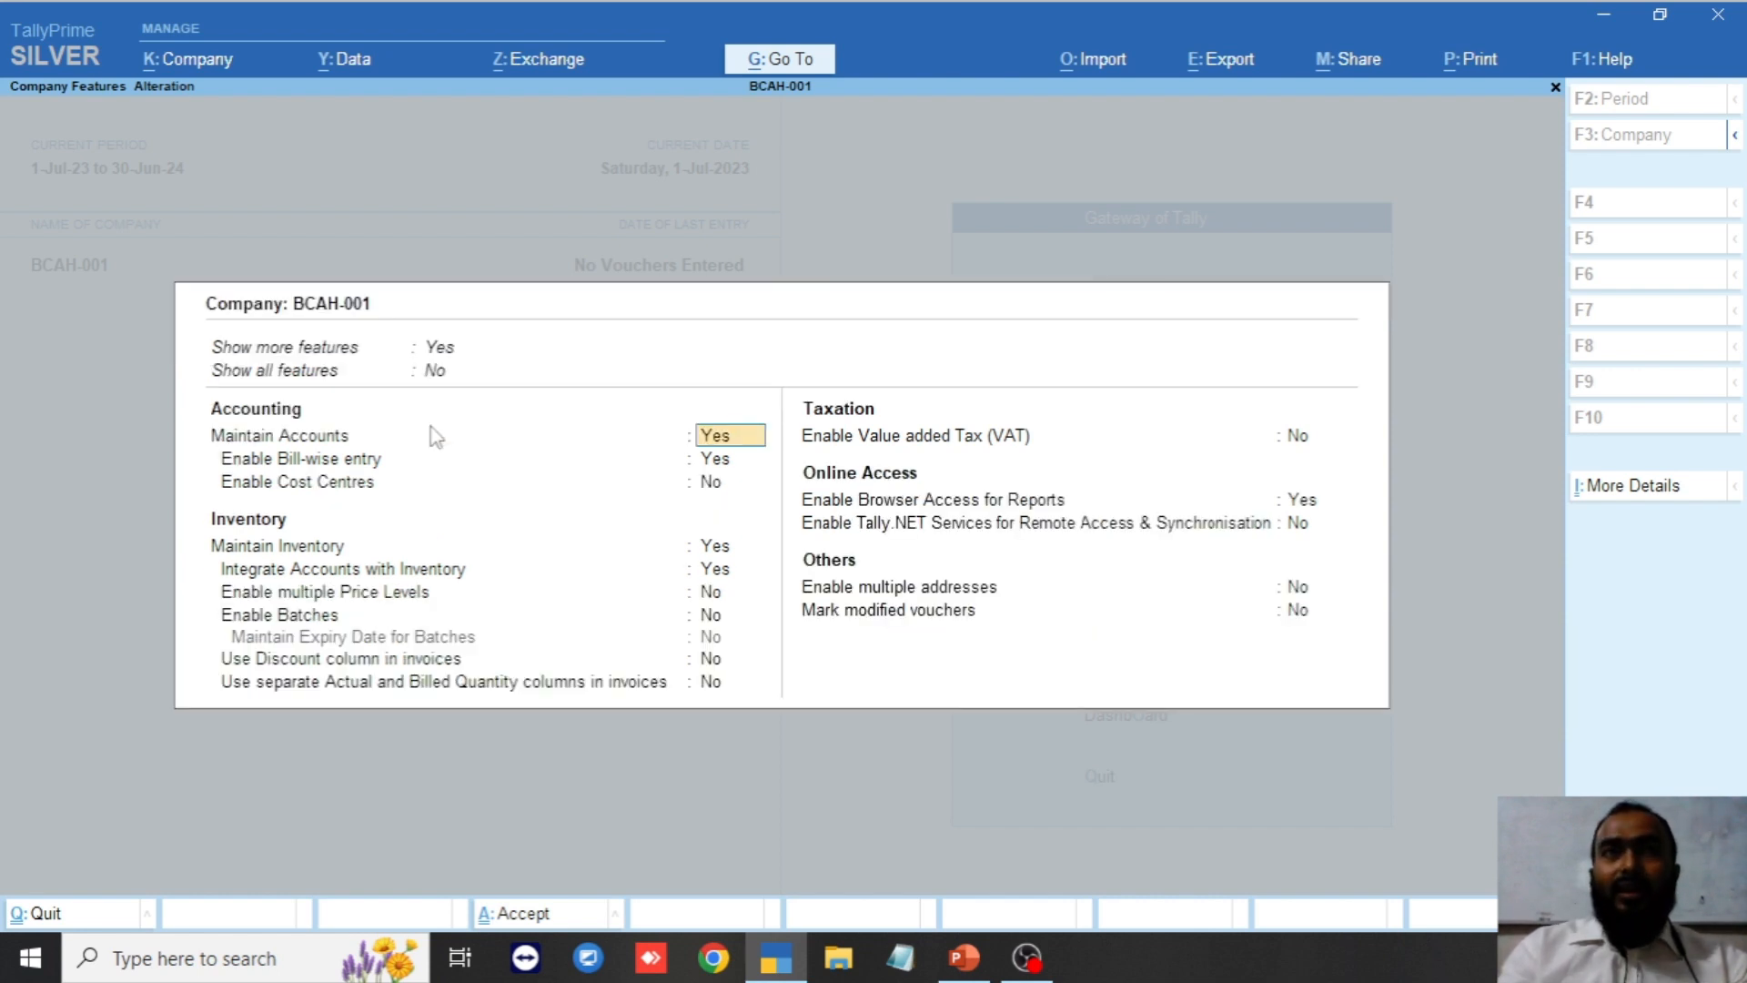
pyautogui.press('Return')
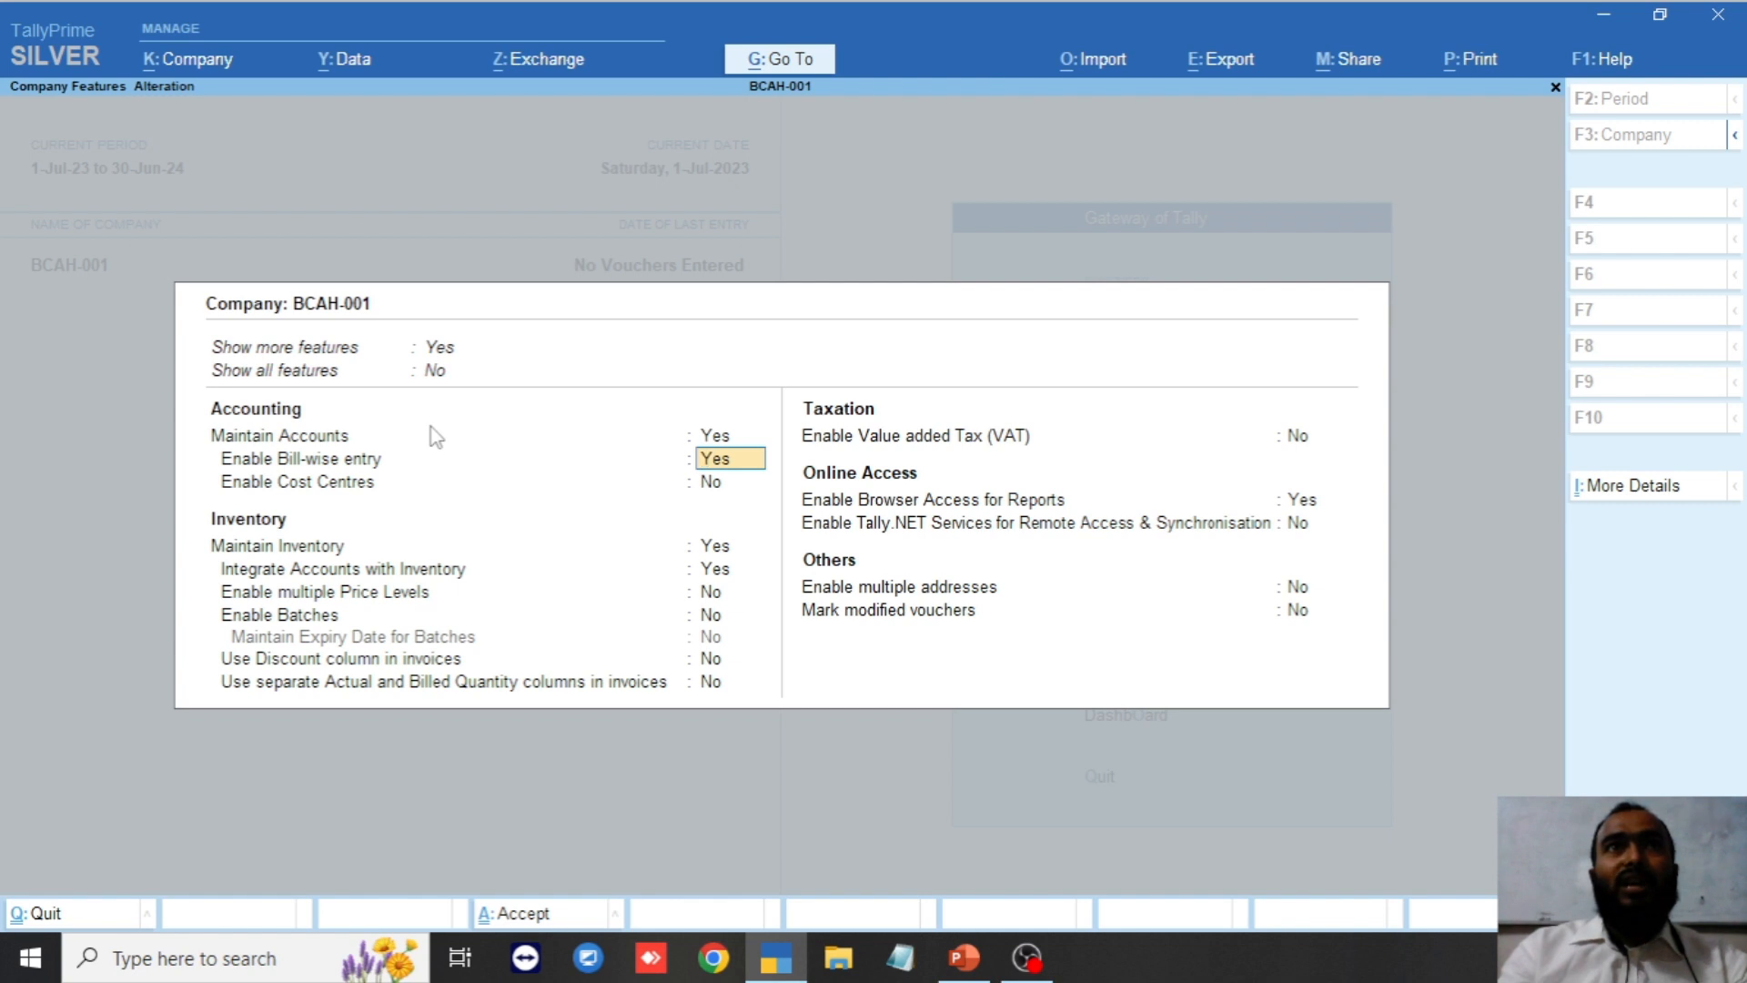
pyautogui.press('Return')
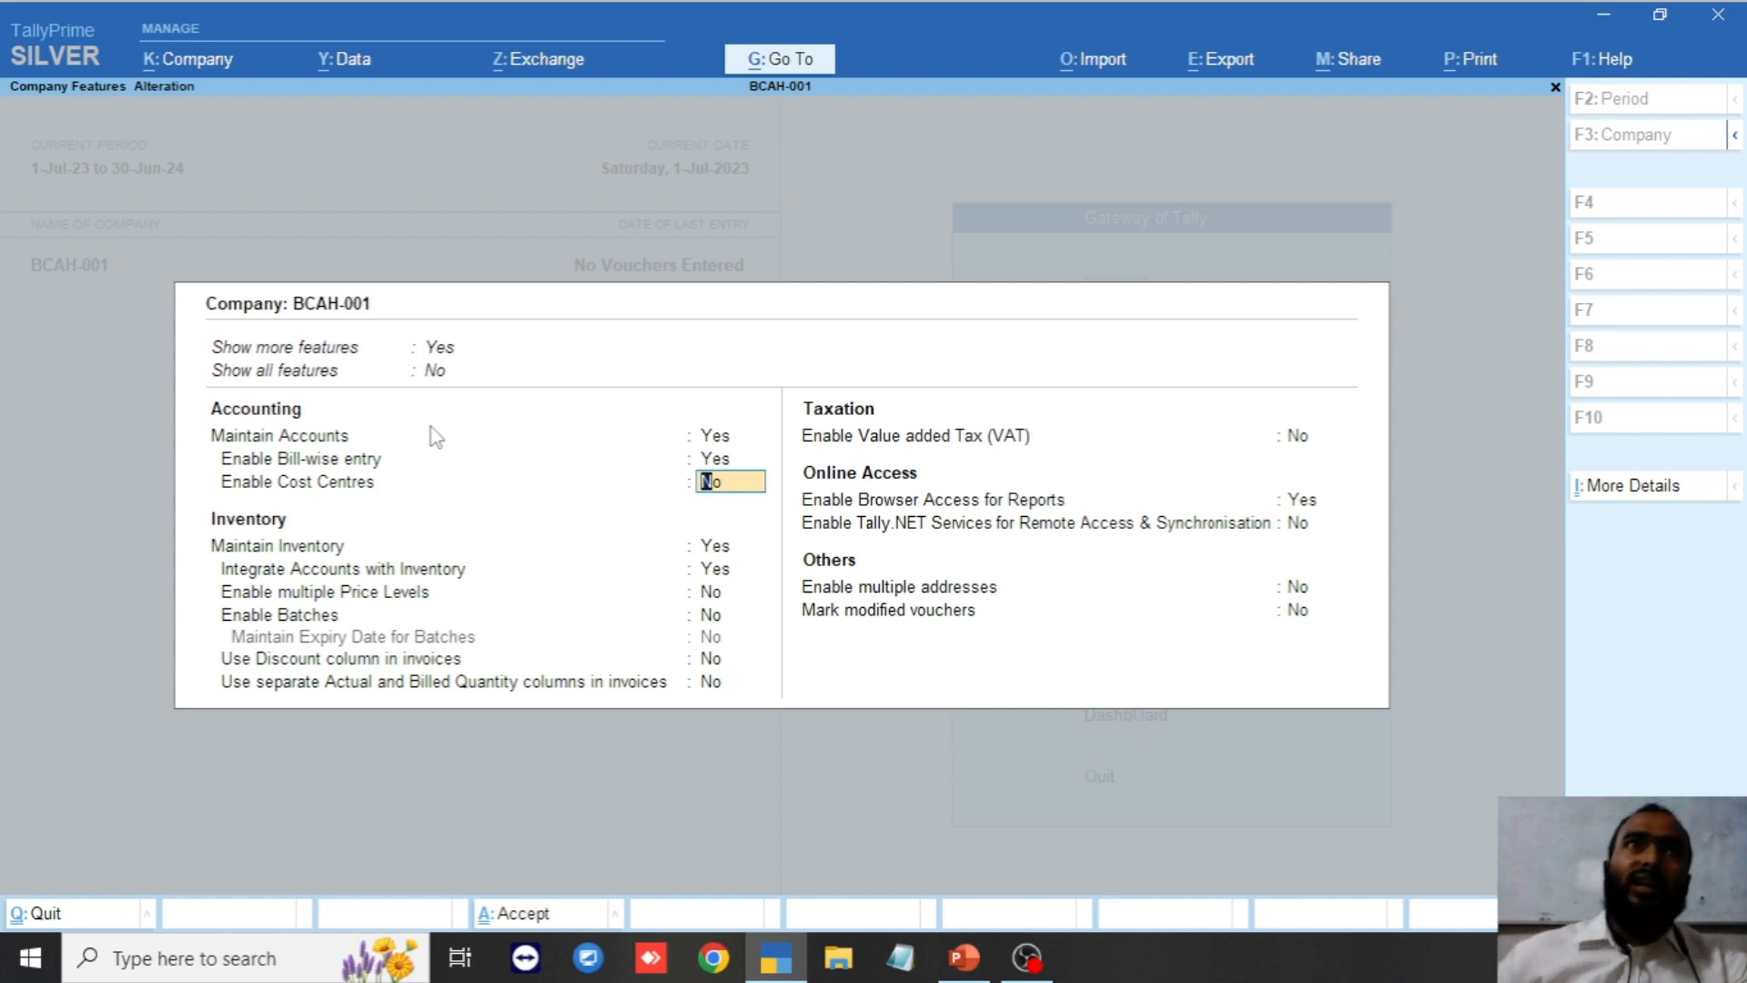
pyautogui.click(437, 371)
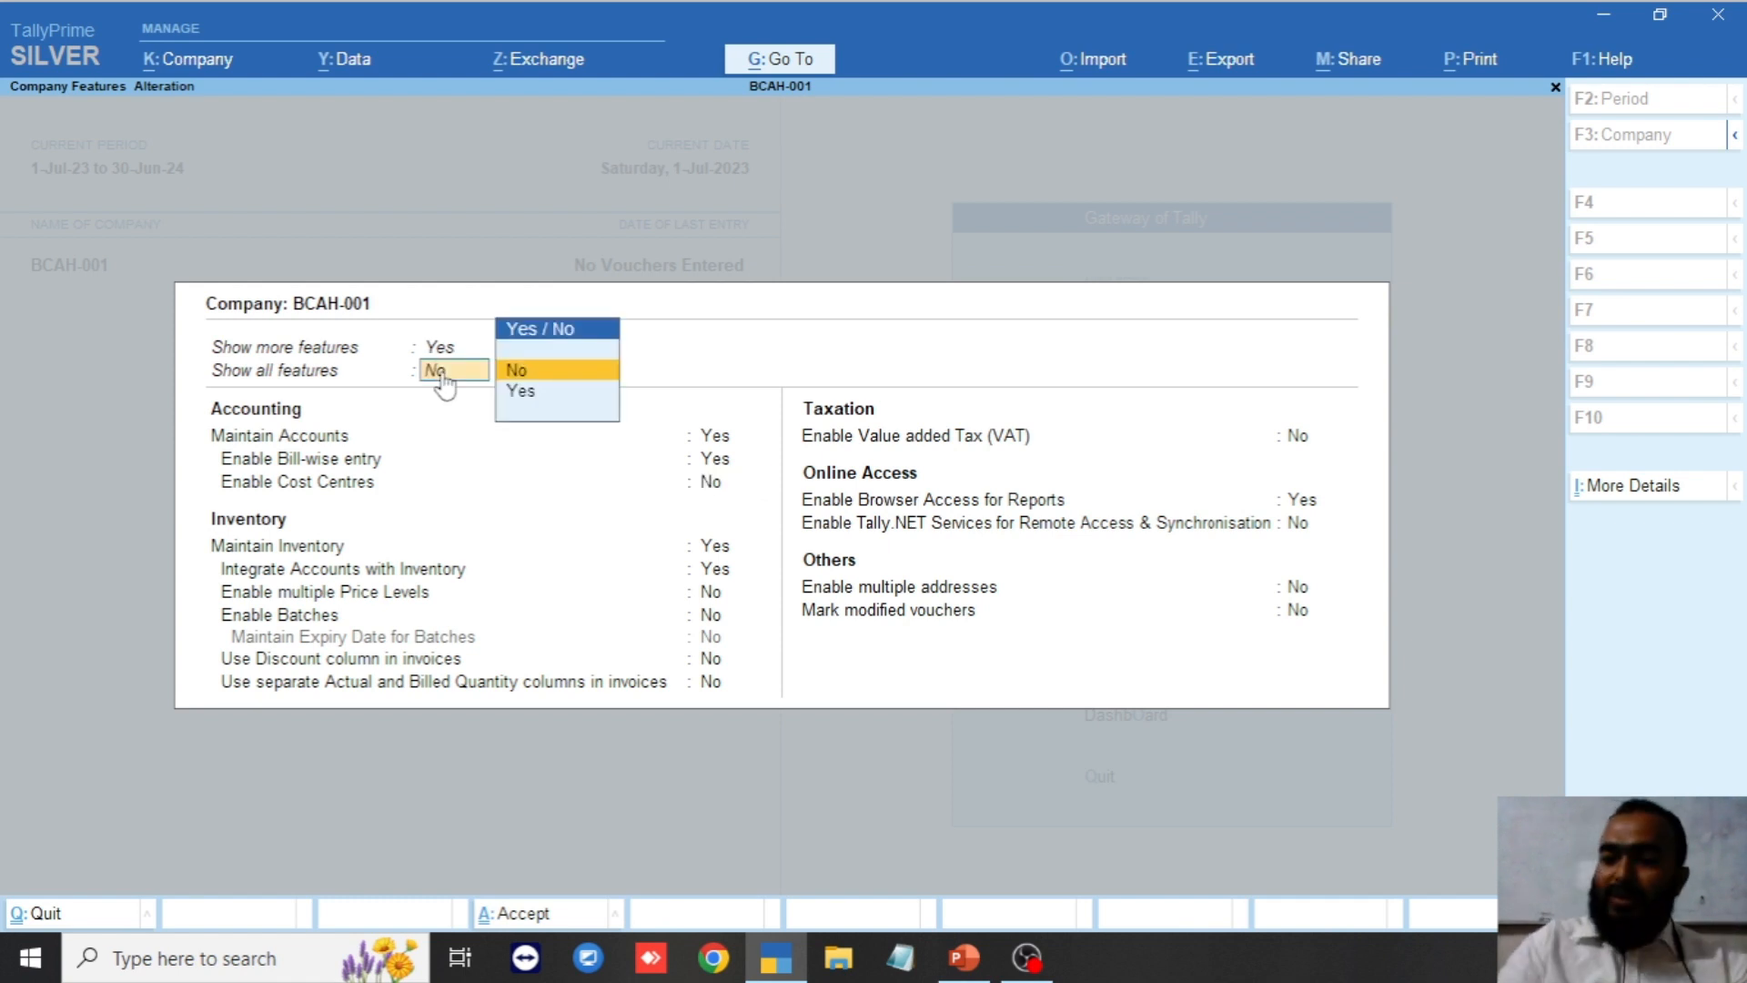
pyautogui.press('Down')
pyautogui.press('Return')
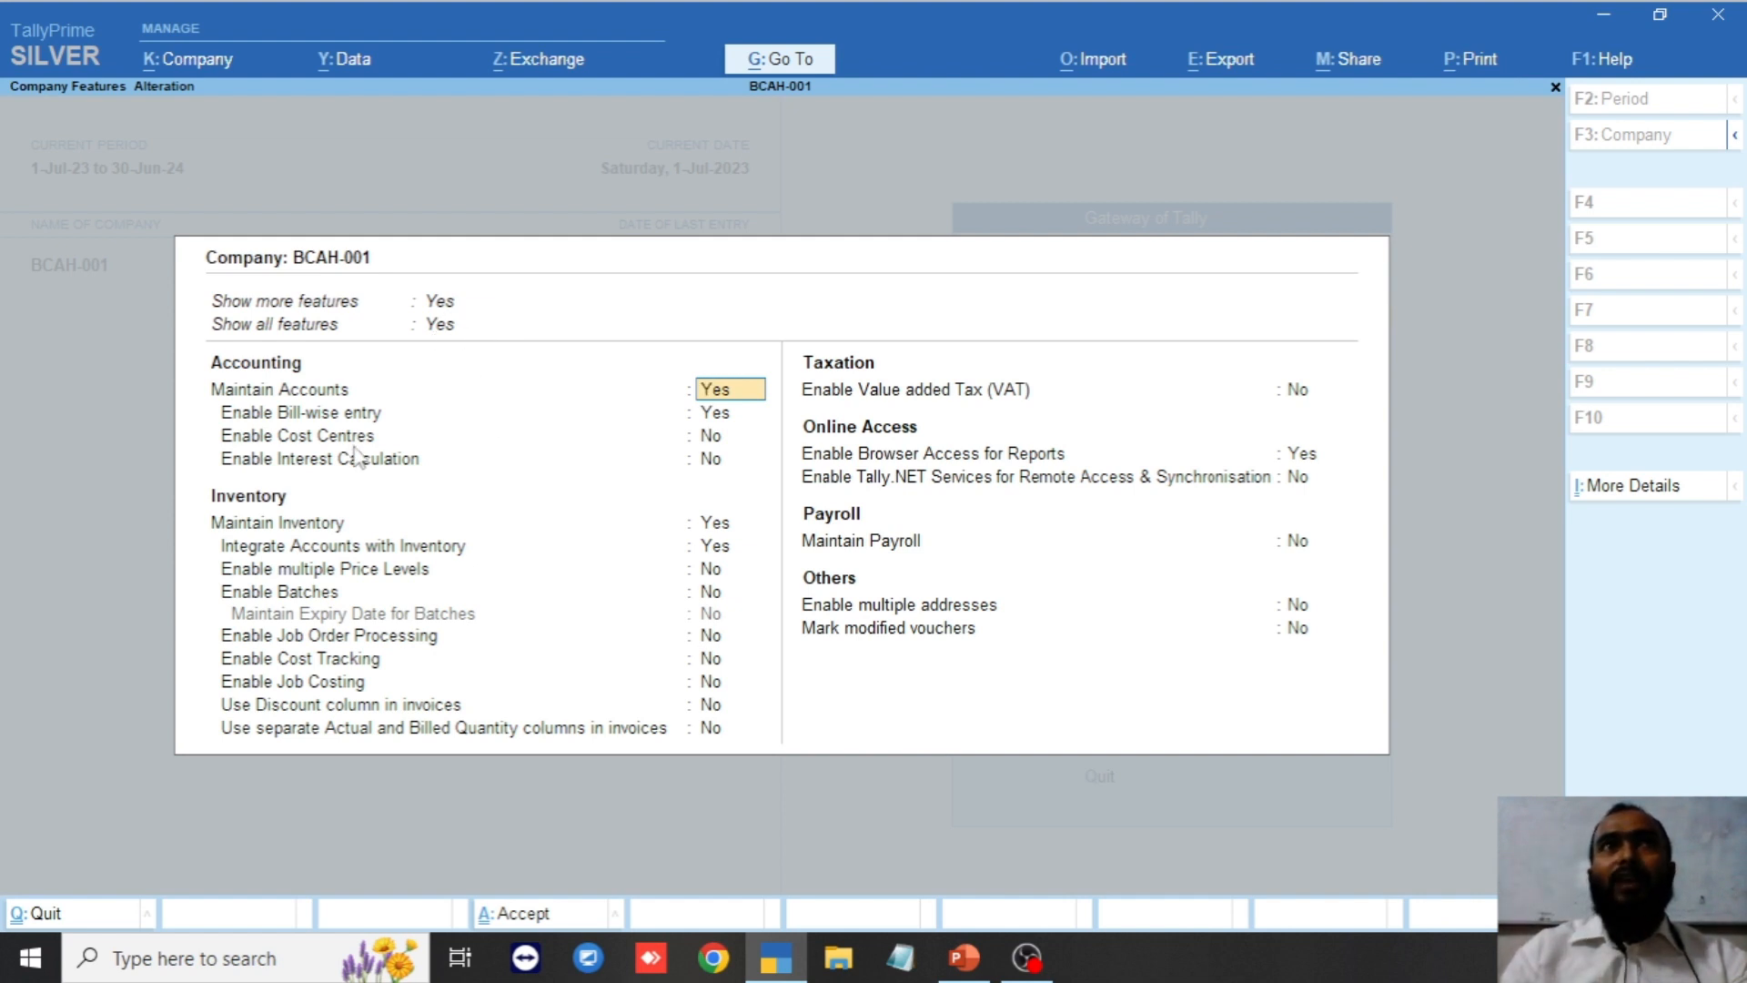
# Set Enable Cost Centres and Enable Job Costing to Yes, then accept the company features.
pyautogui.click(710, 440)
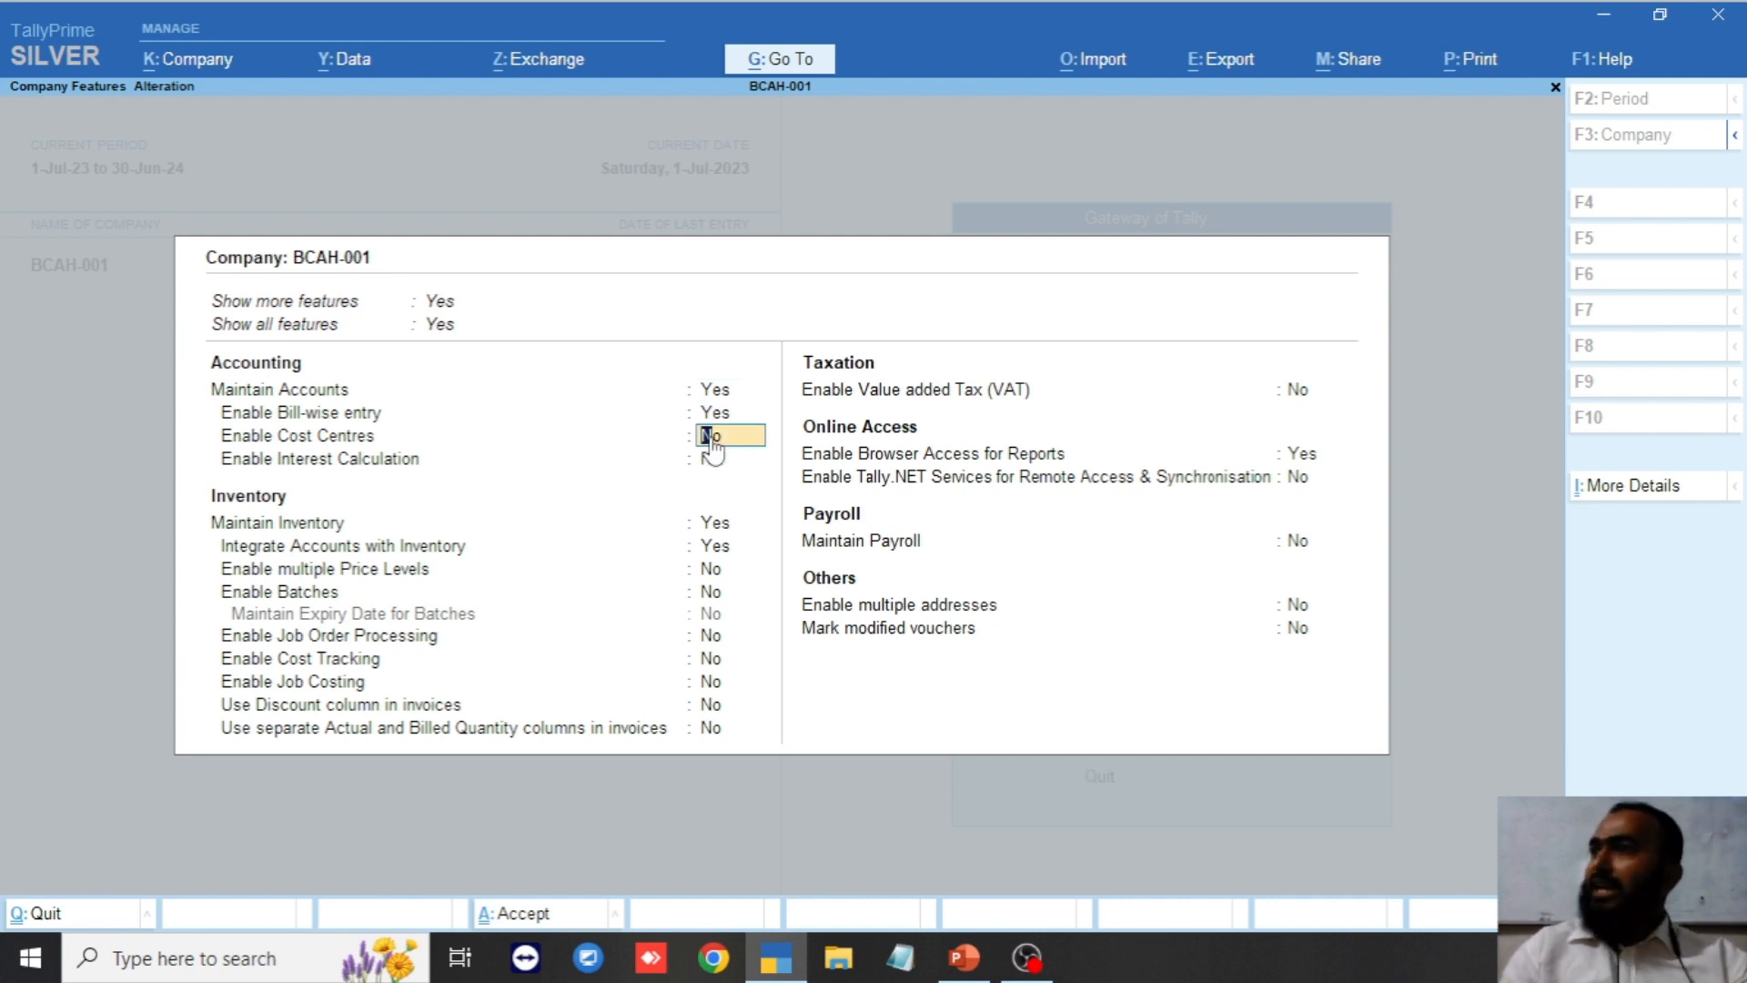
pyautogui.press('y')
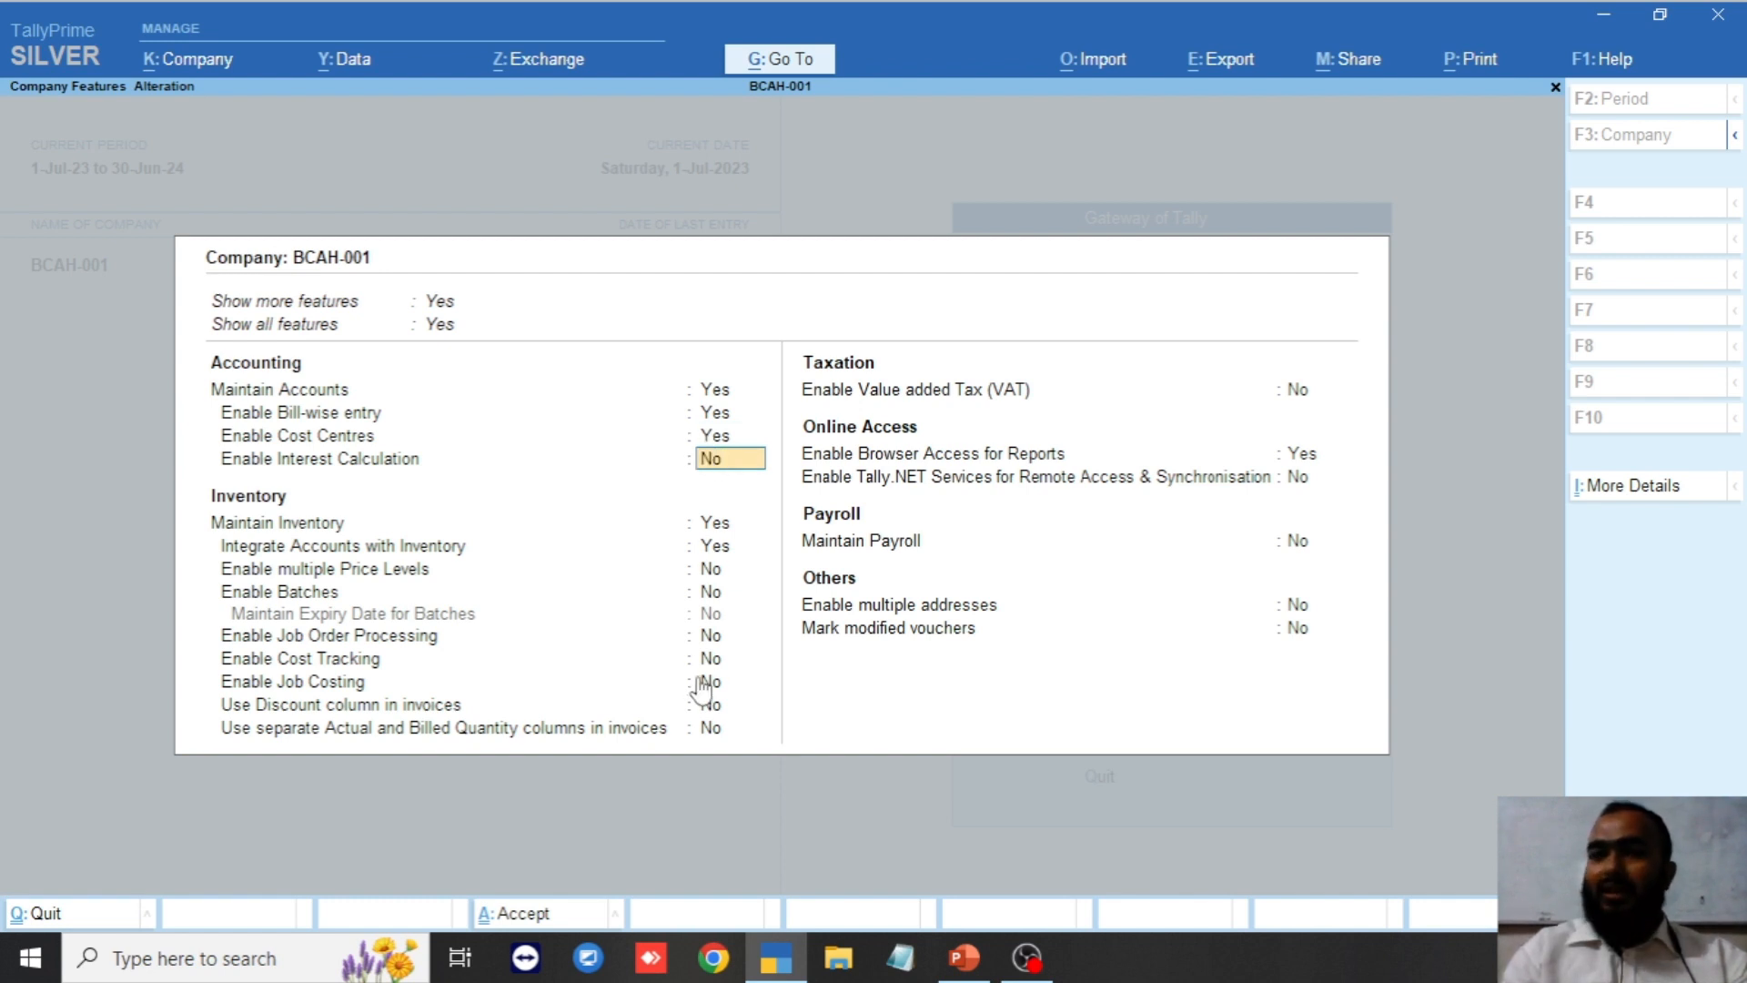
pyautogui.click(268, 684)
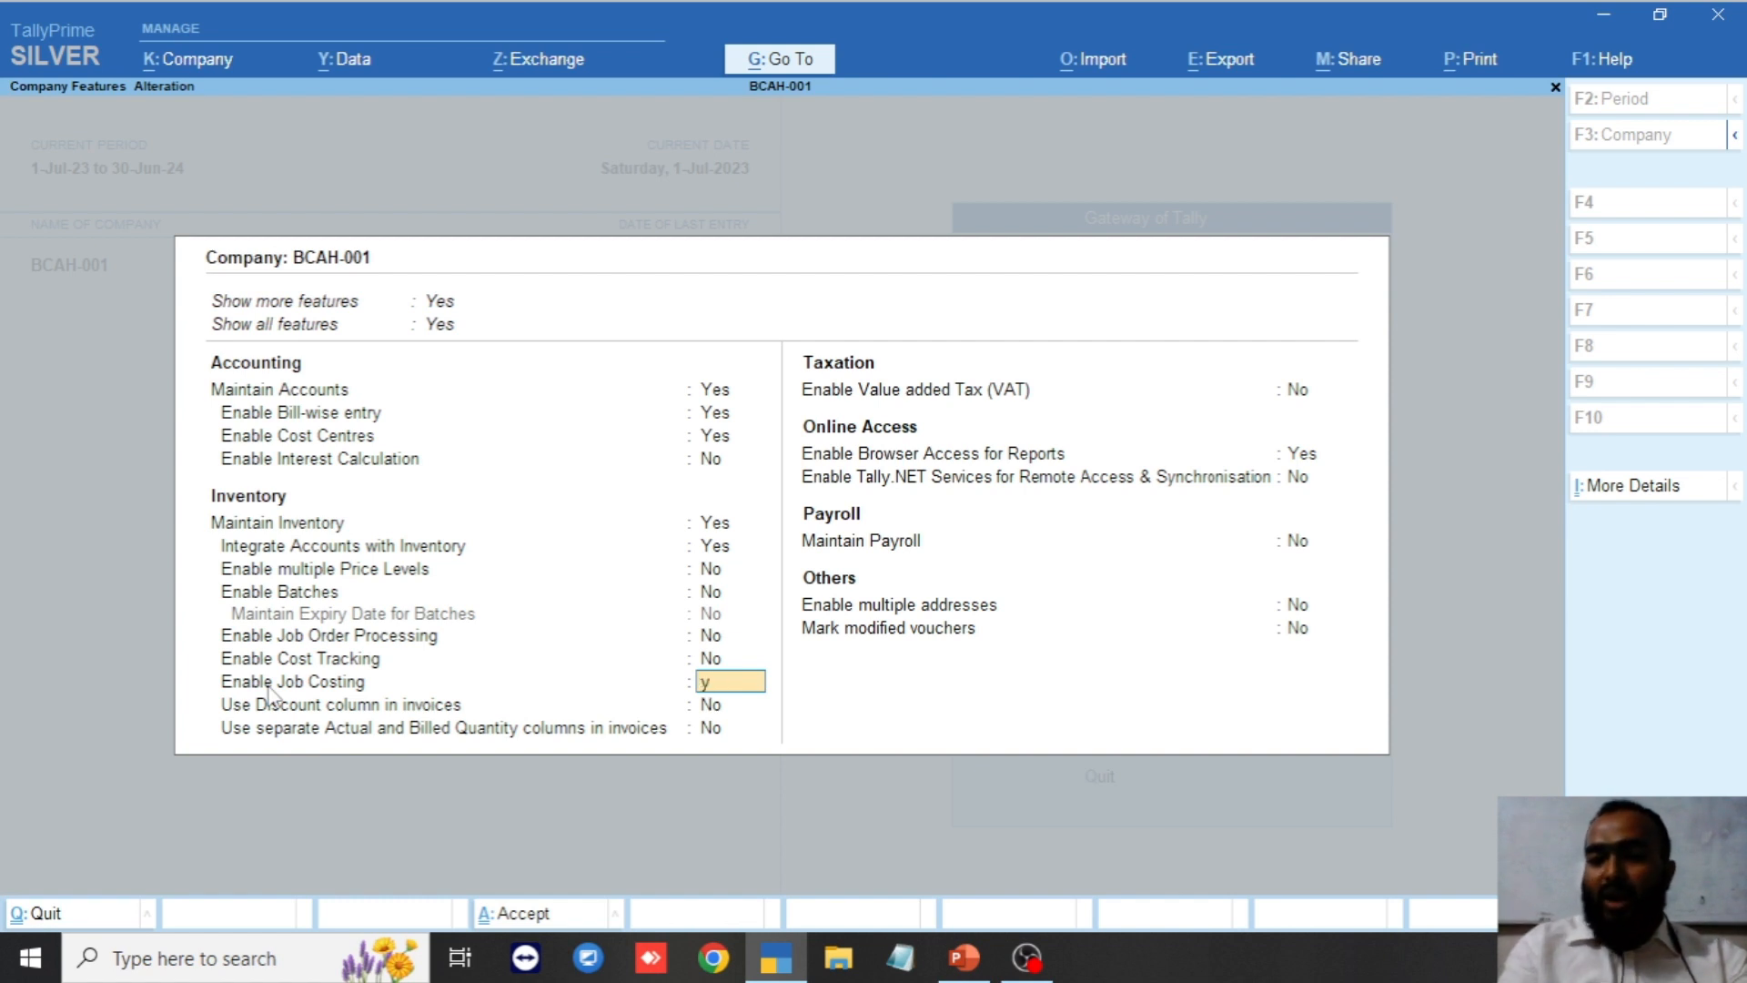
pyautogui.write('y')
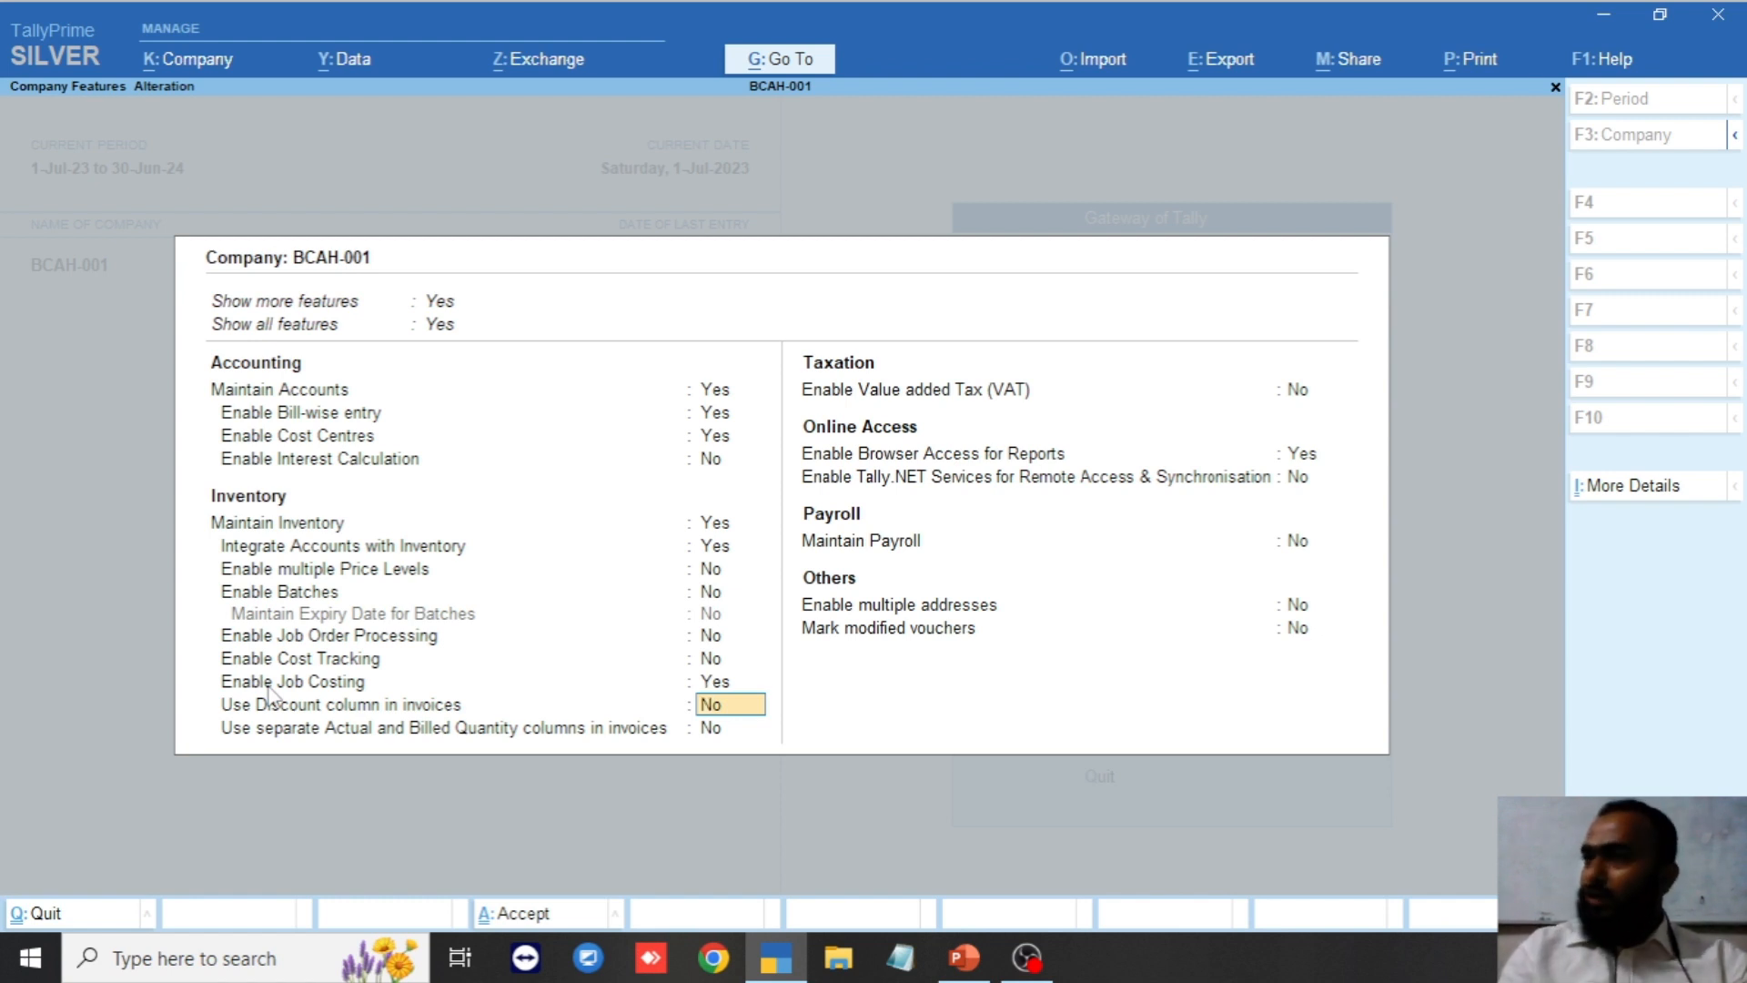
pyautogui.click(521, 919)
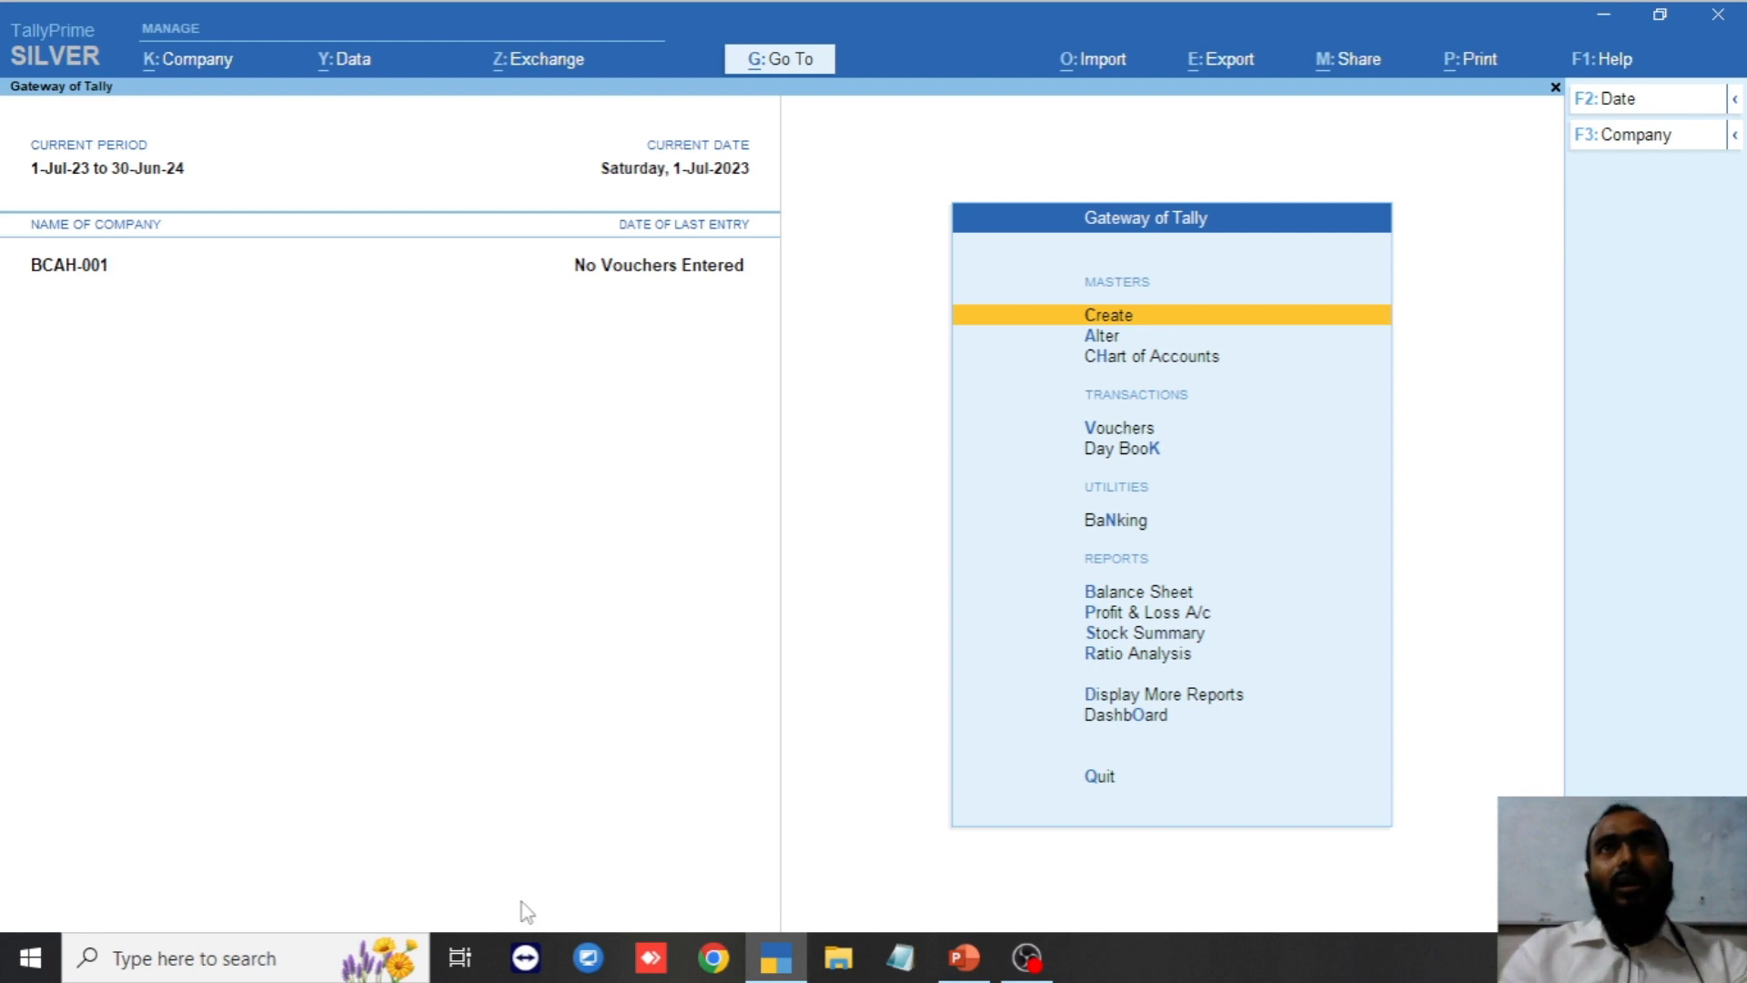
# Start a new cost centre named Project-01 under Primary and open its F12 configuration.
pyautogui.click(1112, 322)
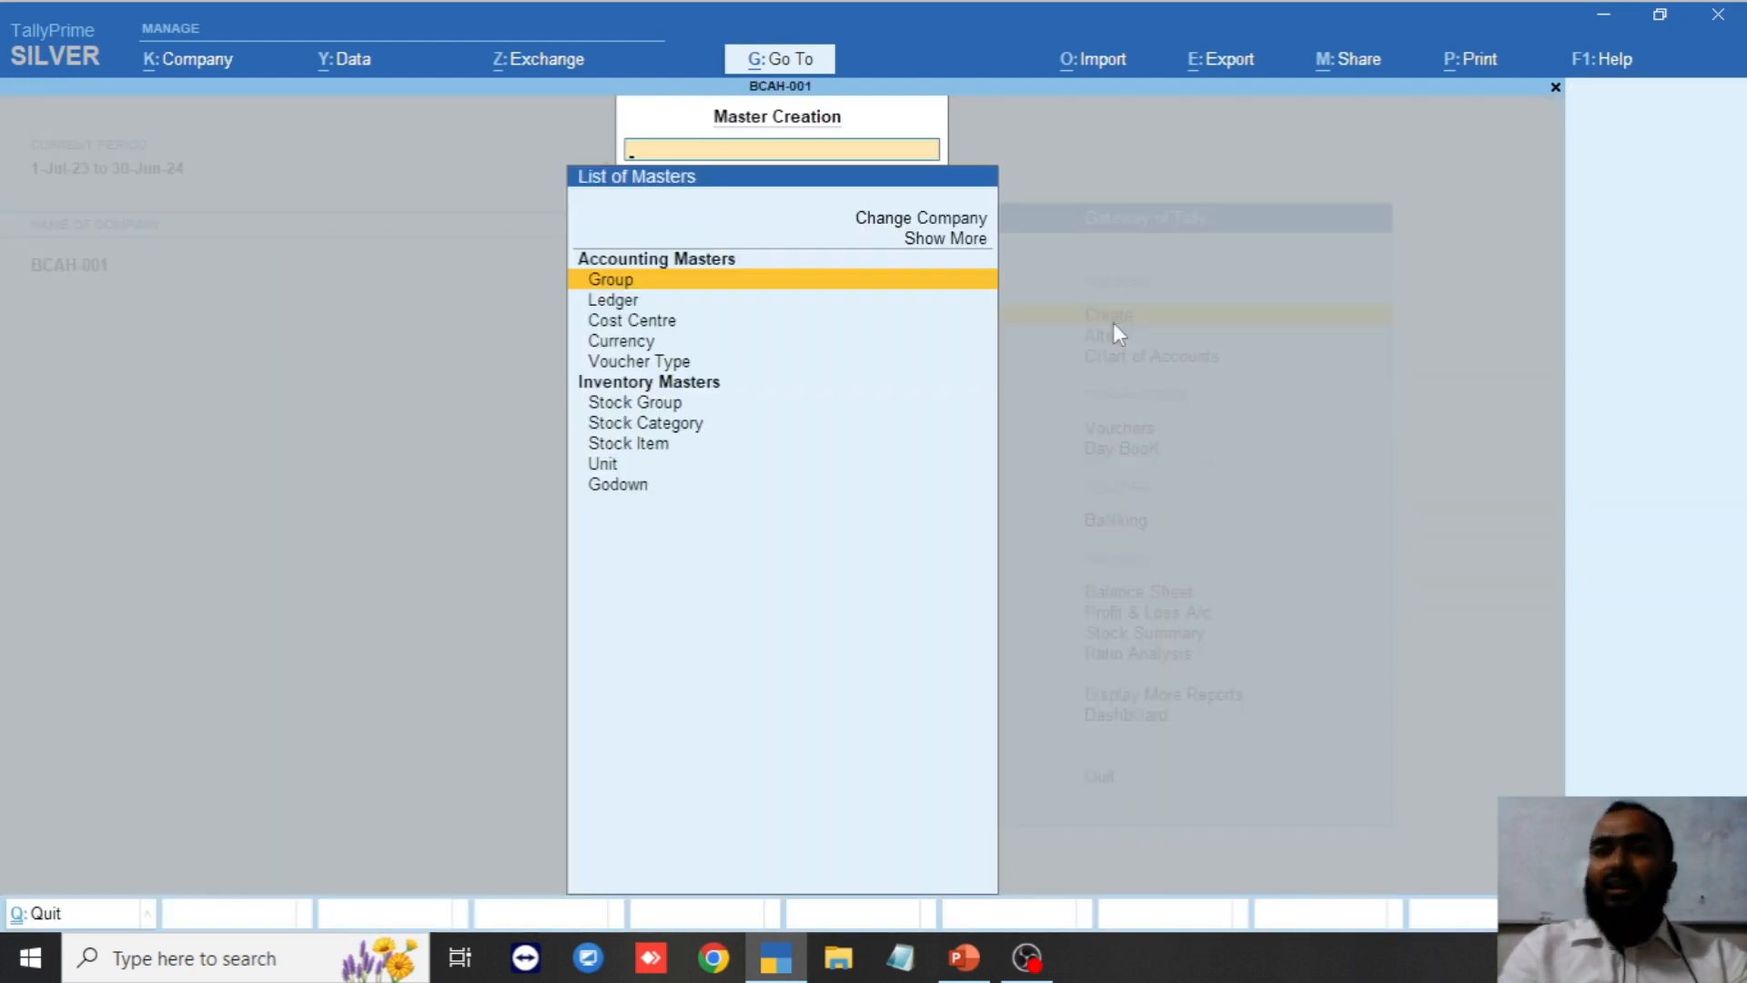
pyautogui.press('Down')
pyautogui.press('Down')
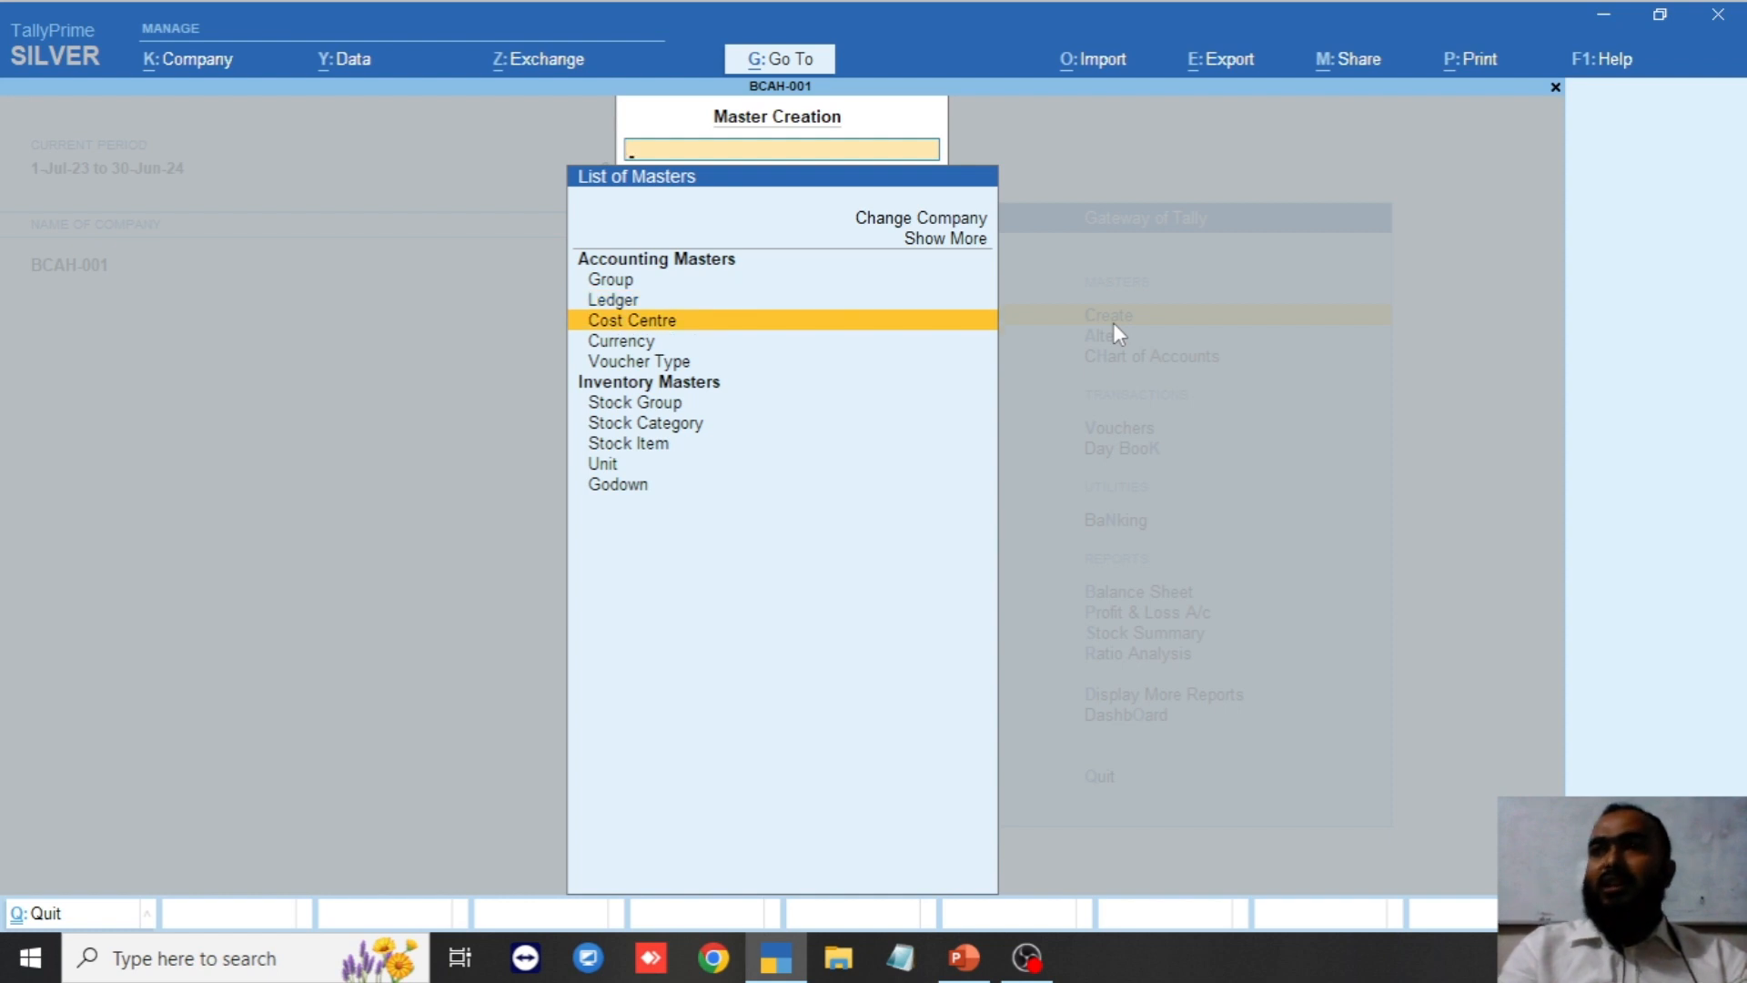
pyautogui.press('Return')
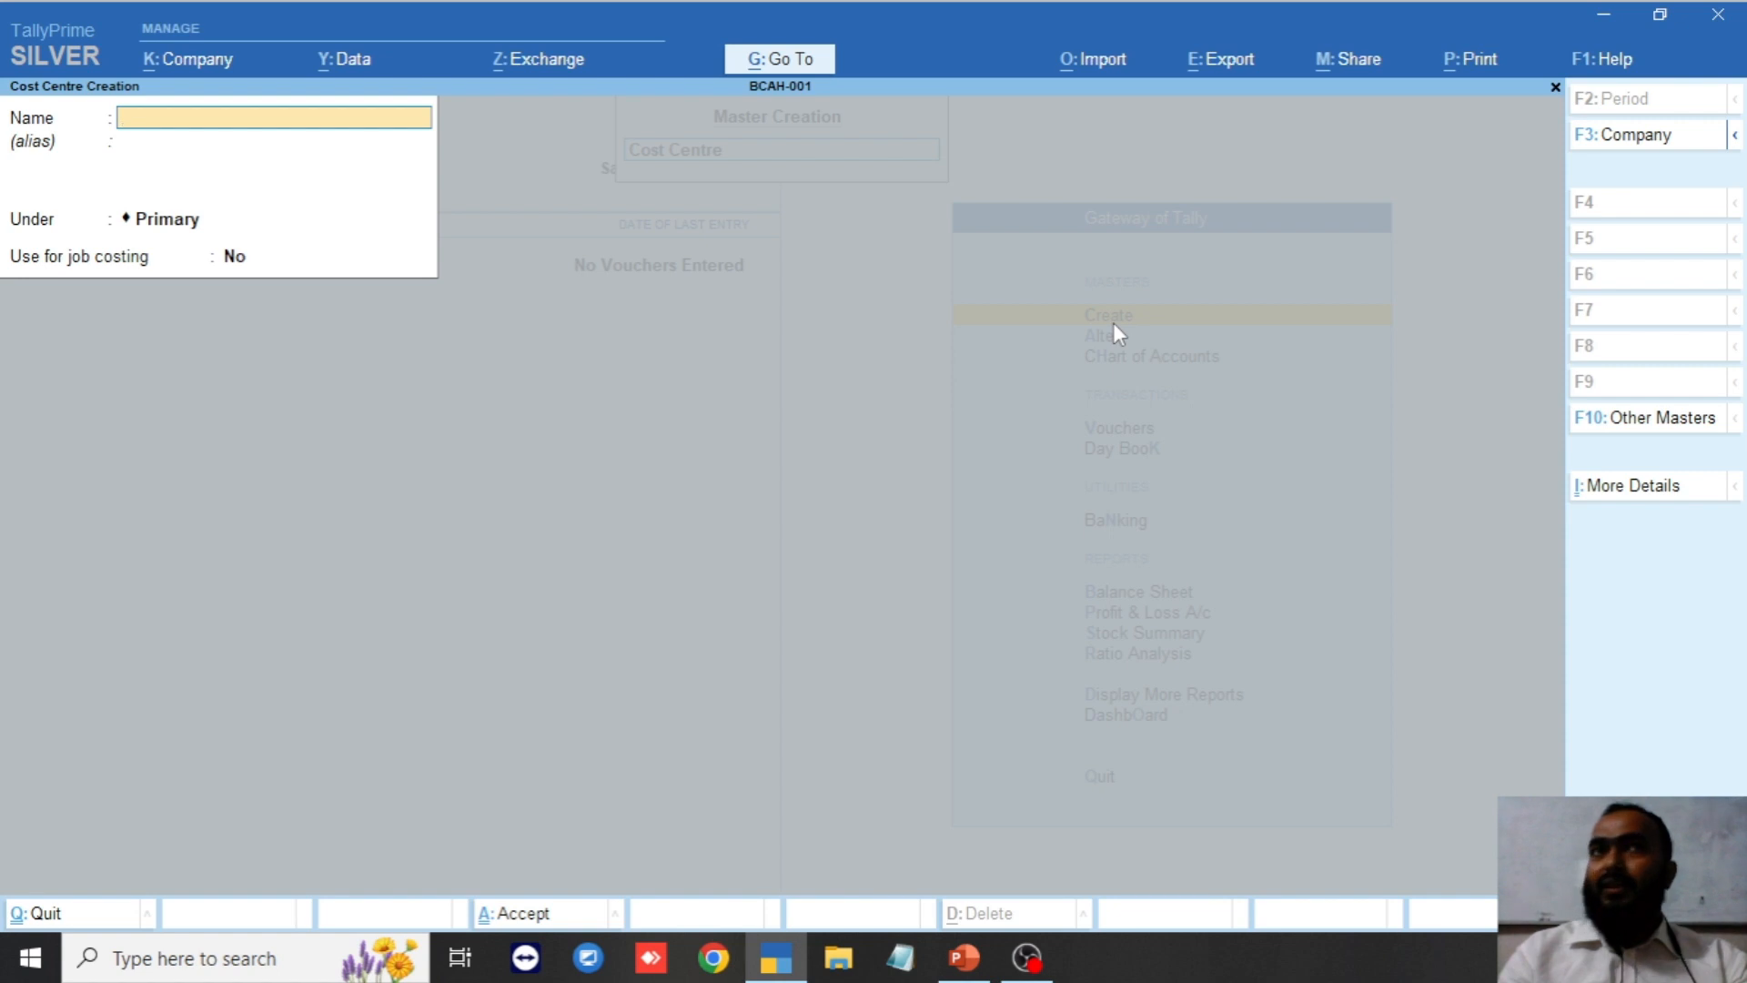
pyautogui.write('P')
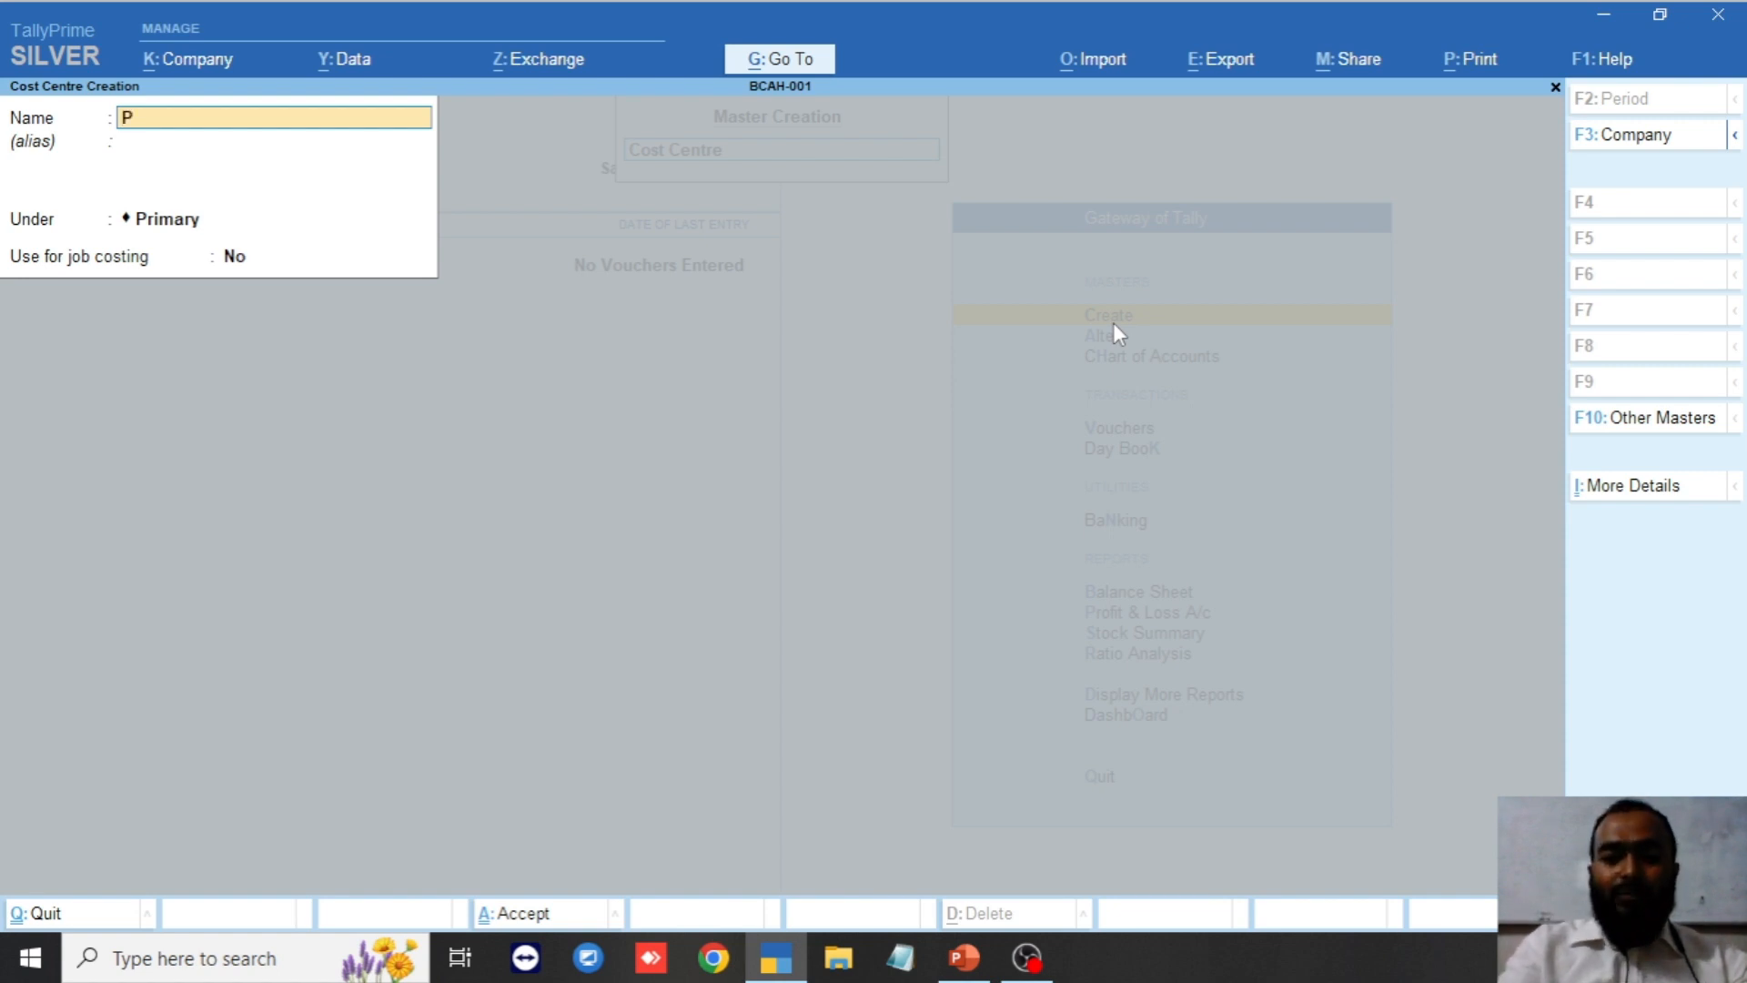
pyautogui.write('roject')
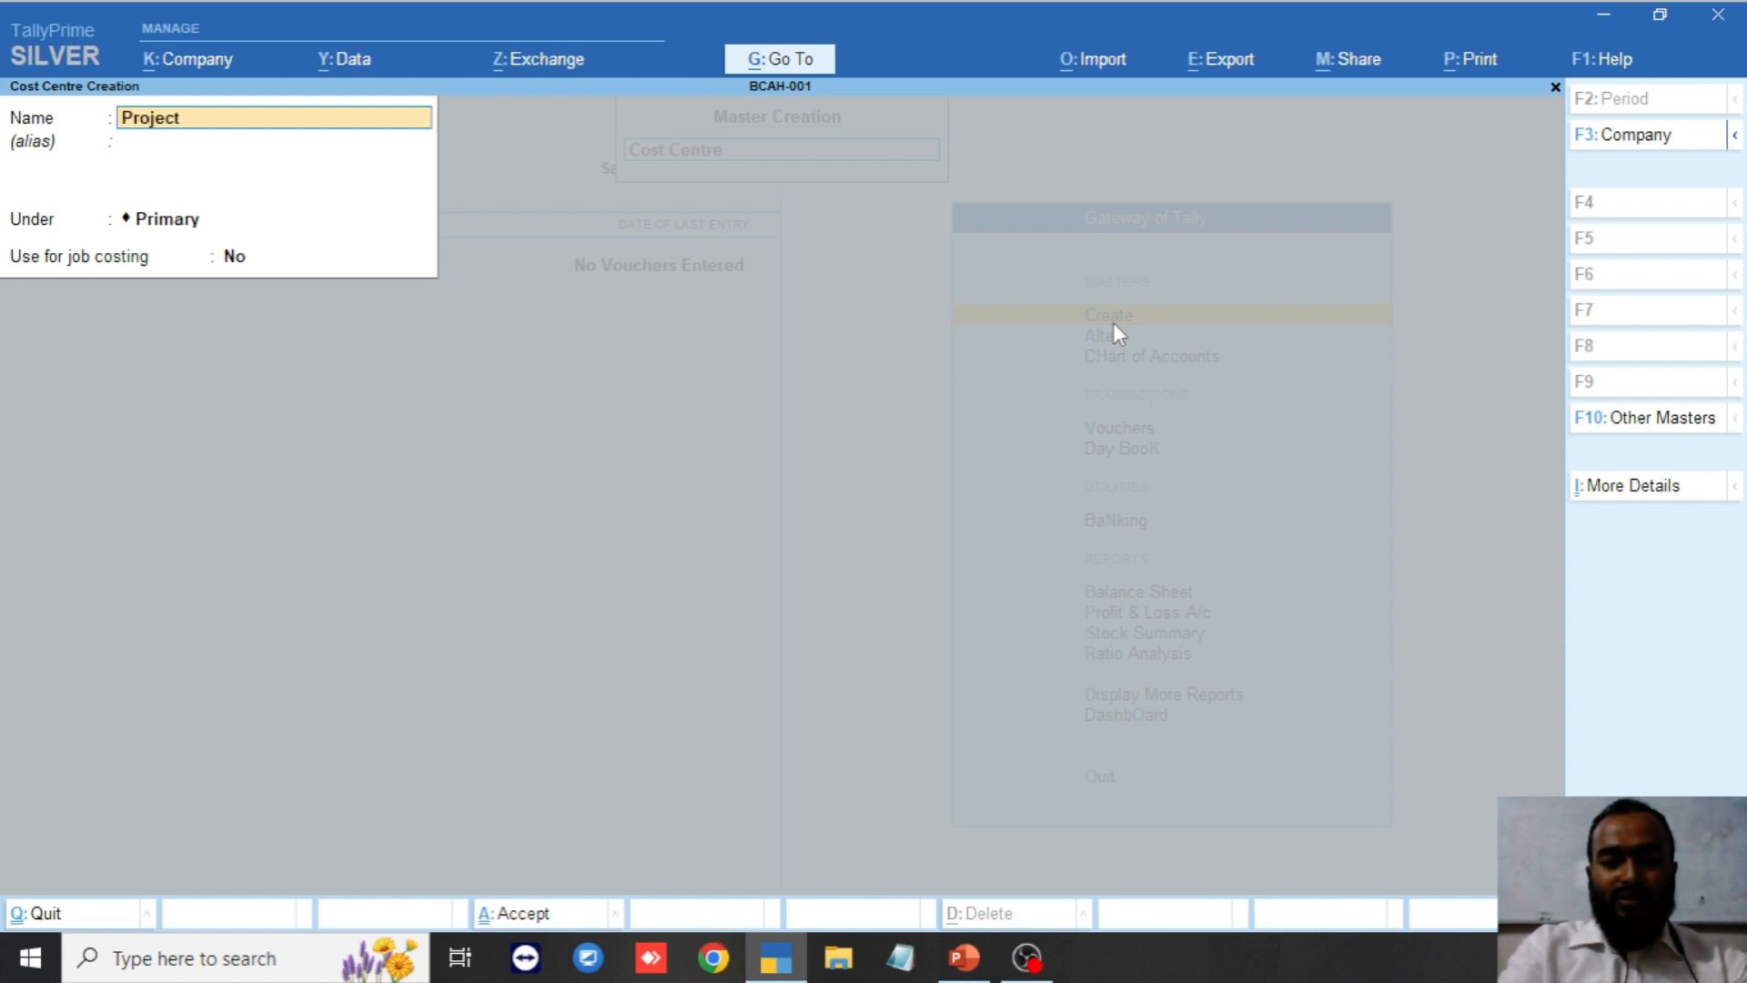
pyautogui.write('-01')
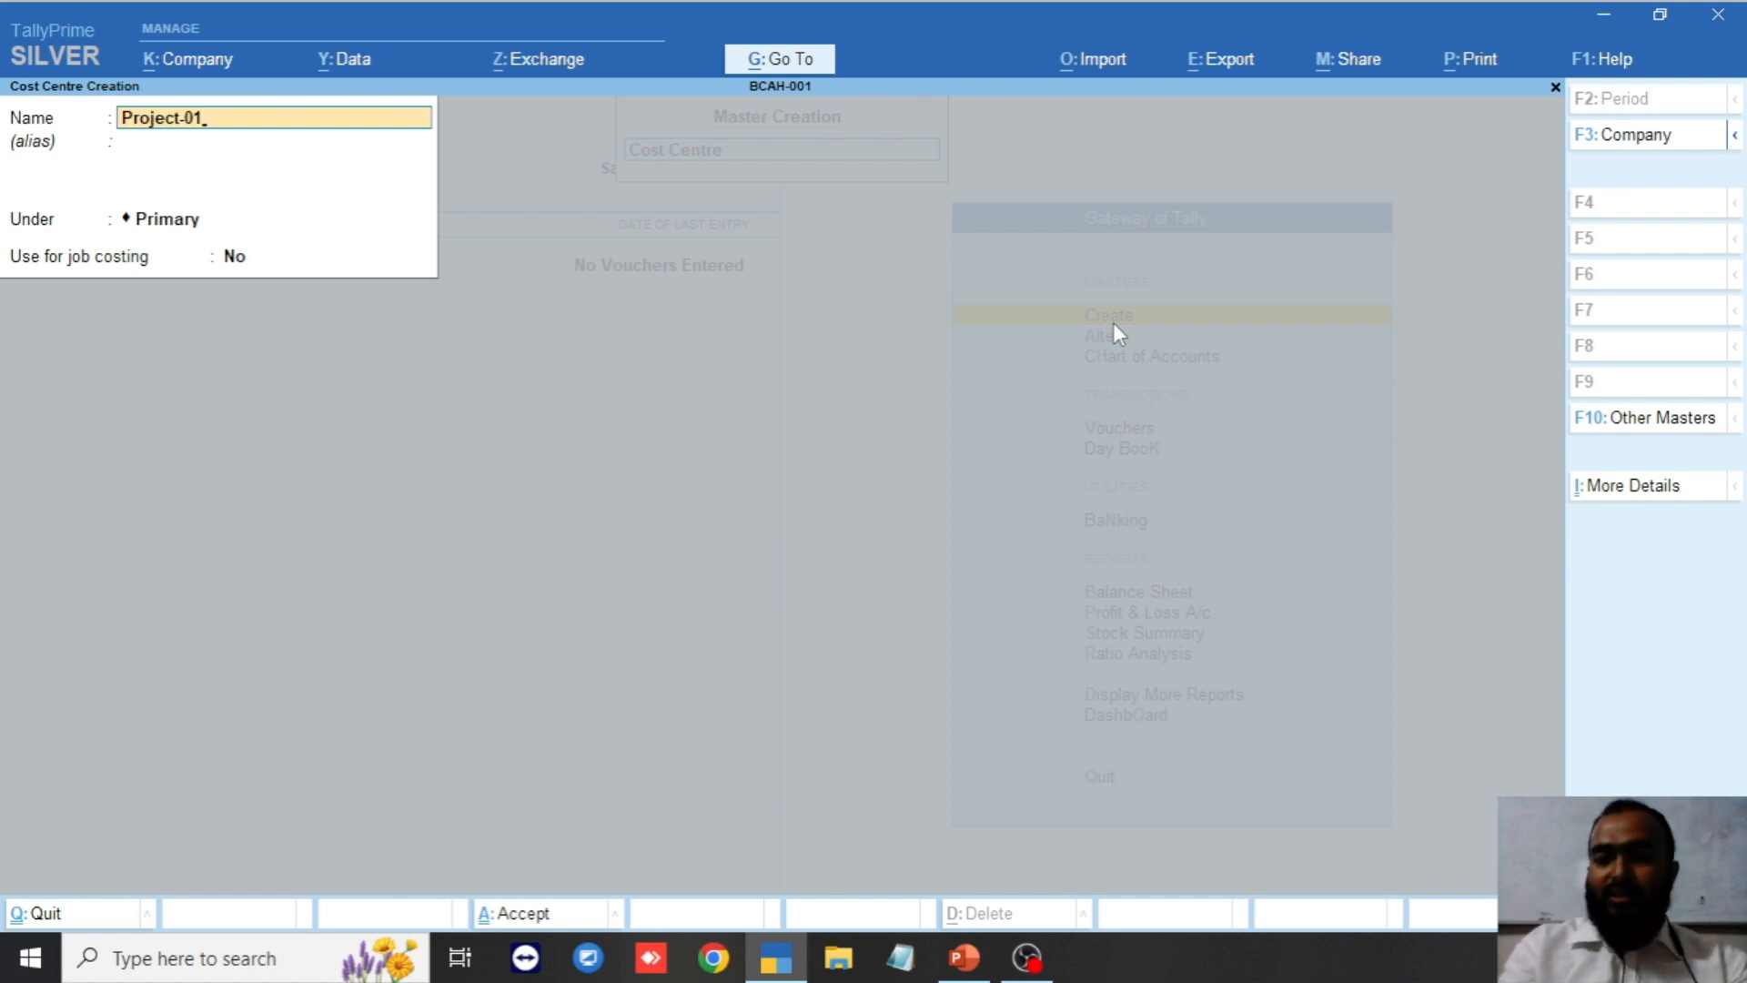
pyautogui.press('Return')
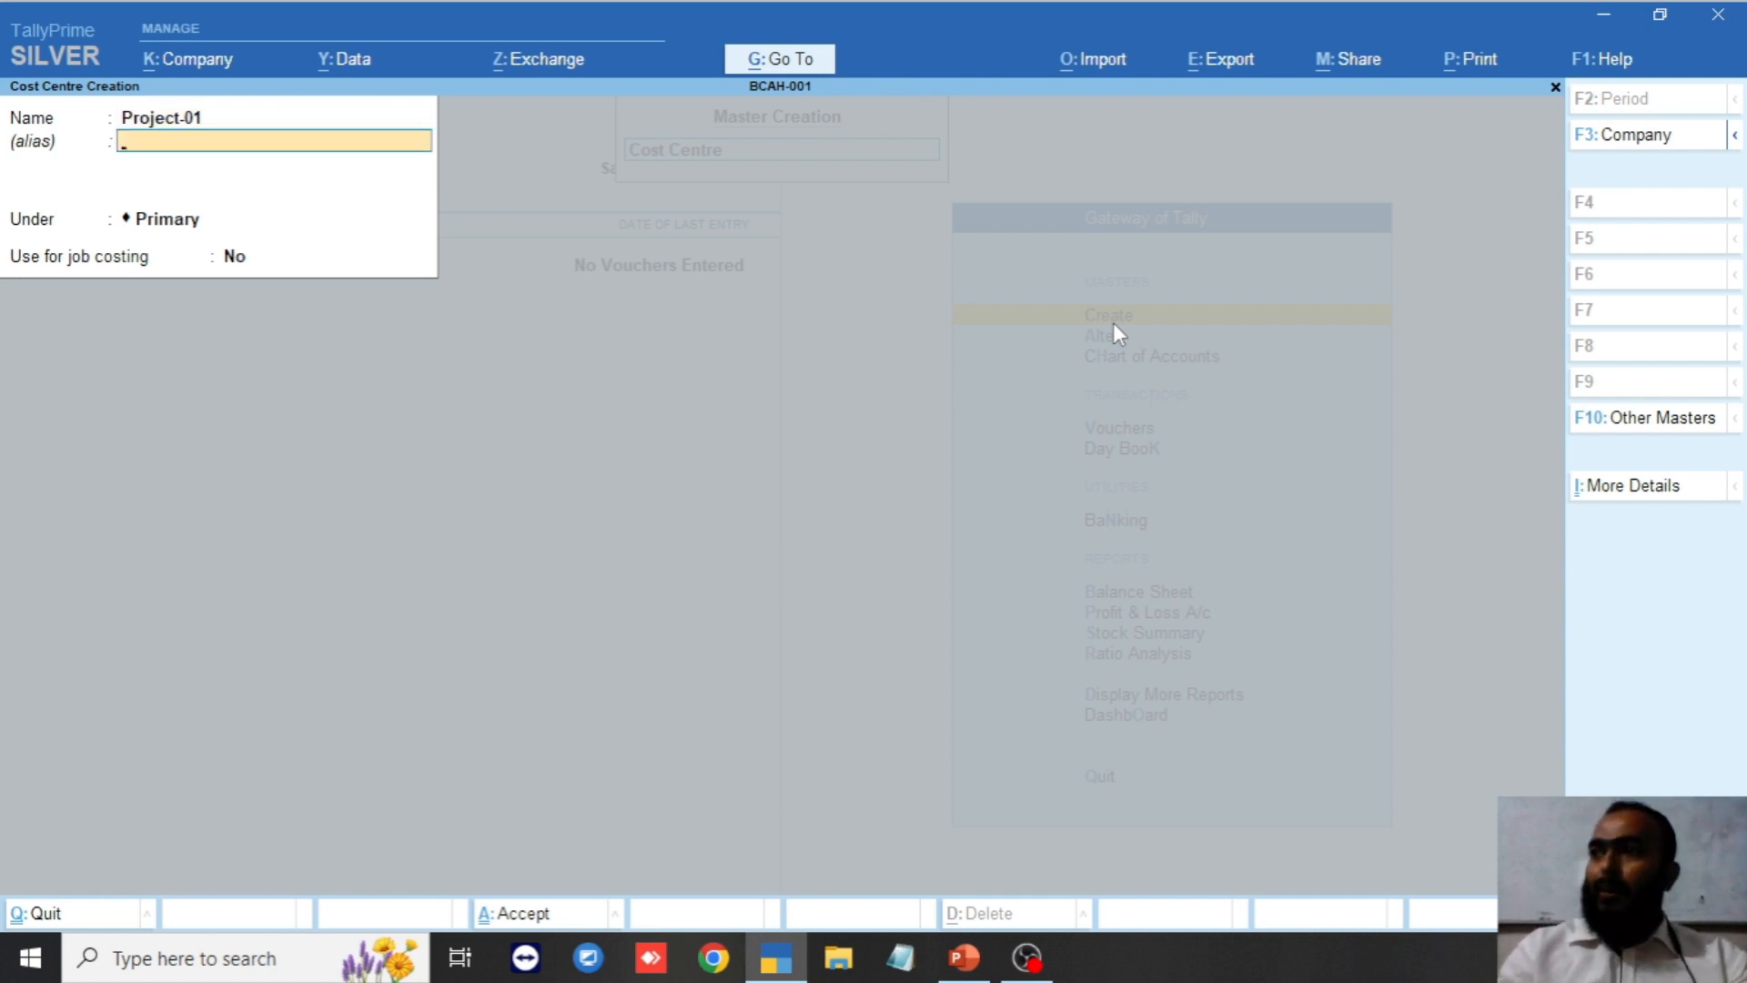
pyautogui.press('Return')
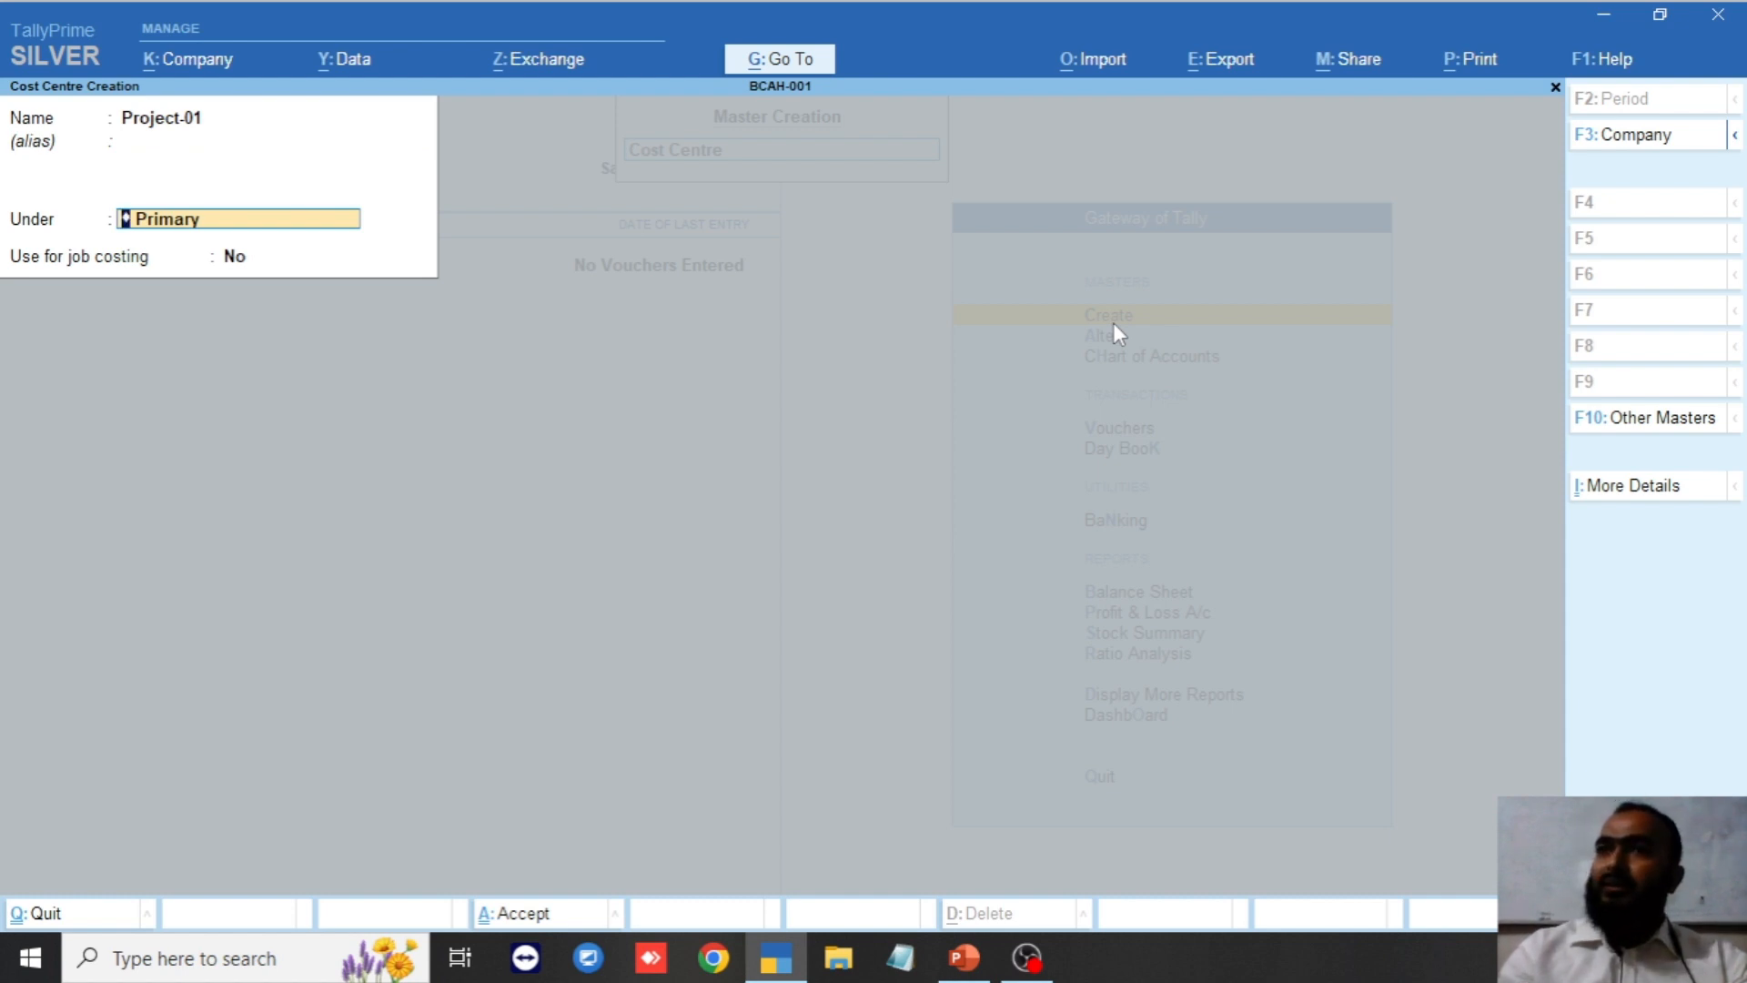
pyautogui.press('Return')
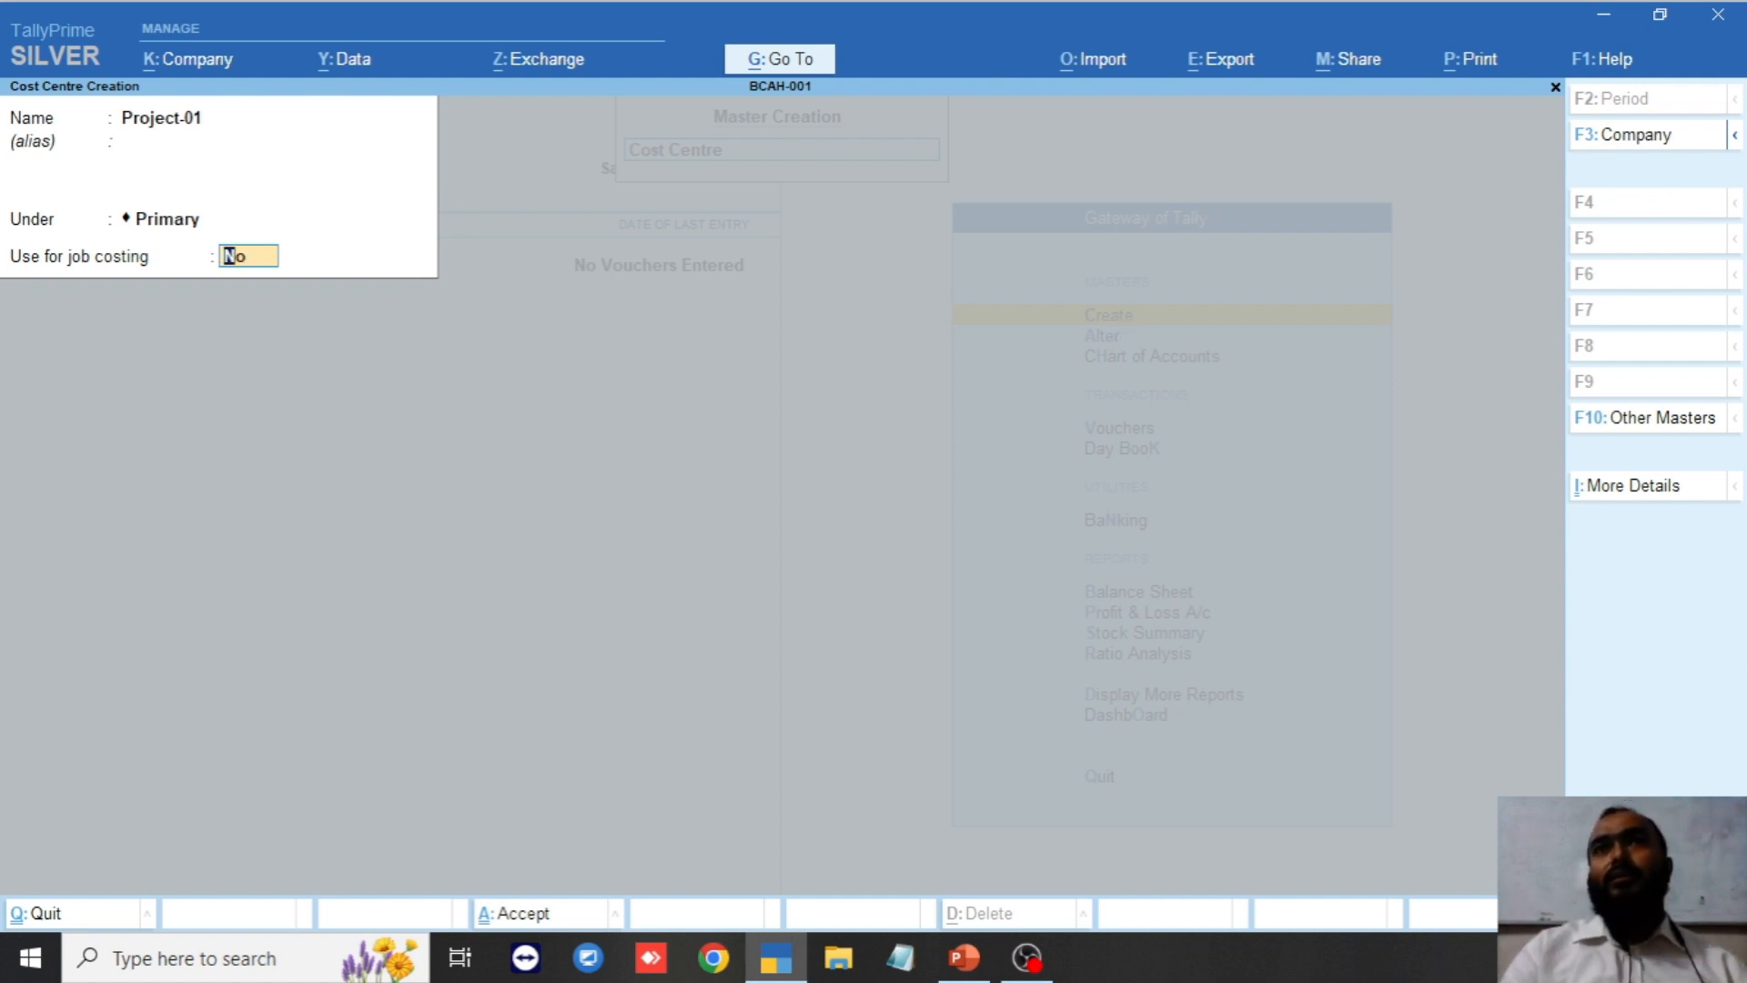
pyautogui.press('F12')
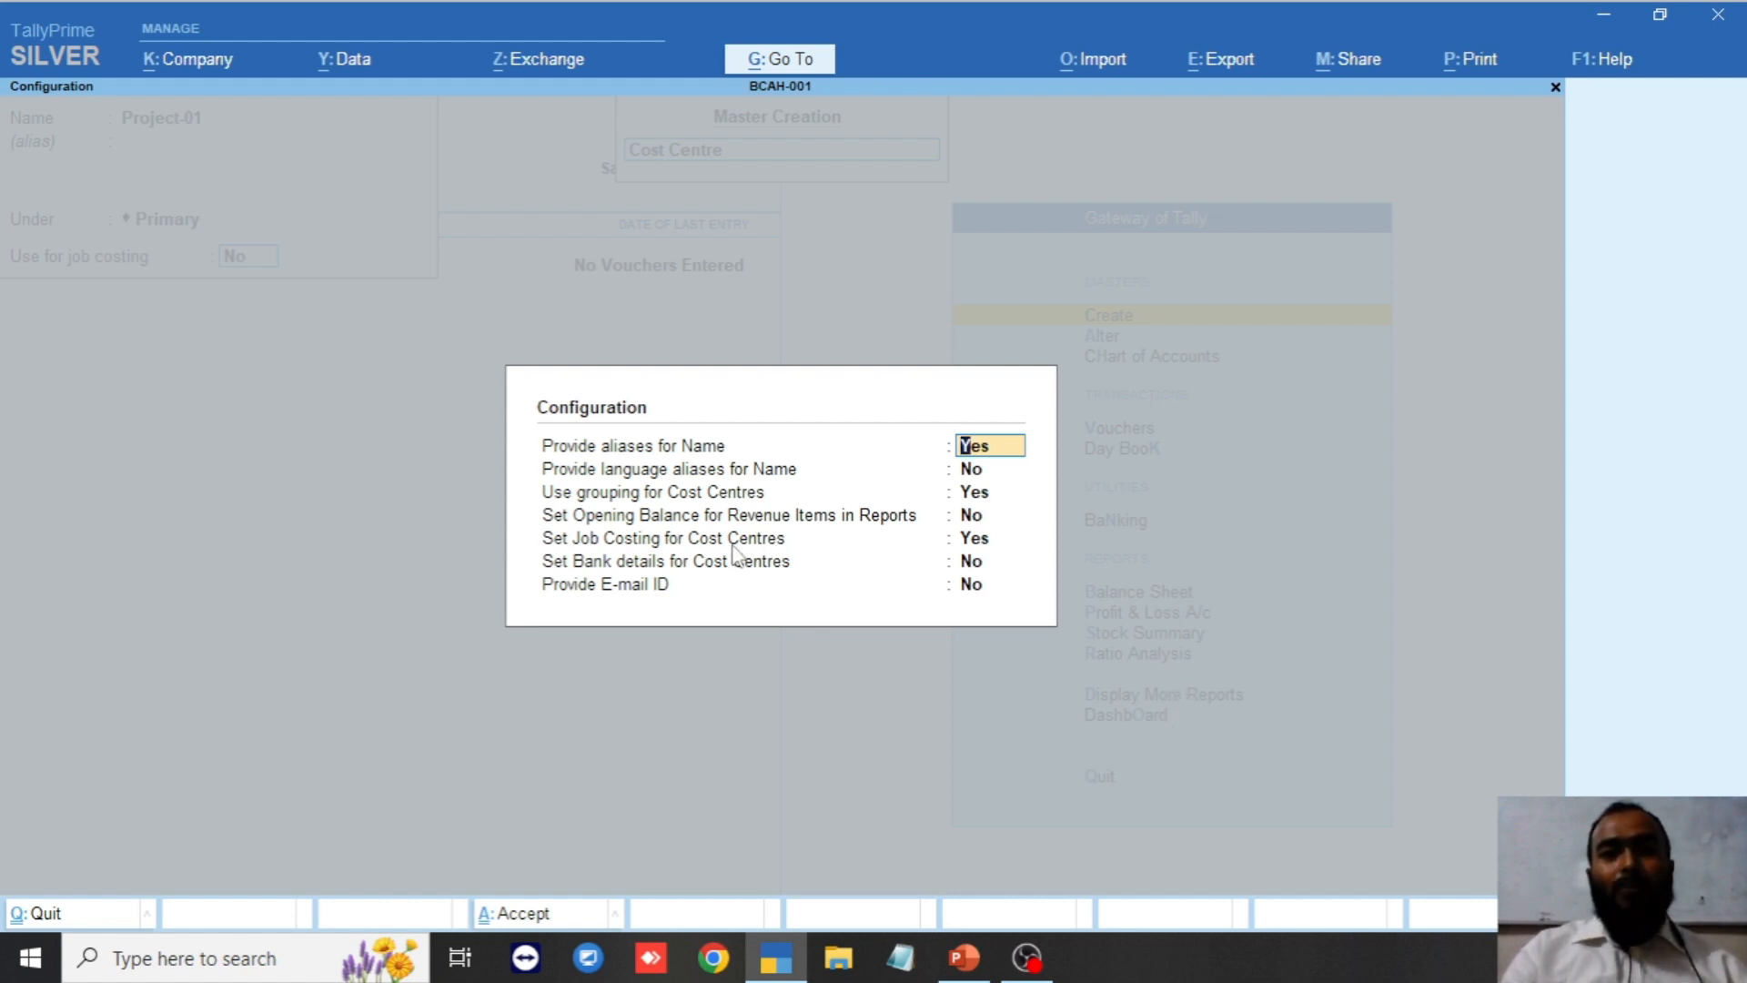
# Keep Set Job Costing for Cost Centres at Yes and accept the configuration, checking it twice.
pyautogui.click(734, 544)
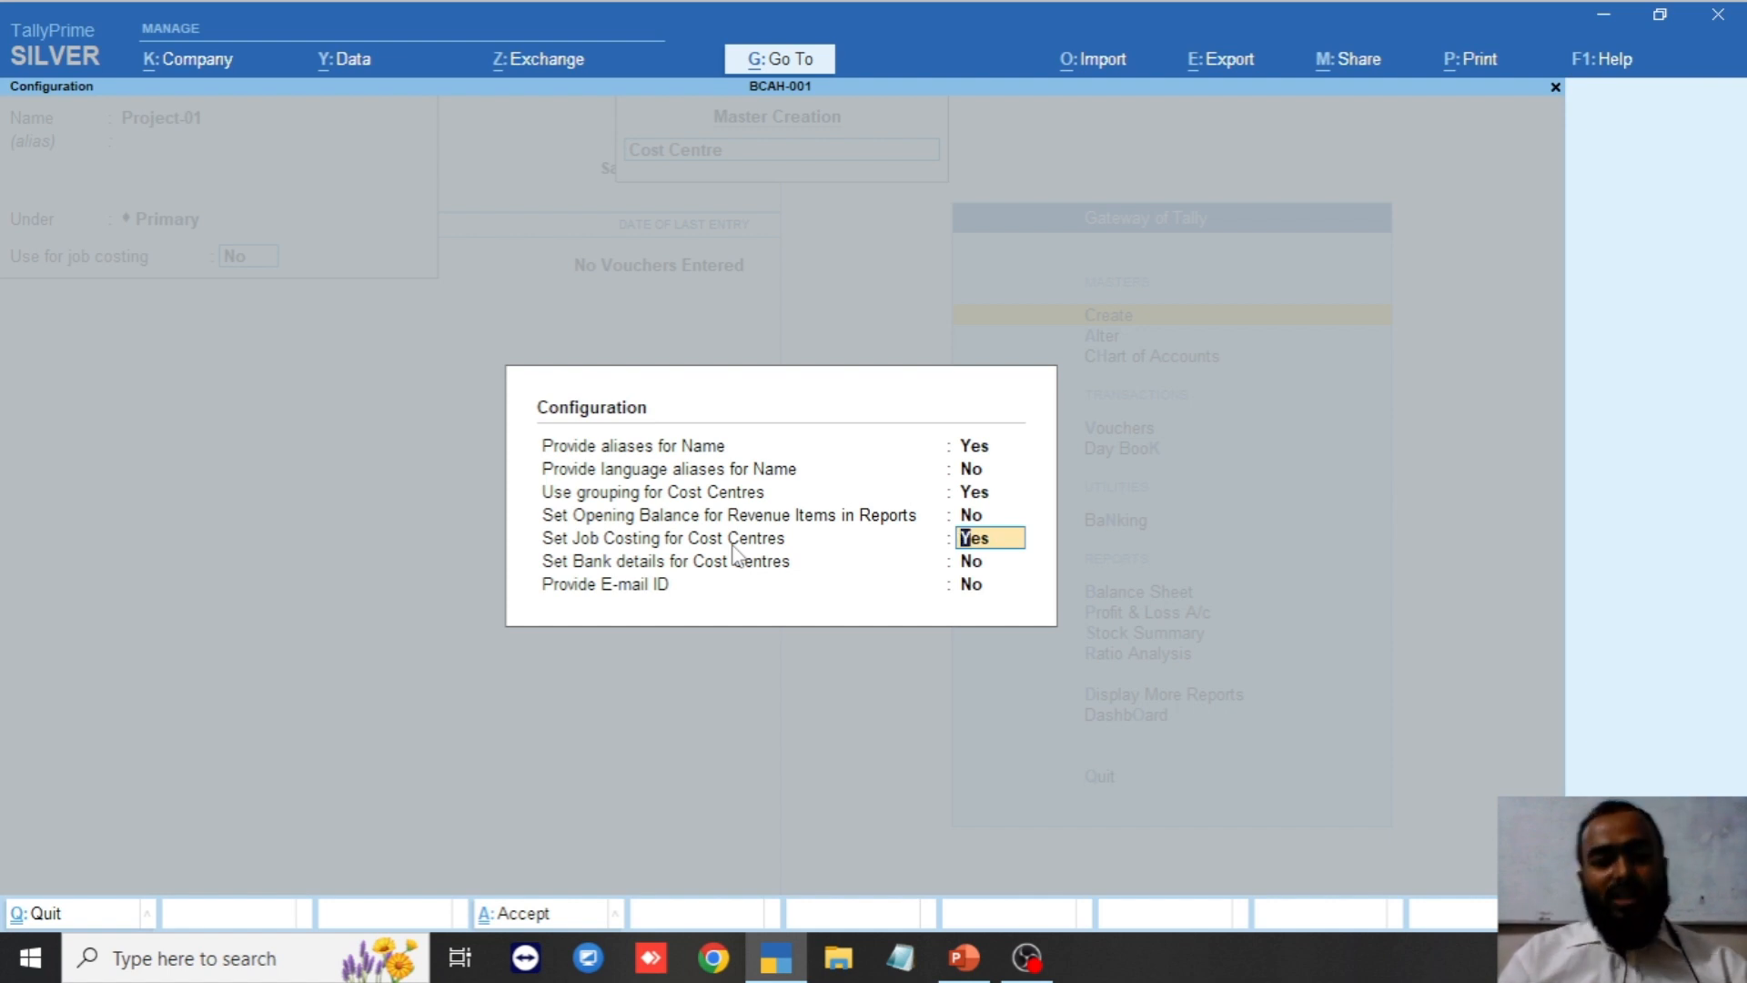
pyautogui.hotkey('ctrl', 'a')
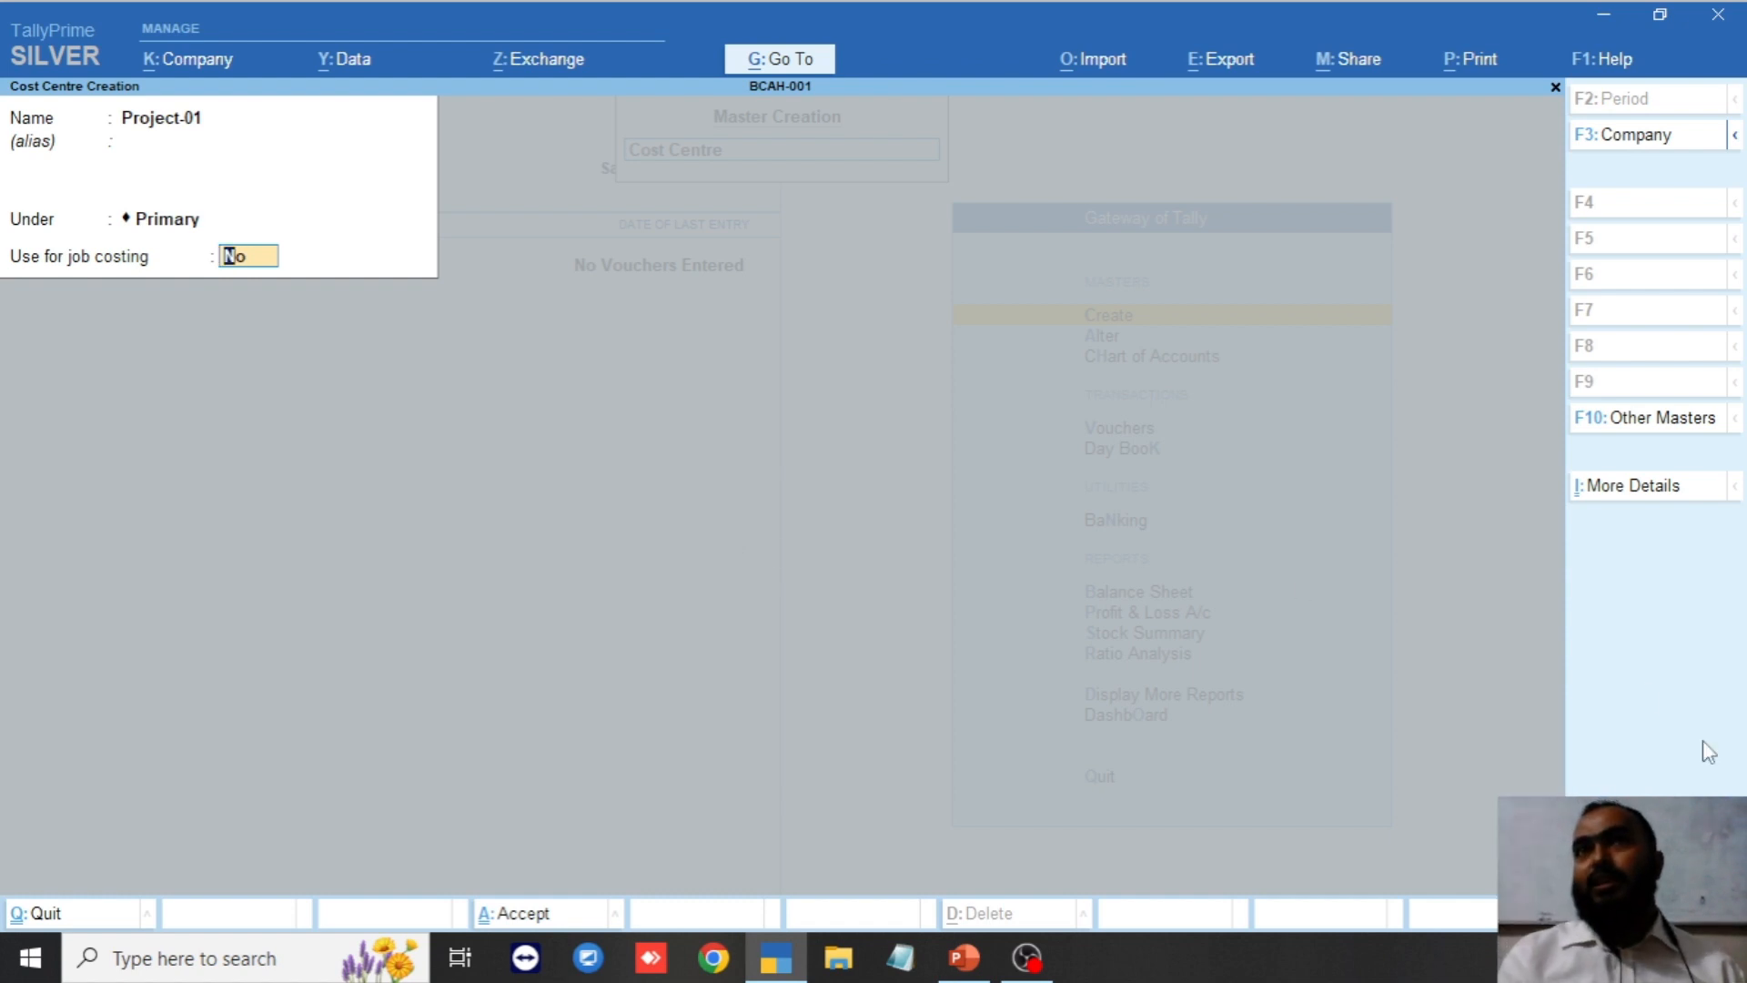
pyautogui.press('F12')
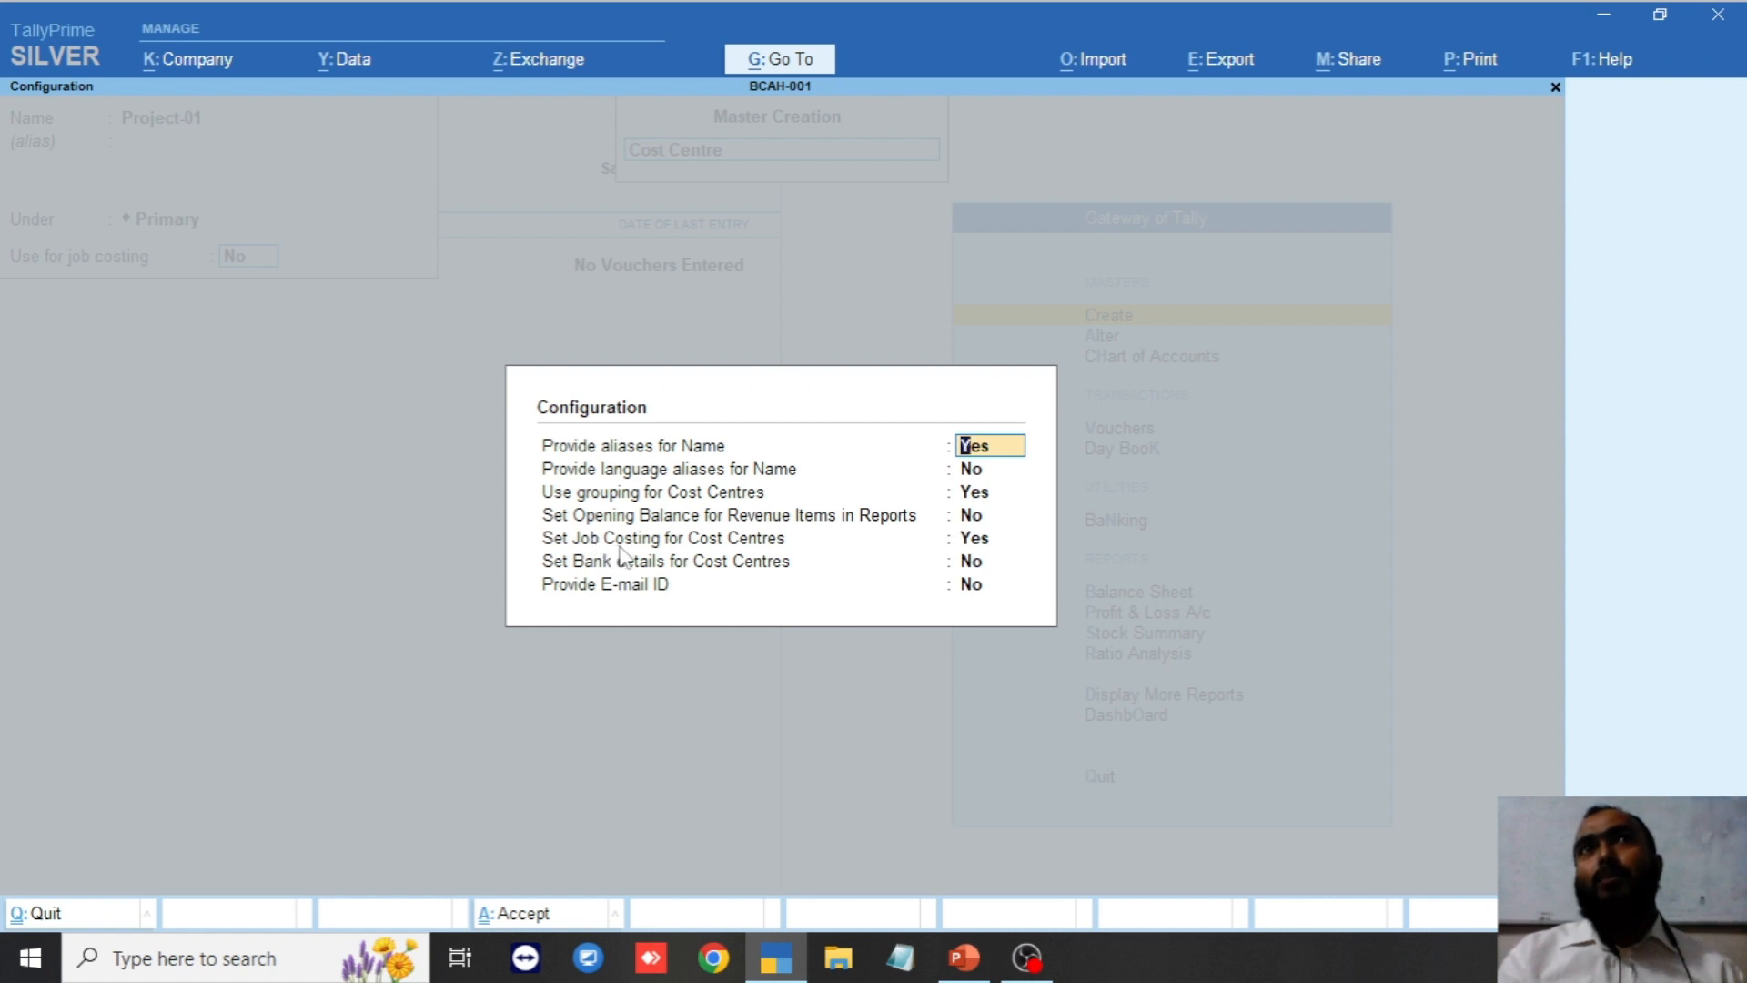
pyautogui.press('Down')
pyautogui.press('Down')
pyautogui.press('Down')
pyautogui.press('Down')
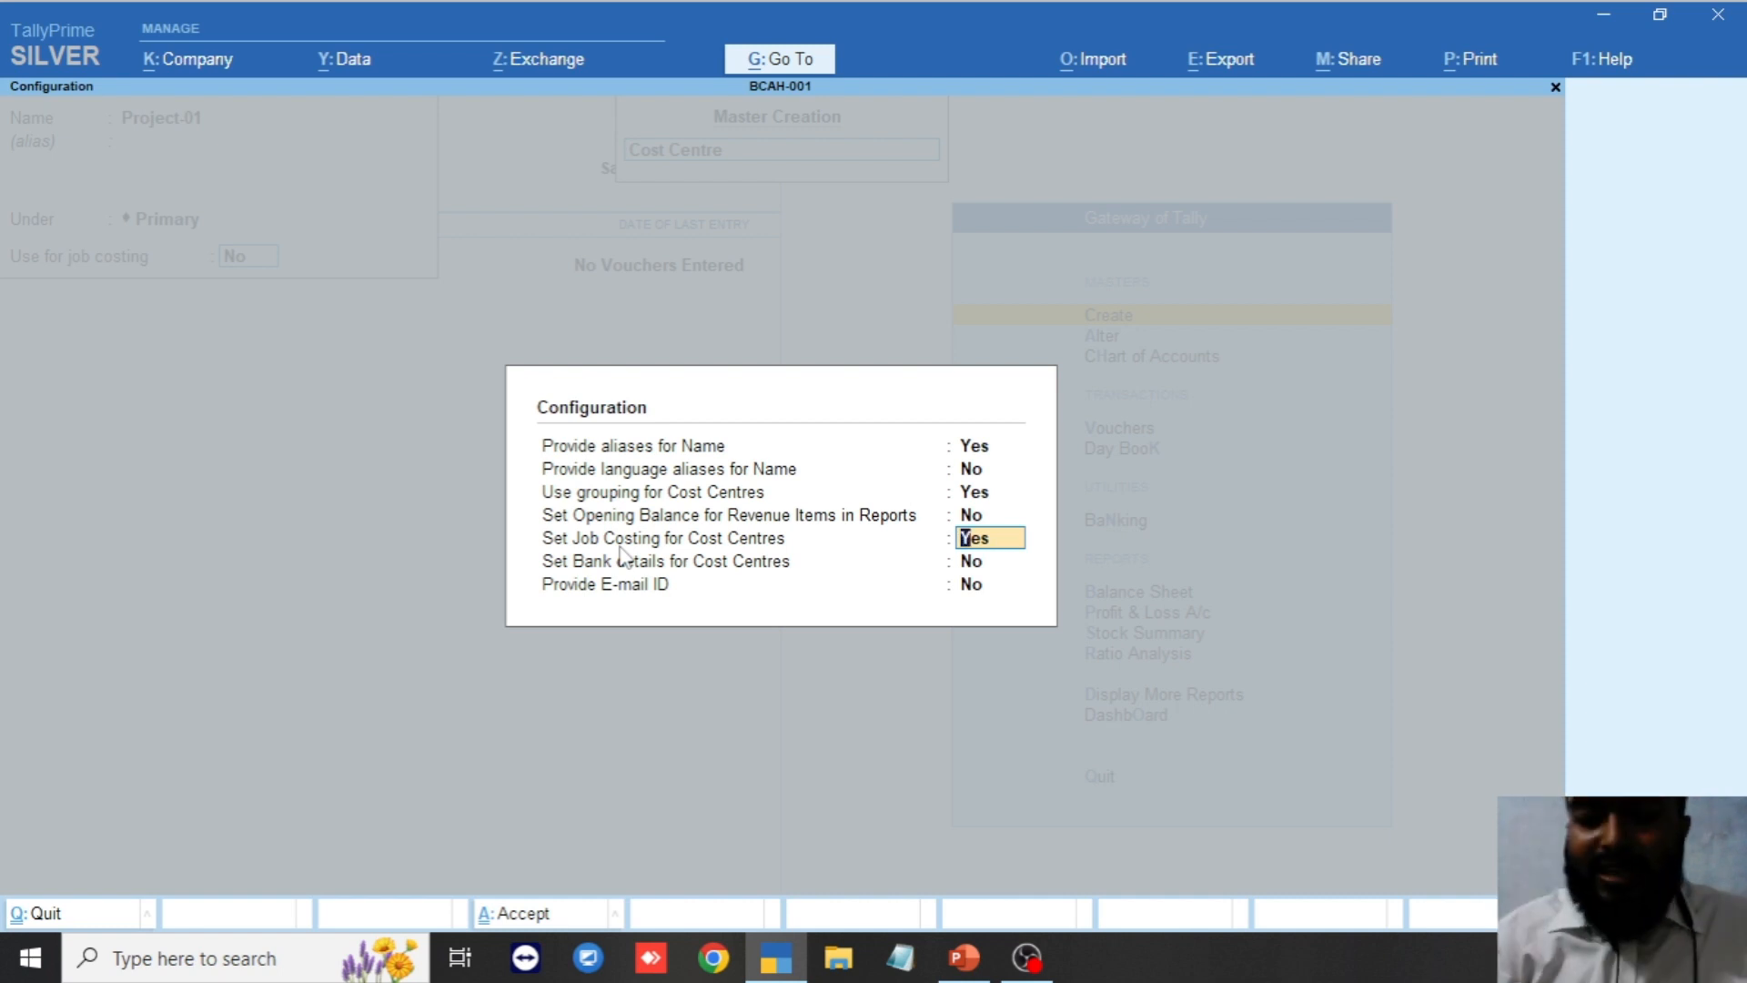
pyautogui.hotkey('ctrl', 'a')
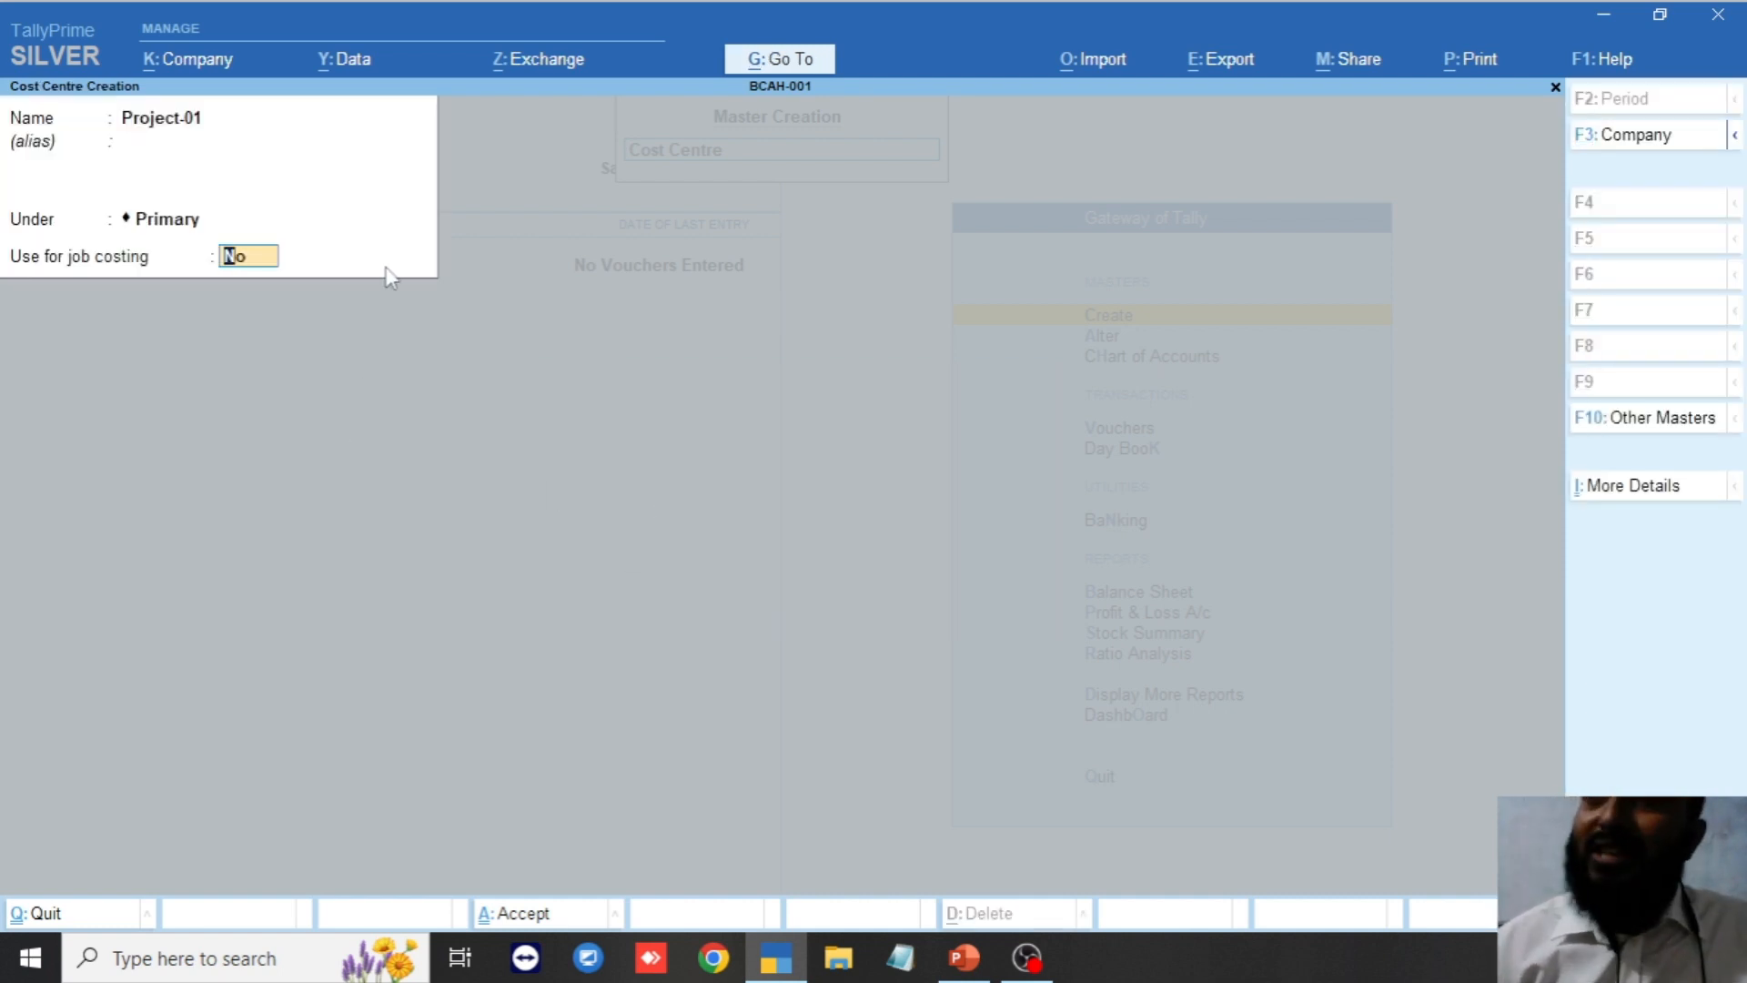
# Set Use for job costing to Yes, save Project-01, and quit the next blank form.
pyautogui.write('y')
pyautogui.press('Return')
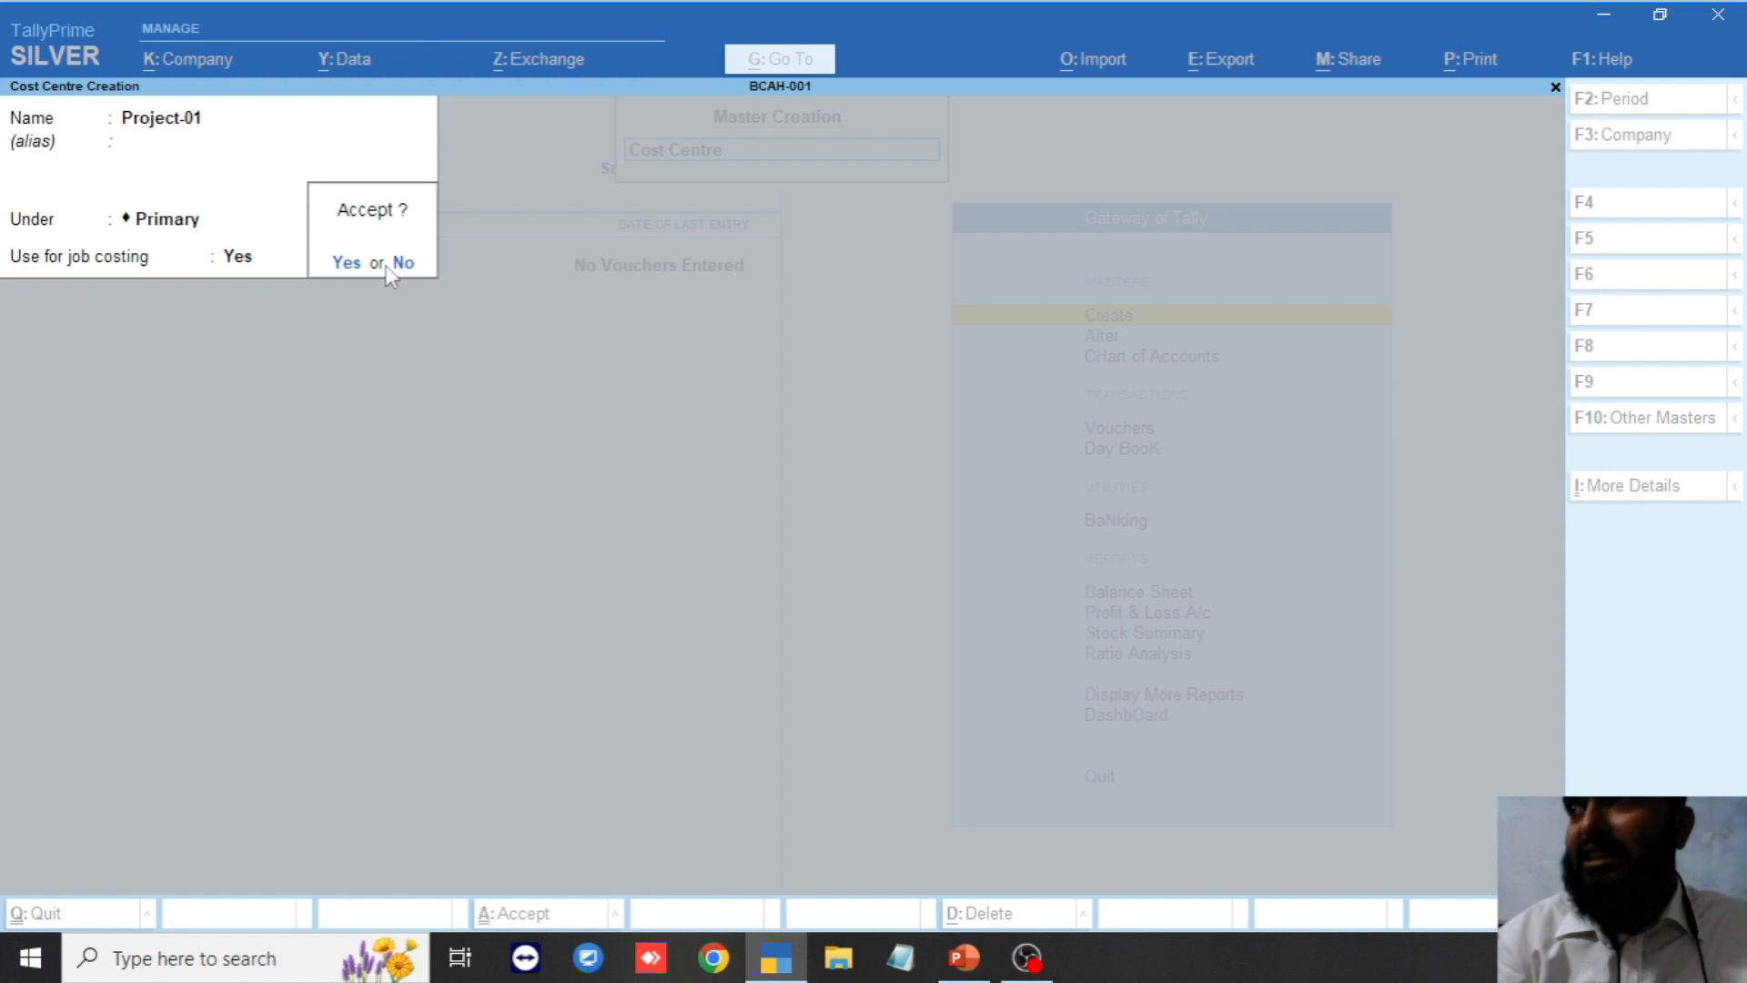
pyautogui.press('Return')
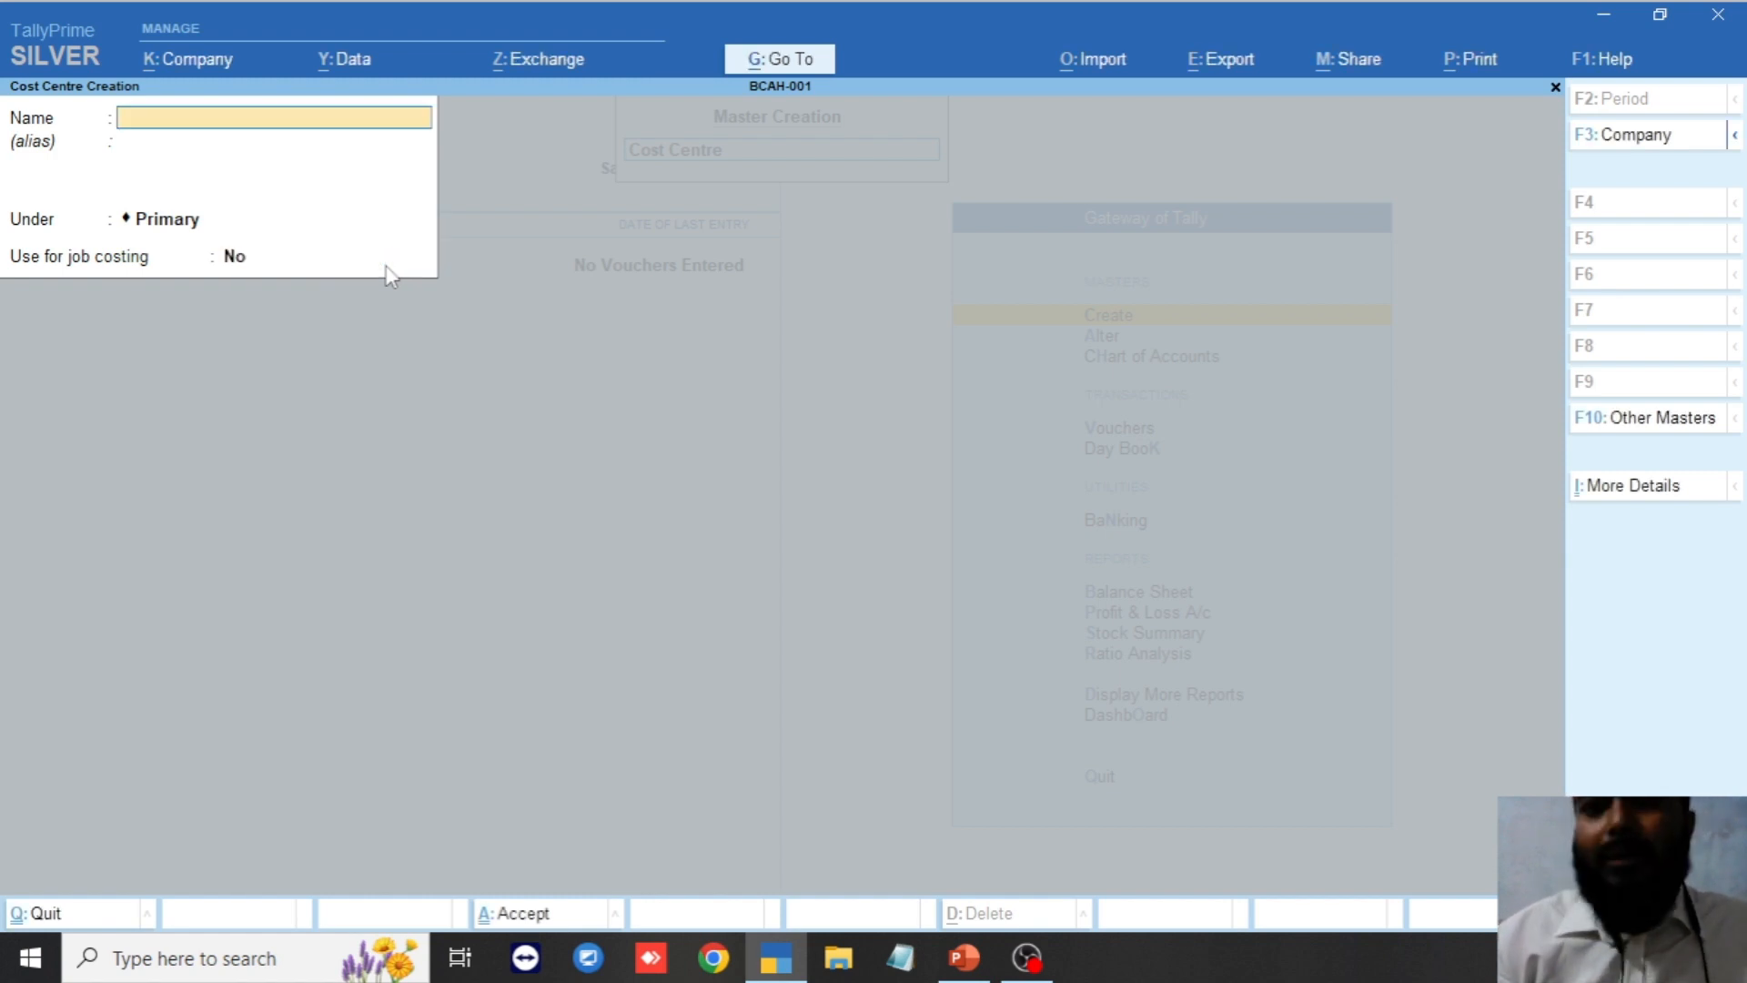
pyautogui.press('Escape')
pyautogui.press('Return')
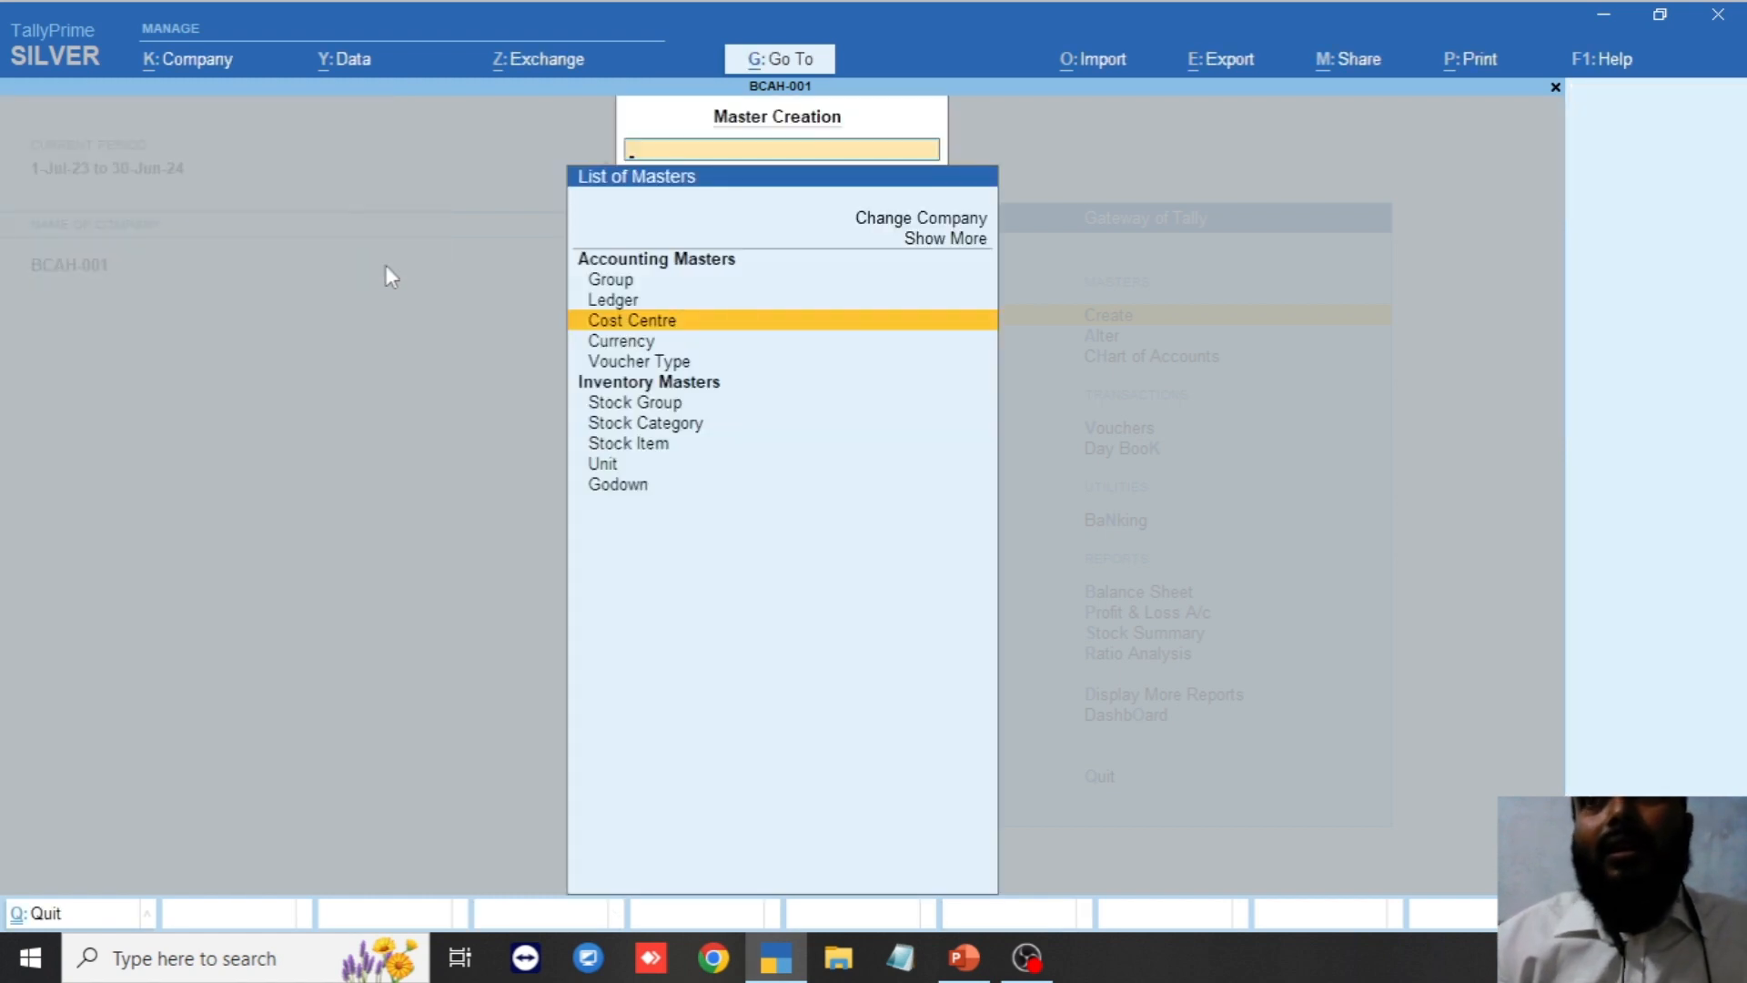
# From Create > Cost Centre, save Project-02 under Primary with Use for job costing Yes.
pyautogui.press('Escape')
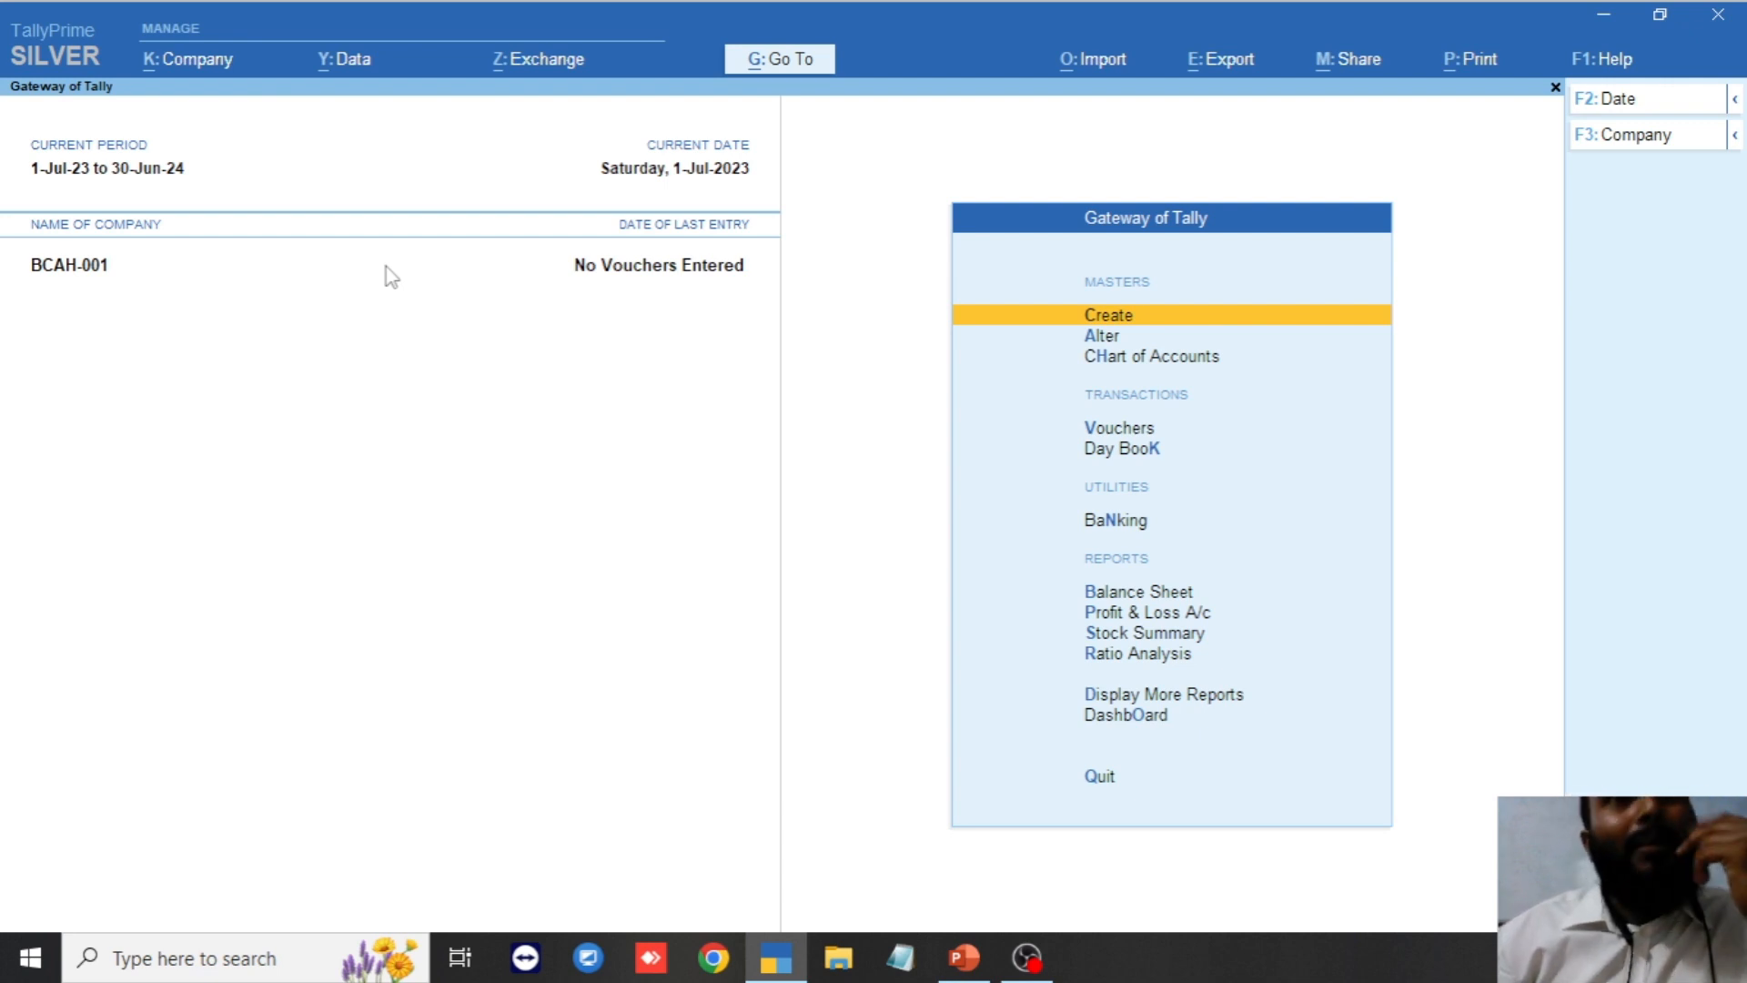
pyautogui.press('Return')
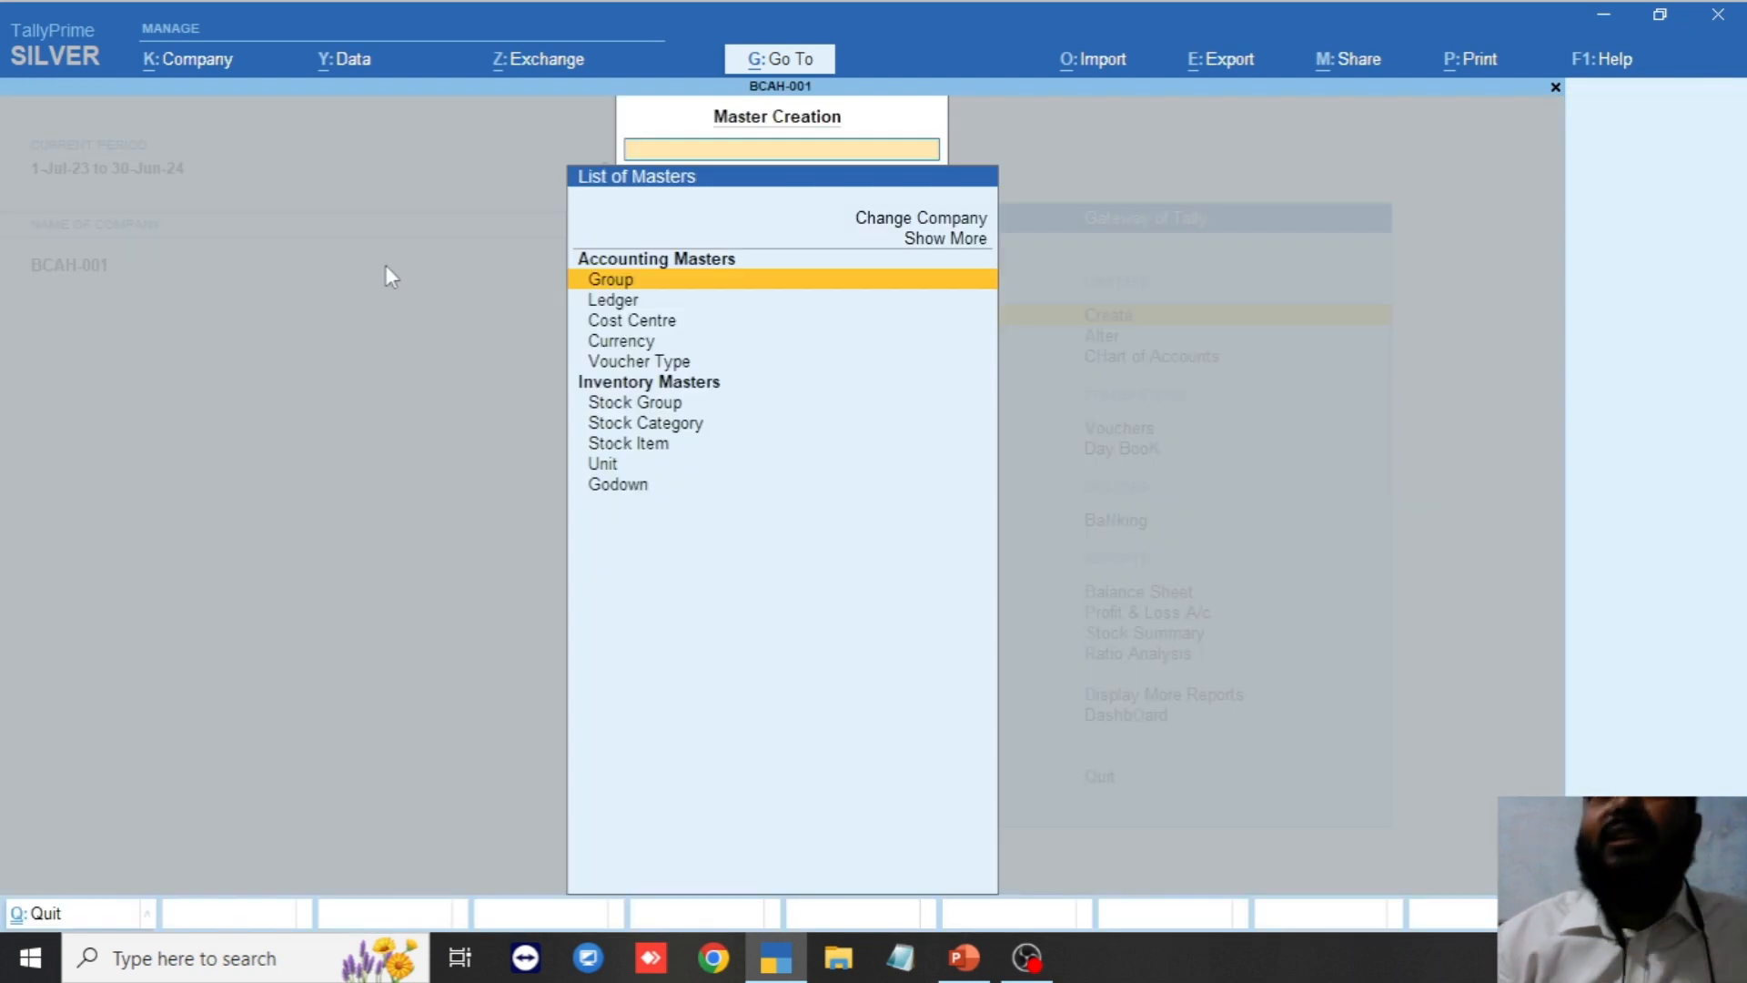
pyautogui.press('Down')
pyautogui.press('Down')
pyautogui.press('Return')
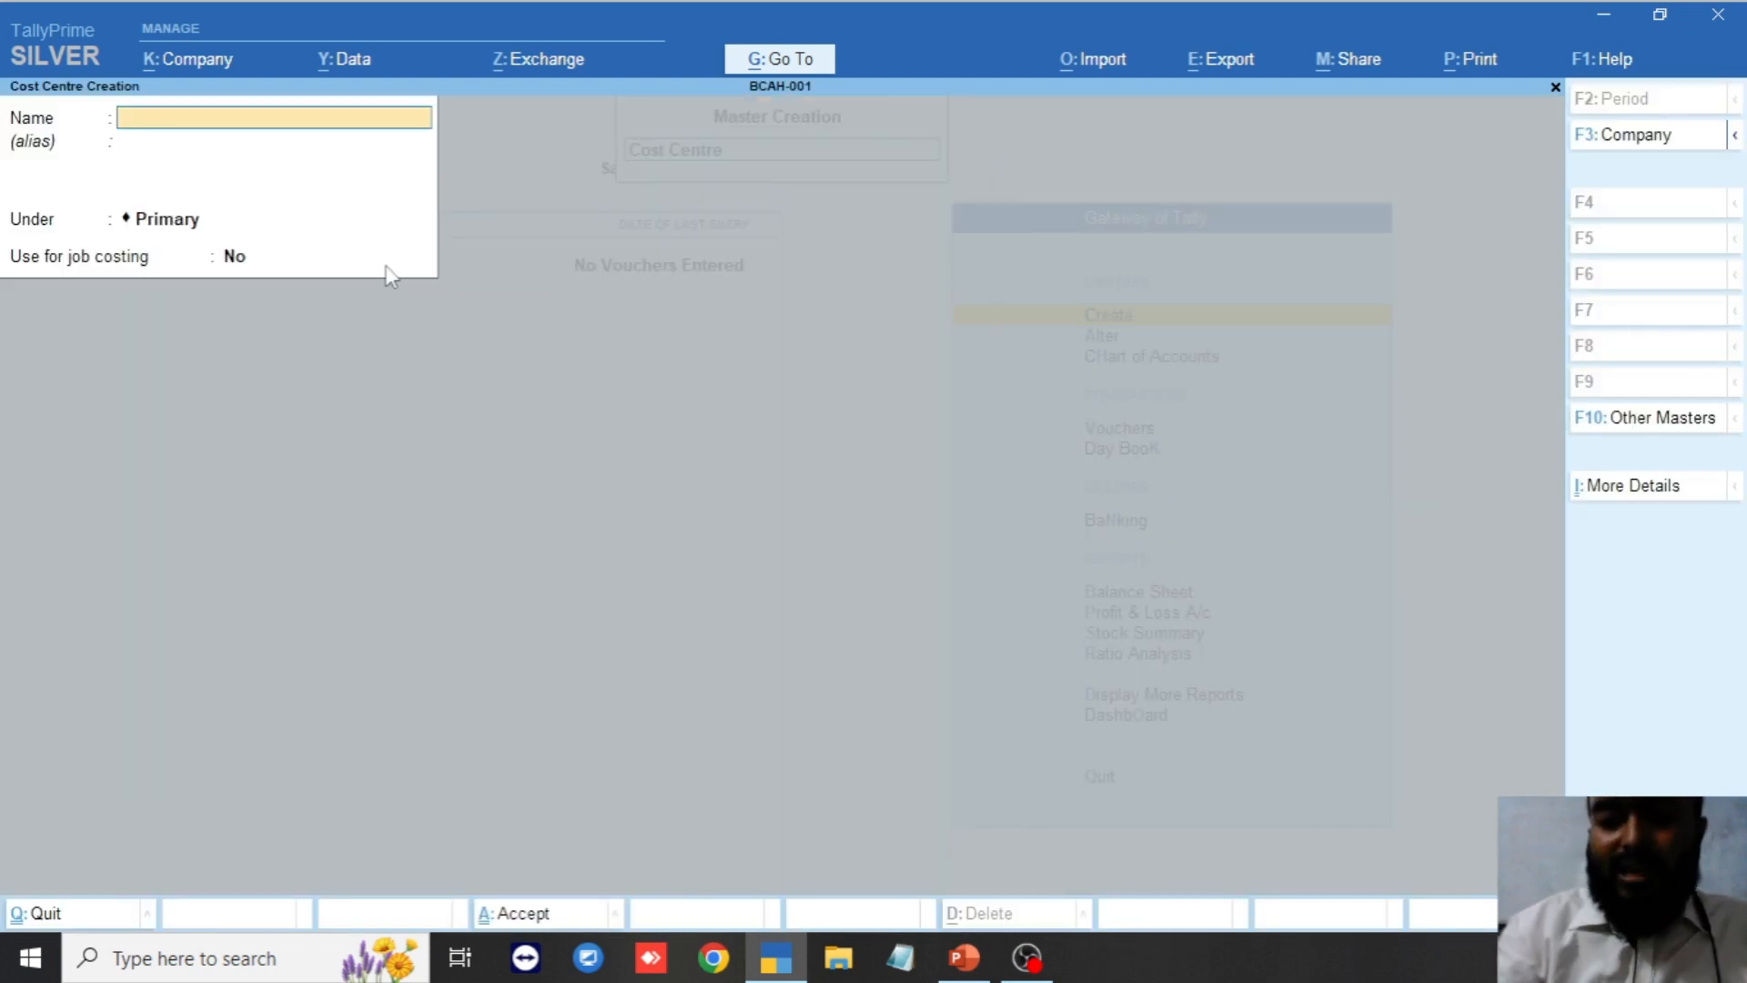
pyautogui.write('Proj')
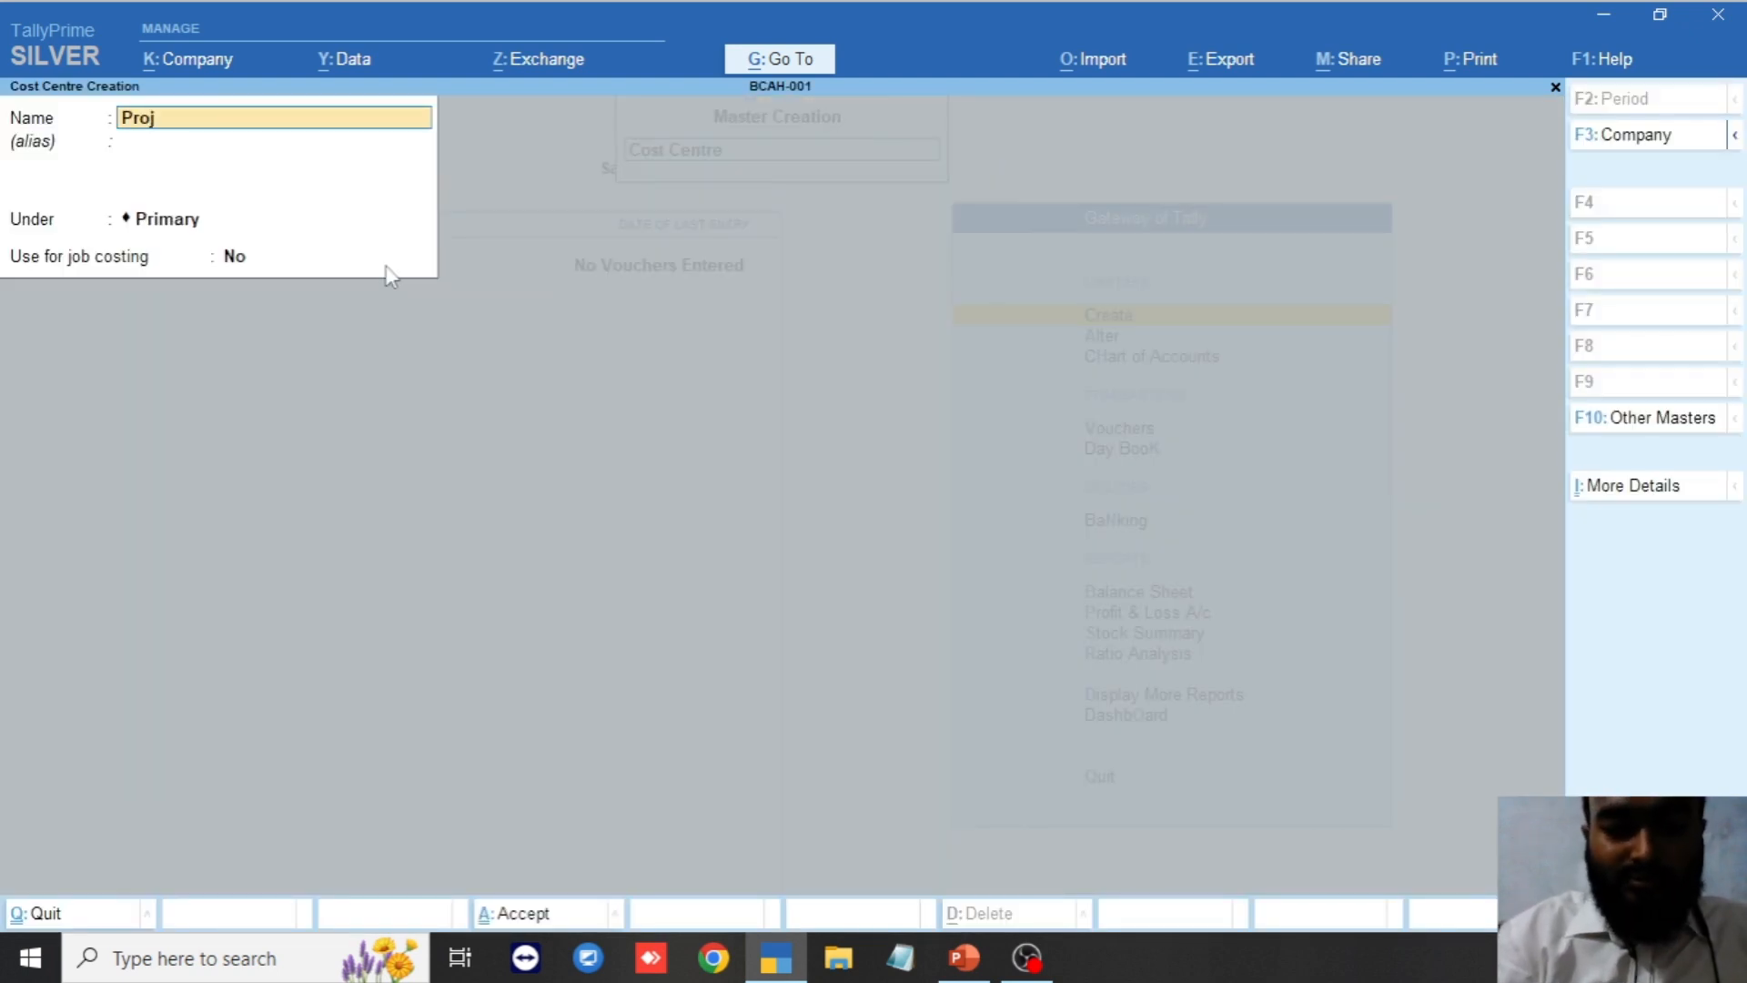
pyautogui.write('ect-02')
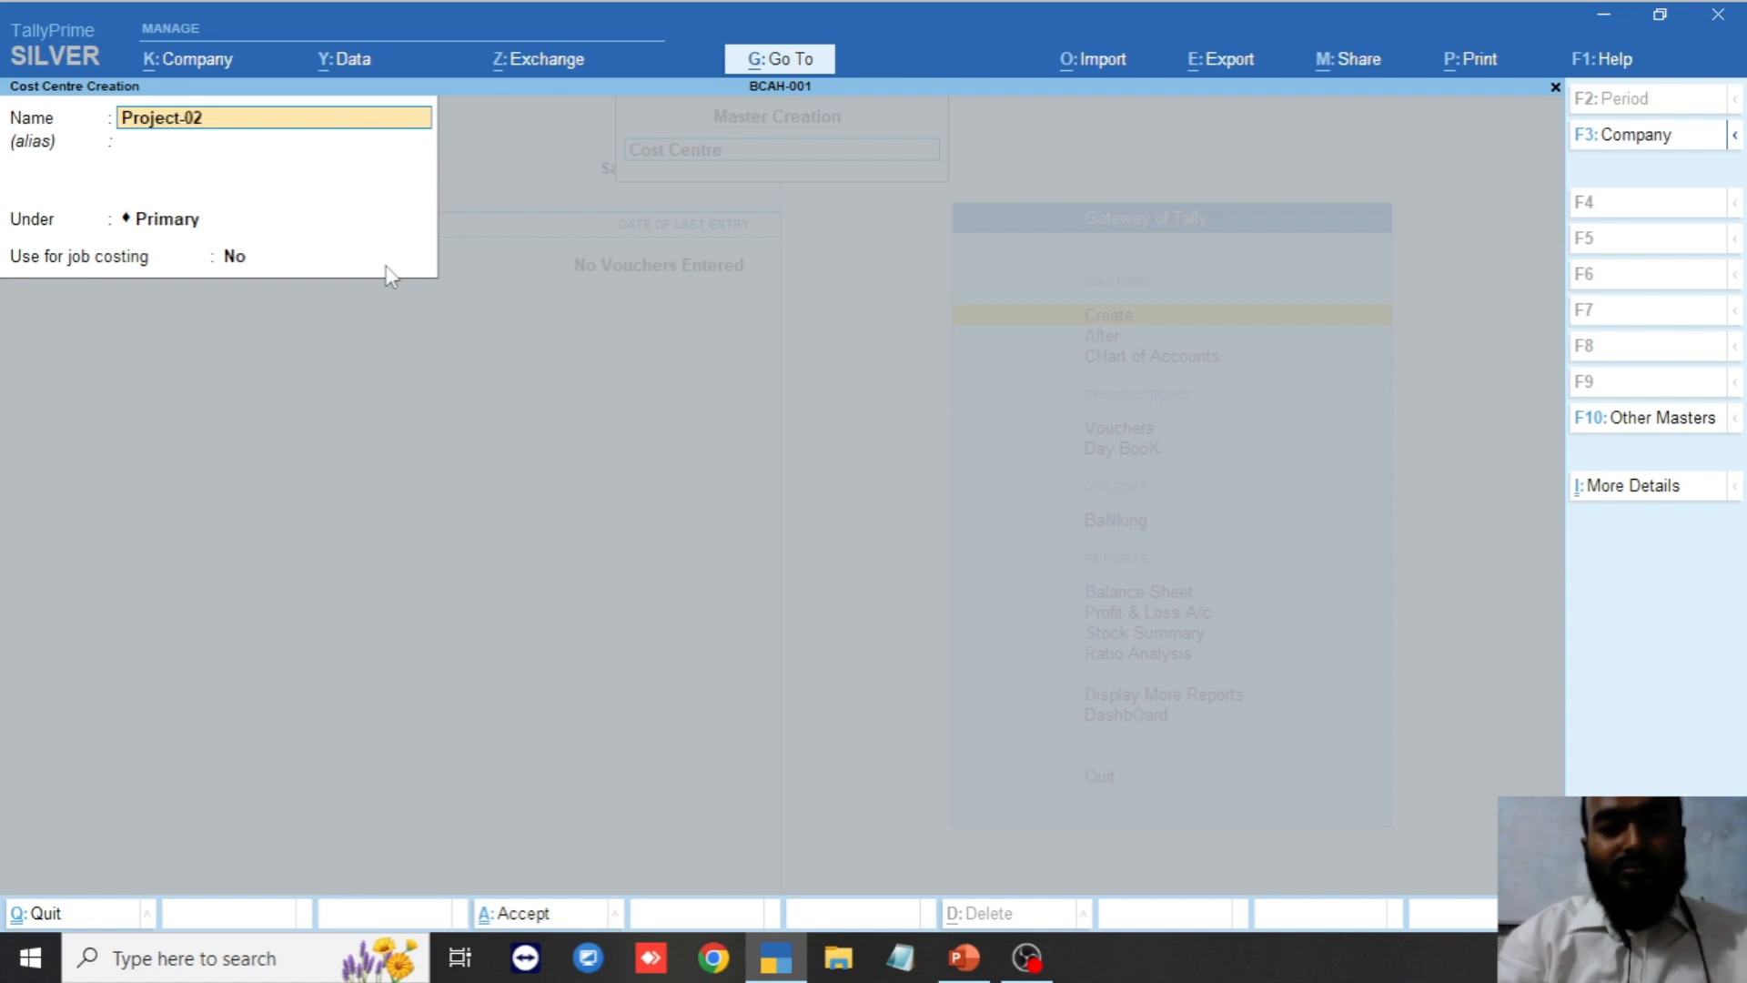
pyautogui.press('Return')
pyautogui.press('Return')
pyautogui.press('Return')
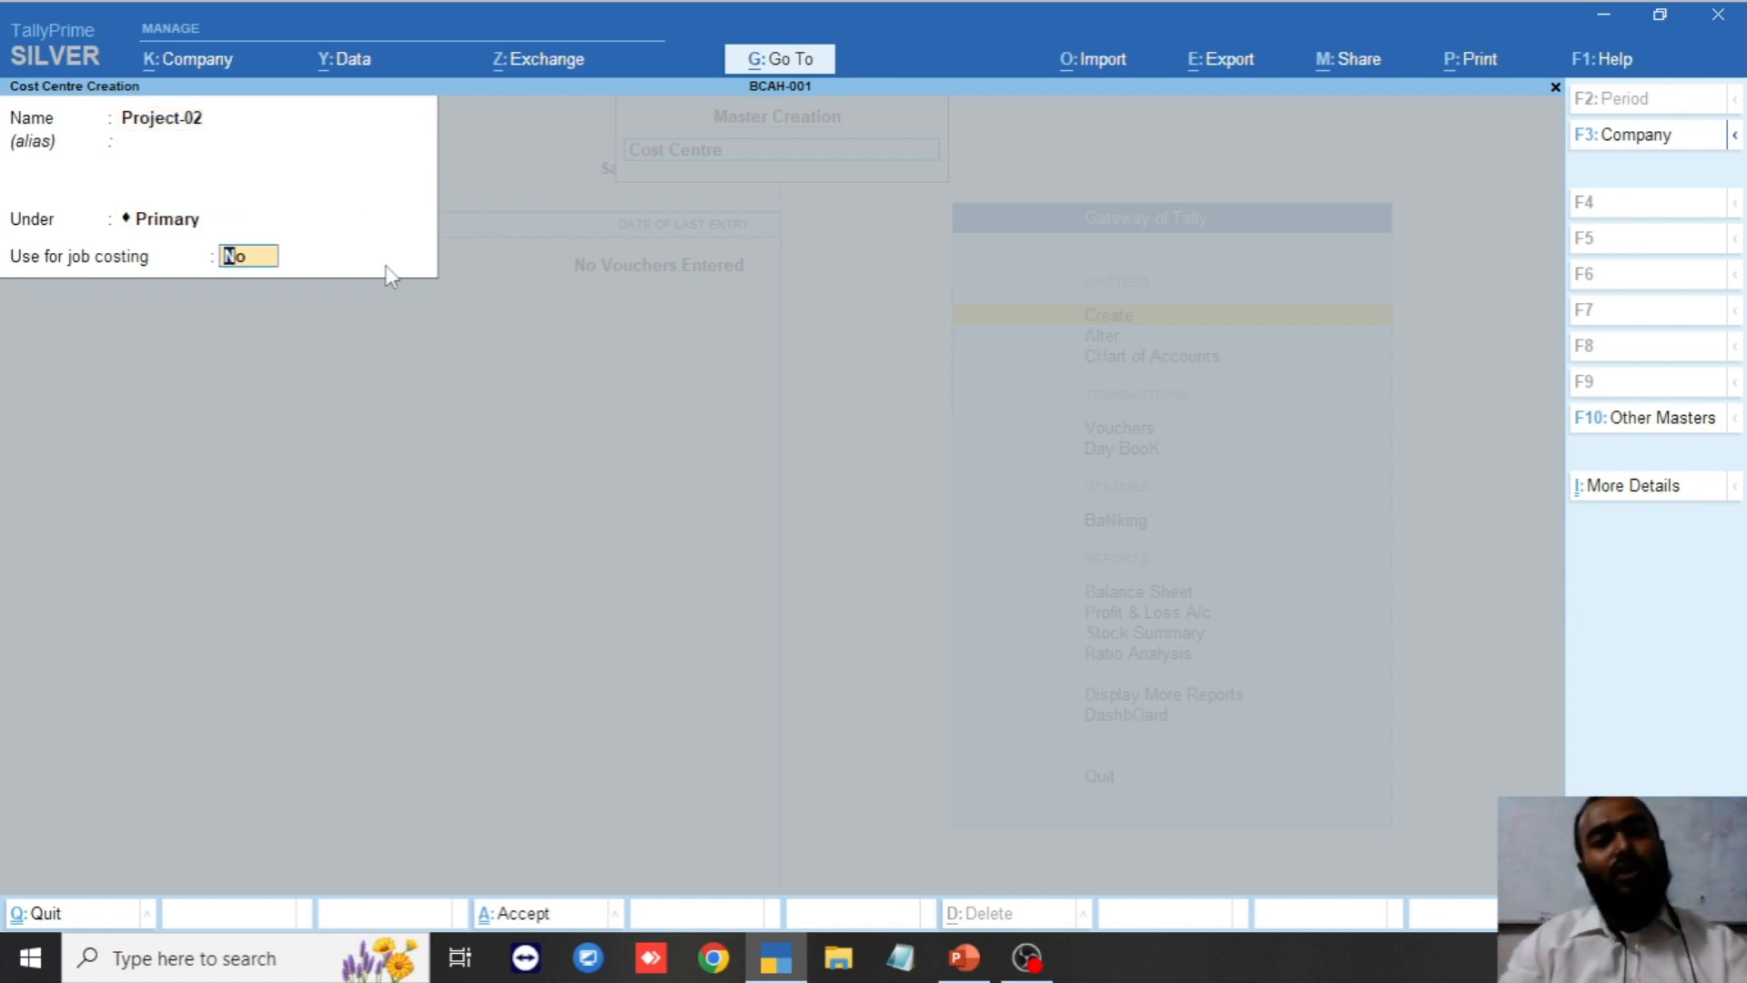
pyautogui.write('y')
pyautogui.press('Return')
pyautogui.press('Return')
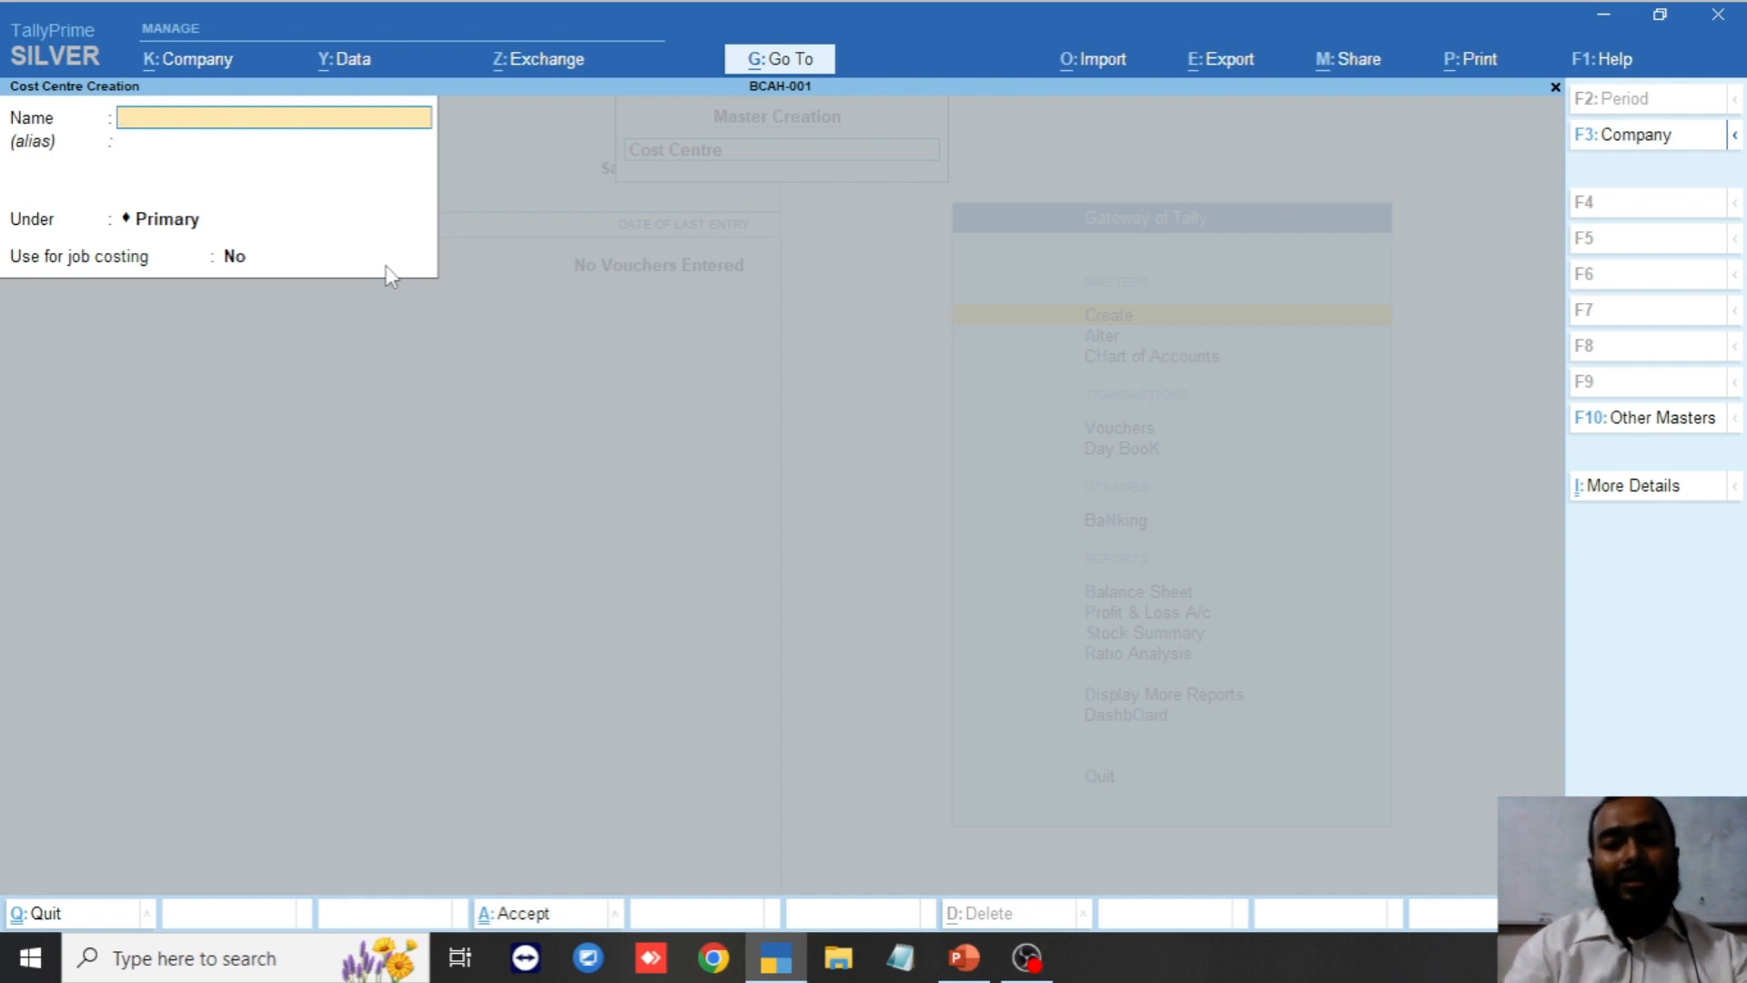
# Save cost centre Project-03 with Use for job costing set to Yes.
pyautogui.write('Project')
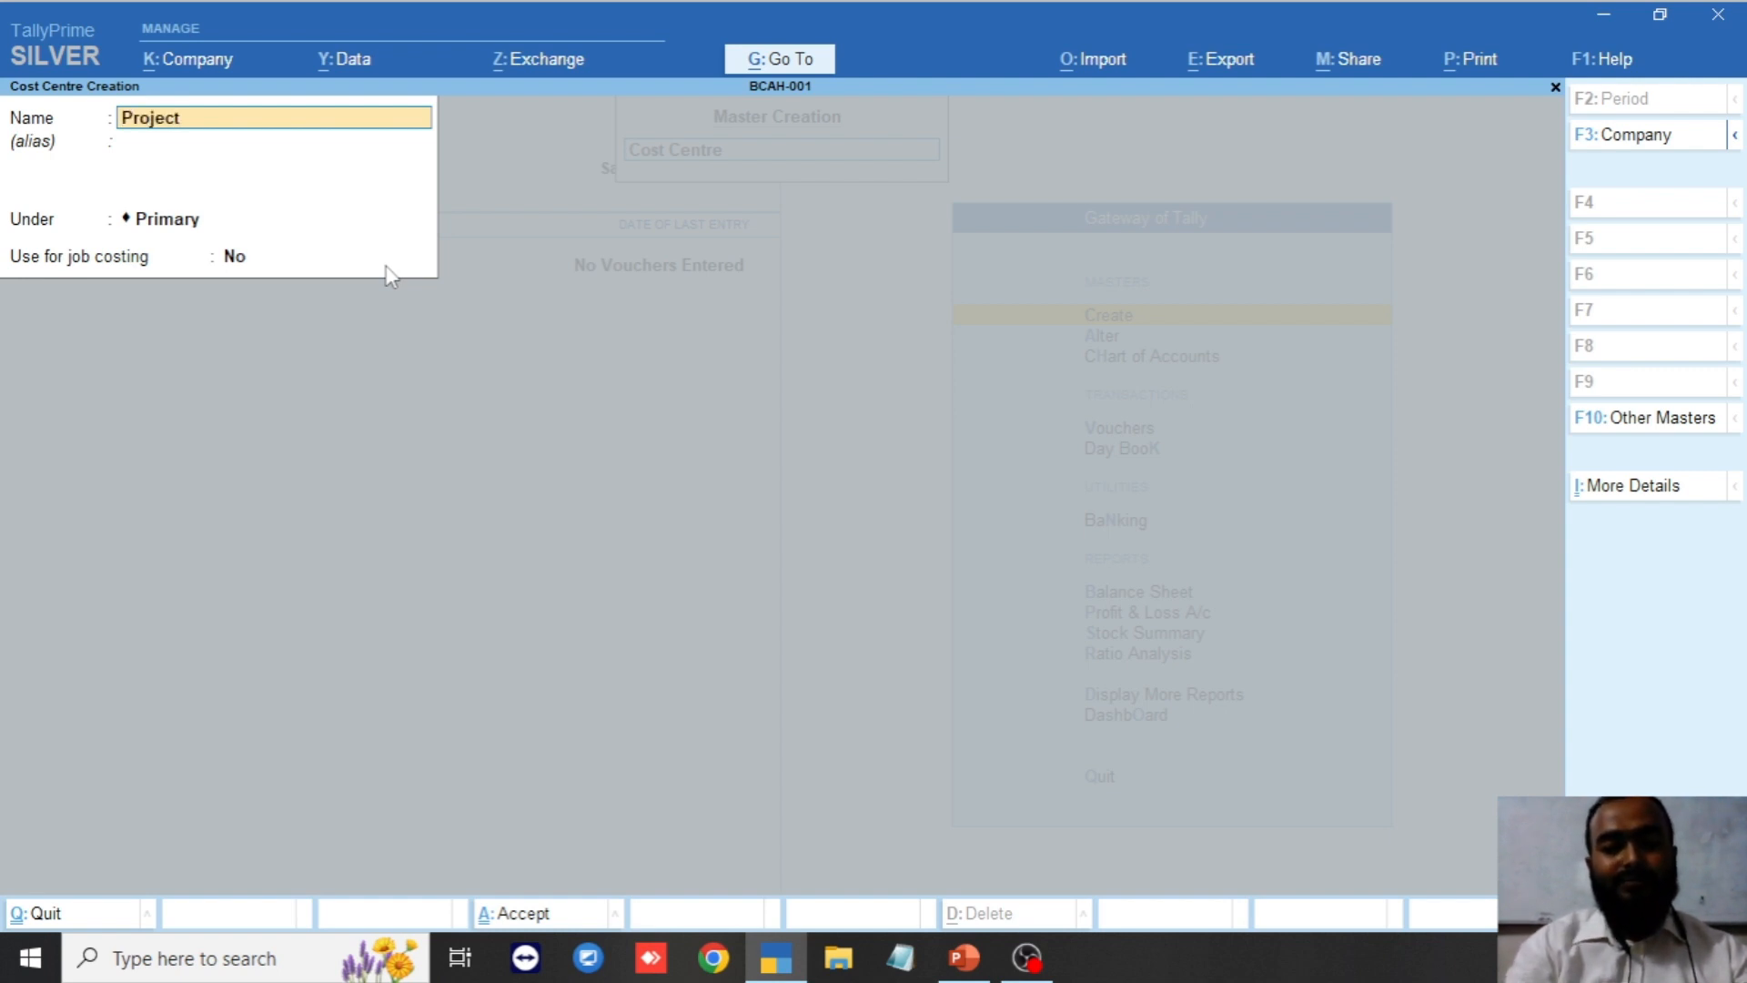
pyautogui.write('-03')
pyautogui.press('Return')
pyautogui.press('Return')
pyautogui.press('Return')
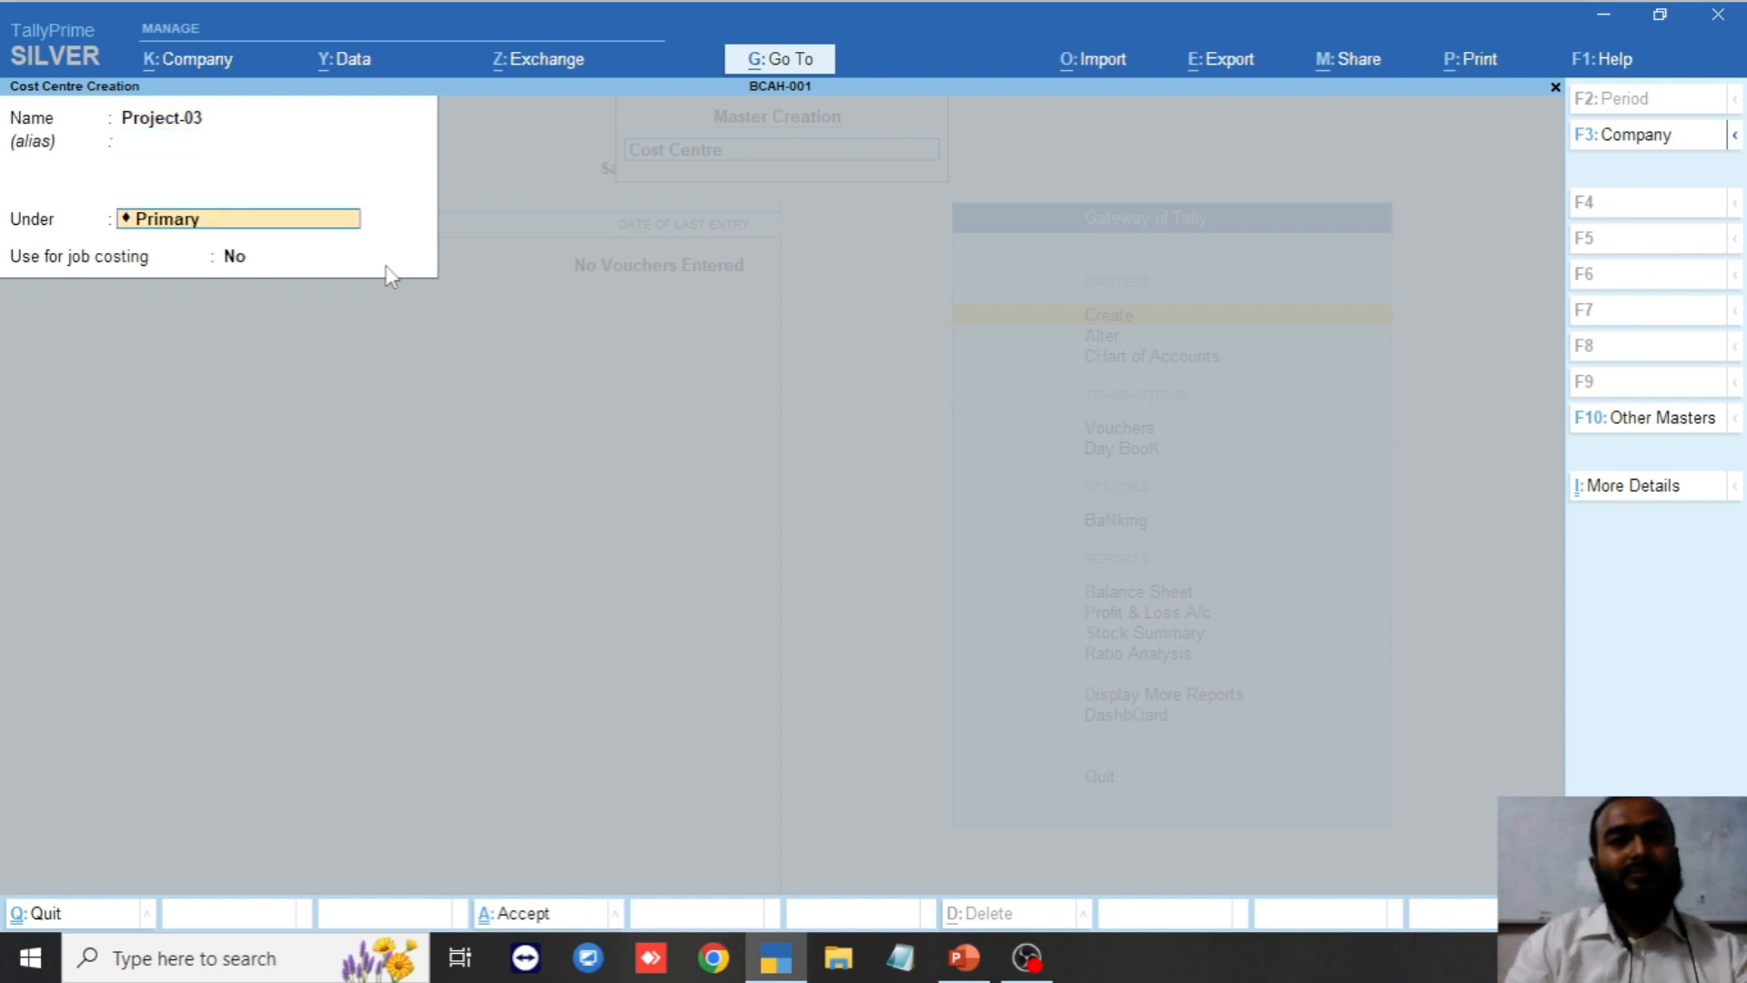
pyautogui.write('y')
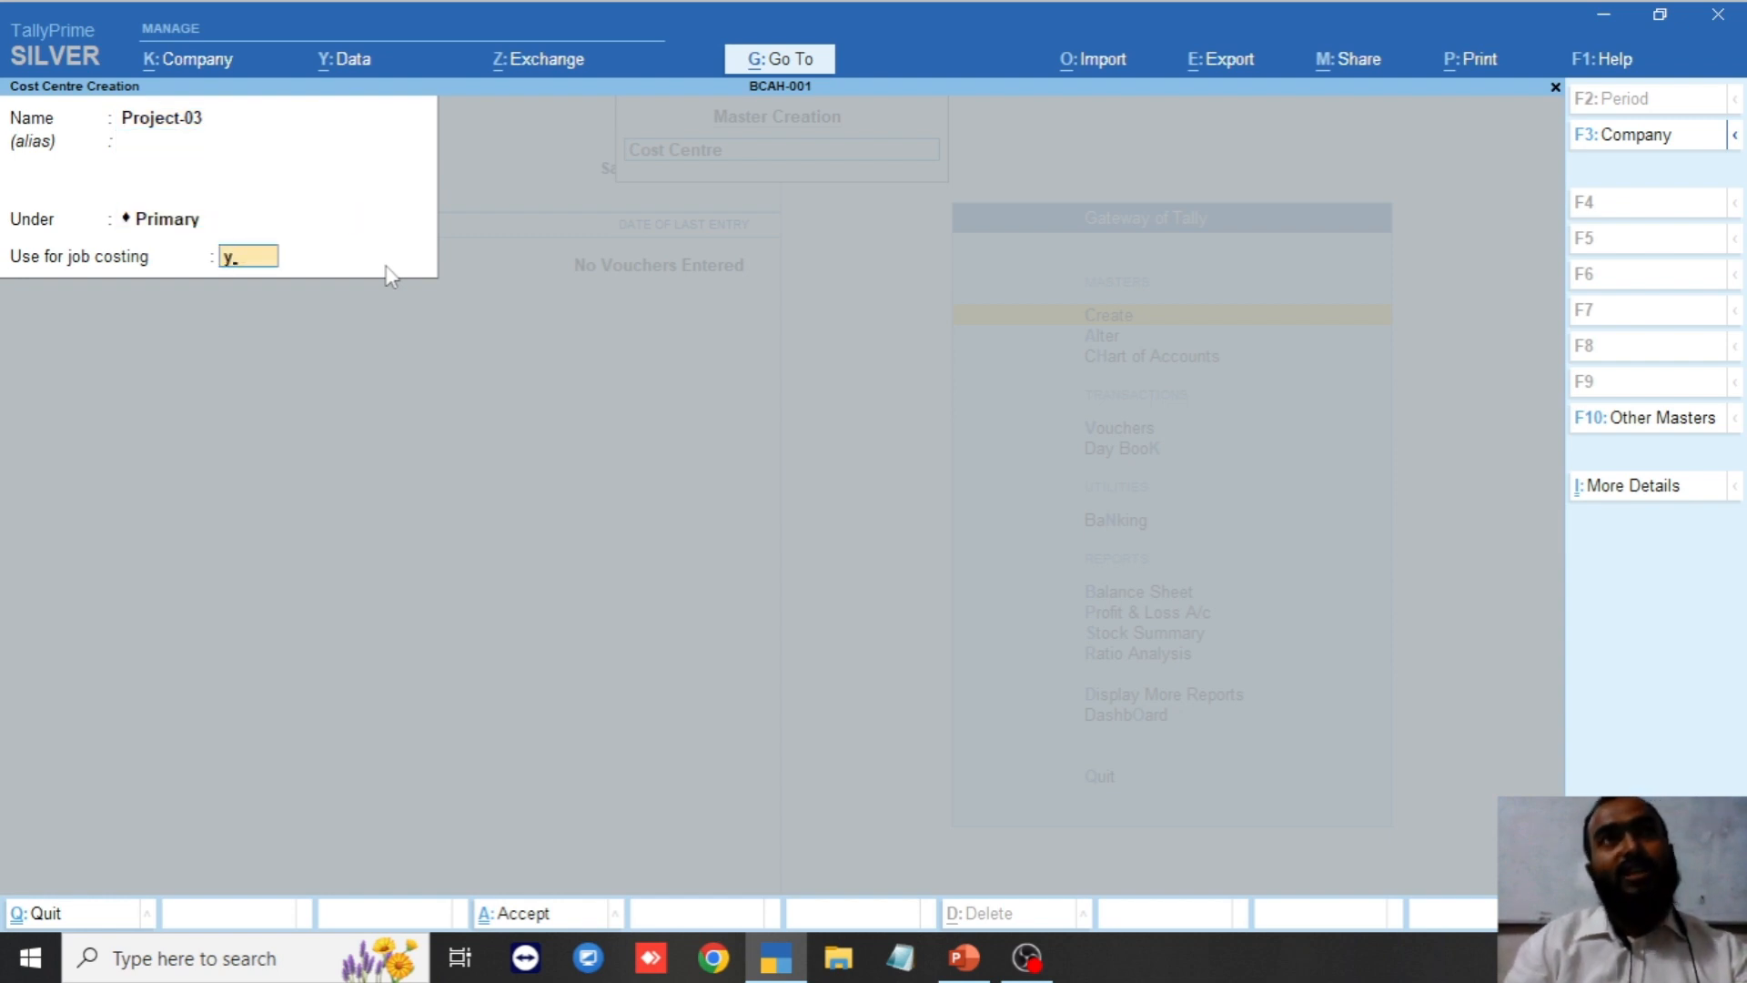
pyautogui.press('Return')
pyautogui.press('Return')
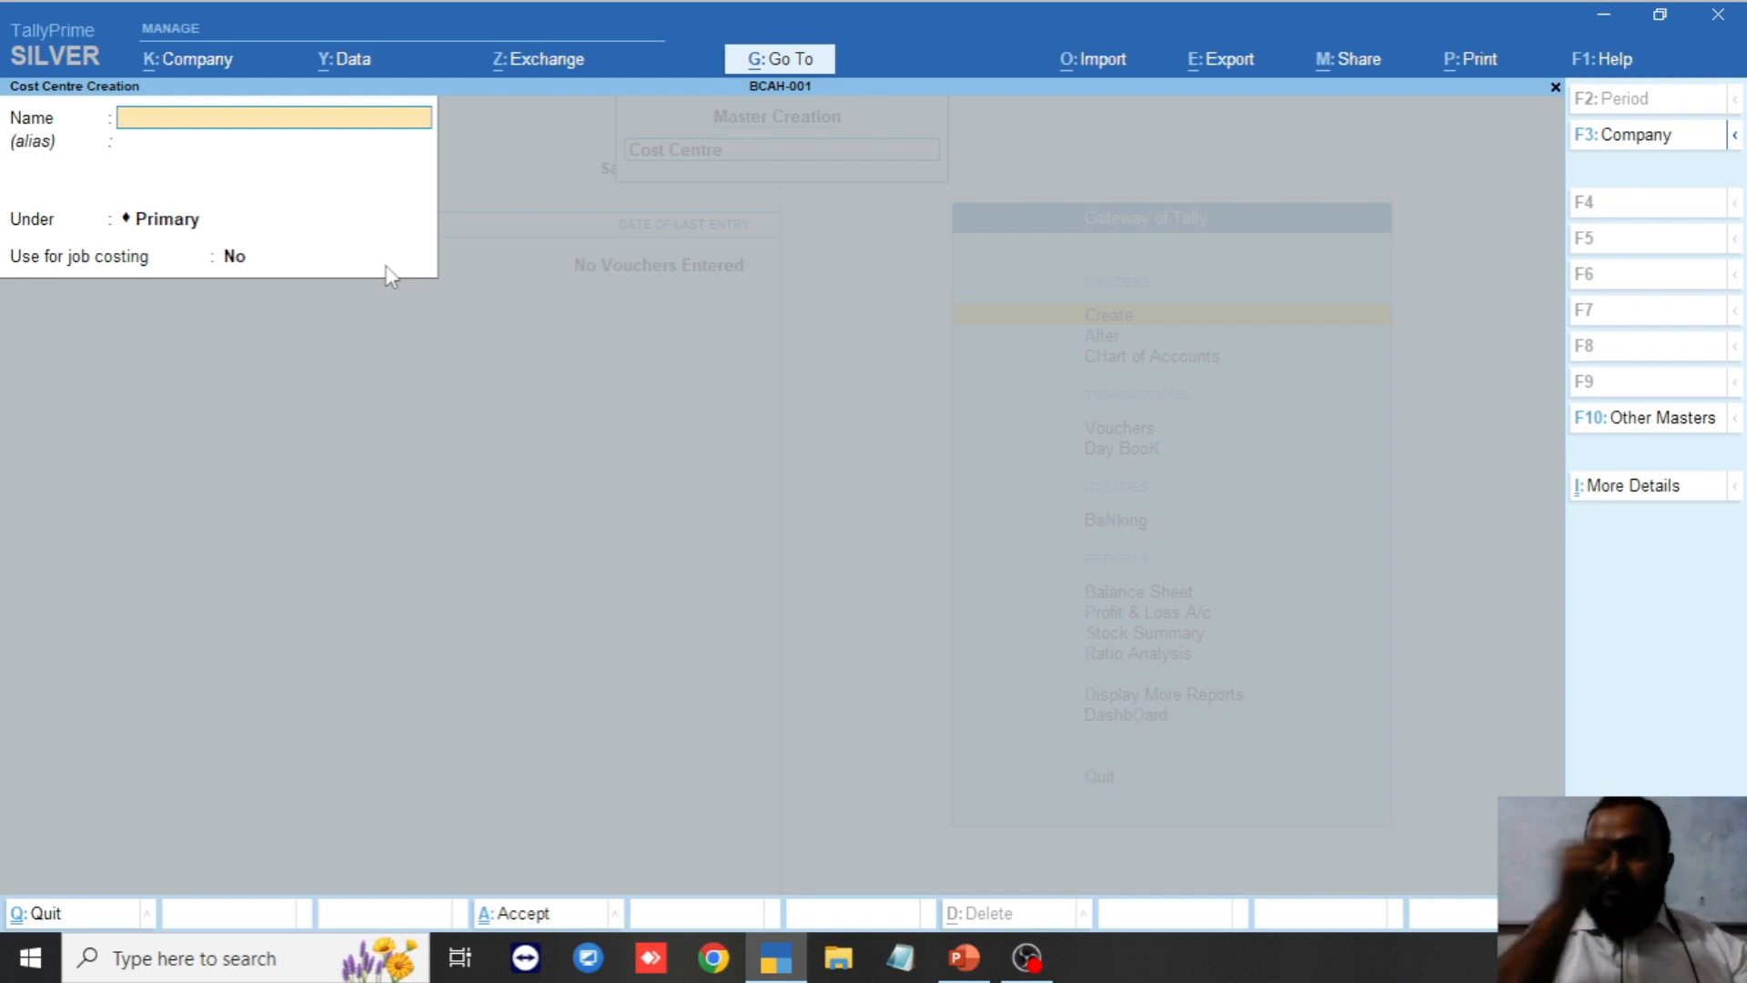
# Quit the blank cost centre form and the master list back to the Gateway of Tally.
pyautogui.press('Escape')
pyautogui.press('y')
pyautogui.press('Escape')
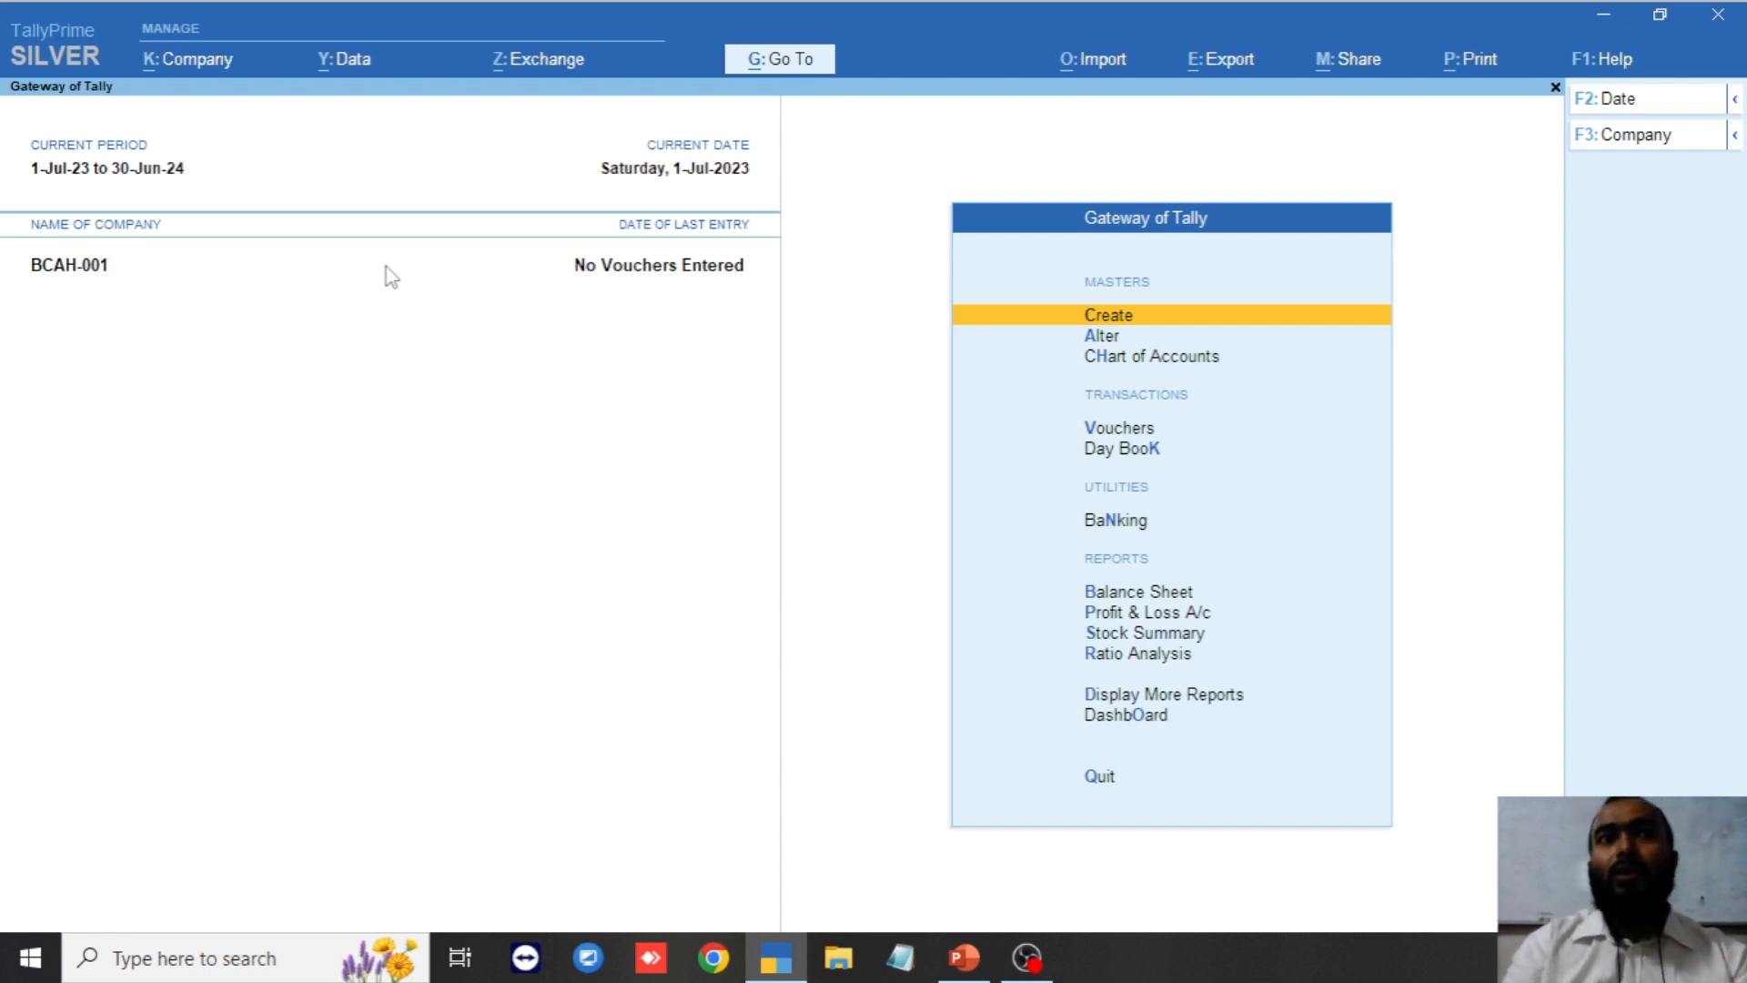
# Open Project-01 from the Alter list of cost centres and review its job costing field.
pyautogui.press('Down')
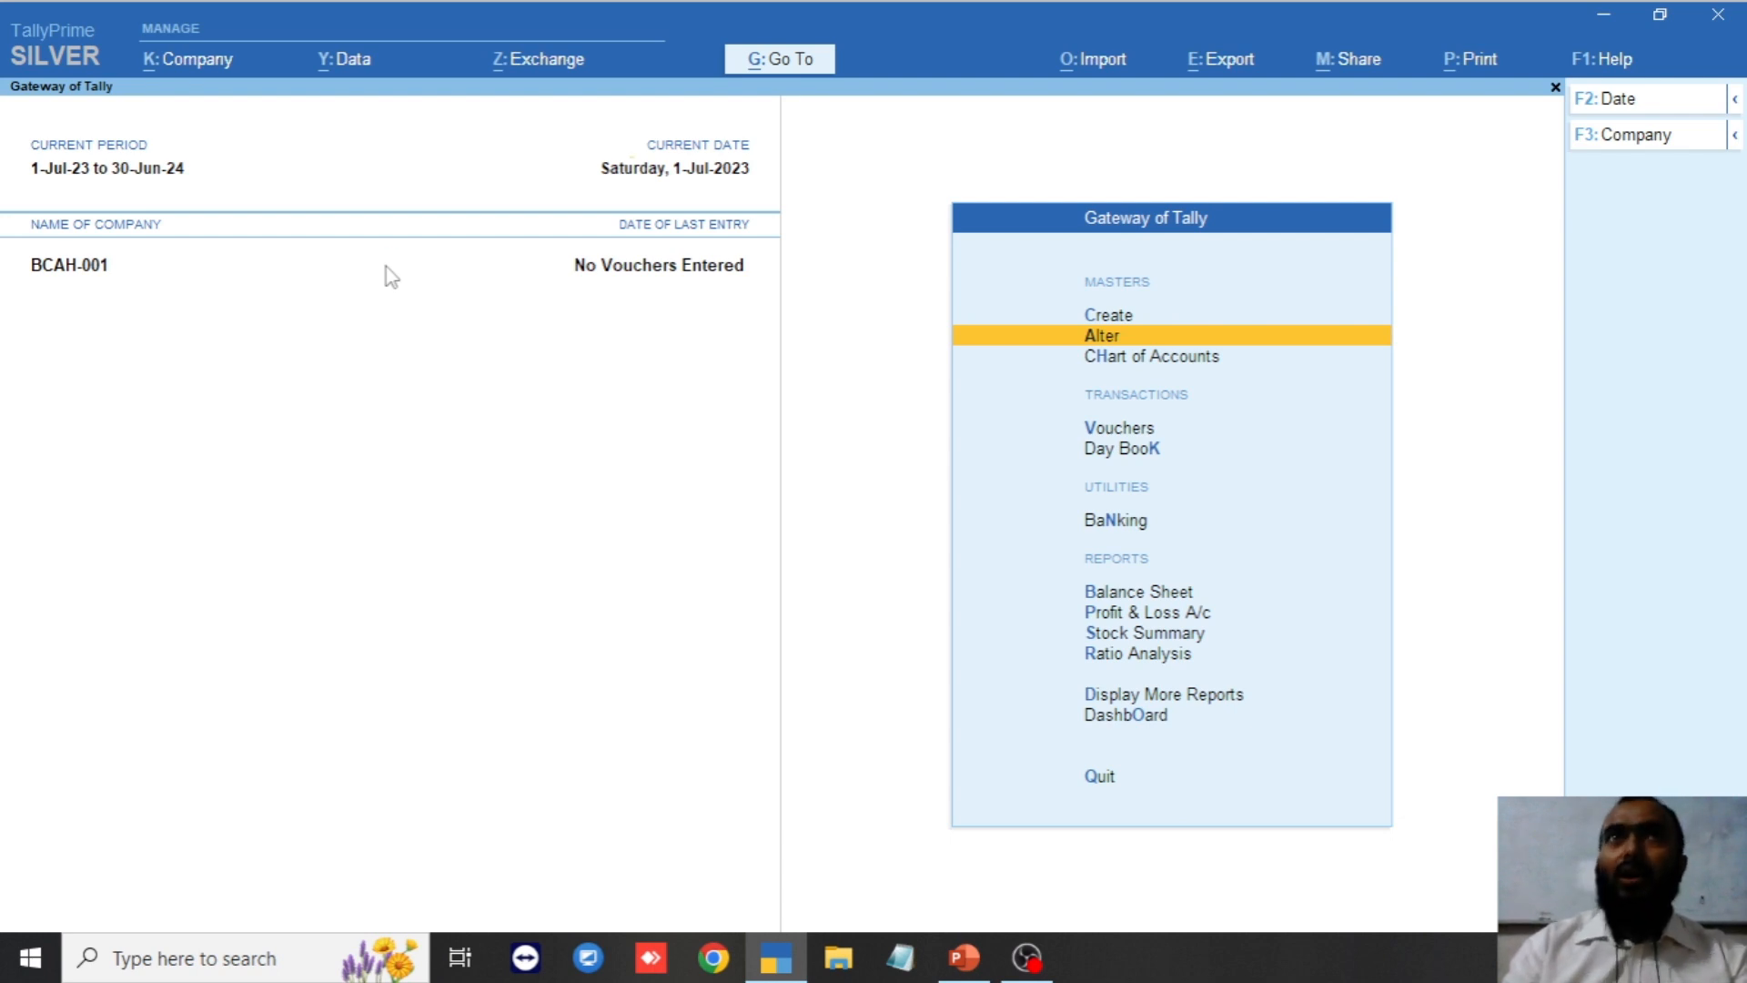
pyautogui.press('Return')
pyautogui.press('Down')
pyautogui.press('Down')
pyautogui.press('Return')
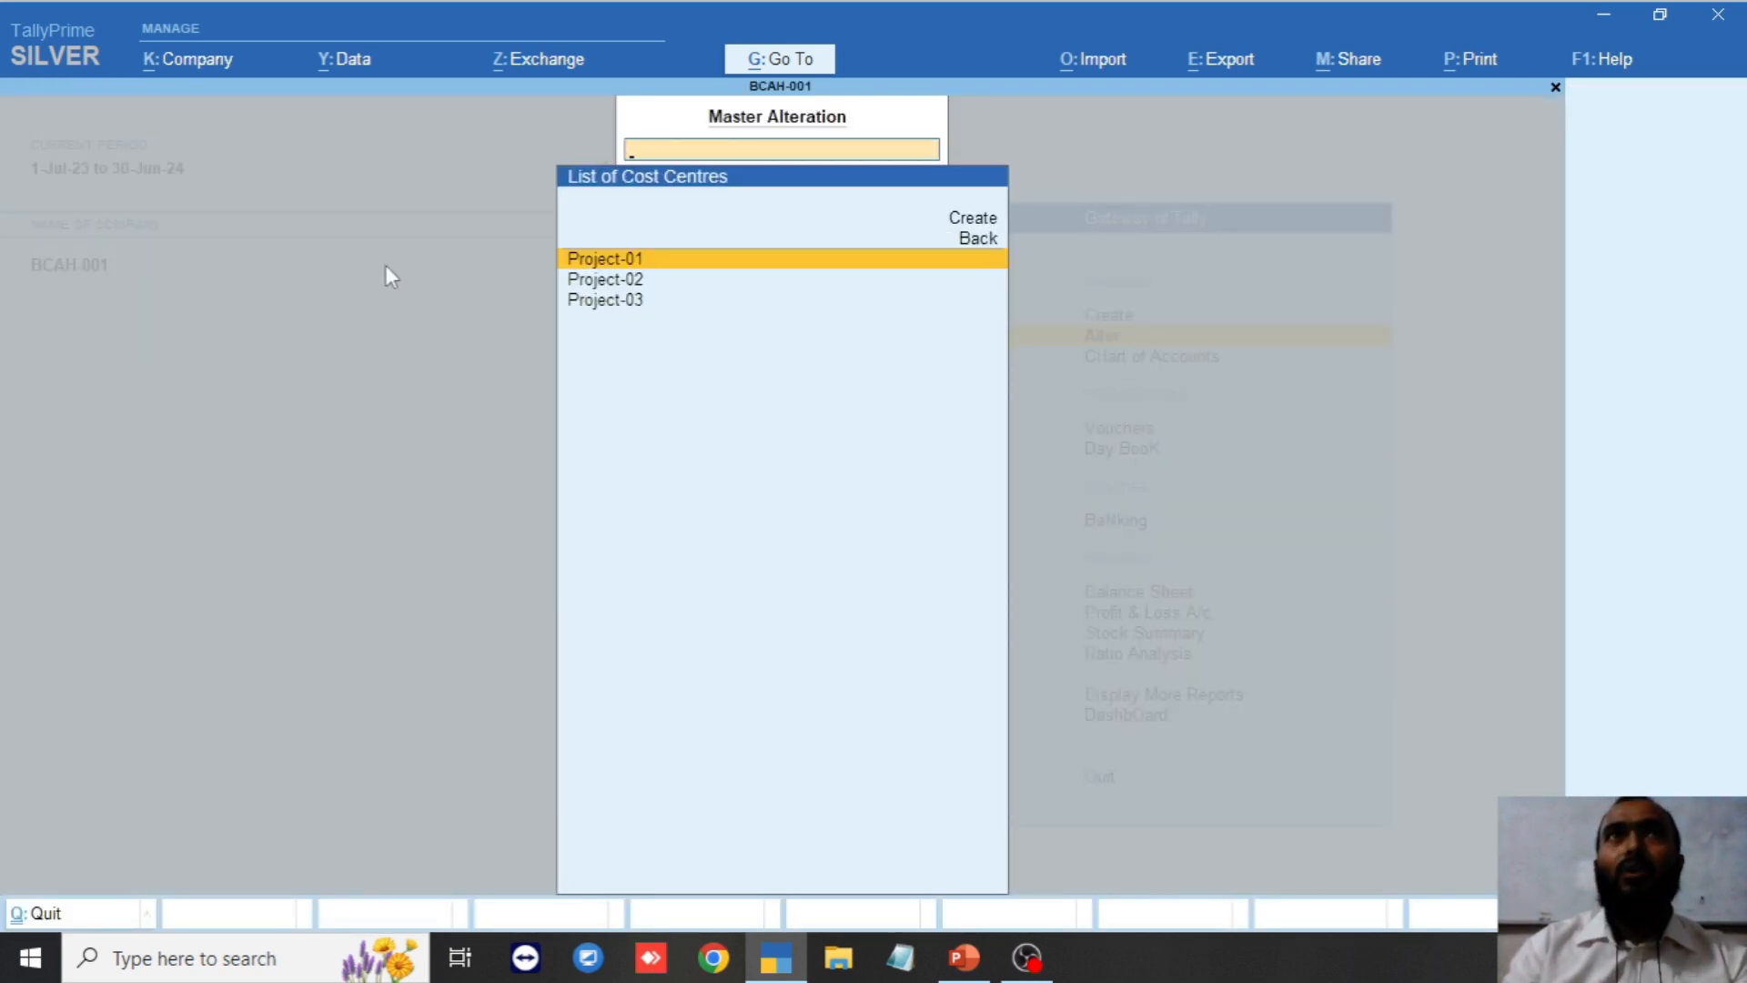
pyautogui.press('Return')
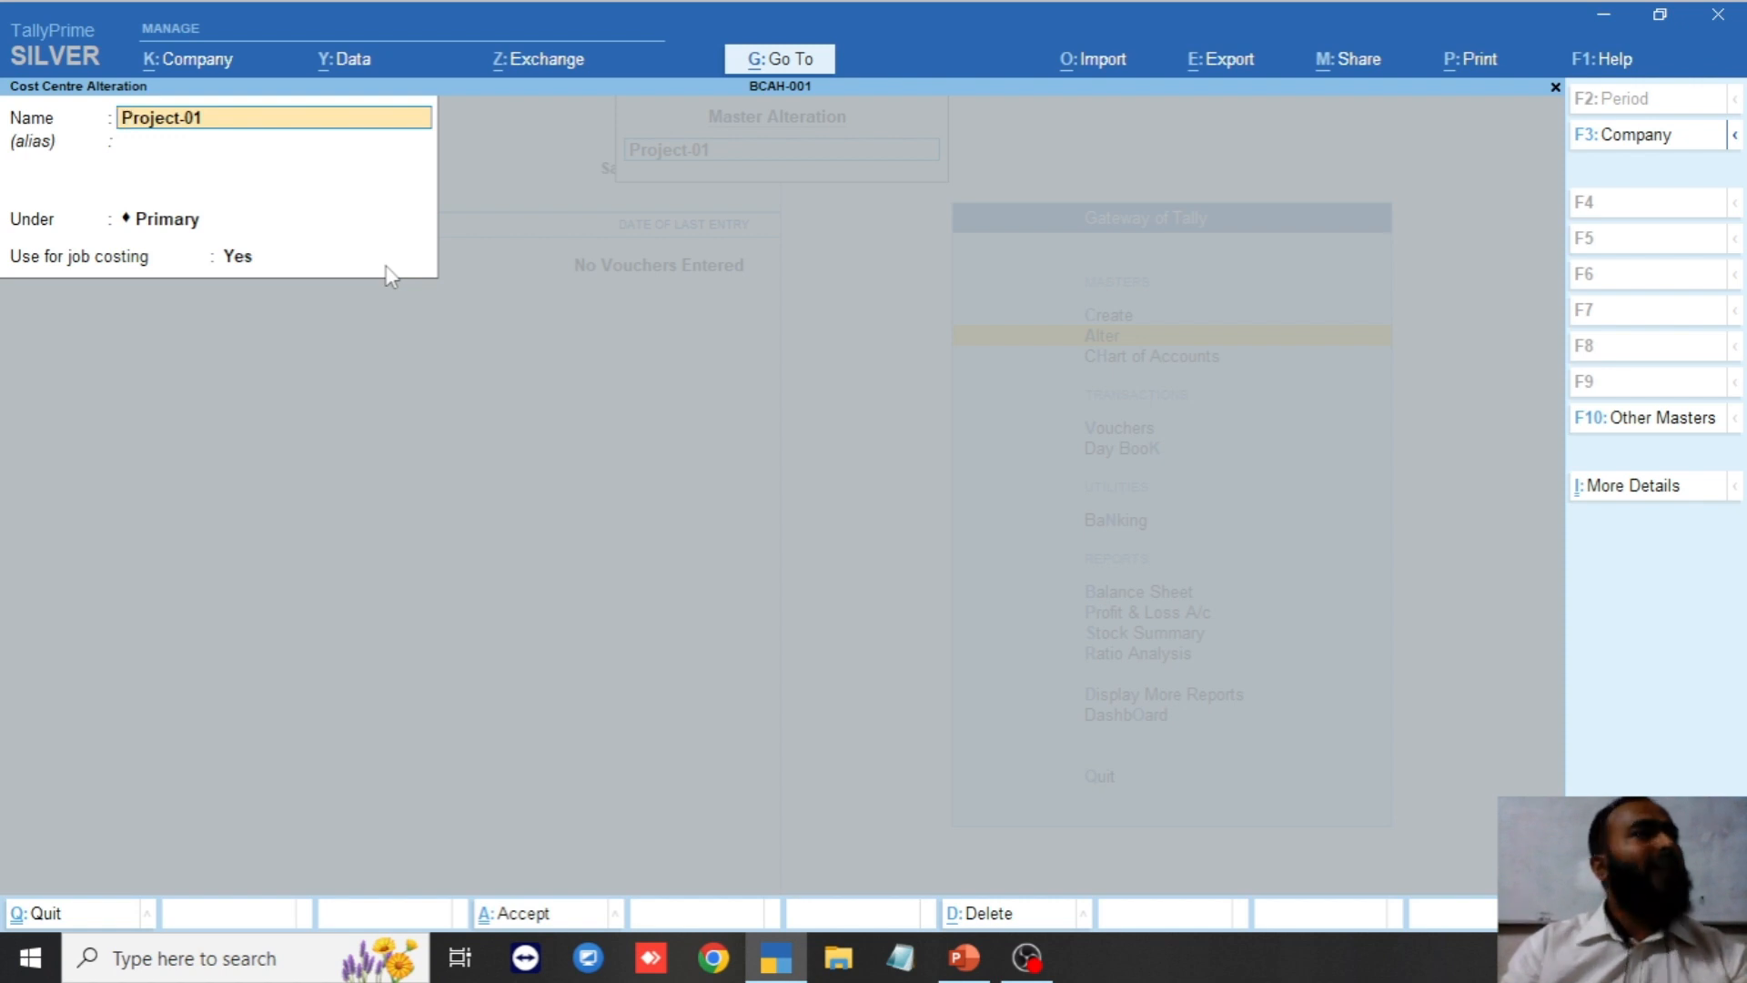
pyautogui.press('Return')
pyautogui.press('Return')
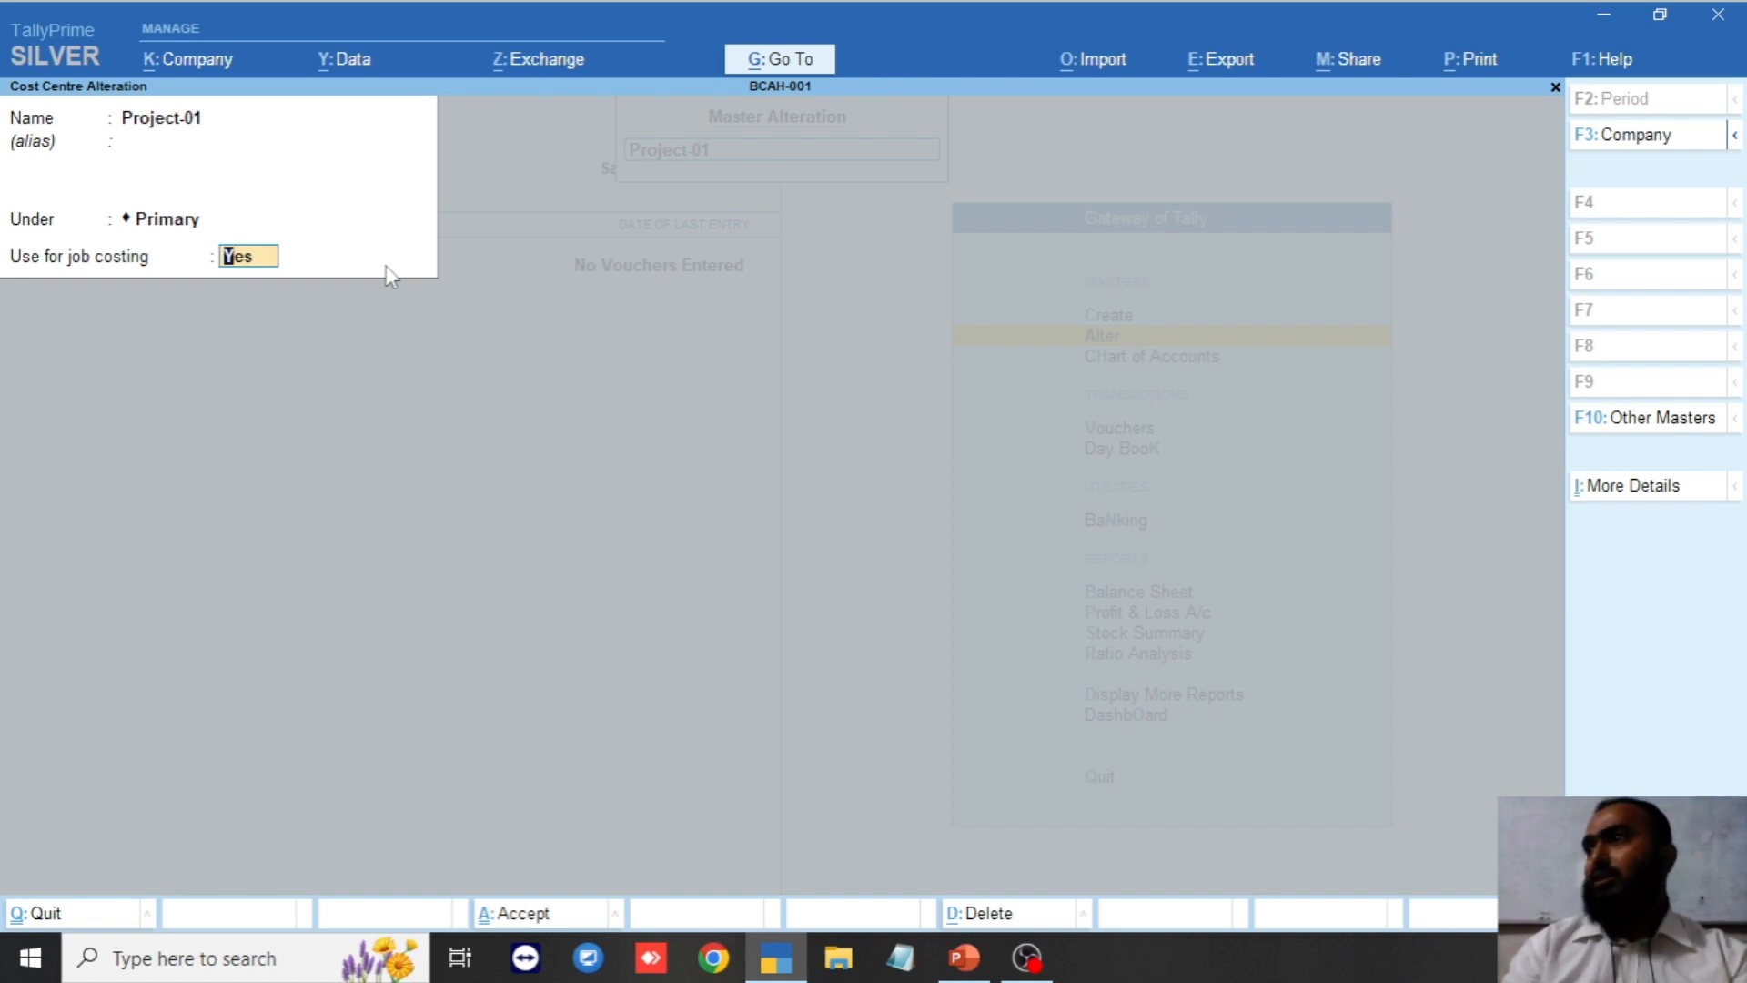
# Leave the cost centre list and highlight Create in the Gateway of Tally.
pyautogui.press('Return')
pyautogui.press('Return')
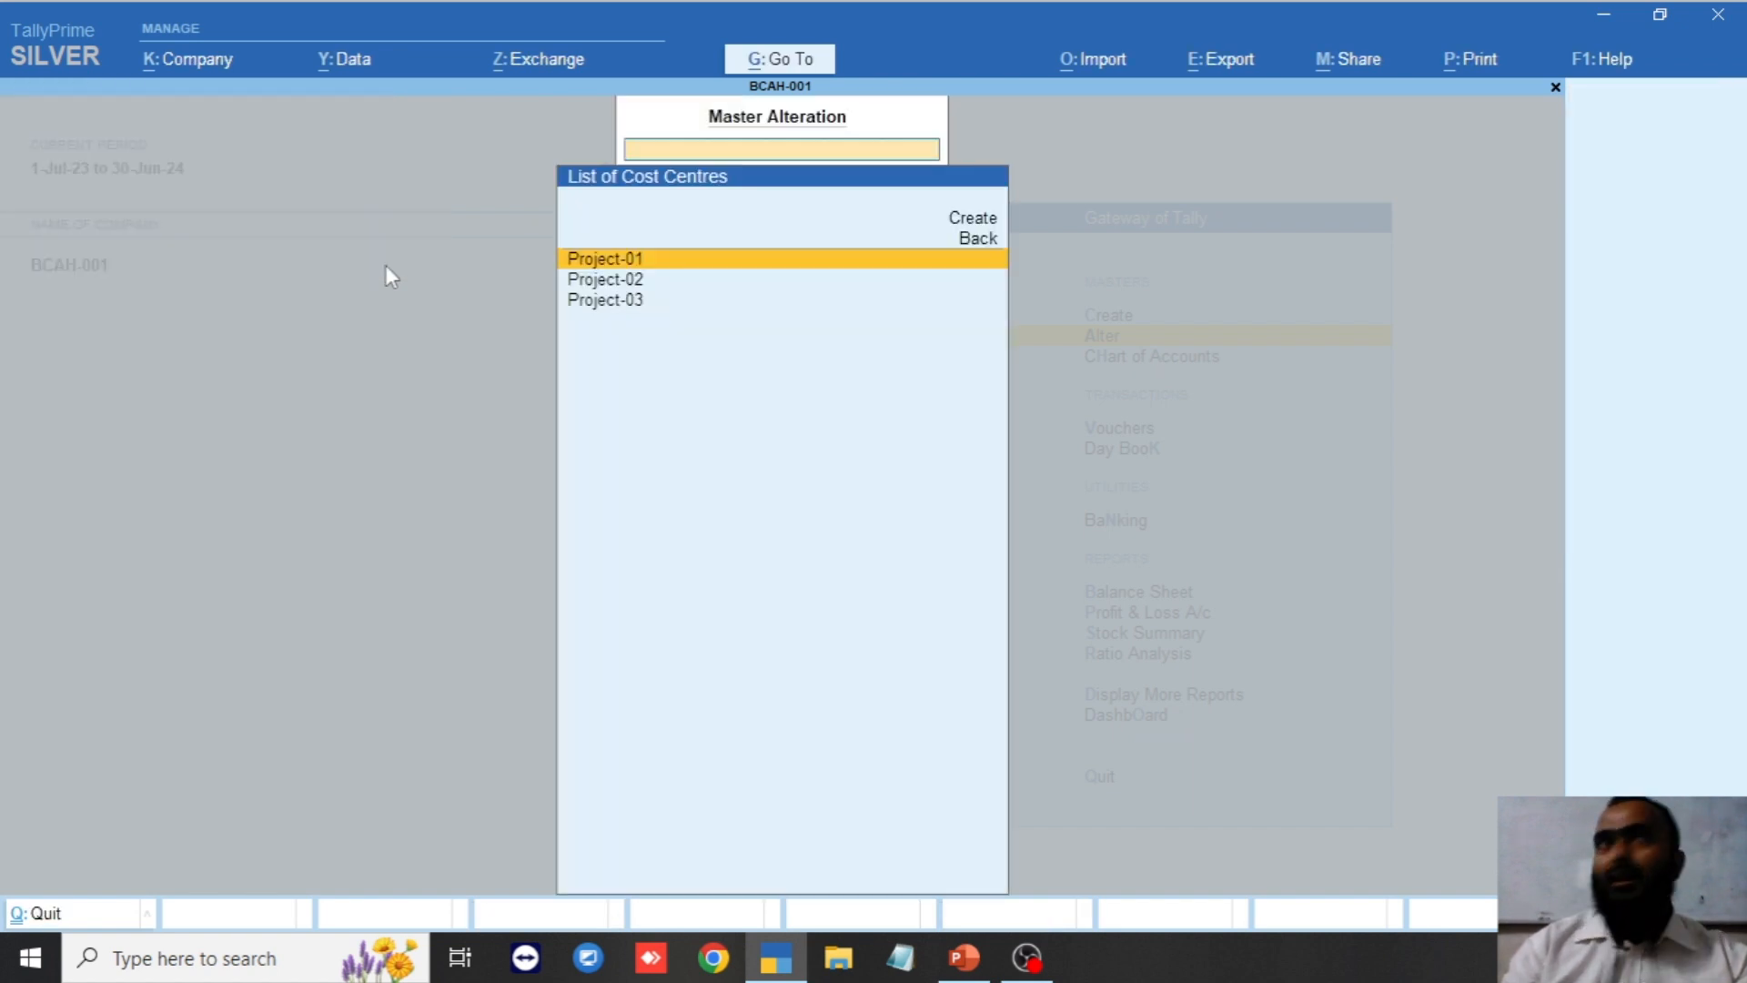
pyautogui.press('Escape')
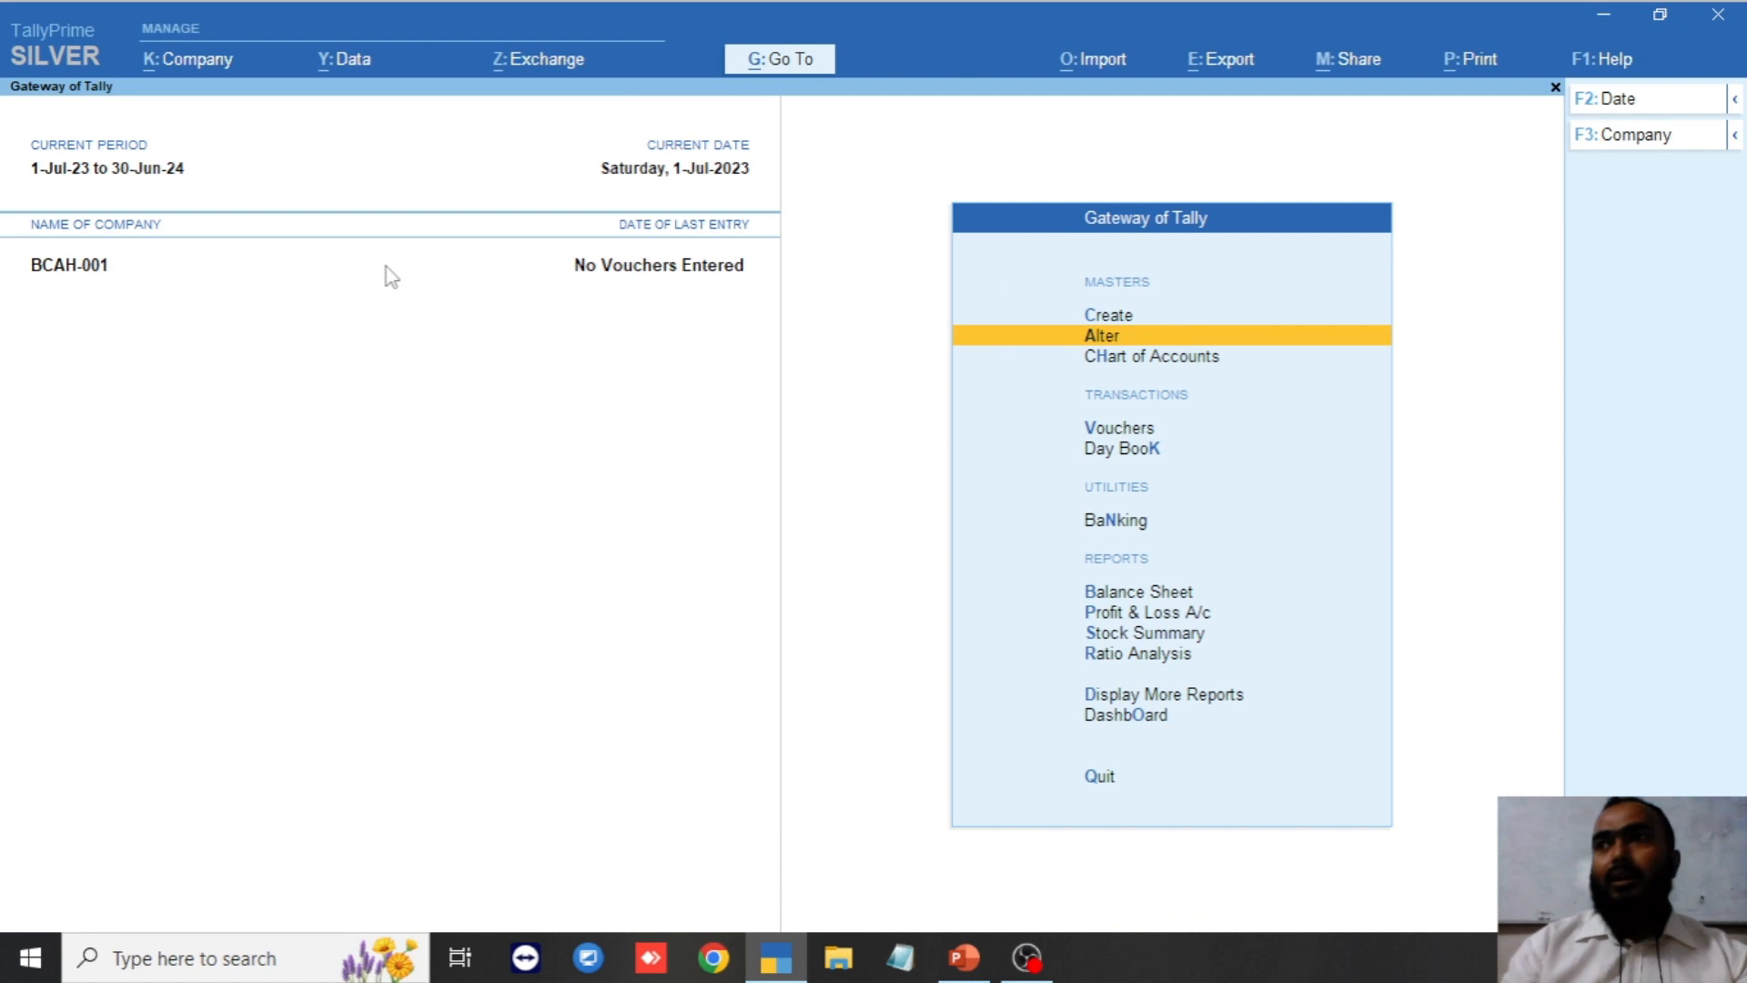
pyautogui.press('Up')
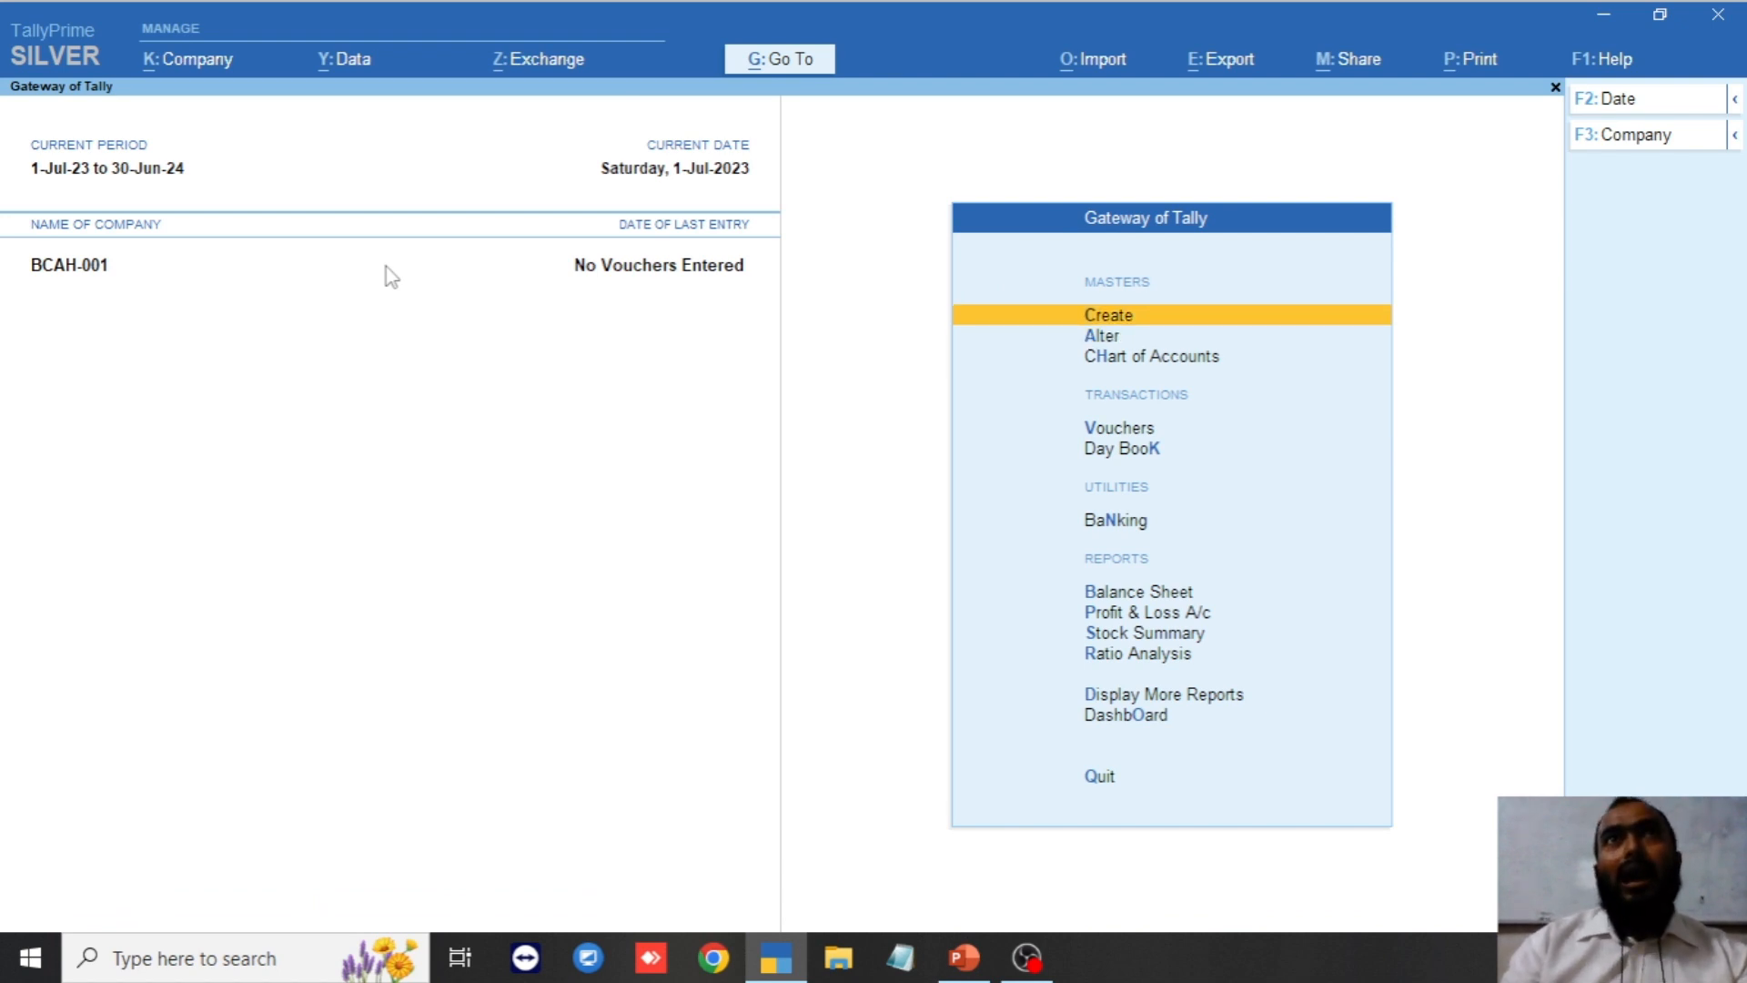
pyautogui.press('Return')
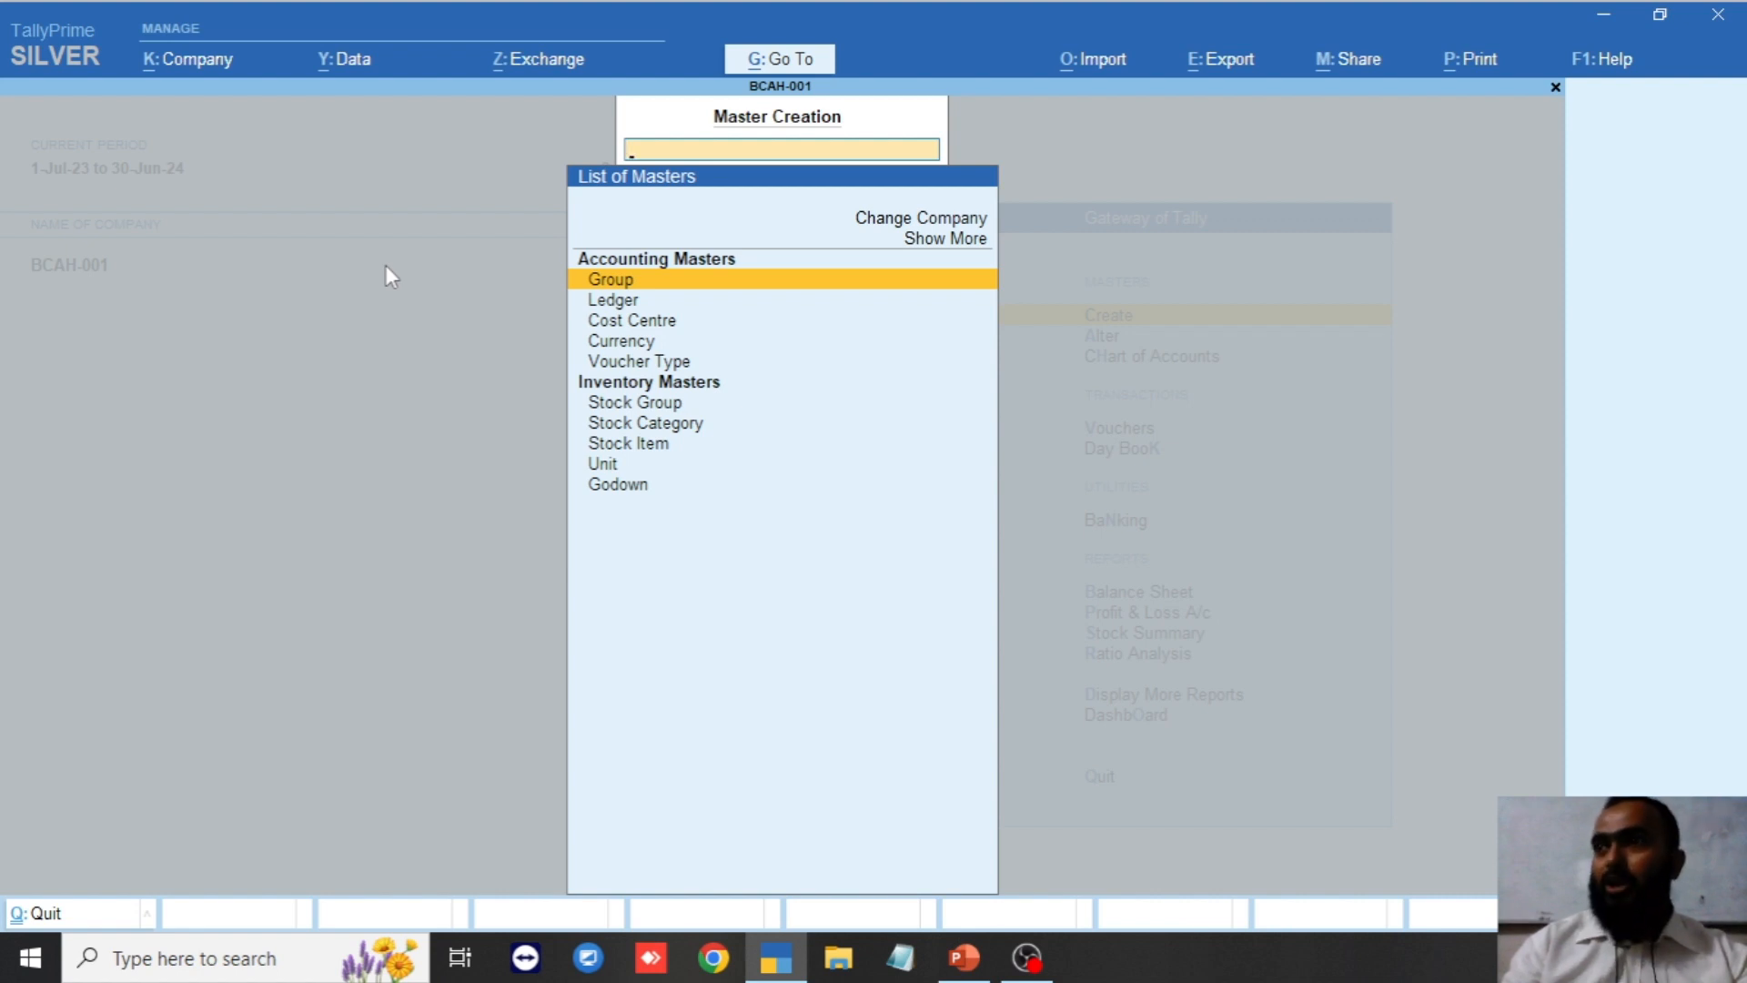
pyautogui.press('Down')
pyautogui.press('Up')
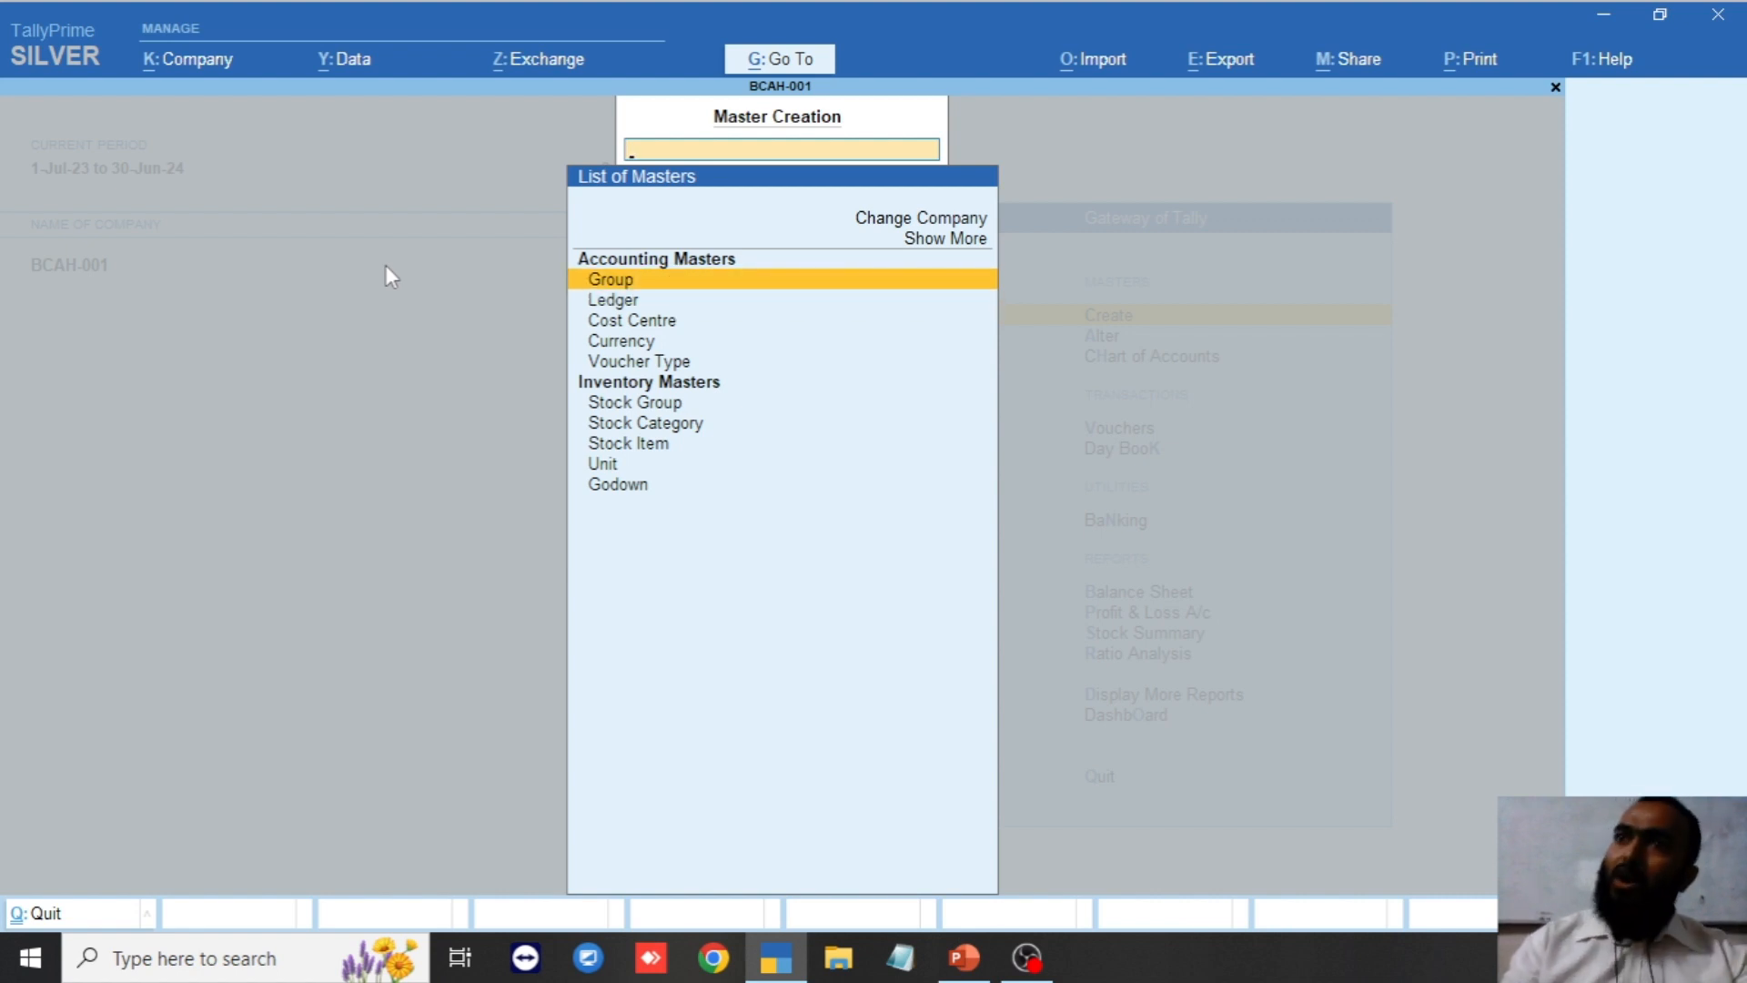
pyautogui.press('Down')
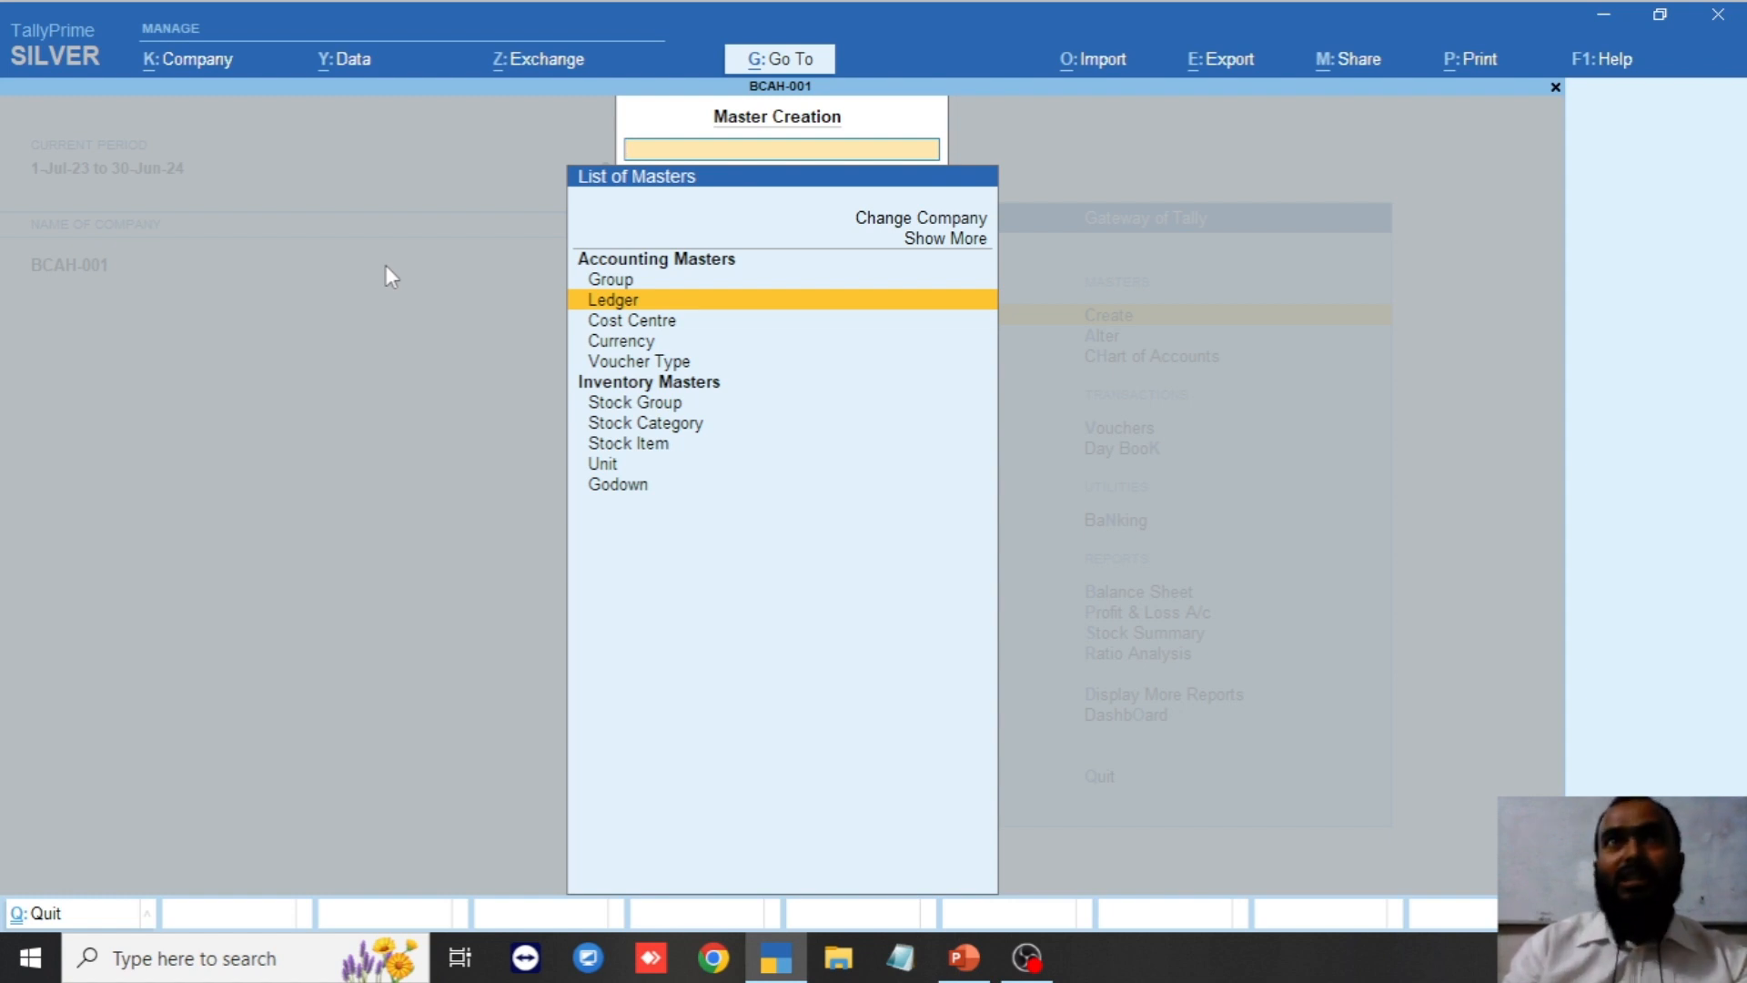
pyautogui.press('Down')
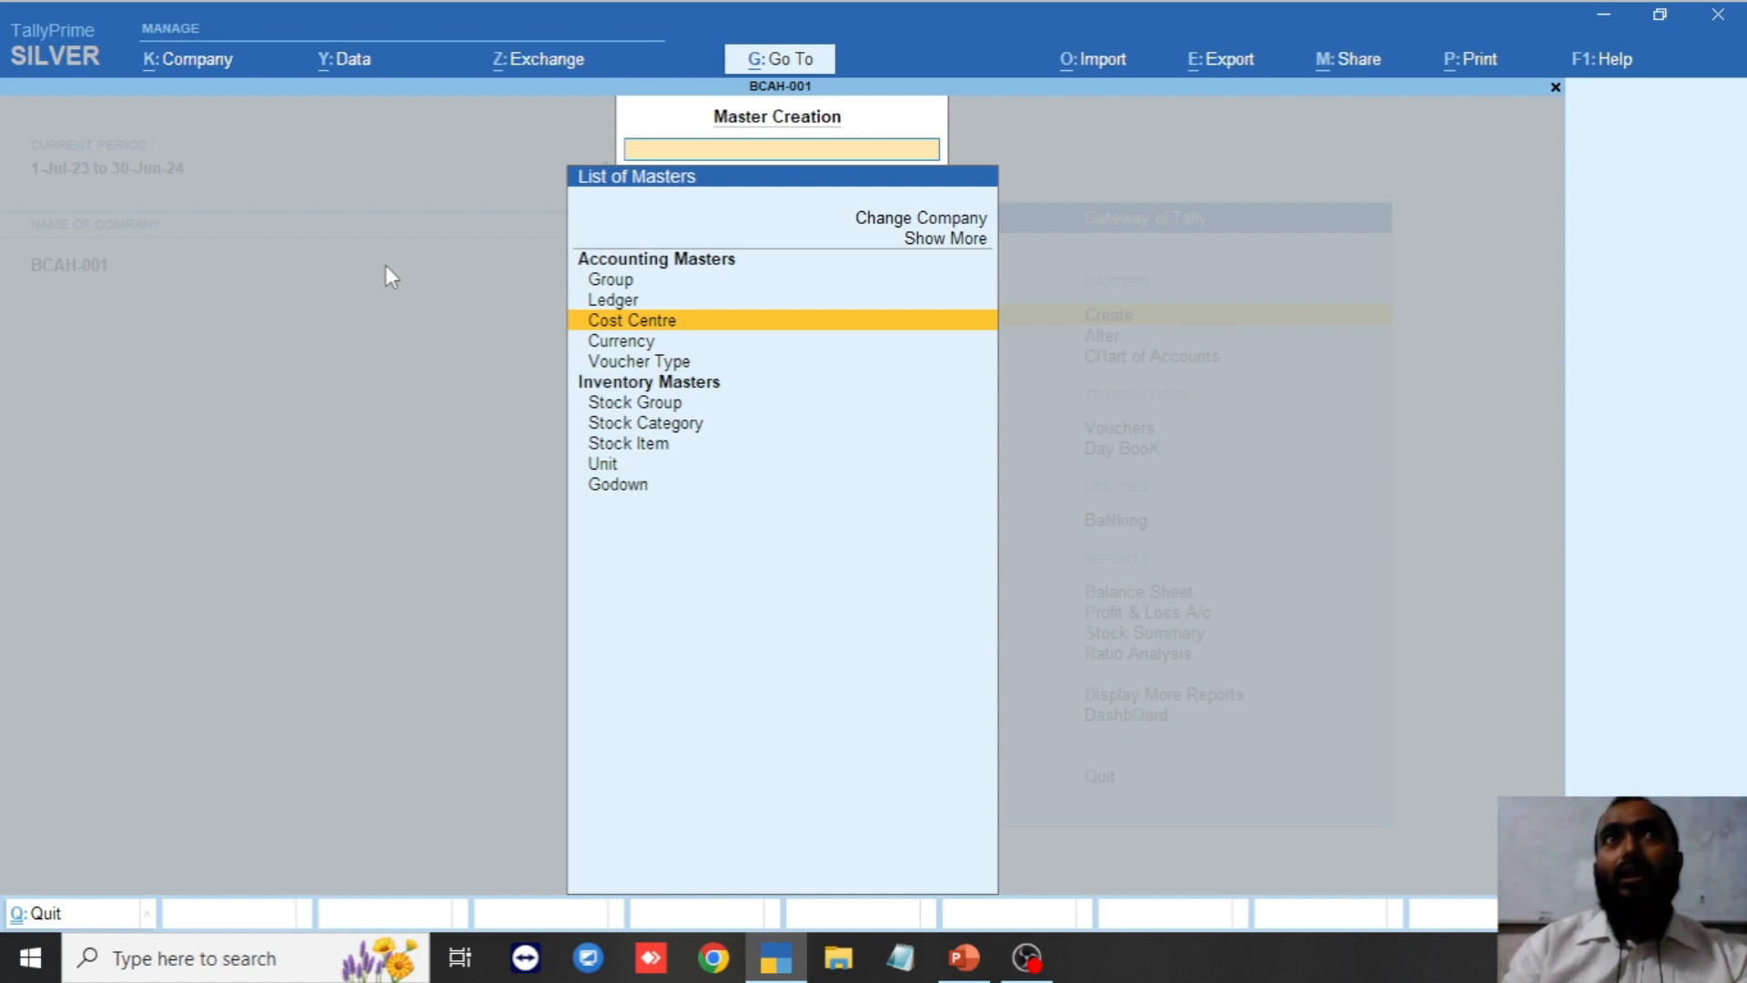
pyautogui.press('Down')
pyautogui.press('Down')
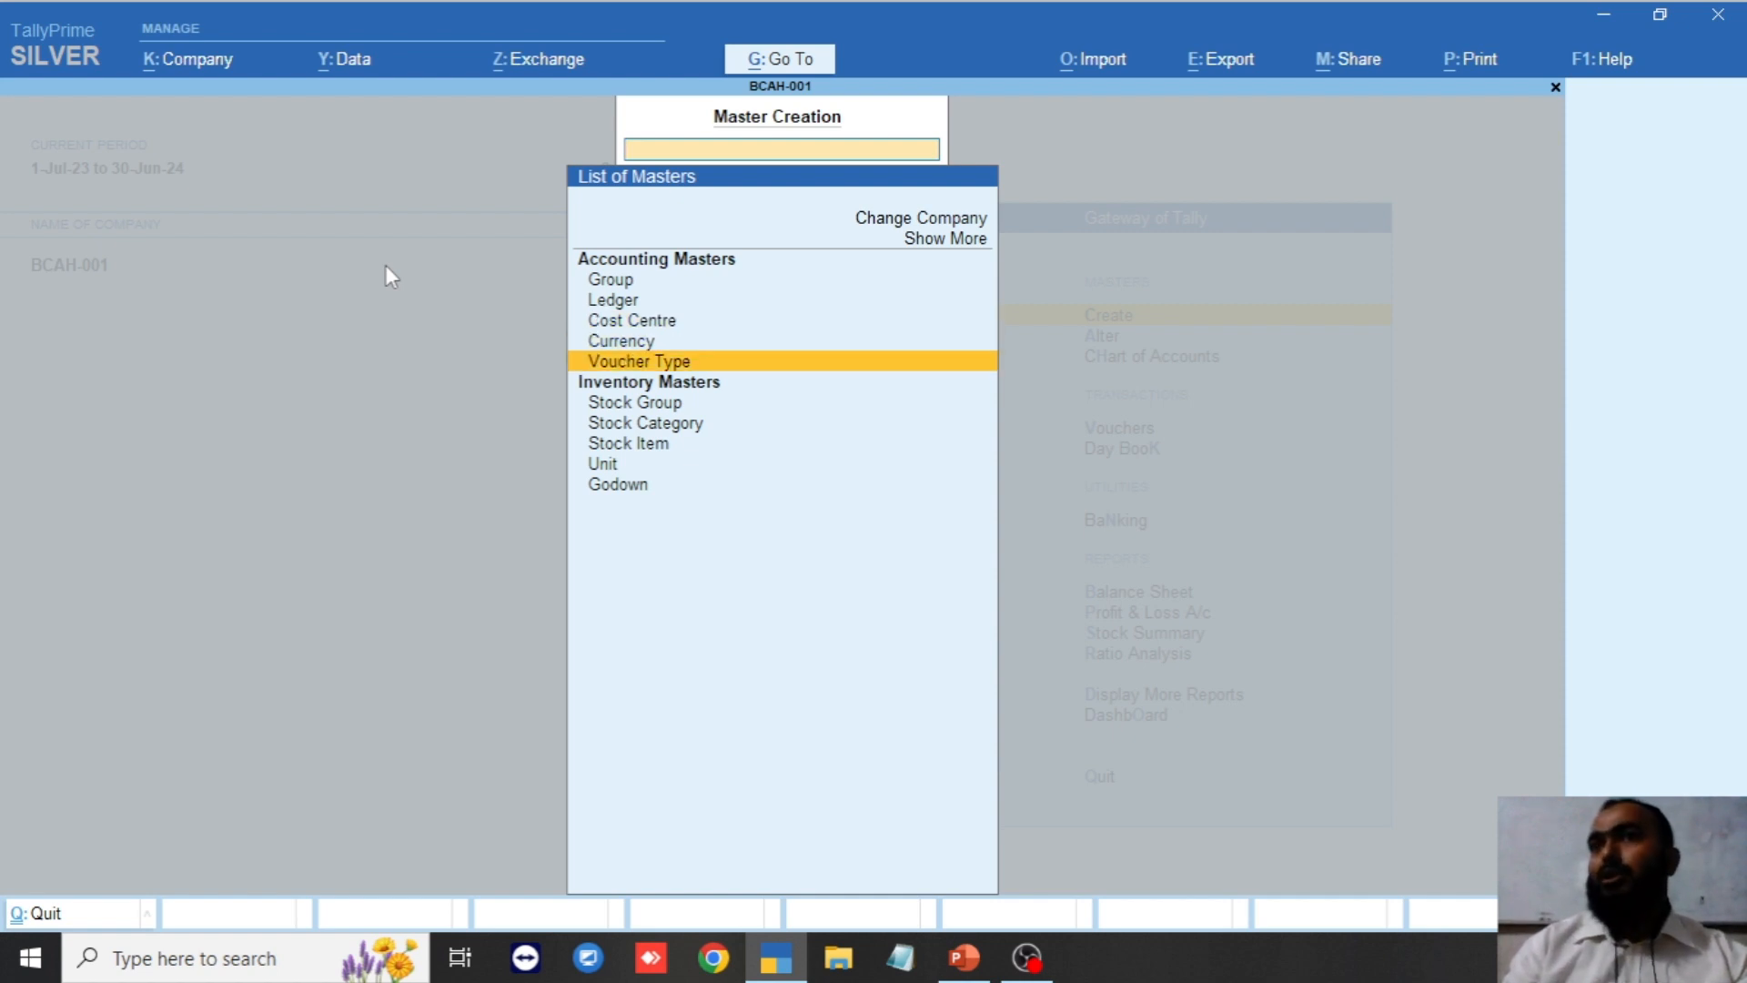
pyautogui.press('Up')
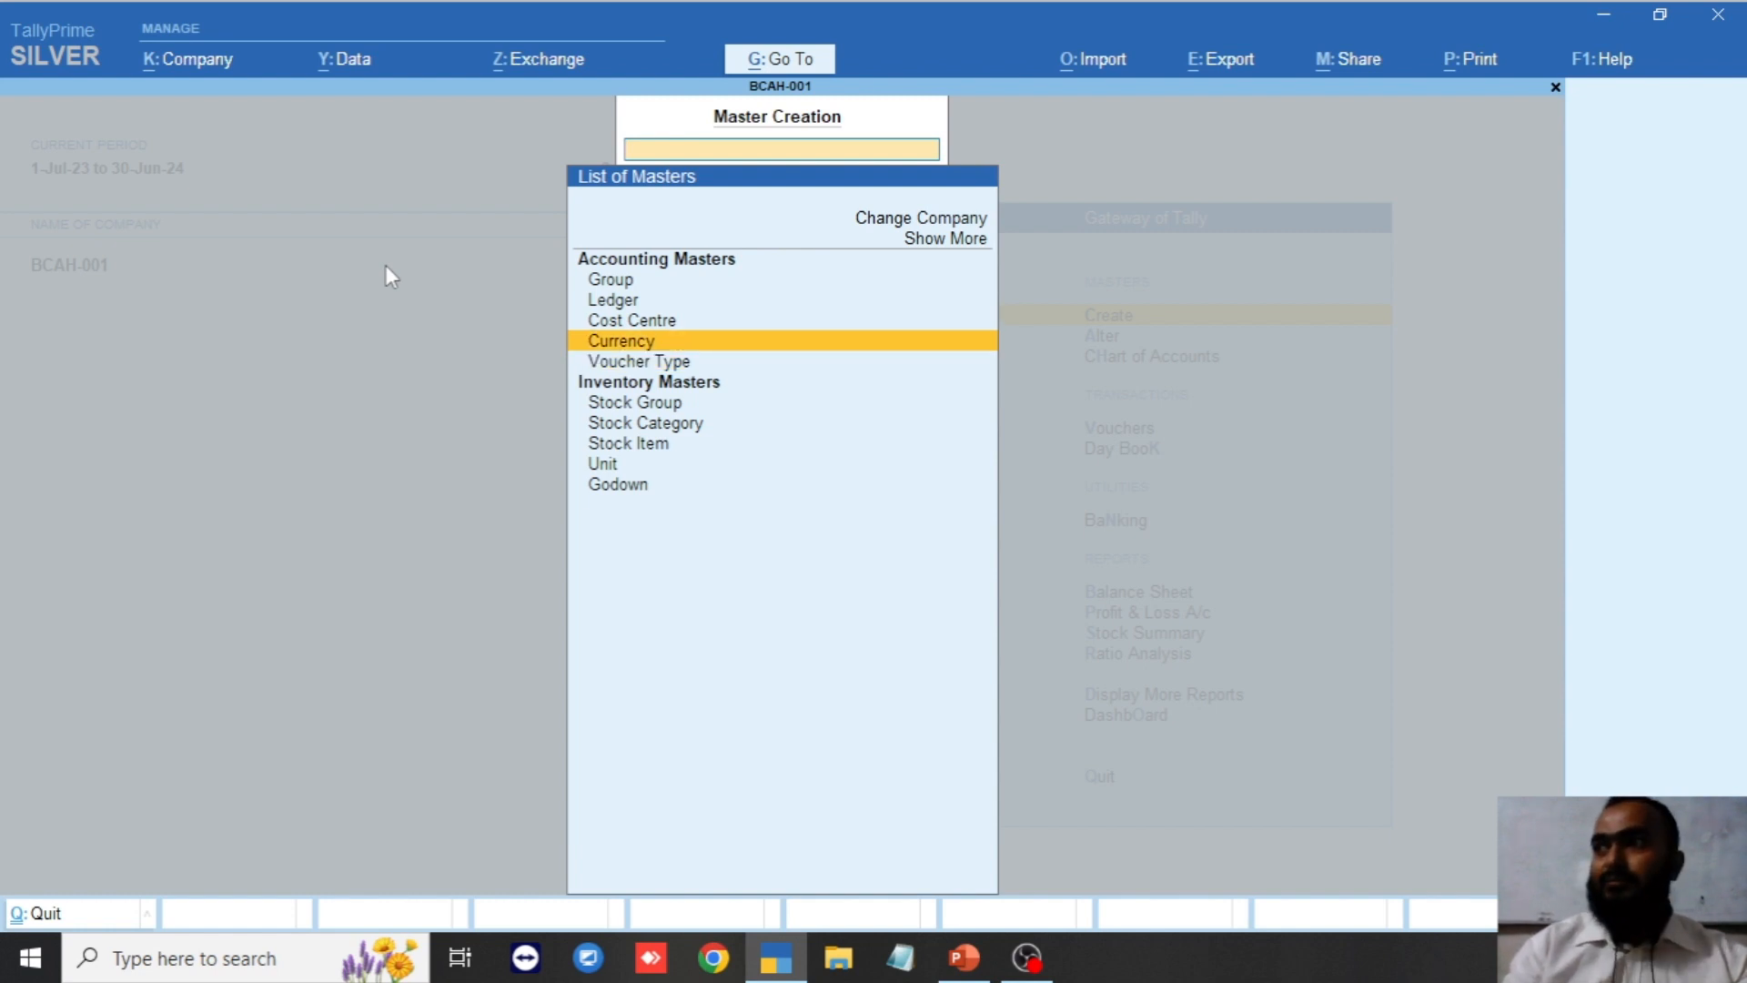
pyautogui.press('Escape')
pyautogui.press('Escape')
pyautogui.press('n')
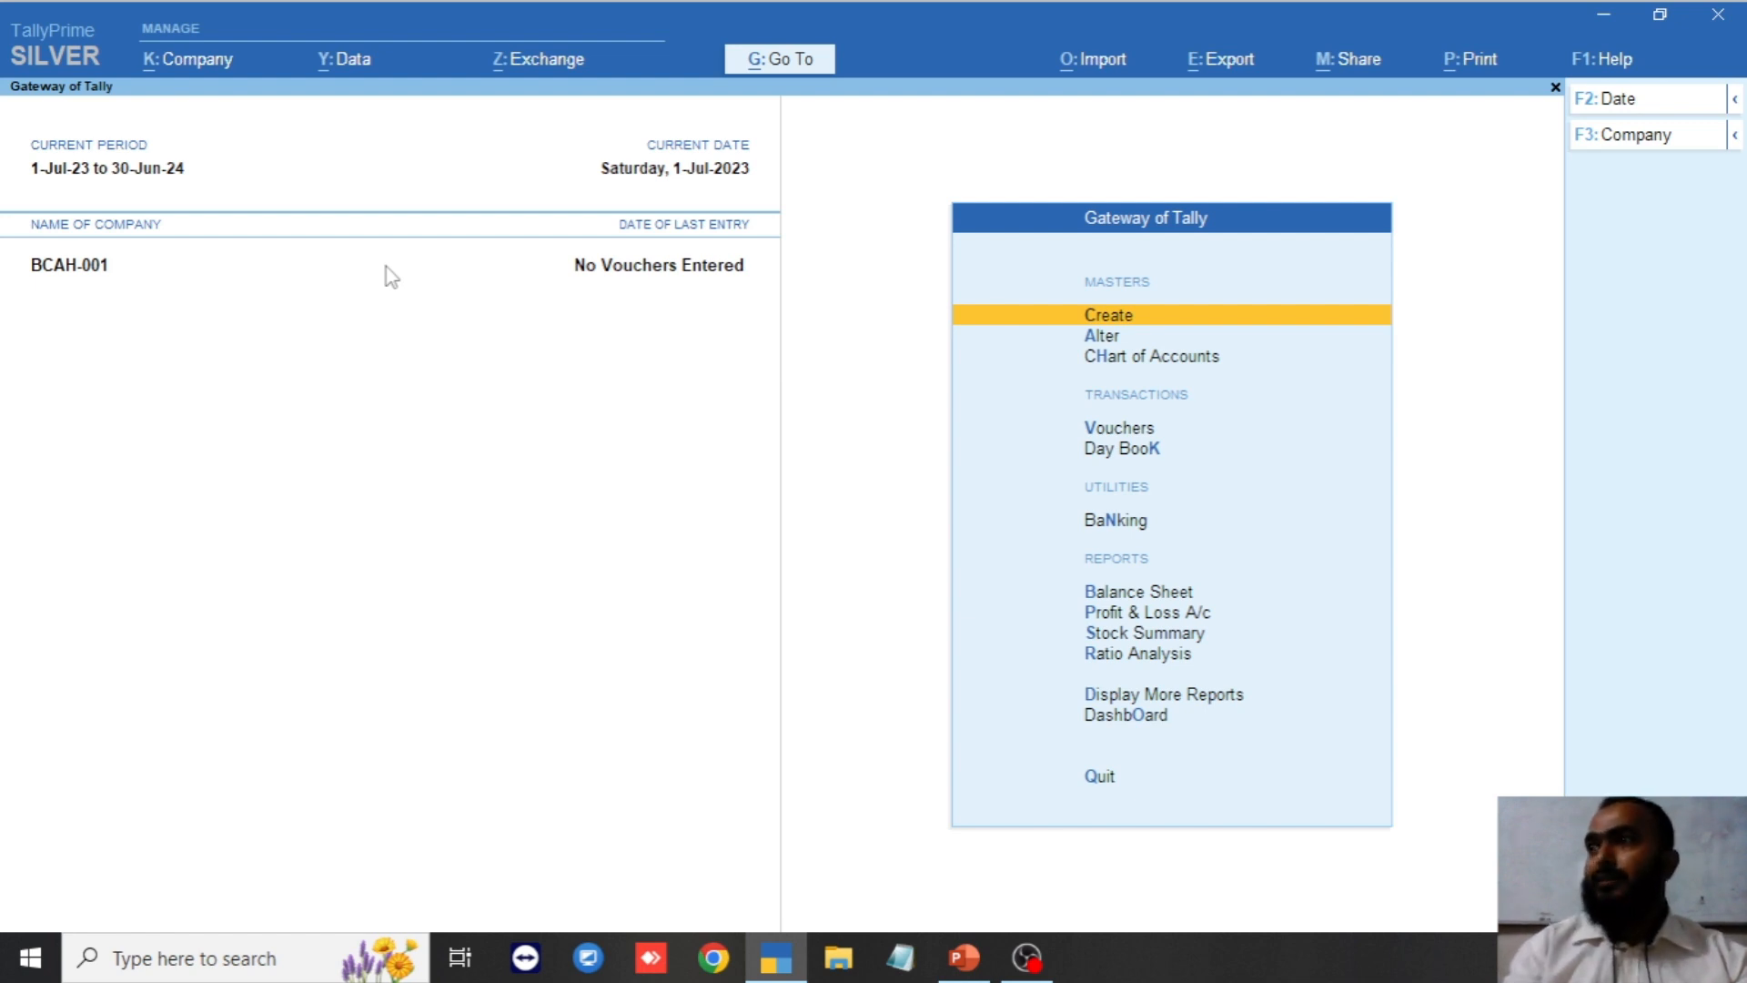
# Start a new Currency master instead of altering TK, entering $ as the symbol in place of USD.
pyautogui.press('Return')
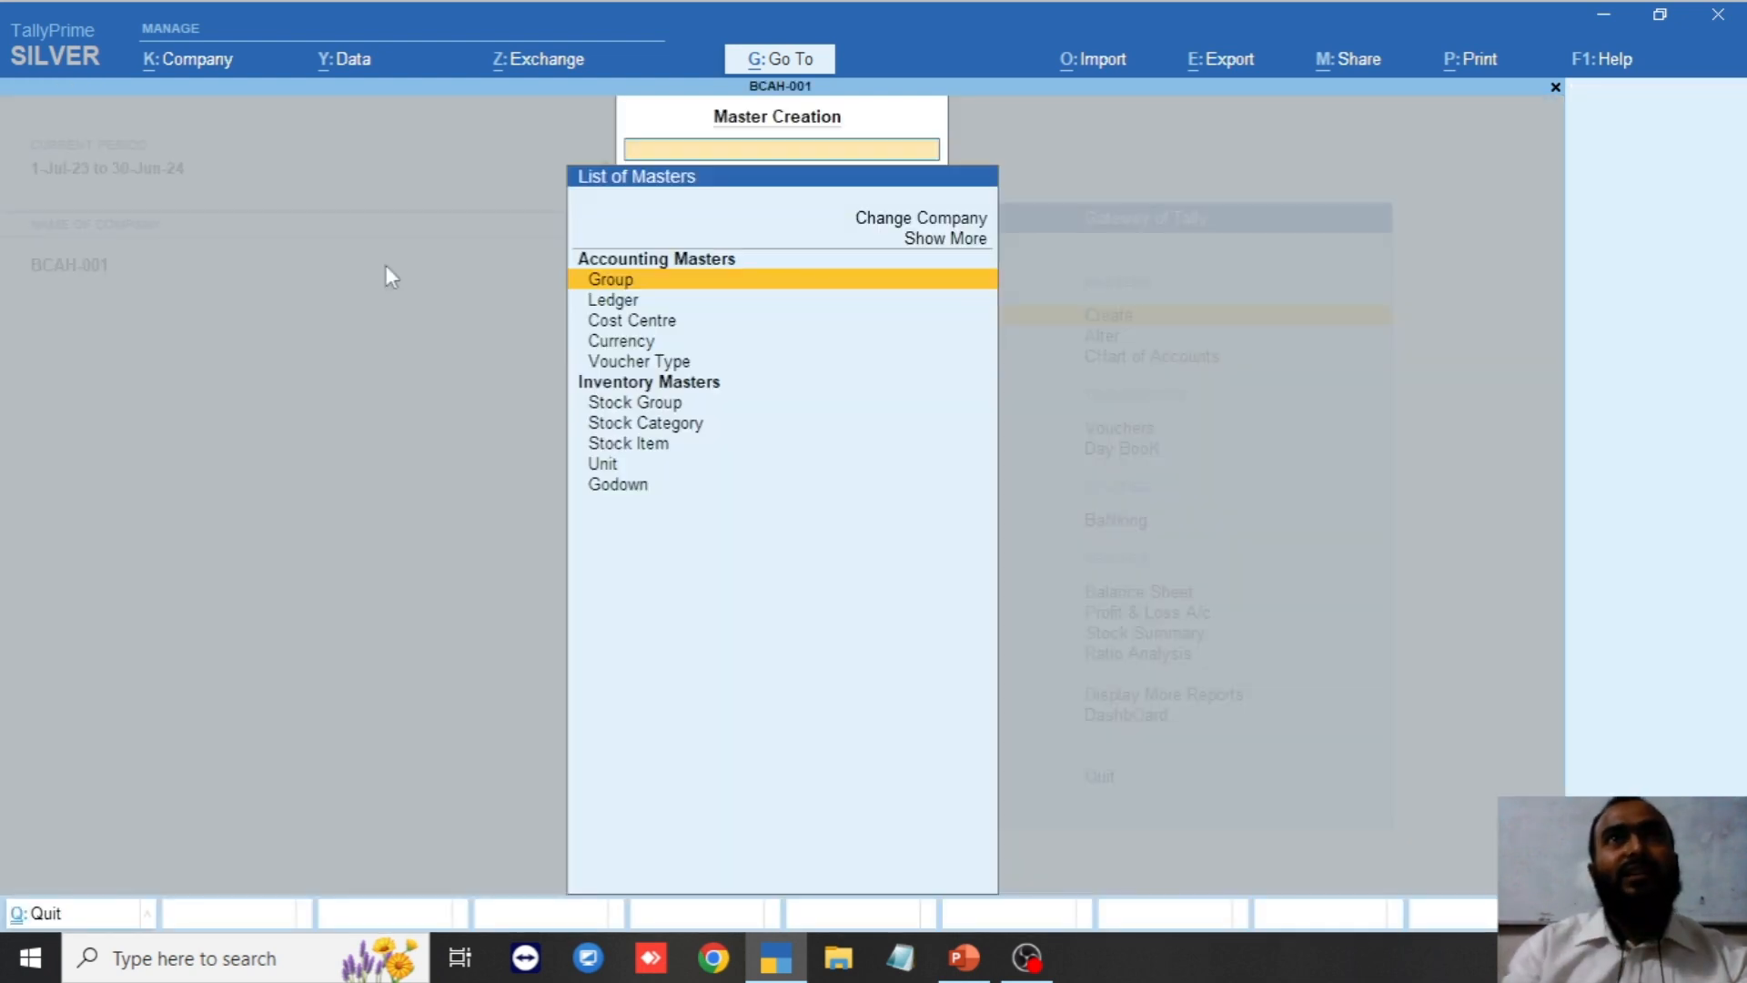
pyautogui.press('Down')
pyautogui.press('Down')
pyautogui.press('Down')
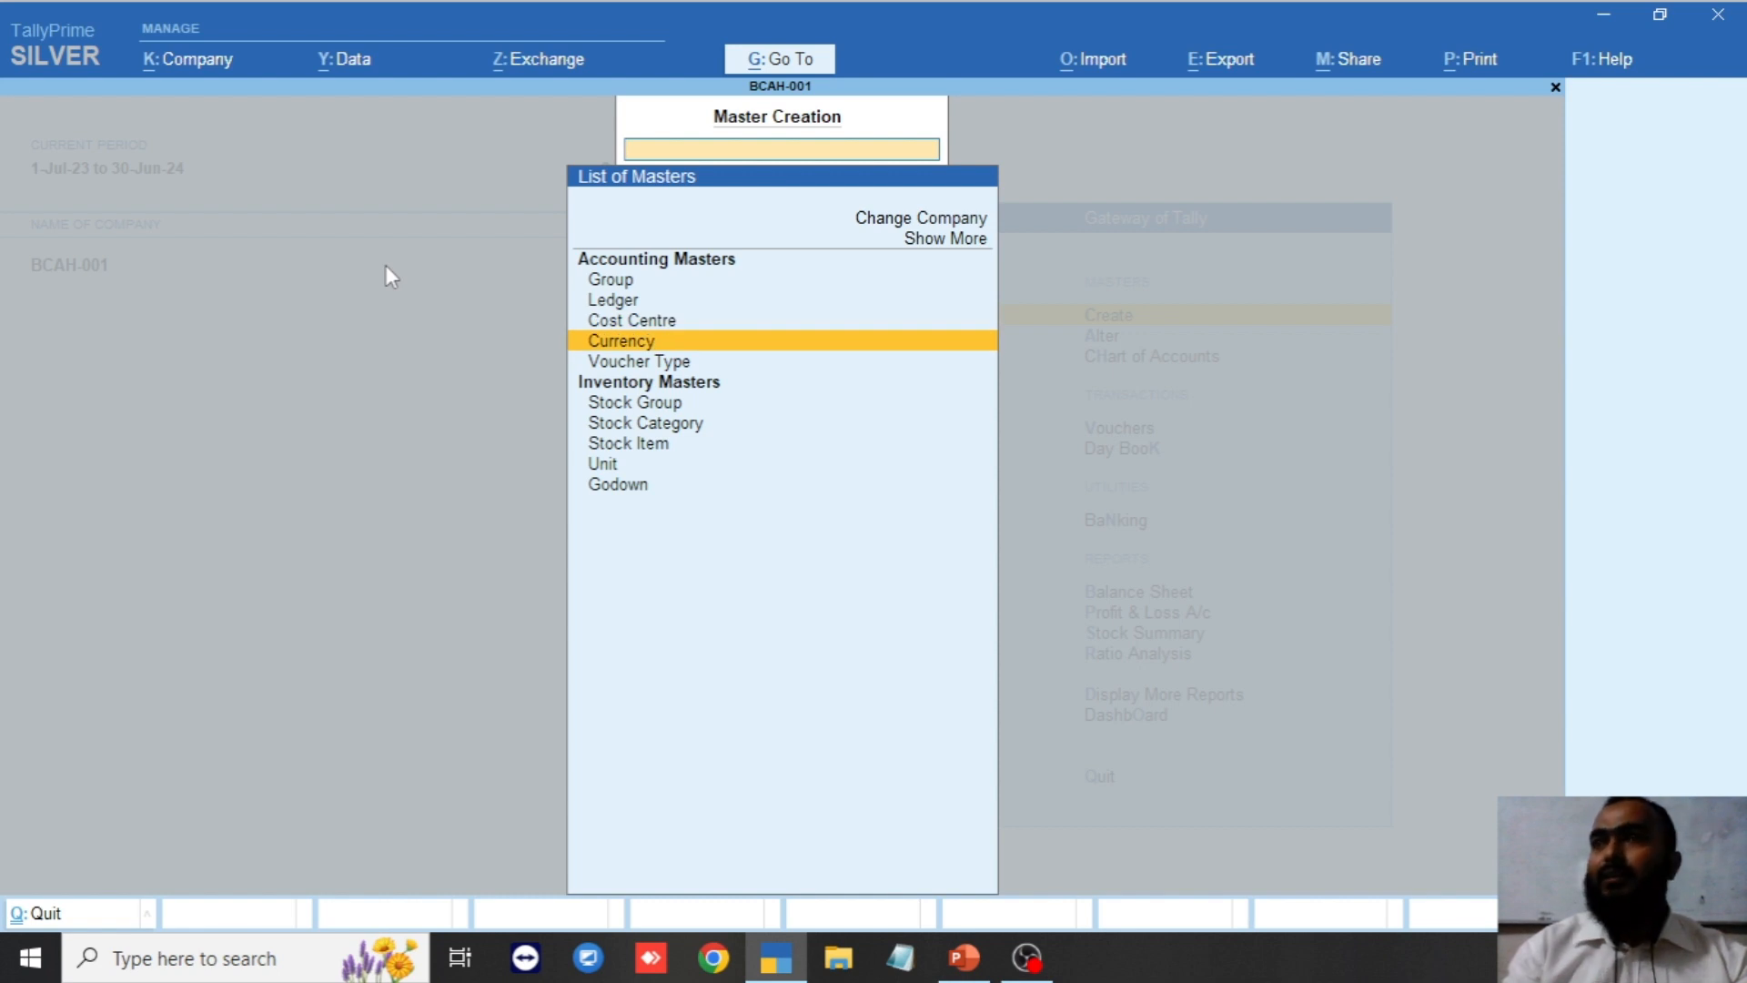
pyautogui.press('Return')
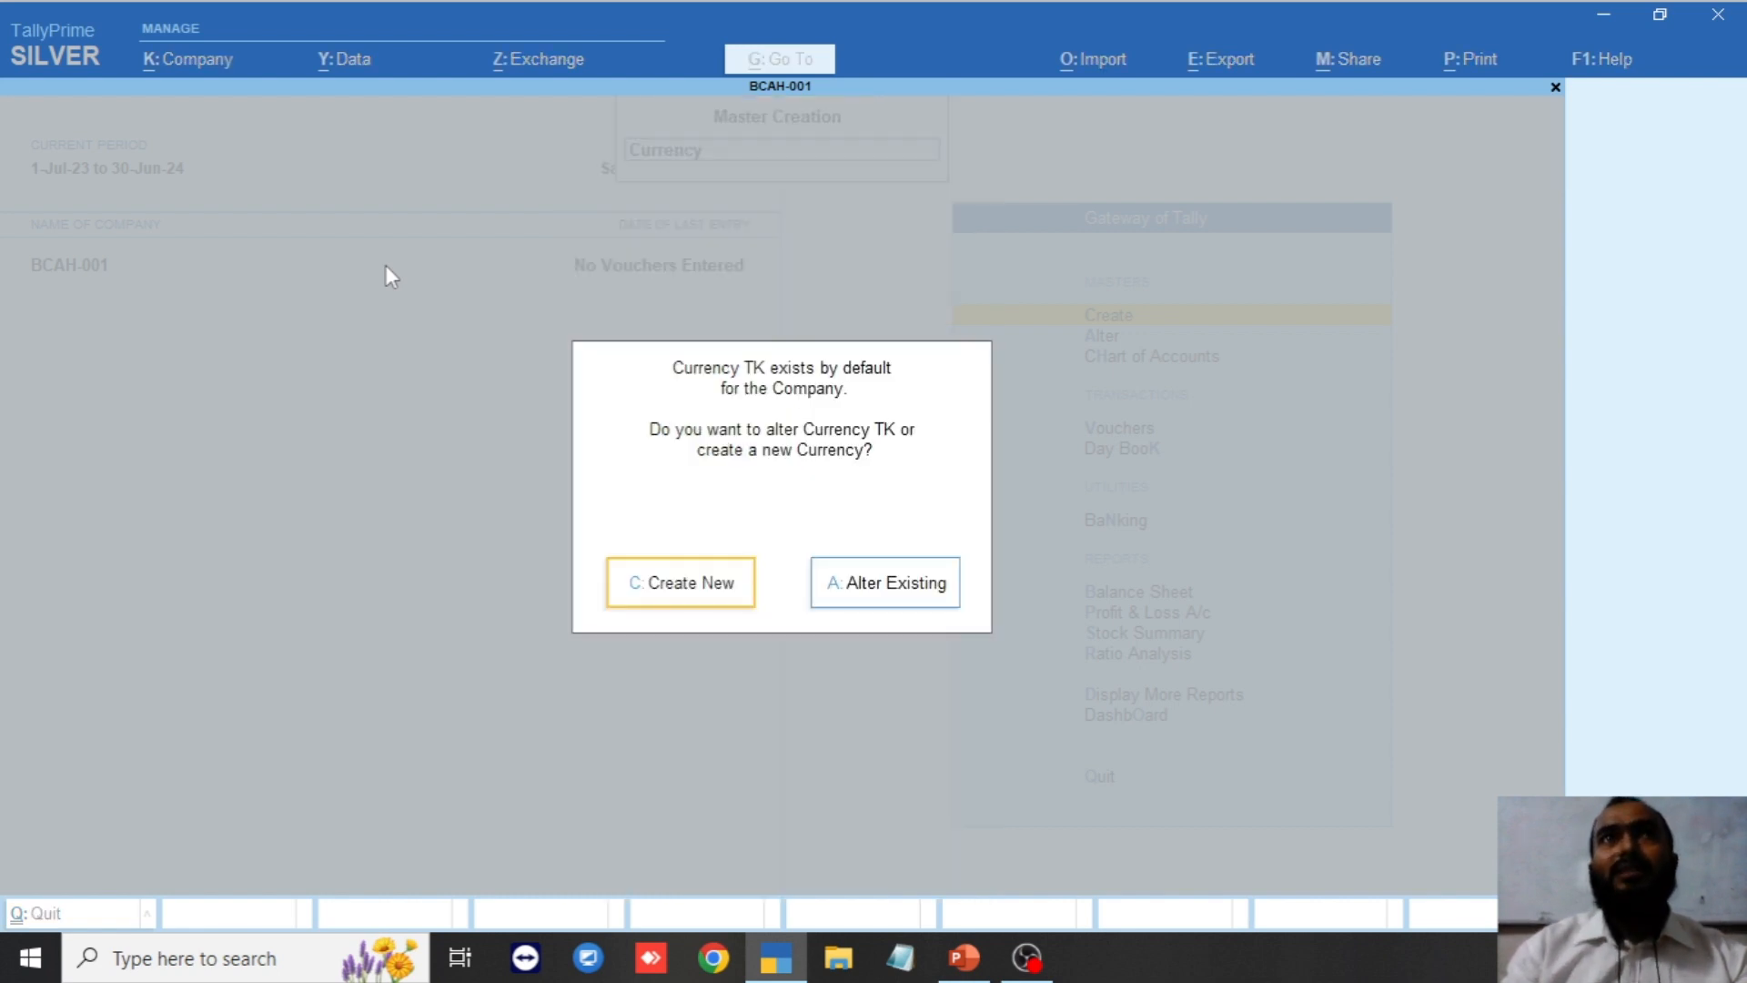
pyautogui.click(695, 608)
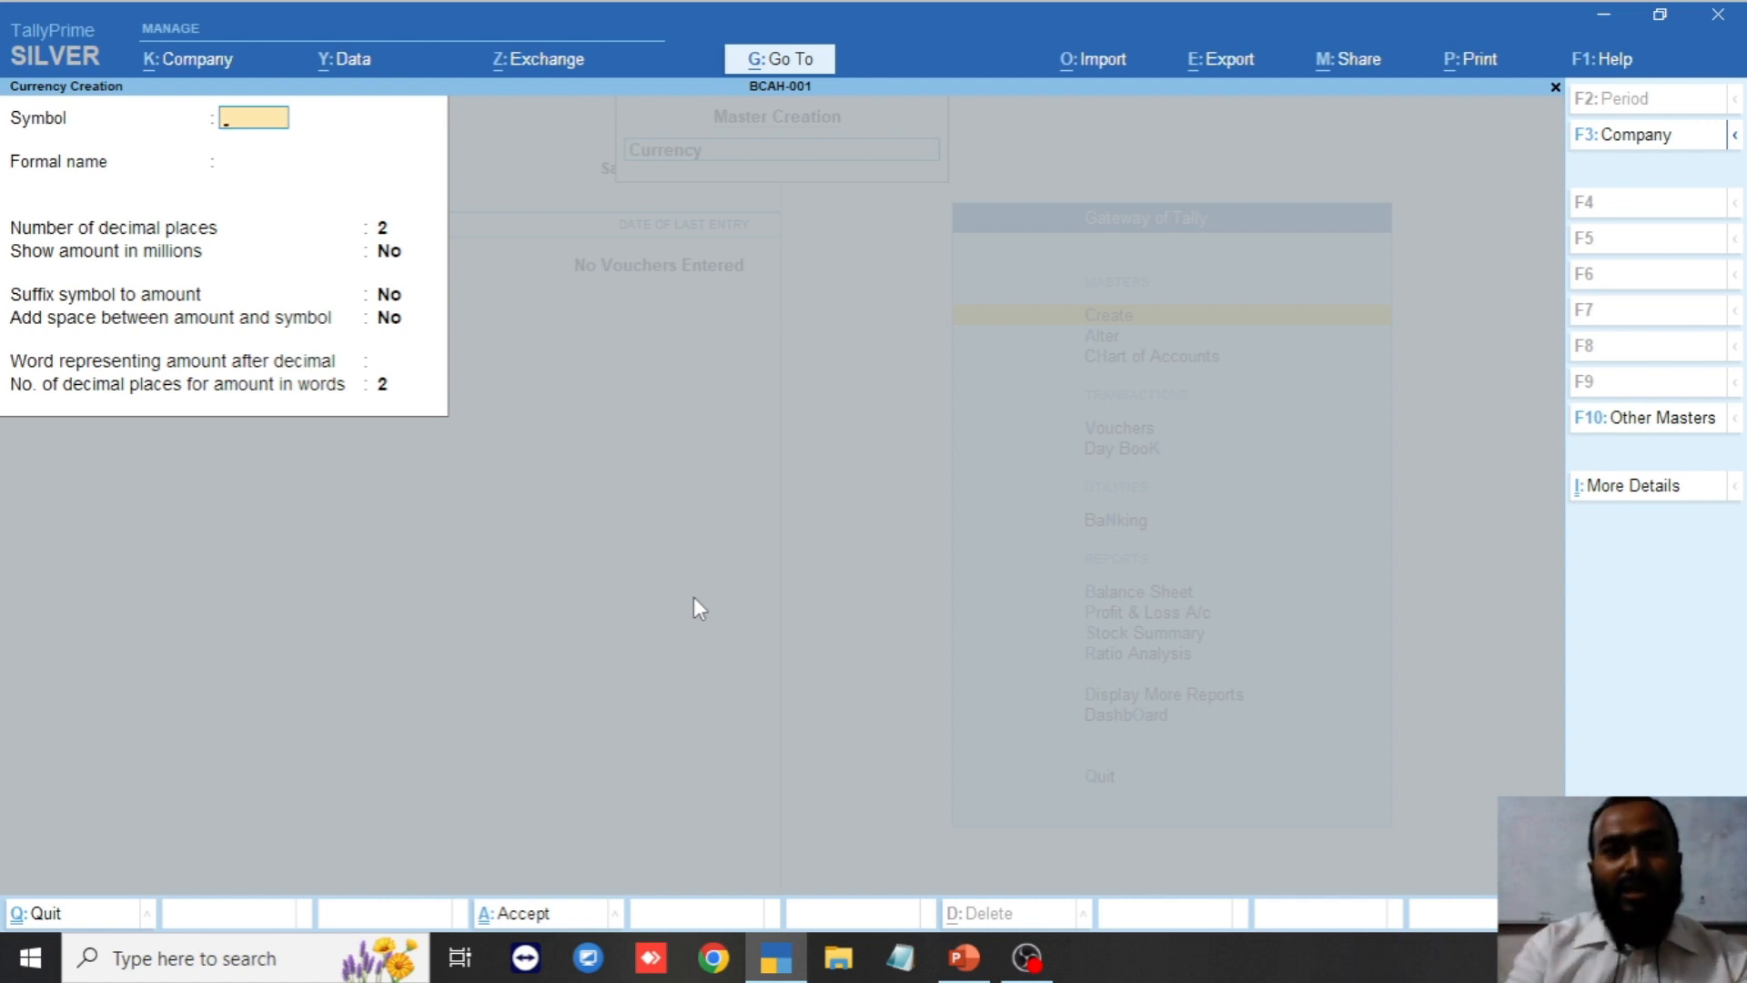
pyautogui.write('USD')
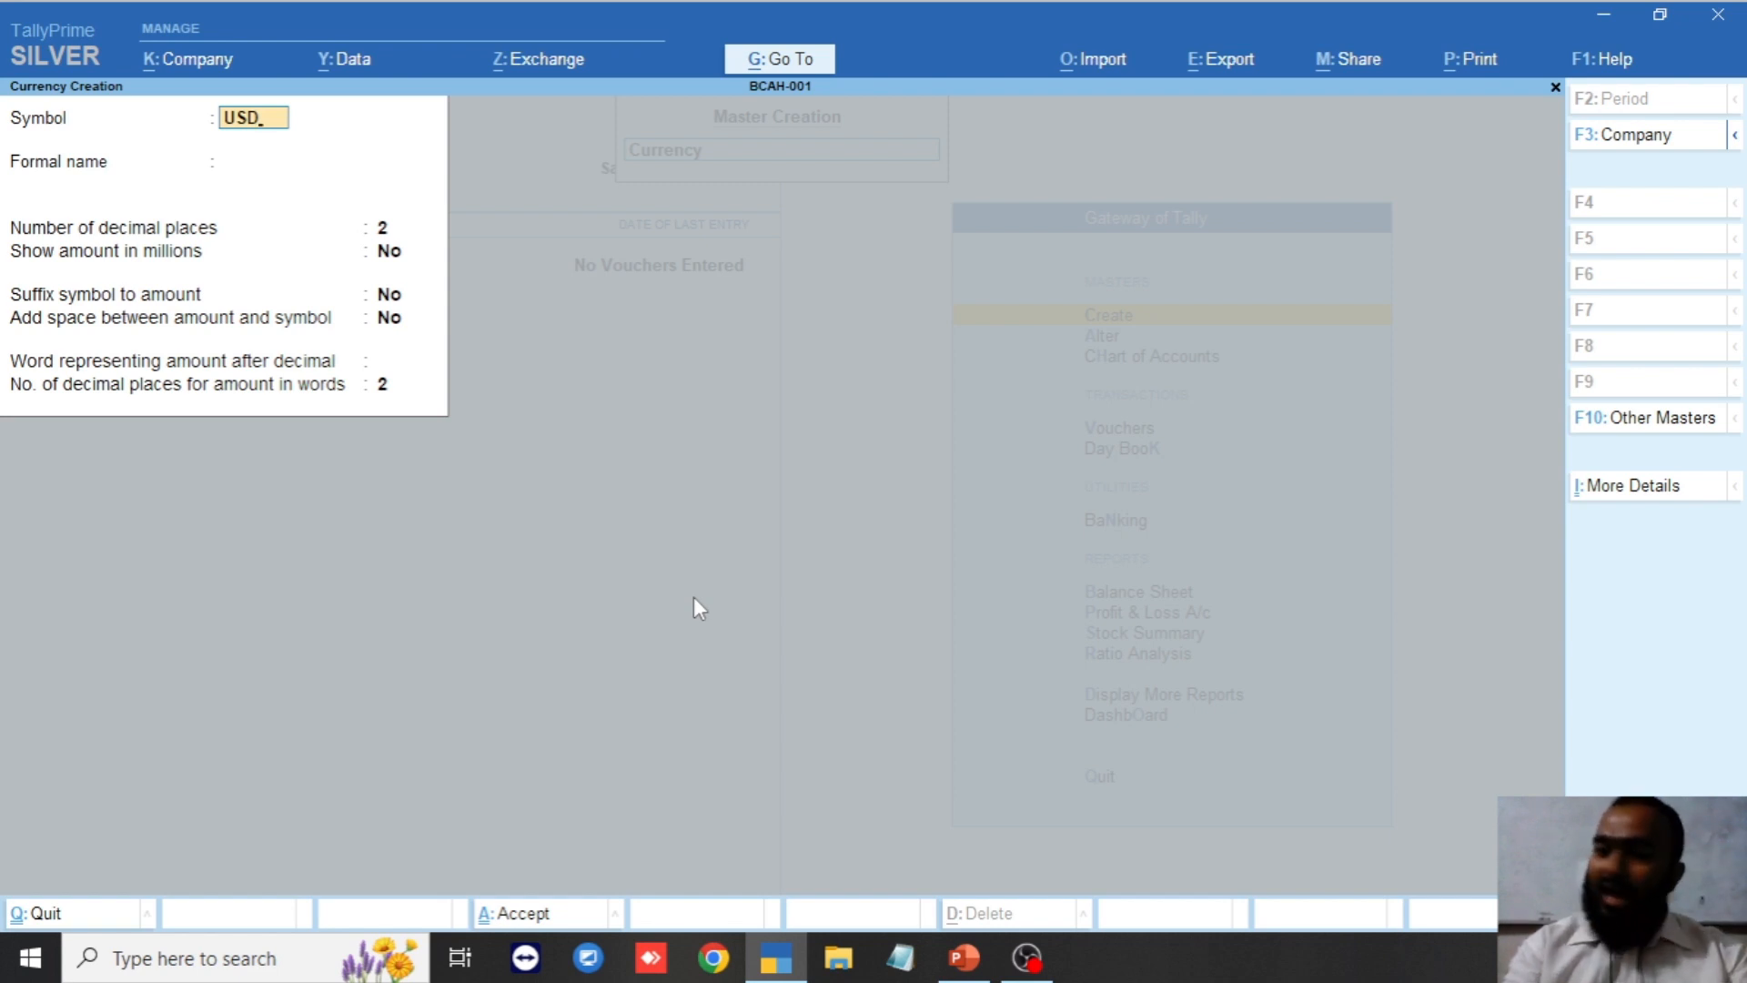
pyautogui.press('BackSpace')
pyautogui.press('BackSpace')
pyautogui.press('BackSpace')
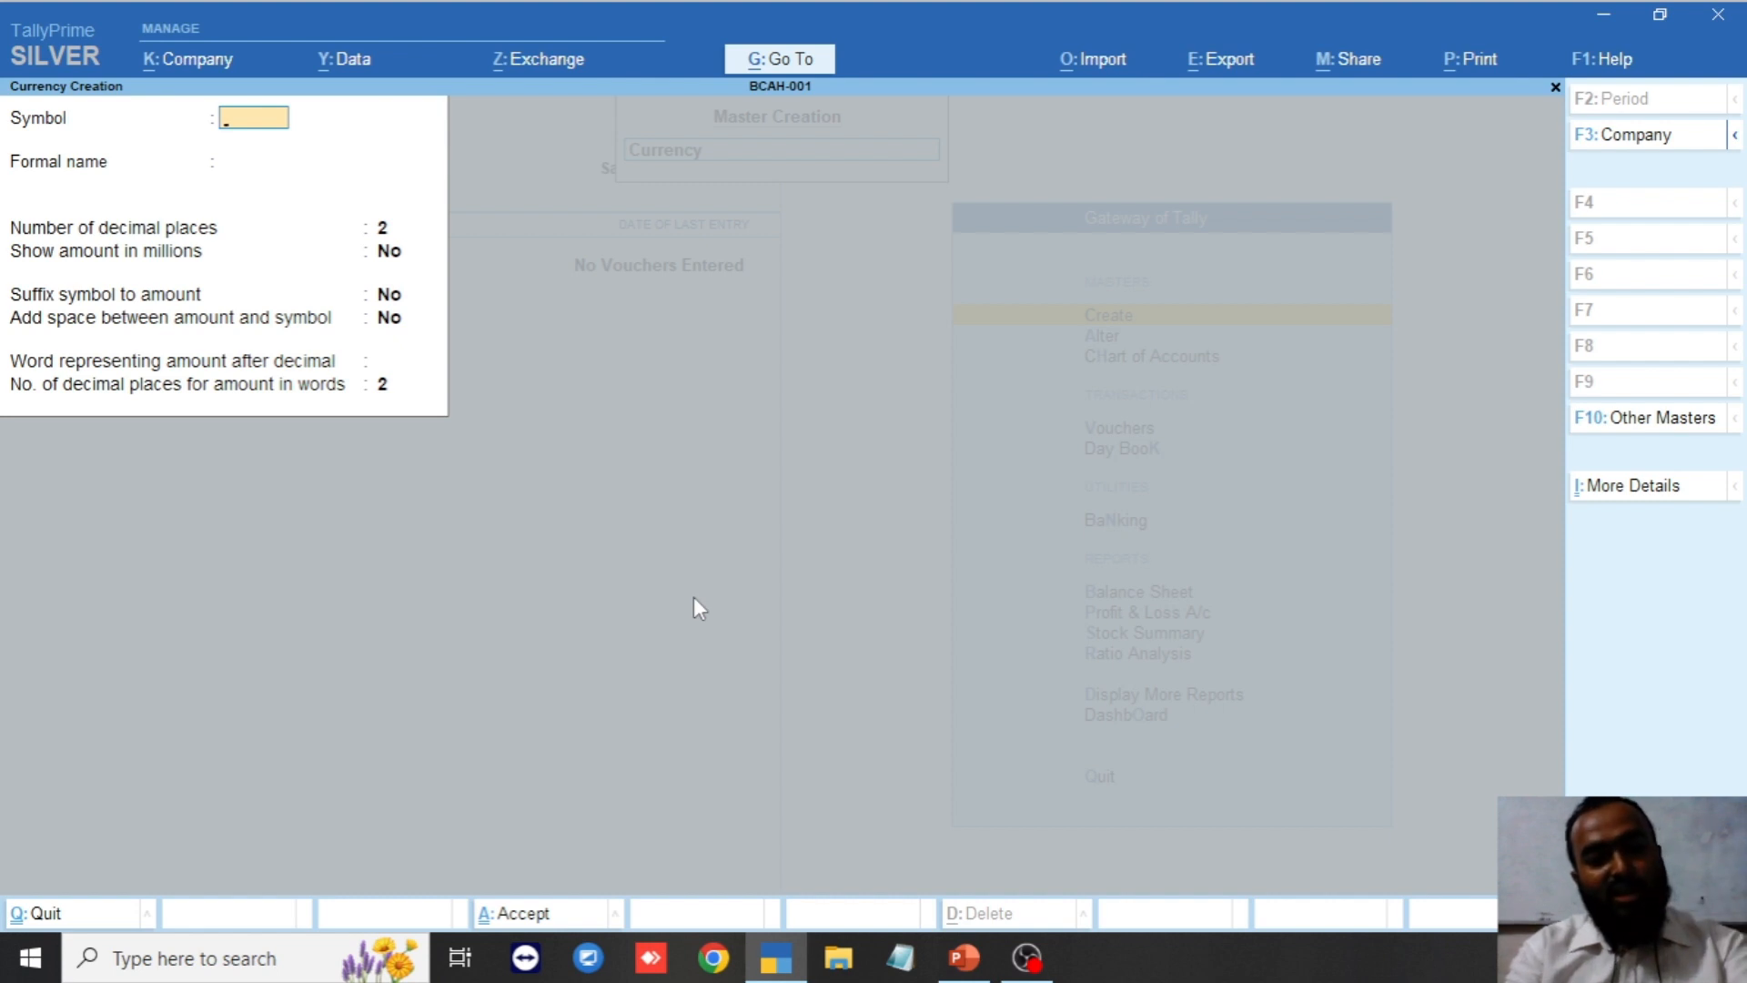
pyautogui.write('$')
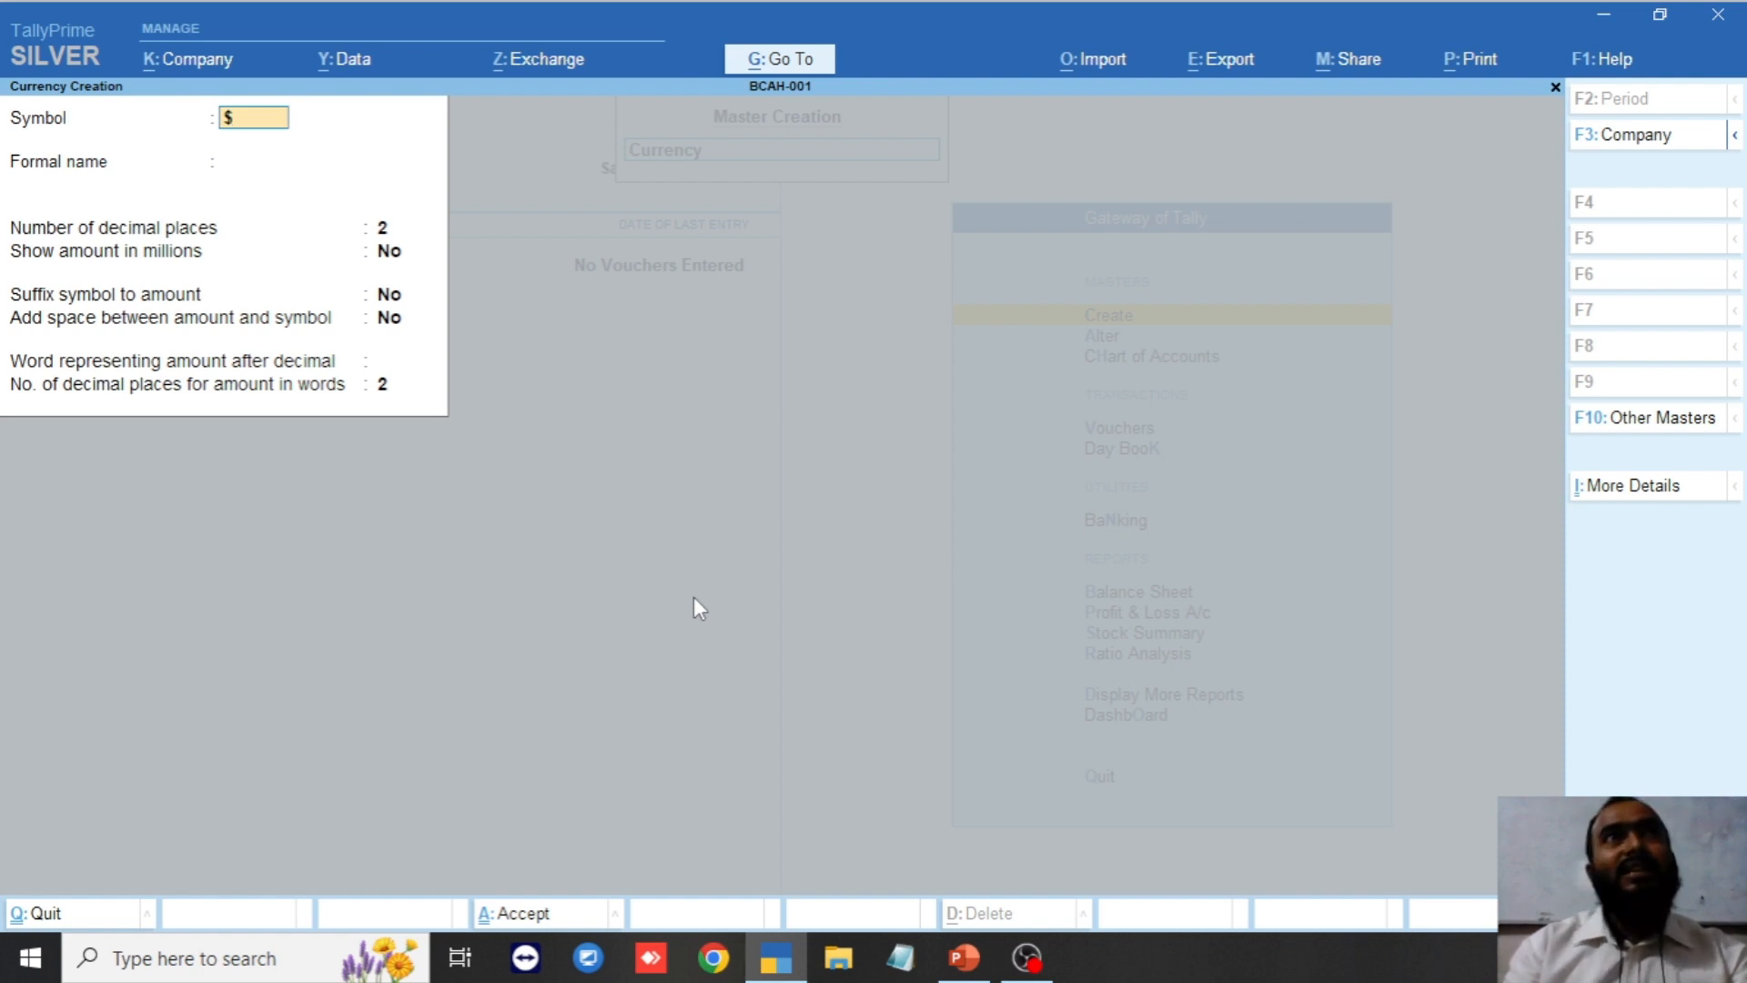
# Give the $ currency the formal name USD, keep default decimals, and save it.
pyautogui.press('Return')
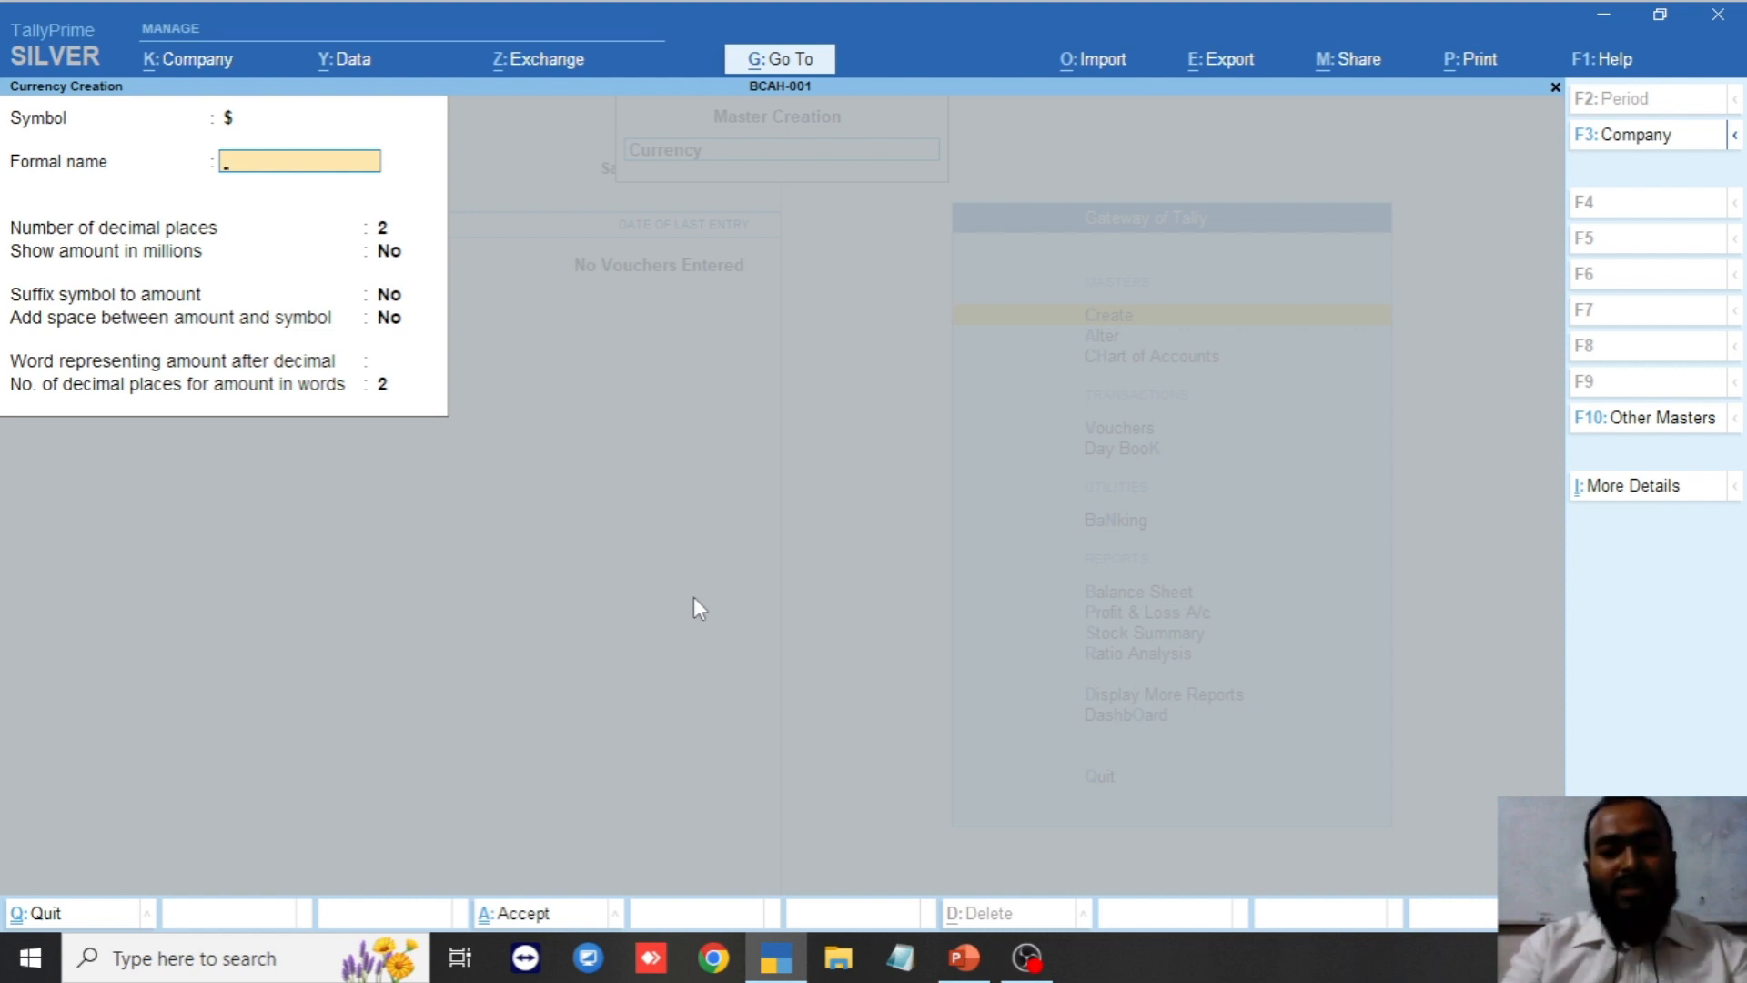
pyautogui.write('Dolla')
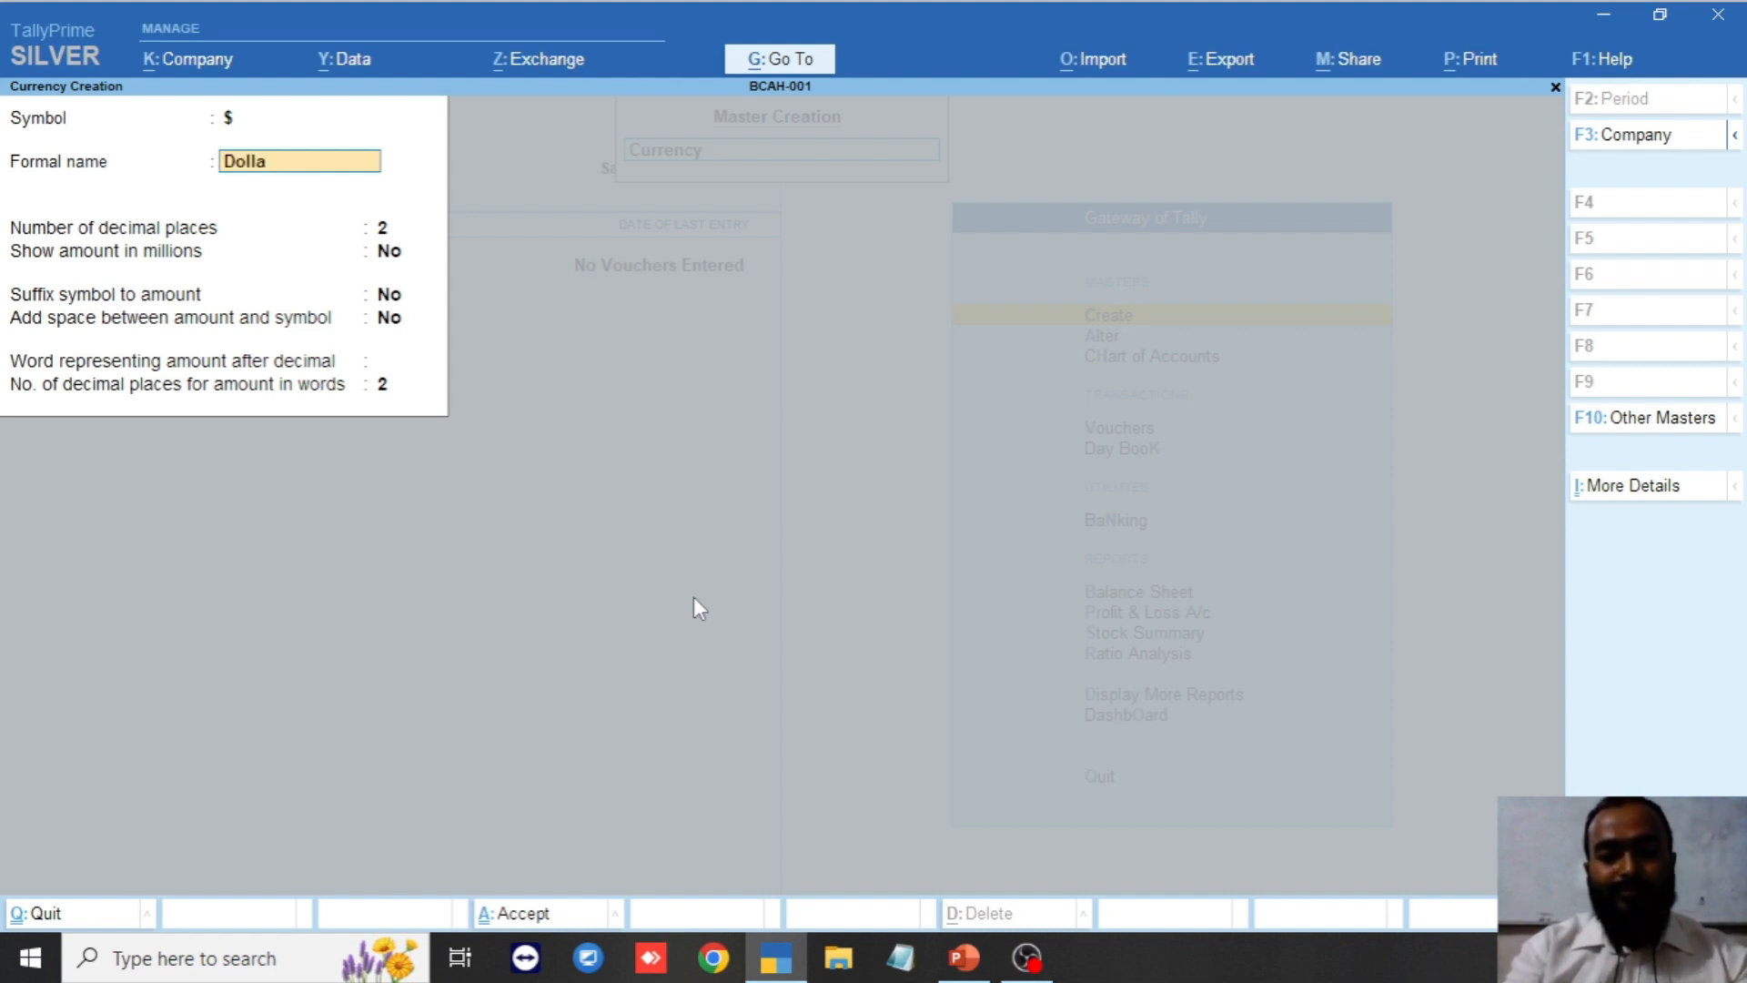
pyautogui.press('BackSpace')
pyautogui.press('BackSpace')
pyautogui.press('BackSpace')
pyautogui.press('BackSpace')
pyautogui.press('BackSpace')
pyautogui.press('BackSpace')
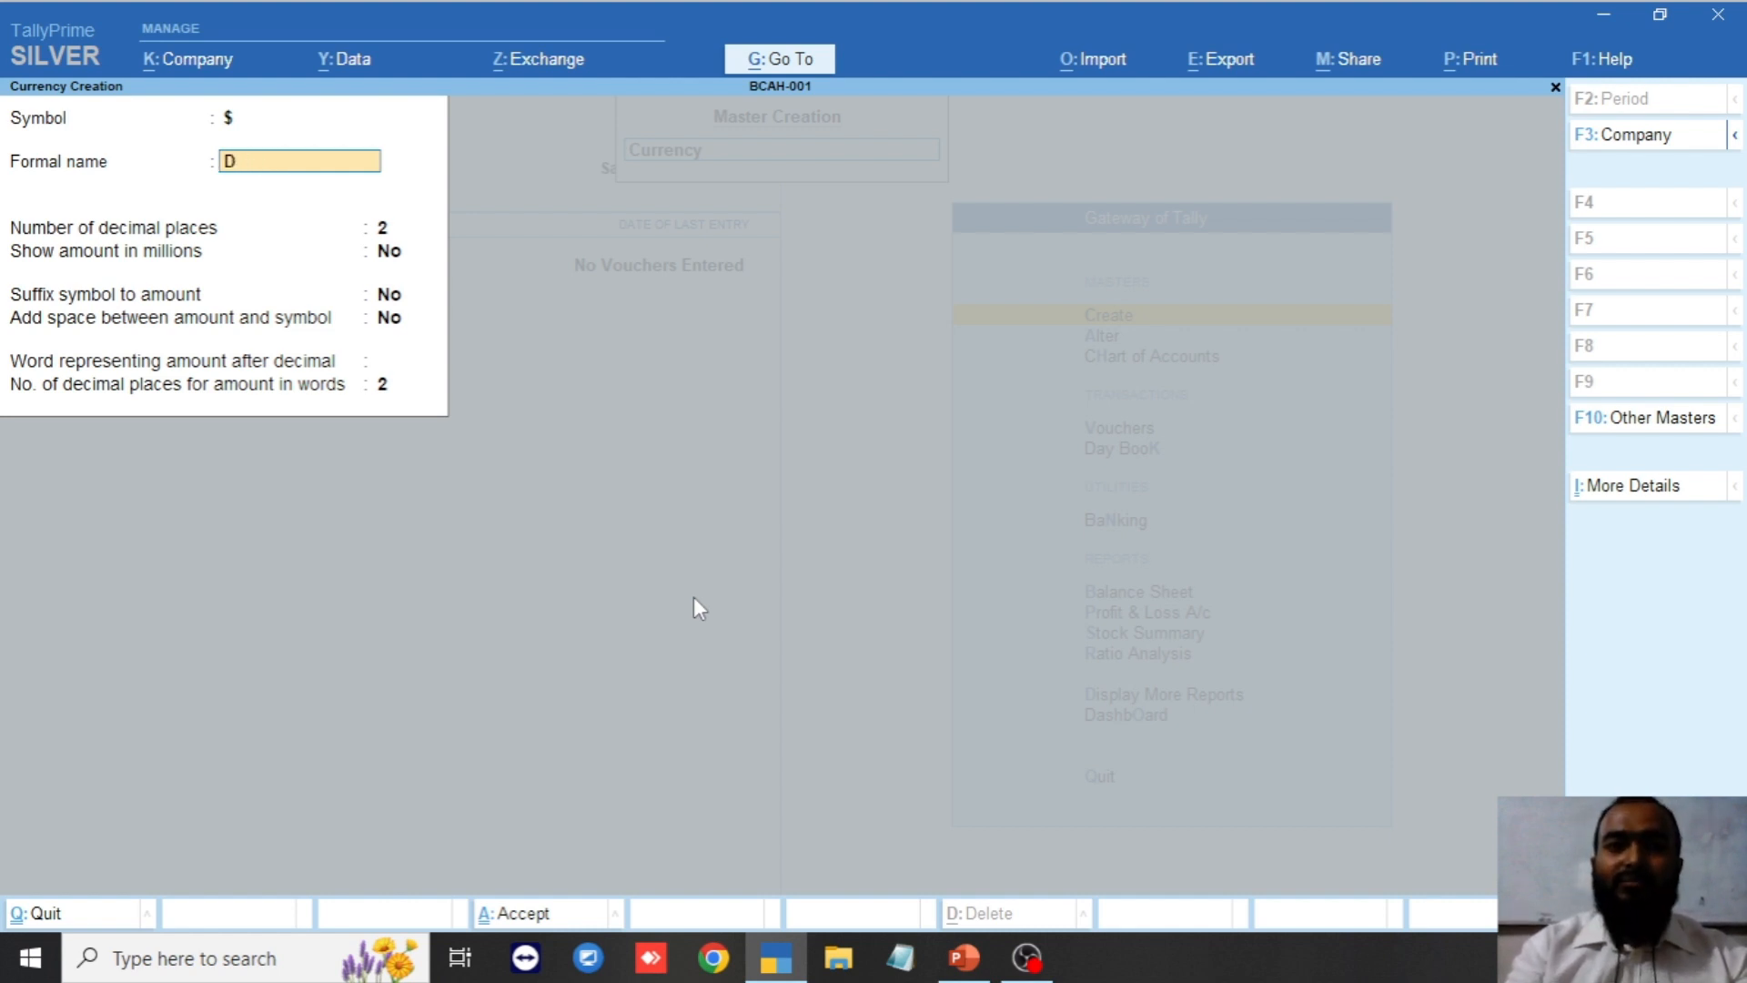
pyautogui.write('USD')
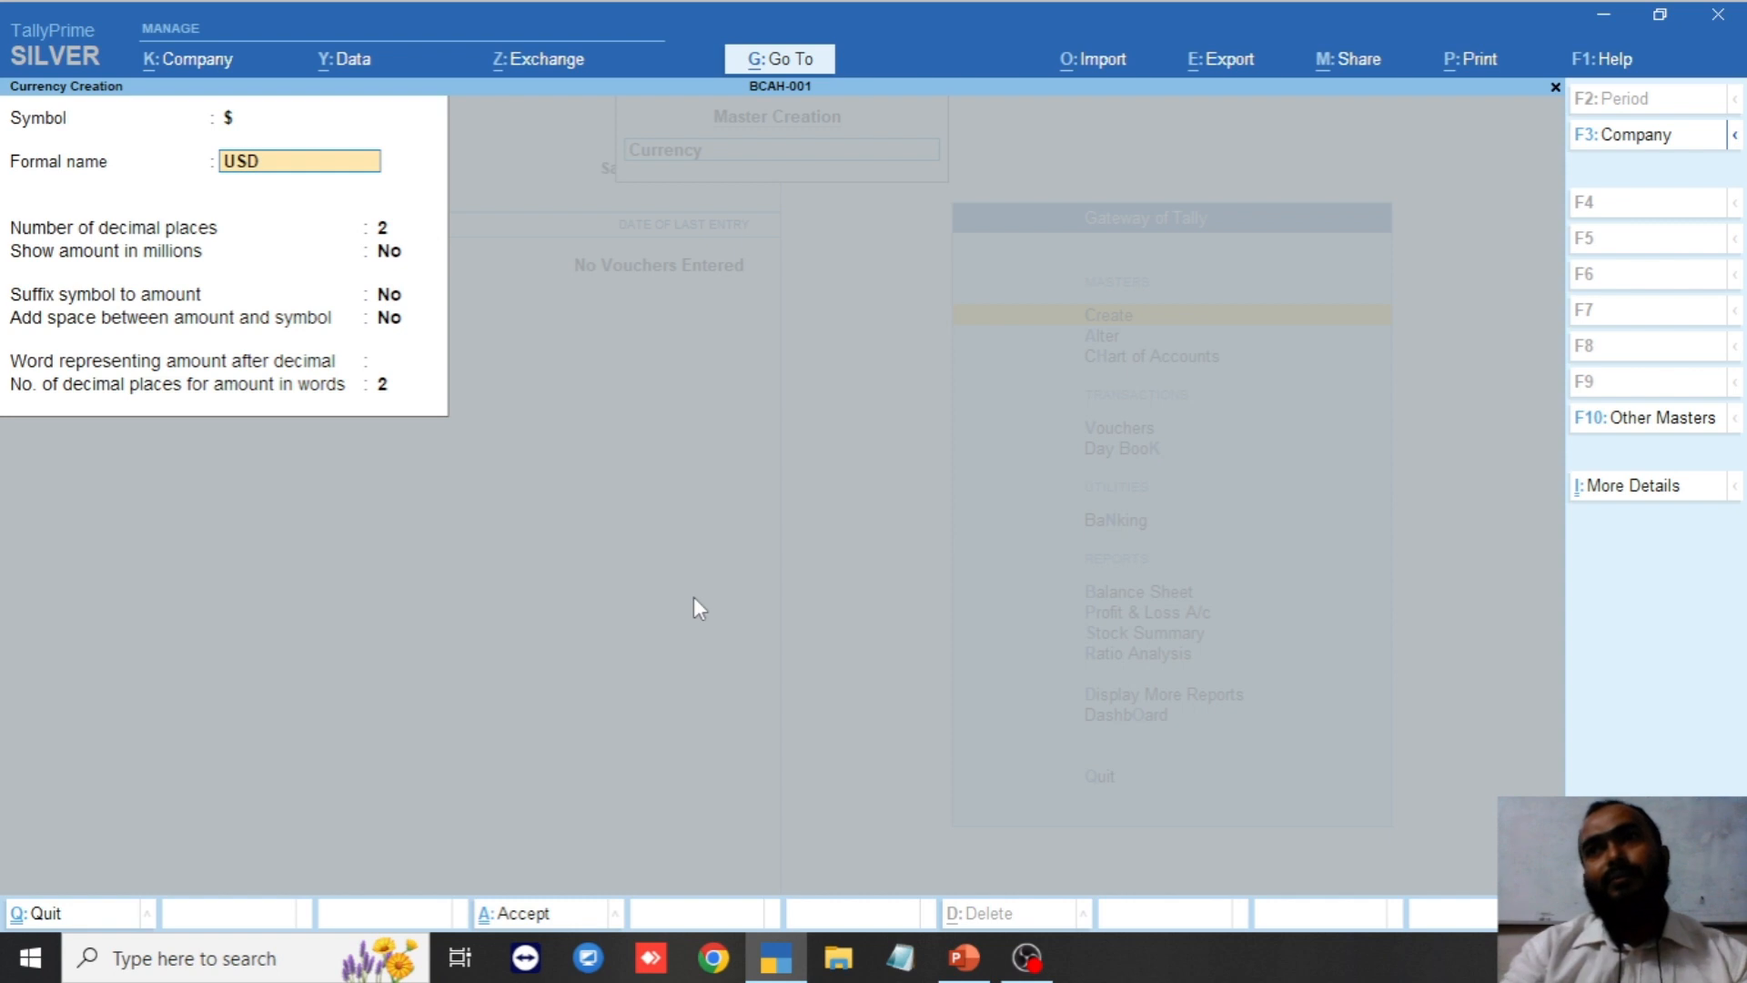
pyautogui.press('Return')
pyautogui.press('Return')
pyautogui.press('Return')
pyautogui.press('Return')
pyautogui.press('Return')
pyautogui.press('Return')
pyautogui.press('Return')
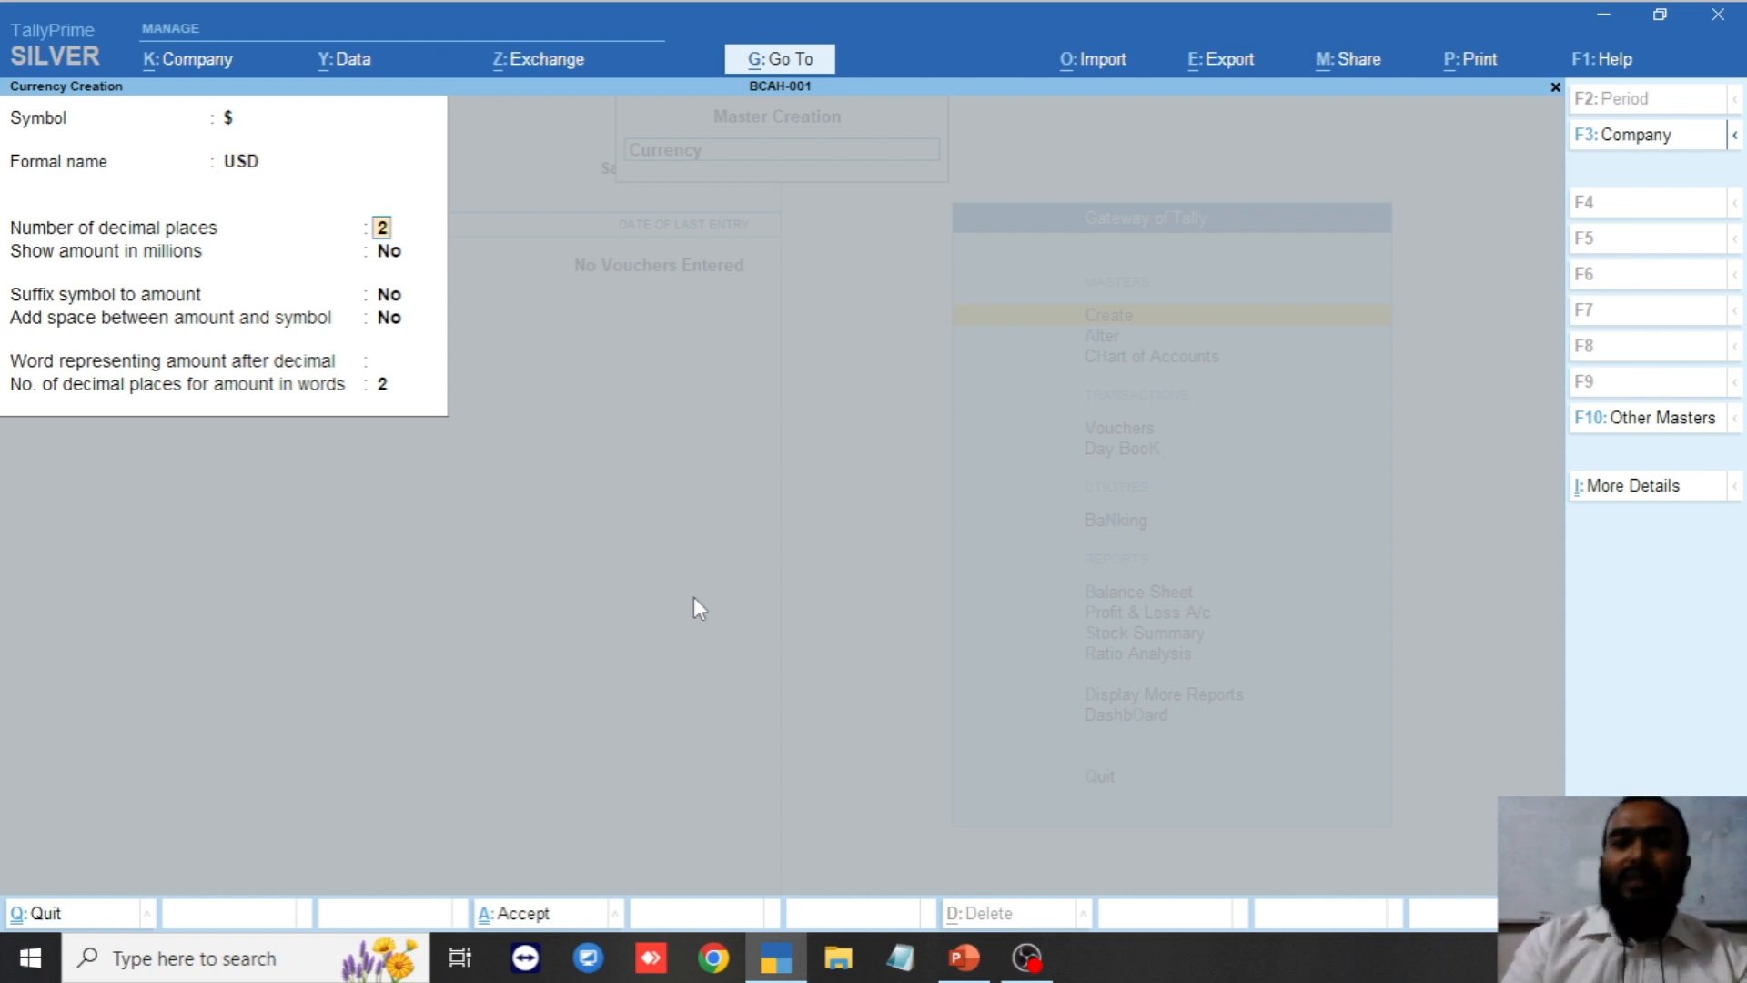
pyautogui.press('Return')
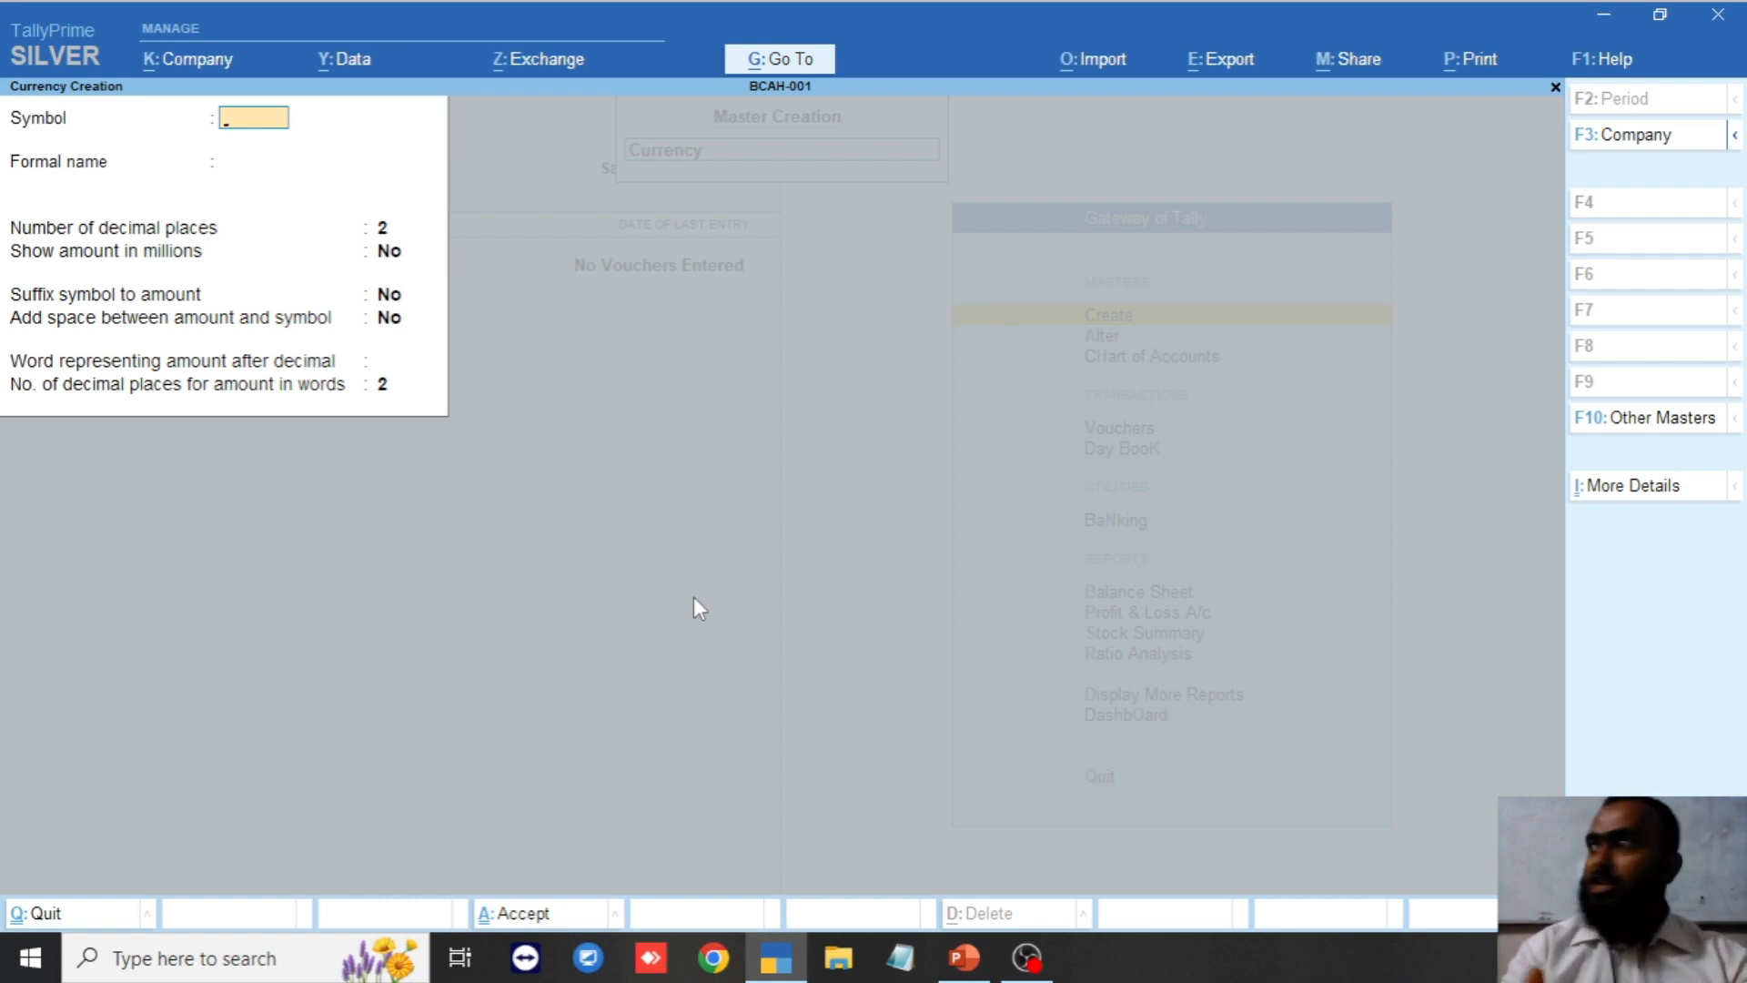
# Close the blank Currency Creation form and the list of masters.
pyautogui.press('Escape')
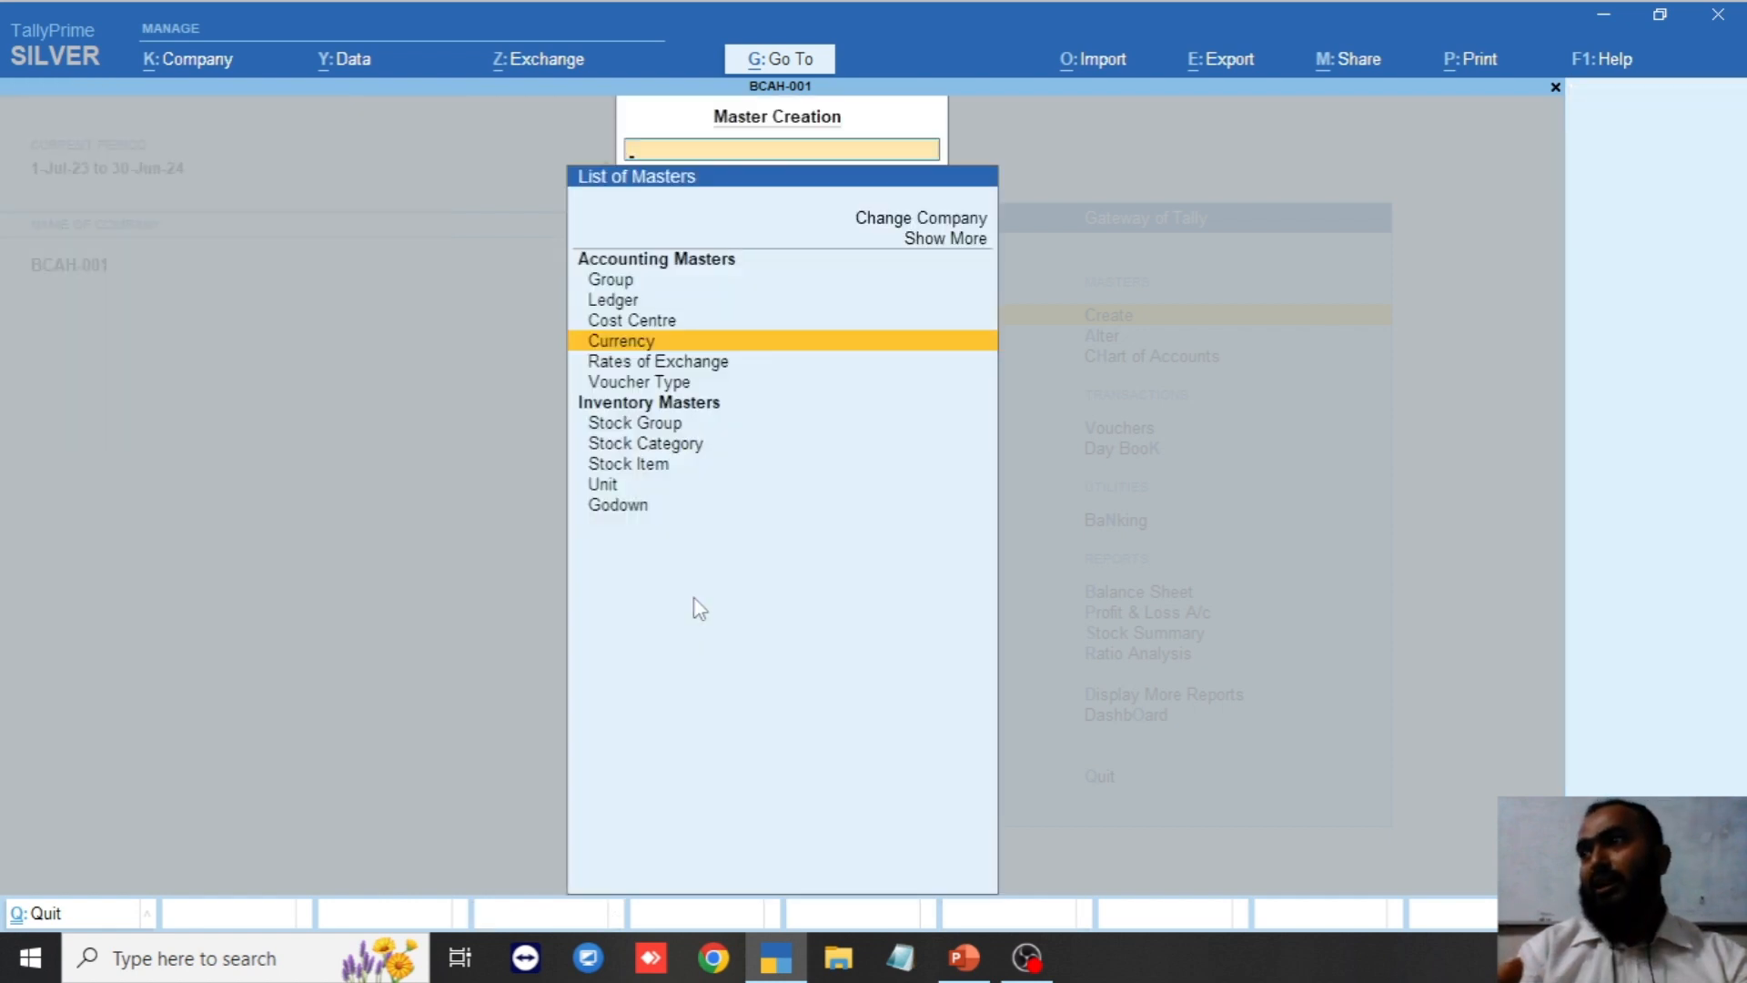
pyautogui.press('Escape')
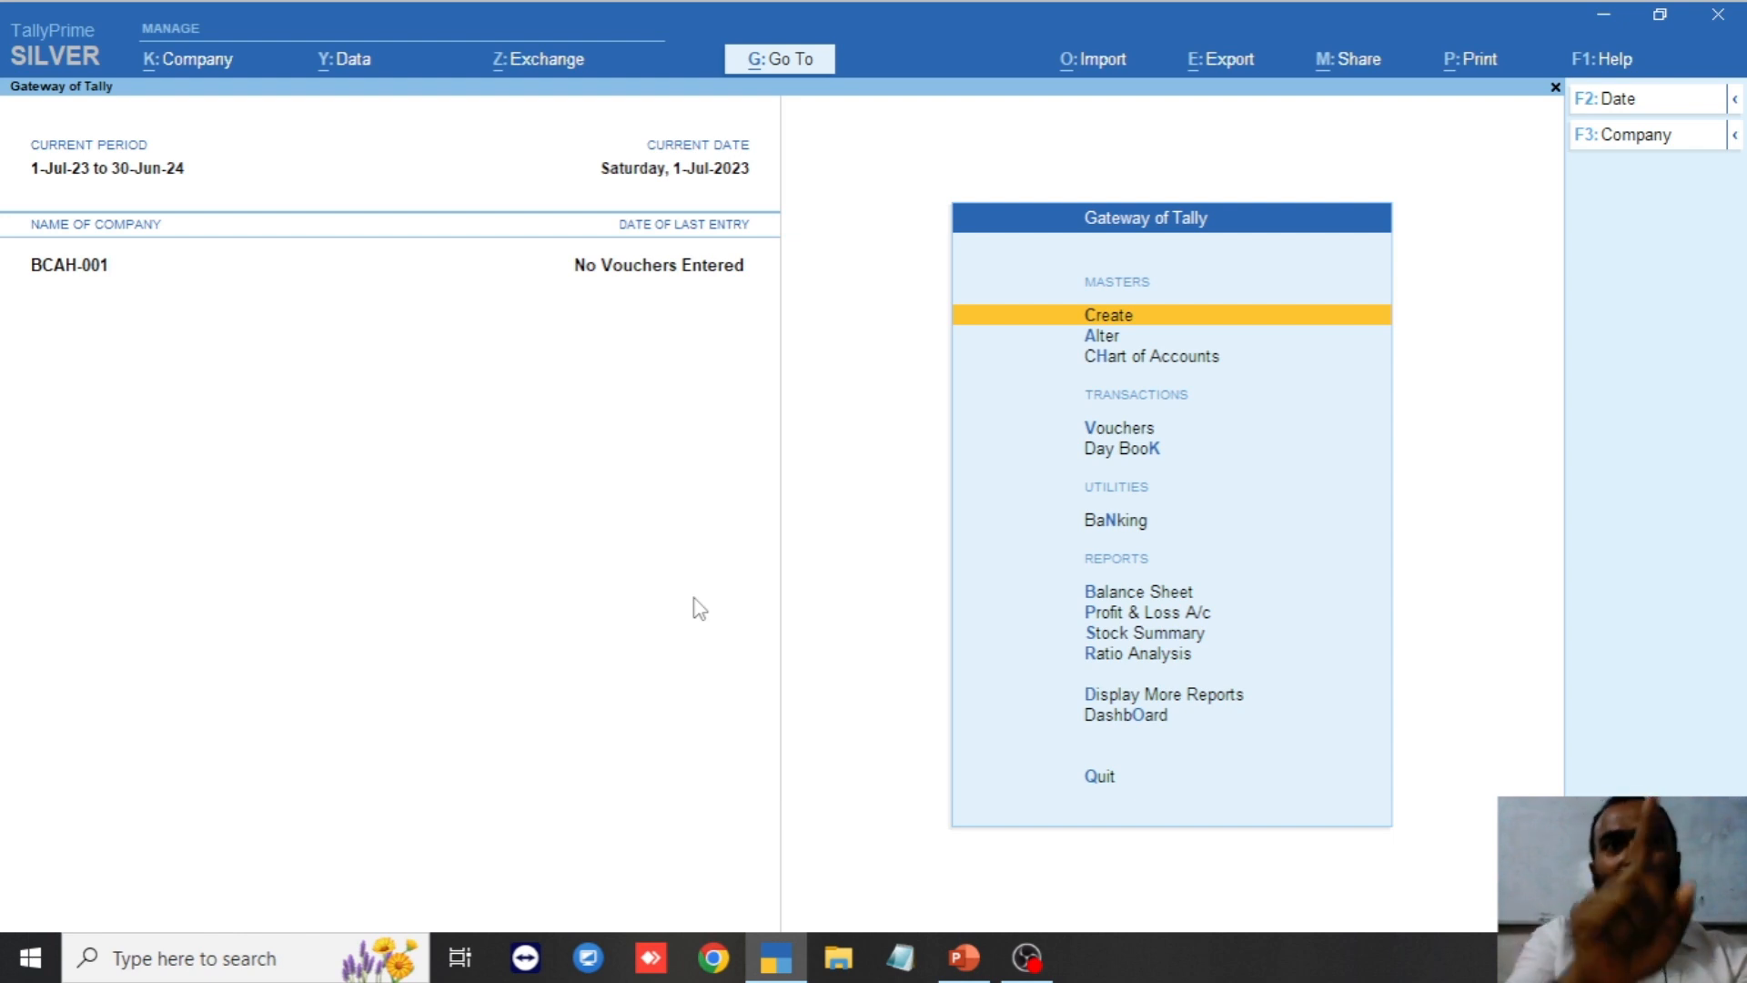
pyautogui.press('Down')
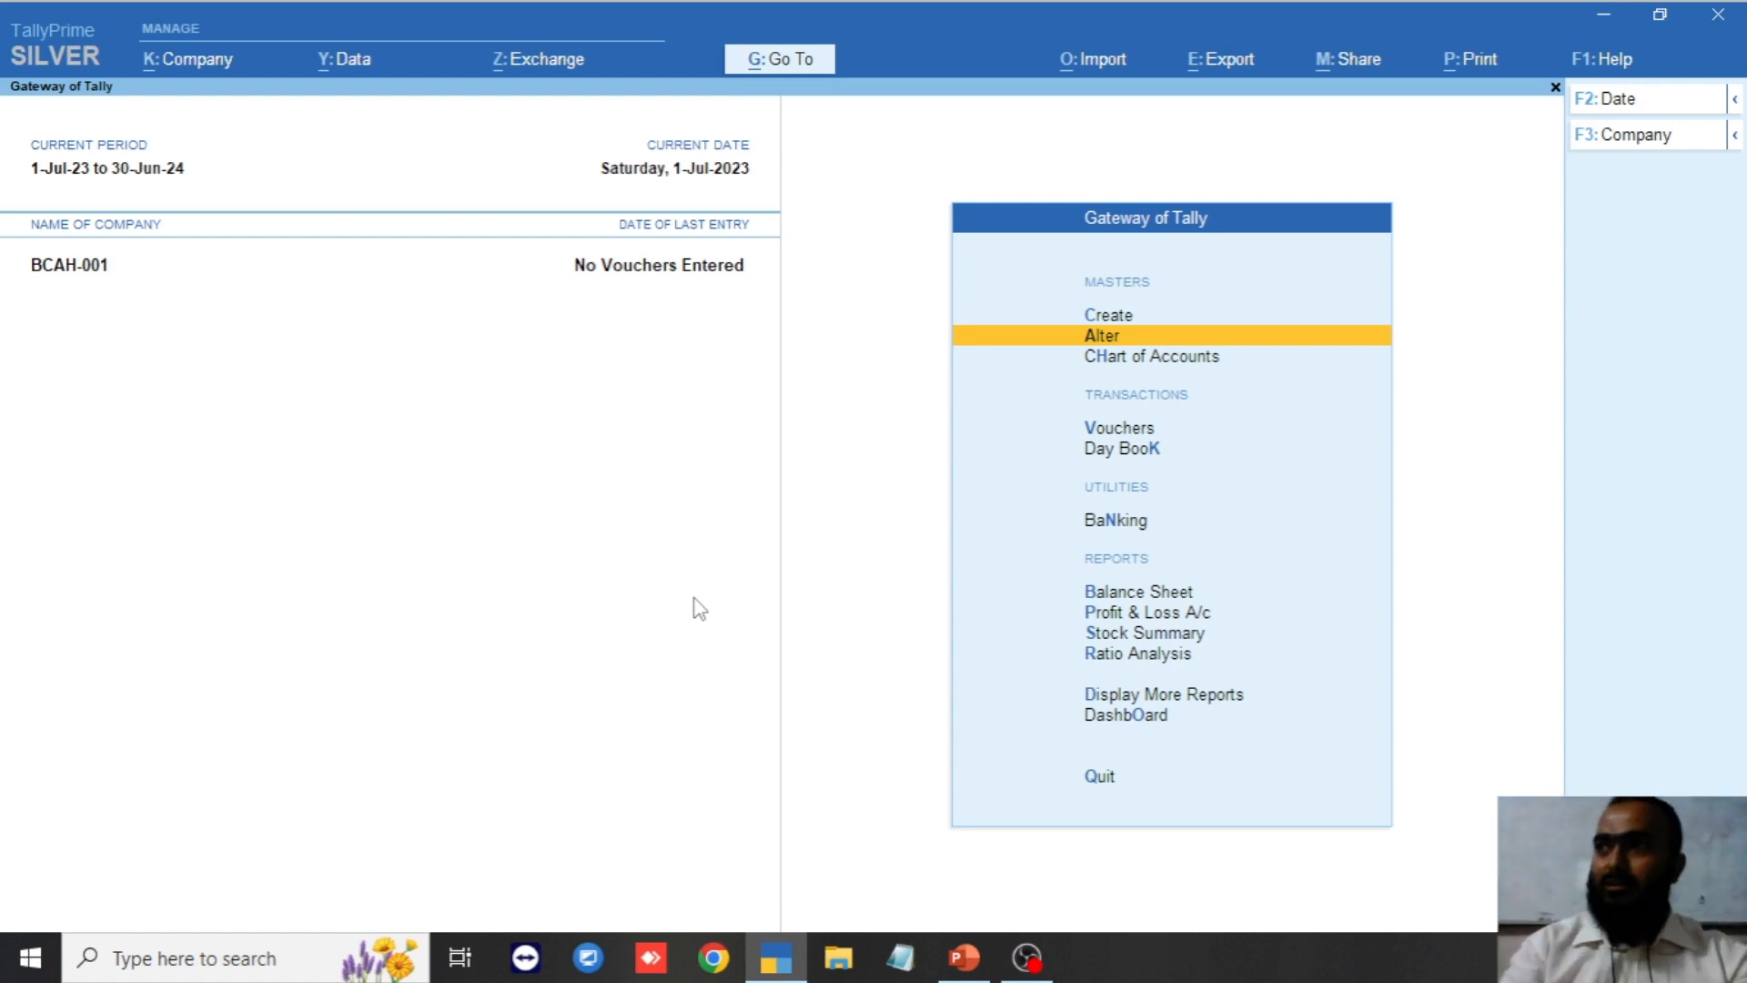
pyautogui.press('Up')
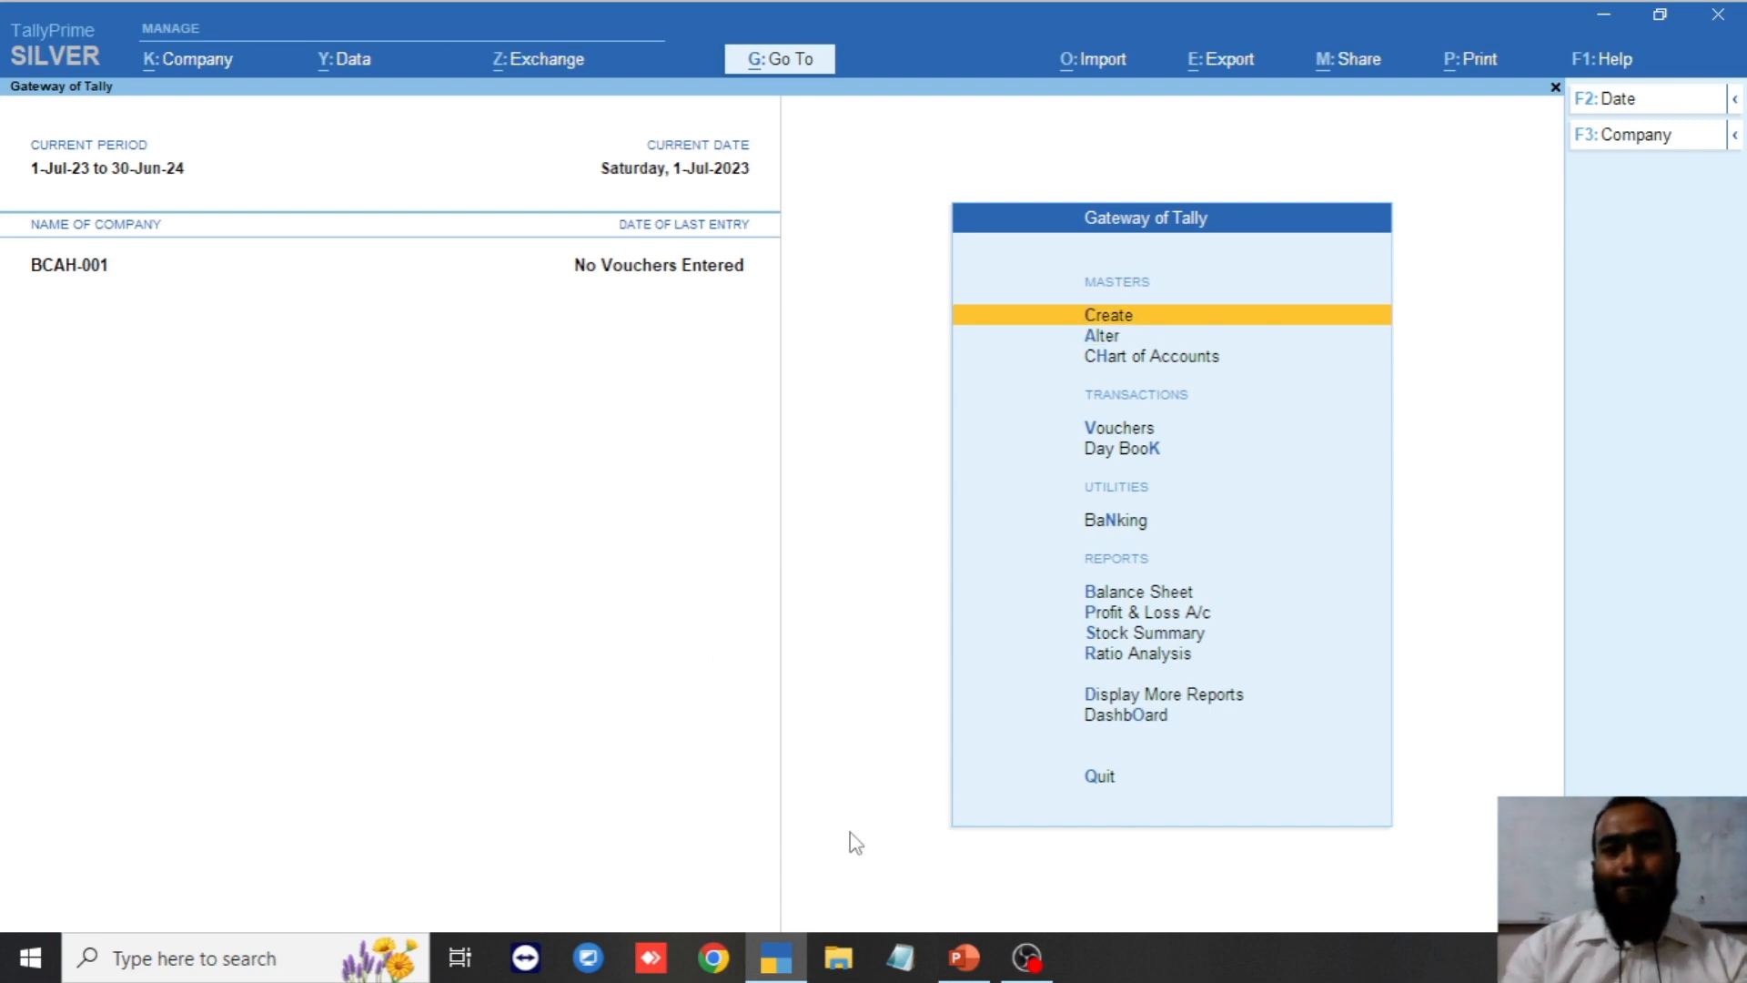